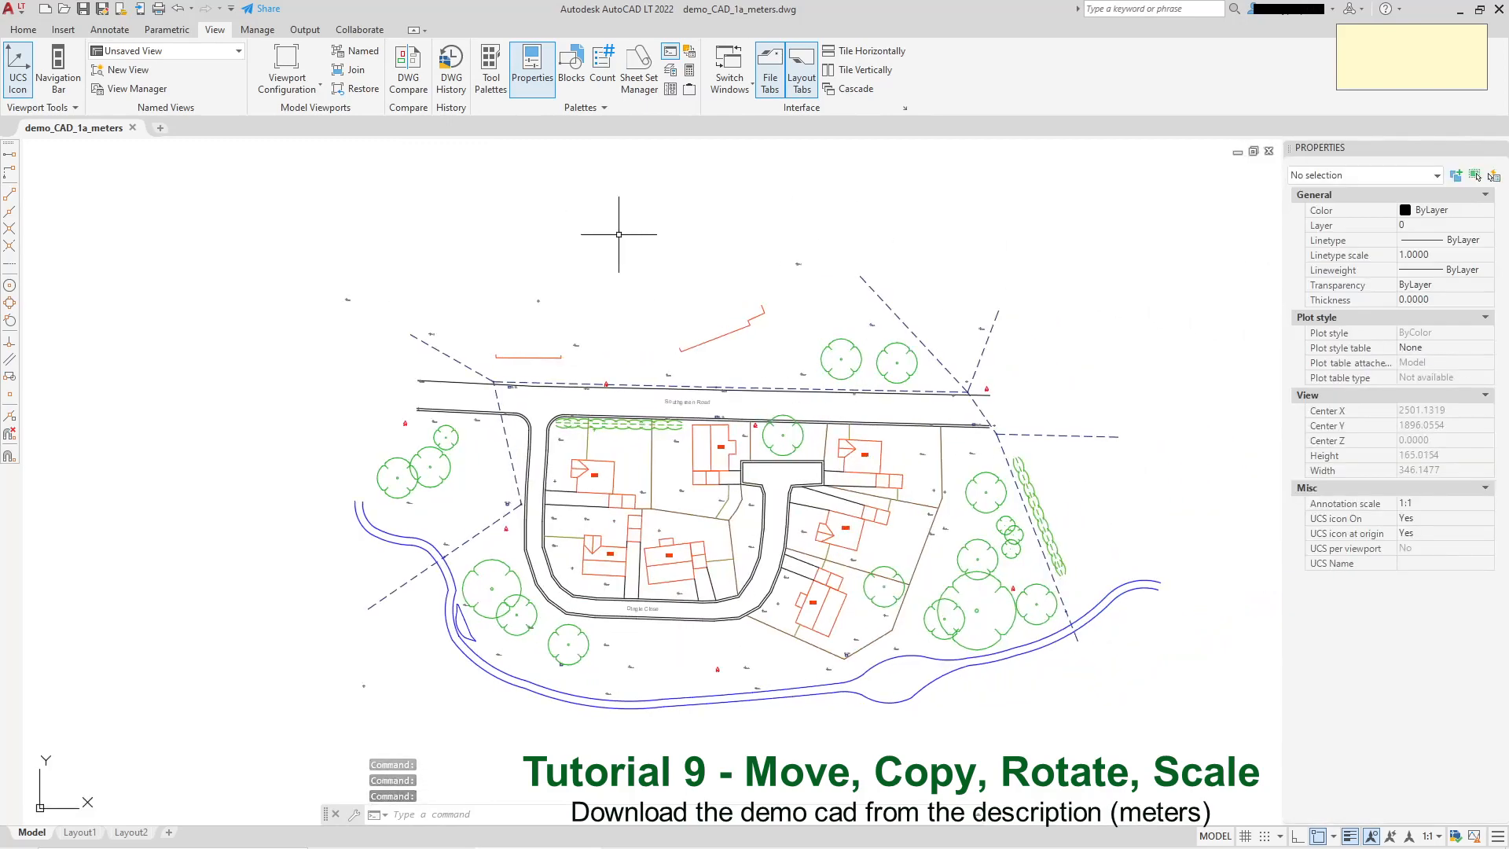
# Step: Draw a circle with a radius of about 12.8 in the empty area northwest of the site plan
pyautogui.click(24, 30)
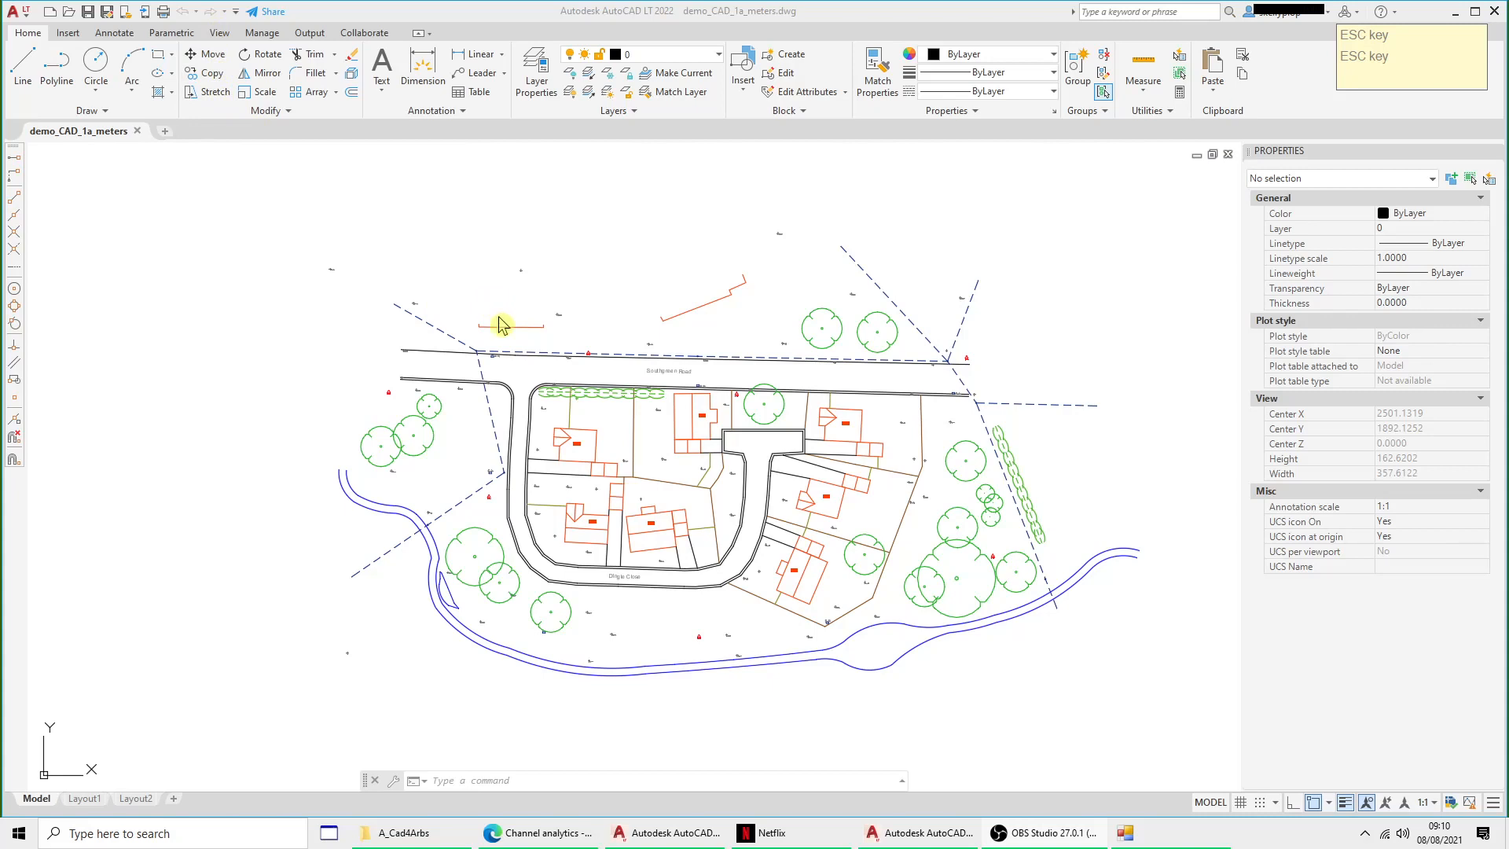
pyautogui.click(96, 69)
pyautogui.click(246, 251)
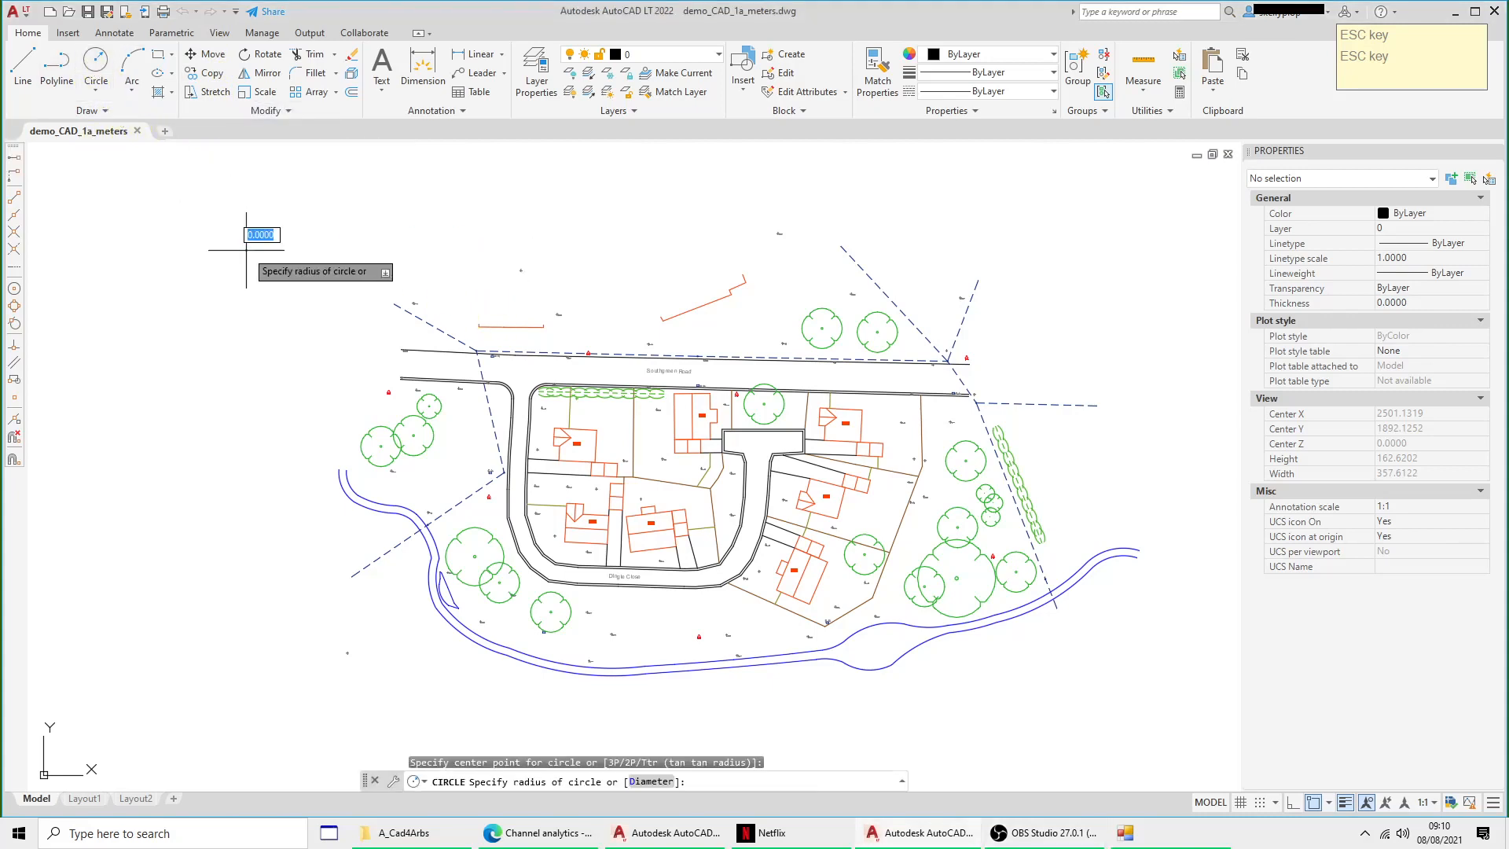
pyautogui.click(285, 285)
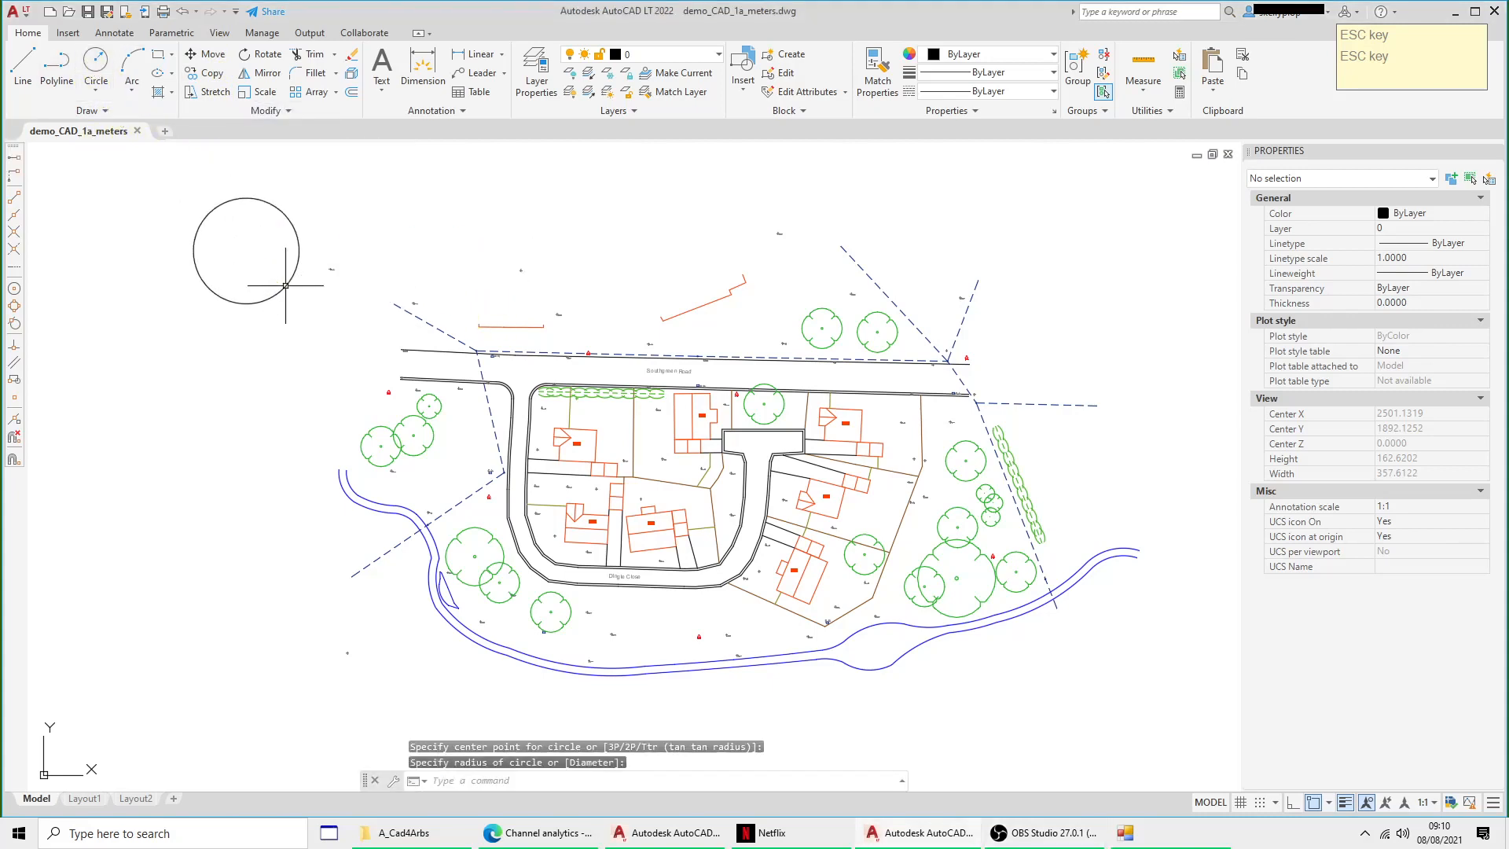
# Step: Move the circle by its centre grip to a few trial positions, leaving it in the empty area west of the site plan
pyautogui.click(293, 232)
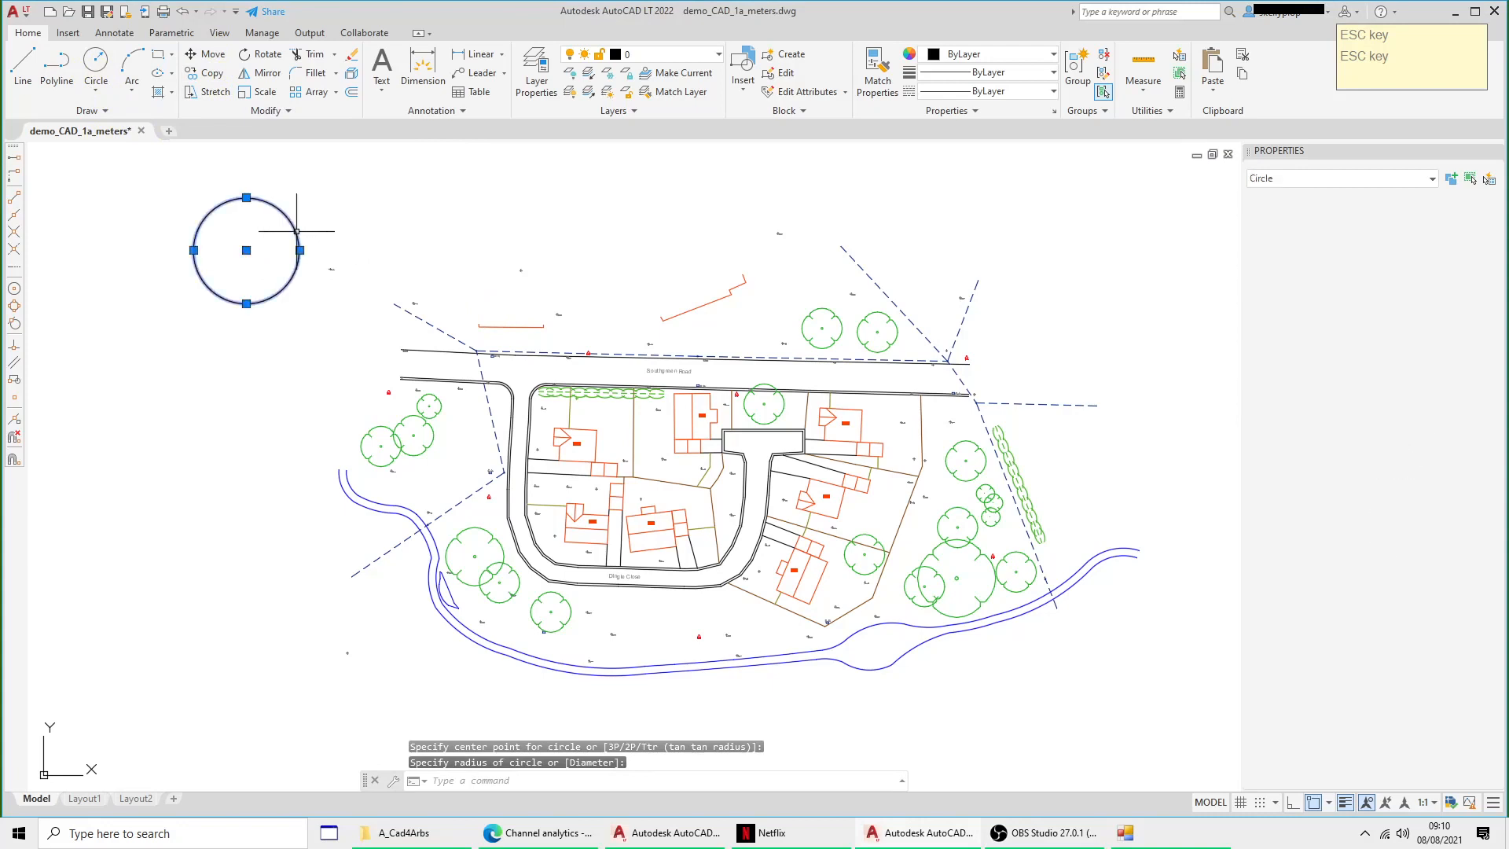
pyautogui.click(246, 250)
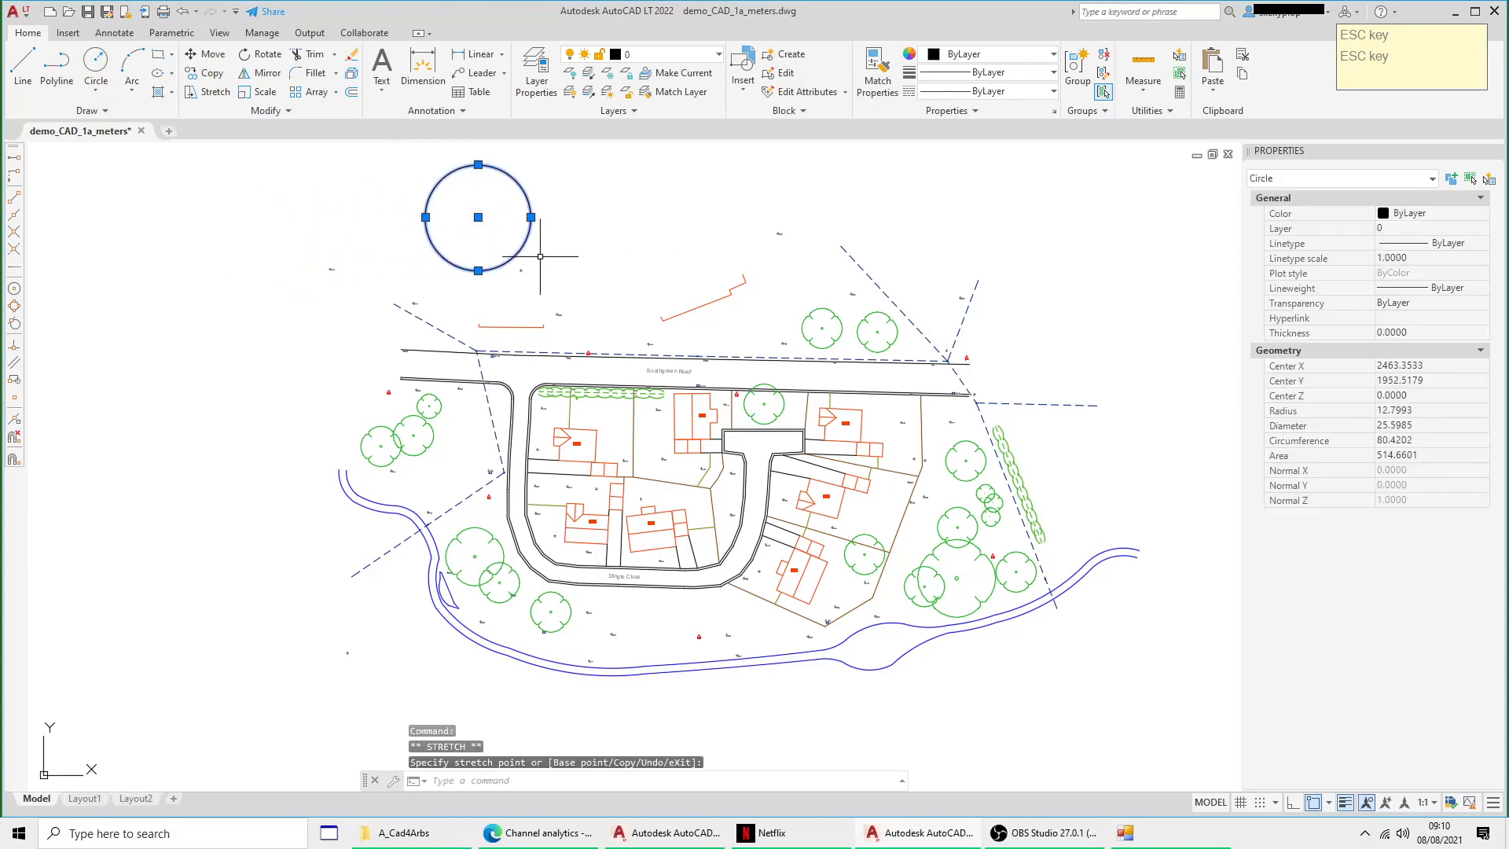
pyautogui.click(143, 353)
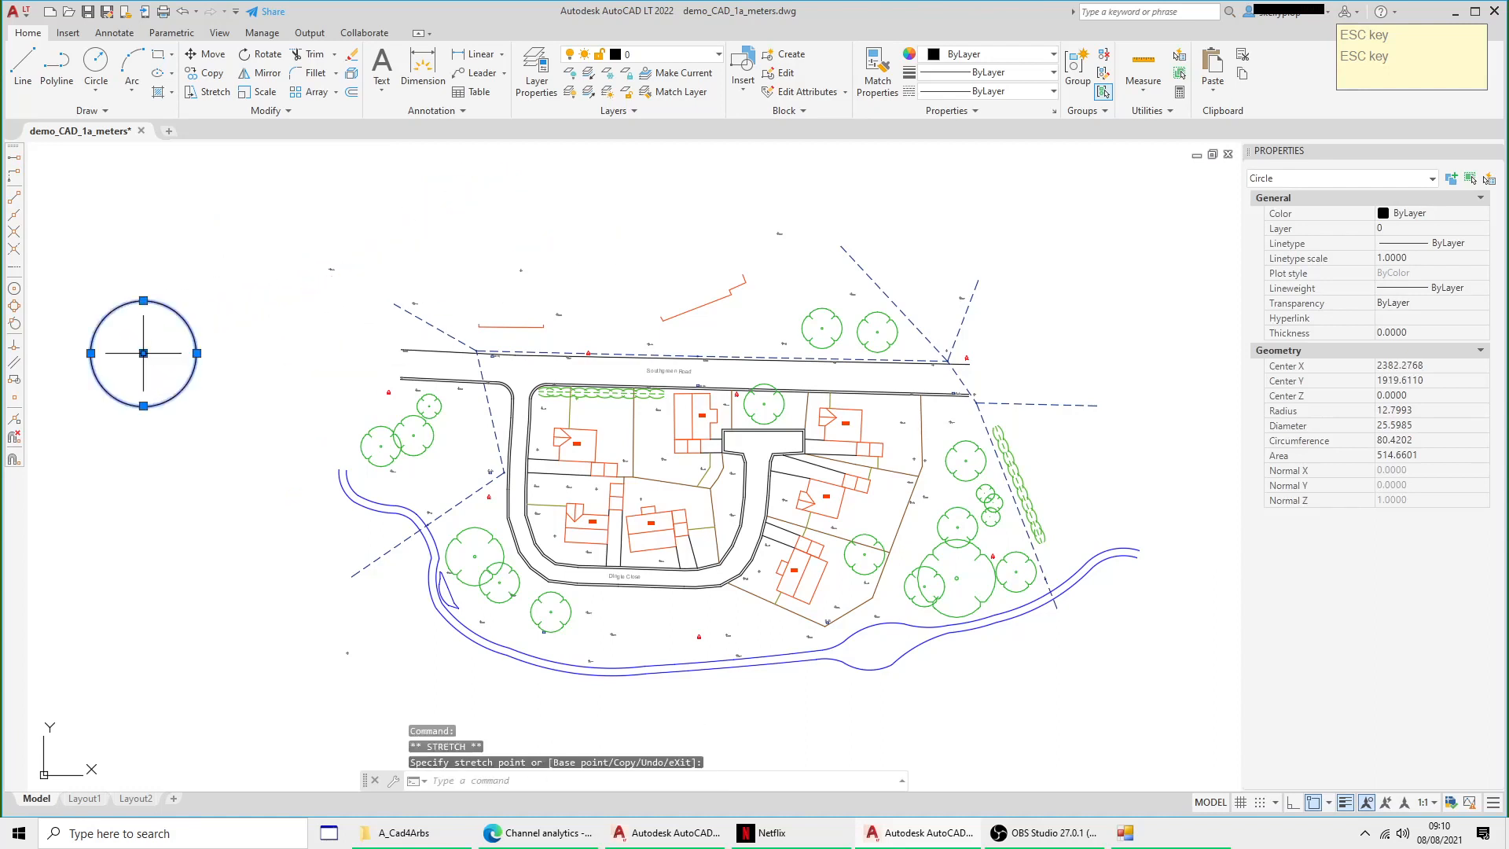
pyautogui.click(143, 353)
pyautogui.click(233, 445)
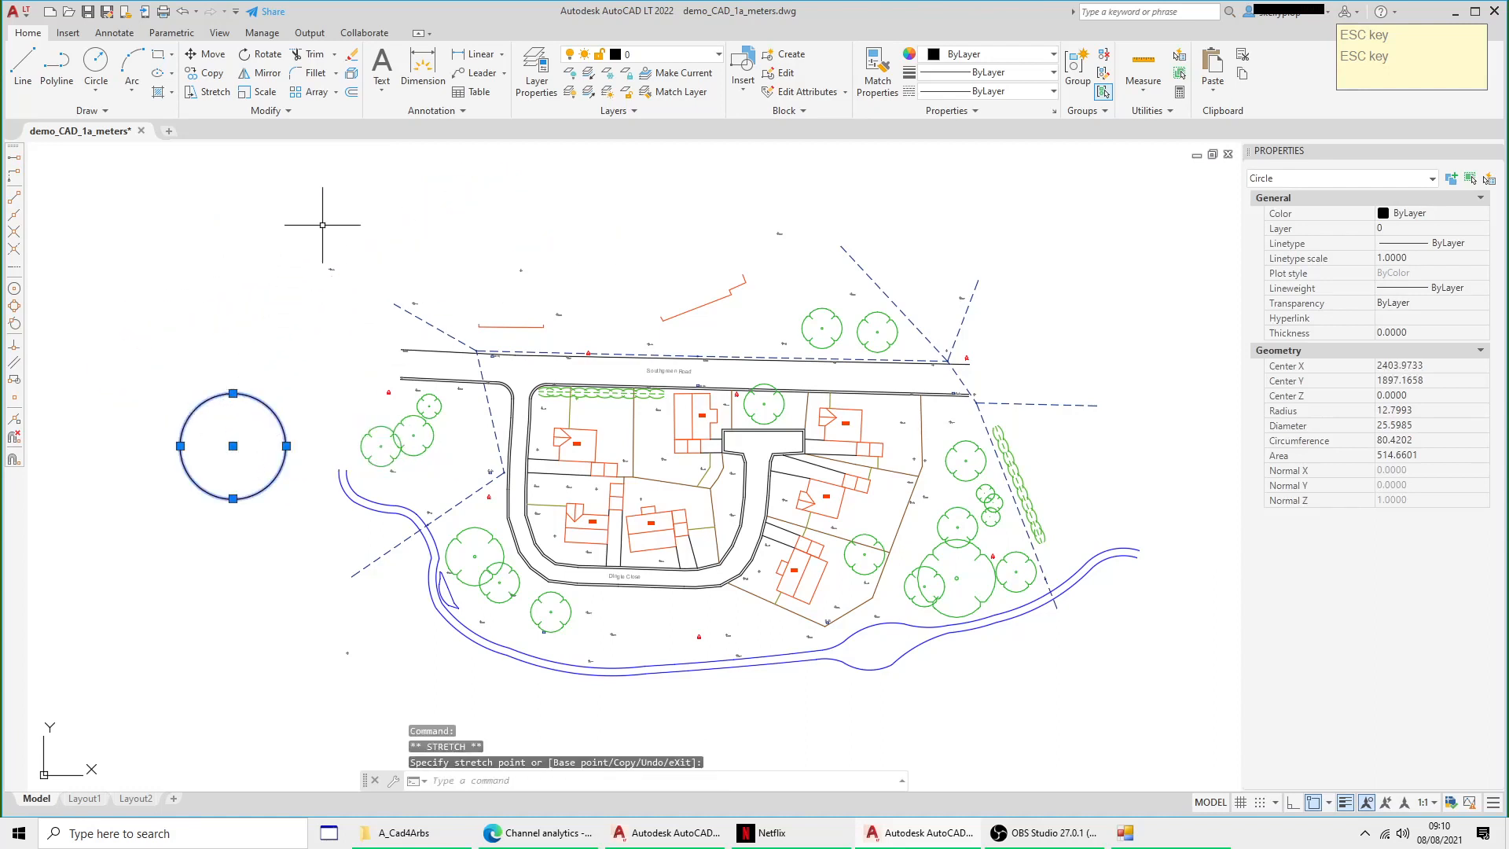
pyautogui.press('Escape')
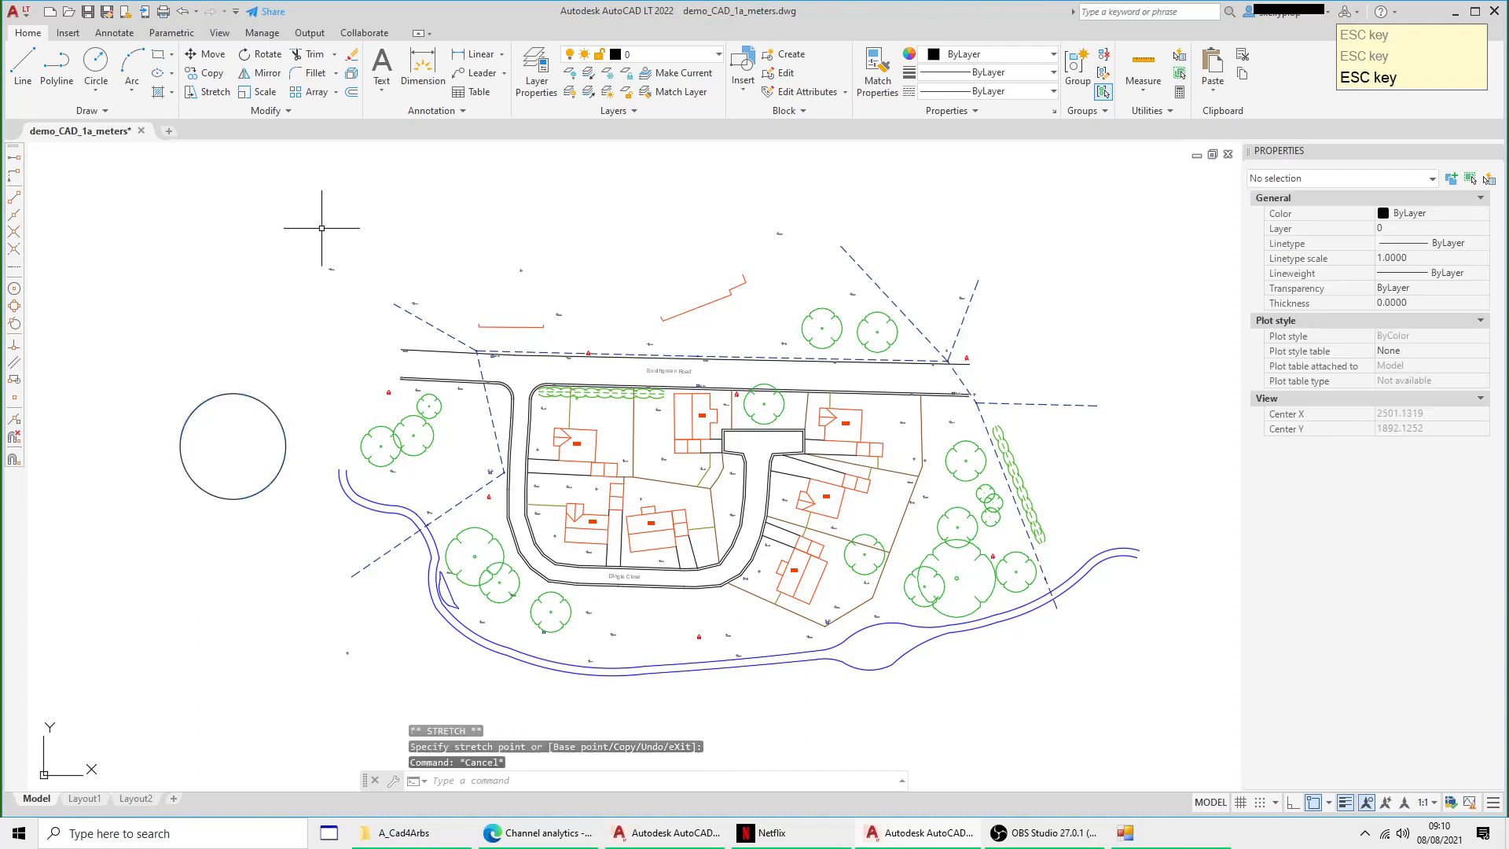
# Step: Move the western of the two tree blocks north of the road by its insertion grip to the empty area above the circle
pyautogui.click(835, 312)
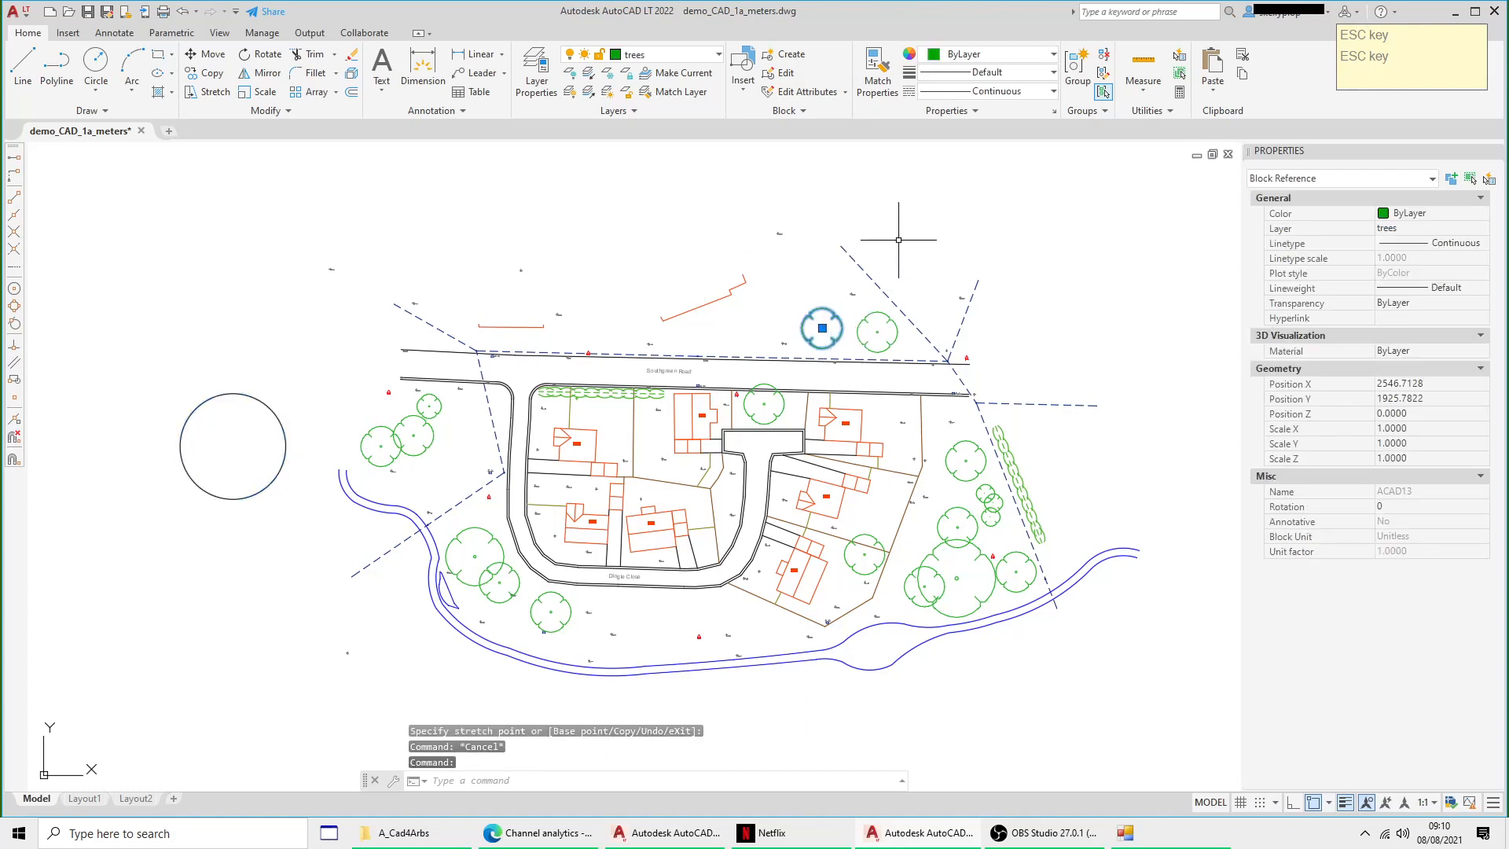
pyautogui.click(823, 328)
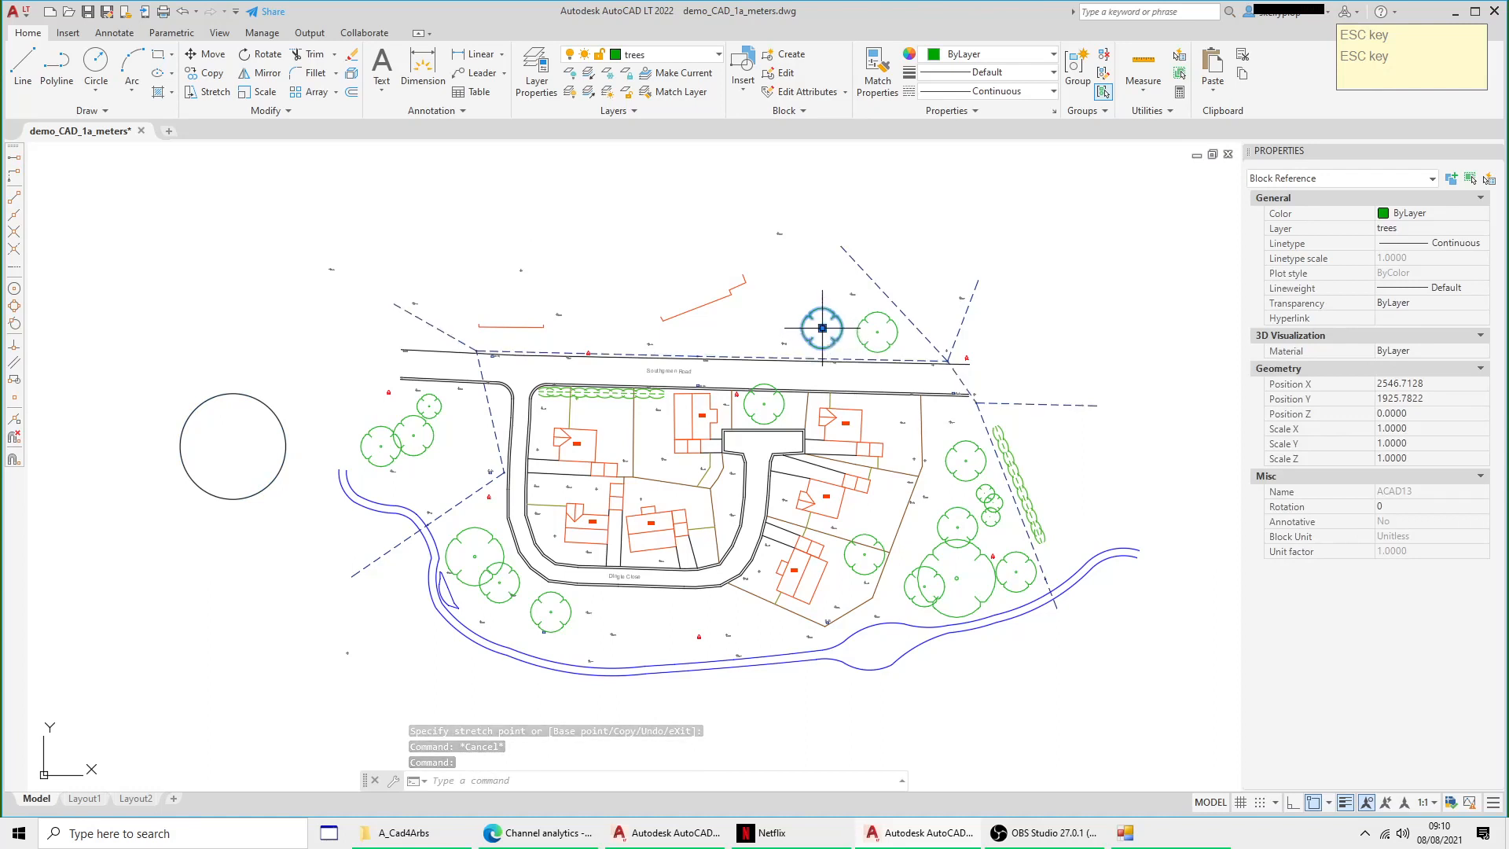
pyautogui.click(439, 213)
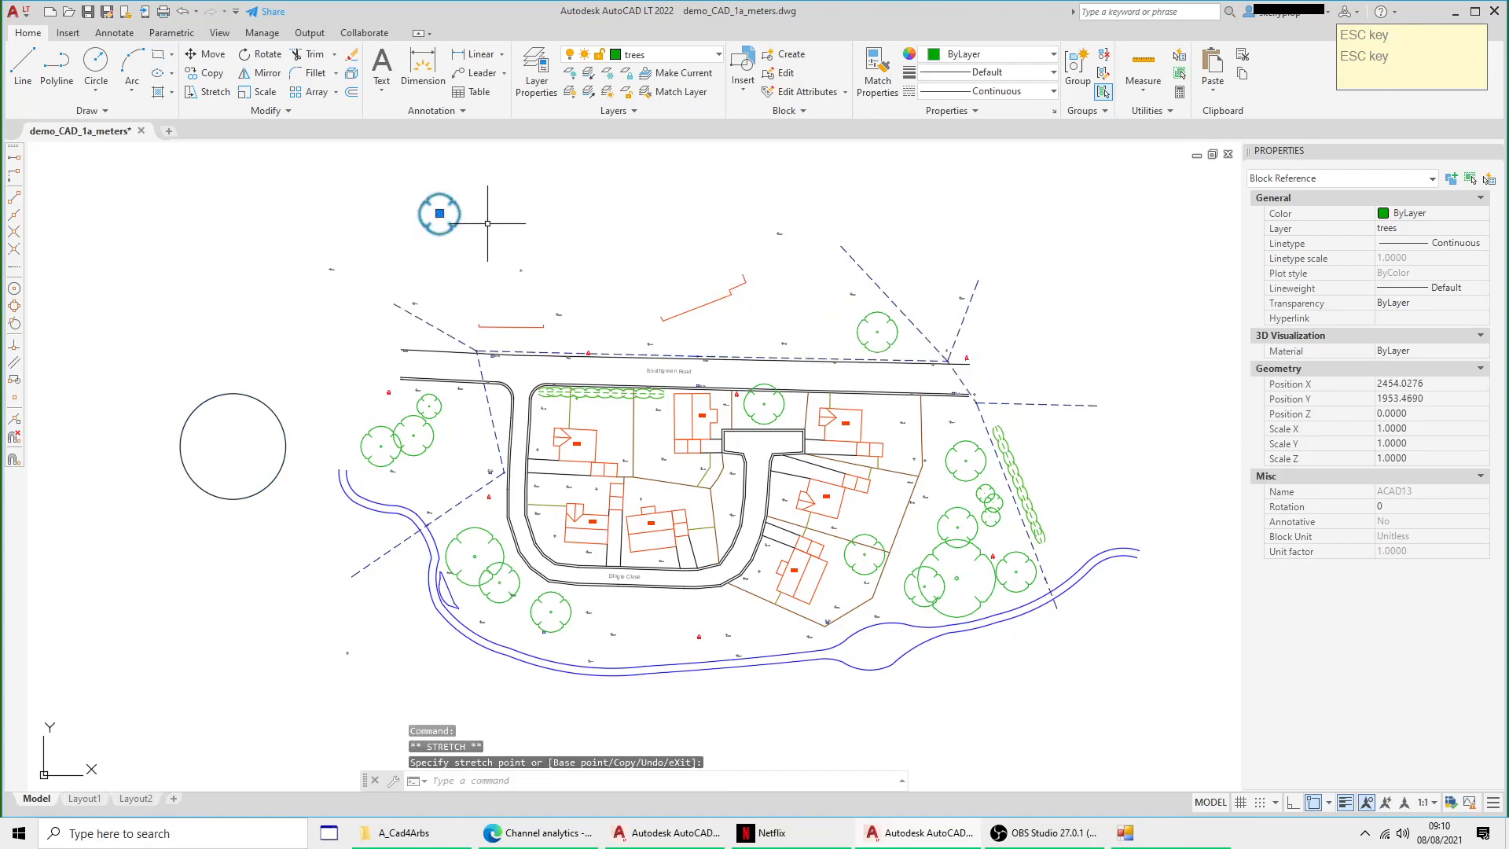
pyautogui.click(441, 212)
pyautogui.click(248, 239)
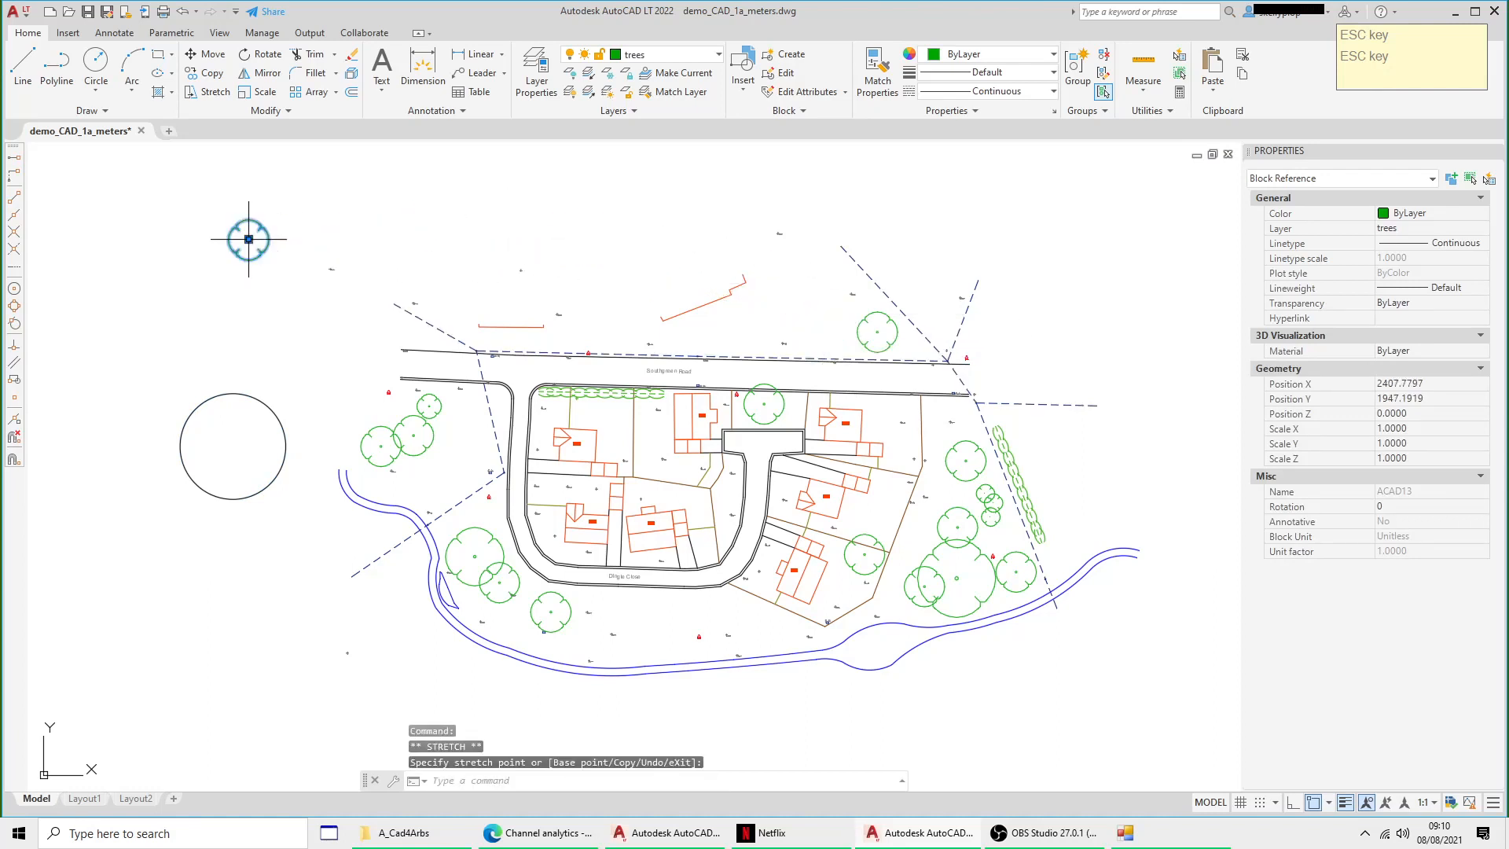
pyautogui.press('Escape')
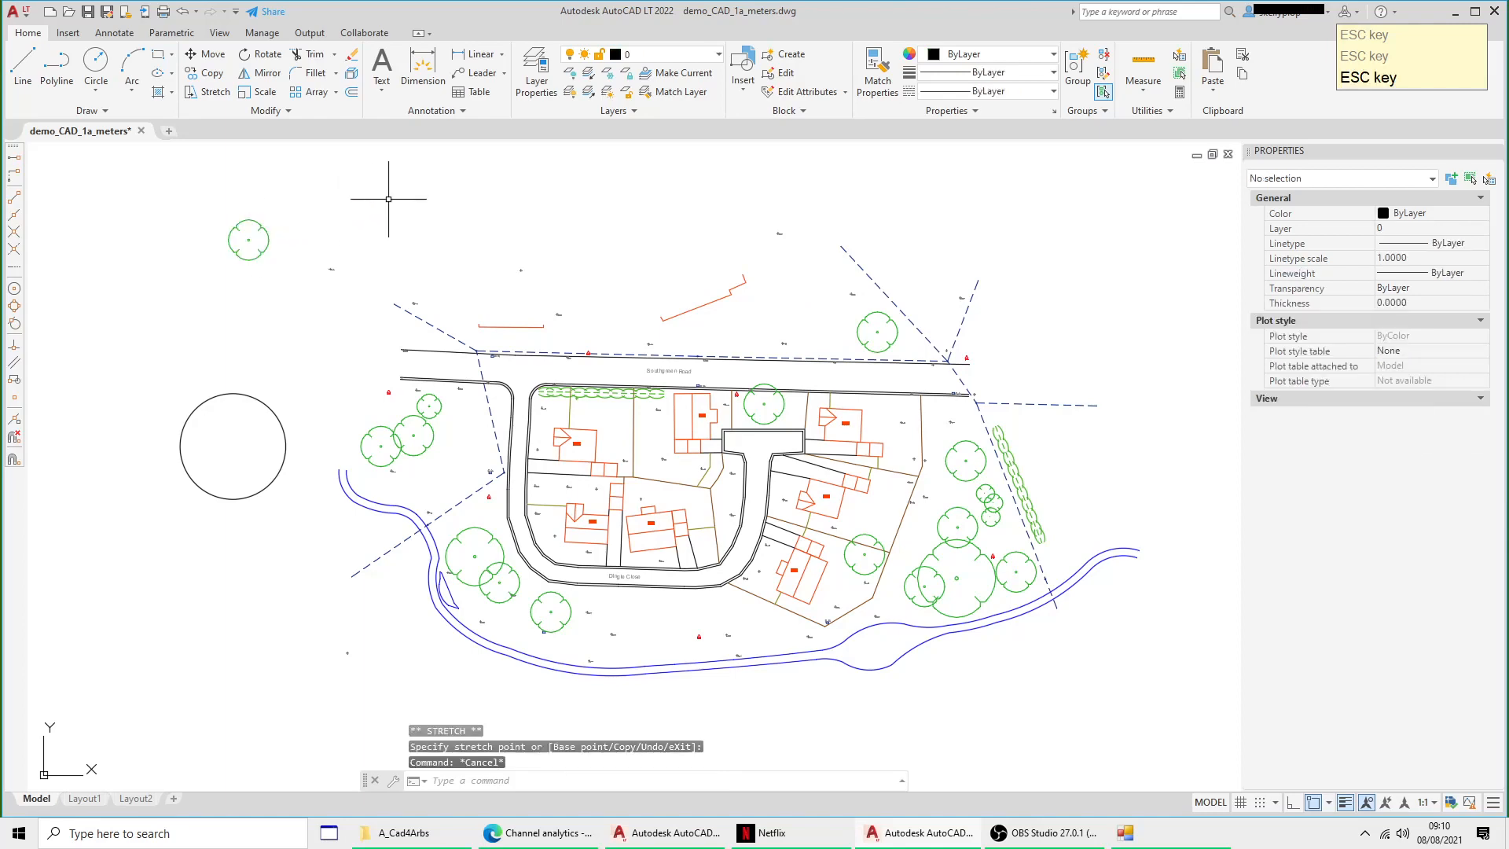
# Step: Move the Southgreen Road text label by its grip off the road to the empty area northeast of the site plan
pyautogui.scroll(4, 663, 378)
pyautogui.click(663, 361)
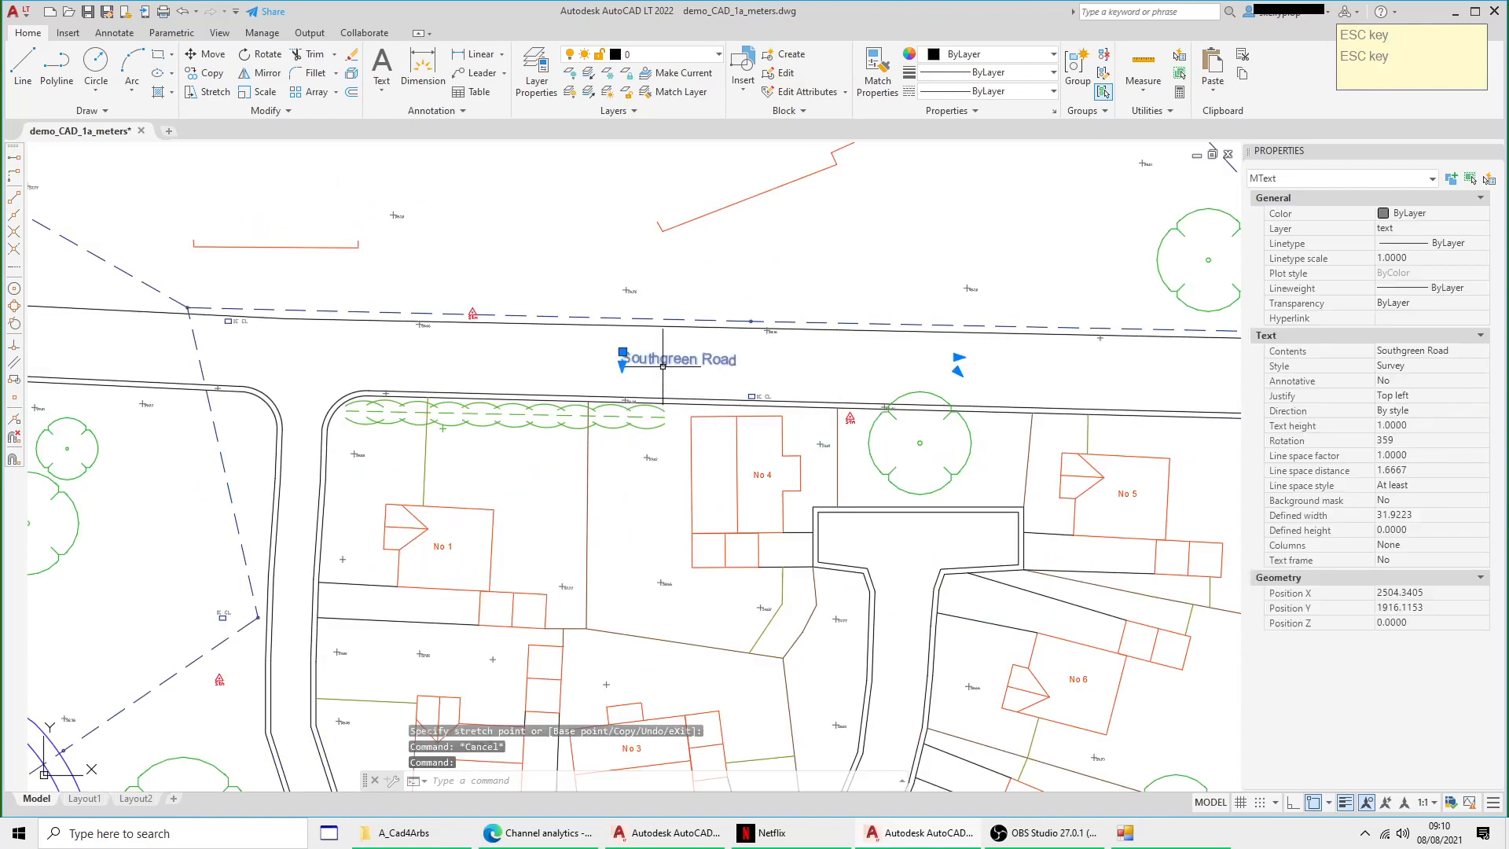
pyautogui.scroll(-2, 623, 353)
pyautogui.click(623, 353)
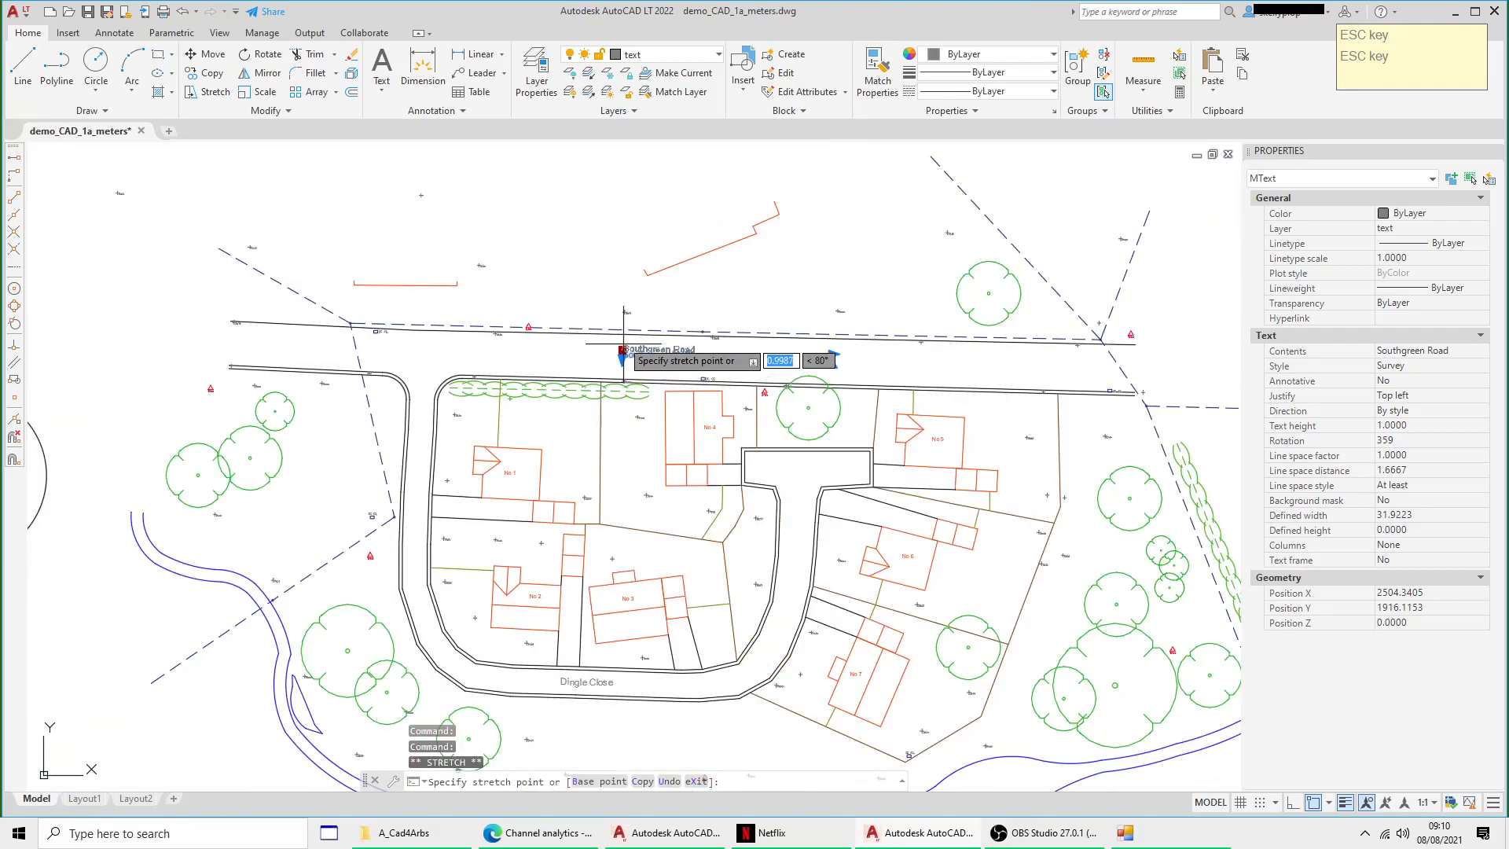
pyautogui.scroll(-6, 303, 255)
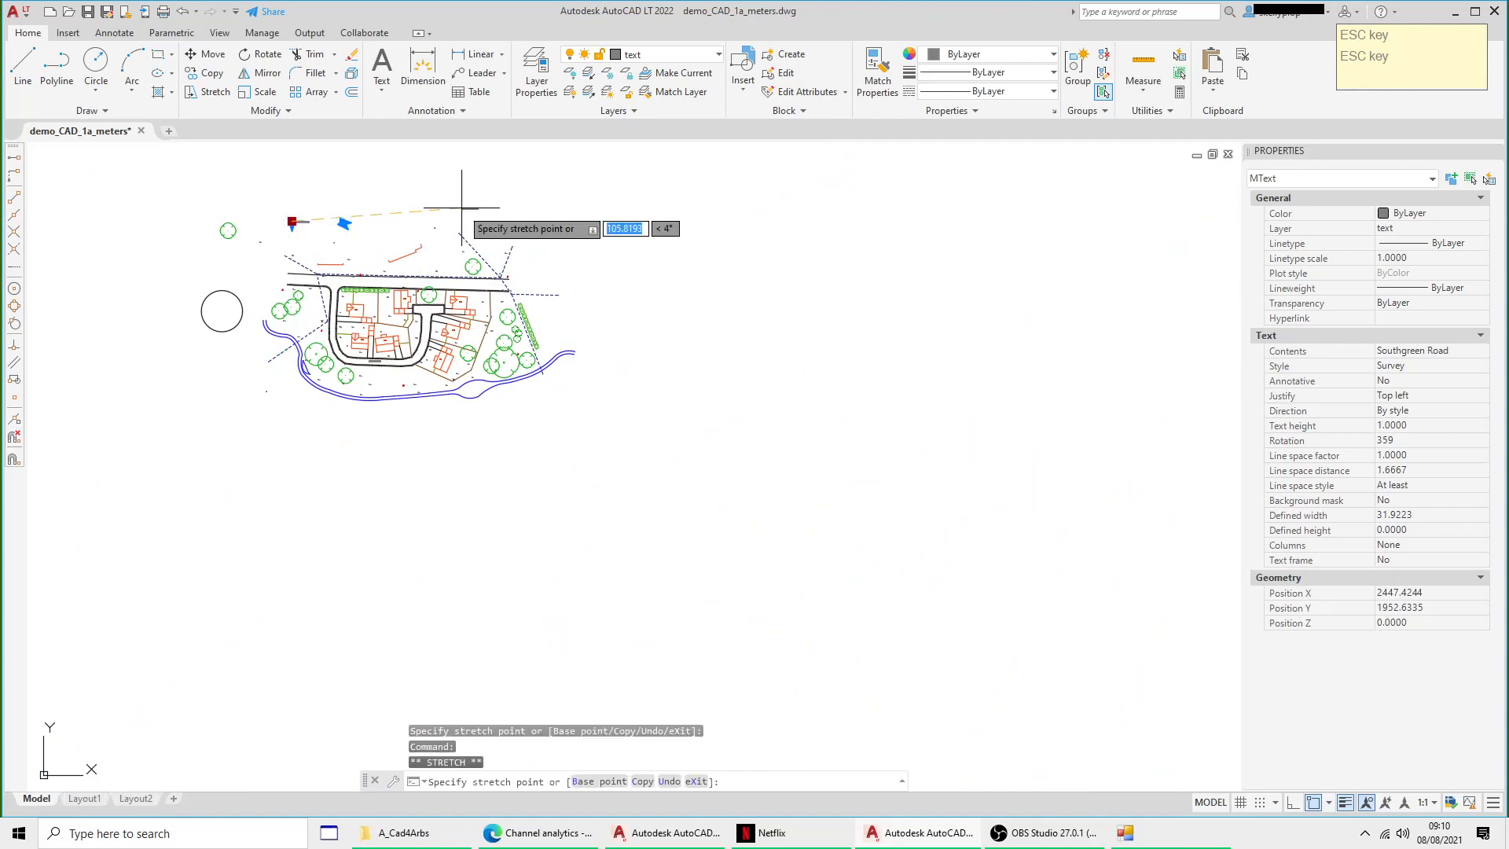
pyautogui.press('Escape')
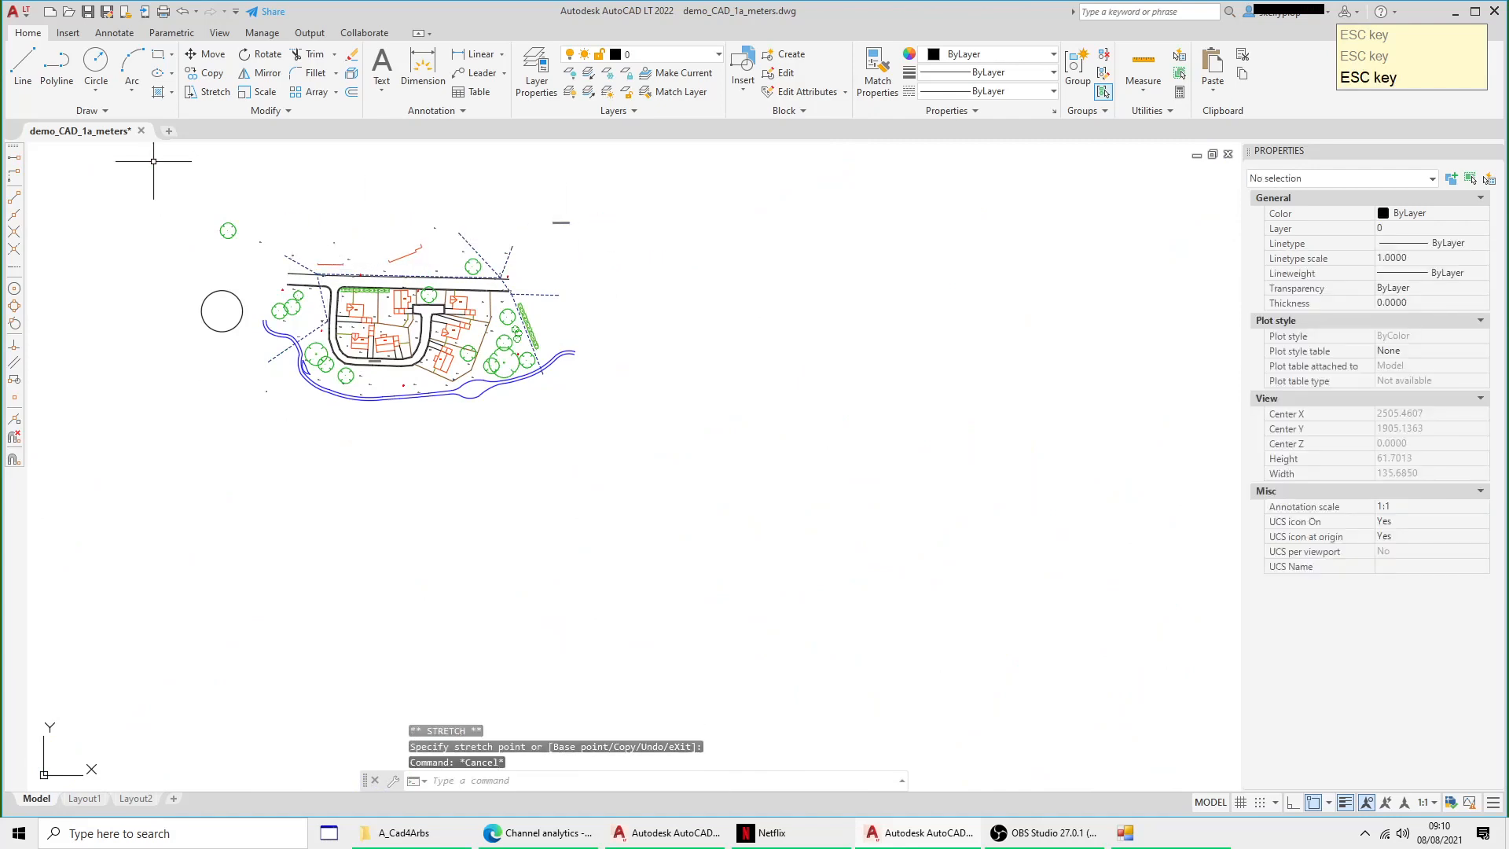
# Step: Draw a single sloping line about 71 long in the empty area northwest of the site plan
pyautogui.click(36, 79)
pyautogui.click(132, 209)
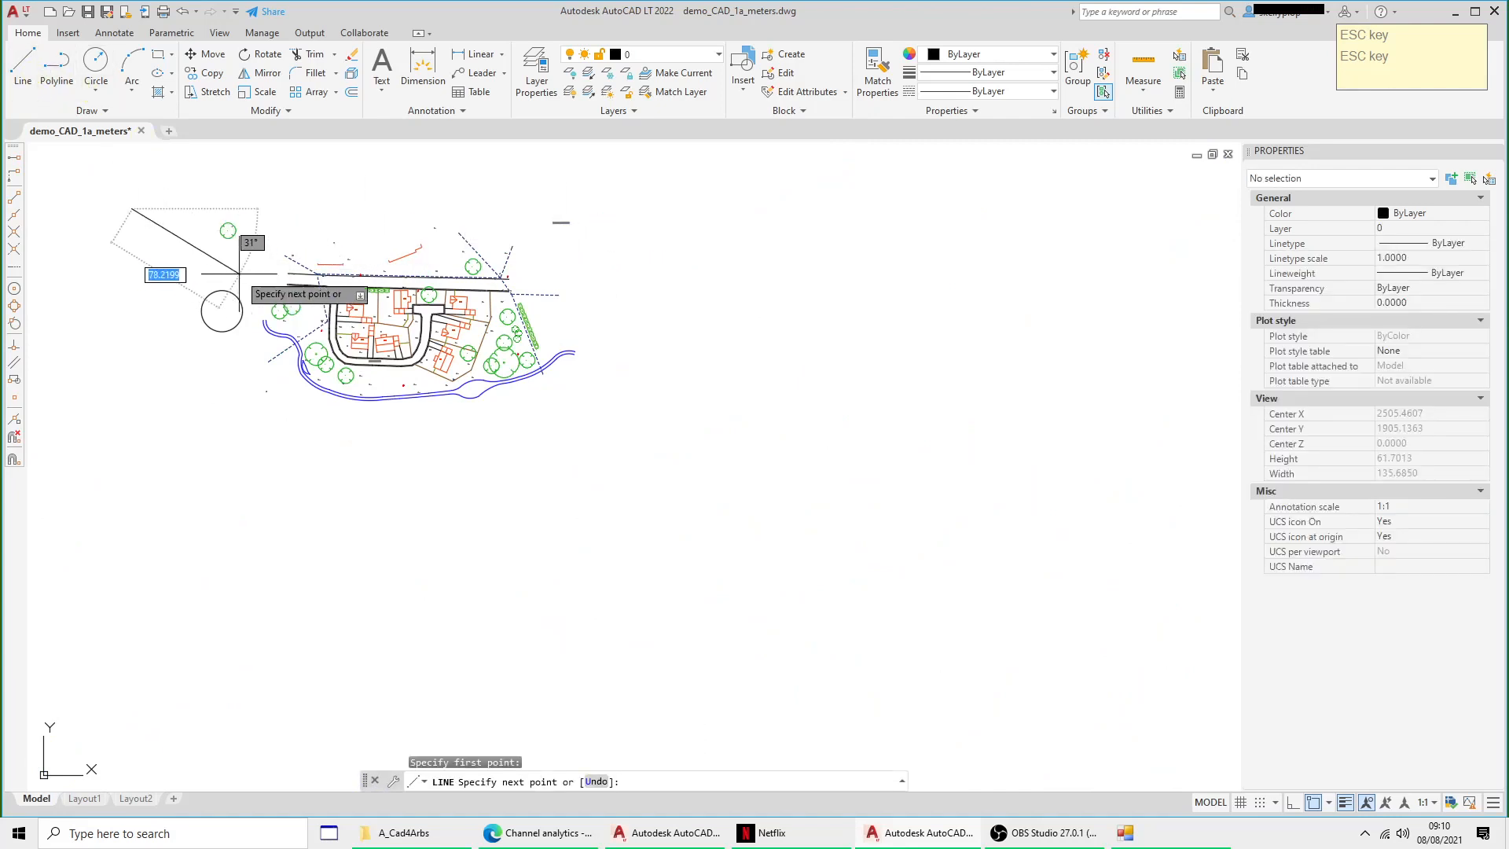
pyautogui.rightClick(296, 234)
pyautogui.click(312, 245)
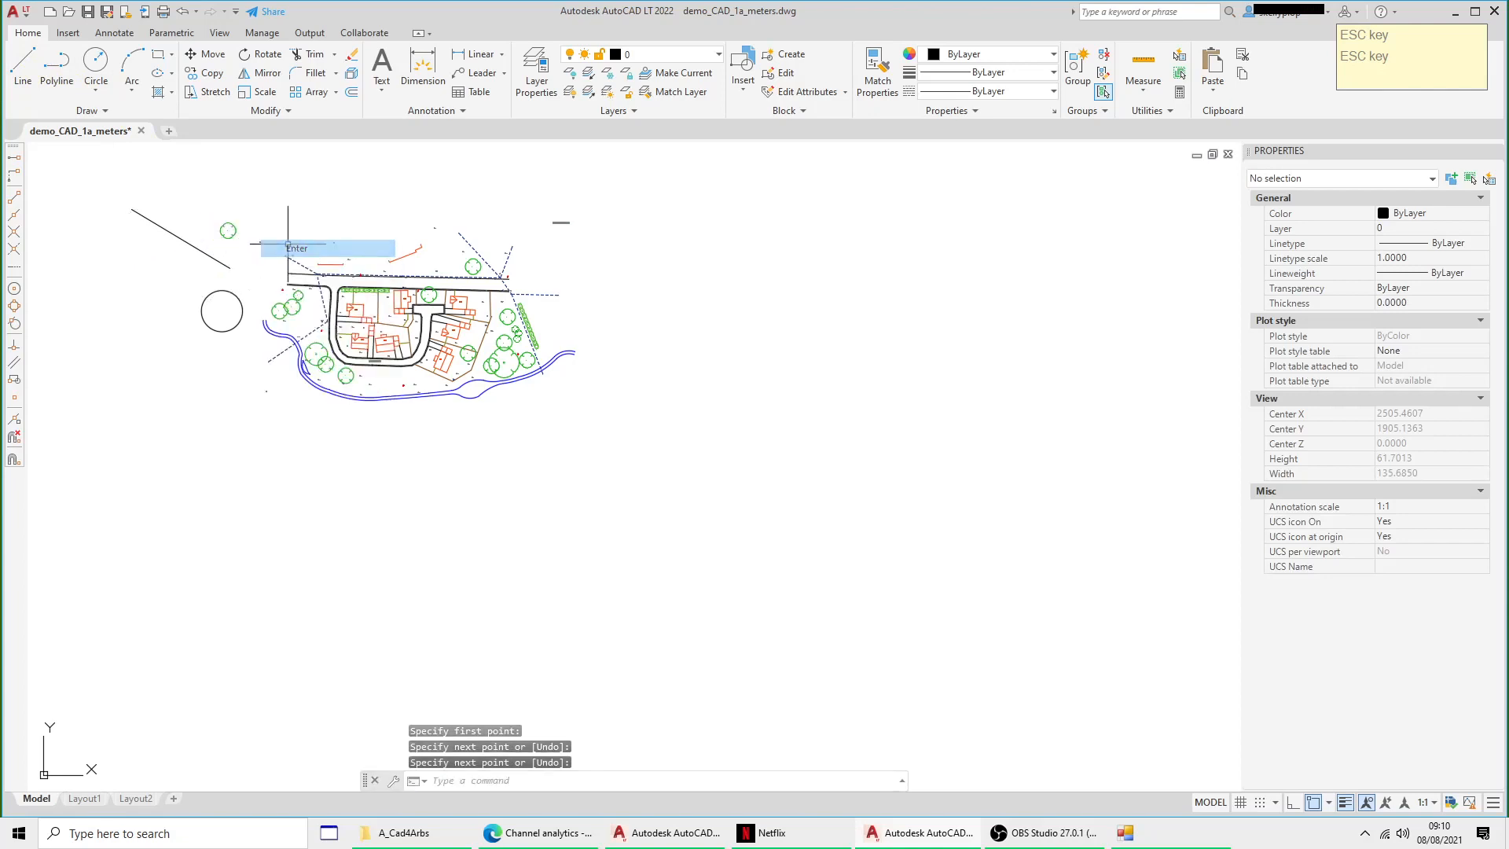
# Step: Move the sloping line by its midpoint grip to the empty area southwest of the site plan
pyautogui.click(185, 239)
pyautogui.click(181, 238)
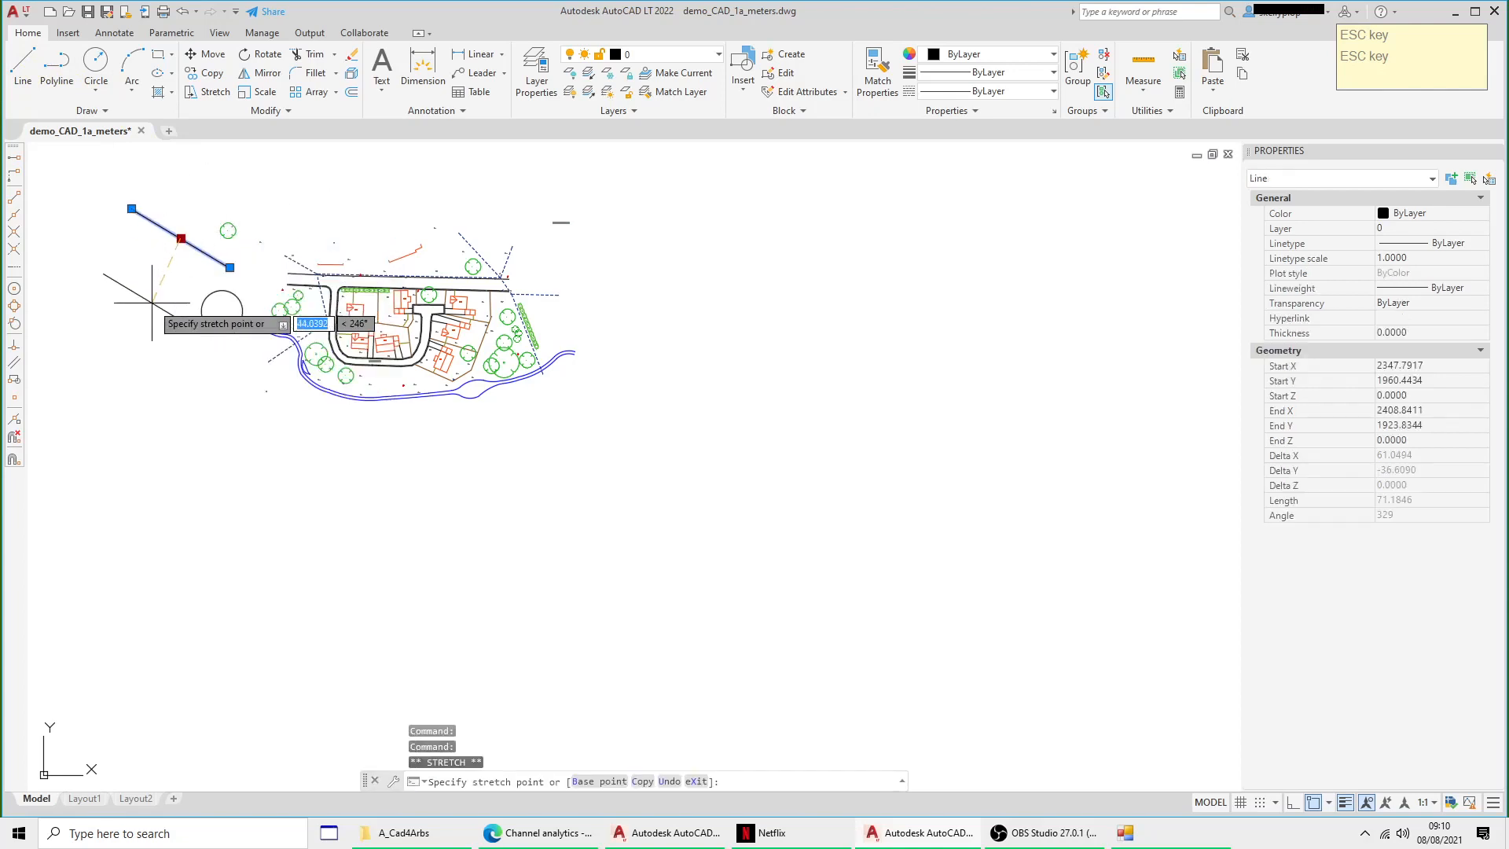
pyautogui.click(234, 422)
pyautogui.press('Escape')
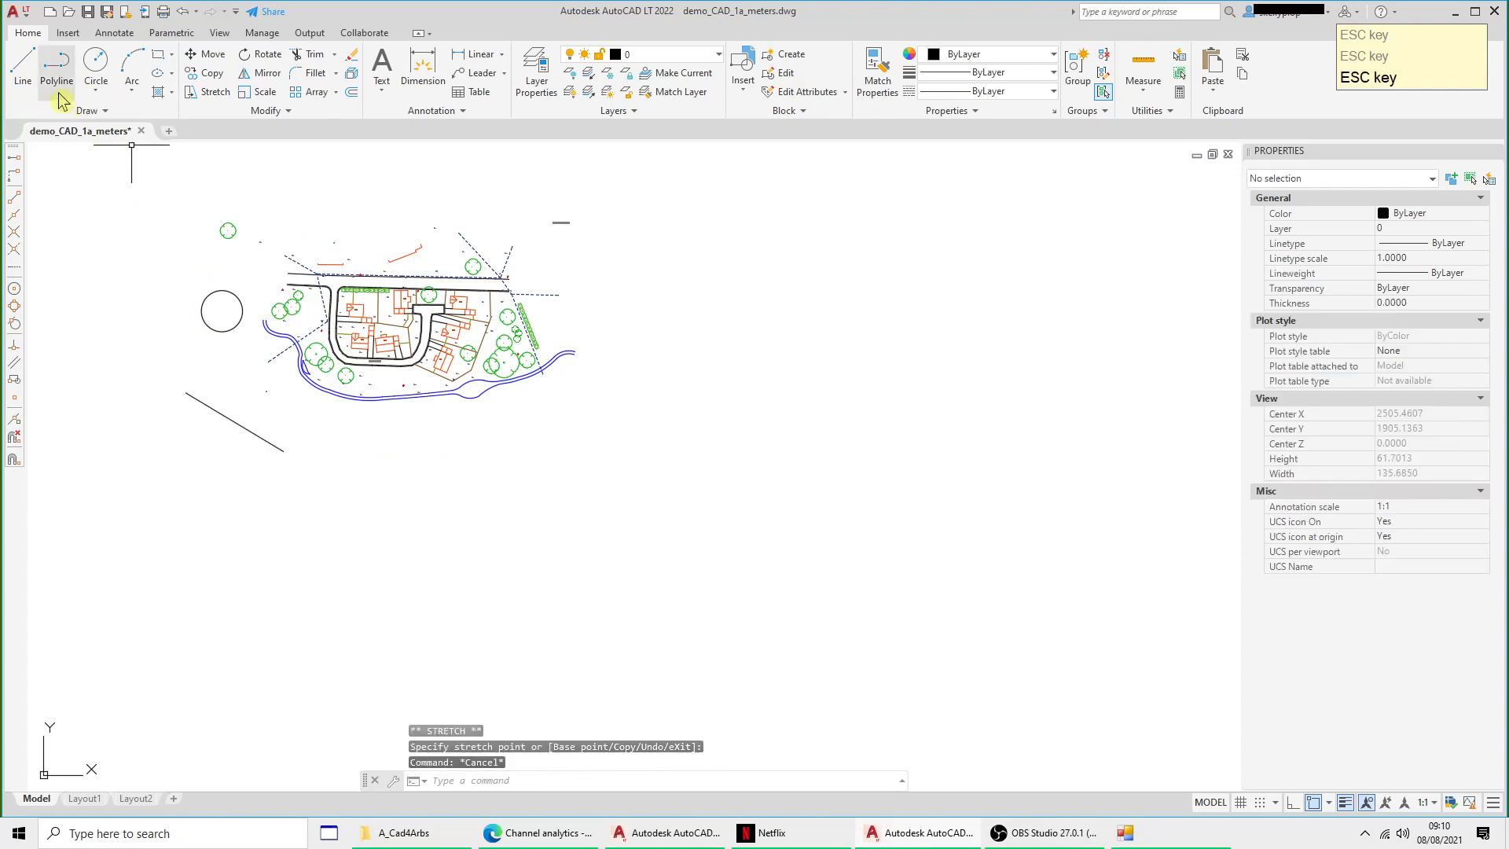
# Step: Draw a steep single-segment polyline about 60 long in the empty area northwest of the site plan
pyautogui.click(56, 63)
pyautogui.click(98, 181)
pyautogui.click(77, 275)
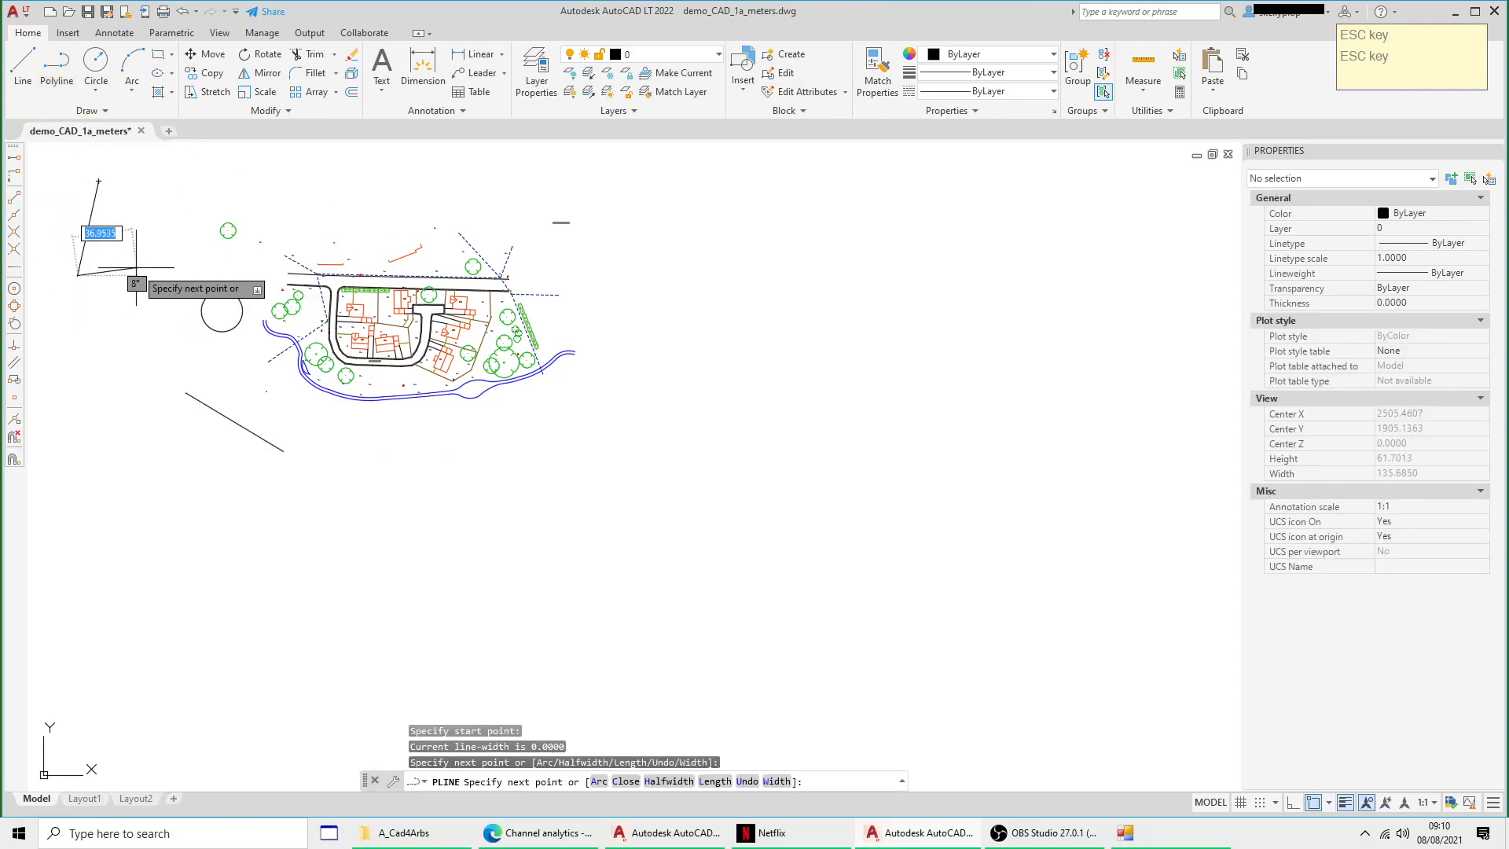
pyautogui.rightClick(120, 271)
pyautogui.click(130, 281)
# Step: Move the single-segment polyline by its midpoint grip eastward to just above the site plan's northwest corner
pyautogui.click(89, 232)
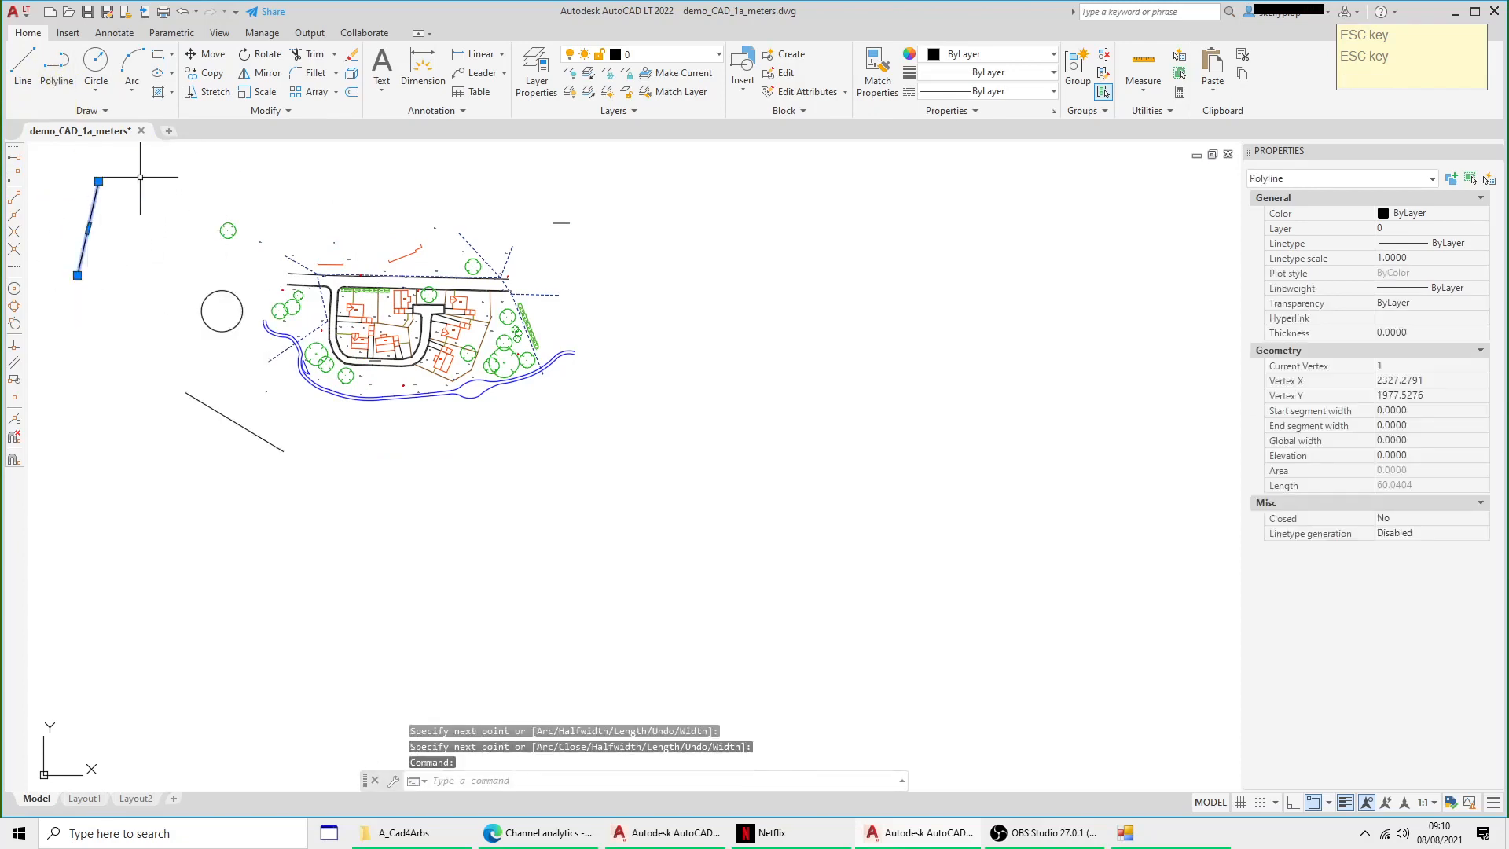
pyautogui.click(88, 228)
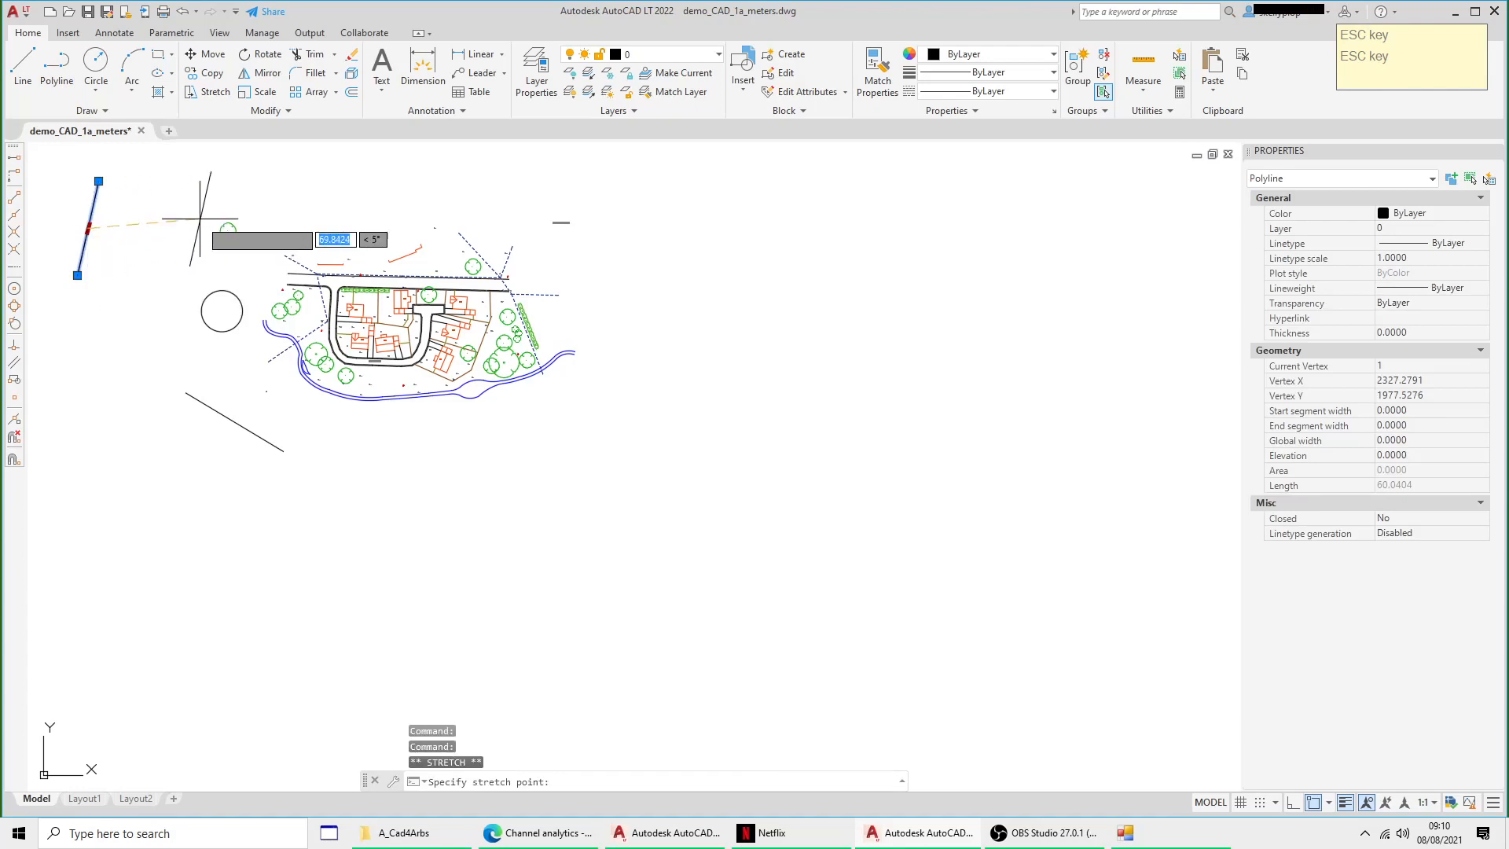
pyautogui.press('Escape')
# Step: Draw a zigzag polyline of four segments, about 236 long in total, in the empty area east of the site plan
pyautogui.click(57, 62)
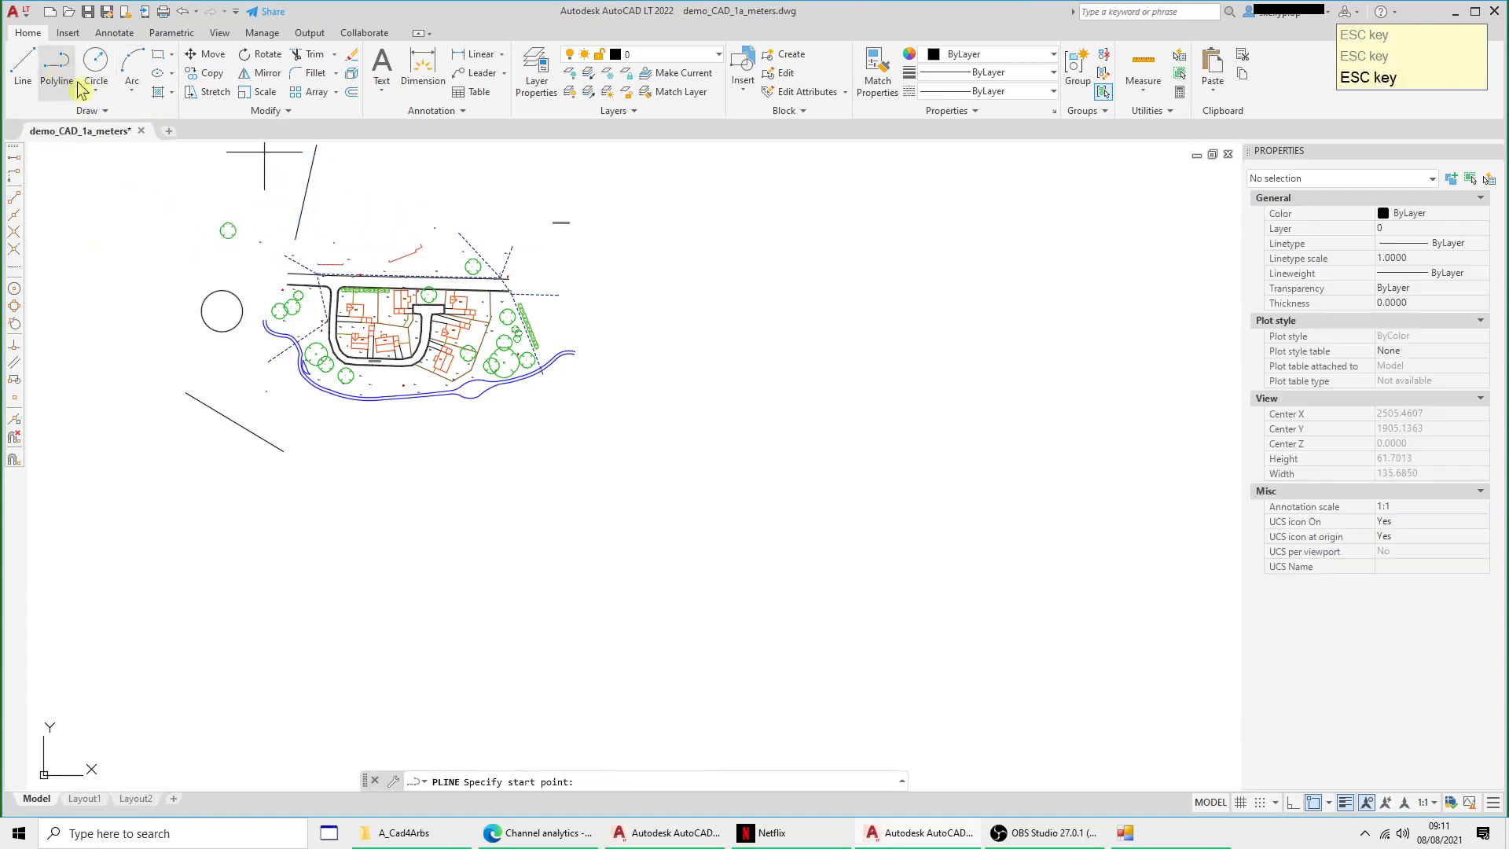
pyautogui.click(670, 224)
pyautogui.click(722, 281)
pyautogui.click(650, 339)
pyautogui.click(732, 408)
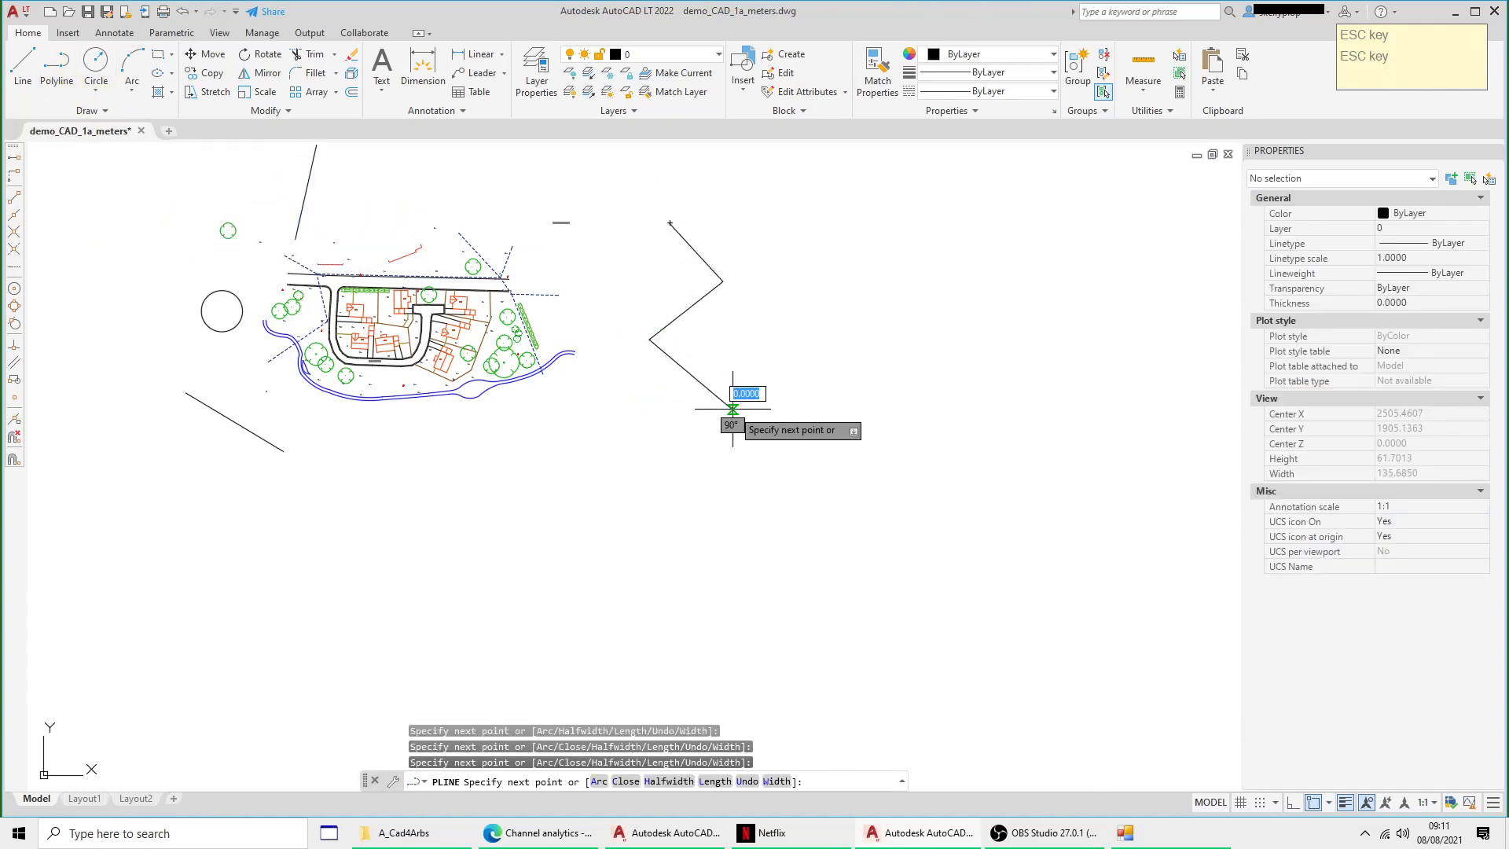
pyautogui.click(641, 445)
pyautogui.rightClick(818, 374)
pyautogui.click(865, 391)
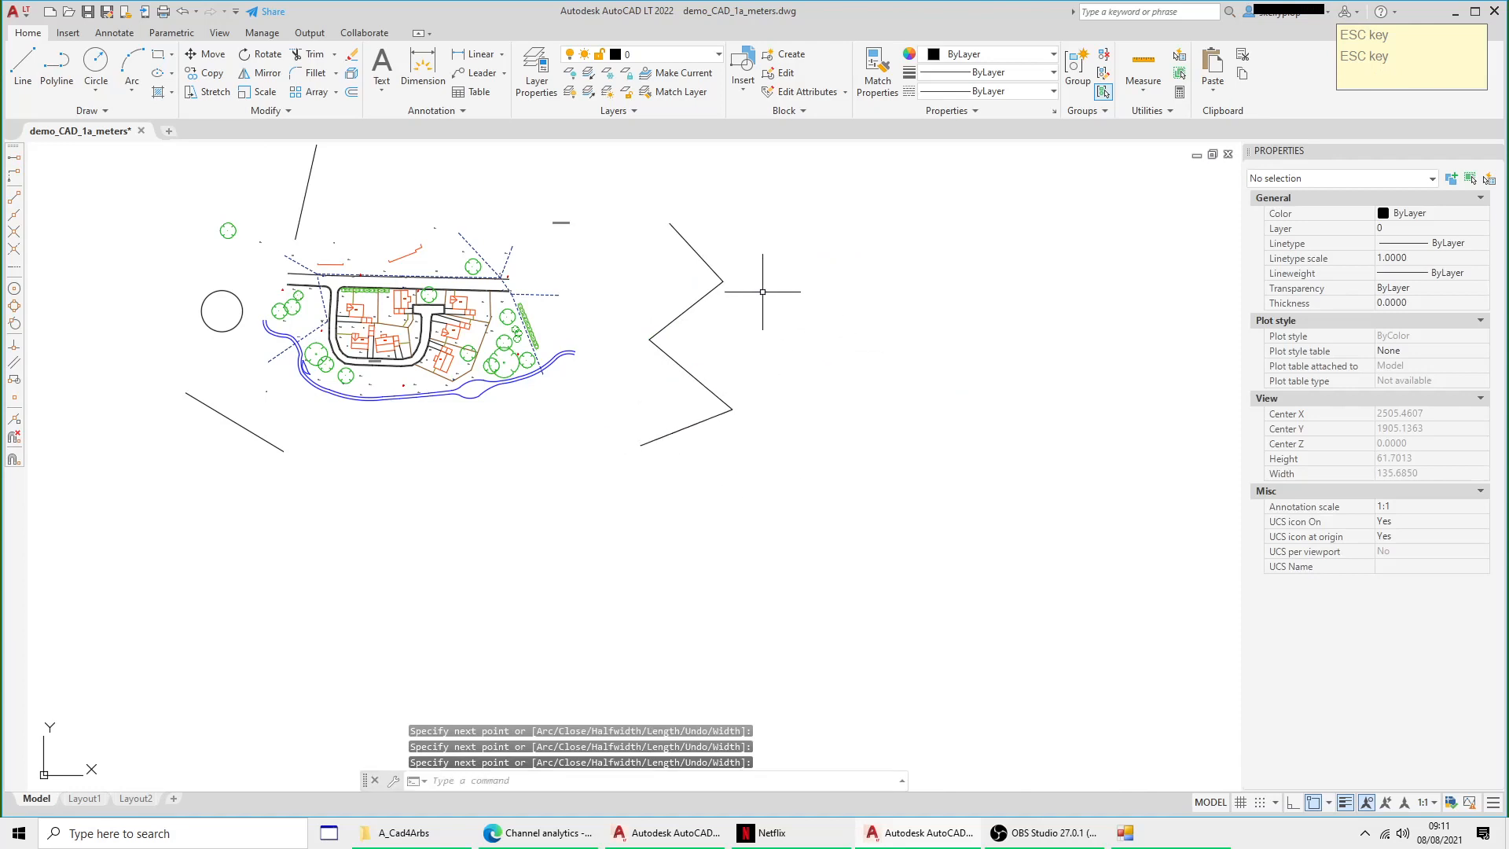
# Step: Stretch the zigzag polyline's second segment eastward by its midpoint grip
pyautogui.scroll(2, 708, 279)
pyautogui.click(706, 280)
pyautogui.click(690, 299)
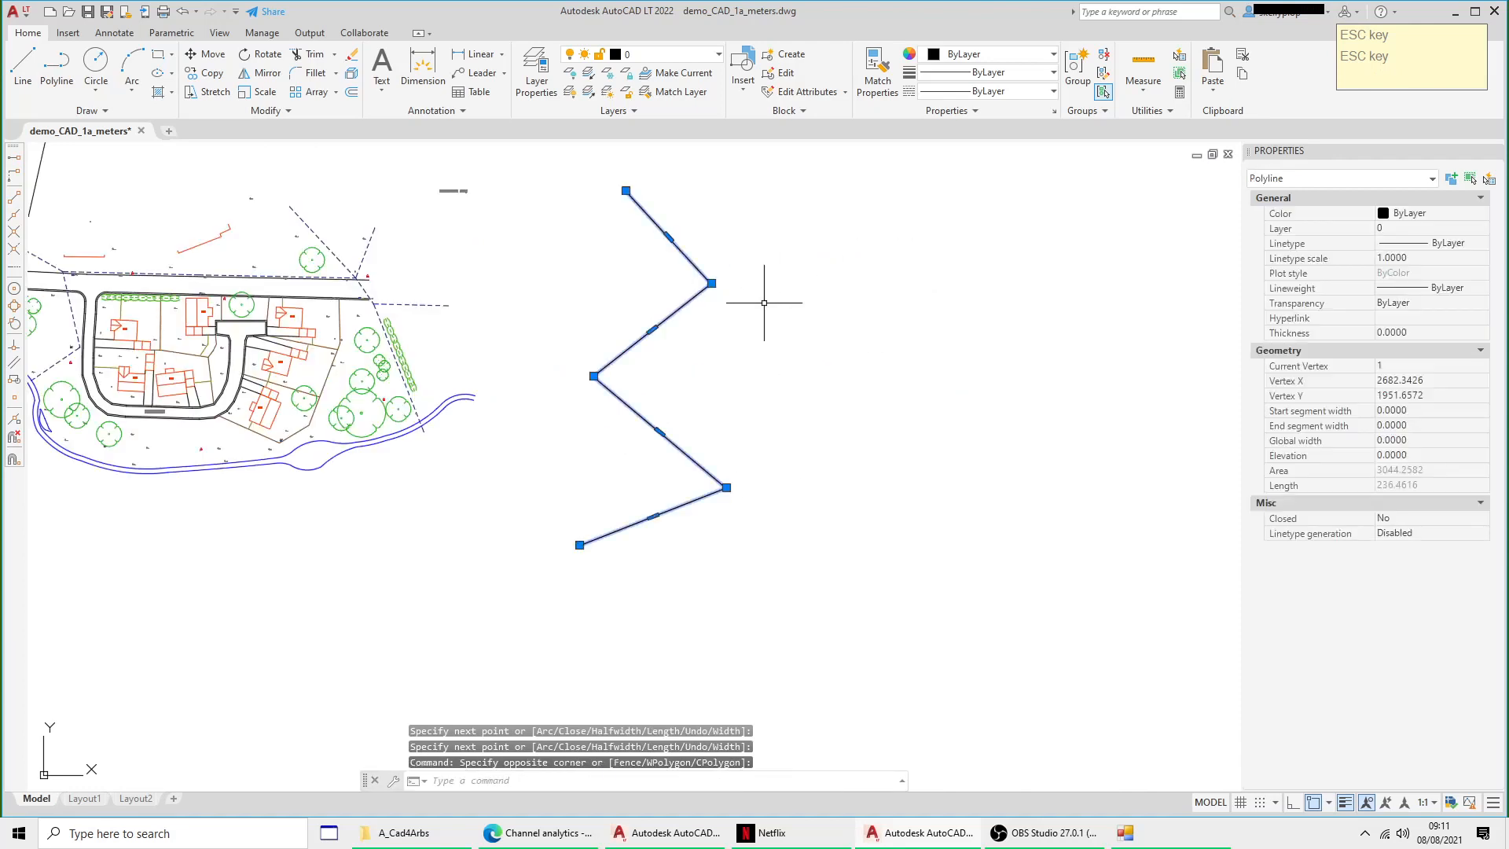
pyautogui.click(653, 331)
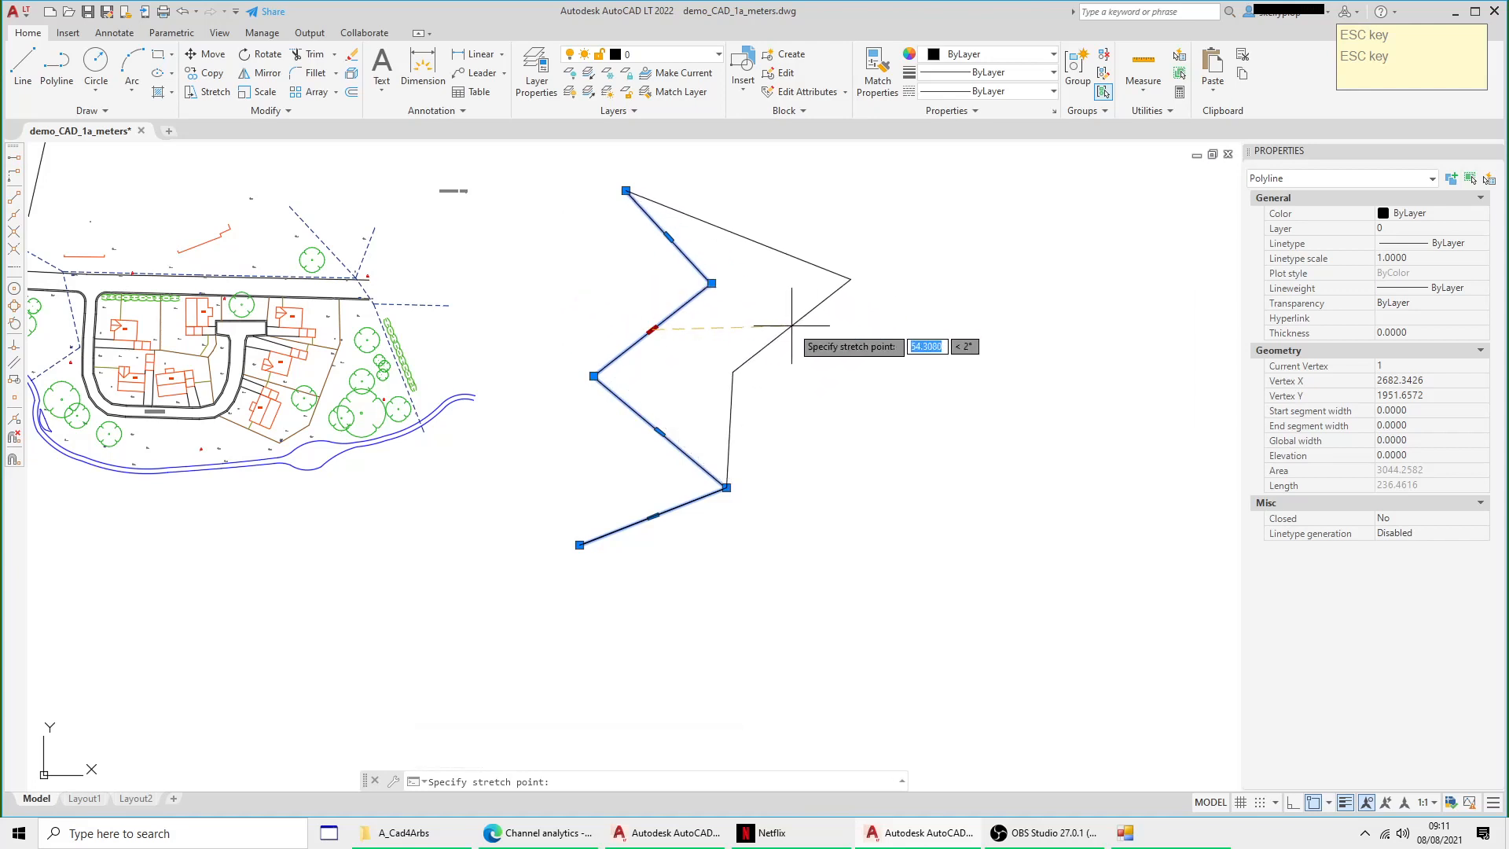
pyautogui.click(793, 336)
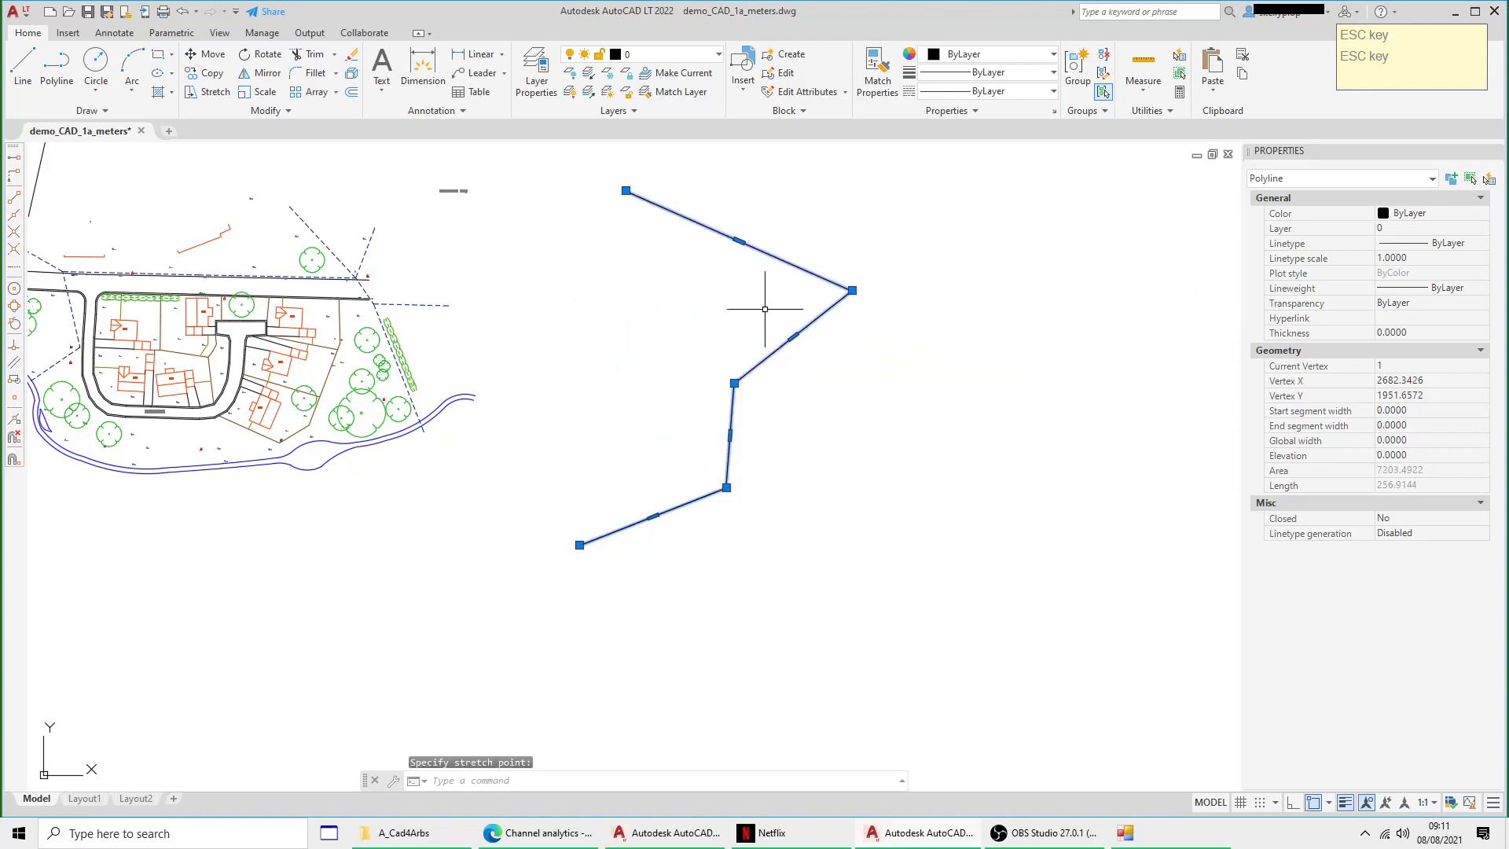
pyautogui.scroll(-5, 764, 309)
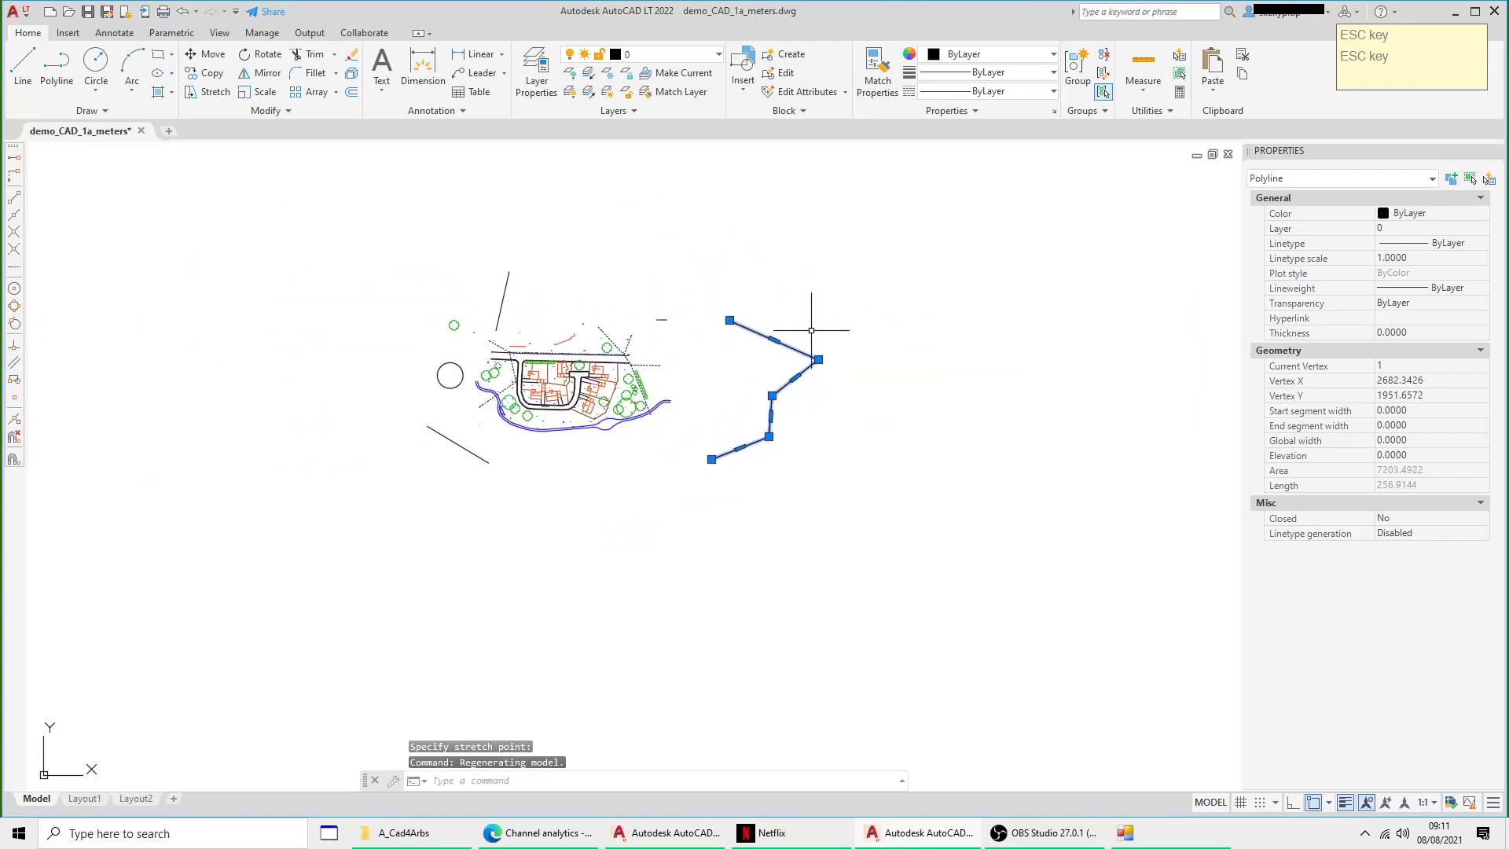
pyautogui.scroll(4, 811, 330)
pyautogui.scroll(-4, 488, 371)
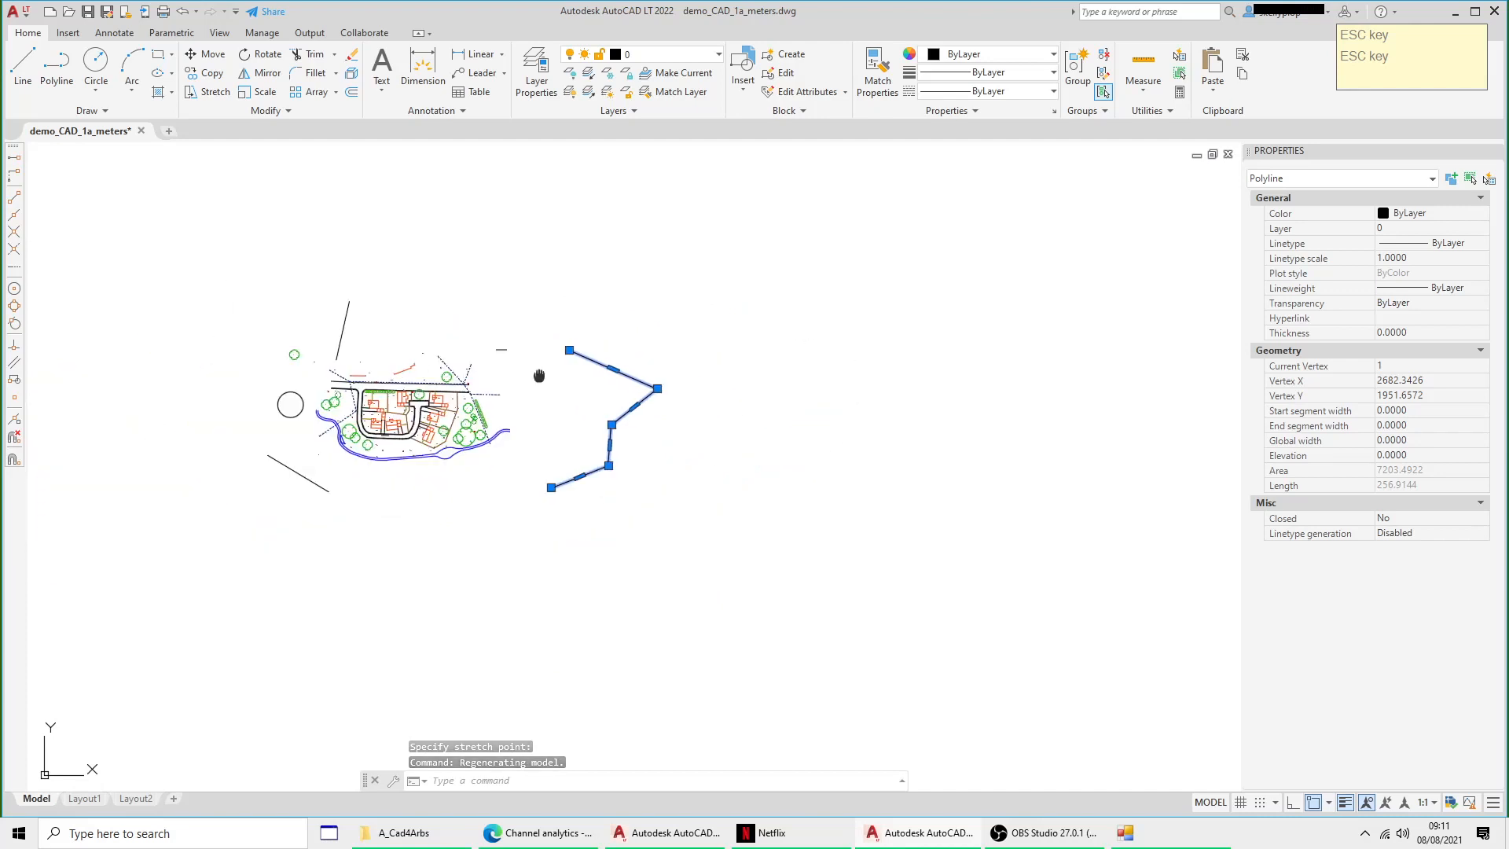
pyautogui.scroll(-1, 1224, 450)
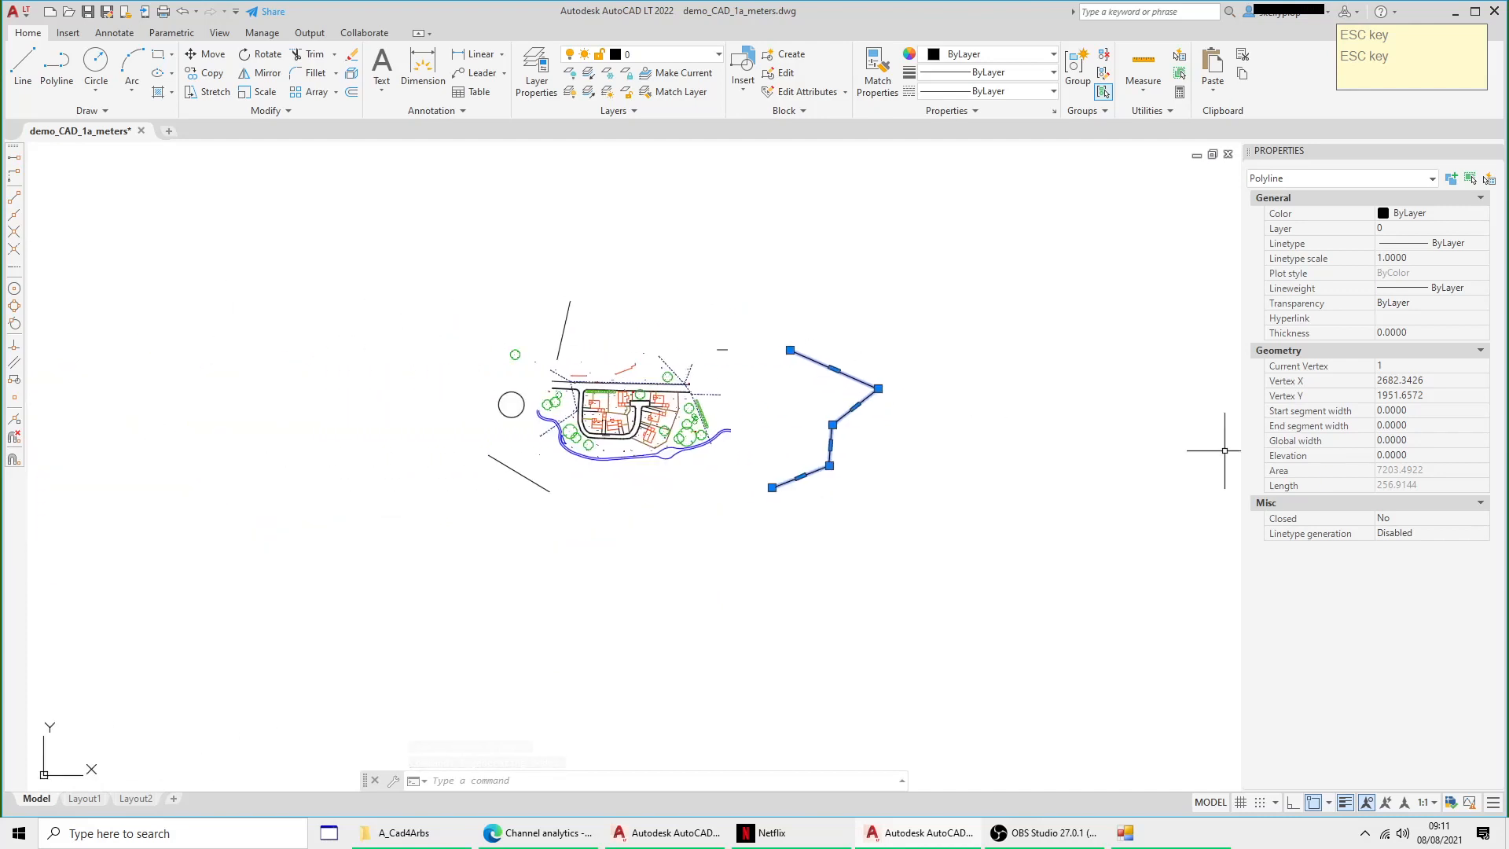
pyautogui.click(661, 318)
pyautogui.scroll(-4, 674, 346)
pyautogui.scroll(8, 617, 385)
pyautogui.moveTo(478, 278); pyautogui.dragTo(515, 365, button='middle')
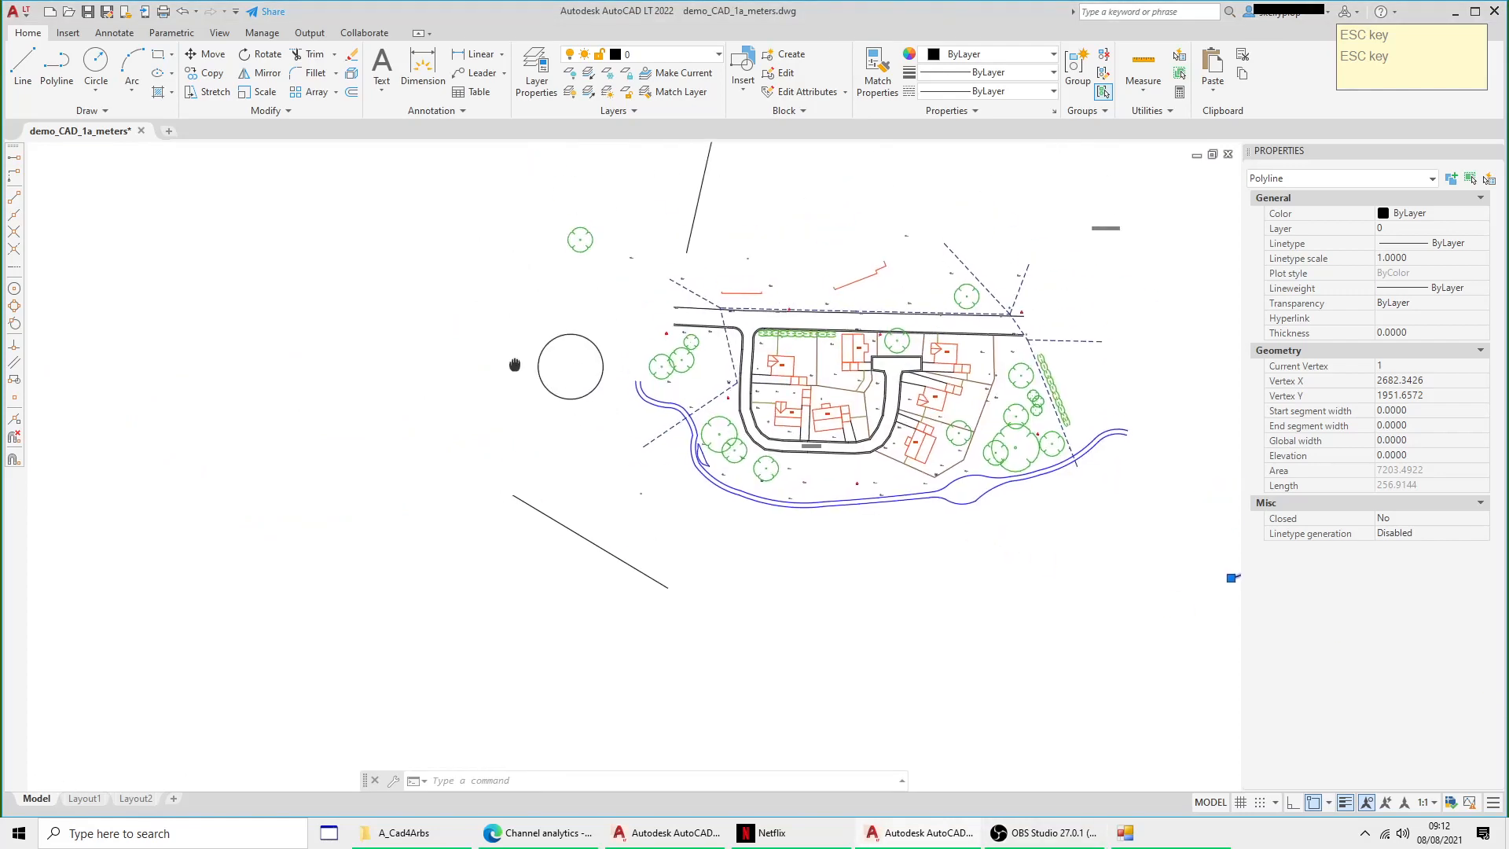
pyautogui.scroll(6, 515, 315)
pyautogui.scroll(-4, 631, 353)
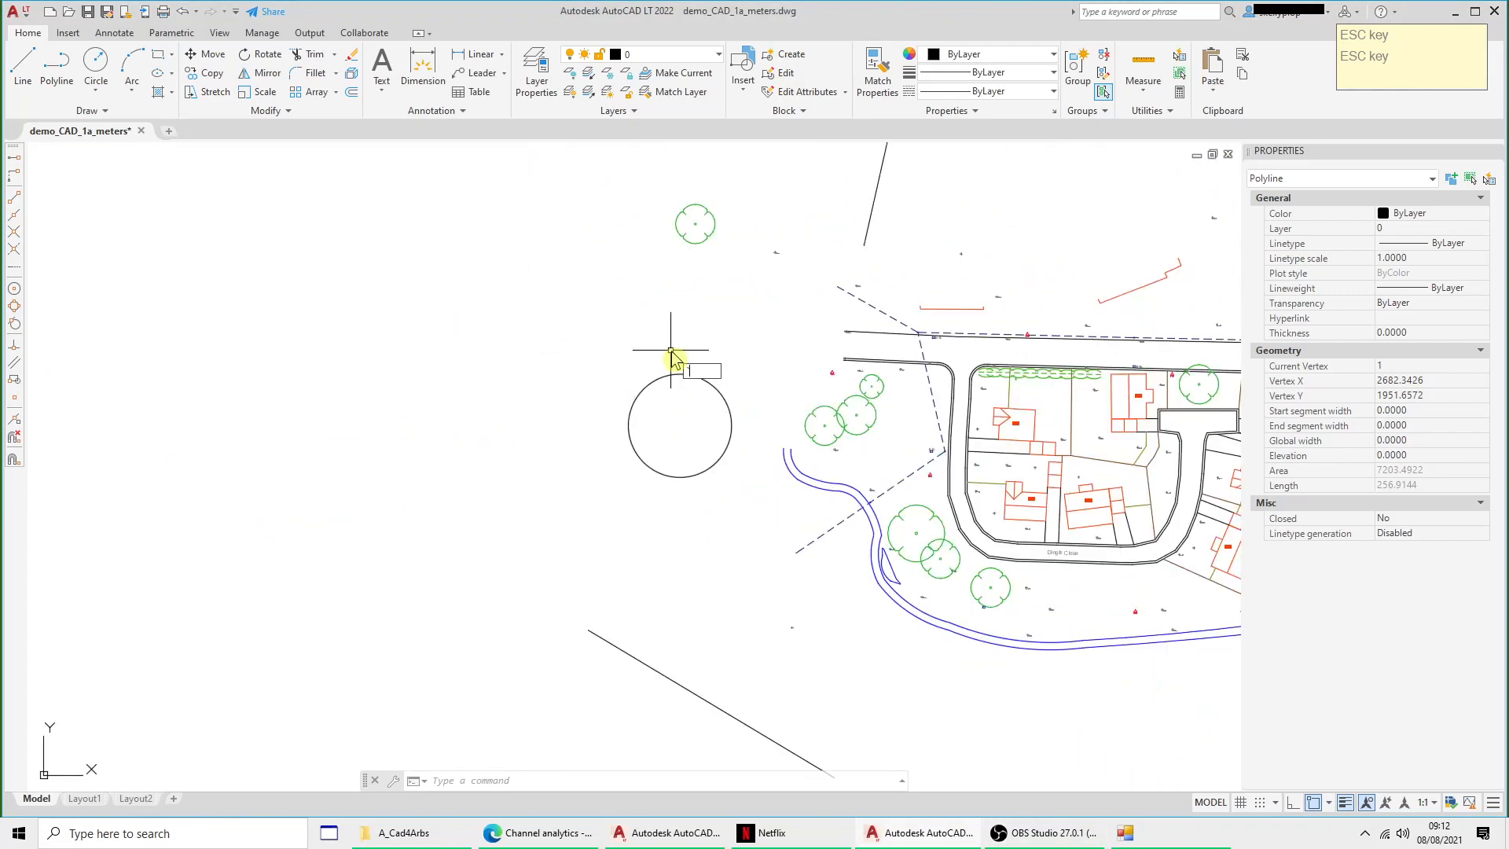
# Step: Move the circle by its centre grip onto the centre of the single tree south of Dingle Close, using the Center object snap
pyautogui.press('Escape')
pyautogui.click(695, 376)
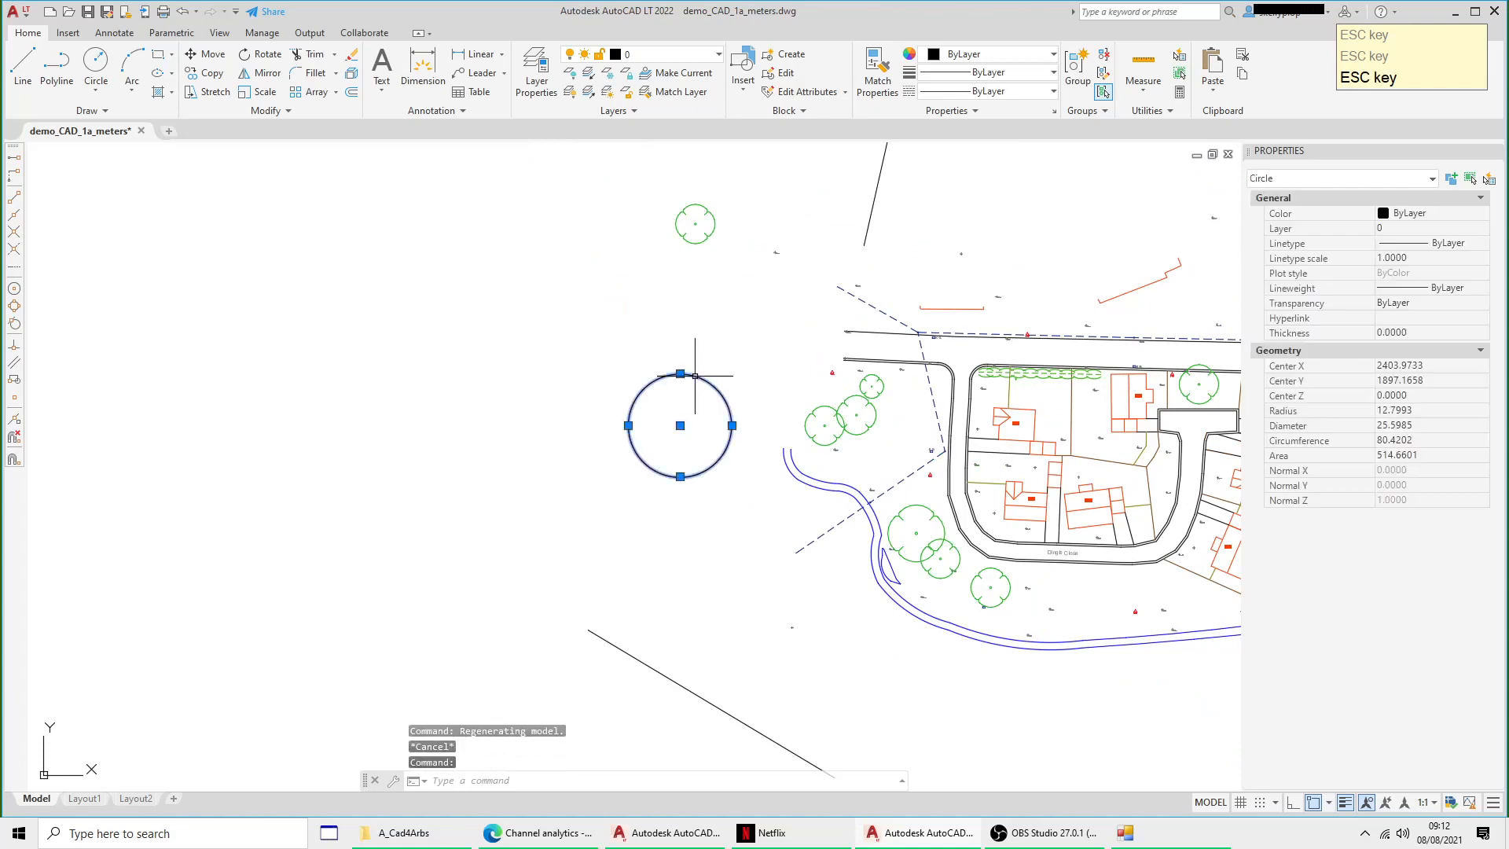
pyautogui.click(680, 425)
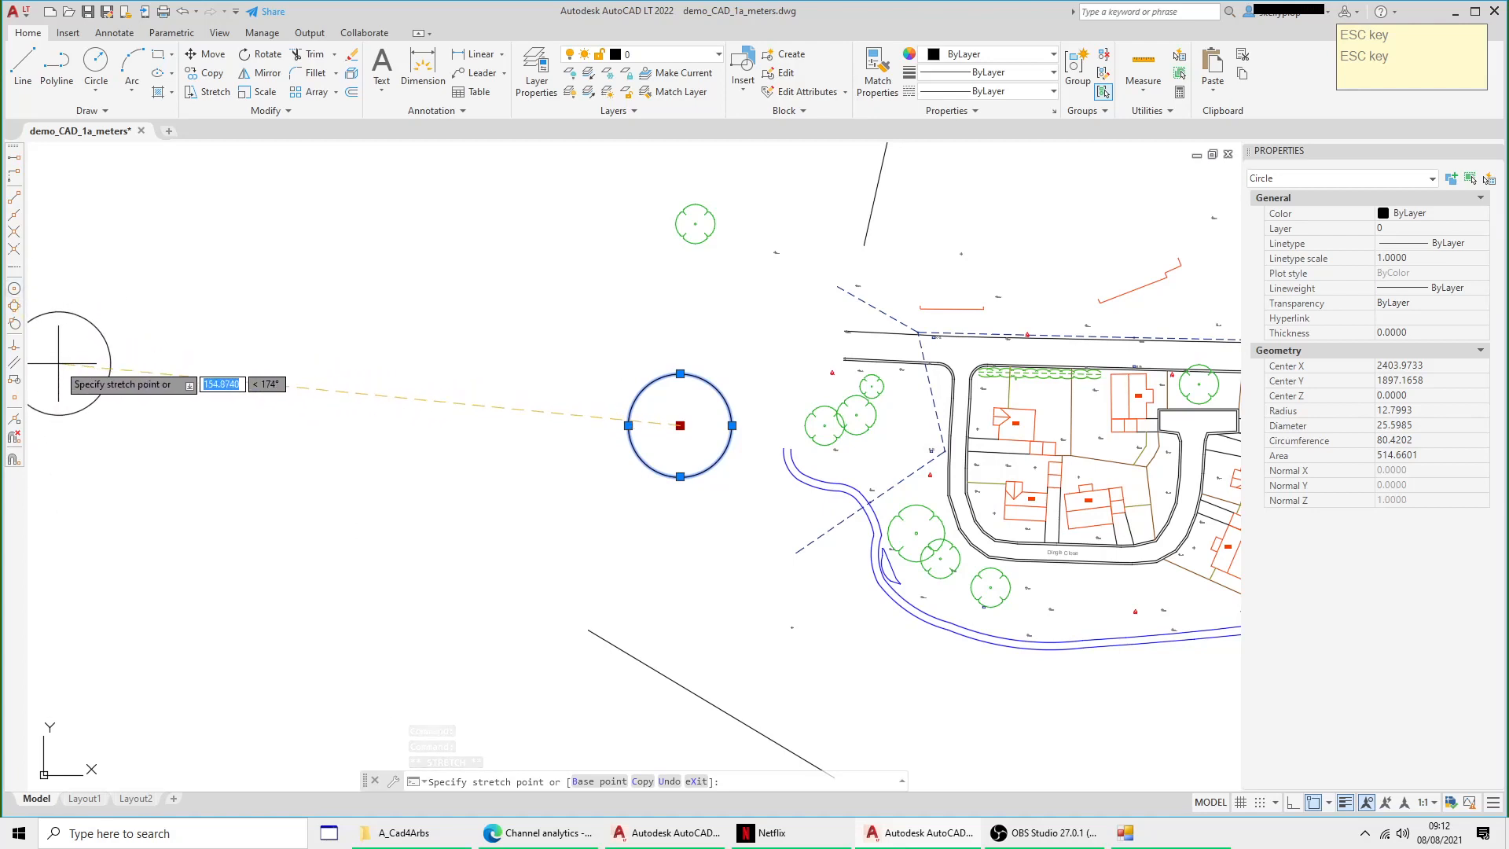
pyautogui.click(14, 291)
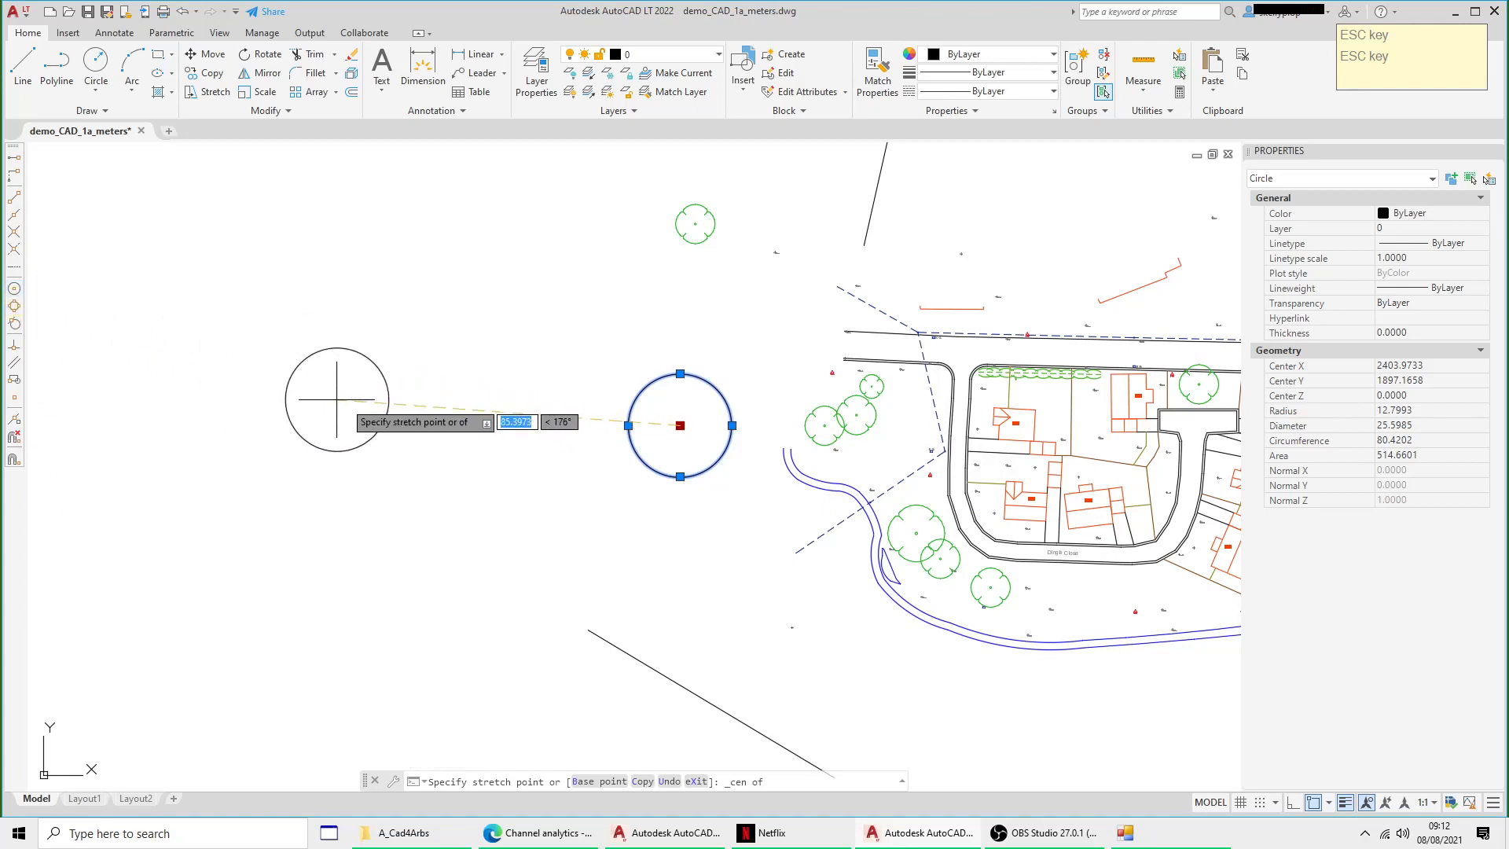
pyautogui.moveTo(440, 407); pyautogui.dragTo(248, 330, button='middle')
pyautogui.scroll(8, 650, 486)
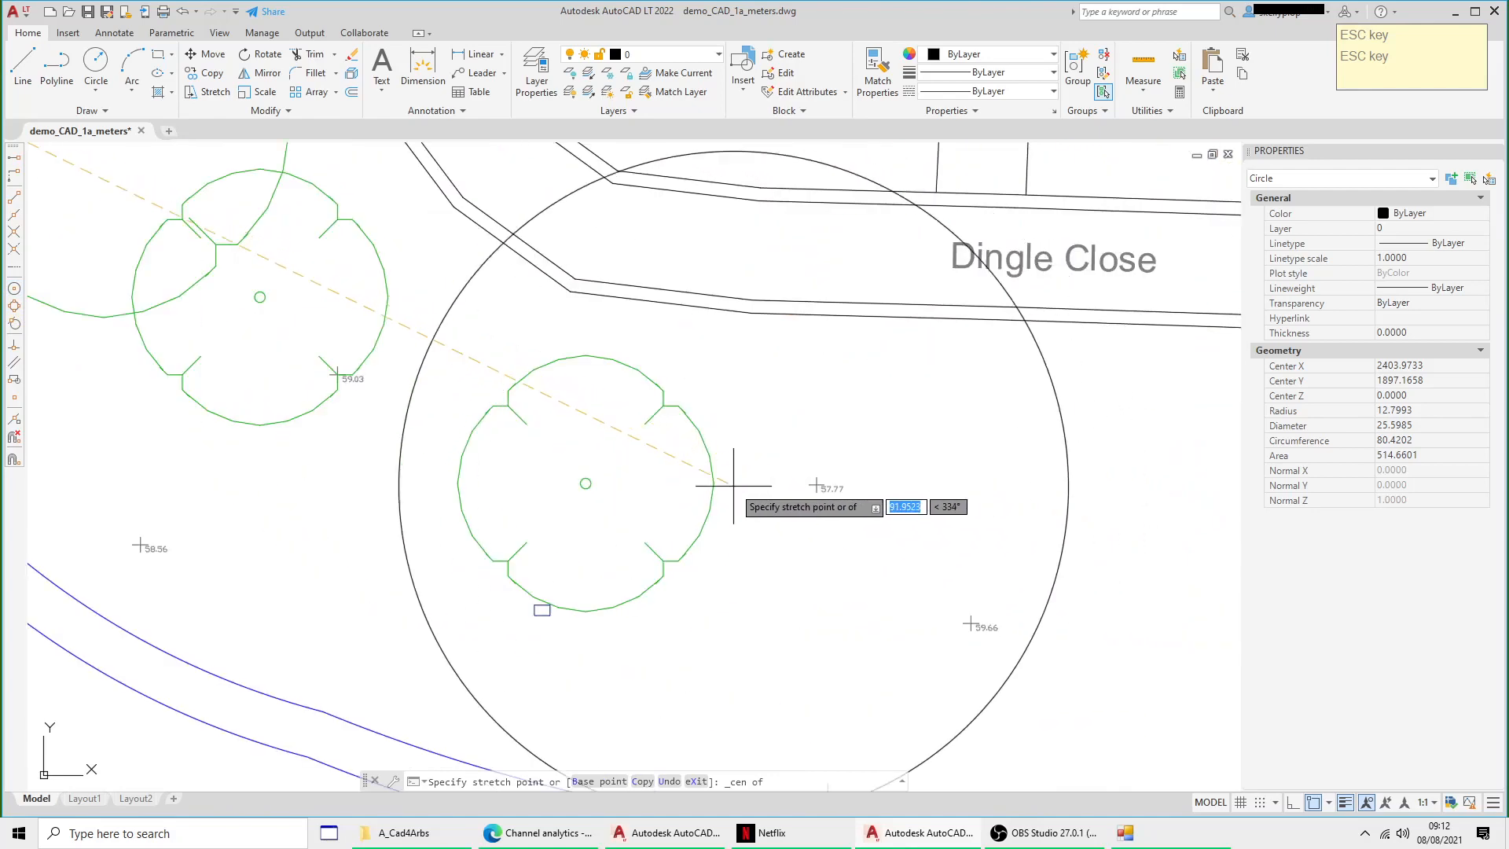
pyautogui.click(595, 487)
pyautogui.scroll(-5, 782, 418)
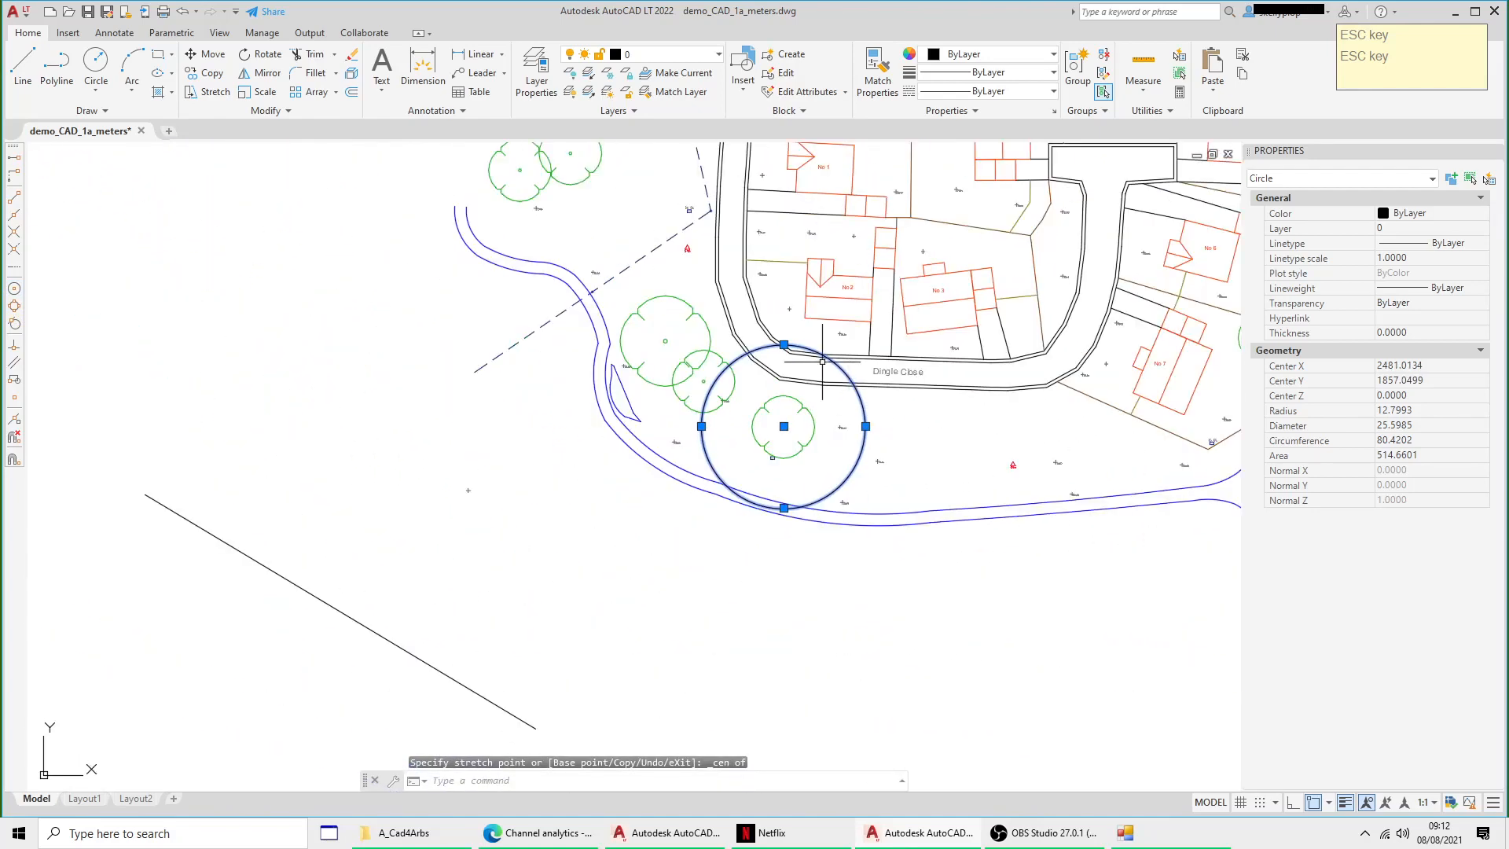
pyautogui.moveTo(822, 362); pyautogui.dragTo(783, 435, button='middle')
pyautogui.click(303, 343)
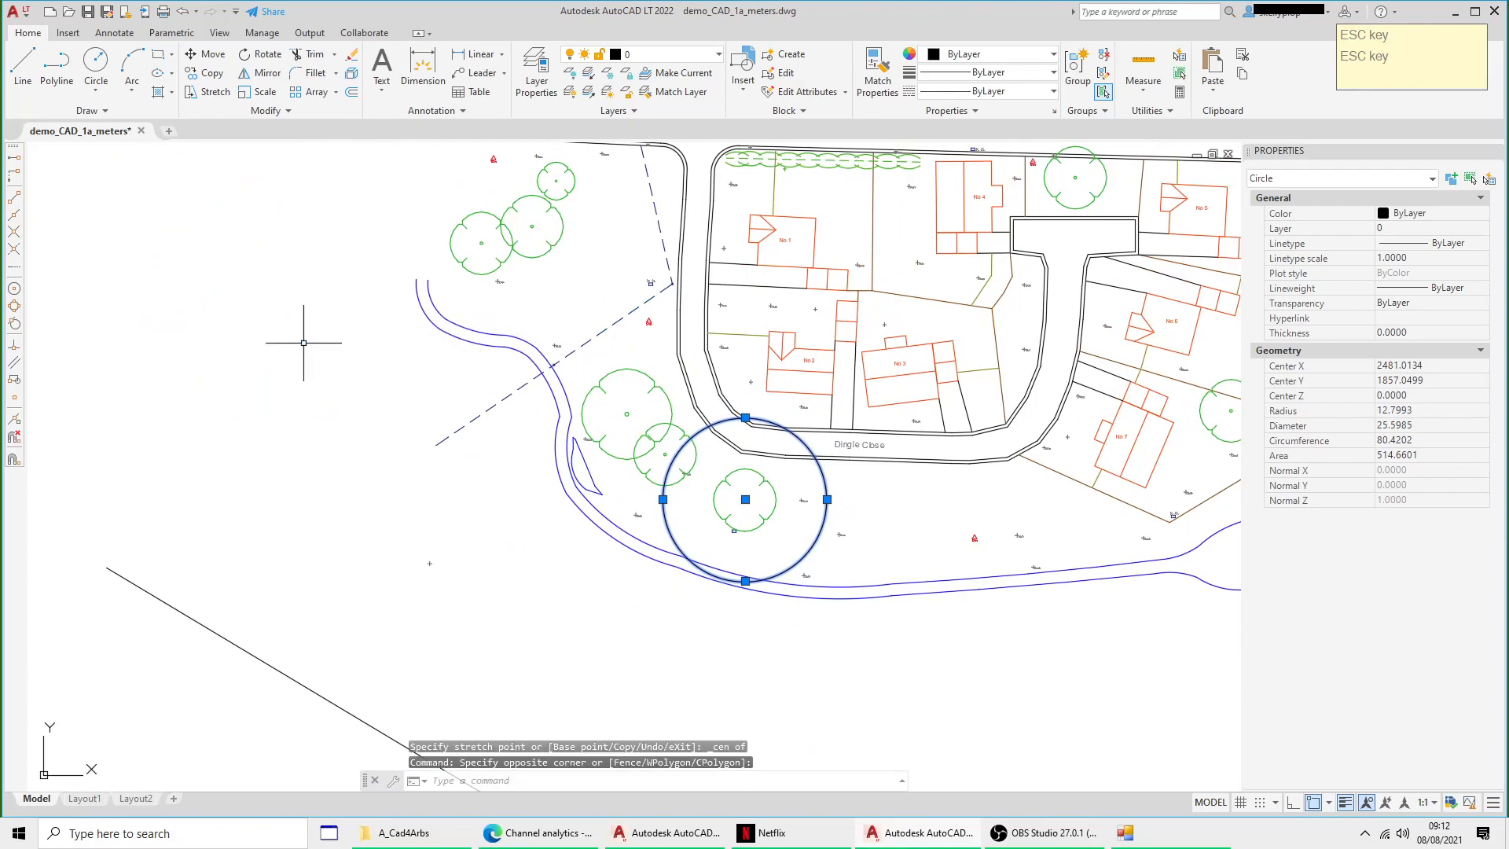
# Step: Undo all the grip edits, polylines and the circle, back to the original site plan
pyautogui.press('Escape')
pyautogui.hotkey('ctrl', 'z')
pyautogui.hotkey('ctrl', 'z')
pyautogui.hotkey('ctrl', 'z')
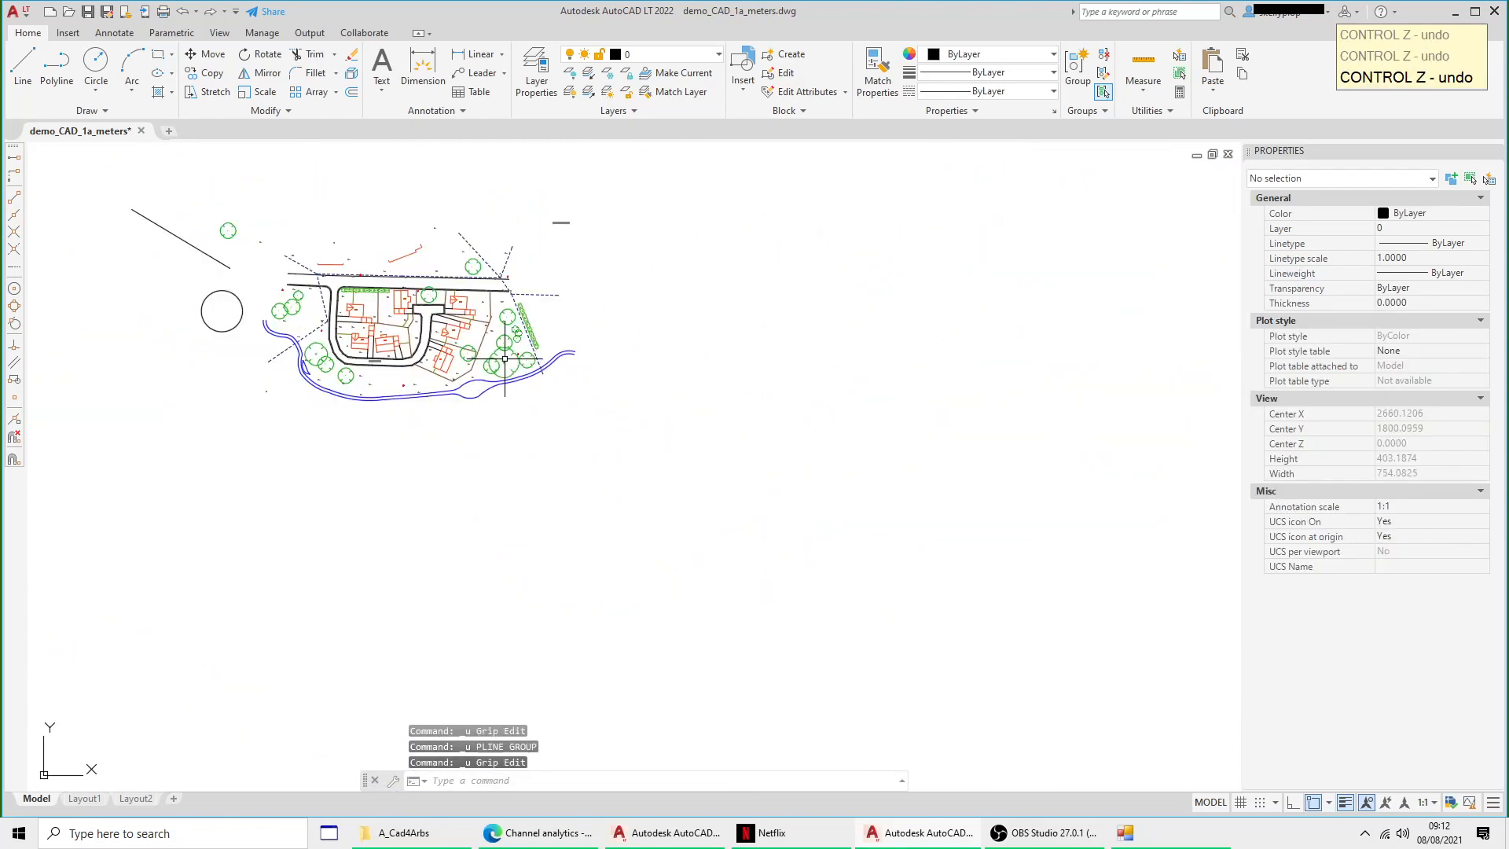
pyautogui.hotkey('ctrl', 'z')
pyautogui.hotkey('ctrl', 'z')
pyautogui.hotkey('ctrl', 'z')
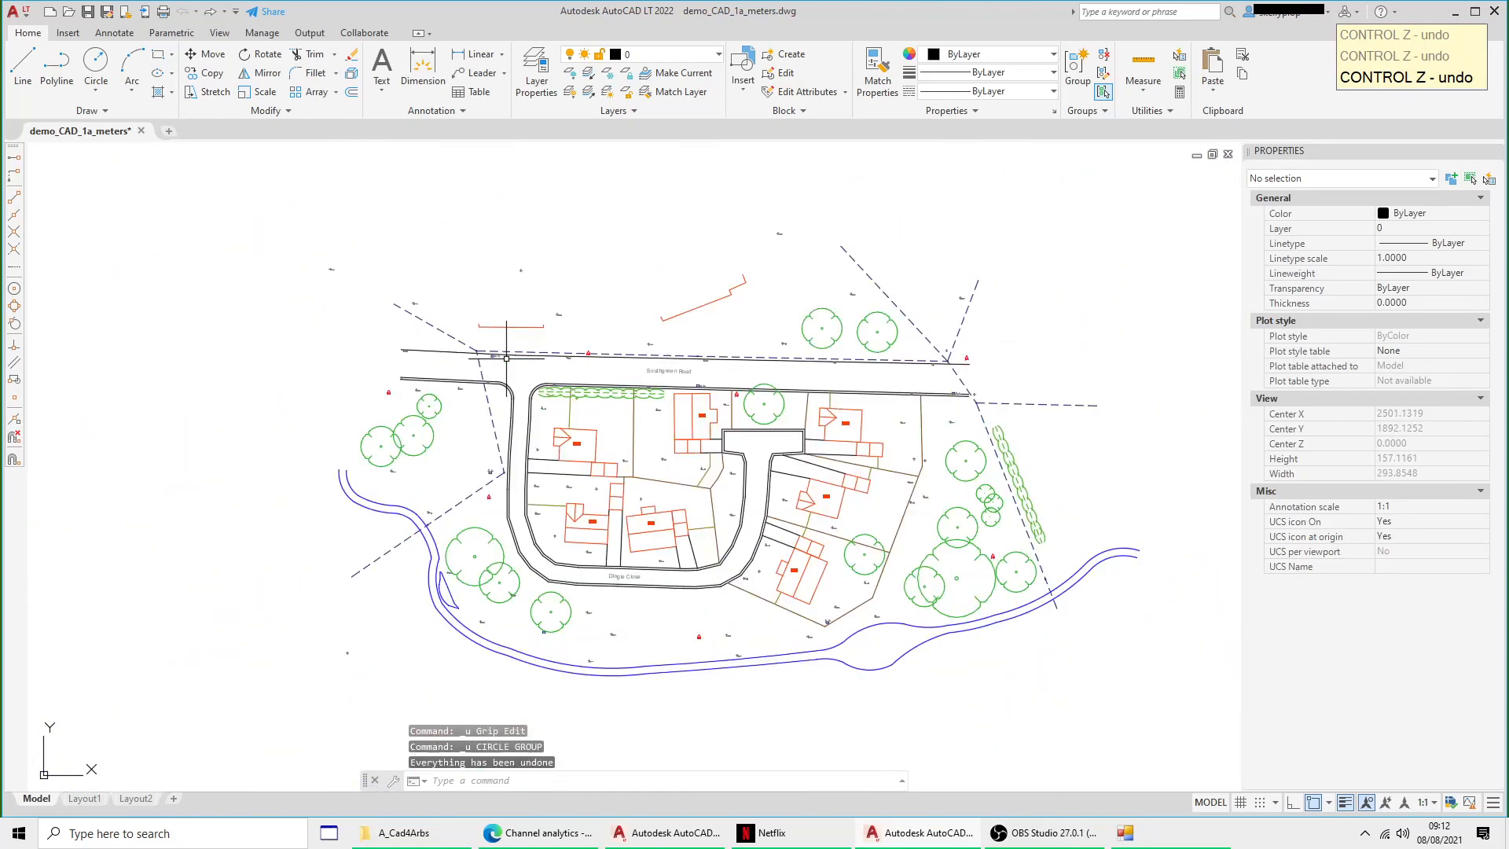
pyautogui.hotkey('ctrl', 'z')
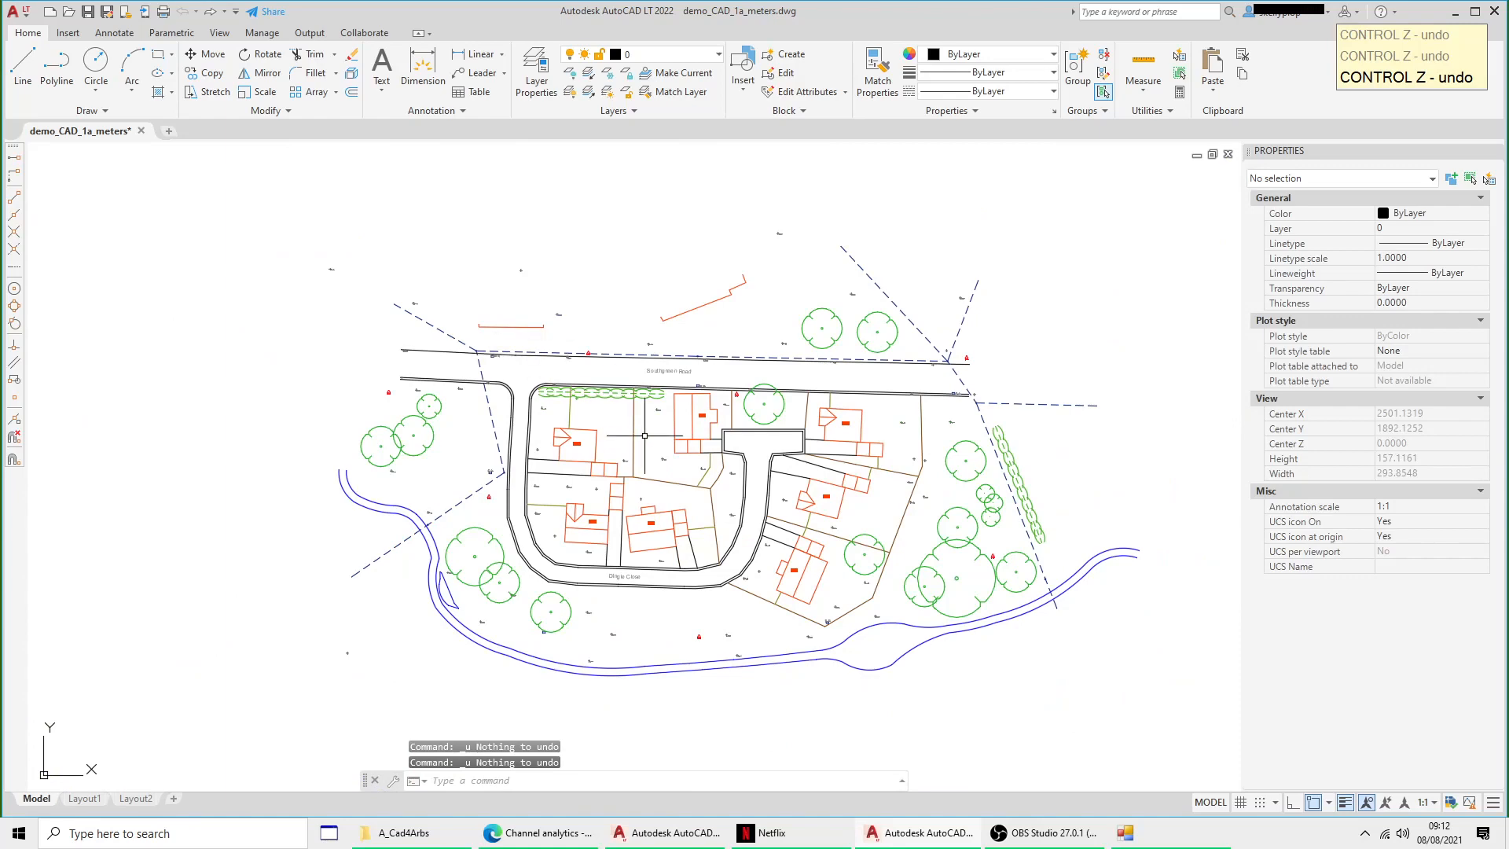
# Step: Move the middle of the three northwest trees to just south of Dingle Close, below house No 3, using the Move command
pyautogui.moveTo(644, 434); pyautogui.dragTo(634, 387, button='middle')
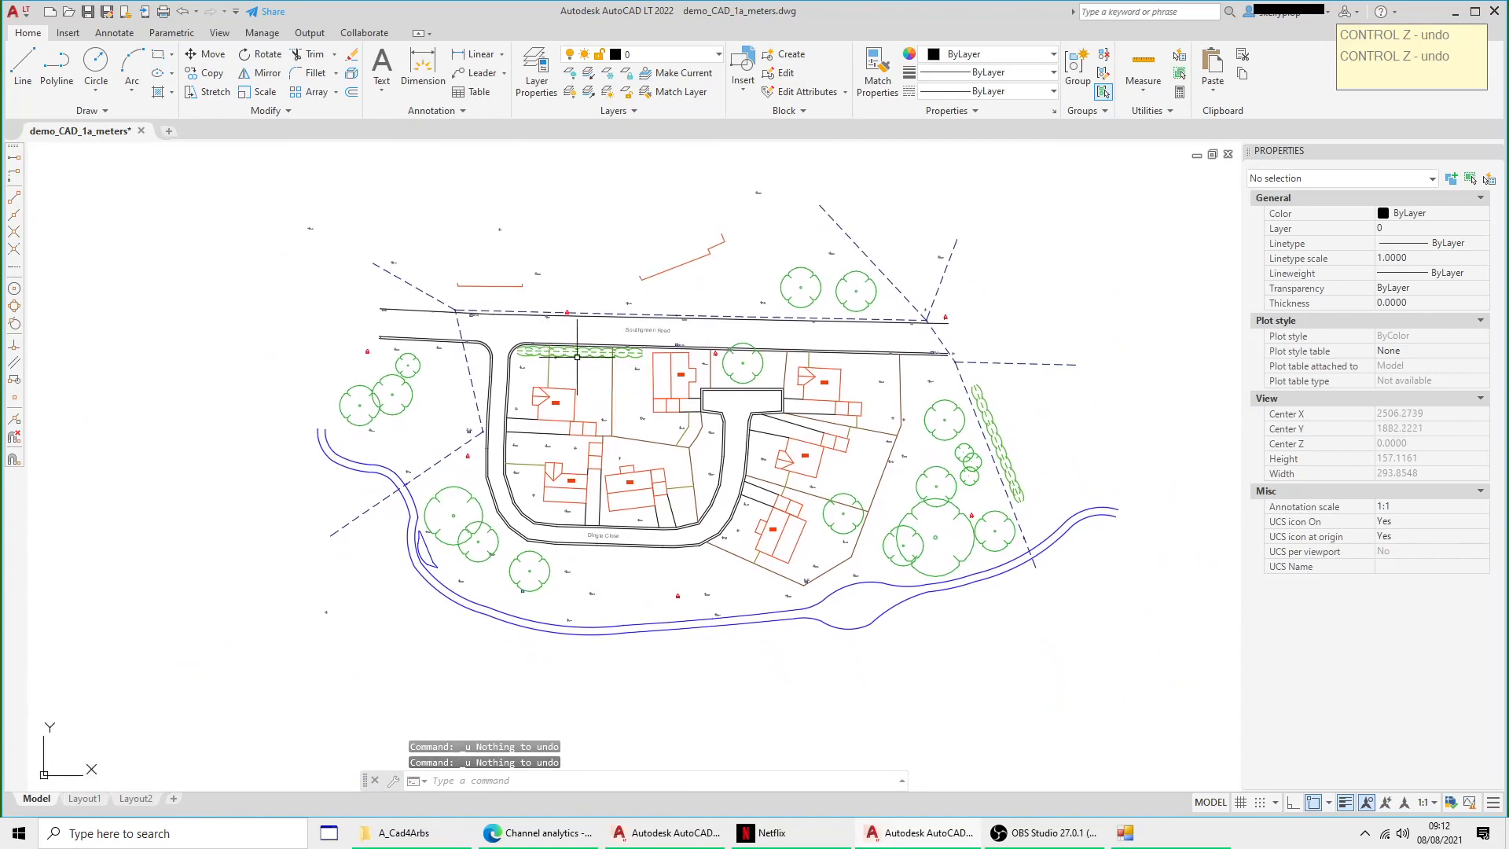
pyautogui.scroll(4, 409, 424)
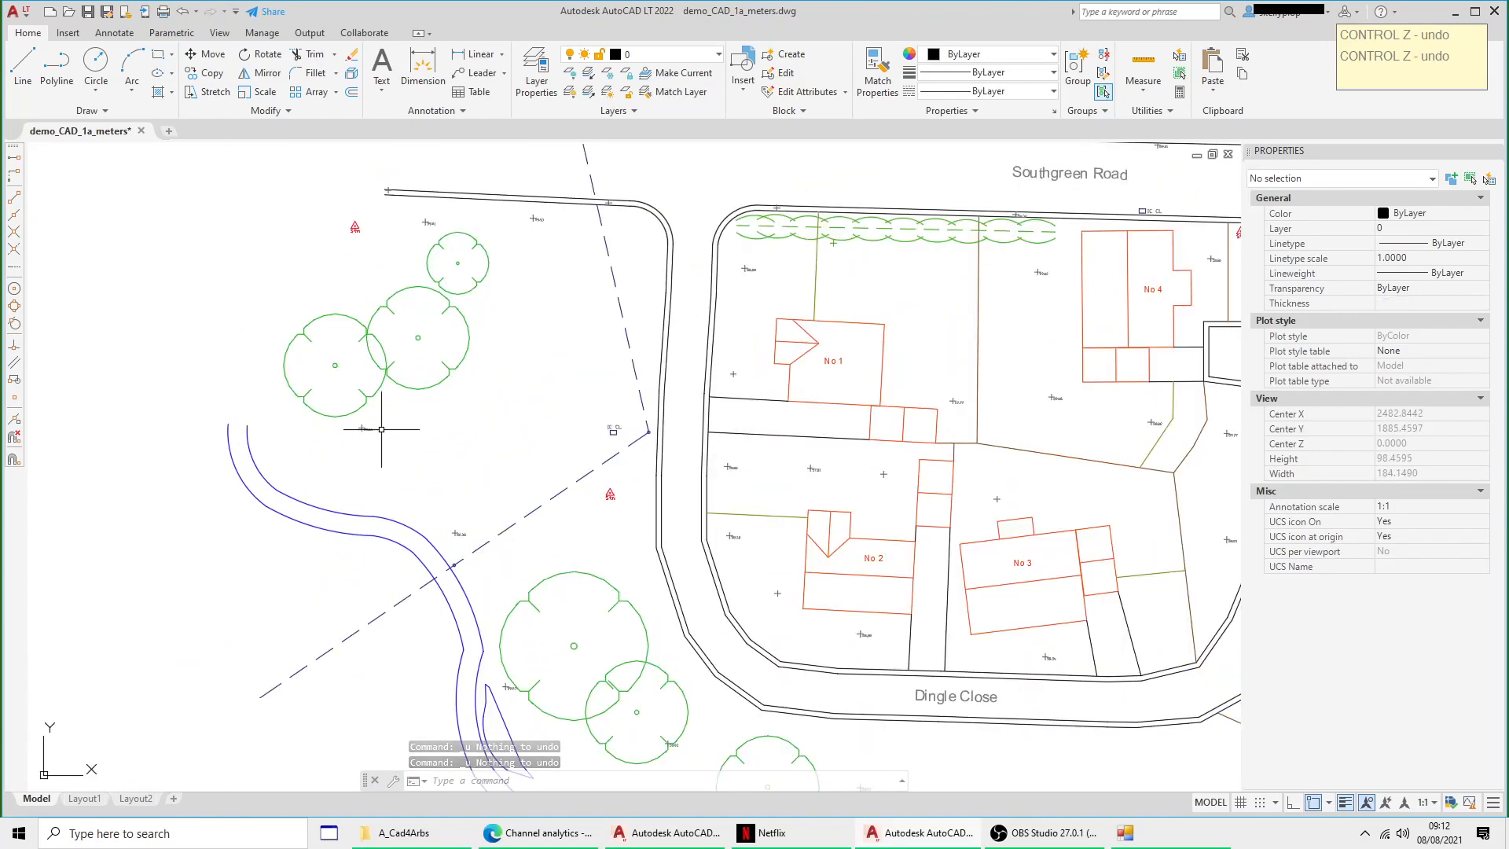
pyautogui.click(461, 362)
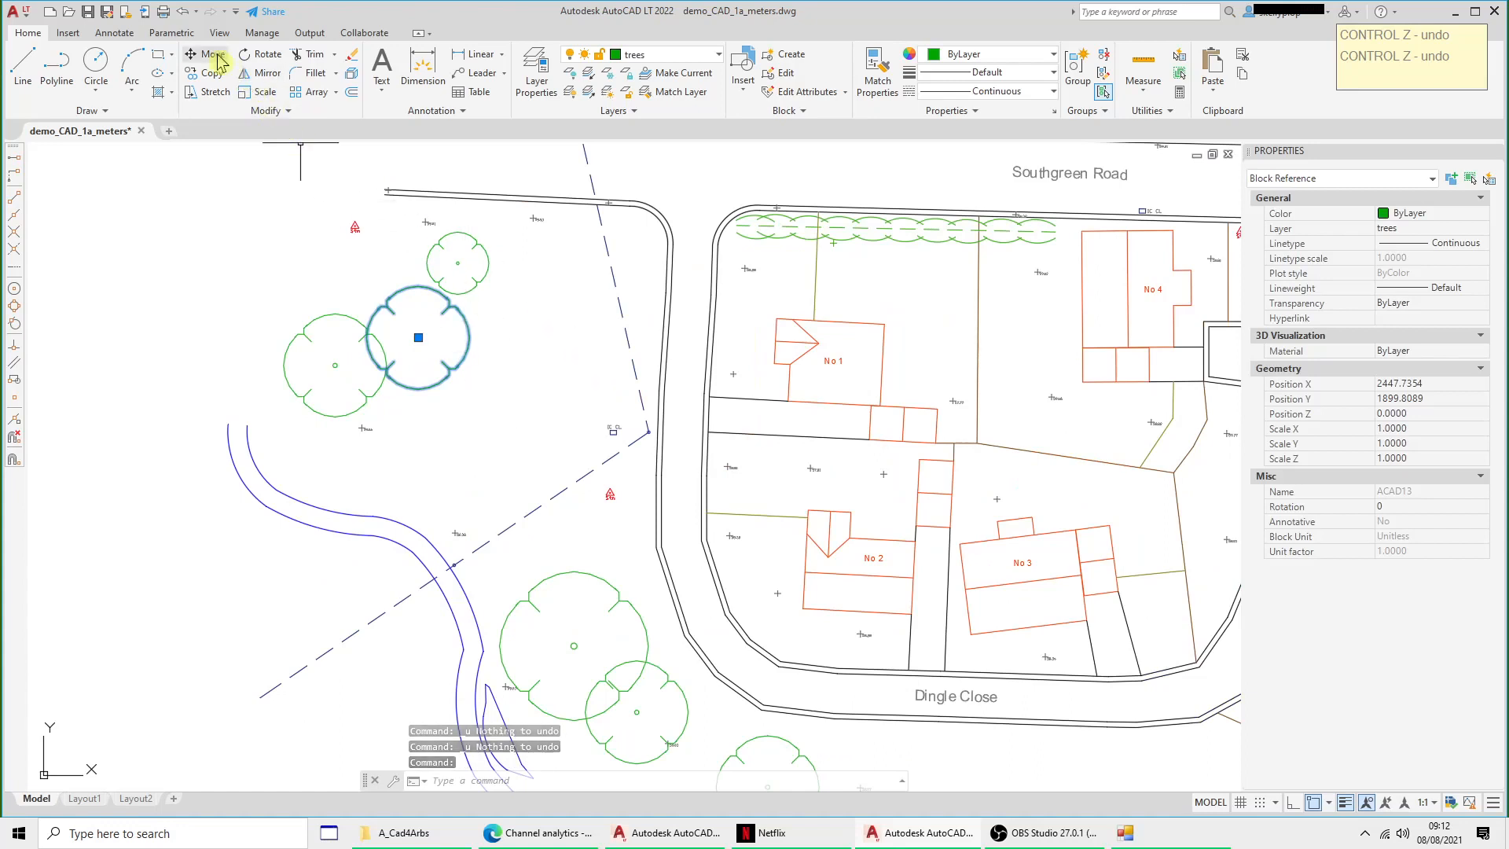
pyautogui.rightClick(222, 245)
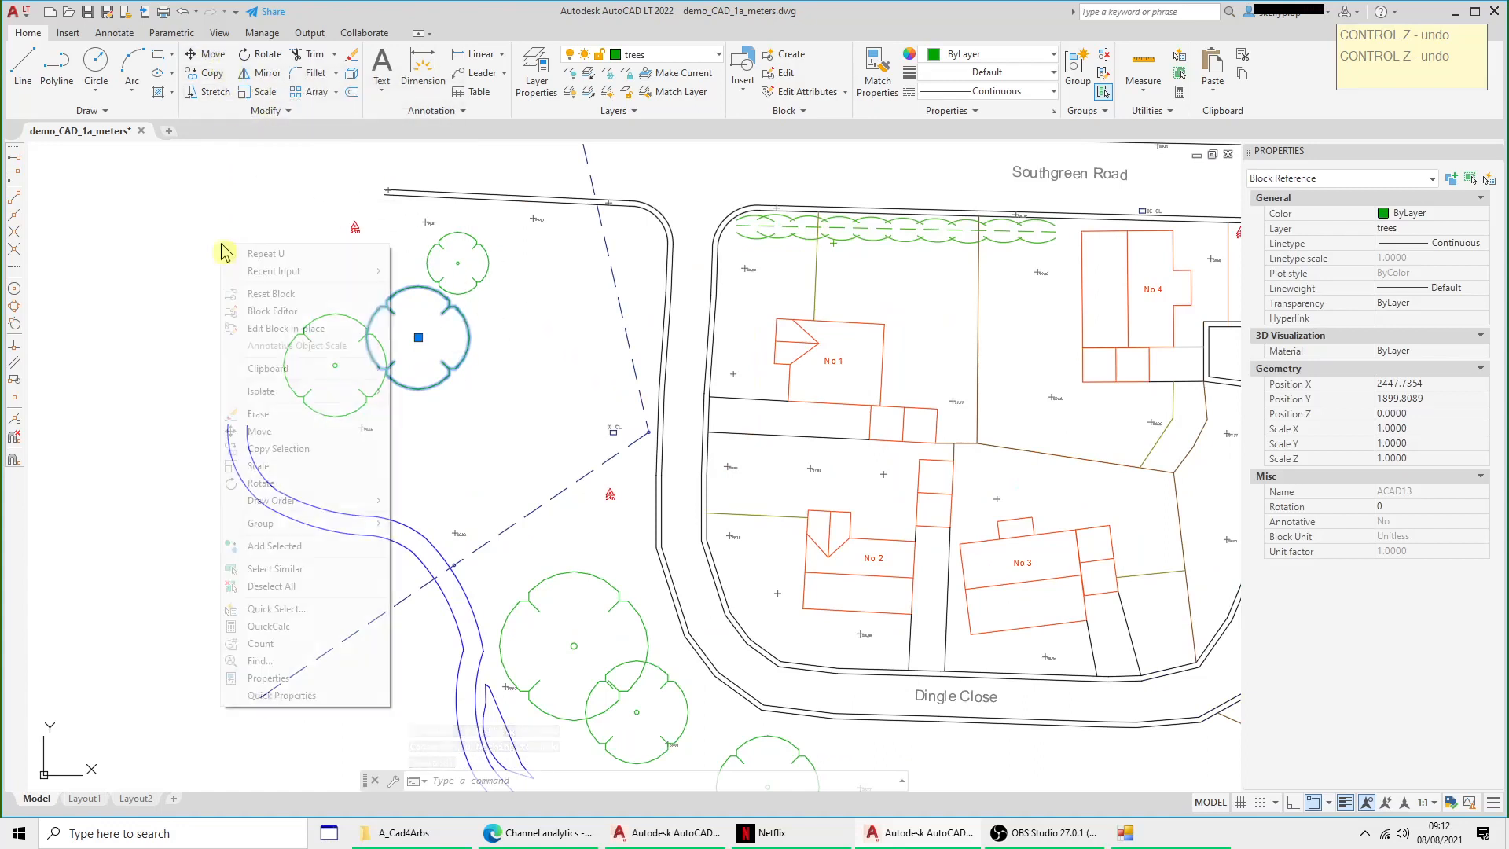
pyautogui.click(259, 431)
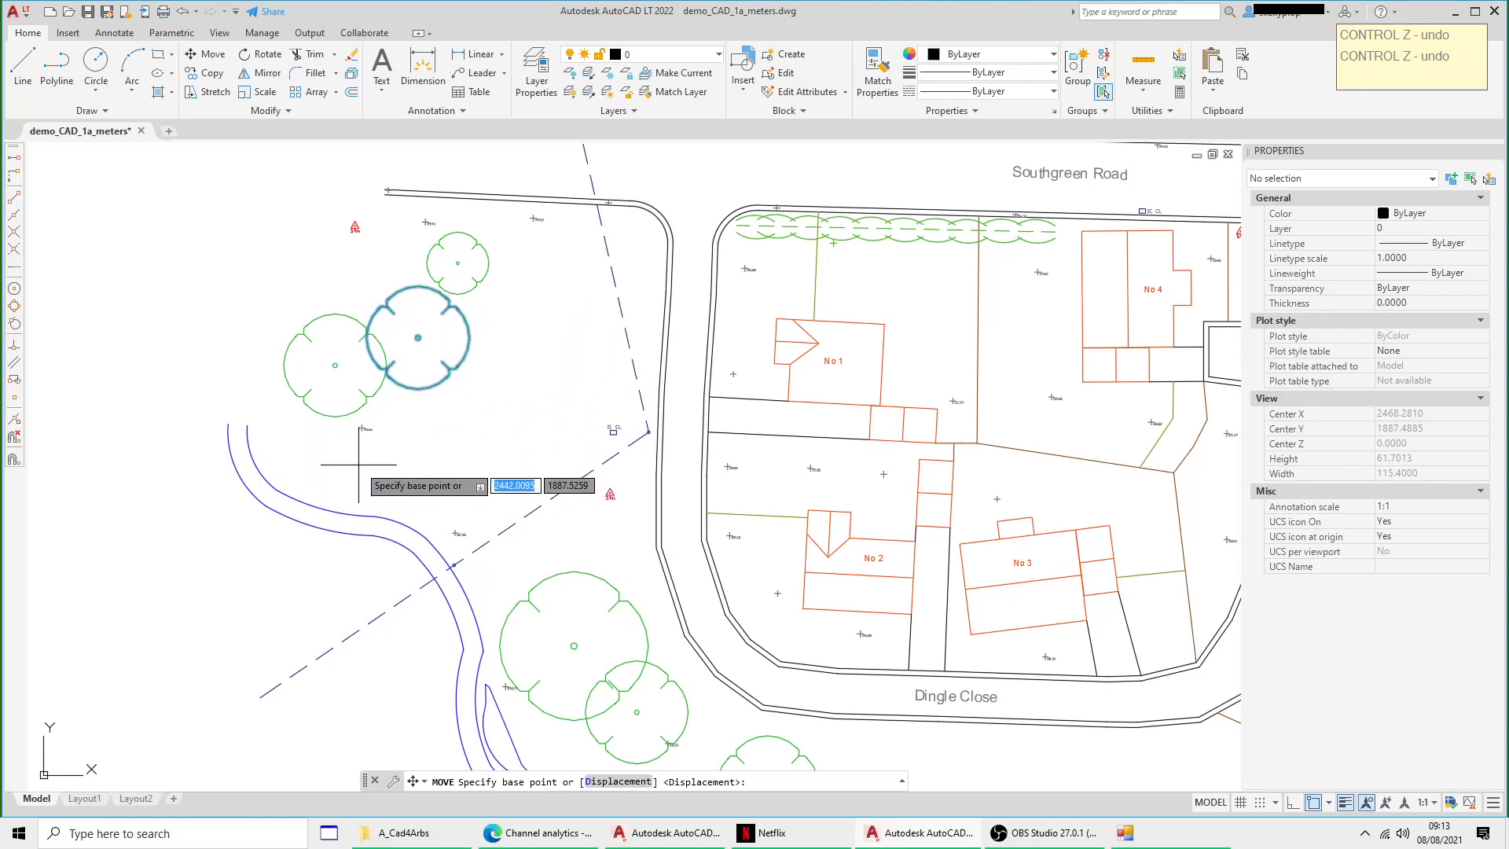
pyautogui.click(319, 462)
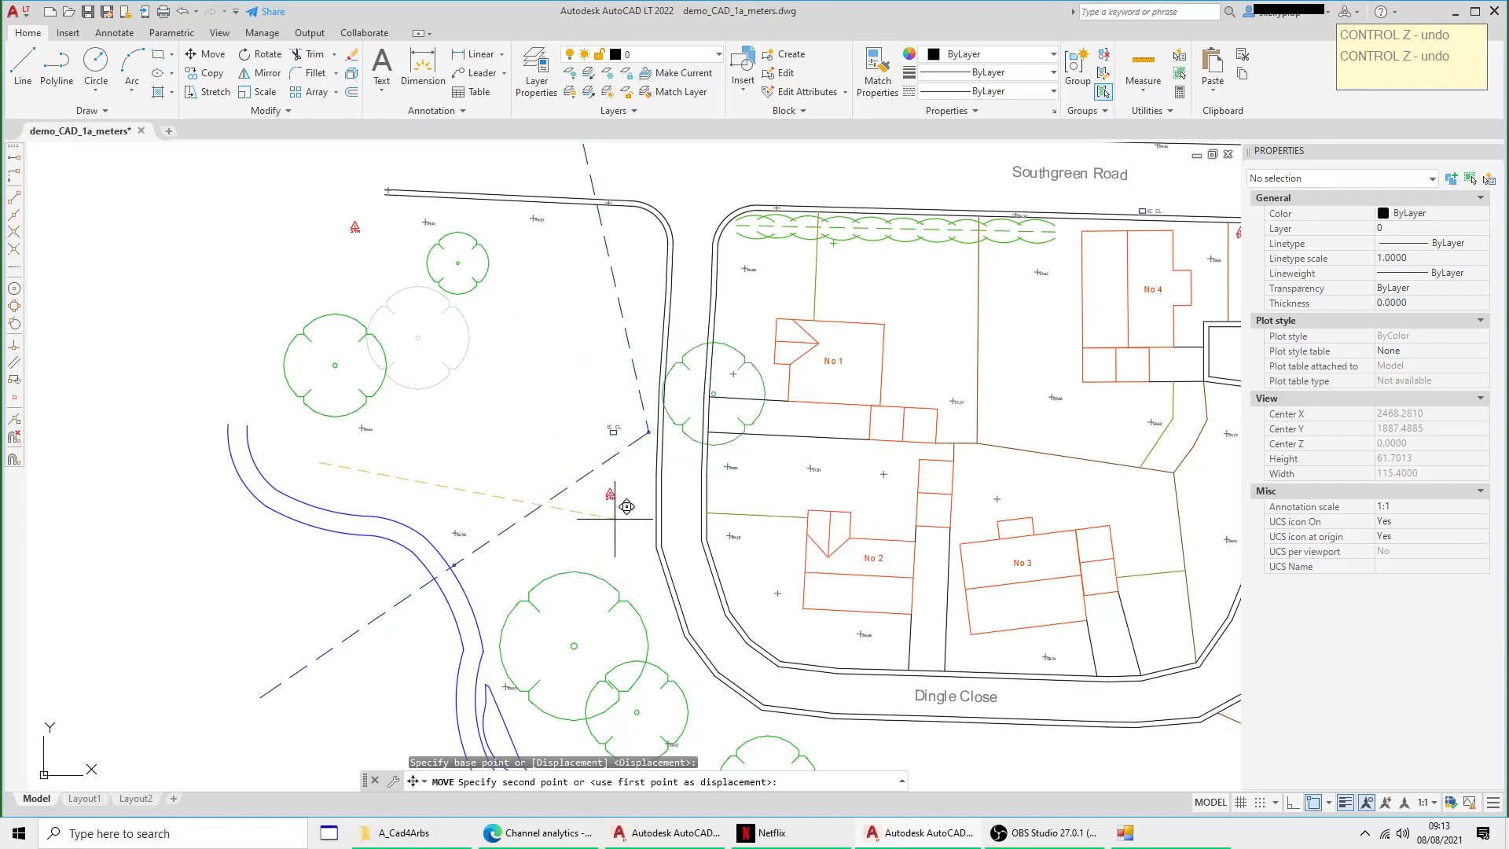
pyautogui.moveTo(625, 506); pyautogui.dragTo(344, 391, button='middle')
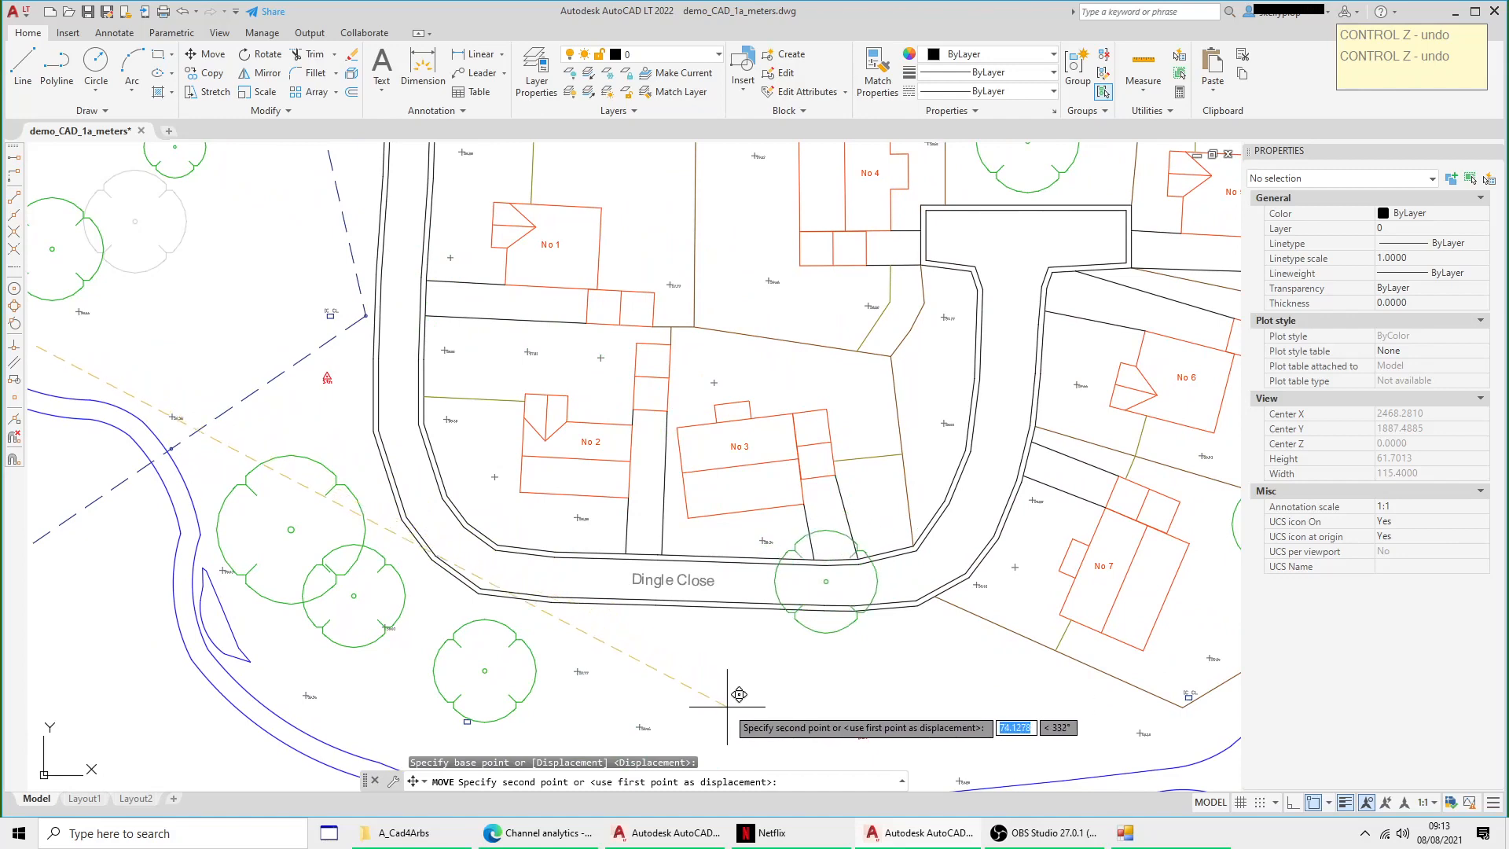
pyautogui.click(749, 759)
pyautogui.scroll(-5, 762, 582)
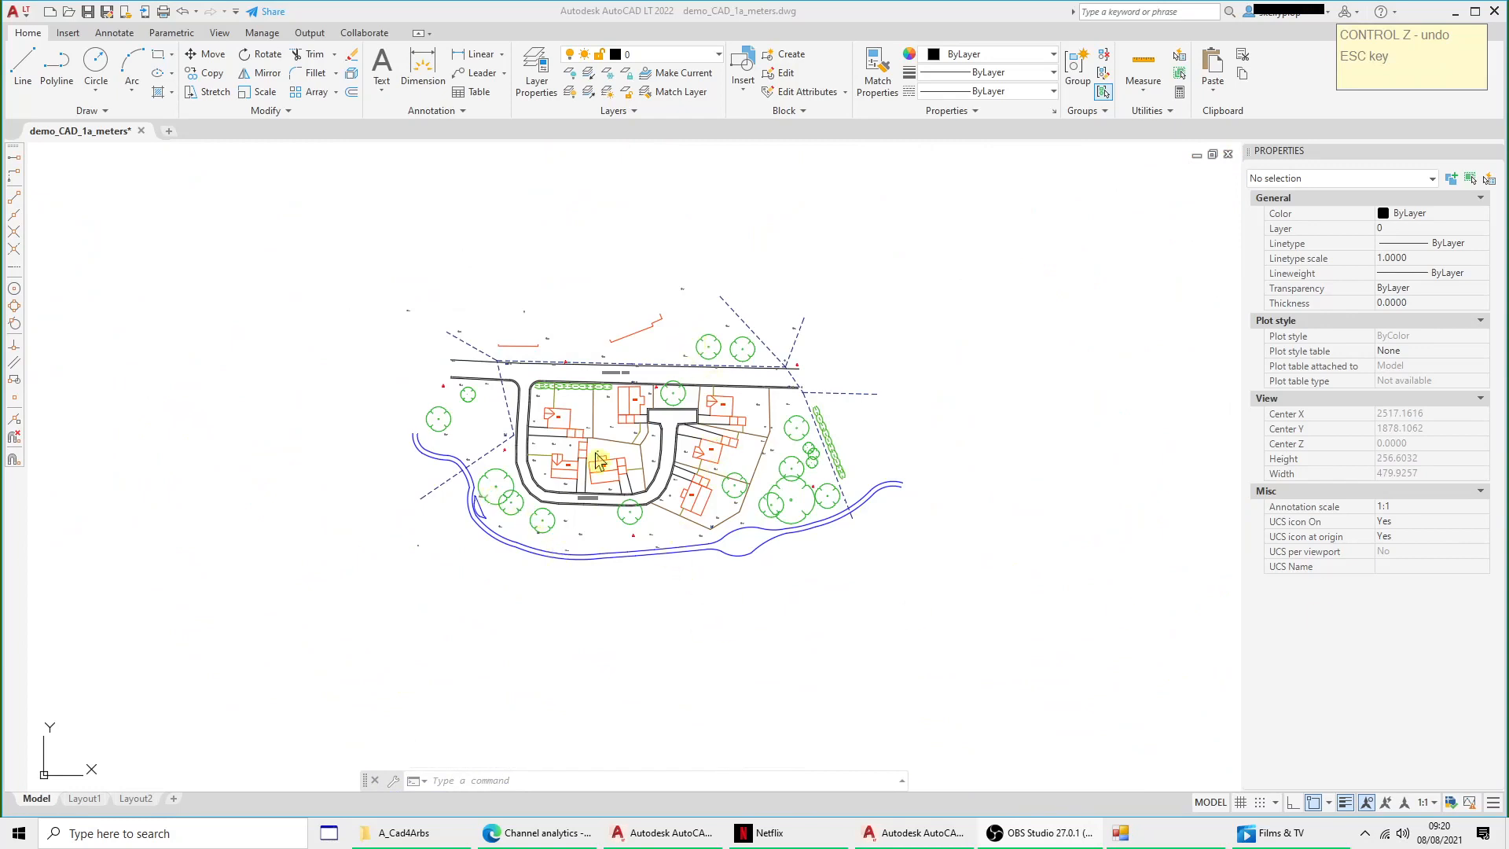
# Step: Copy the entire site plan into the empty area directly east of the original
pyautogui.scroll(2, 609, 433)
pyautogui.click(682, 495)
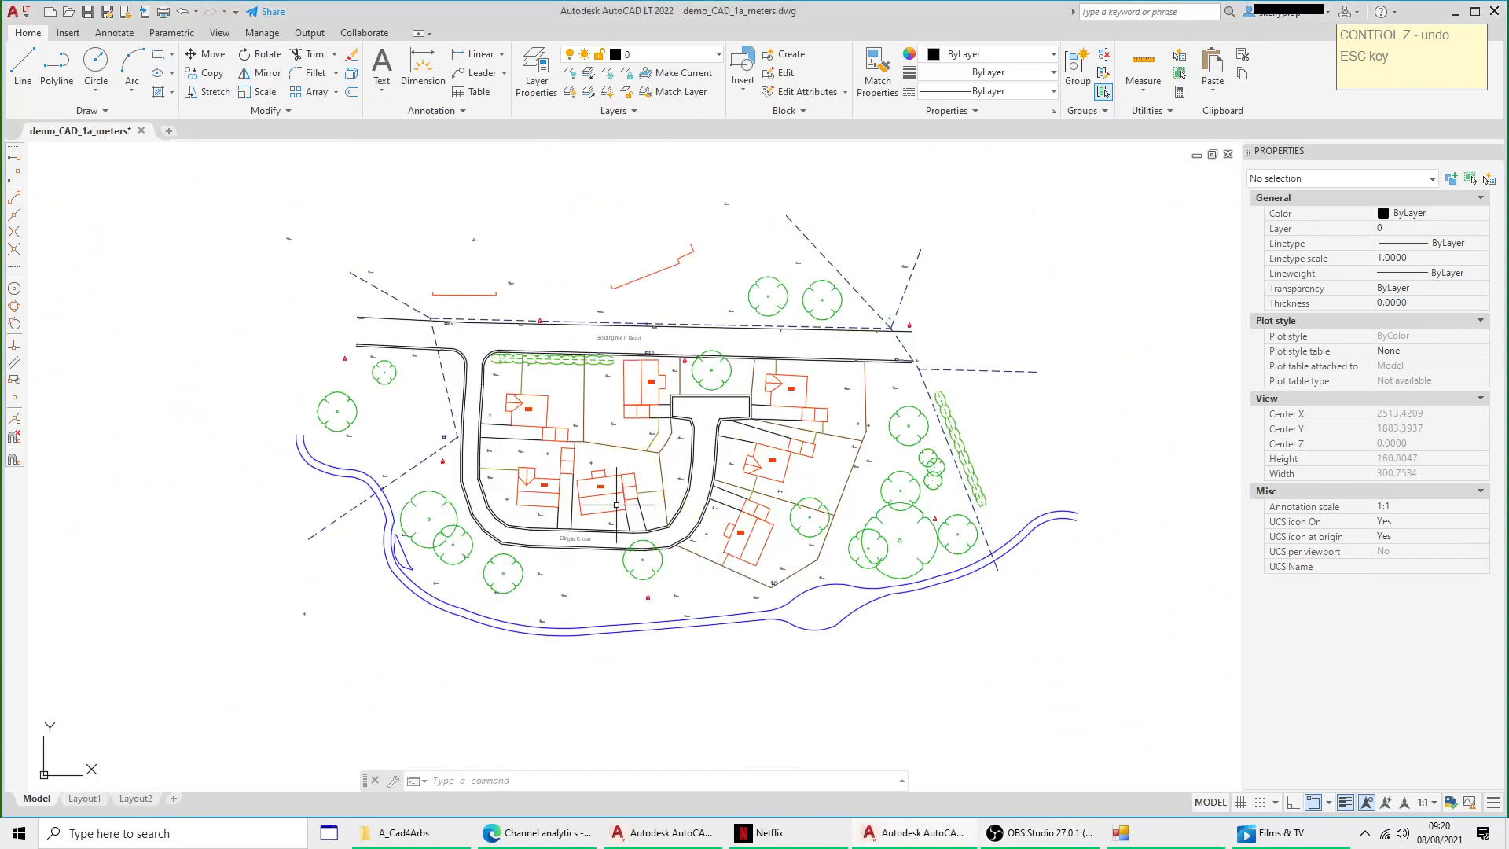
pyautogui.moveTo(617, 505); pyautogui.dragTo(520, 495, button='middle')
pyautogui.moveTo(426, 444); pyautogui.dragTo(521, 416, button='middle')
pyautogui.click(212, 184)
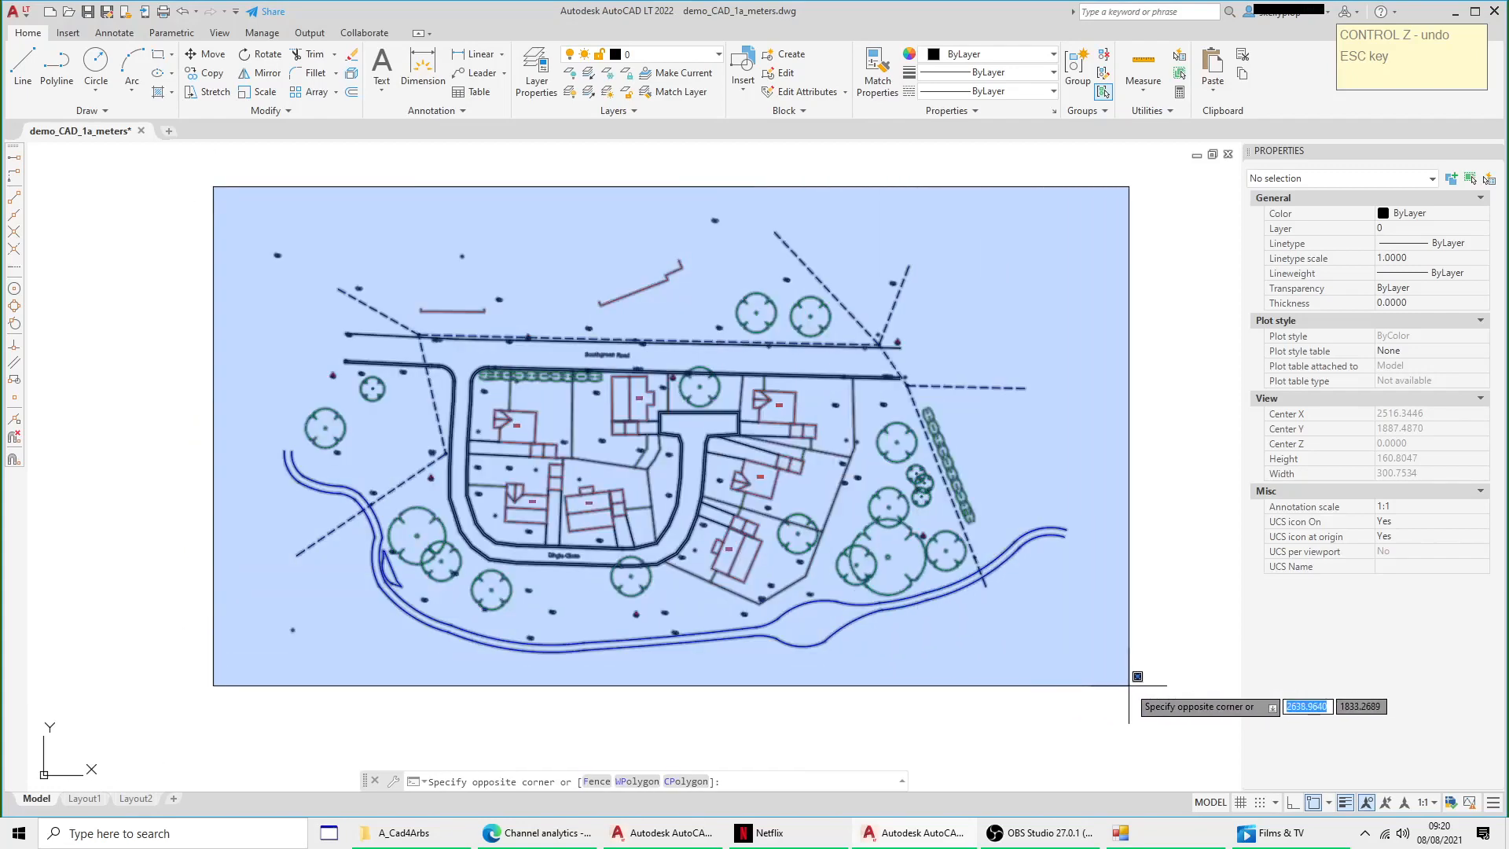
pyautogui.click(1168, 723)
pyautogui.scroll(-4, 807, 522)
pyautogui.rightClick(806, 522)
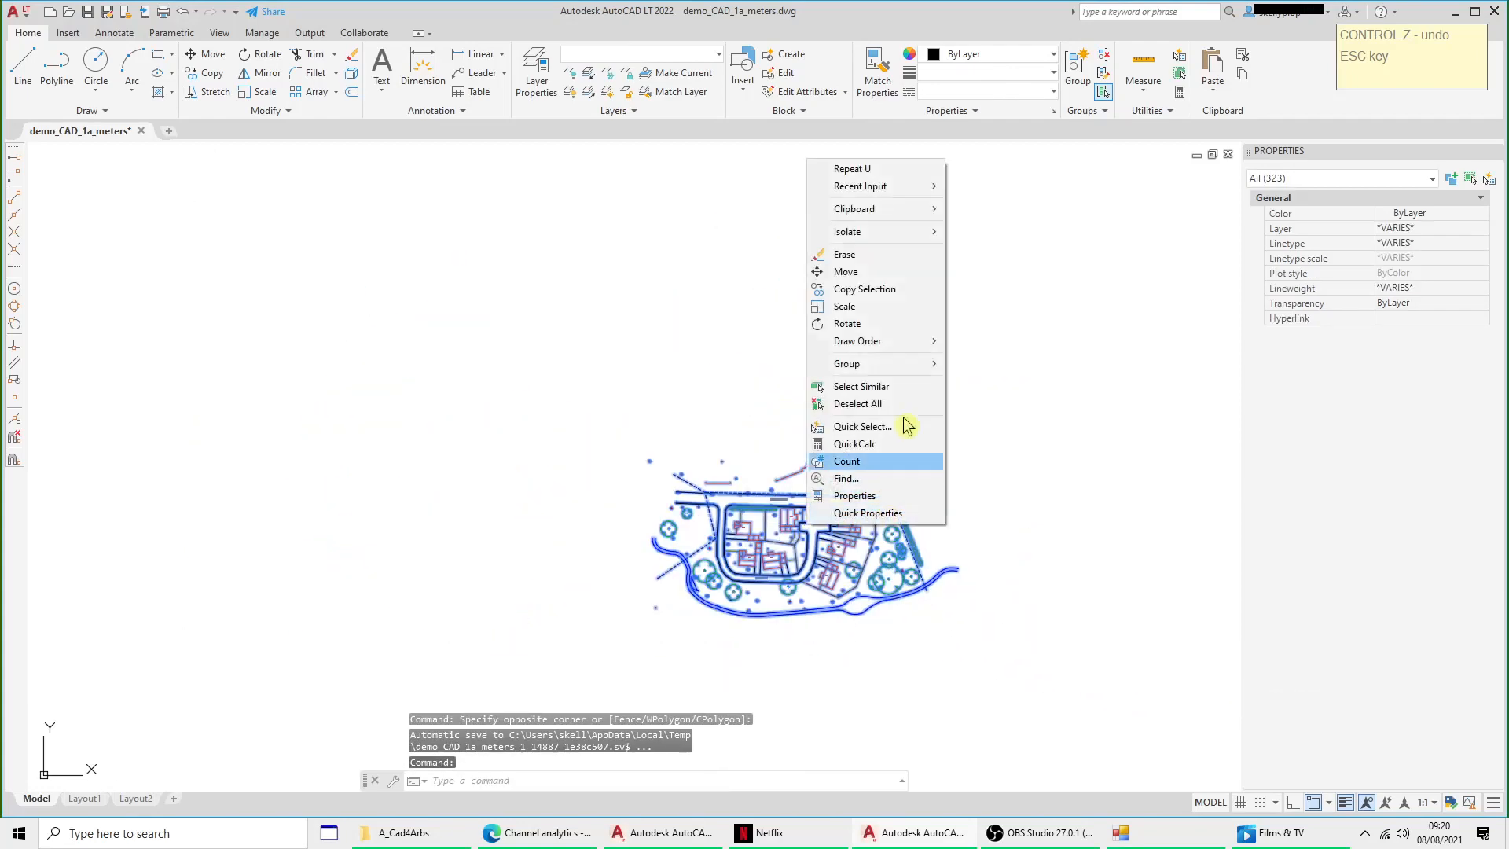
pyautogui.click(896, 296)
pyautogui.click(802, 495)
pyautogui.moveTo(935, 500); pyautogui.dragTo(402, 399, button='middle')
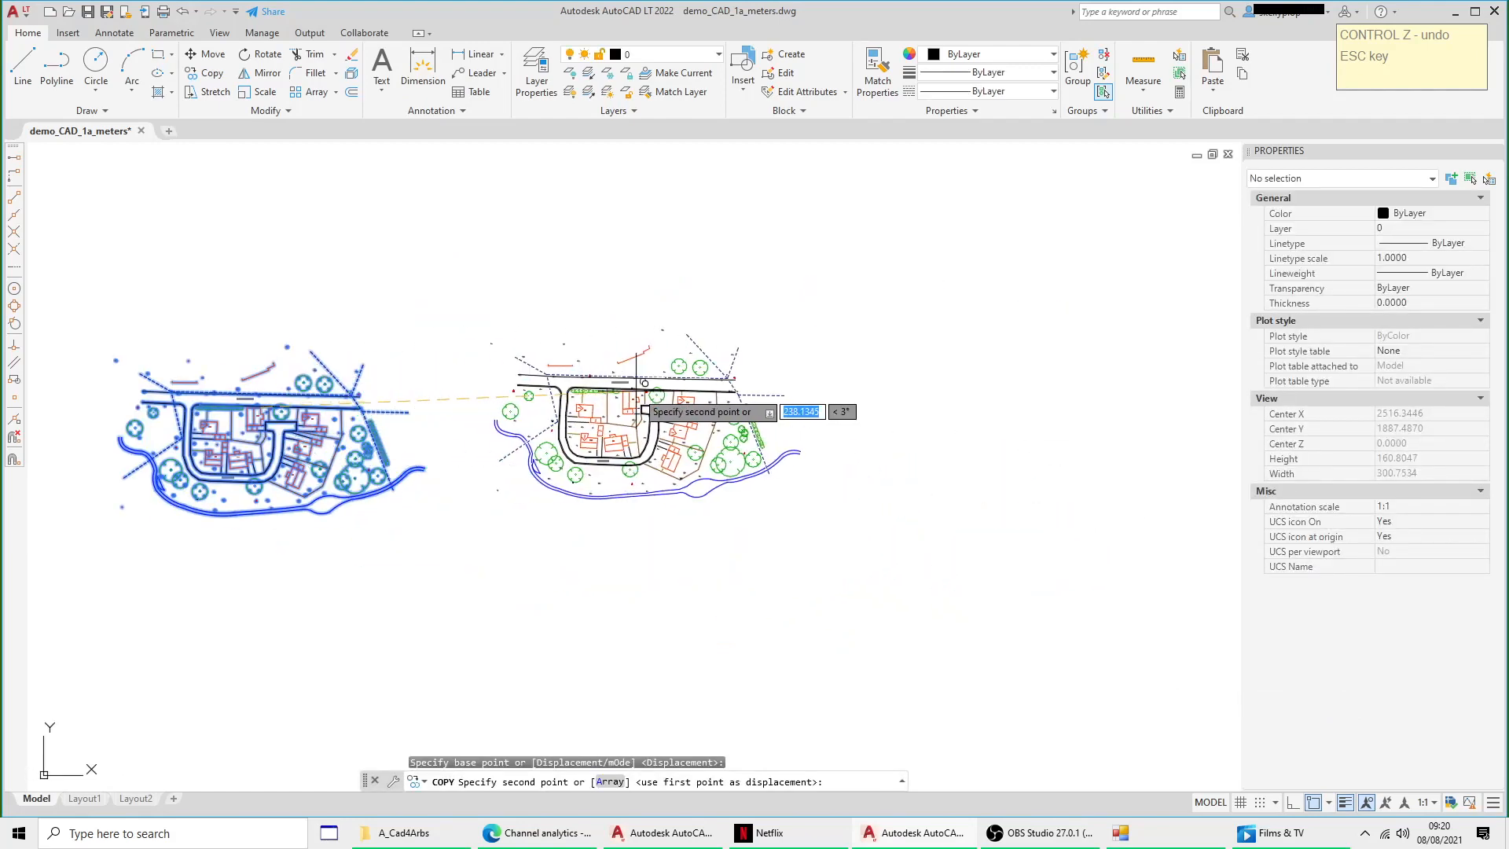
pyautogui.click(712, 405)
pyautogui.rightClick(727, 307)
pyautogui.click(754, 319)
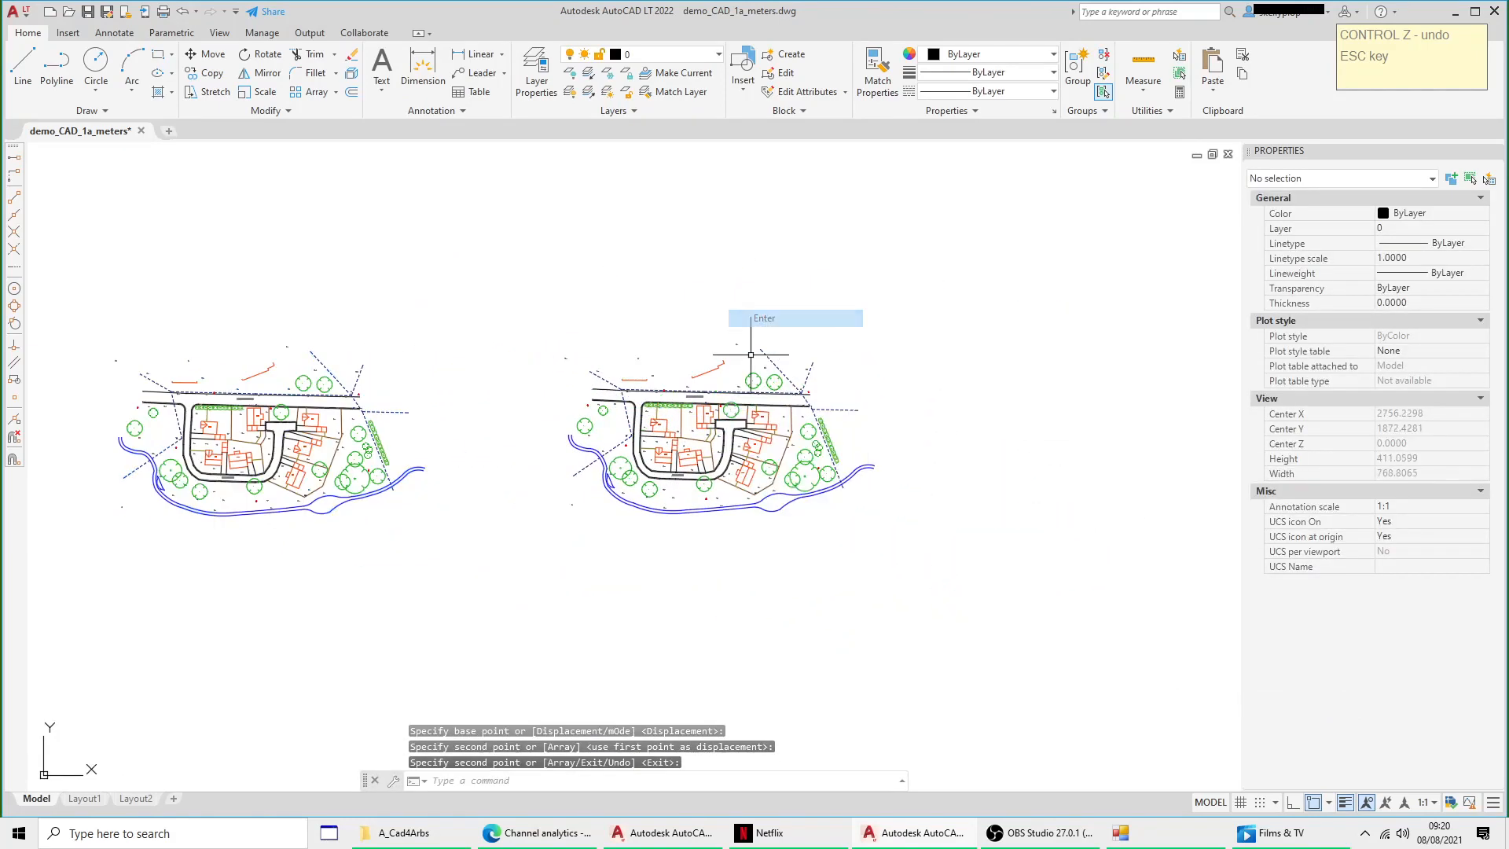
# Step: Delete the five trees along the western side of the copied site plan
pyautogui.scroll(3, 630, 486)
pyautogui.click(628, 406)
pyautogui.click(640, 439)
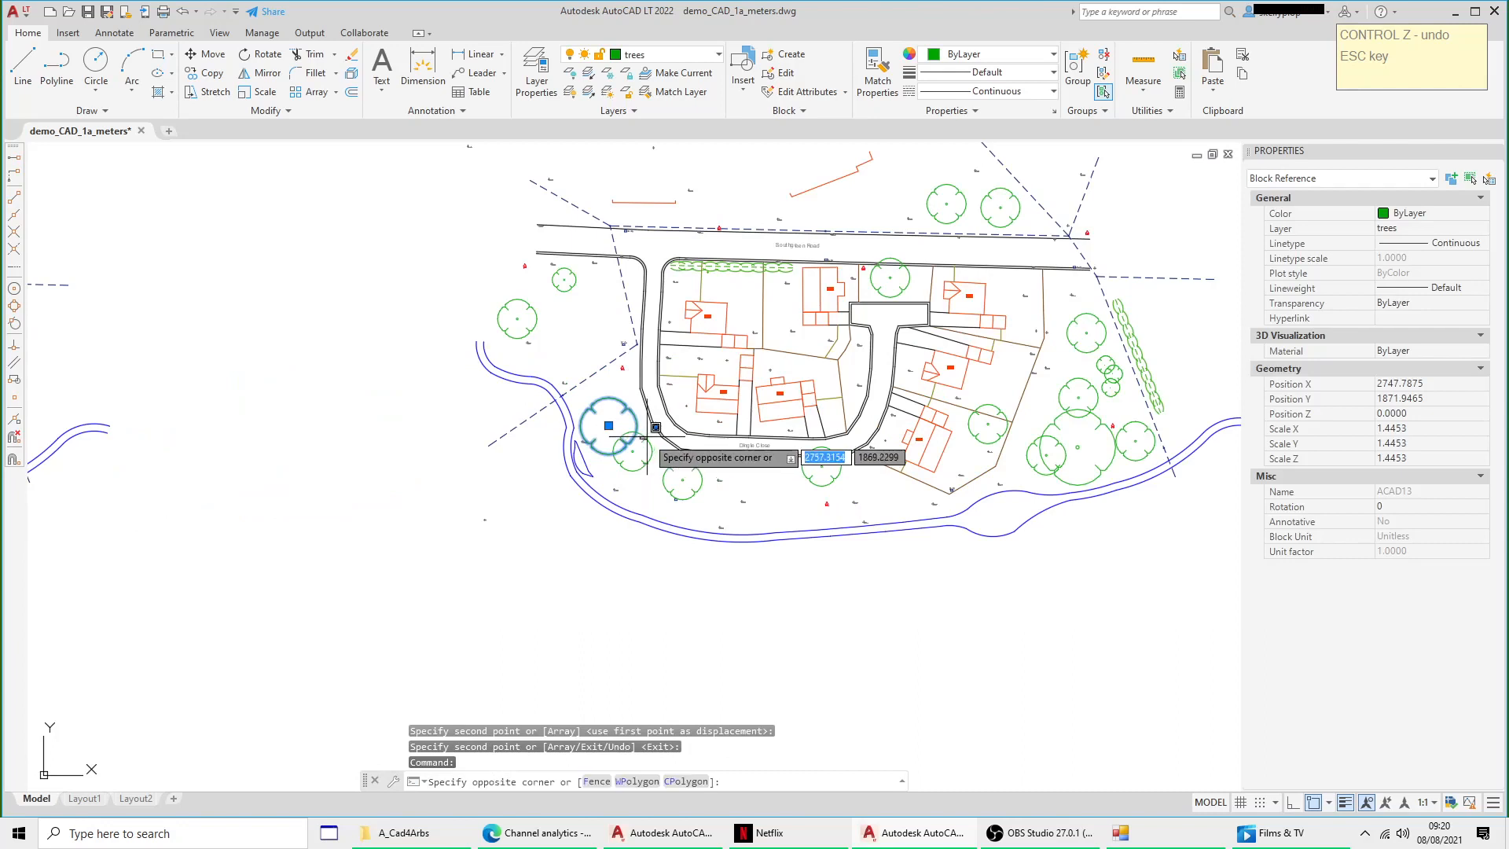
pyautogui.click(646, 437)
pyautogui.click(643, 434)
pyautogui.click(687, 459)
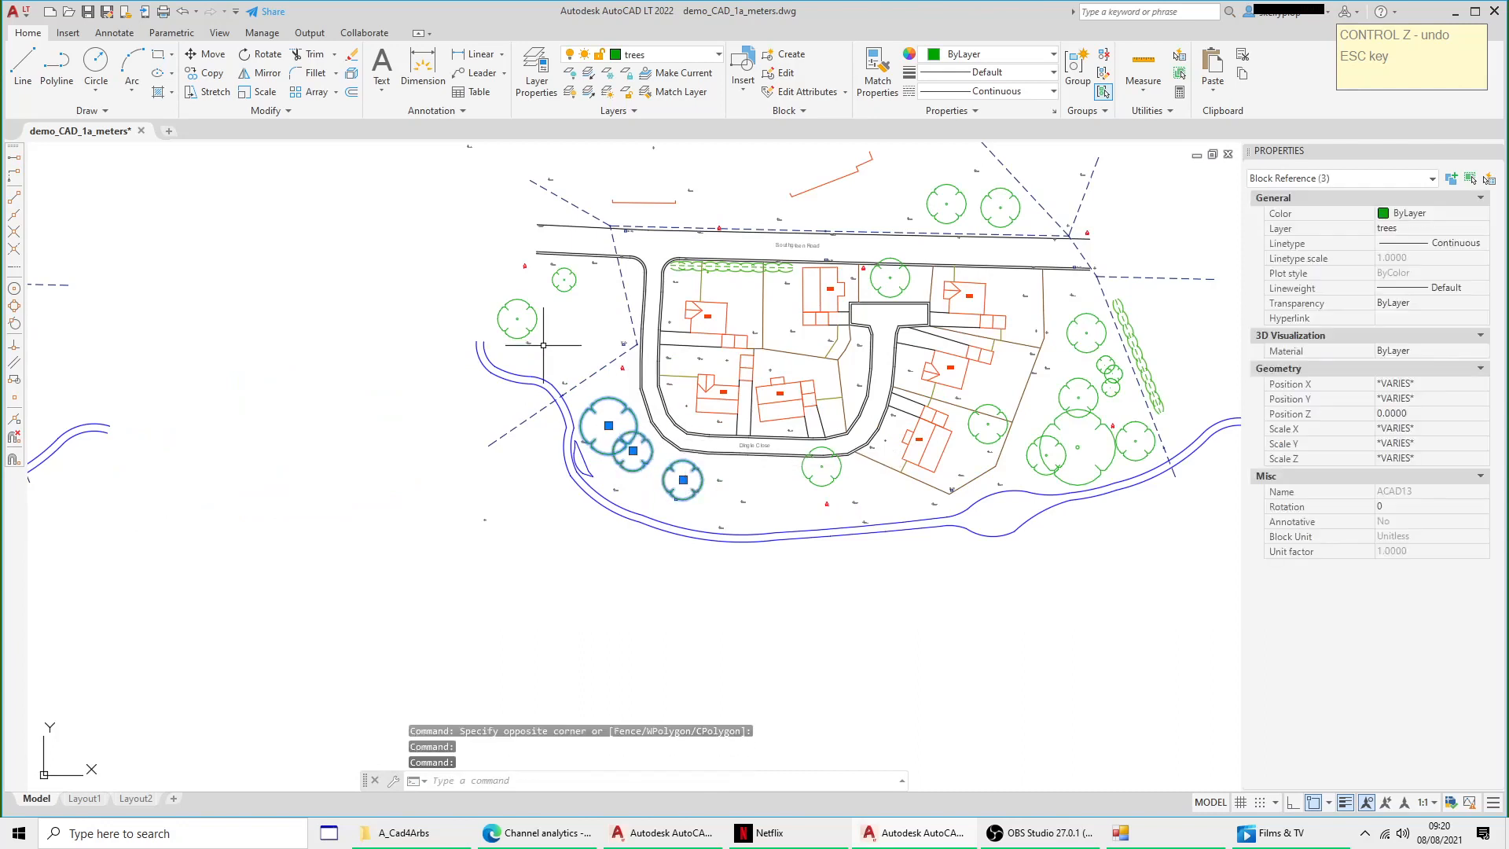
pyautogui.click(538, 327)
pyautogui.click(565, 281)
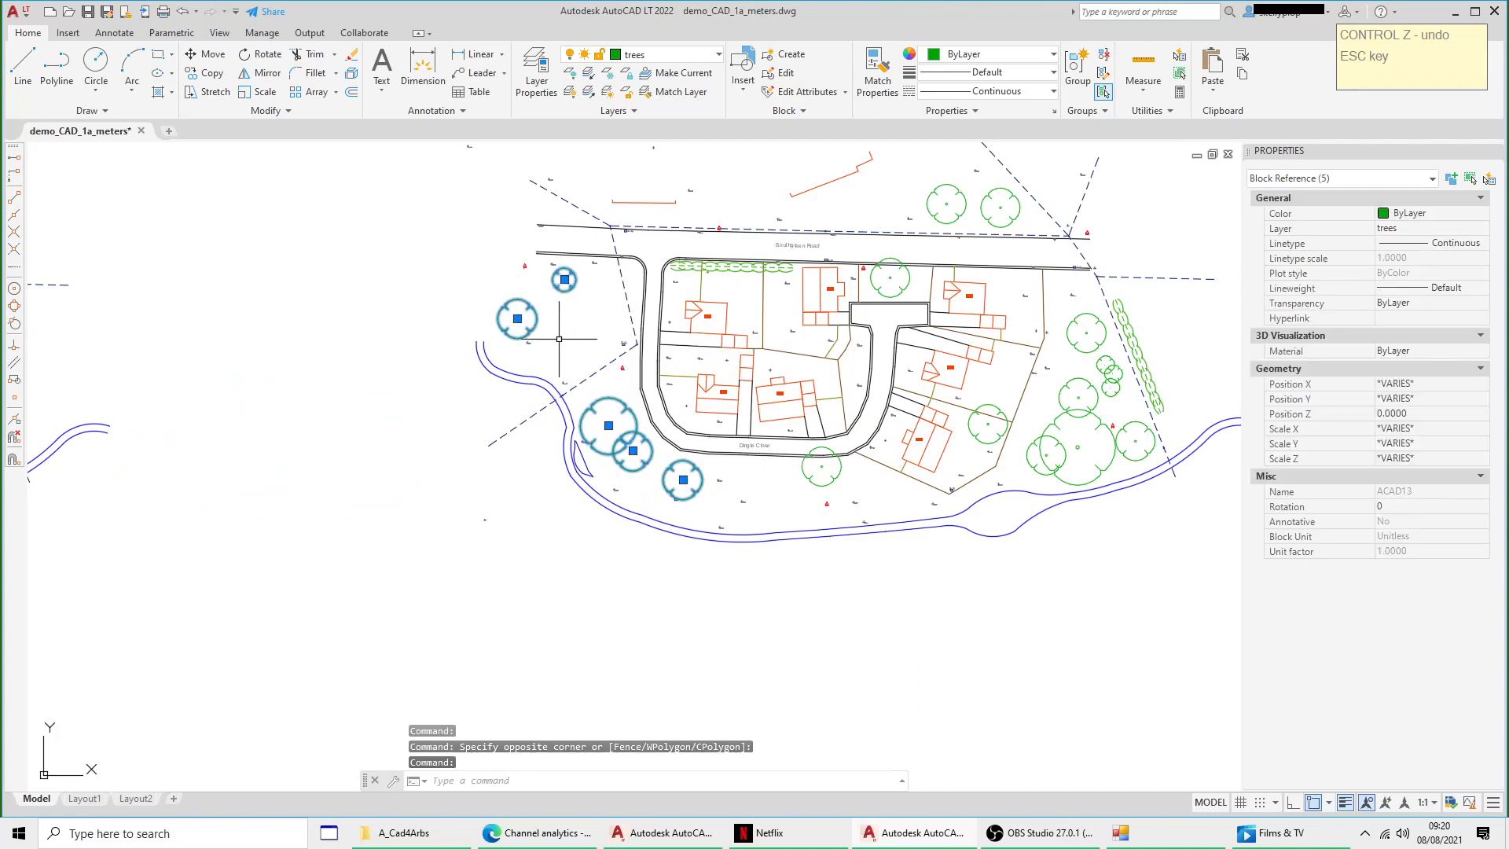
pyautogui.press('Delete')
# Step: Move the original plan's five western trees into the copied plan, picking house No 3's southwest corner in each plan as base and second point
pyautogui.scroll(-2, 438, 448)
pyautogui.moveTo(408, 460); pyautogui.dragTo(771, 464, button='middle')
pyautogui.scroll(2, 150, 385)
pyautogui.click(172, 342)
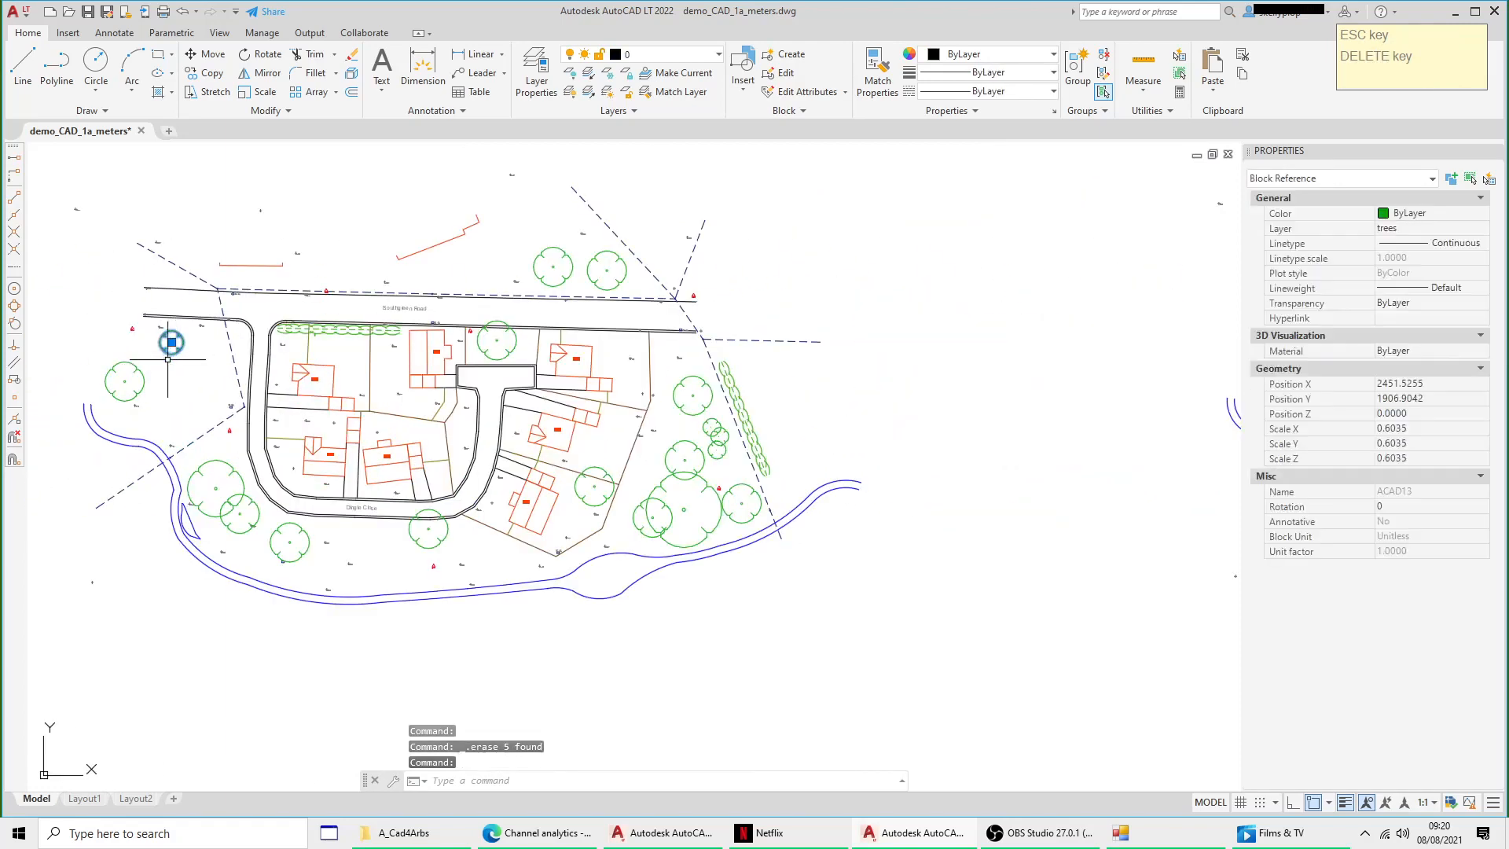
pyautogui.click(145, 381)
pyautogui.click(222, 457)
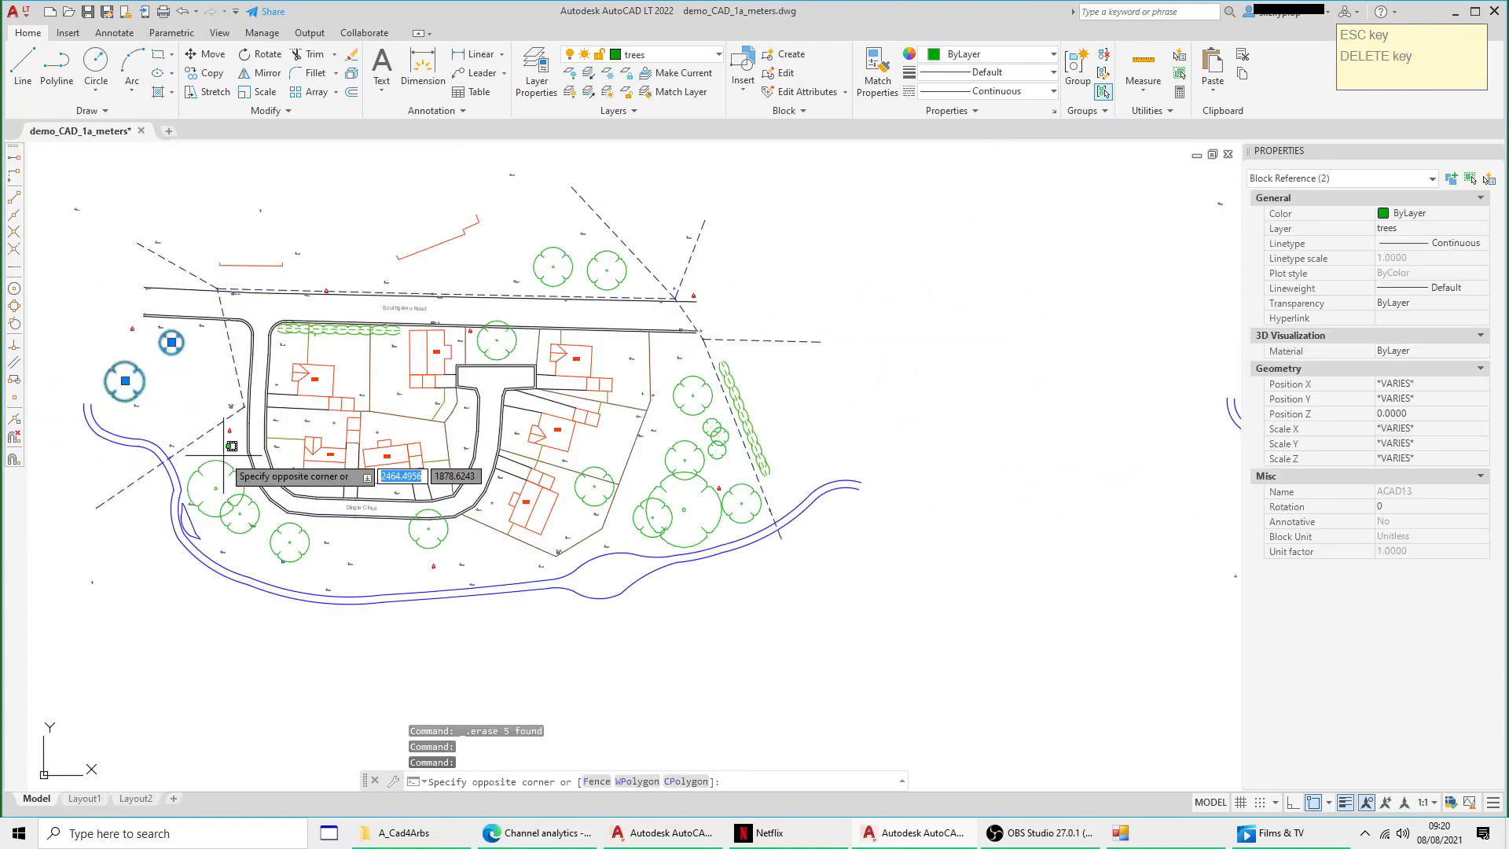
pyautogui.click(221, 463)
pyautogui.click(287, 526)
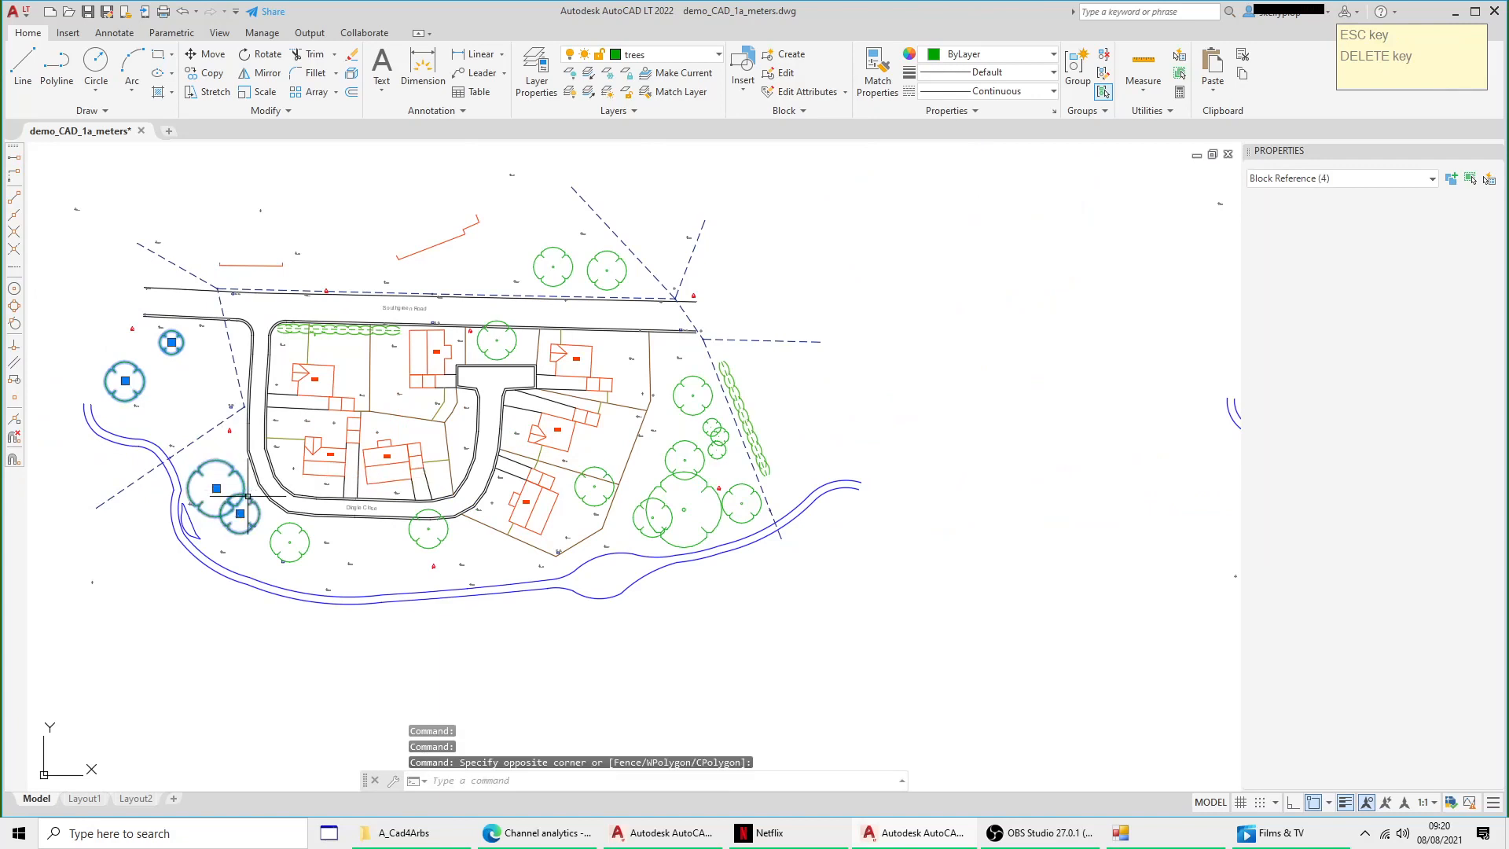
pyautogui.click(296, 515)
pyautogui.click(292, 520)
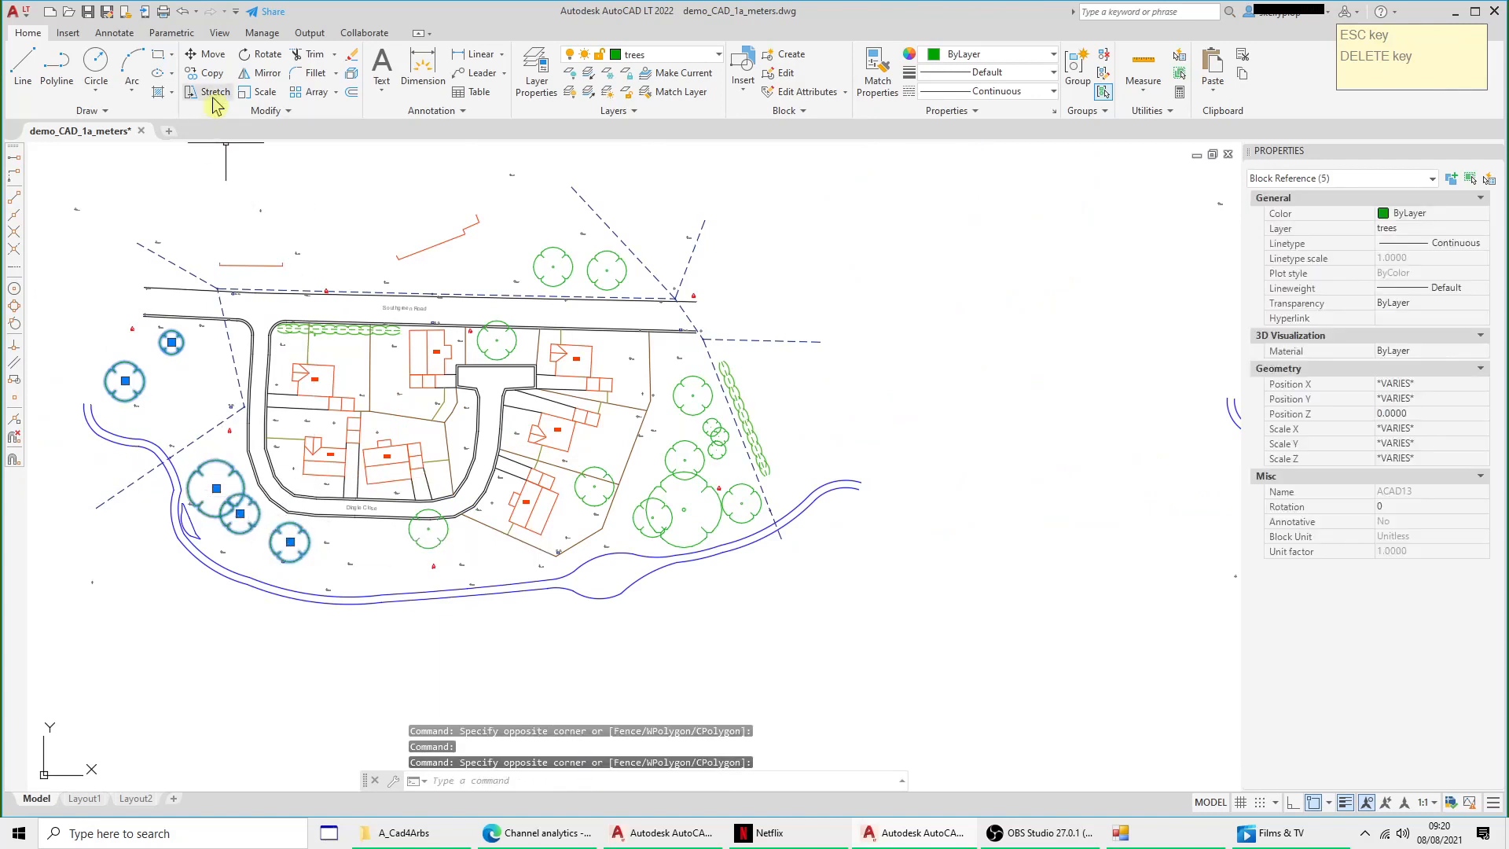
pyautogui.click(210, 56)
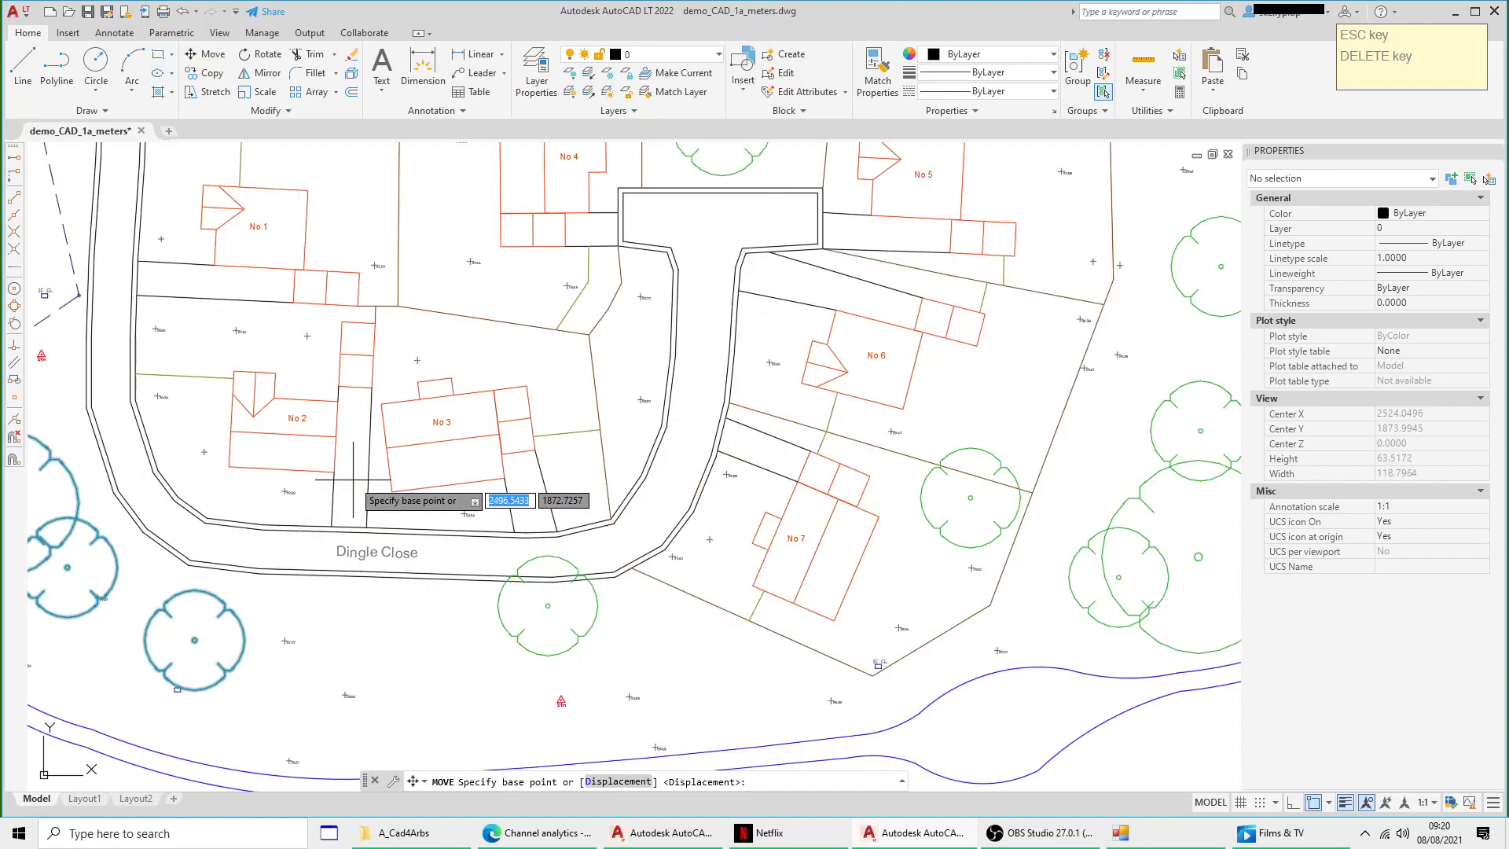
pyautogui.scroll(4, 351, 478)
pyautogui.click(384, 489)
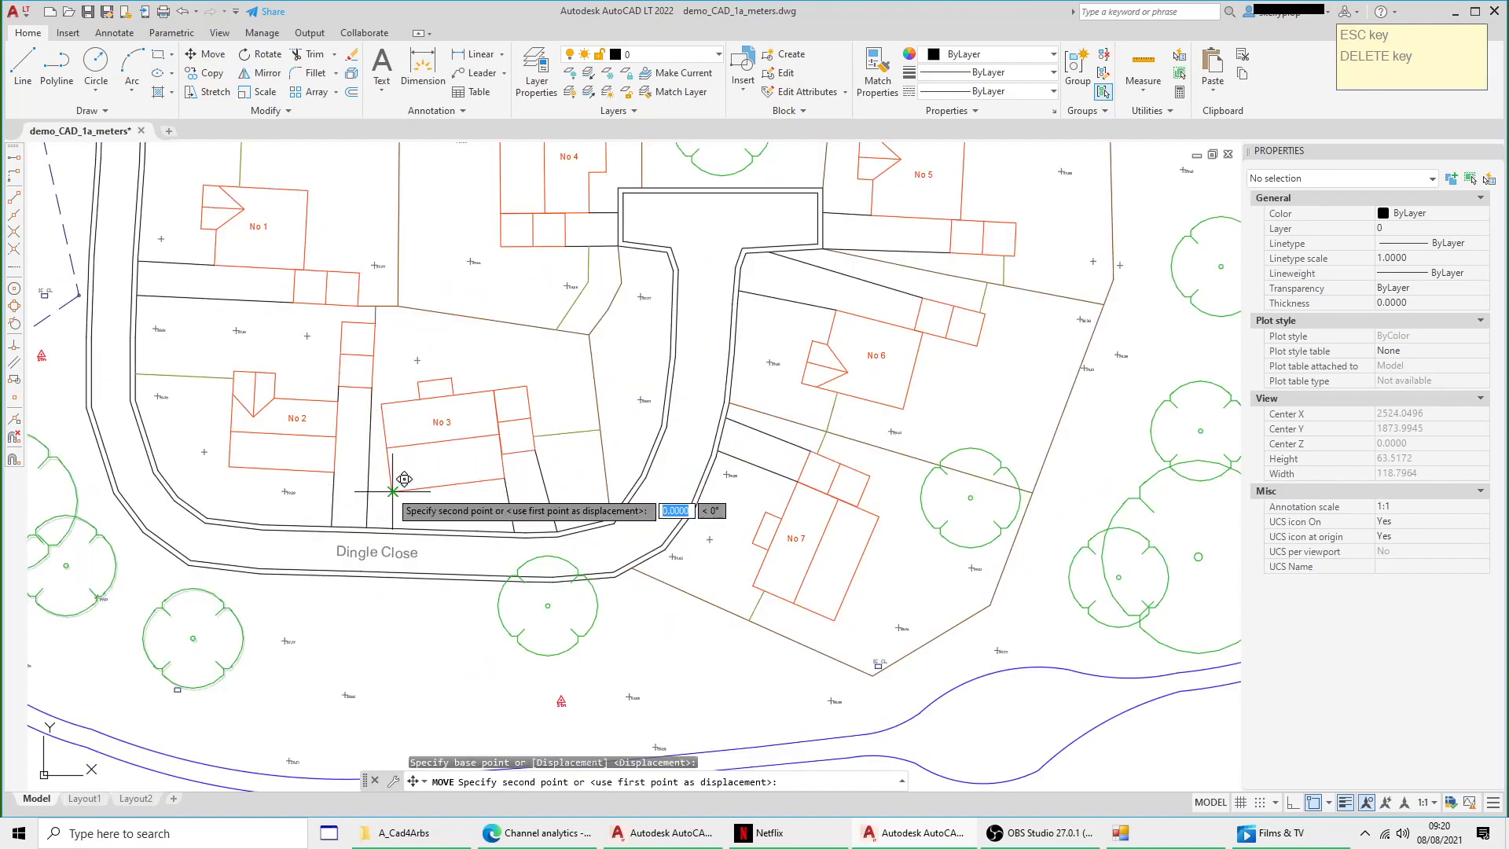
pyautogui.scroll(-6, 390, 488)
pyautogui.moveTo(638, 479)
pyautogui.mouseDown(button='middle')
pyautogui.moveTo(521, 472)
pyautogui.moveTo(143, 507)
pyautogui.mouseUp(button='middle')
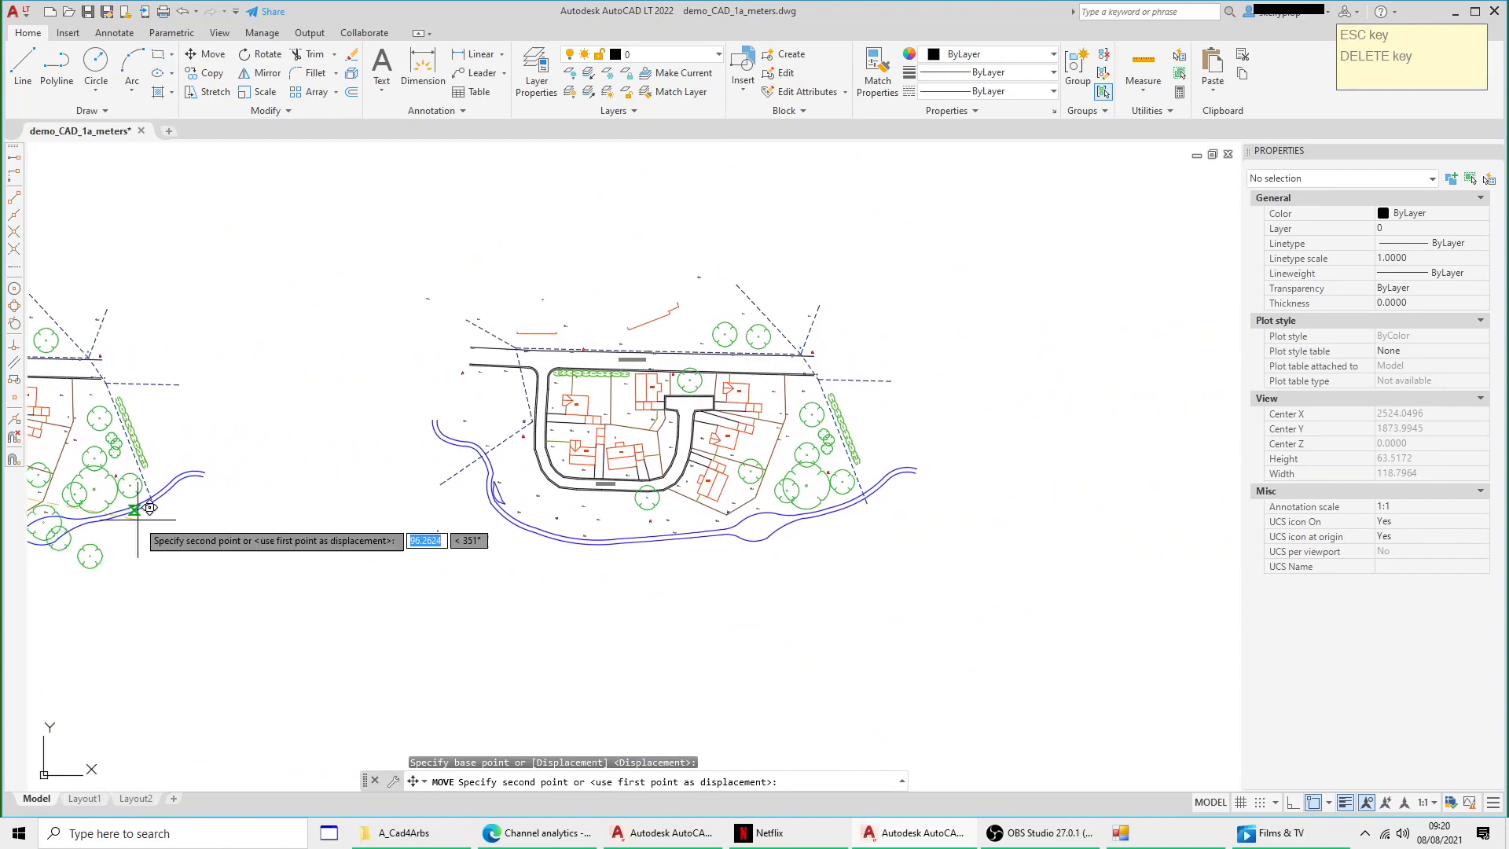
pyautogui.scroll(5, 621, 471)
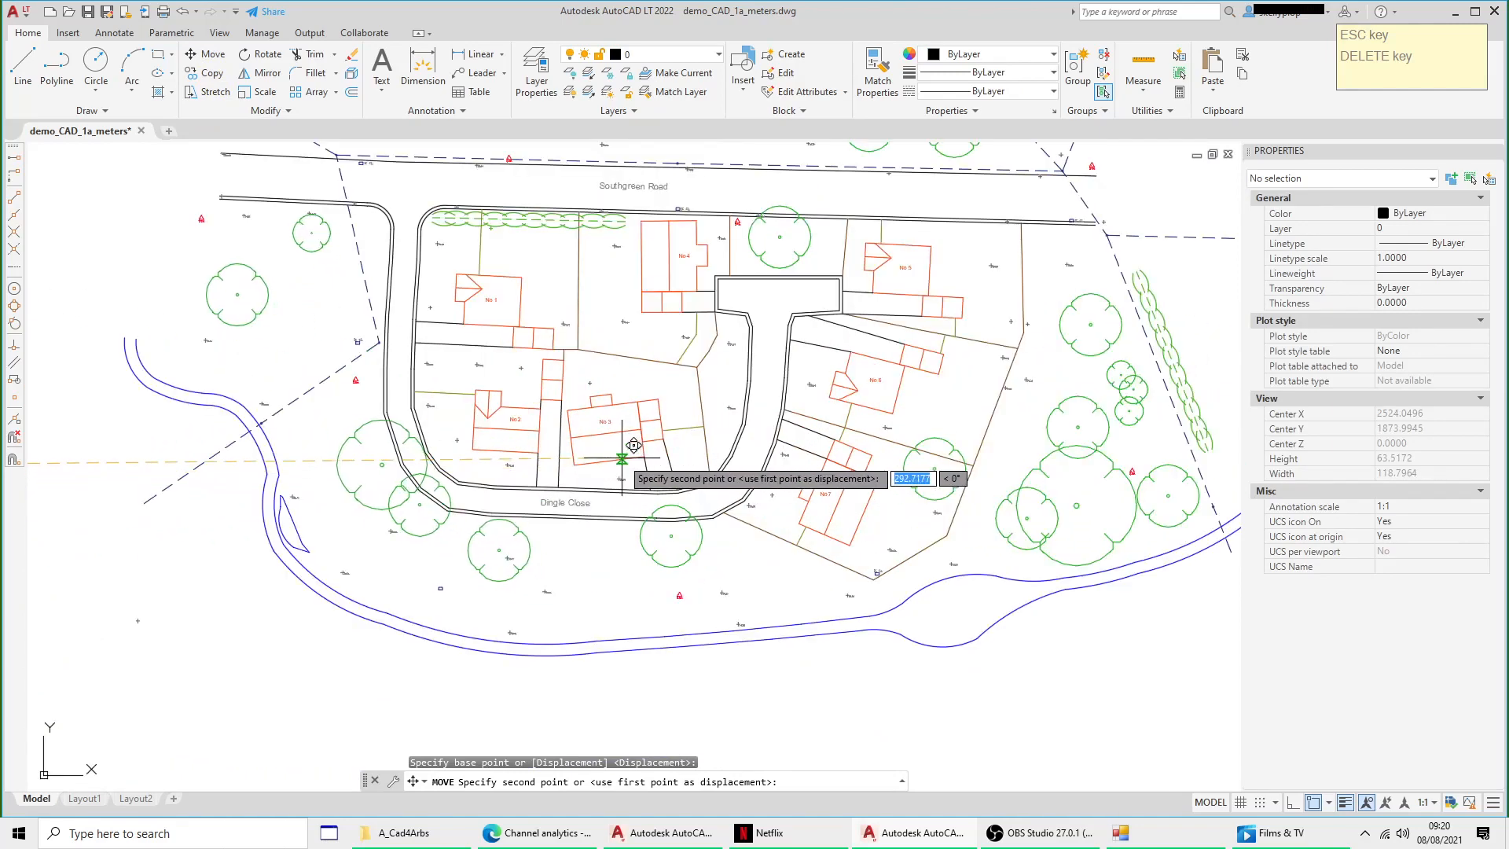
pyautogui.click(574, 466)
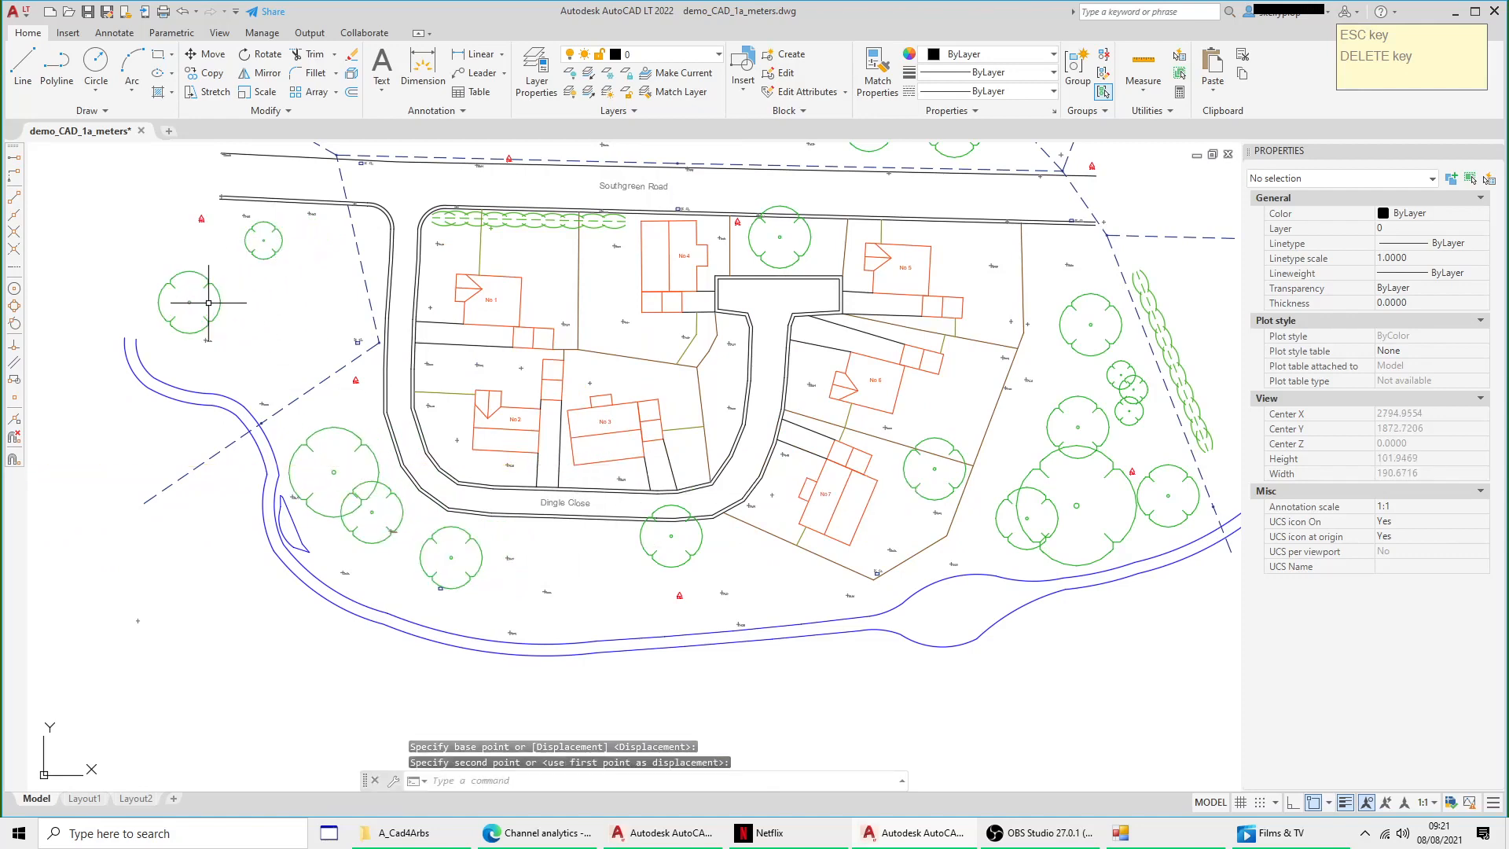
pyautogui.scroll(-1, 396, 503)
pyautogui.moveTo(374, 500); pyautogui.dragTo(772, 503, button='middle')
pyautogui.scroll(-1, 842, 515)
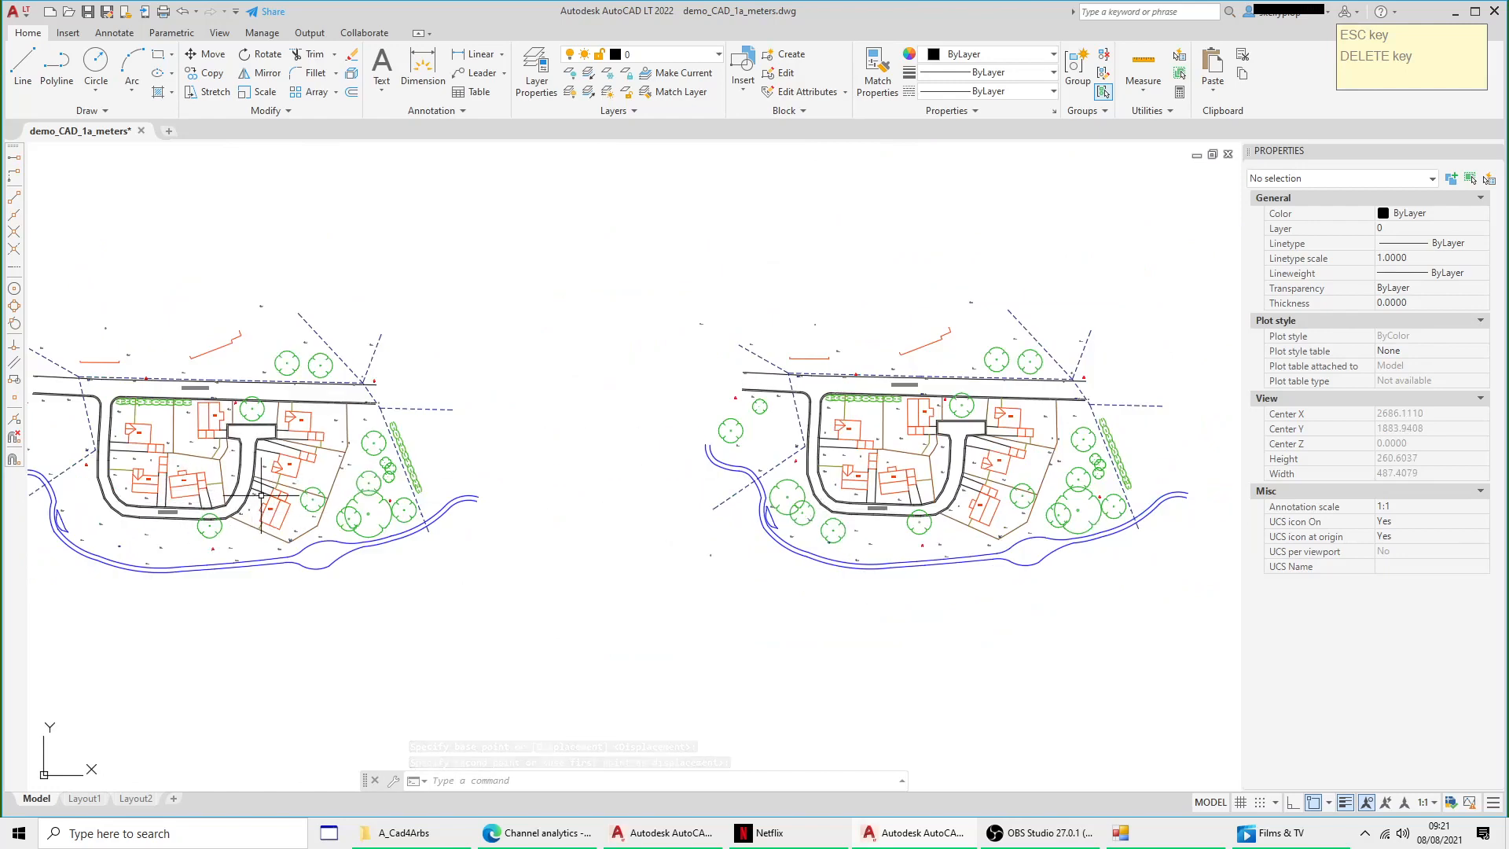
# Step: Undo the move of the five western trees so they return to the original plan
pyautogui.moveTo(279, 496); pyautogui.dragTo(348, 496, button='middle')
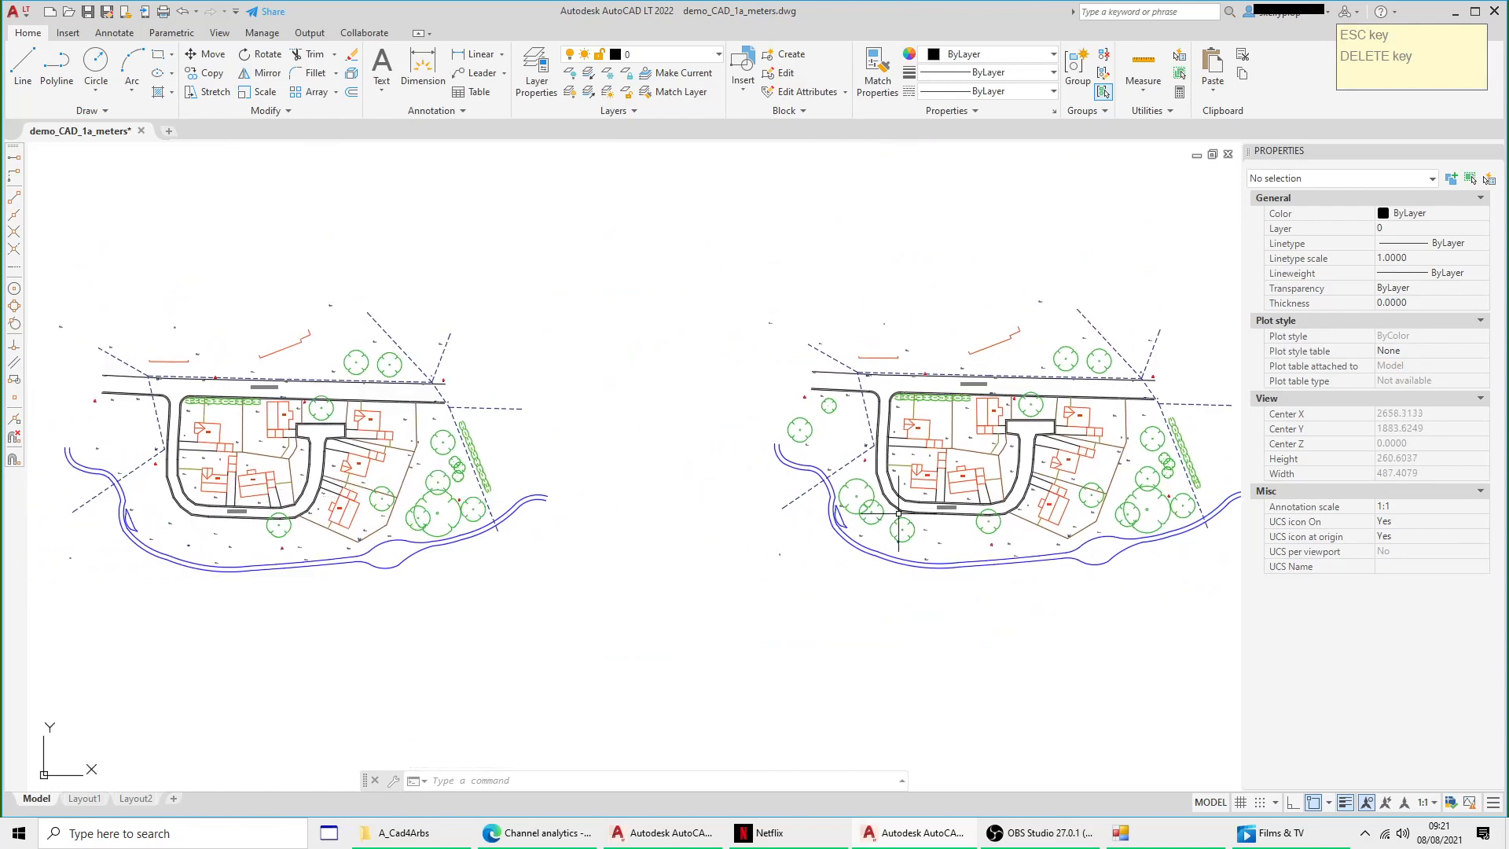
pyautogui.hotkey('ctrl', 'z')
pyautogui.hotkey('ctrl', 'z')
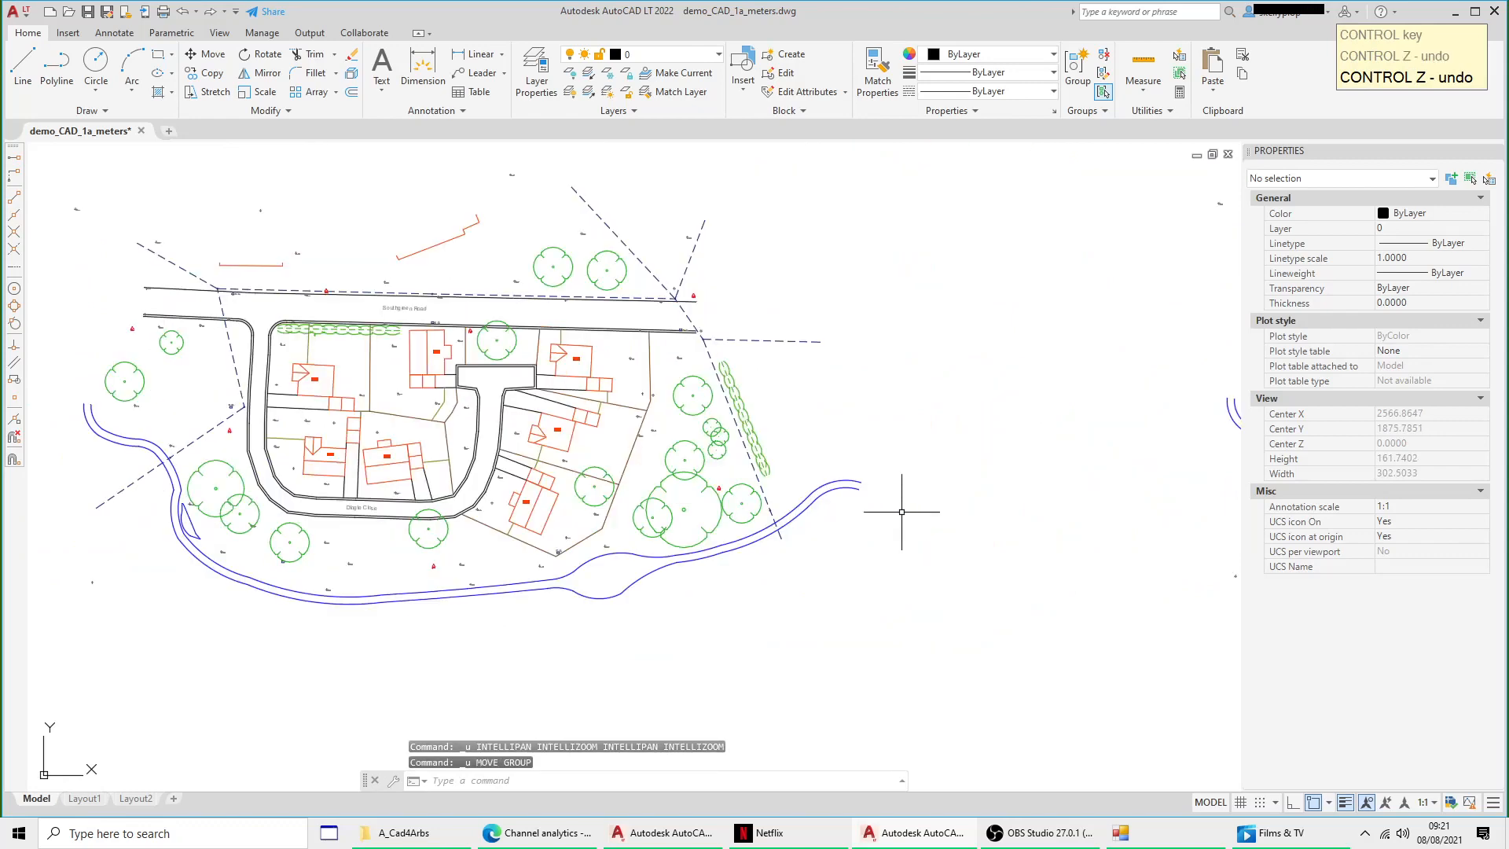
pyautogui.scroll(-4, 797, 518)
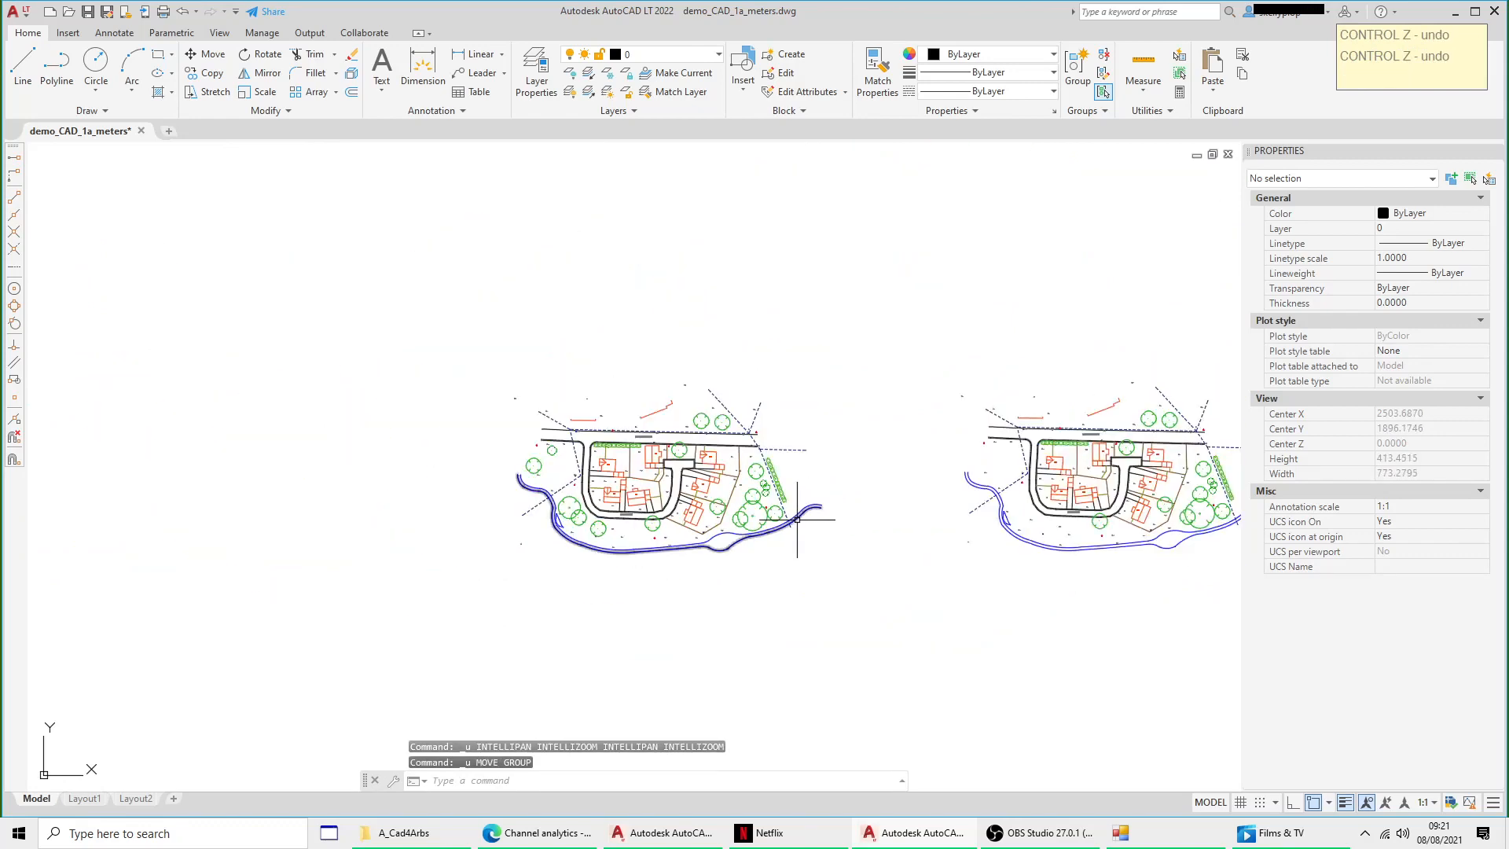
pyautogui.moveTo(797, 518); pyautogui.dragTo(641, 519, button='middle')
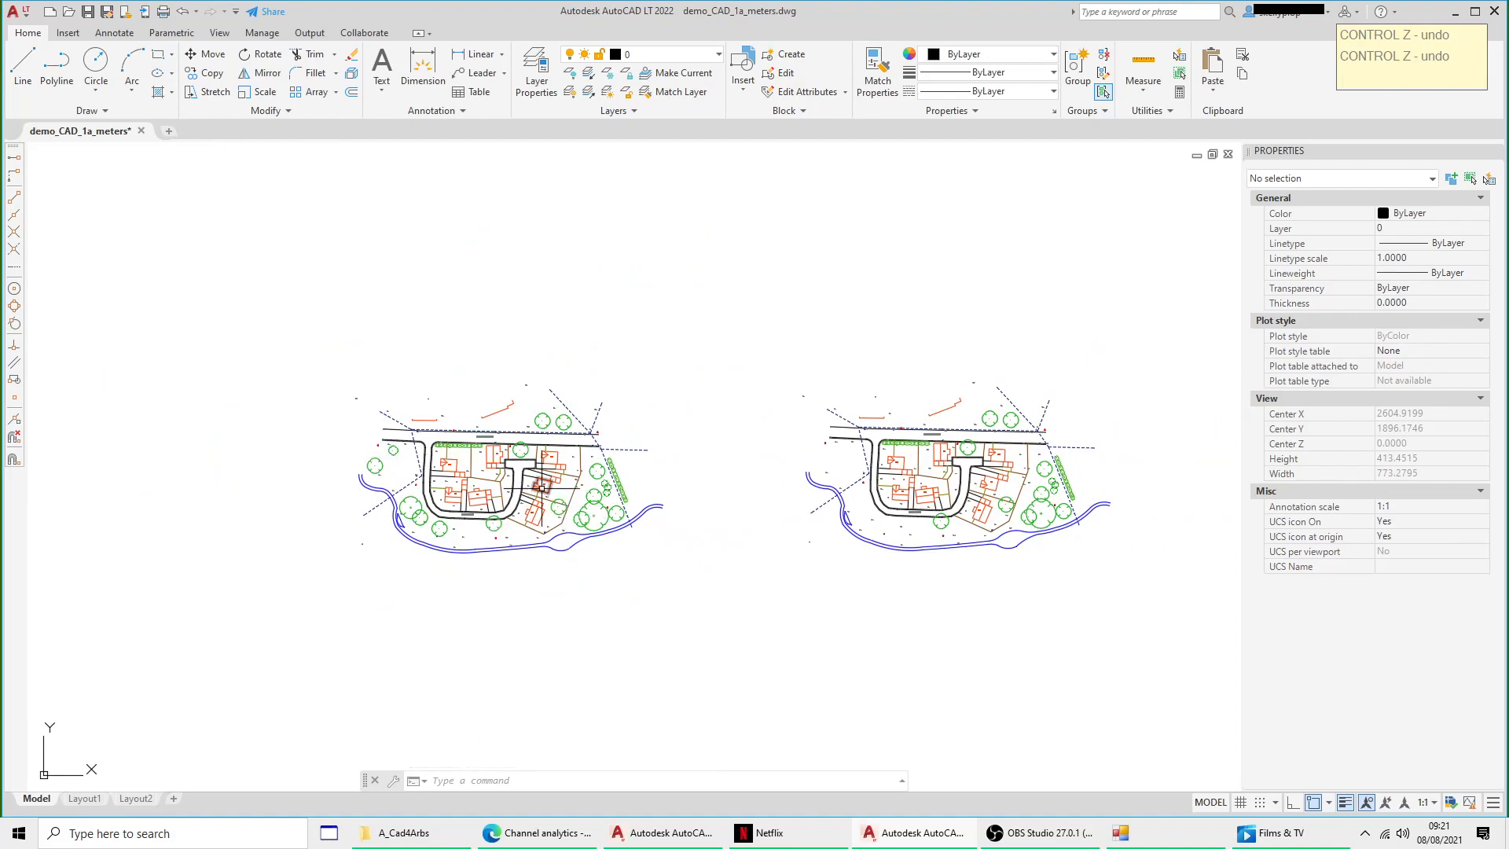
# Step: Copy the original plan's five western trees into the copied plan, picking the Stn marker west of house No 2 as base and second point
pyautogui.scroll(4, 360, 494)
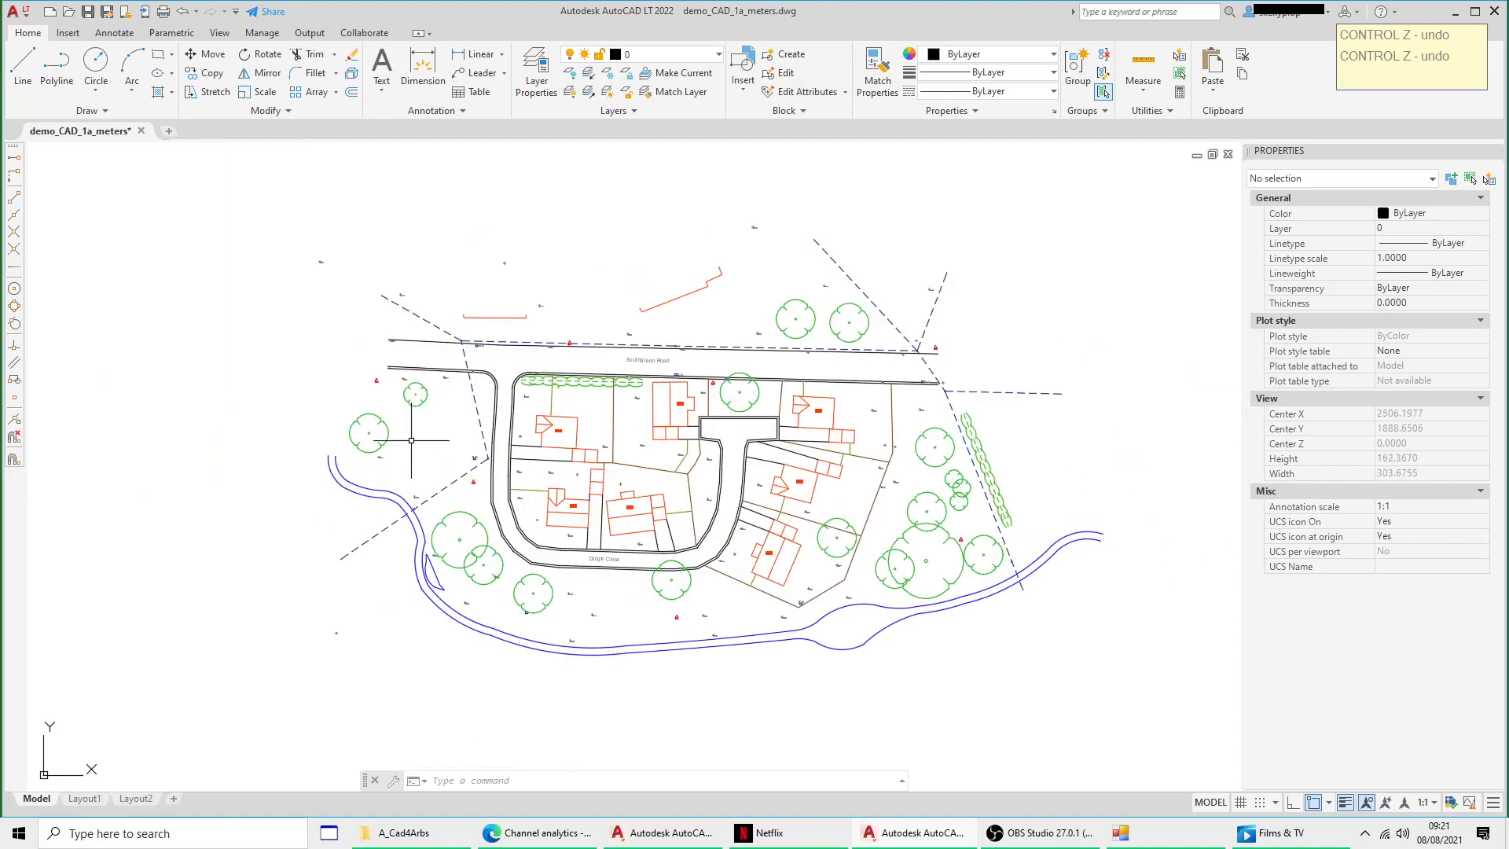
pyautogui.click(416, 404)
pyautogui.click(368, 428)
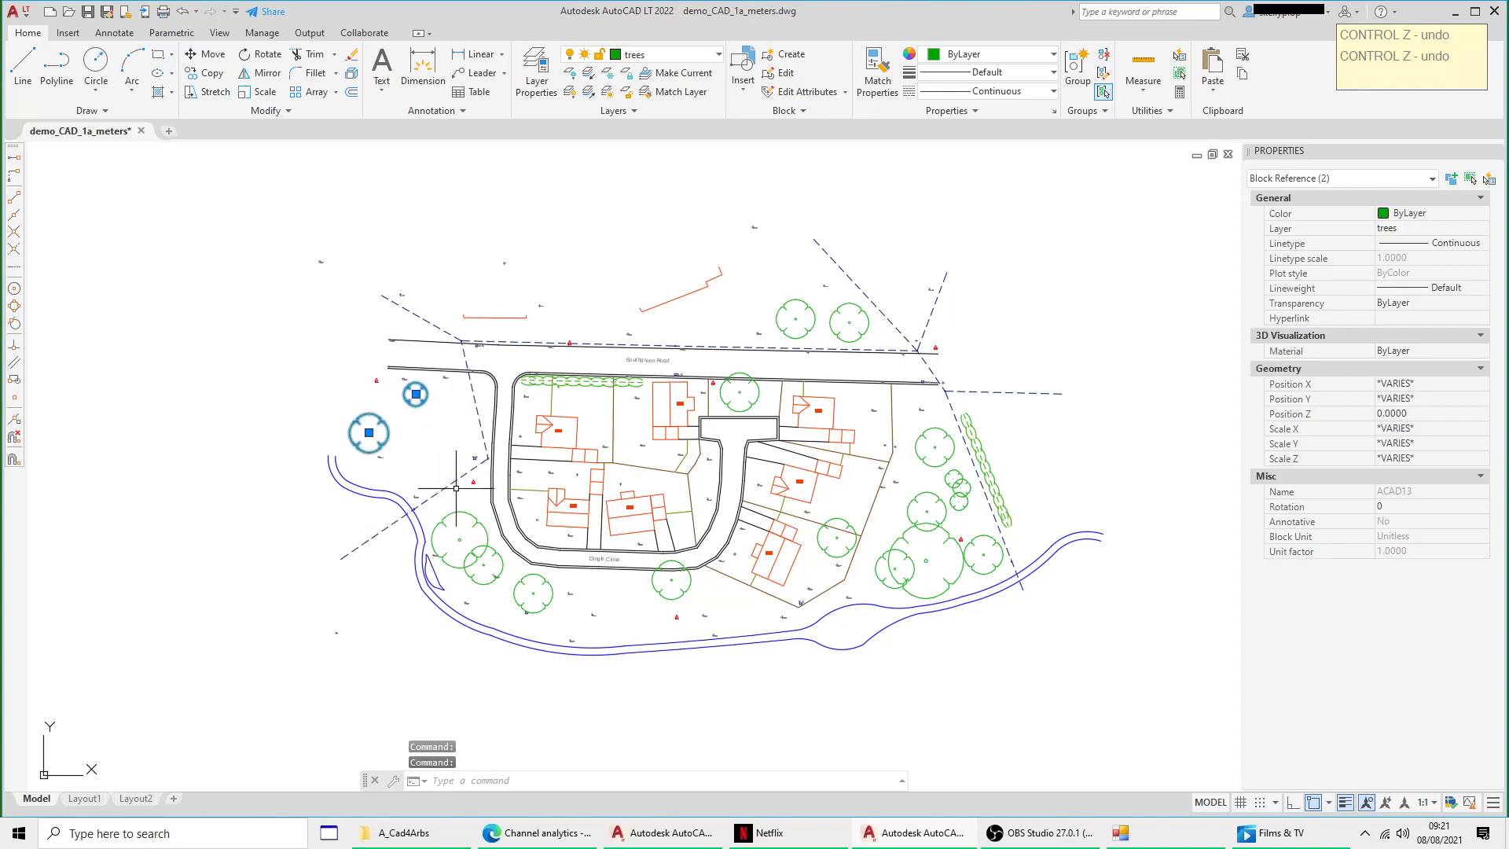
pyautogui.click(530, 581)
pyautogui.rightClick(560, 451)
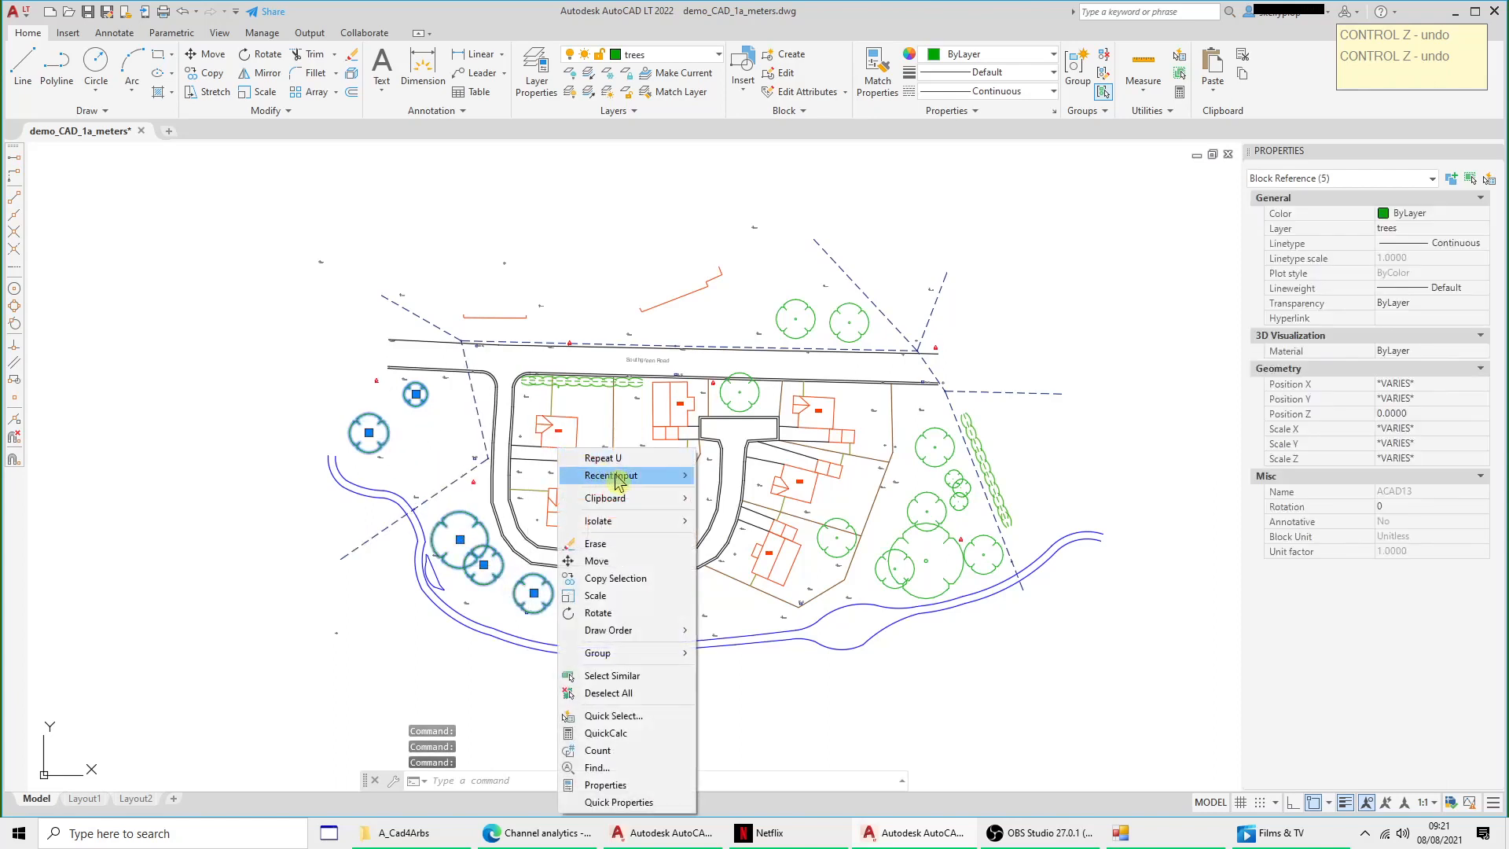
pyautogui.click(624, 580)
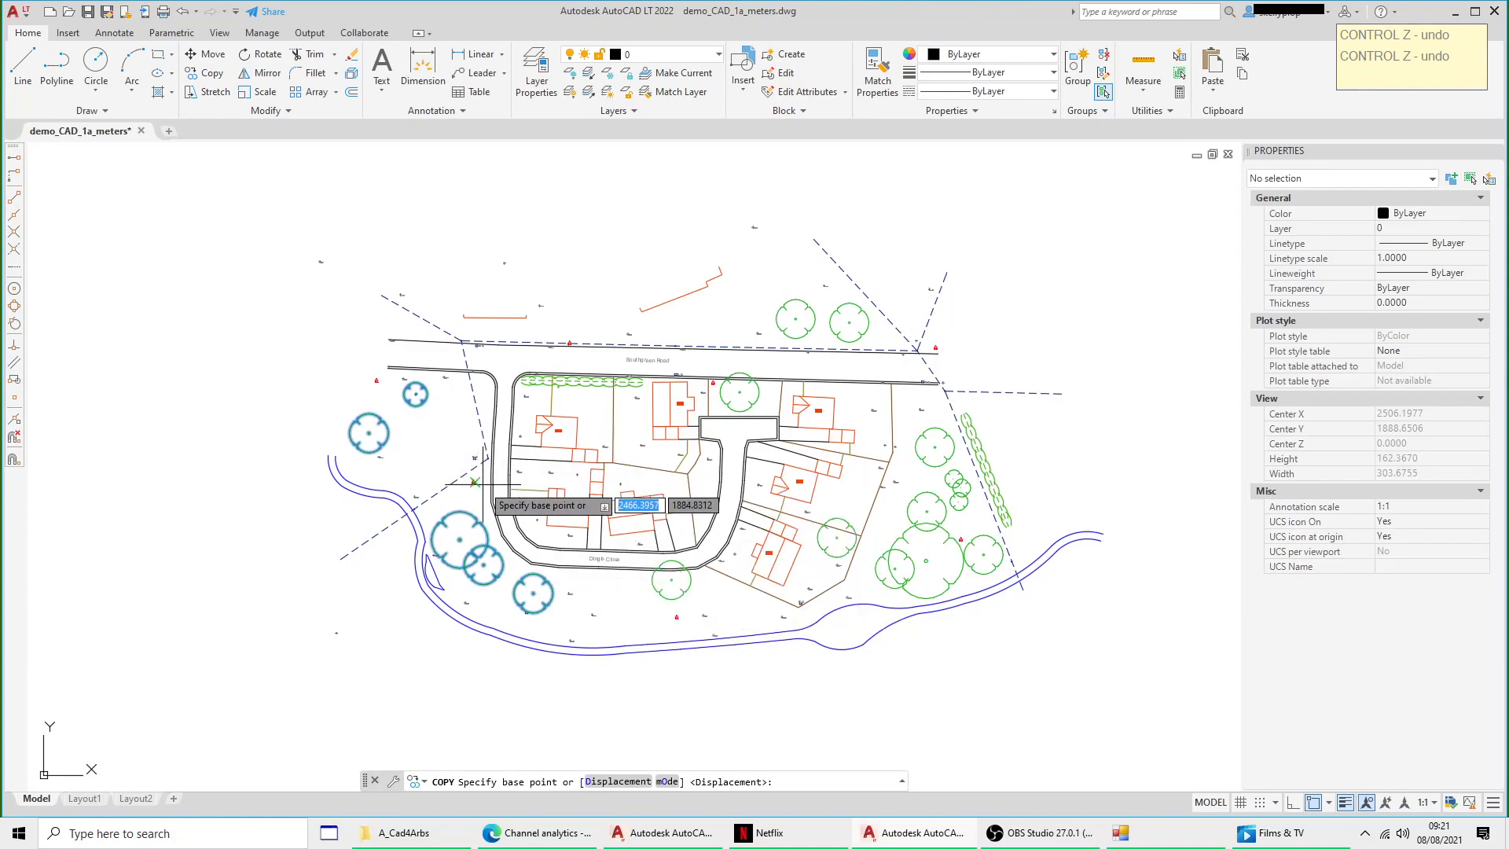
pyautogui.scroll(8, 474, 482)
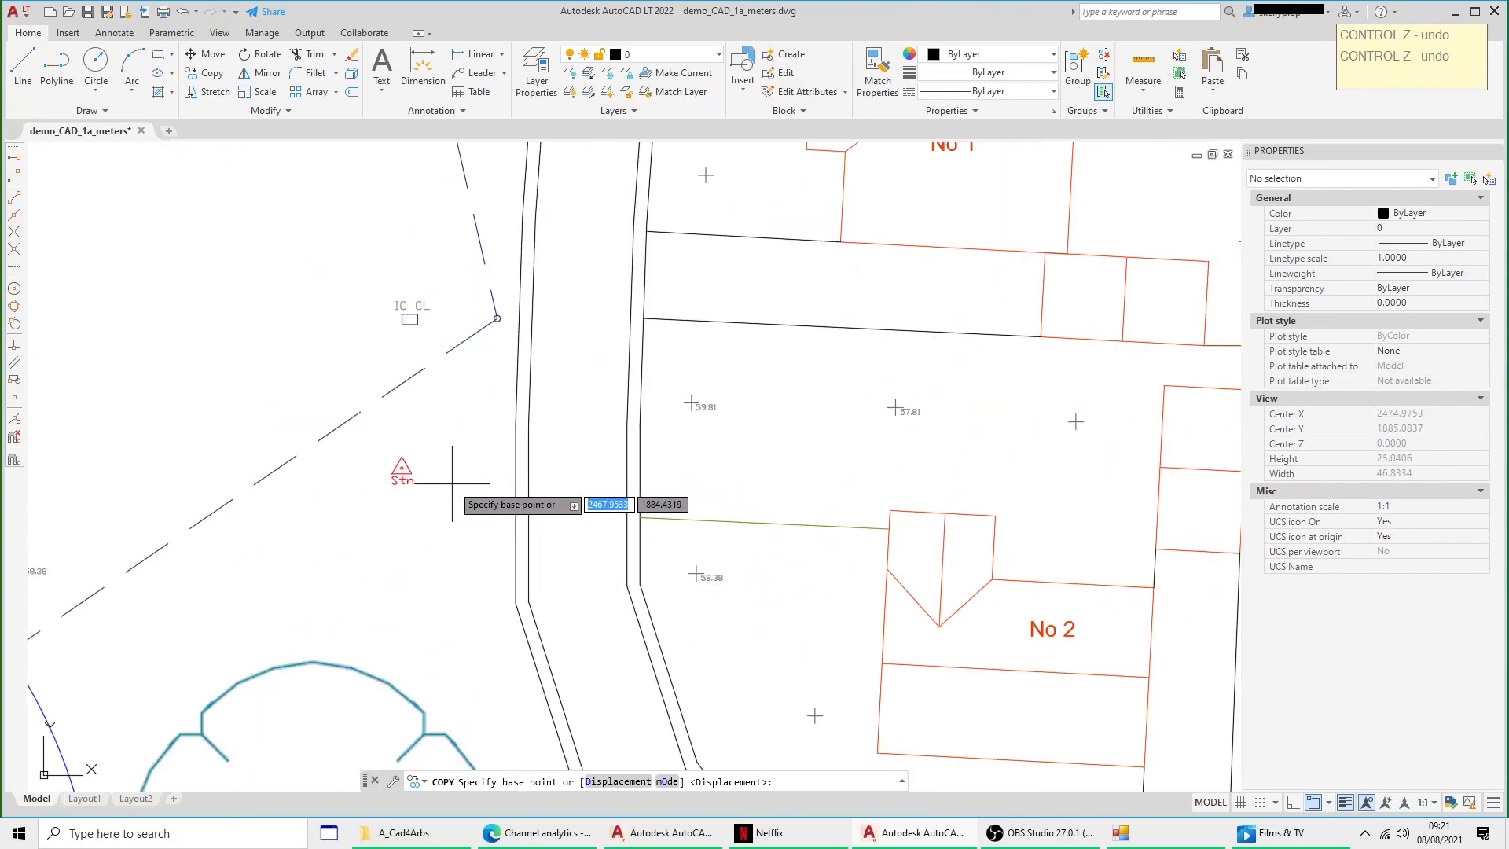
pyautogui.click(403, 456)
pyautogui.scroll(-12, 421, 453)
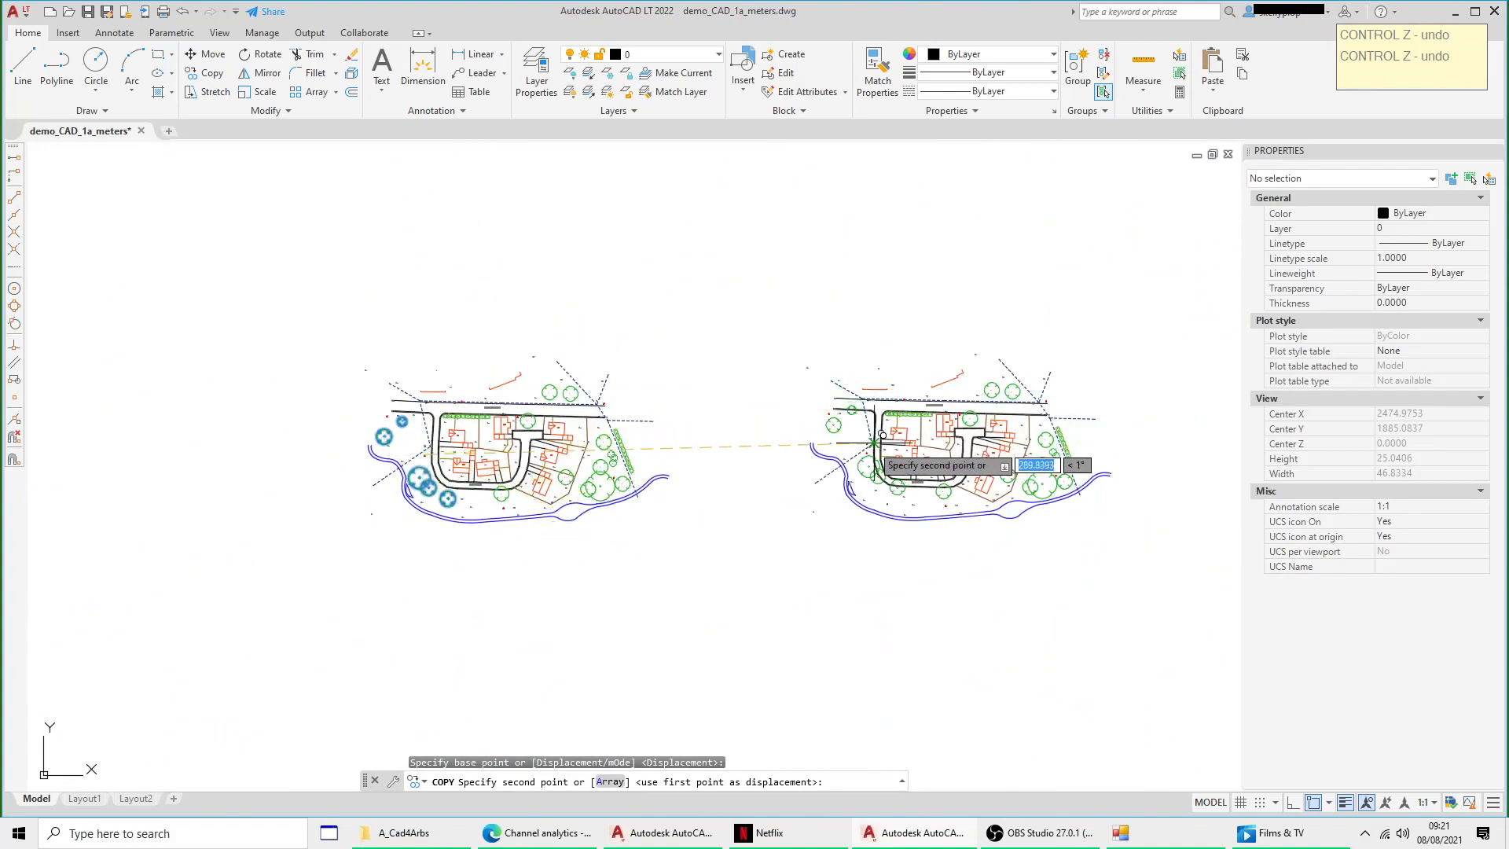
pyautogui.scroll(10, 873, 445)
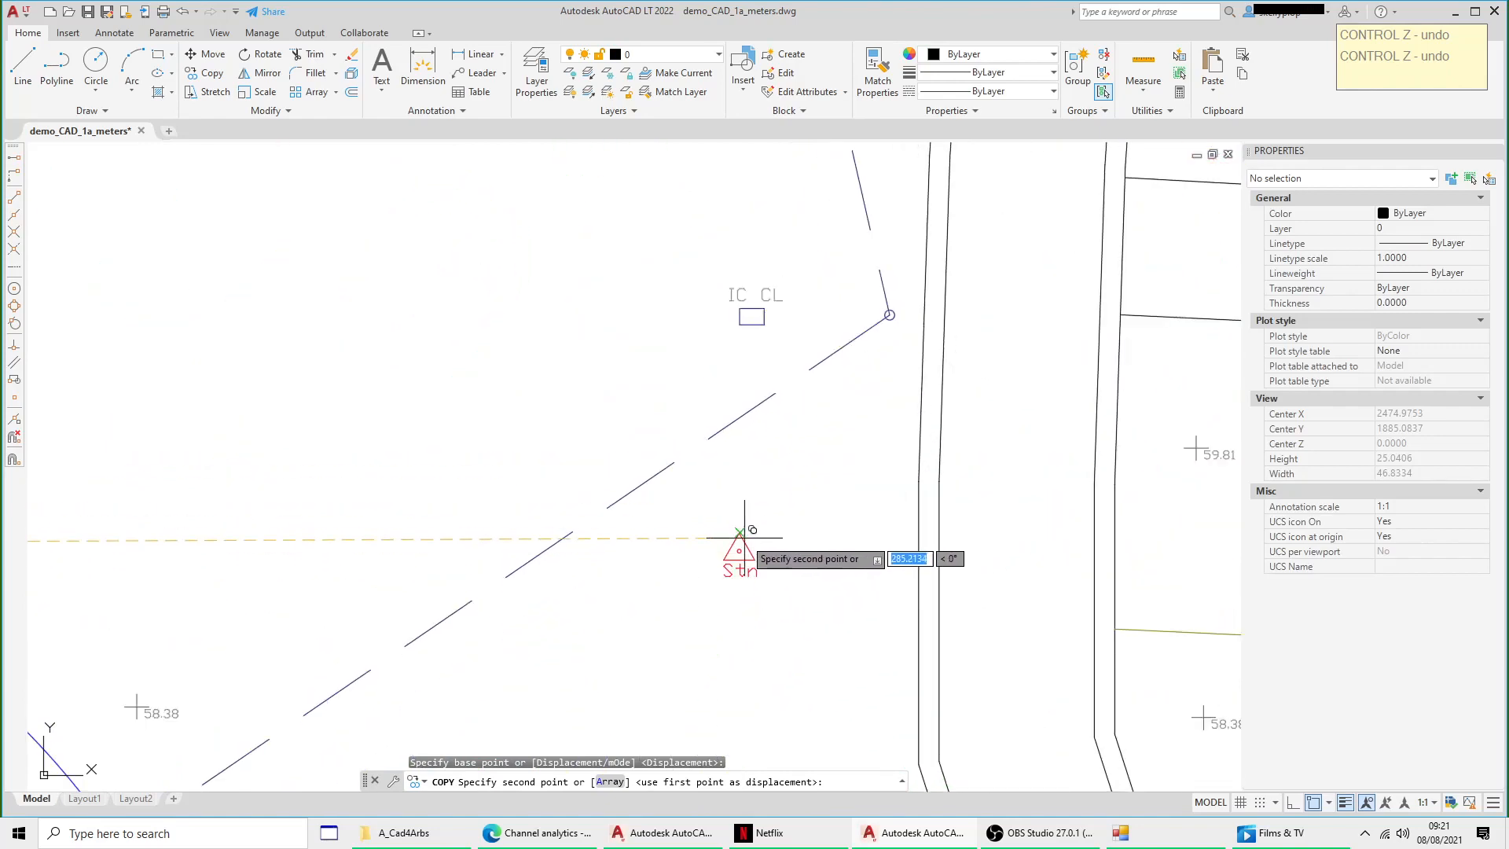
pyautogui.click(740, 533)
# Step: Place five more copies of the tree group in a row in the empty area south of the copied plan, and end the Copy command
pyautogui.scroll(-5, 781, 464)
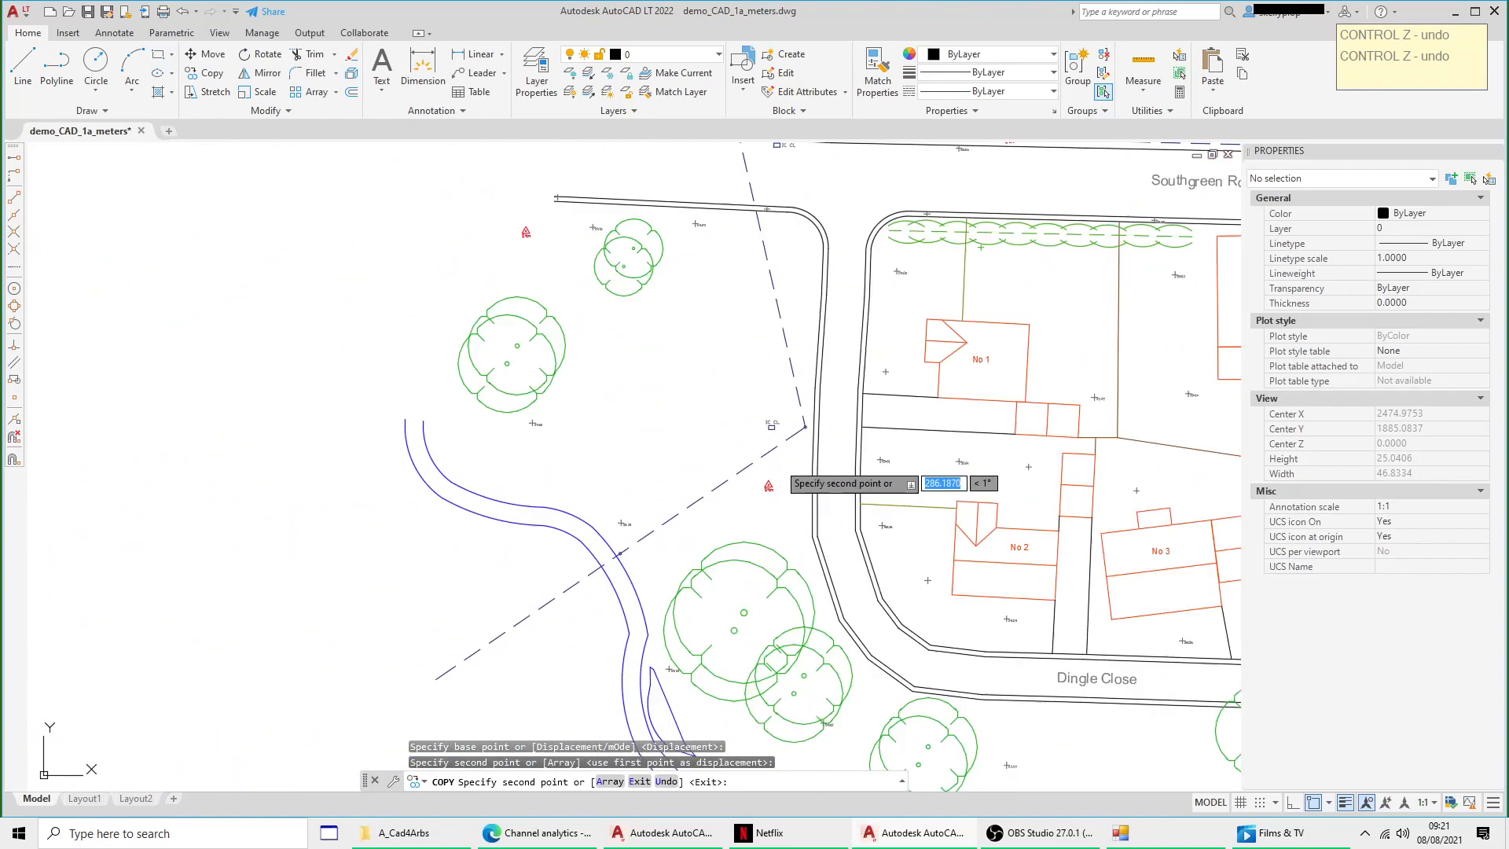
pyautogui.scroll(-5, 444, 503)
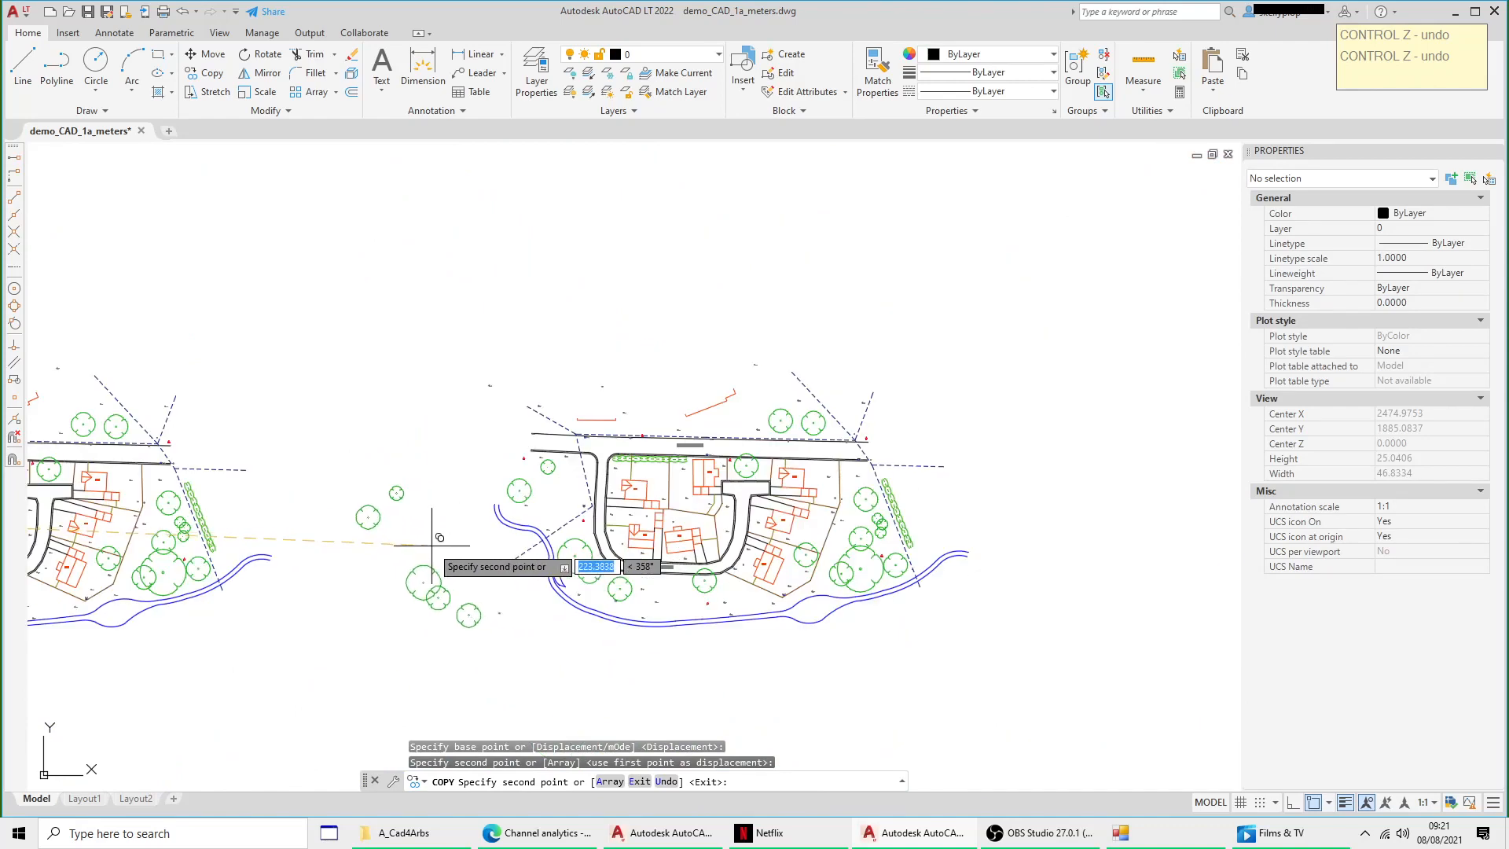
pyautogui.moveTo(458, 578); pyautogui.dragTo(593, 485, button='middle')
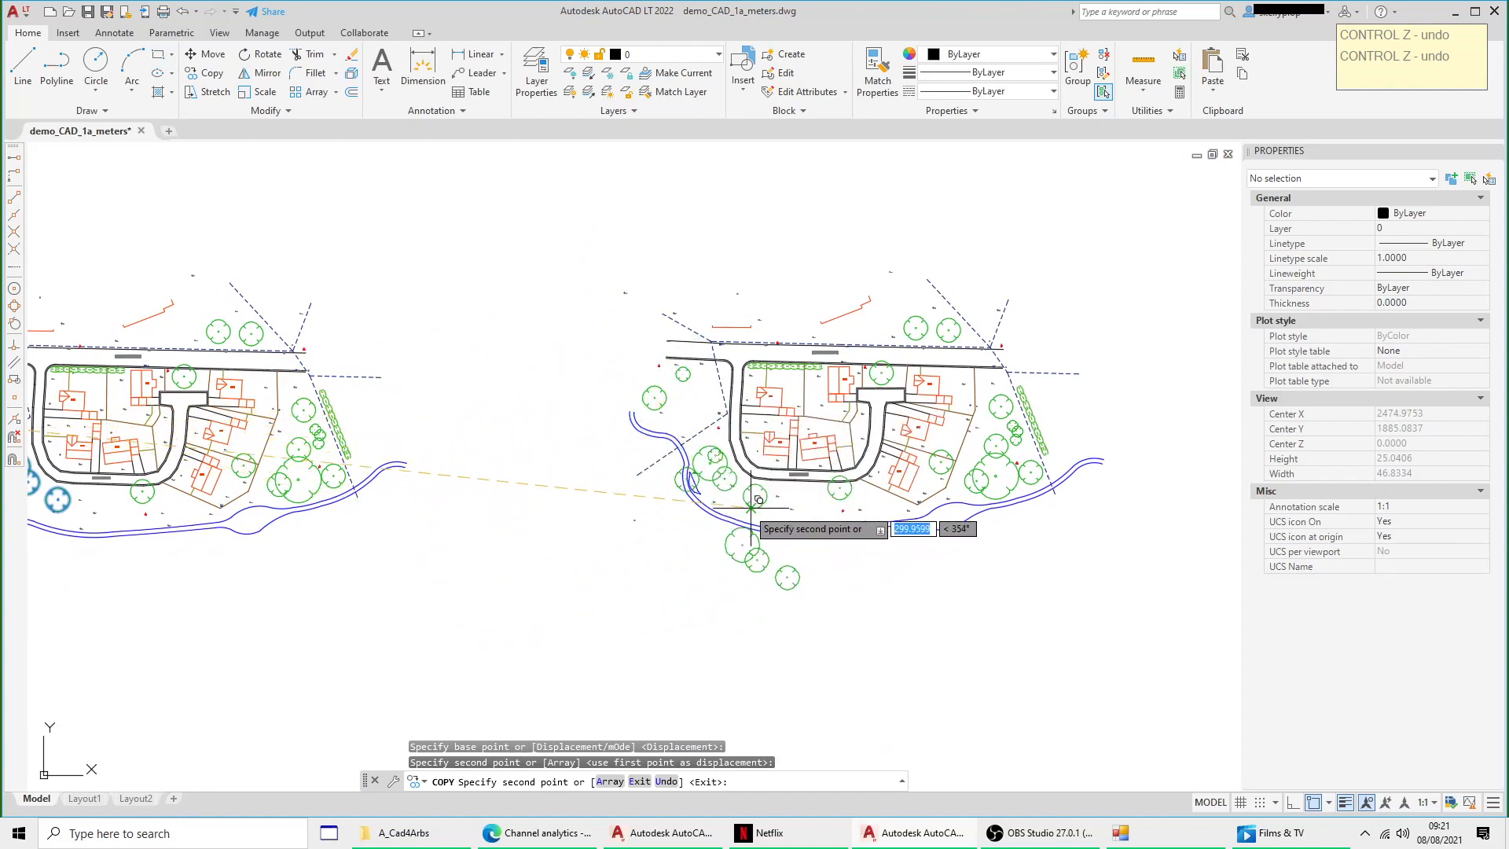
pyautogui.moveTo(755, 503); pyautogui.dragTo(740, 393, button='middle')
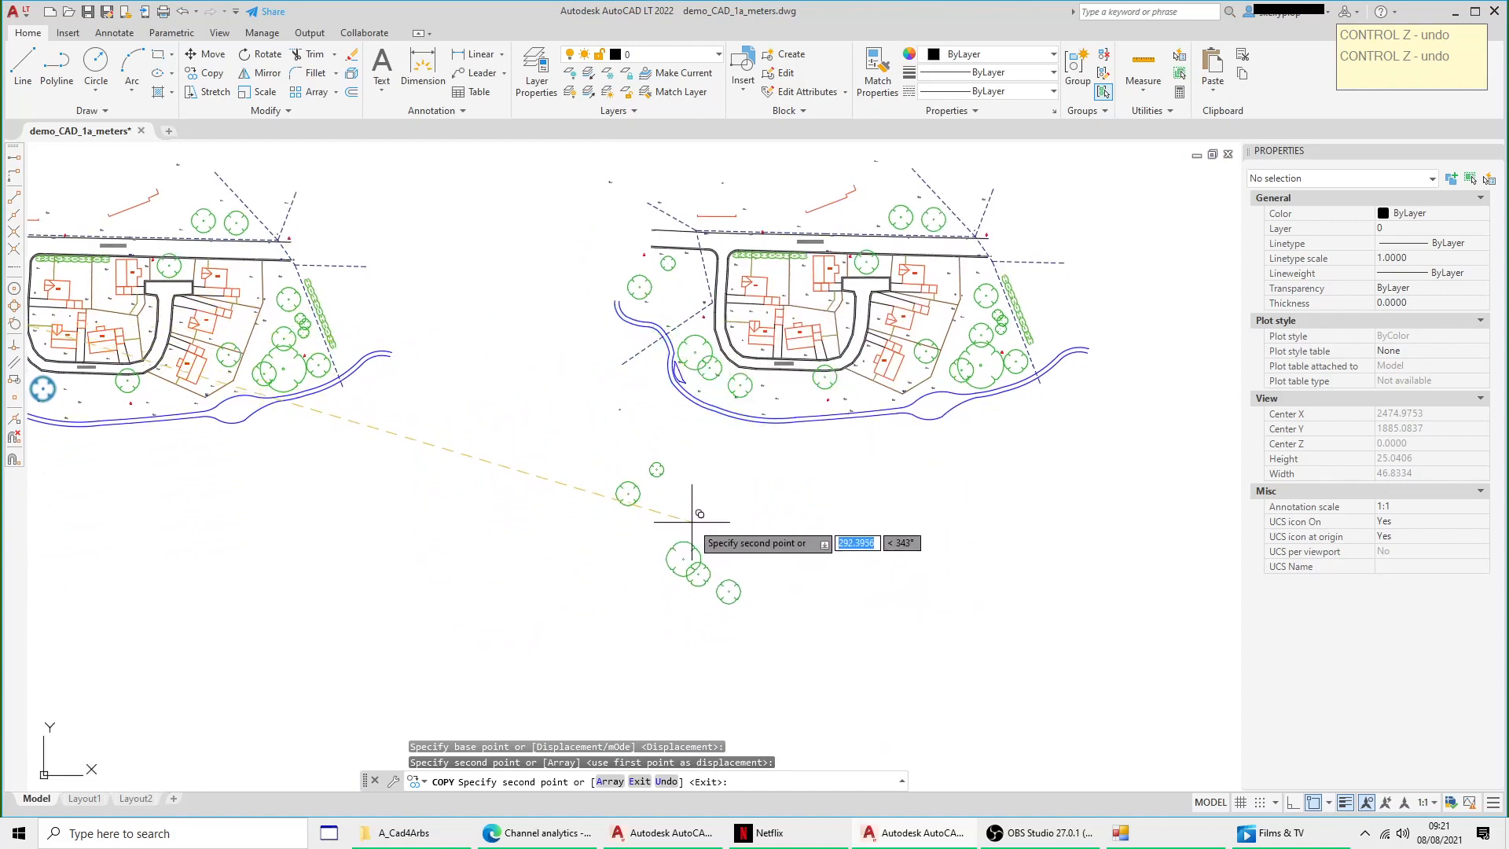
pyautogui.click(610, 580)
pyautogui.click(671, 582)
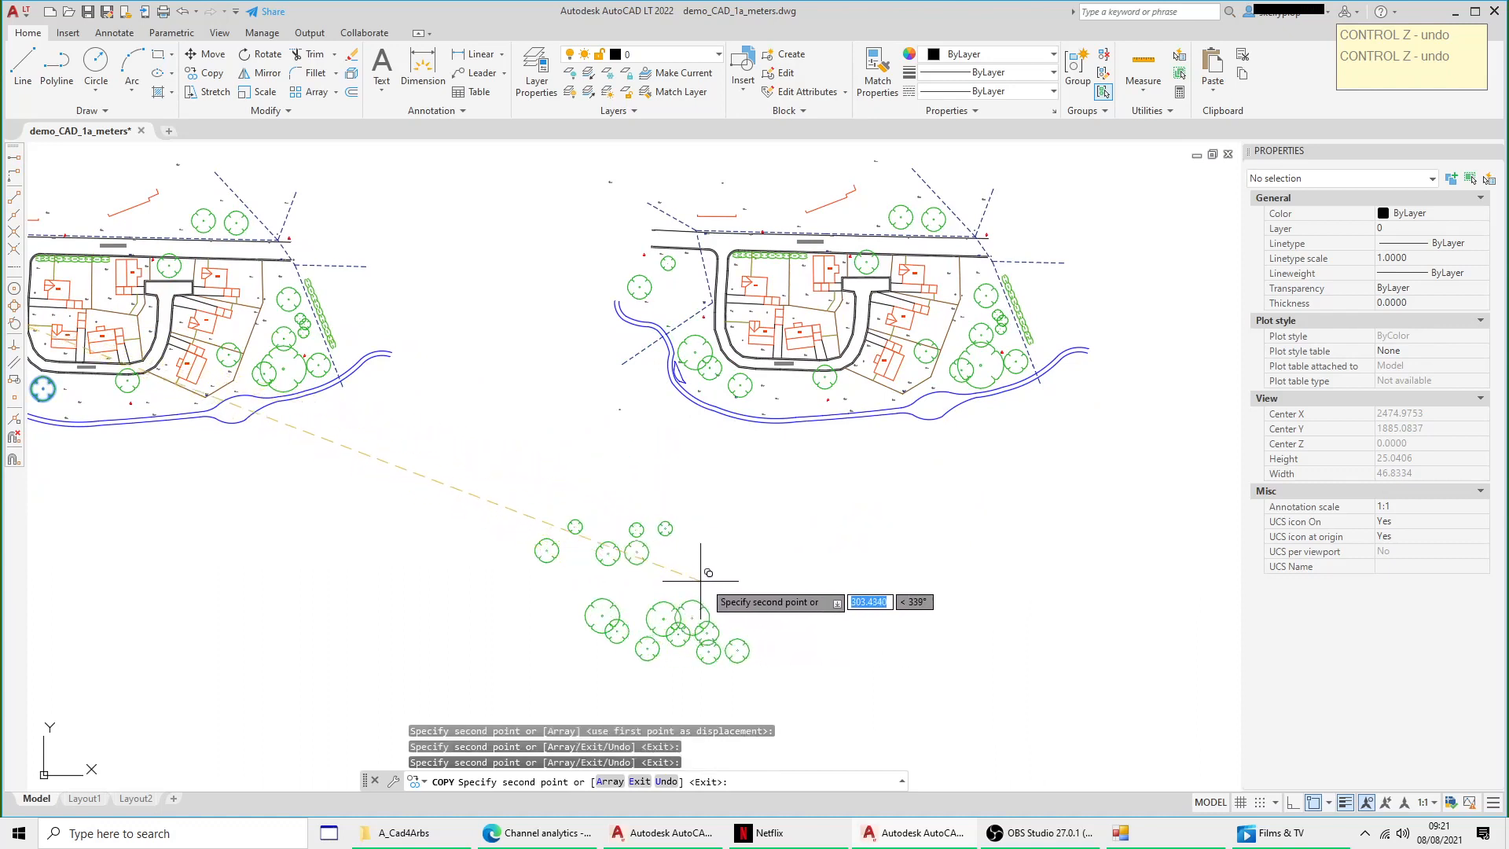
pyautogui.click(739, 578)
pyautogui.click(811, 577)
pyautogui.click(888, 573)
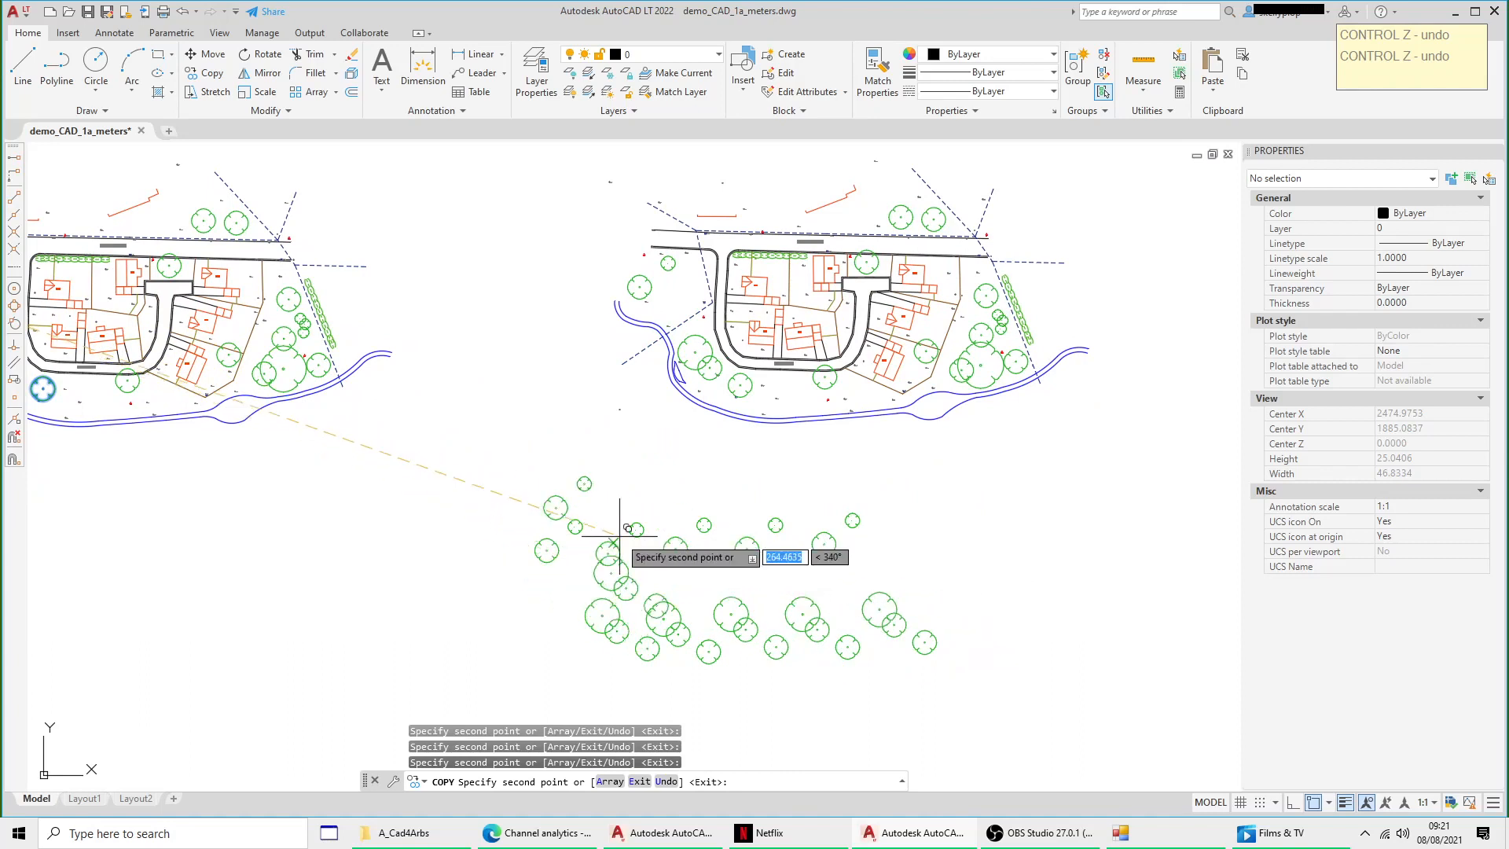
pyautogui.rightClick(649, 512)
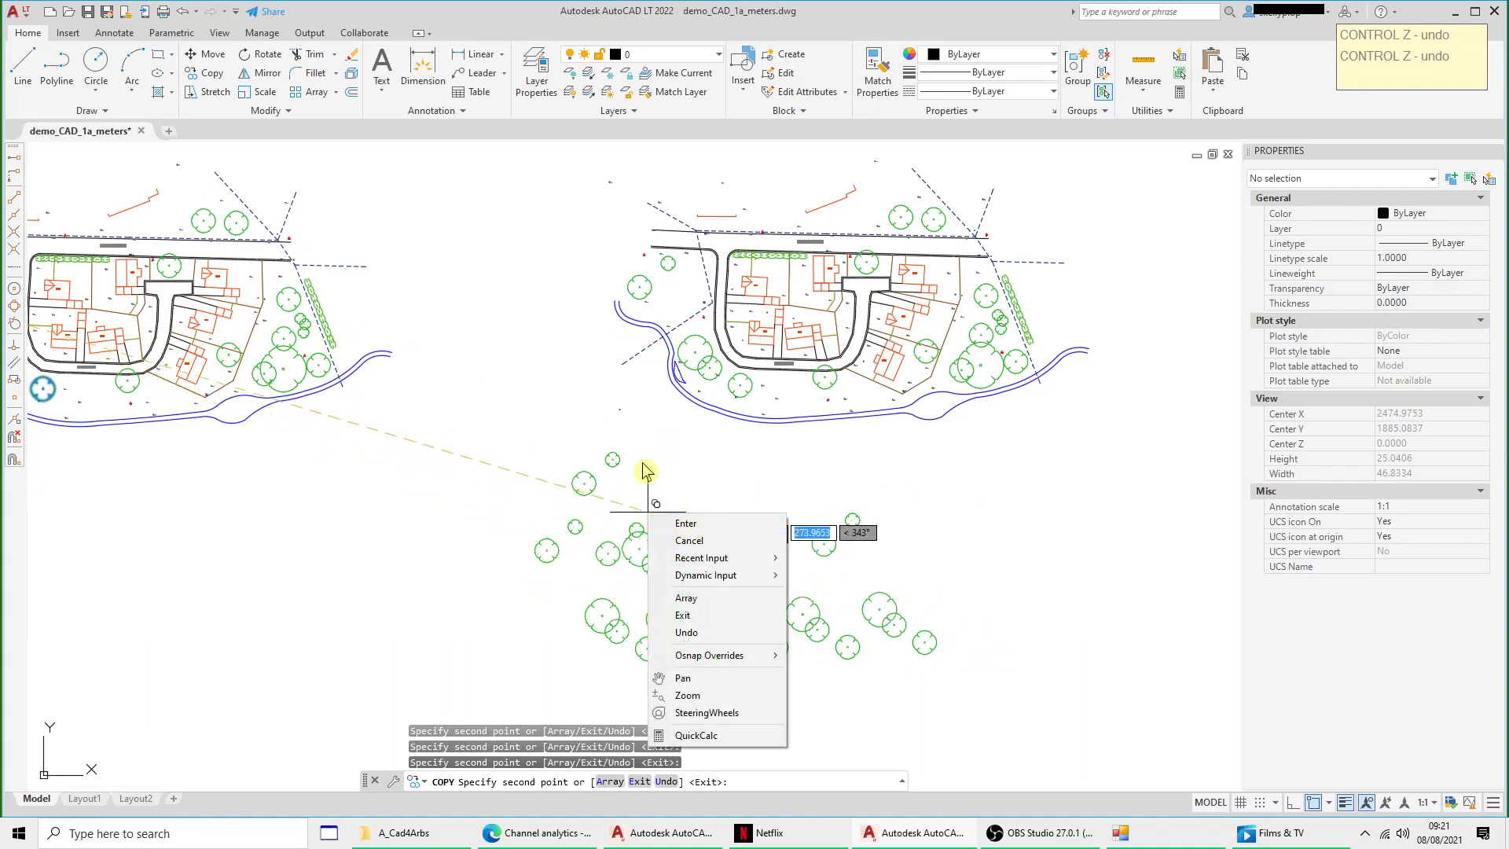
pyautogui.click(644, 20)
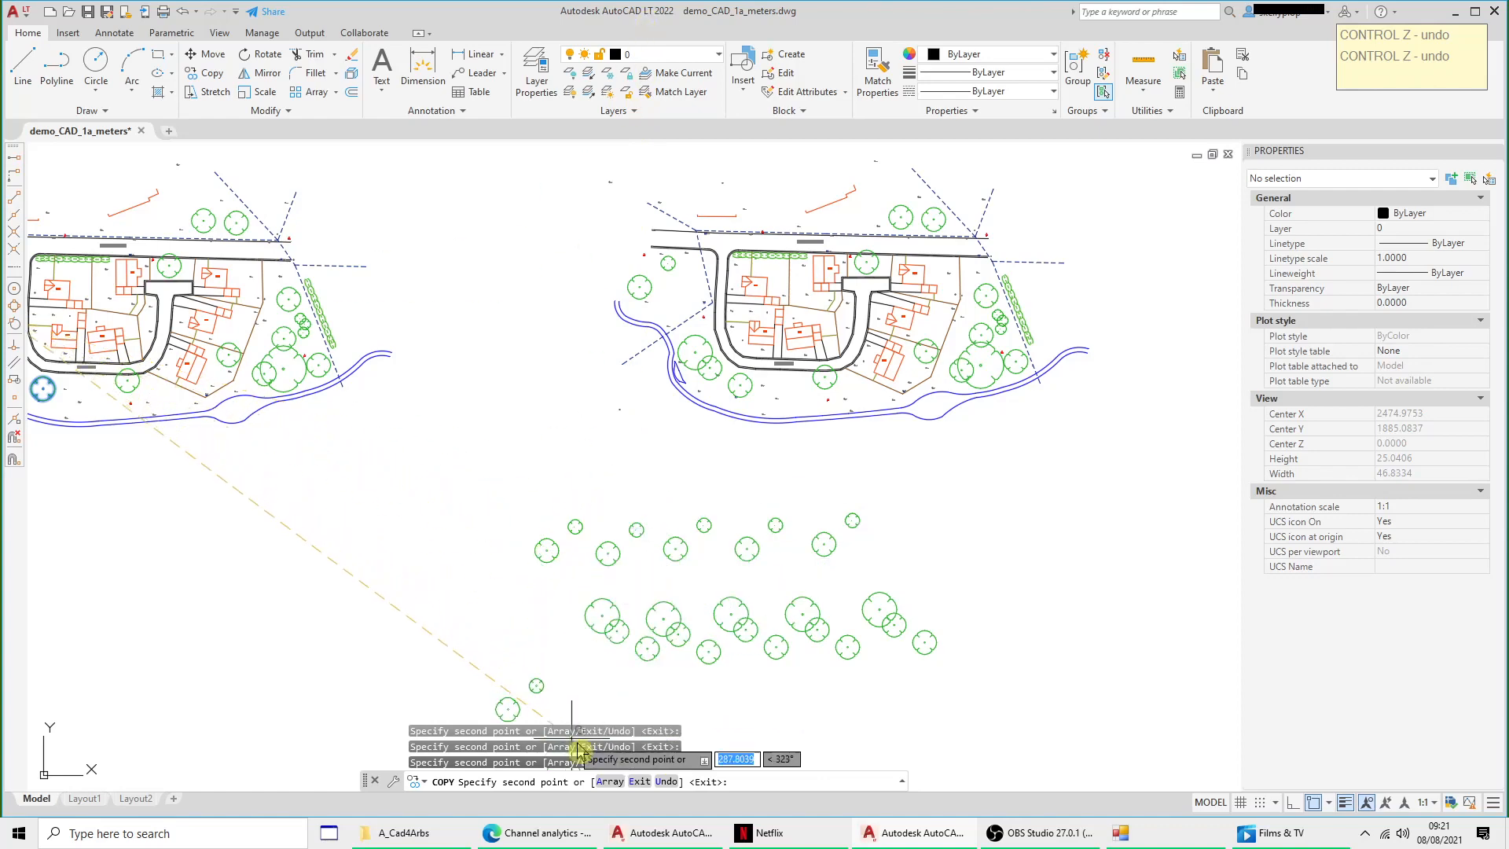
pyautogui.click(643, 782)
# Step: Delete all the extra tree copies south of the copied plan
pyautogui.scroll(-2, 717, 561)
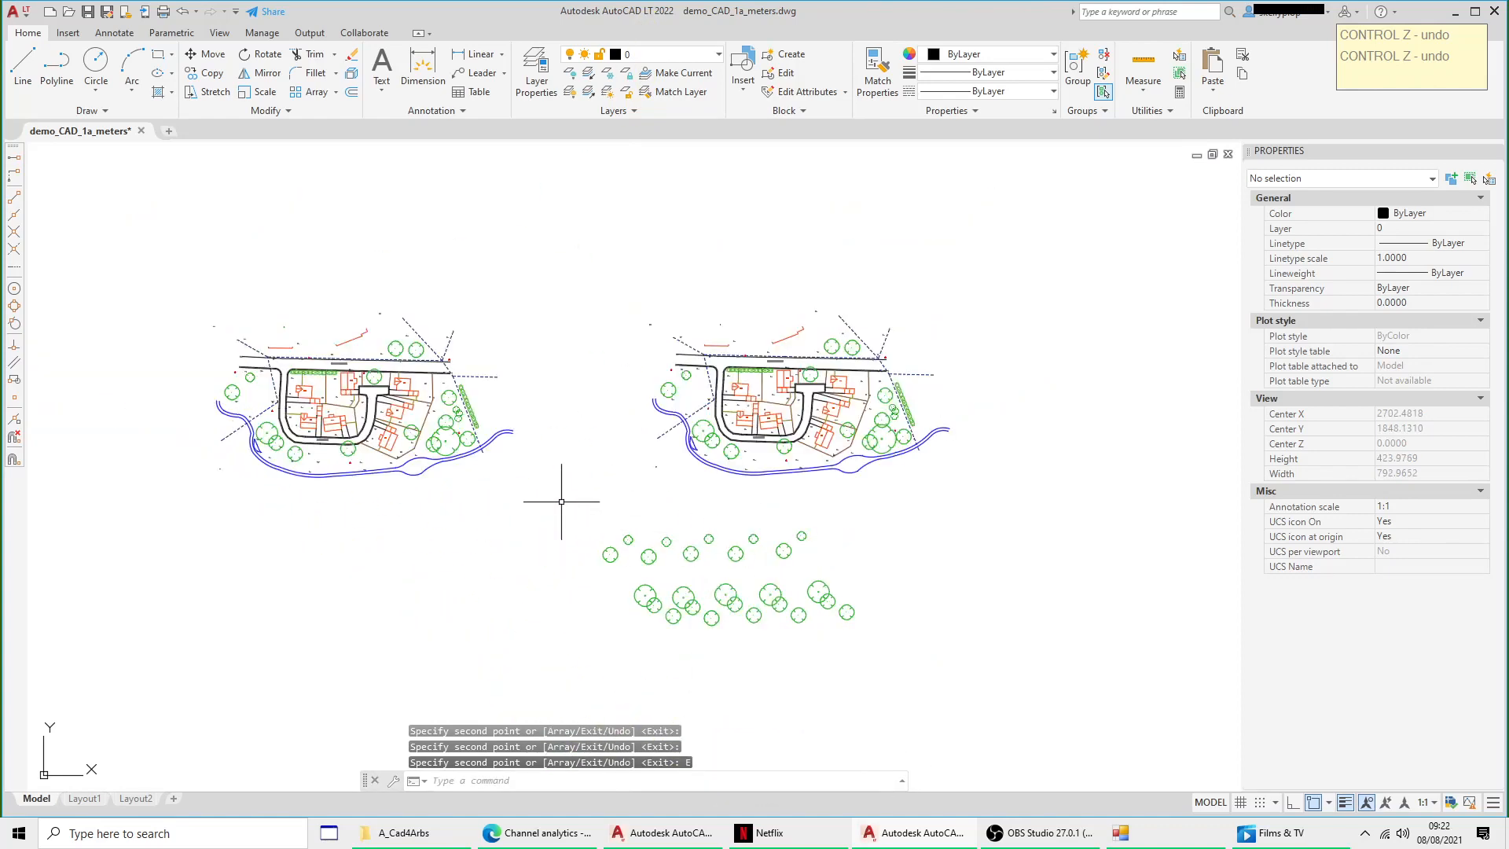
pyautogui.click(561, 501)
pyautogui.click(897, 646)
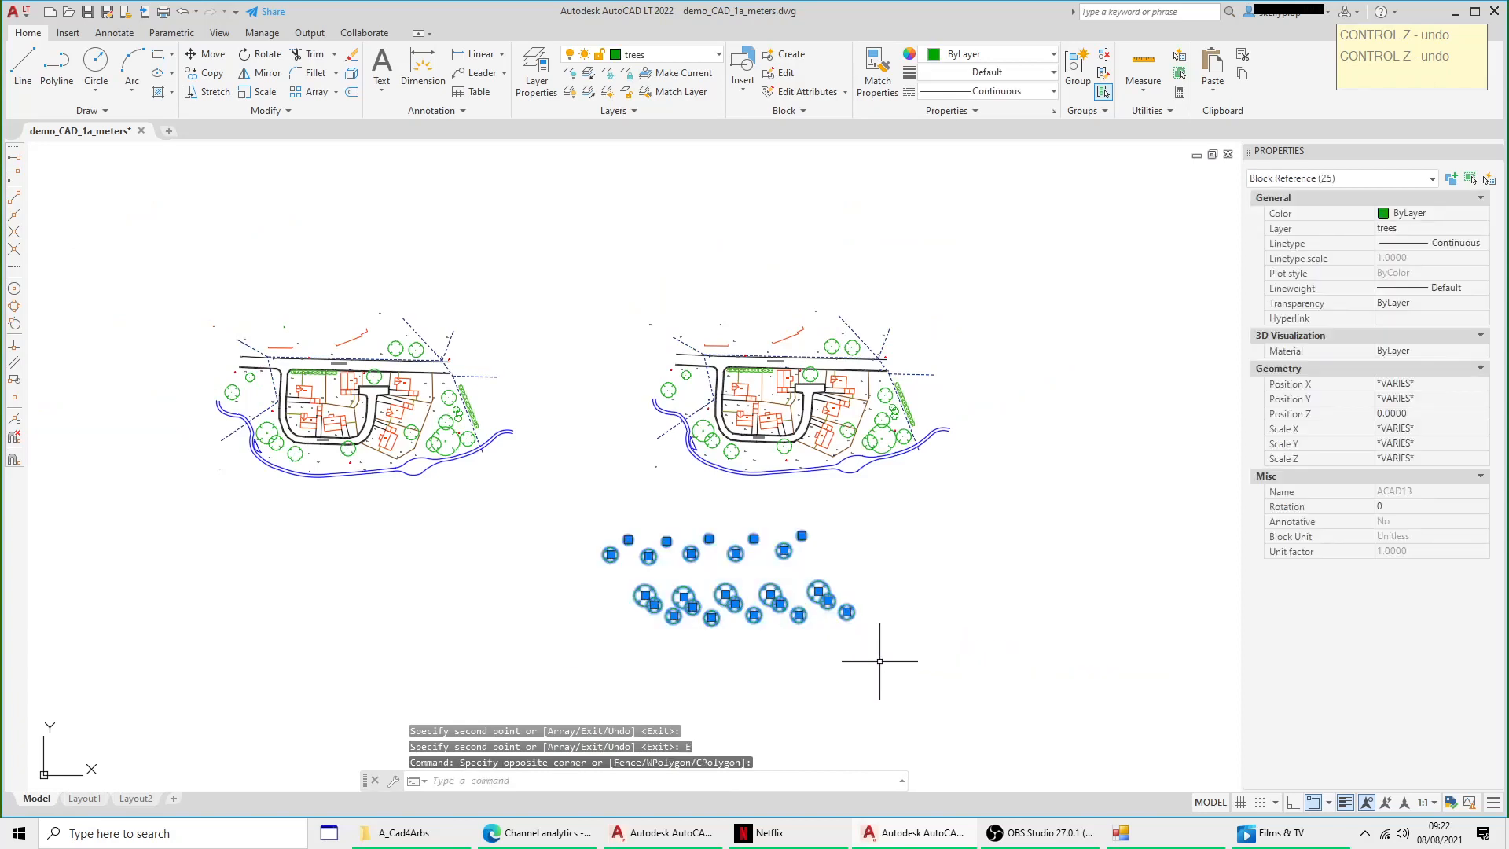
pyautogui.press('Delete')
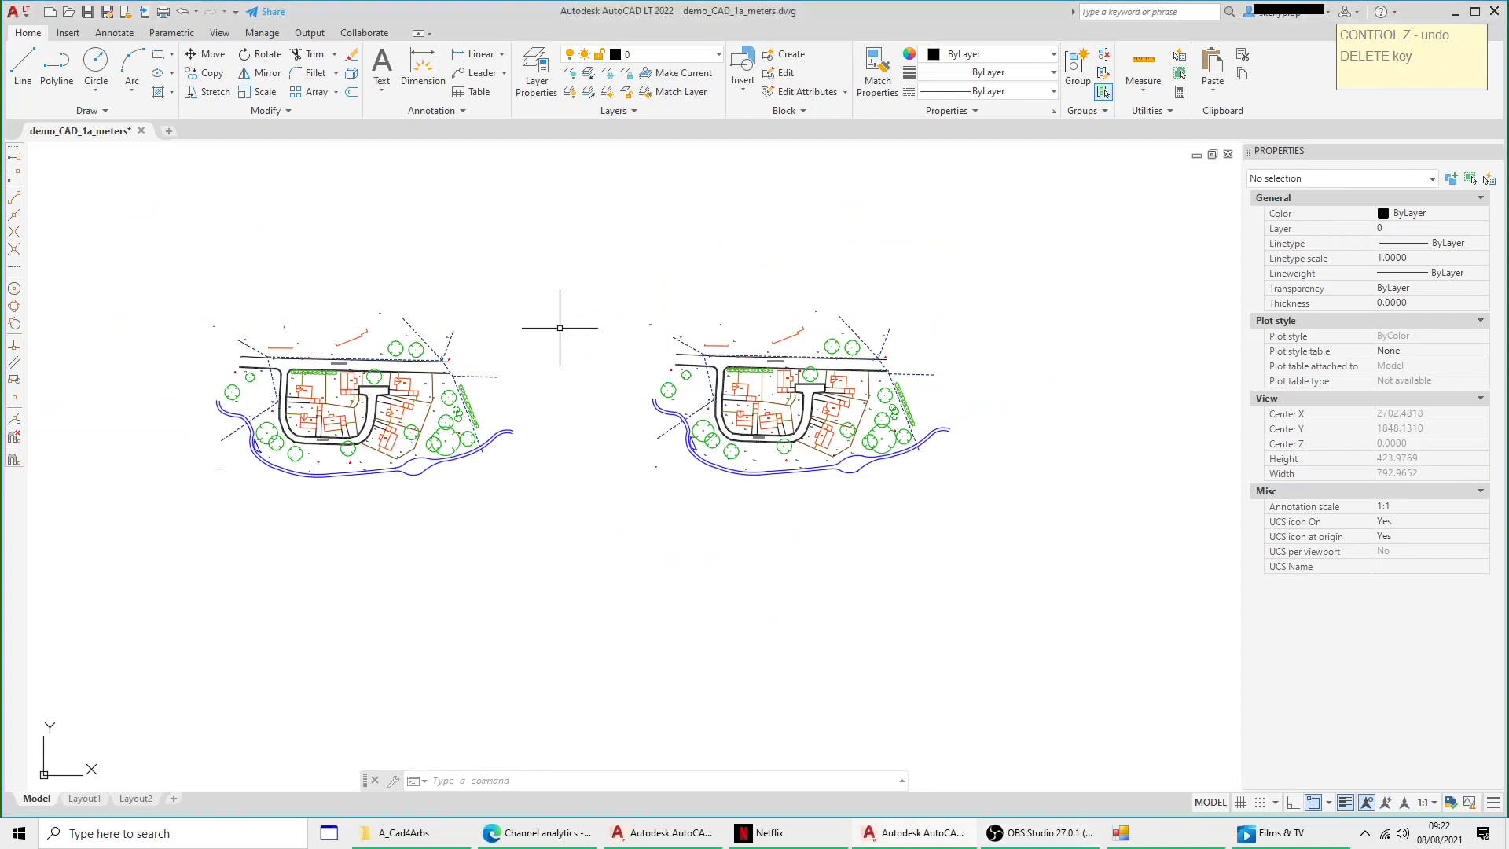
# Step: Move the original plan's eastern tree north of Southgreen Road to just east of the eastern hedge, using a base point in empty space
pyautogui.moveTo(559, 331); pyautogui.dragTo(779, 342, button='middle')
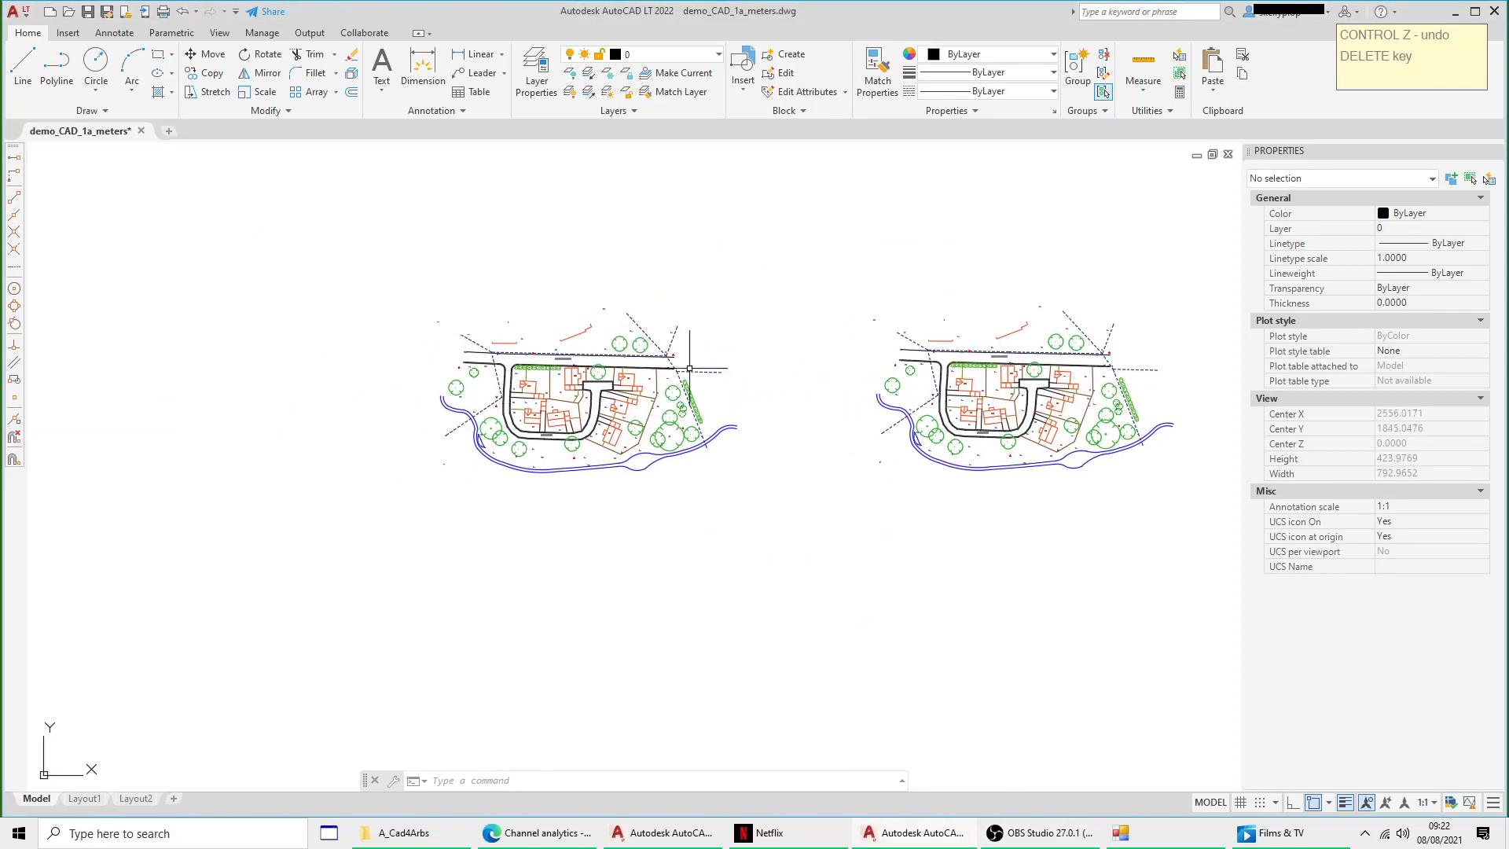
pyautogui.scroll(2, 633, 374)
pyautogui.scroll(4, 660, 338)
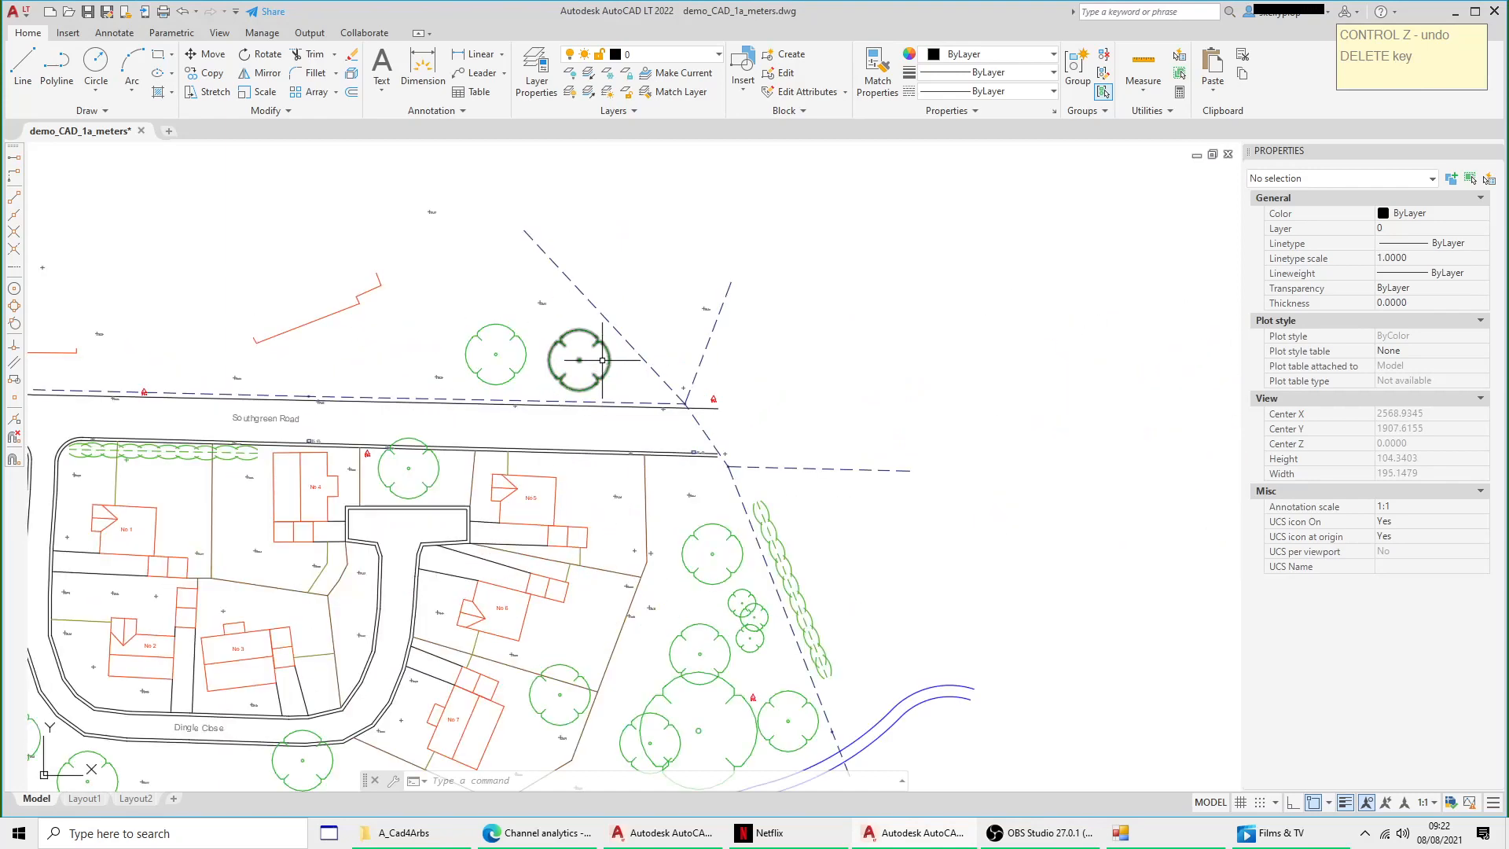
pyautogui.scroll(-4, 580, 330)
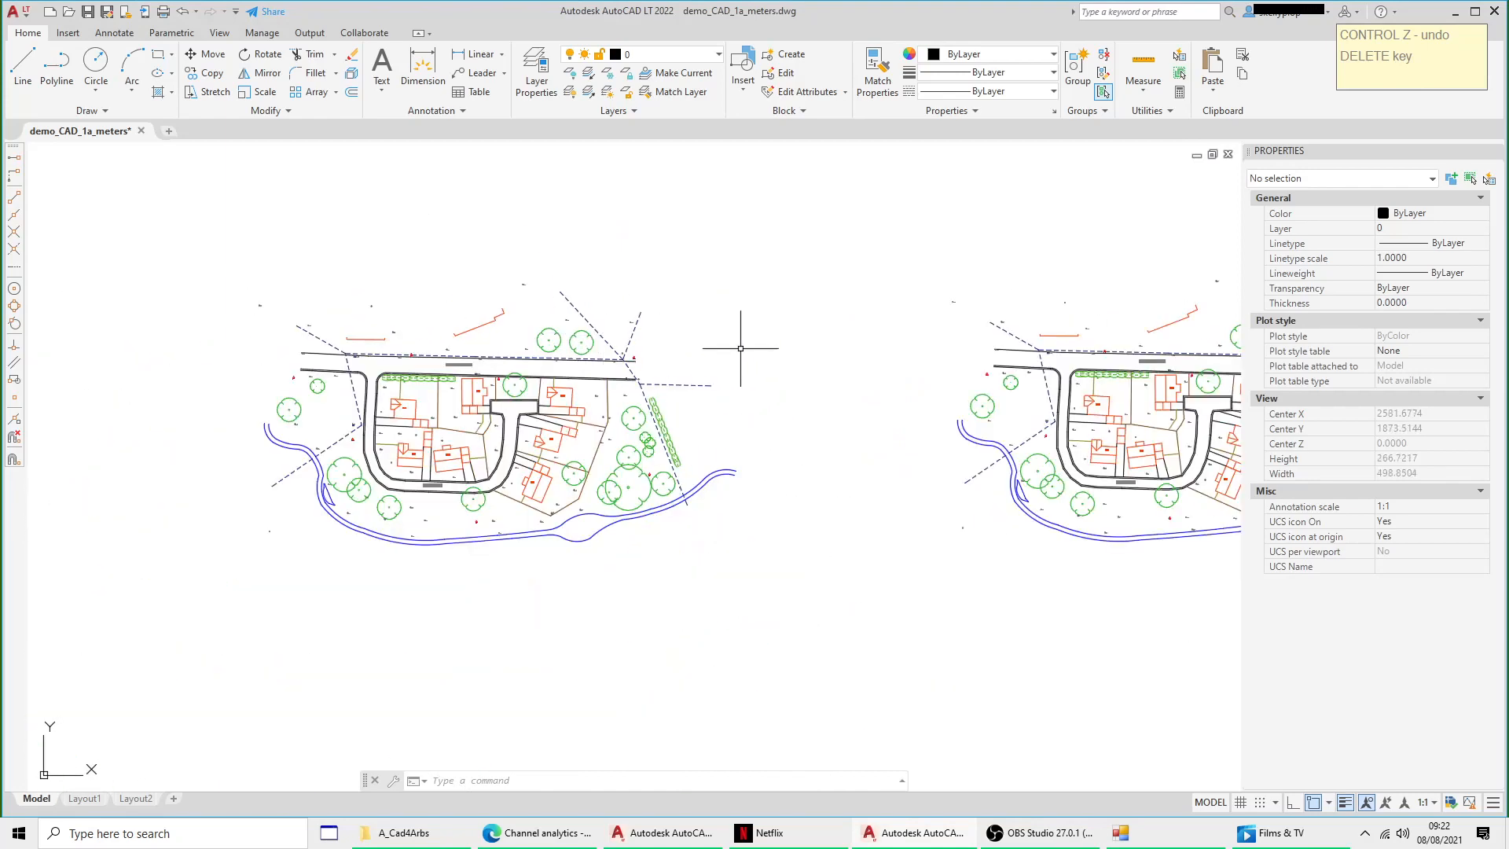
pyautogui.scroll(4, 582, 336)
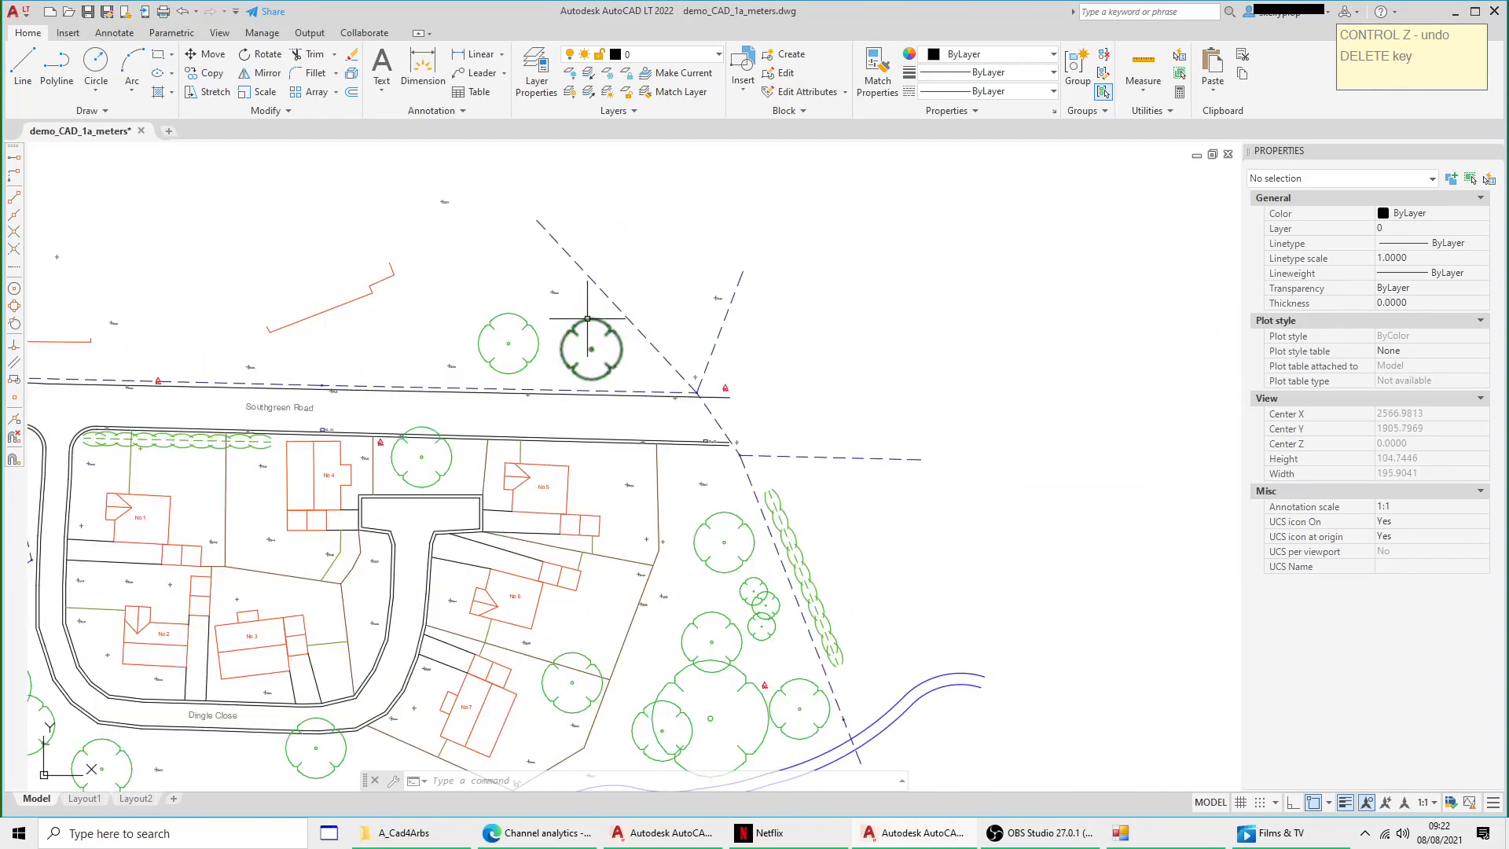
pyautogui.click(587, 319)
pyautogui.rightClick(655, 264)
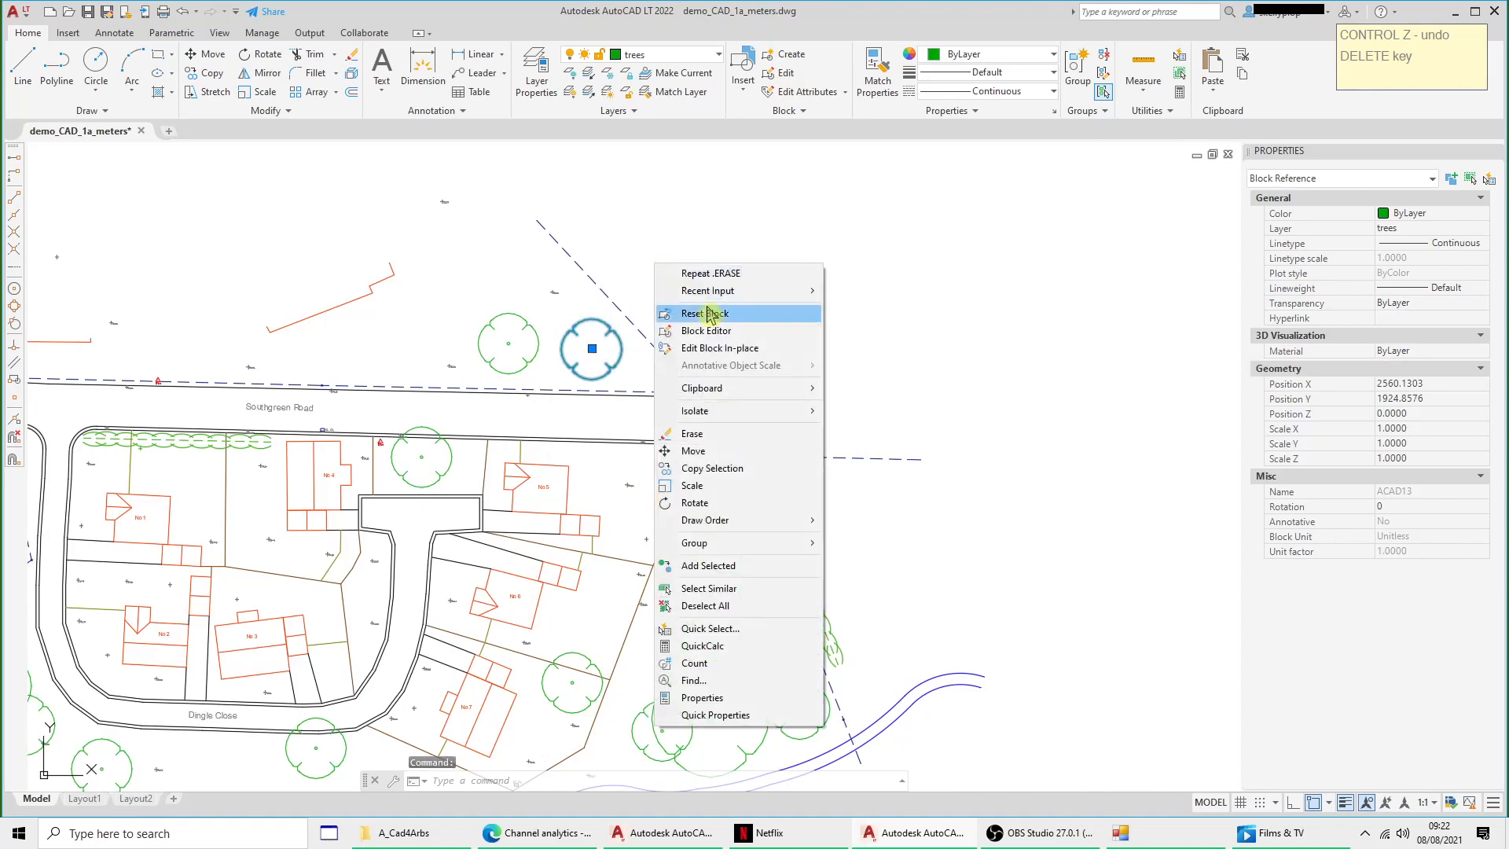
pyautogui.click(705, 450)
pyautogui.scroll(-2, 786, 343)
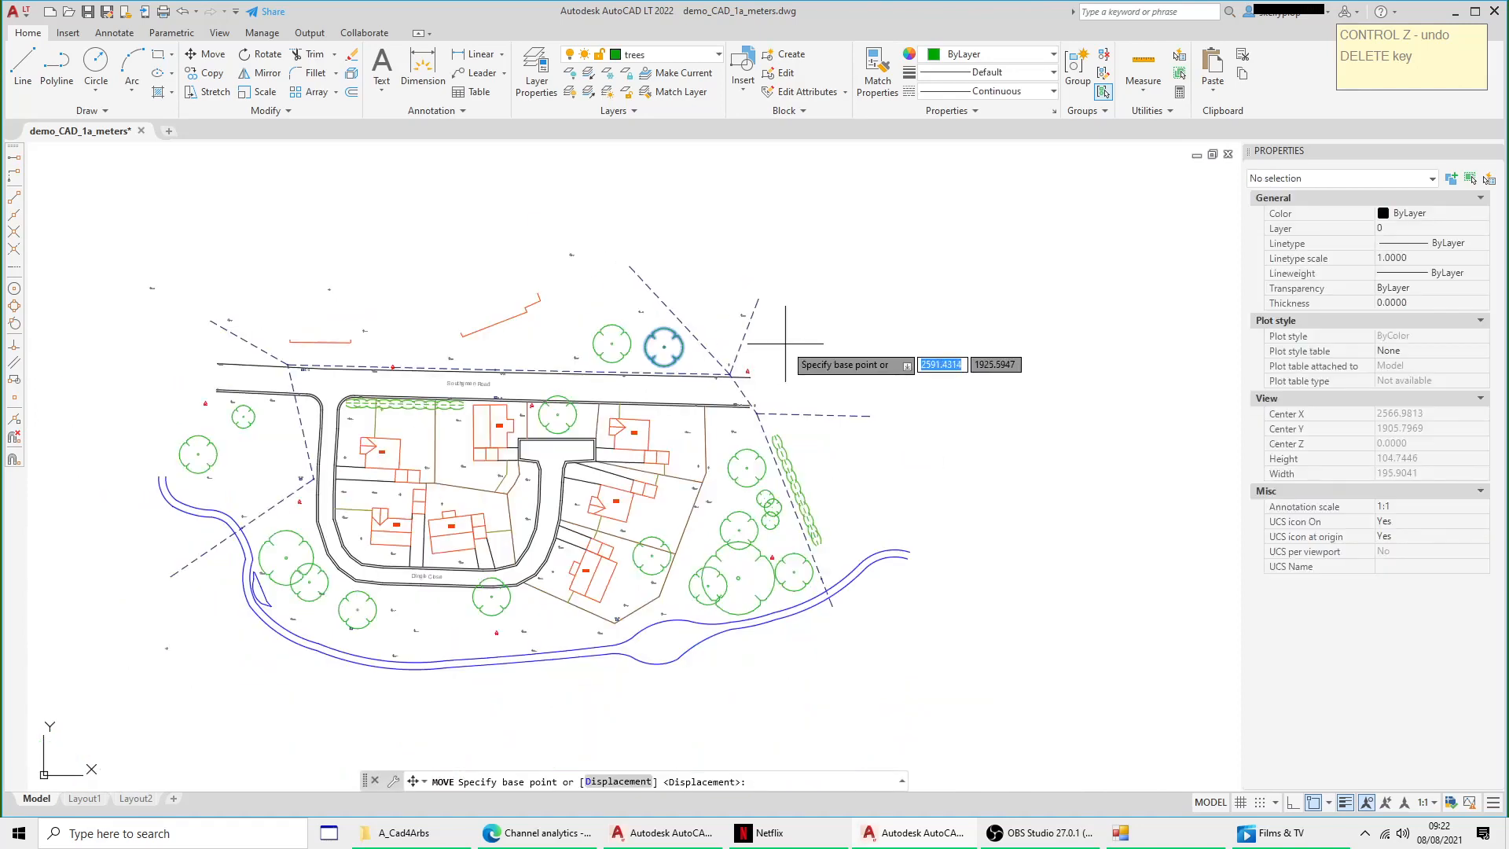
pyautogui.click(458, 193)
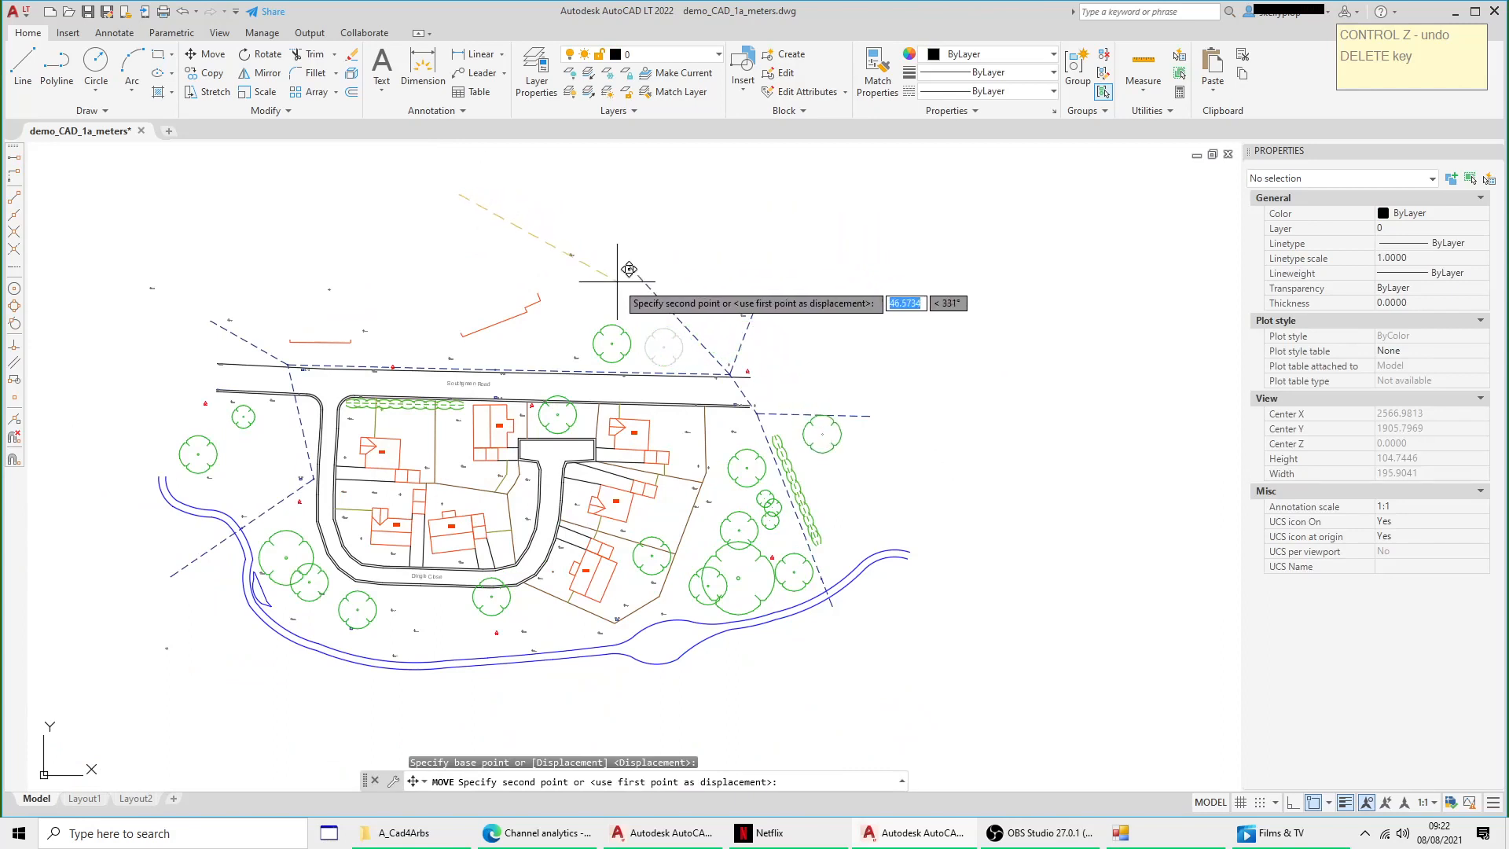
pyautogui.click(610, 288)
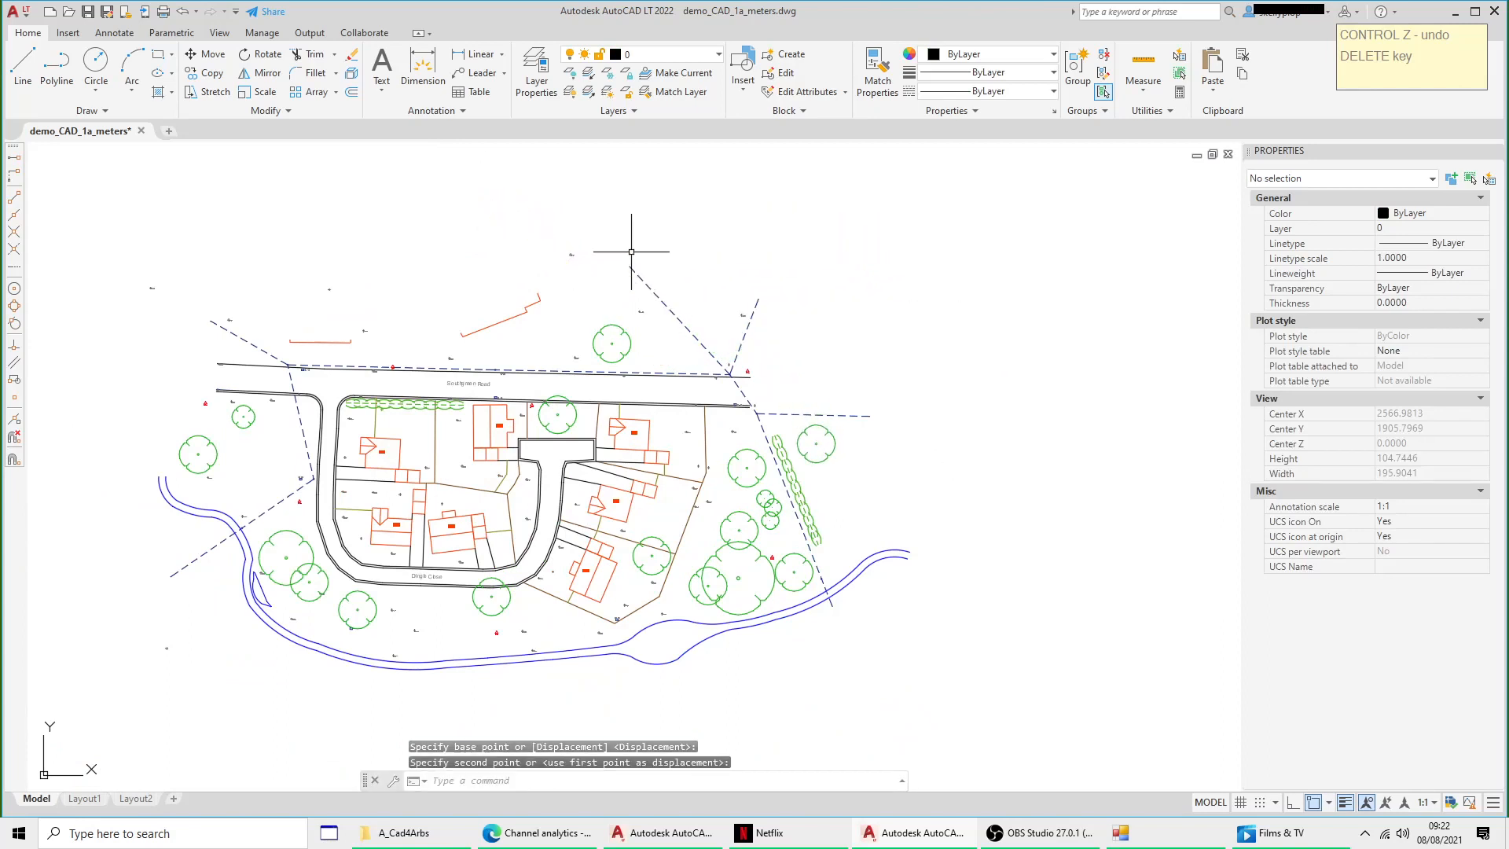
# Step: Move the tree east of the original plan's eastern hedge into the copied plan, picking the matching eastern plot-boundary corner as base and second point
pyautogui.click(830, 434)
pyautogui.rightClick(856, 362)
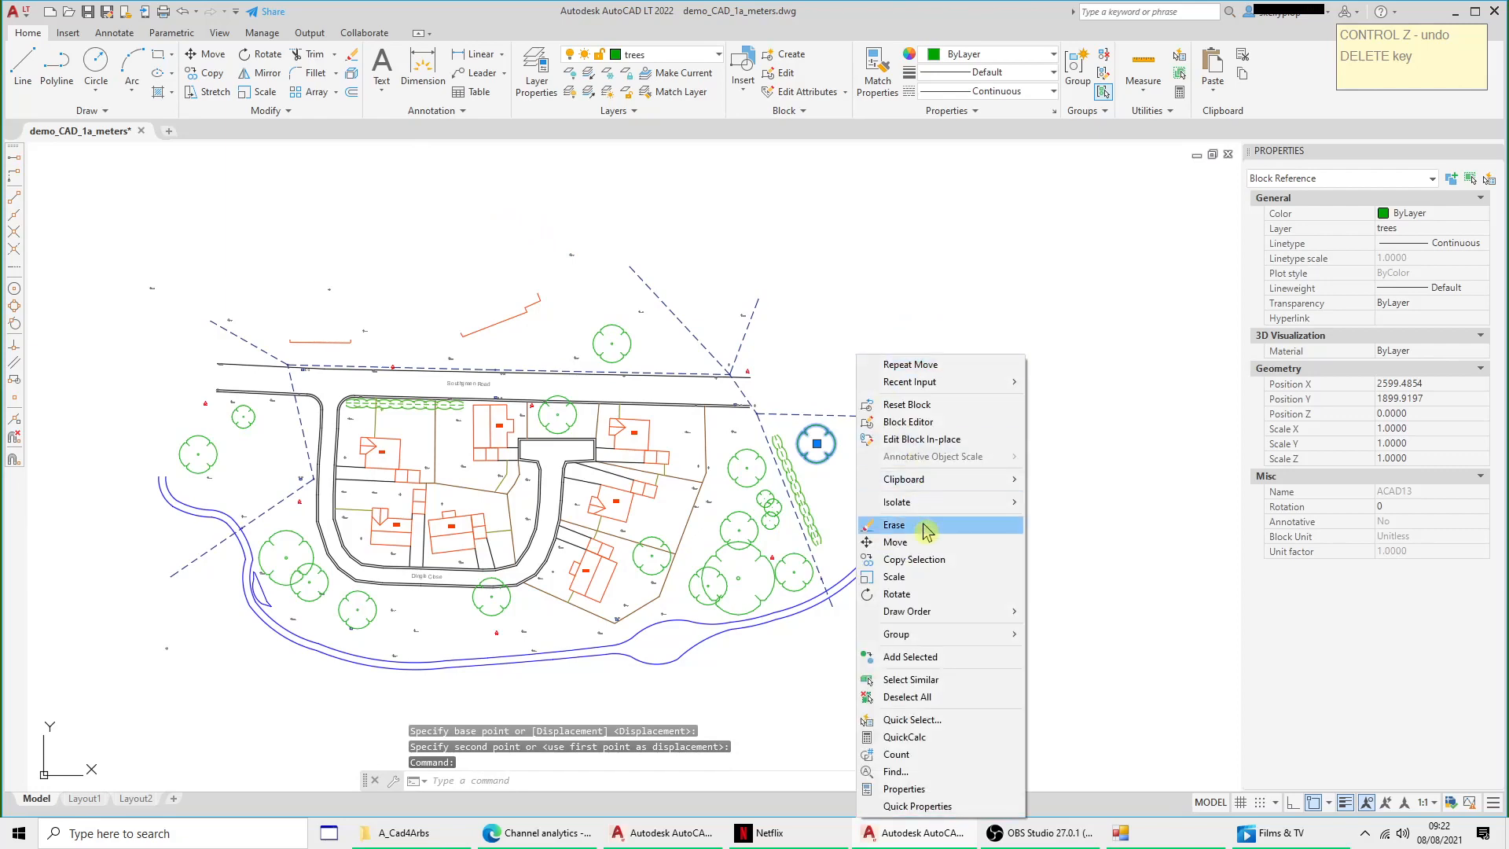
pyautogui.click(896, 529)
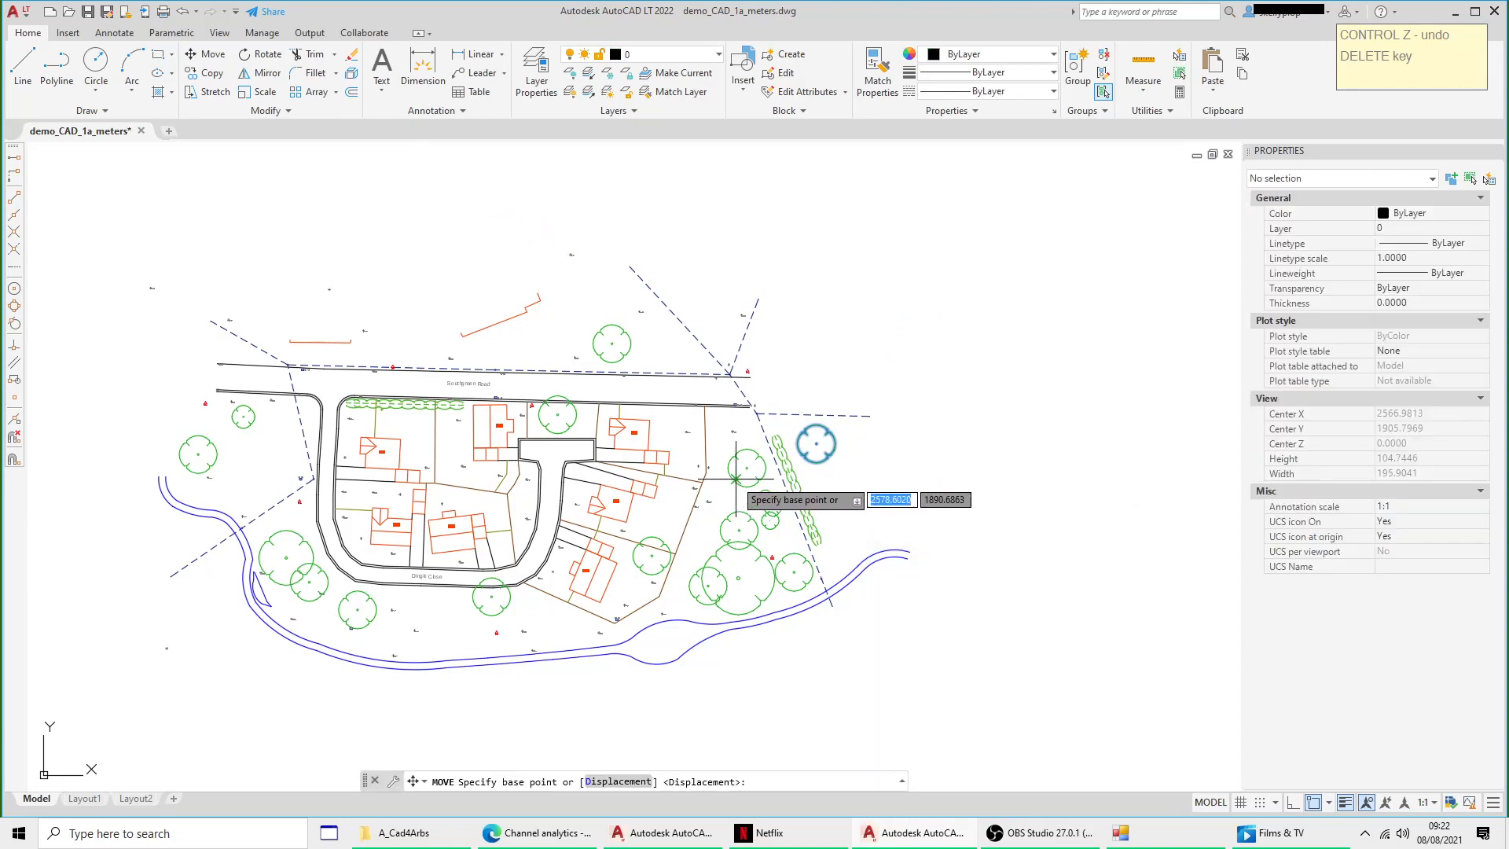
pyautogui.scroll(2, 723, 469)
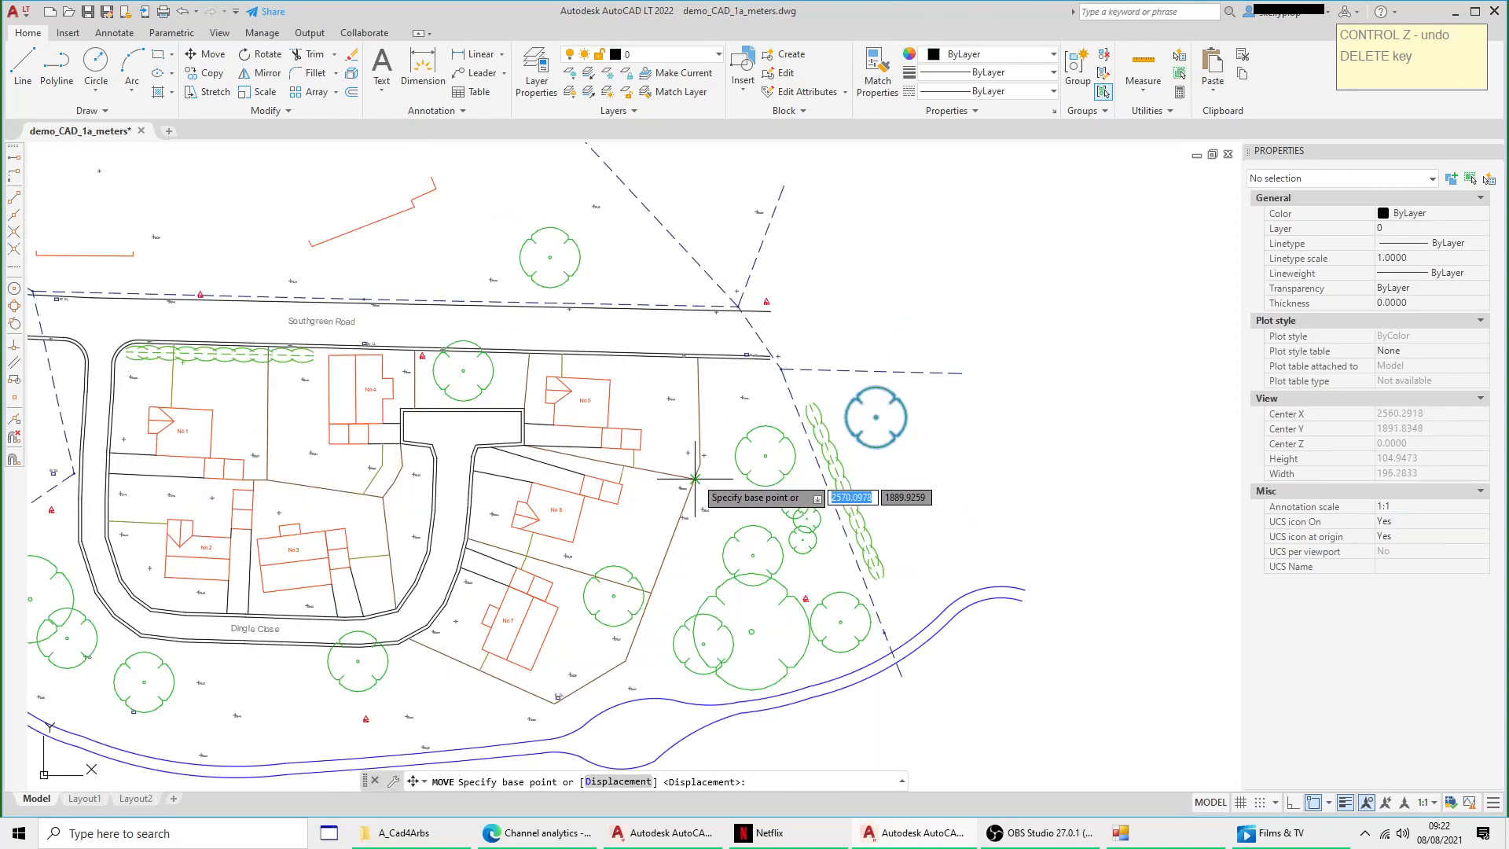
pyautogui.click(695, 479)
pyautogui.scroll(-2, 694, 479)
pyautogui.moveTo(928, 519); pyautogui.dragTo(193, 478, button='middle')
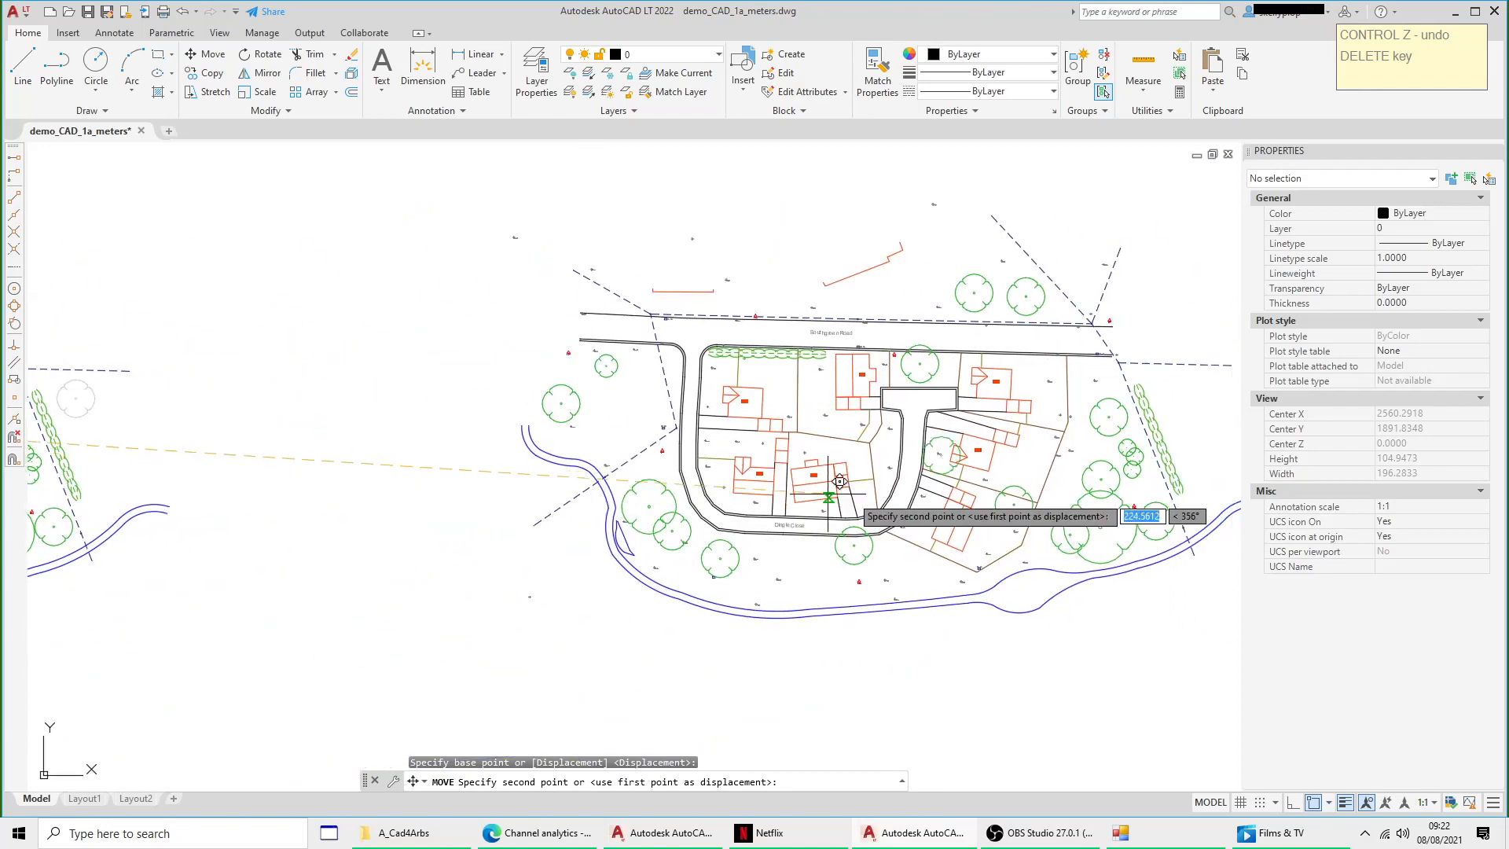
pyautogui.moveTo(1078, 409); pyautogui.dragTo(825, 409, button='middle')
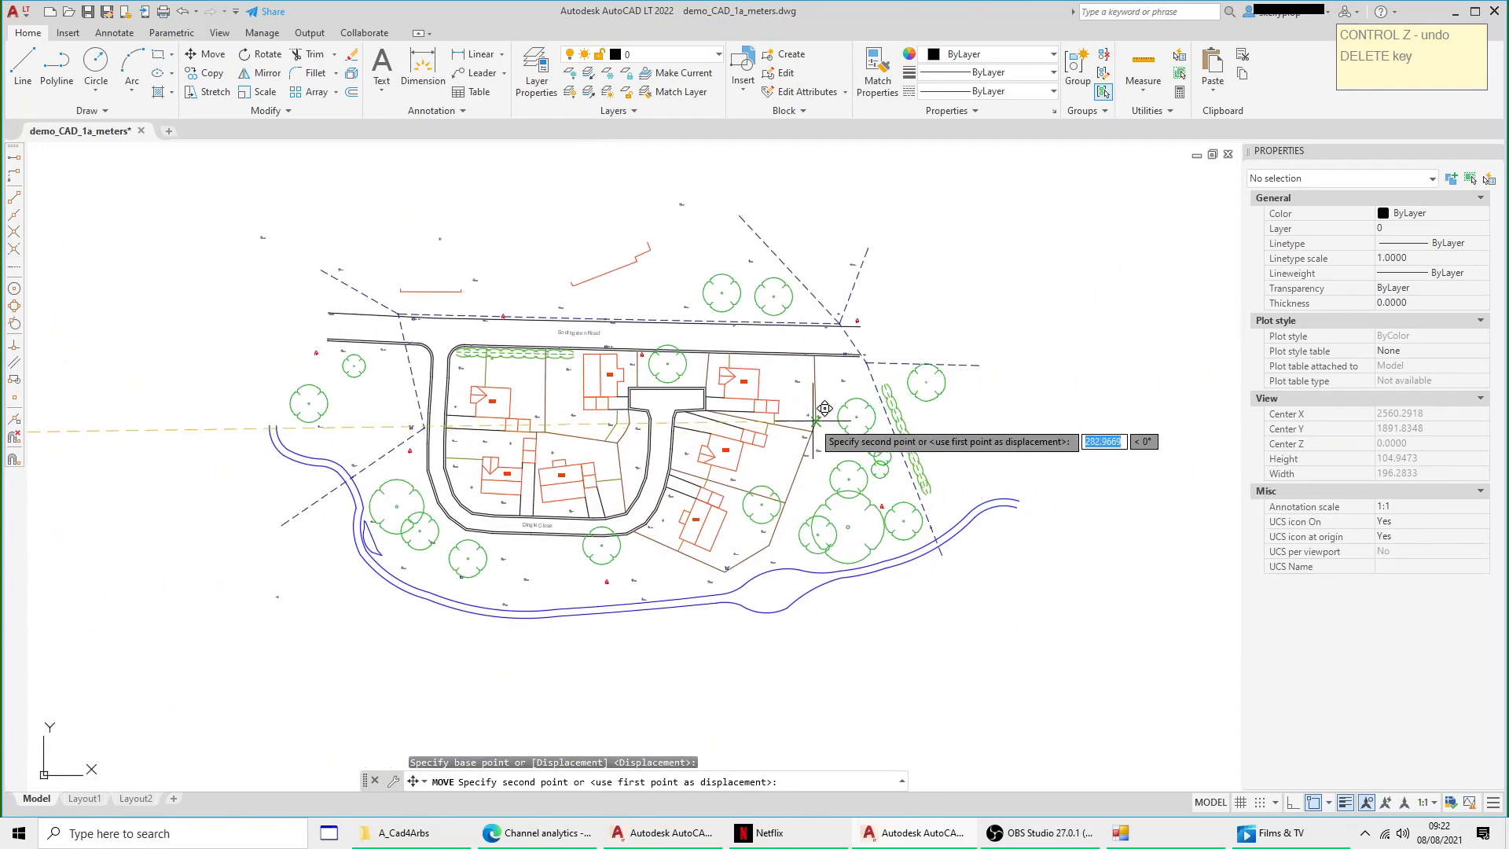
pyautogui.click(812, 432)
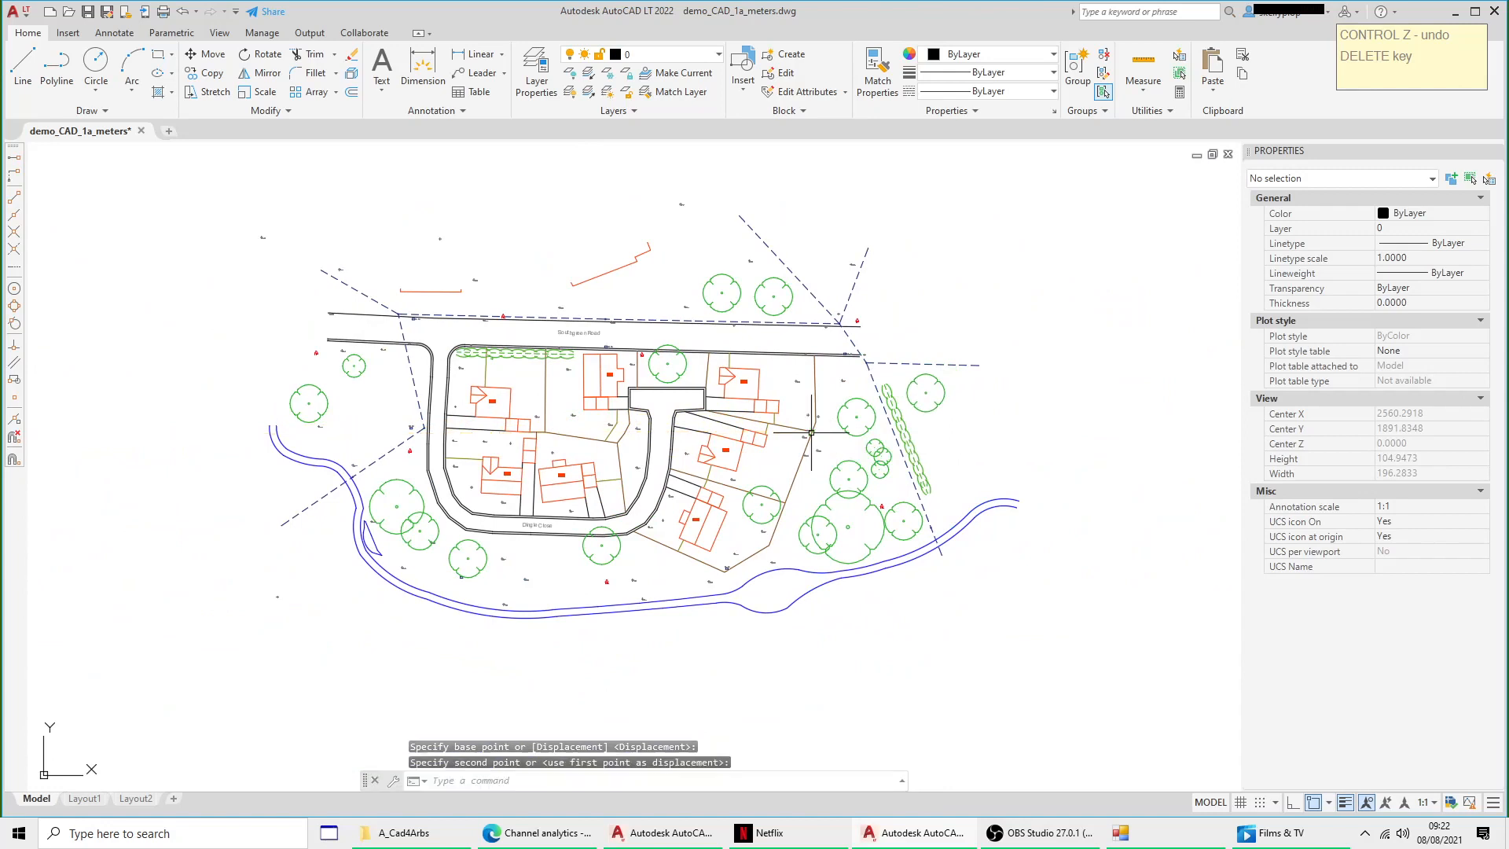
# Step: Copy the tree east of the copied plan's eastern hedge three times to the area north of Southgreen Road, using a base point in empty space
pyautogui.scroll(-2, 867, 407)
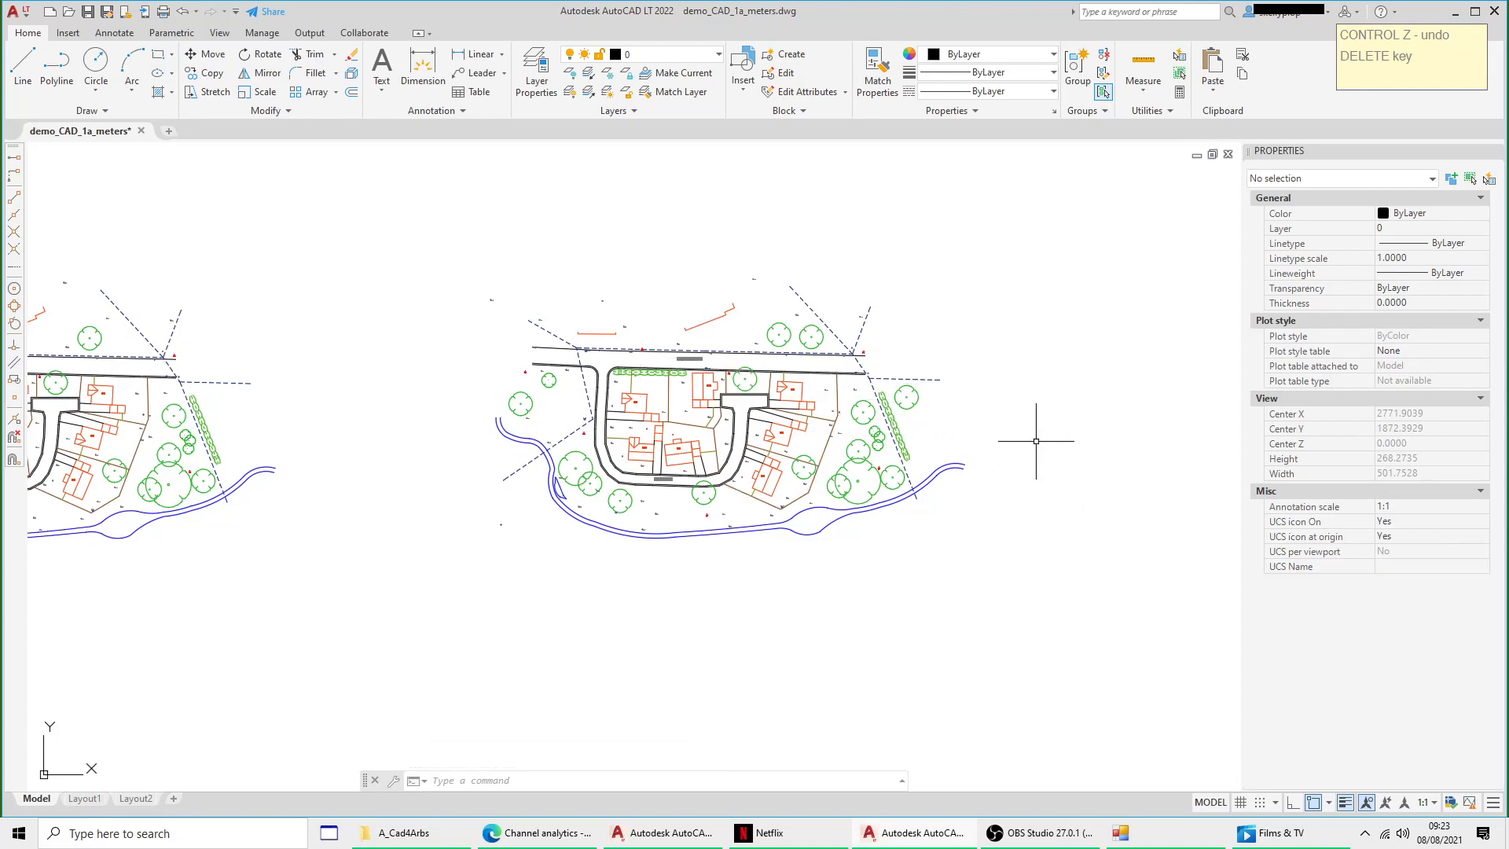
pyautogui.scroll(4, 899, 380)
pyautogui.click(921, 398)
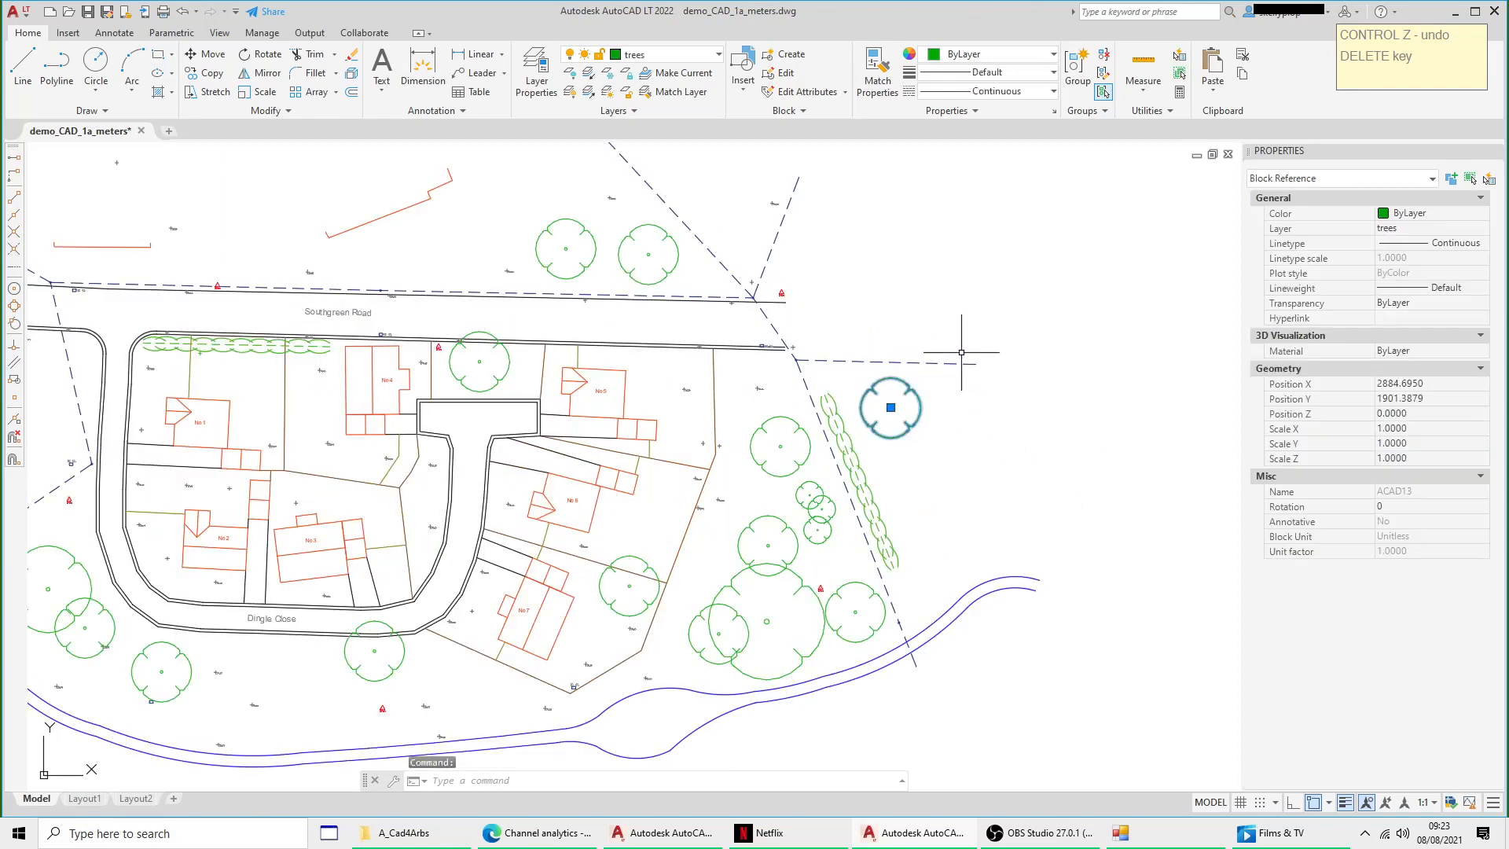
pyautogui.rightClick(965, 352)
pyautogui.click(1022, 555)
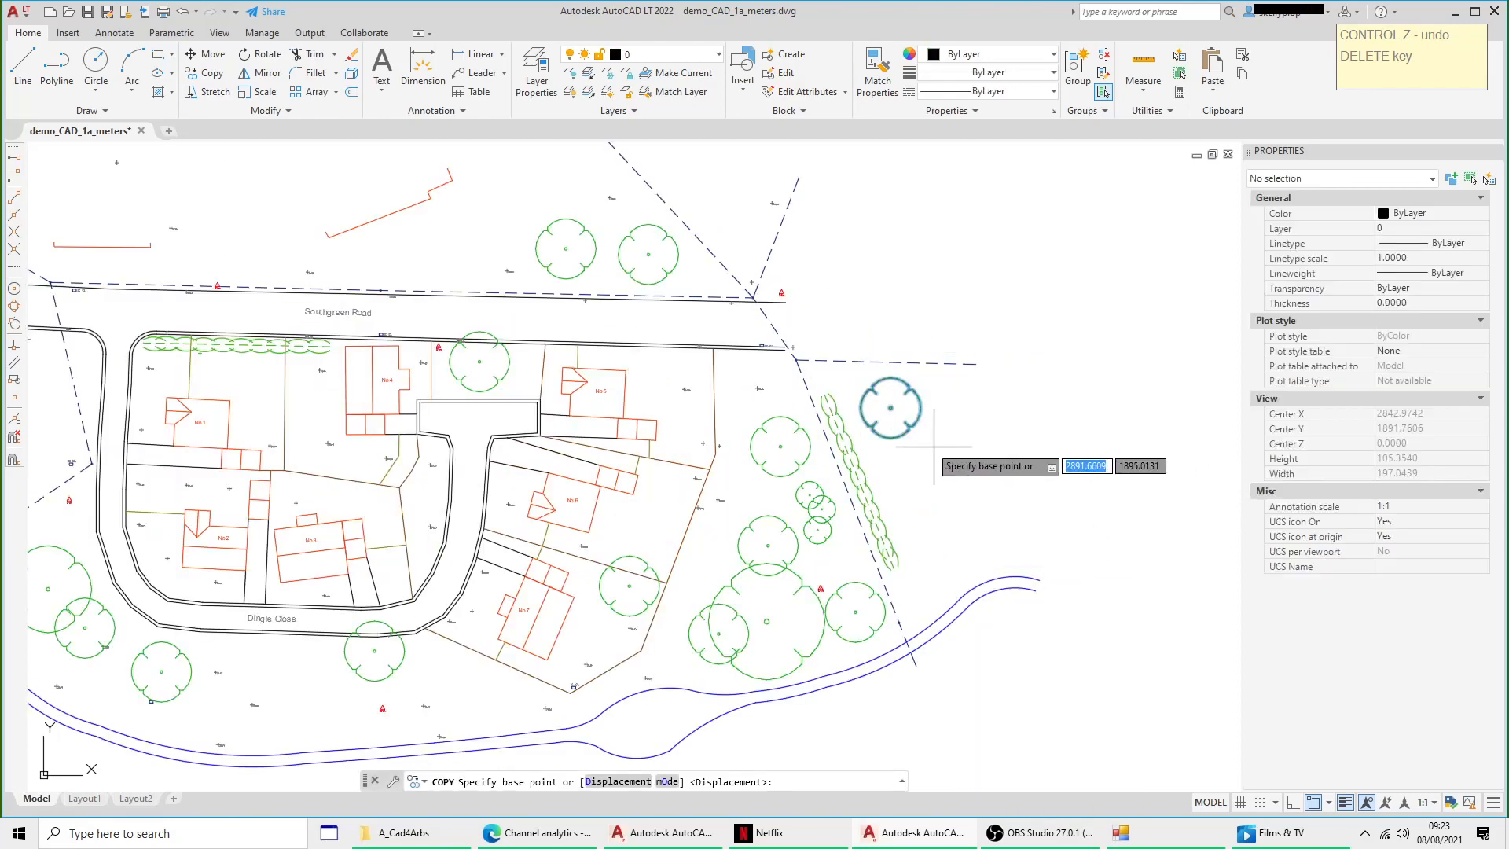
pyautogui.click(895, 311)
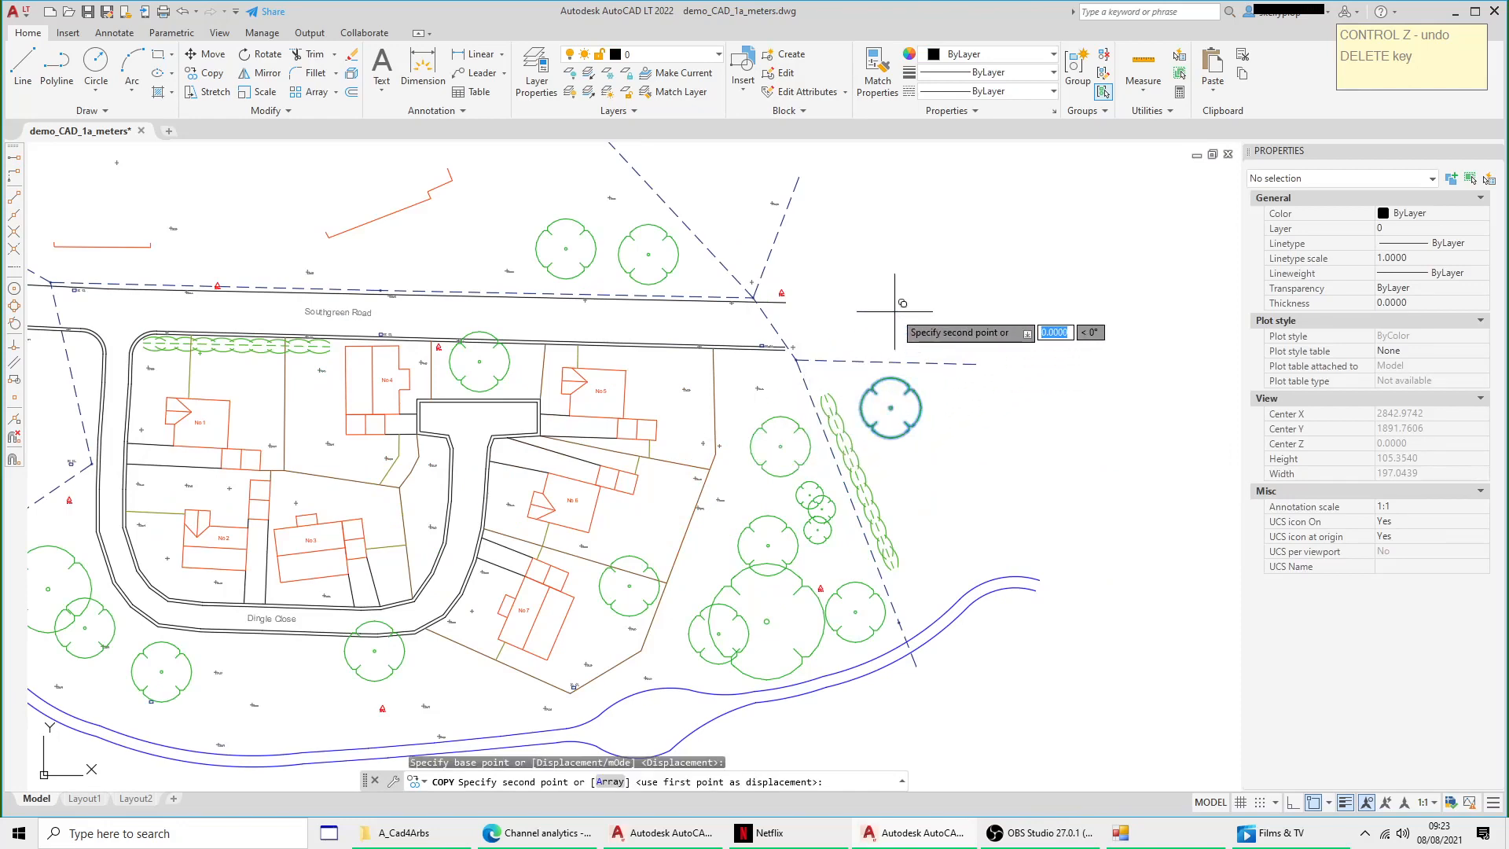
pyautogui.scroll(-4, 903, 319)
pyautogui.moveTo(756, 241); pyautogui.dragTo(849, 336, button='middle')
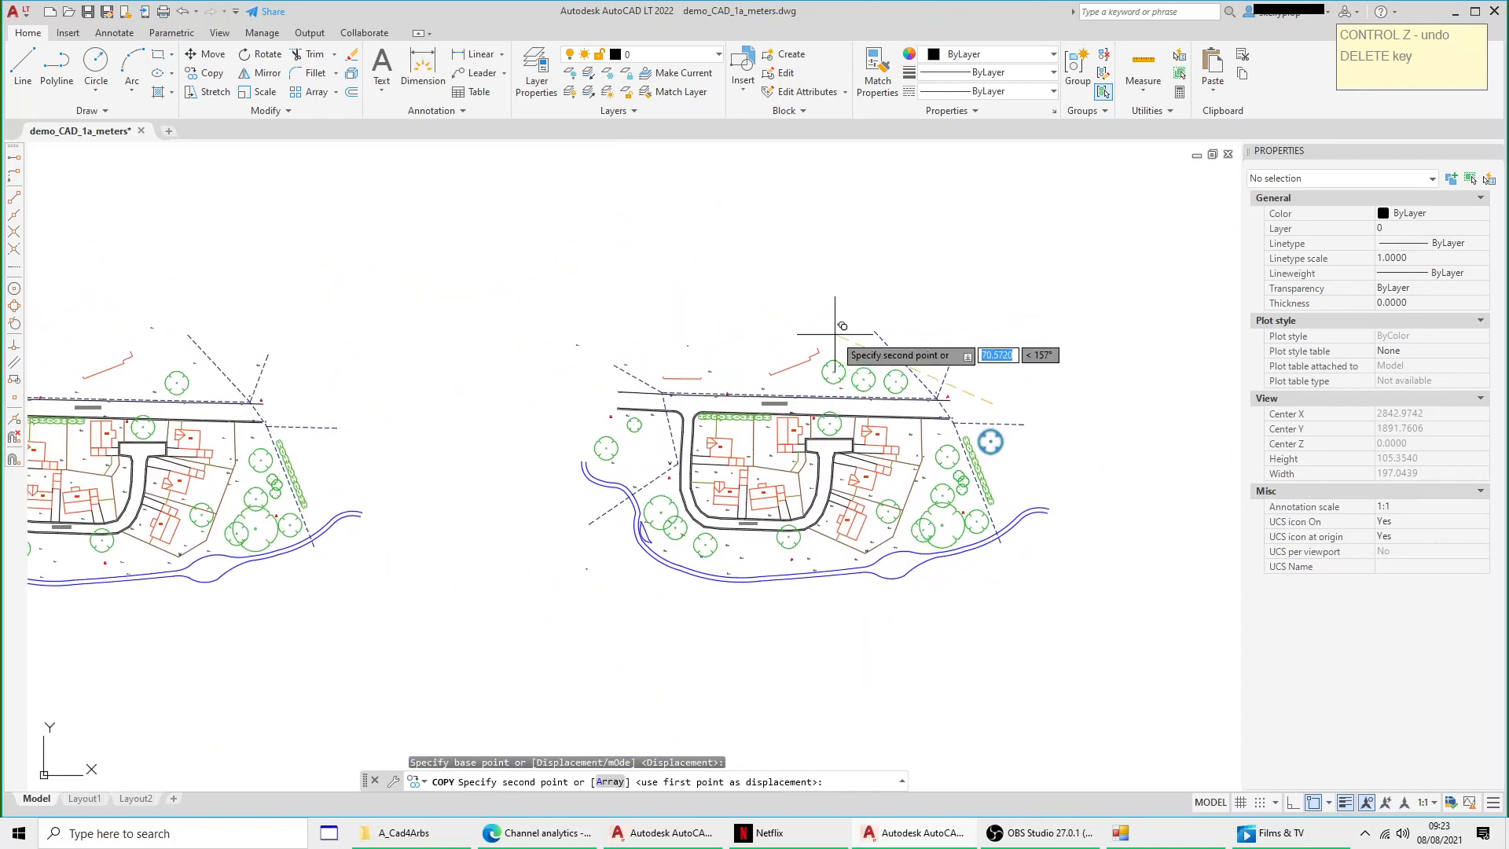
pyautogui.click(776, 286)
pyautogui.click(746, 286)
pyautogui.click(694, 308)
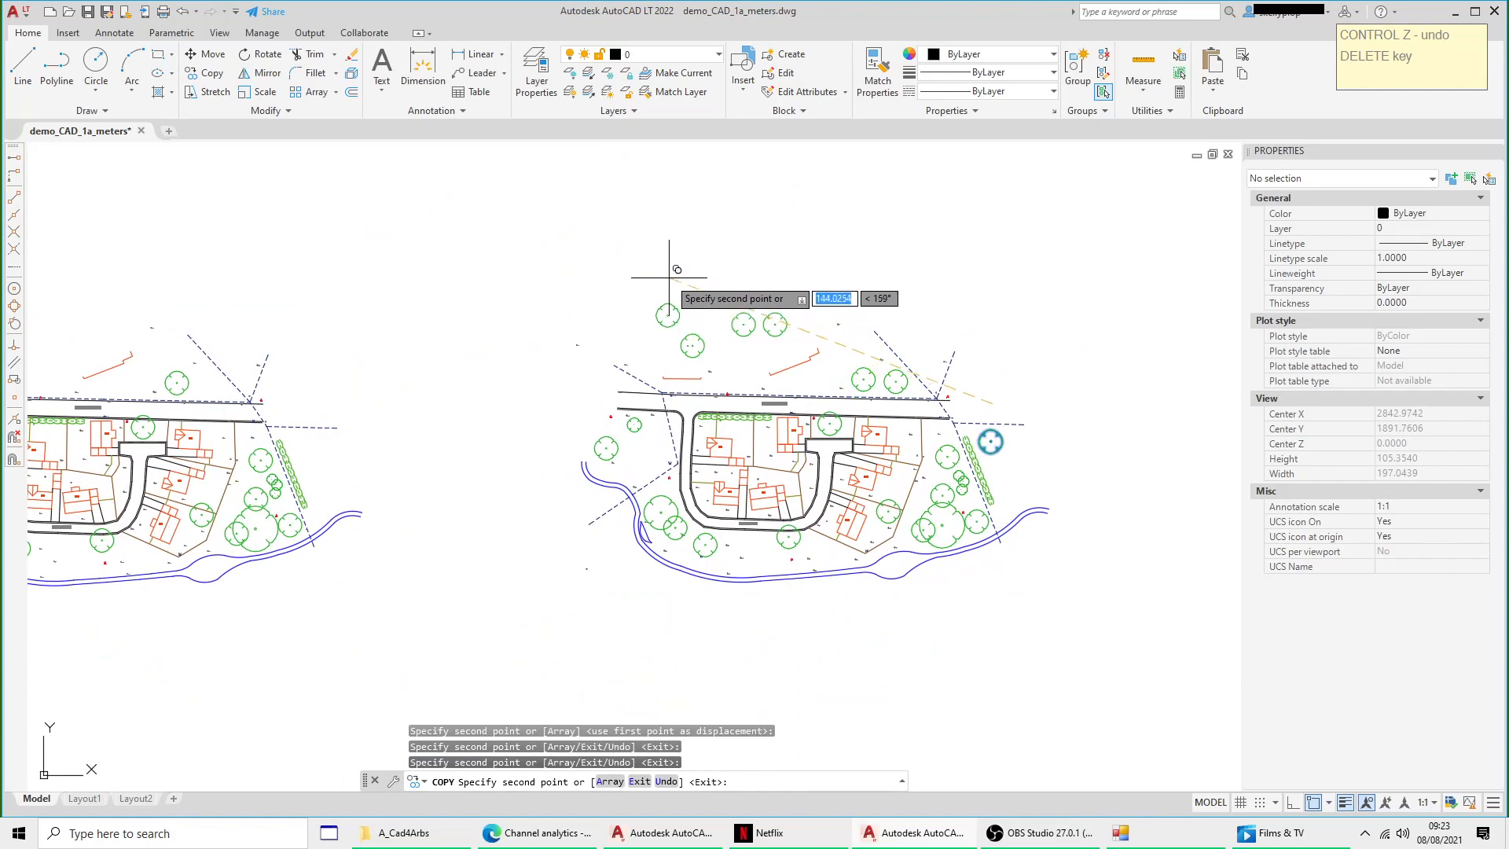
pyautogui.rightClick(694, 279)
pyautogui.click(715, 286)
pyautogui.moveTo(1049, 522); pyautogui.dragTo(957, 512, button='middle')
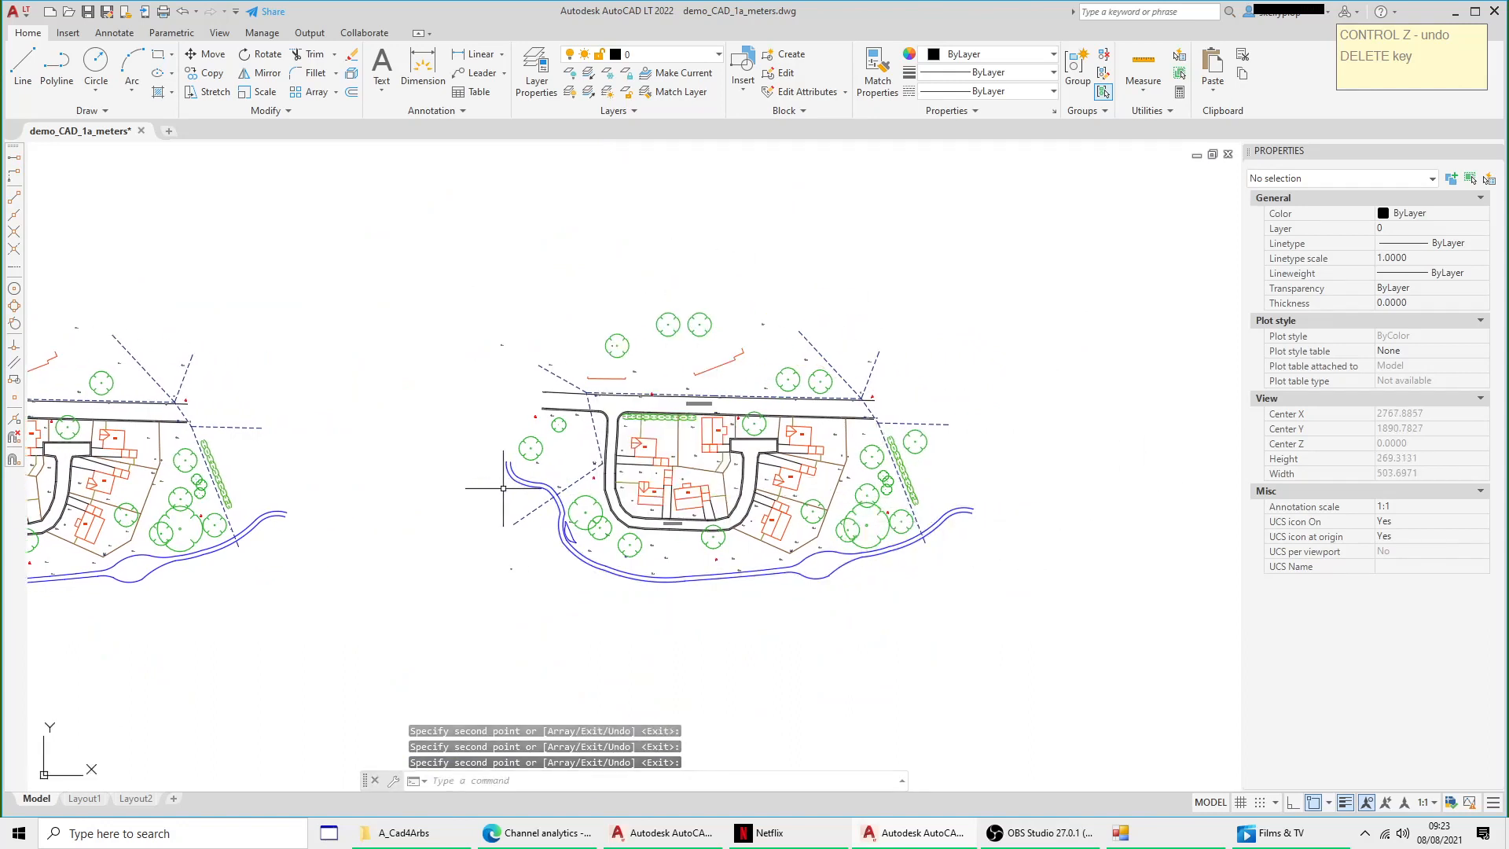
pyautogui.moveTo(492, 491); pyautogui.dragTo(681, 489, button='middle')
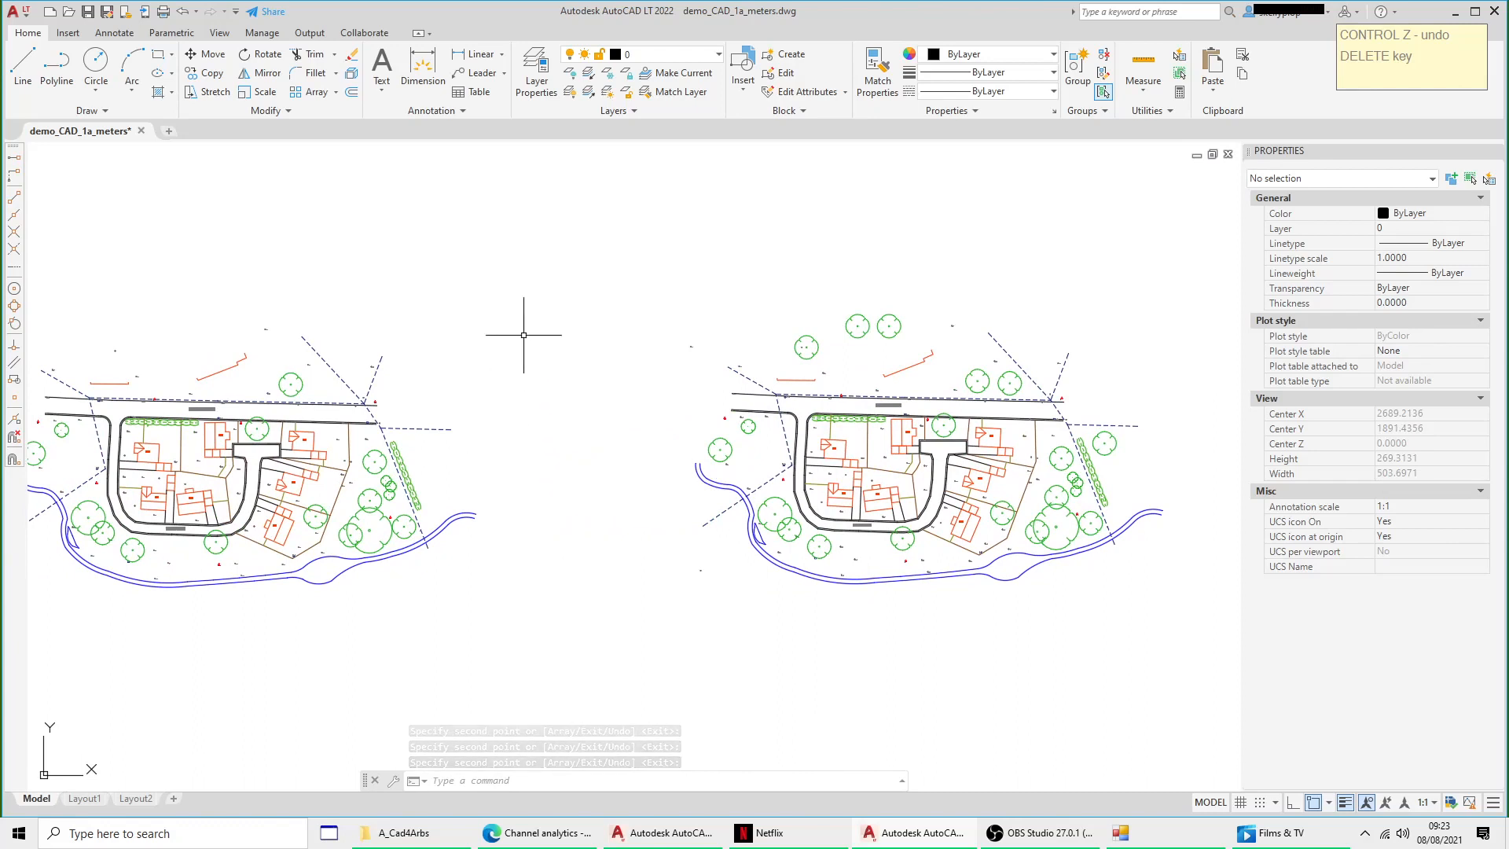
pyautogui.click(290, 385)
pyautogui.rightClick(376, 323)
pyautogui.moveTo(469, 458)
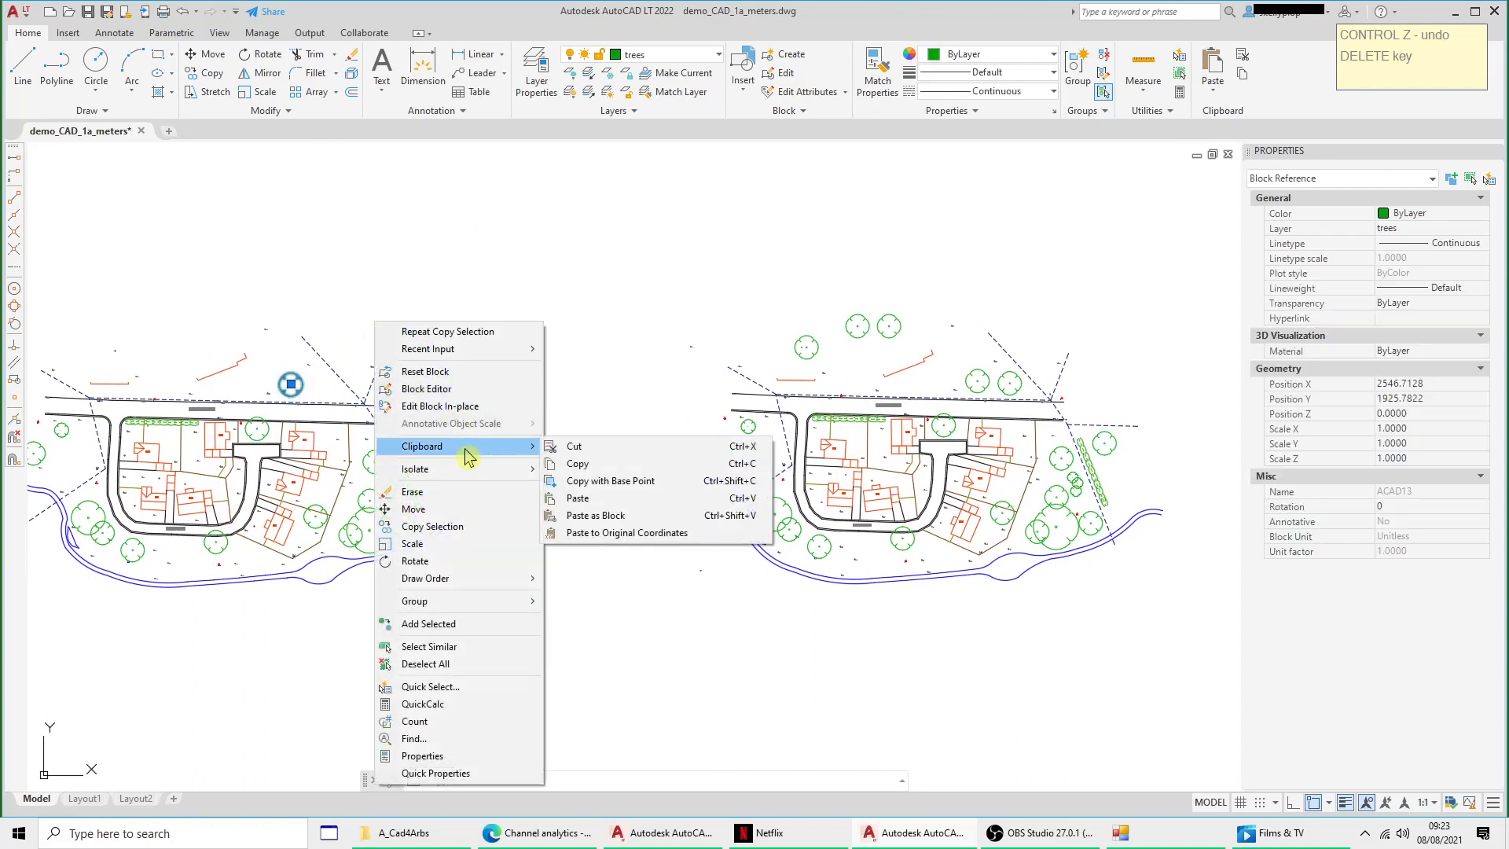
pyautogui.click(607, 481)
pyautogui.click(600, 337)
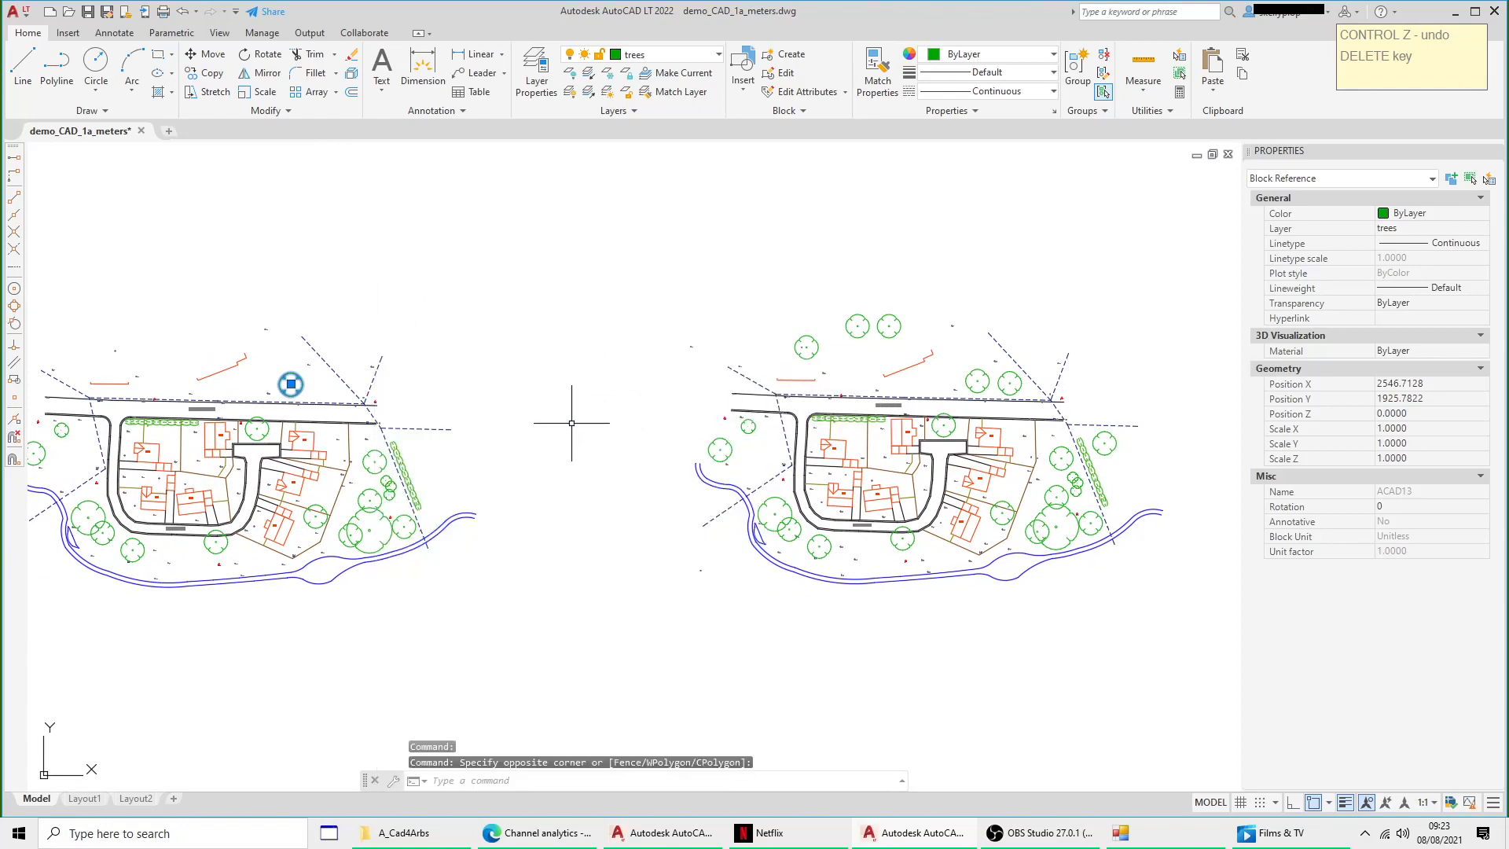
pyautogui.scroll(-3, 582, 432)
pyautogui.press('Escape')
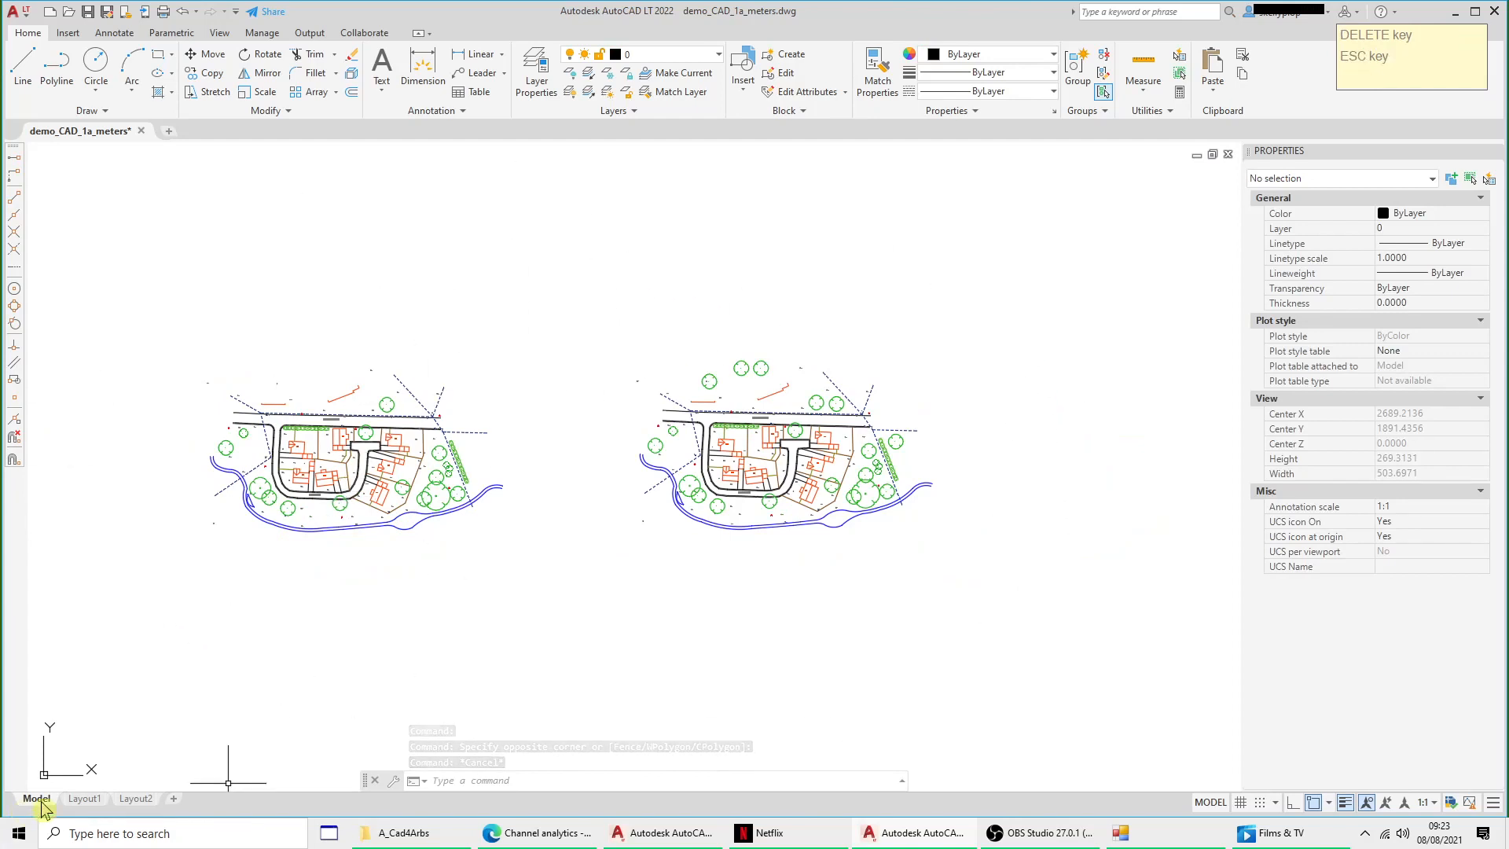
# Step: View the Layout1 sheet and return to model space
pyautogui.click(85, 799)
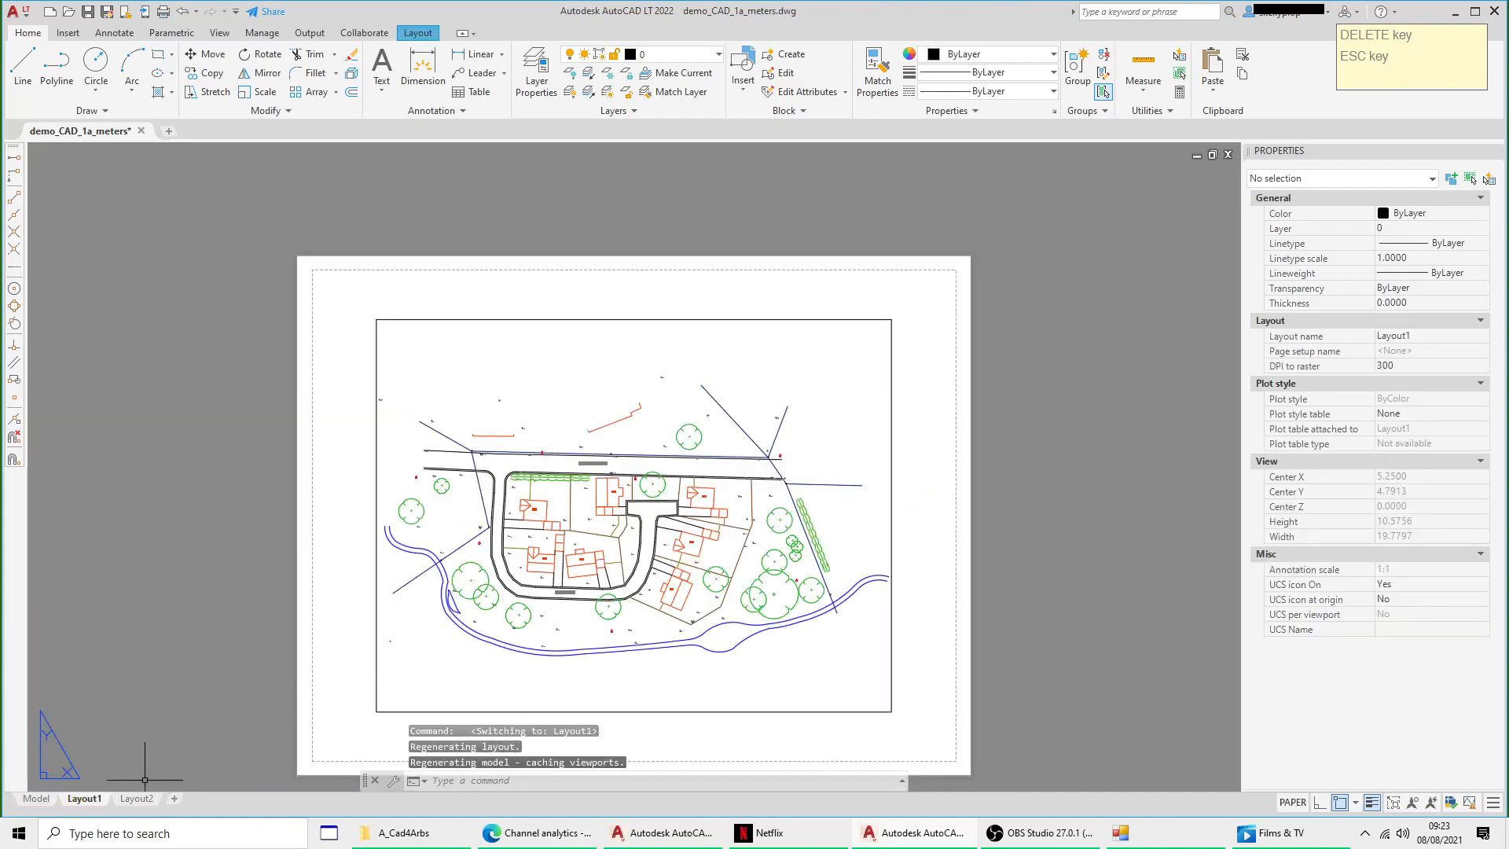
pyautogui.click(35, 799)
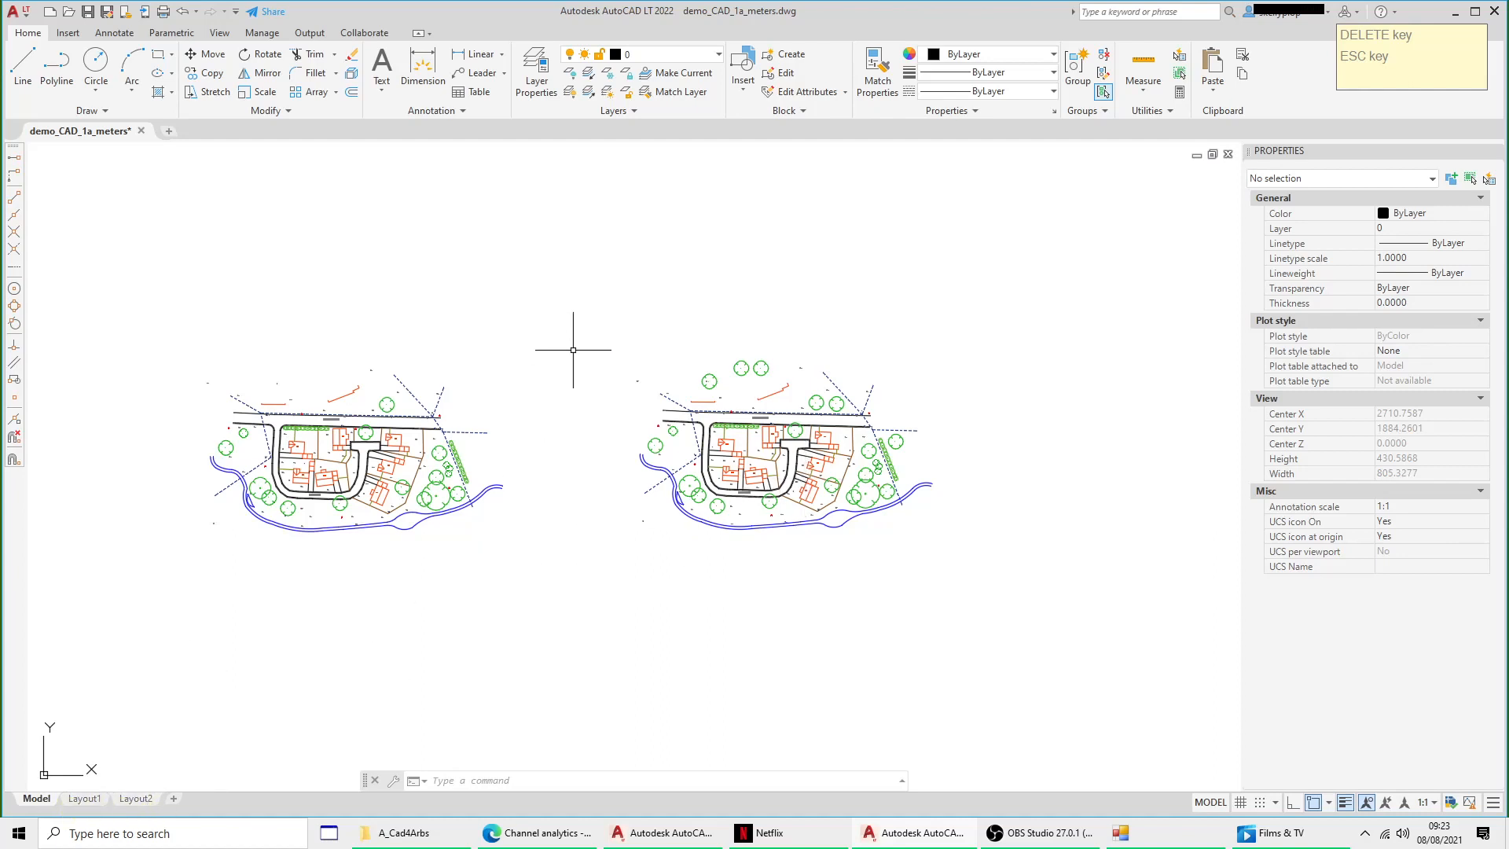
# Step: Copy the original plan's tree north of Southgreen Road to the clipboard without a base point, and clear the selection
pyautogui.scroll(3, 440, 385)
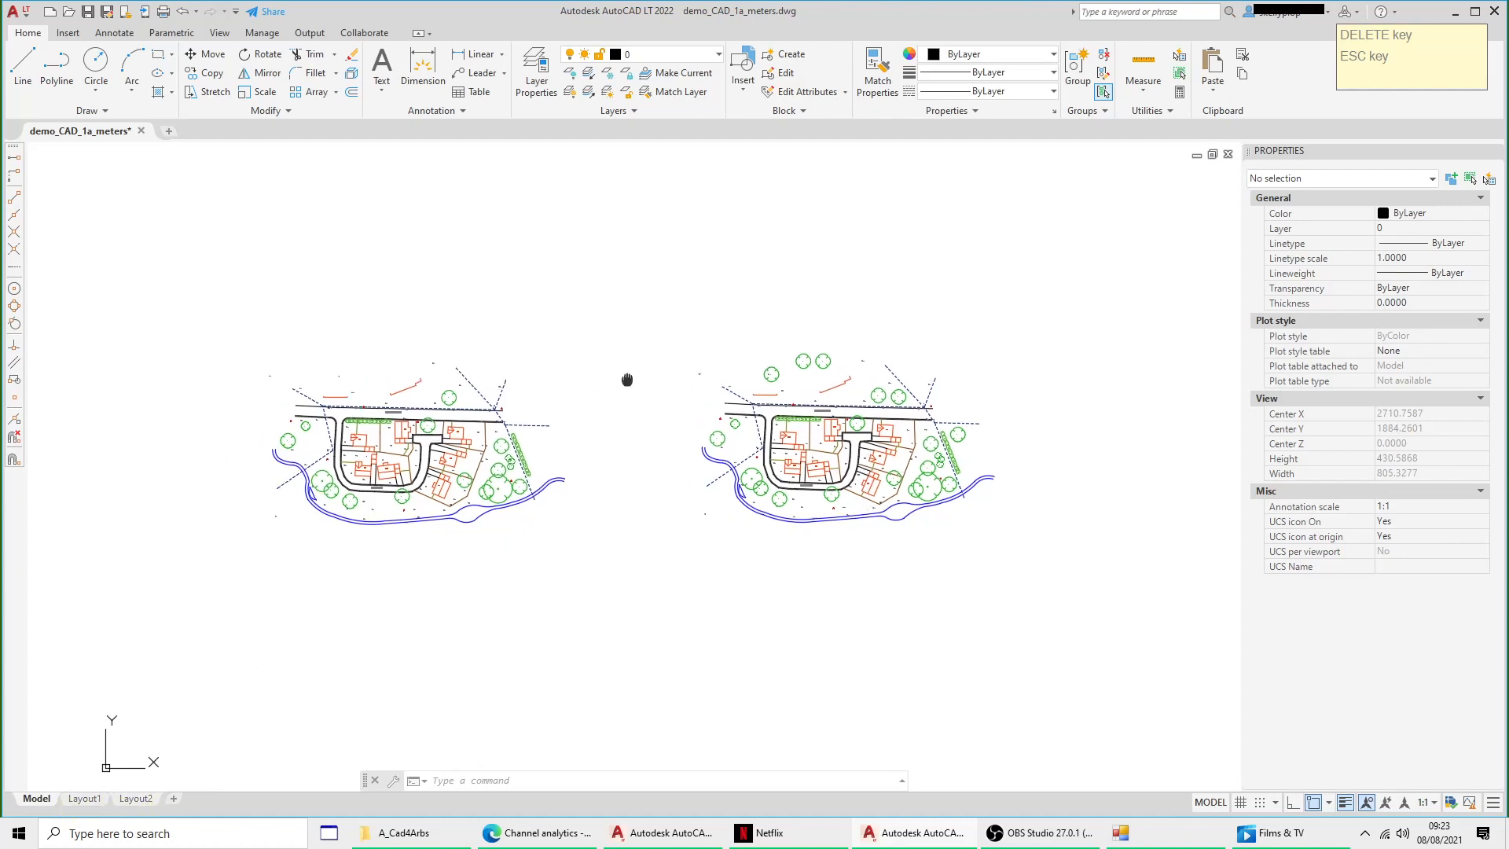
pyautogui.click(447, 386)
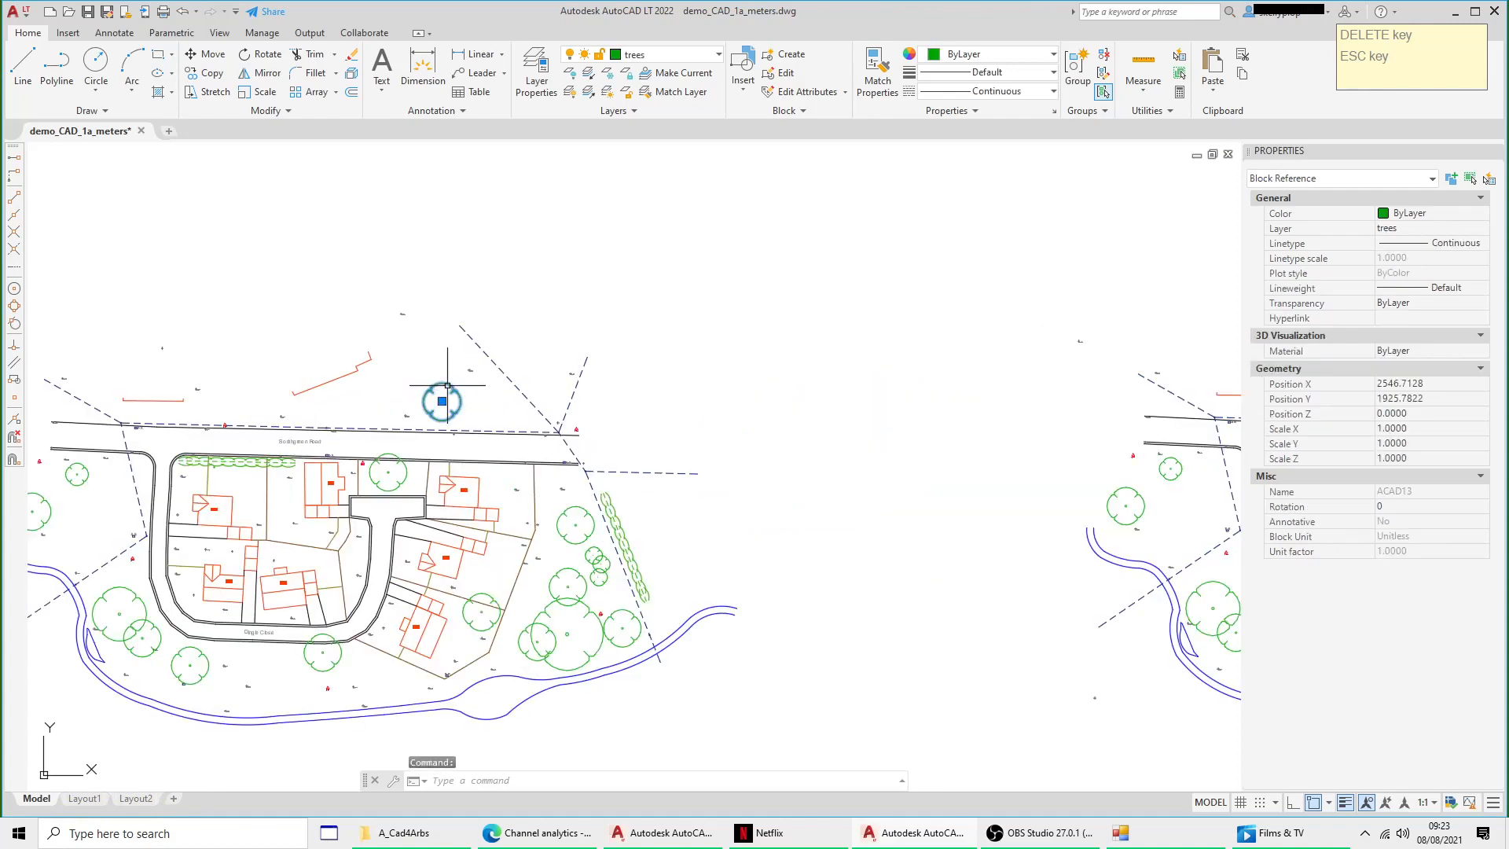
pyautogui.rightClick(447, 386)
pyautogui.moveTo(525, 489)
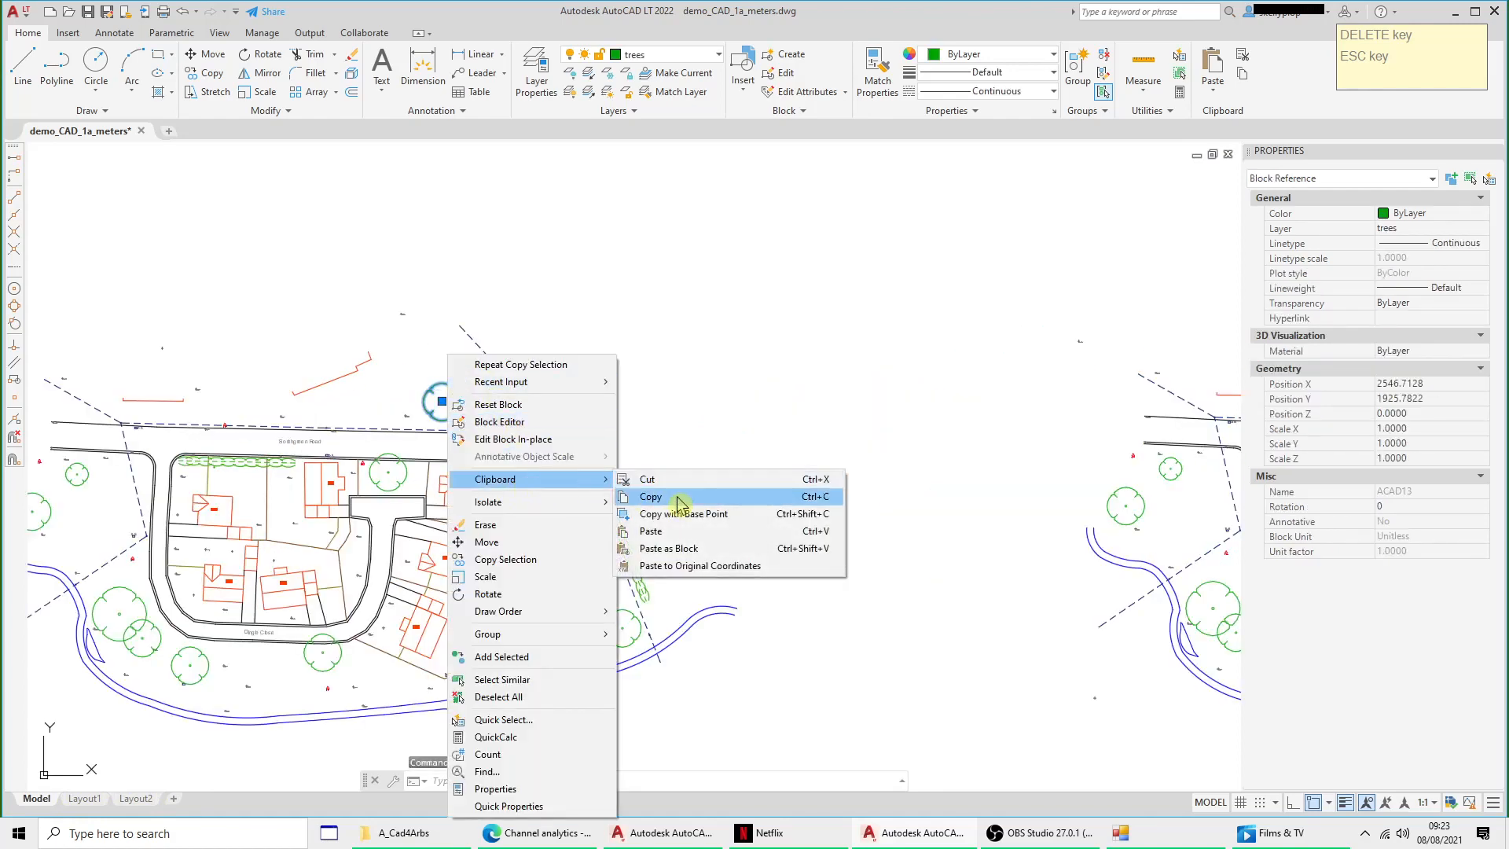
pyautogui.click(677, 498)
pyautogui.press('Escape')
# Step: Paste the tree from the clipboard into the empty area between the two plans
pyautogui.rightClick(793, 376)
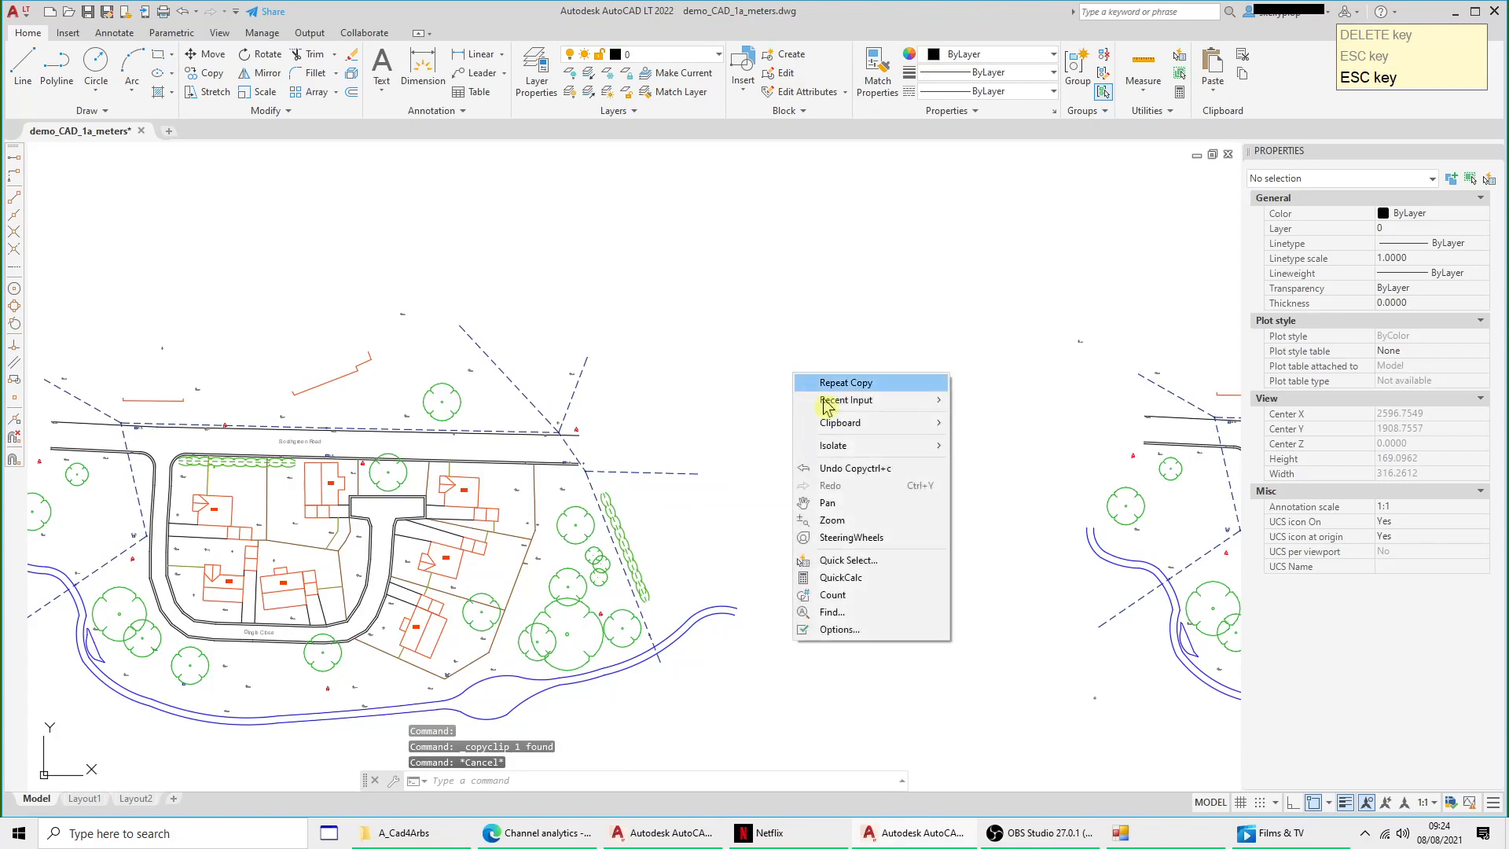
pyautogui.moveTo(864, 422)
pyautogui.click(983, 474)
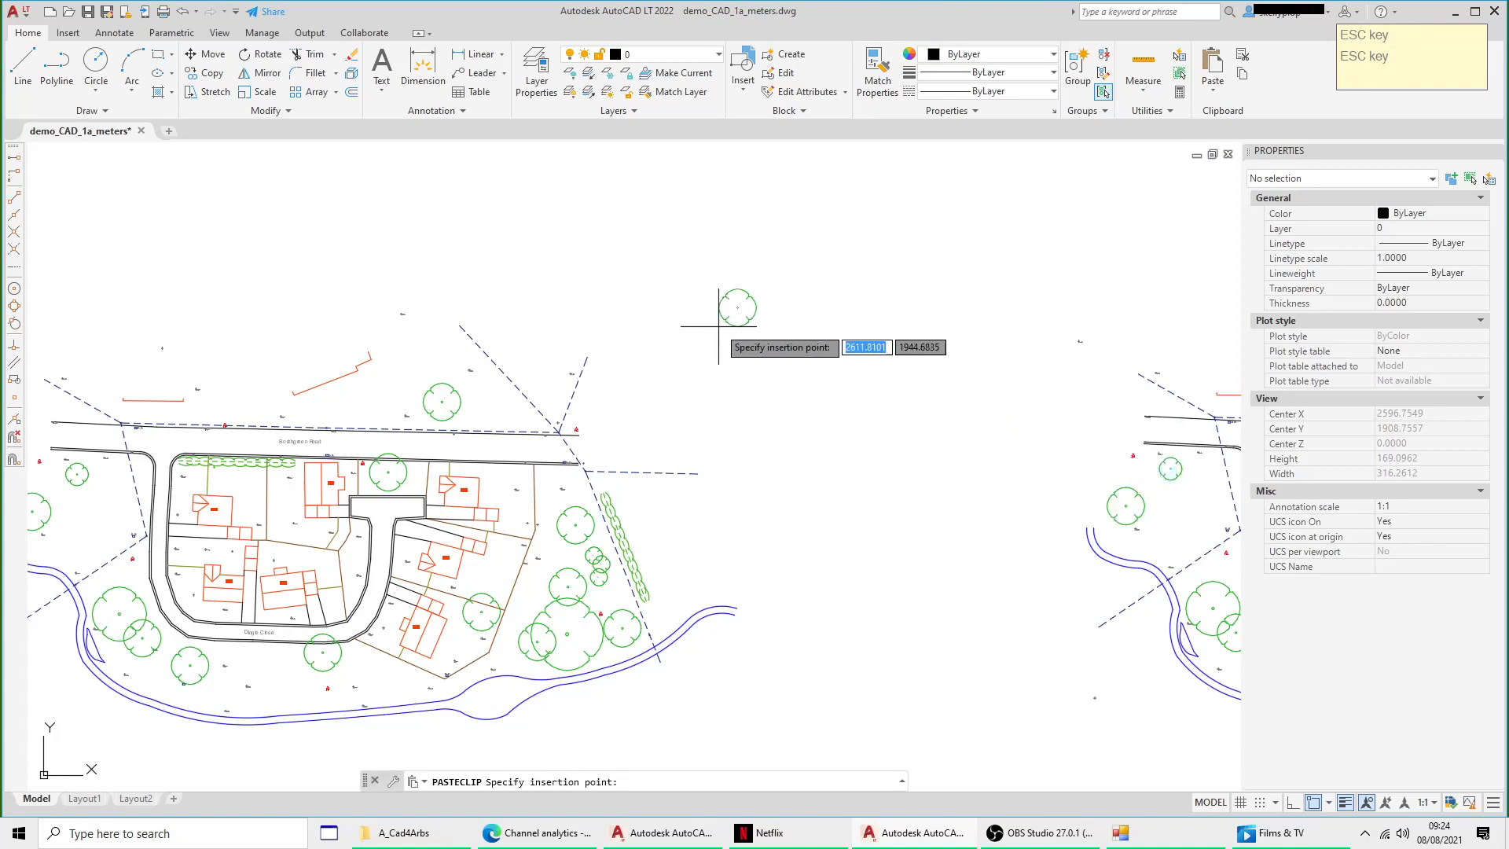
pyautogui.press('Escape')
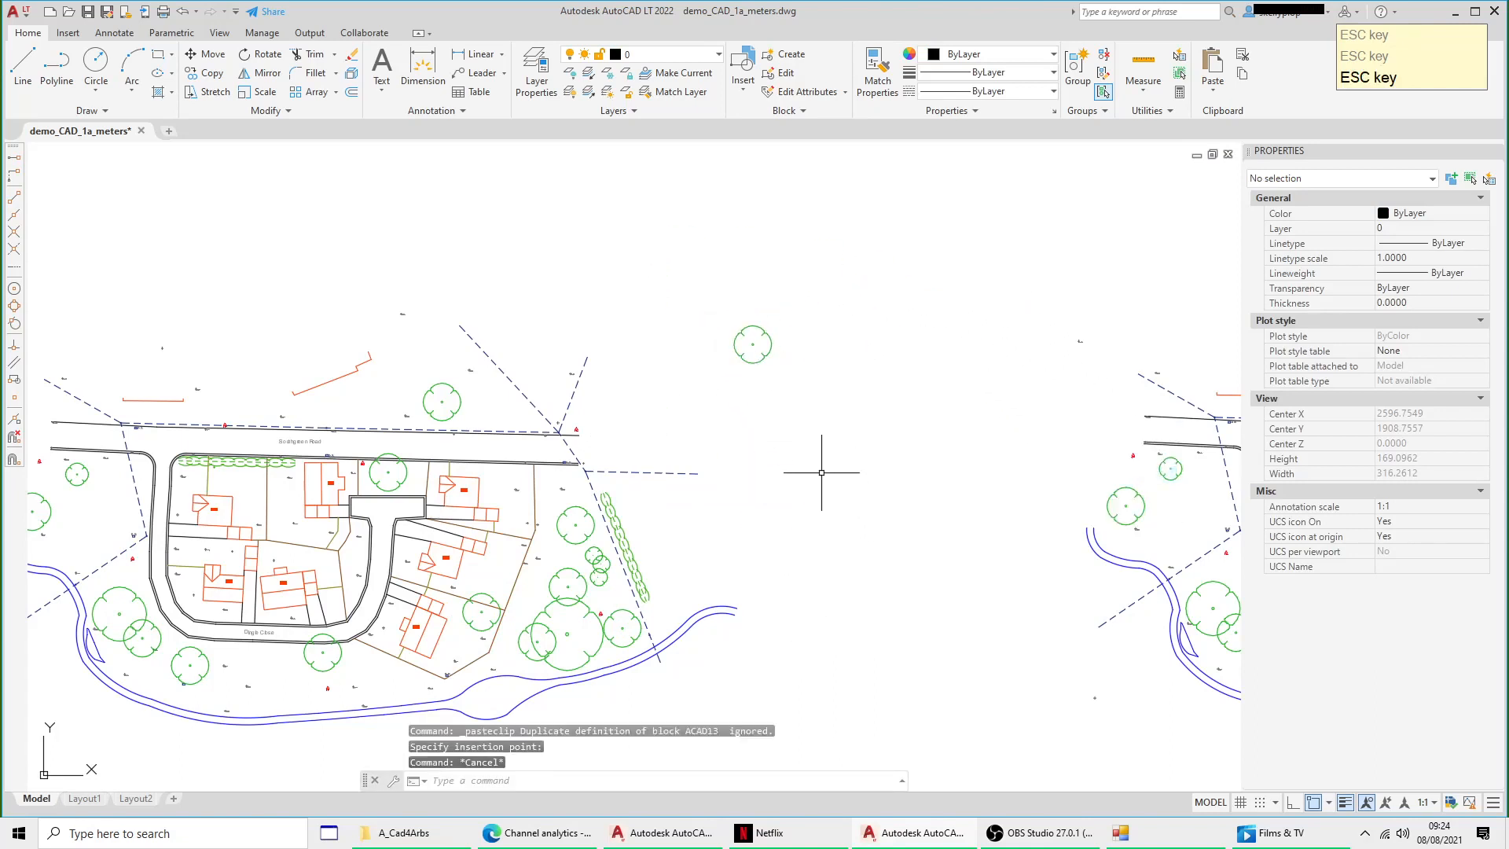
# Step: Delete the eastern pair of trees north of Southgreen Road in the copied plan, together with the small markers caught by the selection window
pyautogui.scroll(4, 398, 383)
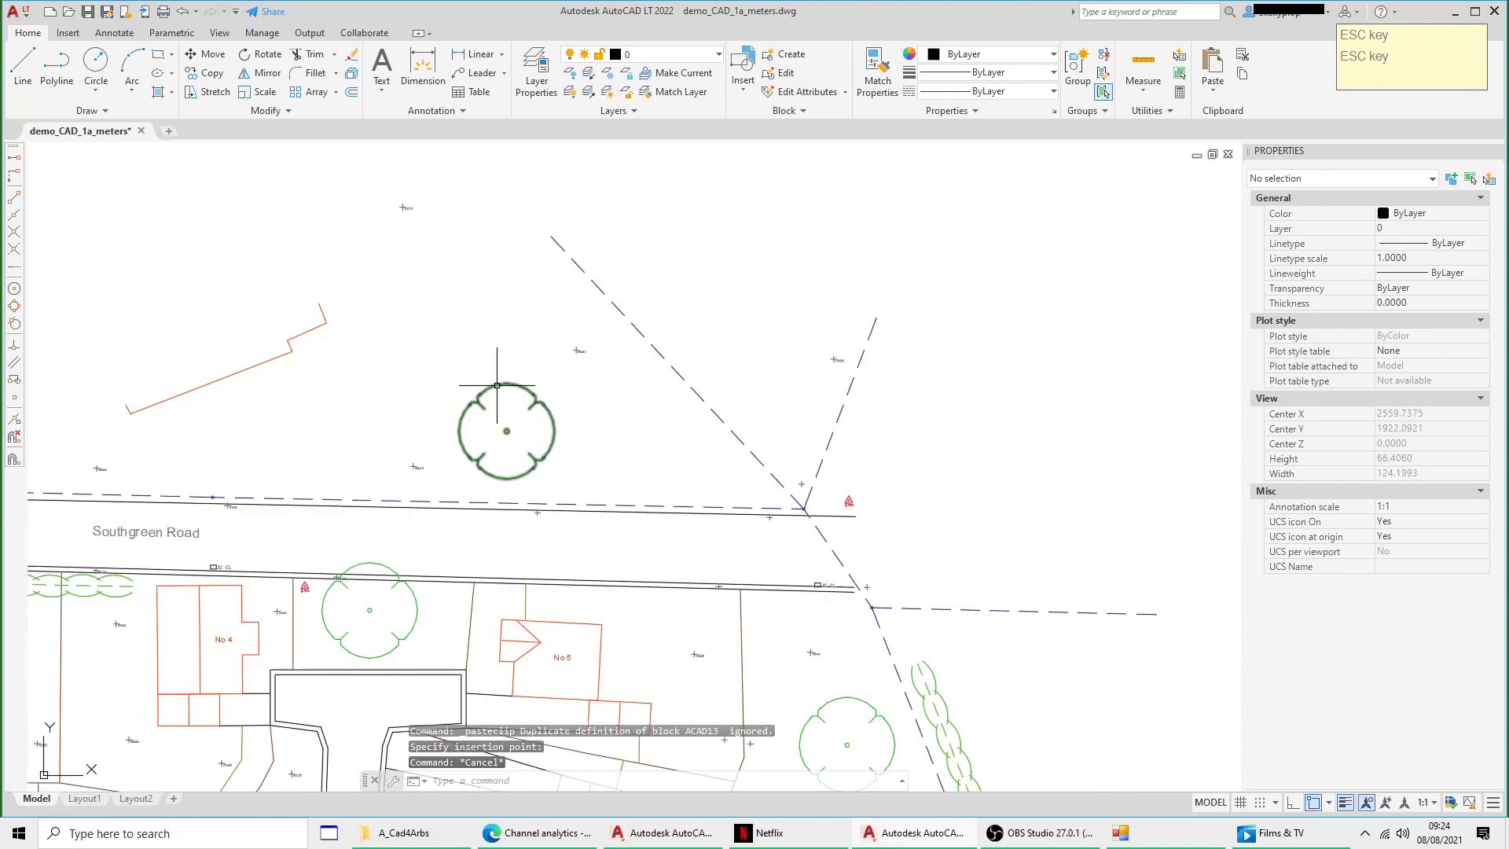
pyautogui.scroll(-3, 497, 385)
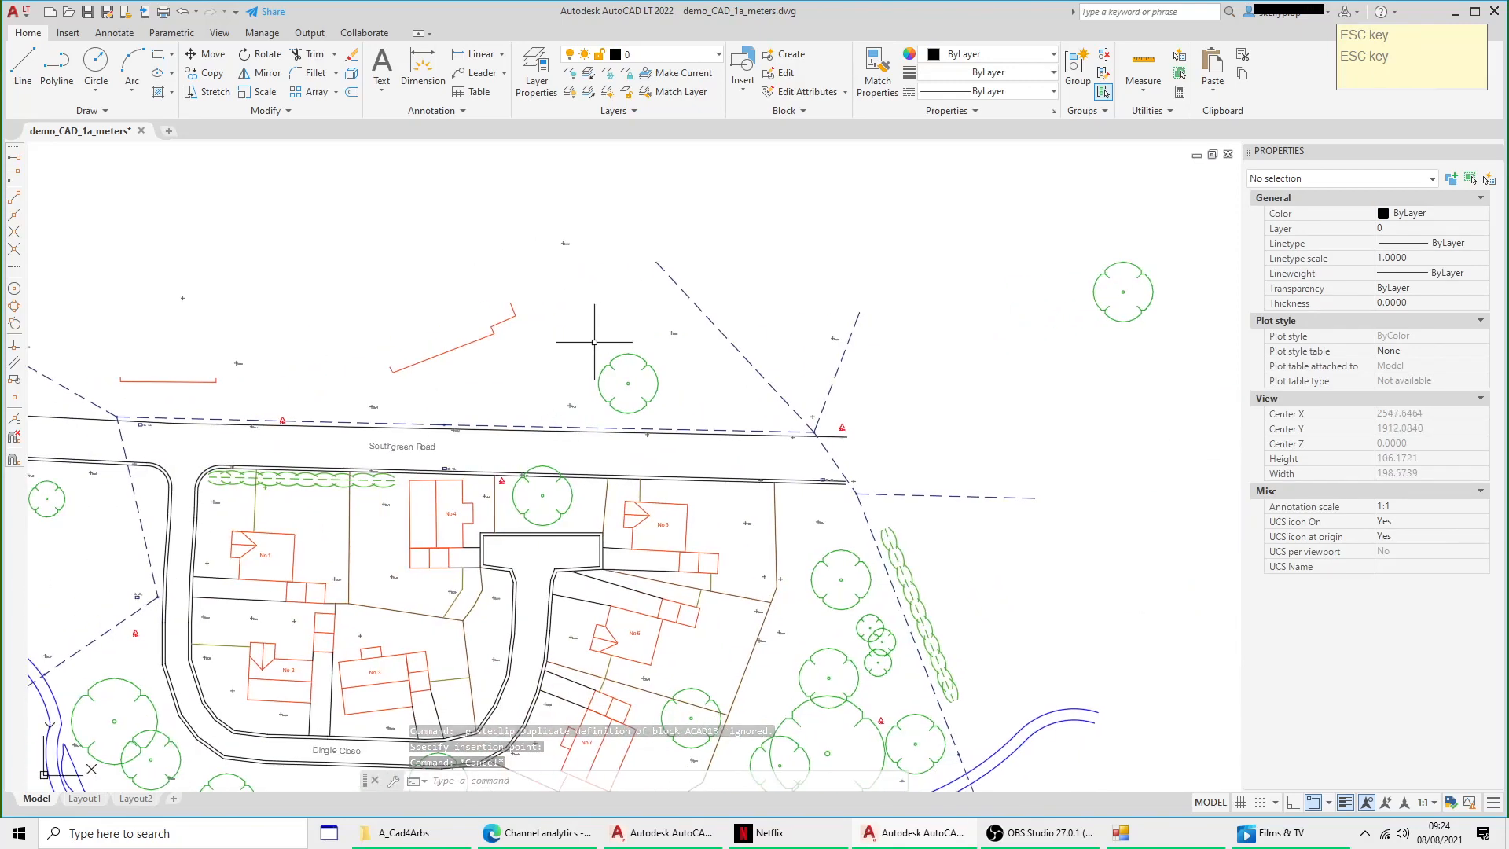
pyautogui.scroll(-3, 628, 382)
pyautogui.moveTo(862, 455); pyautogui.dragTo(424, 555, button='middle')
pyautogui.scroll(1, 890, 462)
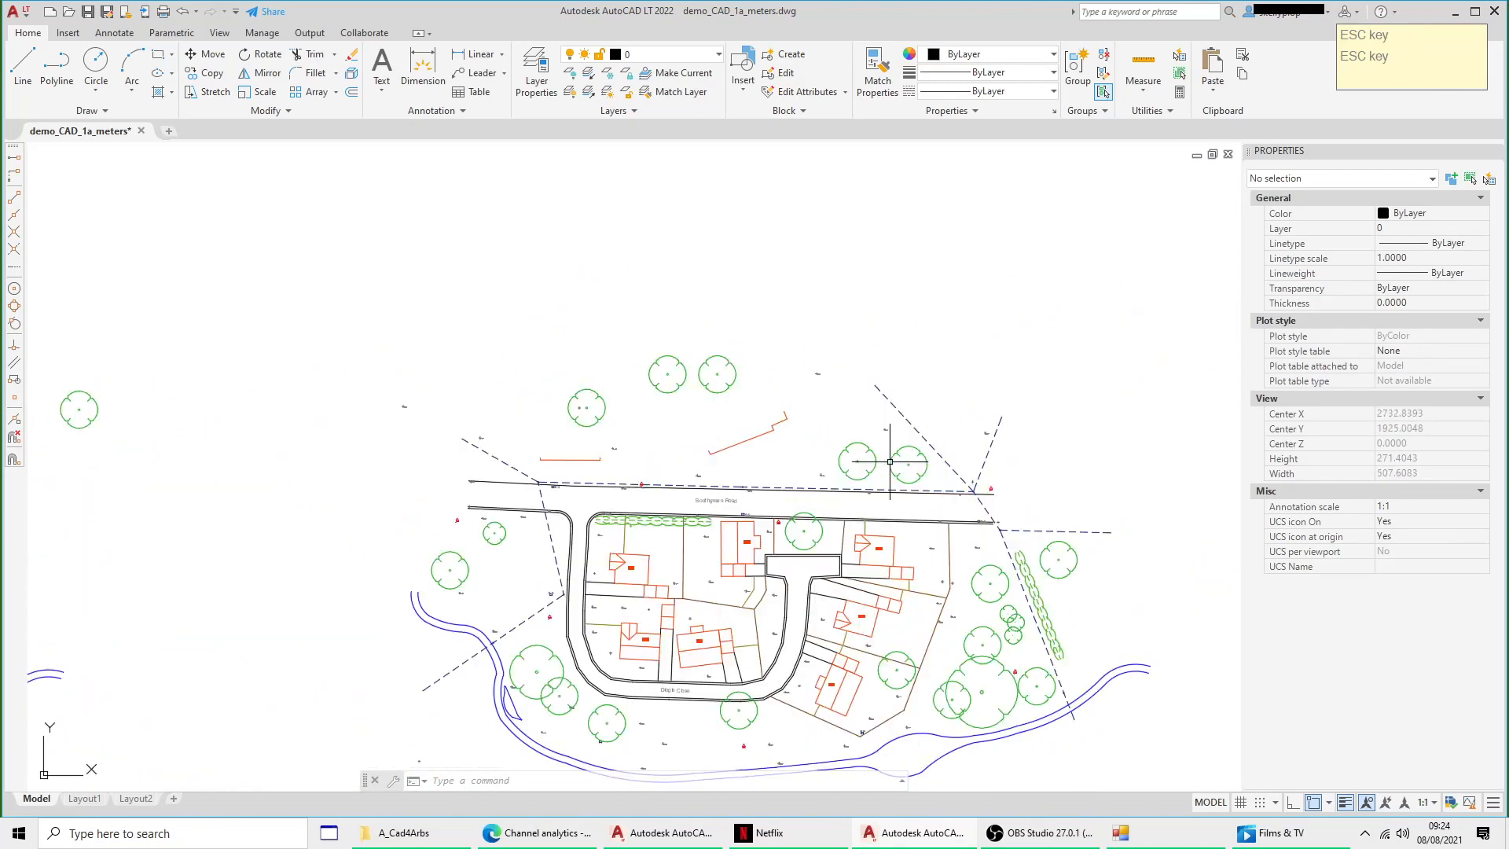
pyautogui.click(842, 423)
pyautogui.click(917, 487)
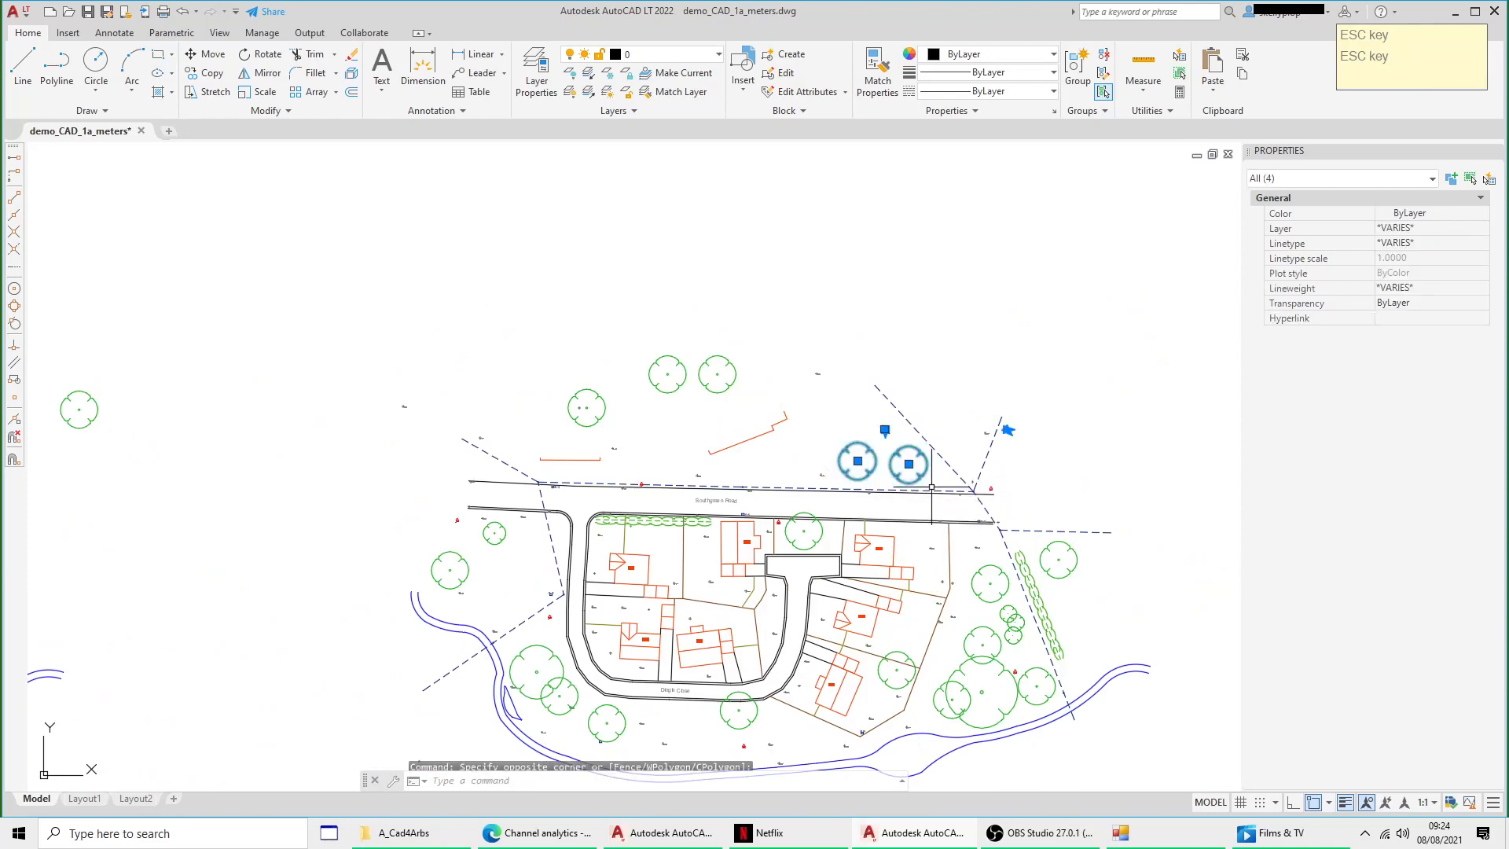
pyautogui.press('Delete')
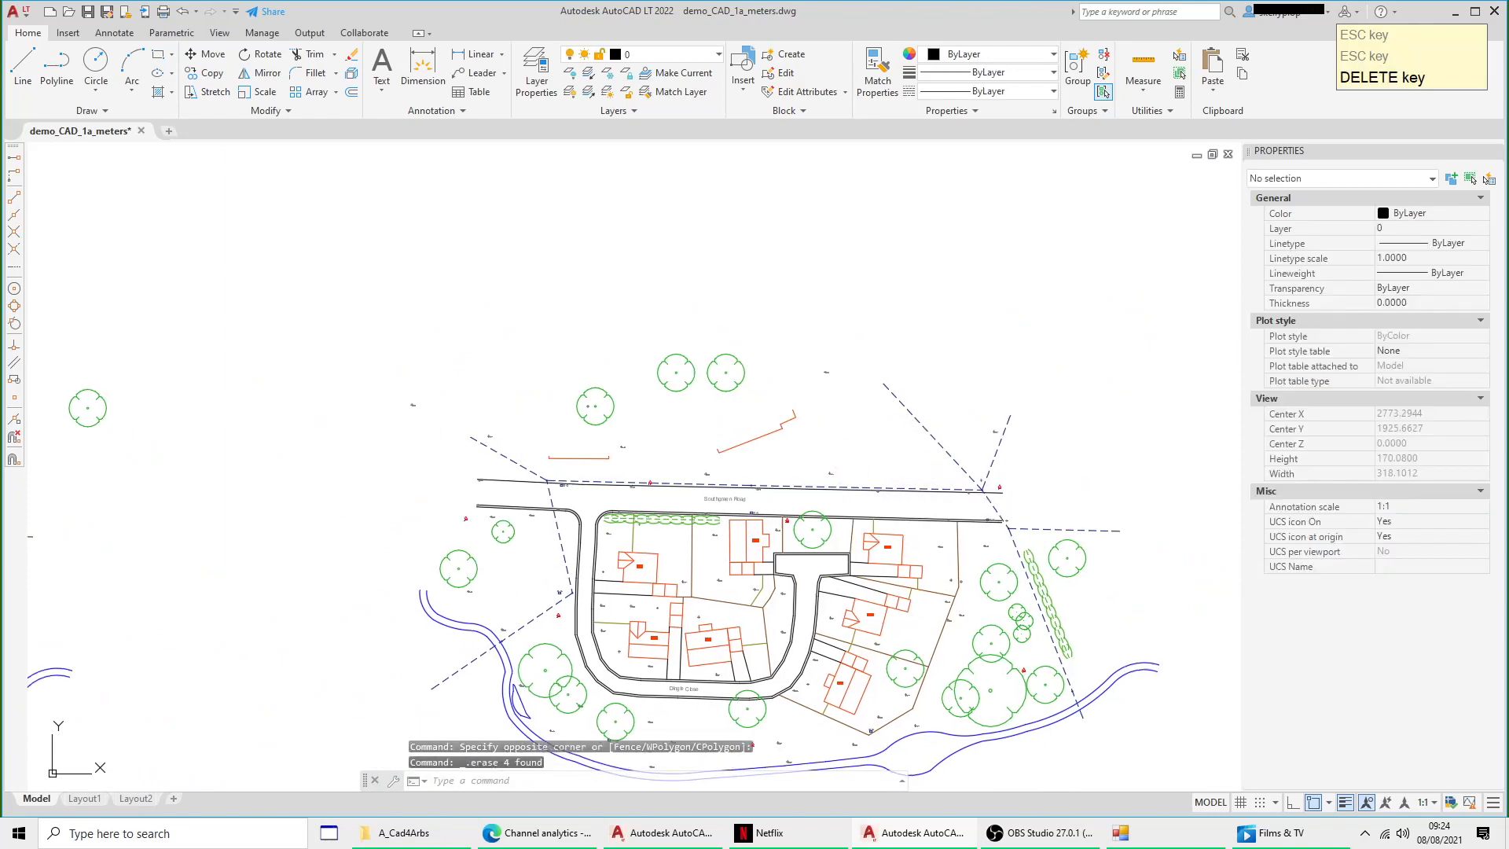
# Step: Copy the original plan's northern tree to the clipboard with a base point at the eastern corner of the slanted orange line, and clear the selection
pyautogui.moveTo(917, 486); pyautogui.dragTo(418, 339, button='middle')
pyautogui.click(331, 358)
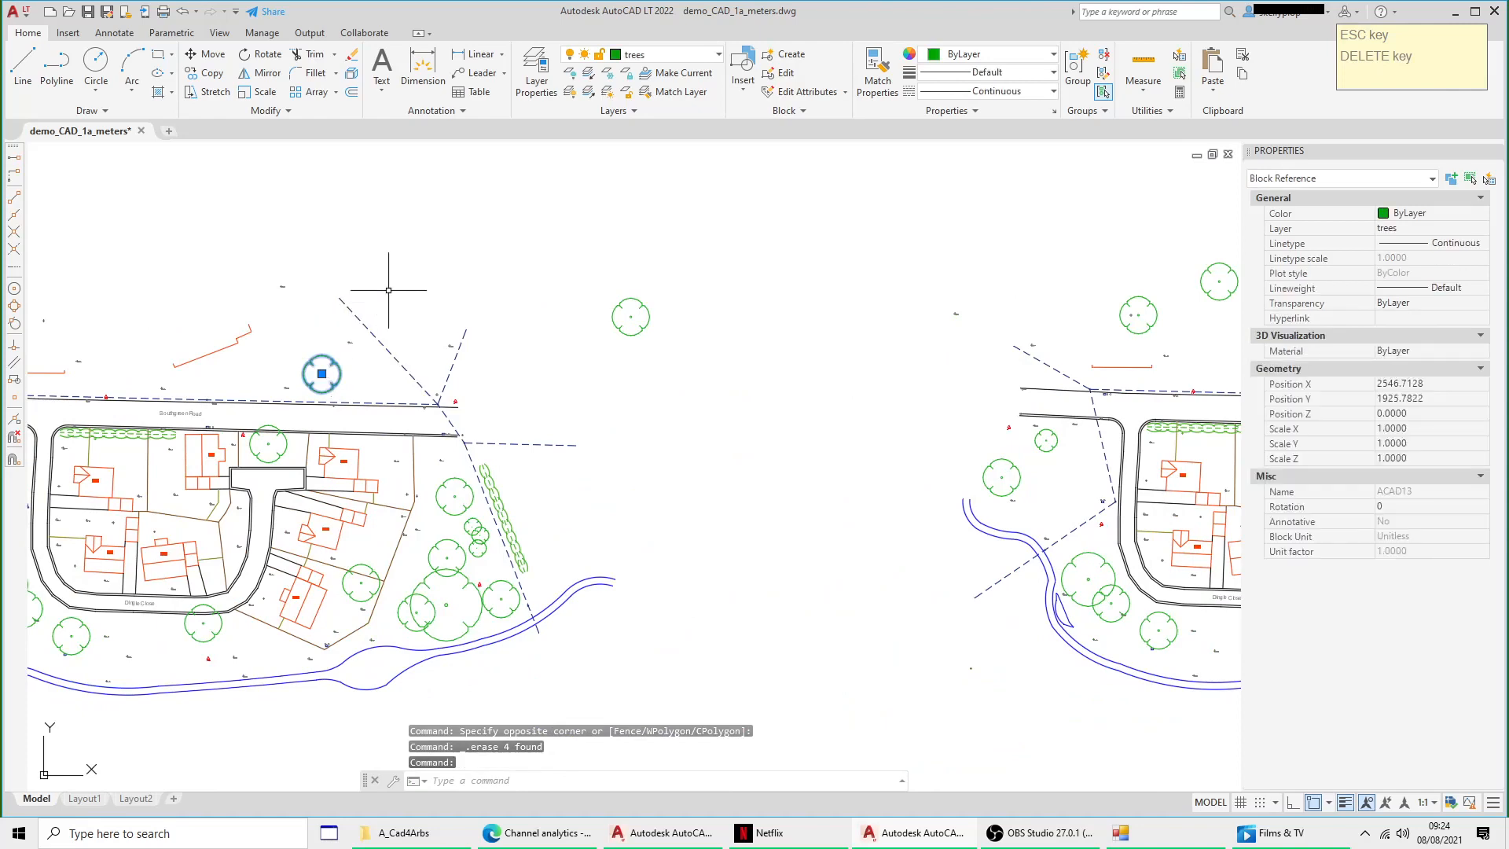
pyautogui.rightClick(392, 292)
pyautogui.moveTo(462, 417)
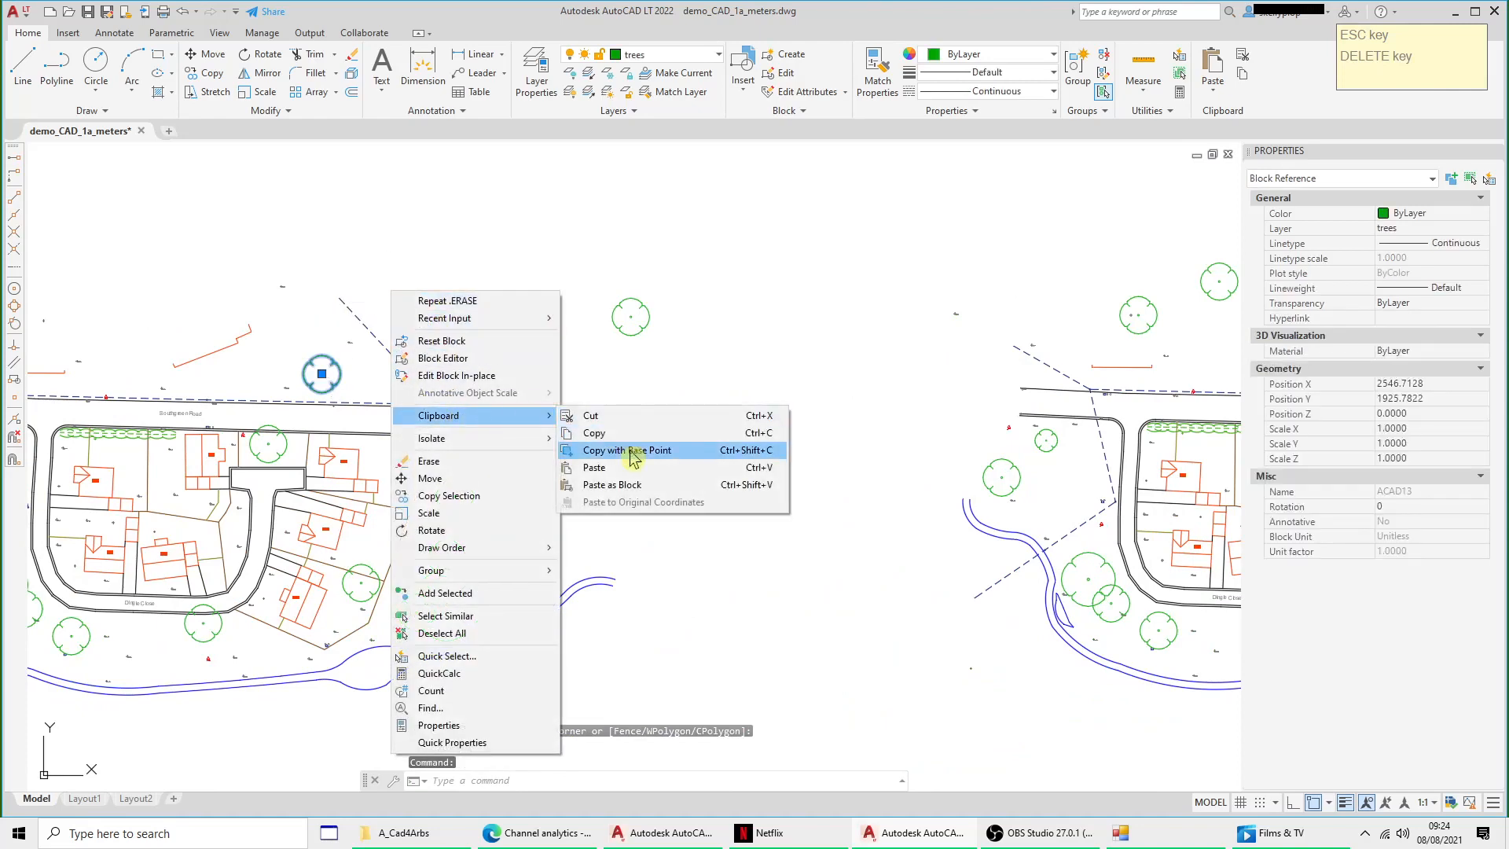
pyautogui.click(657, 456)
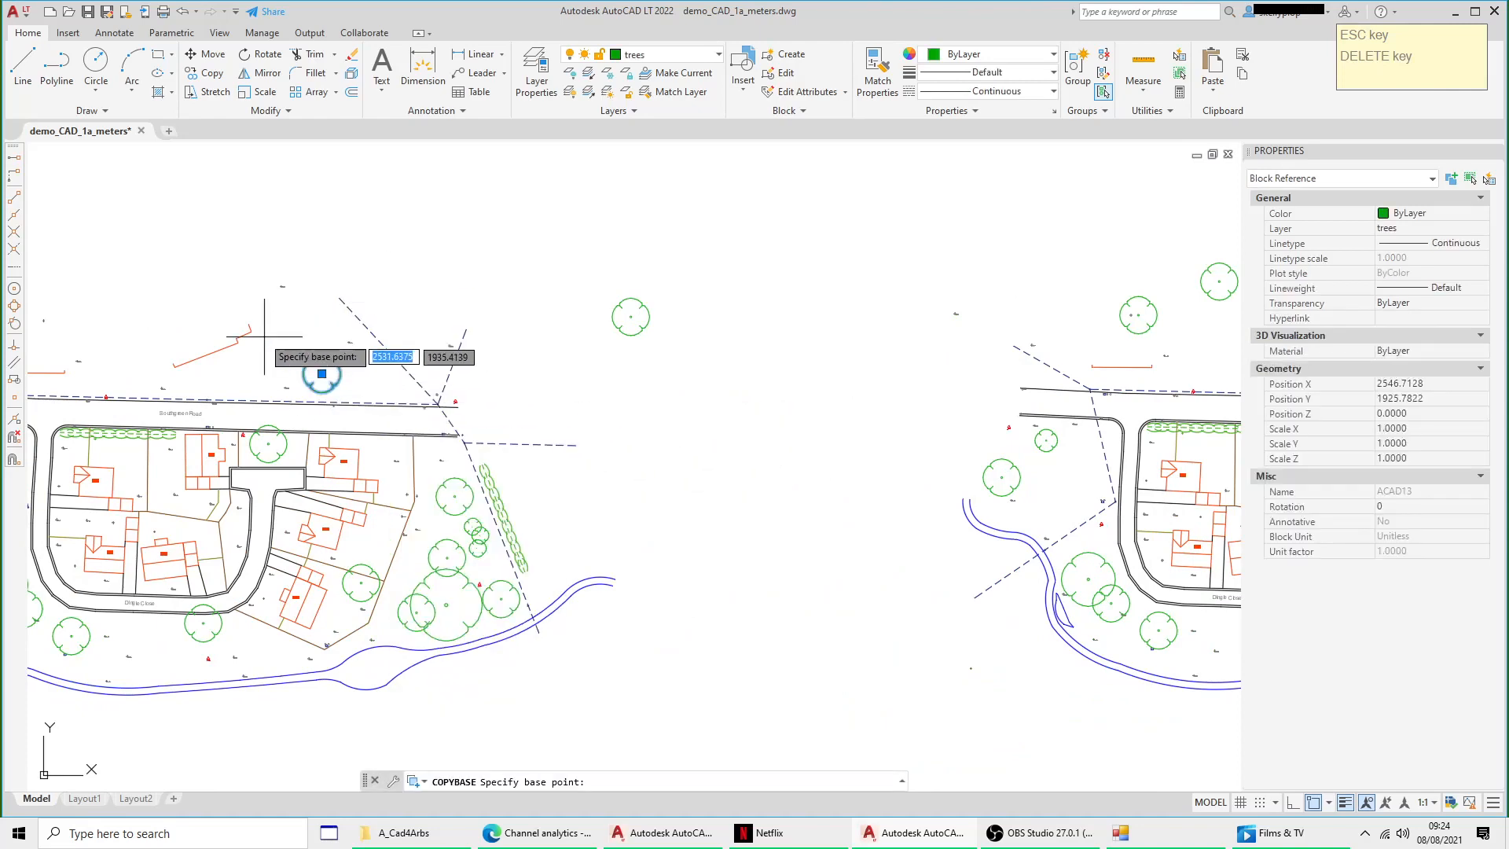
pyautogui.scroll(2, 252, 331)
pyautogui.click(242, 325)
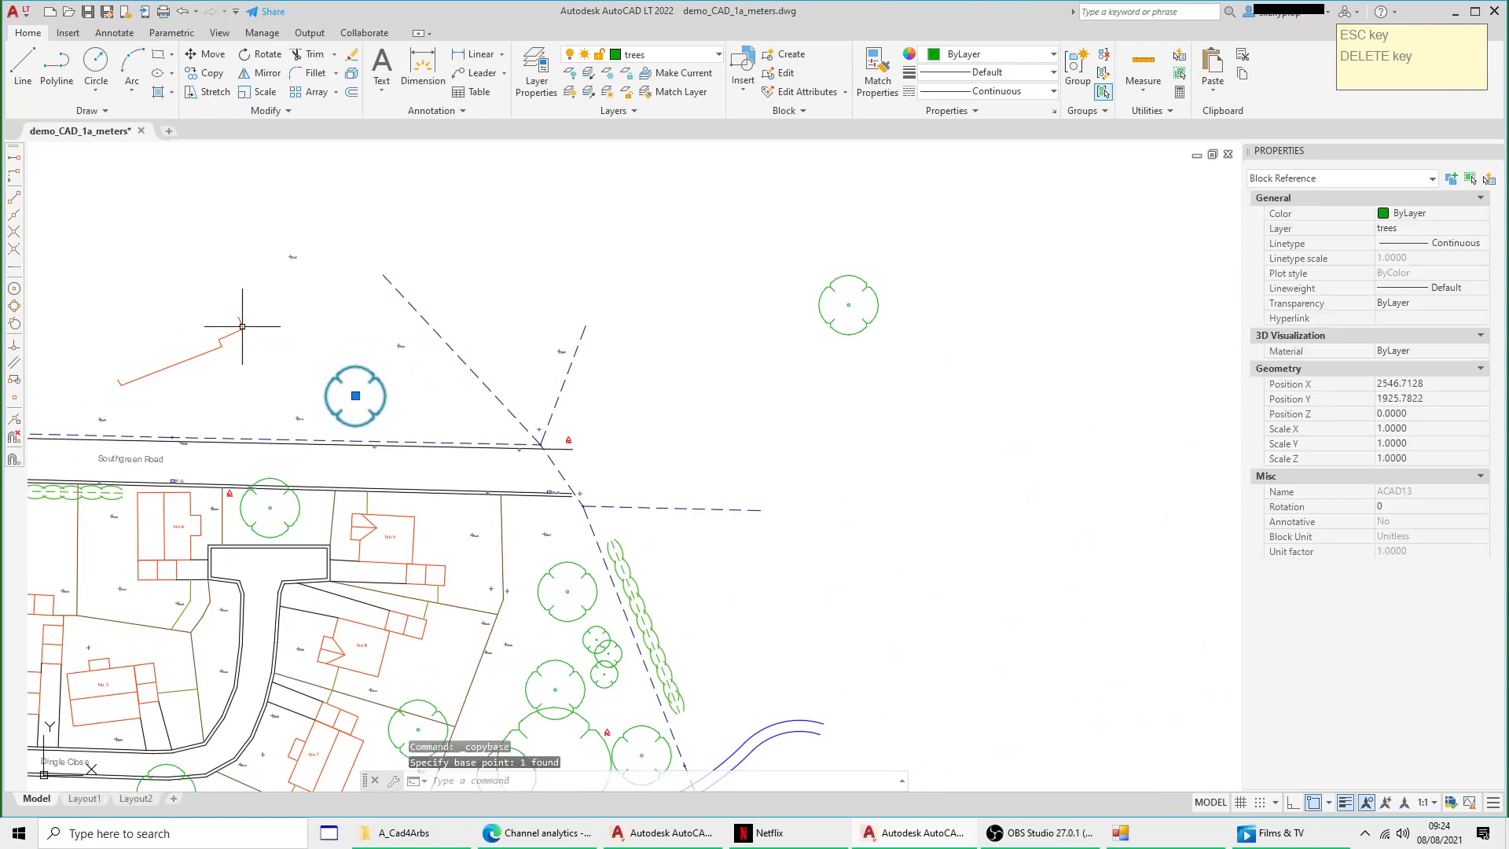
pyautogui.press('Escape')
pyautogui.scroll(-3, 715, 417)
pyautogui.moveTo(714, 418); pyautogui.dragTo(245, 430, button='middle')
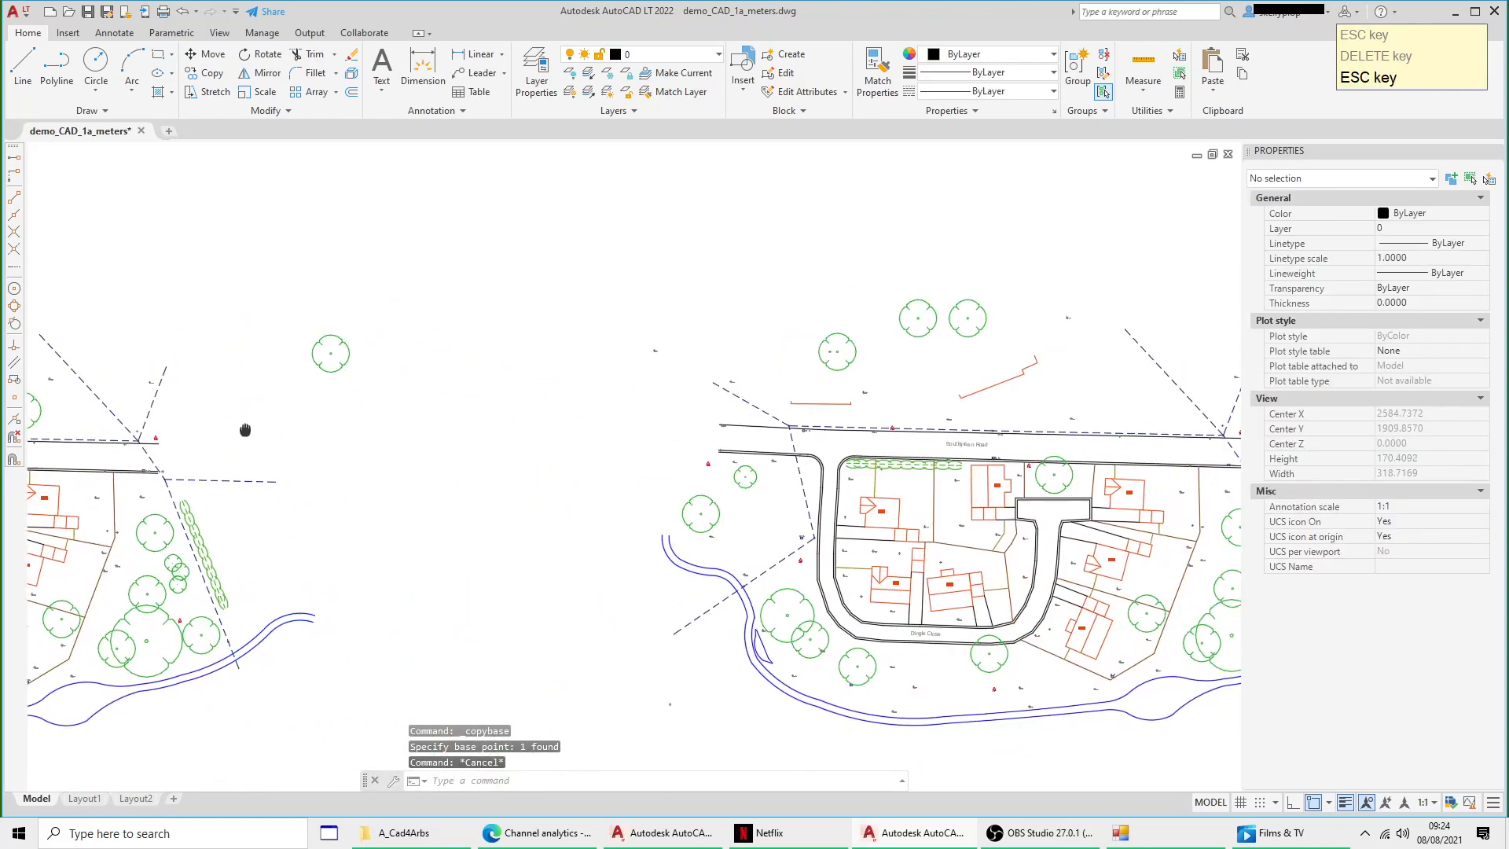
# Step: Paste the tree into the copied plan with its insertion point at the eastern corner of the slanted orange line
pyautogui.rightClick(569, 343)
pyautogui.moveTo(672, 387)
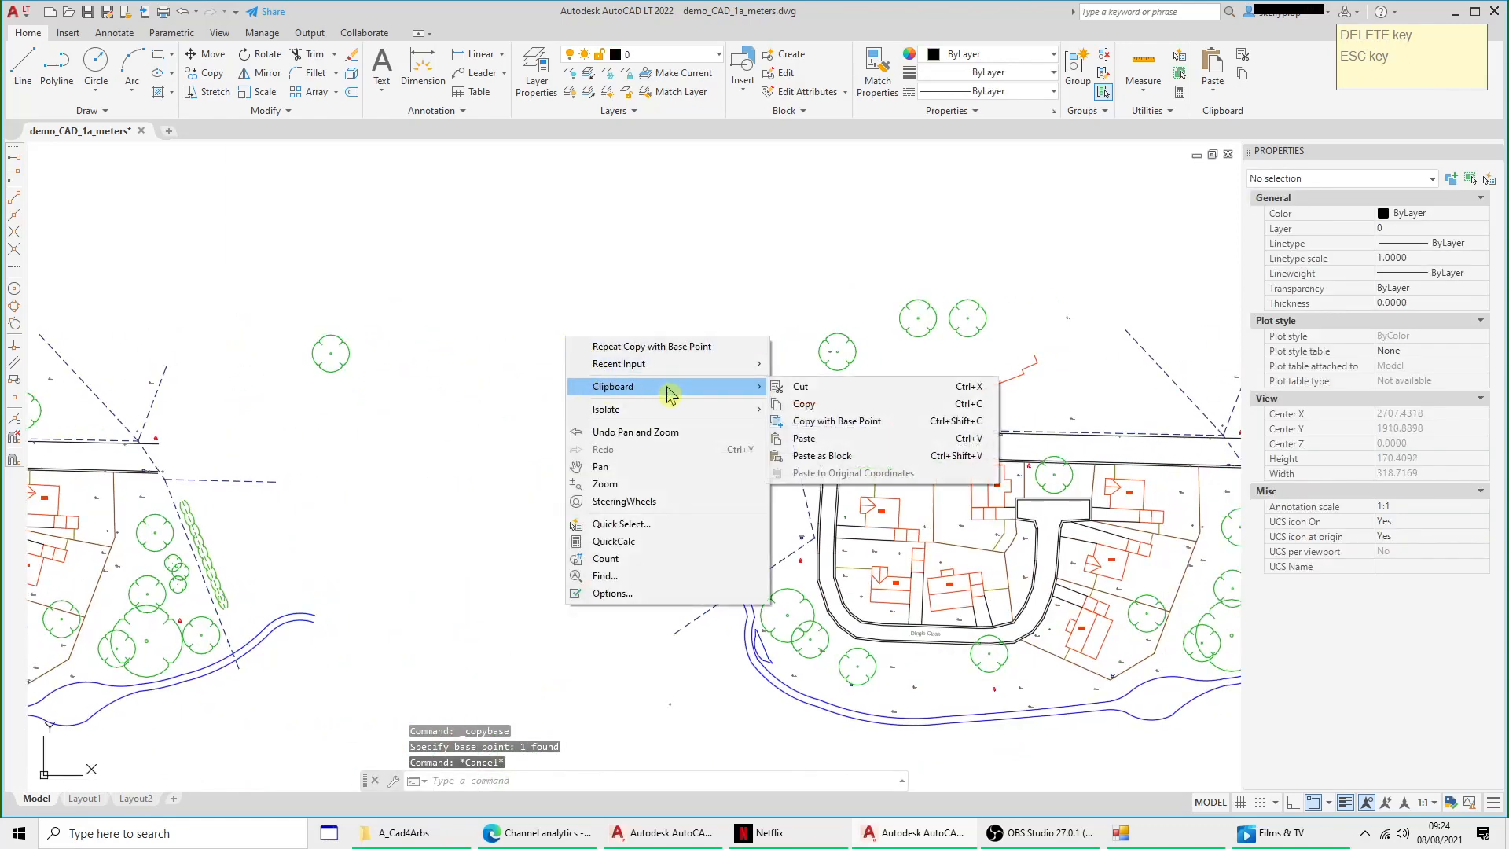
pyautogui.click(804, 438)
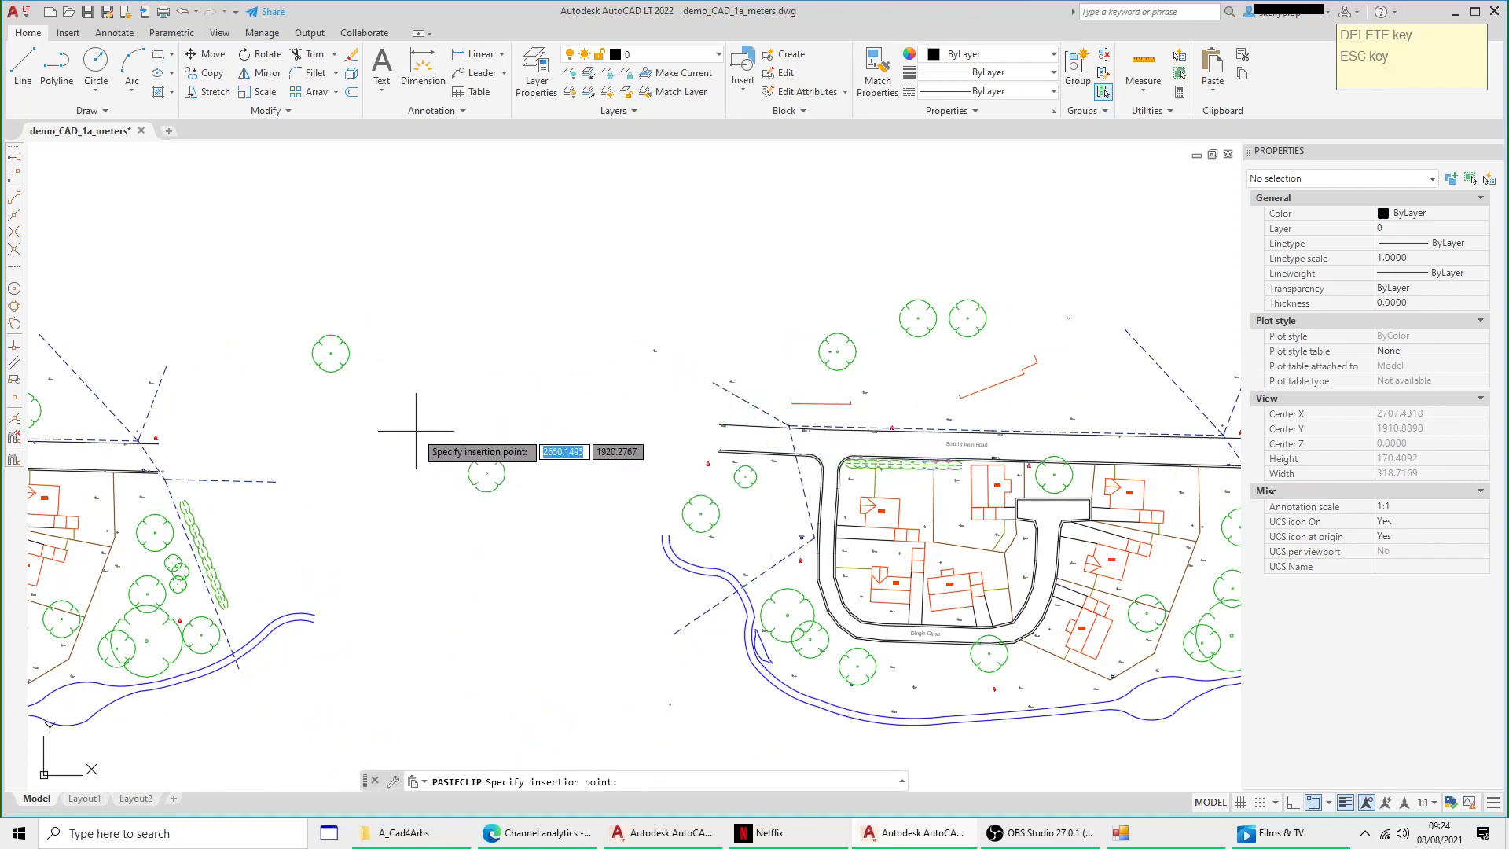
pyautogui.scroll(-1, 806, 531)
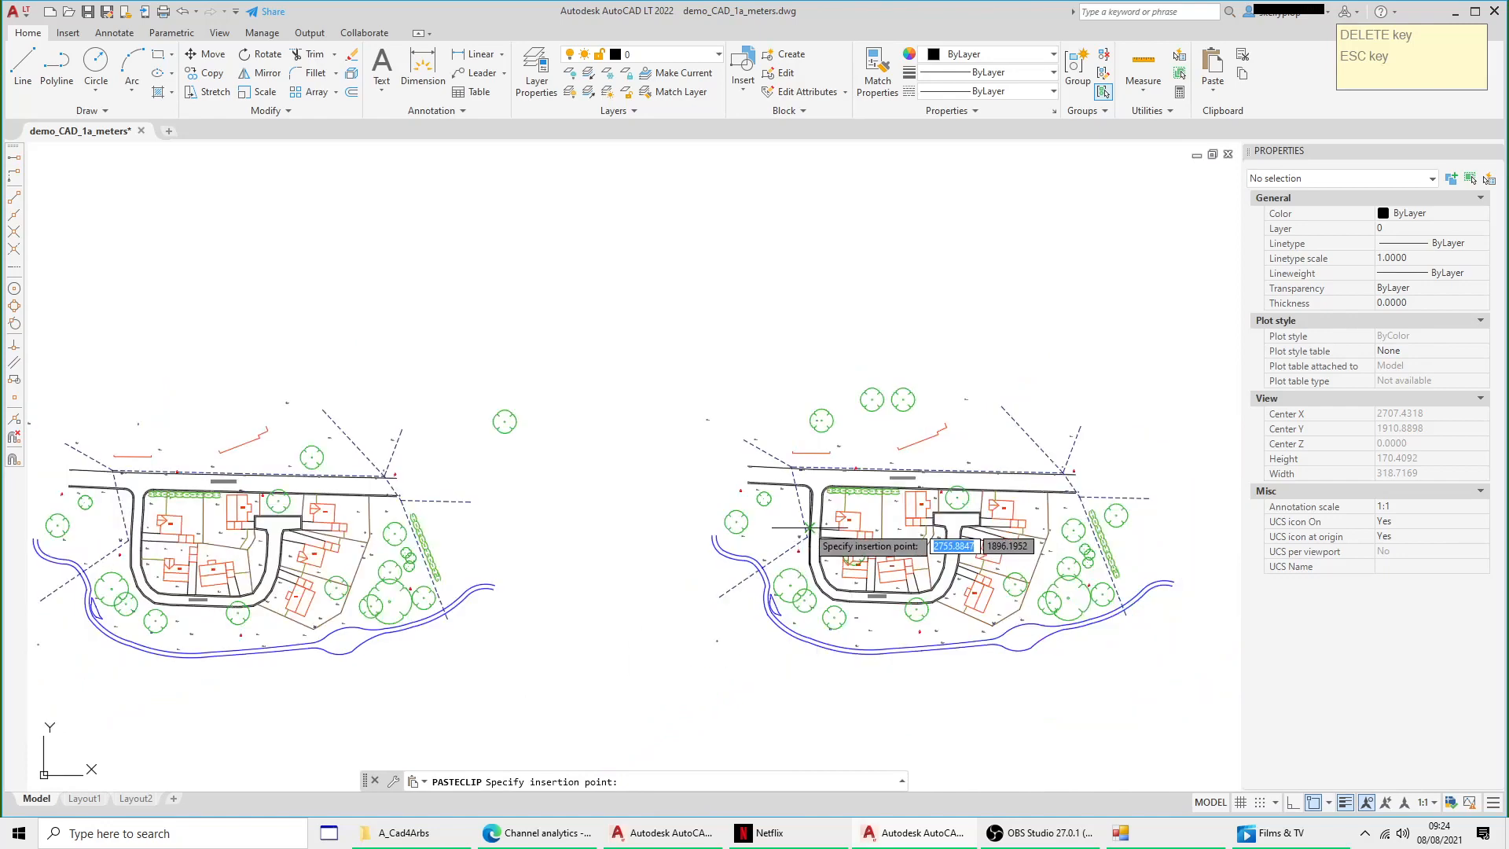
pyautogui.moveTo(807, 530); pyautogui.dragTo(502, 549, button='middle')
pyautogui.scroll(2, 674, 457)
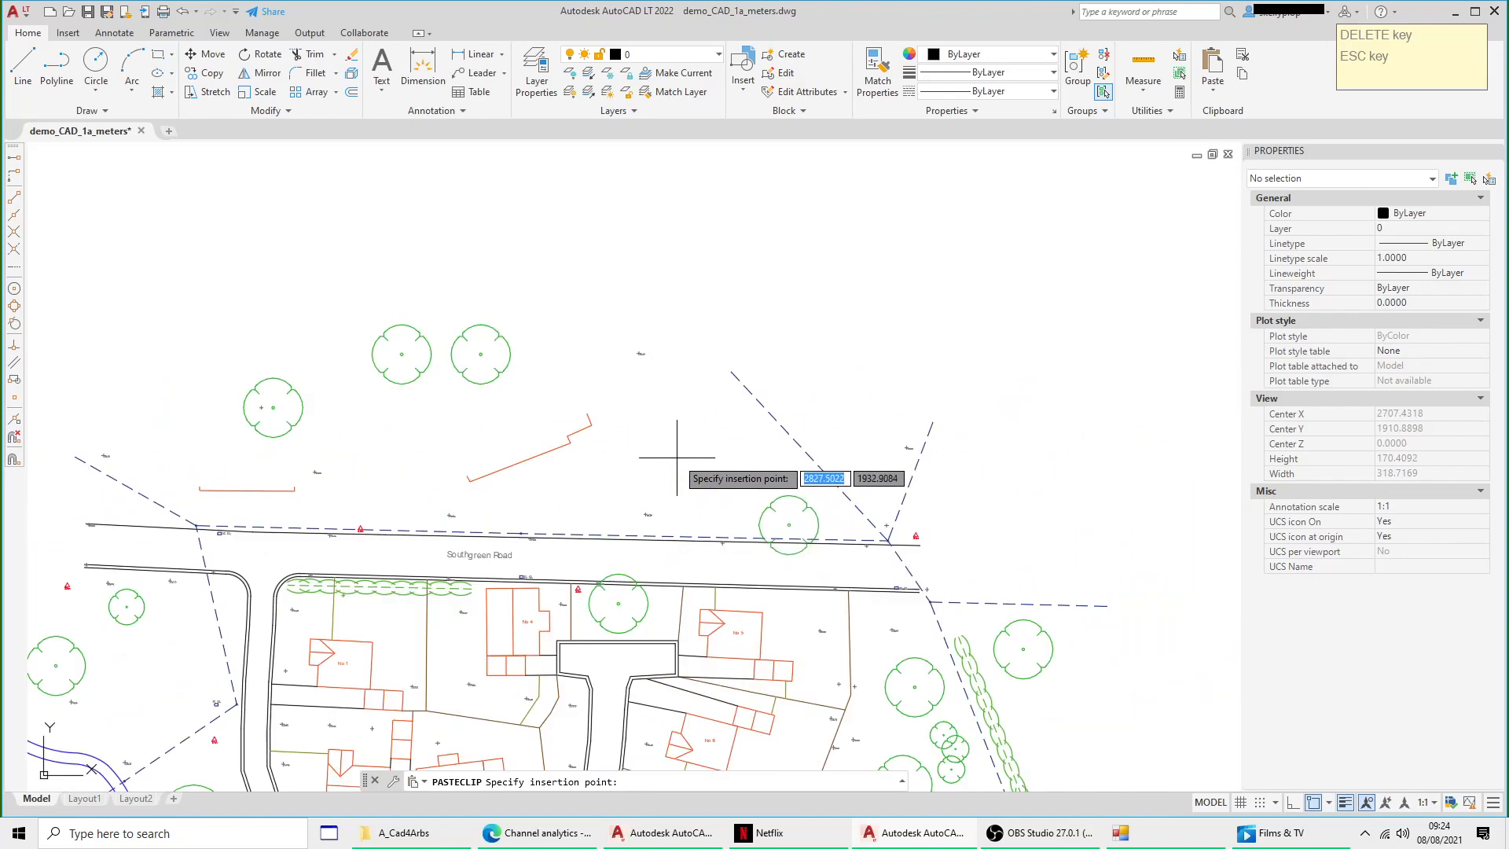
pyautogui.click(592, 425)
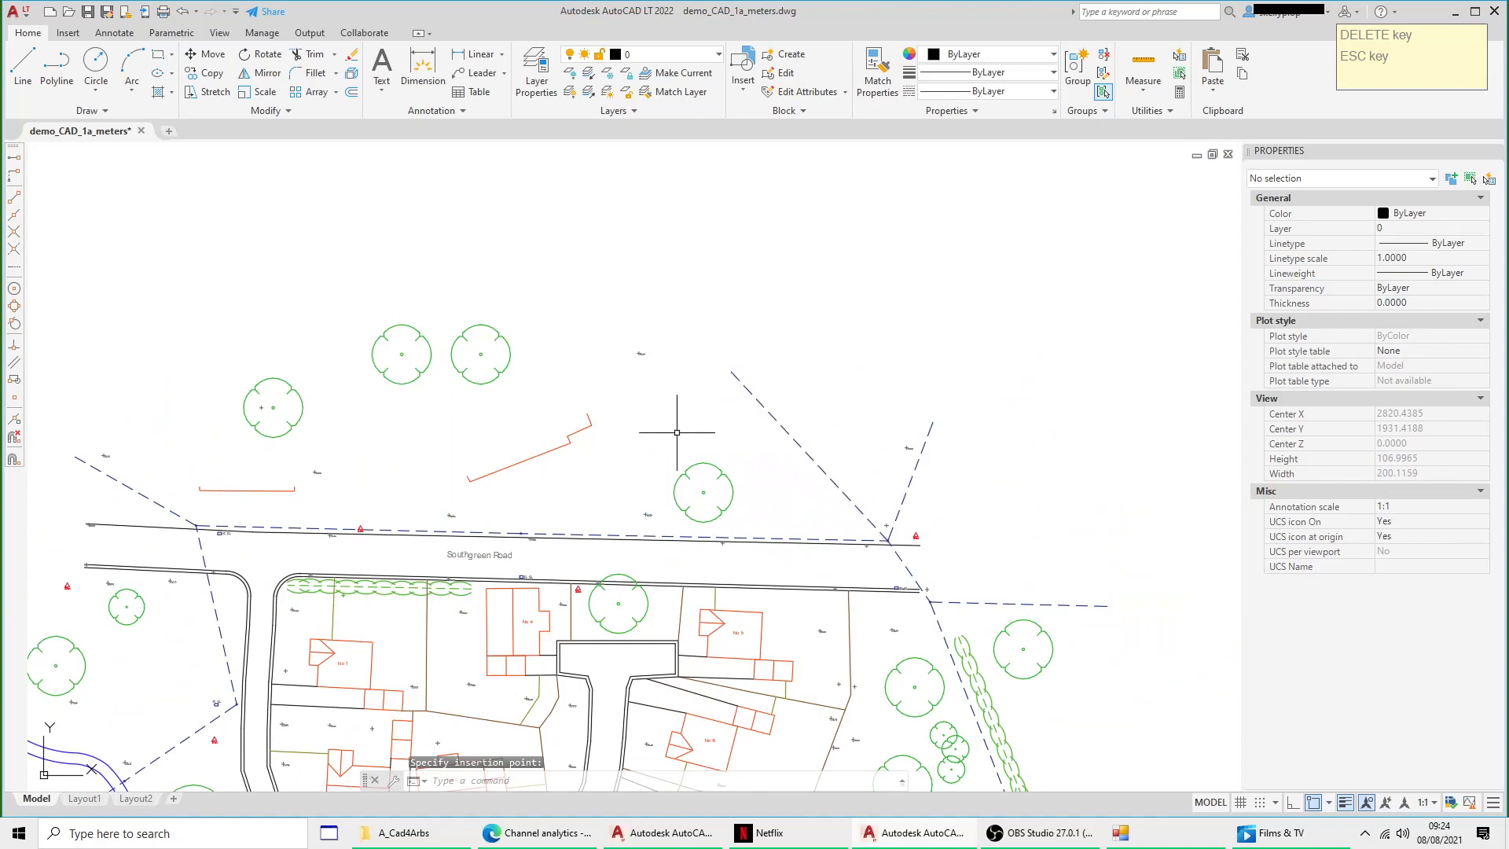
pyautogui.scroll(-1, 677, 432)
pyautogui.scroll(-1, 626, 441)
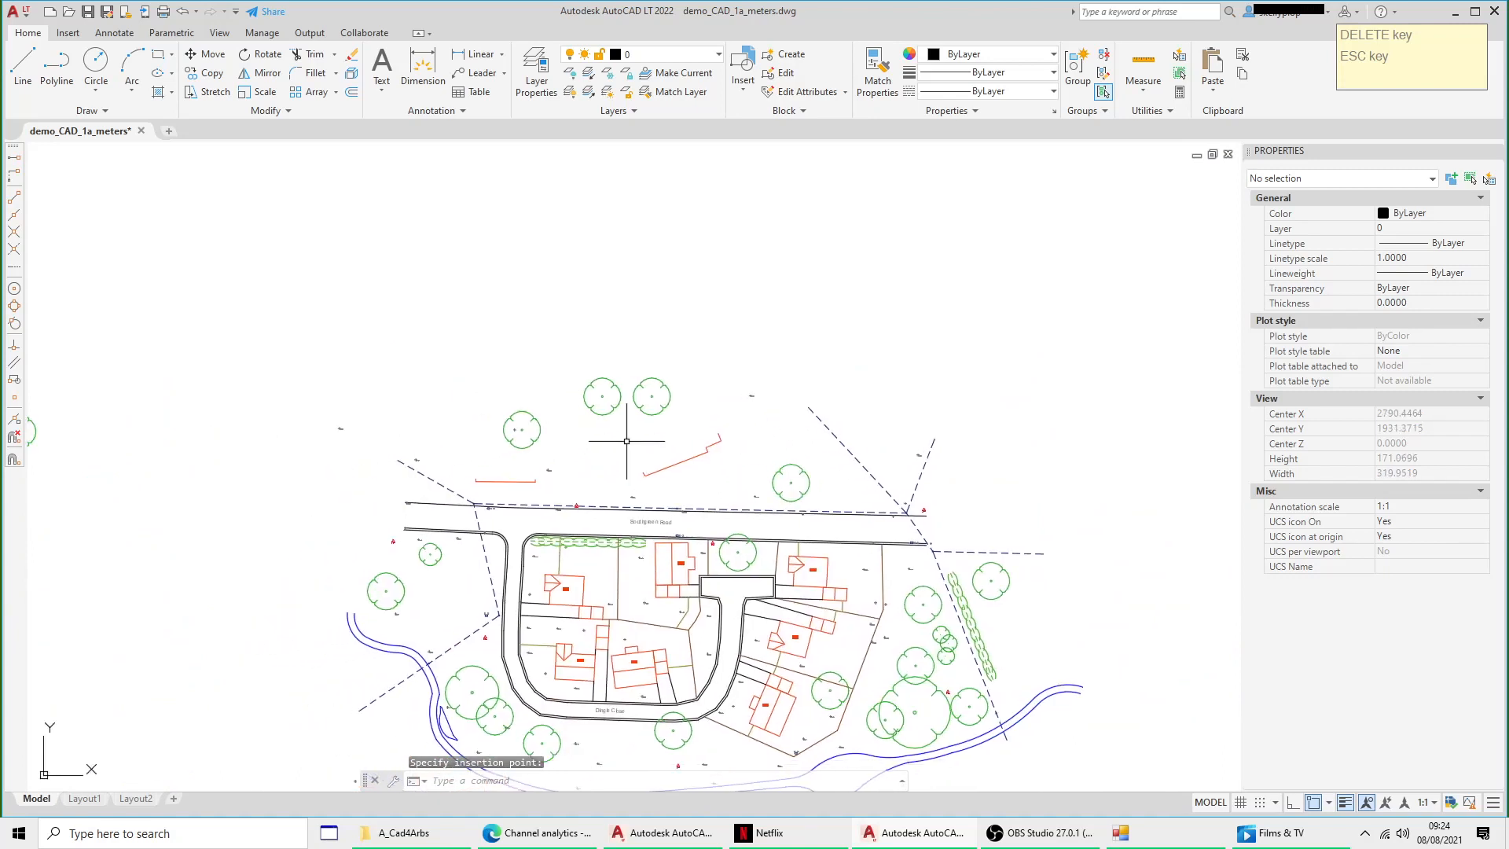
# Step: Paste the tree again at a free point in the empty area northeast of the copied plan's slanted orange line
pyautogui.rightClick(594, 296)
pyautogui.moveTo(657, 346)
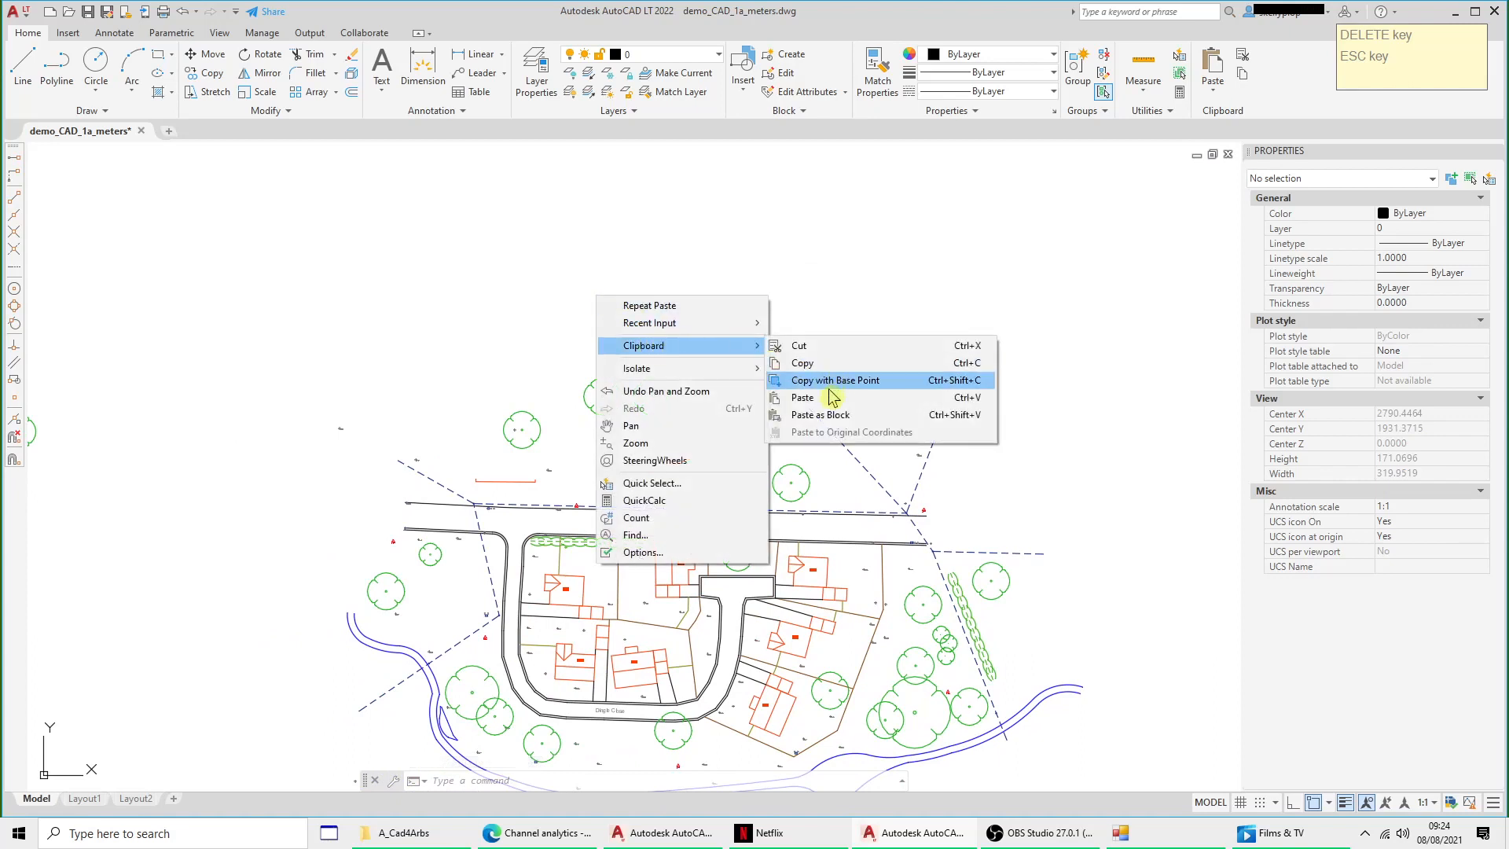
pyautogui.click(776, 398)
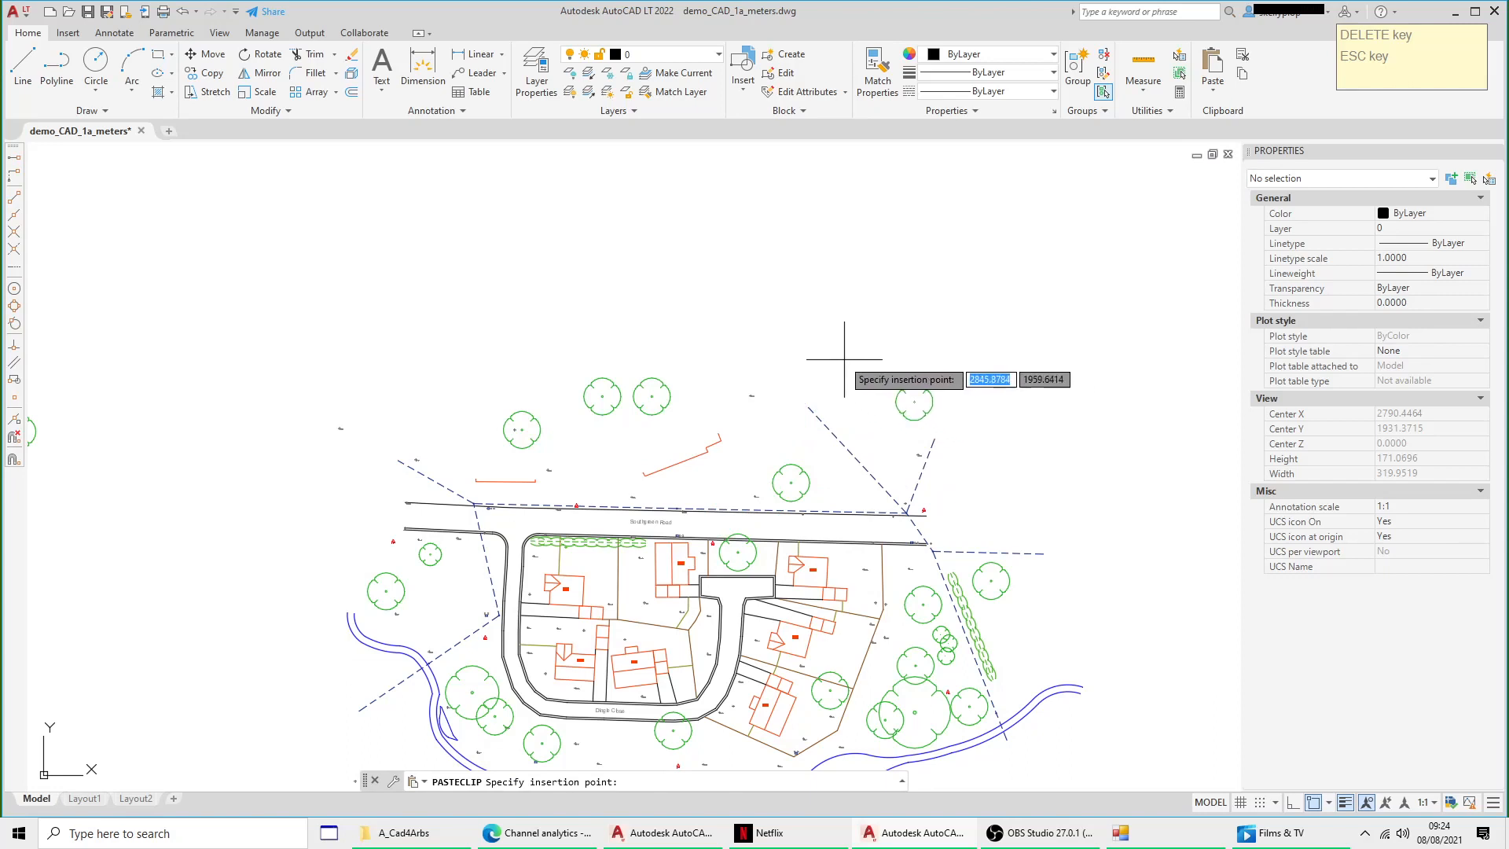
pyautogui.click(798, 350)
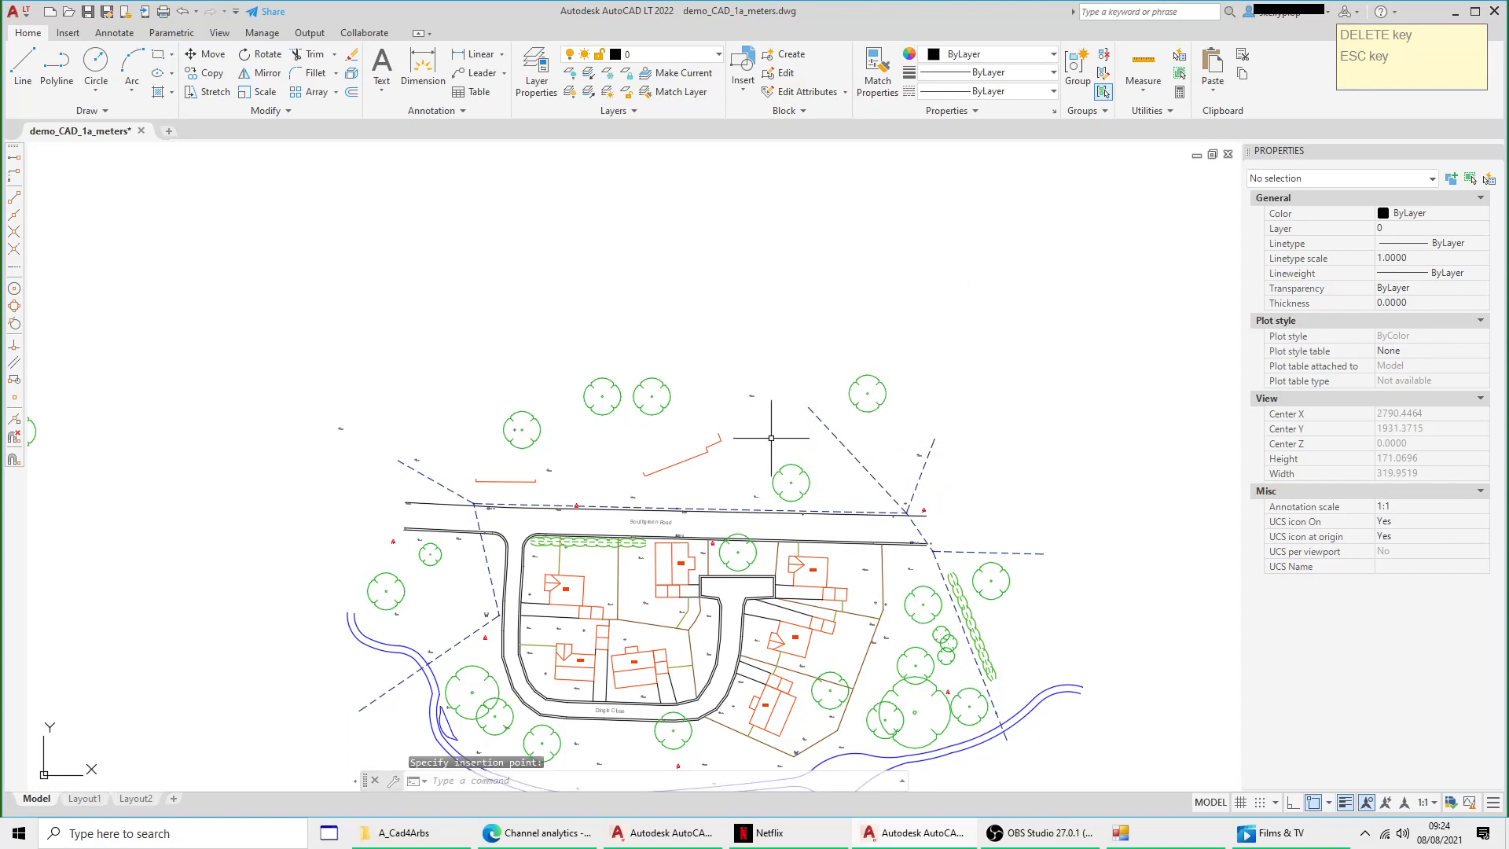
pyautogui.scroll(-2, 771, 438)
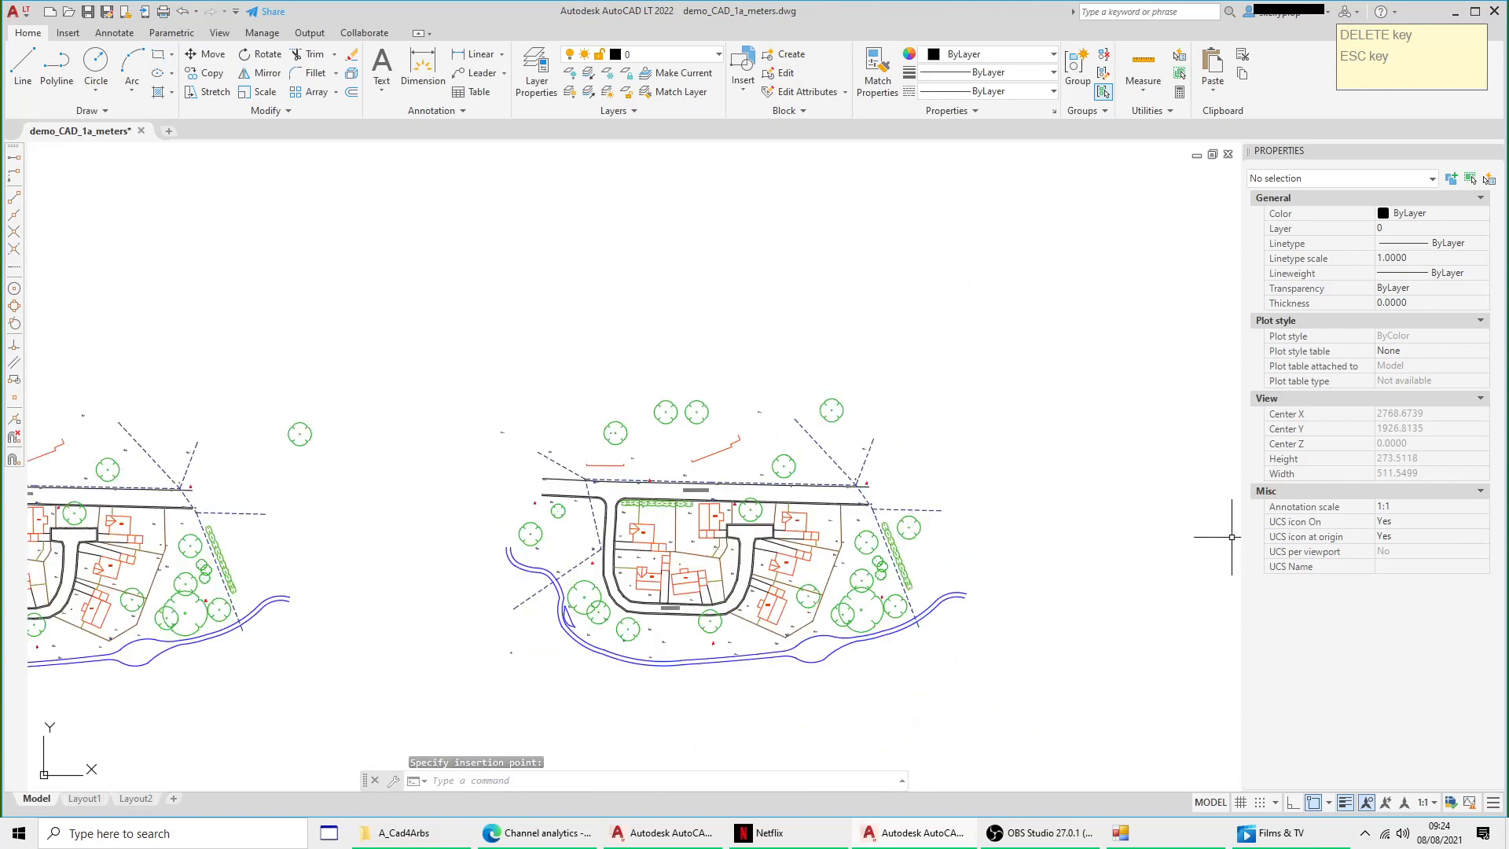
pyautogui.hotkey('alt', 'Tab')
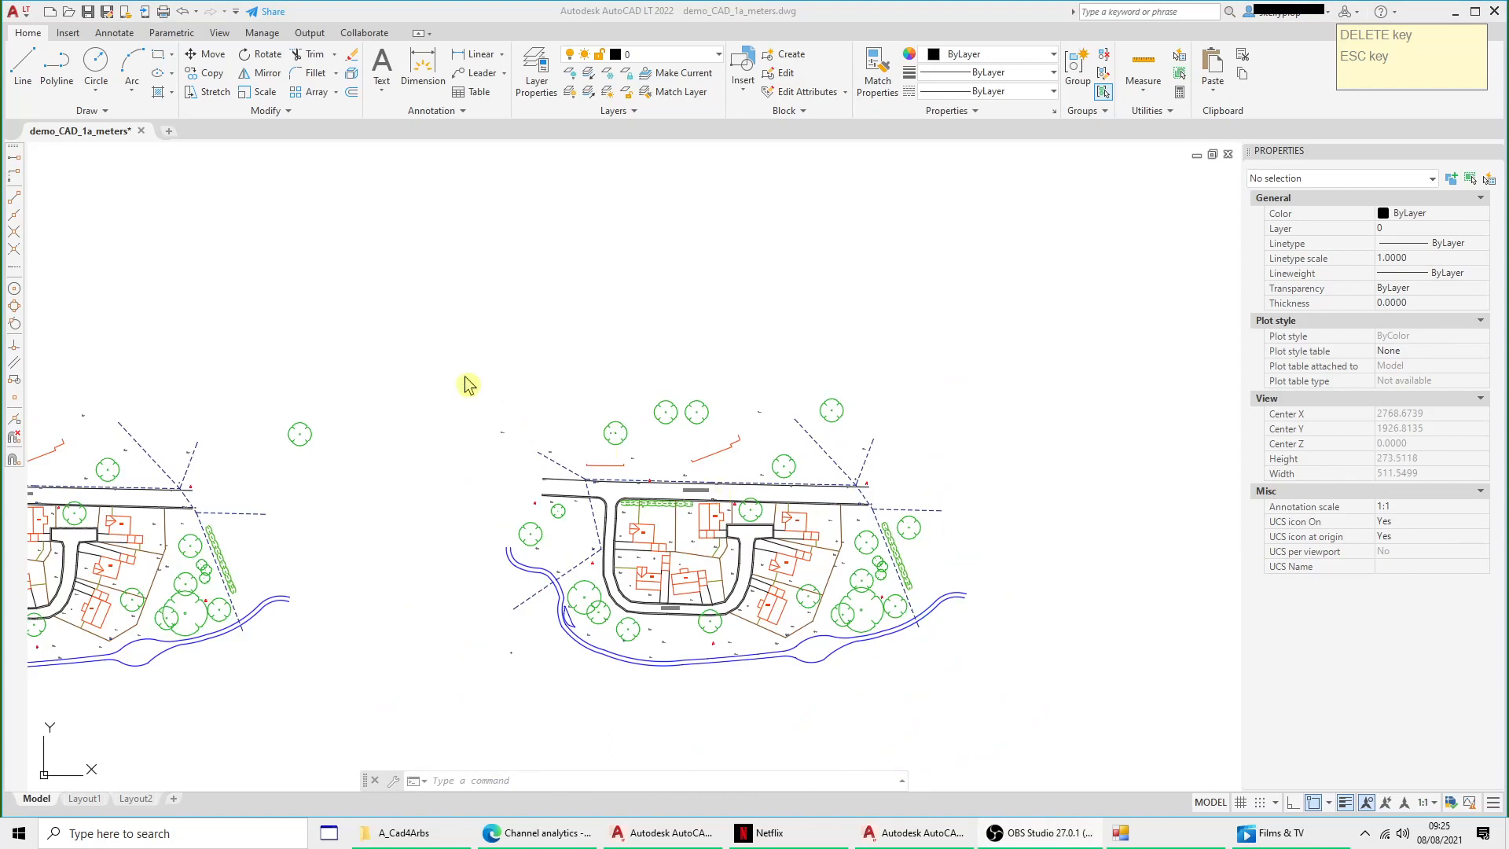
# Step: Select the whole original site plan with a window and copy it to the clipboard without a base point
pyautogui.scroll(-2, 472, 398)
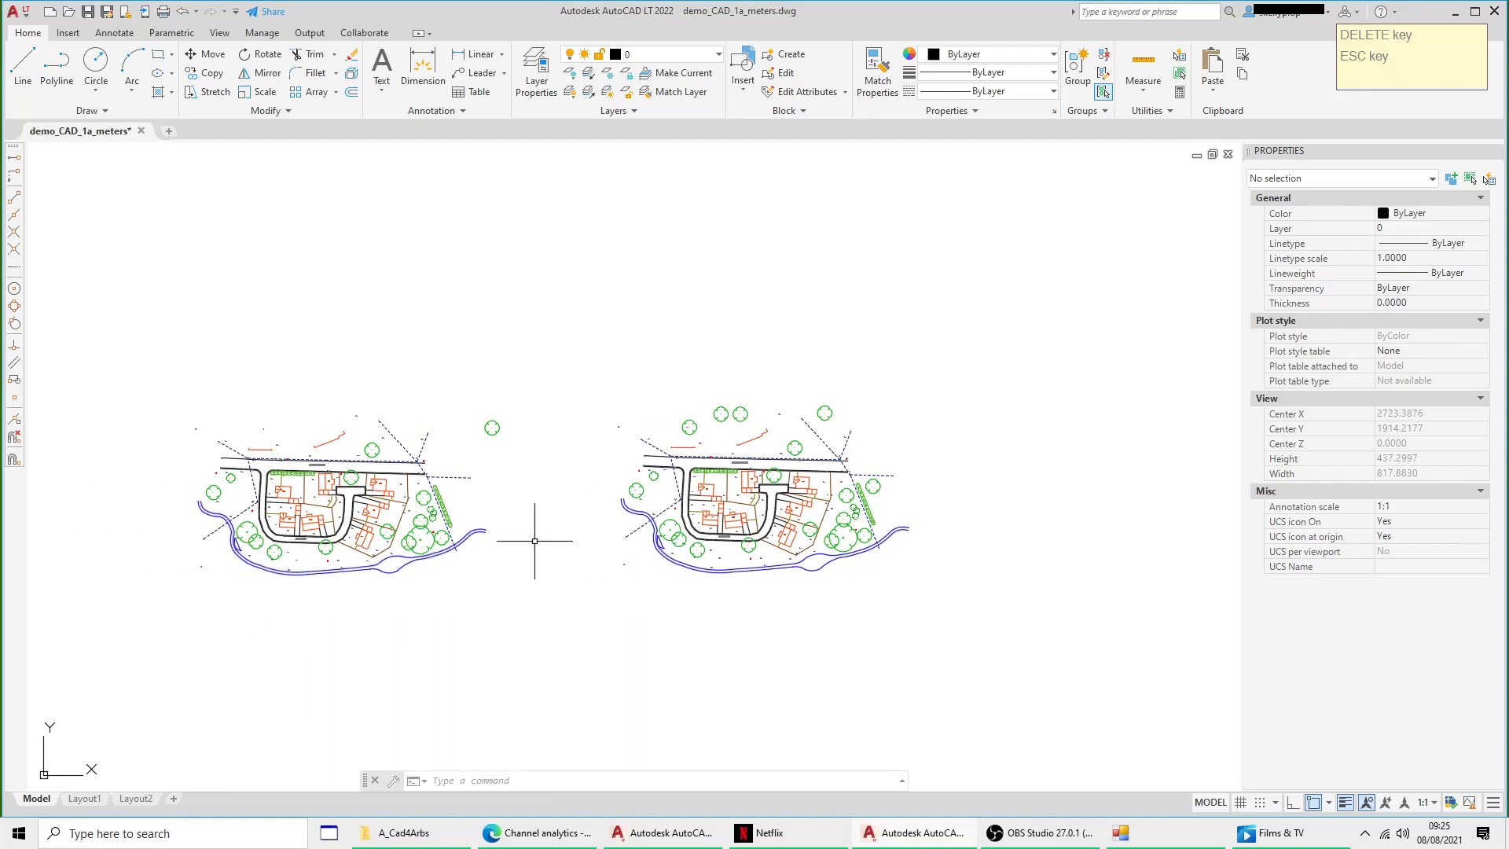
pyautogui.moveTo(409, 562); pyautogui.dragTo(619, 516, button='middle')
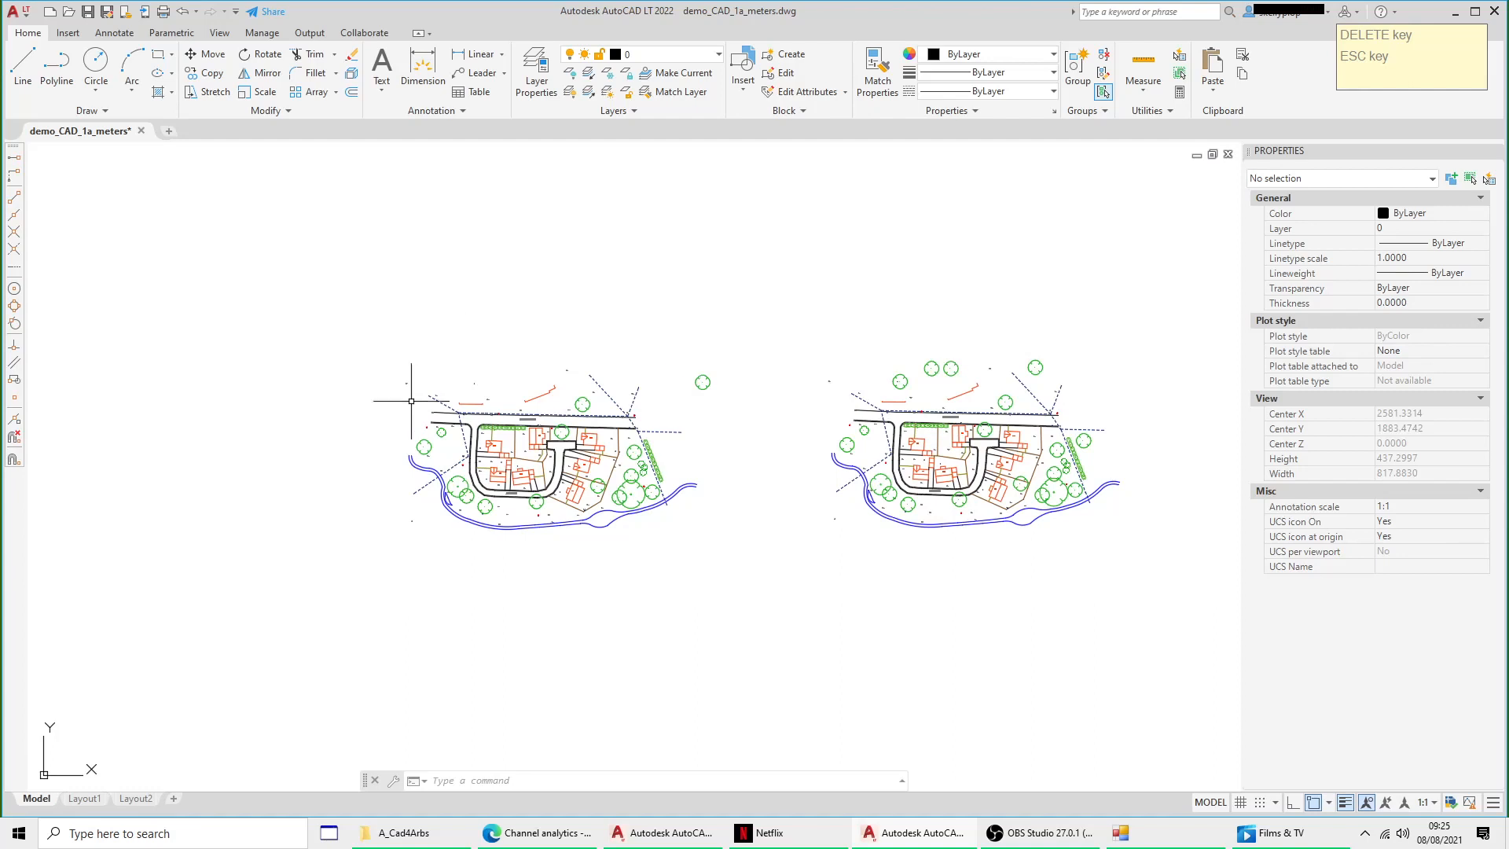
pyautogui.click(345, 323)
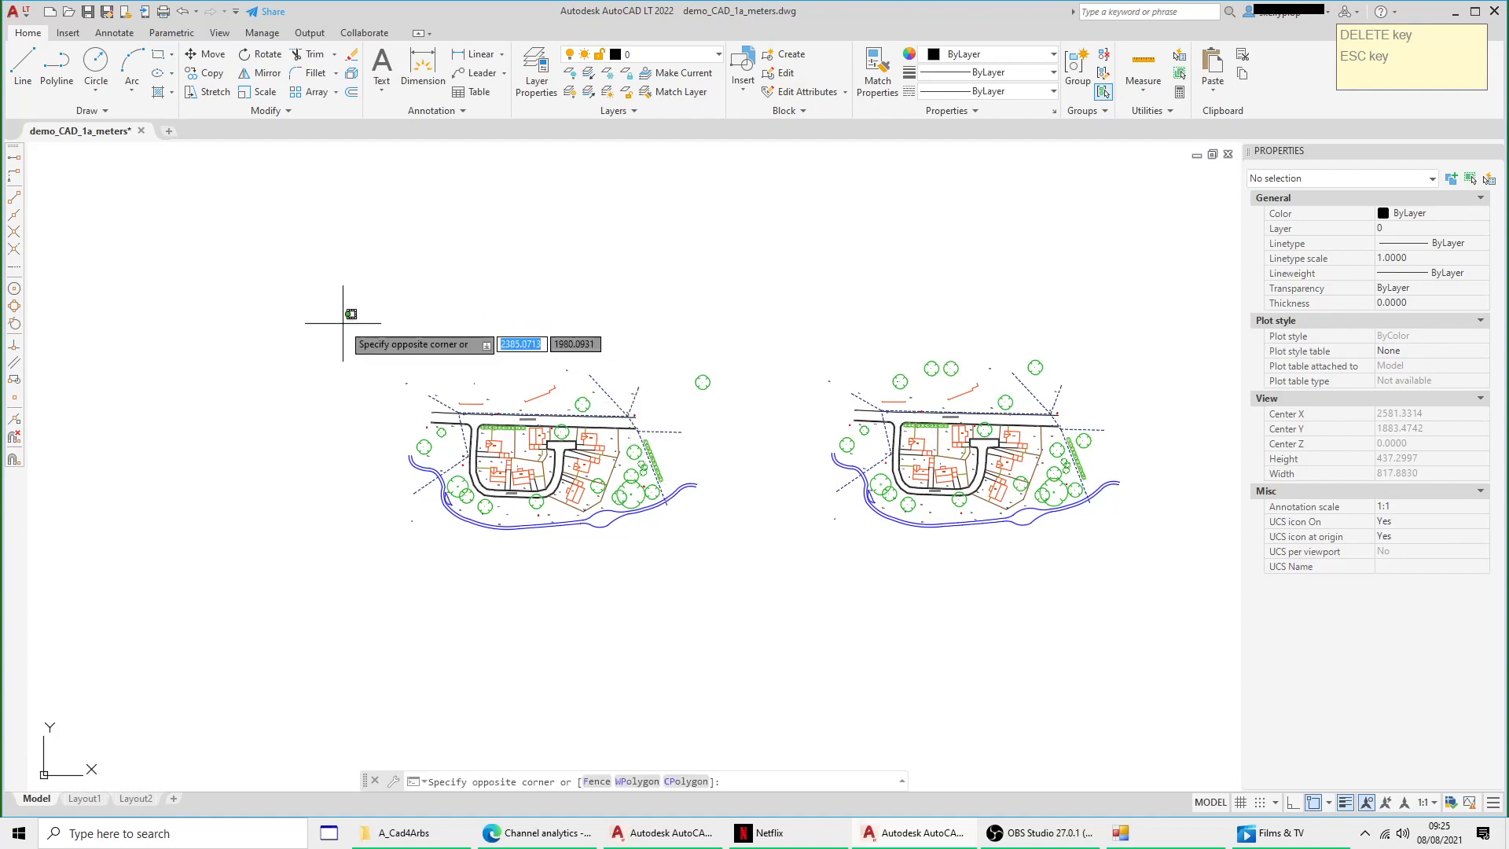
pyautogui.click(739, 575)
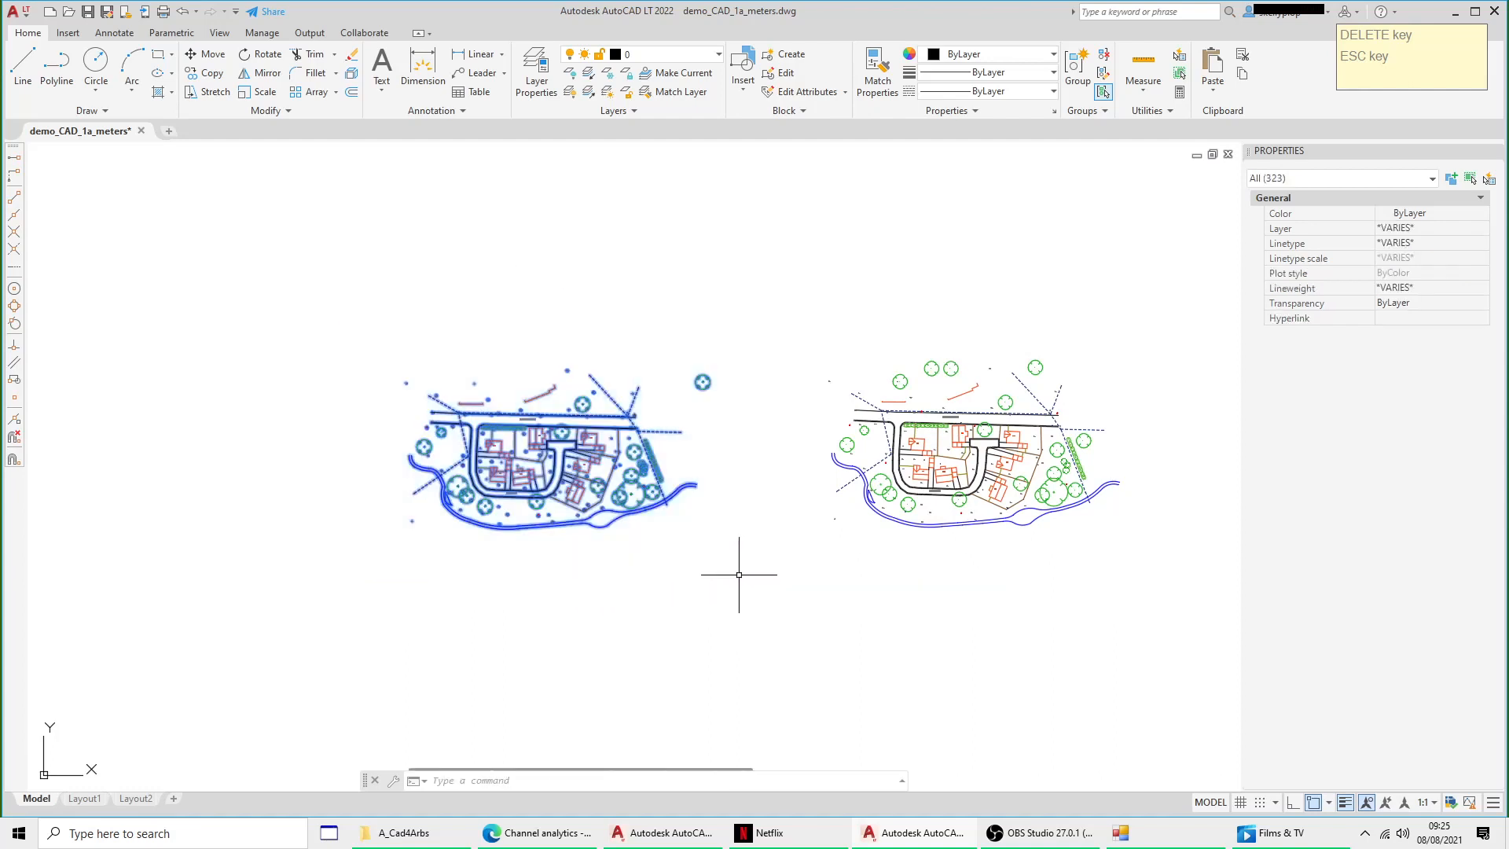
pyautogui.rightClick(606, 440)
pyautogui.moveTo(683, 494)
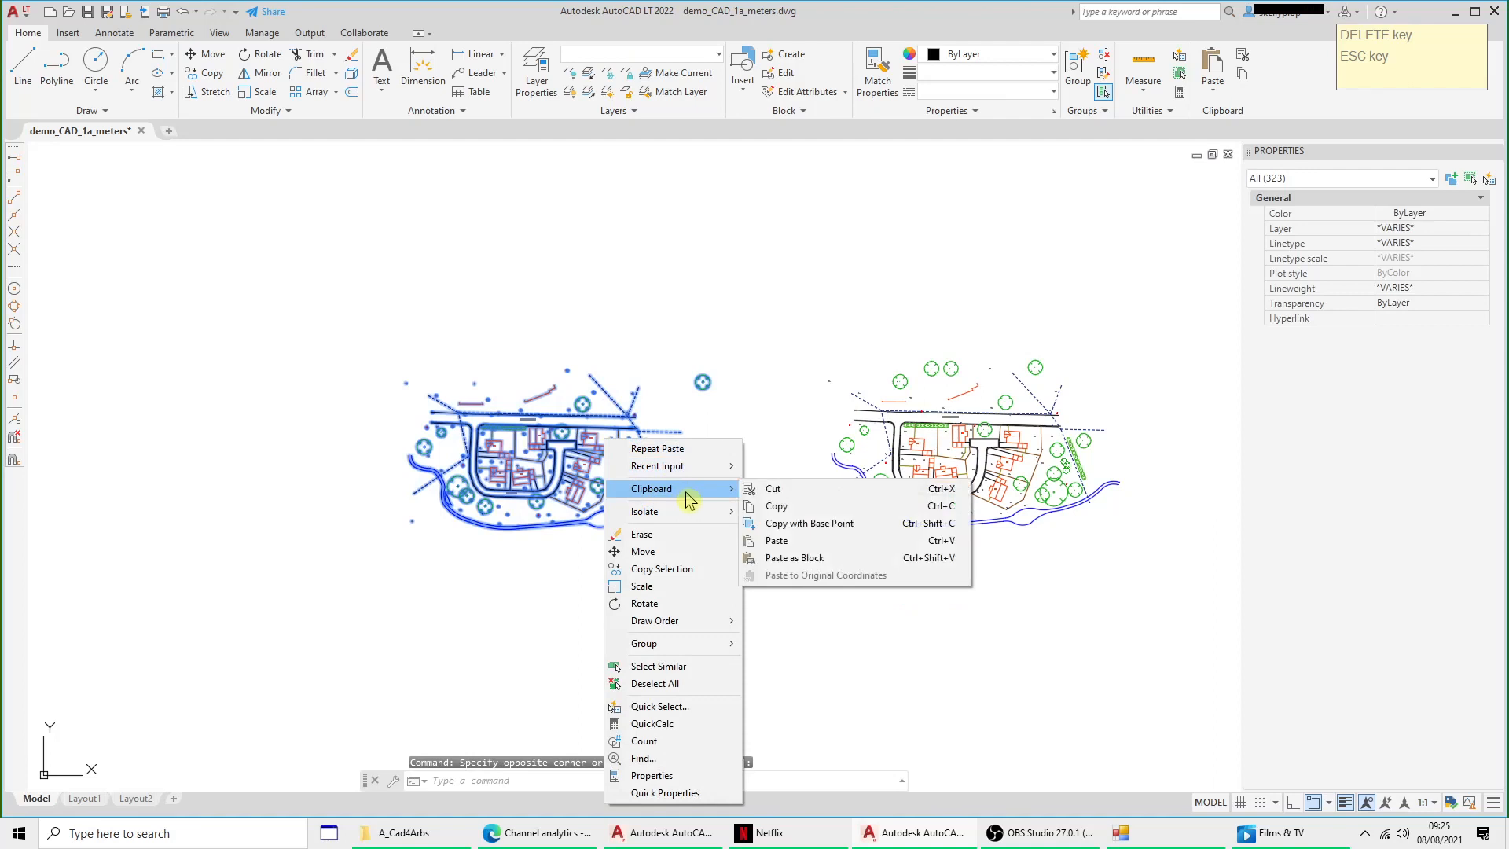
pyautogui.click(805, 515)
# Step: Paste the plan from the clipboard as a block into the empty area west of the original plan
pyautogui.rightClick(622, 306)
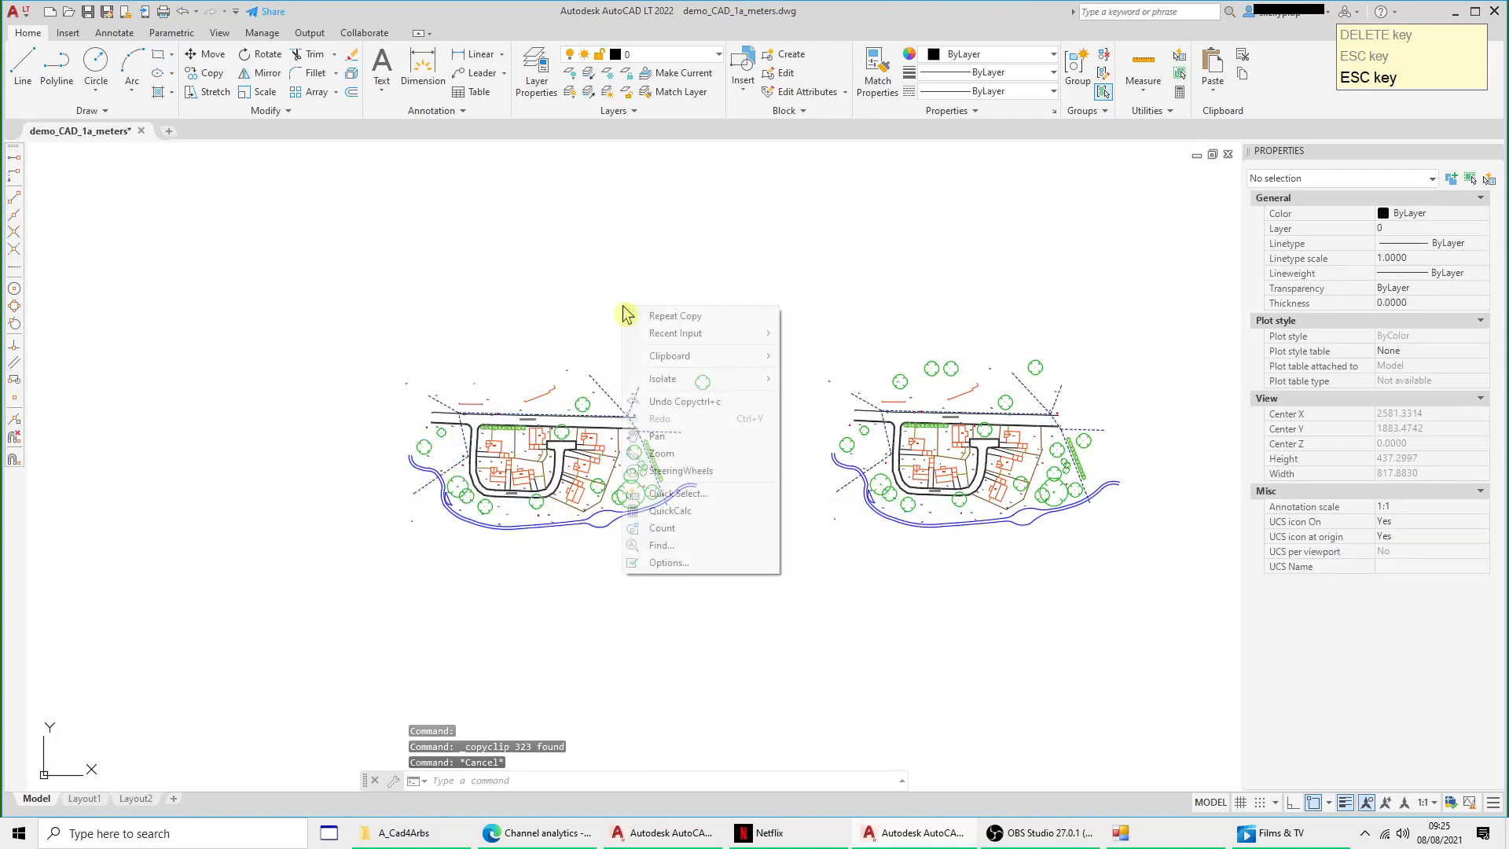
pyautogui.moveTo(755, 356)
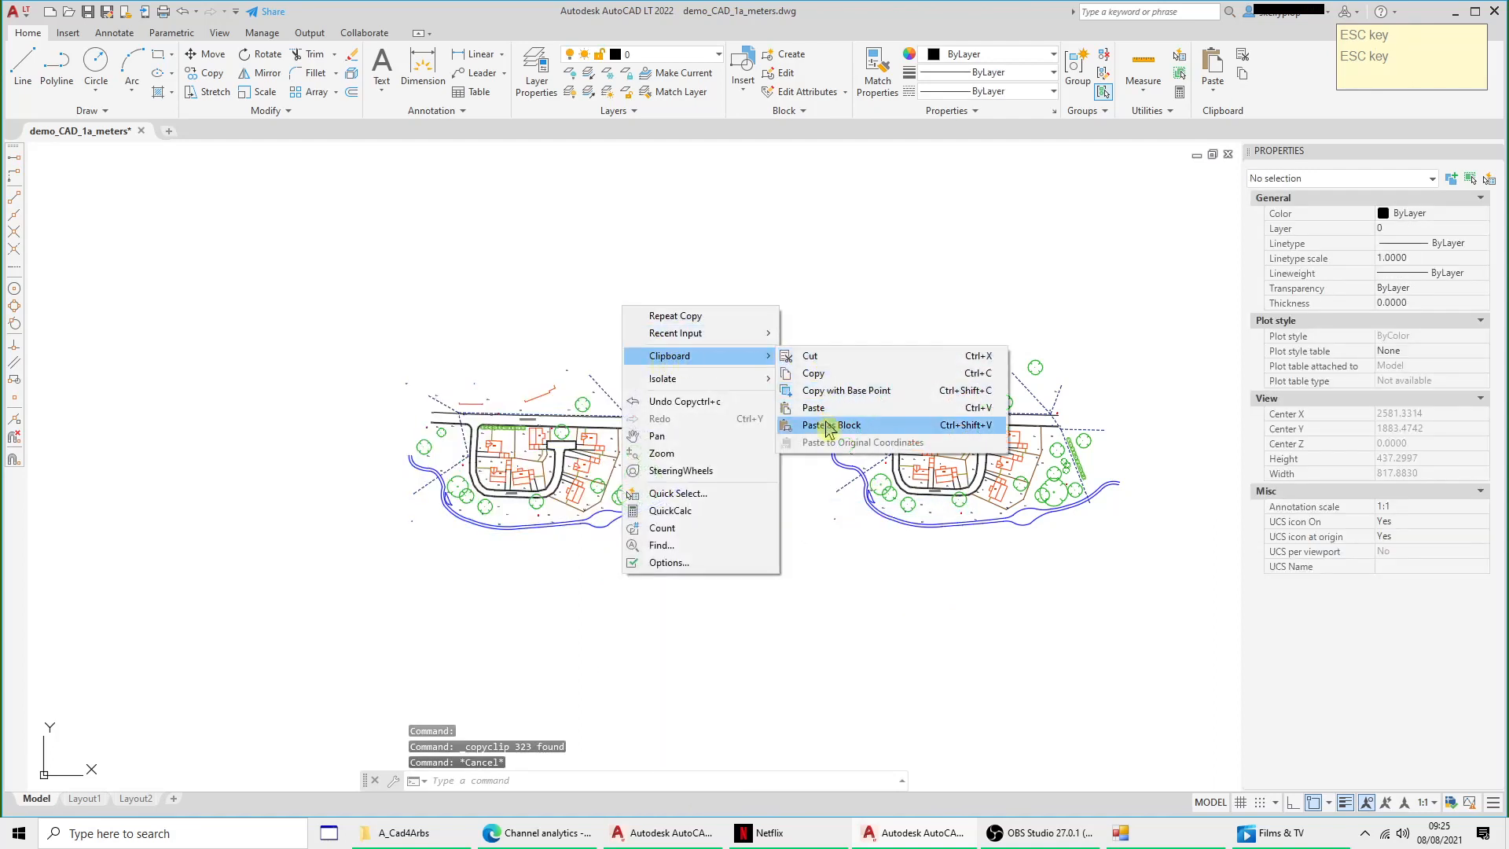
pyautogui.click(829, 425)
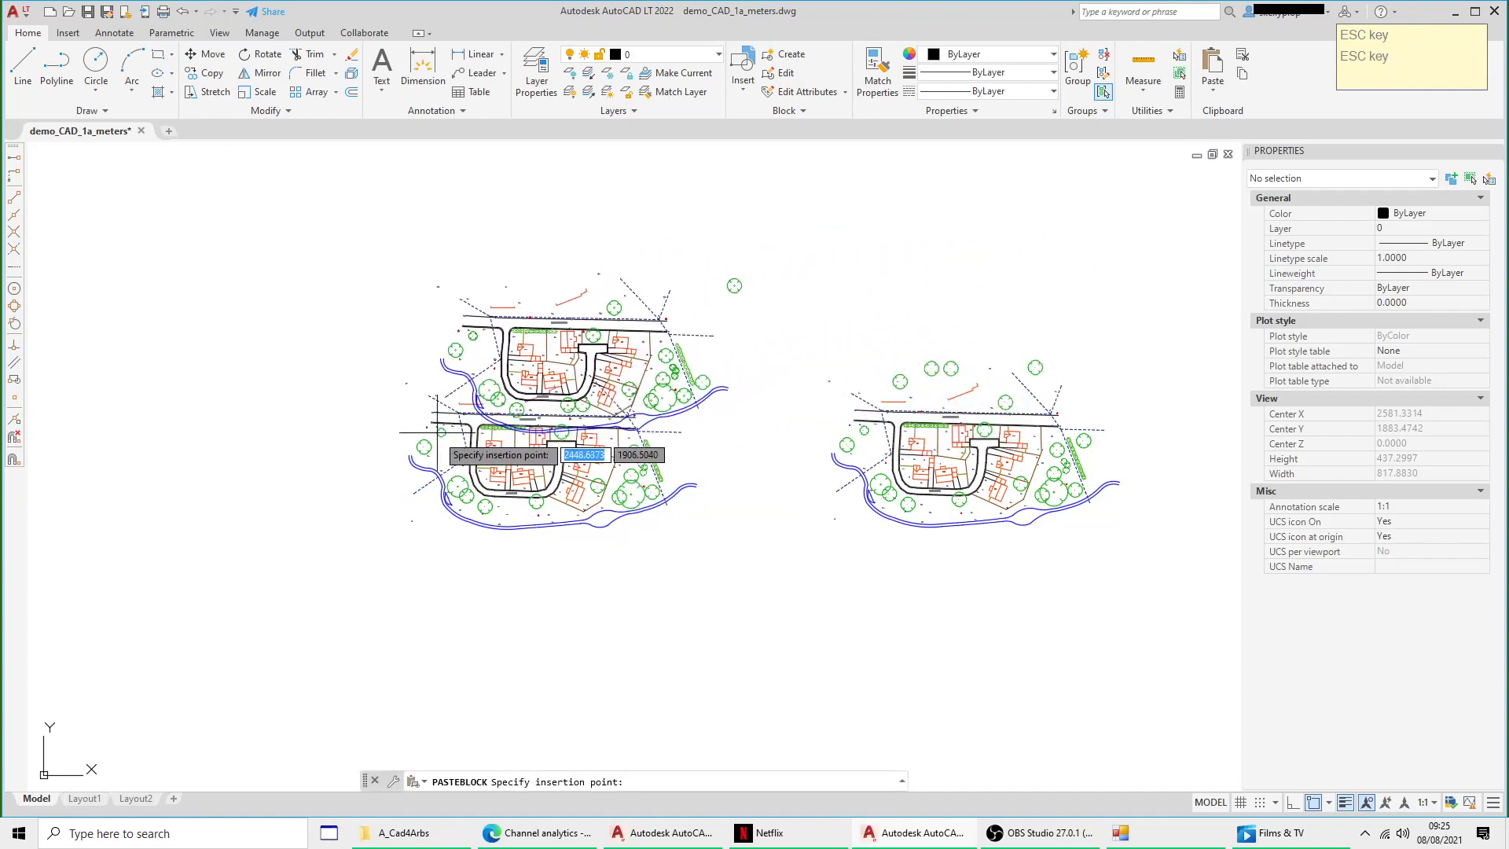
pyautogui.moveTo(445, 441); pyautogui.dragTo(874, 366, button='middle')
pyautogui.click(575, 462)
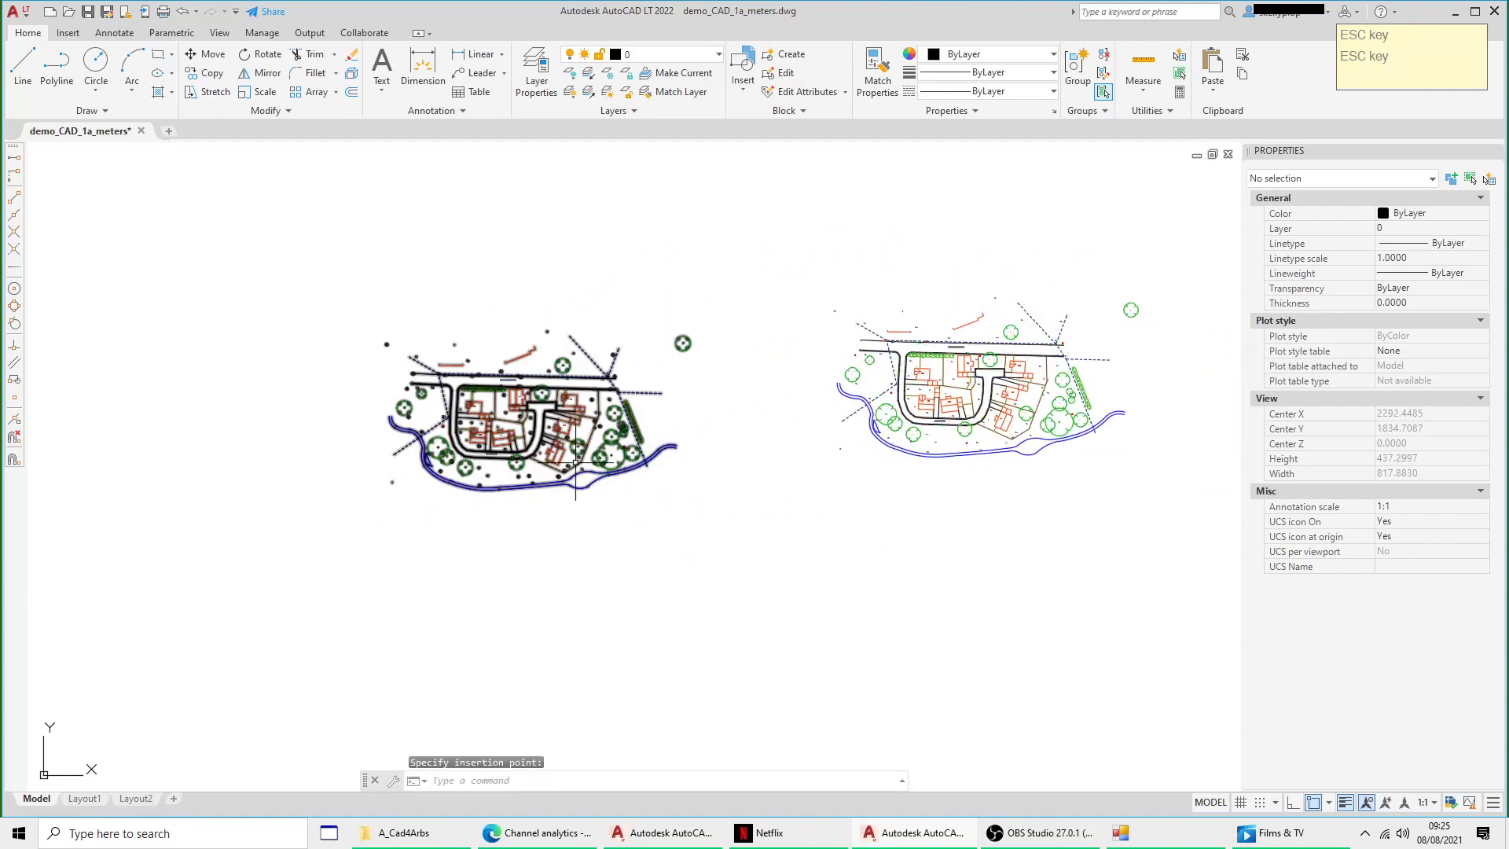
# Step: Select the pasted plan to check whether it acts as a single object, and clear the selection
pyautogui.click(638, 409)
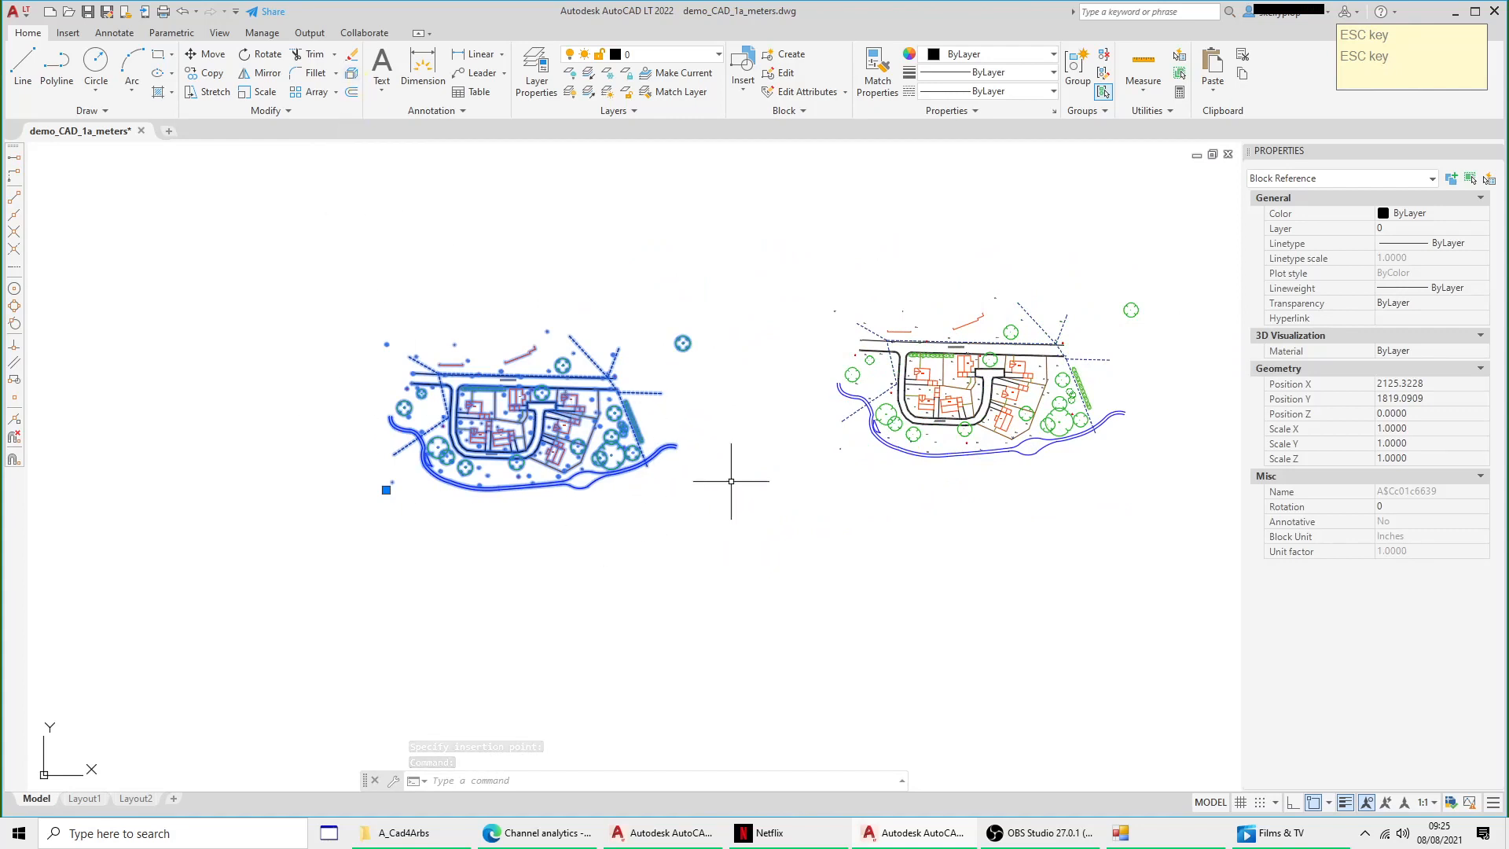
pyautogui.moveTo(829, 475); pyautogui.dragTo(663, 550, button='middle')
pyautogui.scroll(2, 369, 511)
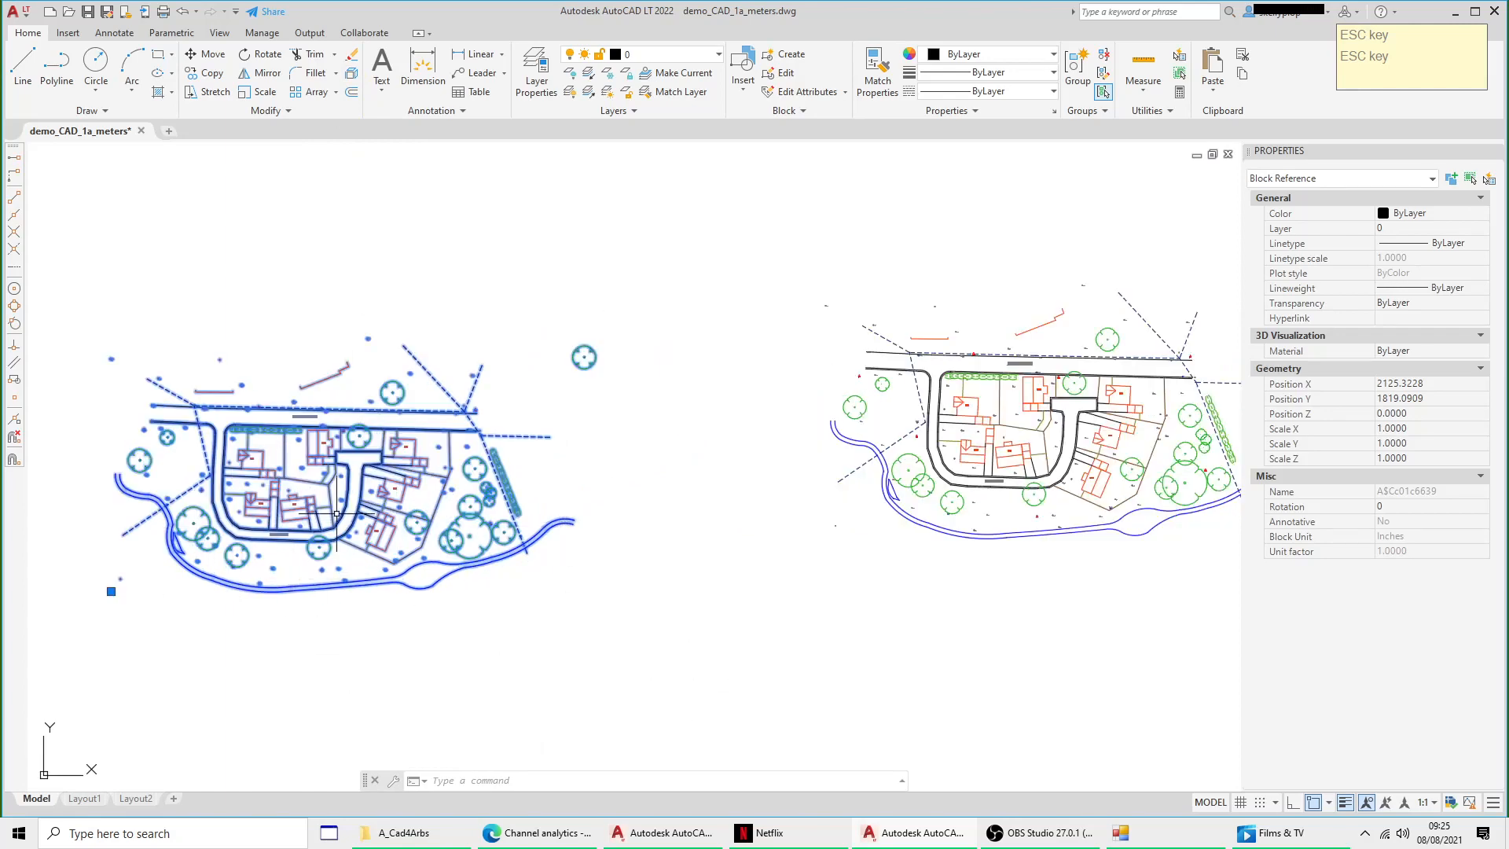
pyautogui.scroll(-3, 459, 513)
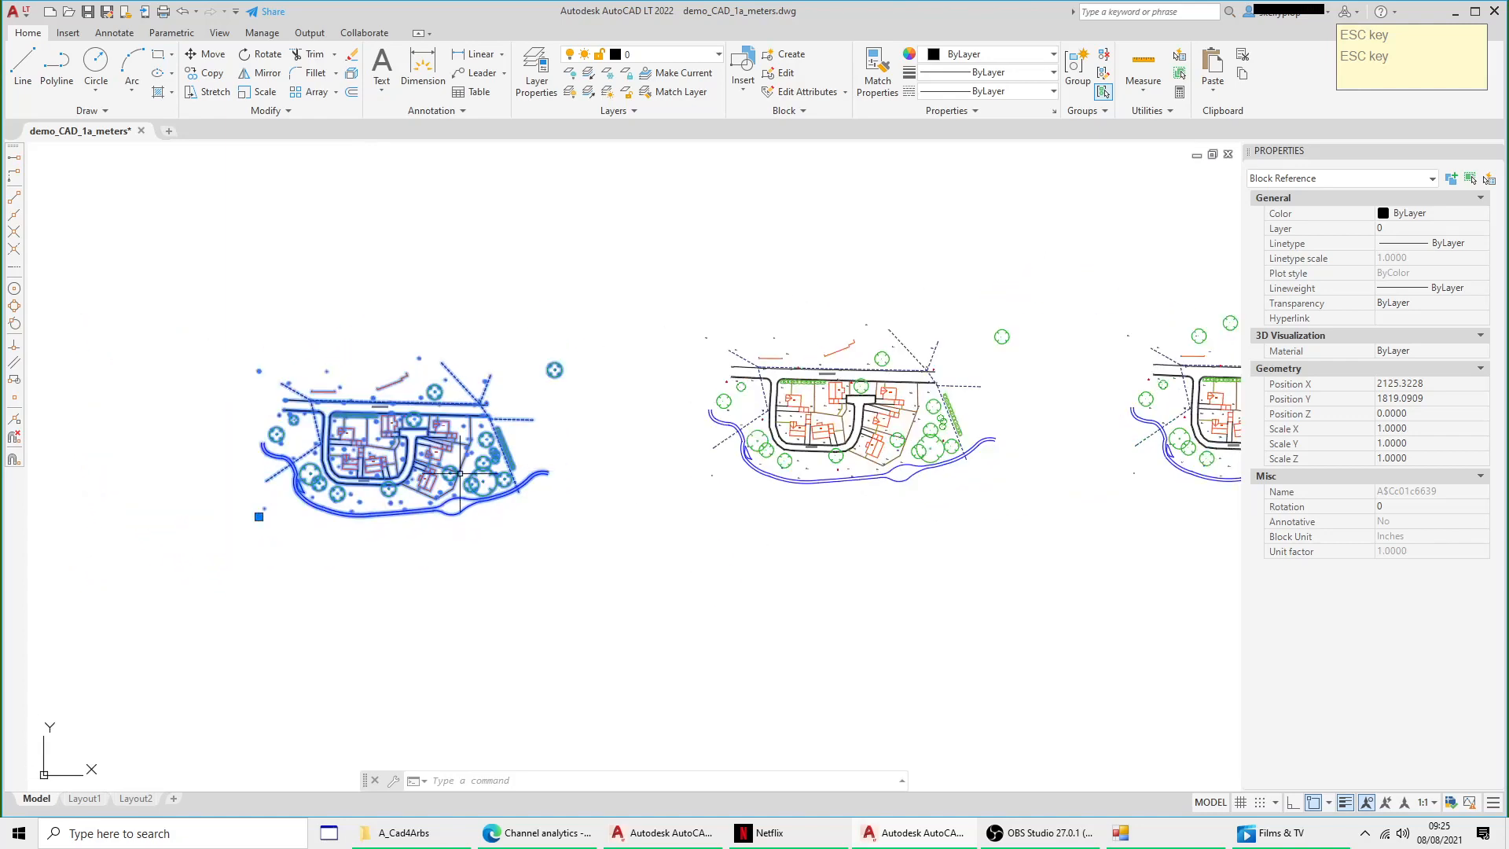
pyautogui.press('Escape')
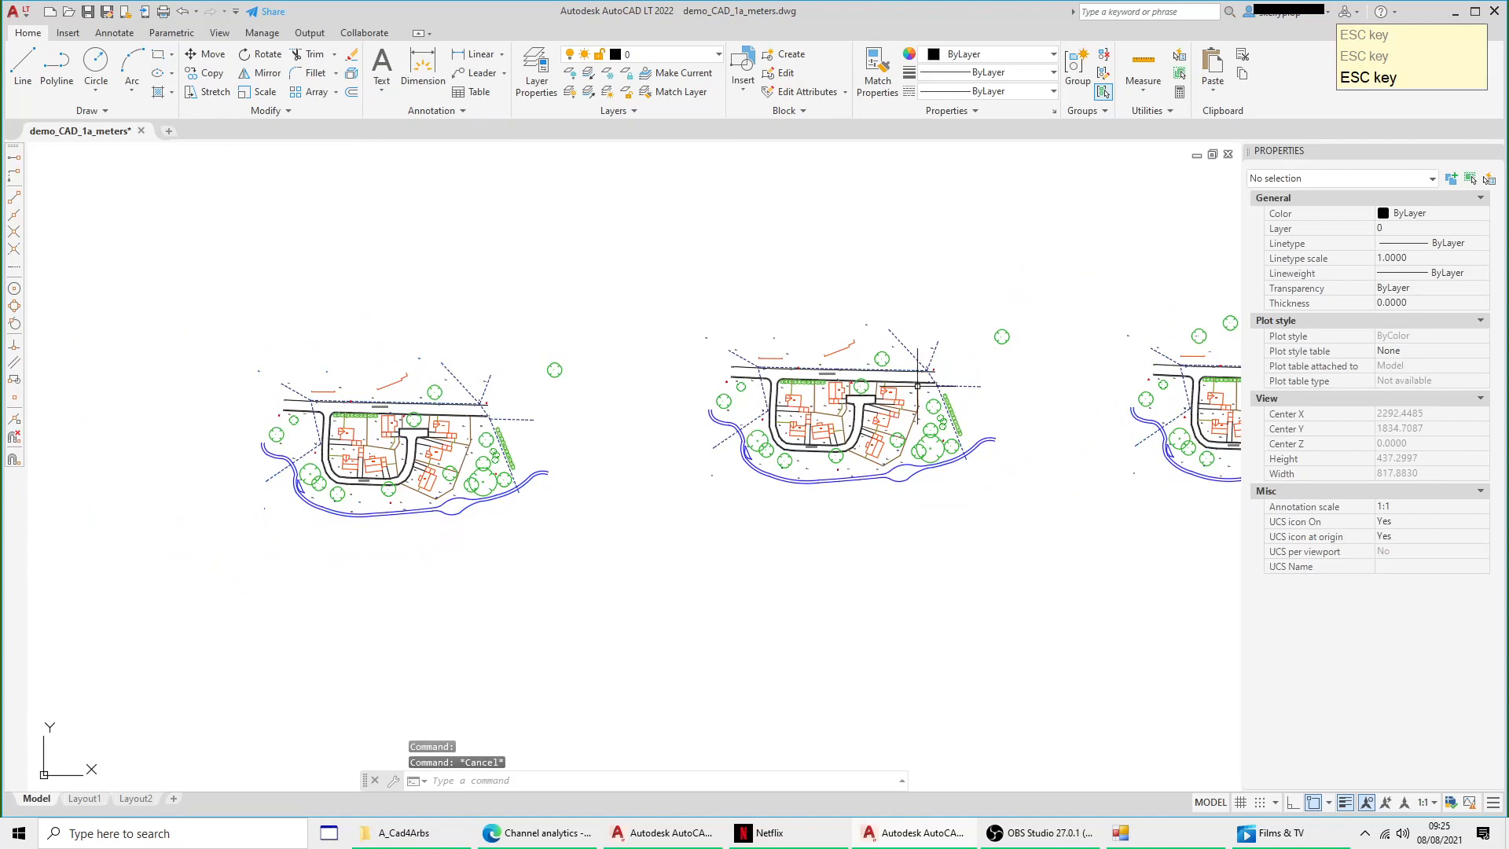
# Step: Copy the pasted plan block four times to free points south and southeast of it, and end the Copy command
pyautogui.click(433, 409)
pyautogui.rightClick(435, 410)
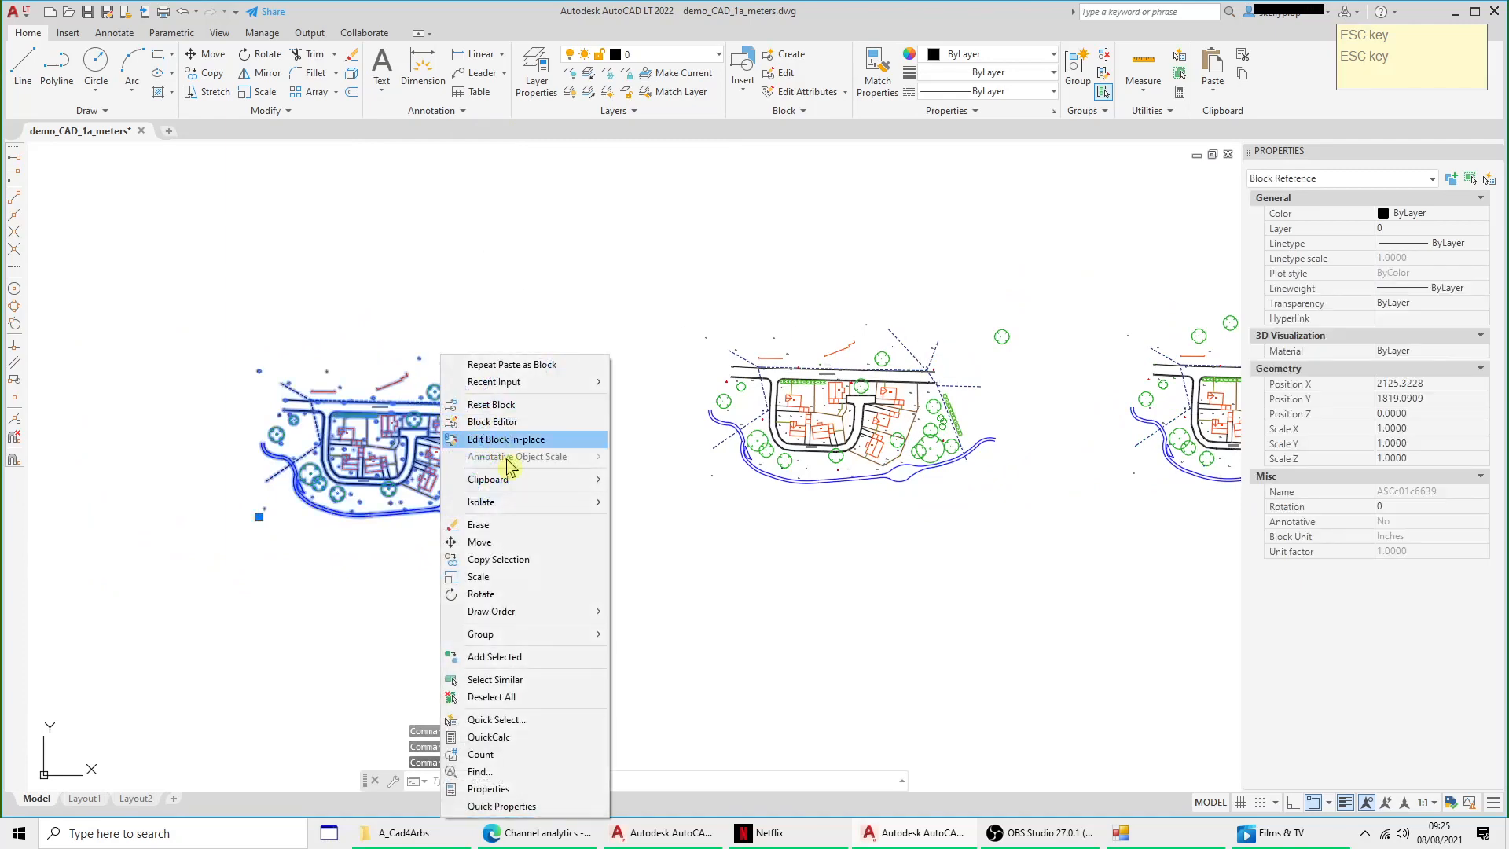
pyautogui.click(516, 560)
pyautogui.click(416, 435)
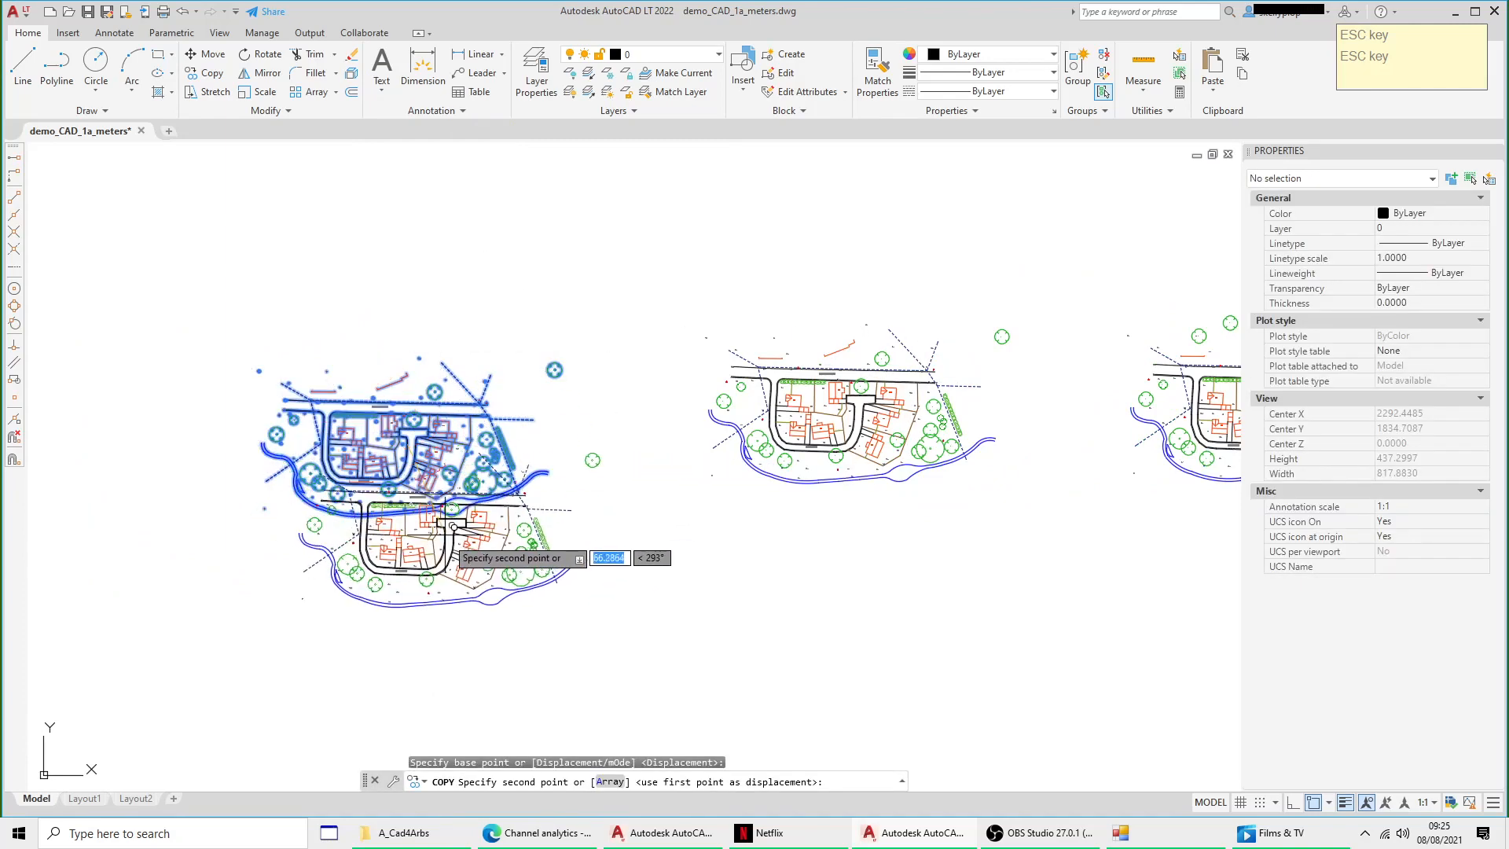
pyautogui.click(457, 532)
pyautogui.click(536, 616)
pyautogui.click(705, 630)
pyautogui.click(828, 648)
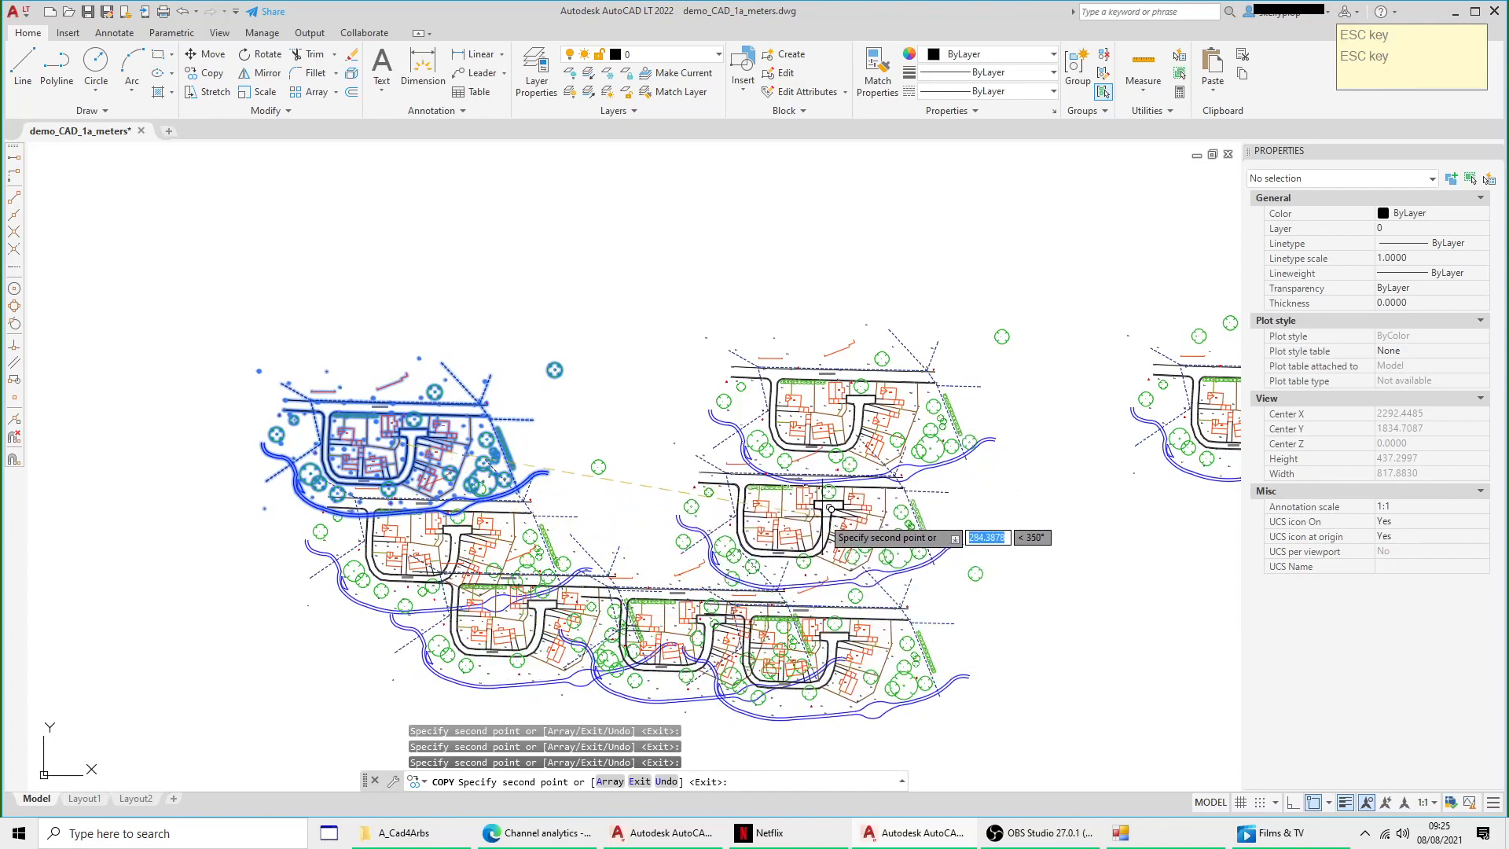
pyautogui.rightClick(820, 516)
pyautogui.click(851, 529)
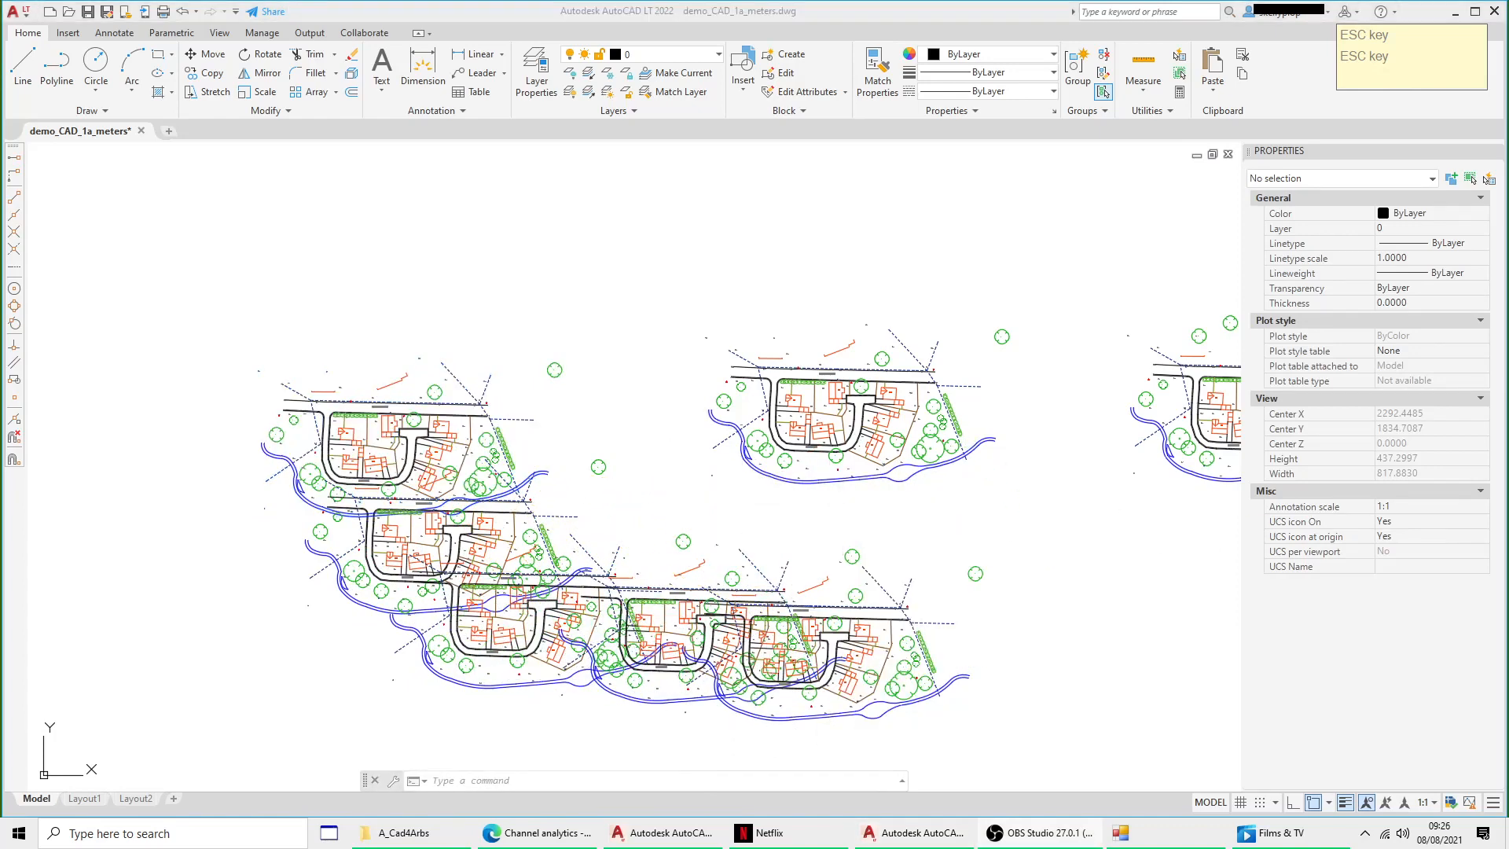
# Step: Close the demo_CAD_1a_meters drawing without saving the changes
pyautogui.click(461, 257)
pyautogui.scroll(-1, 553, 275)
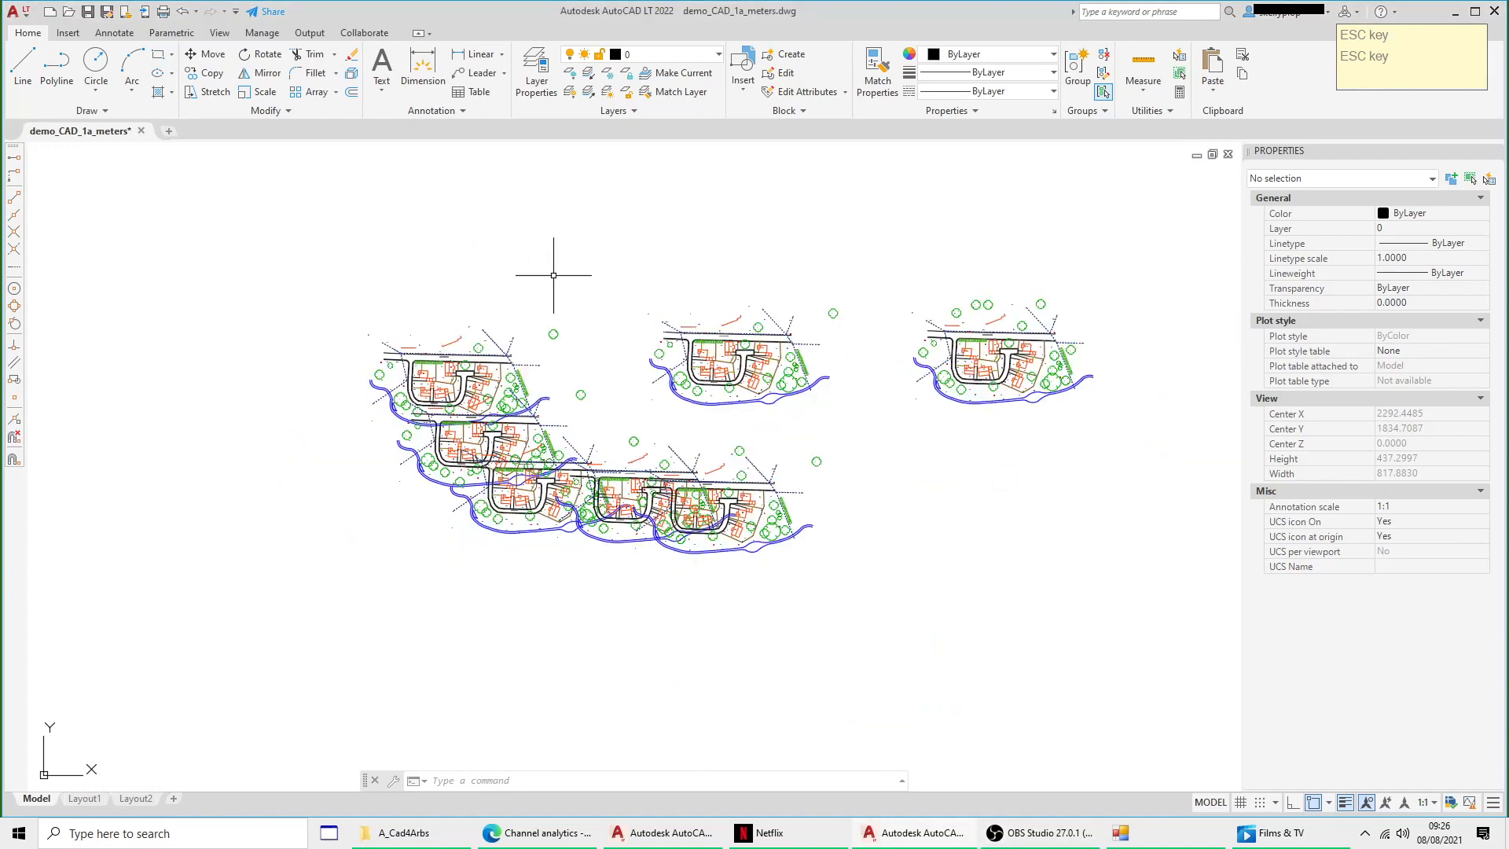
pyautogui.moveTo(551, 274); pyautogui.dragTo(432, 345, button='middle')
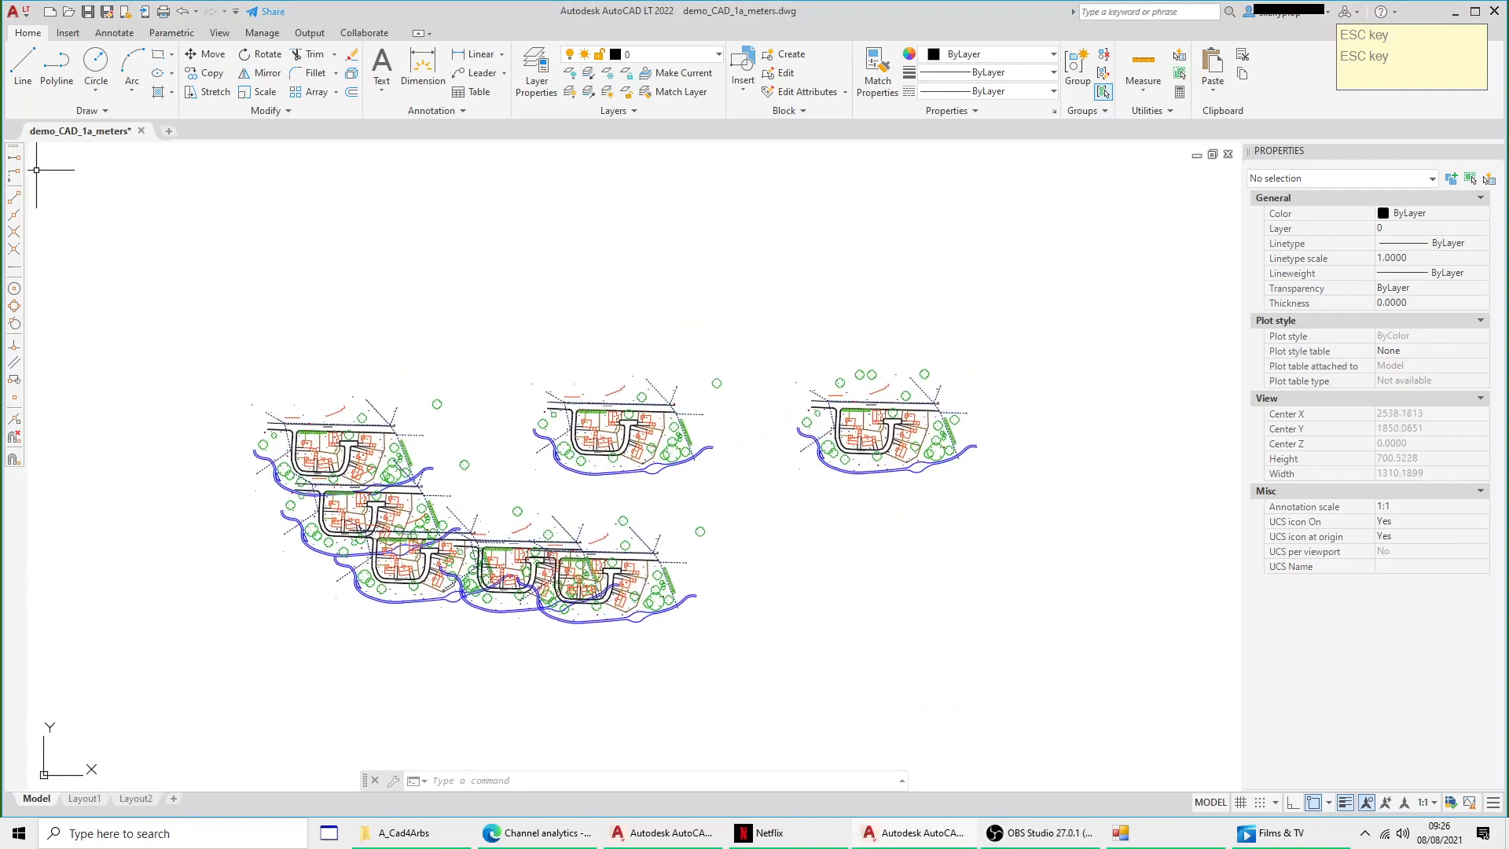
pyautogui.click(142, 131)
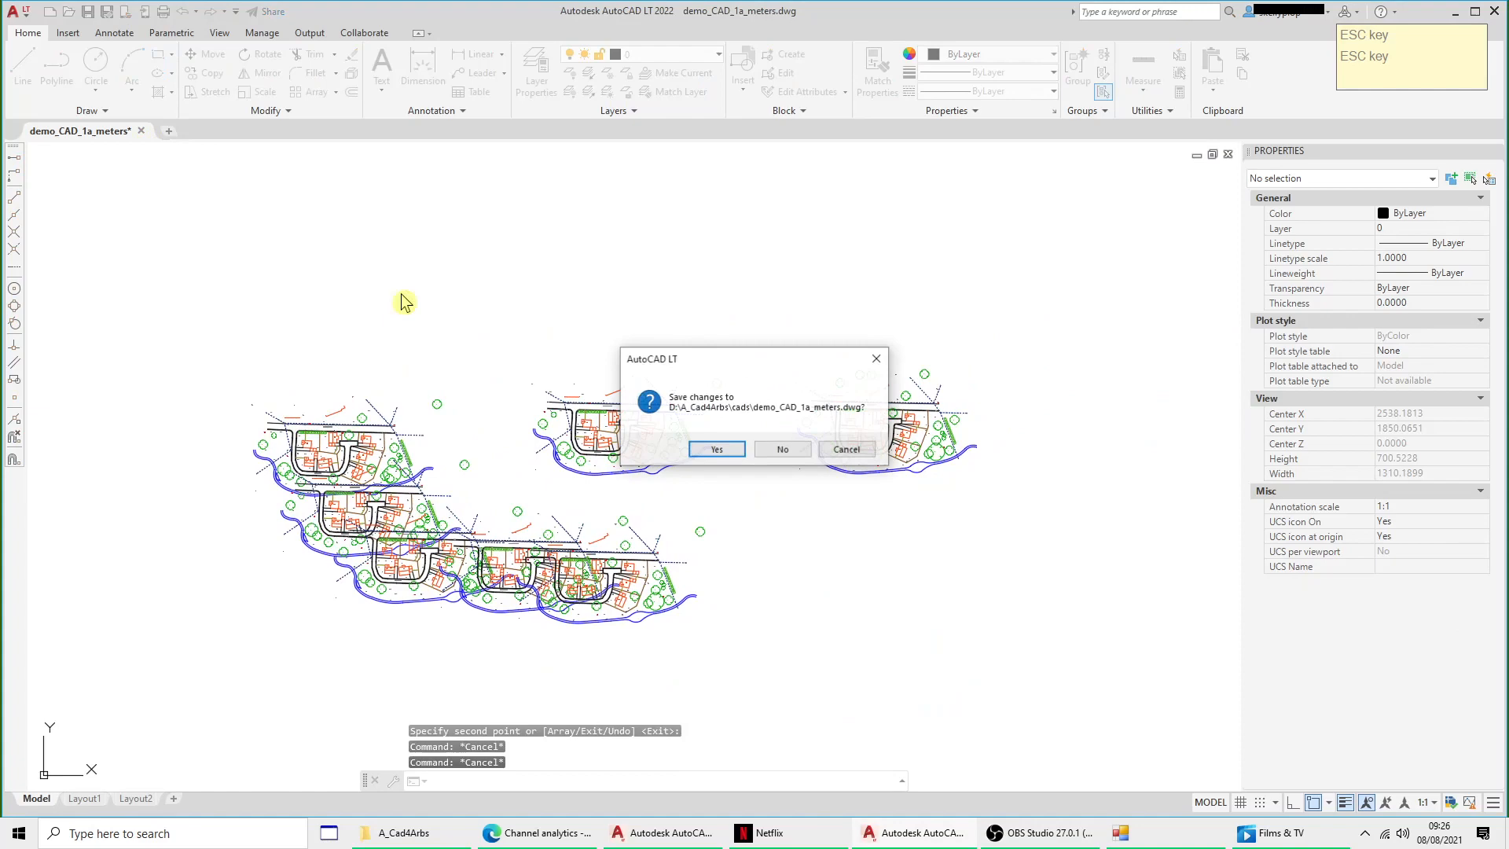
pyautogui.click(783, 451)
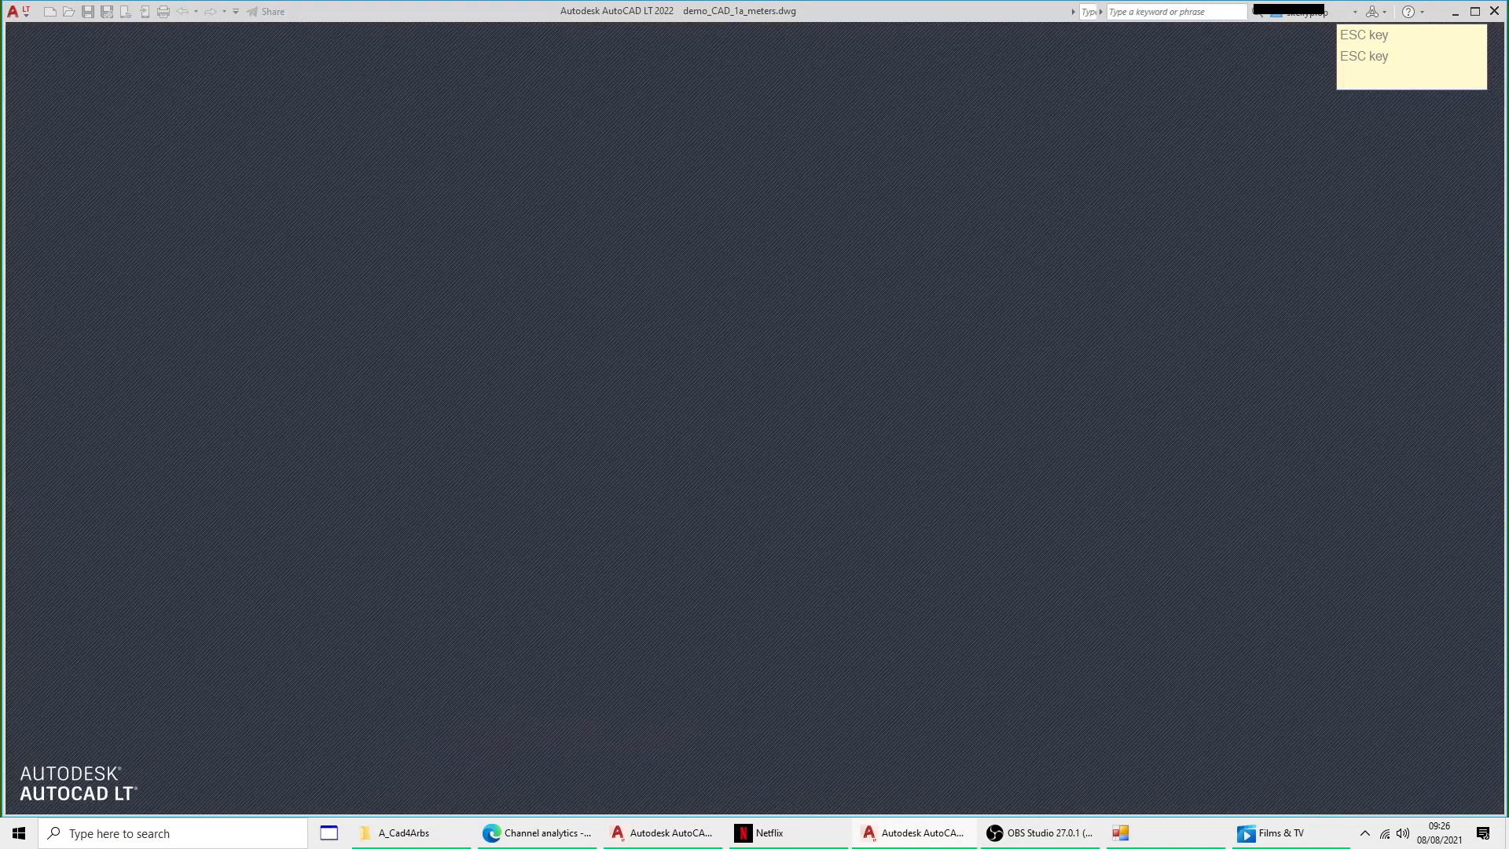
# Step: Open the recent drawing demo_CAD_topo_TS_1a_meters.dwg
pyautogui.click(13, 14)
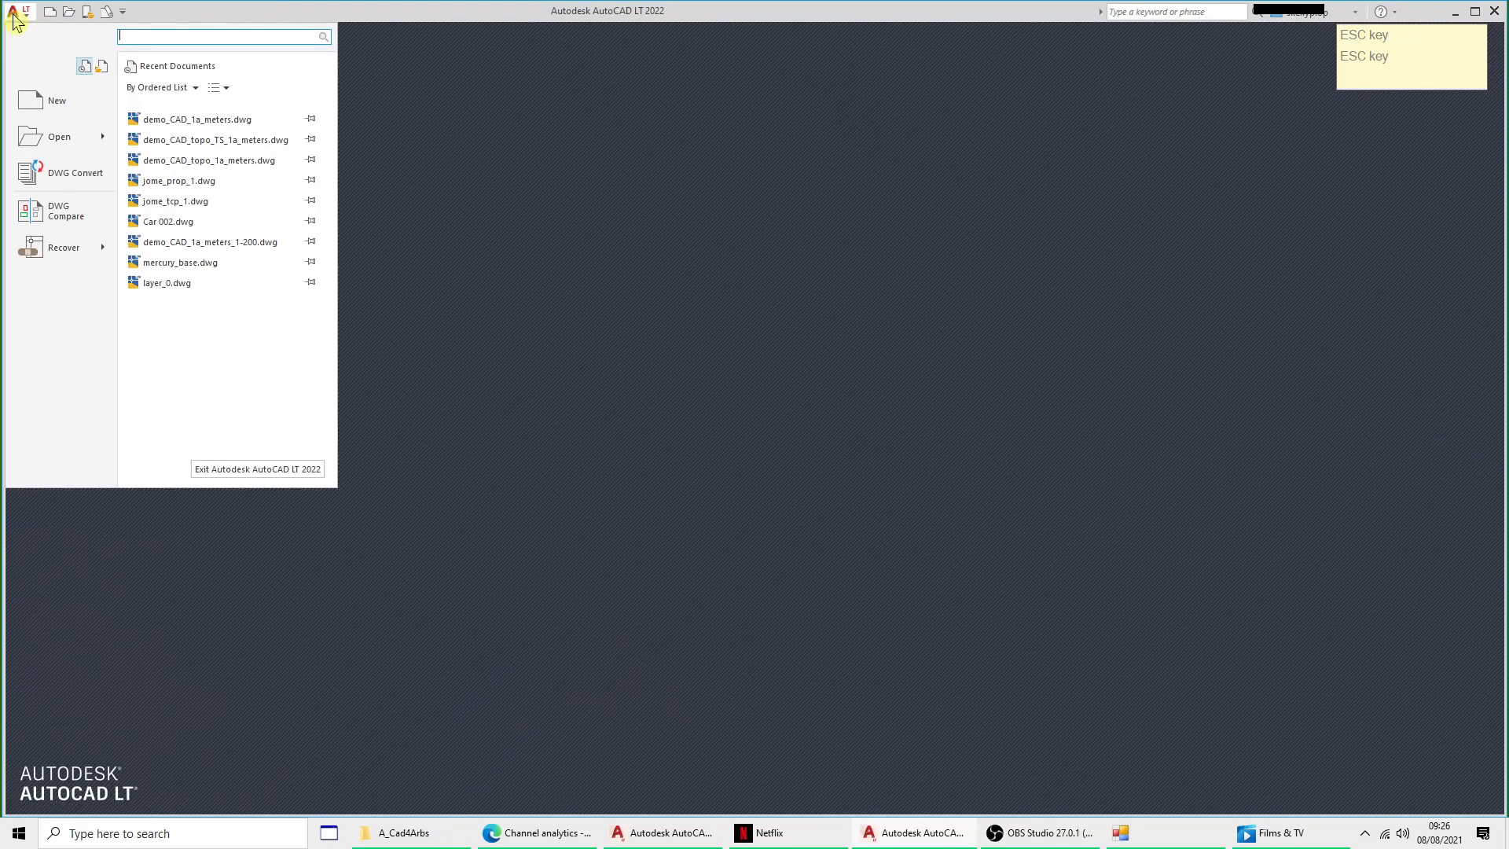
pyautogui.click(266, 140)
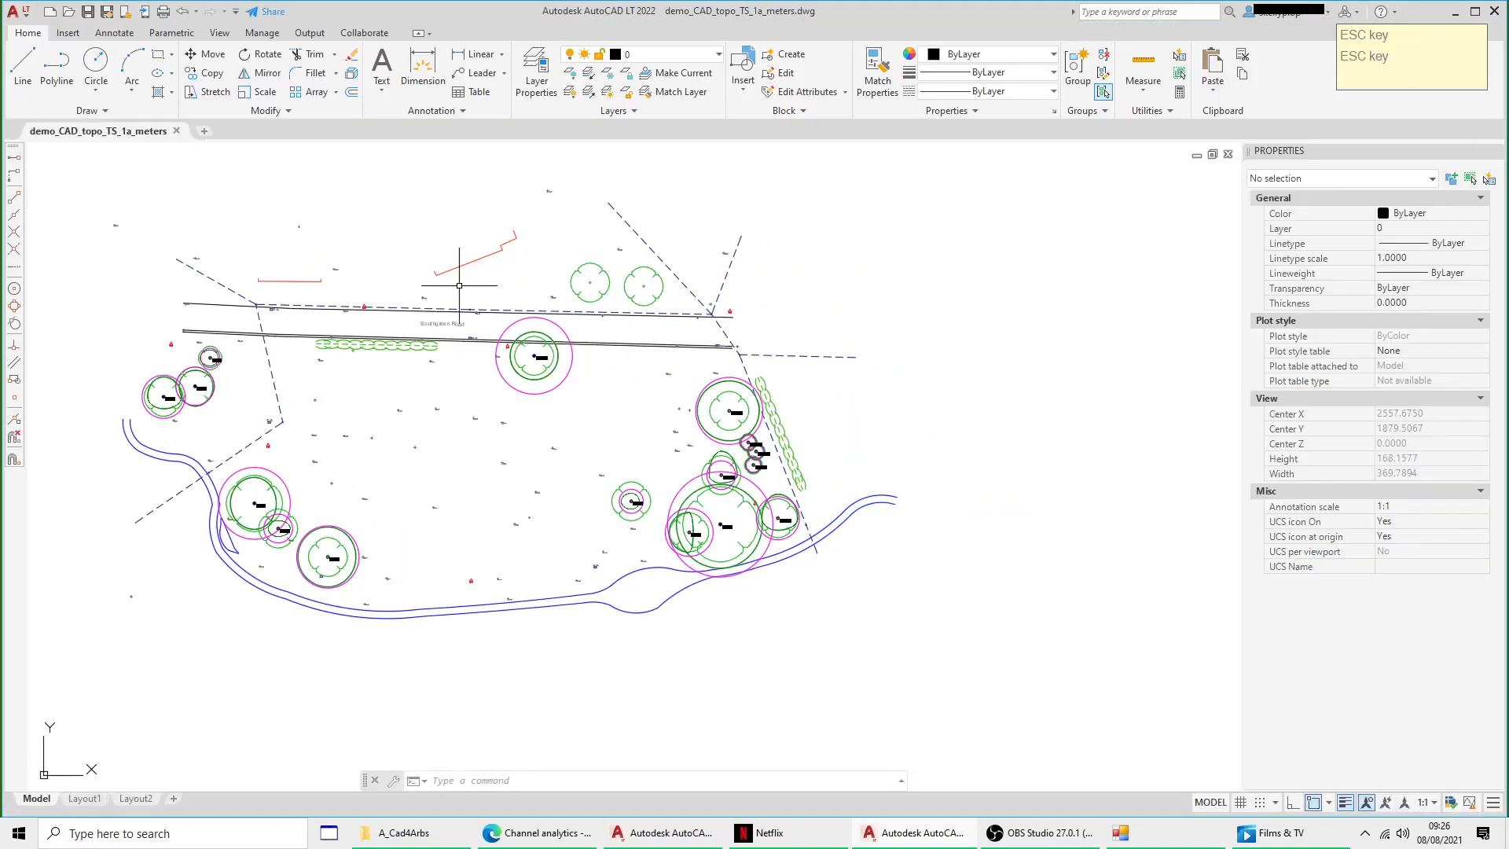
pyautogui.moveTo(414, 314); pyautogui.dragTo(577, 335, button='middle')
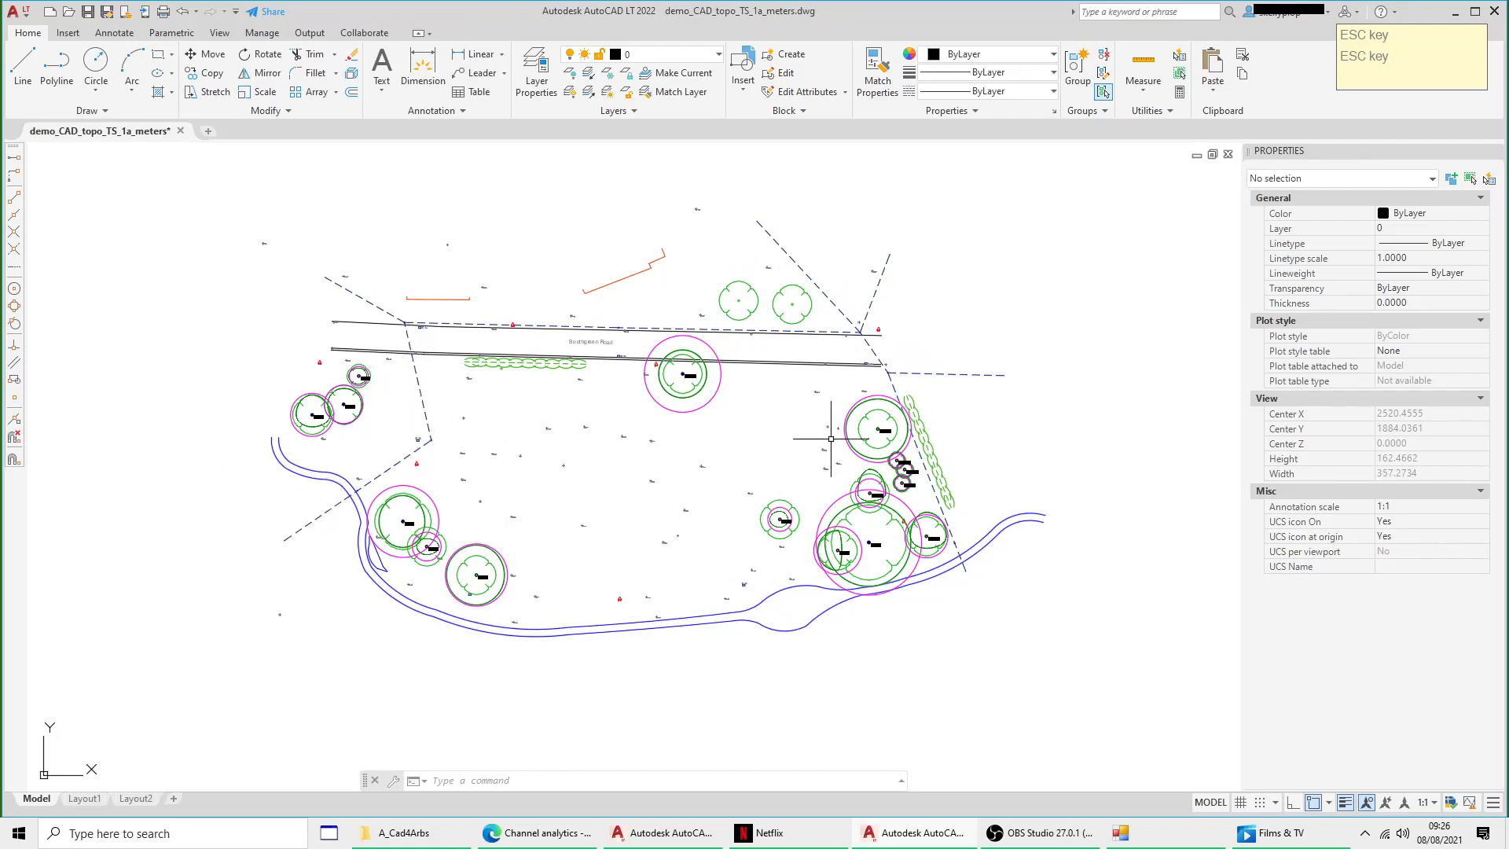
# Step: Identify the layer of a green tree symbol north of the road and freeze the trees layer
pyautogui.click(754, 293)
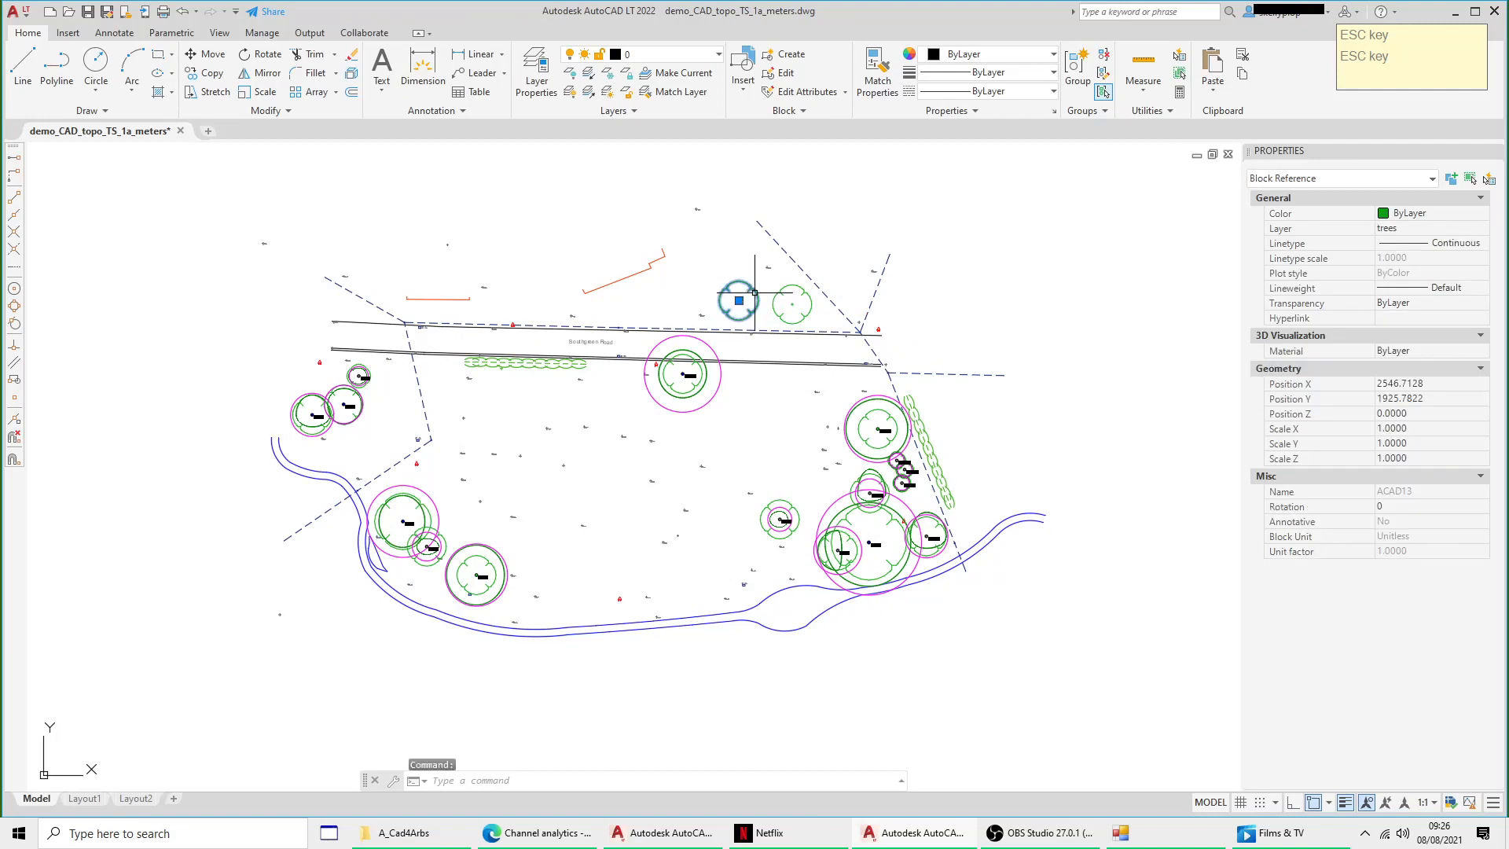
pyautogui.click(717, 55)
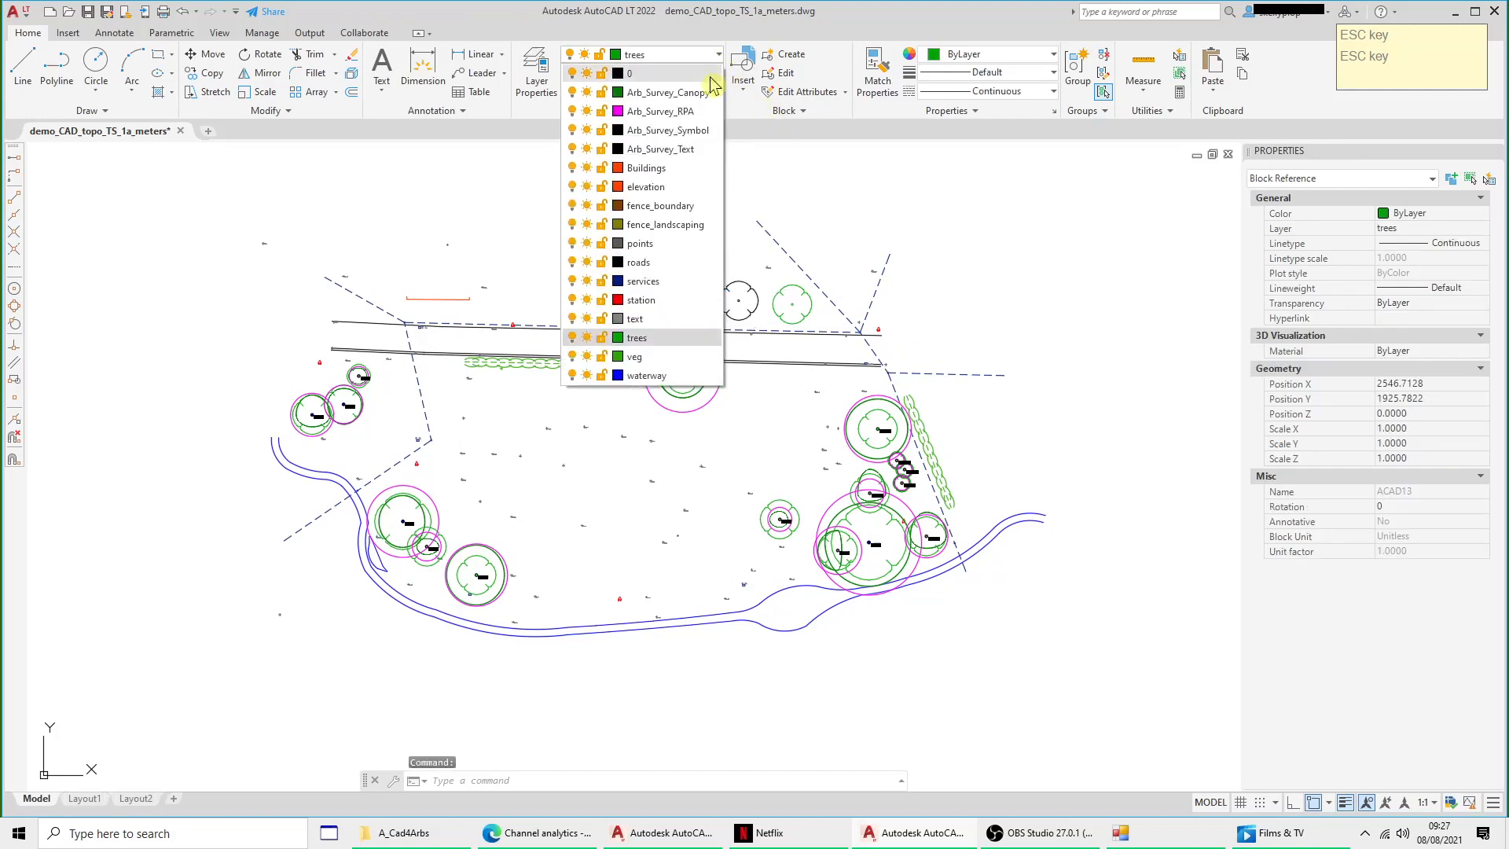
pyautogui.click(588, 339)
pyautogui.click(886, 242)
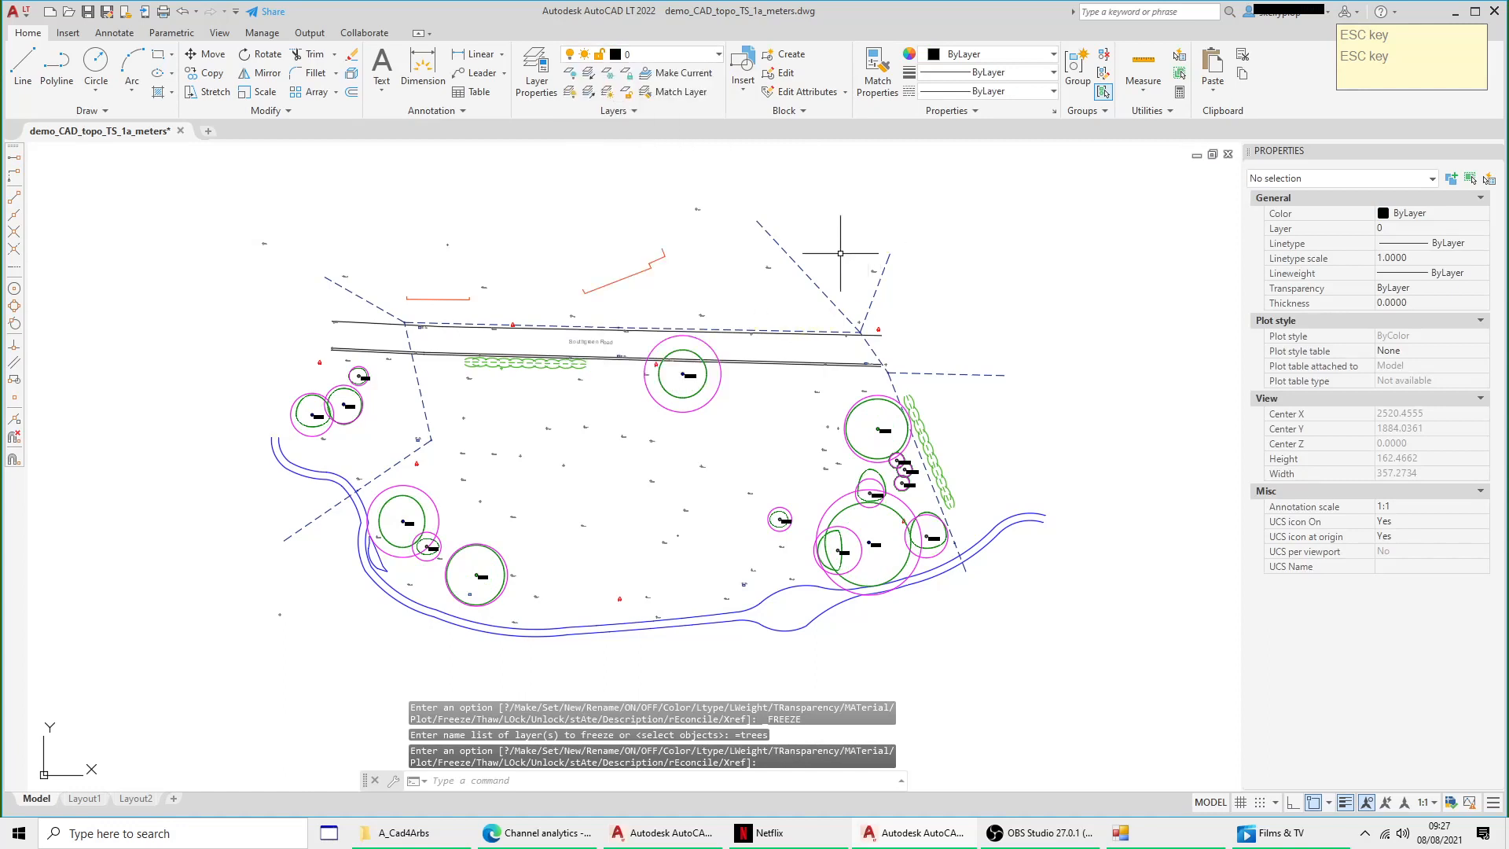
# Step: Open the recent drawing demo_CAD_topo_1a_meters.dwg
pyautogui.click(20, 16)
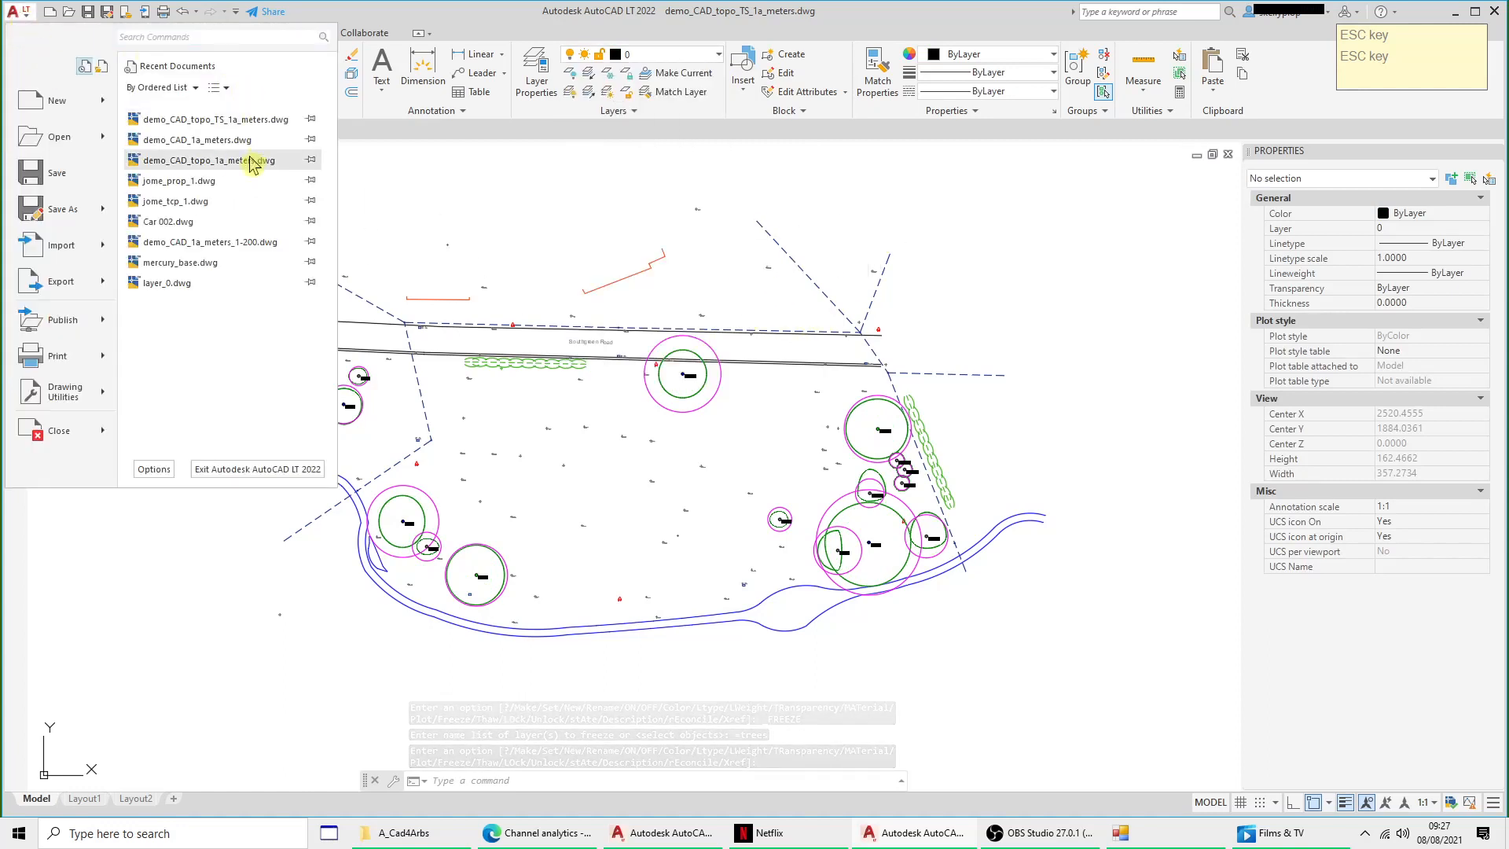
pyautogui.click(236, 160)
pyautogui.moveTo(616, 507); pyautogui.dragTo(671, 420, button='middle')
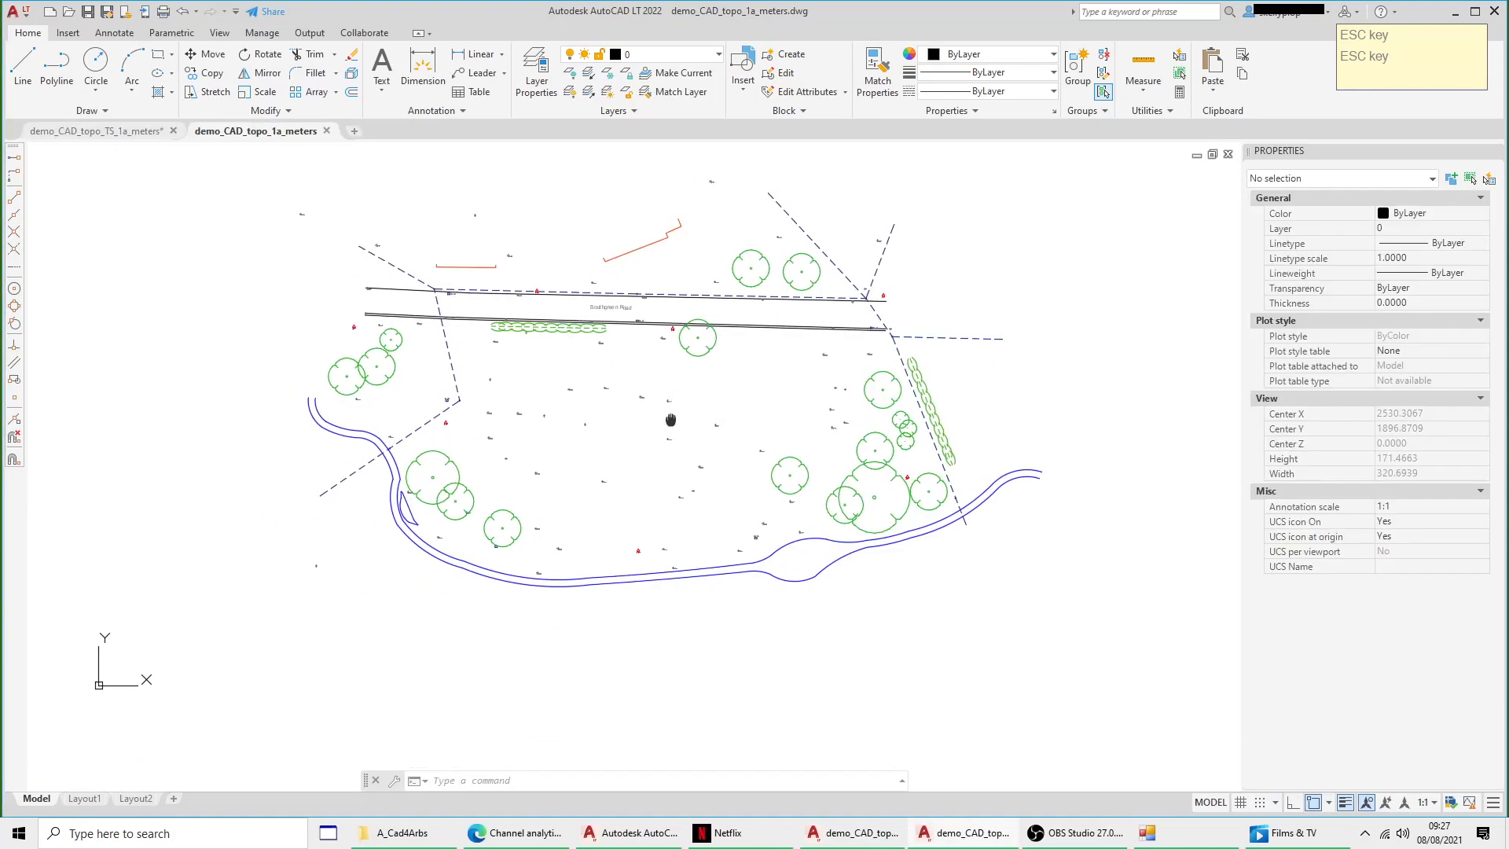
# Step: In demo_CAD_topo_TS_1a_meters, copy the T1-C1 tree objects to the clipboard with the nearby Stn station marker as base point
pyautogui.click(91, 133)
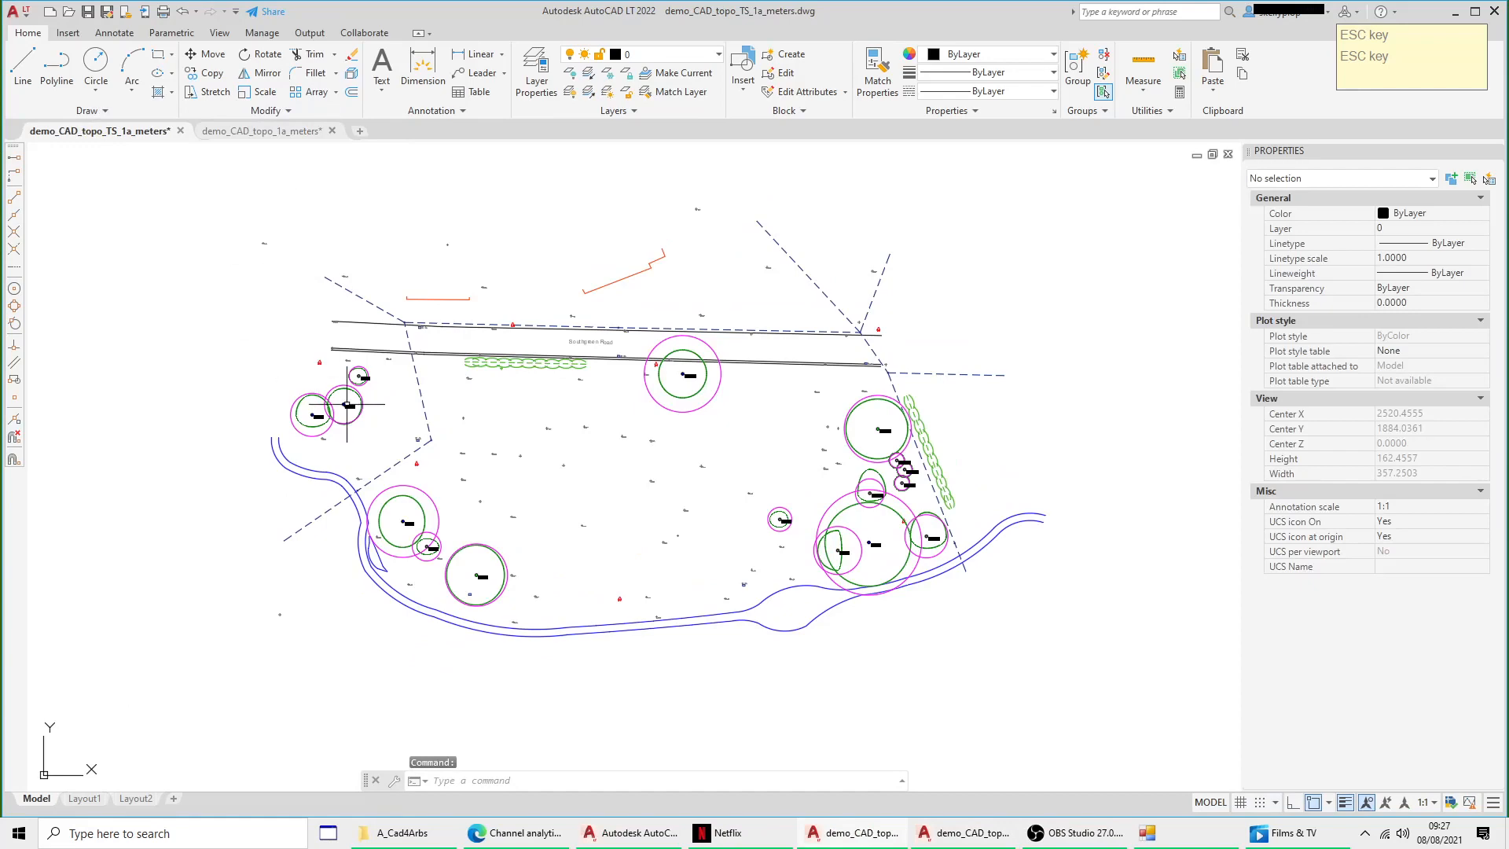
pyautogui.scroll(3, 370, 411)
pyautogui.scroll(3, 440, 378)
pyautogui.moveTo(522, 361); pyautogui.dragTo(509, 396, button='middle')
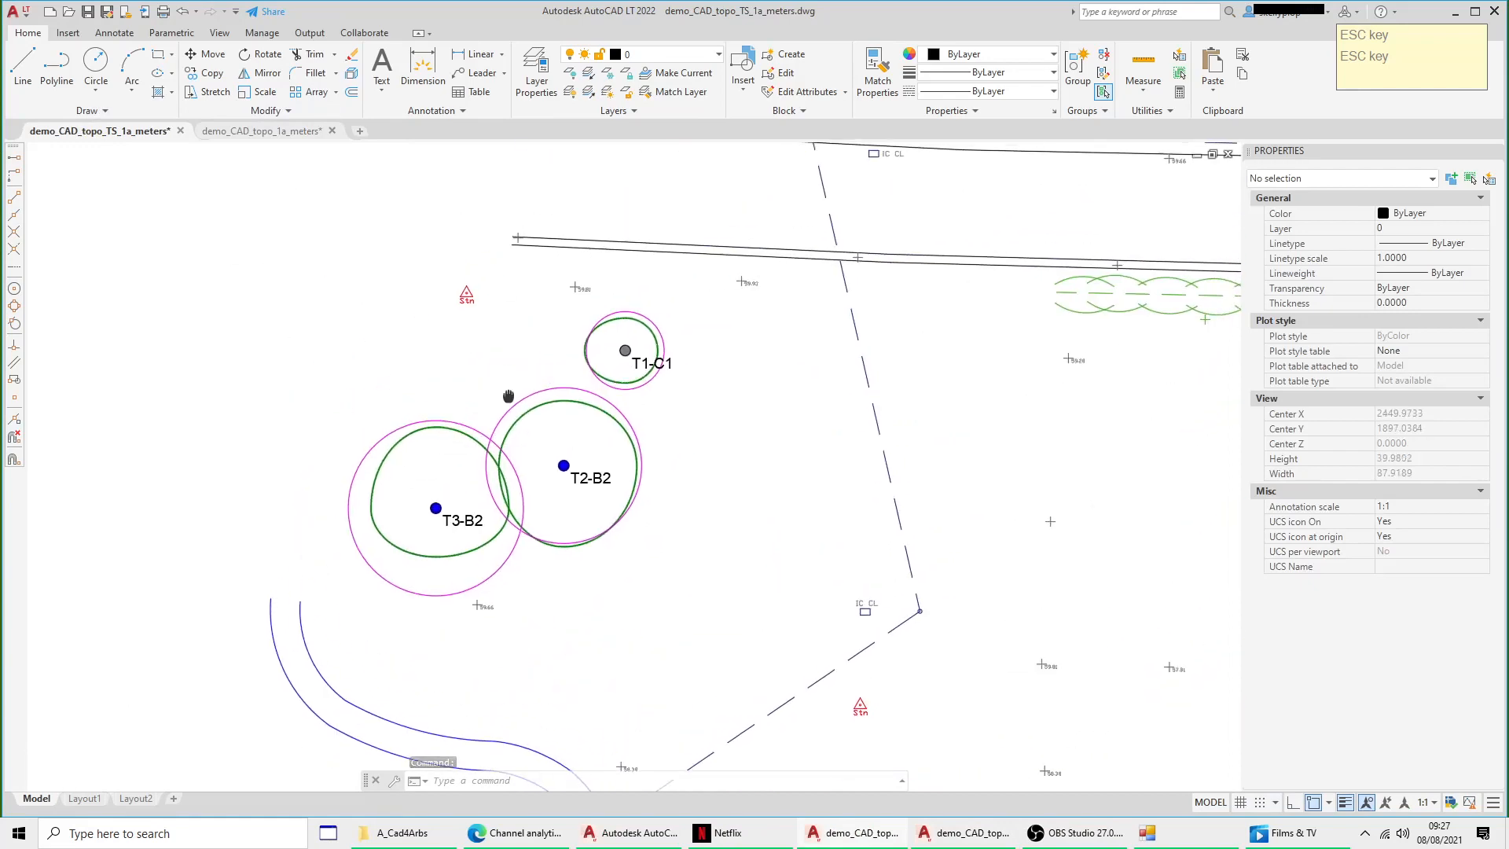
pyautogui.click(559, 302)
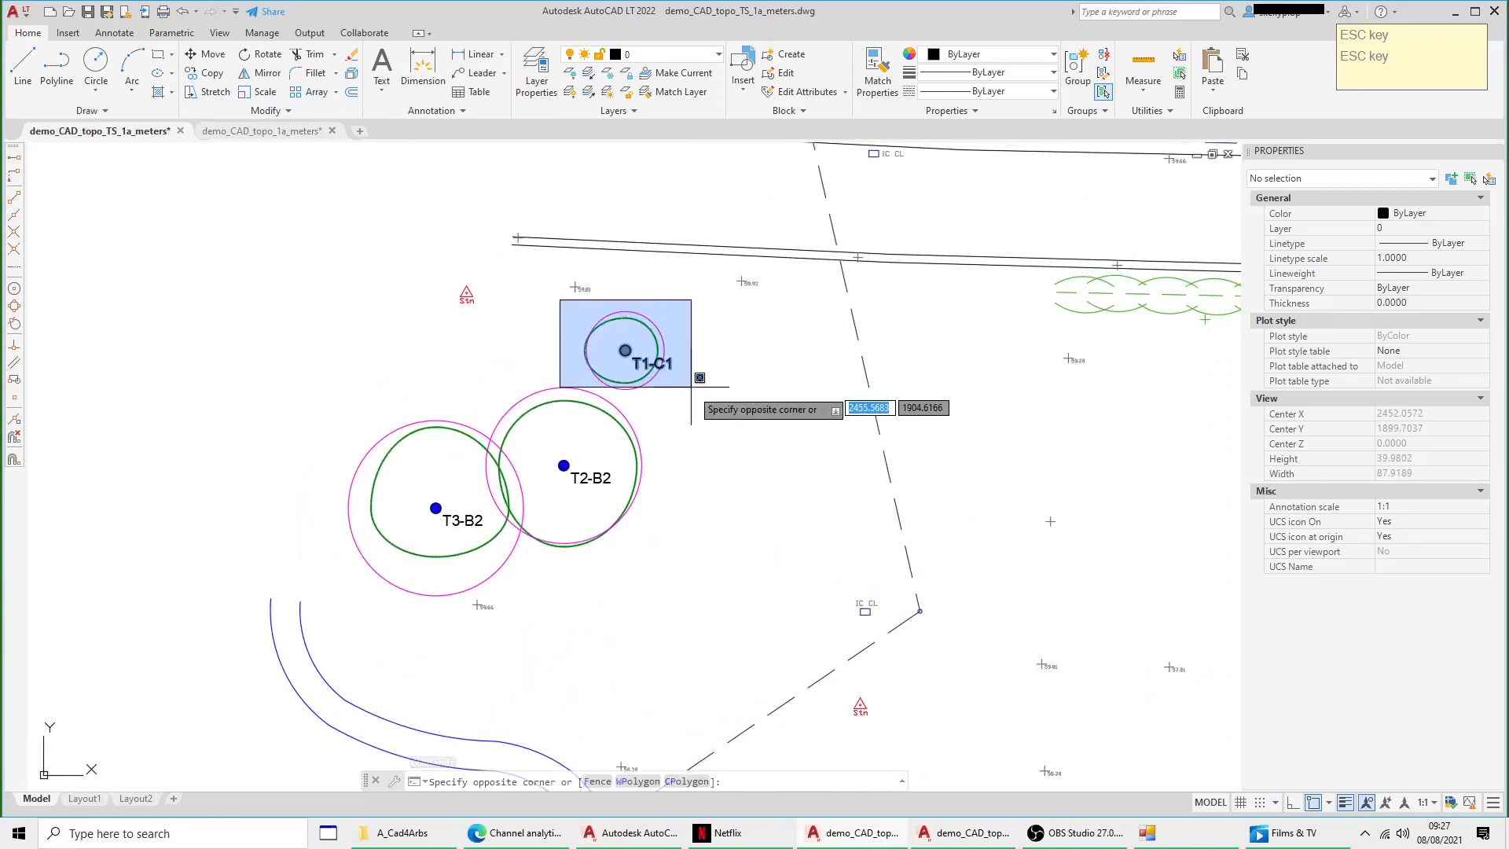
pyautogui.click(717, 427)
pyautogui.rightClick(703, 390)
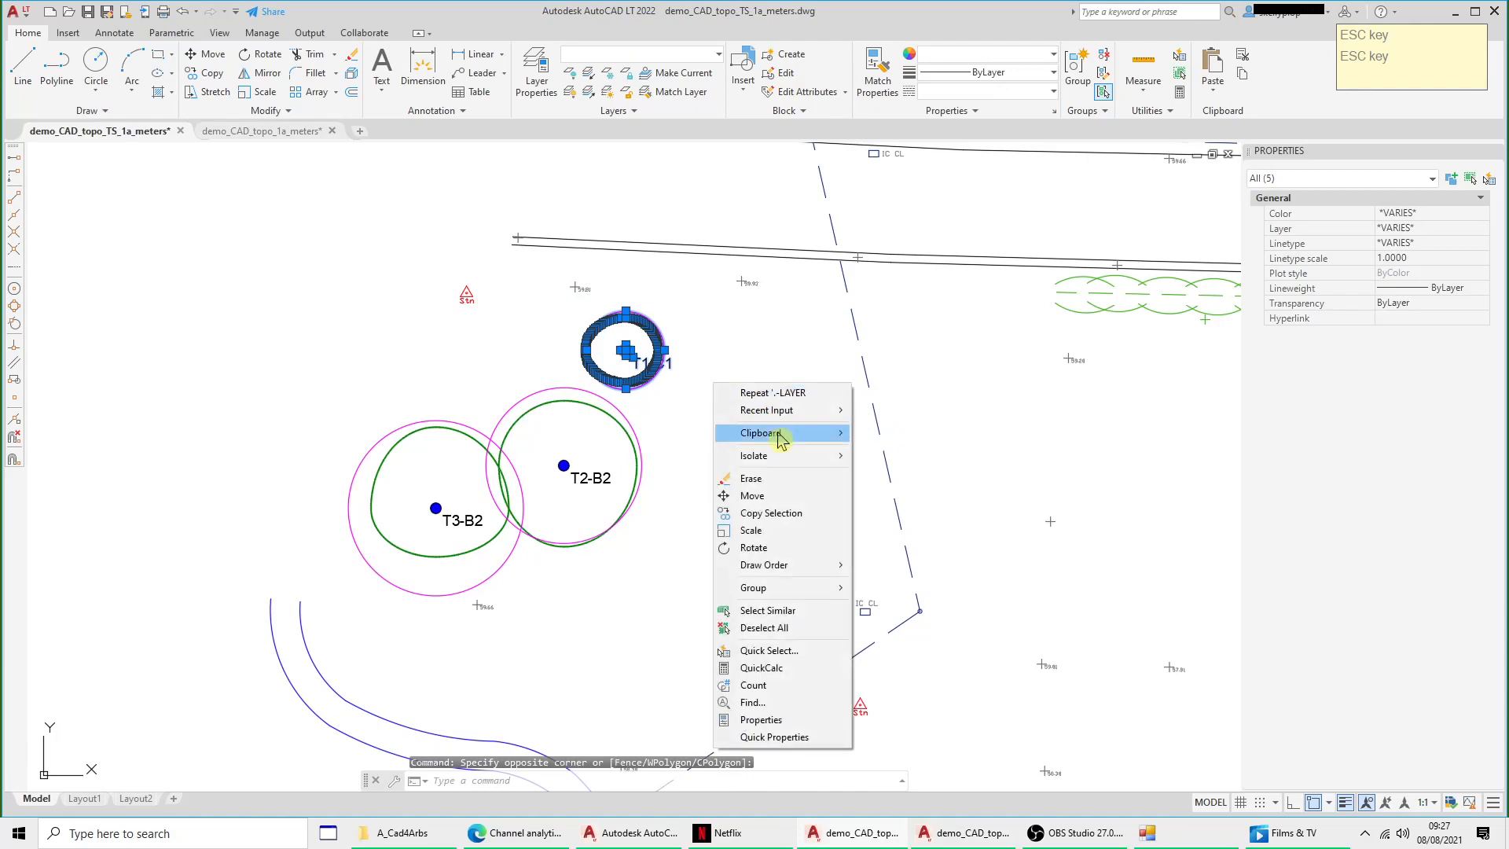
pyautogui.moveTo(774, 433)
pyautogui.click(872, 468)
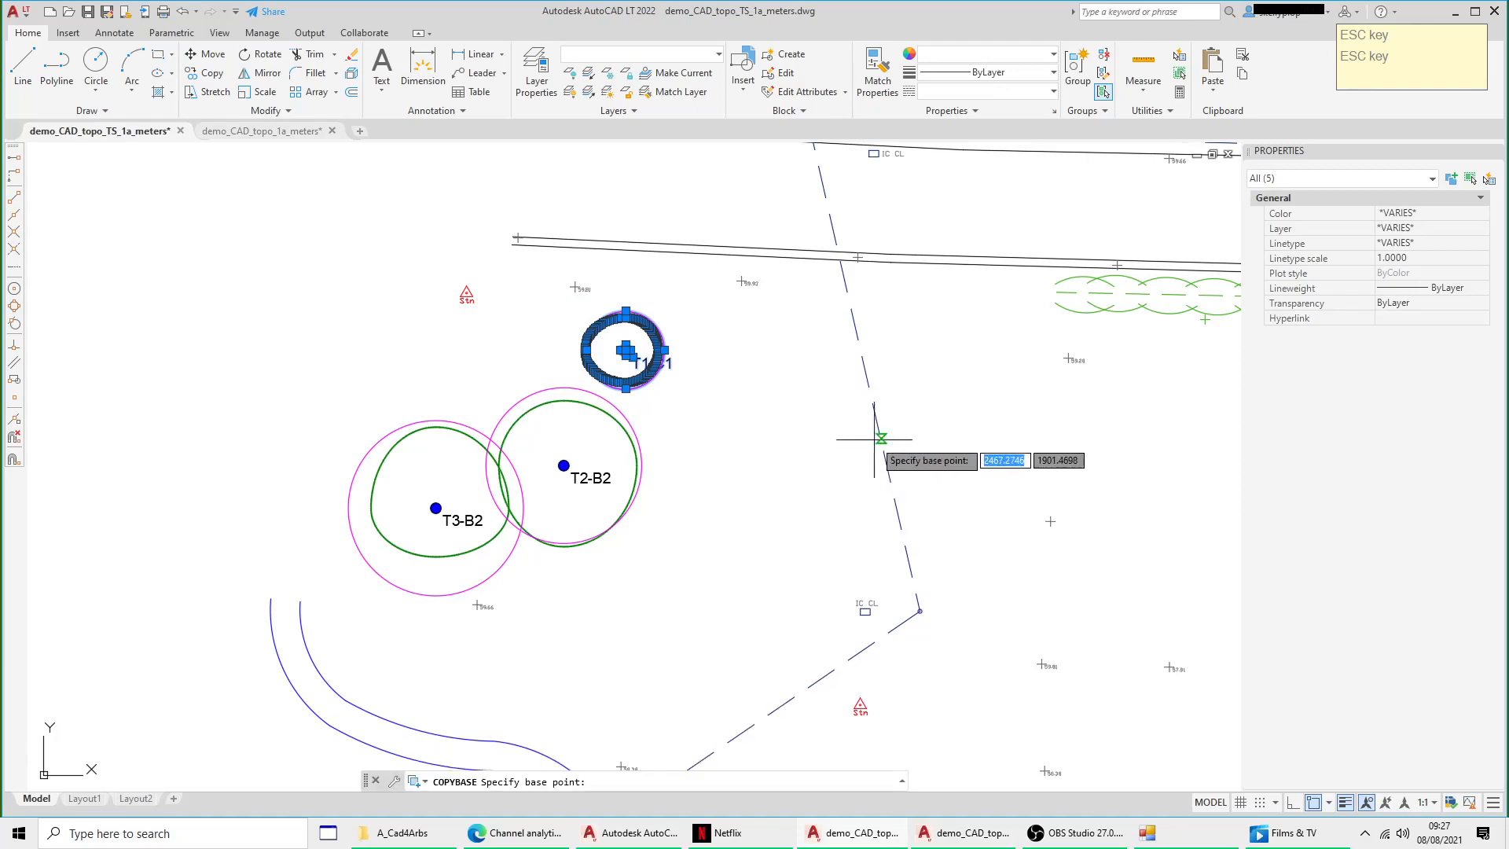
pyautogui.scroll(2, 467, 285)
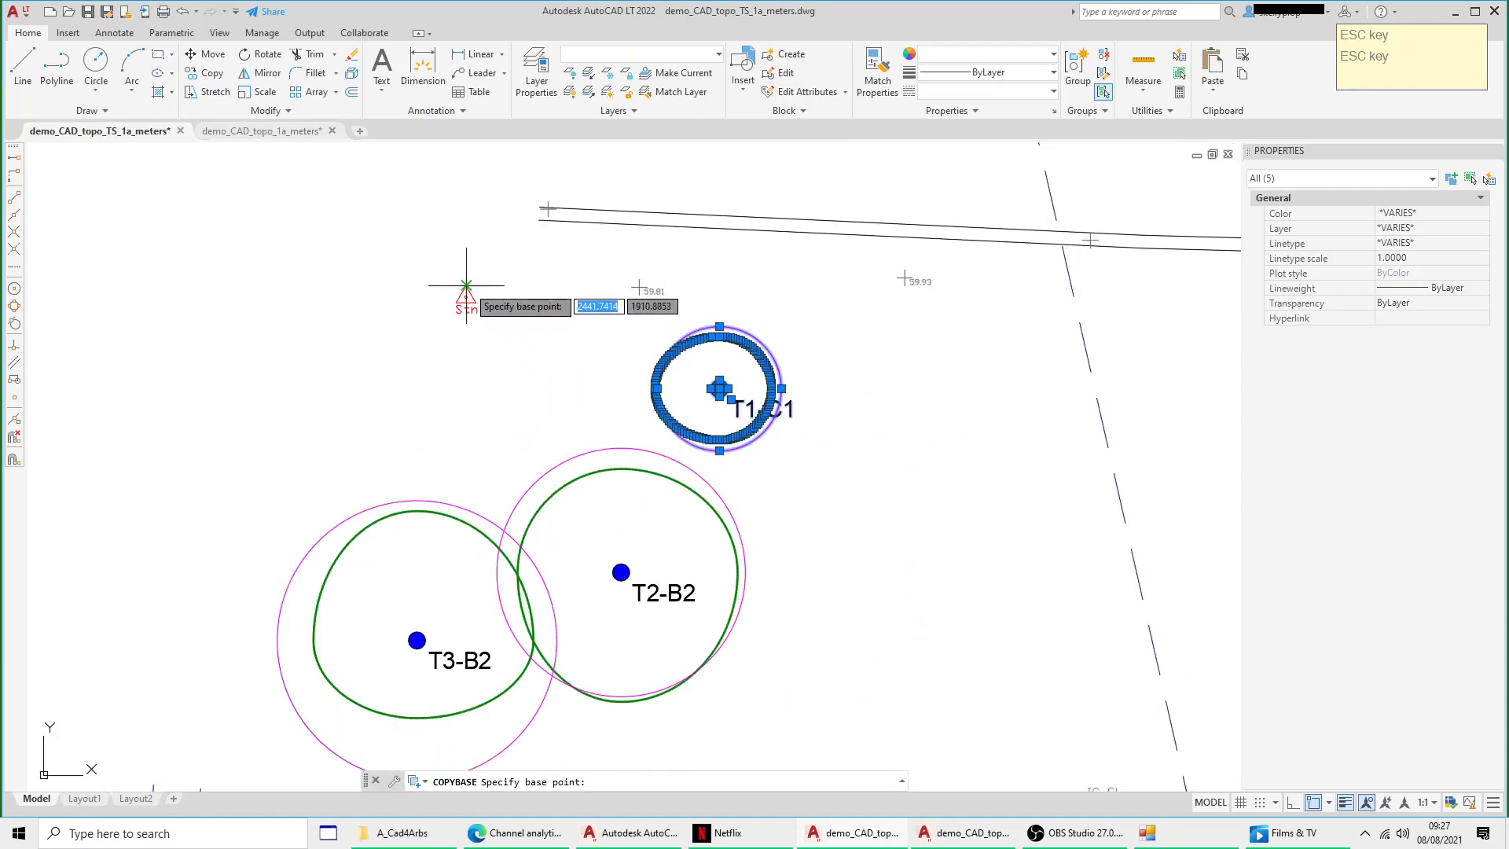
pyautogui.click(466, 285)
# Step: Paste the T1-C1 tree into demo_CAD_topo_1a_meters at the matching Stn station marker and check its alignment with the surveyed tree
pyautogui.click(261, 134)
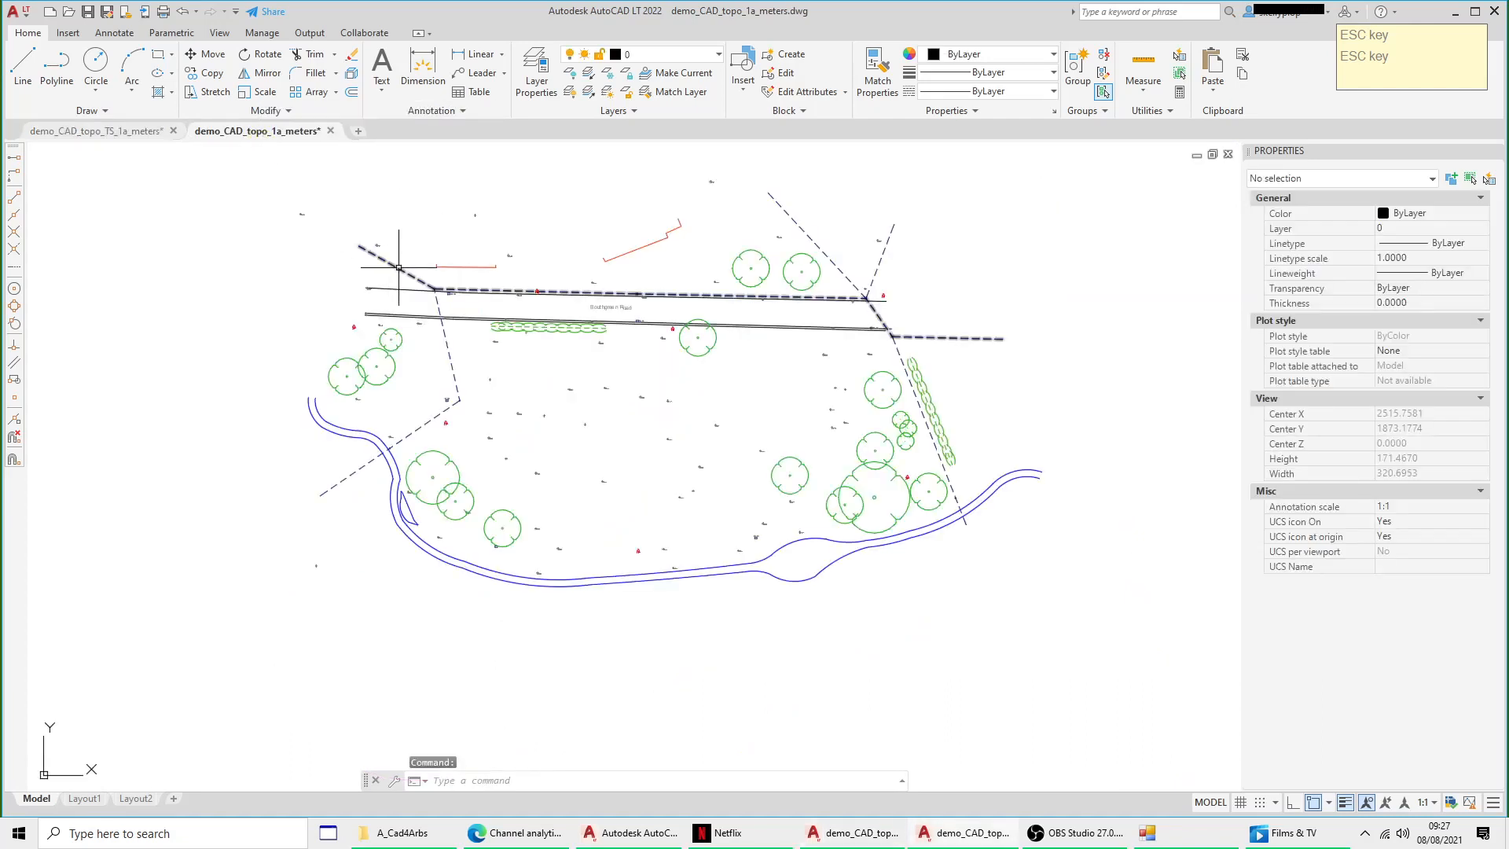
pyautogui.rightClick(235, 257)
pyautogui.moveTo(271, 286)
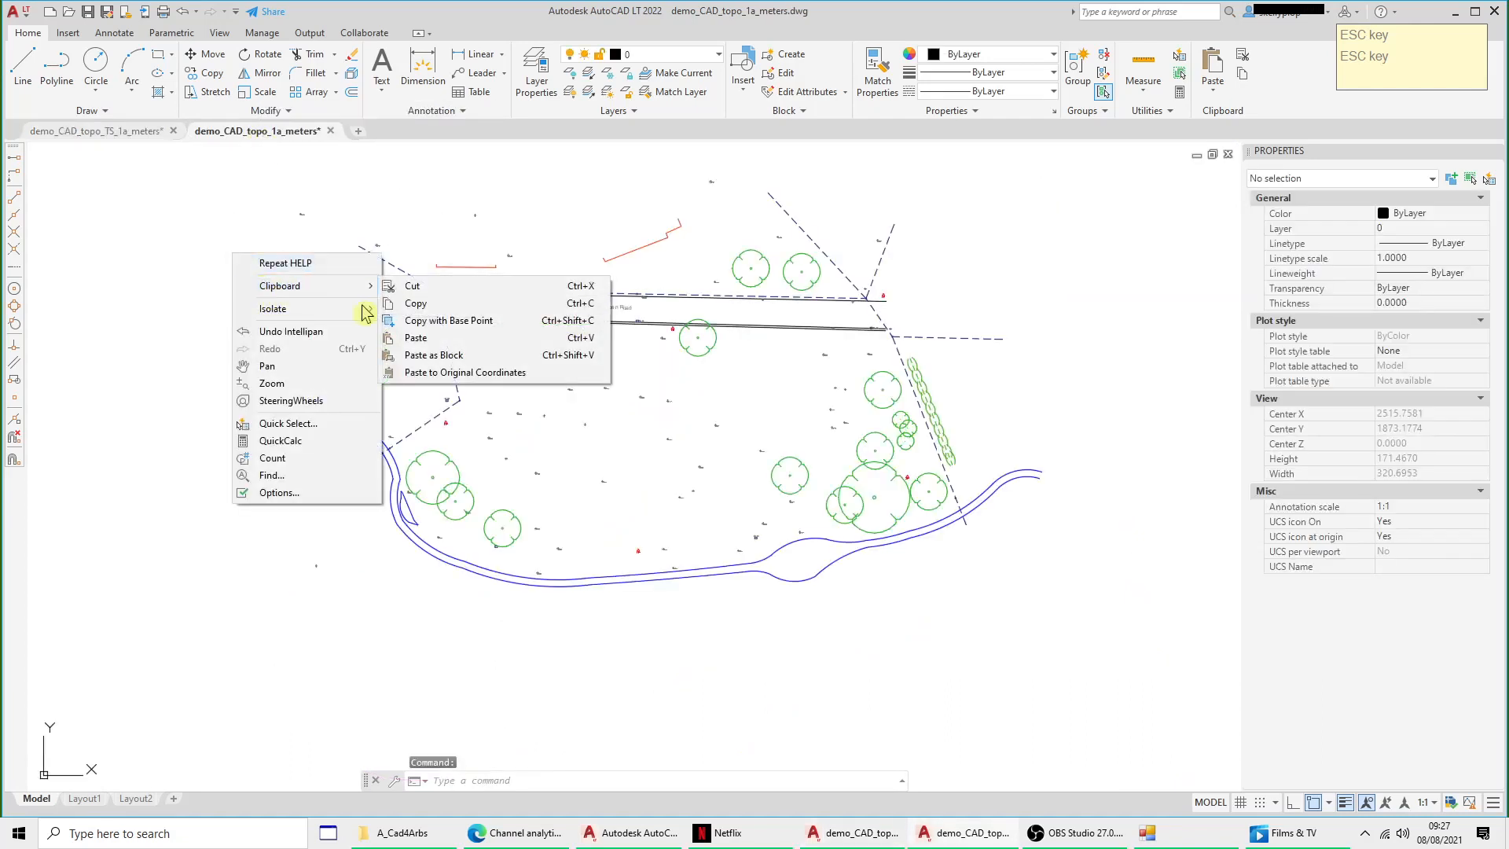
pyautogui.click(498, 340)
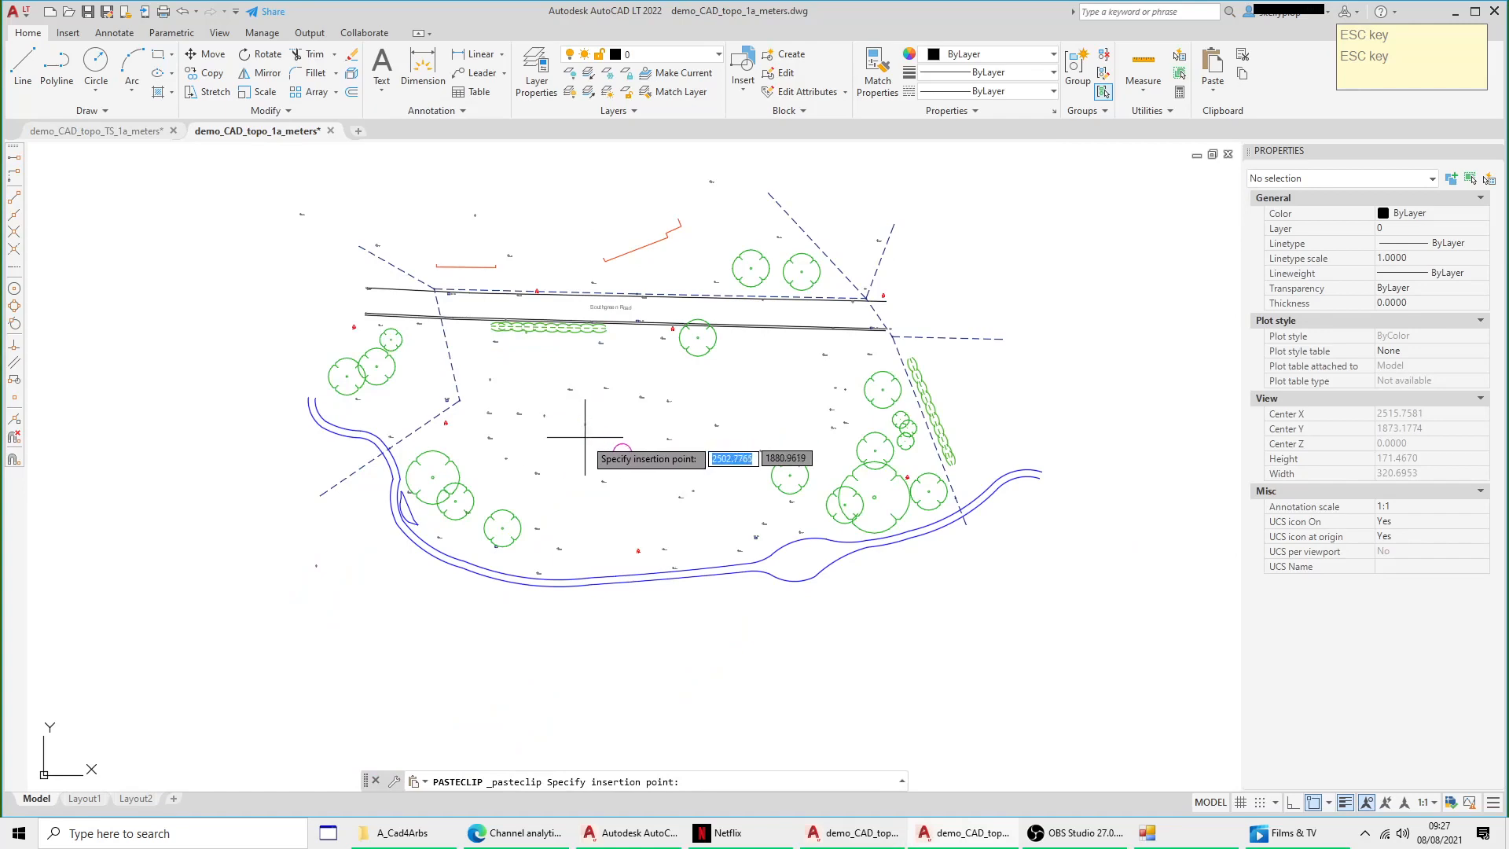
pyautogui.scroll(6, 448, 357)
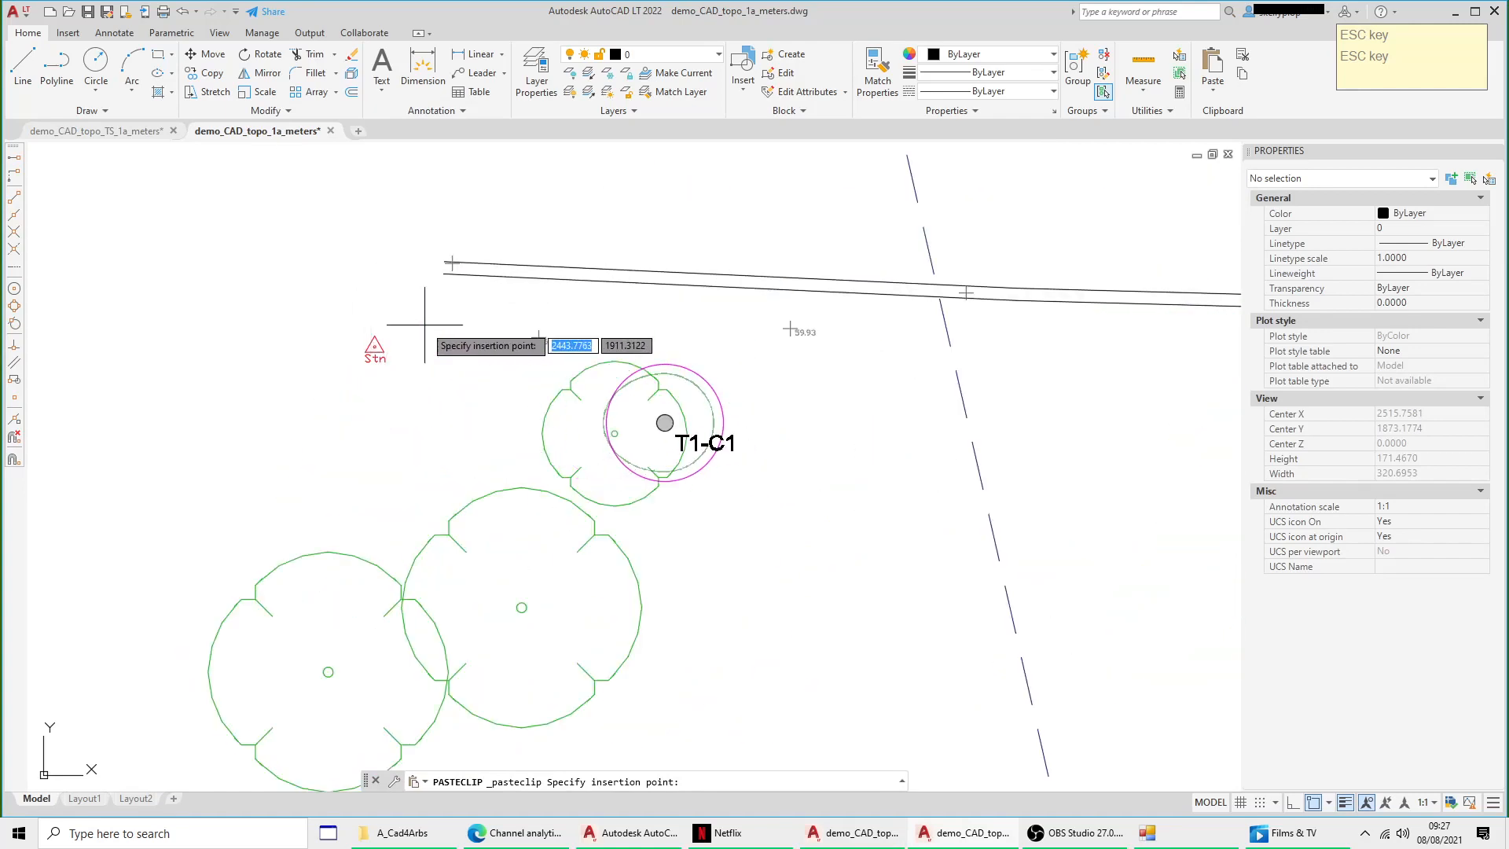
pyautogui.scroll(3, 422, 333)
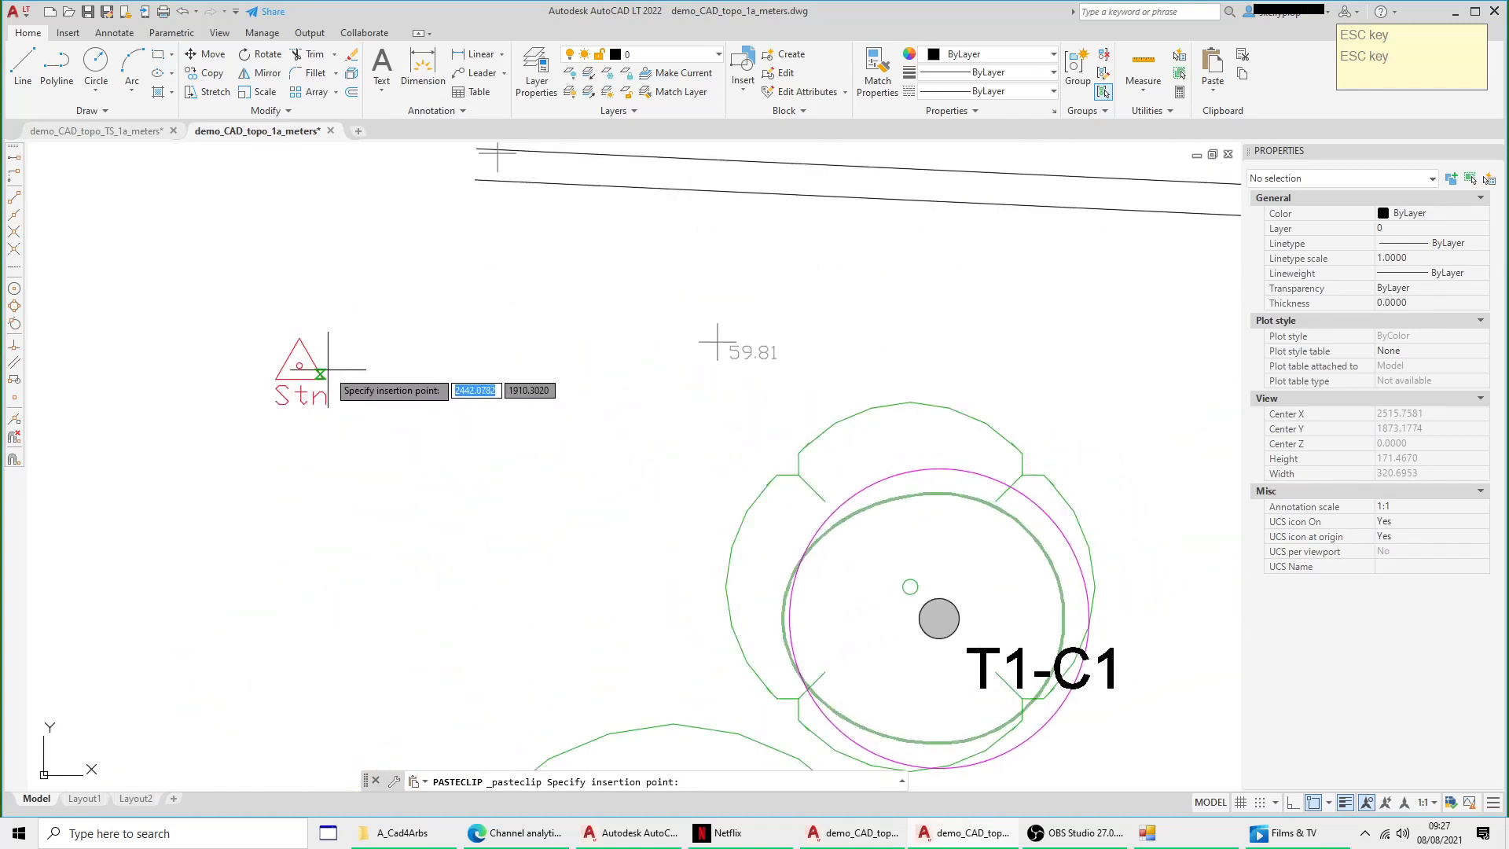
pyautogui.click(308, 328)
pyautogui.scroll(-4, 581, 379)
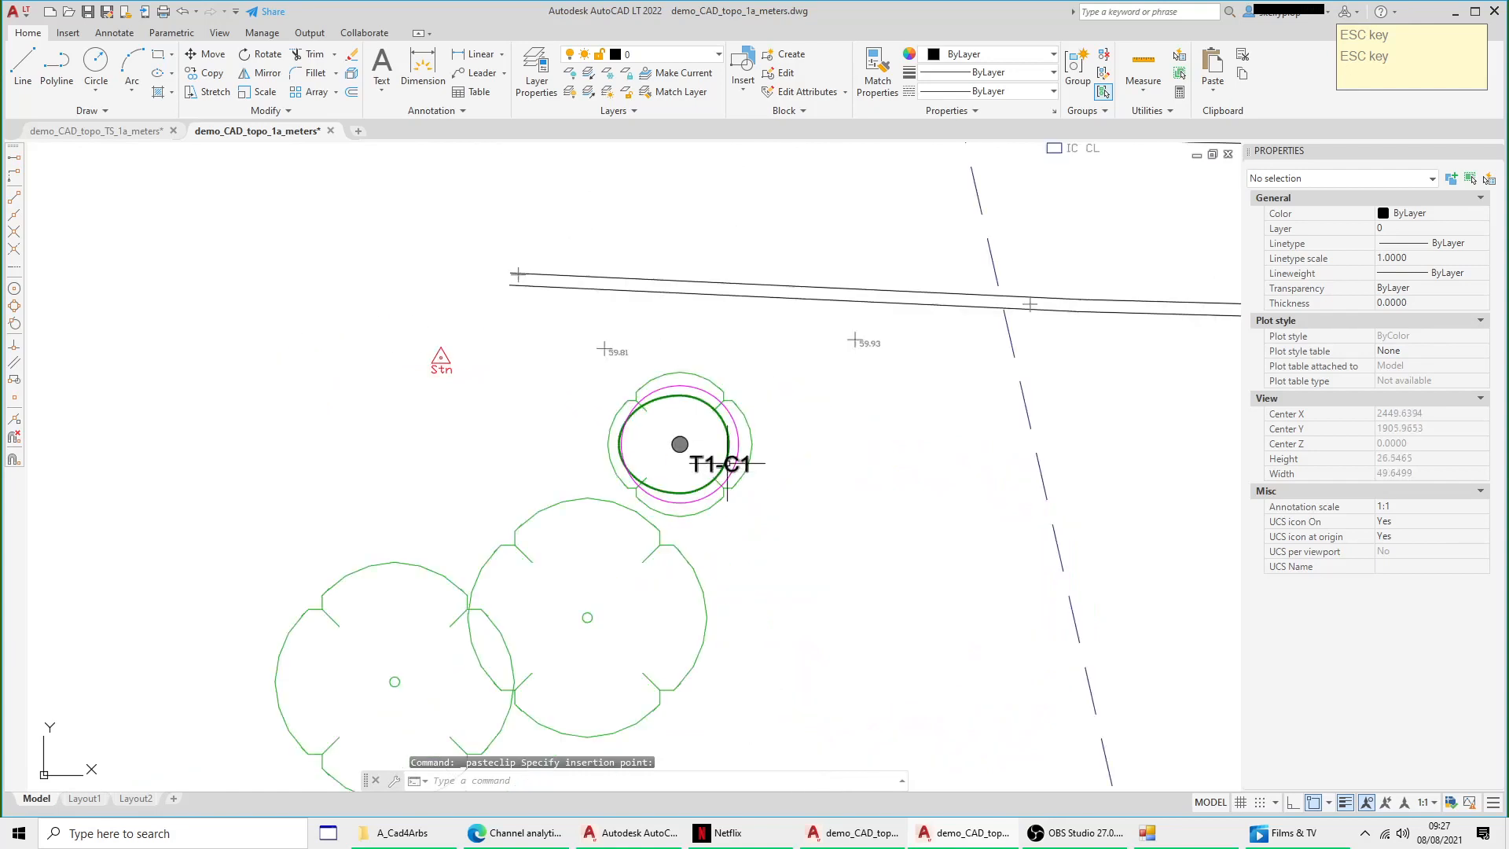
pyautogui.scroll(2, 727, 463)
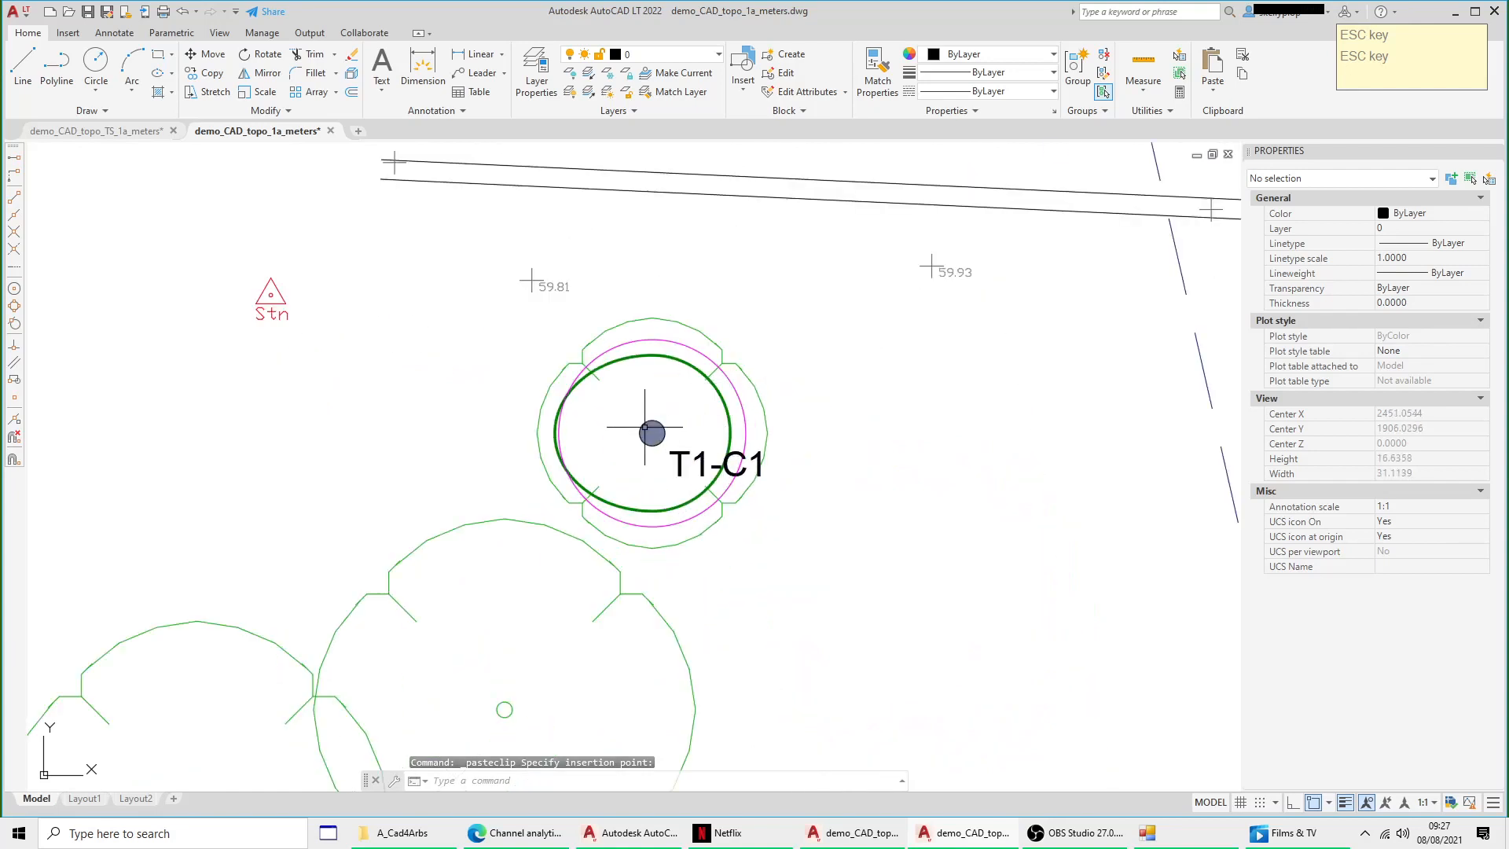
pyautogui.scroll(-5, 655, 433)
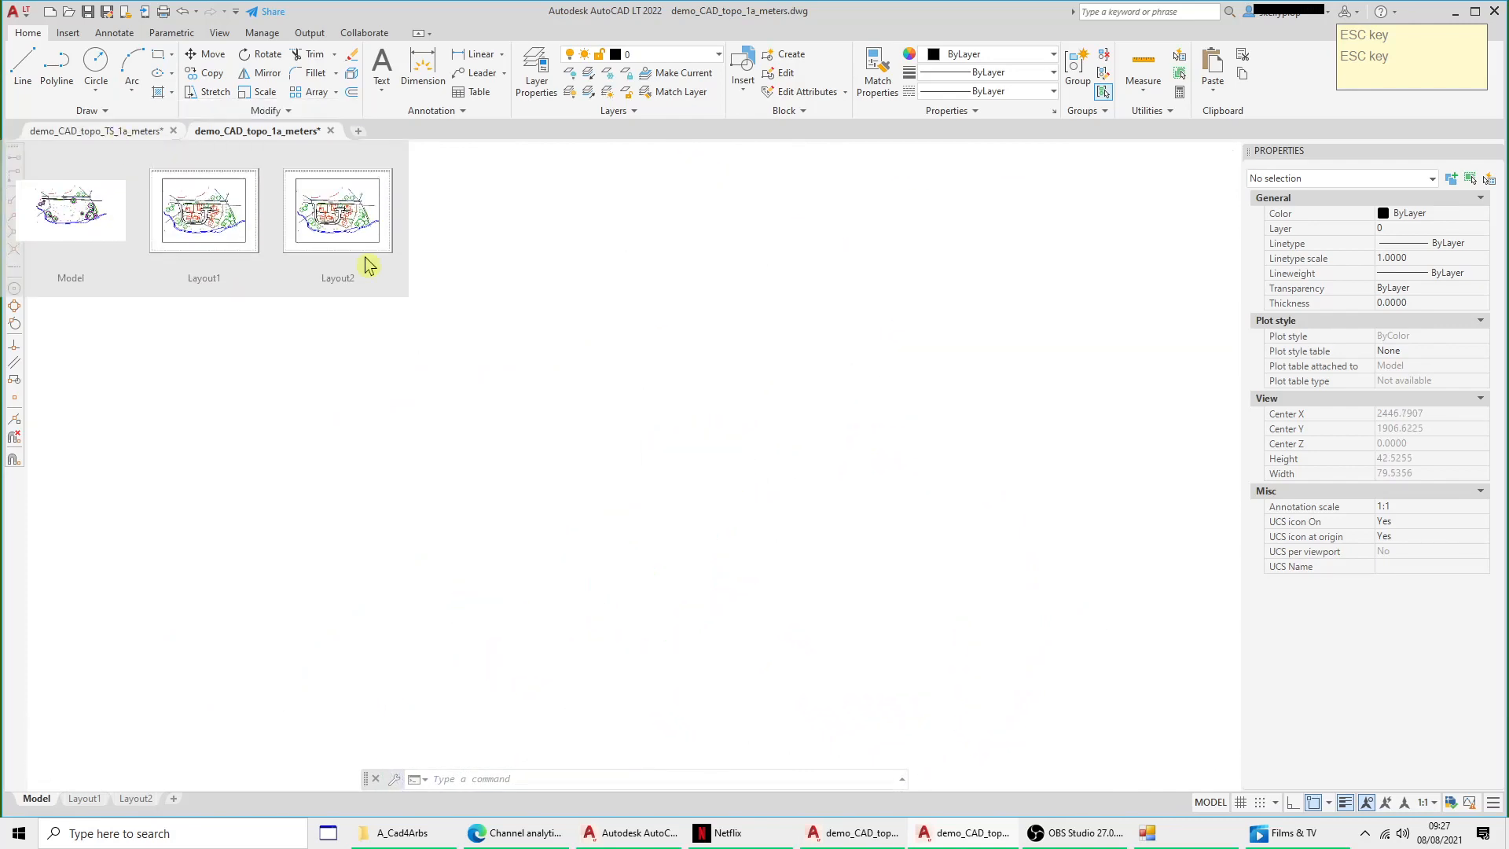
pyautogui.scroll(3, 708, 432)
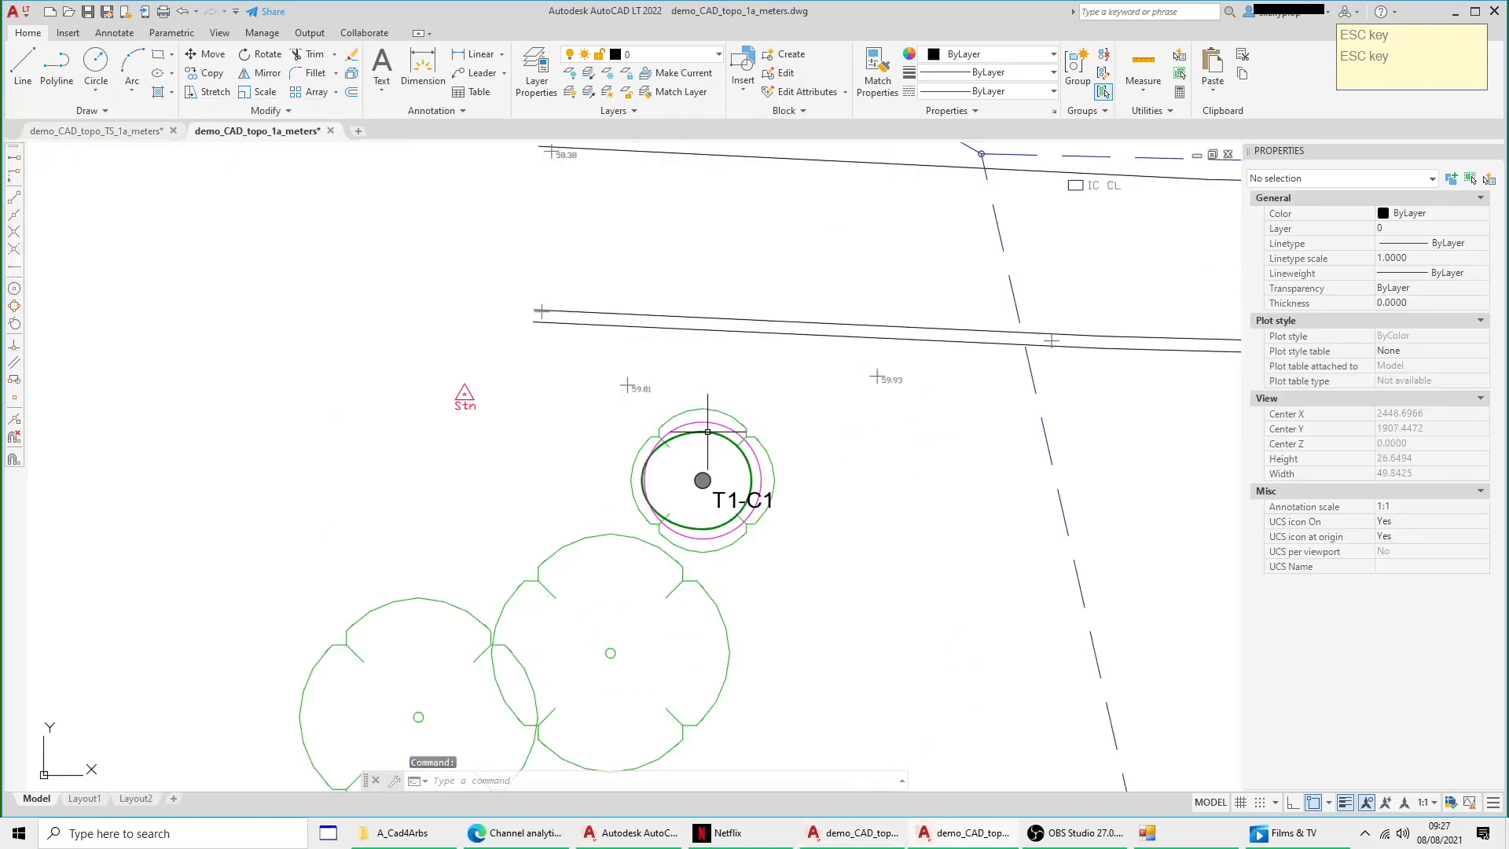
# Step: Return to model space of demo_CAD_topo_TS_1a_meters and isolate the layers of the T1-C1 tree objects
pyautogui.click(101, 138)
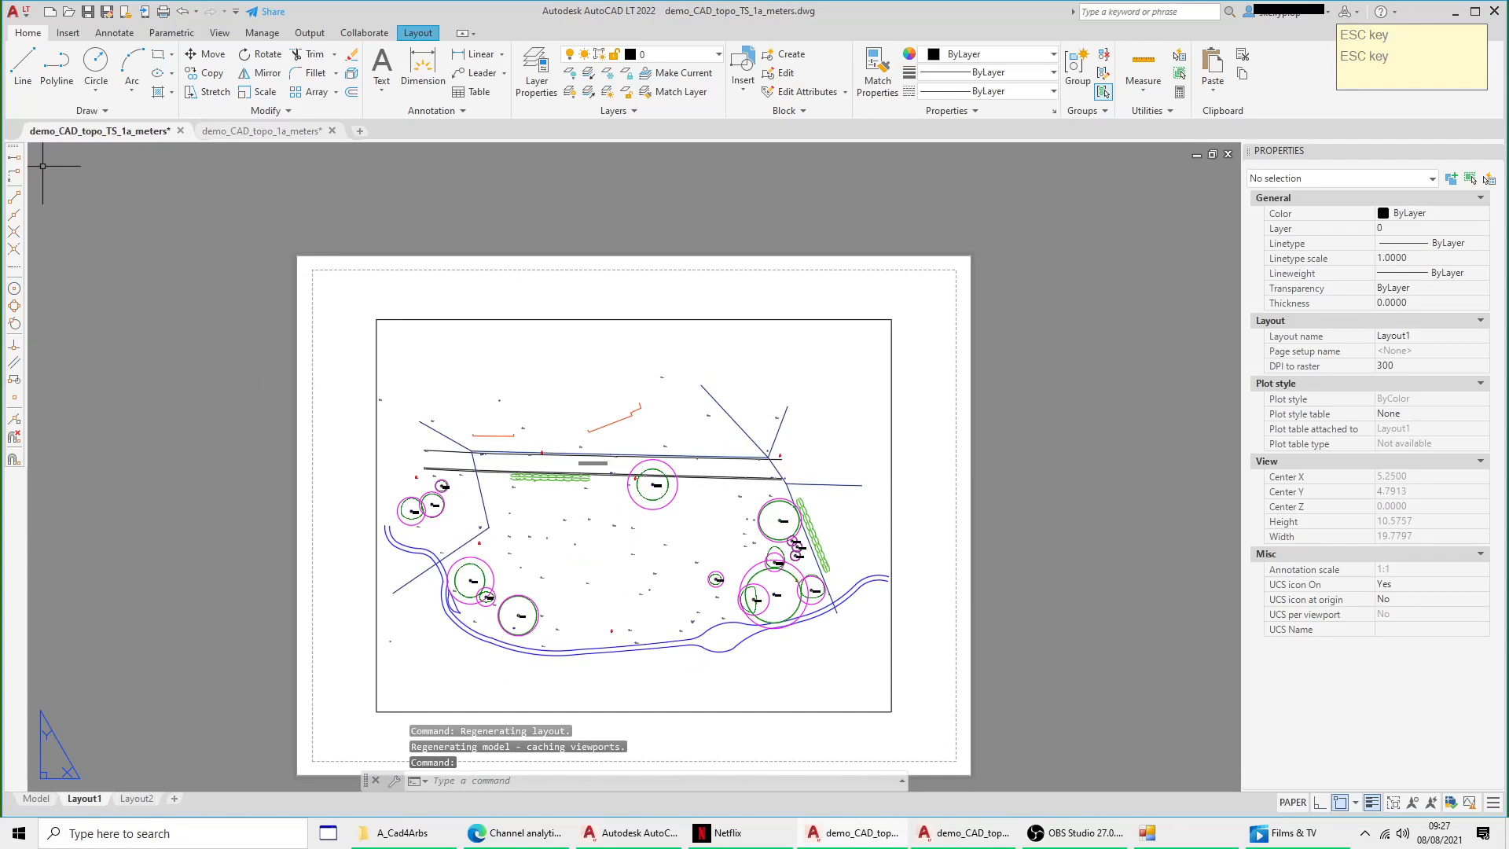
pyautogui.click(36, 798)
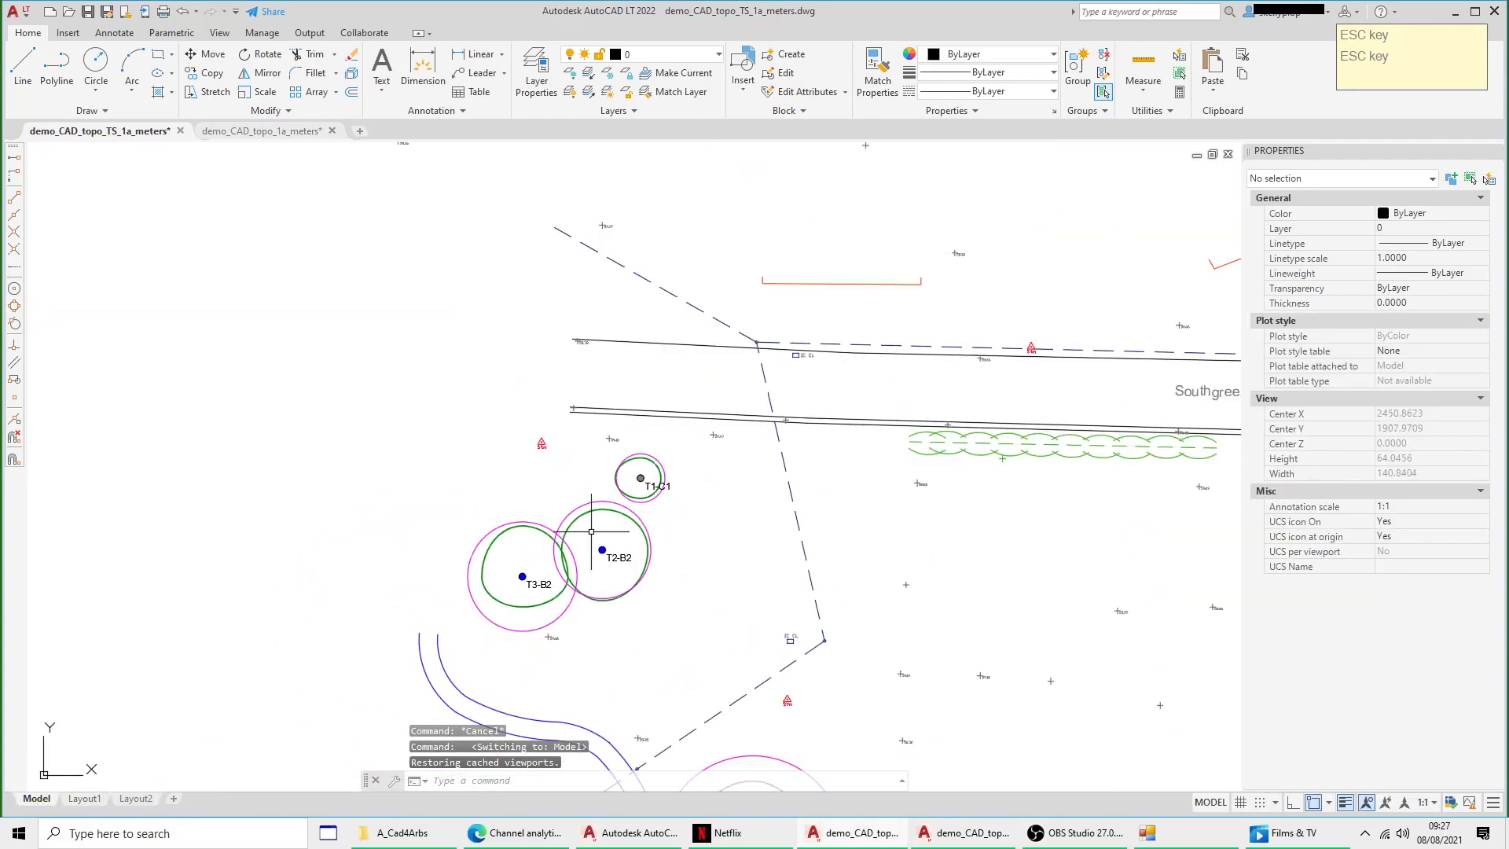
pyautogui.scroll(2, 564, 310)
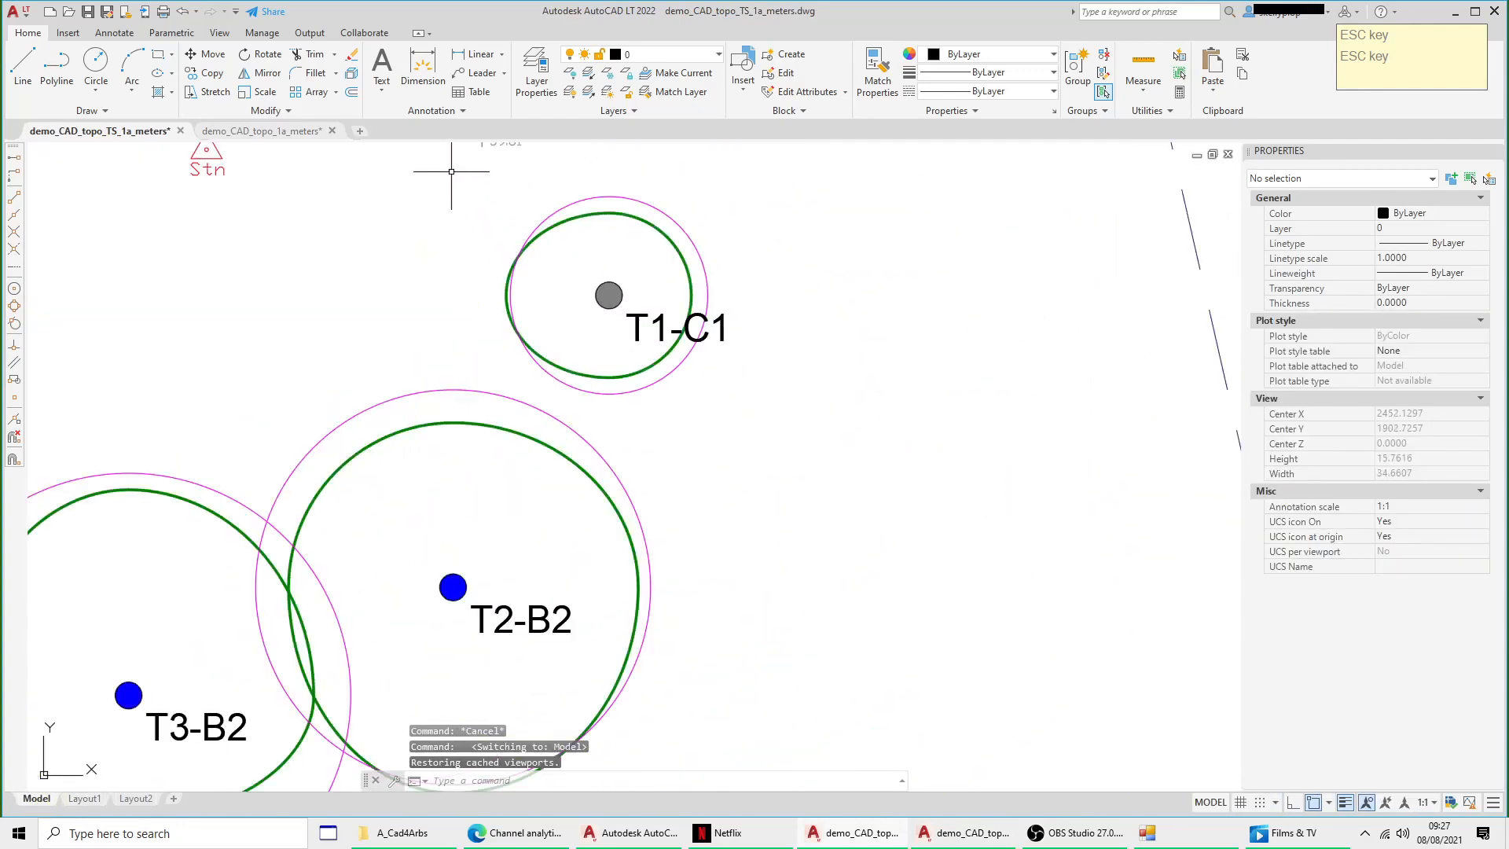
pyautogui.click(451, 171)
pyautogui.click(853, 410)
pyautogui.scroll(-6, 838, 406)
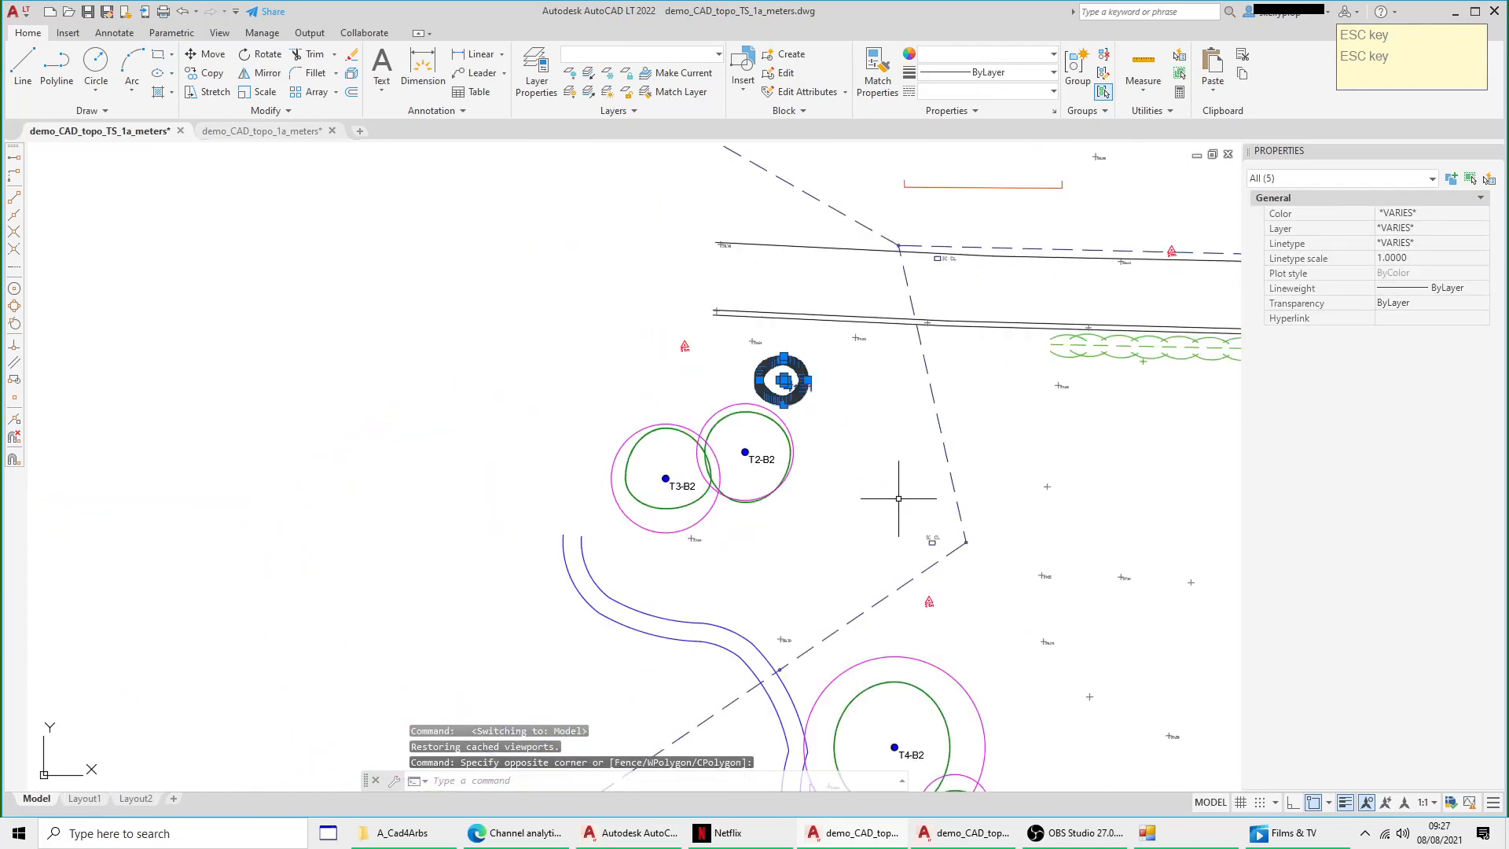
pyautogui.scroll(5, 801, 370)
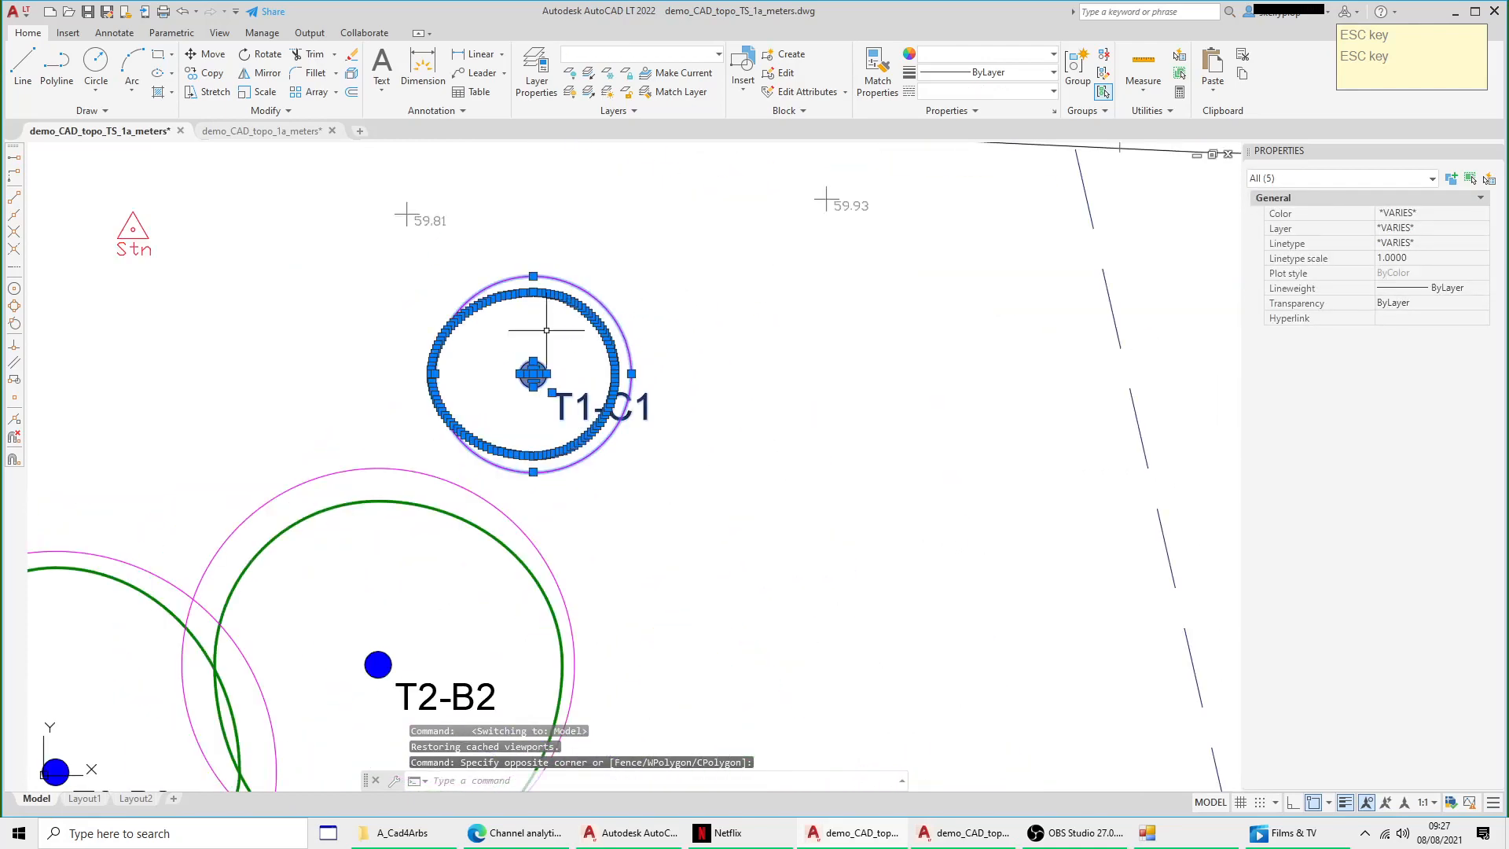
pyautogui.scroll(-6, 547, 330)
pyautogui.moveTo(911, 548); pyautogui.dragTo(630, 510, button='middle')
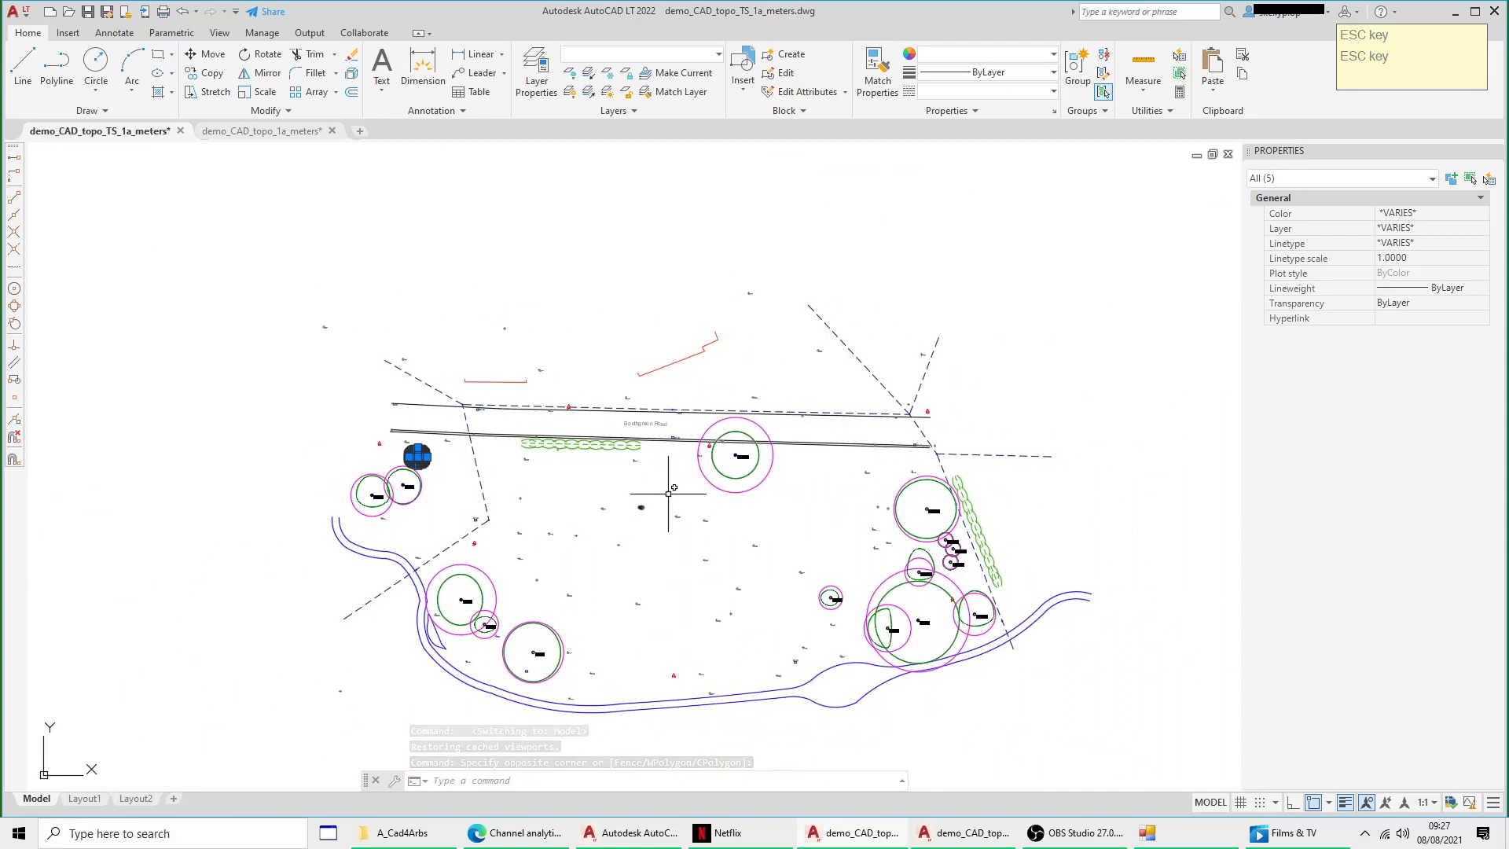
pyautogui.click(589, 75)
# Step: Select all the tree survey objects across the plan and copy them with the west end of the slanted building line as base point
pyautogui.click(236, 231)
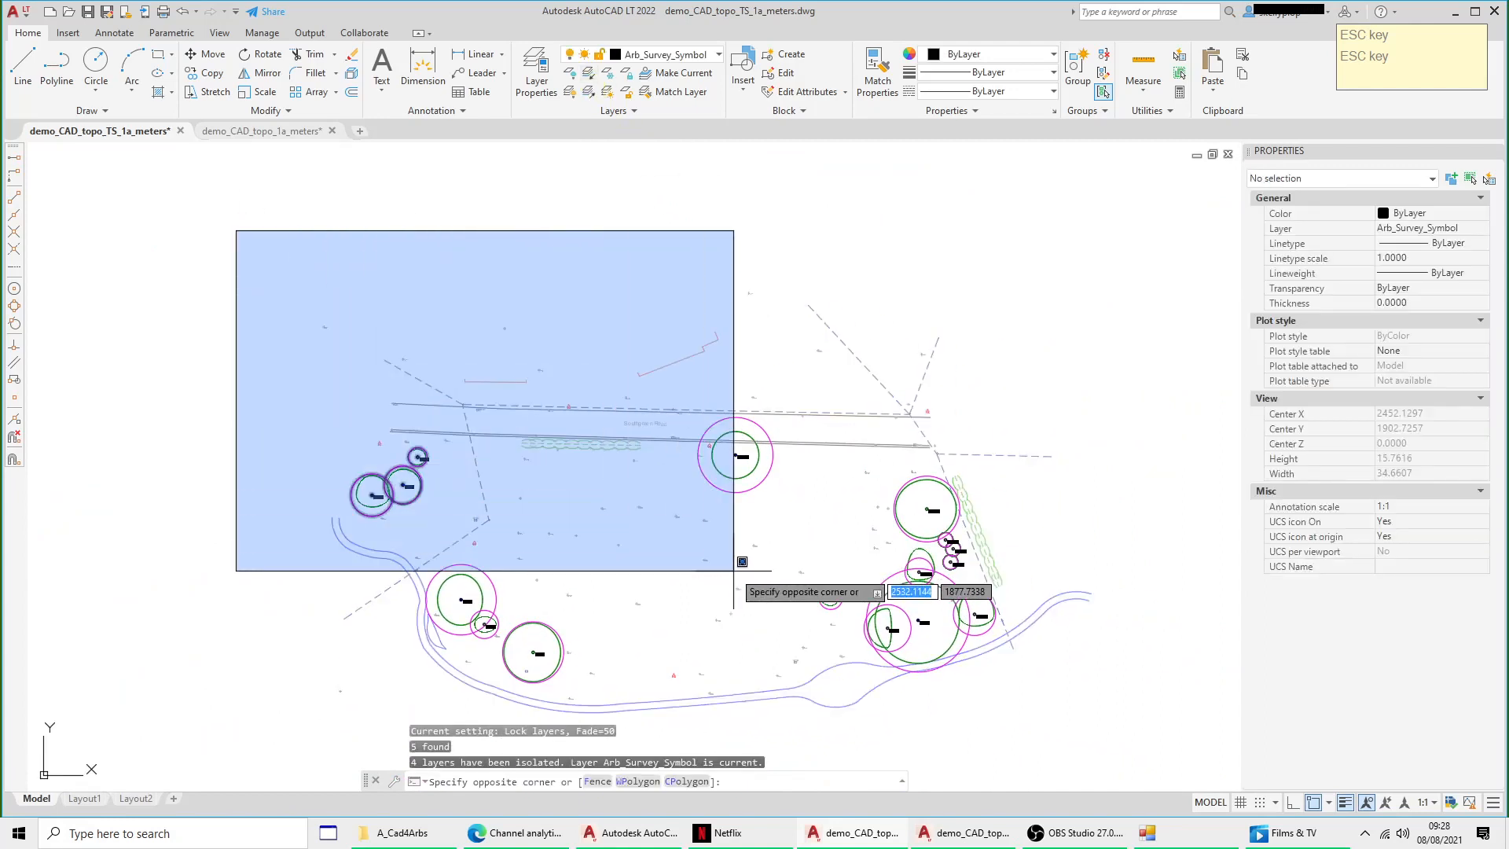
pyautogui.click(1154, 743)
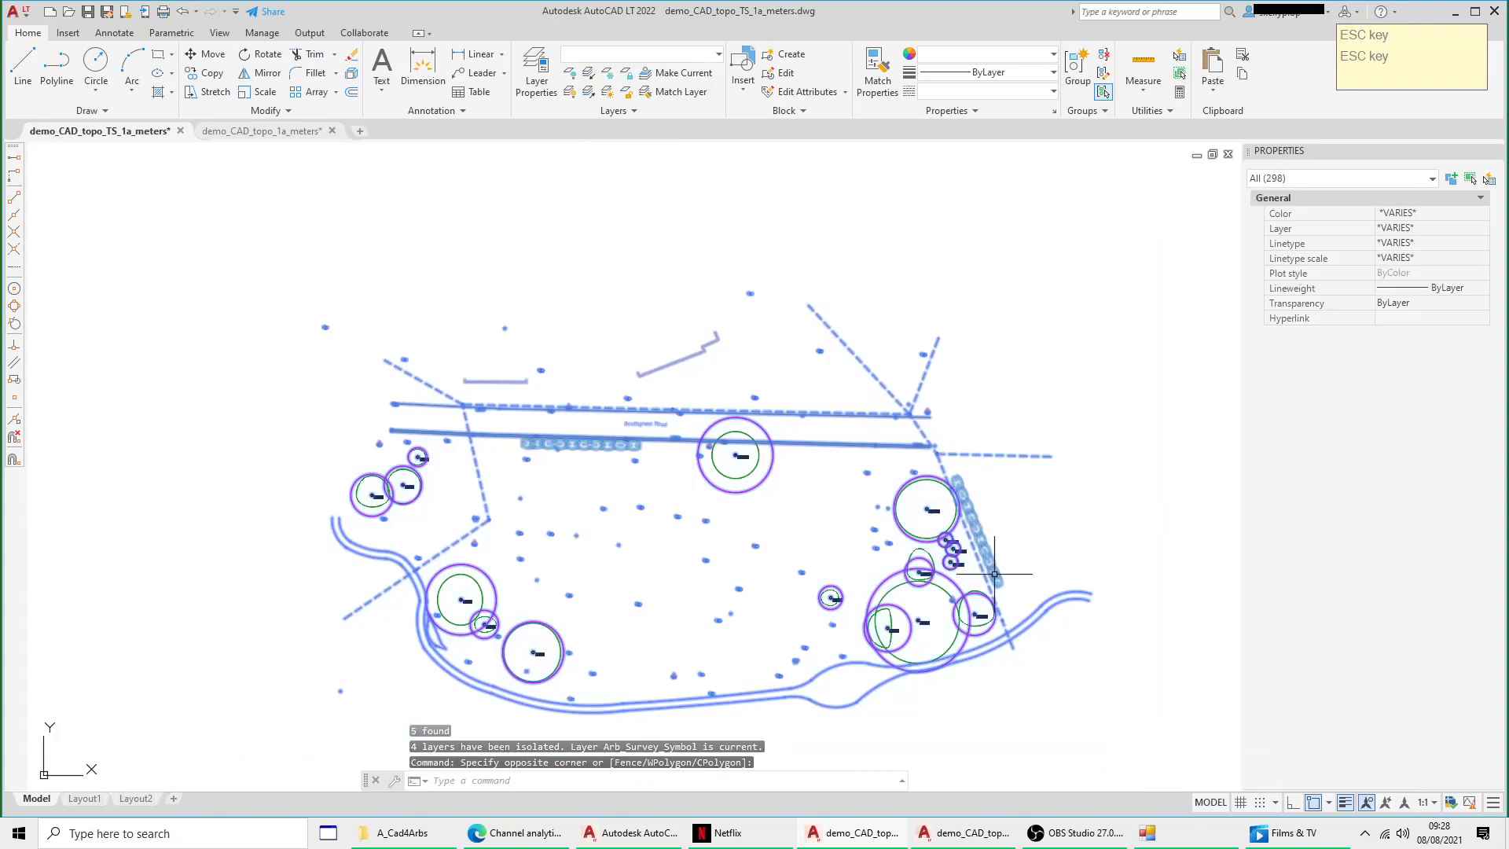
pyautogui.rightClick(796, 398)
pyautogui.moveTo(845, 447)
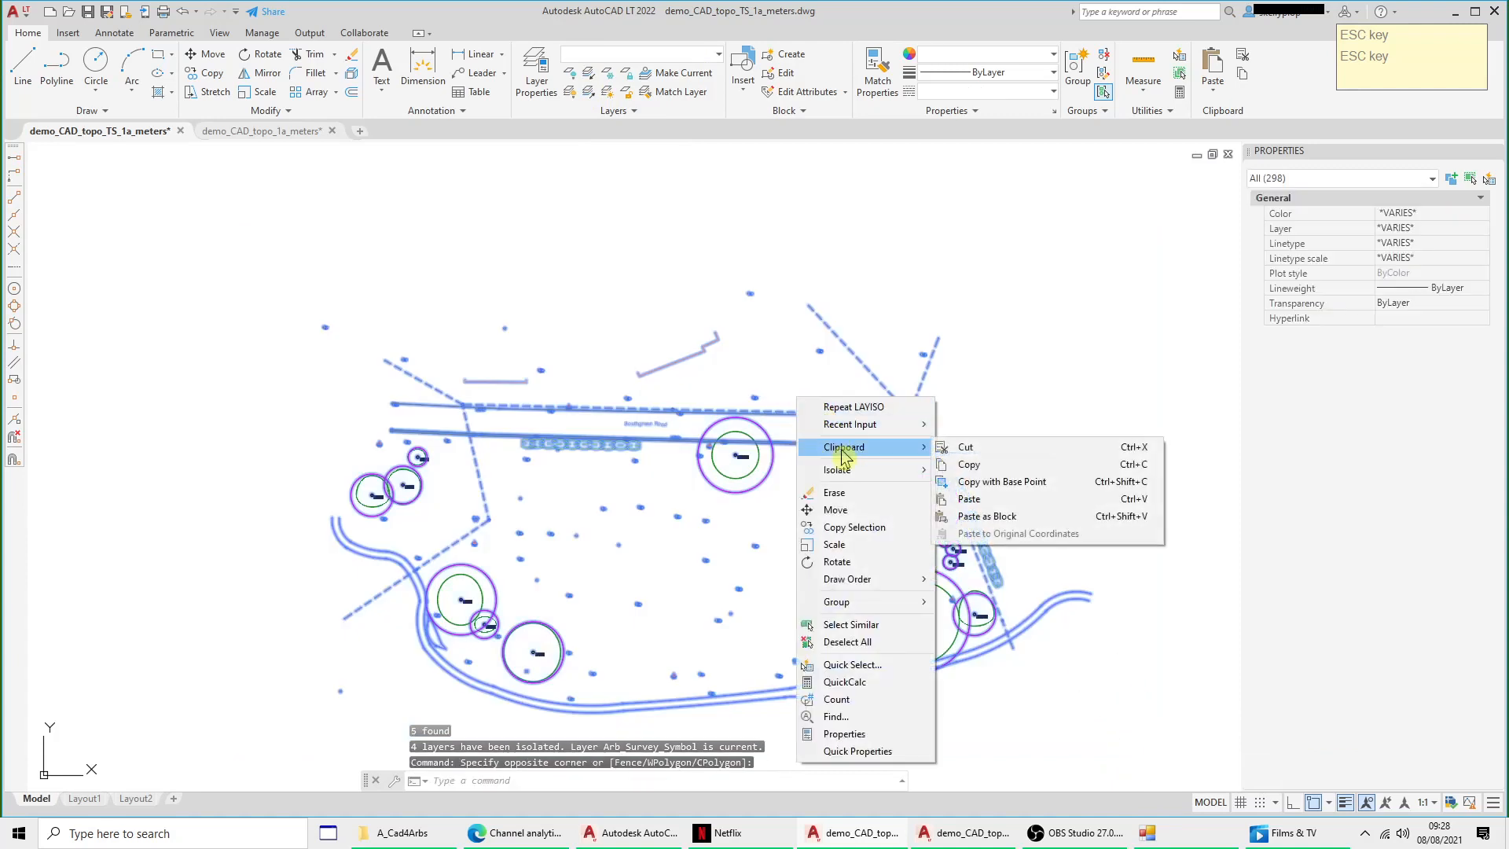
pyautogui.click(1054, 482)
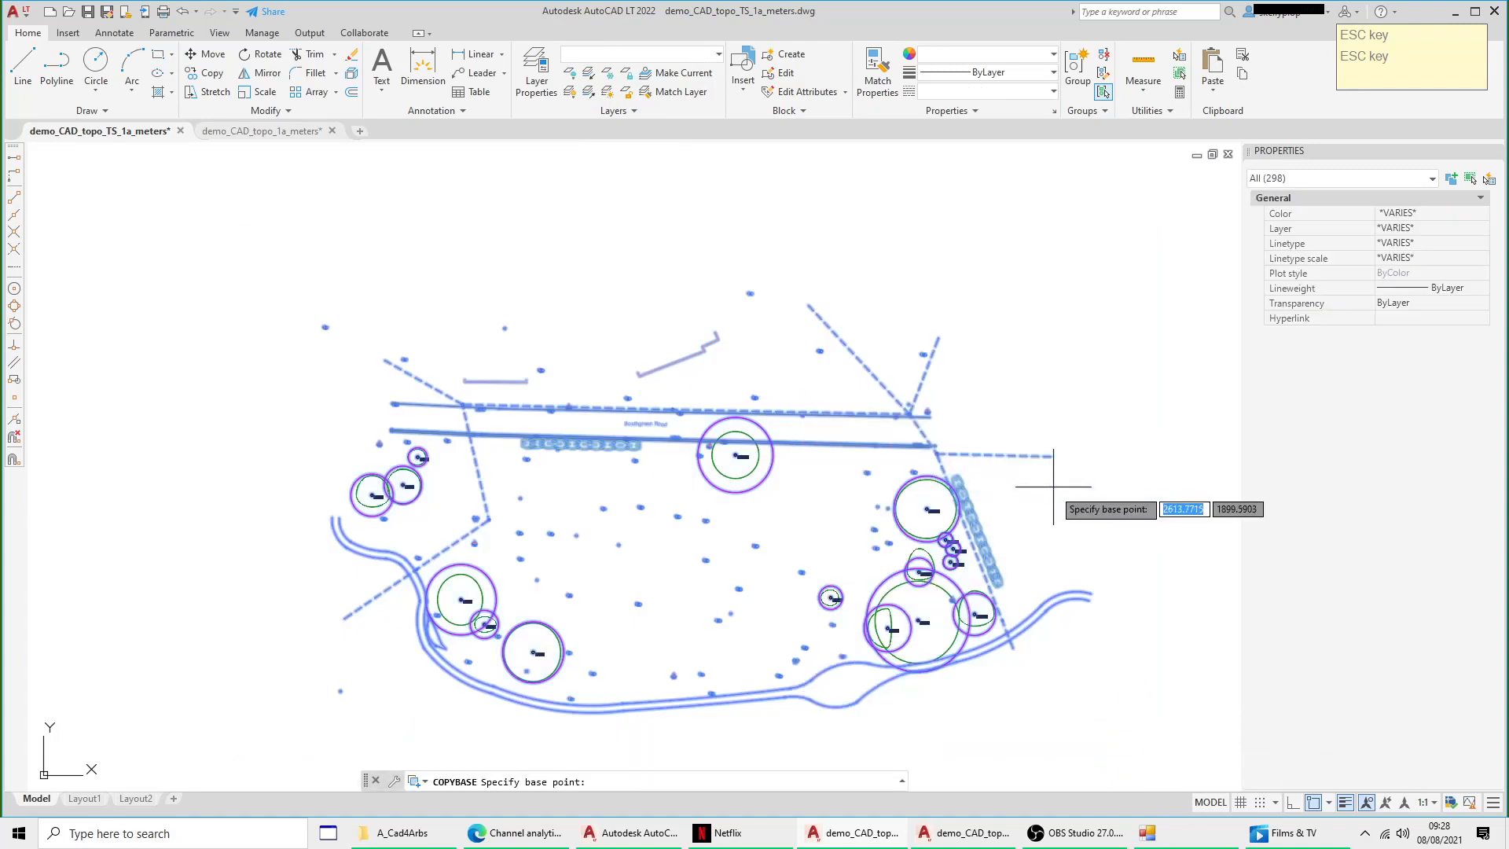
pyautogui.scroll(6, 621, 377)
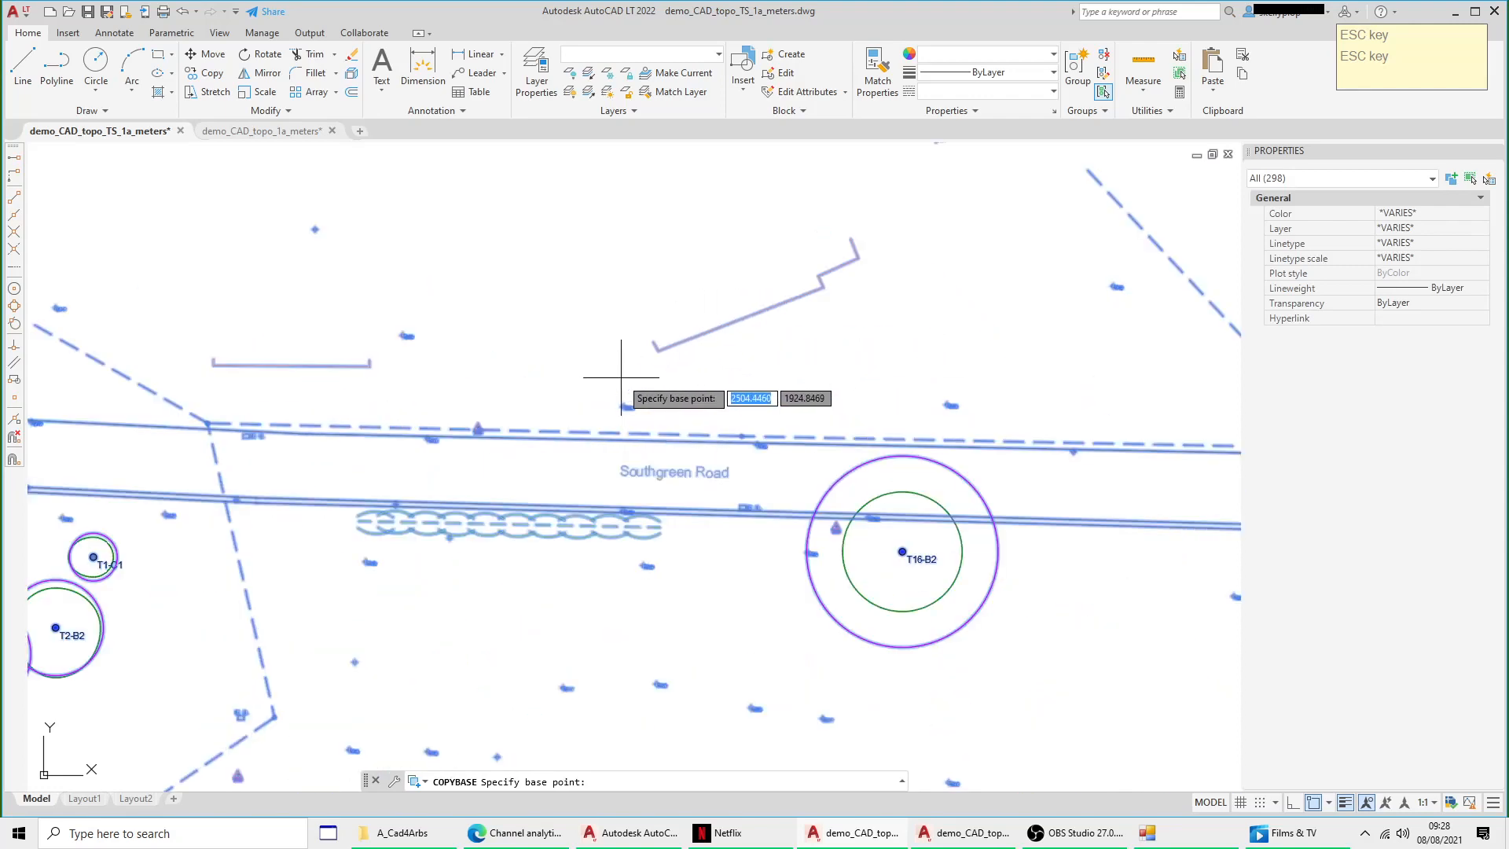
pyautogui.scroll(2, 652, 330)
pyautogui.scroll(-4, 864, 385)
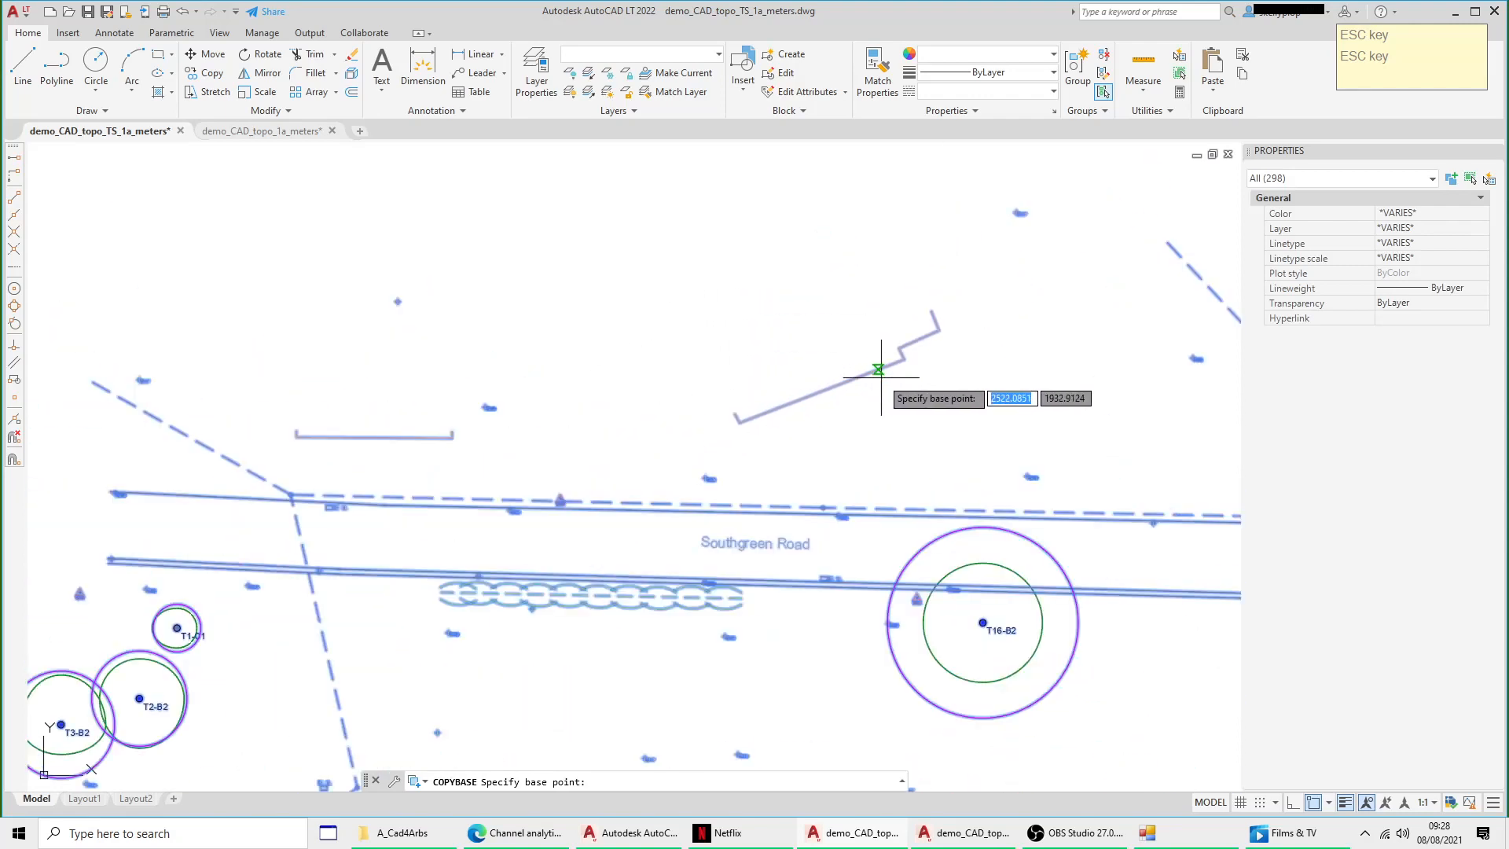
pyautogui.click(740, 419)
pyautogui.scroll(-6, 956, 344)
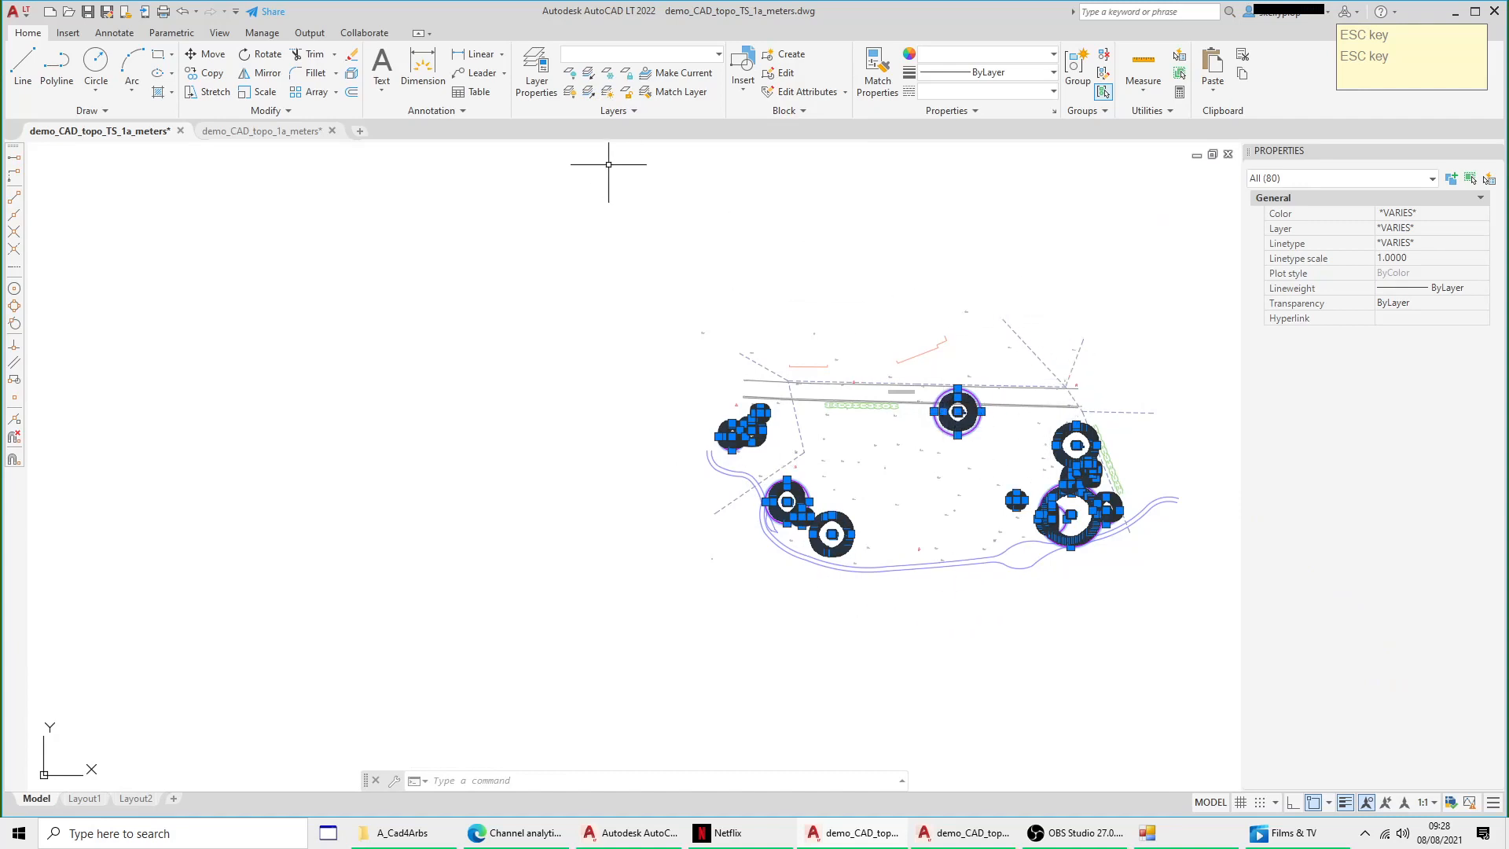
# Step: Unisolate the layers and switch to the demo_CAD_topo_1a_meters drawing
pyautogui.click(588, 91)
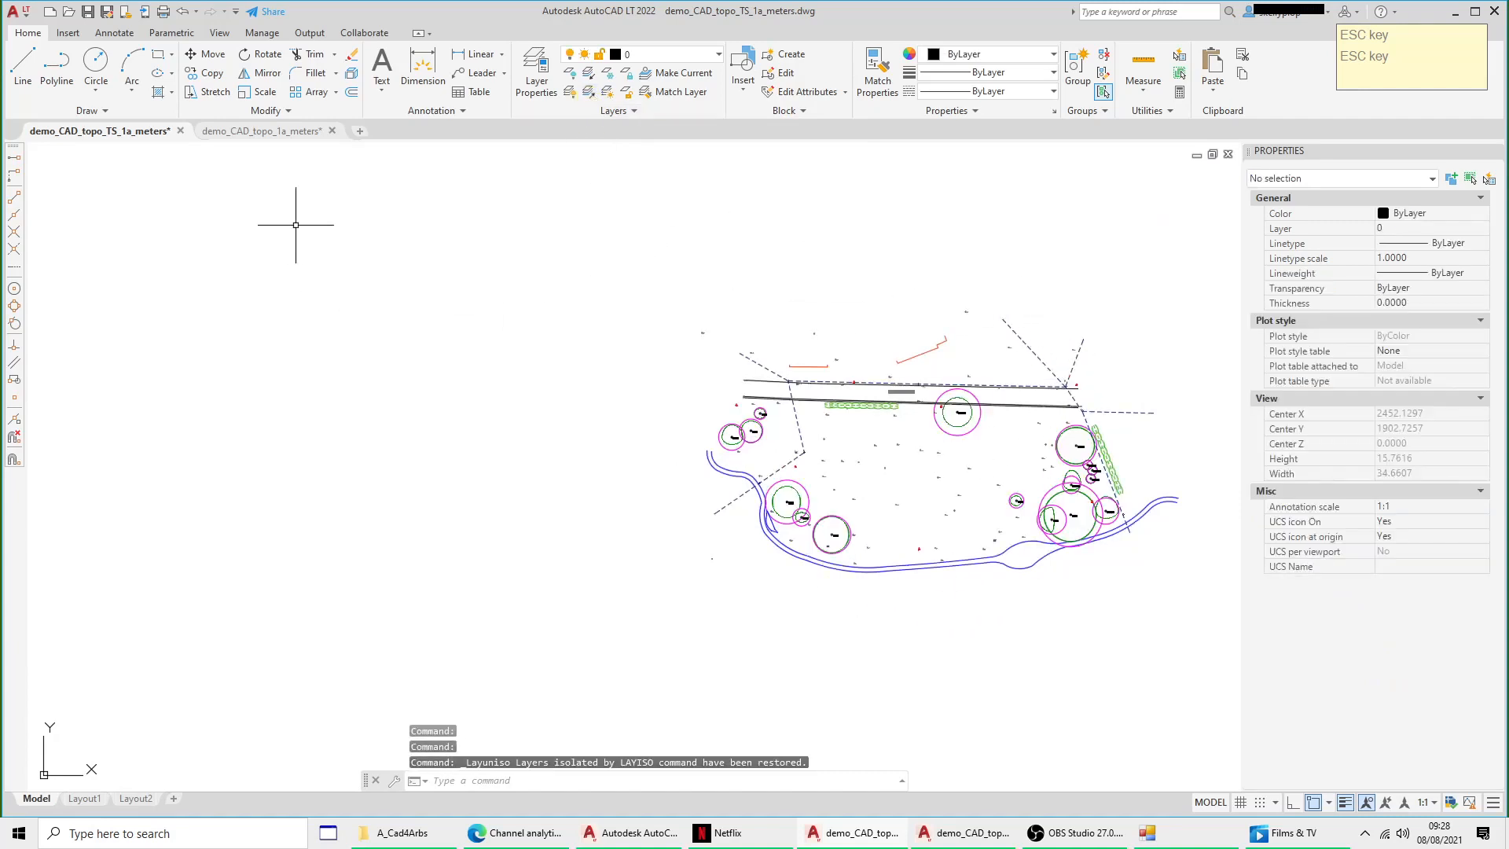
pyautogui.click(262, 131)
pyautogui.scroll(2, 709, 428)
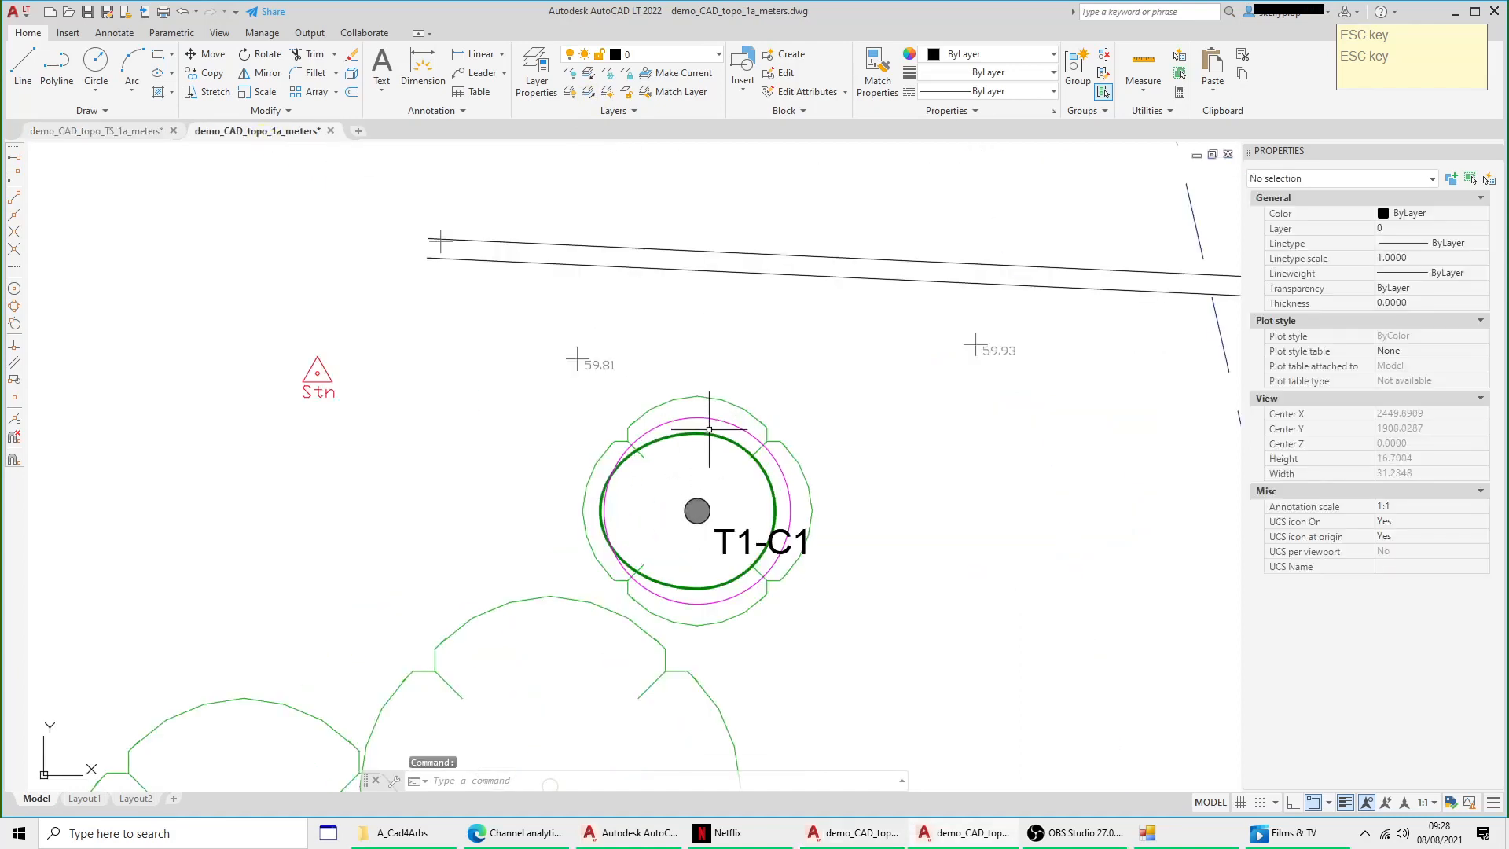
# Step: Delete the pasted T1-C1 tree's canopy outline, magenta circle, text label and trunk symbol
pyautogui.click(697, 417)
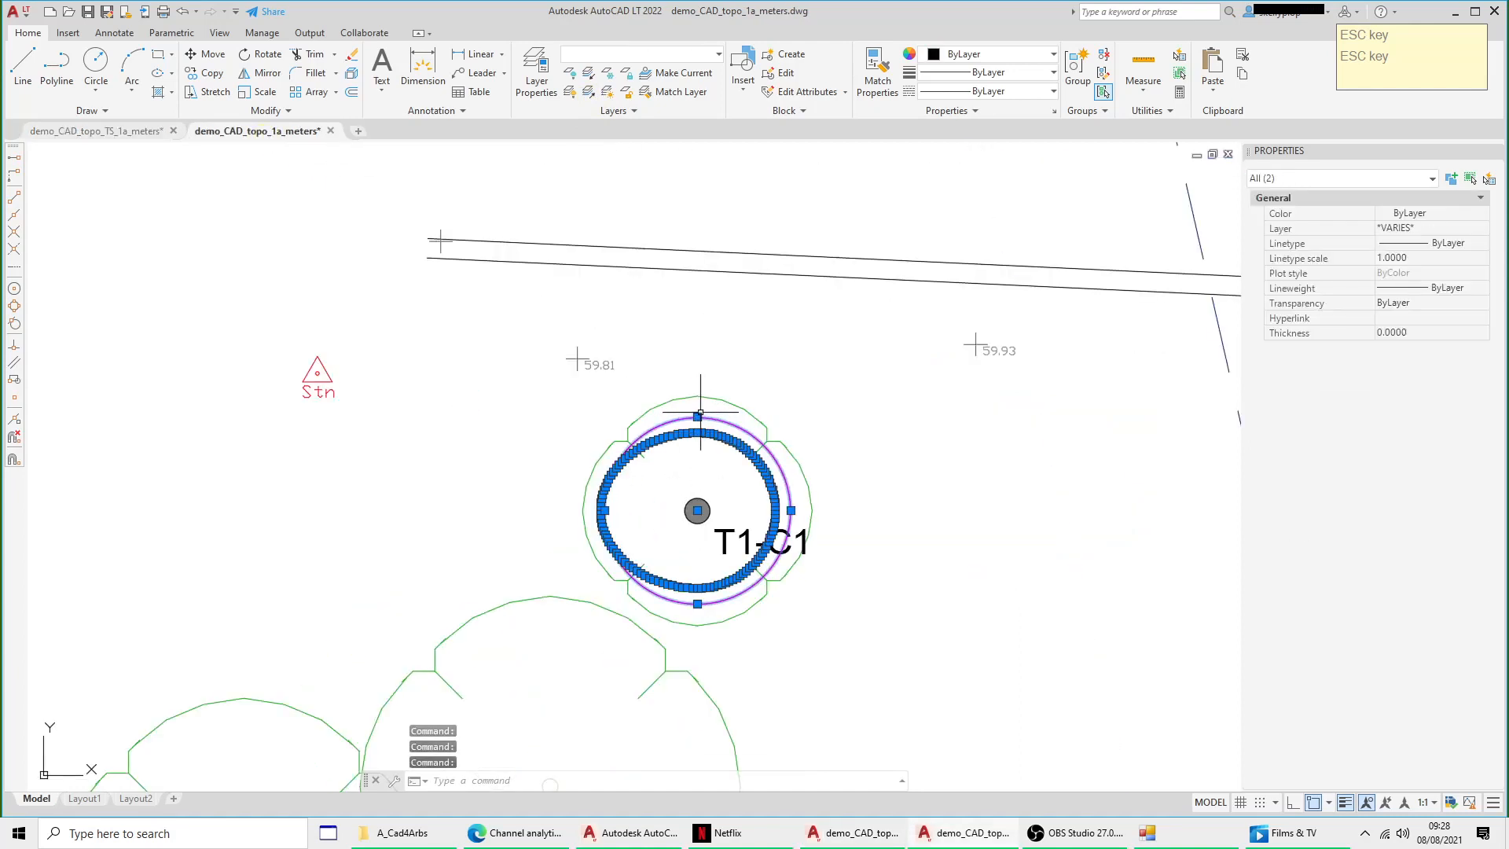
pyautogui.press('Delete')
pyautogui.click(697, 511)
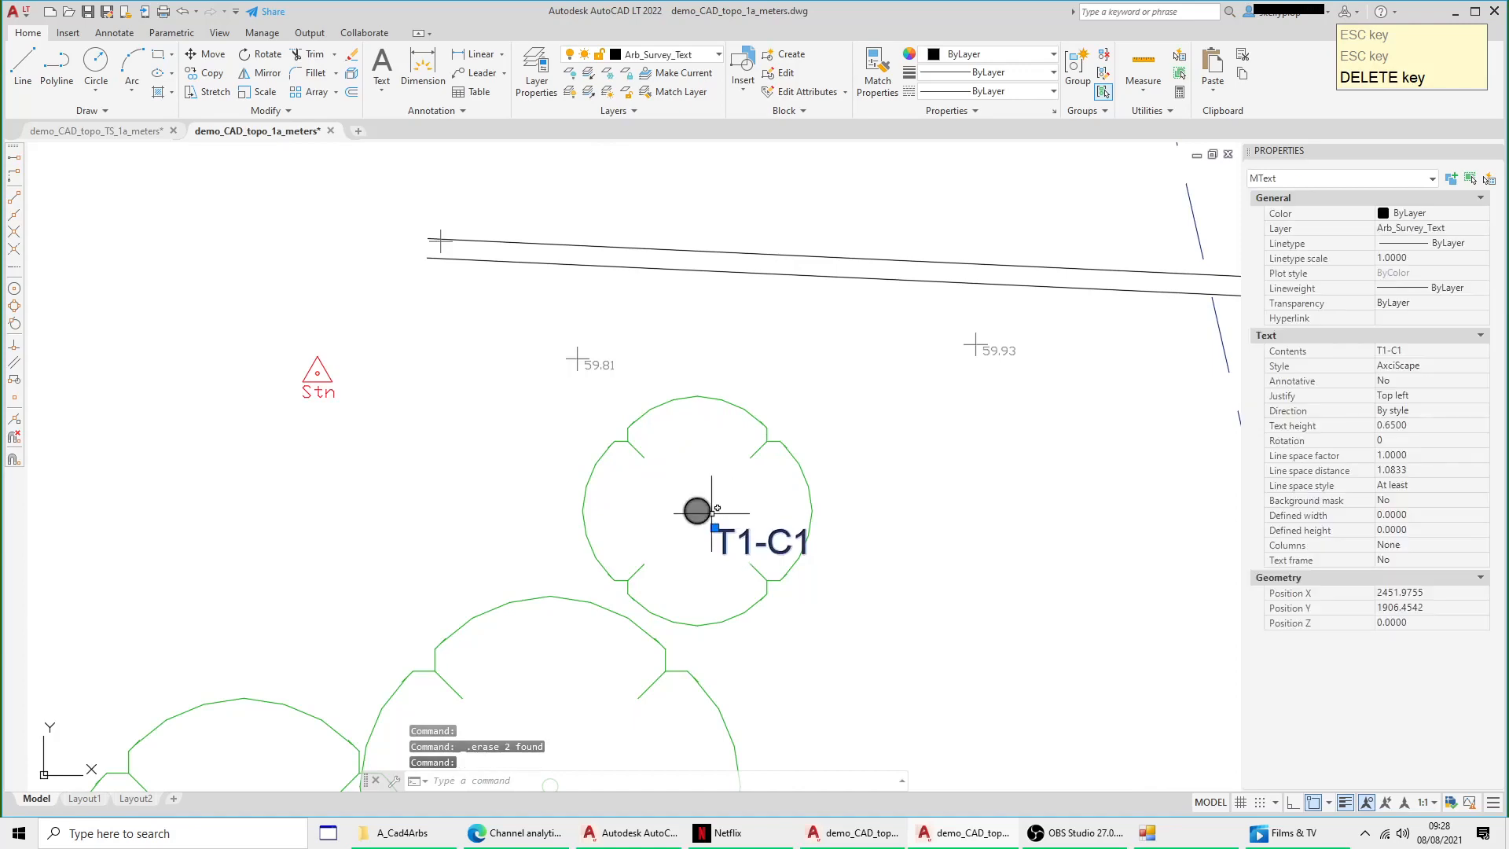
pyautogui.press('Delete')
pyautogui.click(695, 508)
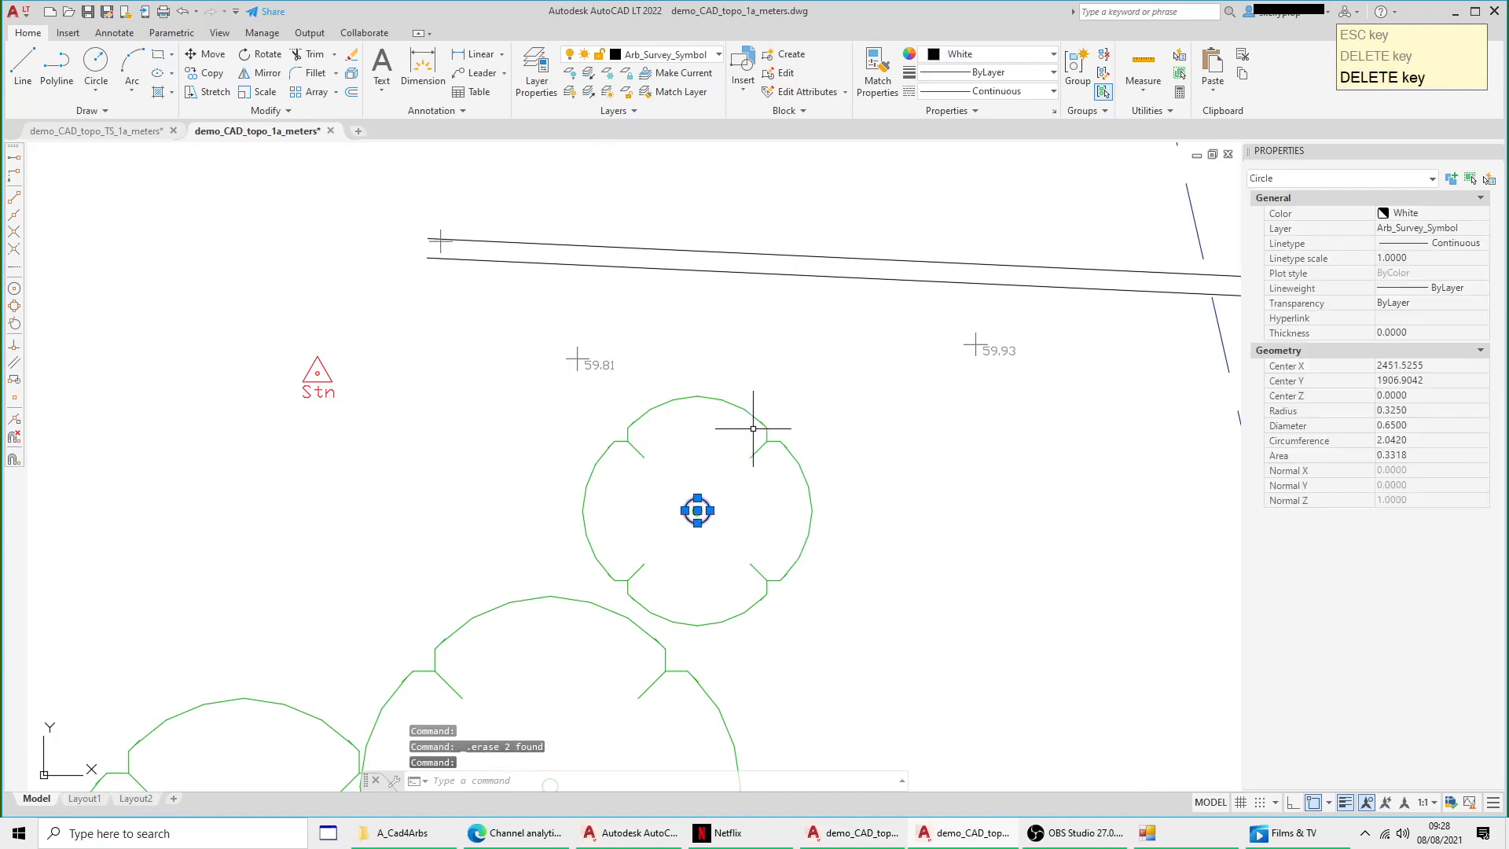
pyautogui.press('Delete')
pyautogui.scroll(-5, 795, 478)
pyautogui.scroll(-6, 755, 471)
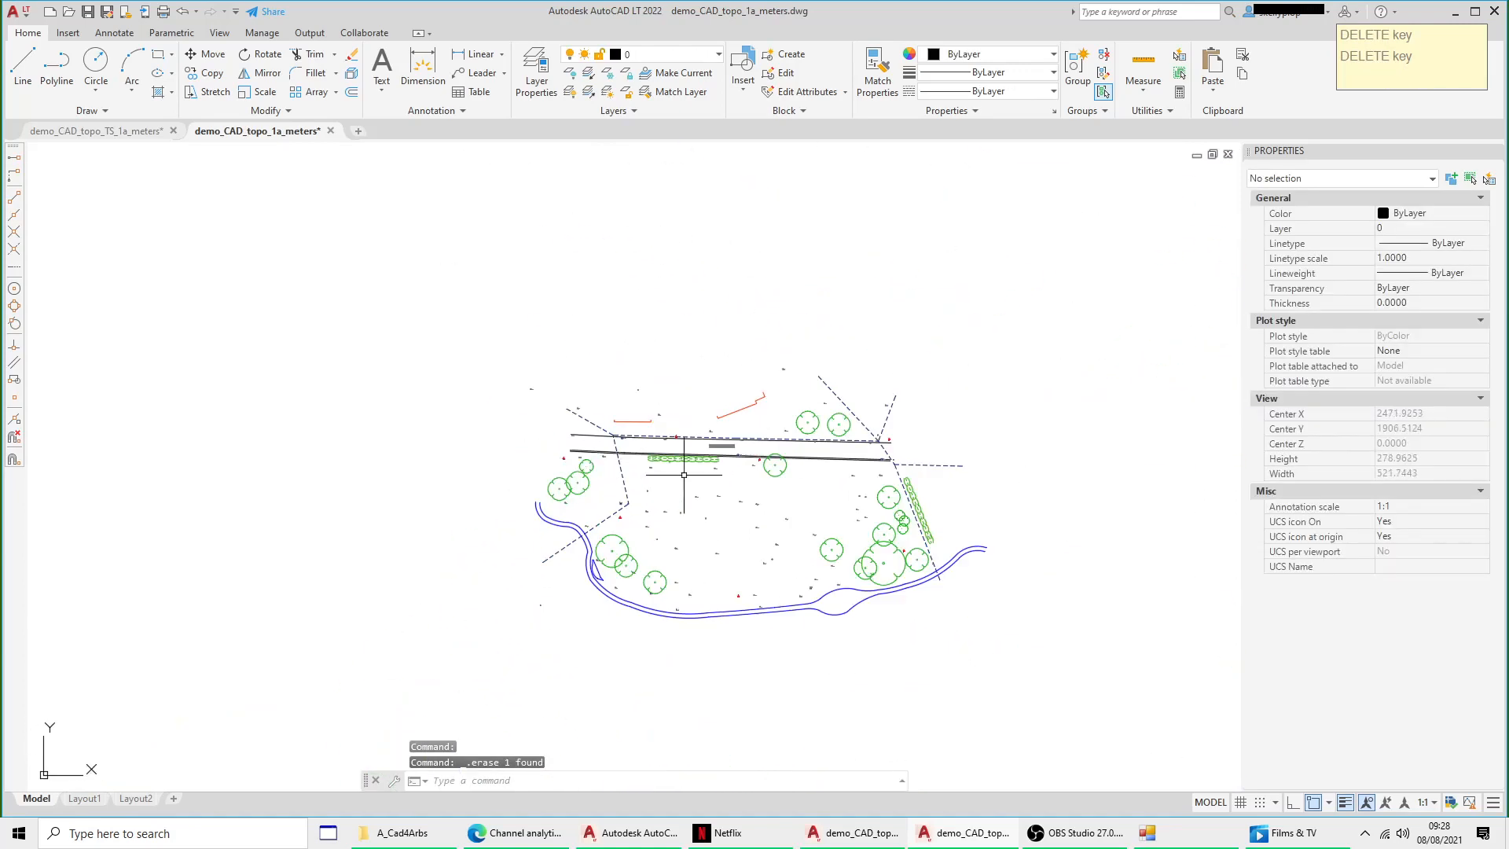
# Step: Paste all the copied tree survey objects at the west end of the slanted building line
pyautogui.rightClick(634, 239)
pyautogui.moveTo(778, 288)
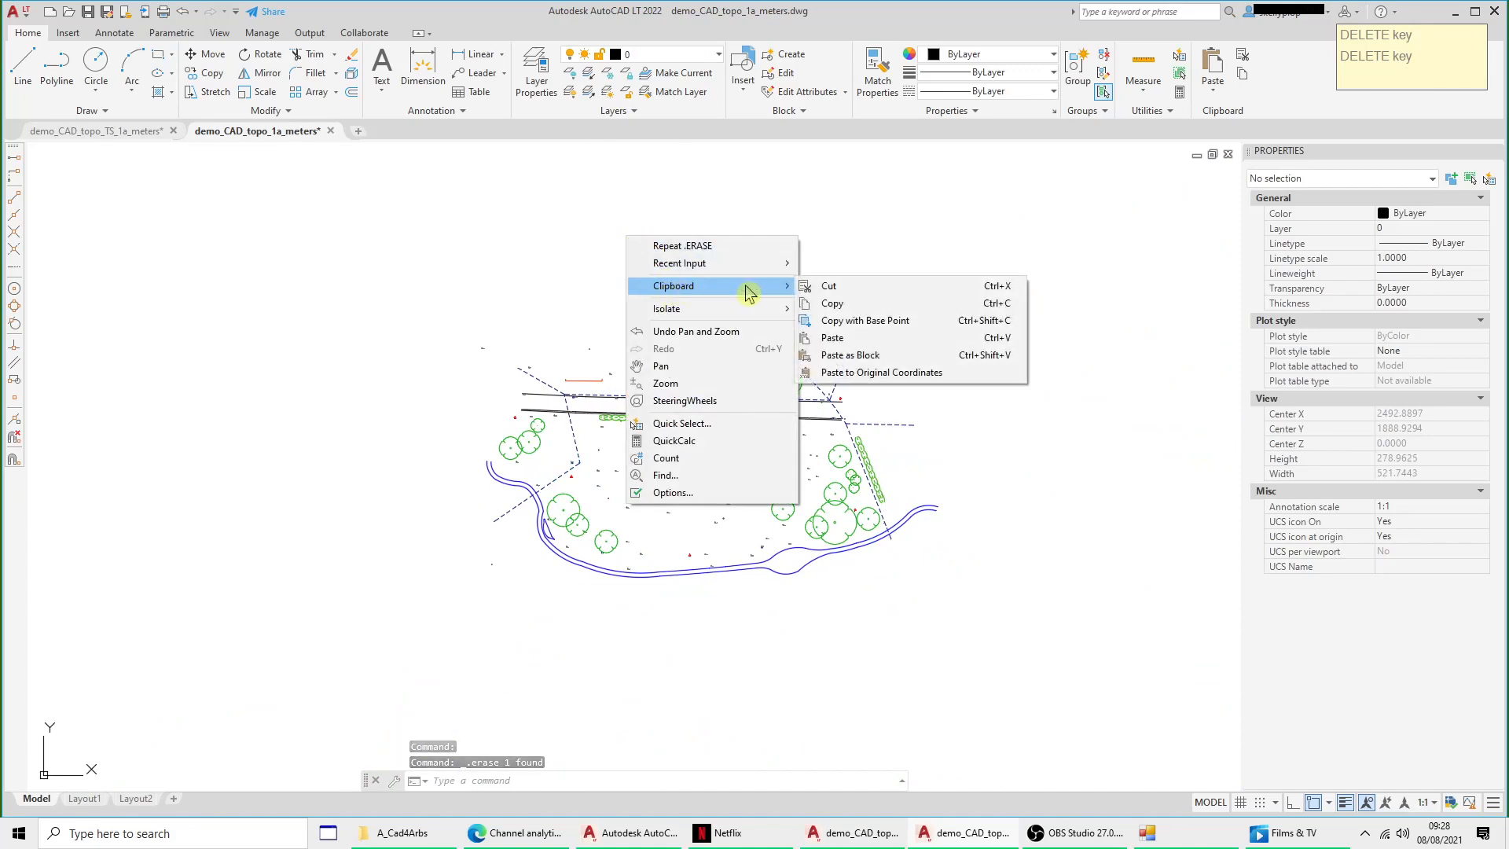
pyautogui.click(861, 346)
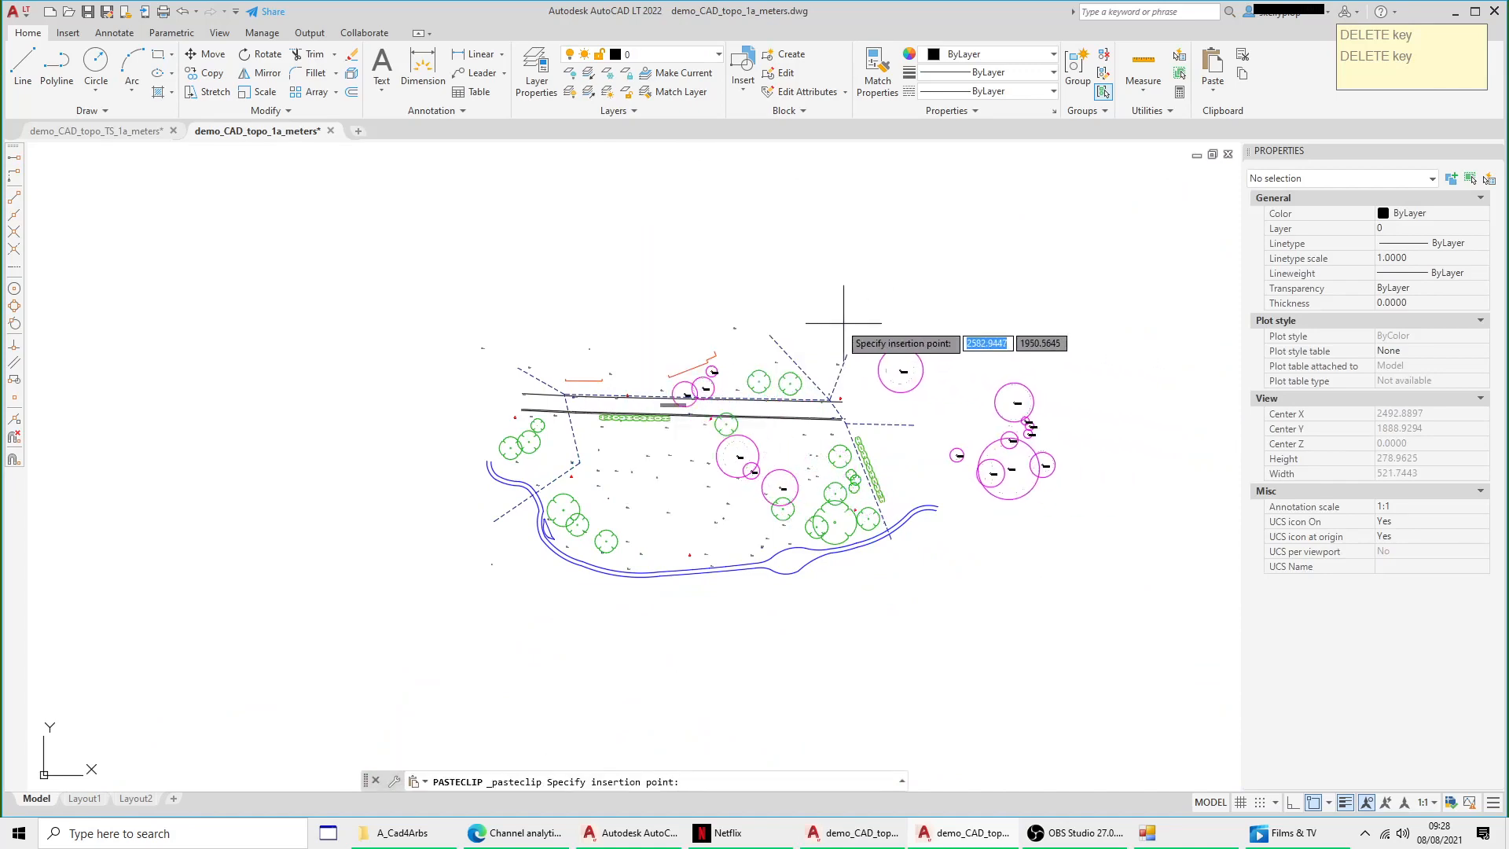
pyautogui.scroll(6, 692, 358)
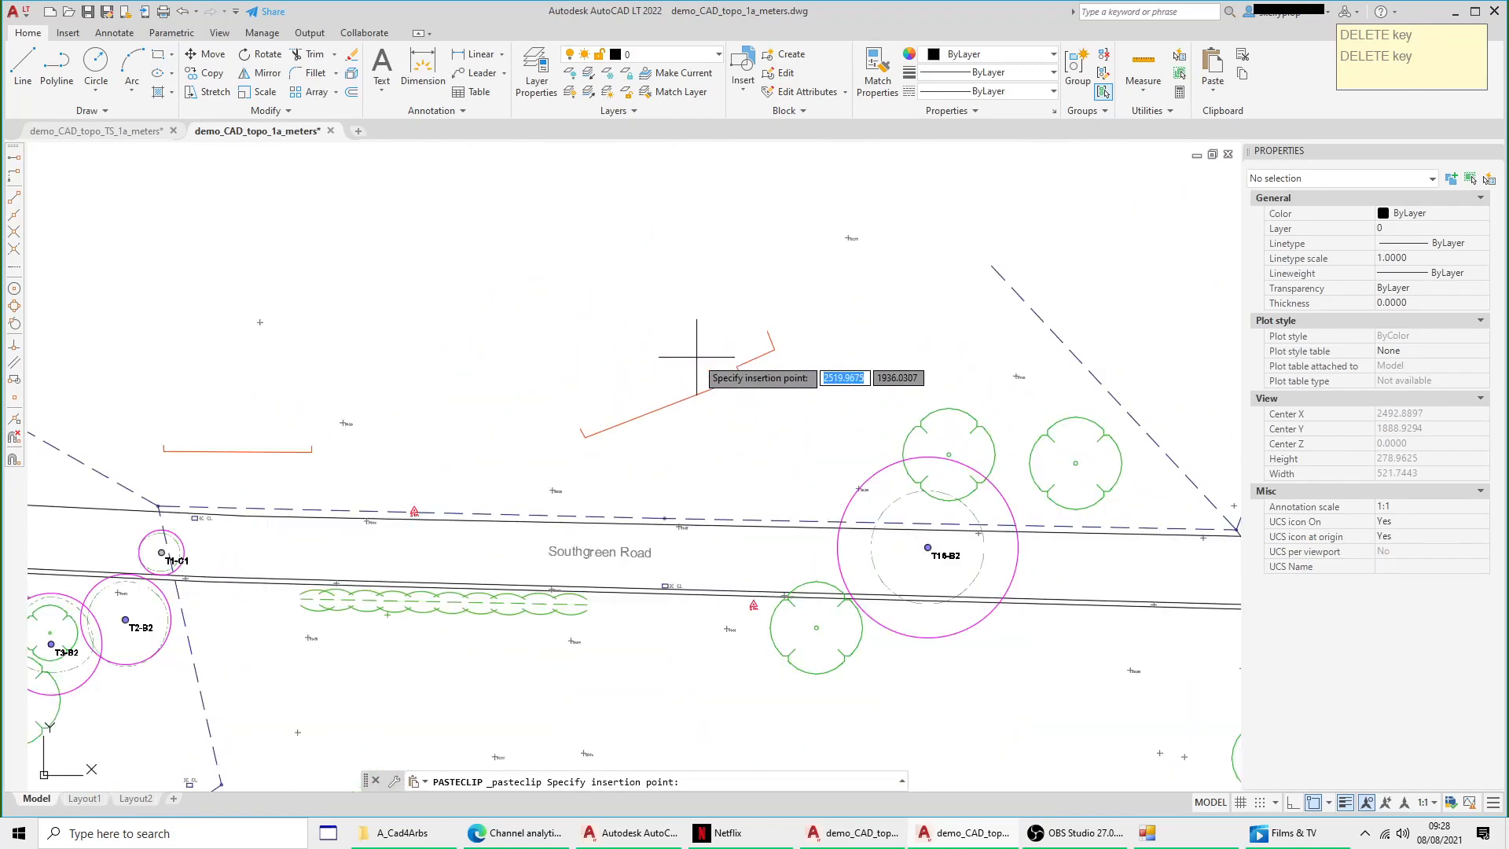
pyautogui.click(595, 433)
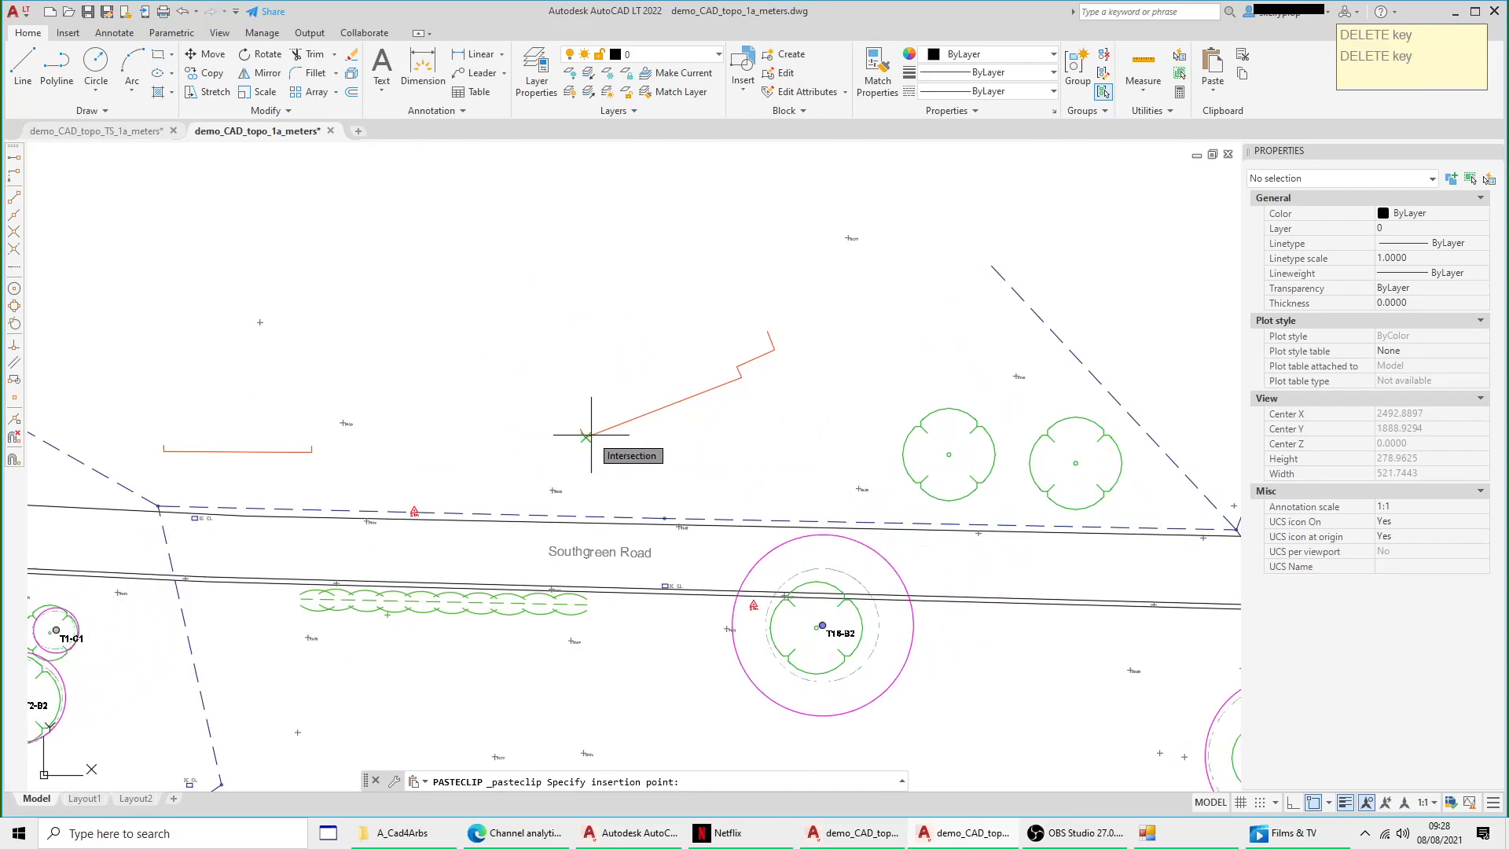
# Step: Examine how the pasted objects align with the surveyed trees, and select T16-B2's canopy outline and magenta circle to check they are separate objects
pyautogui.scroll(-4, 788, 350)
pyautogui.scroll(6, 708, 471)
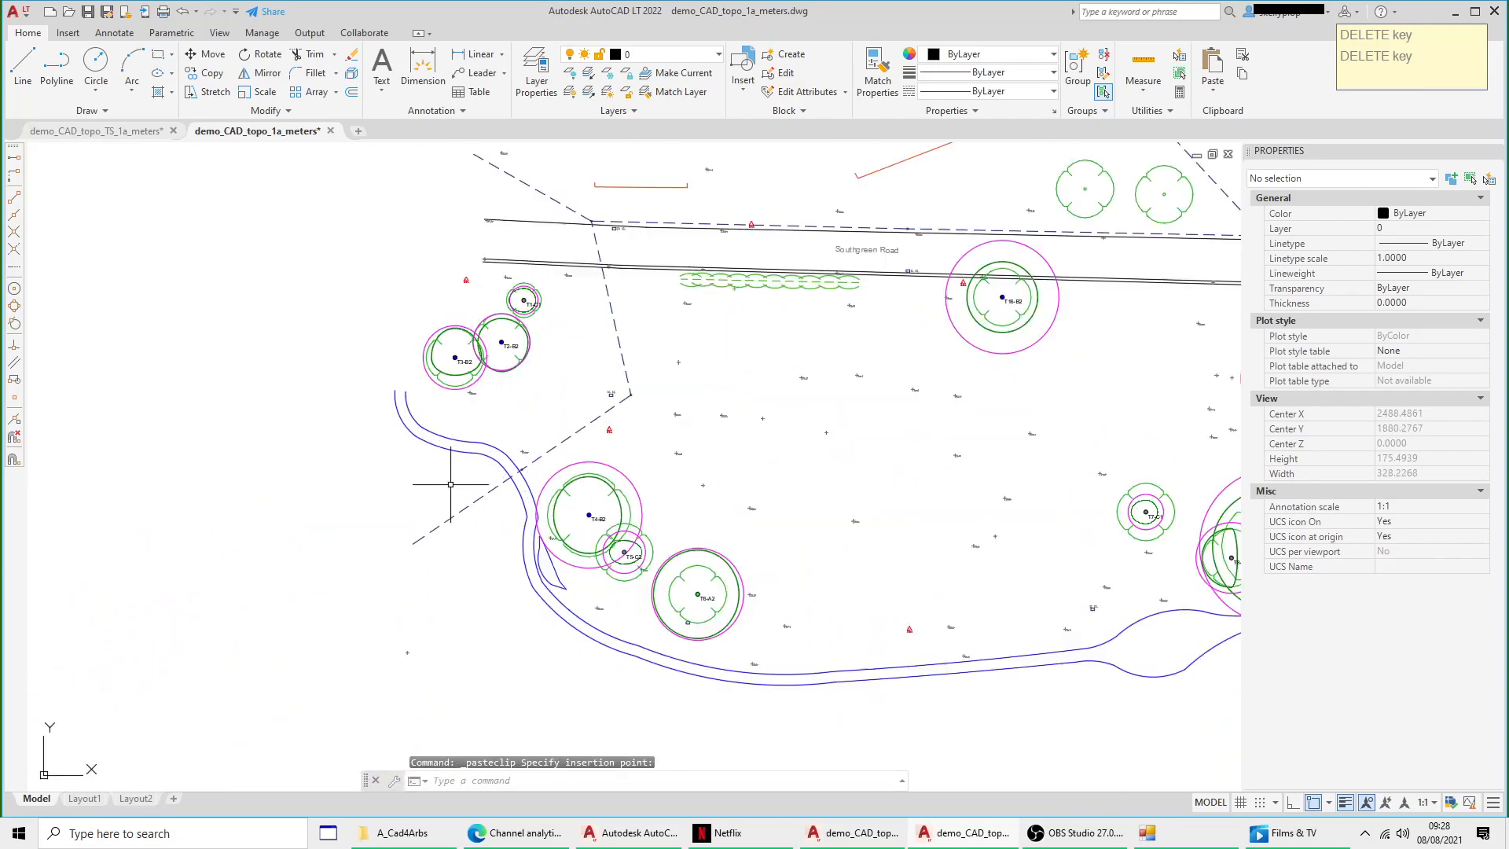
pyautogui.scroll(-2, 683, 491)
pyautogui.scroll(2, 495, 242)
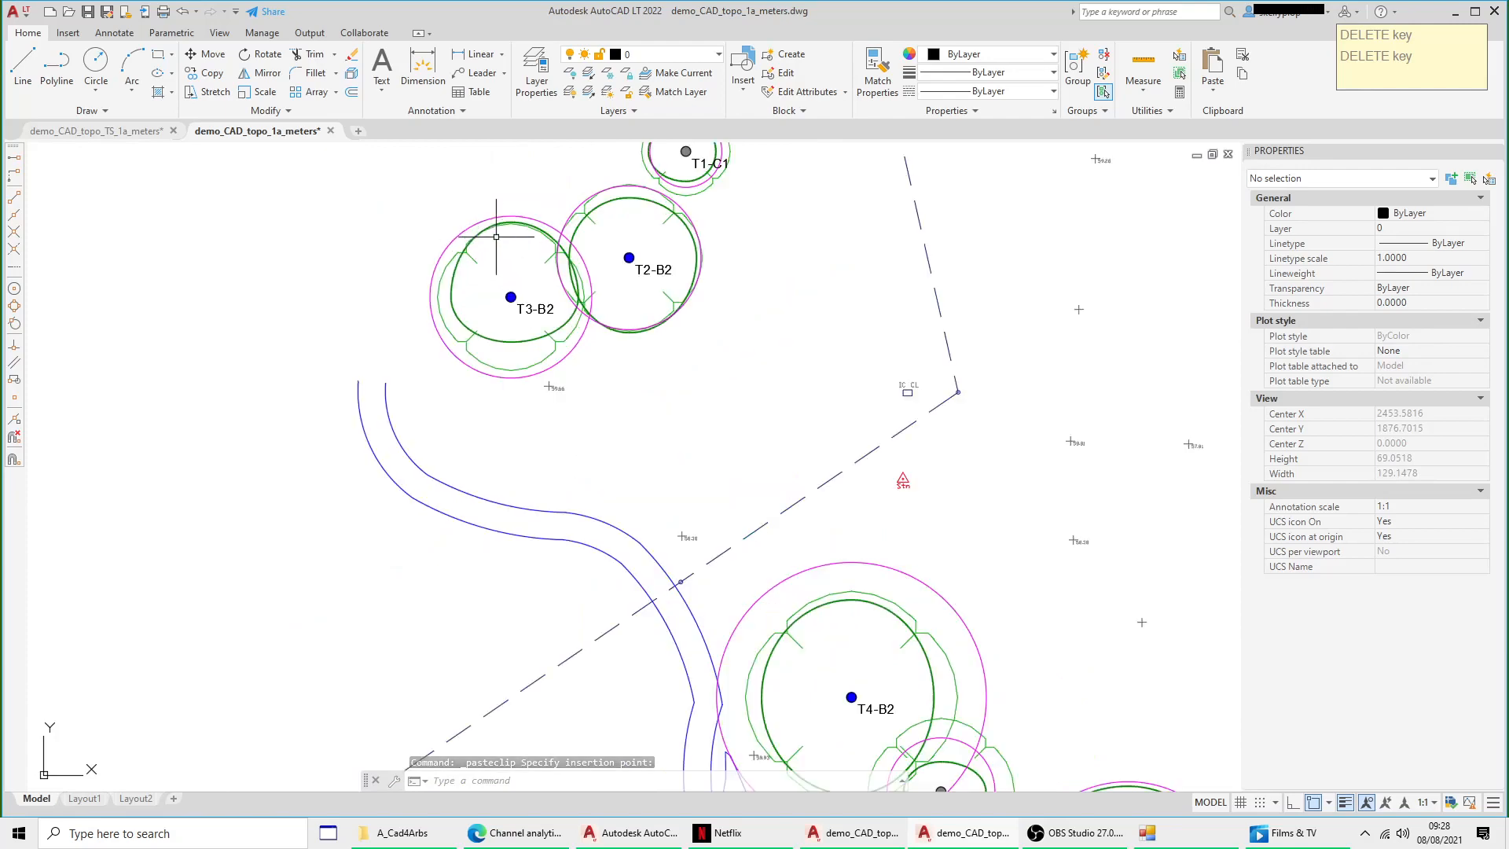
pyautogui.scroll(-2, 745, 397)
pyautogui.moveTo(718, 399); pyautogui.dragTo(275, 389, button='middle')
pyautogui.scroll(-2, 275, 390)
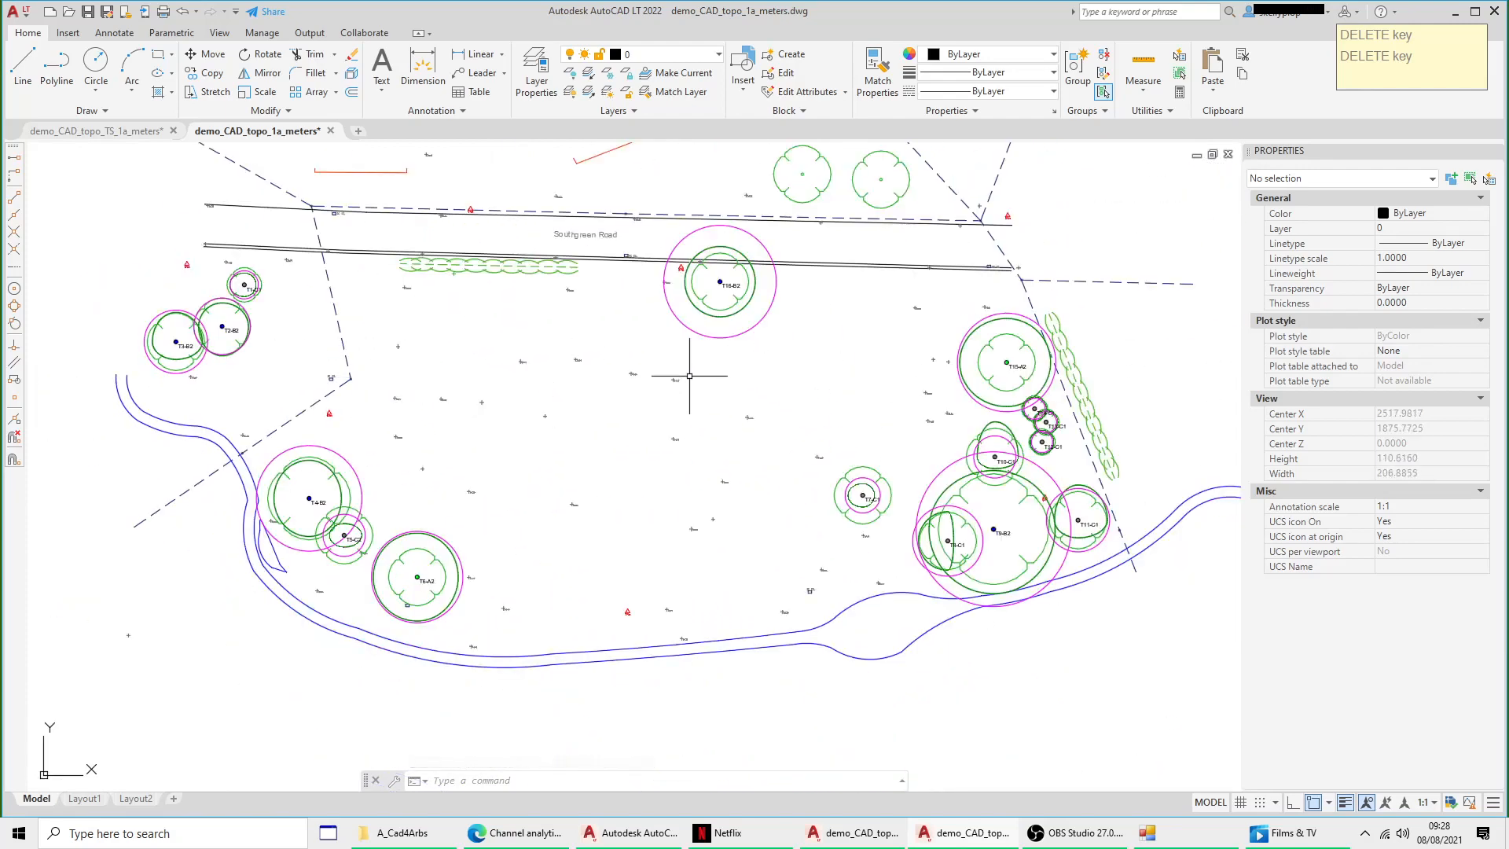
pyautogui.moveTo(485, 440); pyautogui.dragTo(512, 515, button='middle')
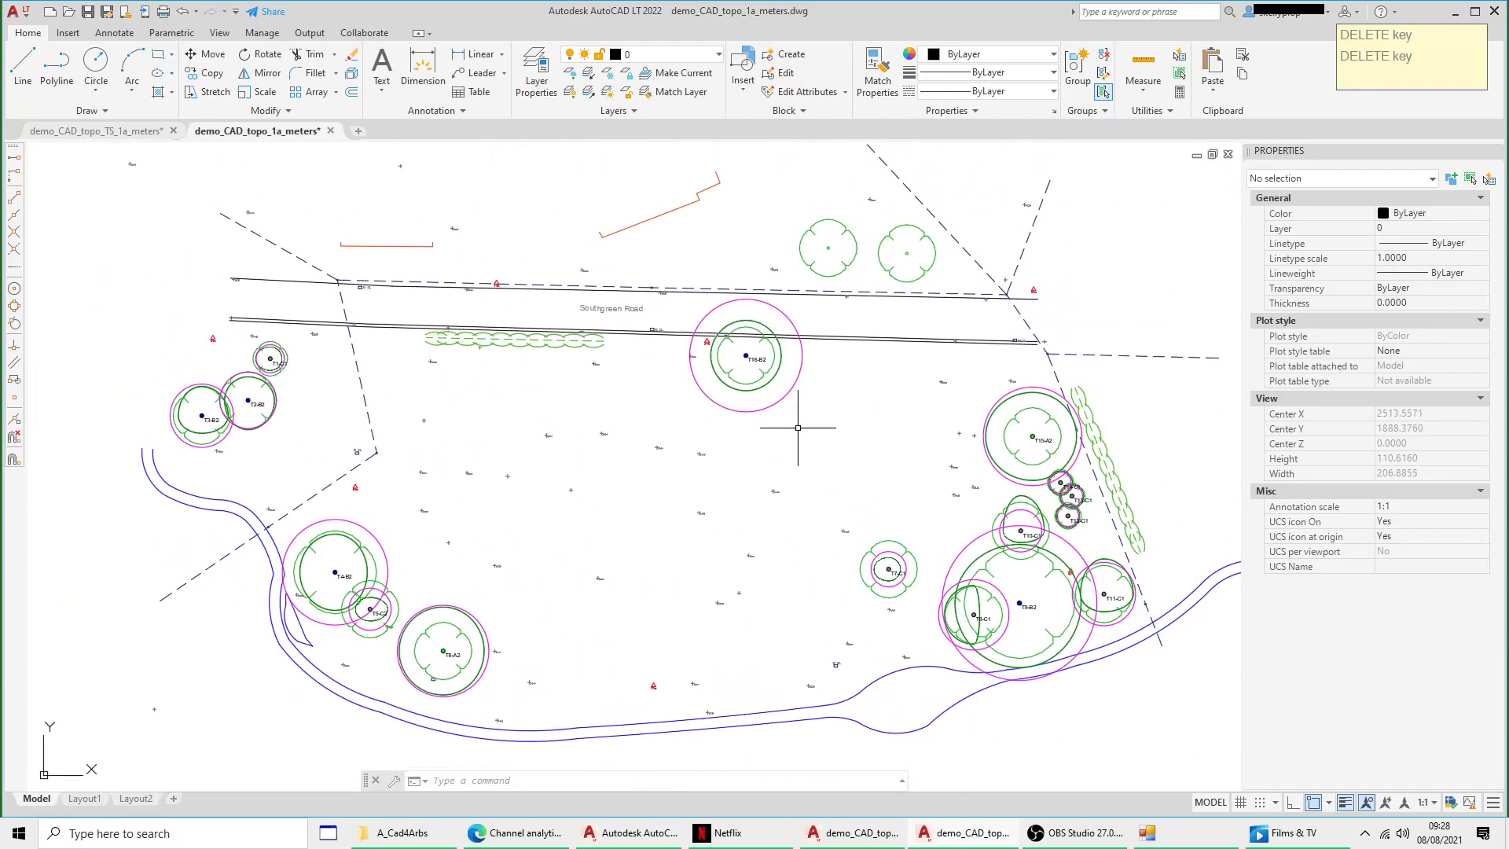
pyautogui.scroll(3, 789, 385)
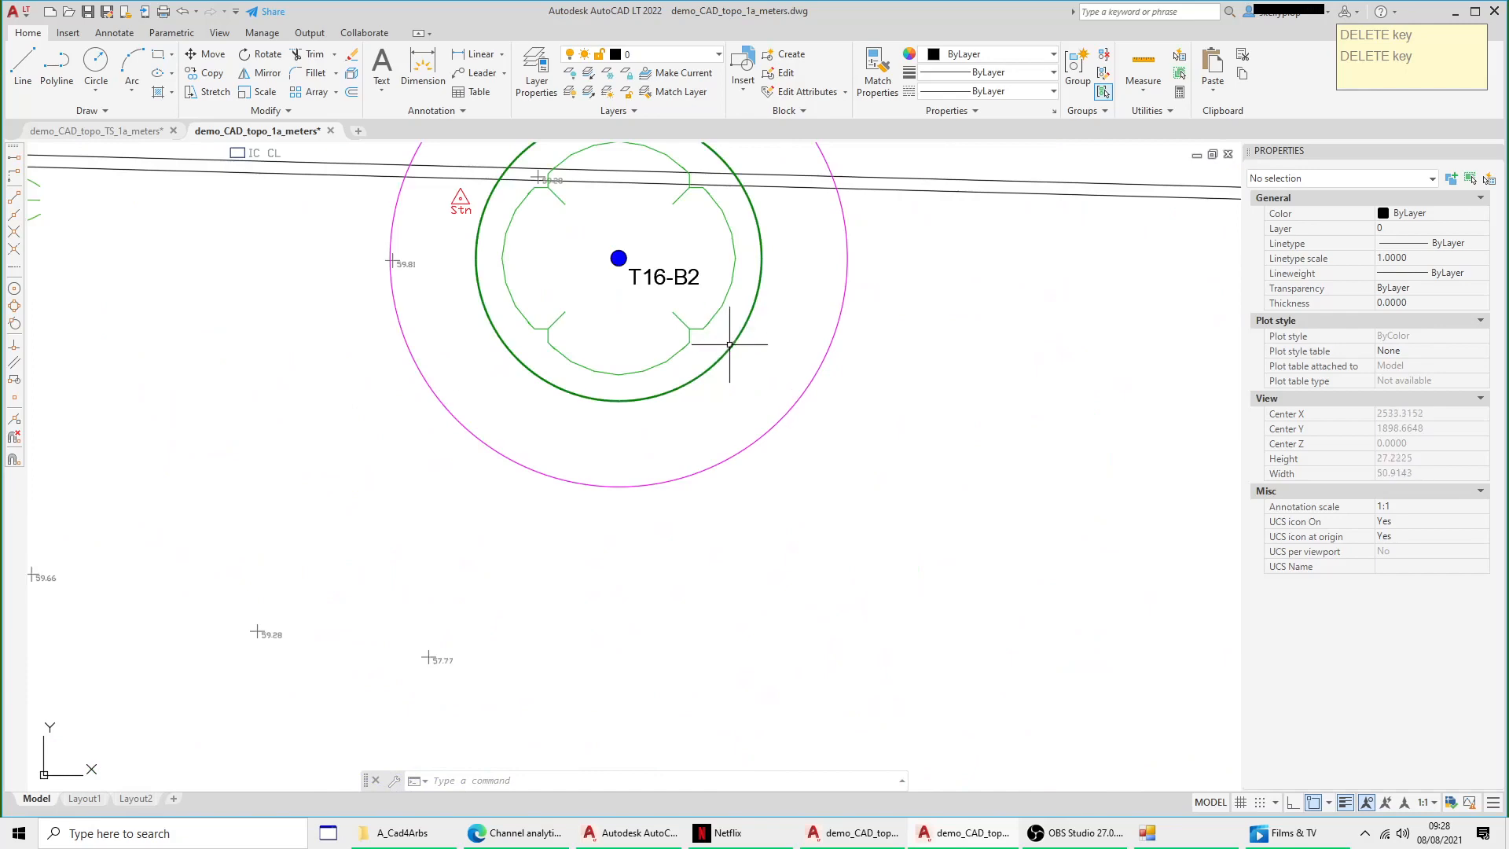
pyautogui.click(730, 344)
pyautogui.click(818, 374)
pyautogui.scroll(-5, 889, 437)
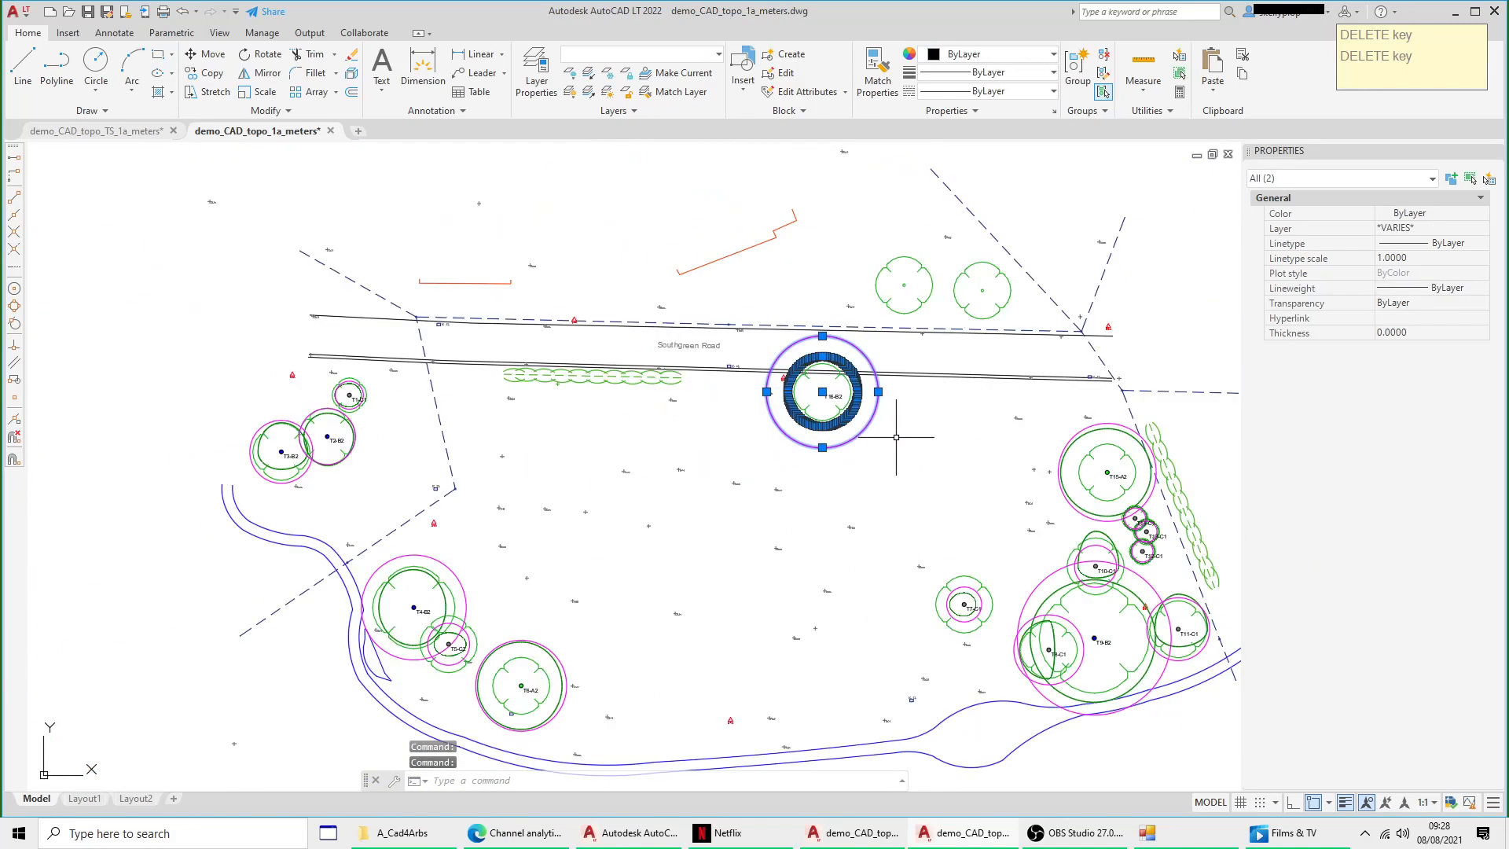
# Step: Undo the last paste and paste the tree survey objects as a block at the west end of the slanted building line
pyautogui.hotkey('ctrl', 'z')
pyautogui.hotkey('ctrl', 'z')
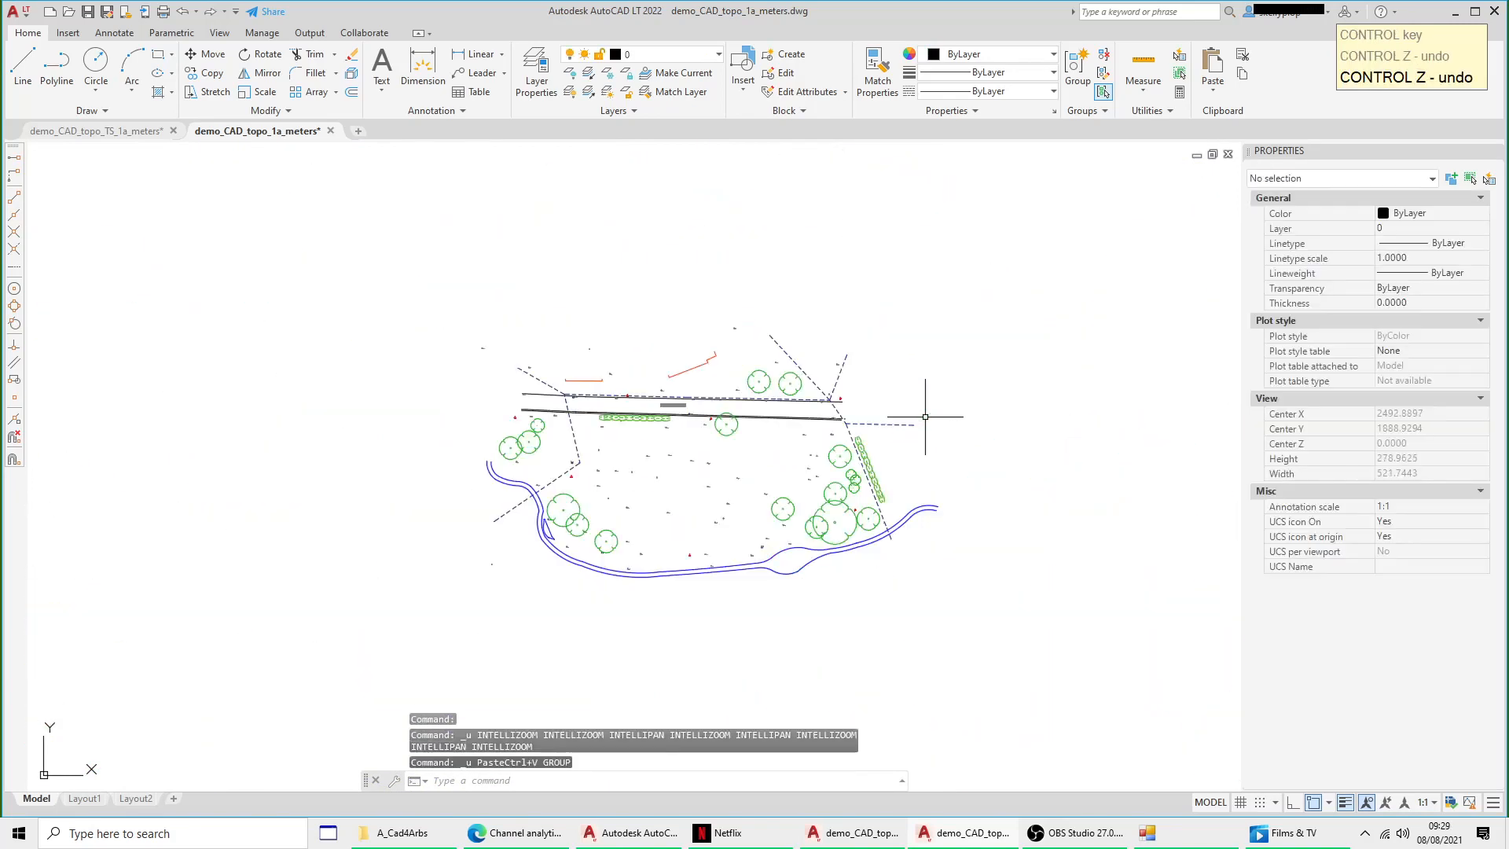
pyautogui.rightClick(455, 203)
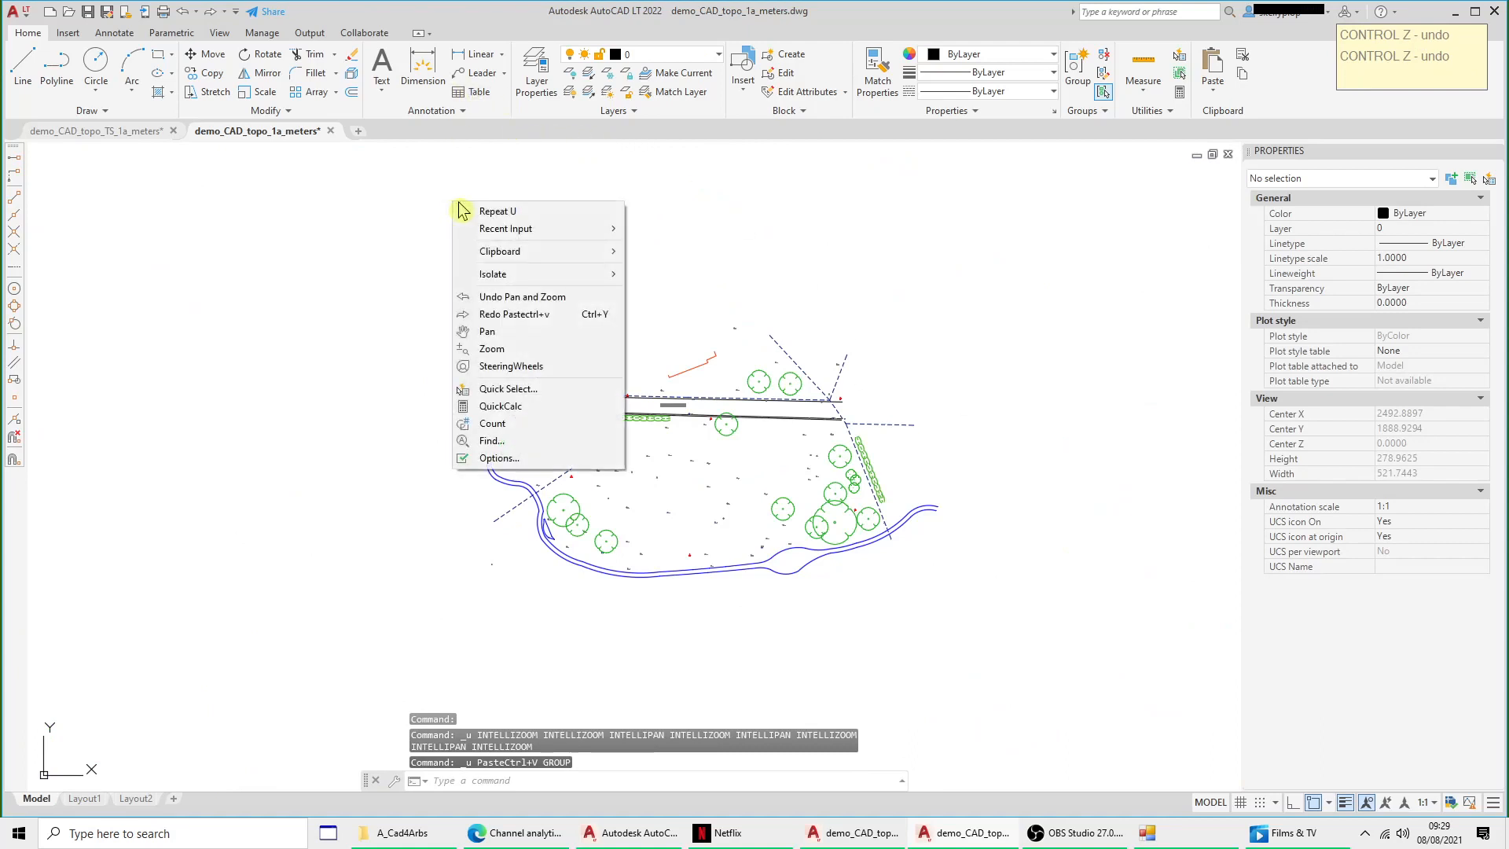
pyautogui.moveTo(563, 261)
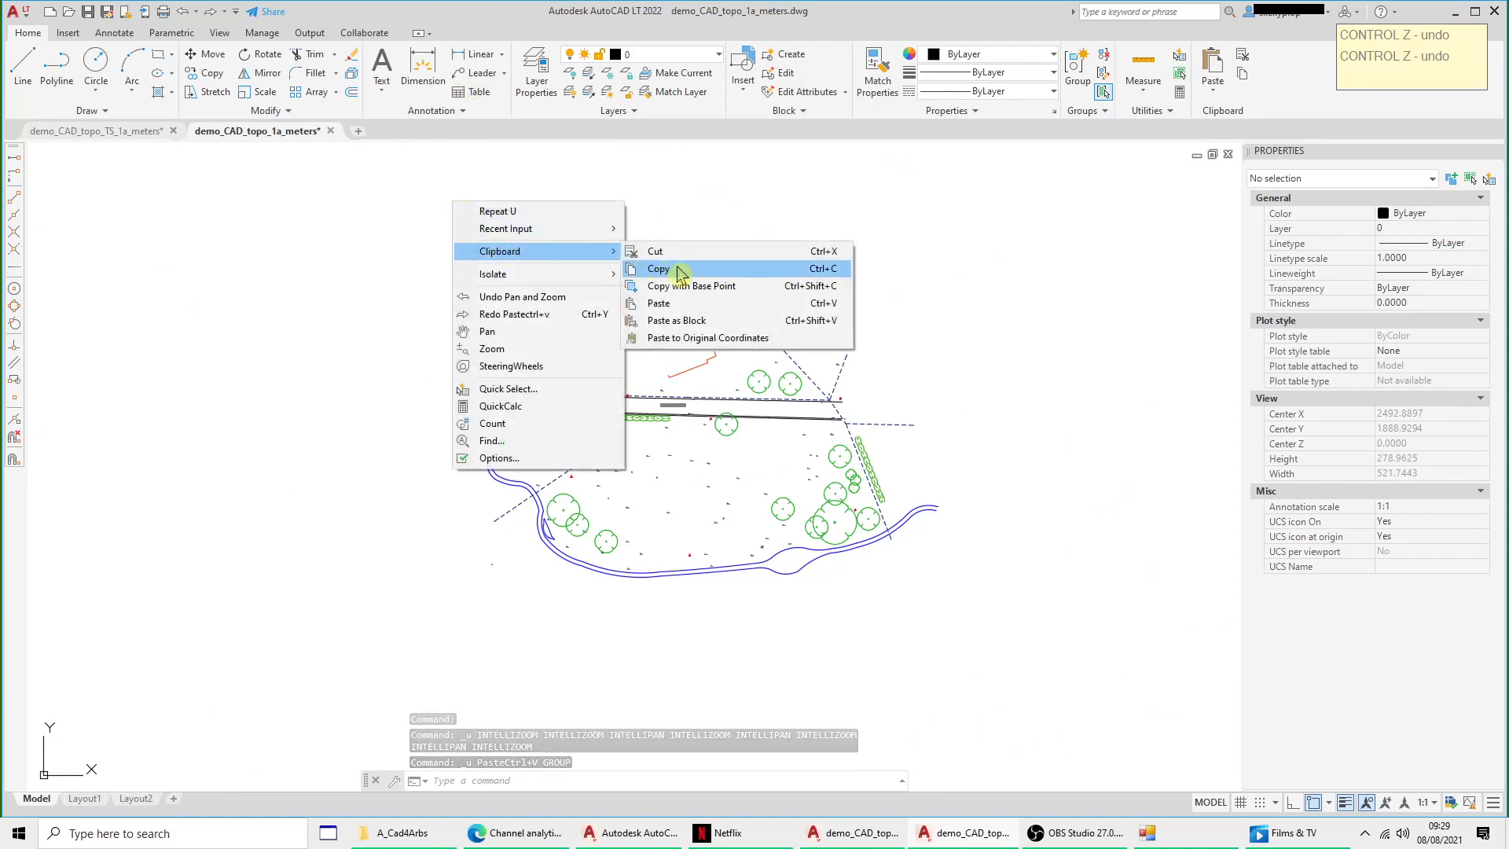
pyautogui.click(692, 320)
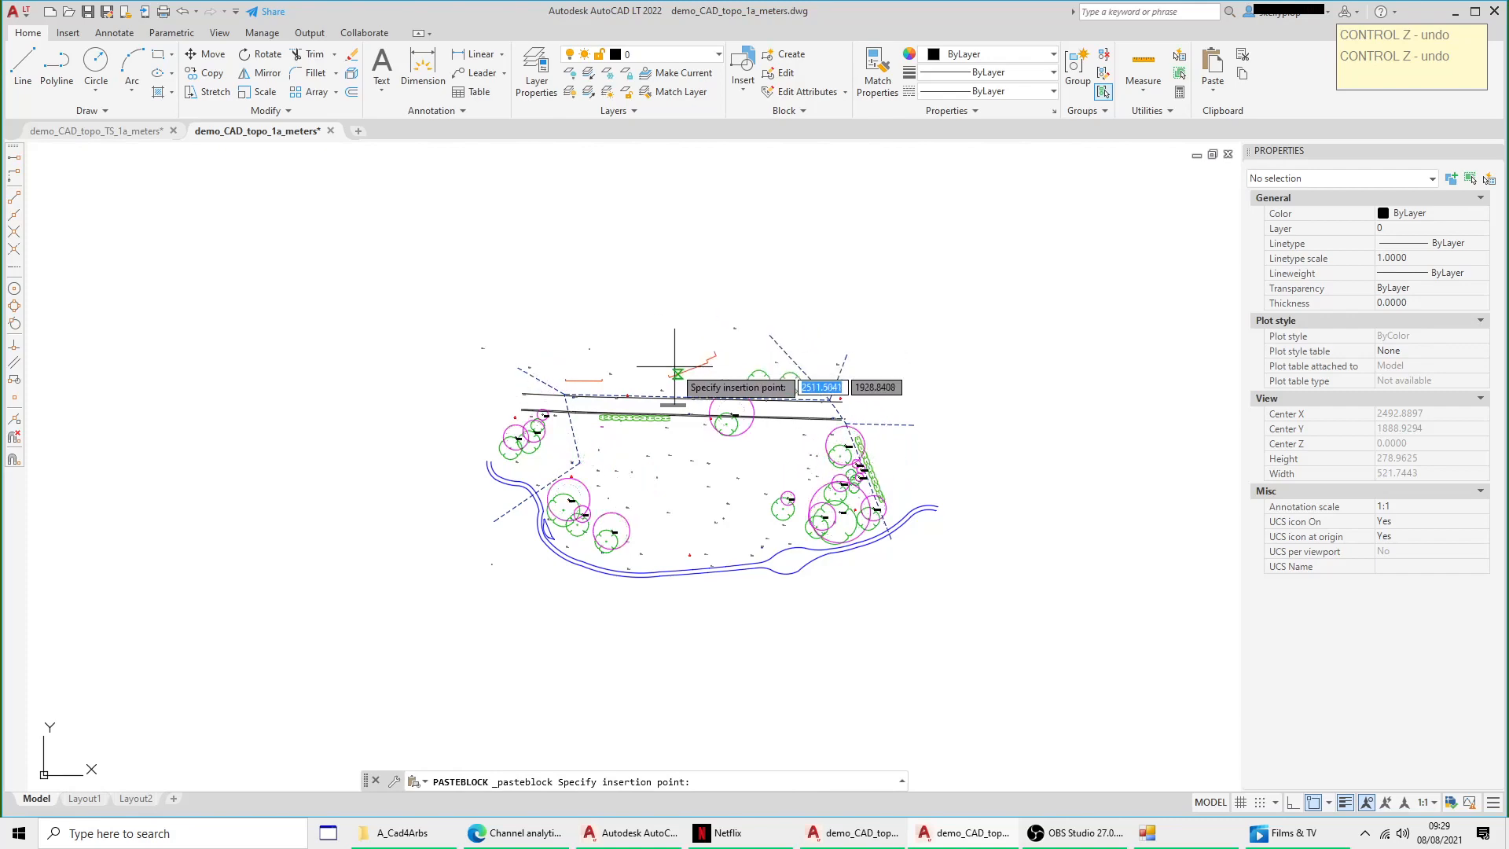
pyautogui.scroll(7, 658, 396)
pyautogui.click(658, 397)
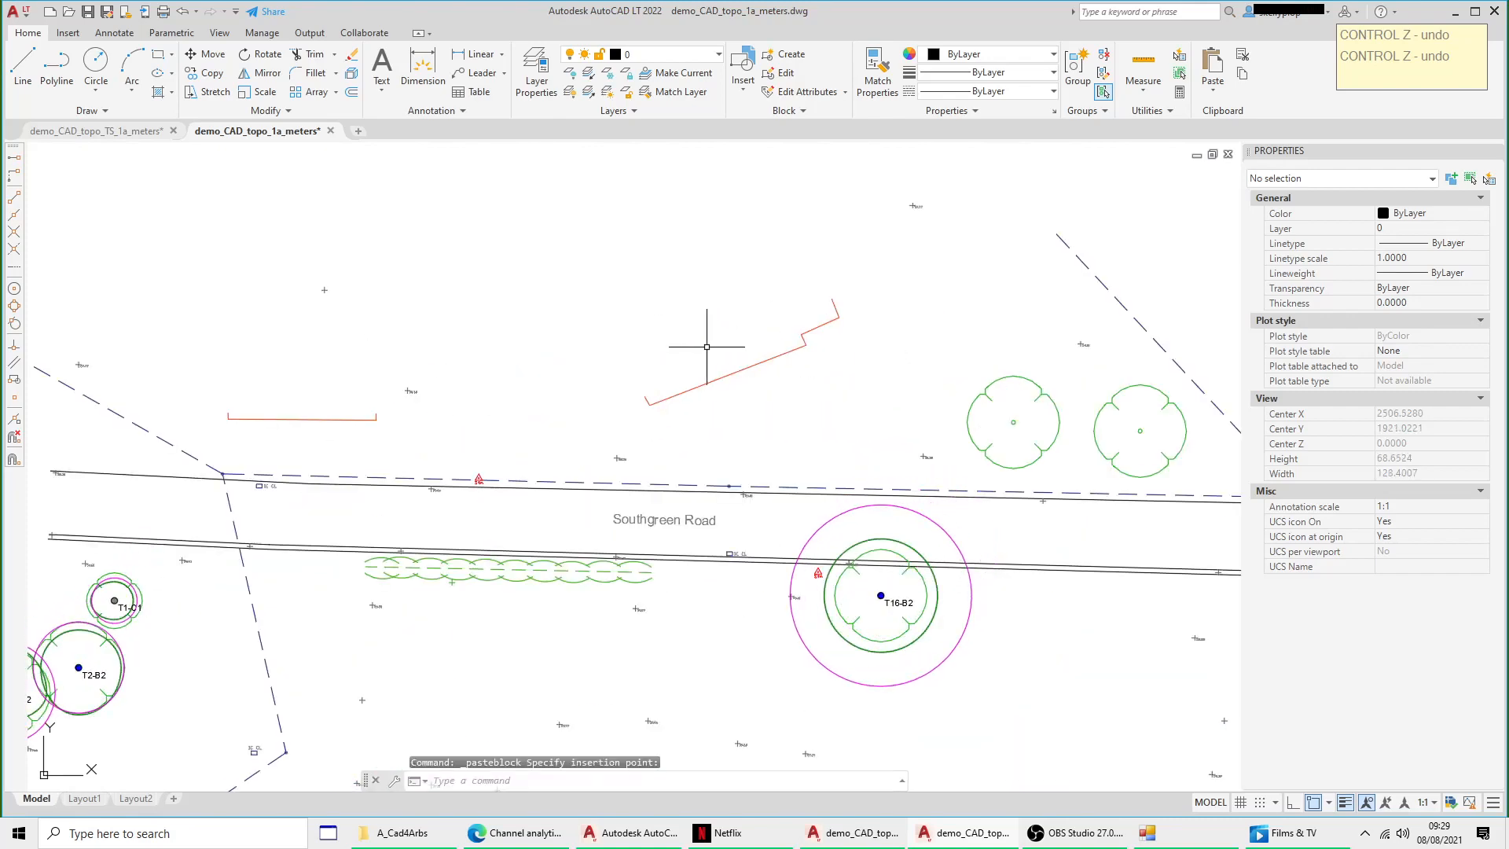
# Step: Select the pasted tree block, examine its objects against the surveyed trees across the plan, and clear the selection
pyautogui.scroll(-6, 618, 437)
pyautogui.scroll(6, 618, 437)
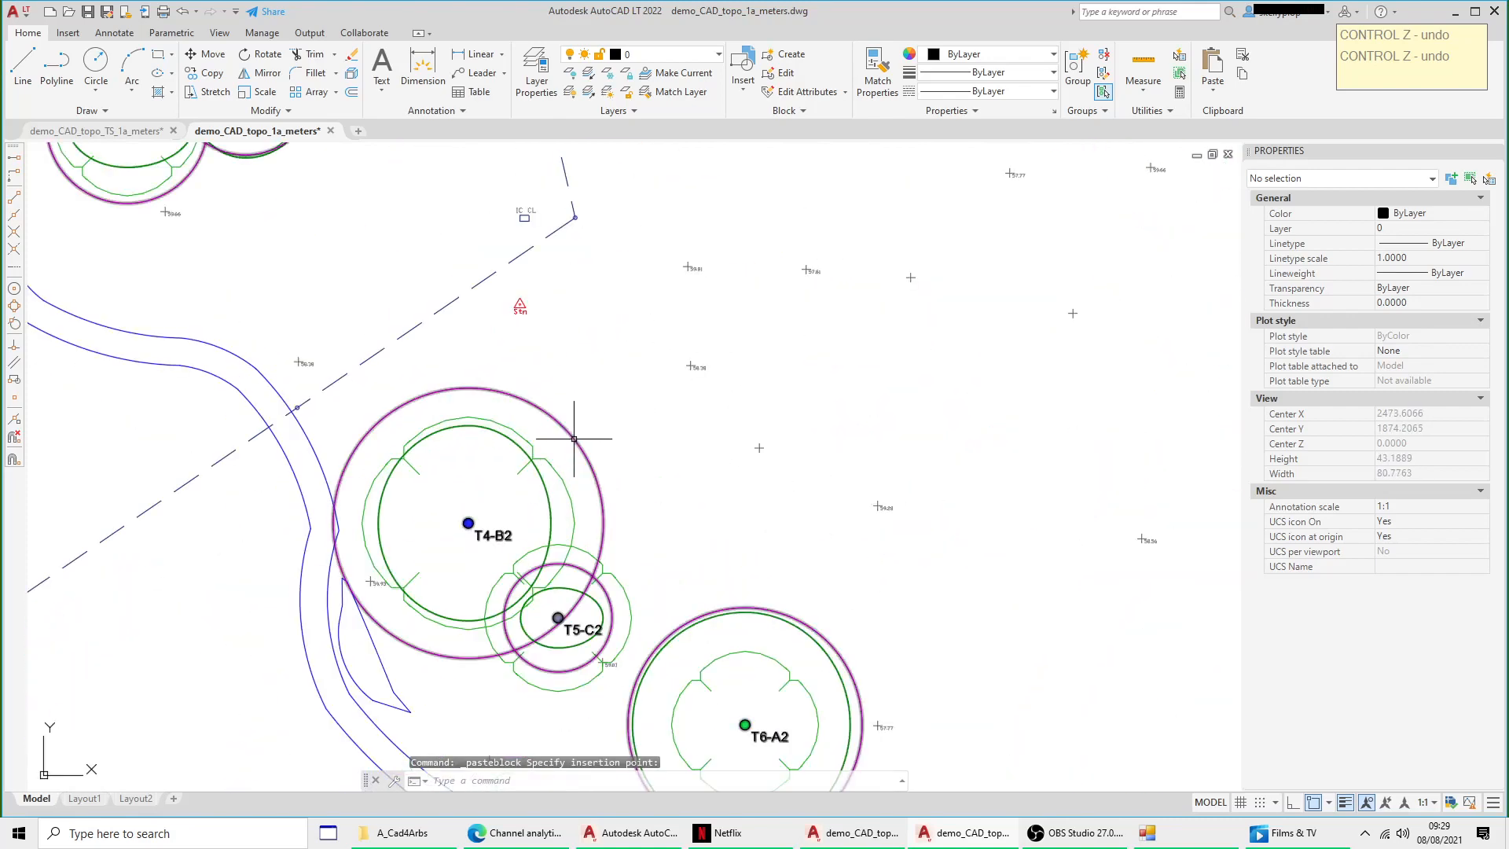
pyautogui.click(580, 431)
pyautogui.scroll(-8, 582, 428)
pyautogui.scroll(4, 837, 410)
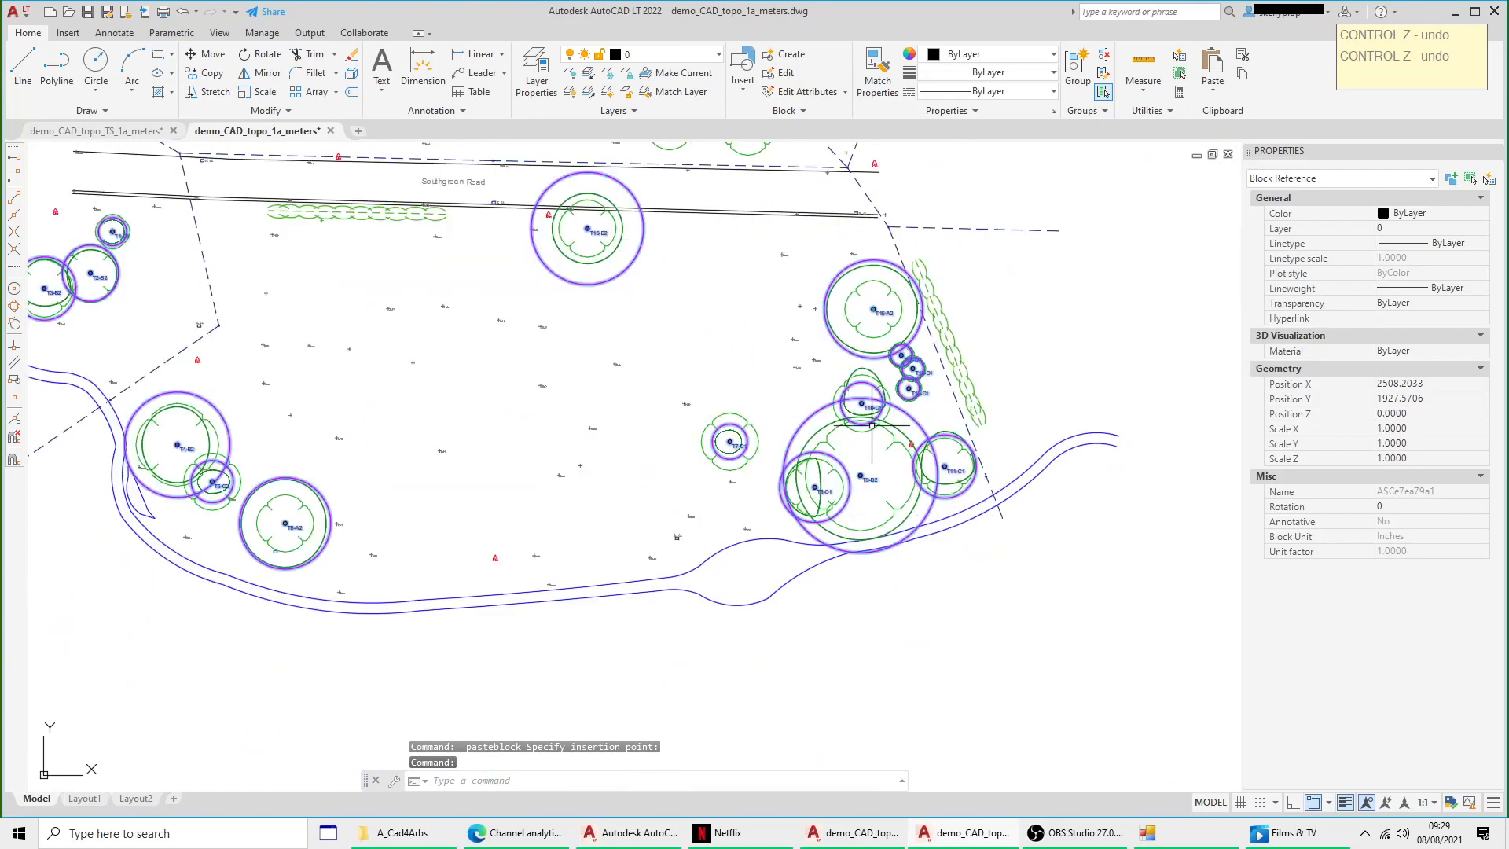
pyautogui.moveTo(515, 319); pyautogui.dragTo(610, 382, button='middle')
pyautogui.scroll(-3, 610, 381)
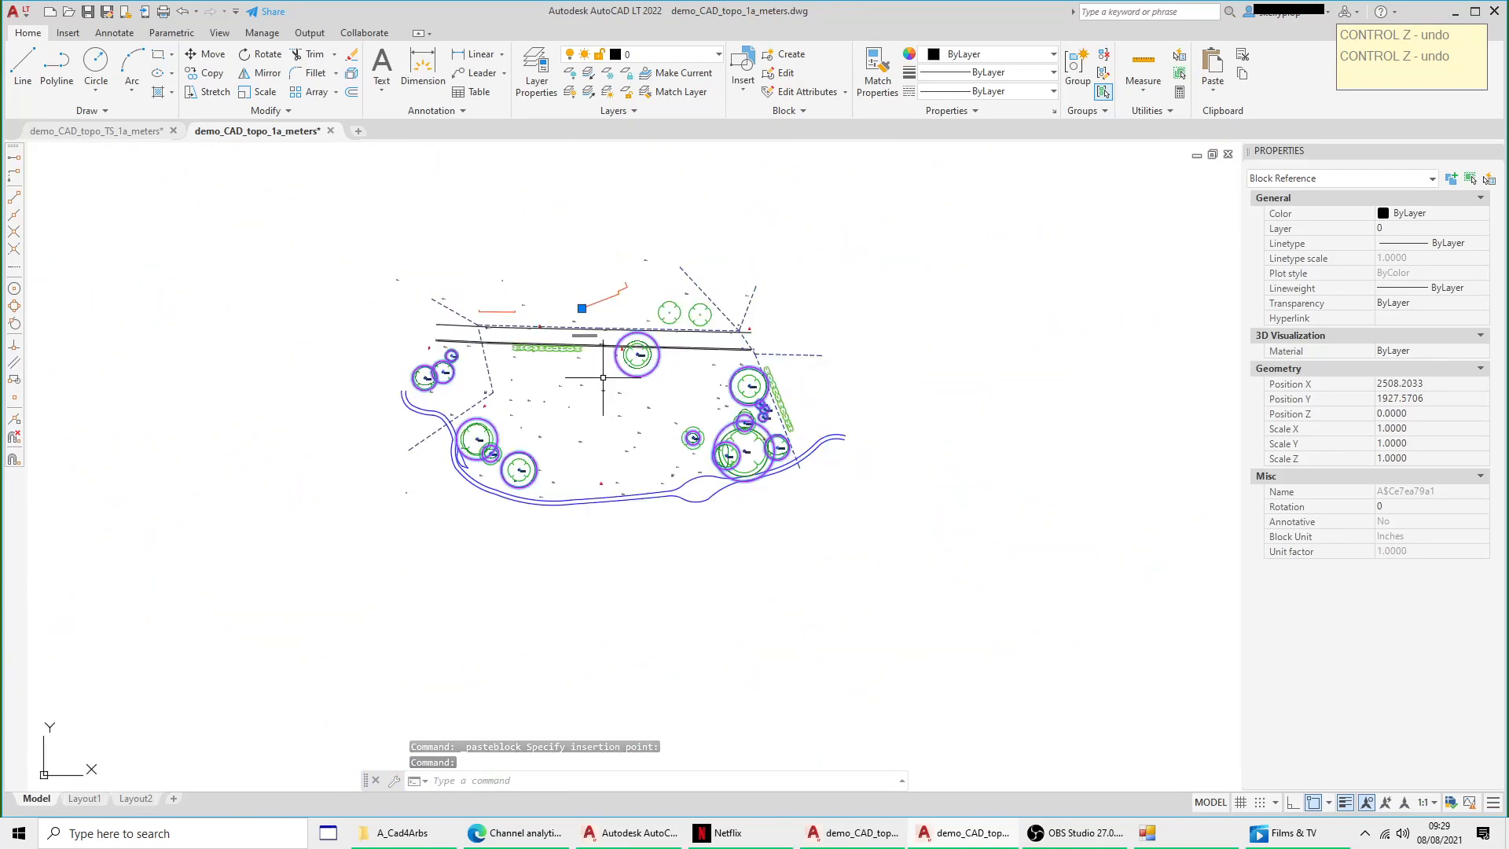
pyautogui.scroll(1, 625, 387)
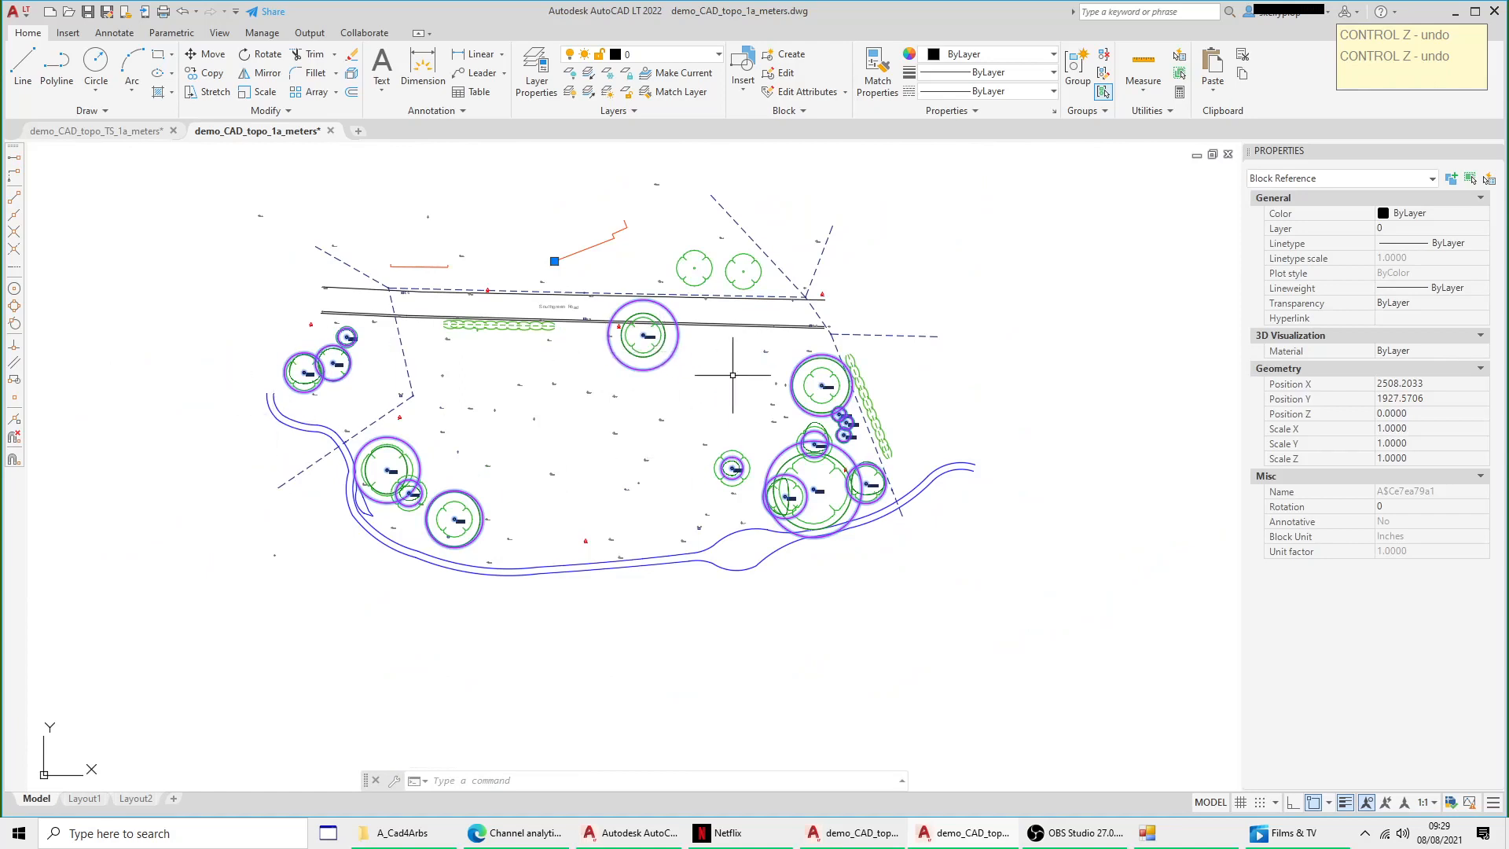
pyautogui.scroll(2, 352, 379)
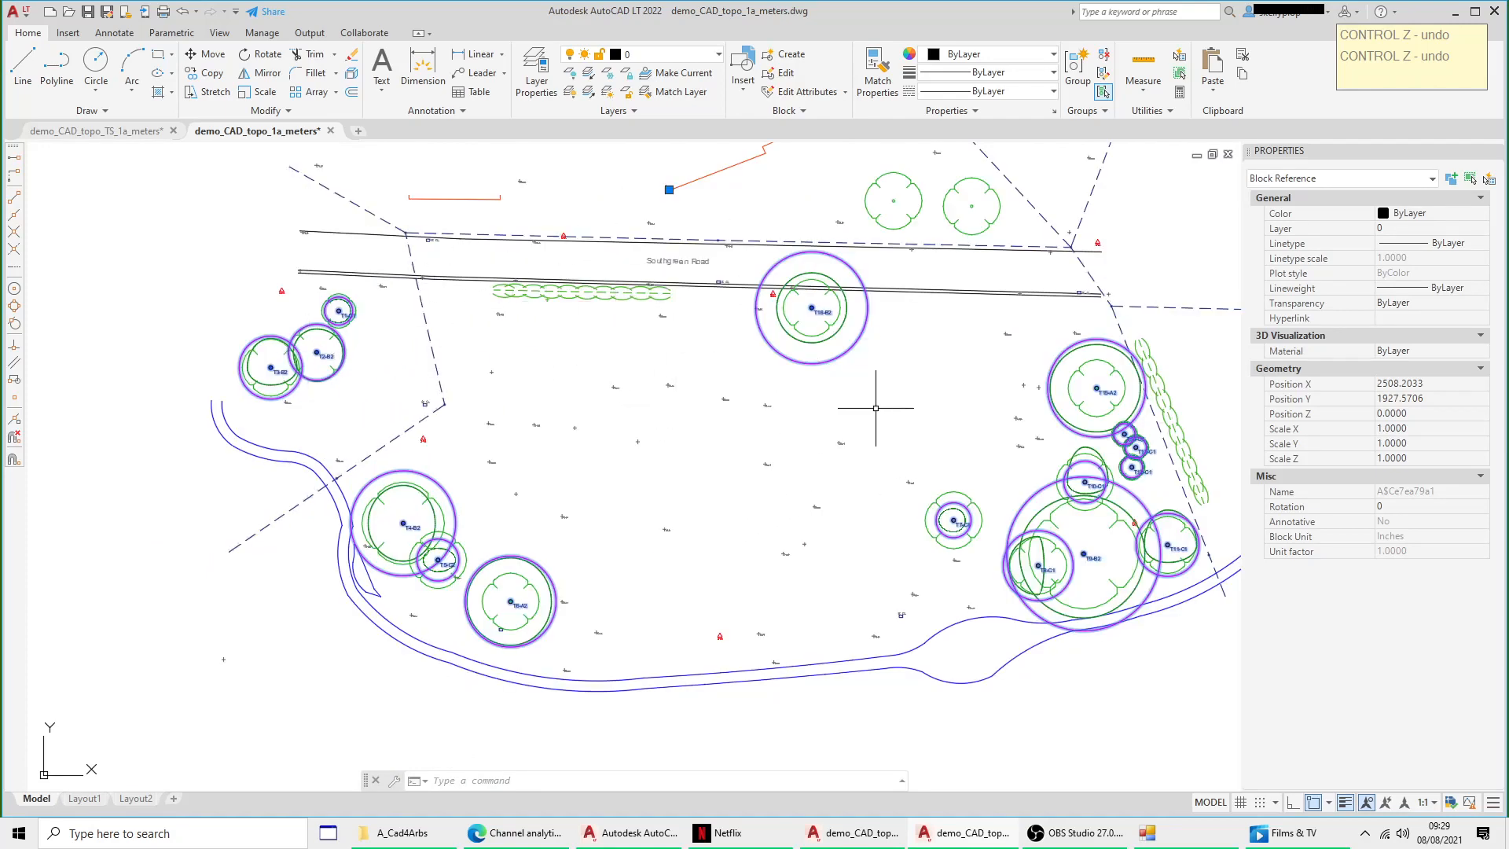
pyautogui.moveTo(860, 428); pyautogui.dragTo(716, 460, button='middle')
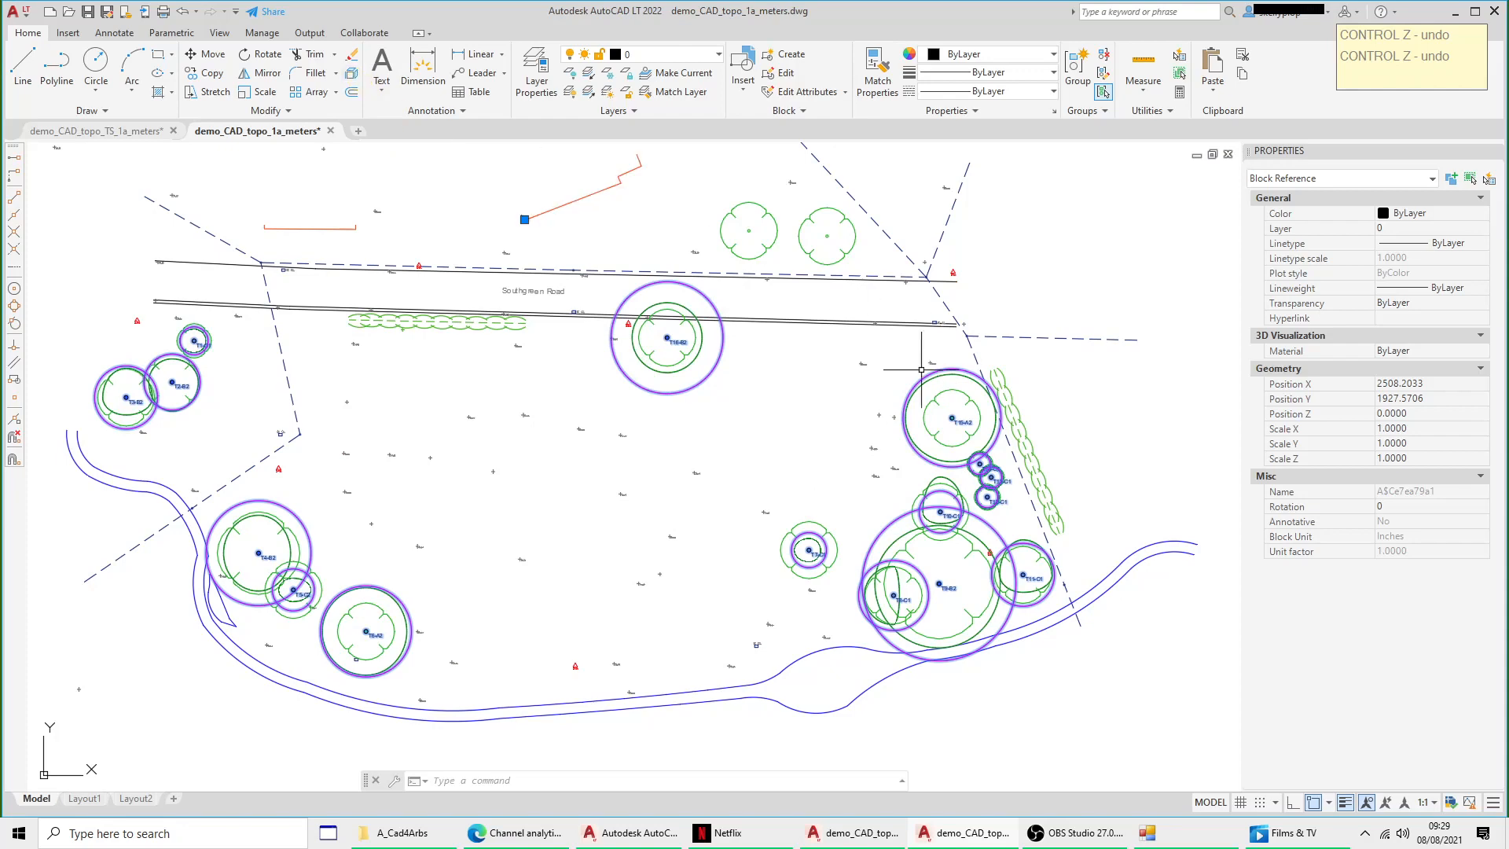
pyautogui.scroll(4, 937, 619)
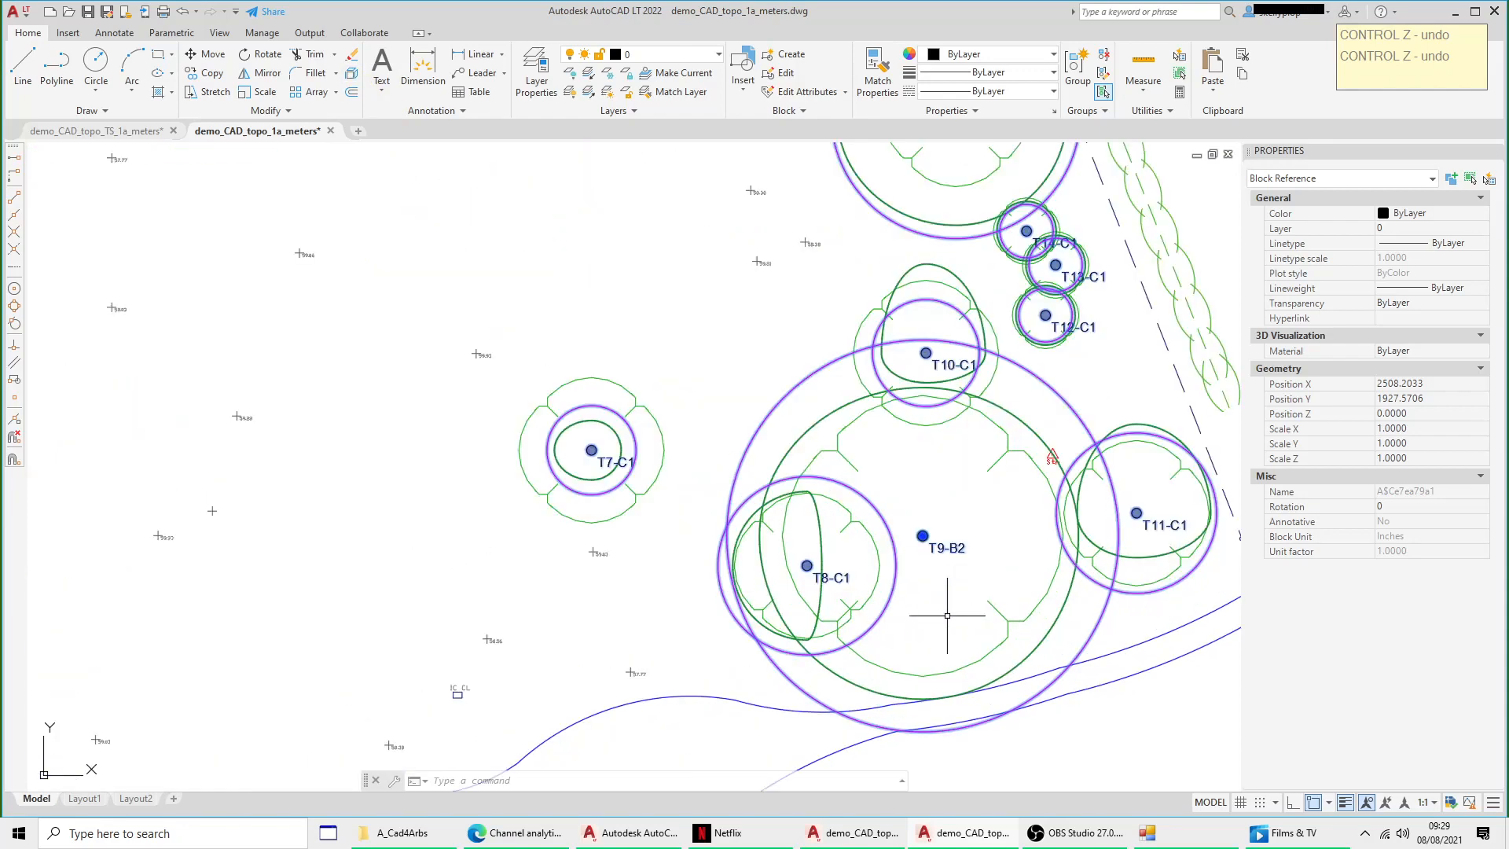
pyautogui.scroll(-4, 953, 611)
pyautogui.moveTo(508, 564); pyautogui.dragTo(619, 521, button='middle')
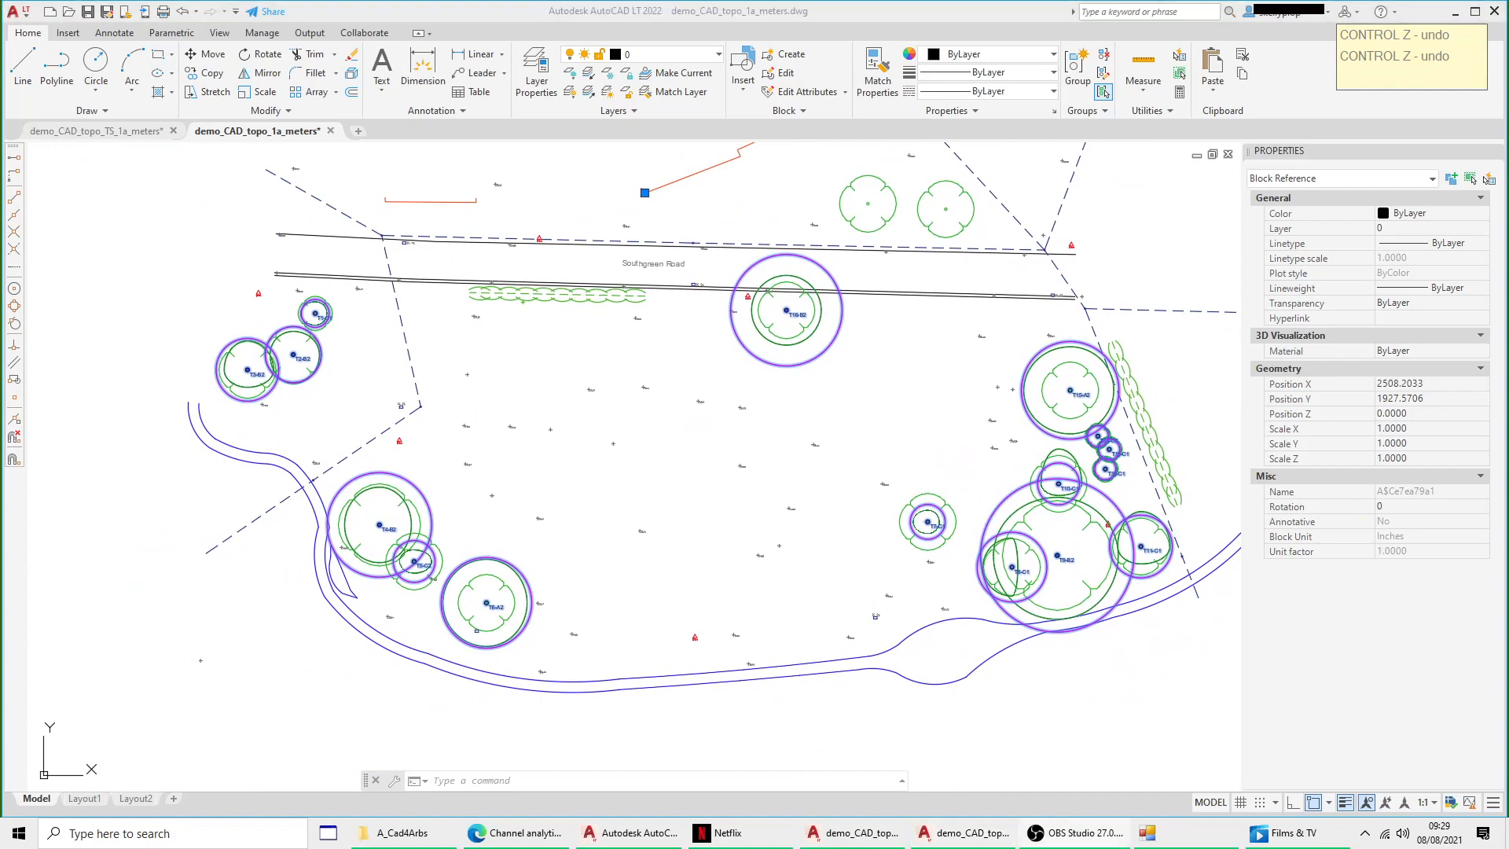
pyautogui.press('Escape')
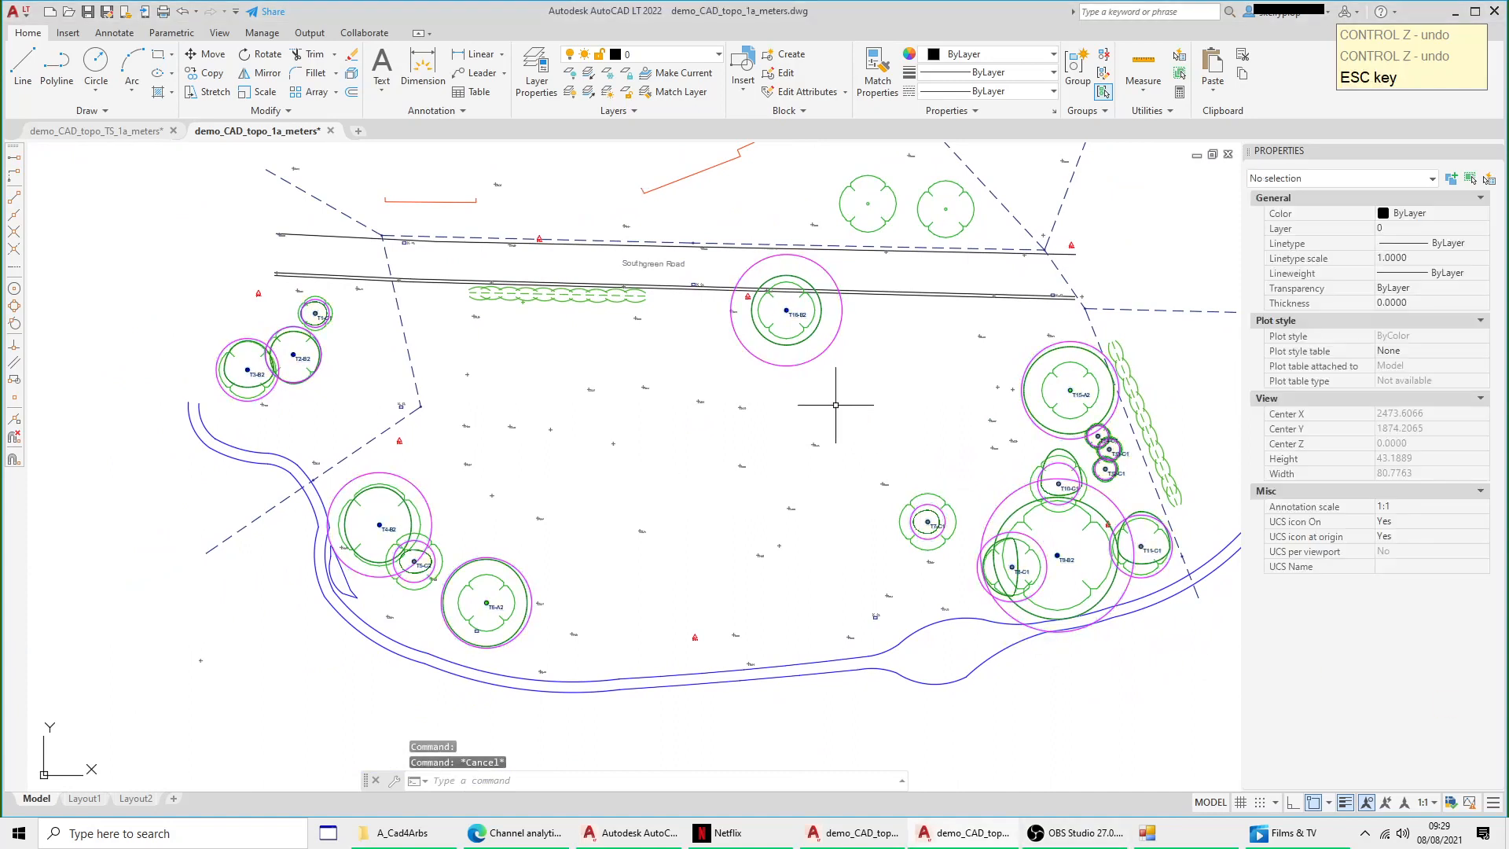
pyautogui.scroll(-3, 826, 397)
pyautogui.moveTo(825, 404); pyautogui.dragTo(727, 489, button='middle')
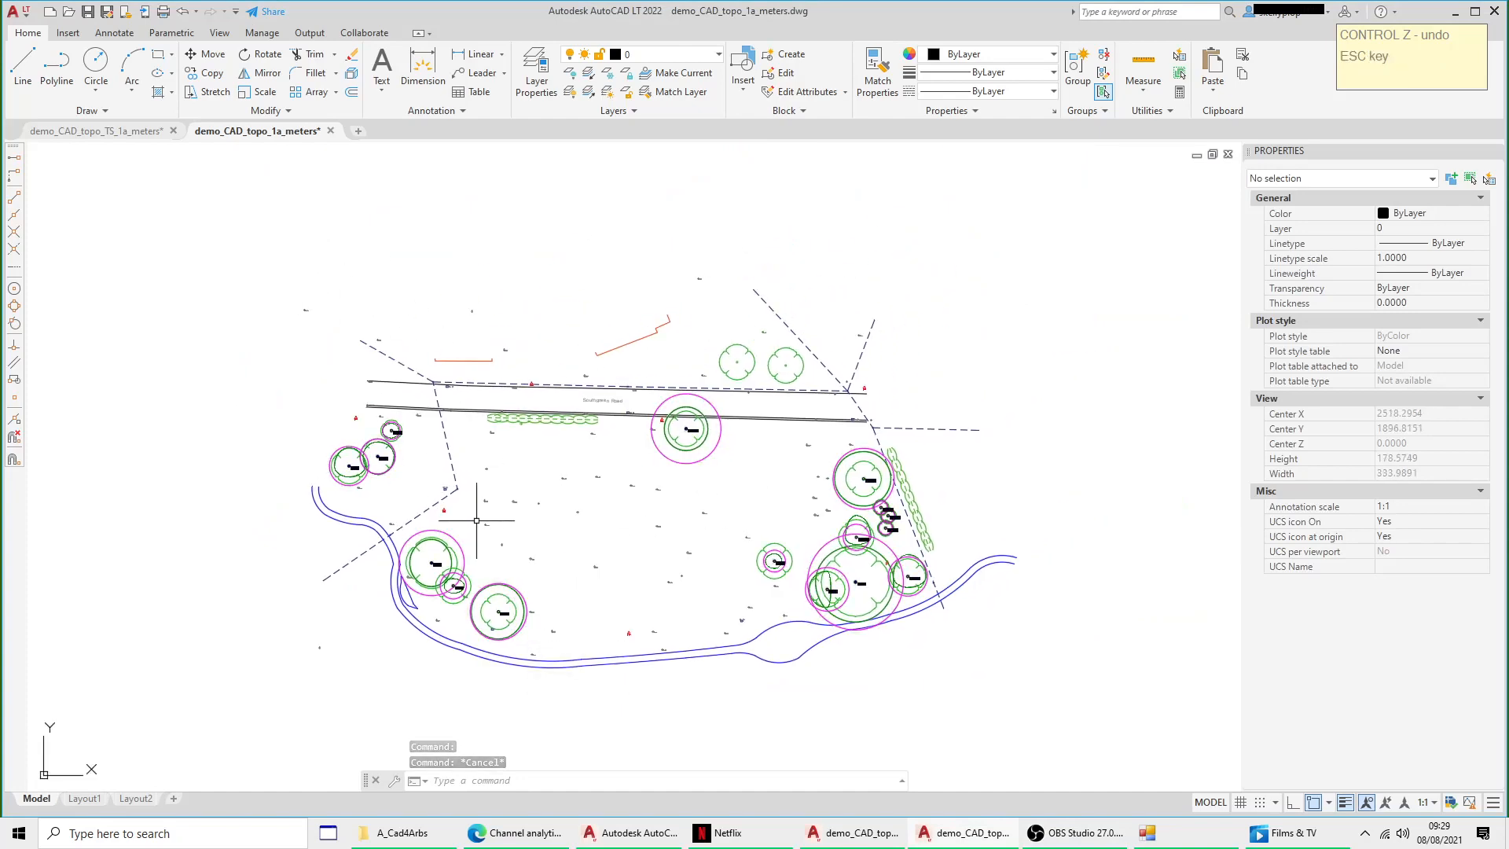
pyautogui.moveTo(432, 563); pyautogui.dragTo(441, 516, button='middle')
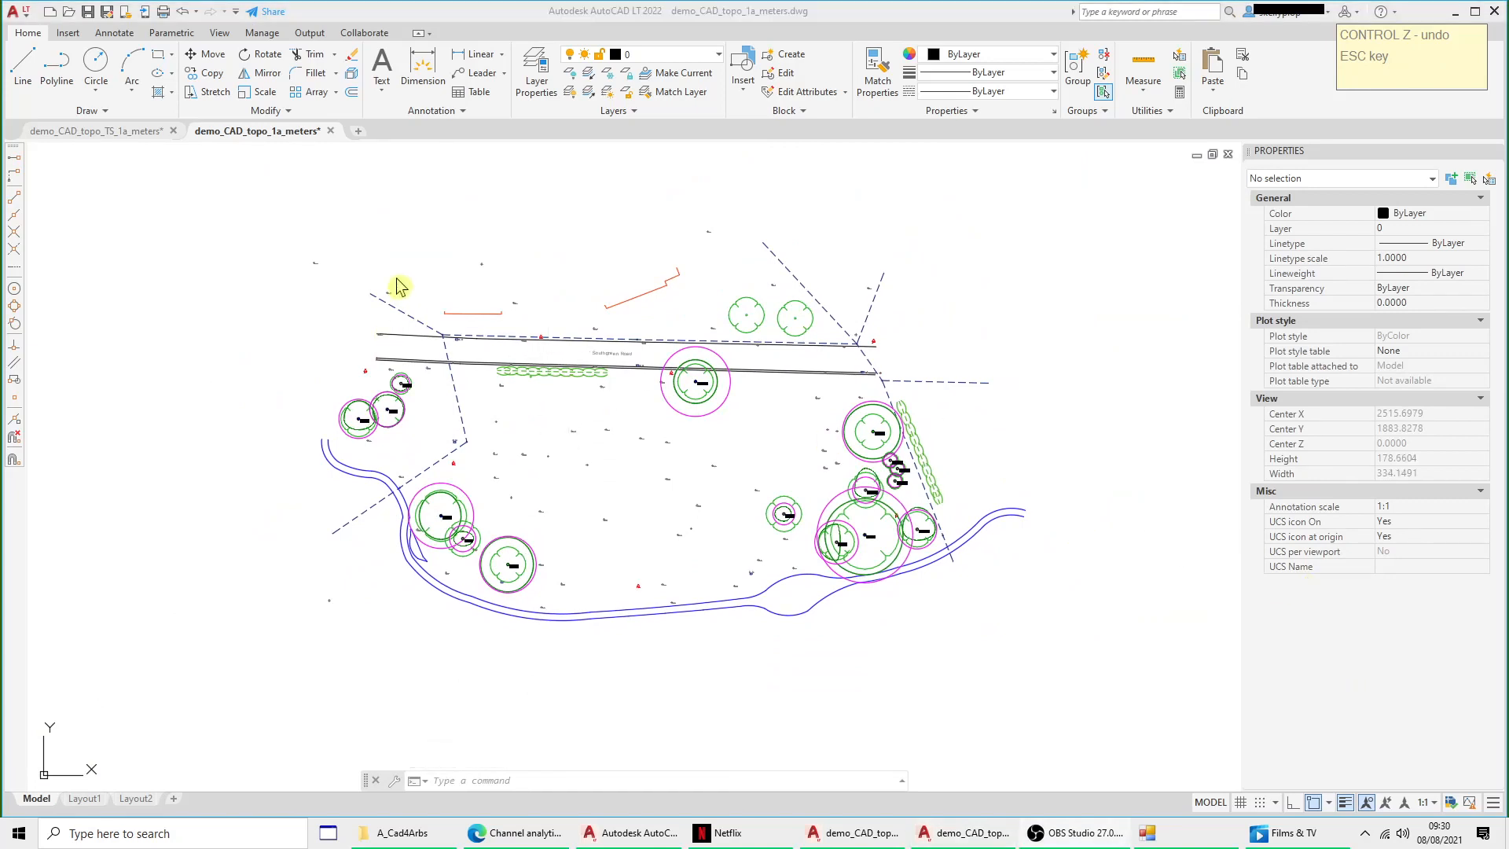
pyautogui.click(380, 250)
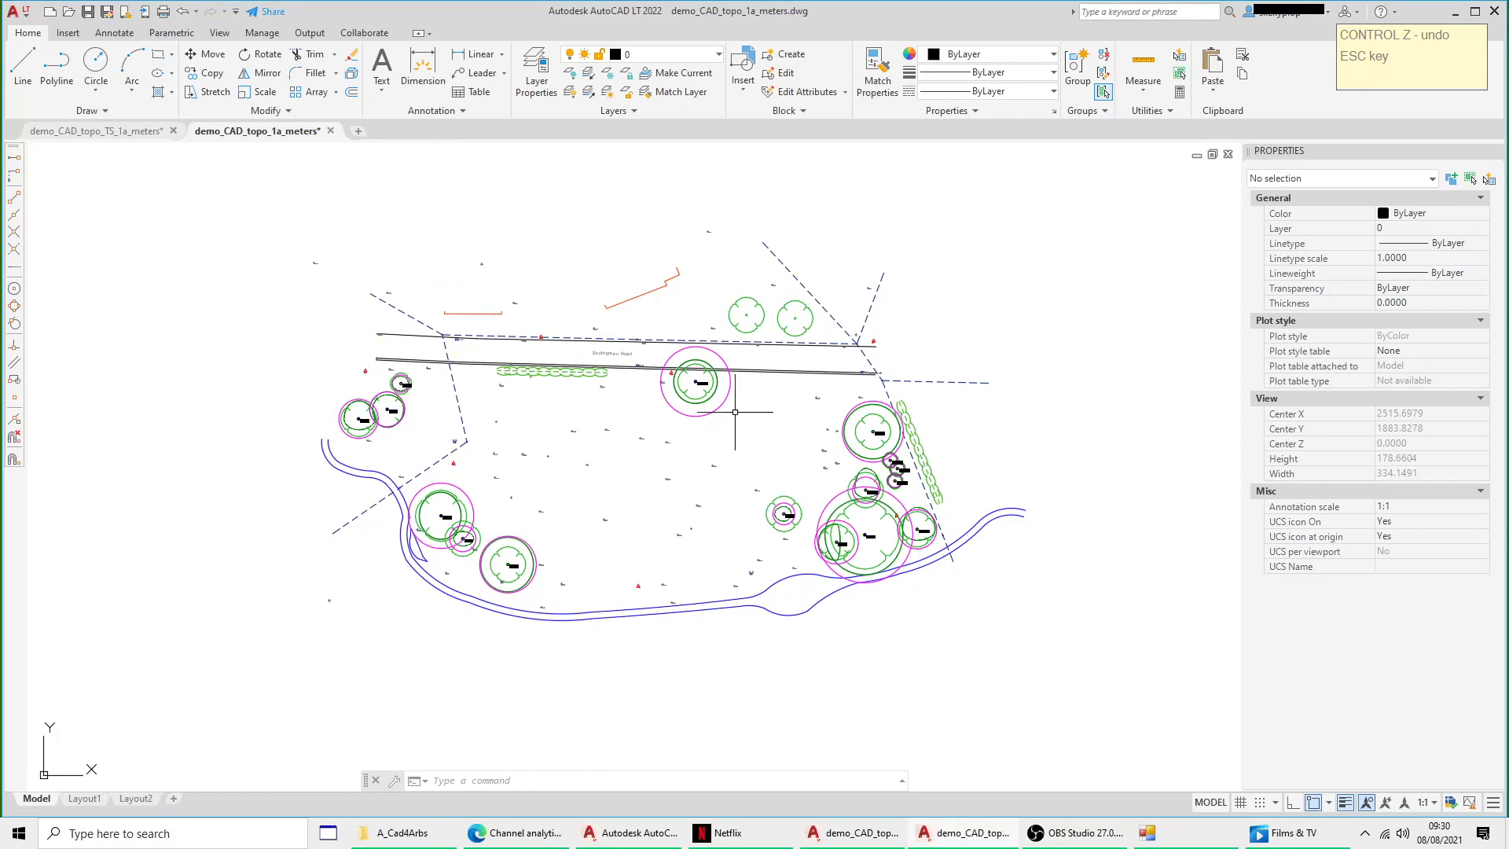
# Step: Switch to the demo_CAD_topo_TS_1a_meters drawing to view its trees and open the recent drawing demo_CAD_1a_meters.dwg
pyautogui.click(95, 132)
pyautogui.moveTo(1004, 470); pyautogui.dragTo(781, 464, button='middle')
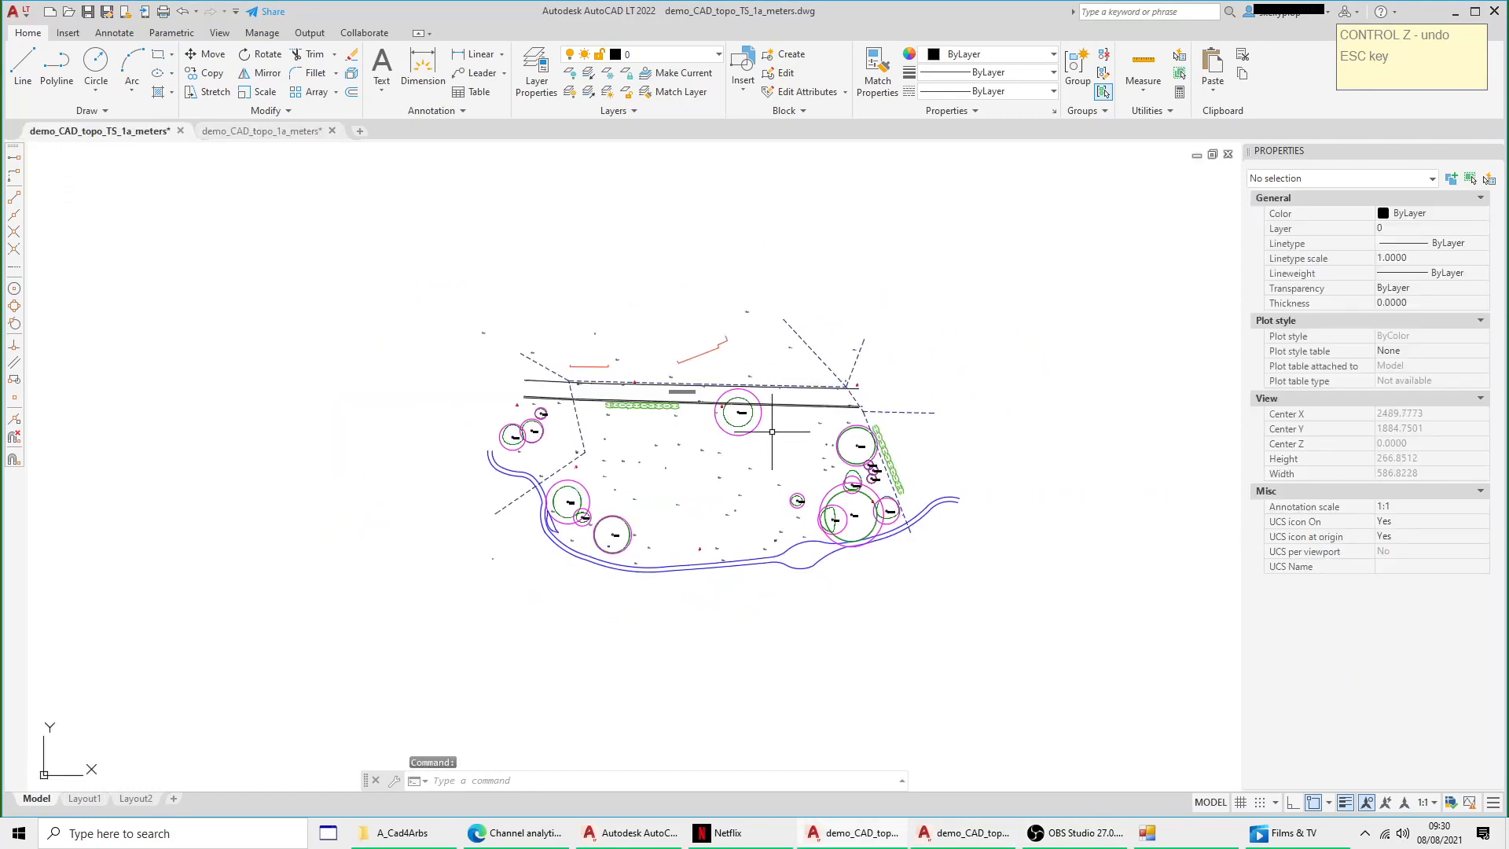
pyautogui.scroll(2, 771, 431)
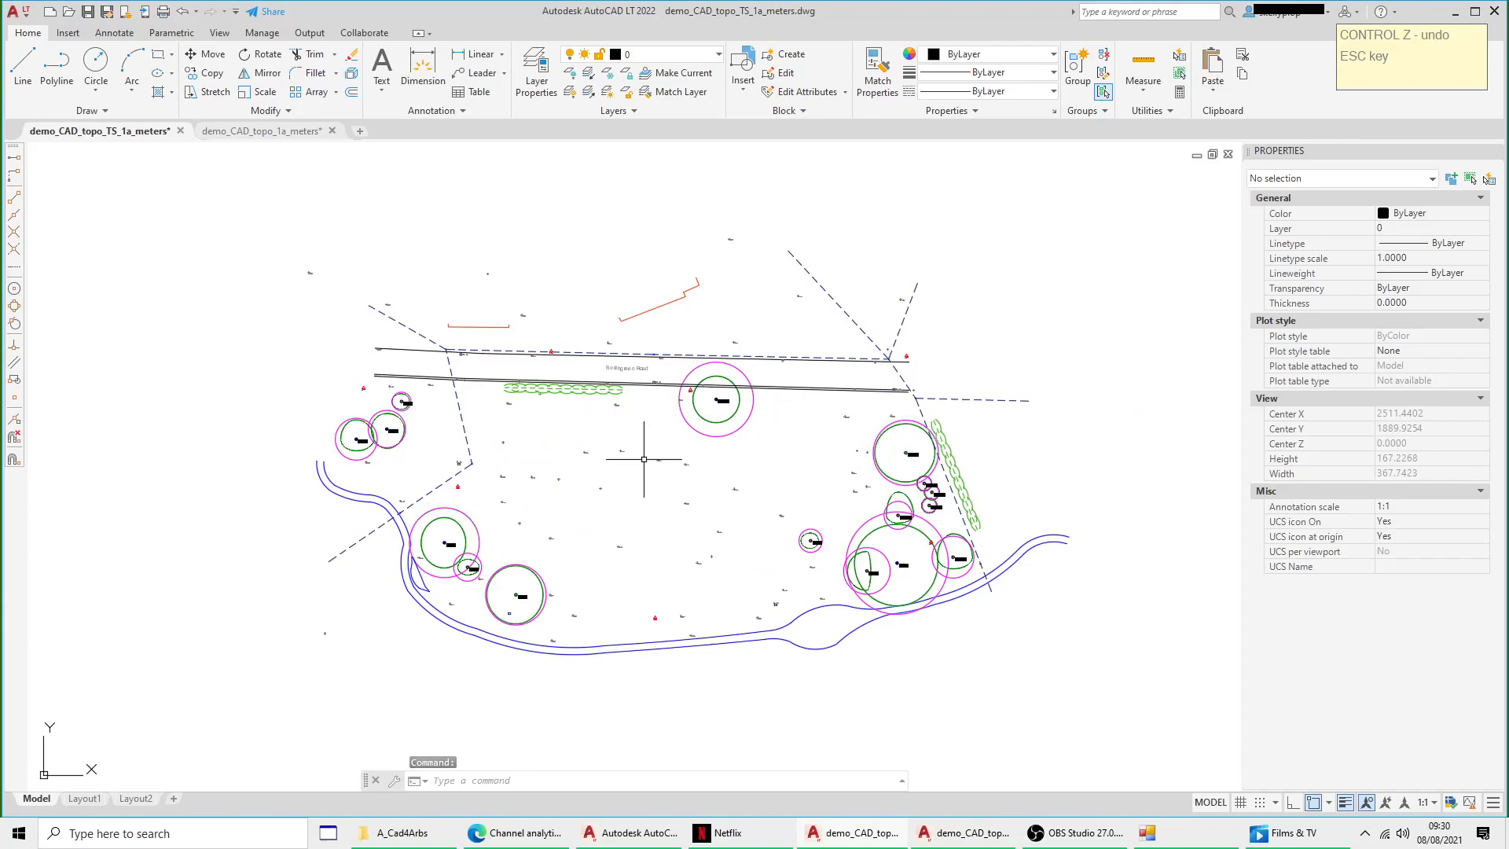
pyautogui.click(20, 15)
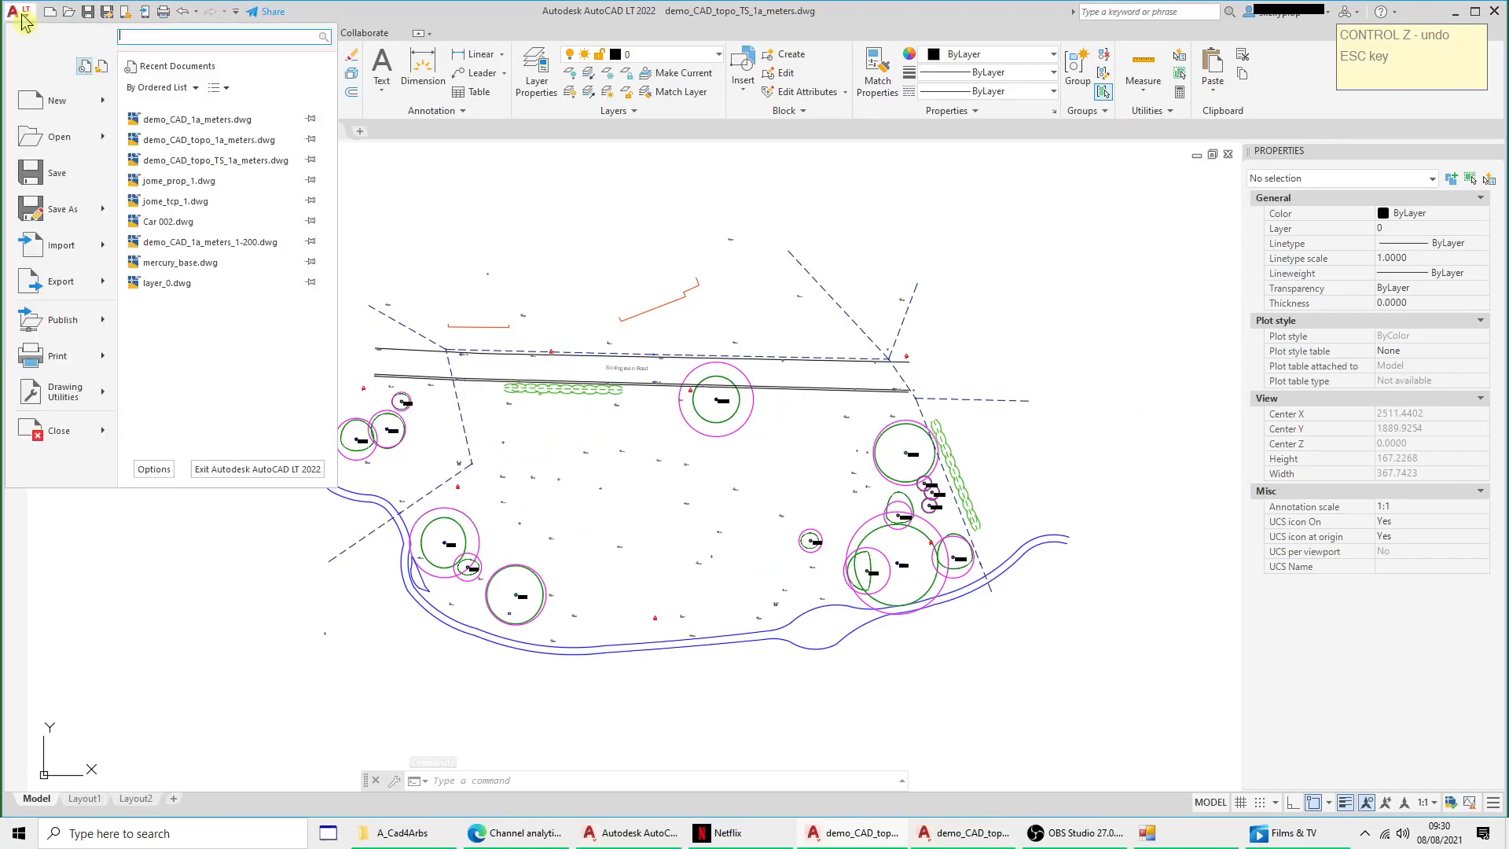
pyautogui.click(248, 118)
pyautogui.moveTo(643, 413); pyautogui.dragTo(628, 364, button='middle')
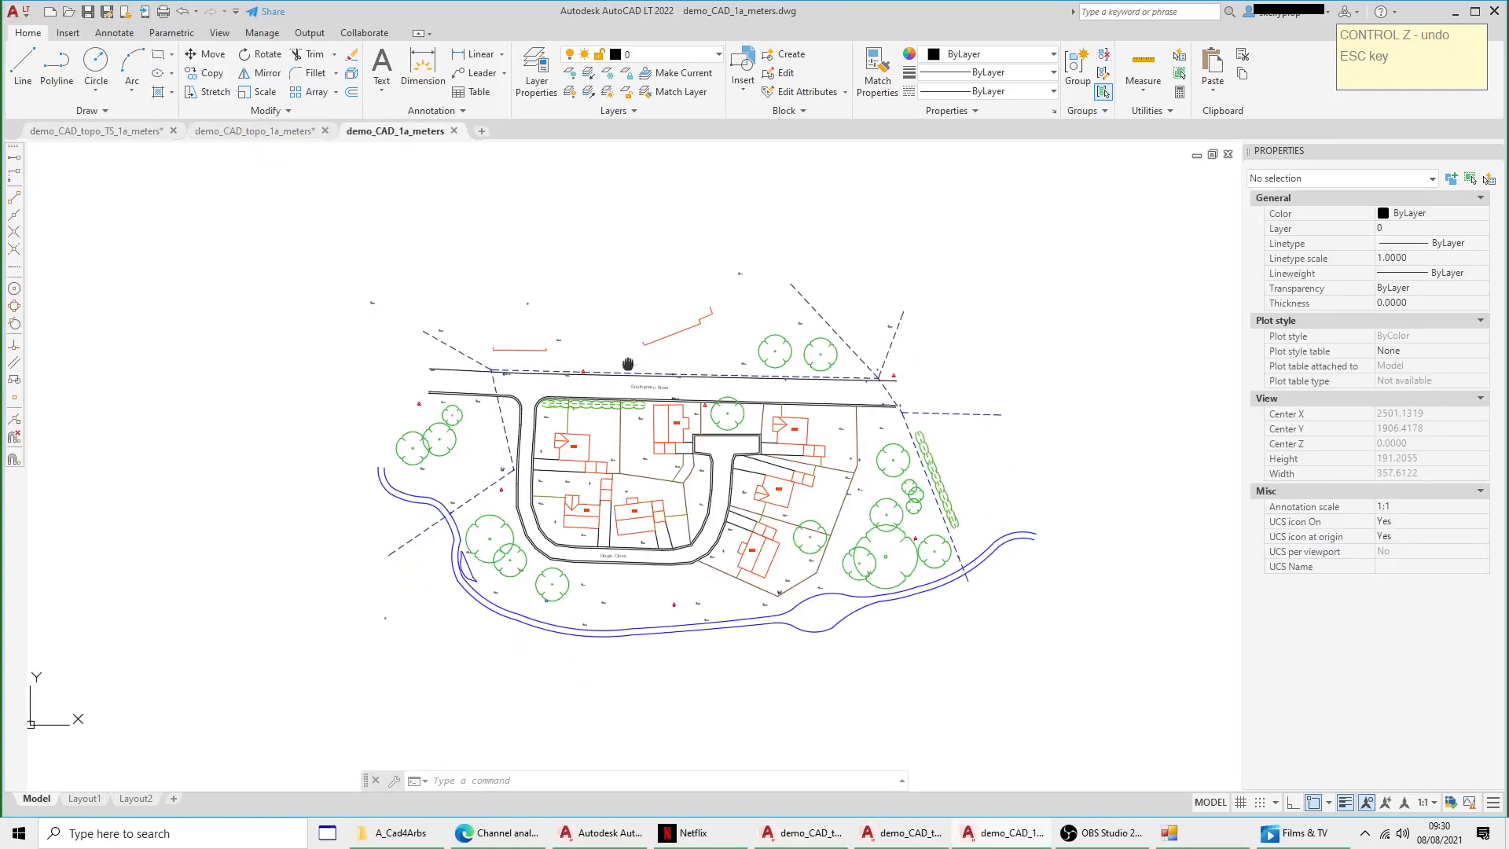
# Step: Paste the tree survey objects as a block, inserting them at the west end of the slanted building line north of Southgreen Road
pyautogui.scroll(2, 771, 511)
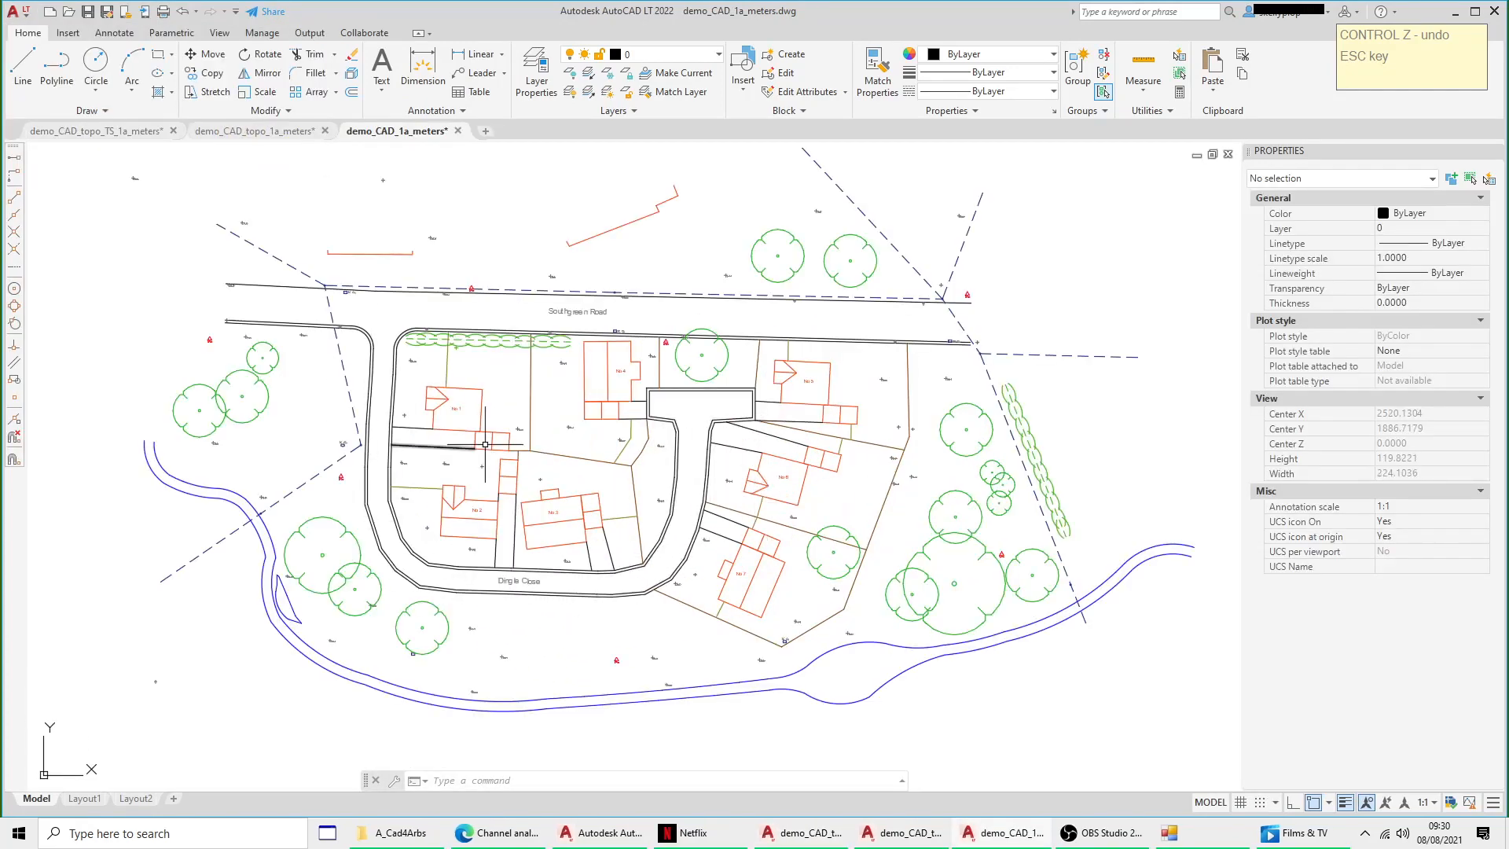
pyautogui.scroll(-2, 691, 413)
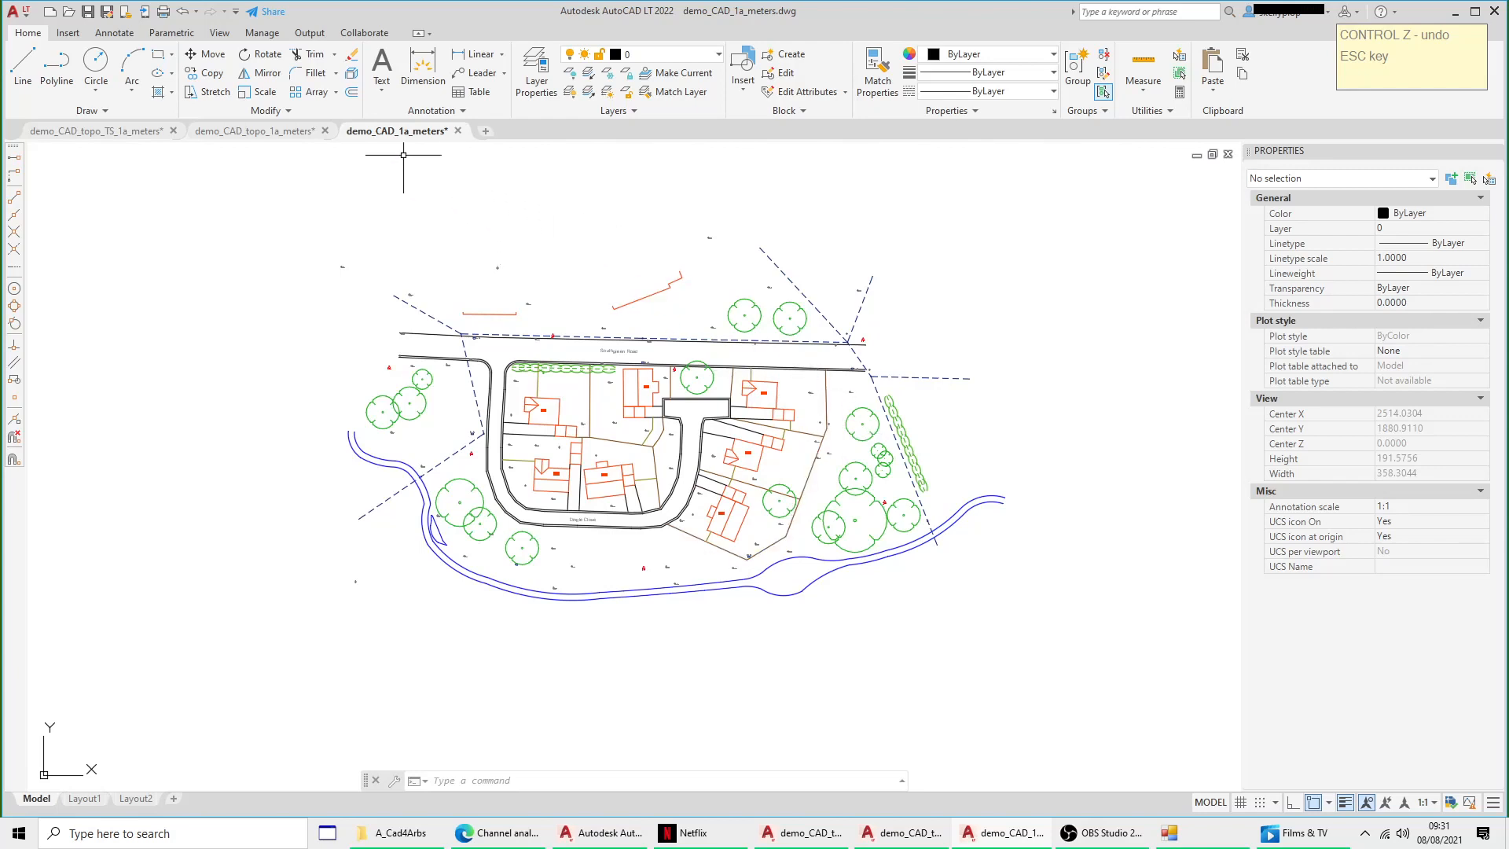
pyautogui.rightClick(514, 241)
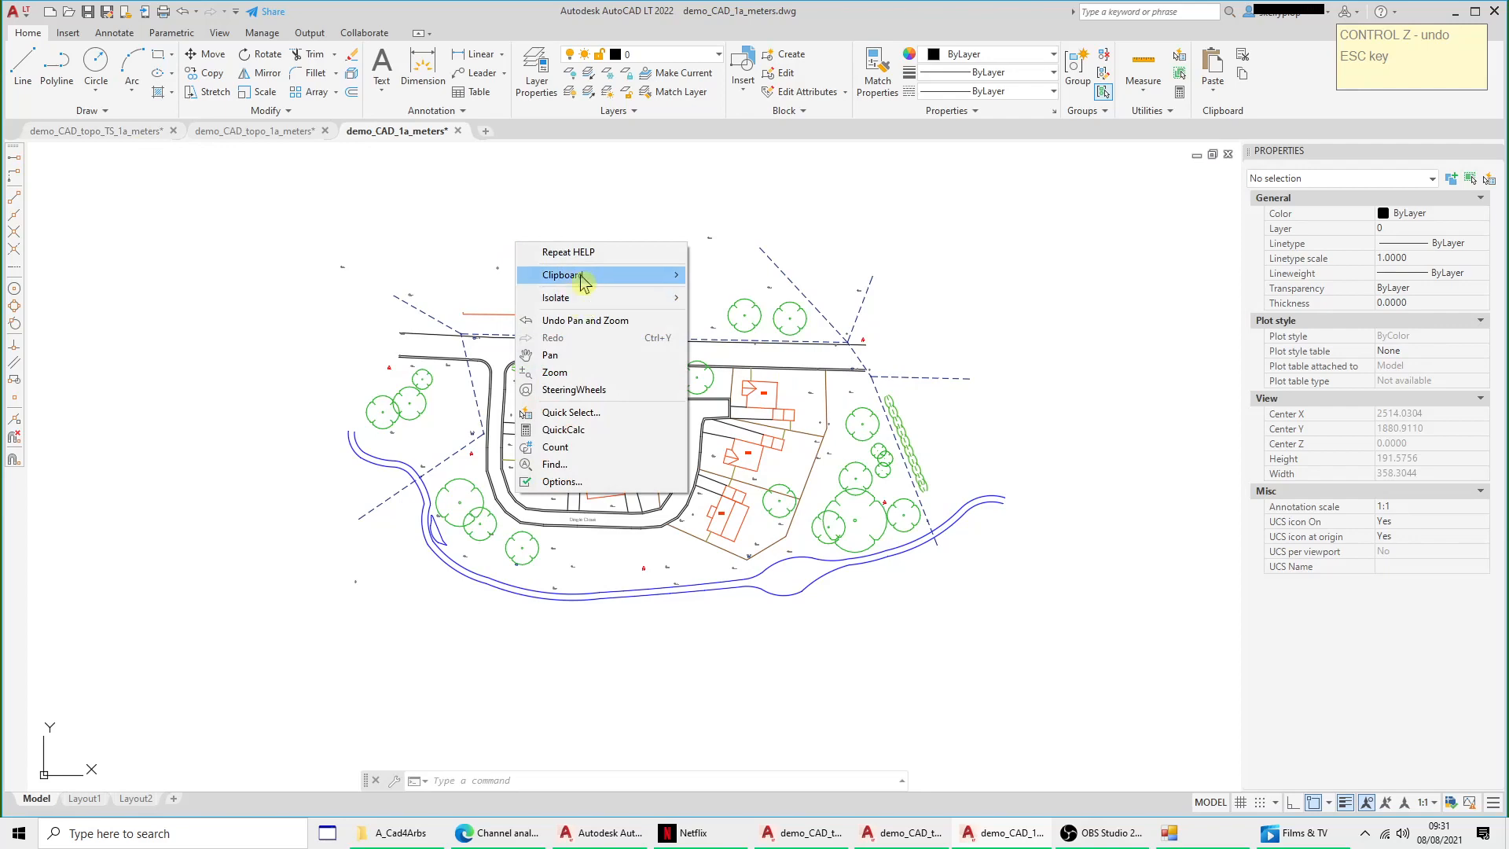
pyautogui.moveTo(586, 277)
pyautogui.click(770, 344)
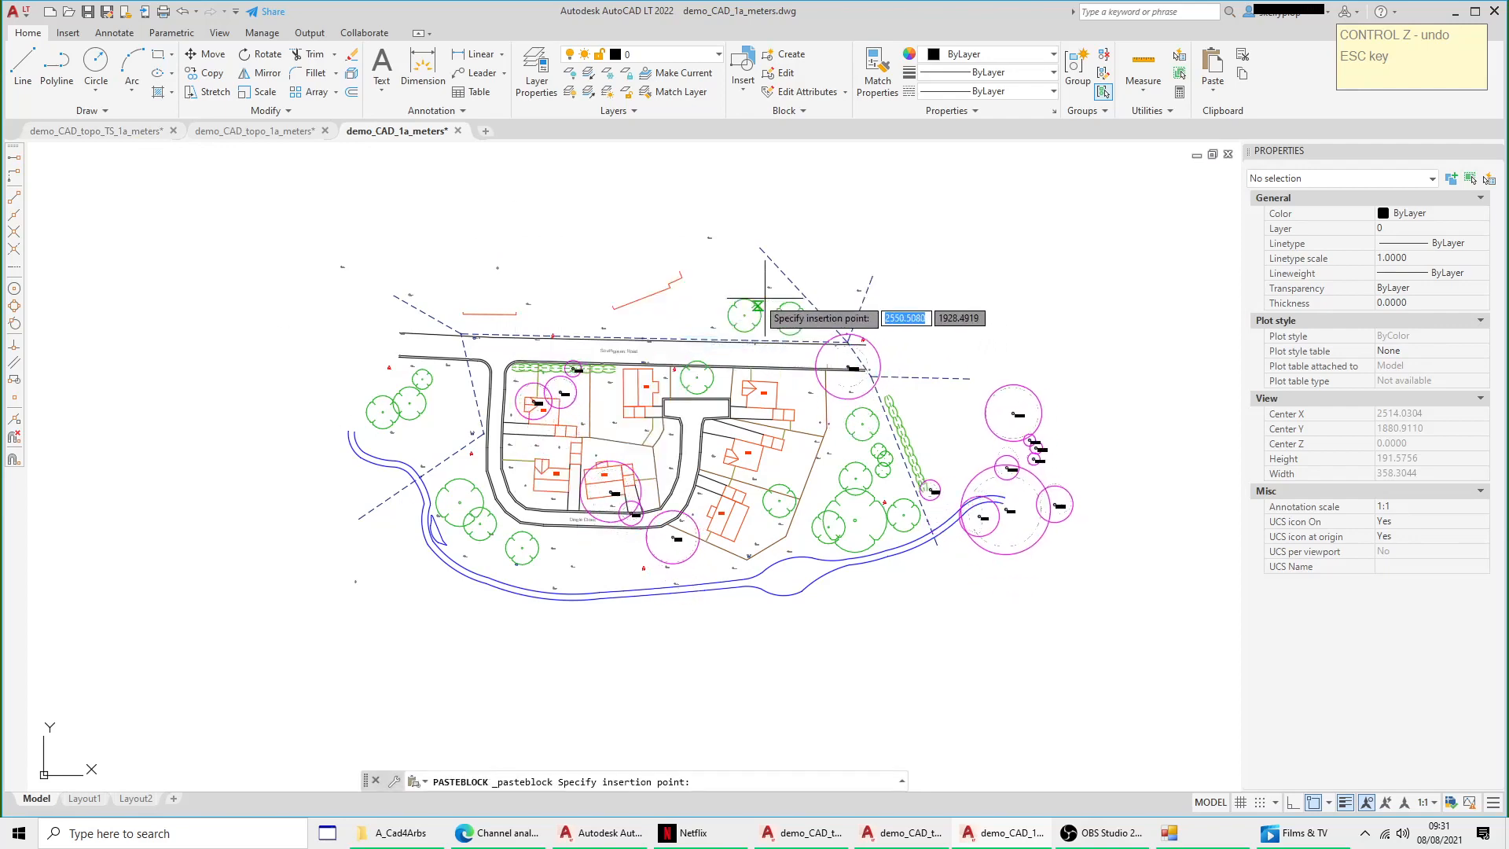
pyautogui.scroll(4, 583, 304)
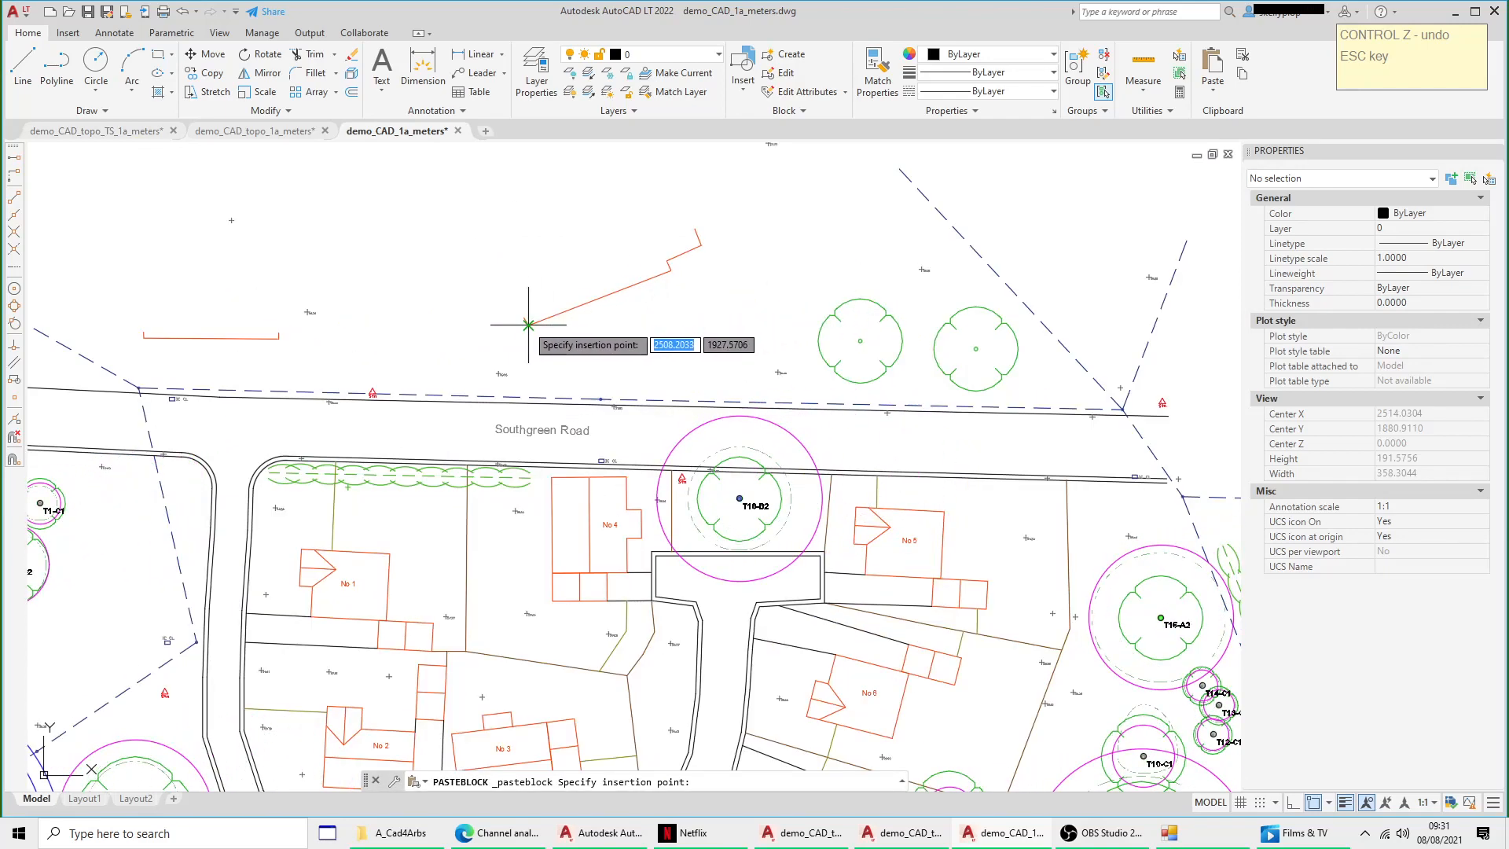
pyautogui.click(528, 324)
pyautogui.scroll(-3, 692, 354)
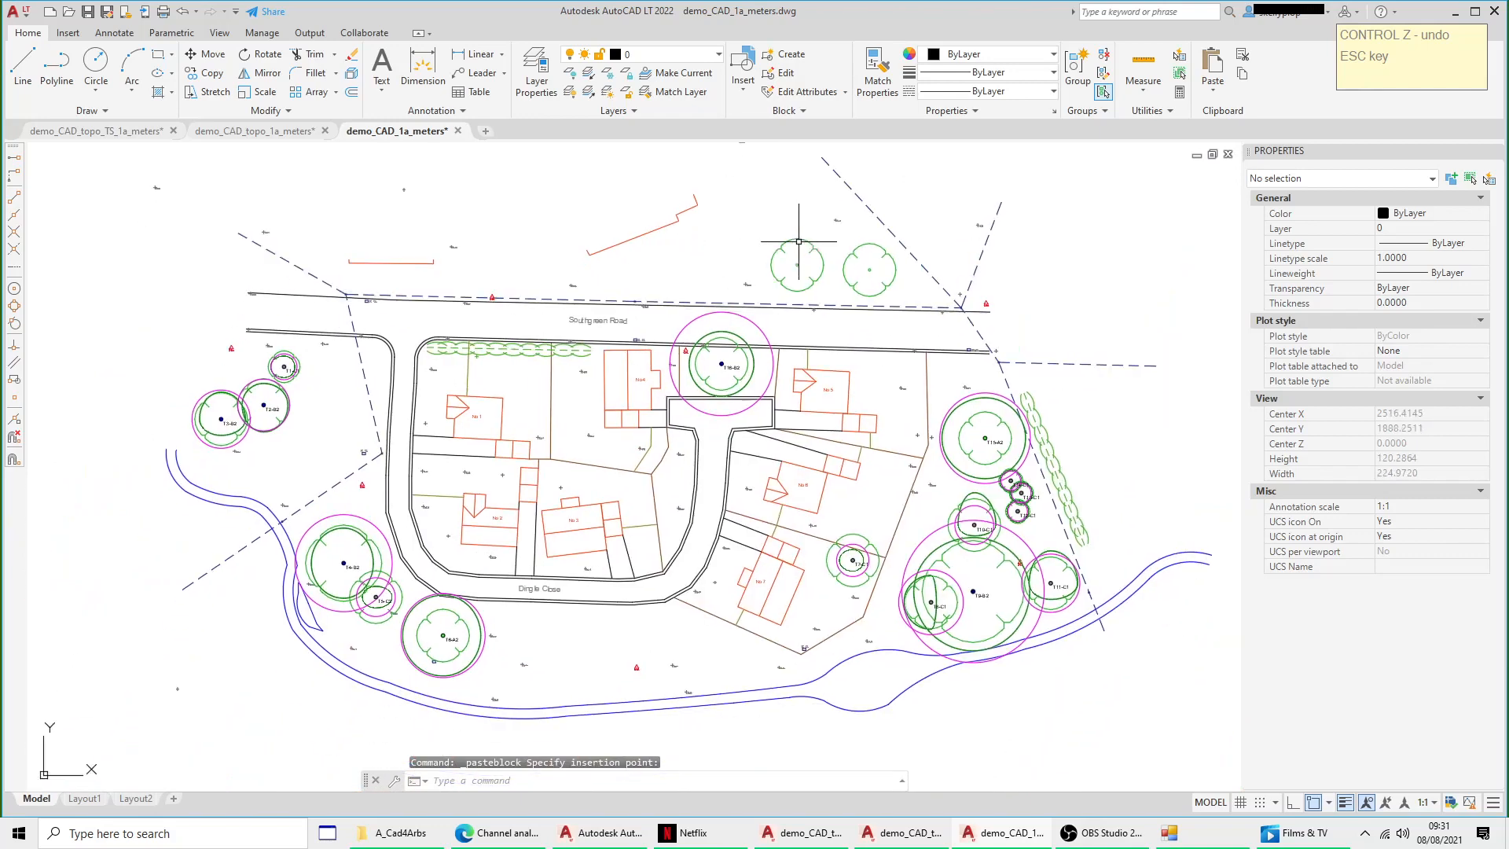
# Step: Identify the layer of a surveyed tree symbol north of Southgreen Road and freeze the trees layer
pyautogui.click(800, 235)
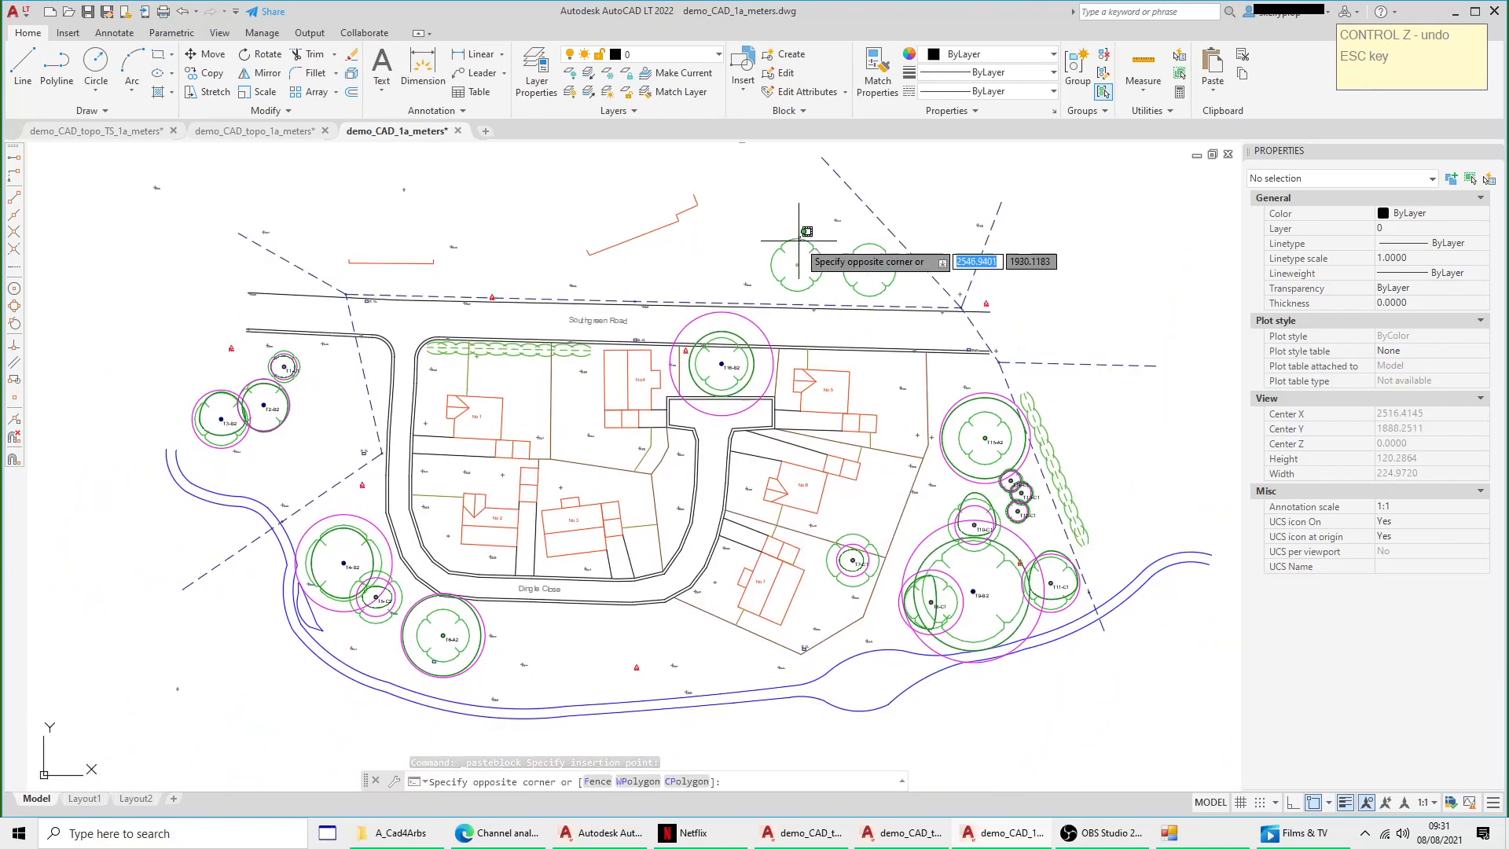
pyautogui.click(794, 248)
pyautogui.click(720, 57)
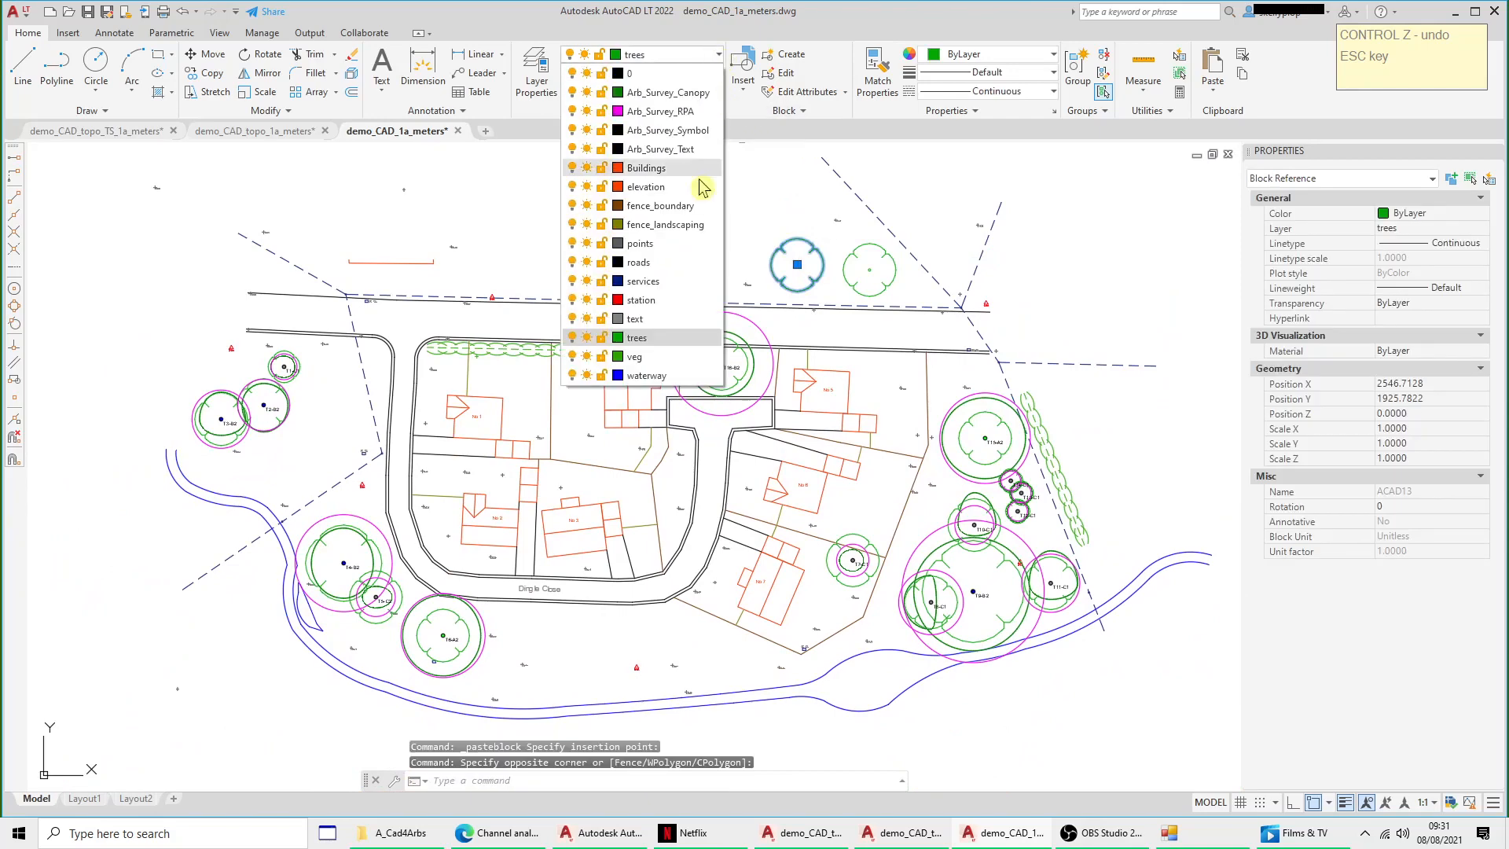
pyautogui.click(586, 337)
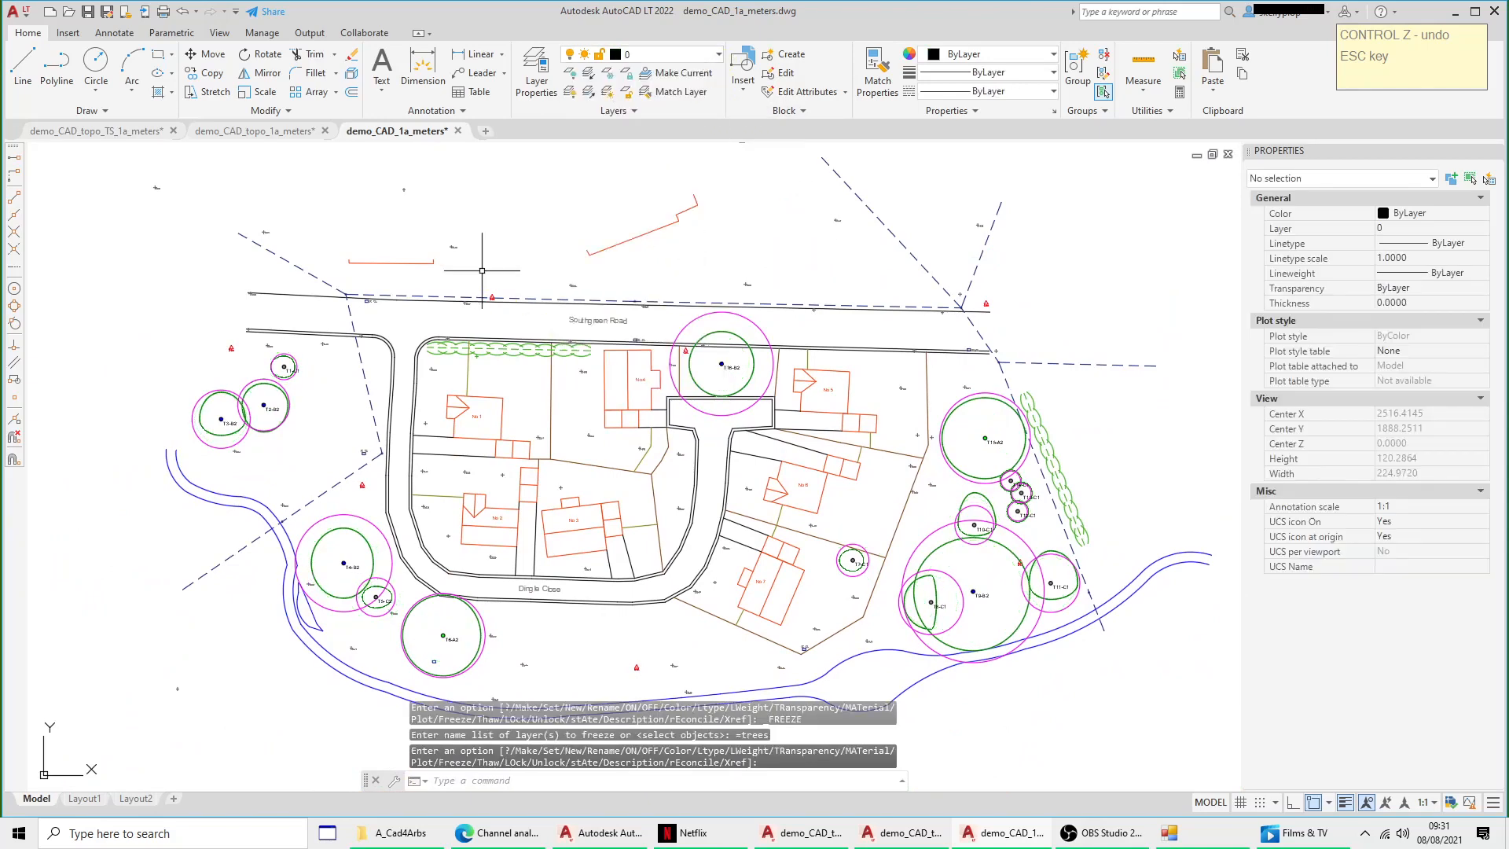
pyautogui.moveTo(987, 555); pyautogui.dragTo(1033, 460, button='middle')
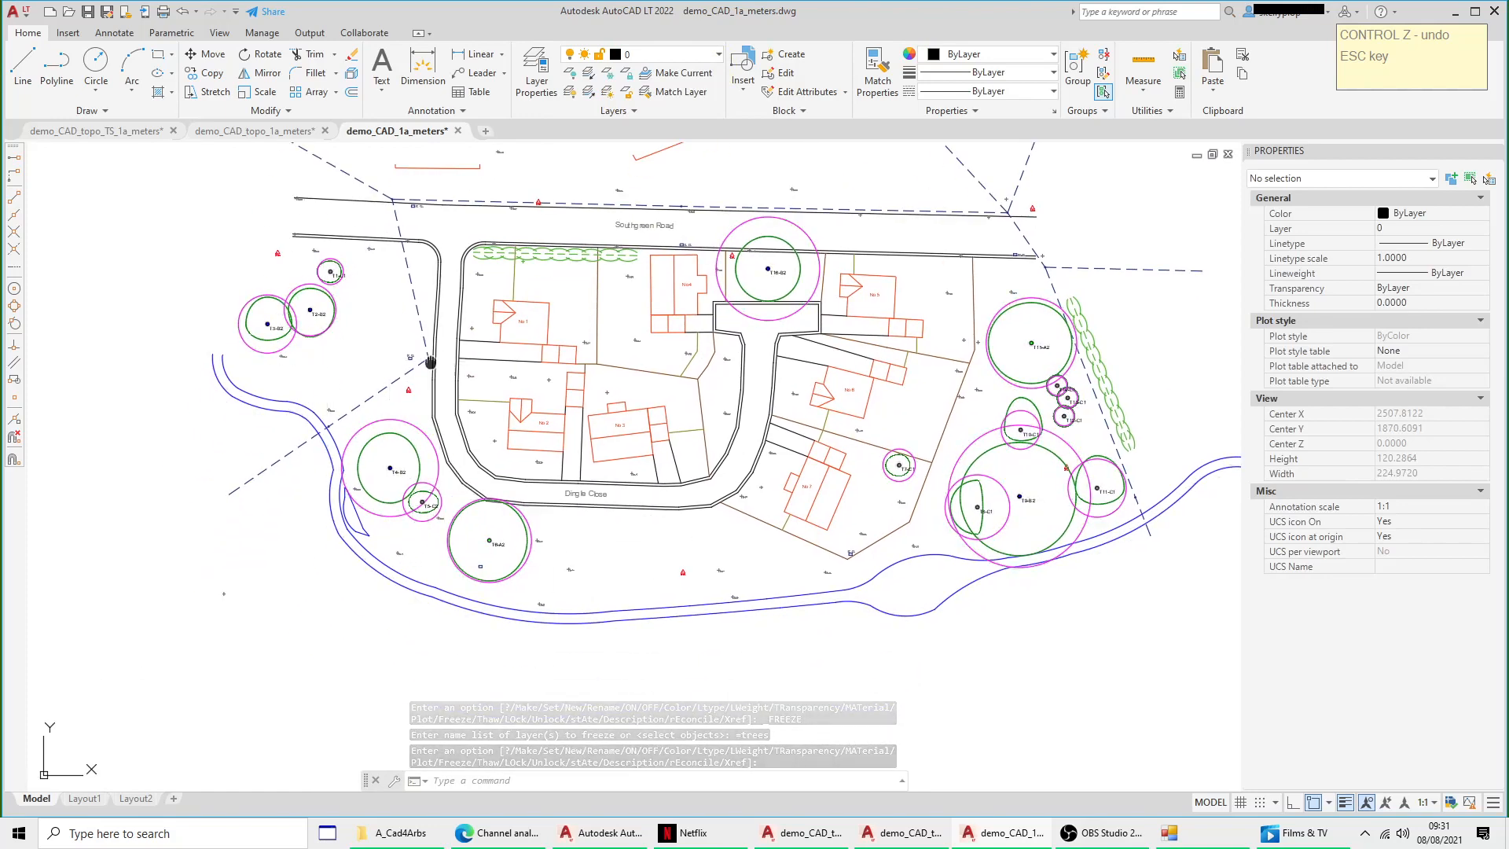
pyautogui.moveTo(429, 361); pyautogui.dragTo(394, 426, button='middle')
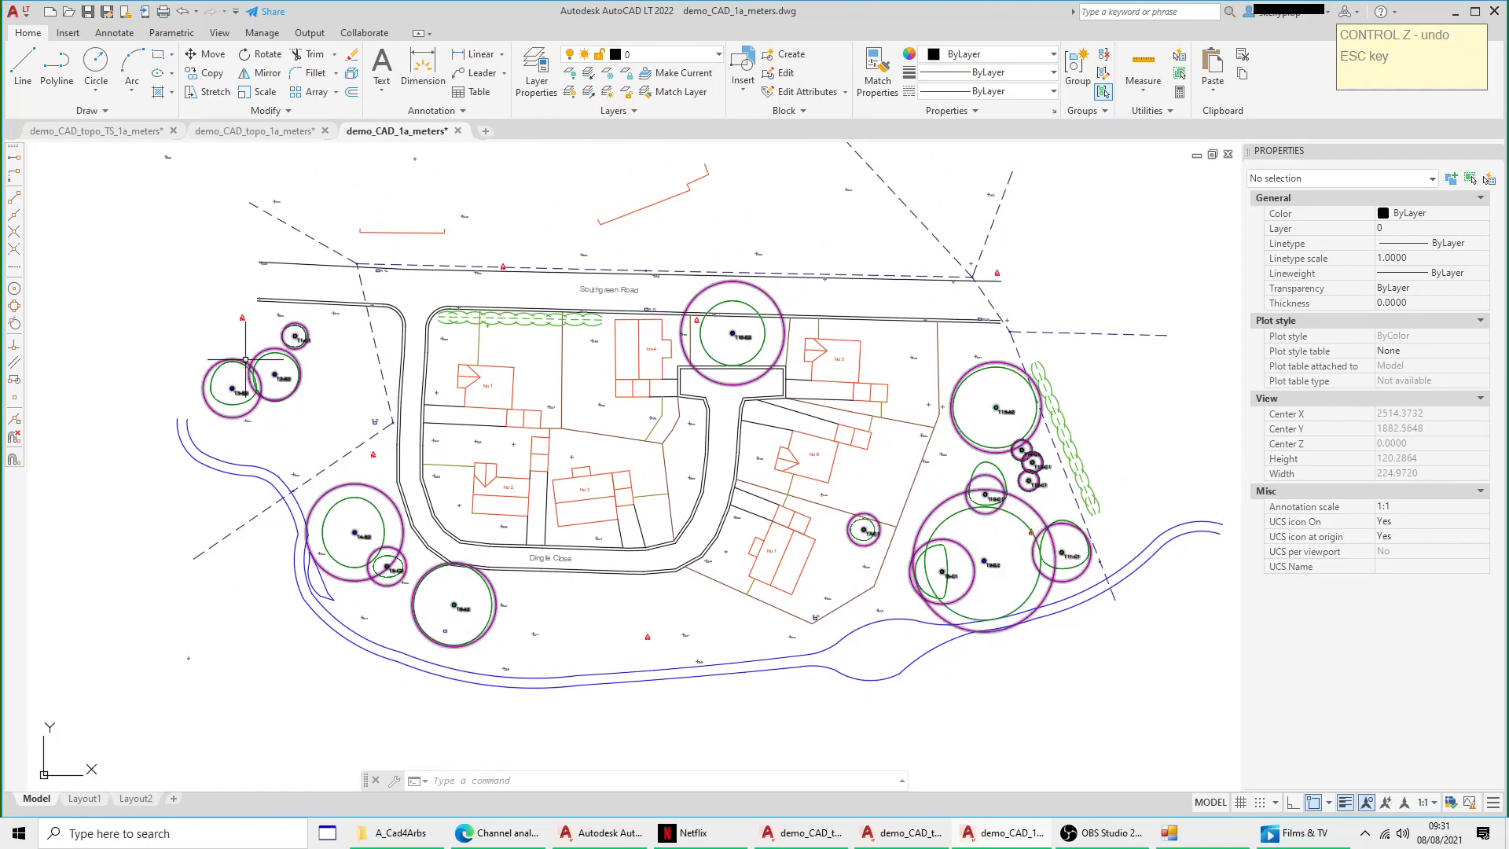
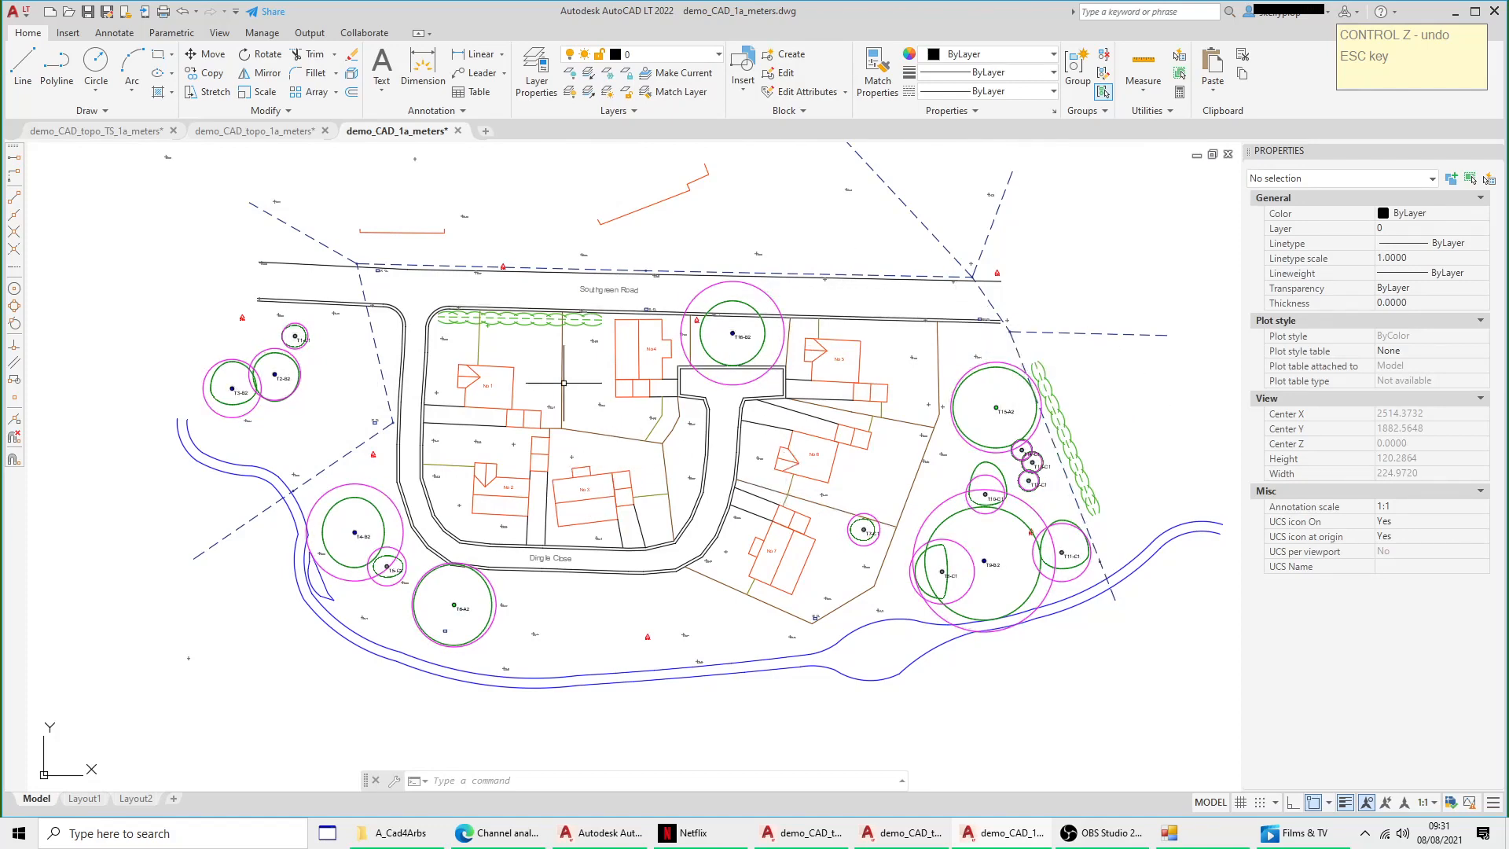
# Step: Select the pasted tree block and examine its insertion point on the slanted building line and its extent across the plan
pyautogui.click(302, 385)
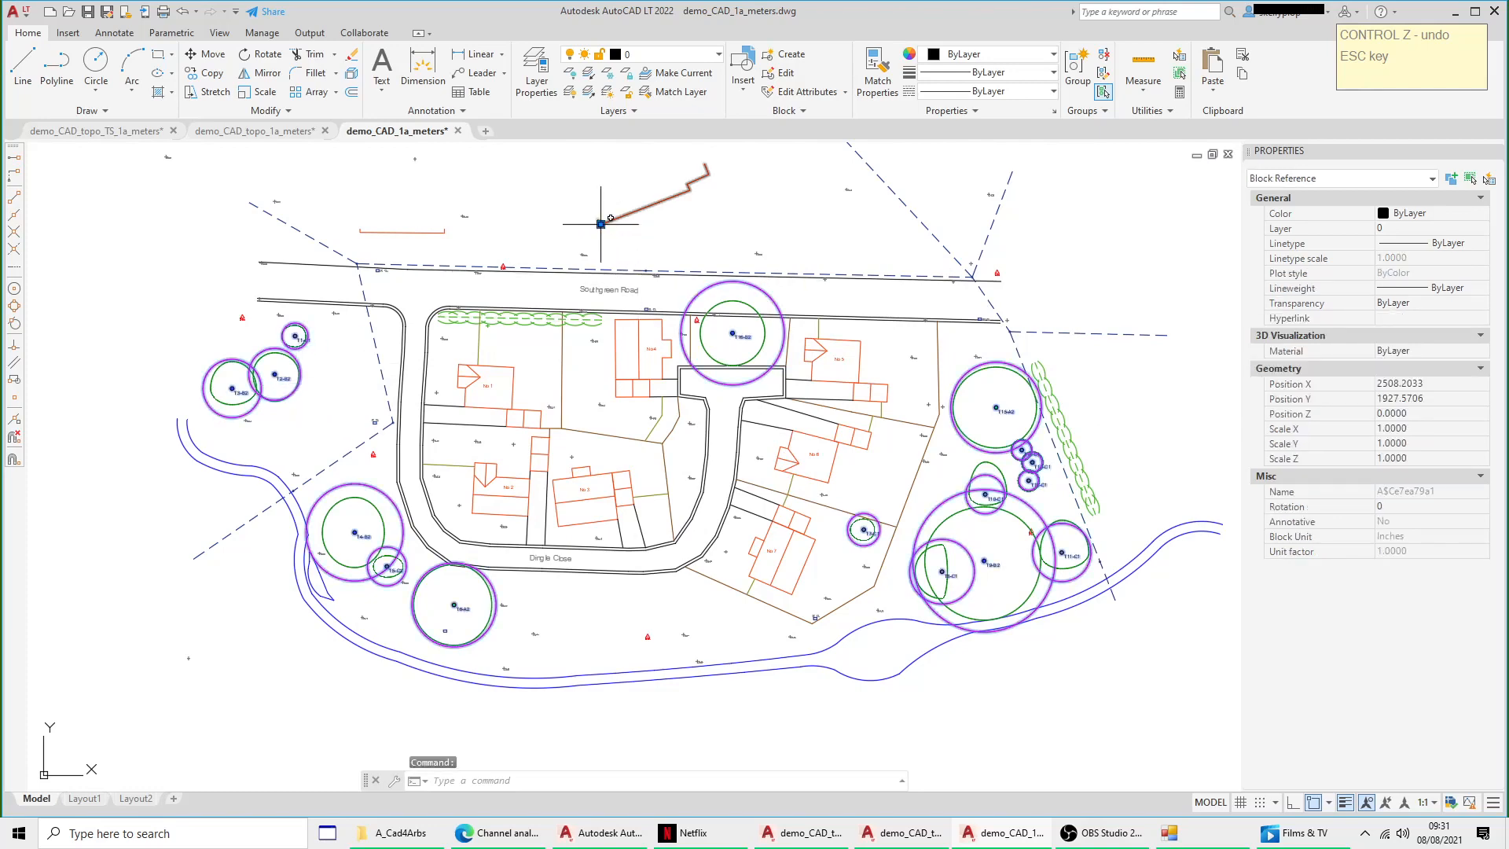
pyautogui.scroll(5, 629, 213)
pyautogui.scroll(-4, 558, 244)
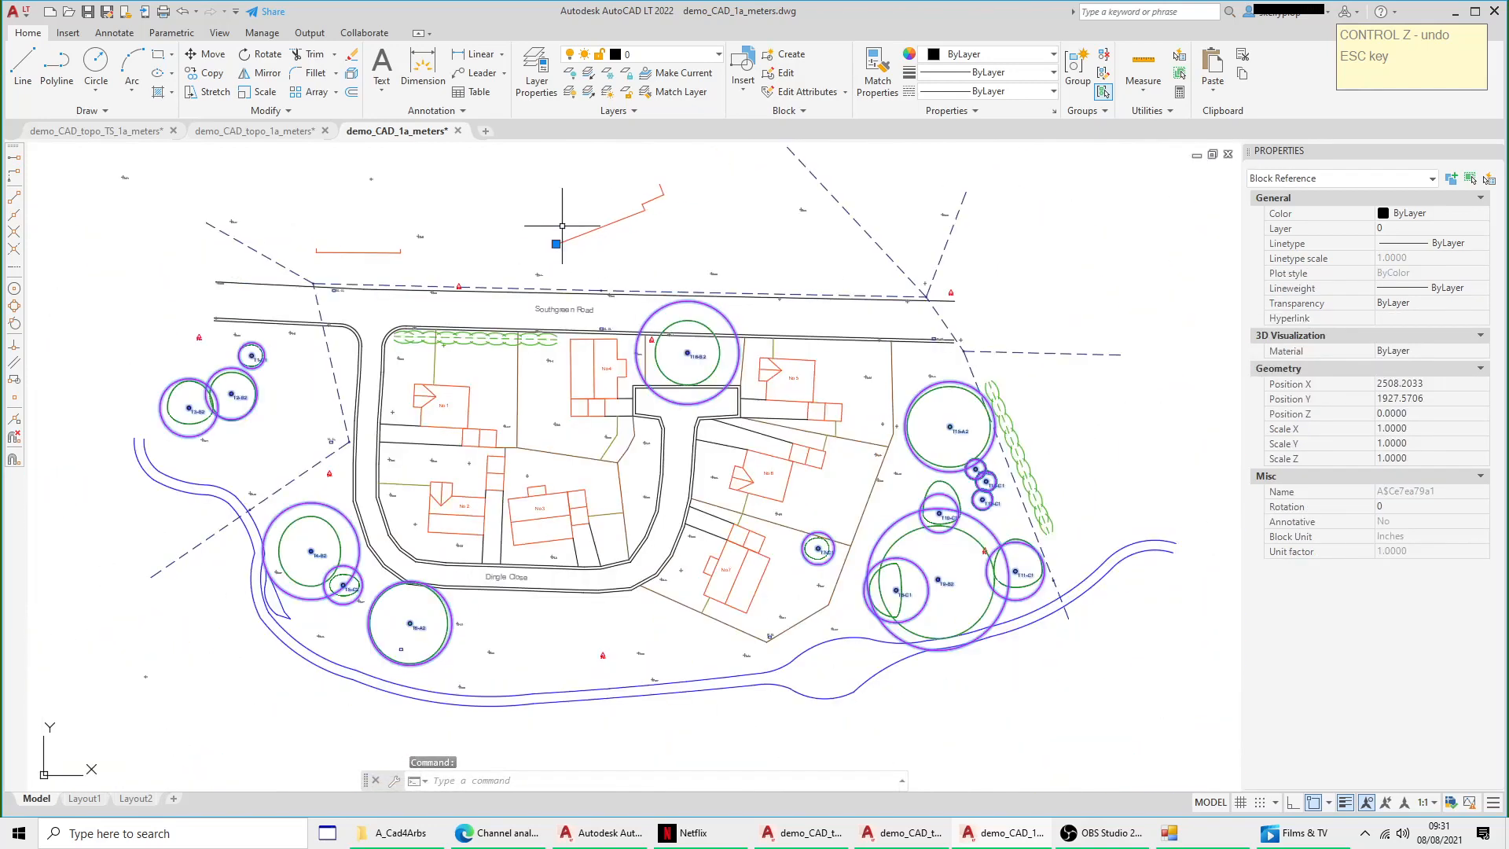
pyautogui.scroll(3, 557, 244)
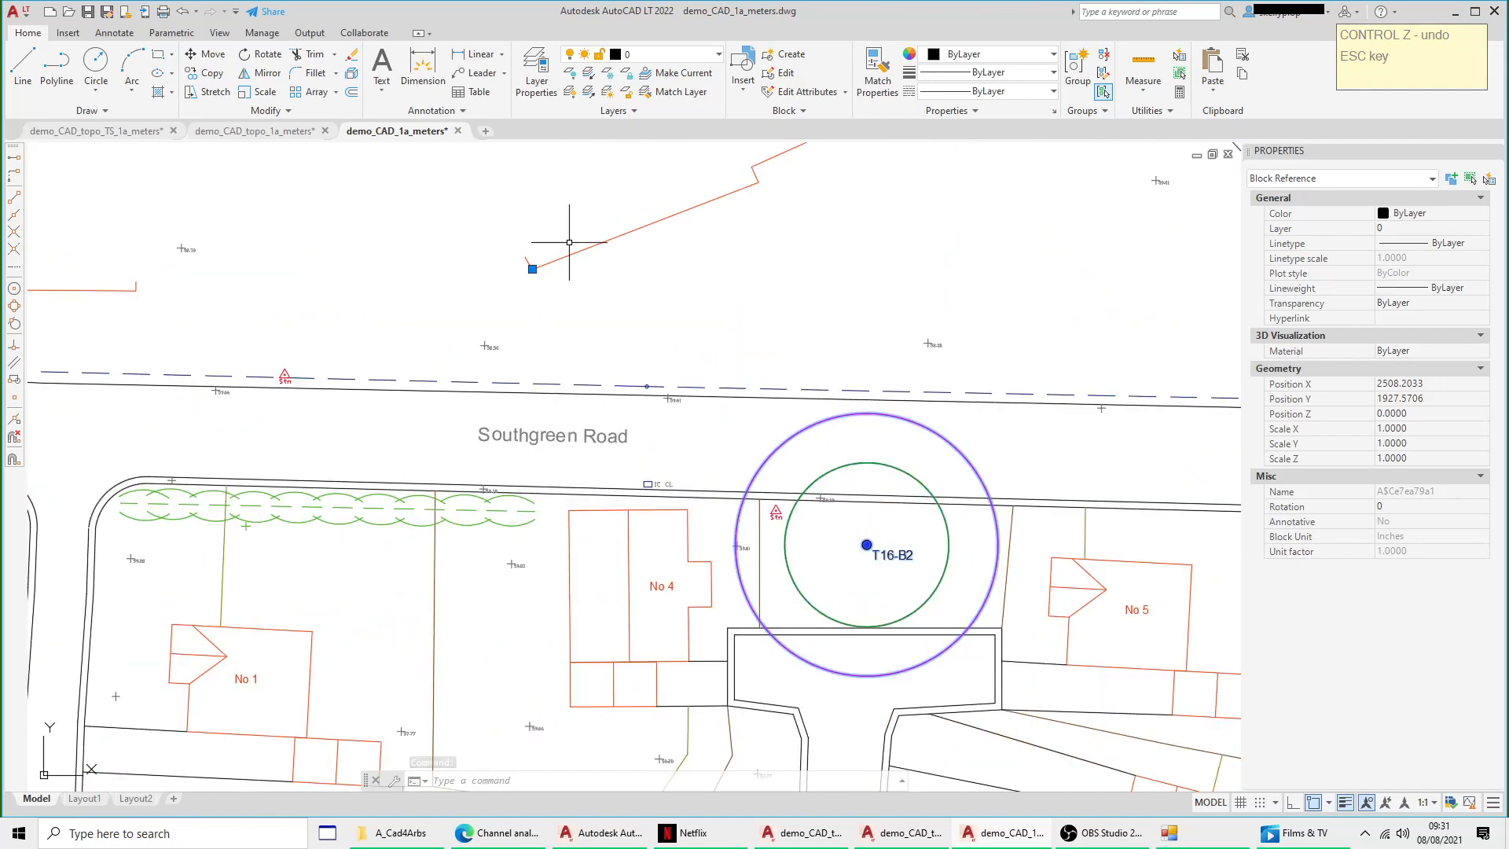
pyautogui.scroll(-5, 557, 252)
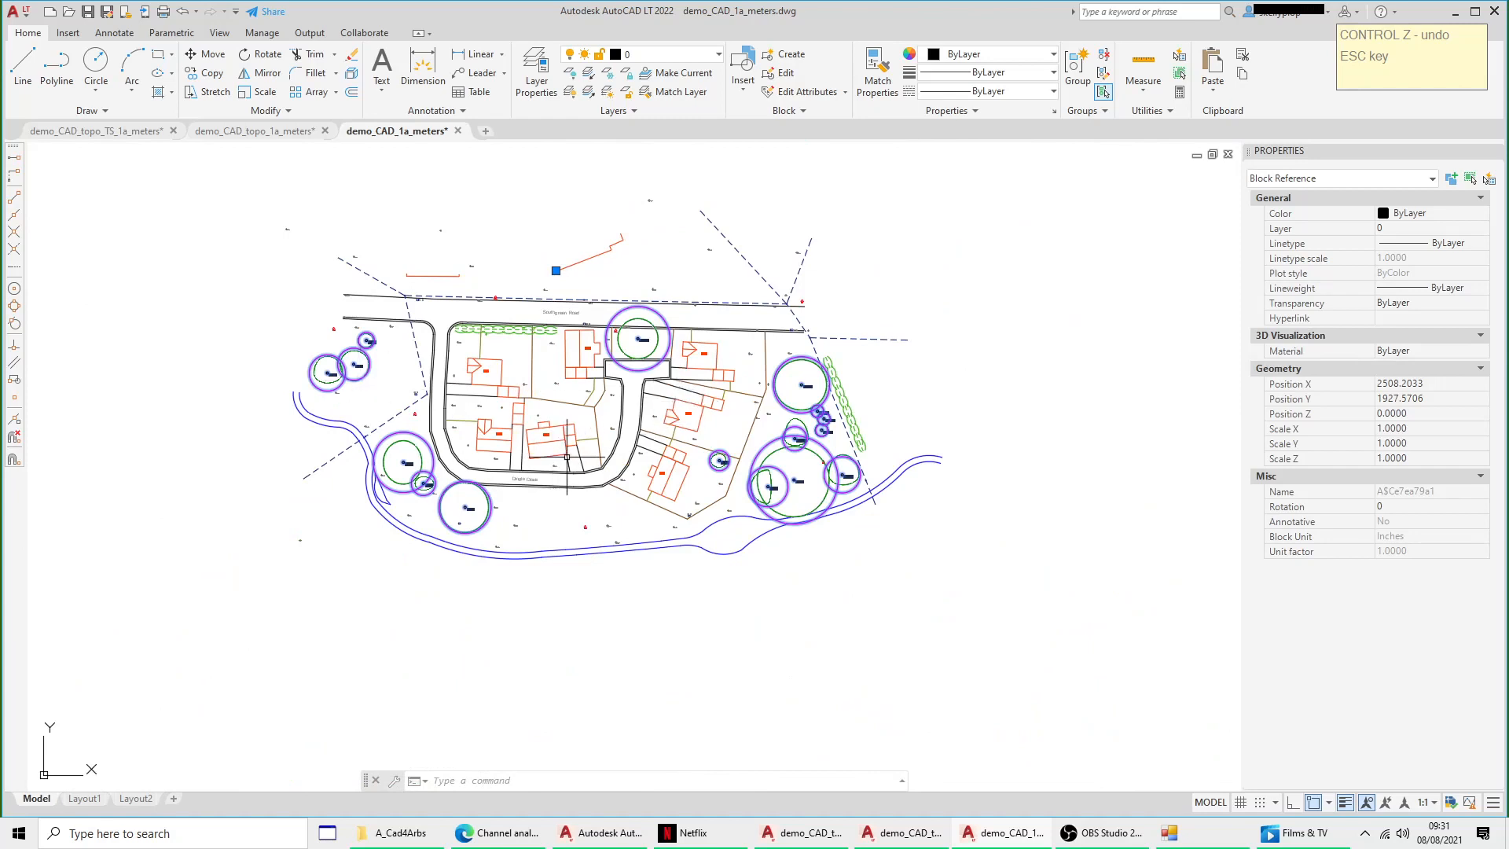
pyautogui.moveTo(646, 440); pyautogui.dragTo(650, 485, button='middle')
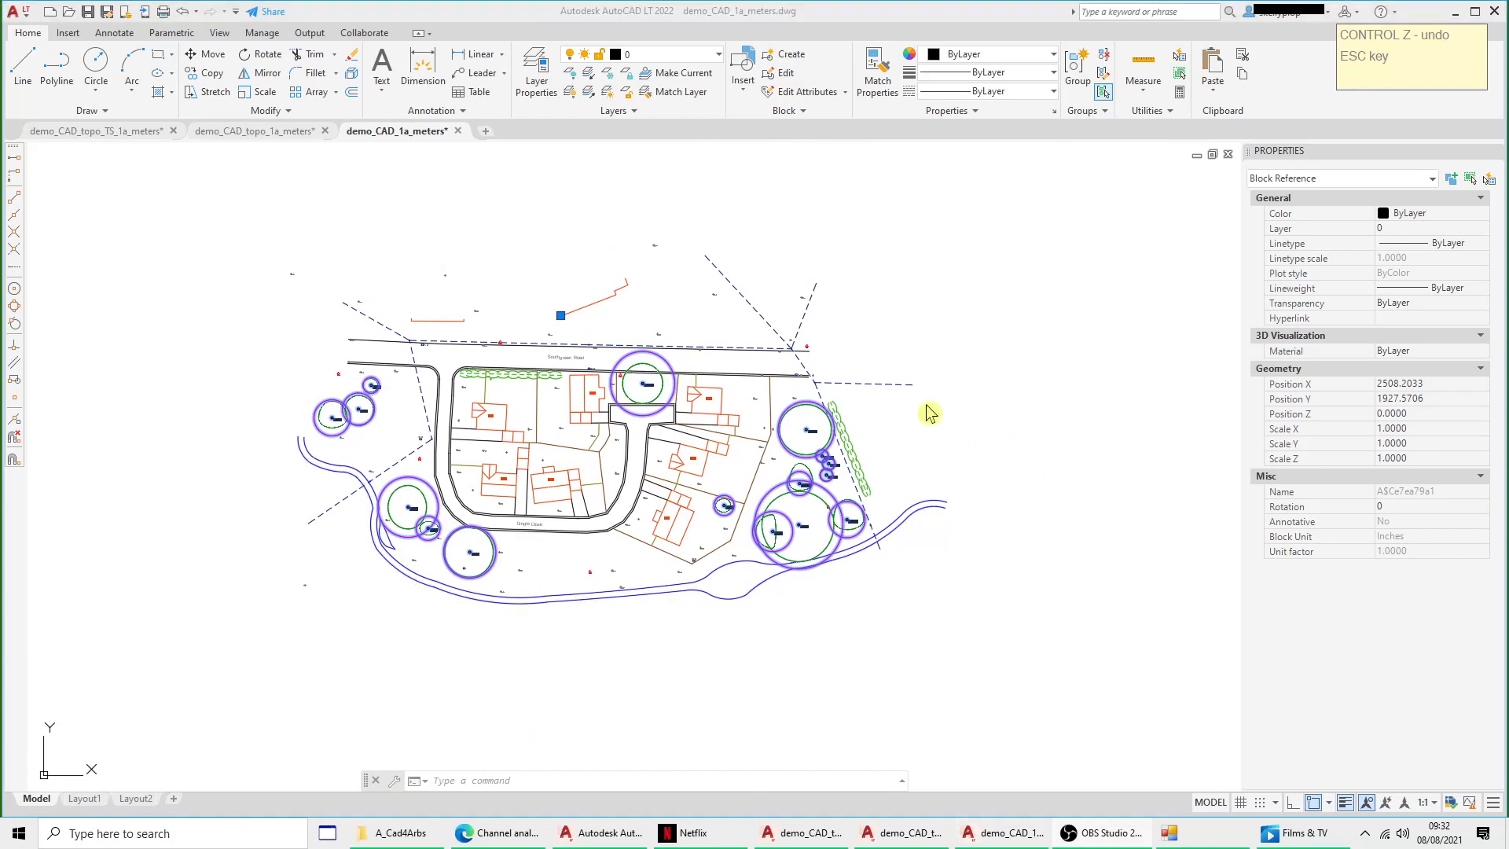
pyautogui.click(896, 350)
pyautogui.moveTo(731, 451); pyautogui.dragTo(789, 454, button='middle')
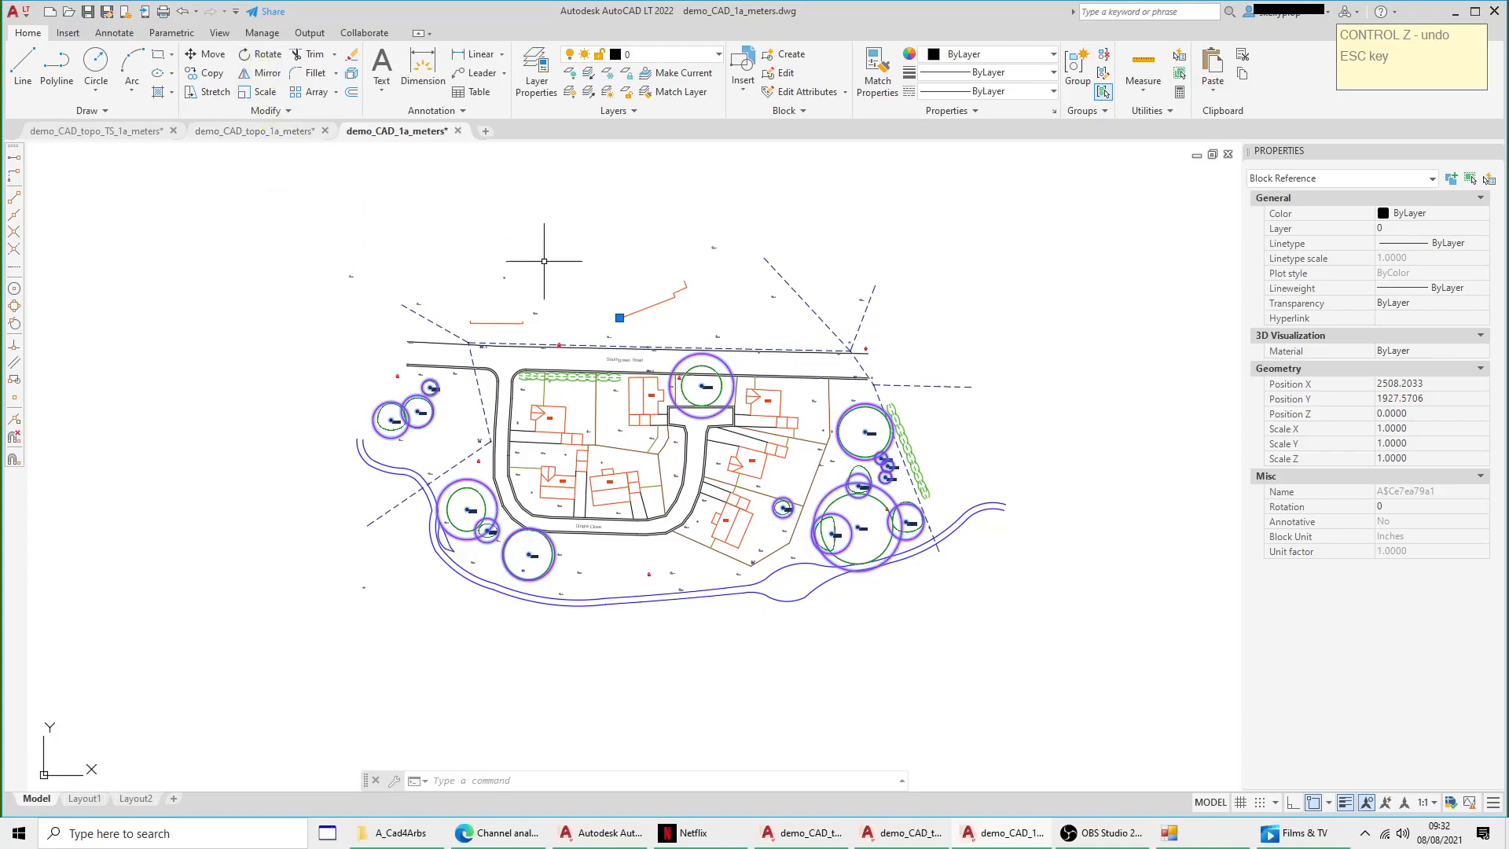
# Step: Close the demo_CAD_1a_meters, demo_CAD_topo_1a_meters and demo_CAD_topo_TS_1a_meters drawings without saving their changes
pyautogui.click(458, 132)
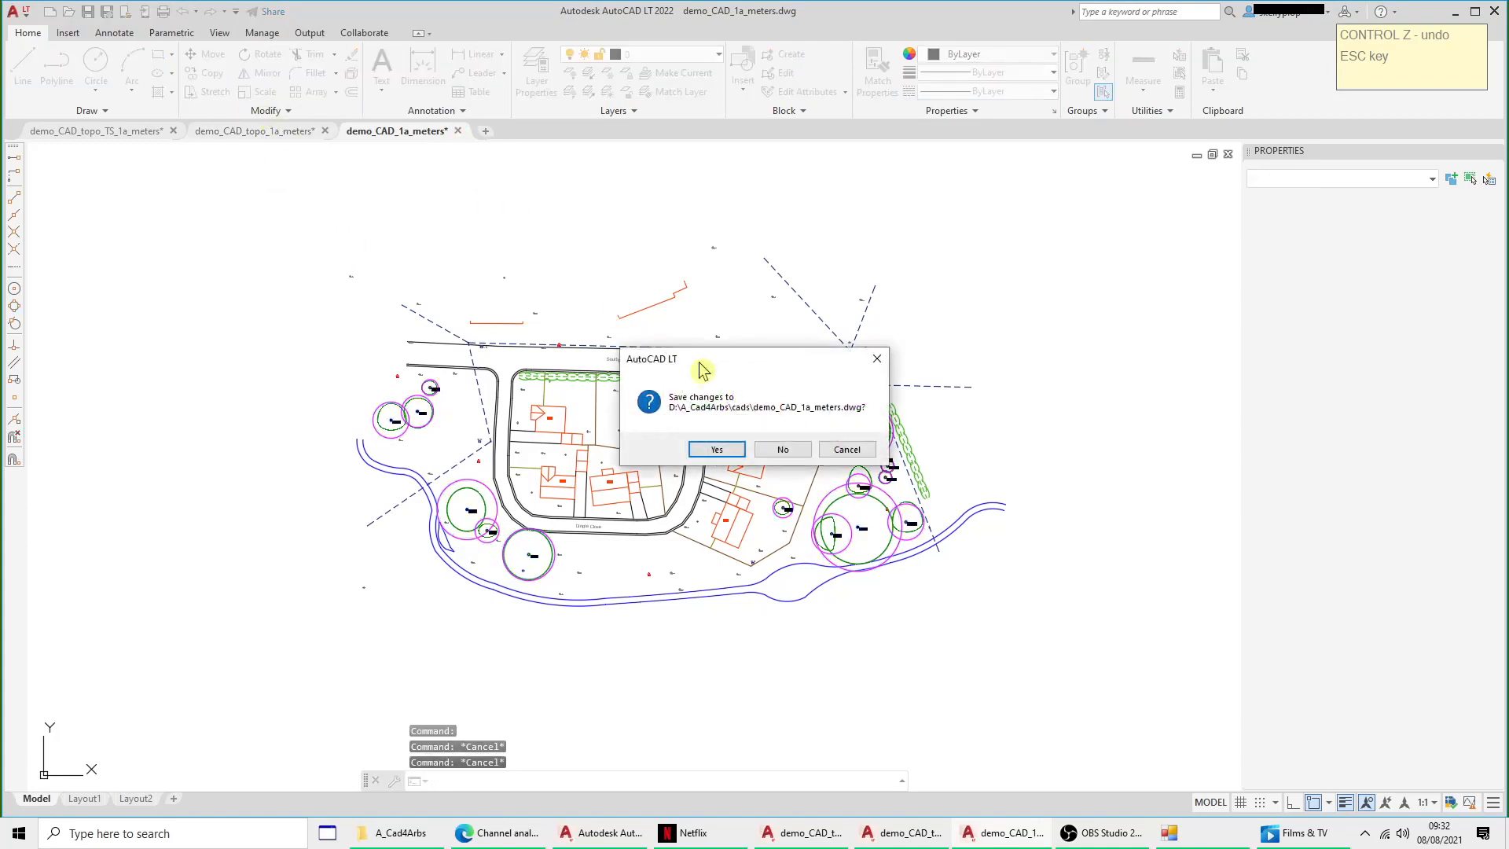
pyautogui.click(782, 450)
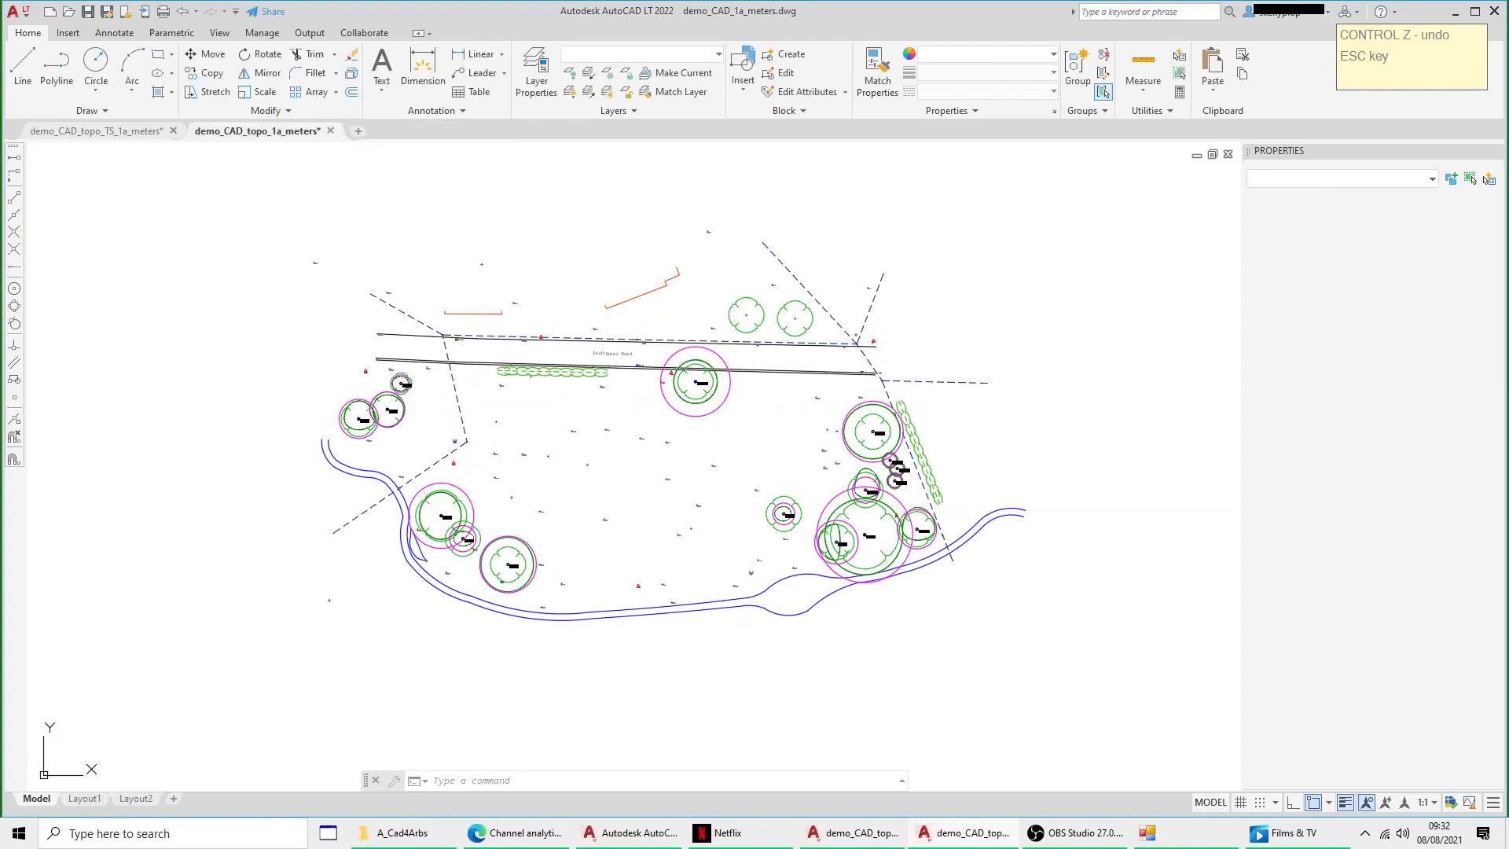
pyautogui.click(332, 131)
pyautogui.click(784, 449)
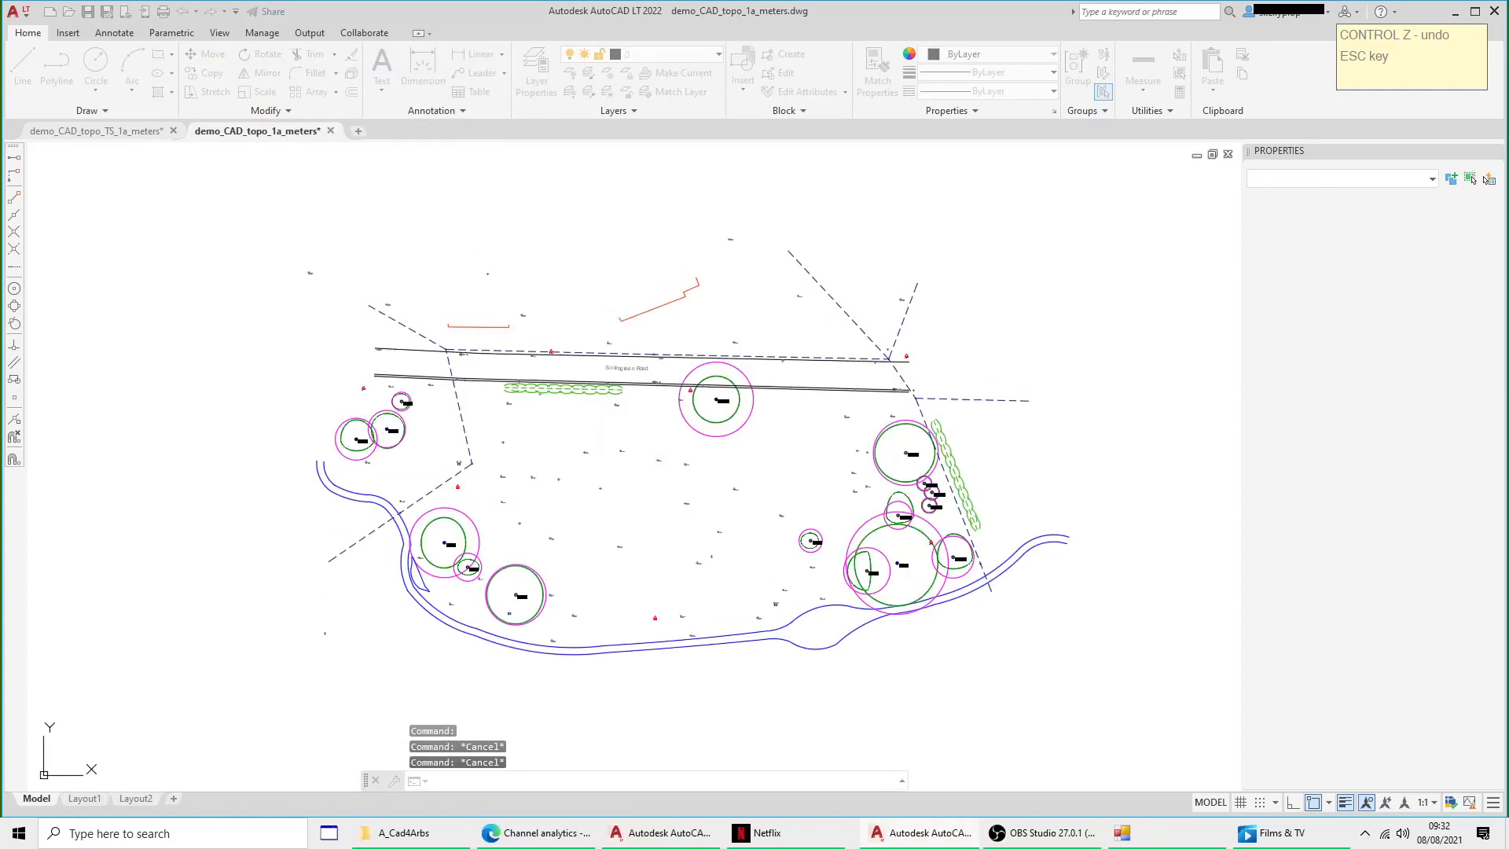
pyautogui.click(180, 131)
pyautogui.click(789, 451)
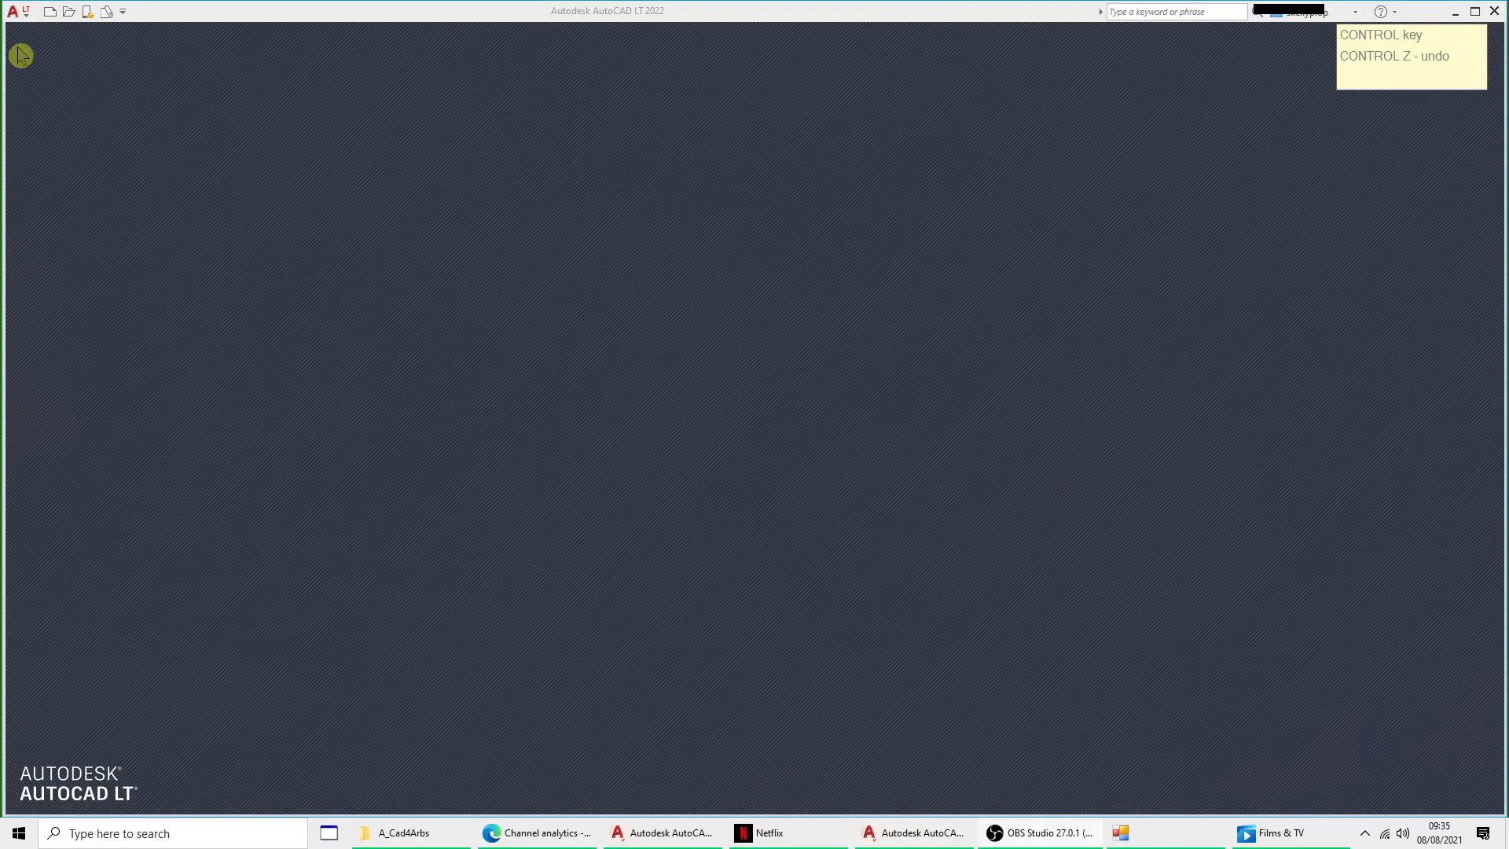
# Step: Reopen the recent drawing demo_CAD_1a_meters.dwg and bring house No 1 into close view
pyautogui.click(19, 22)
pyautogui.click(19, 22)
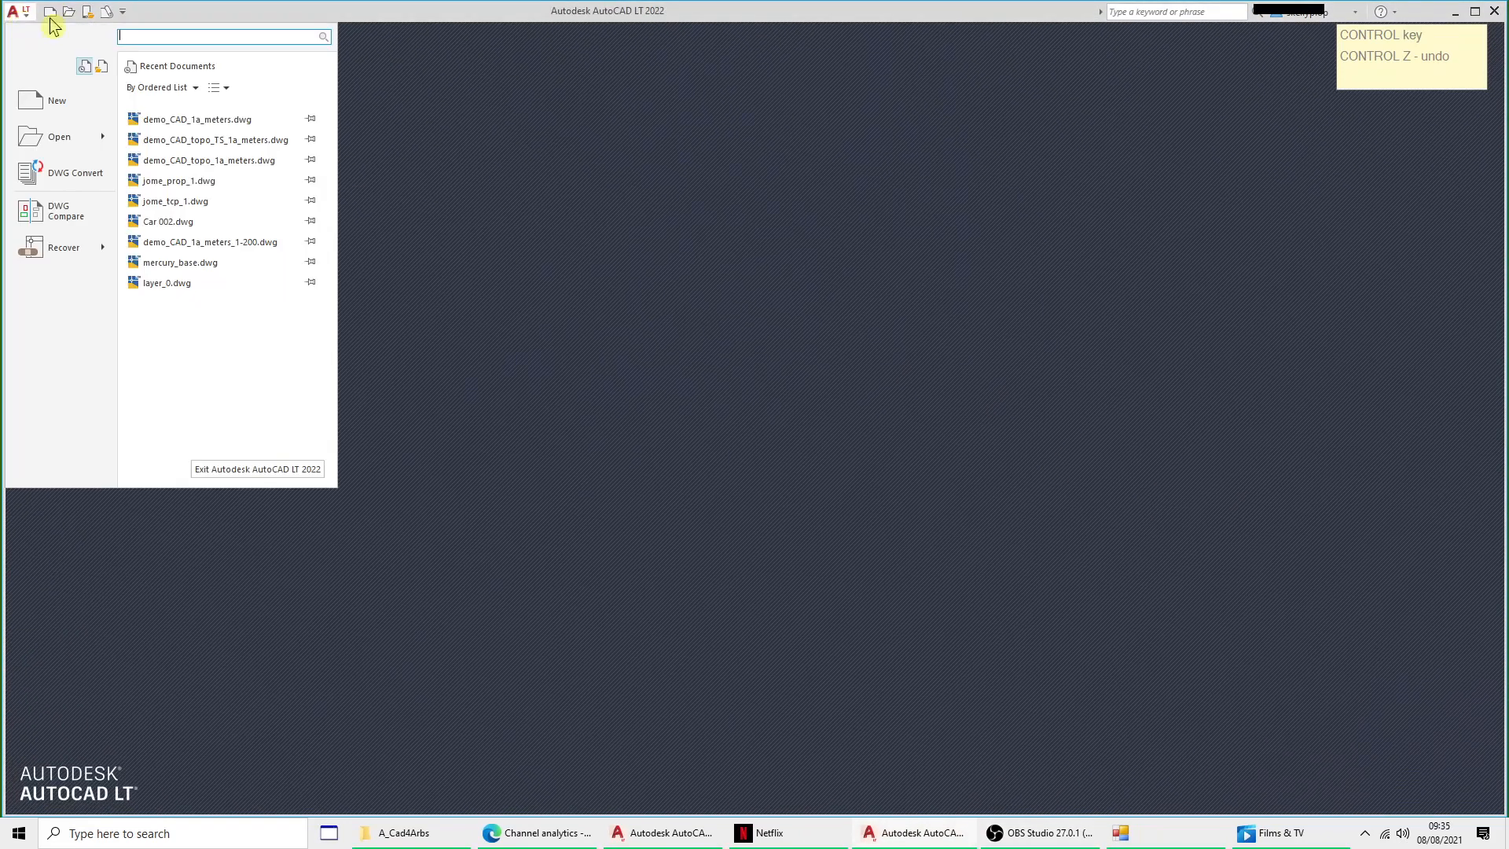
pyautogui.click(225, 120)
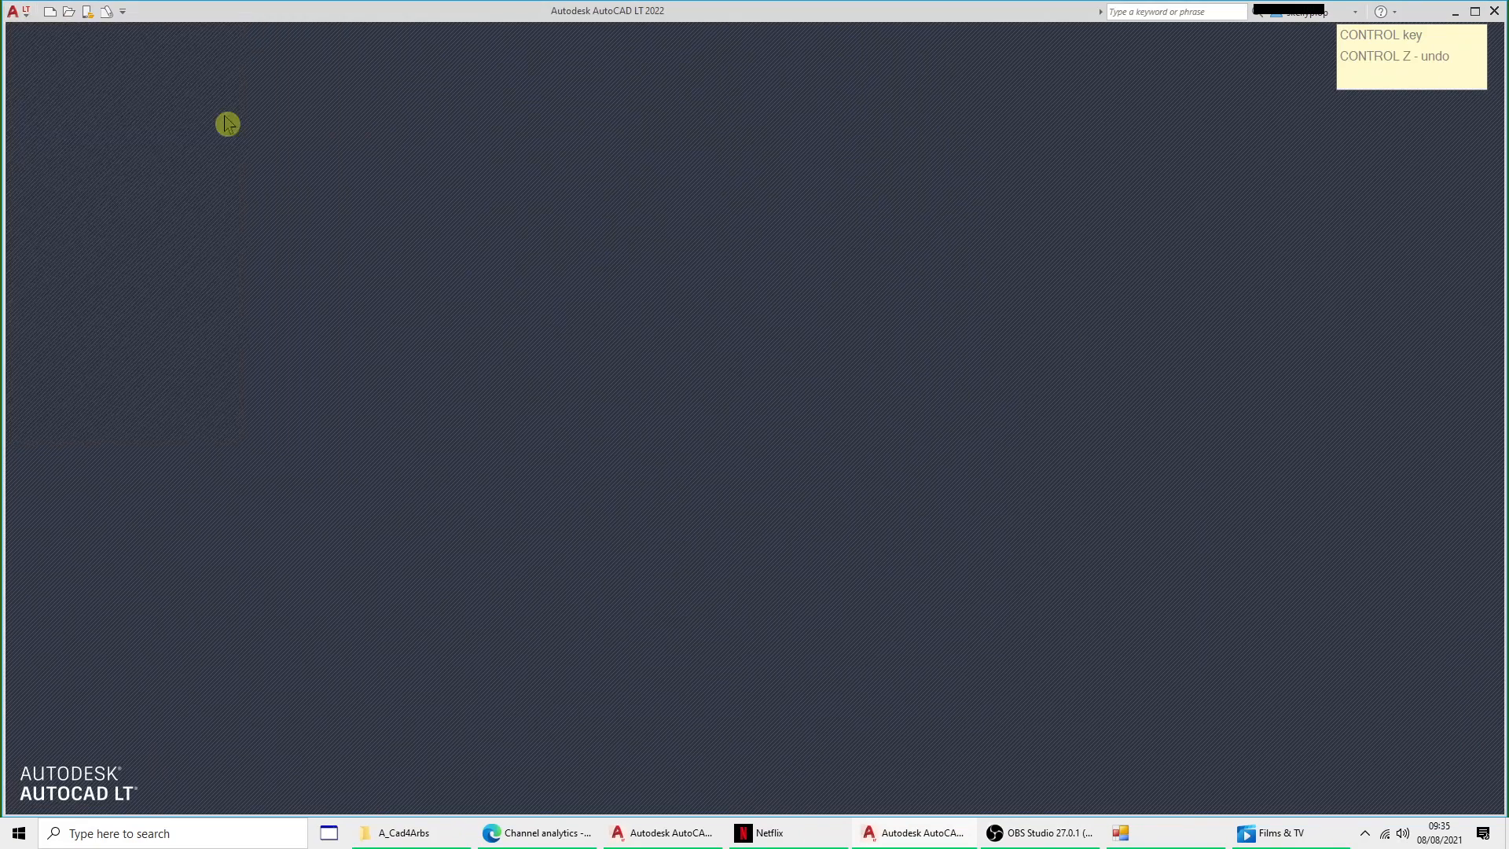
pyautogui.scroll(4, 709, 451)
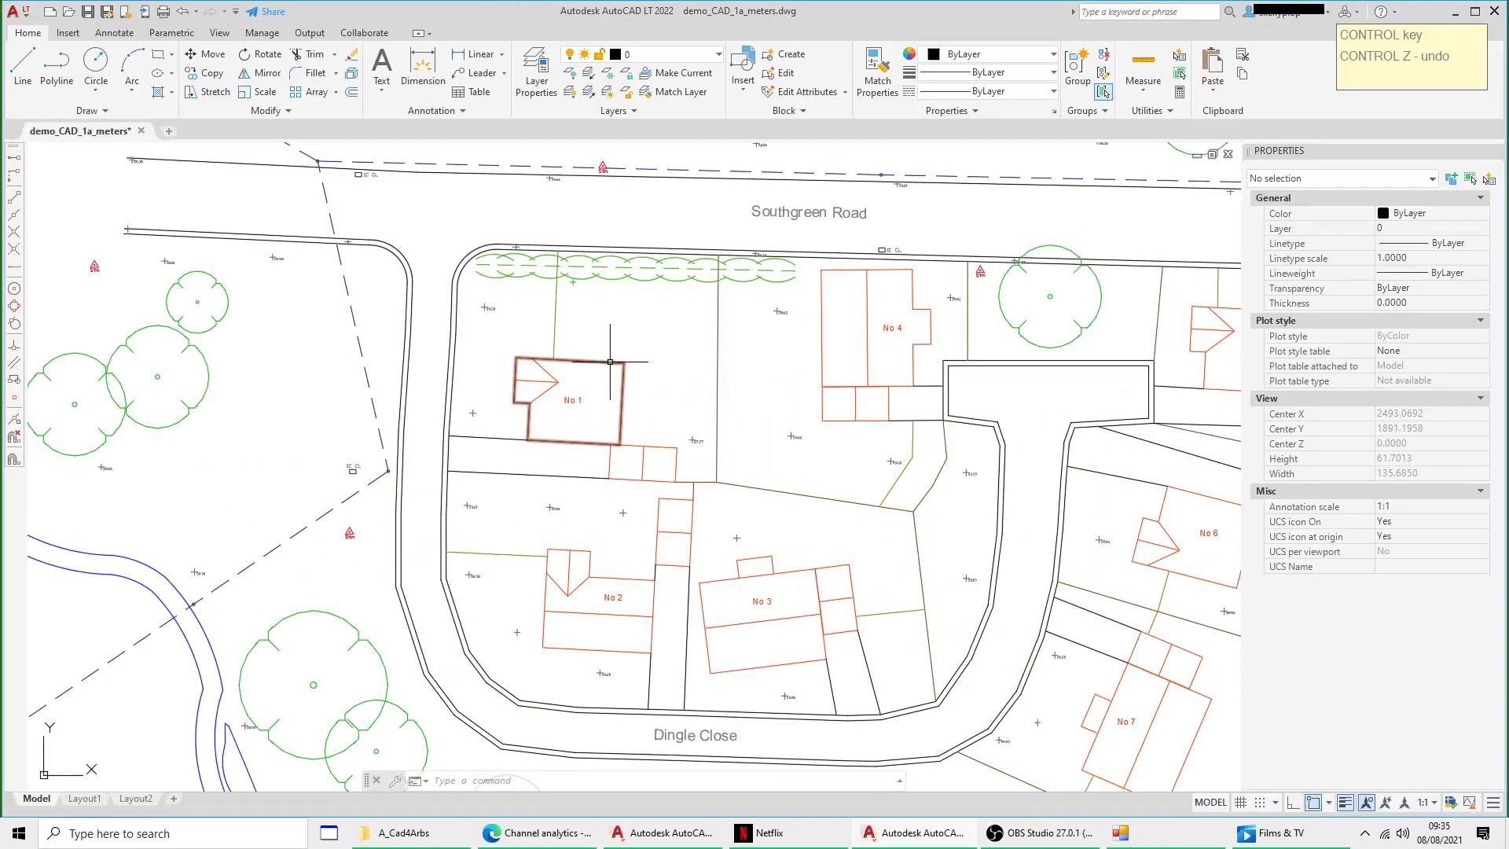
# Step: Try rotating the No 1 house outline counterclockwise about a base point inside it, and undo the rotation
pyautogui.click(622, 353)
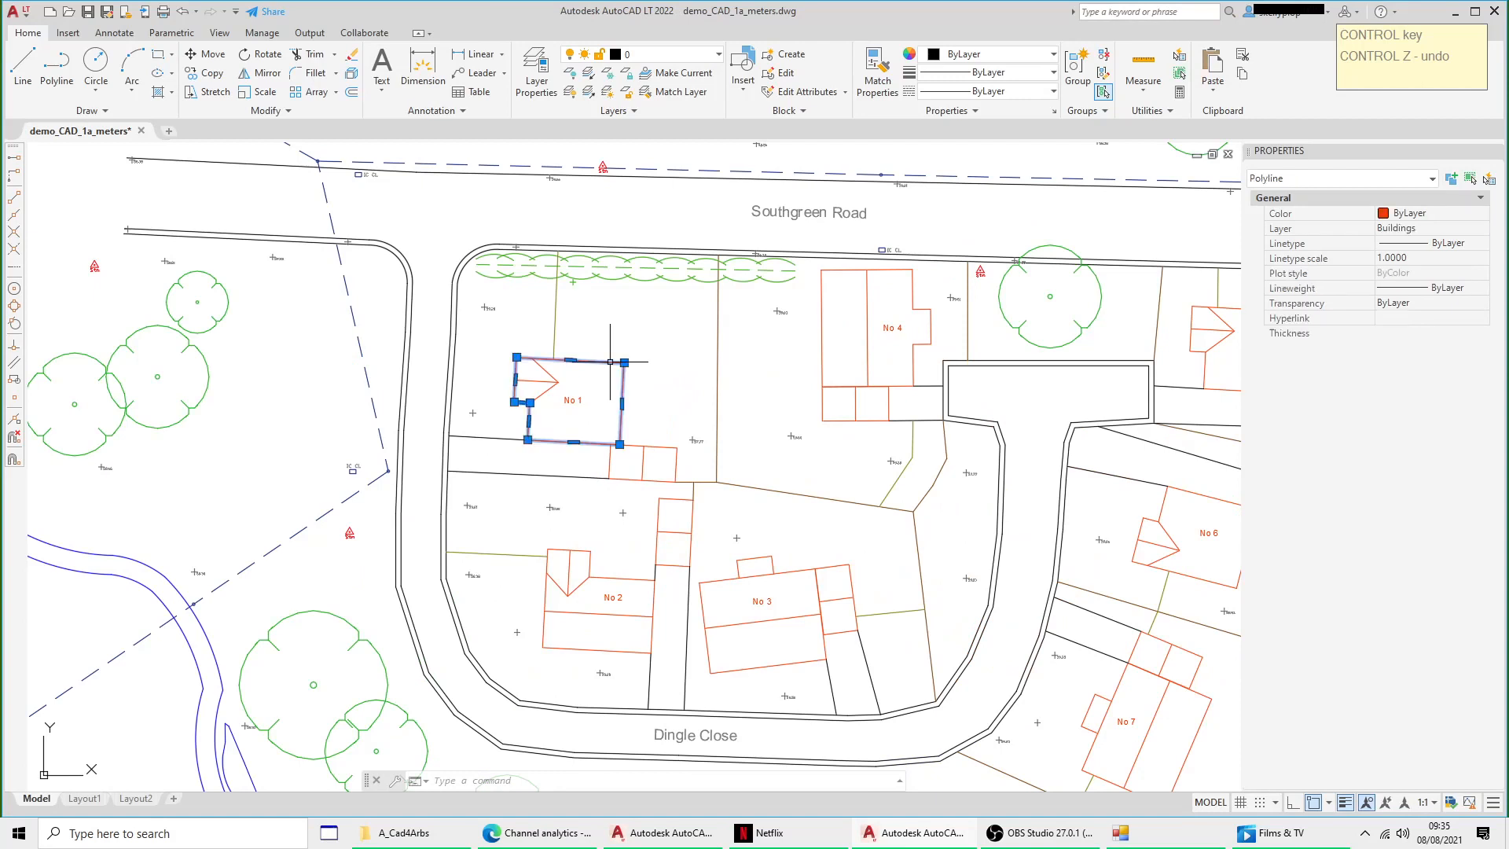
pyautogui.rightClick(661, 335)
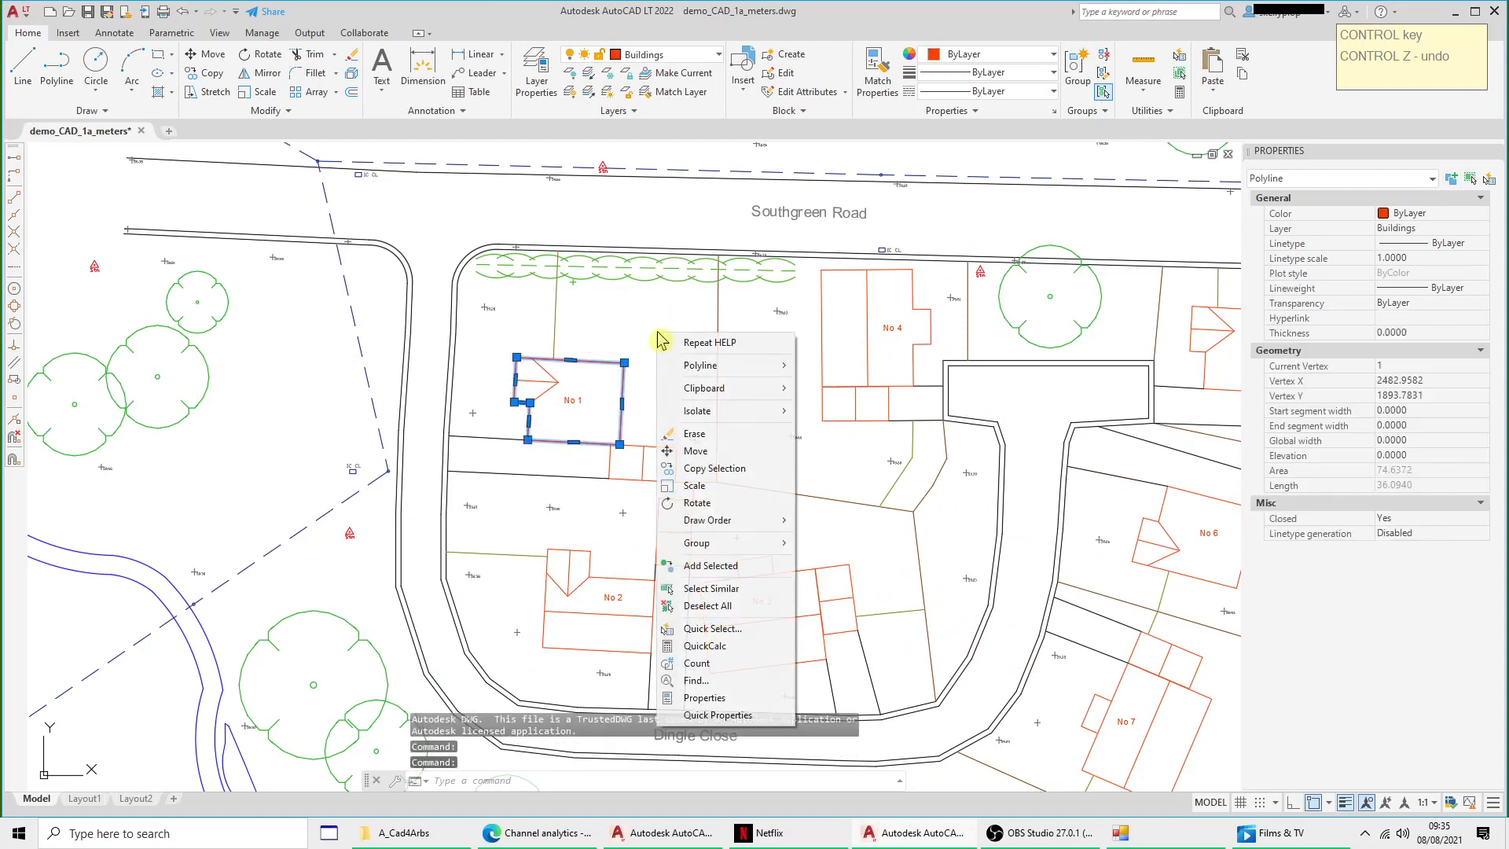
pyautogui.click(707, 504)
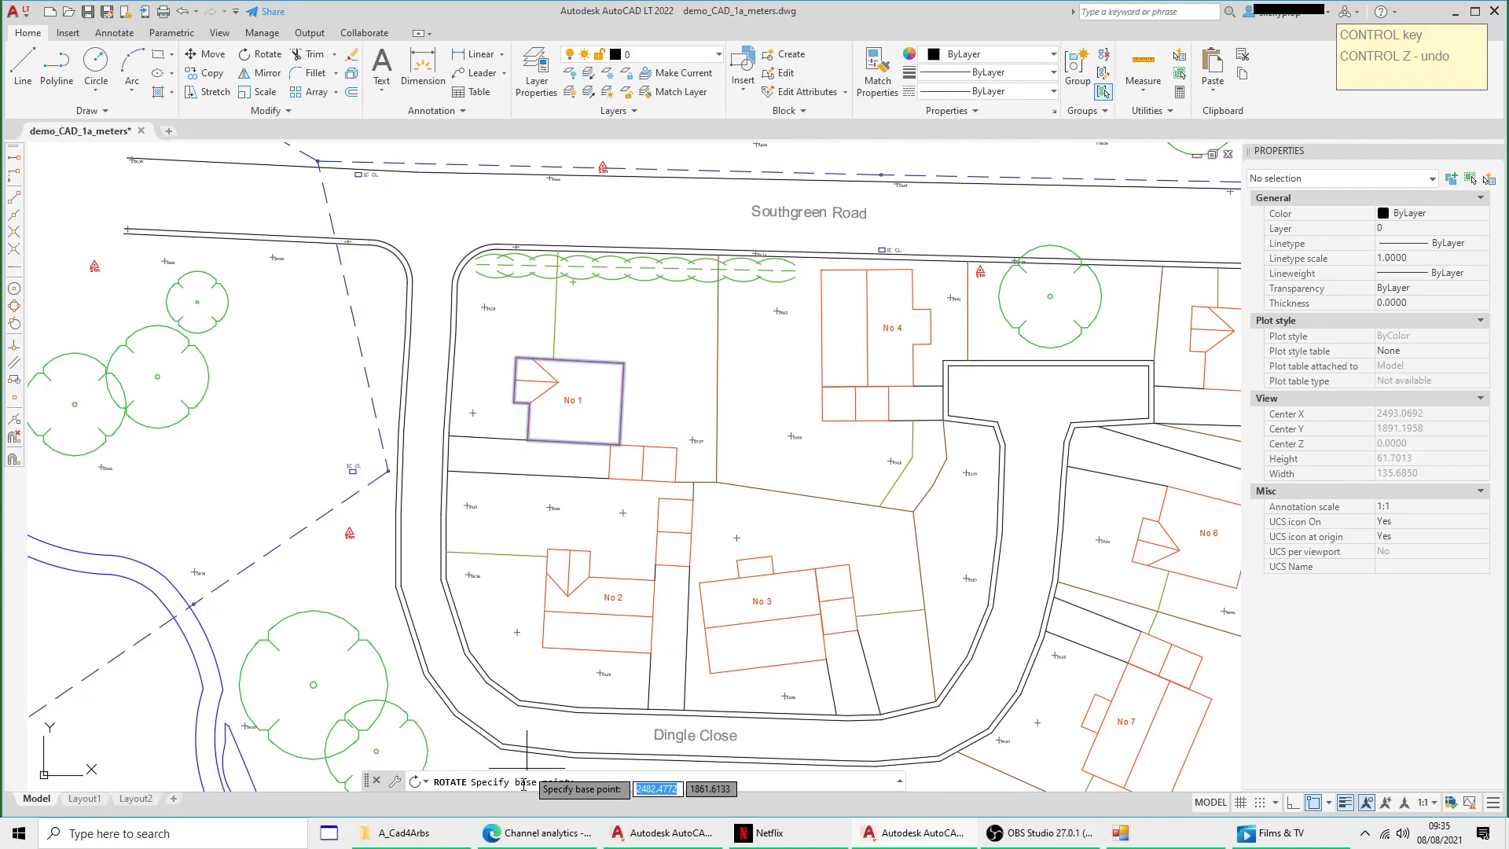
pyautogui.click(573, 417)
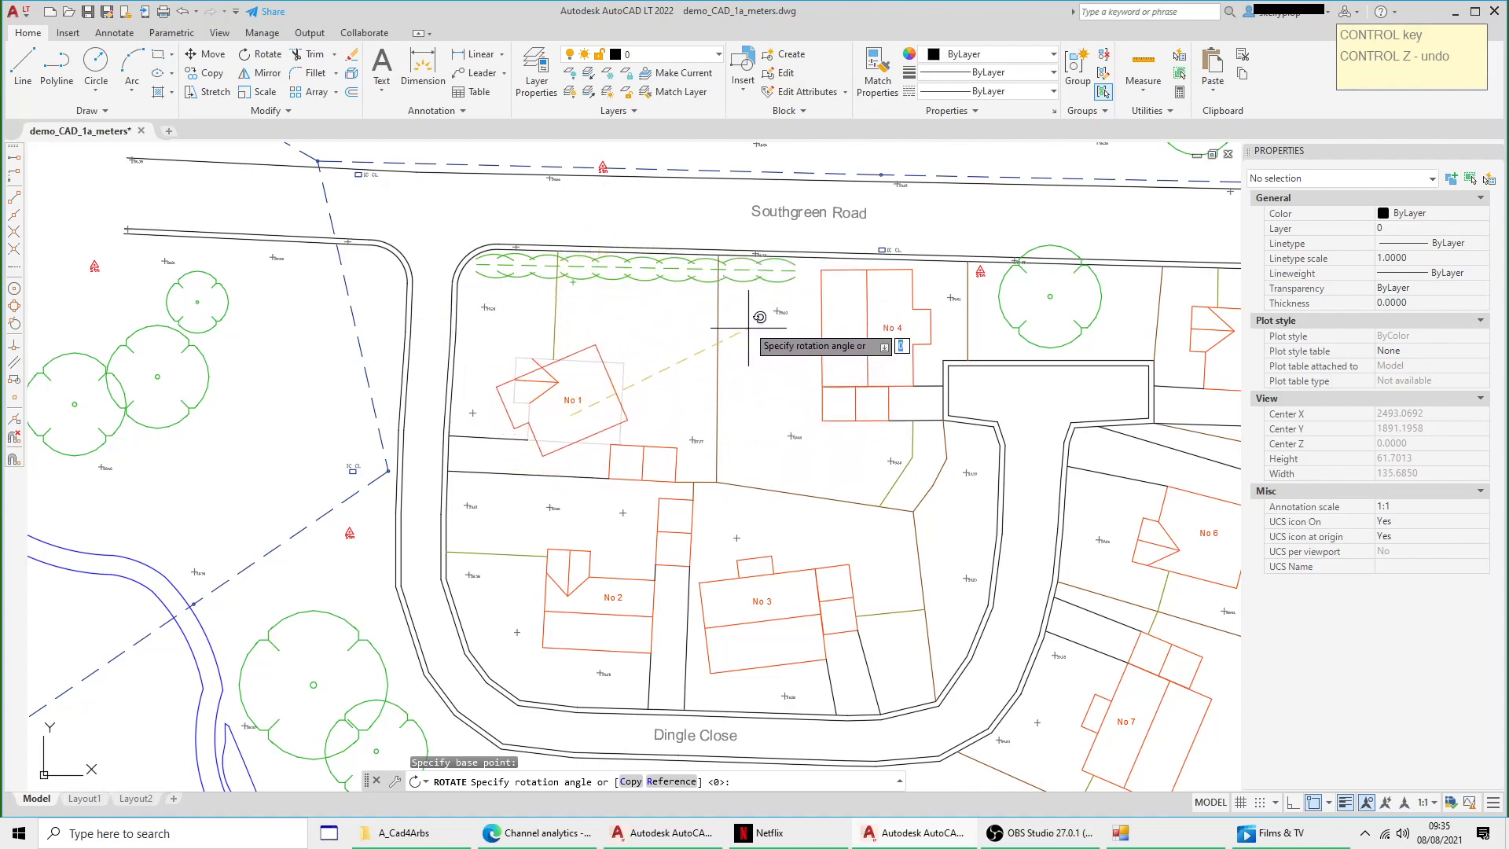
pyautogui.click(757, 323)
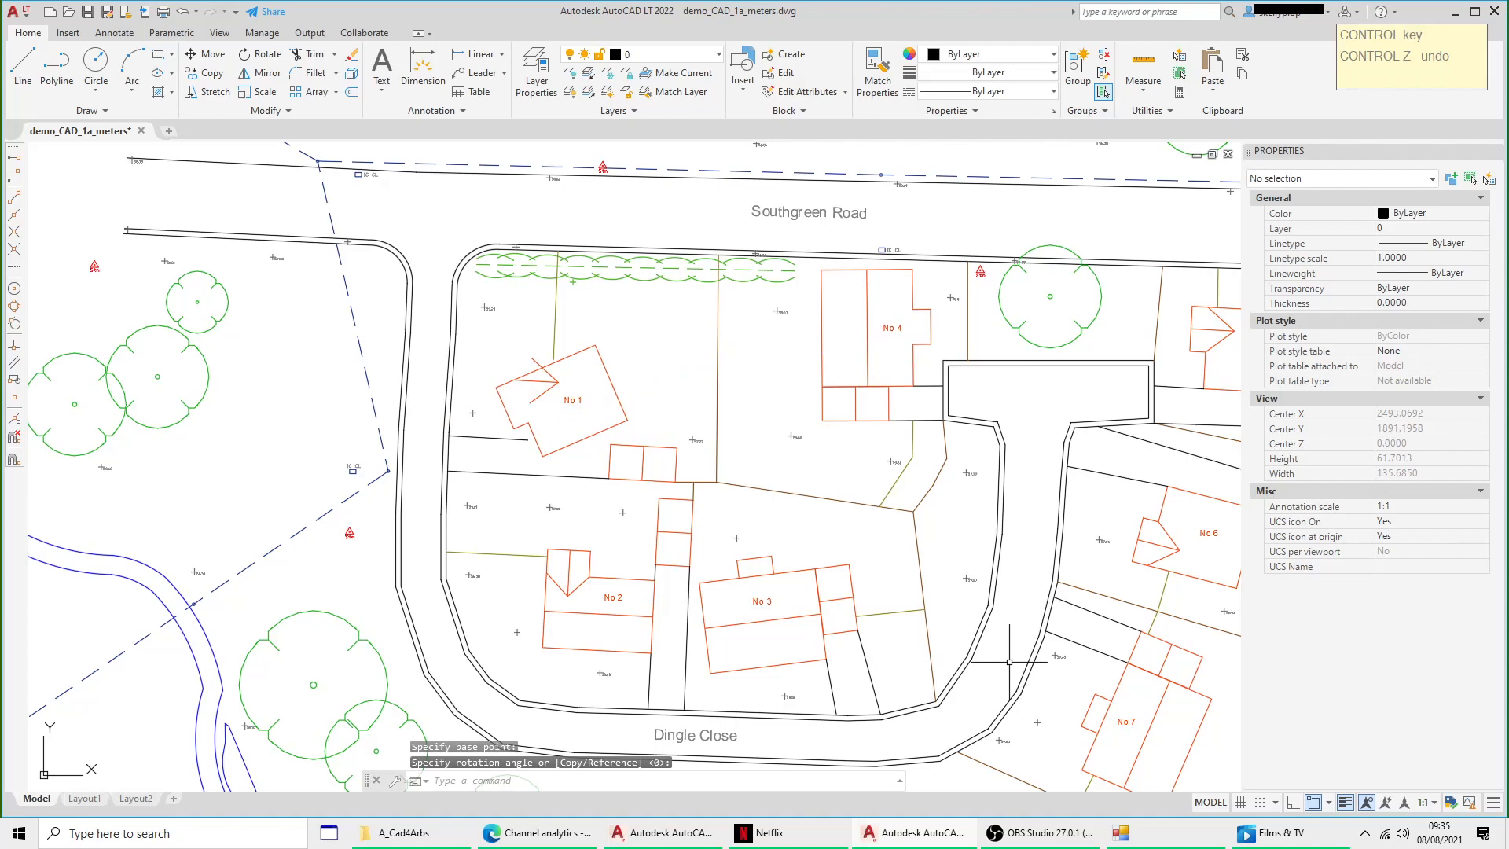
pyautogui.hotkey('ctrl', 'z')
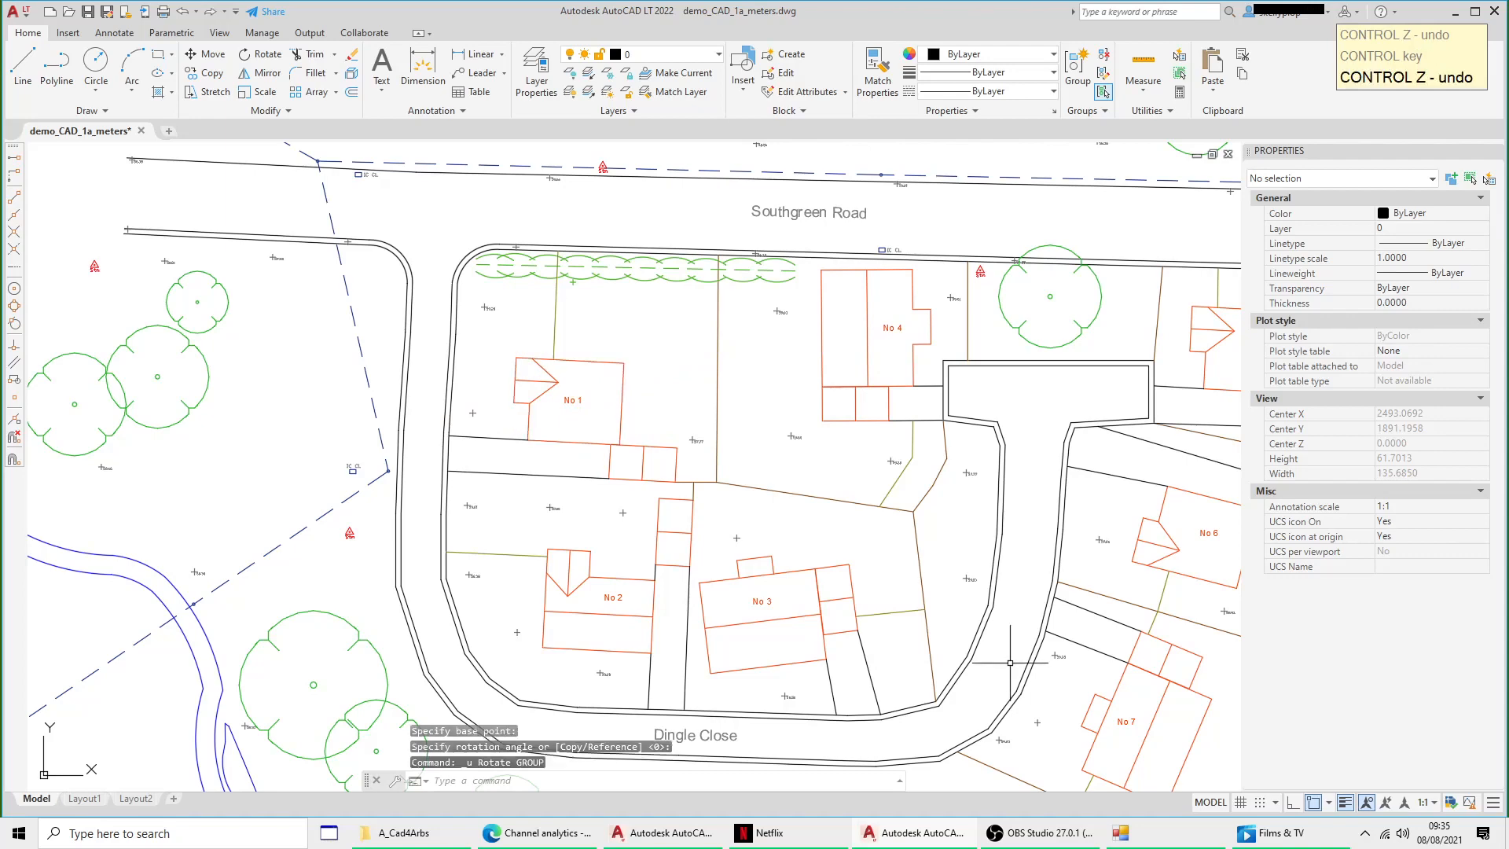
# Step: Rotate the No 1 house outline about its north-east corner, swinging it to the east side of that corner
pyautogui.click(606, 364)
pyautogui.rightClick(615, 338)
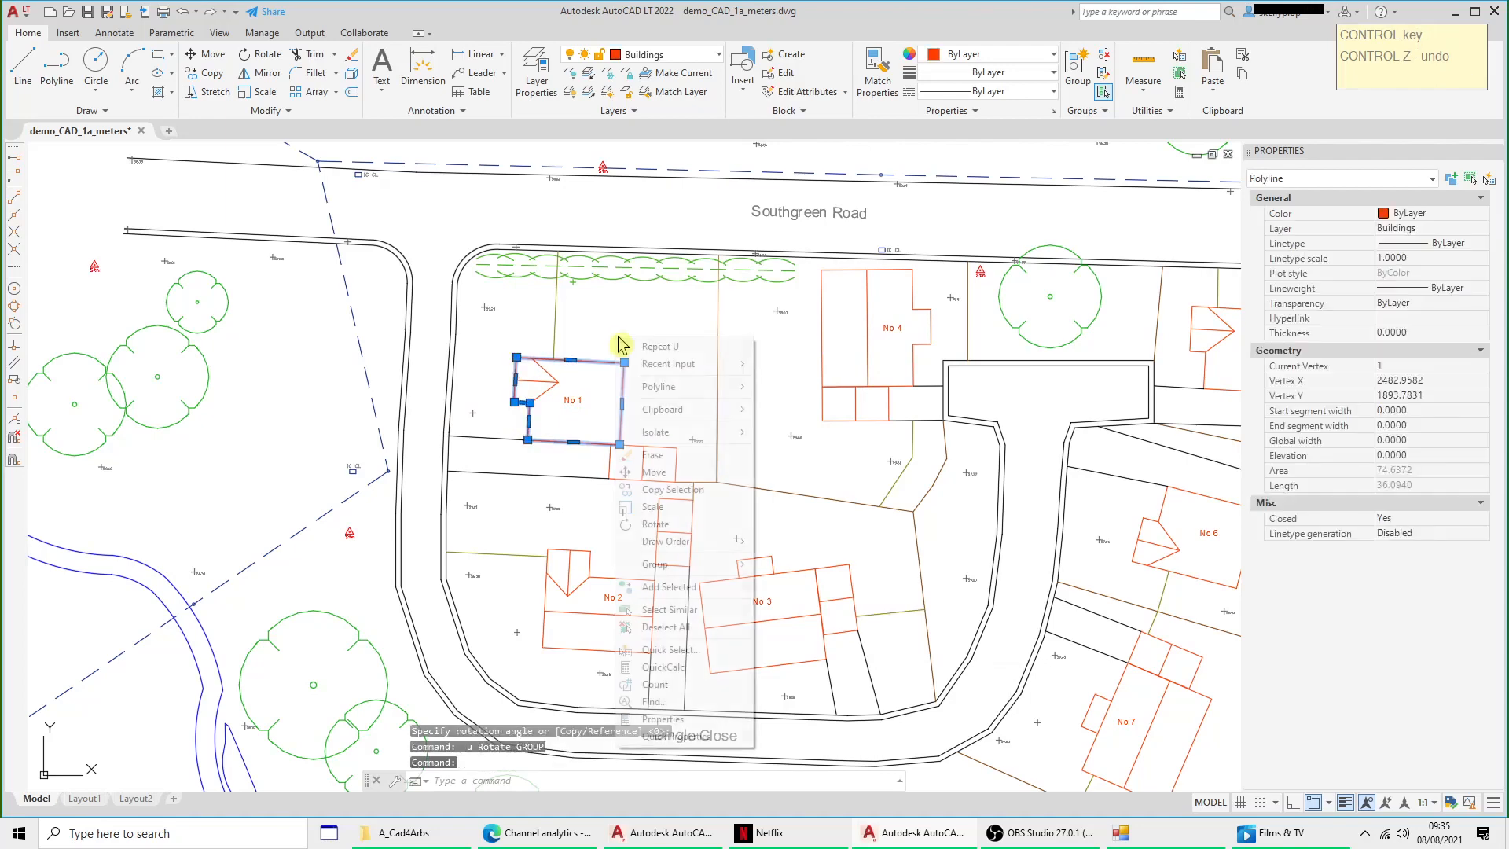
pyautogui.click(660, 523)
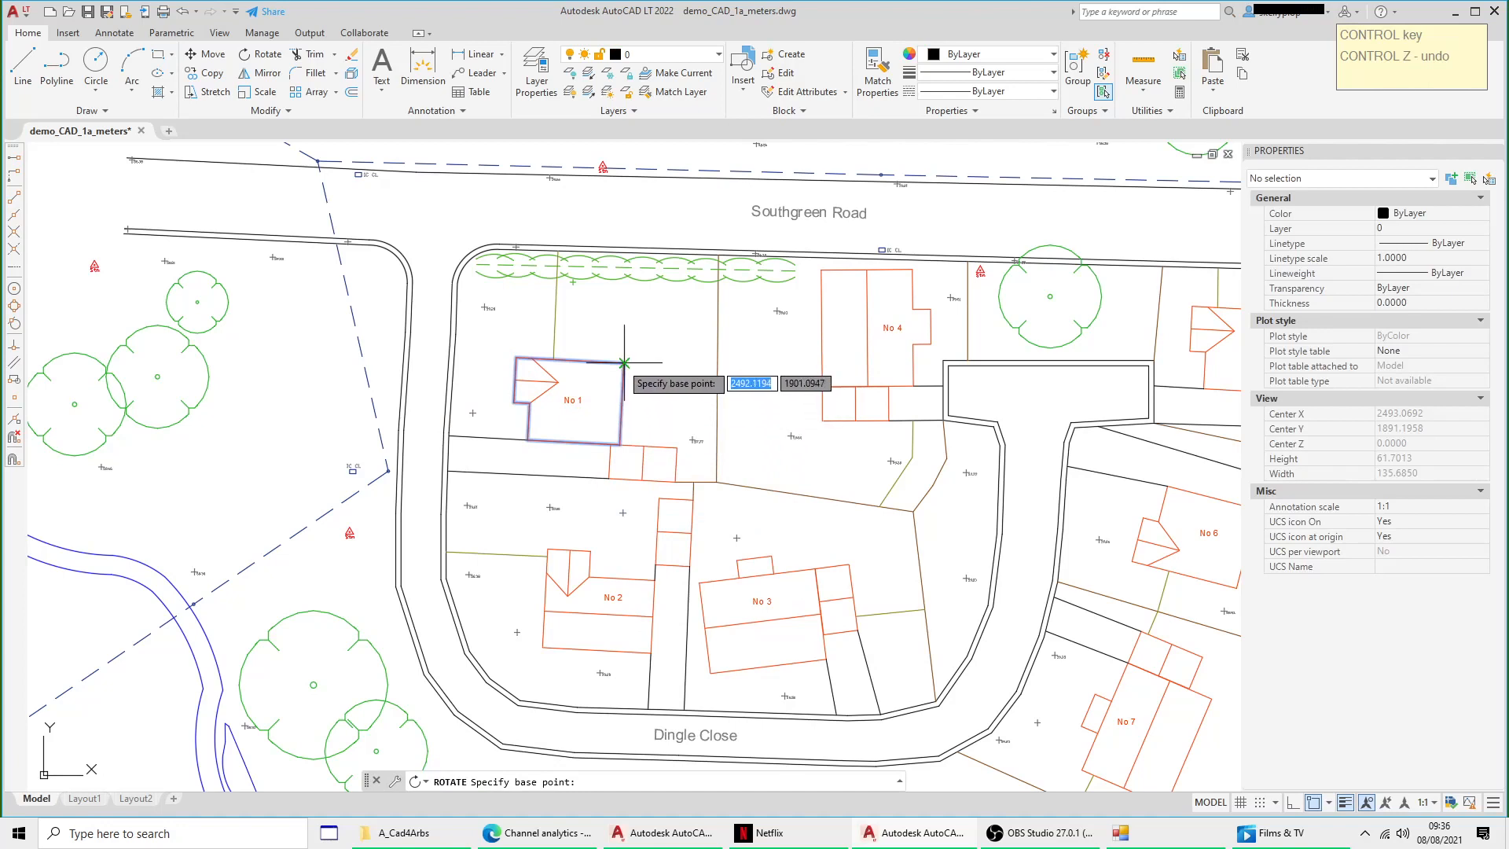
pyautogui.click(625, 364)
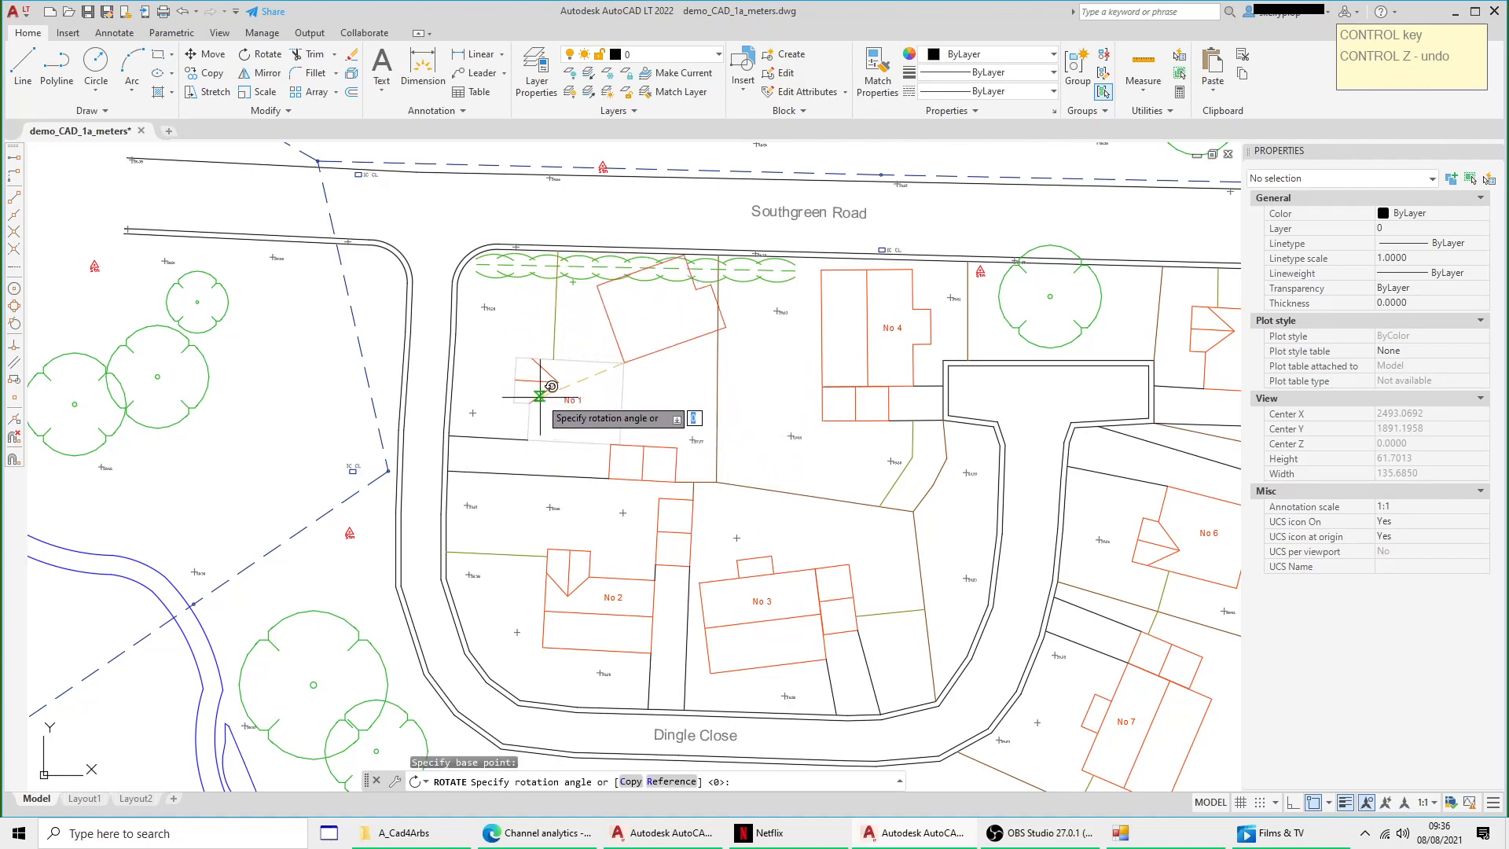
pyautogui.click(426, 227)
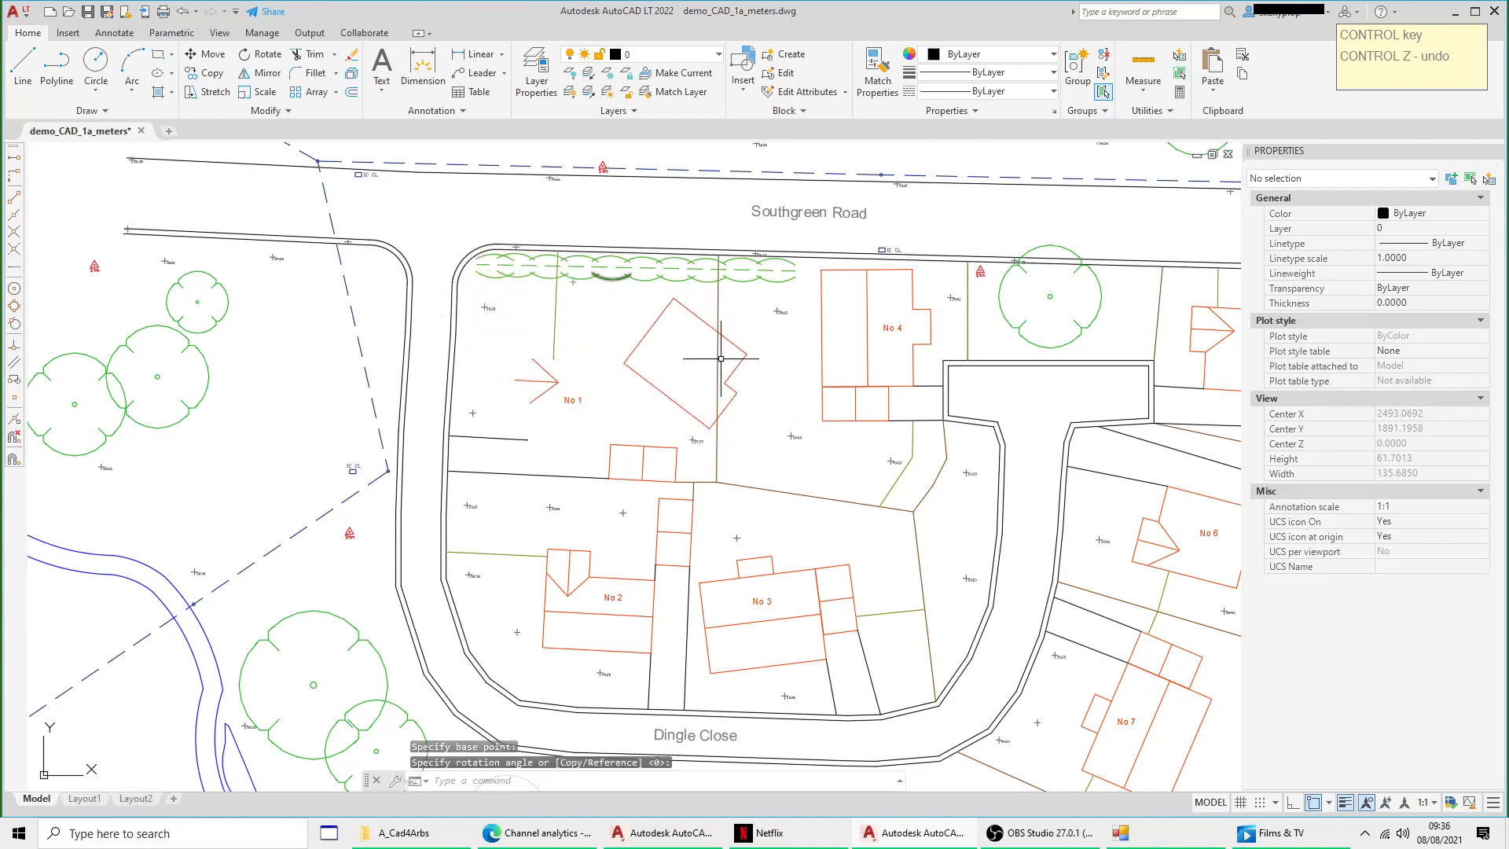
# Step: Undo the last rotation and rotate the No 1 house outline 45 degrees about its north-east corner
pyautogui.hotkey('ctrl', 'z')
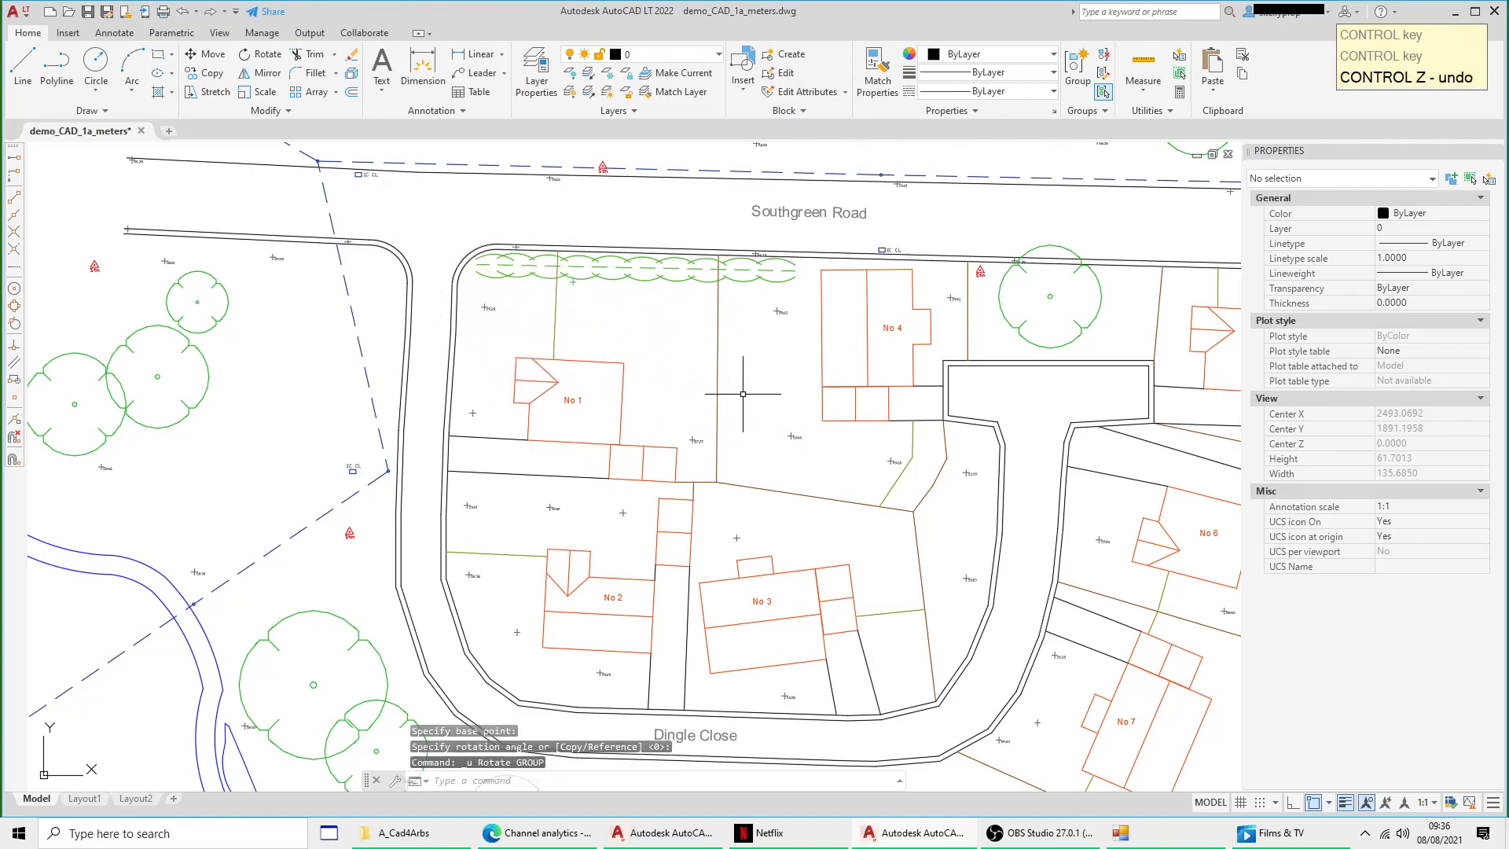
pyautogui.scroll(2, 612, 375)
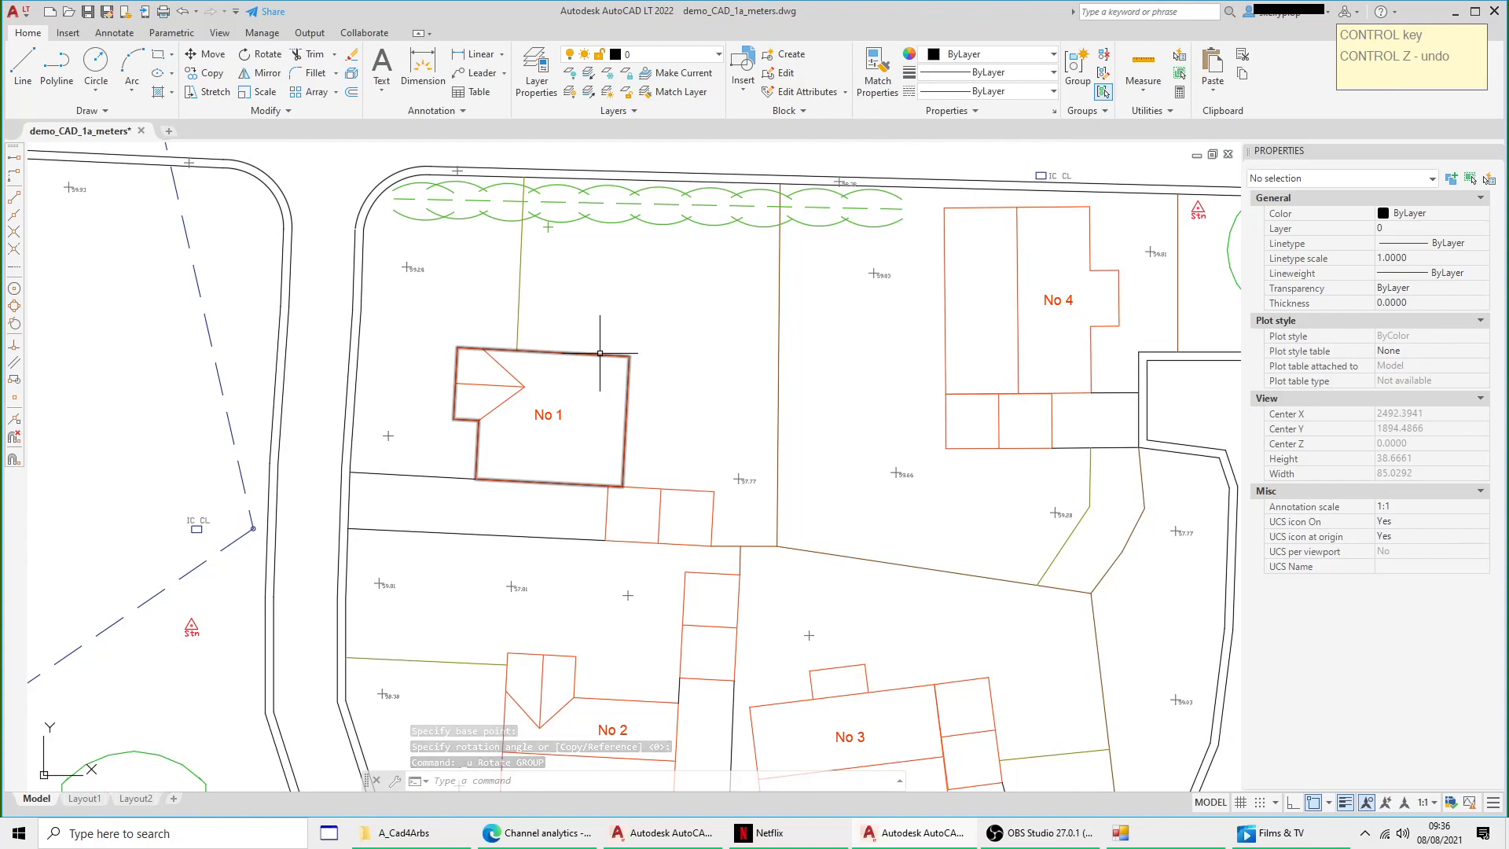
pyautogui.click(600, 353)
pyautogui.rightClick(619, 324)
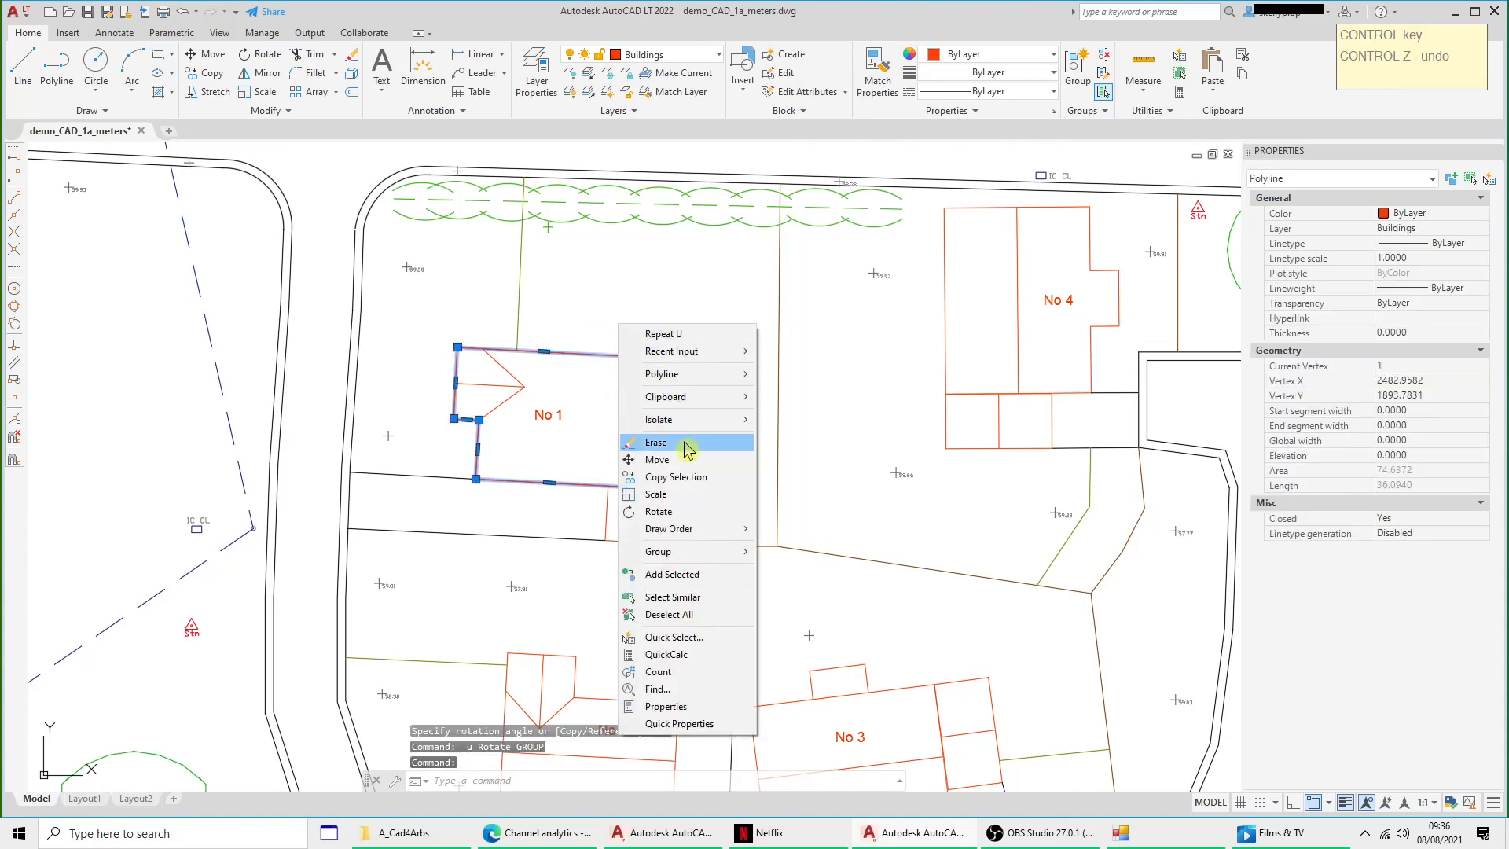
pyautogui.click(662, 512)
pyautogui.click(628, 357)
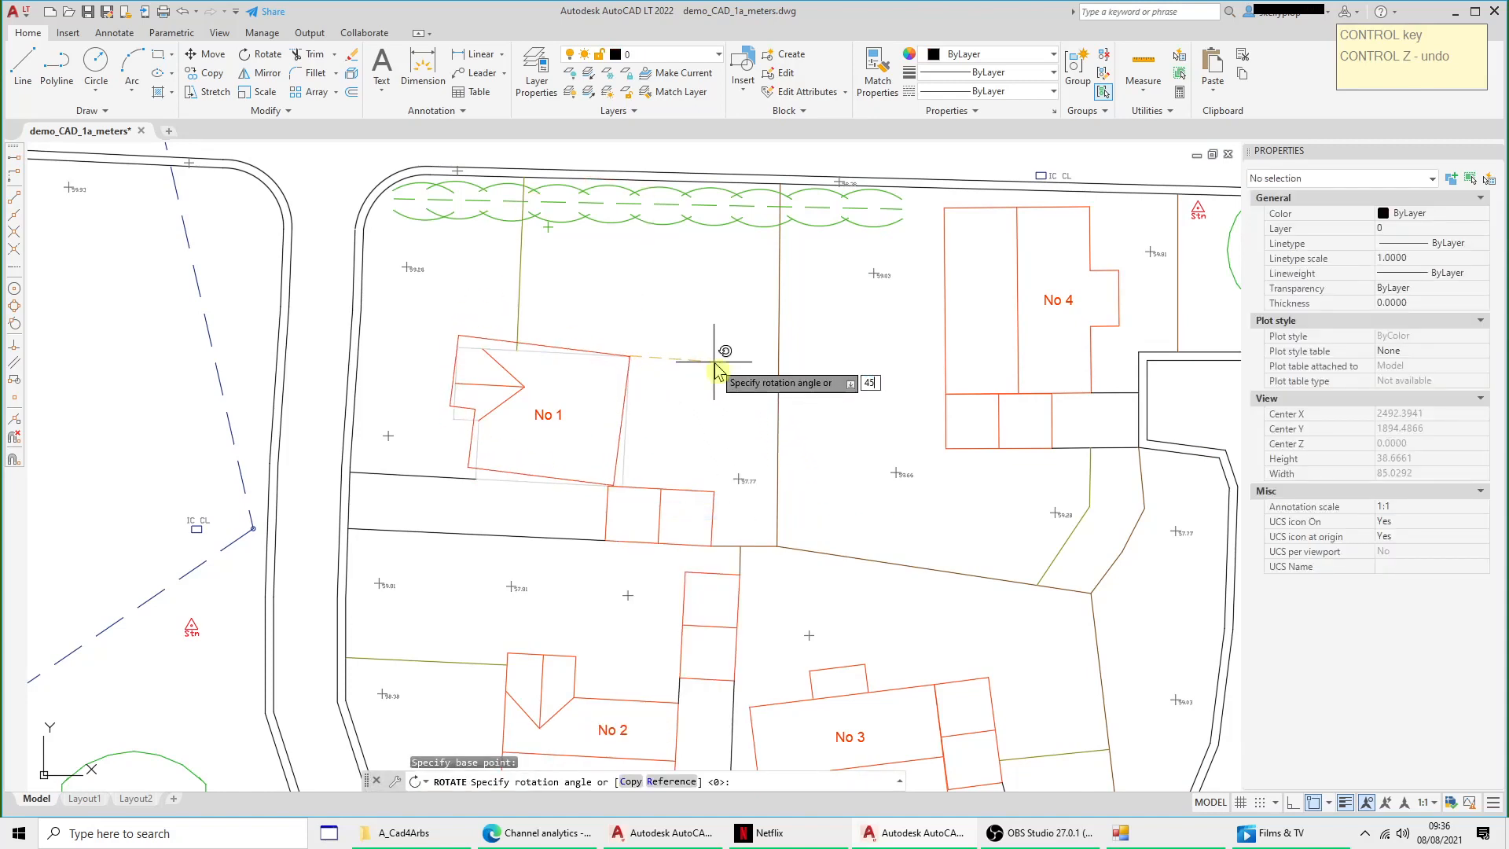
pyautogui.press('Return')
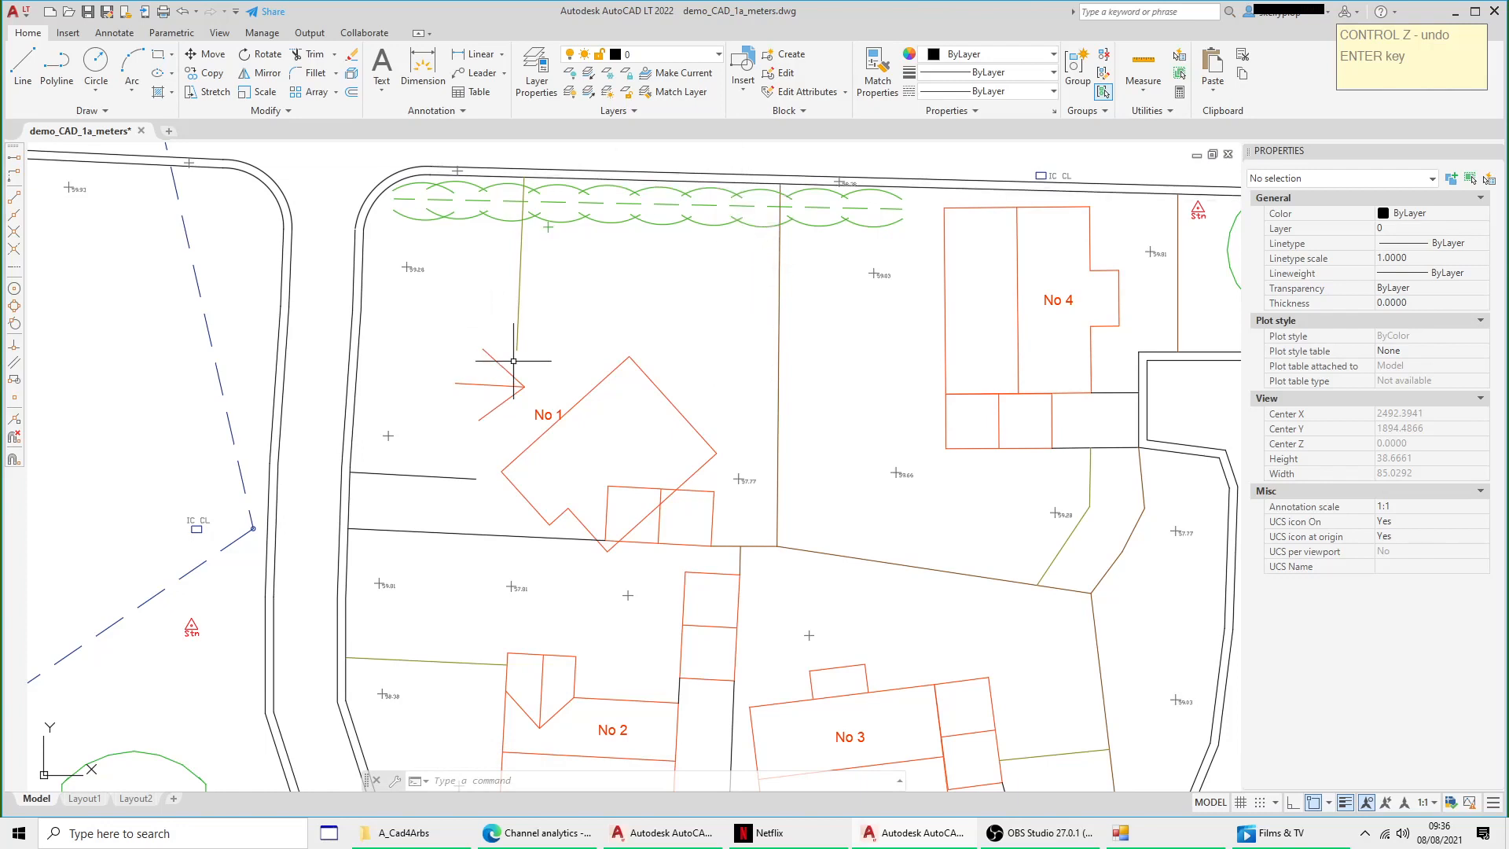
# Step: Rotate the No 1 house outline by -45 degrees about the same corner
pyautogui.click(609, 368)
pyautogui.rightClick(634, 327)
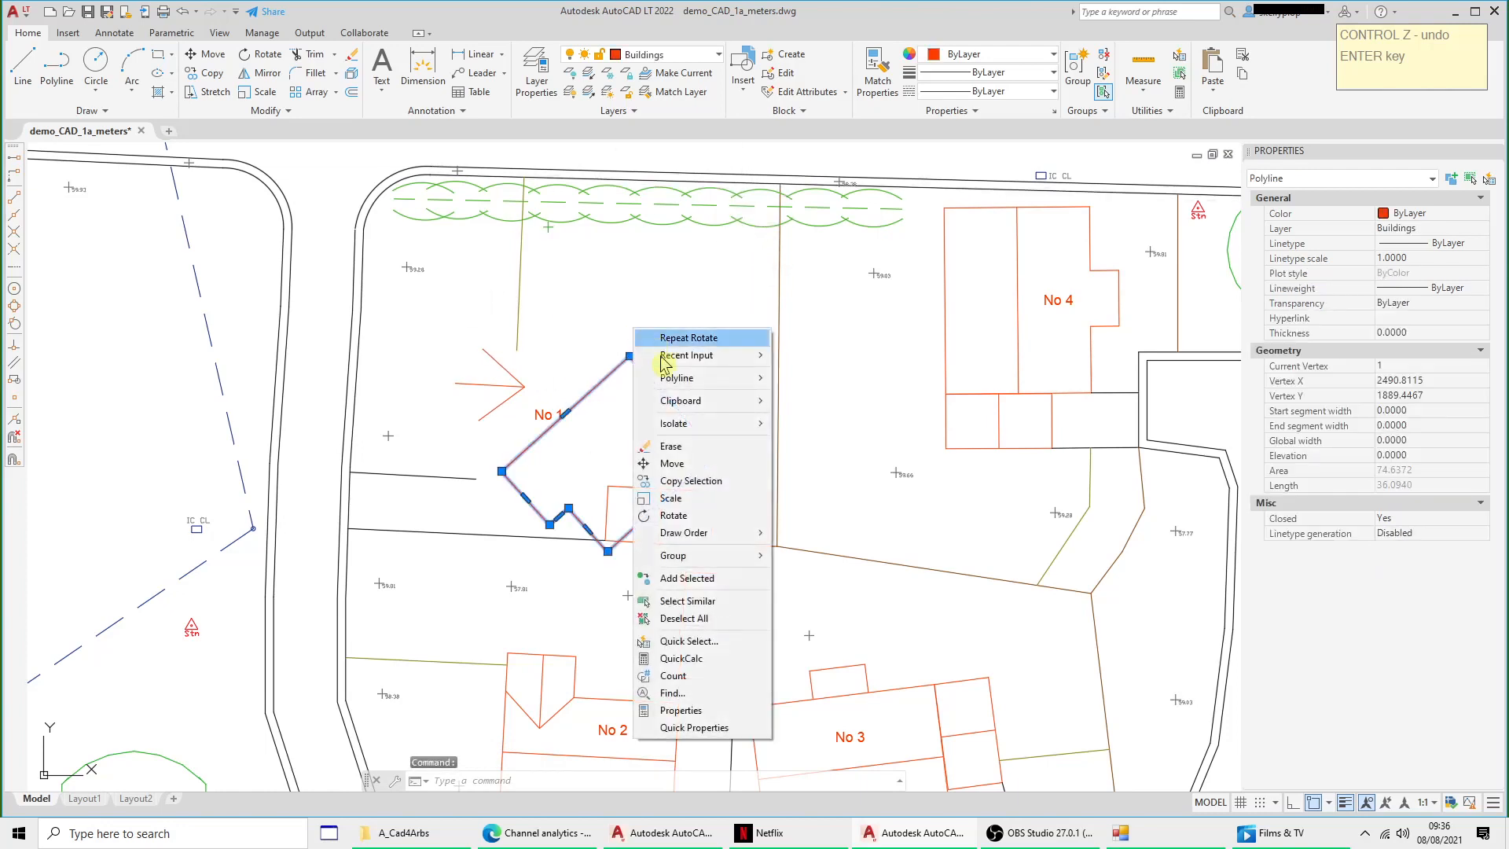
pyautogui.click(674, 515)
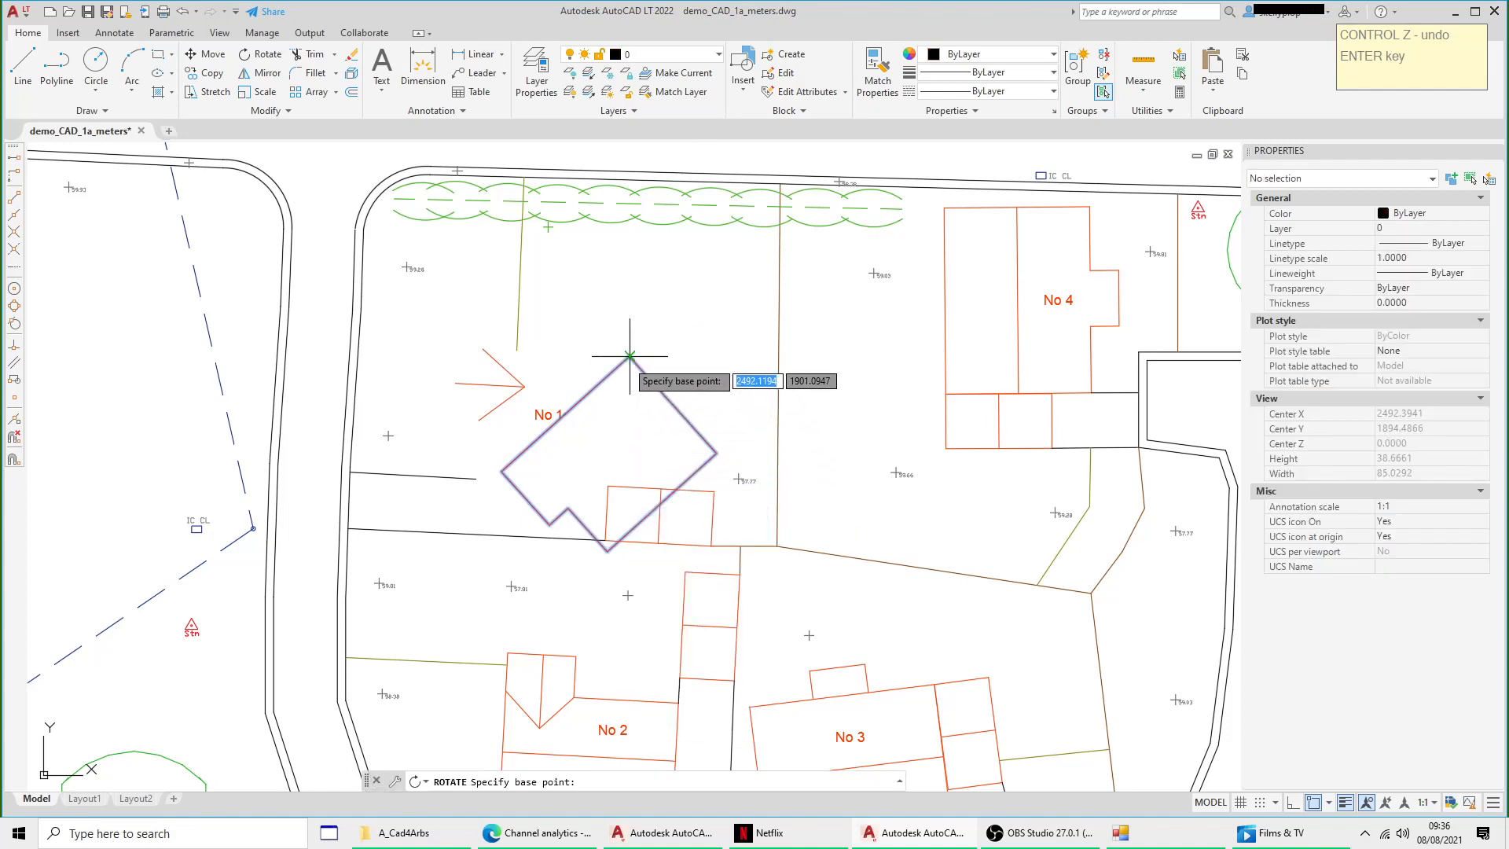
pyautogui.click(629, 356)
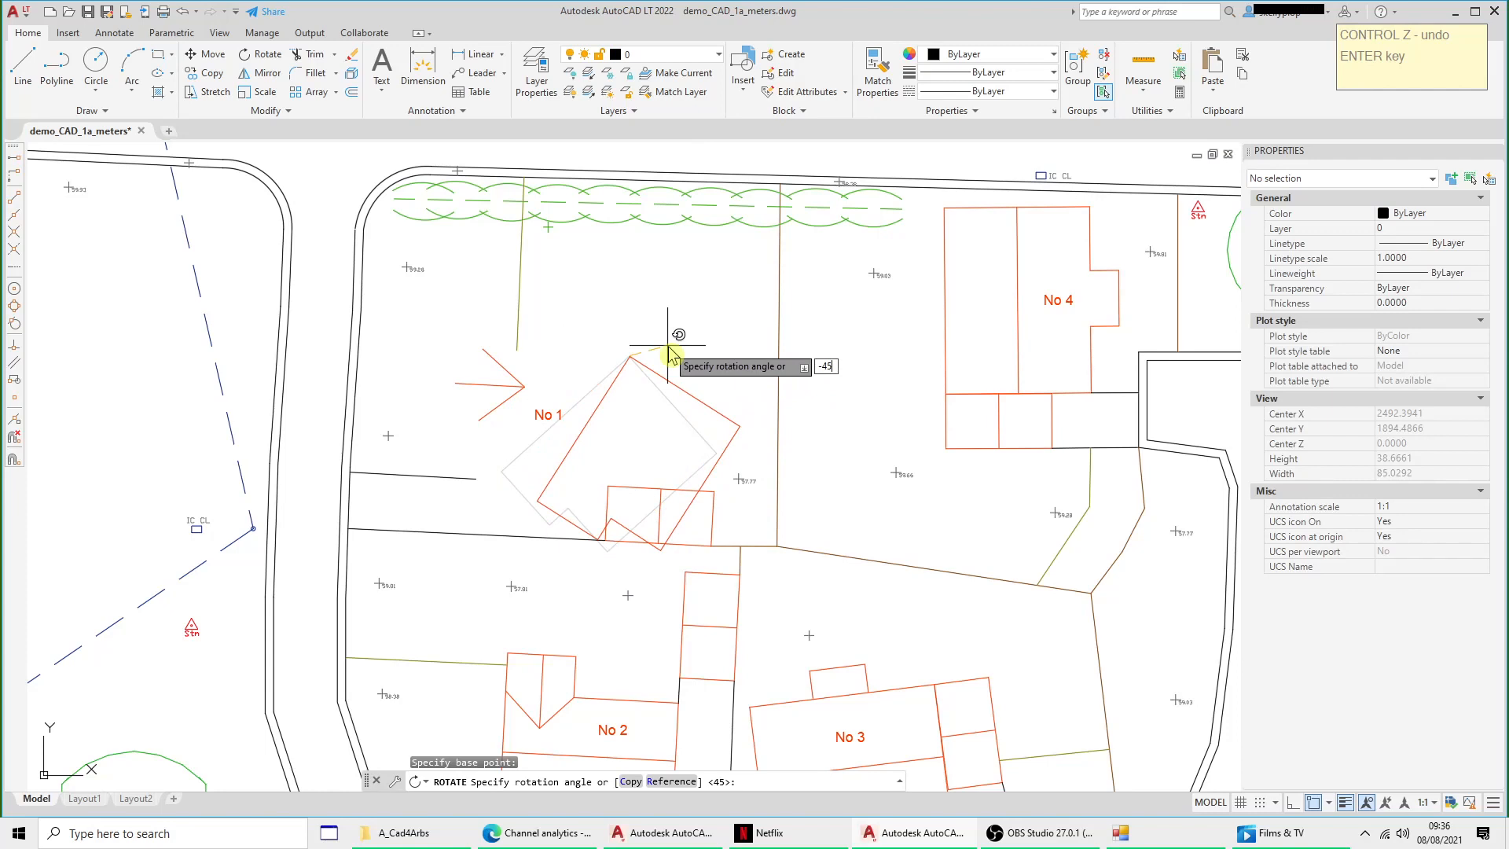
pyautogui.press('Return')
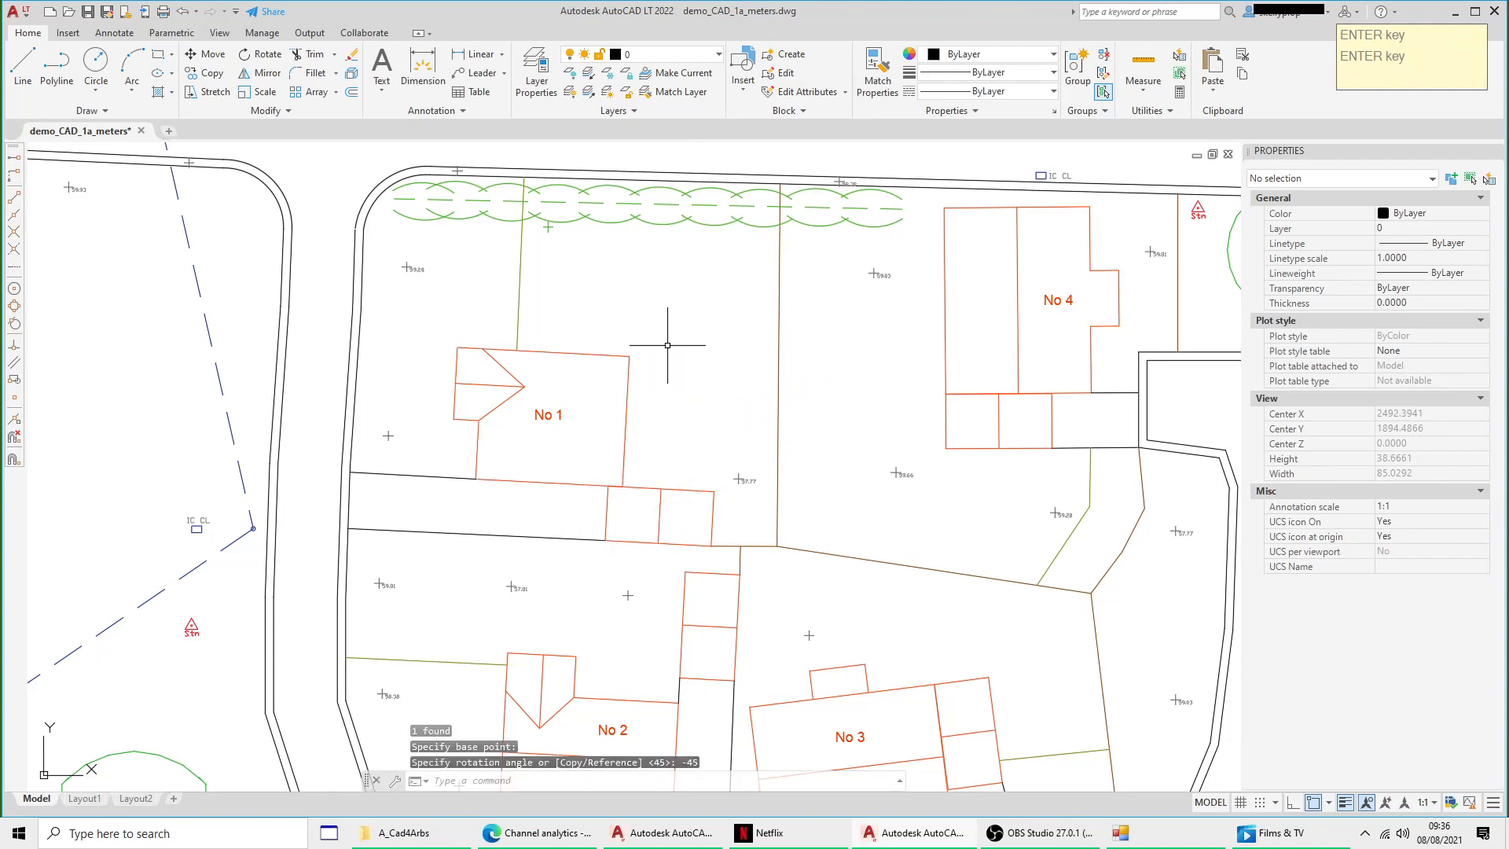
# Step: Set the angle direction to clockwise in the drawing units
pyautogui.write('uni')
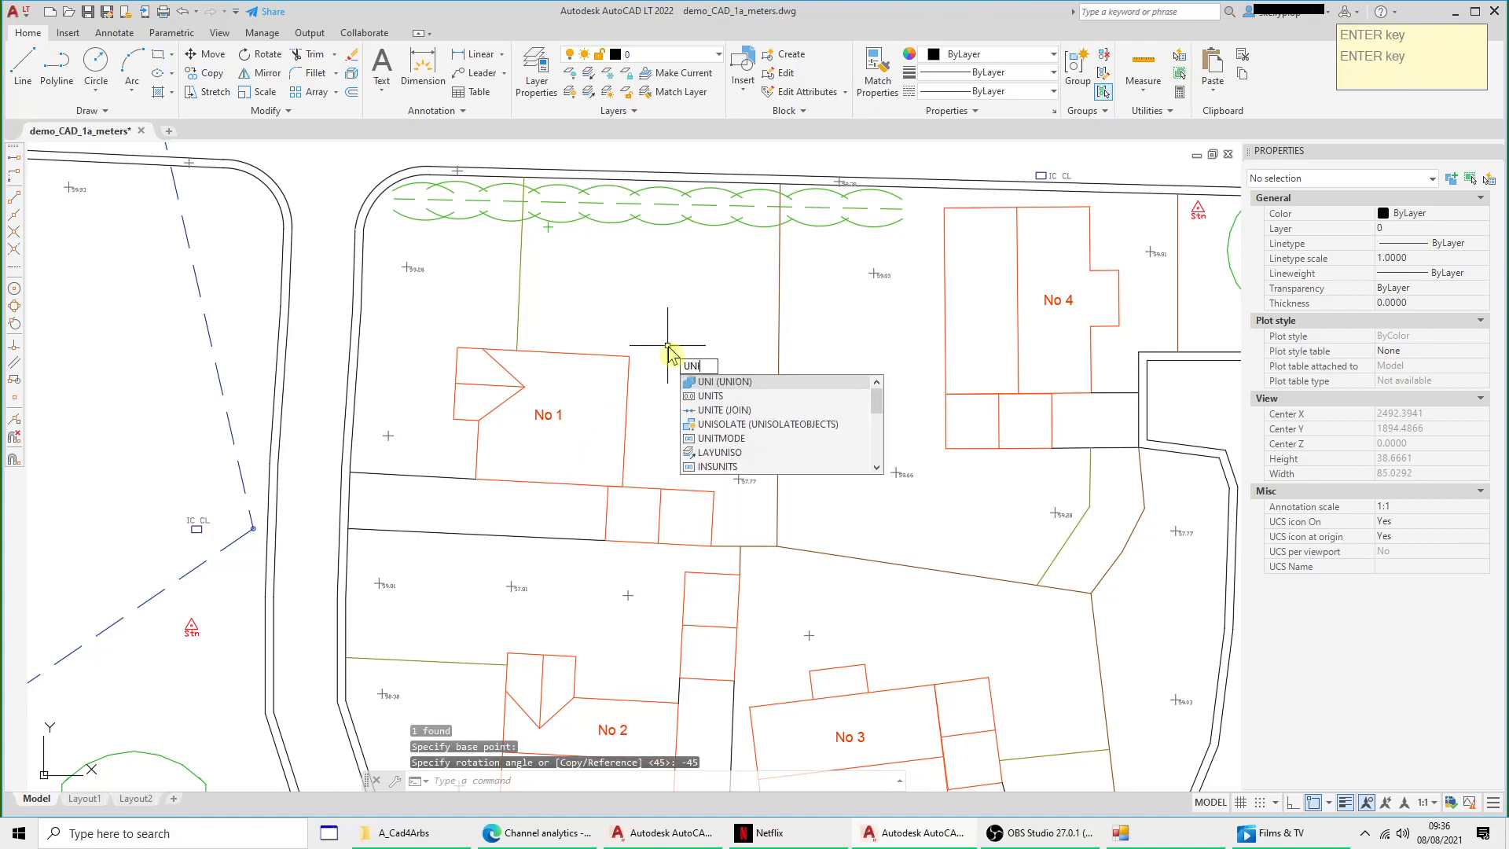
pyautogui.write('ts')
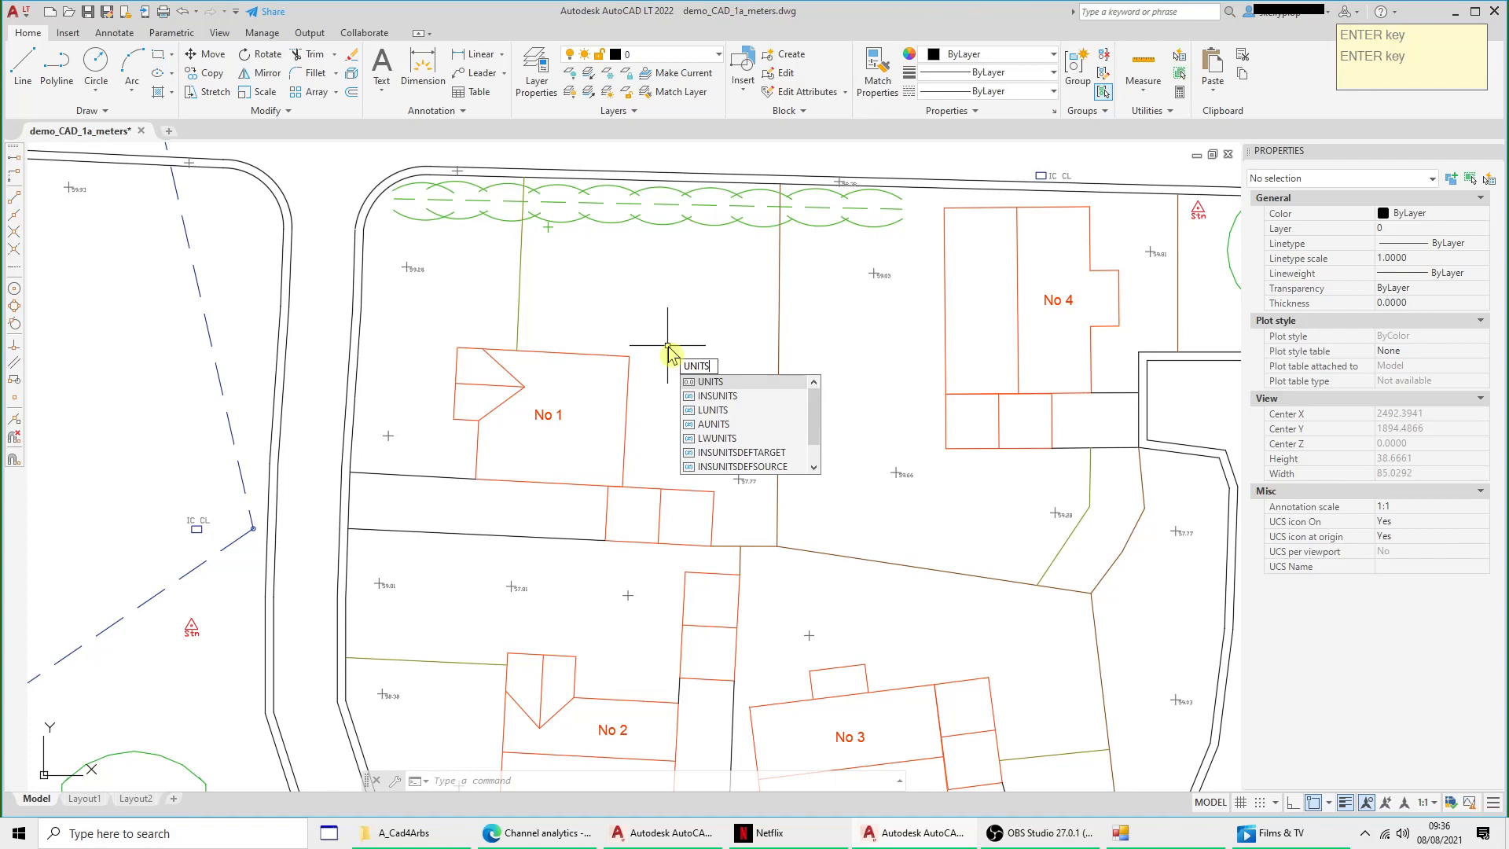
pyautogui.press('Return')
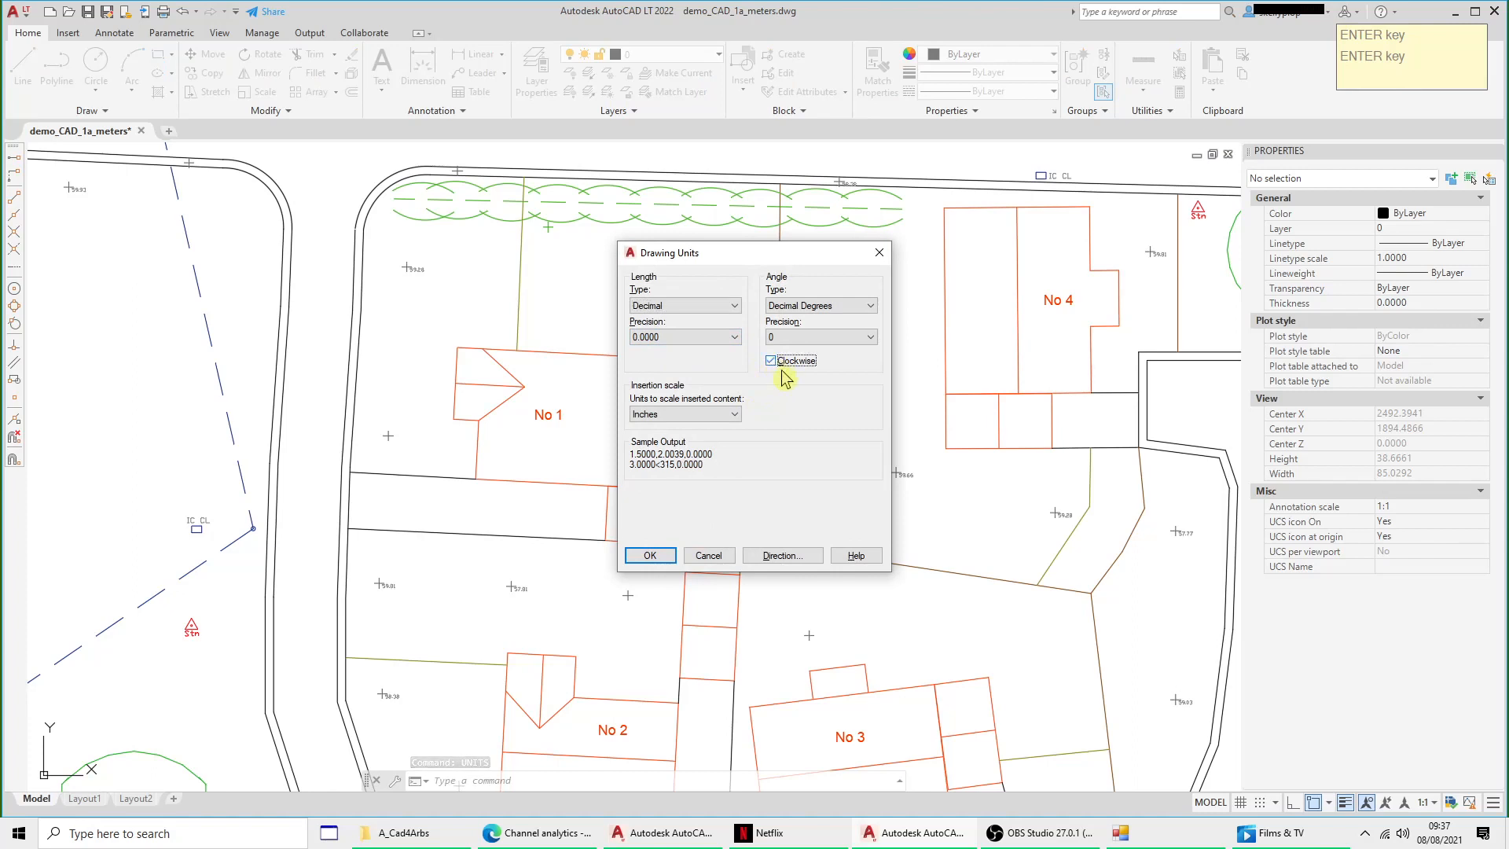
pyautogui.click(664, 560)
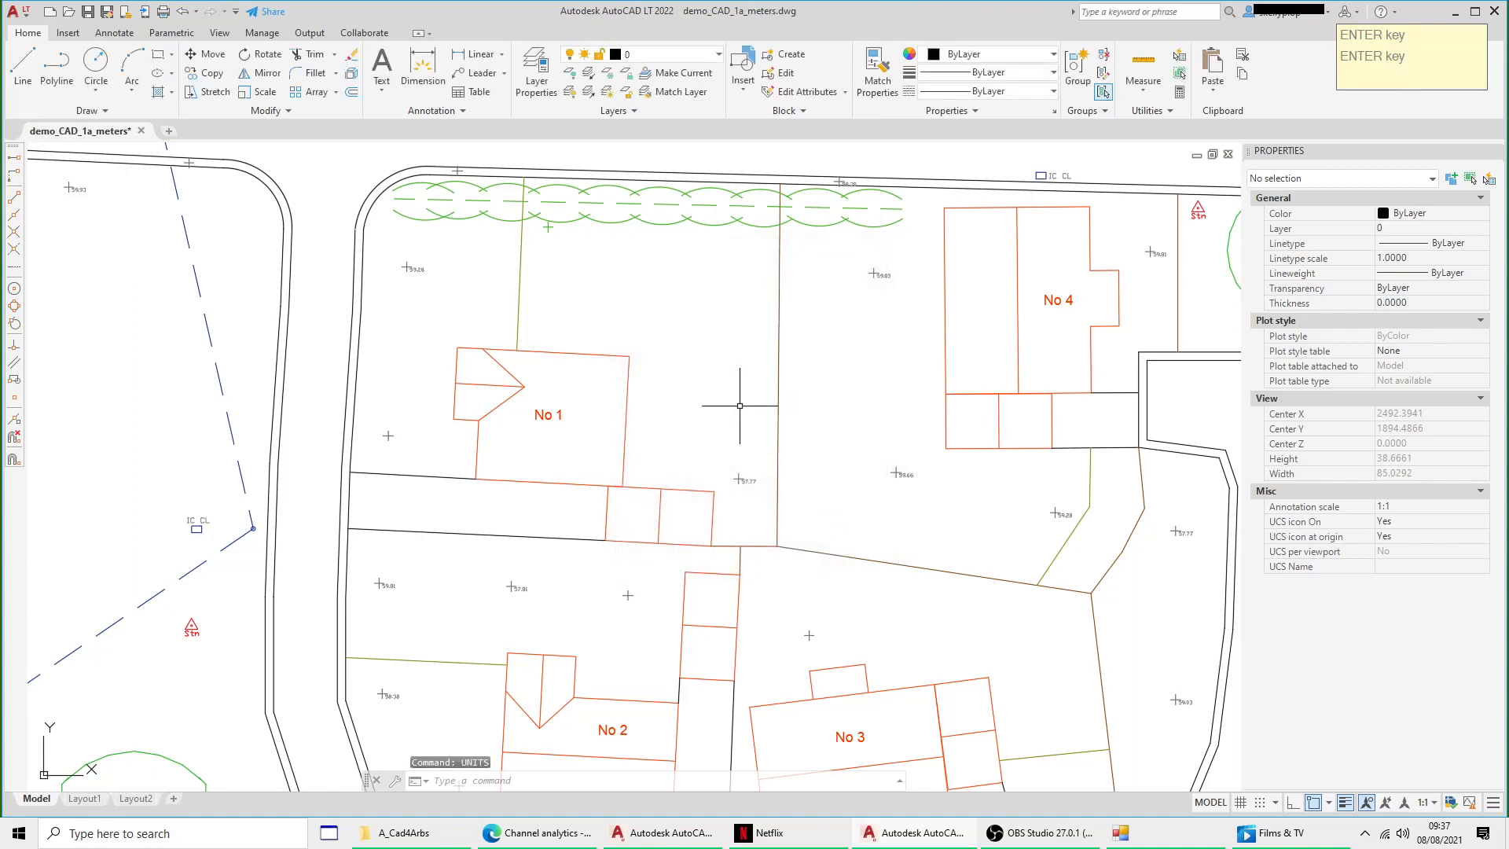
# Step: Rotate the No 1 house outline 45 degrees clockwise about its north-east corner
pyautogui.click(631, 375)
pyautogui.rightClick(689, 316)
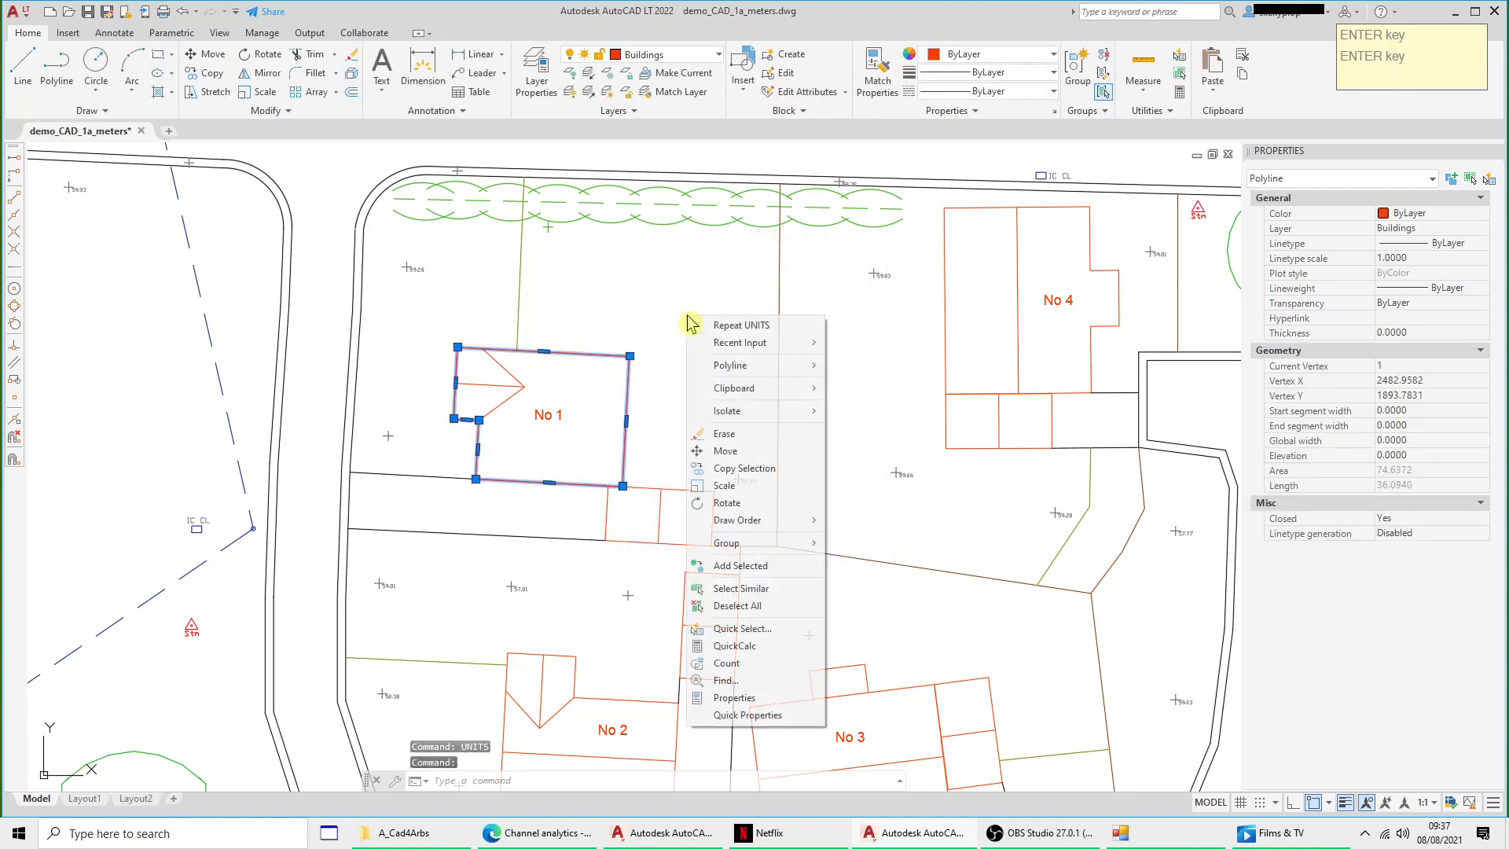
pyautogui.click(727, 503)
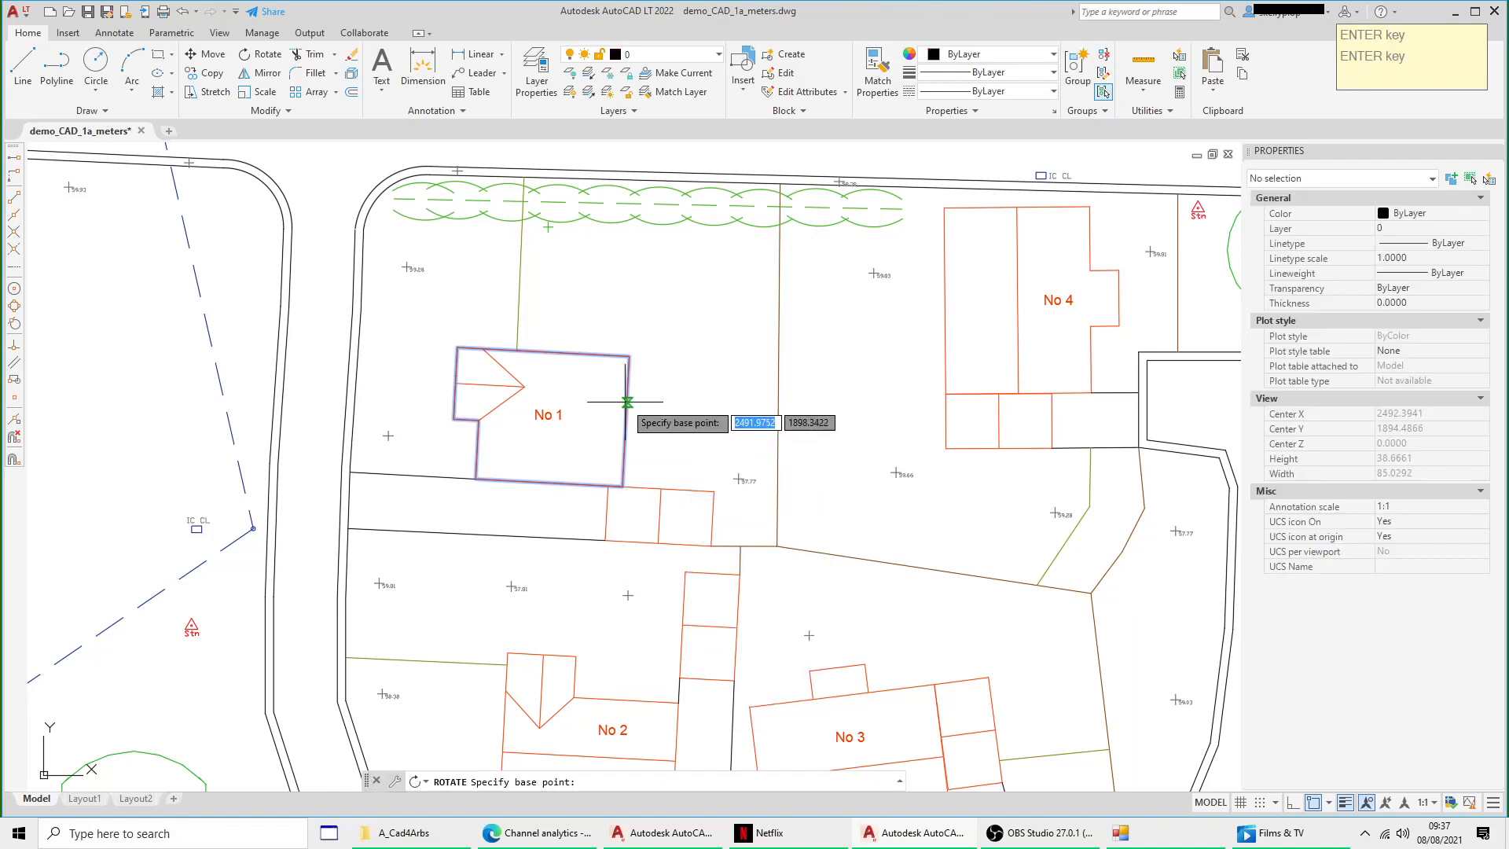
pyautogui.click(631, 357)
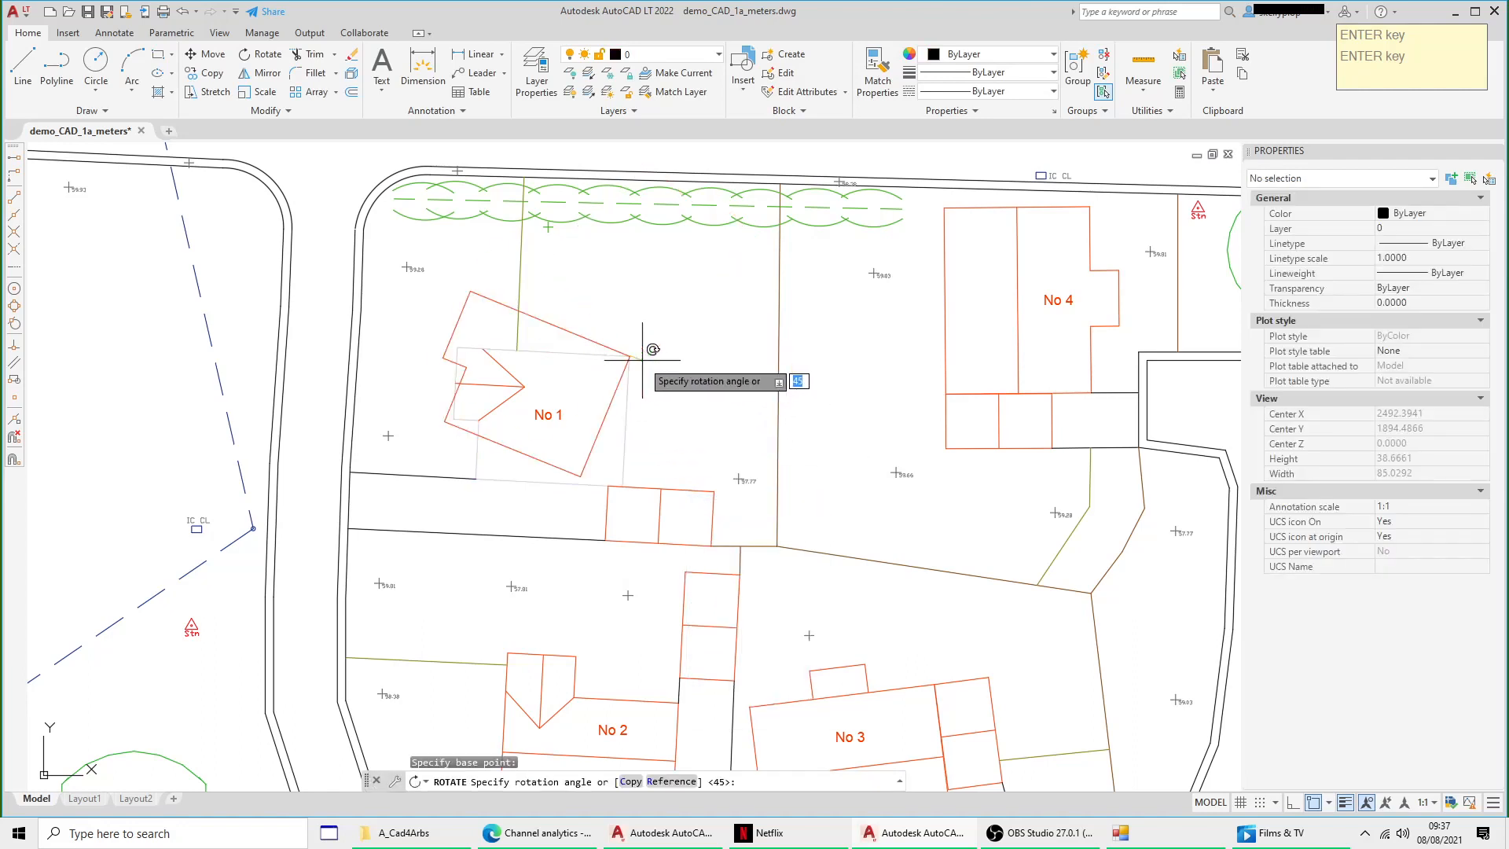
pyautogui.press('Return')
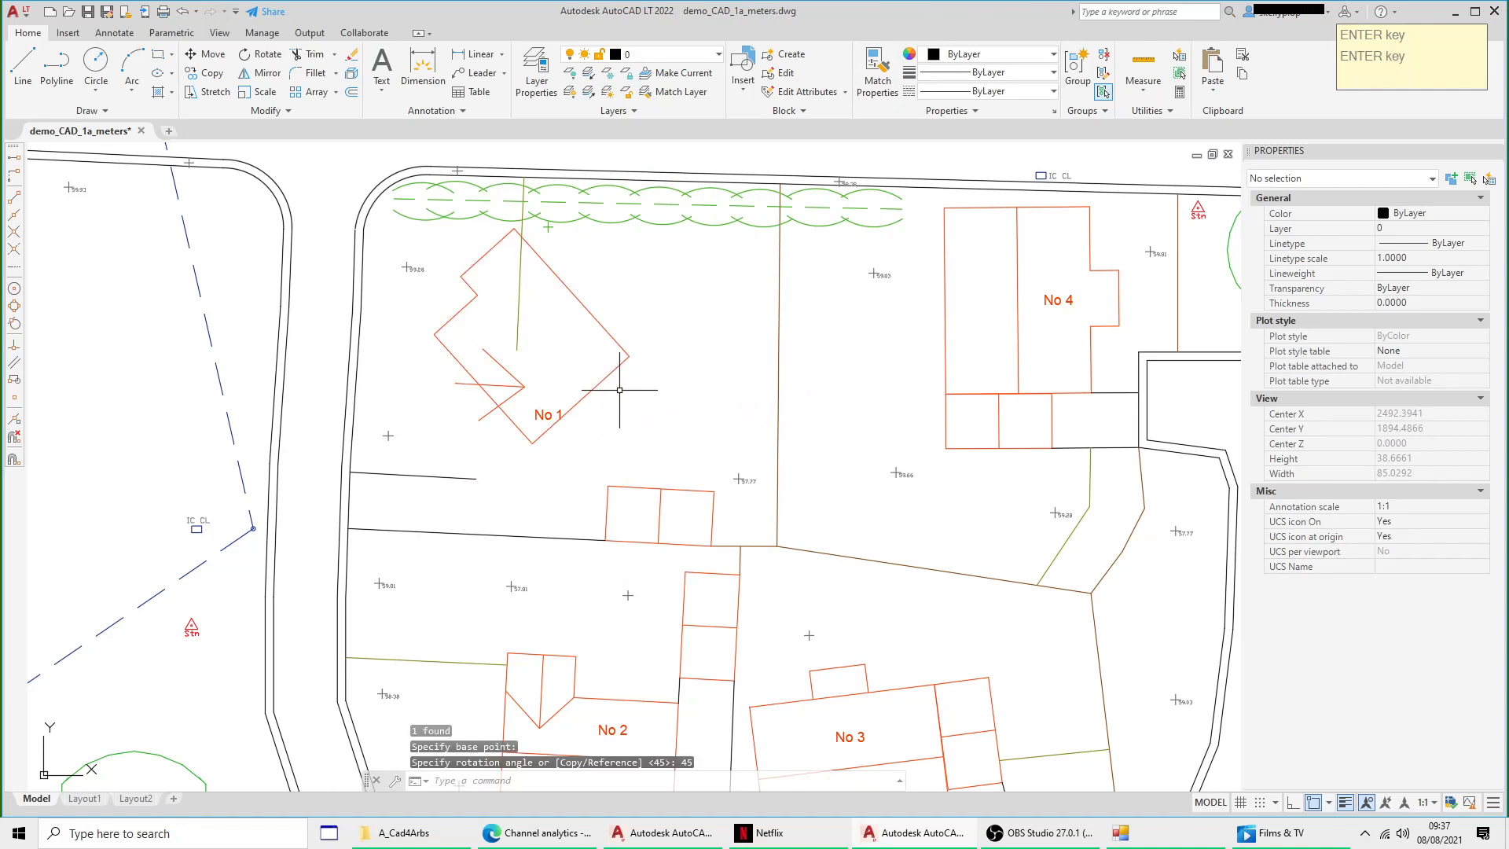
# Step: Turn off the clockwise angle option in the drawing units
pyautogui.write('units')
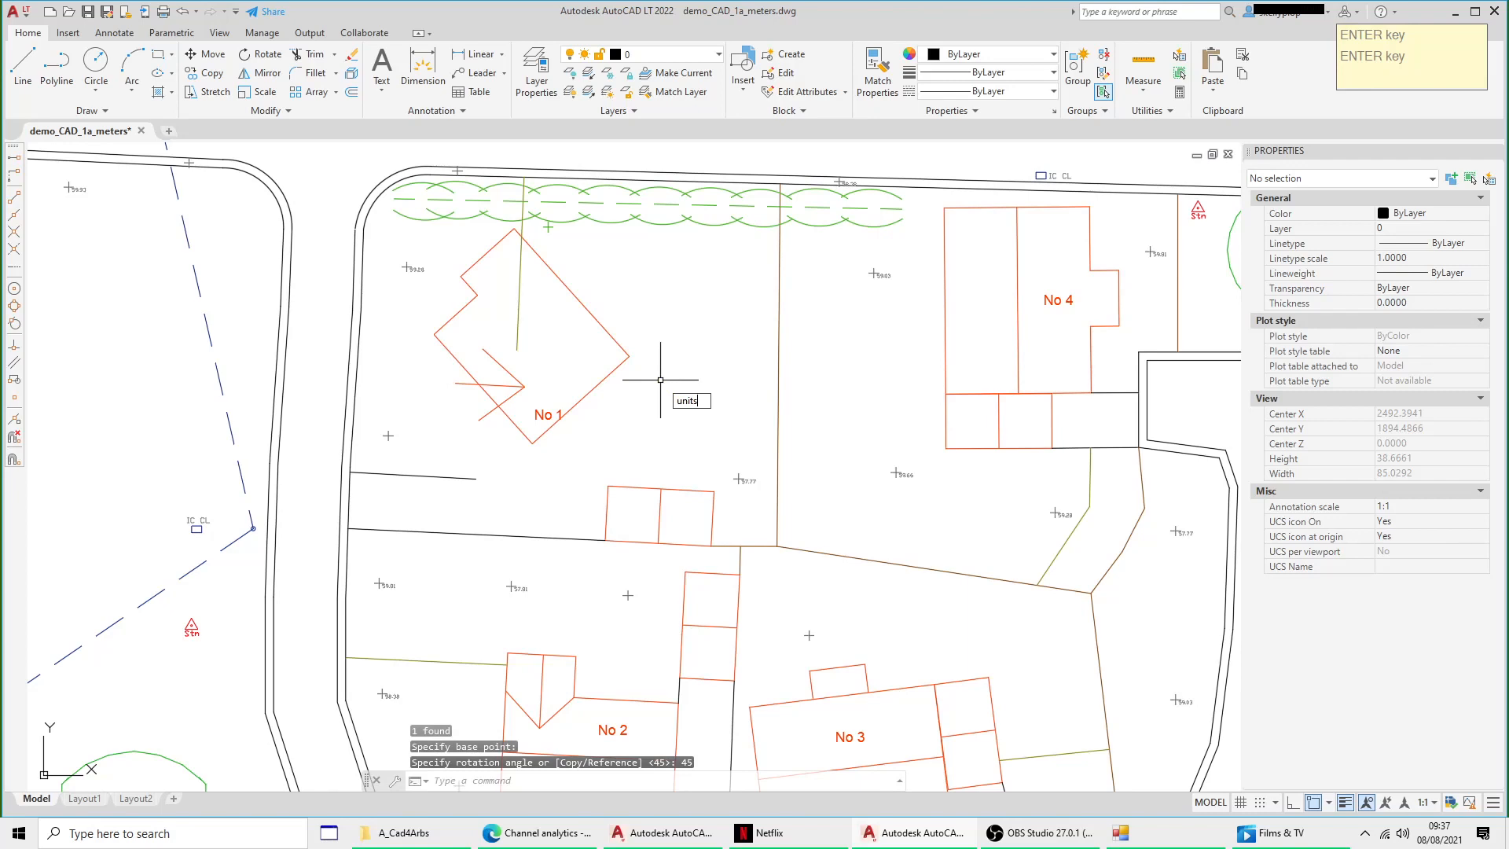
pyautogui.press('Return')
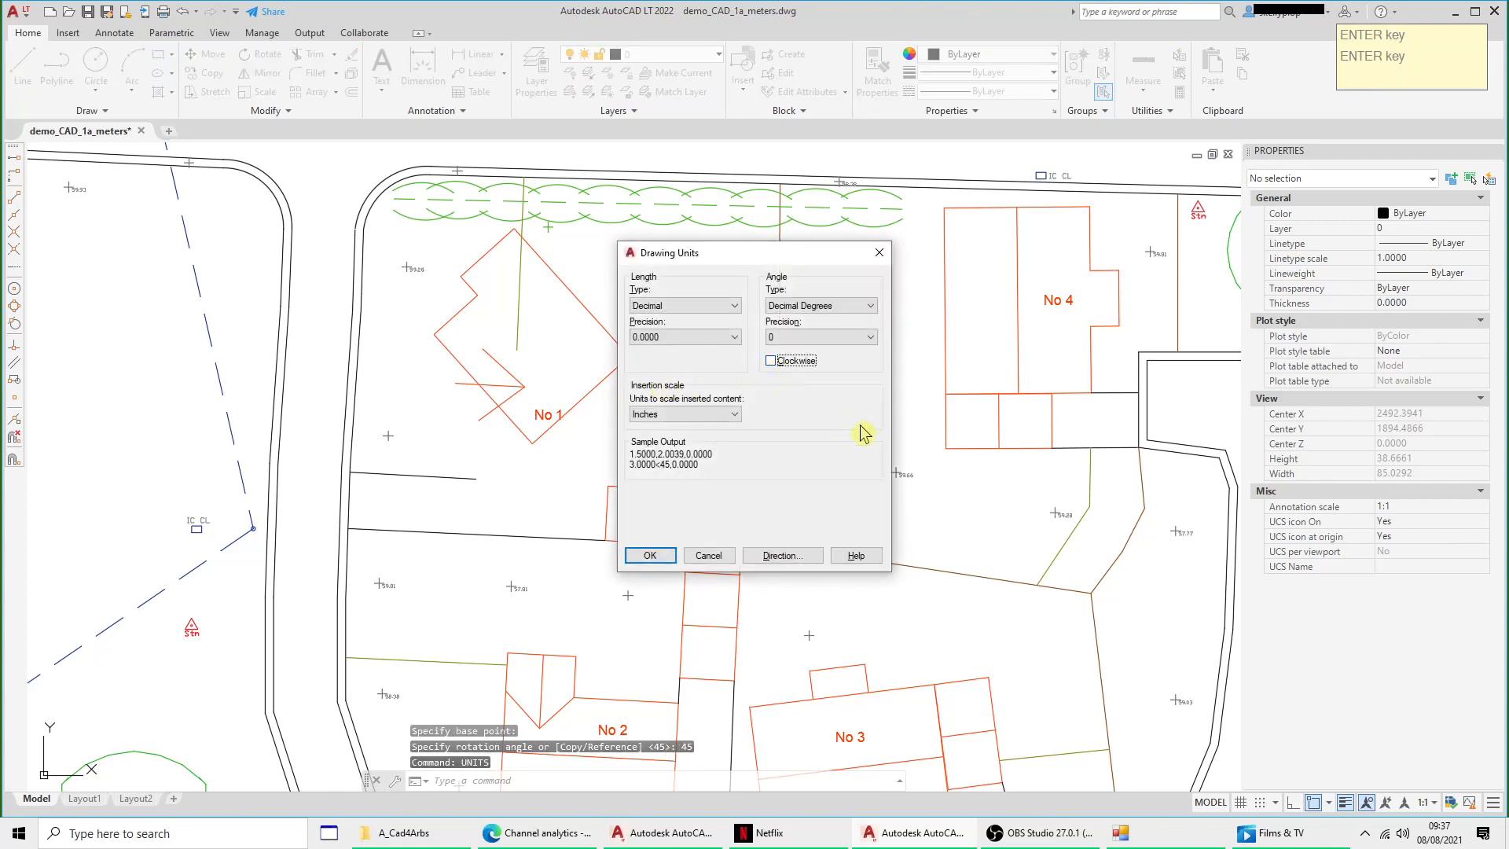
pyautogui.click(664, 557)
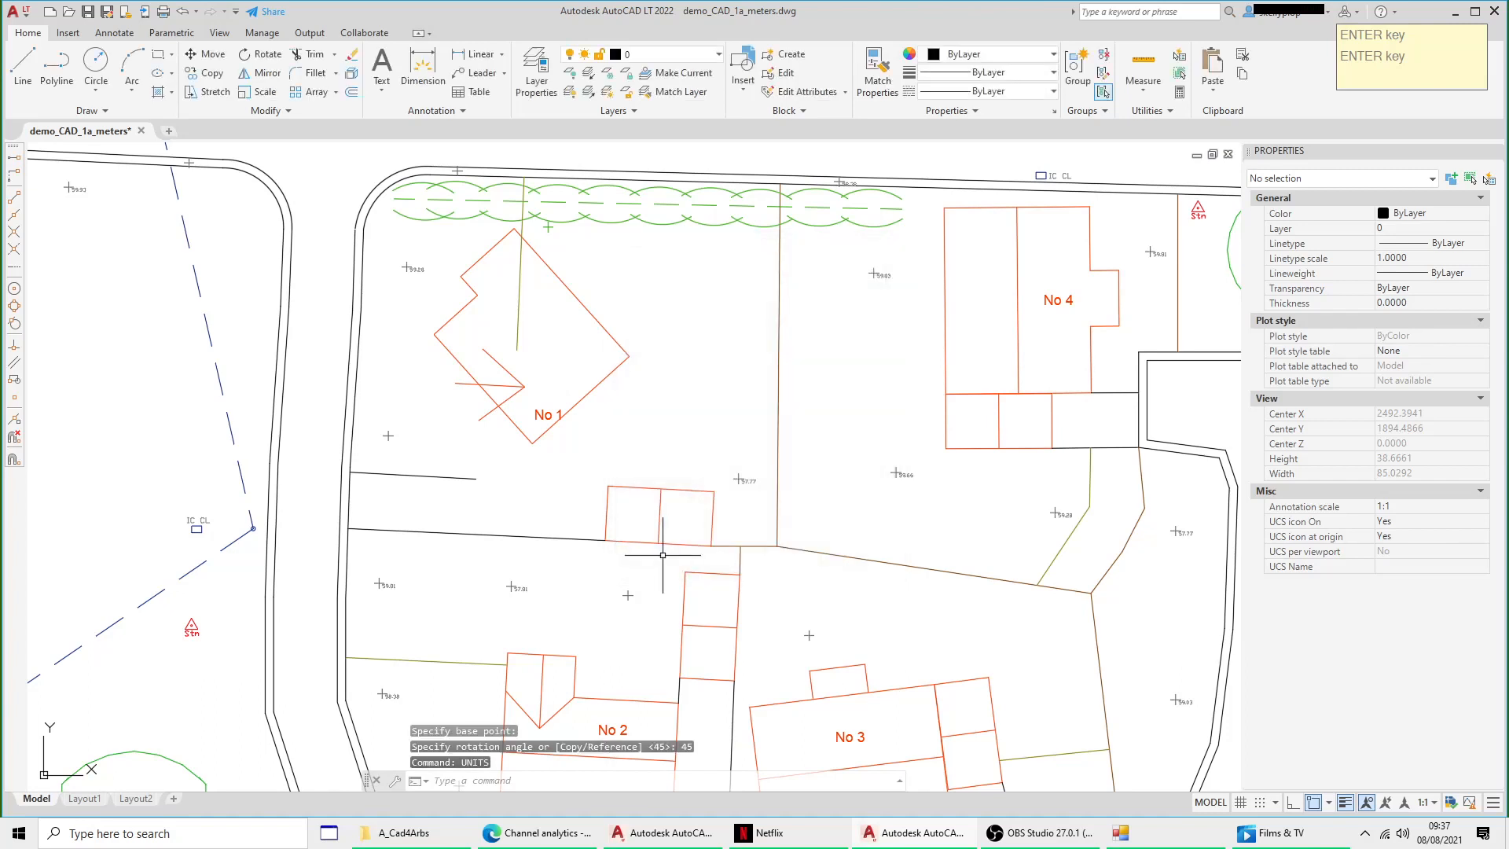
# Step: Rotate the No 1 house outline 45 degrees counterclockwise about the corner used for the previous rotation
pyautogui.click(626, 340)
pyautogui.rightClick(645, 311)
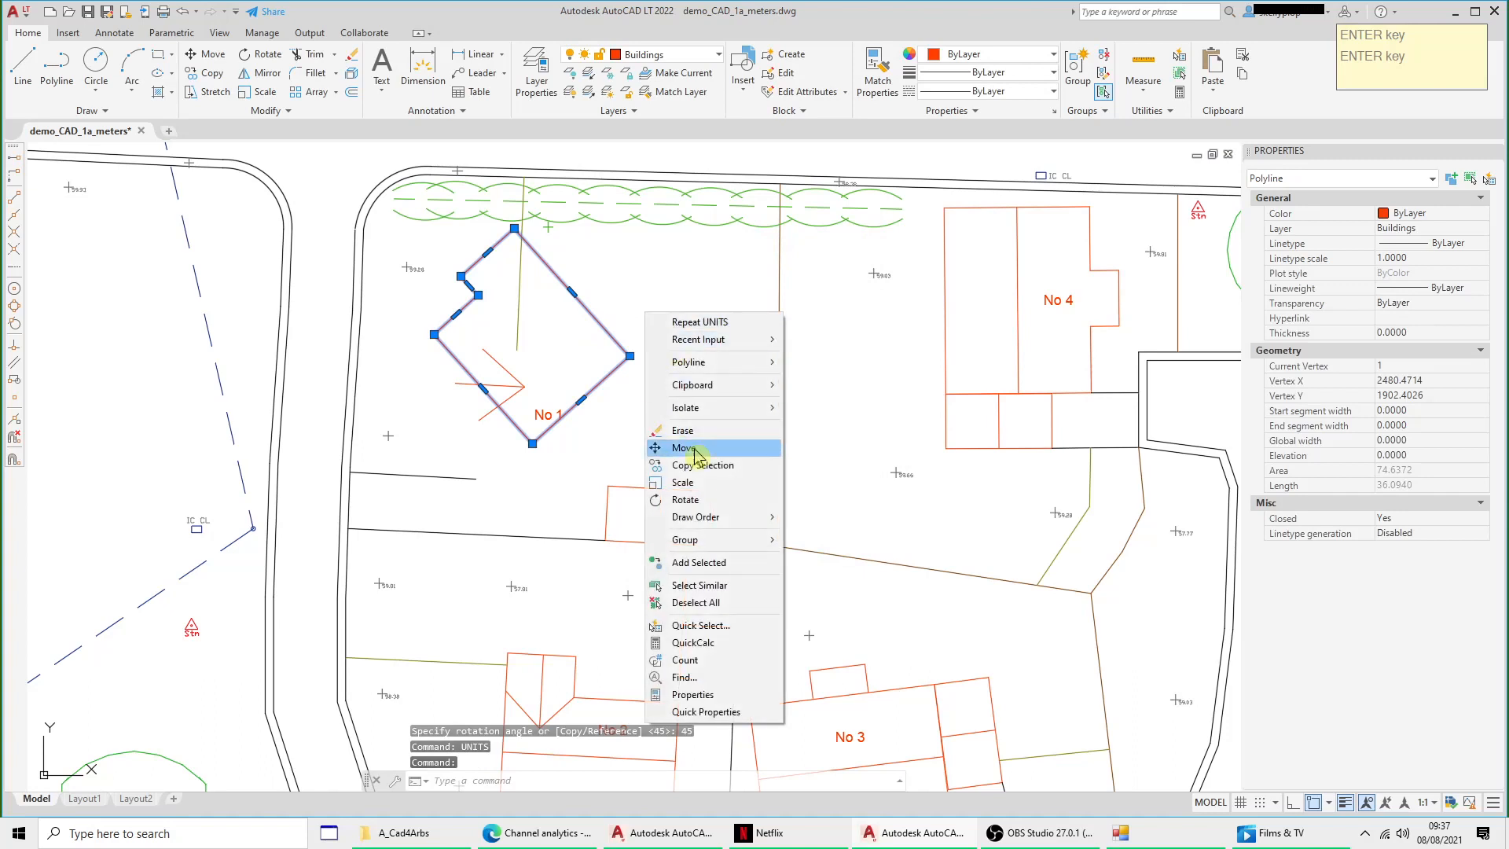
pyautogui.click(692, 495)
pyautogui.click(630, 356)
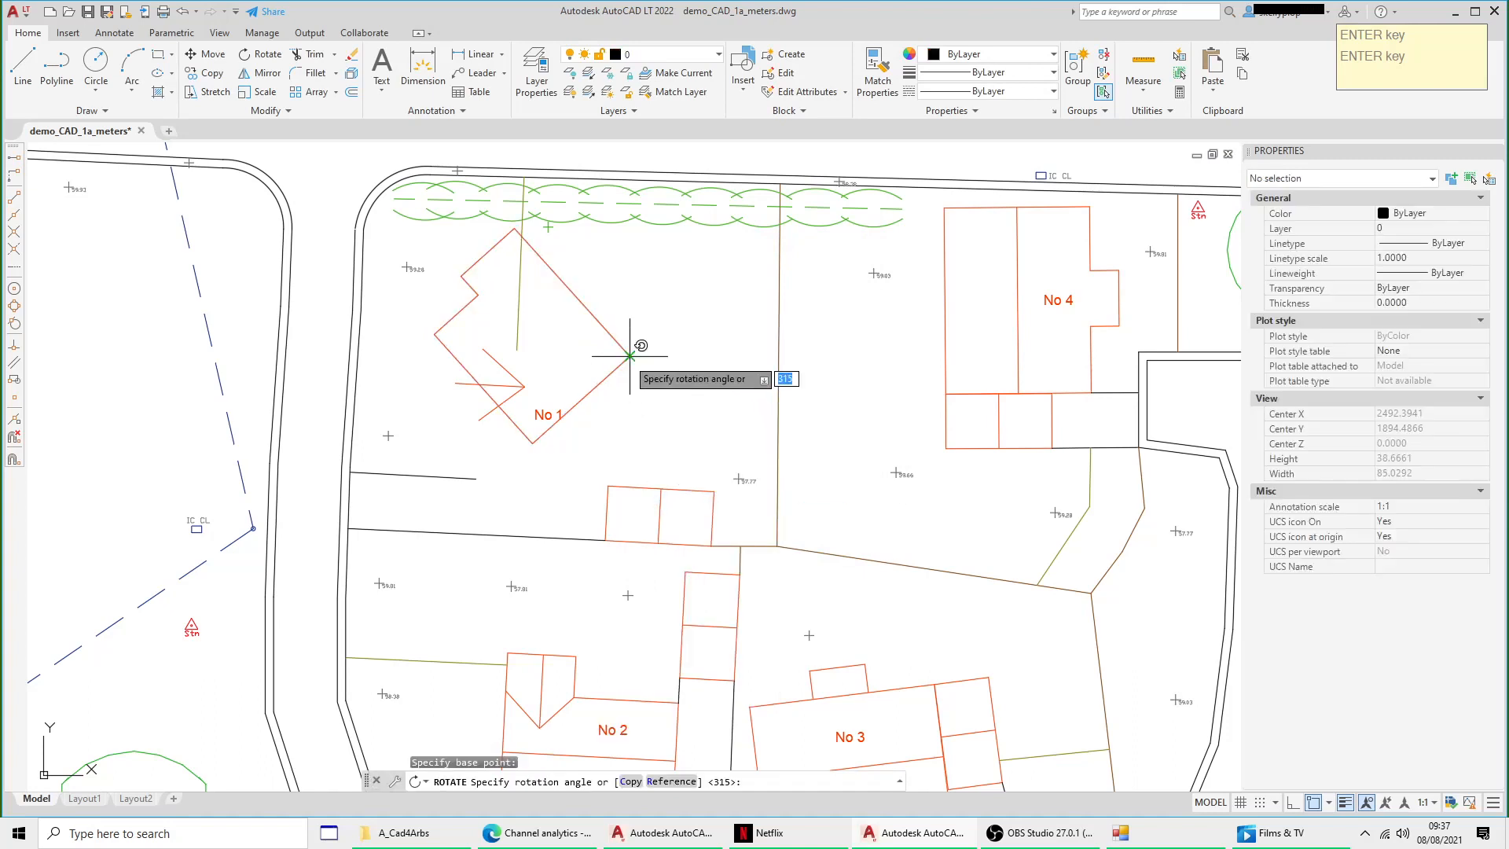
pyautogui.write('45')
pyautogui.press('Return')
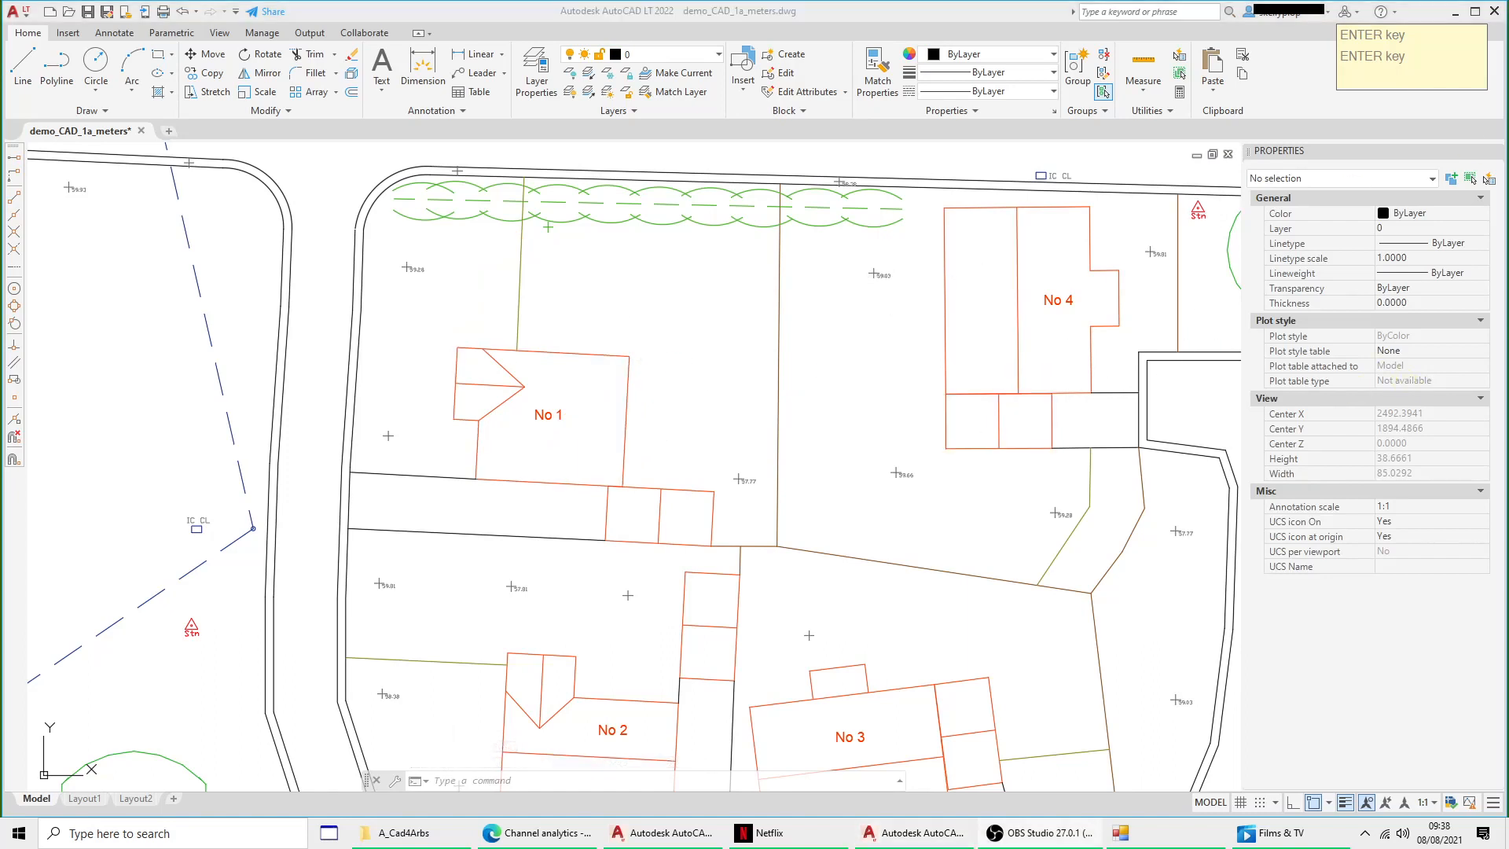
pyautogui.click(641, 330)
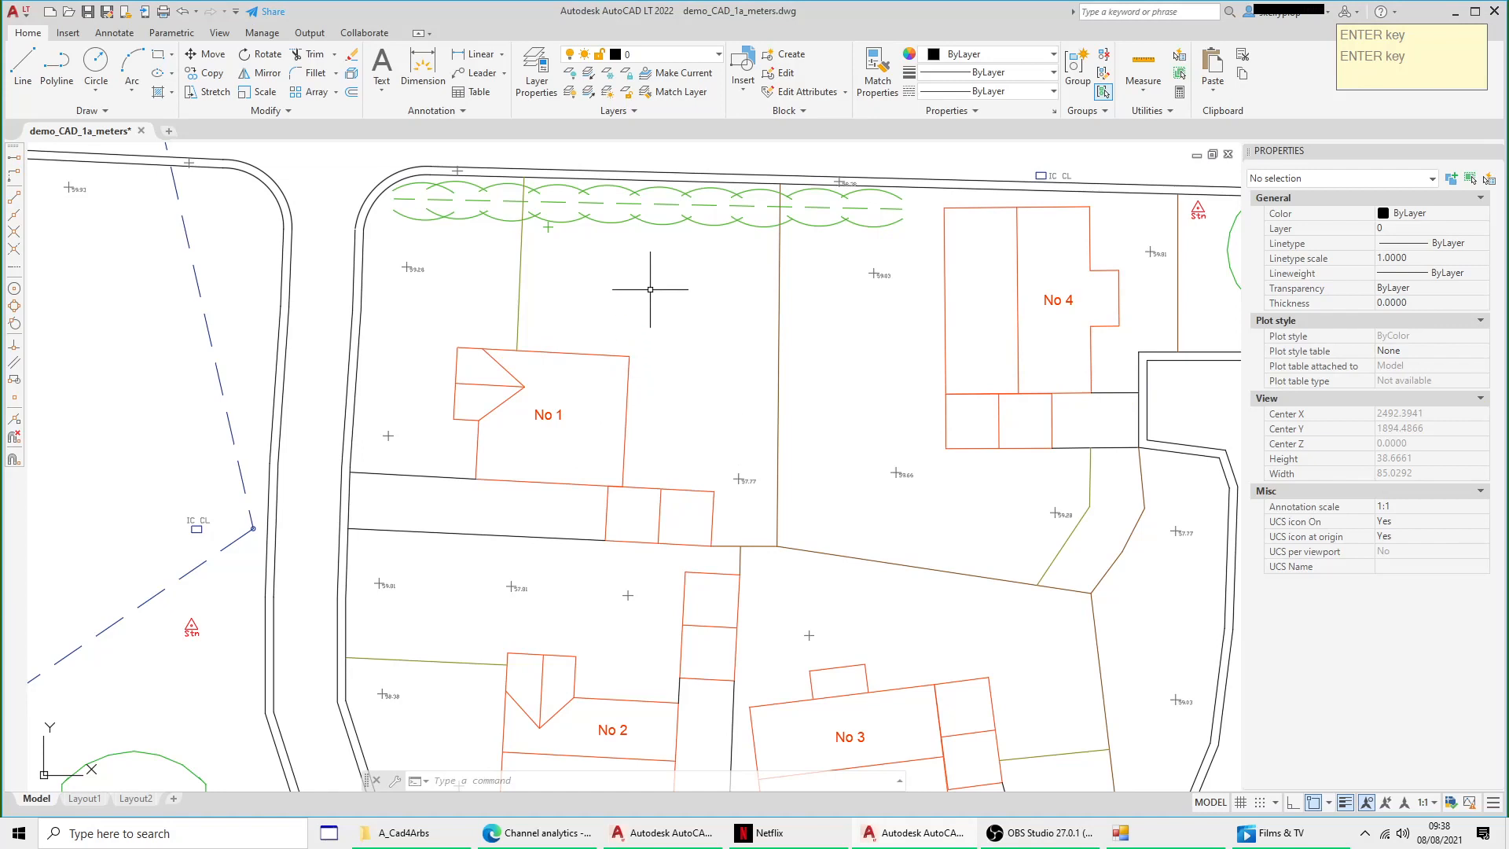
# Step: Draw a straight line from the No 1 outline's north-east corner diagonally north-east to just beyond the road edge
pyautogui.click(22, 67)
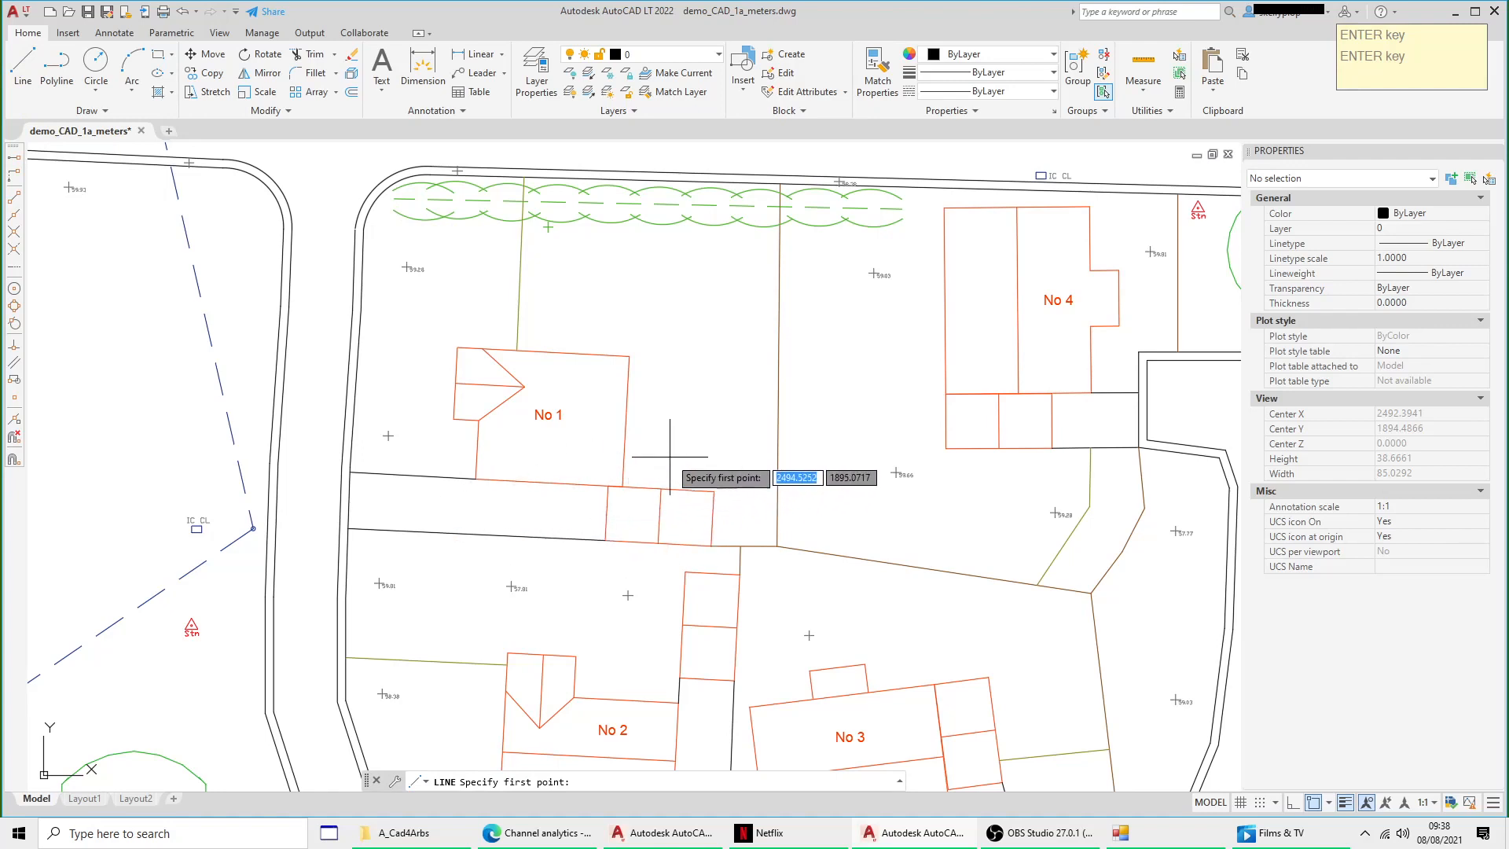
pyautogui.click(629, 356)
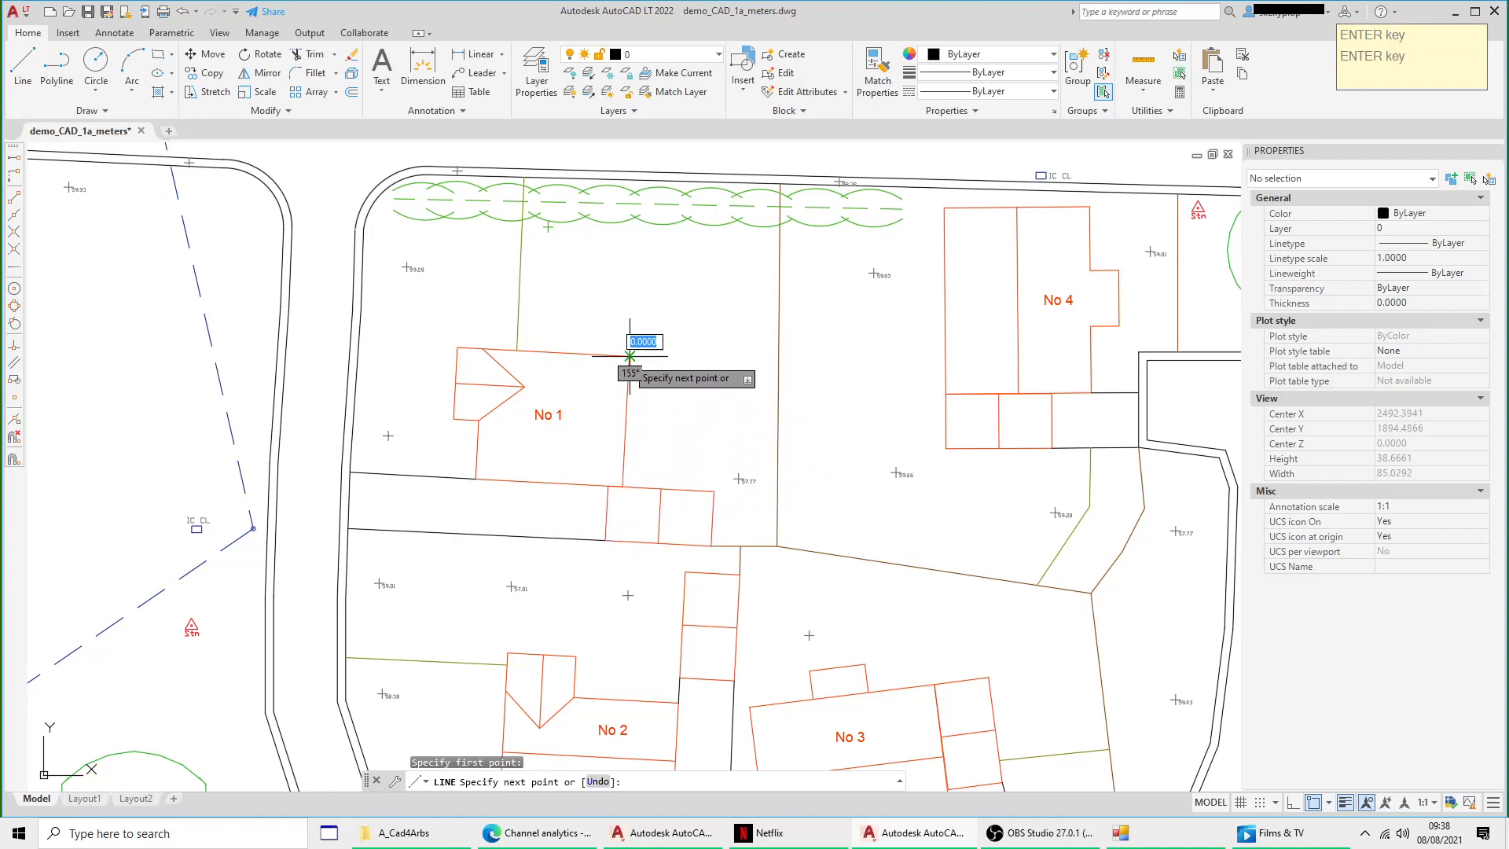
pyautogui.click(941, 150)
pyautogui.rightClick(931, 230)
pyautogui.click(967, 242)
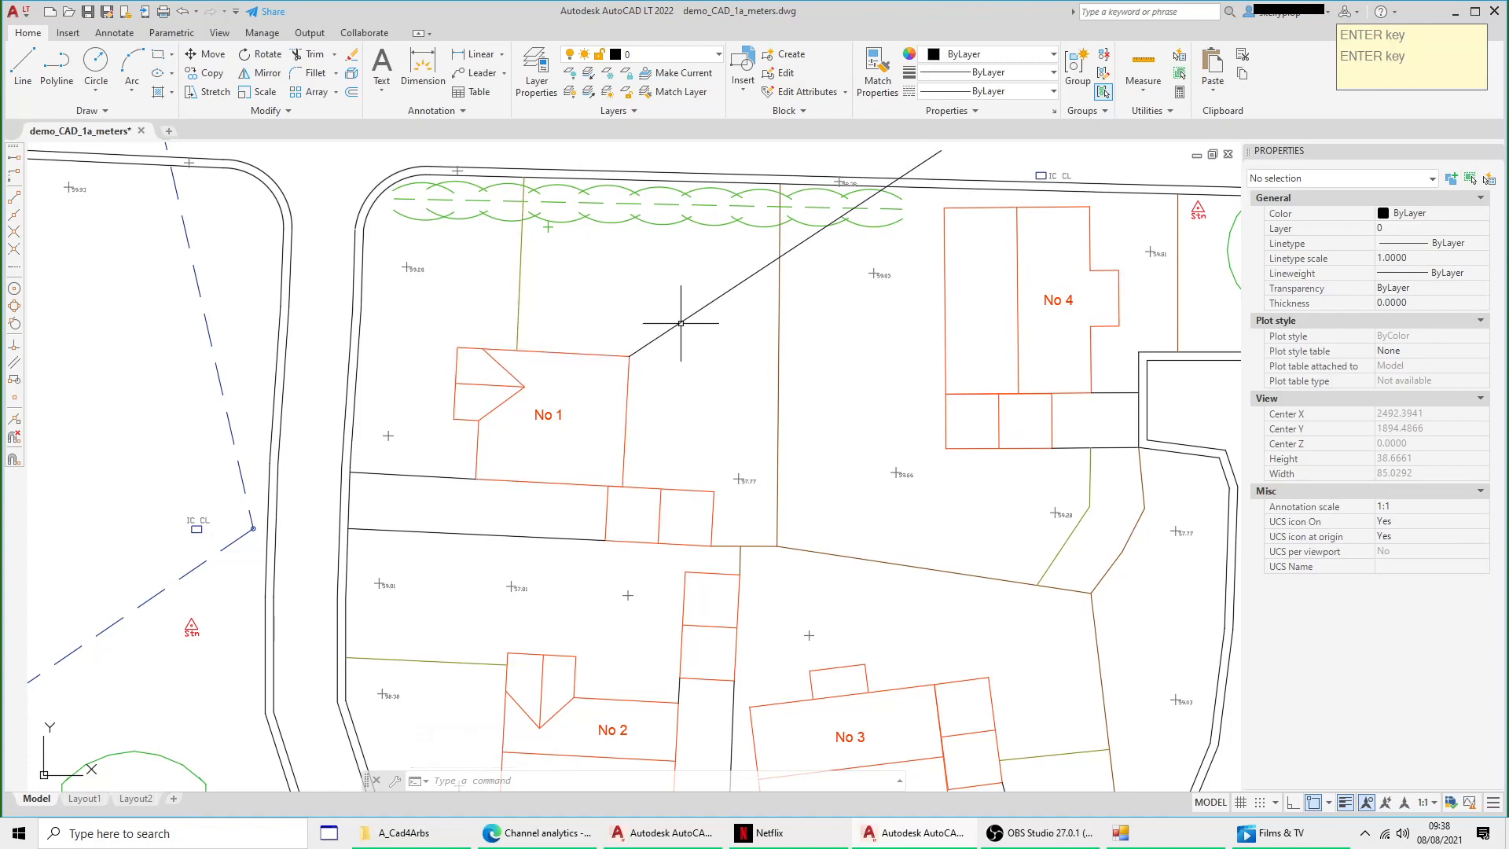
# Step: Rotate the No 1 outline about its north-east corner with the Reference option, aligning its north edge with the diagonal line
pyautogui.click(573, 354)
pyautogui.rightClick(574, 299)
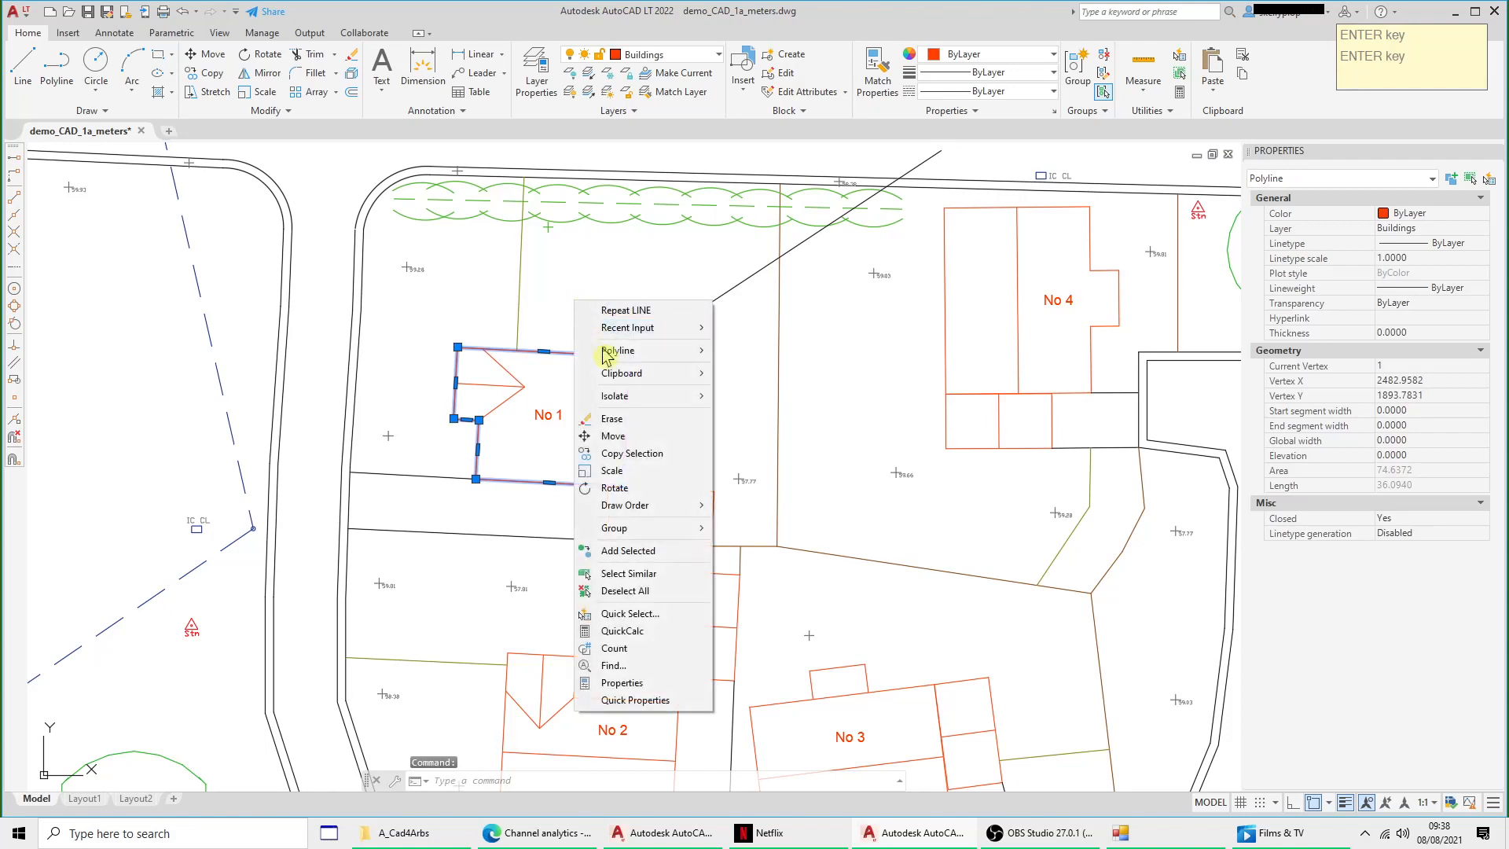
pyautogui.click(629, 481)
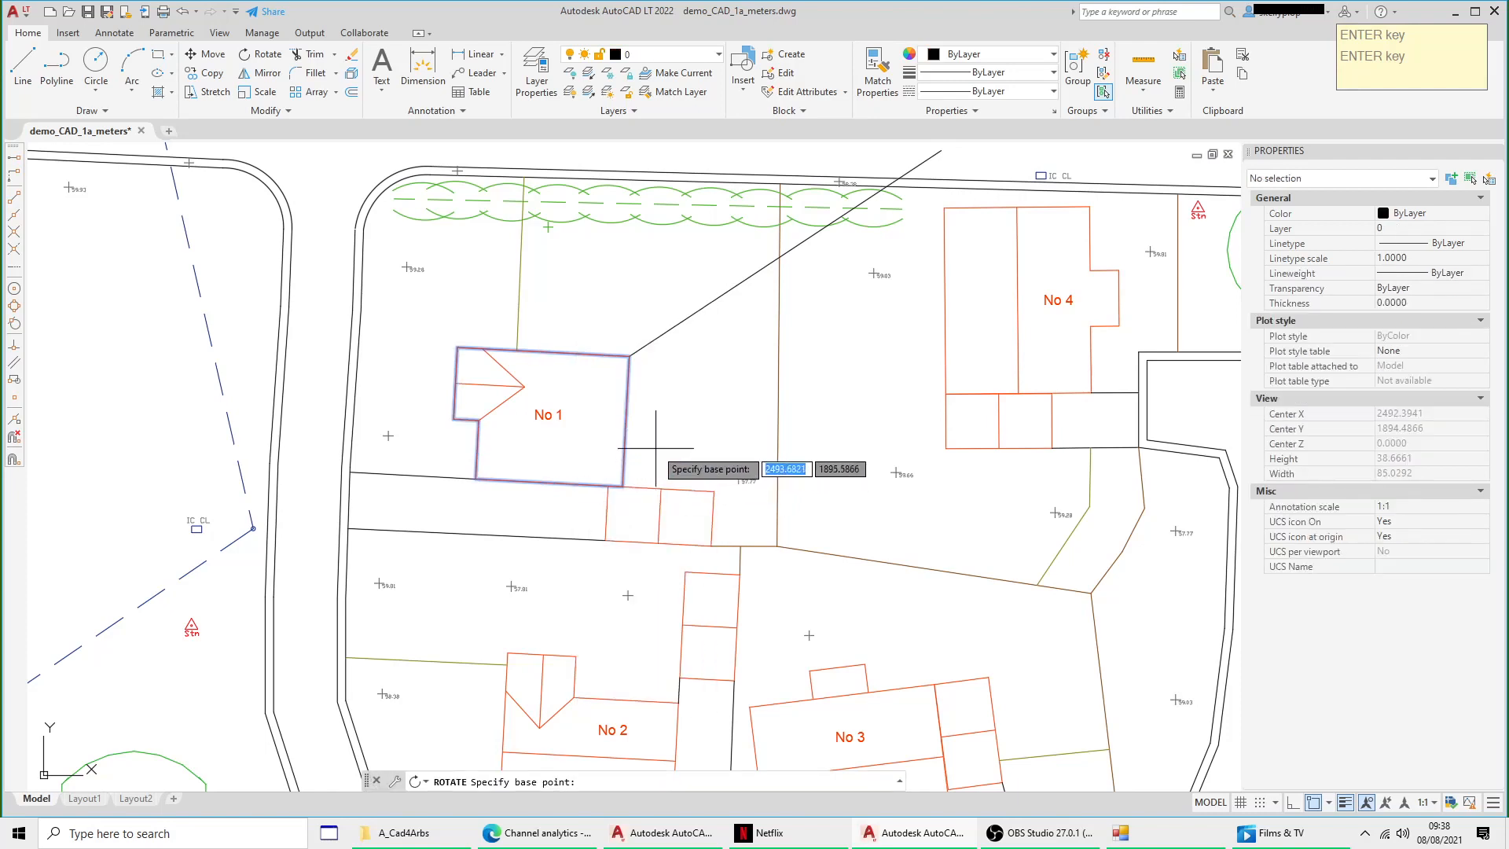
pyautogui.click(630, 356)
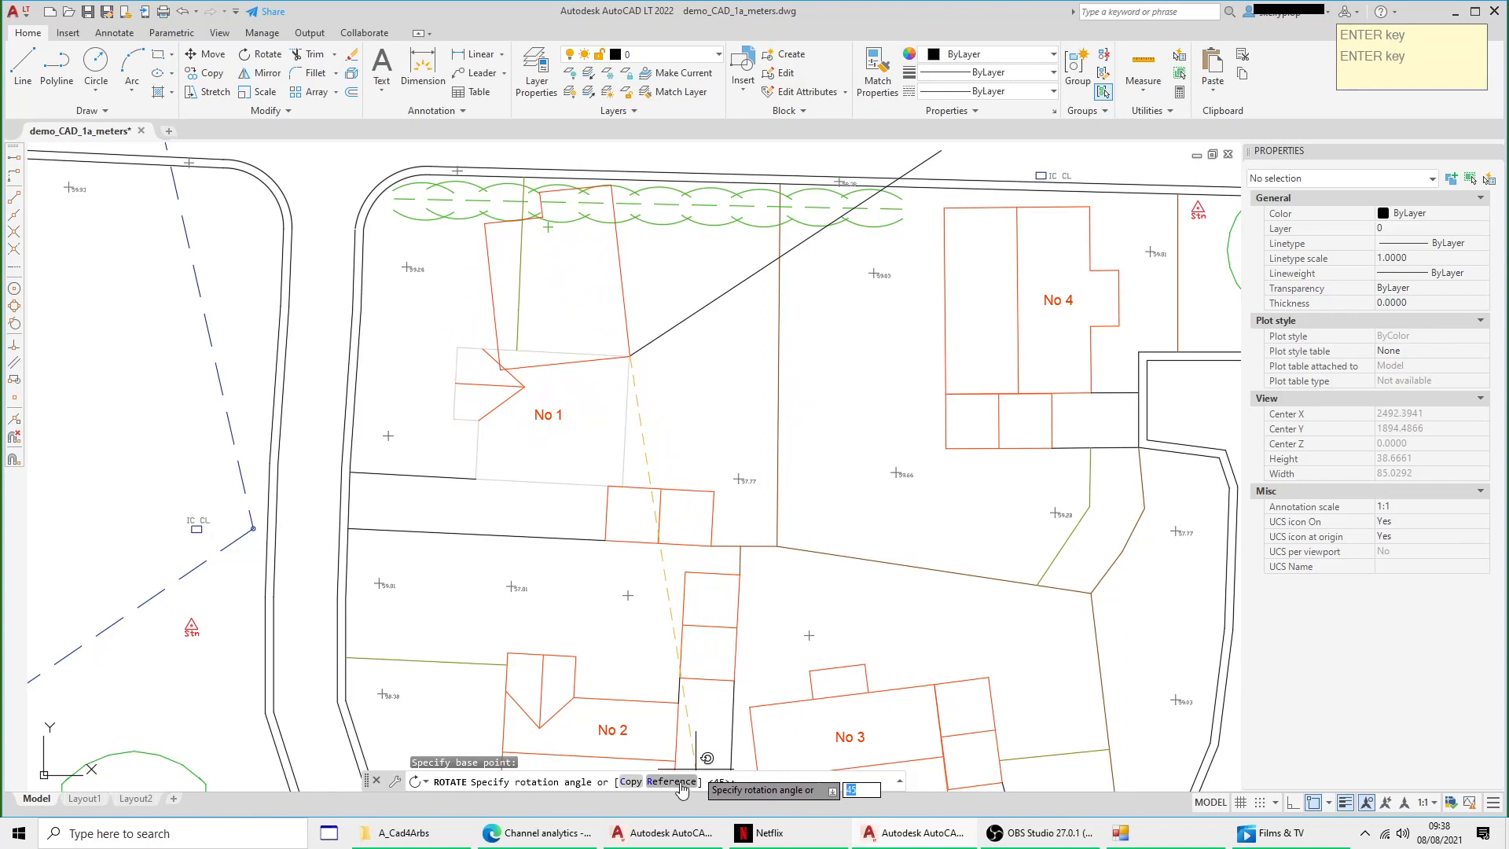
pyautogui.rightClick(660, 293)
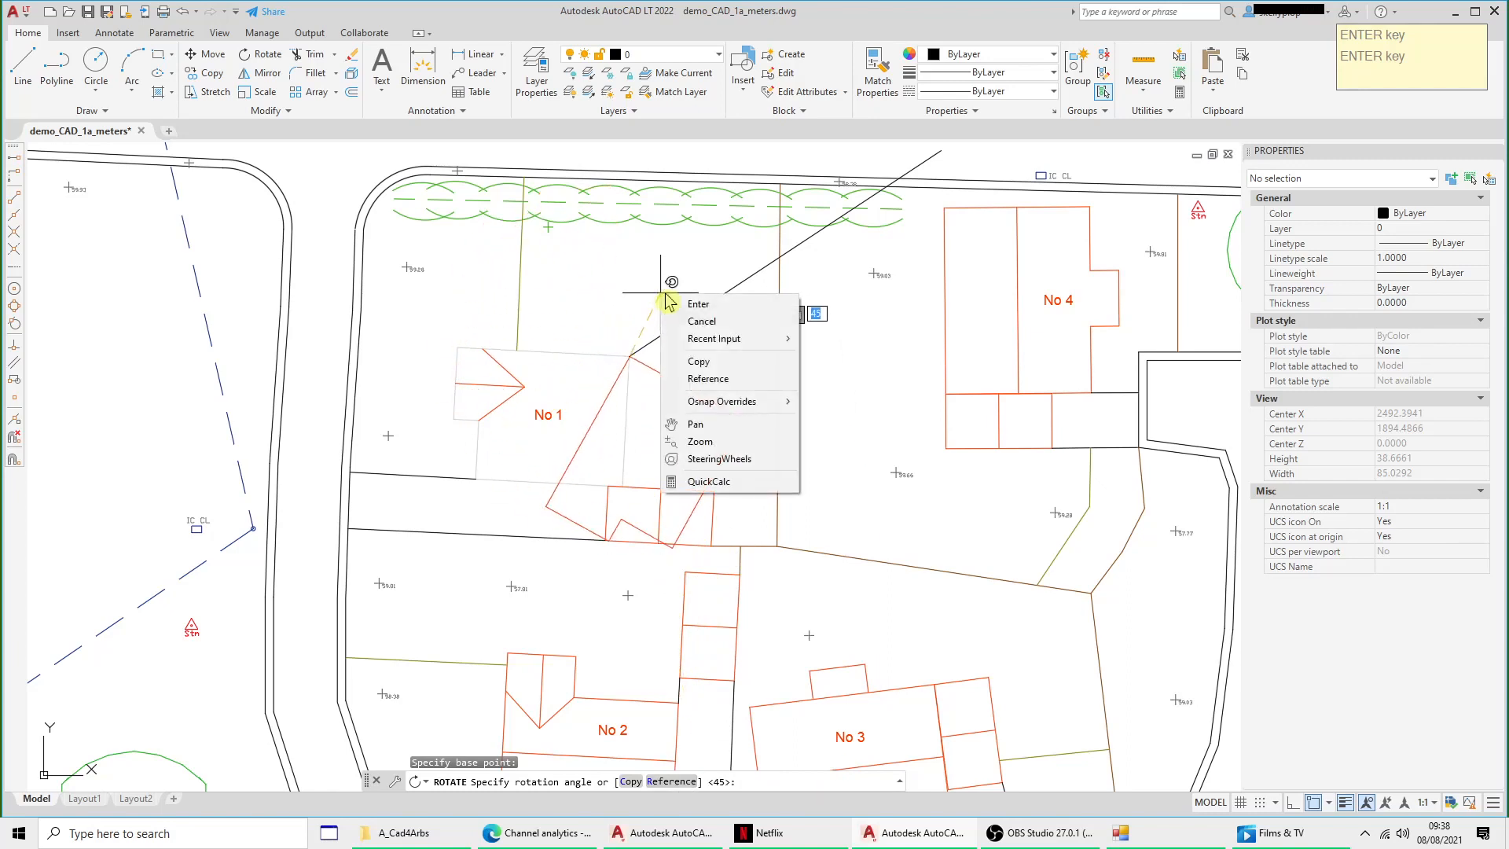
pyautogui.click(724, 378)
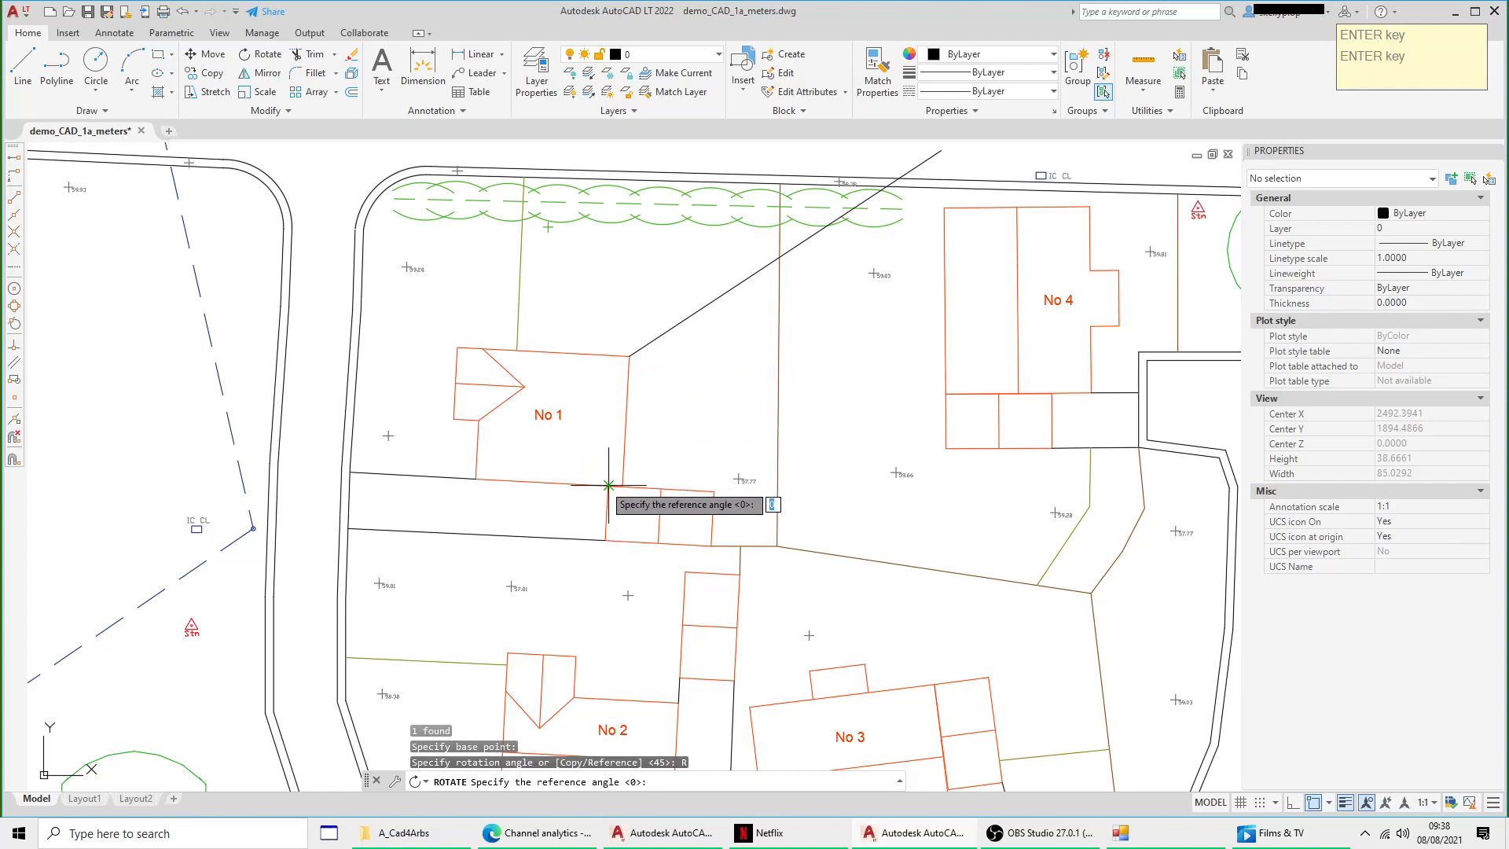
pyautogui.click(630, 356)
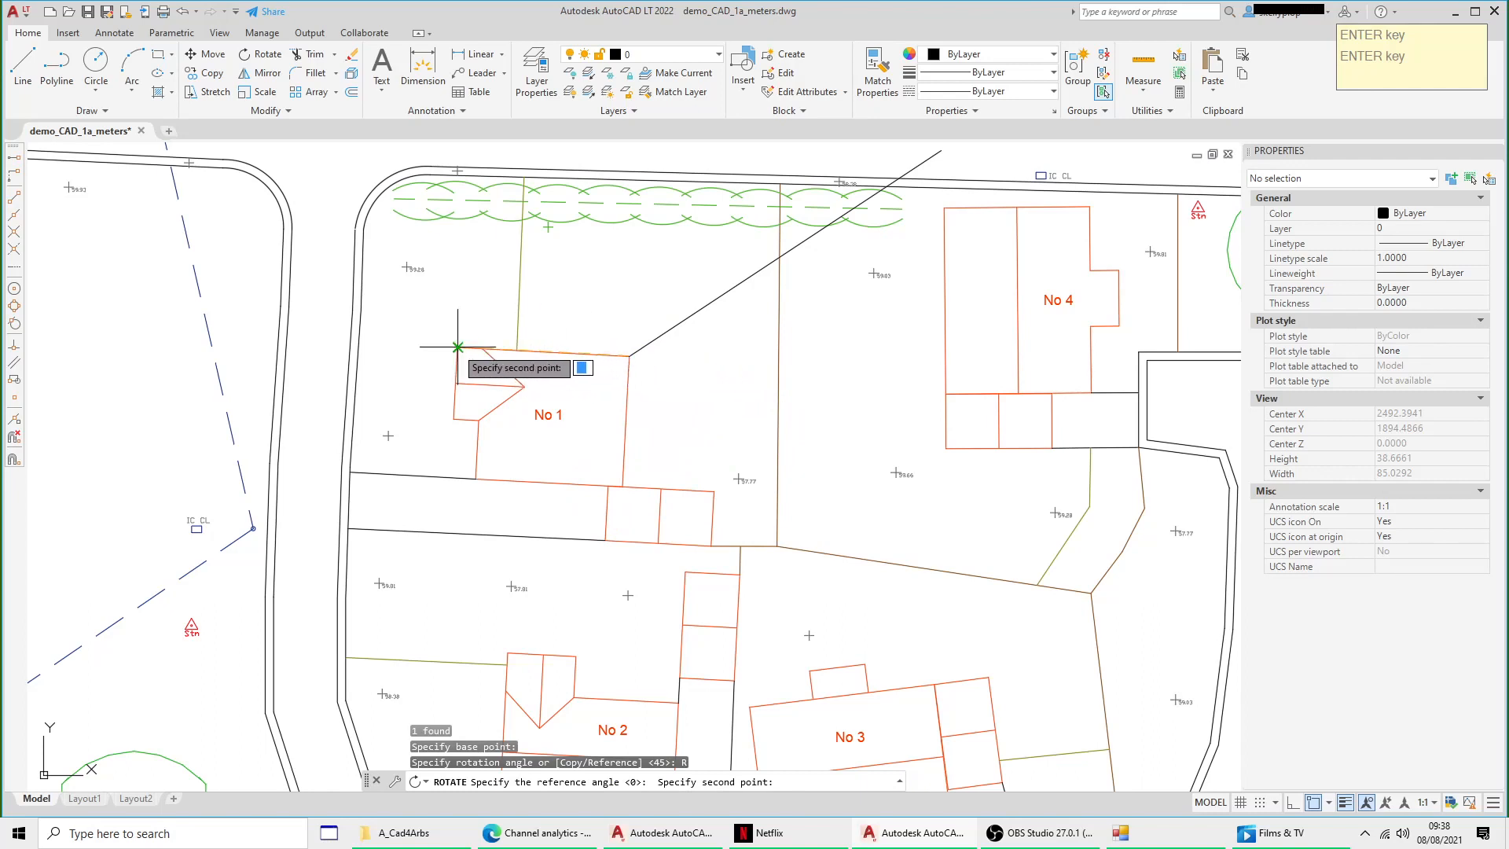
pyautogui.click(458, 348)
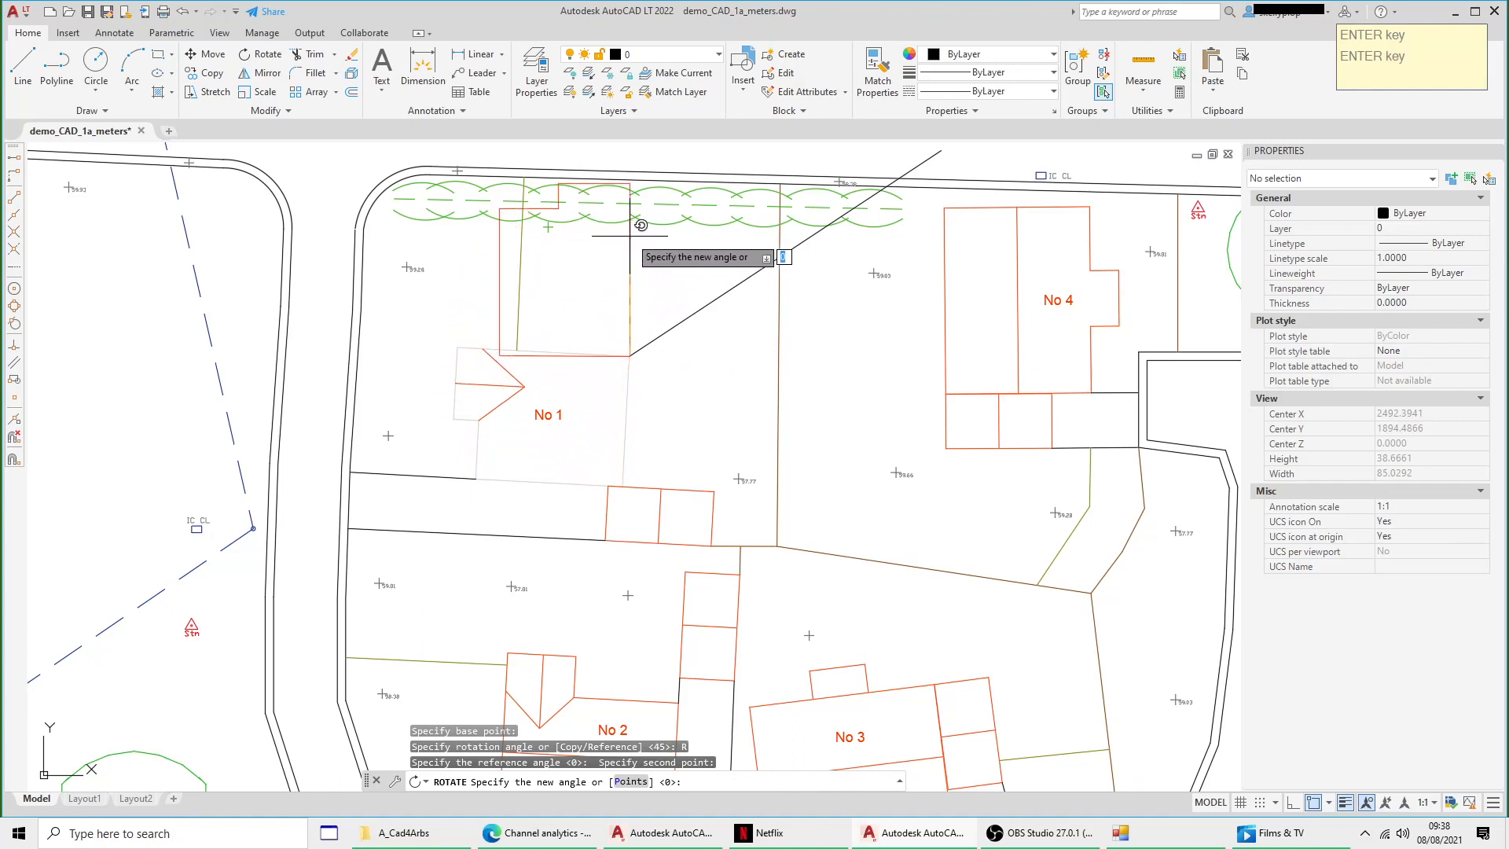
pyautogui.click(801, 237)
pyautogui.moveTo(735, 332); pyautogui.dragTo(720, 400, button='middle')
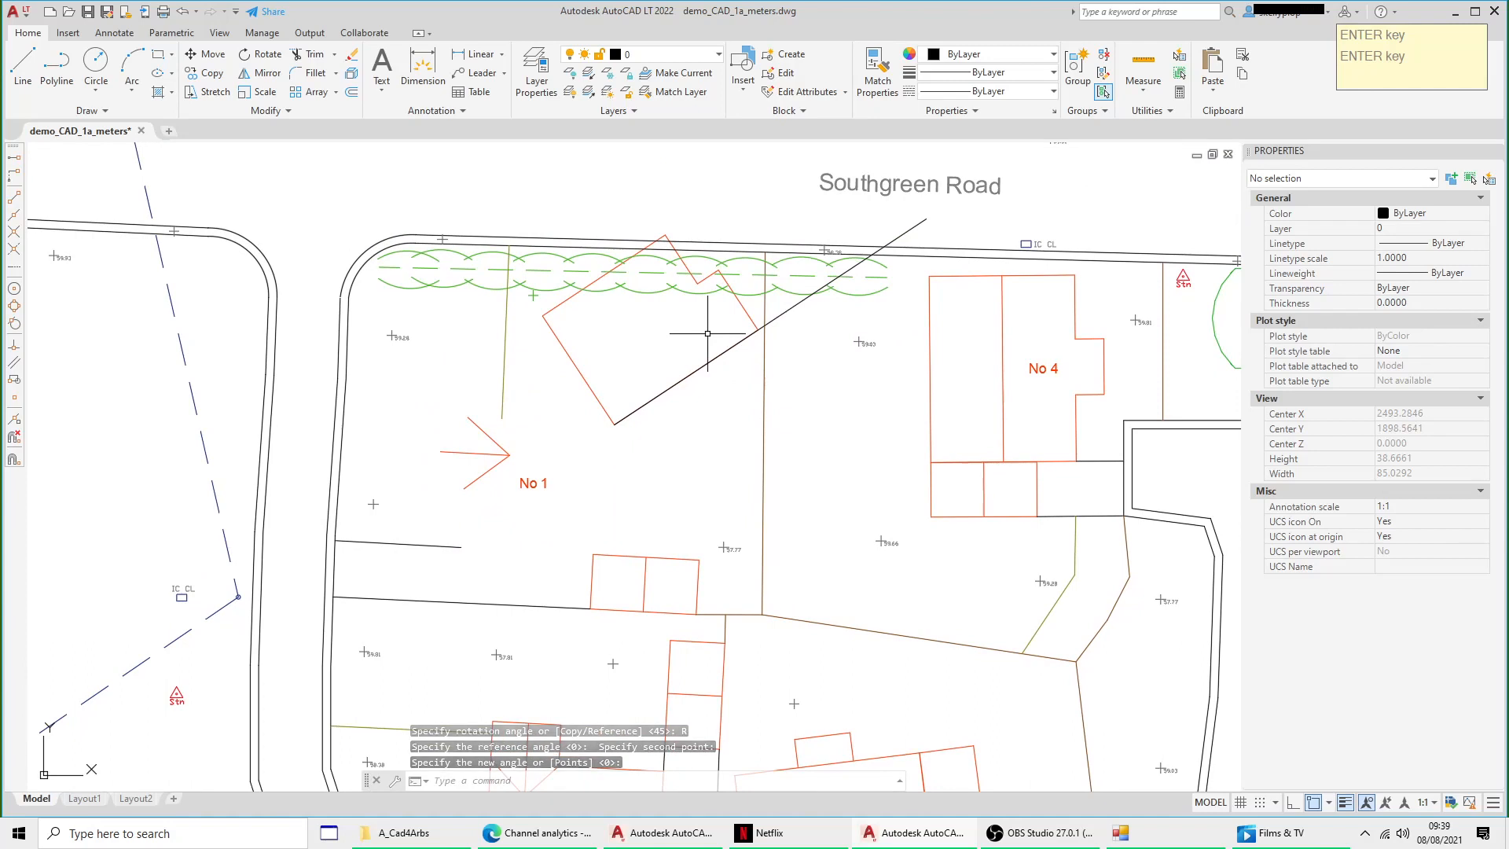
# Step: Undo the reference rotation of the No 1 house outline
pyautogui.press('ctrl')
pyautogui.hotkey('ctrl', 'z')
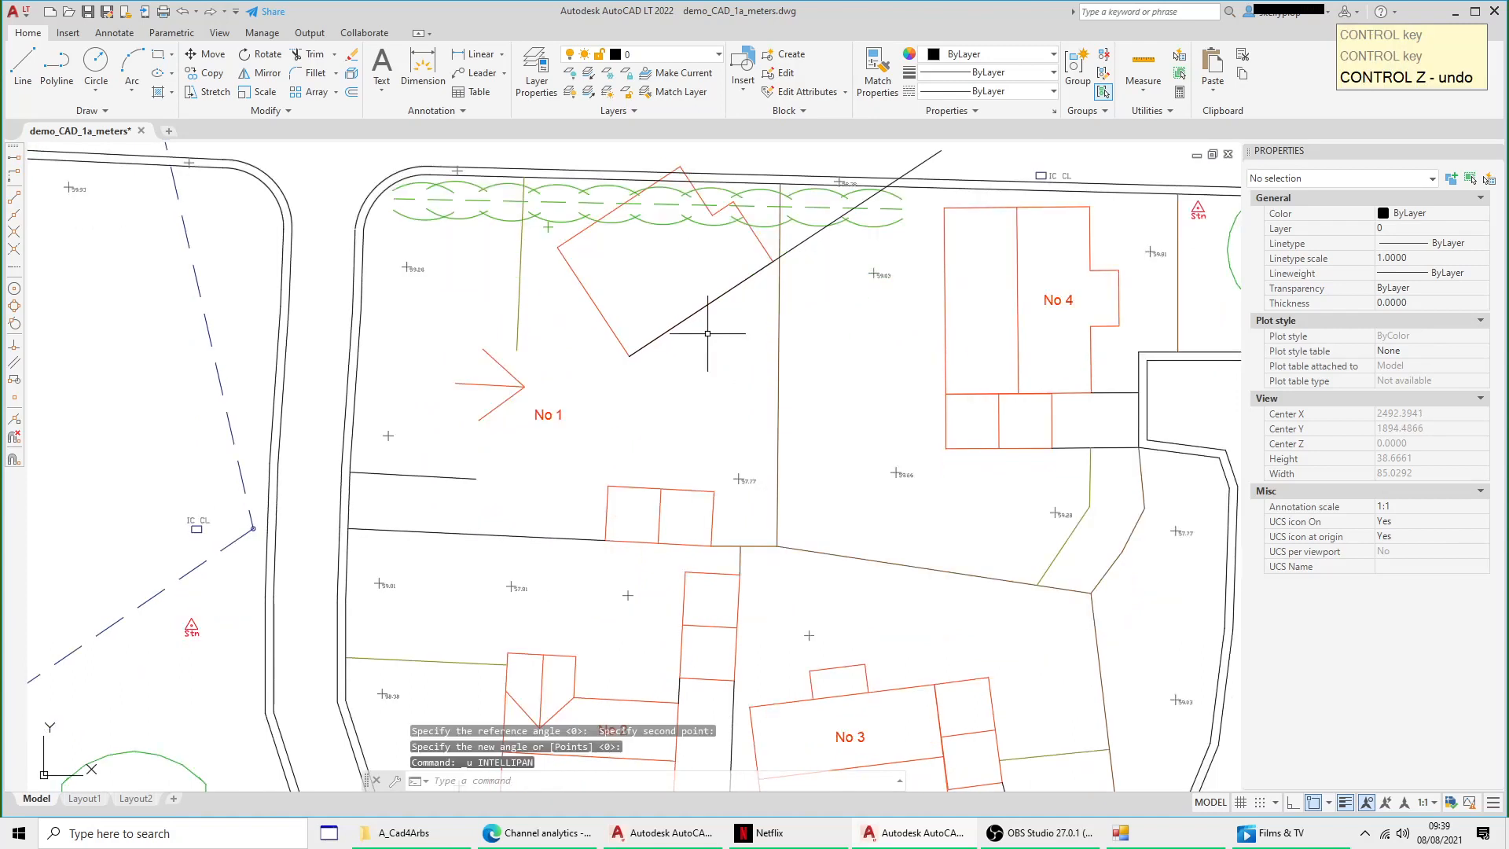
pyautogui.hotkey('ctrl', 'z')
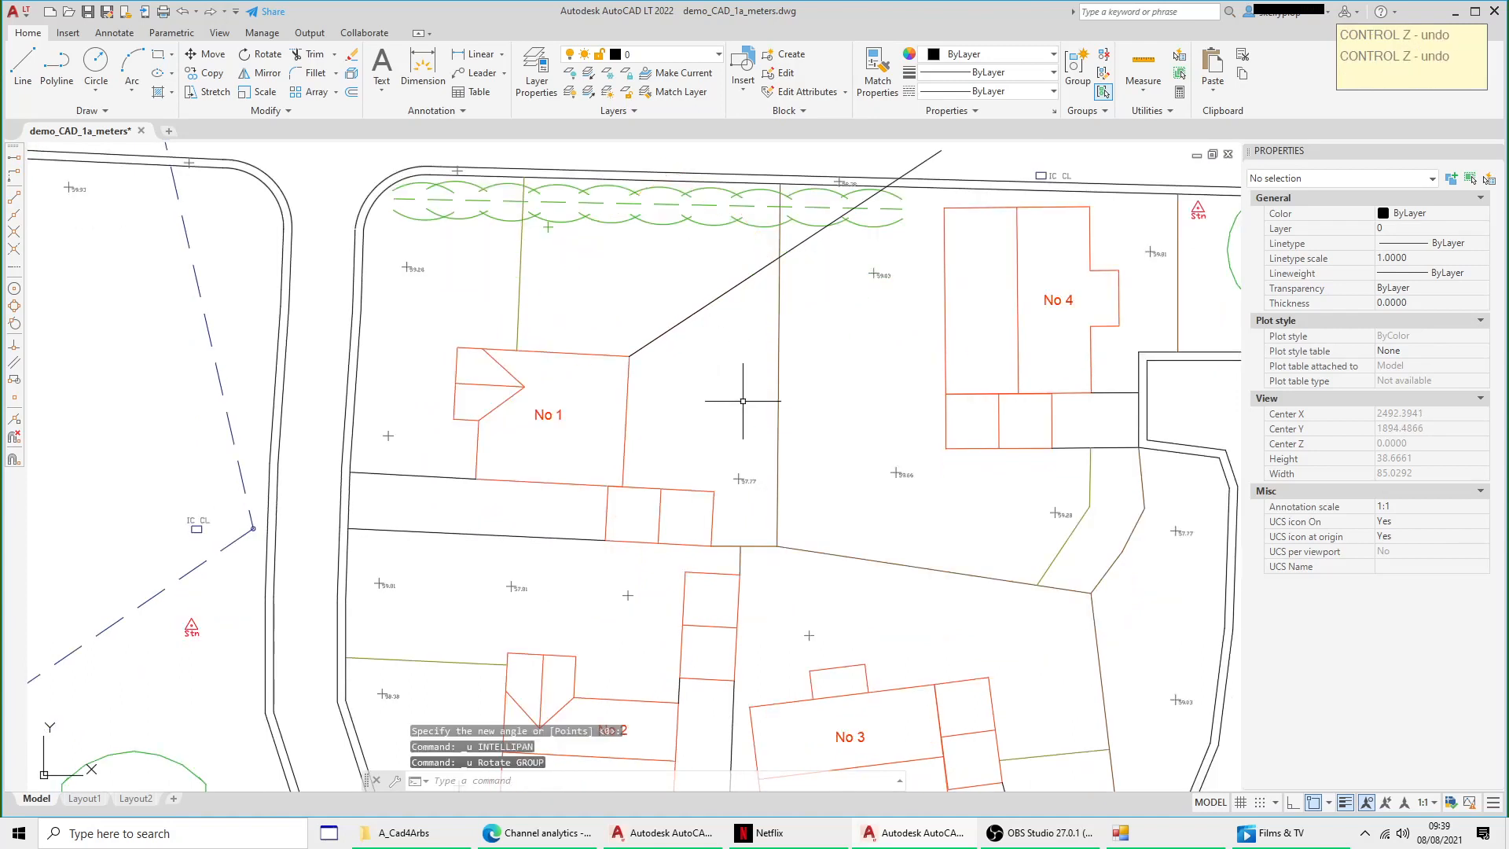
# Step: Move the four No 4 house and garage polylines from the garage's south-east corner onto the plot's southern boundary line
pyautogui.moveTo(744, 408)
pyautogui.mouseDown(button='middle')
pyautogui.moveTo(692, 408)
pyautogui.moveTo(685, 486)
pyautogui.mouseUp(button='middle')
pyautogui.scroll(-4, 685, 486)
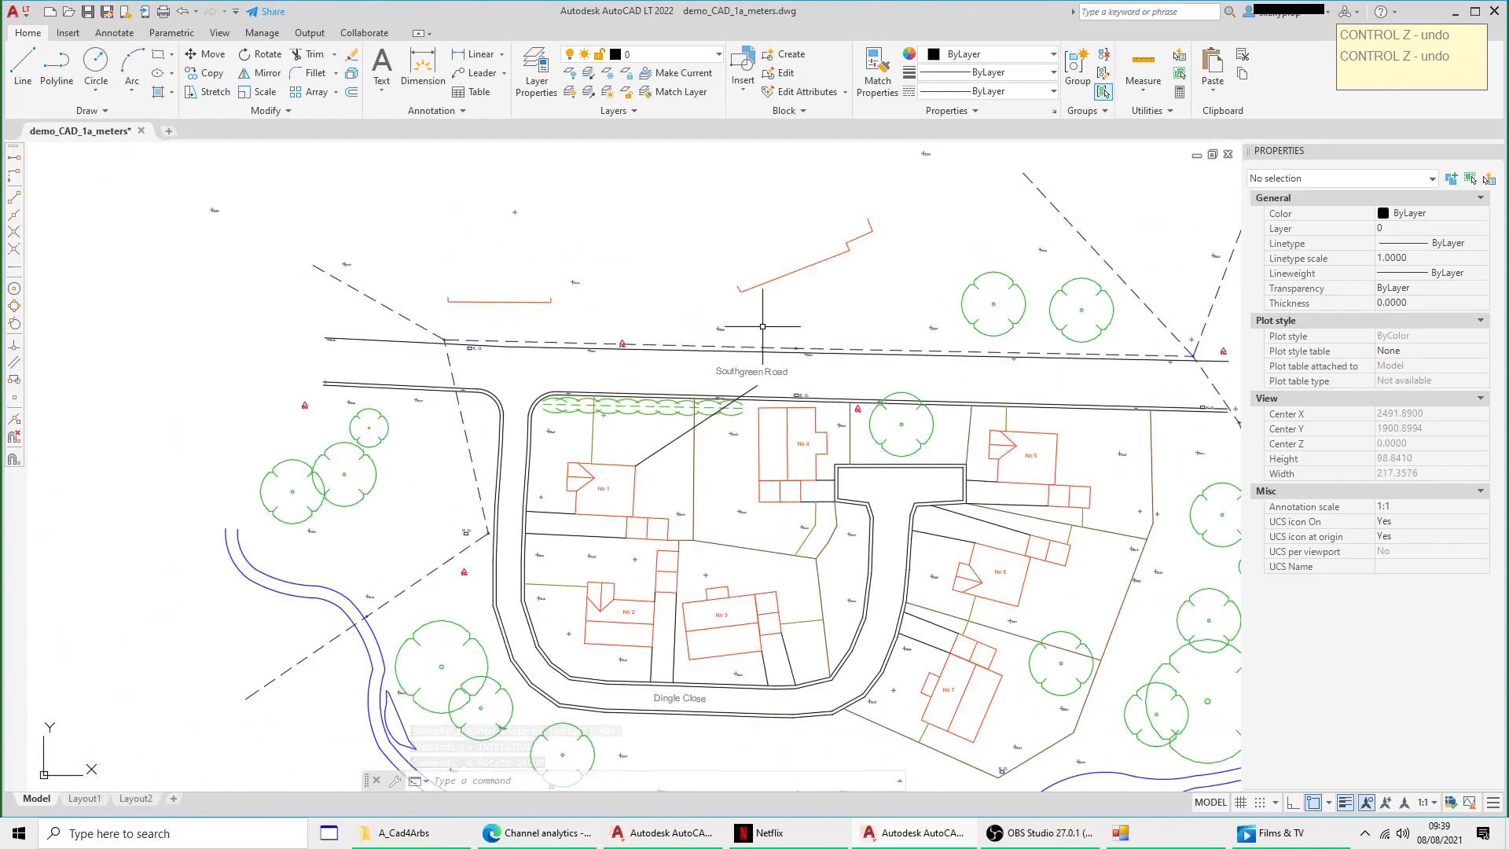
pyautogui.moveTo(727, 227); pyautogui.dragTo(681, 259, button='middle')
pyautogui.moveTo(711, 515)
pyautogui.mouseDown(button='middle')
pyautogui.moveTo(729, 395)
pyautogui.moveTo(746, 390)
pyautogui.moveTo(736, 411)
pyautogui.moveTo(588, 431)
pyautogui.mouseUp(button='middle')
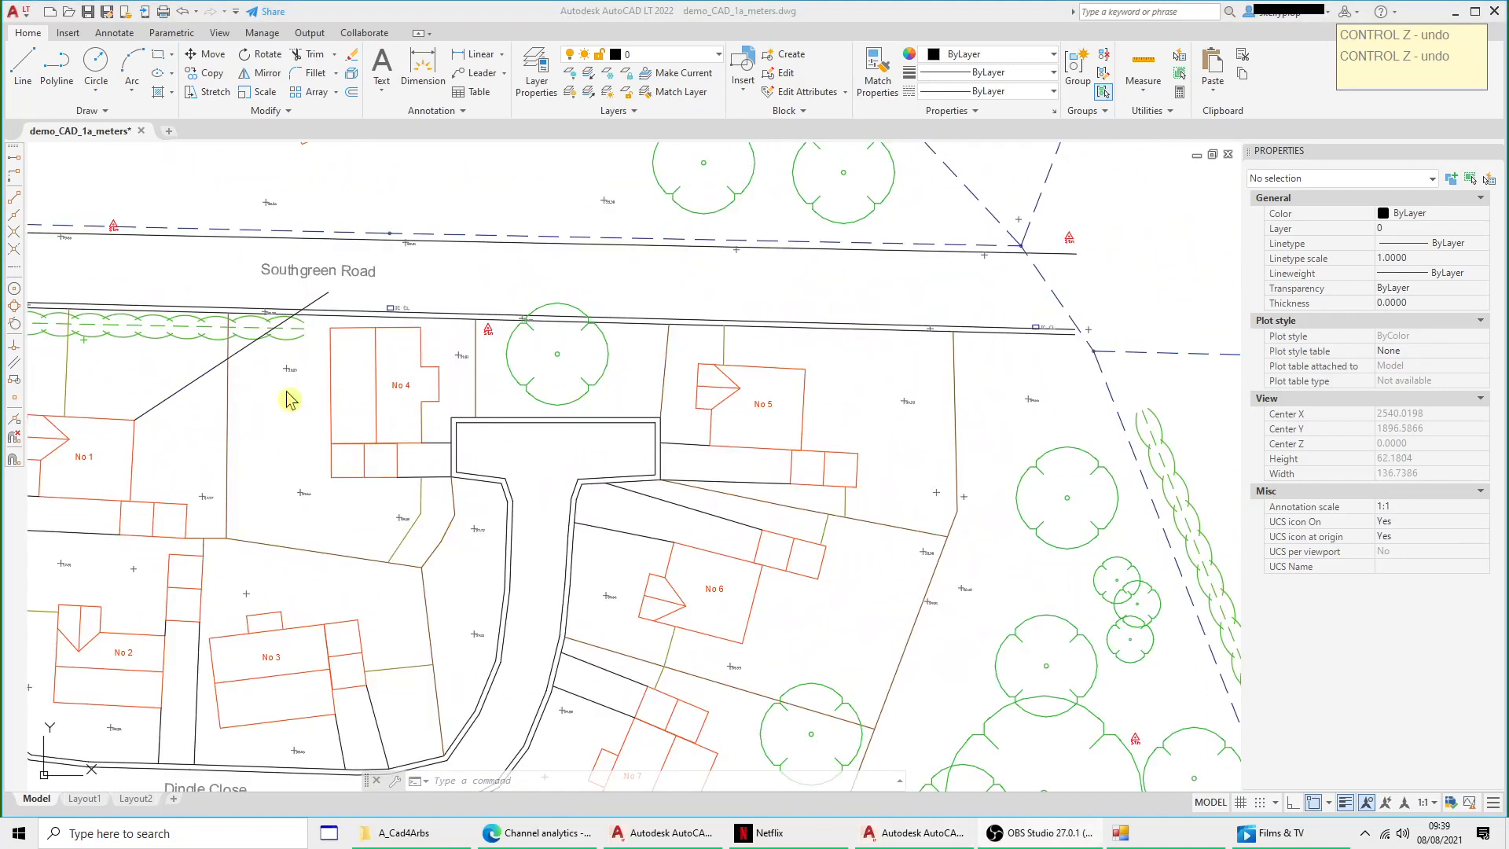
pyautogui.click(288, 392)
pyautogui.click(328, 394)
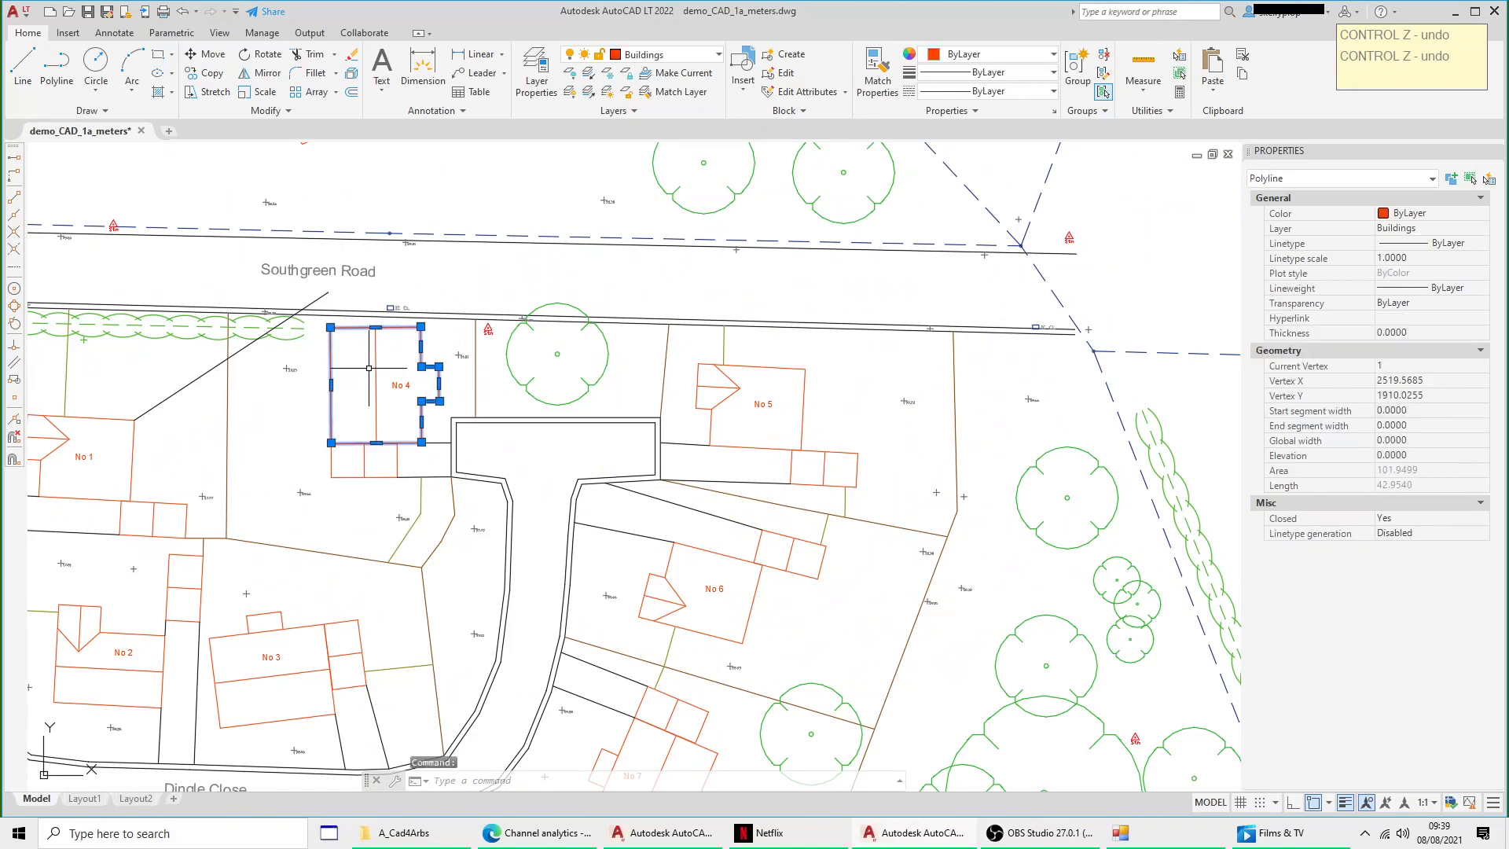
pyautogui.click(375, 366)
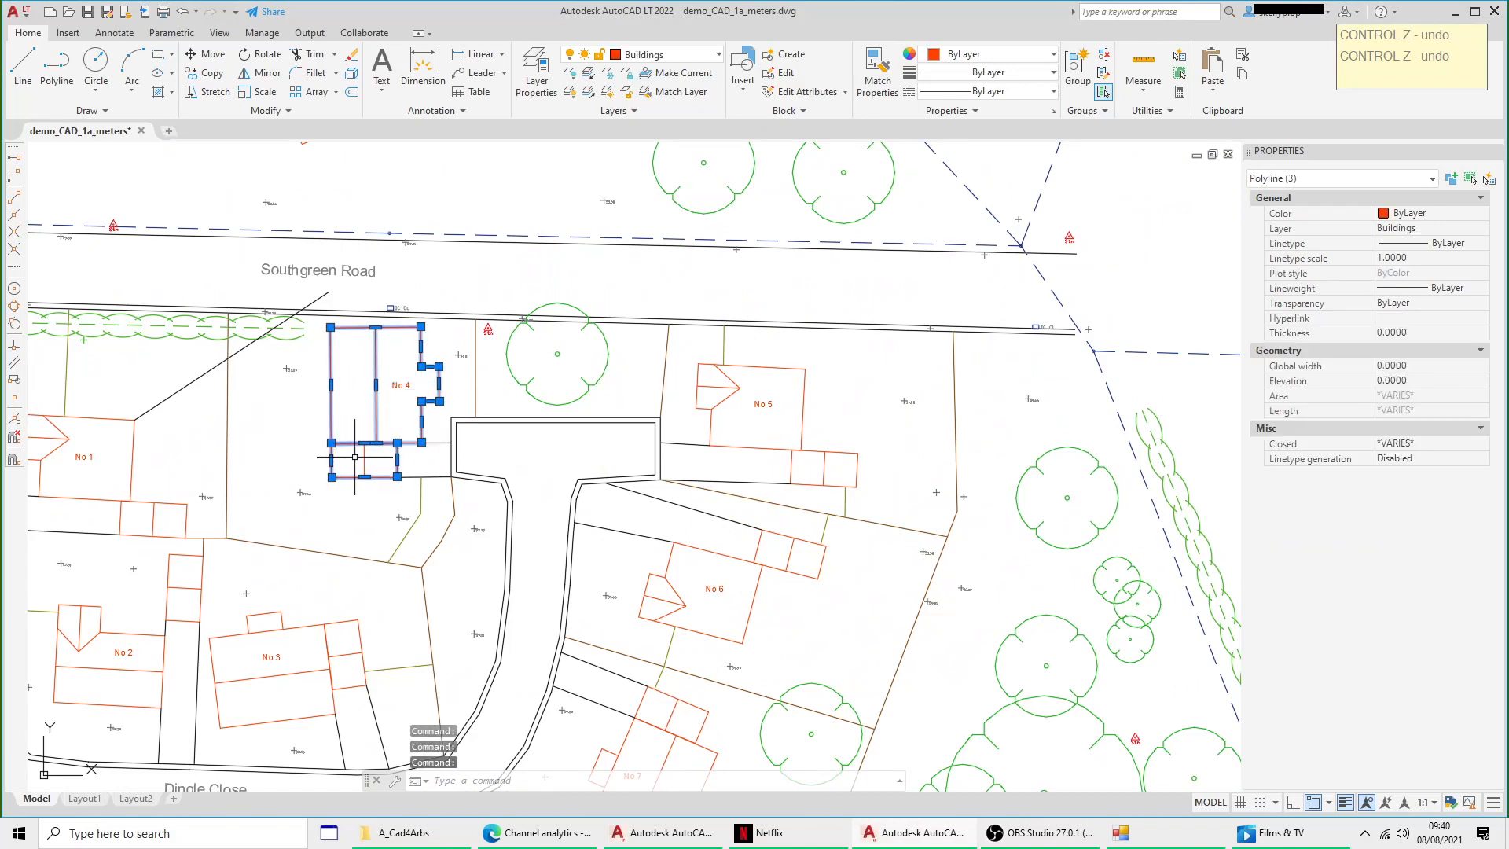
pyautogui.click(368, 452)
pyautogui.rightClick(367, 402)
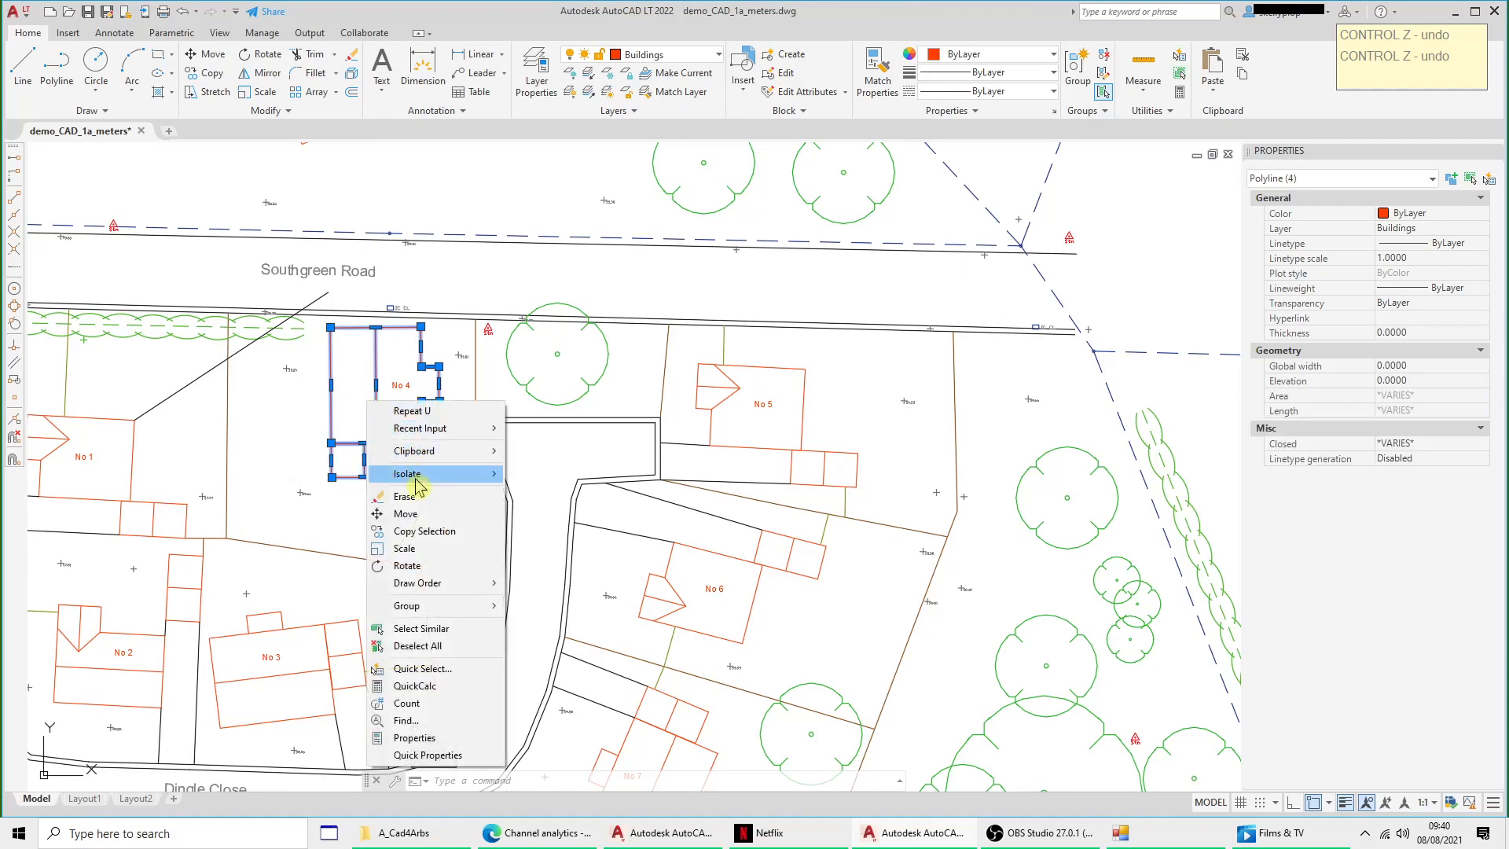
pyautogui.click(423, 515)
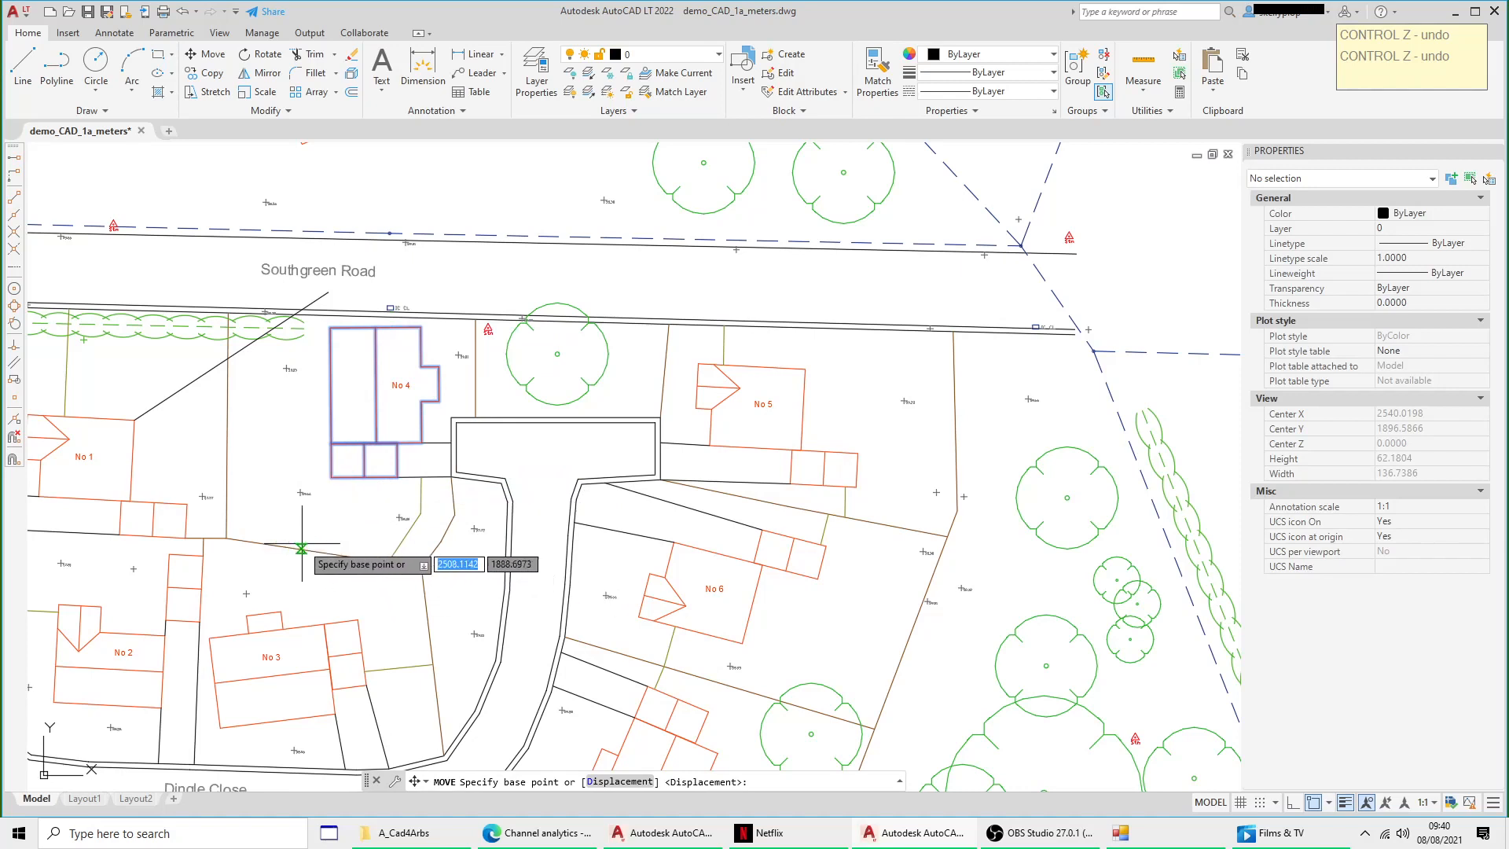
pyautogui.click(397, 477)
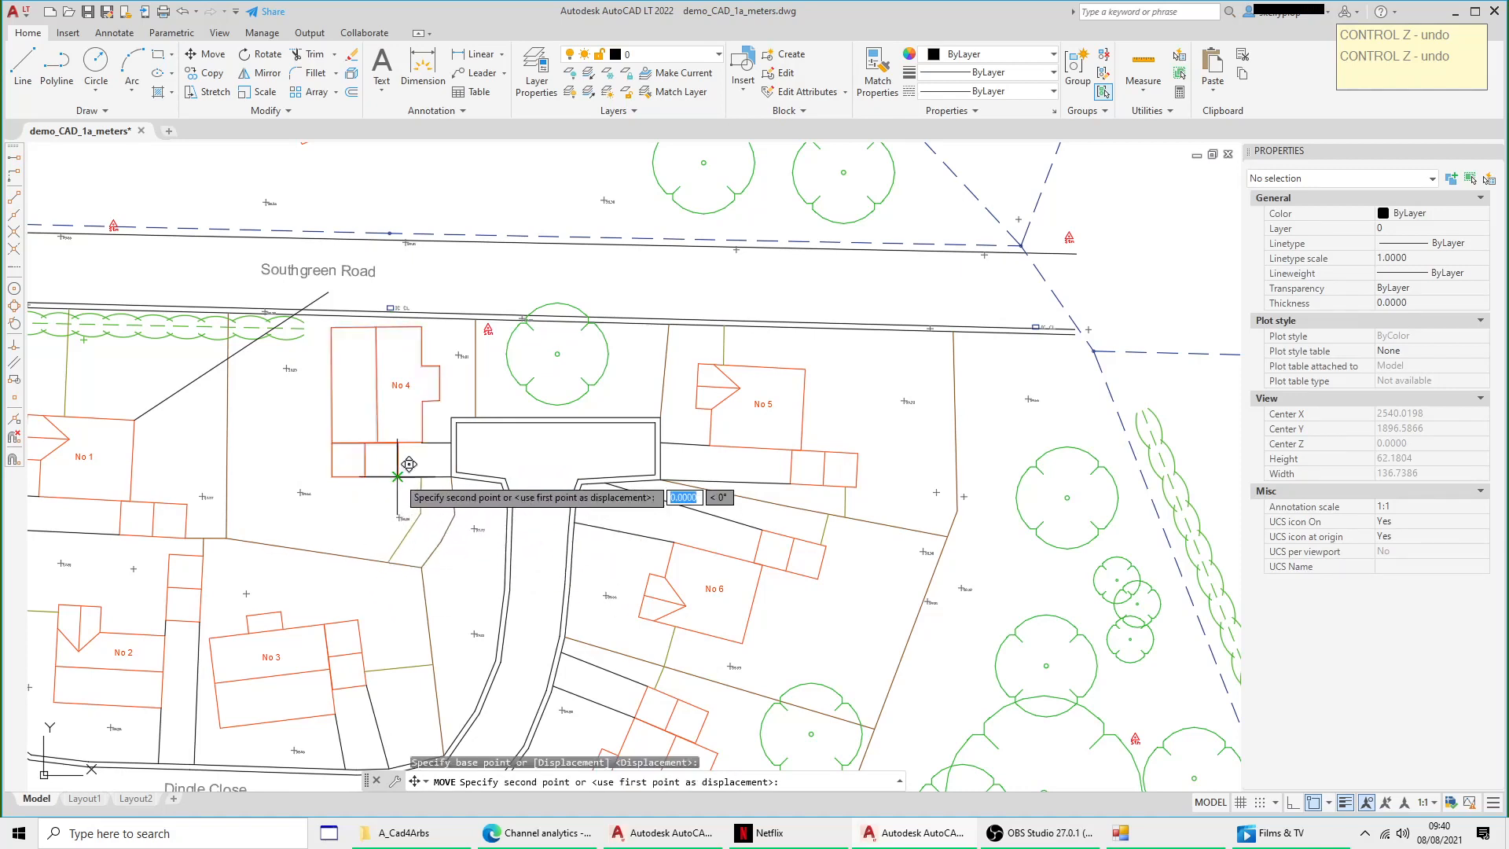
pyautogui.click(364, 555)
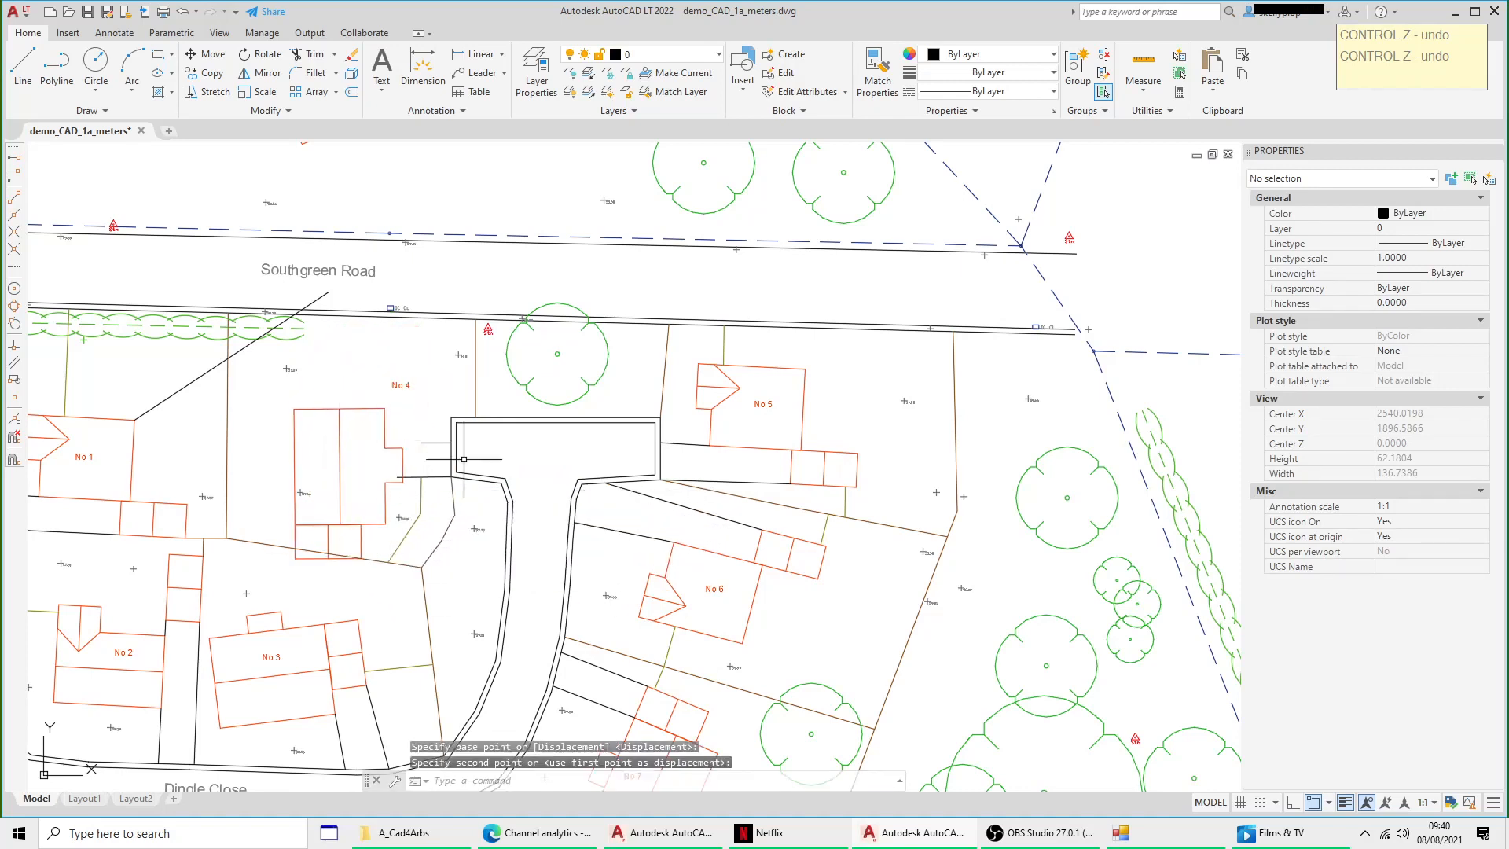
pyautogui.press('Escape')
# Step: Rotate the No 4 house and garage about the garage's south-east corner with the Reference option, aligning its south edge with the boundary line
pyautogui.click(340, 437)
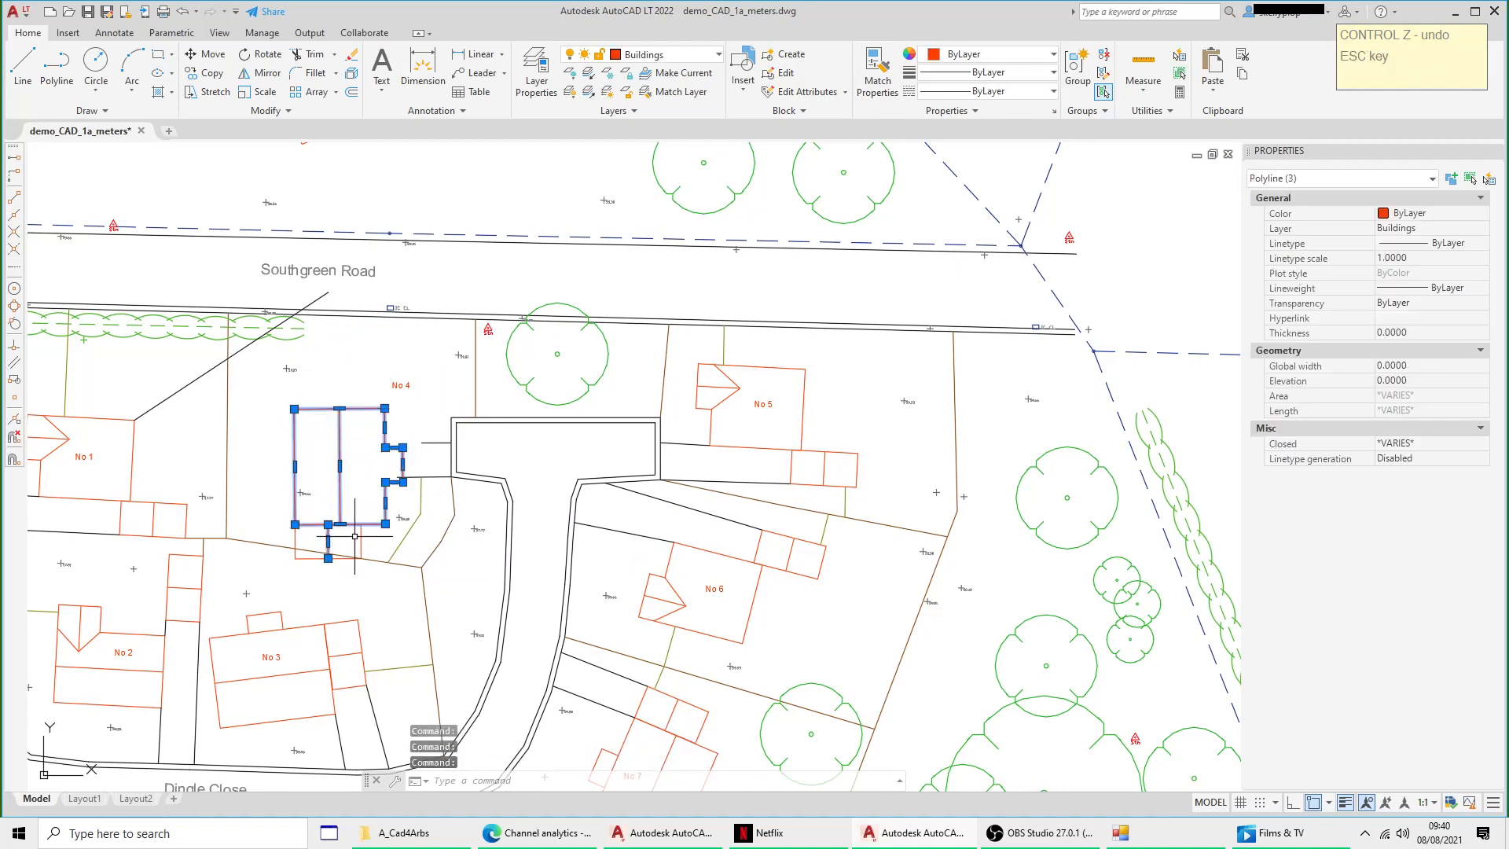
pyautogui.rightClick(368, 456)
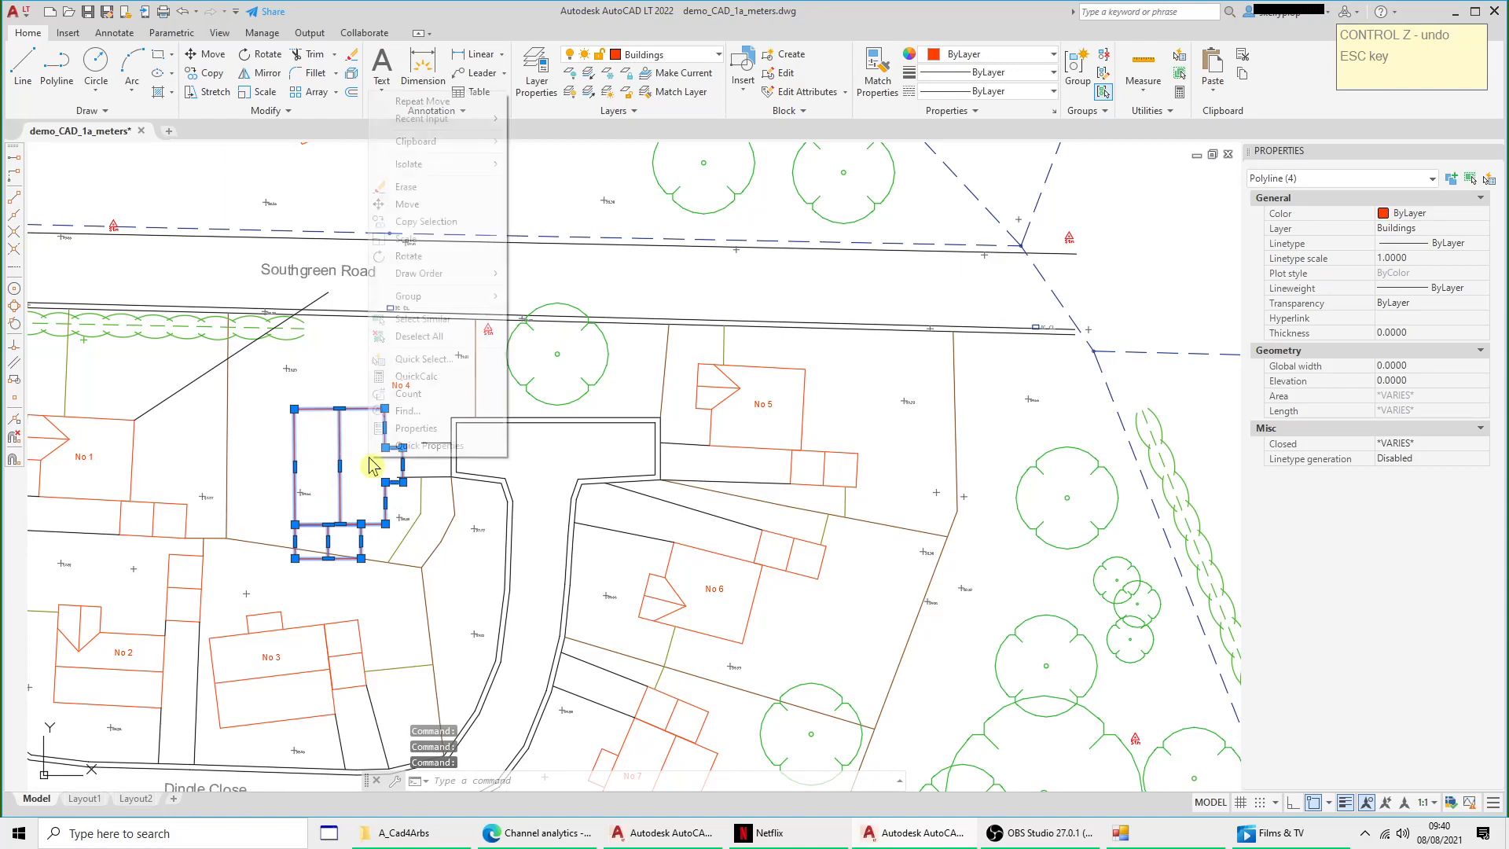
pyautogui.click(409, 256)
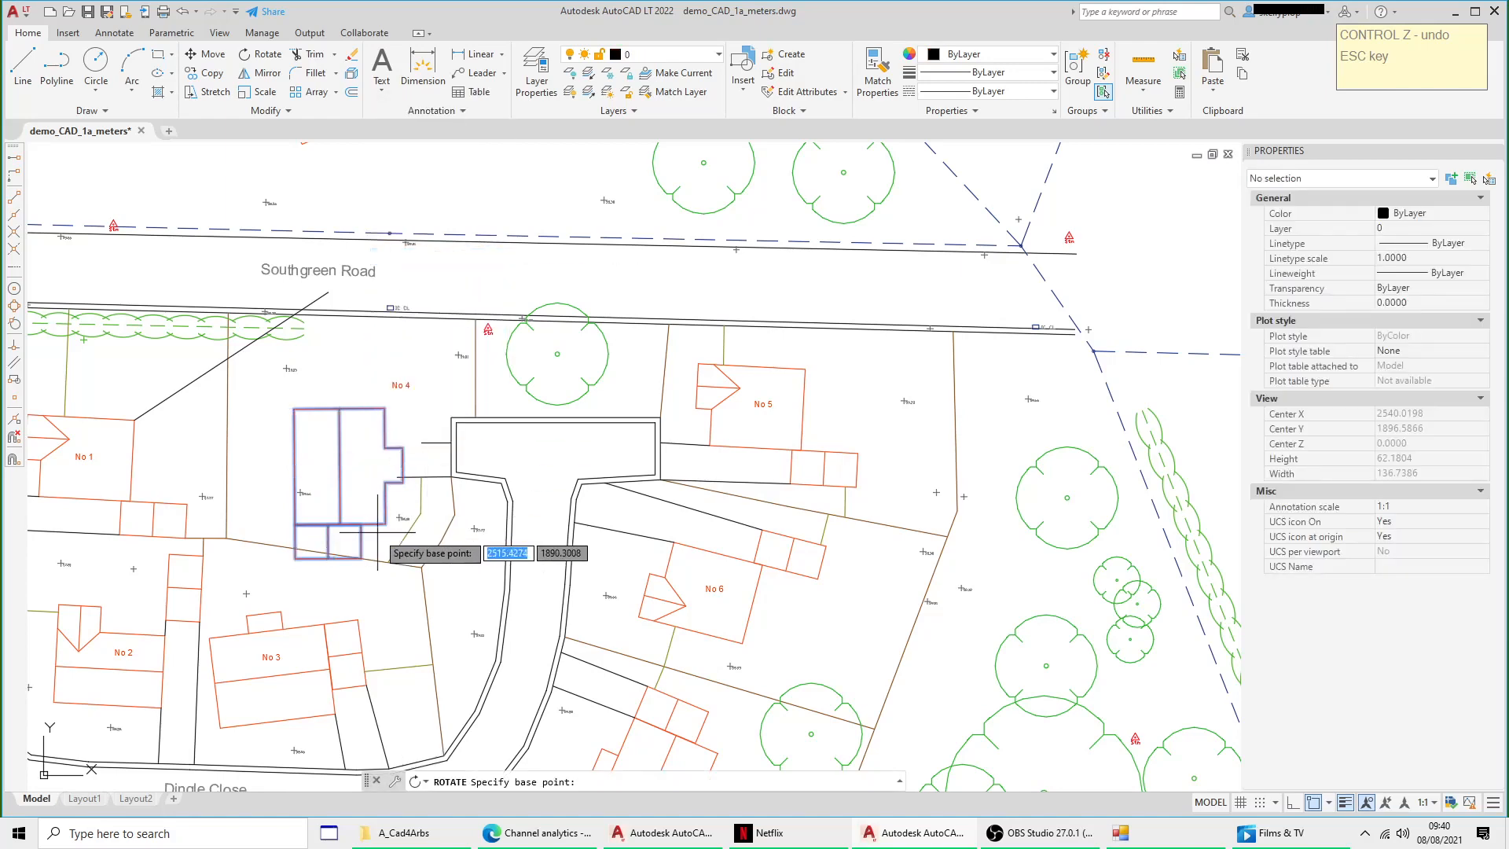
pyautogui.scroll(4, 378, 531)
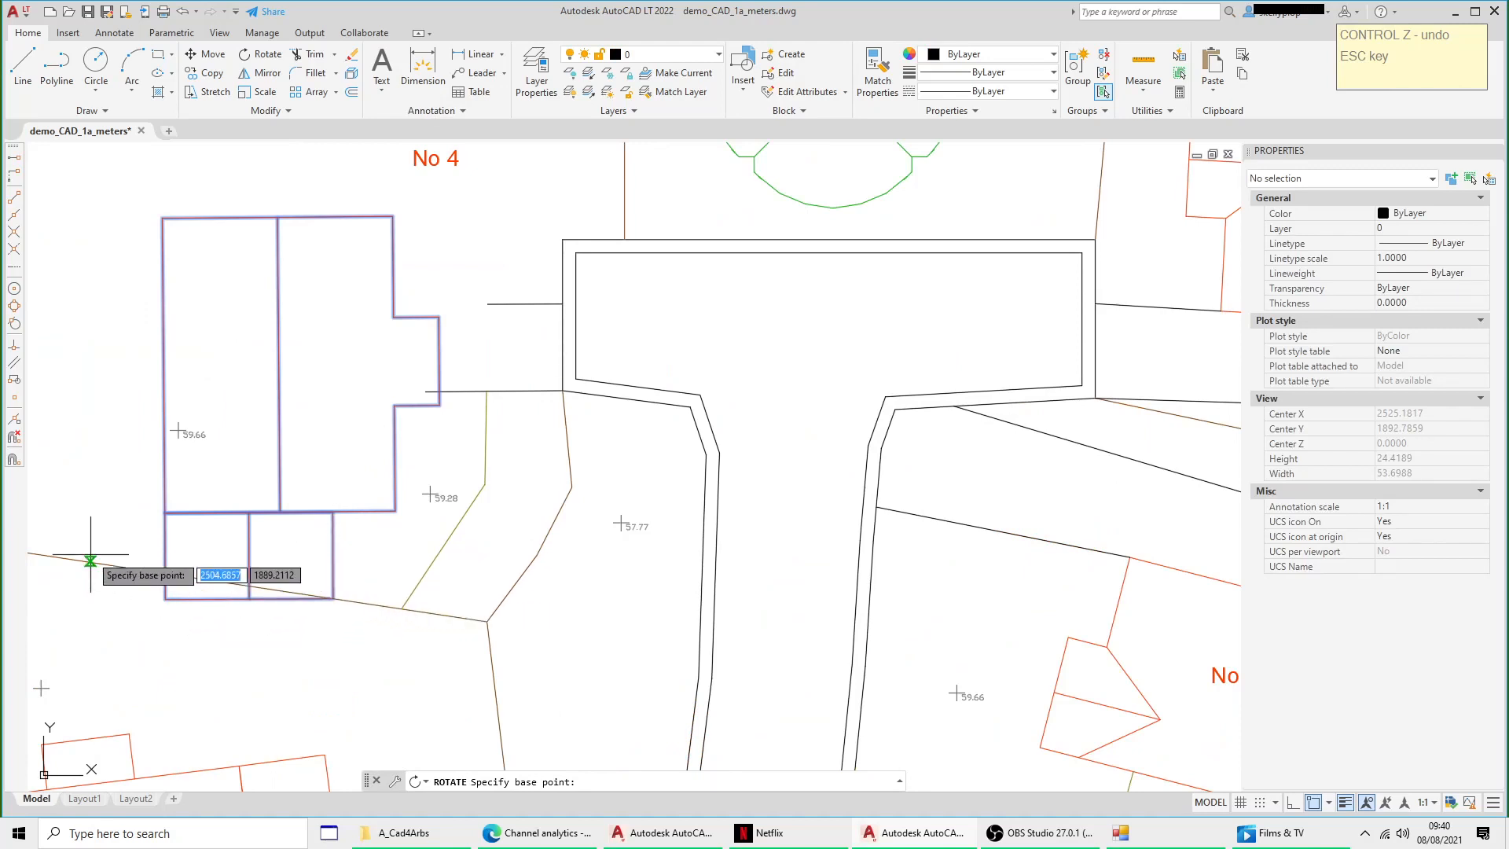
pyautogui.click(334, 599)
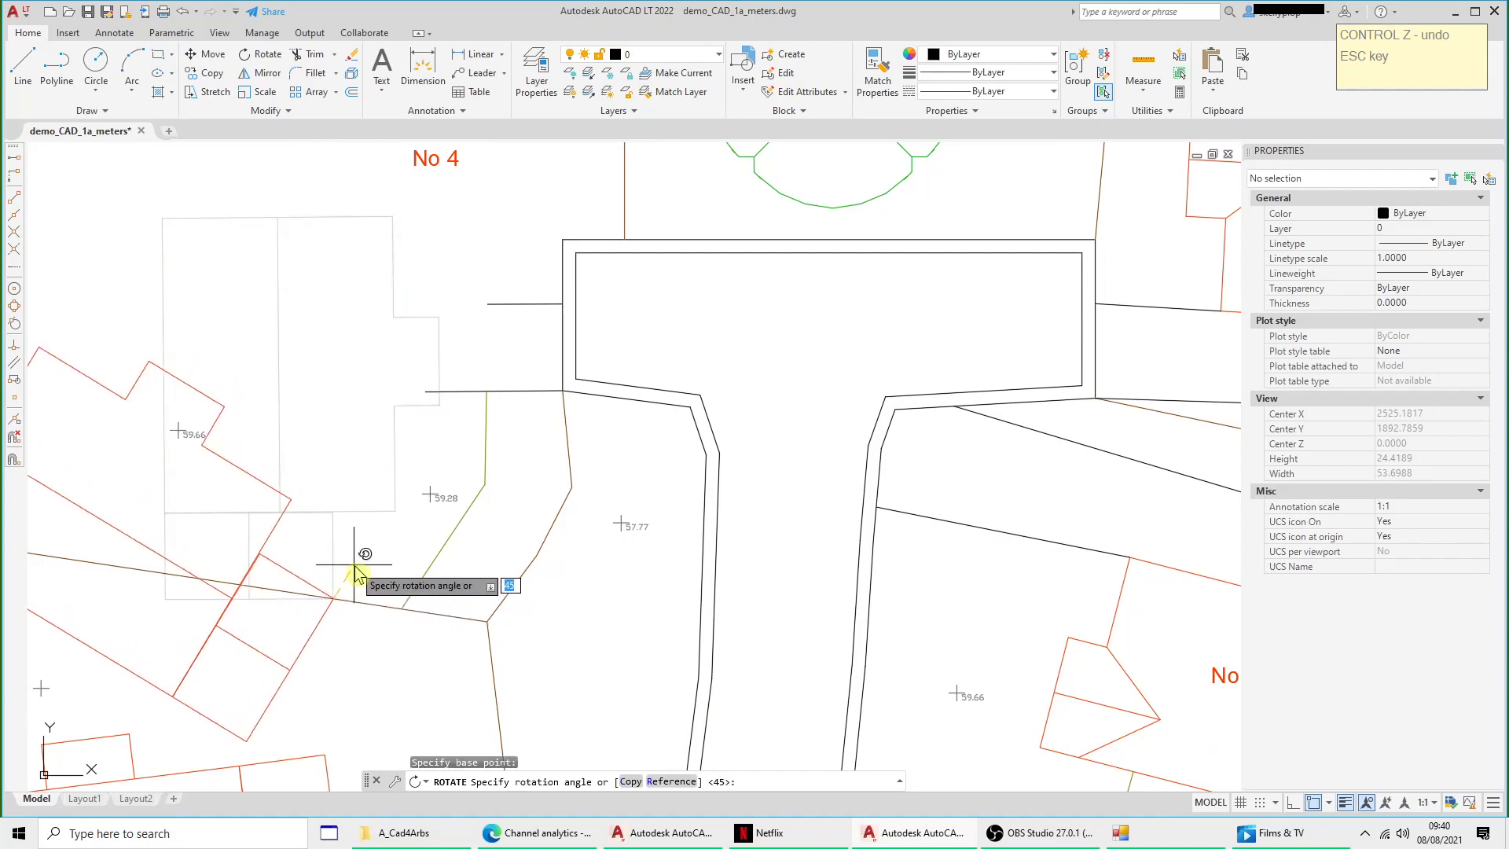
pyautogui.rightClick(357, 576)
pyautogui.click(429, 647)
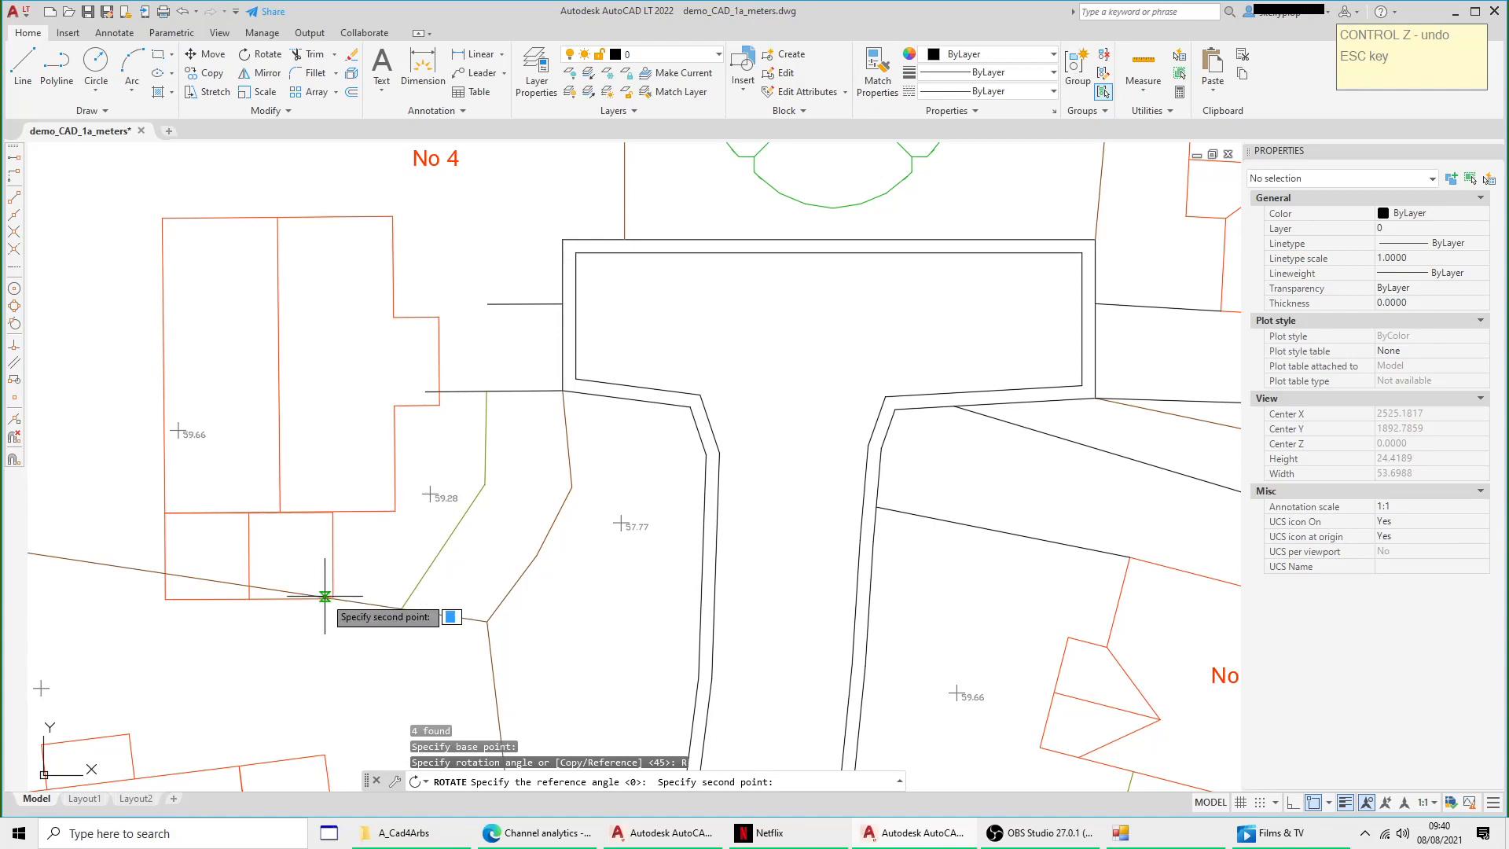
pyautogui.click(165, 599)
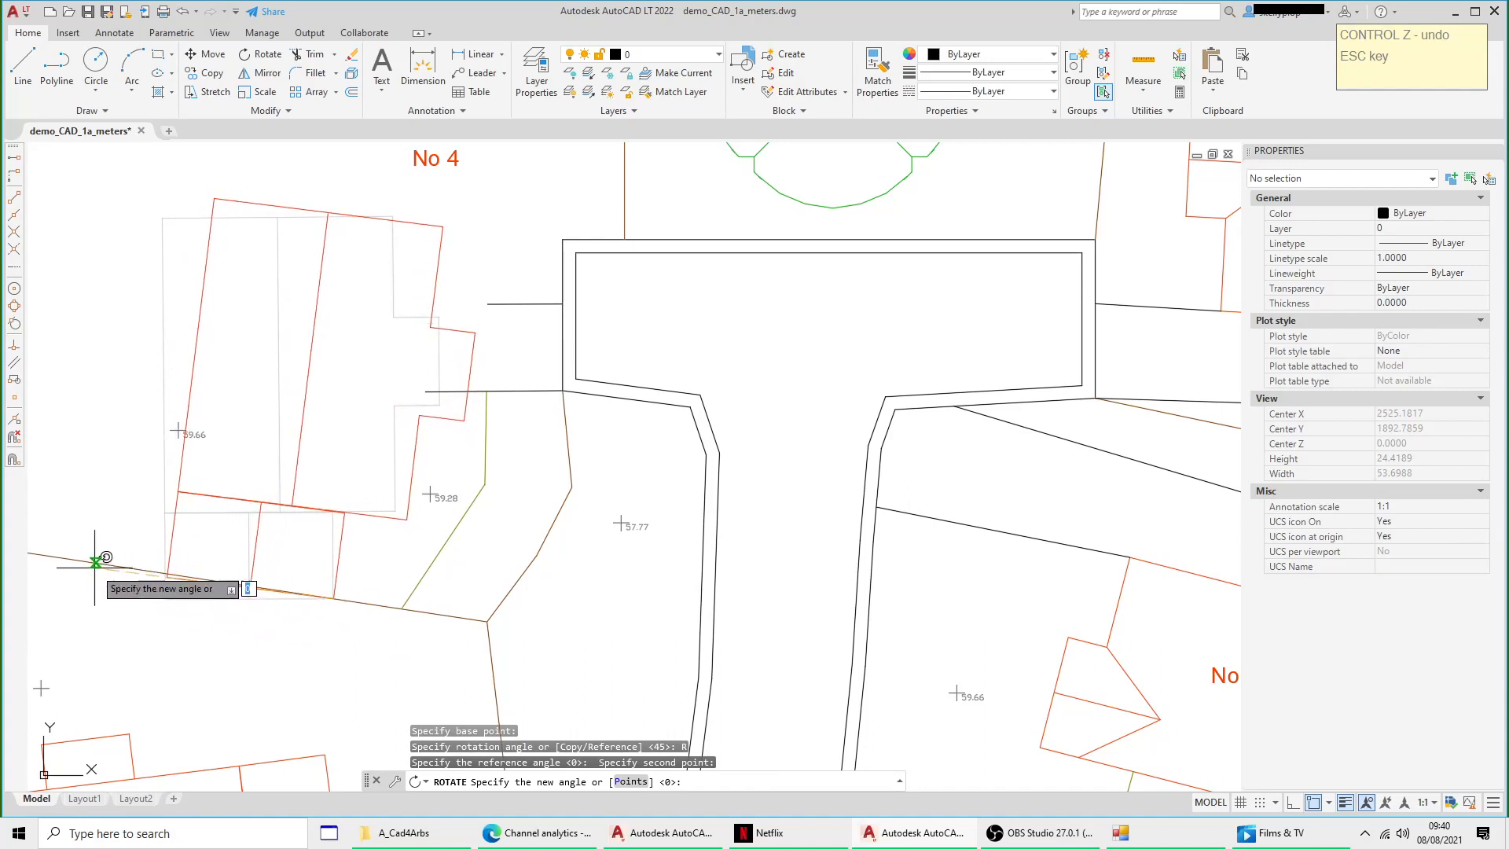
pyautogui.click(94, 566)
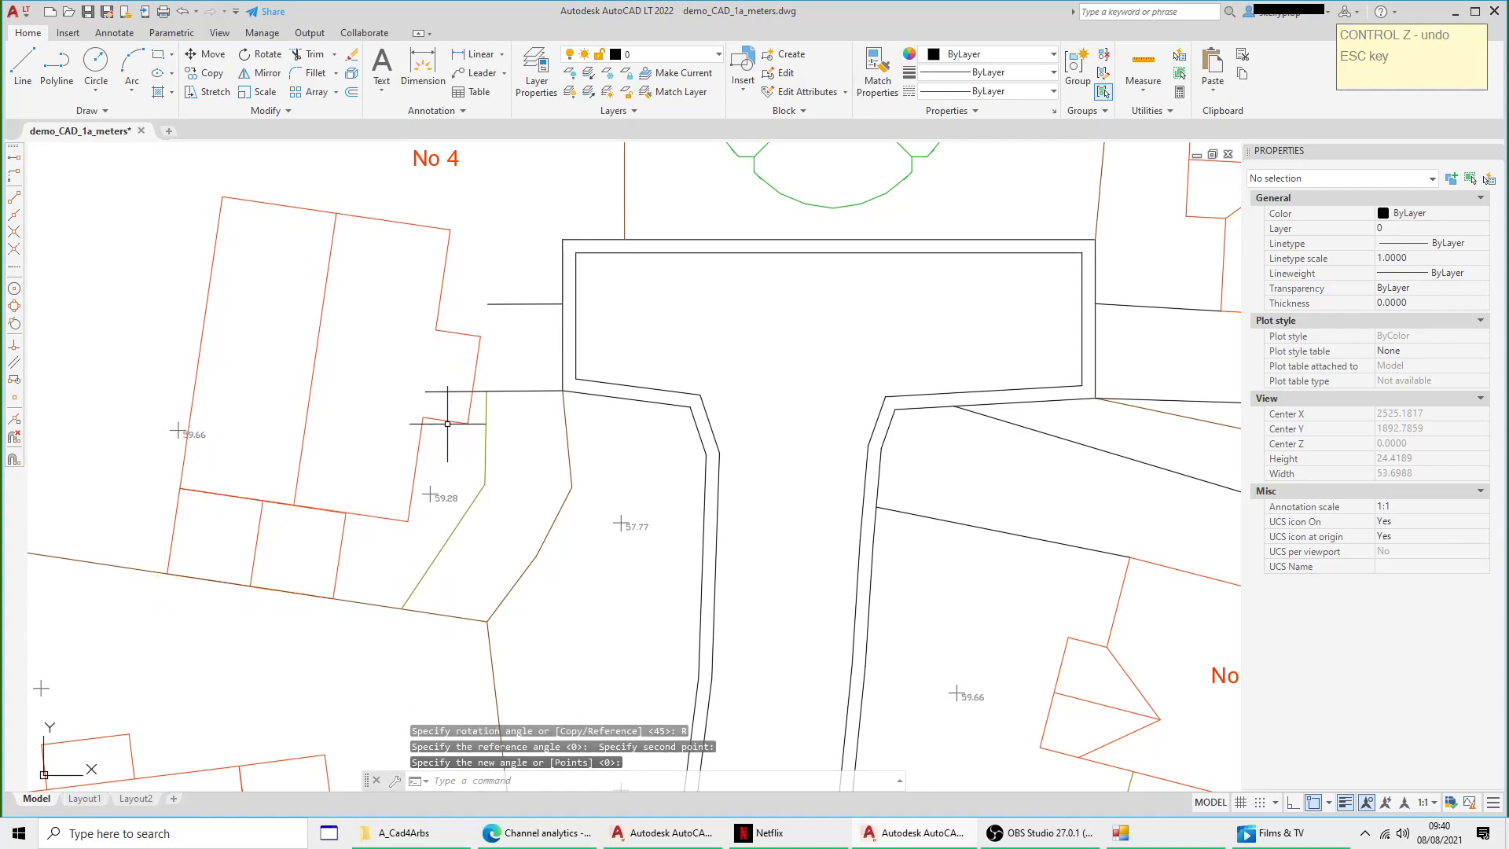
# Step: Move the rotated No 4 house and garage polylines a short distance west and slightly north, off the boundary line
pyautogui.click(407, 502)
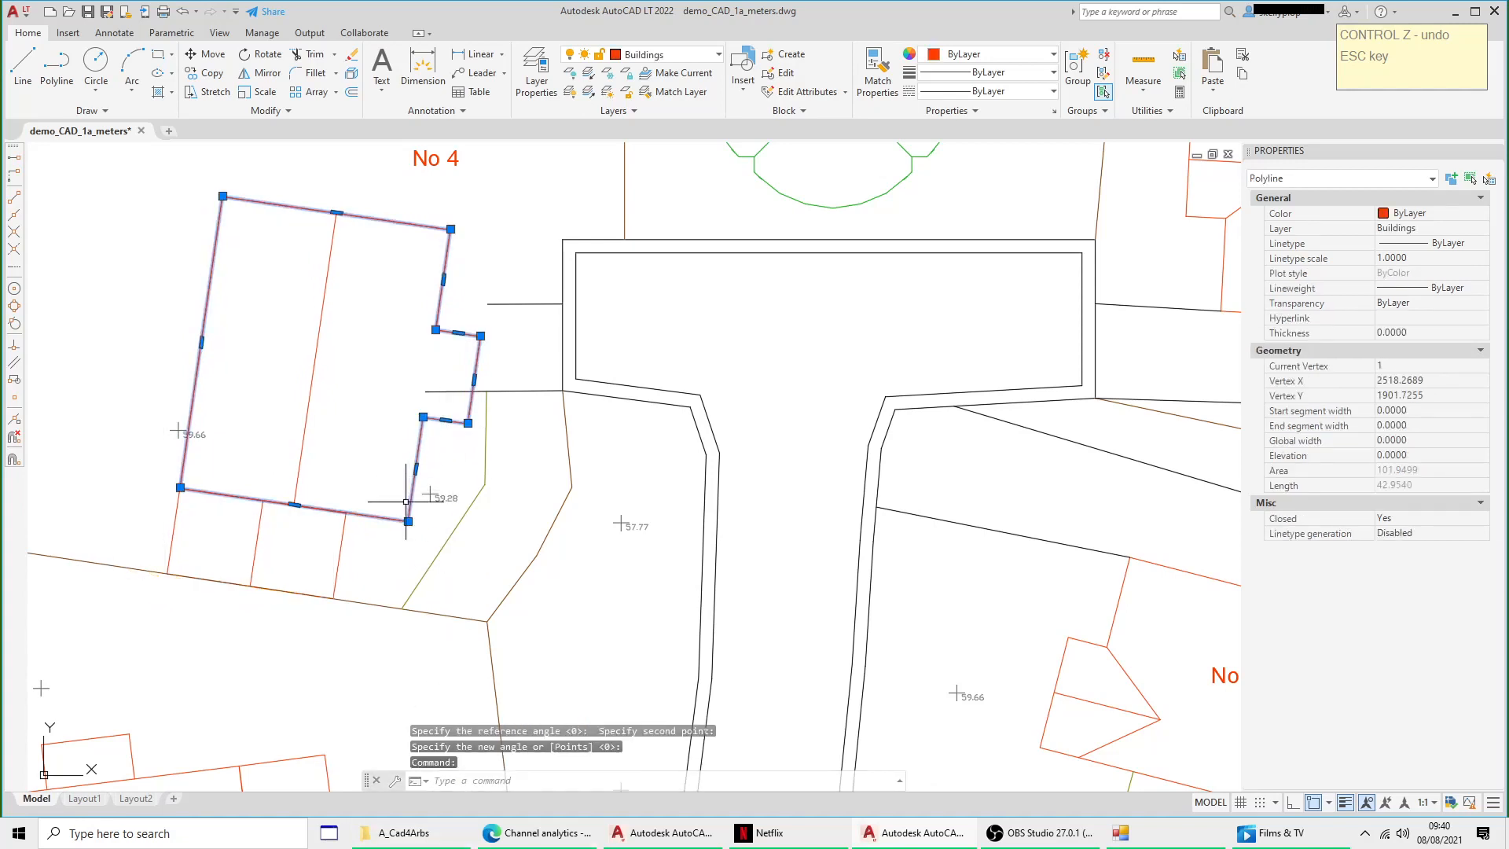
pyautogui.click(341, 545)
pyautogui.click(255, 548)
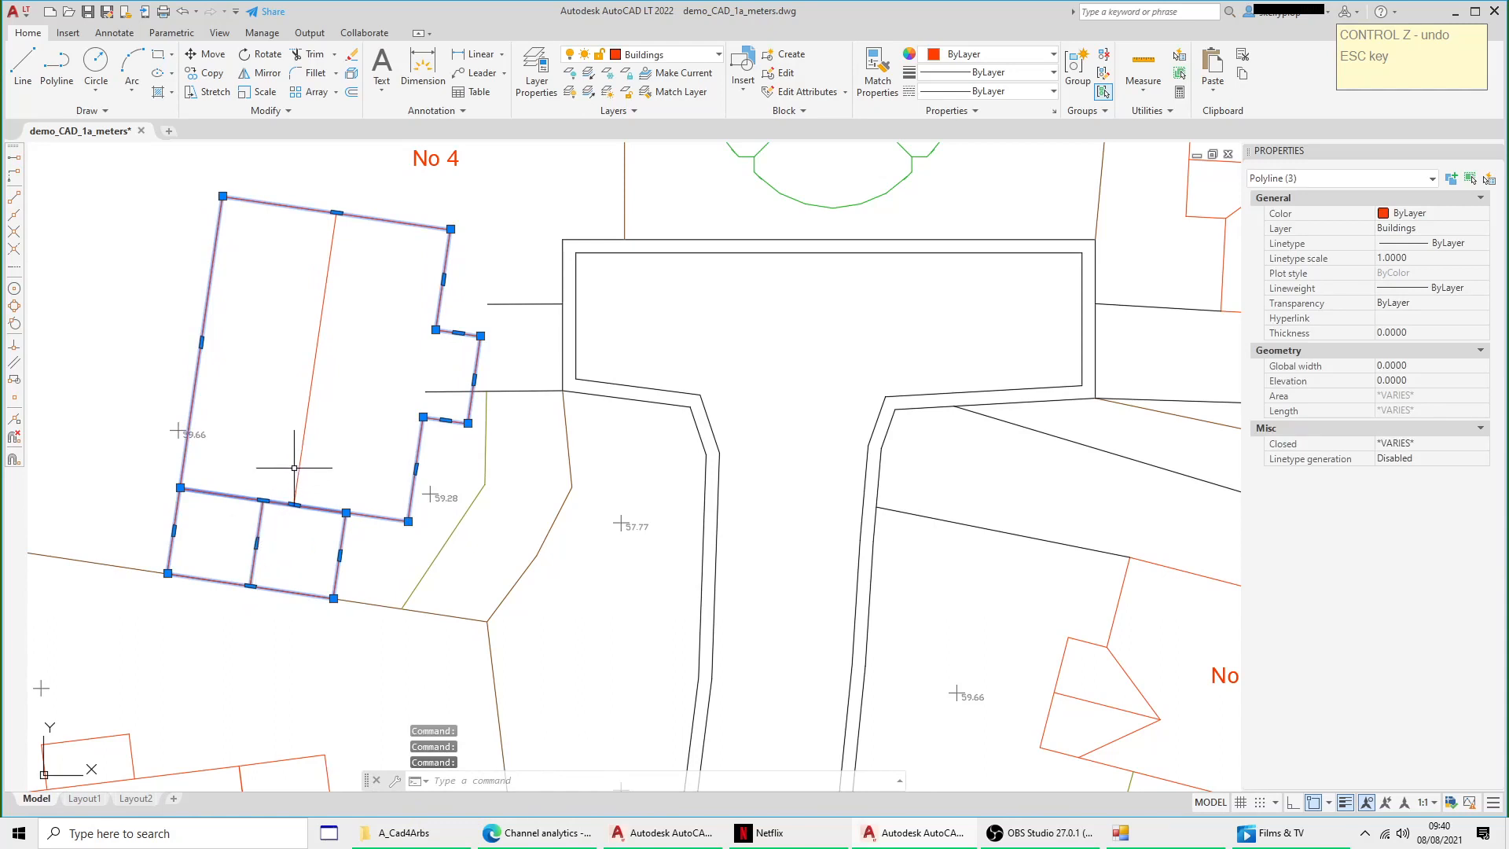
pyautogui.rightClick(341, 438)
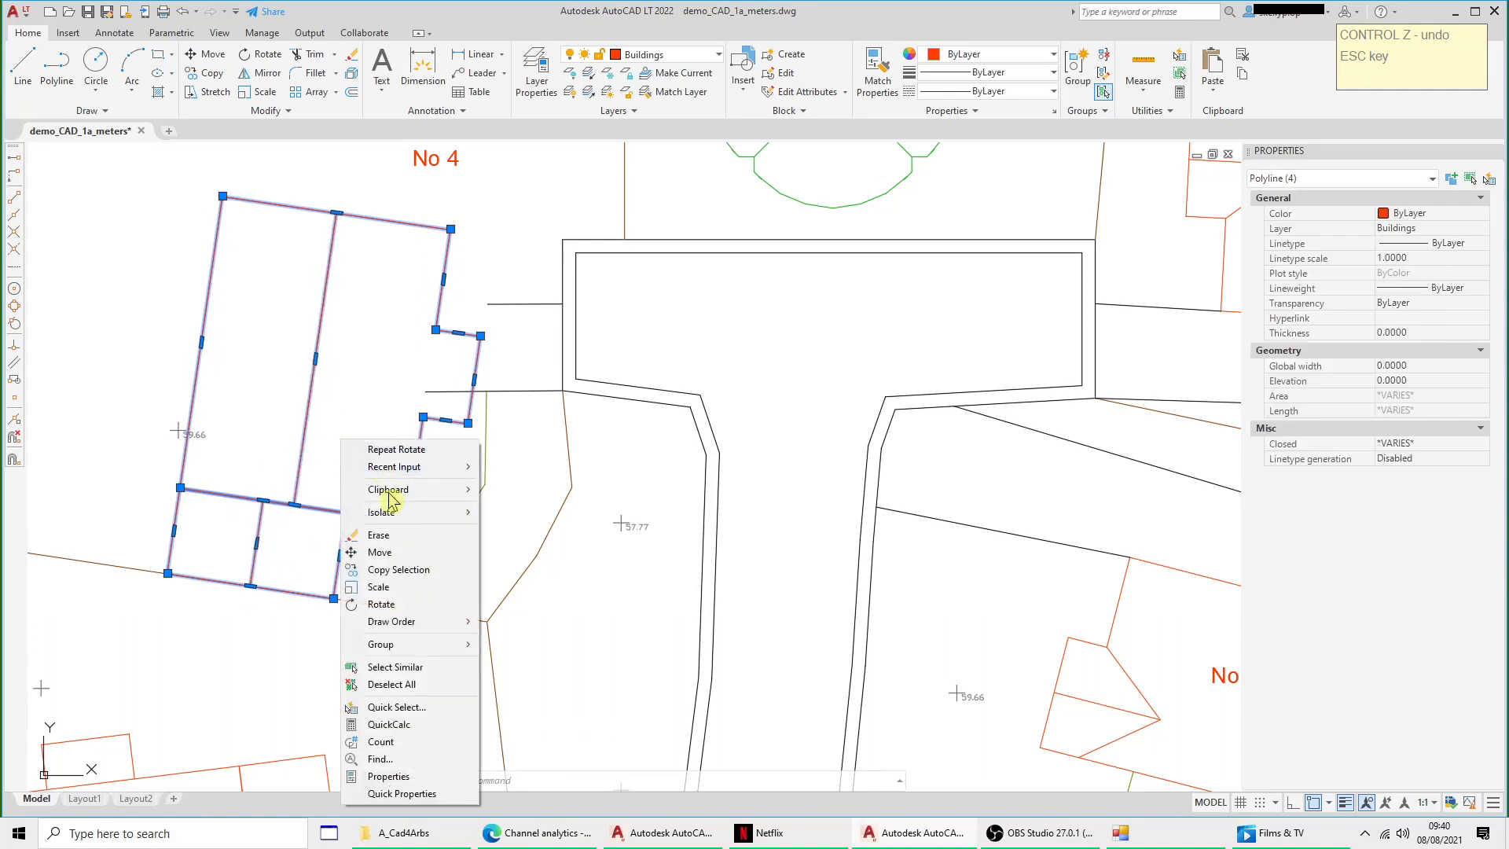
pyautogui.click(385, 550)
pyautogui.click(822, 431)
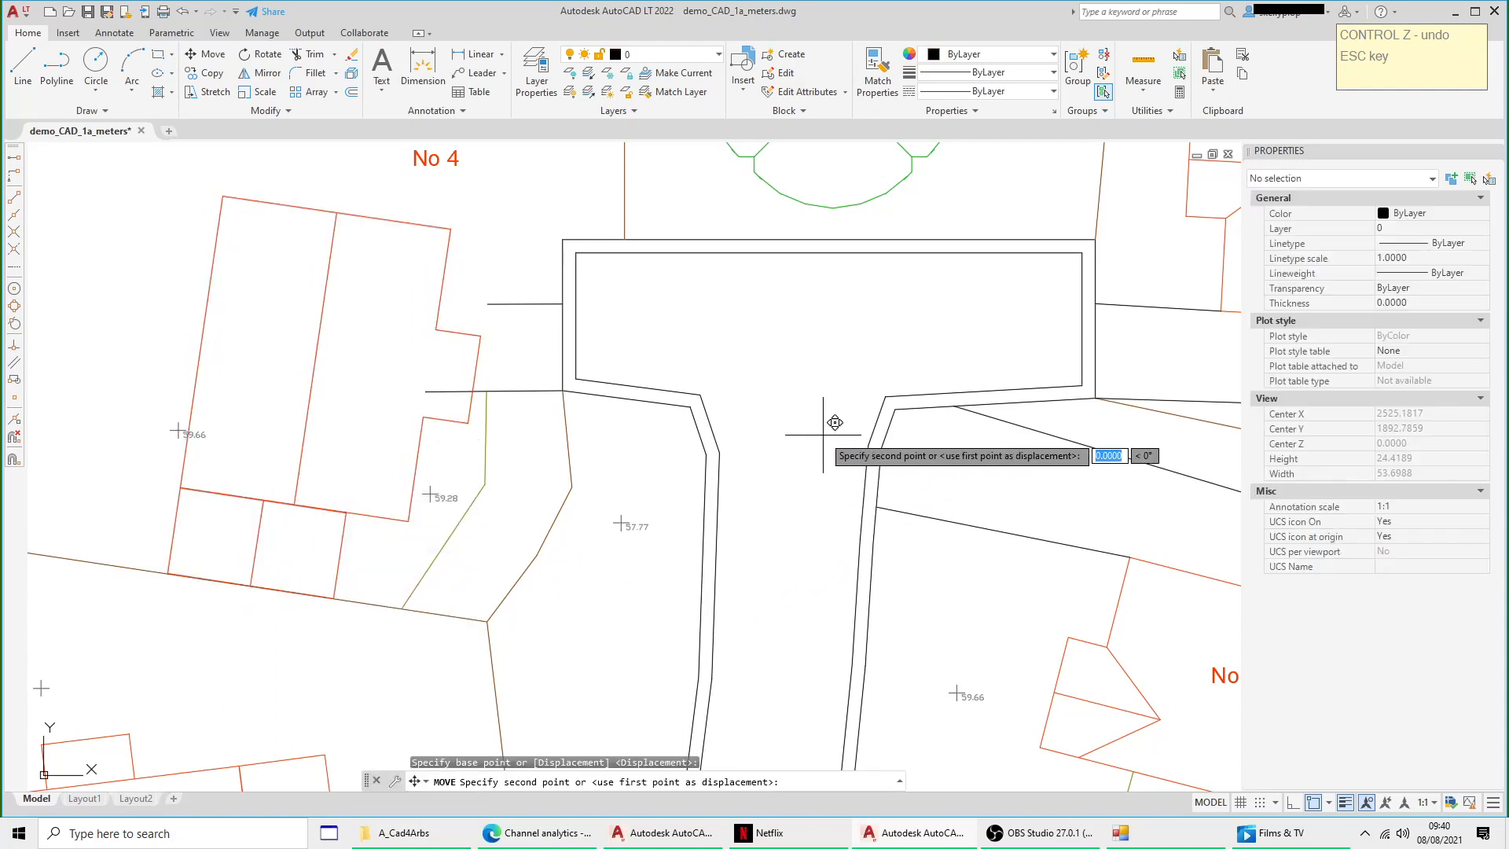
pyautogui.click(769, 417)
# Step: Undo both moves and the reference rotation of the No 4 house and garage
pyautogui.hotkey('ctrl', 'z')
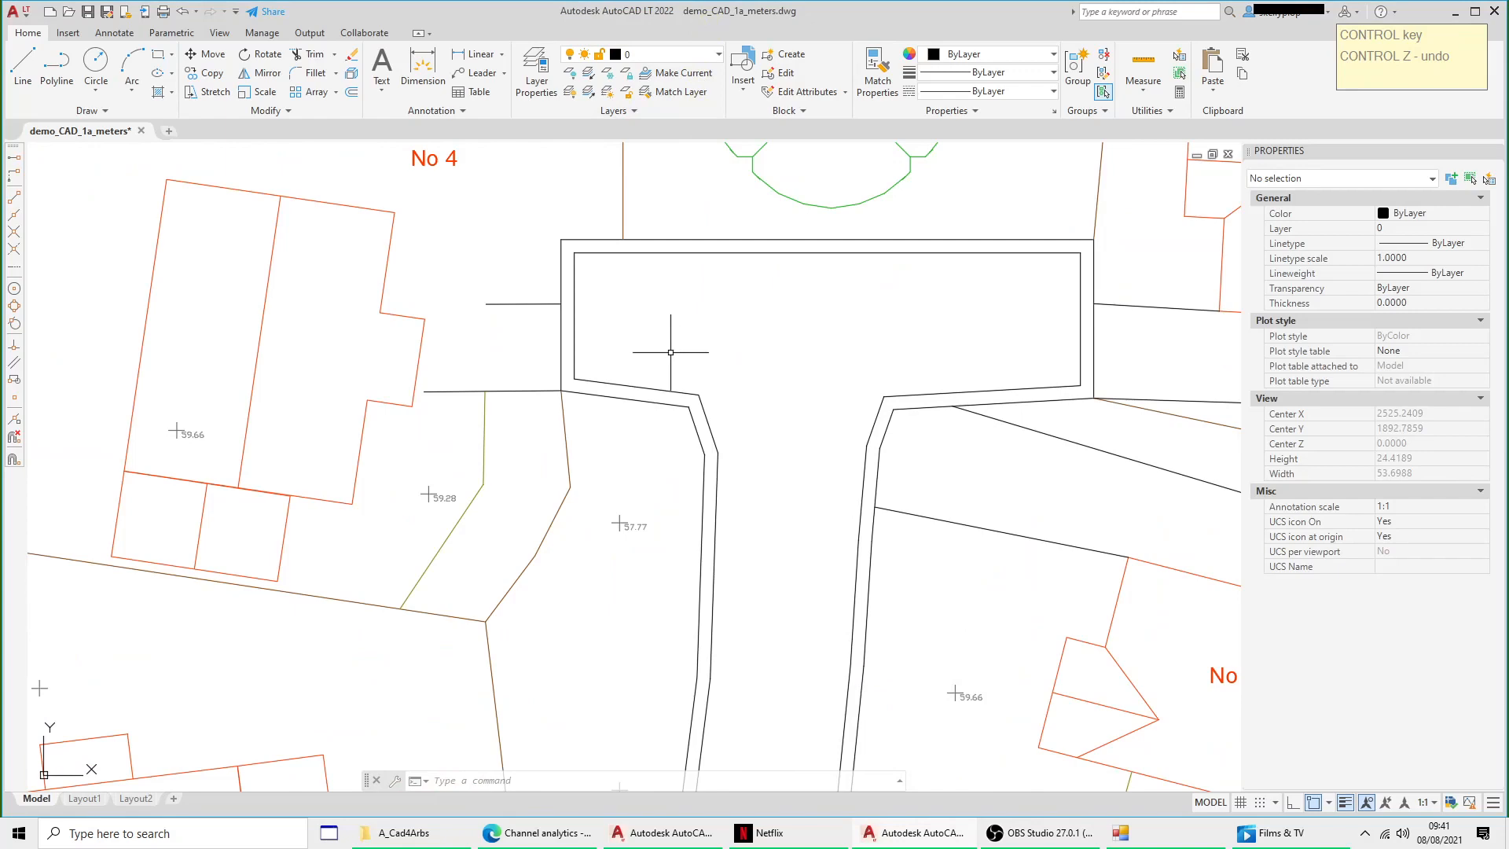
pyautogui.hotkey('ctrl', 'z')
pyautogui.hotkey('ctrl', 'z')
pyautogui.hotkey('ctrl', 'z')
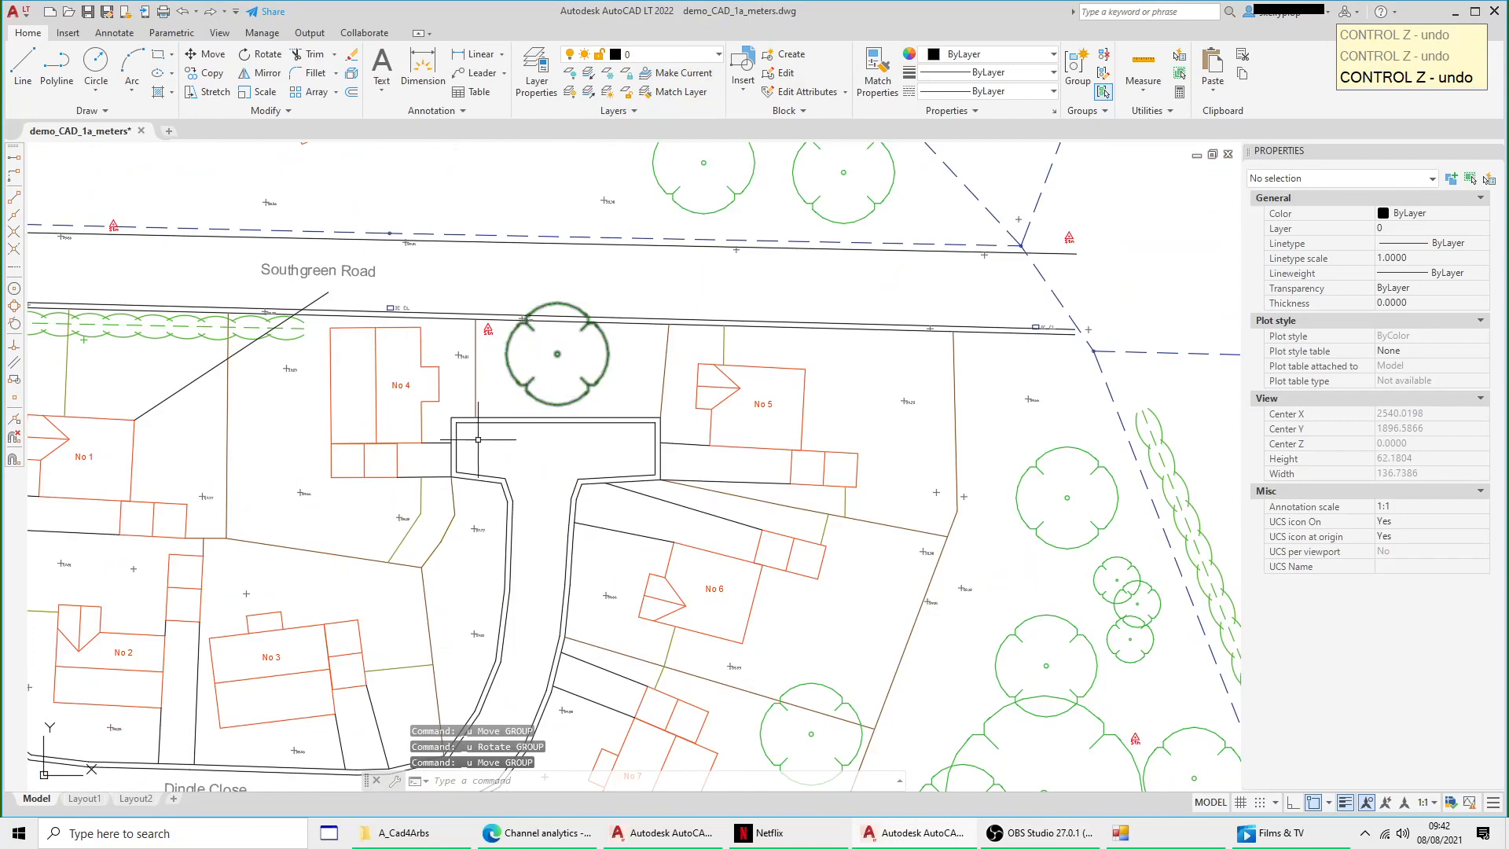
# Step: Move the original No 4 house and garage outlines by the garage's south-east corner down to the southern plot boundary
pyautogui.scroll(4, 355, 460)
pyautogui.click(399, 440)
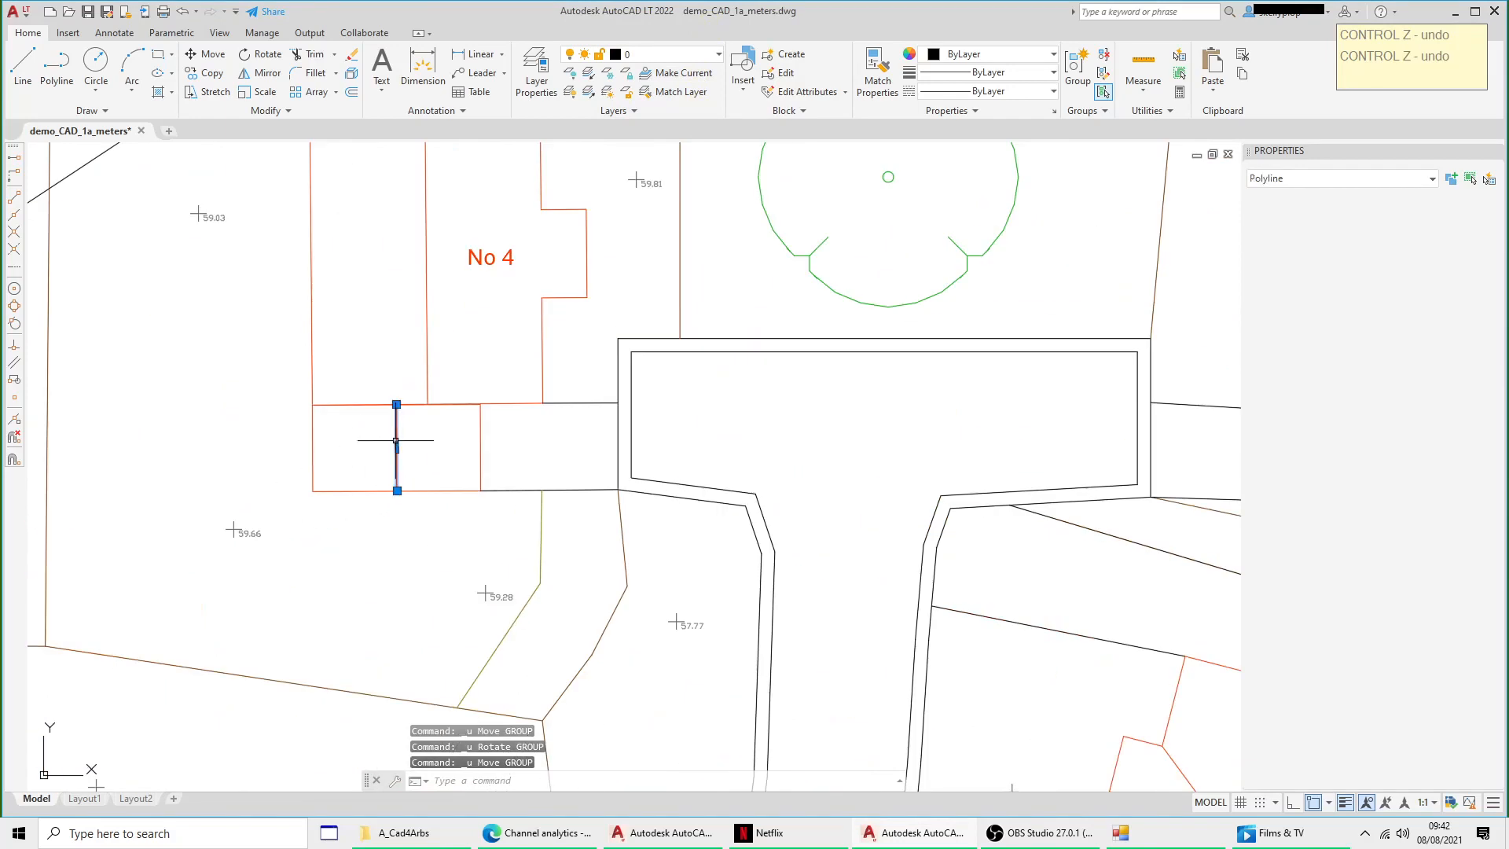
pyautogui.click(370, 406)
pyautogui.click(425, 364)
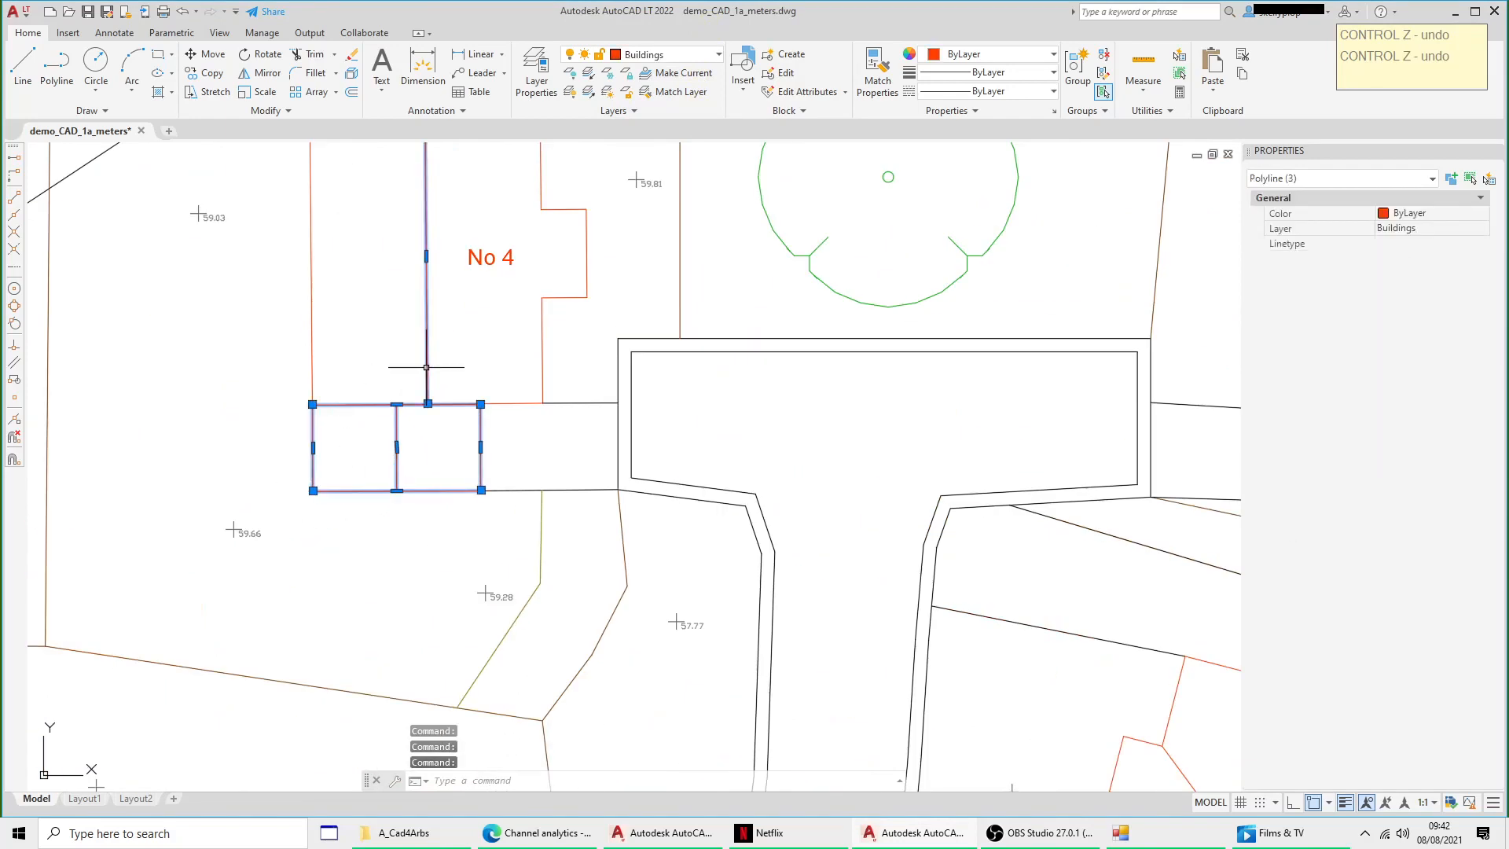
pyautogui.click(543, 333)
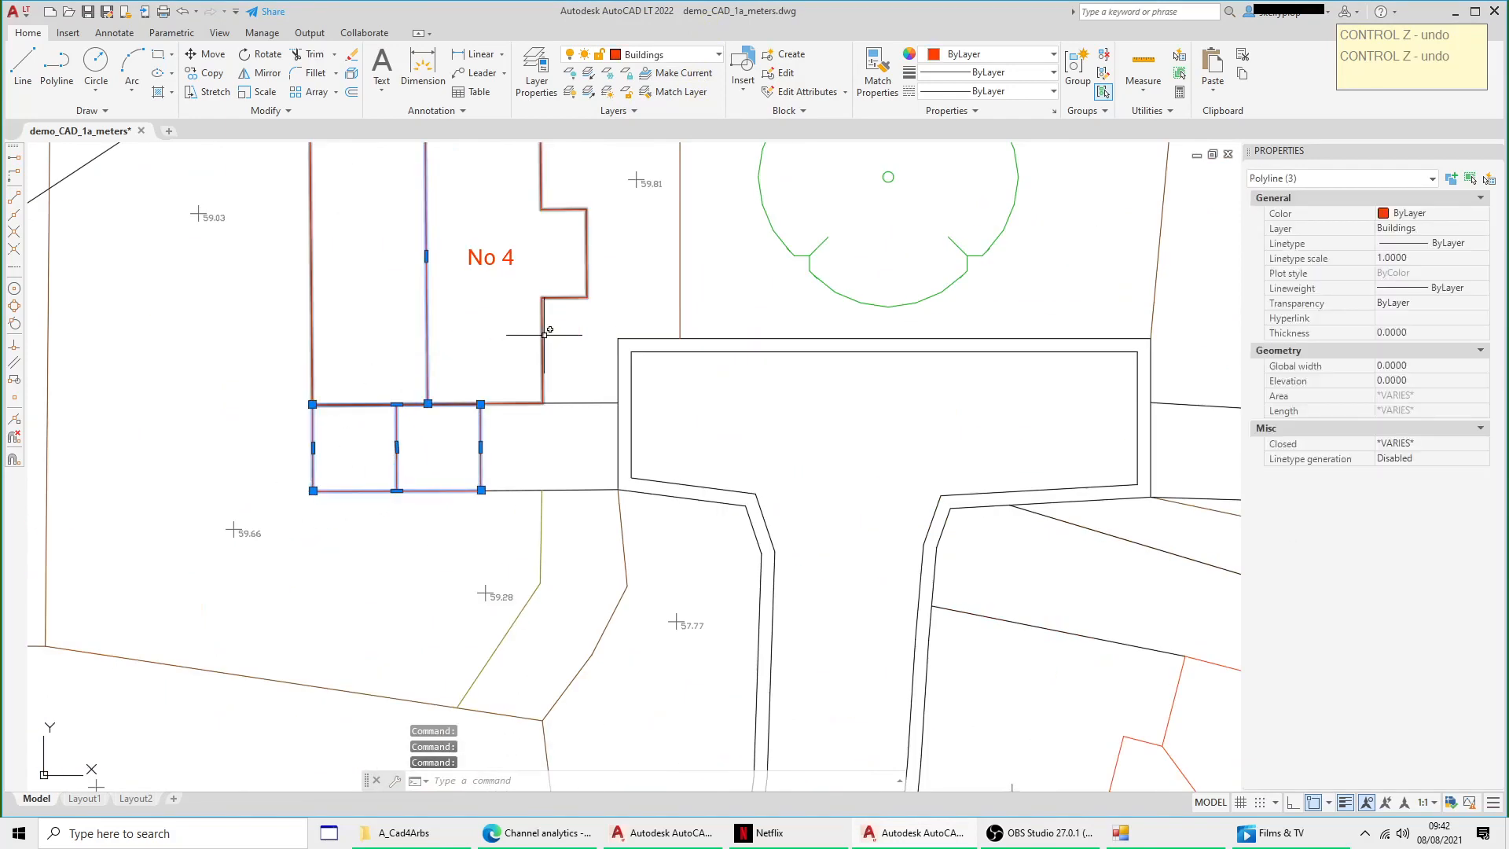
pyautogui.rightClick(587, 302)
pyautogui.click(621, 414)
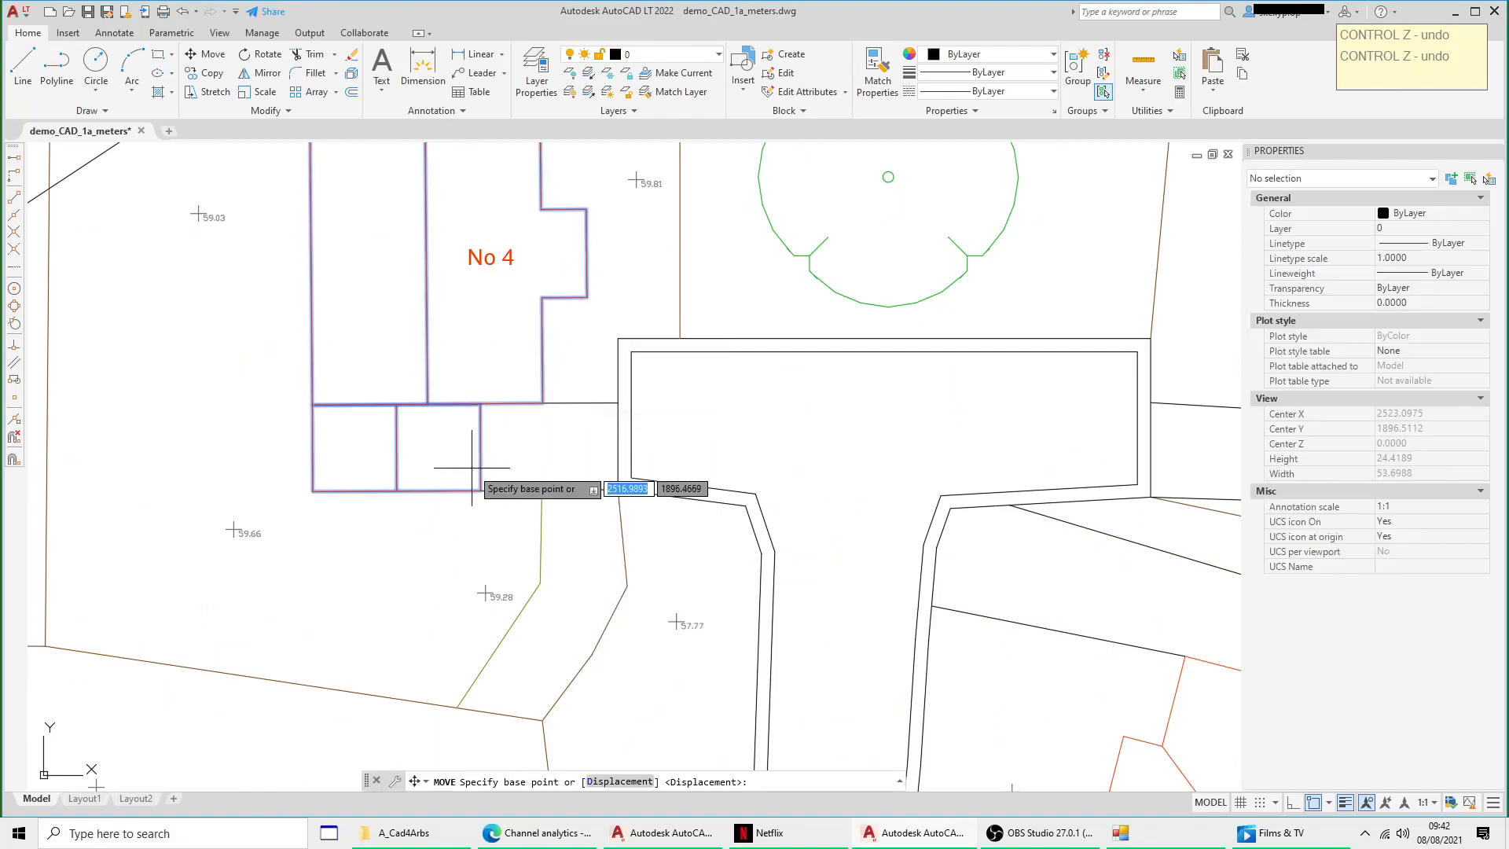
pyautogui.click(480, 490)
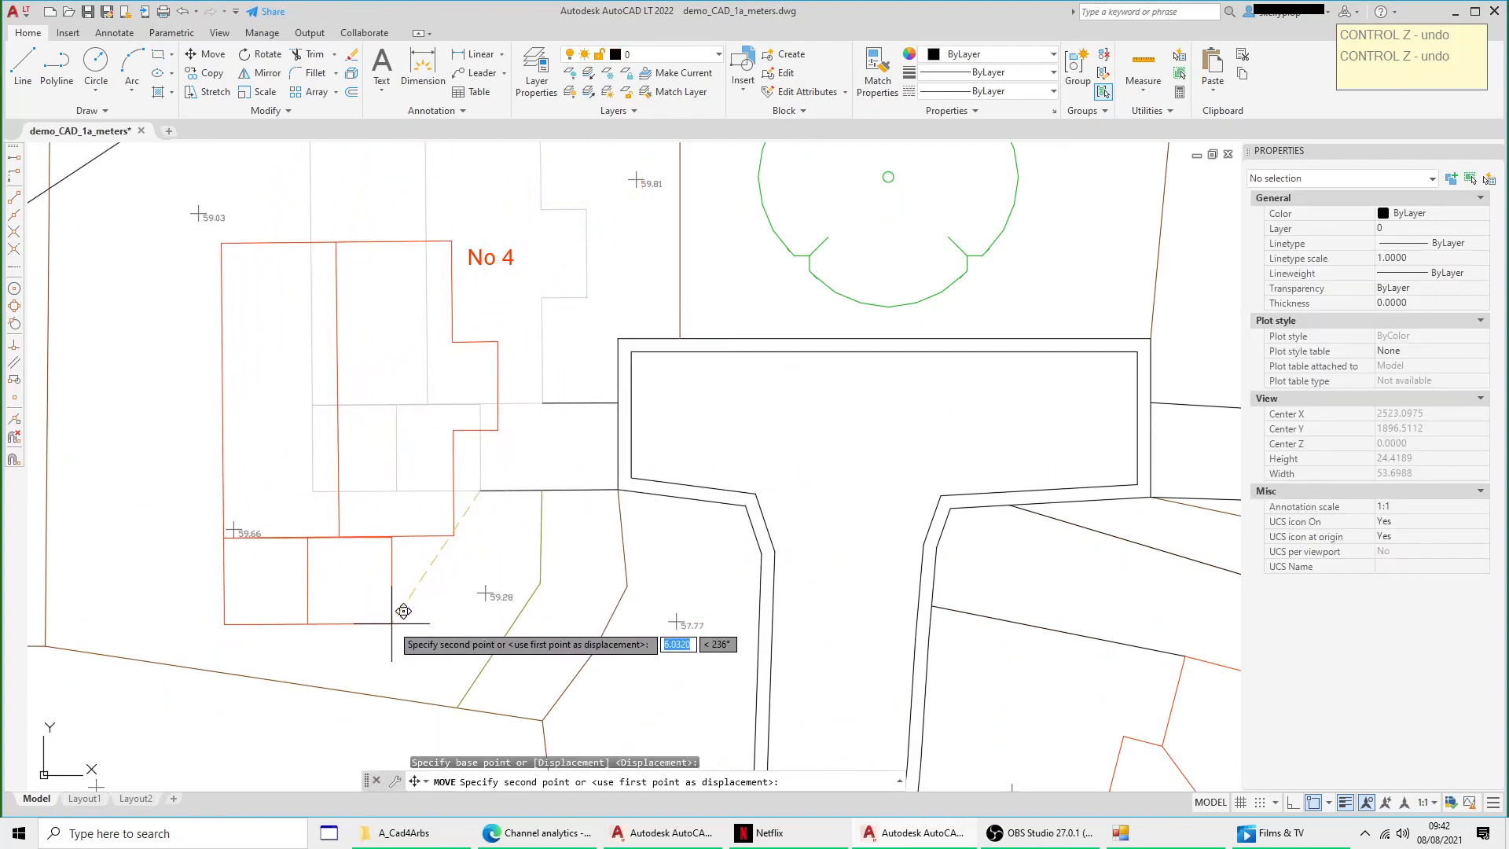
pyautogui.moveTo(403, 611); pyautogui.dragTo(443, 479, button='middle')
pyautogui.click(418, 563)
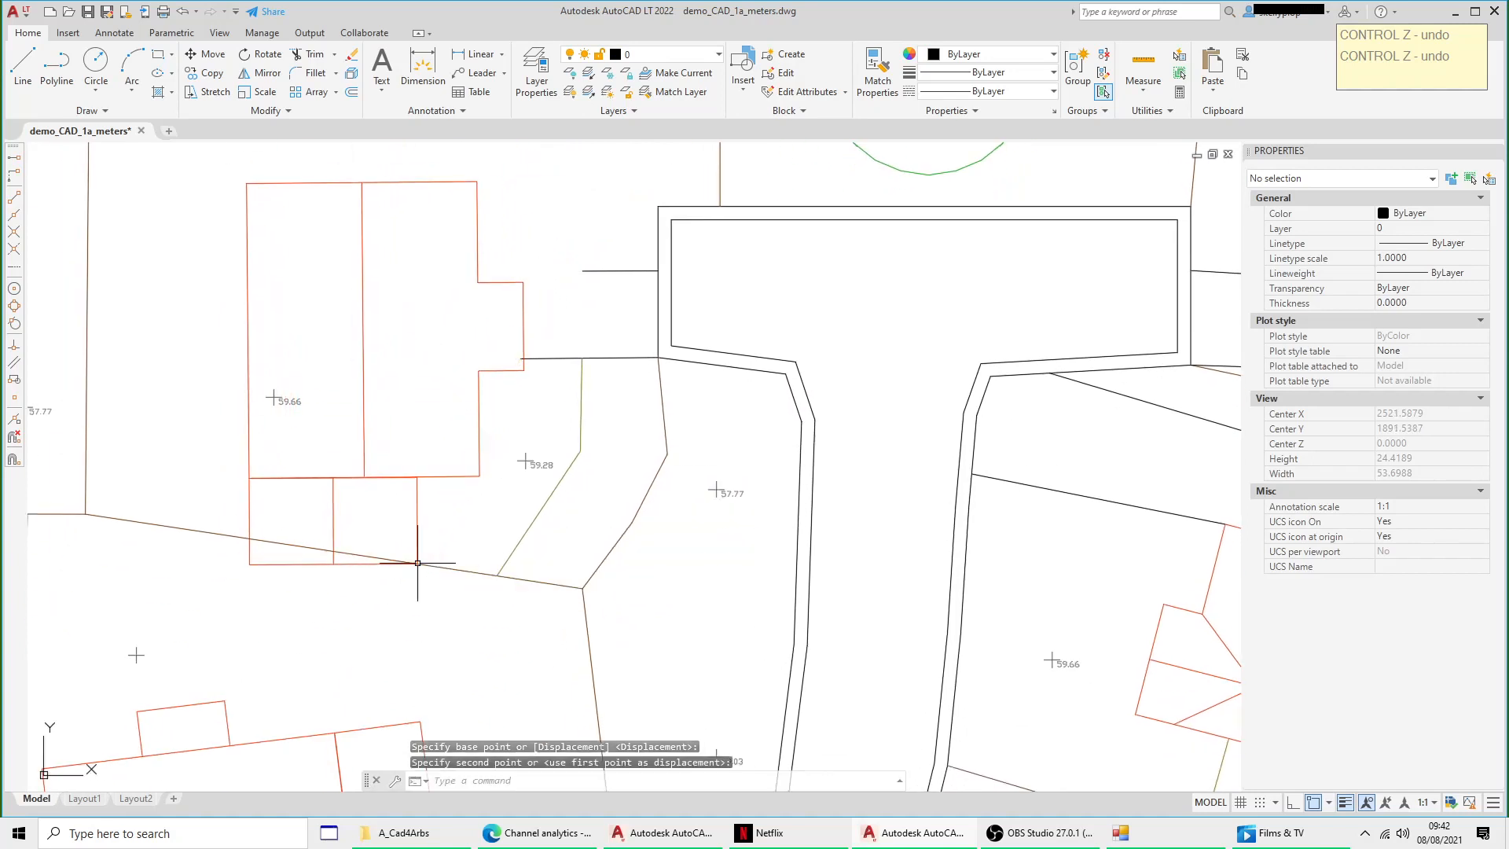
# Step: Rotate the No 4 house and garage about the garage's south-east corner by reference, aligning the garage's south edge with the southern plot boundary
pyautogui.click(418, 507)
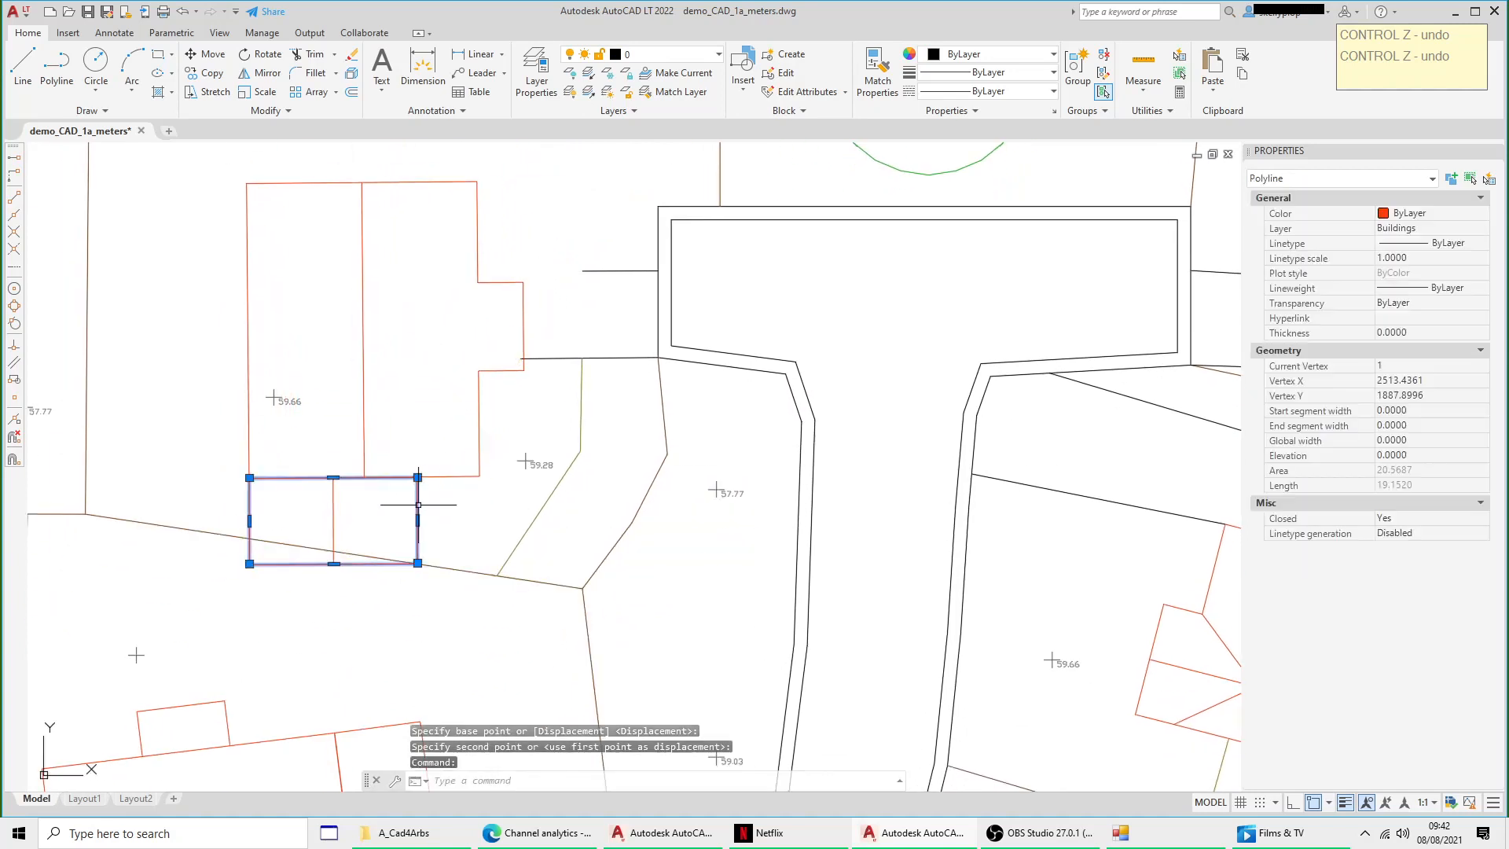
pyautogui.click(437, 476)
pyautogui.click(364, 424)
pyautogui.click(333, 521)
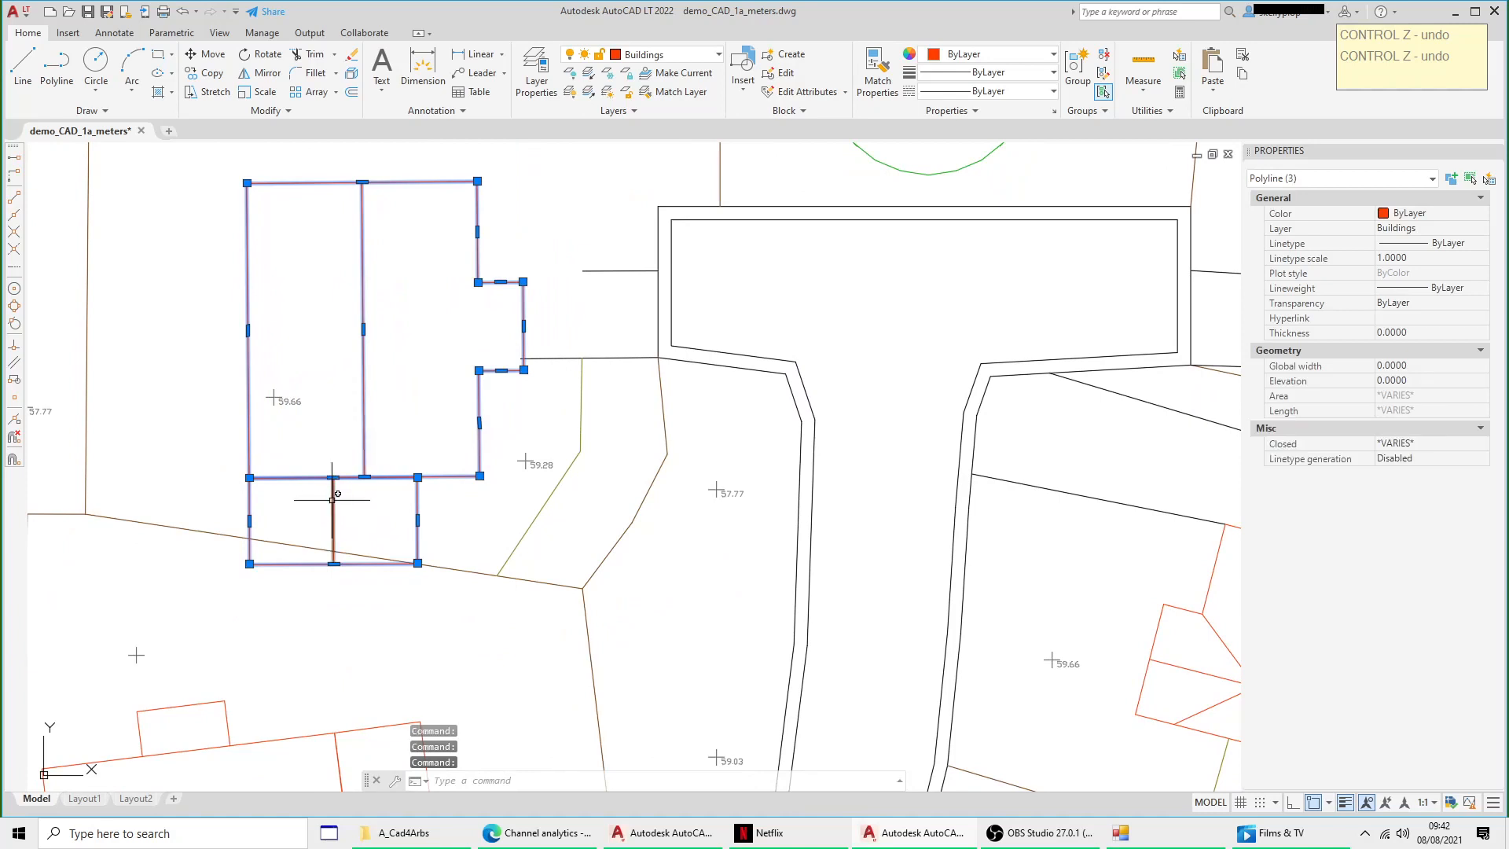
pyautogui.rightClick(345, 492)
pyautogui.click(393, 555)
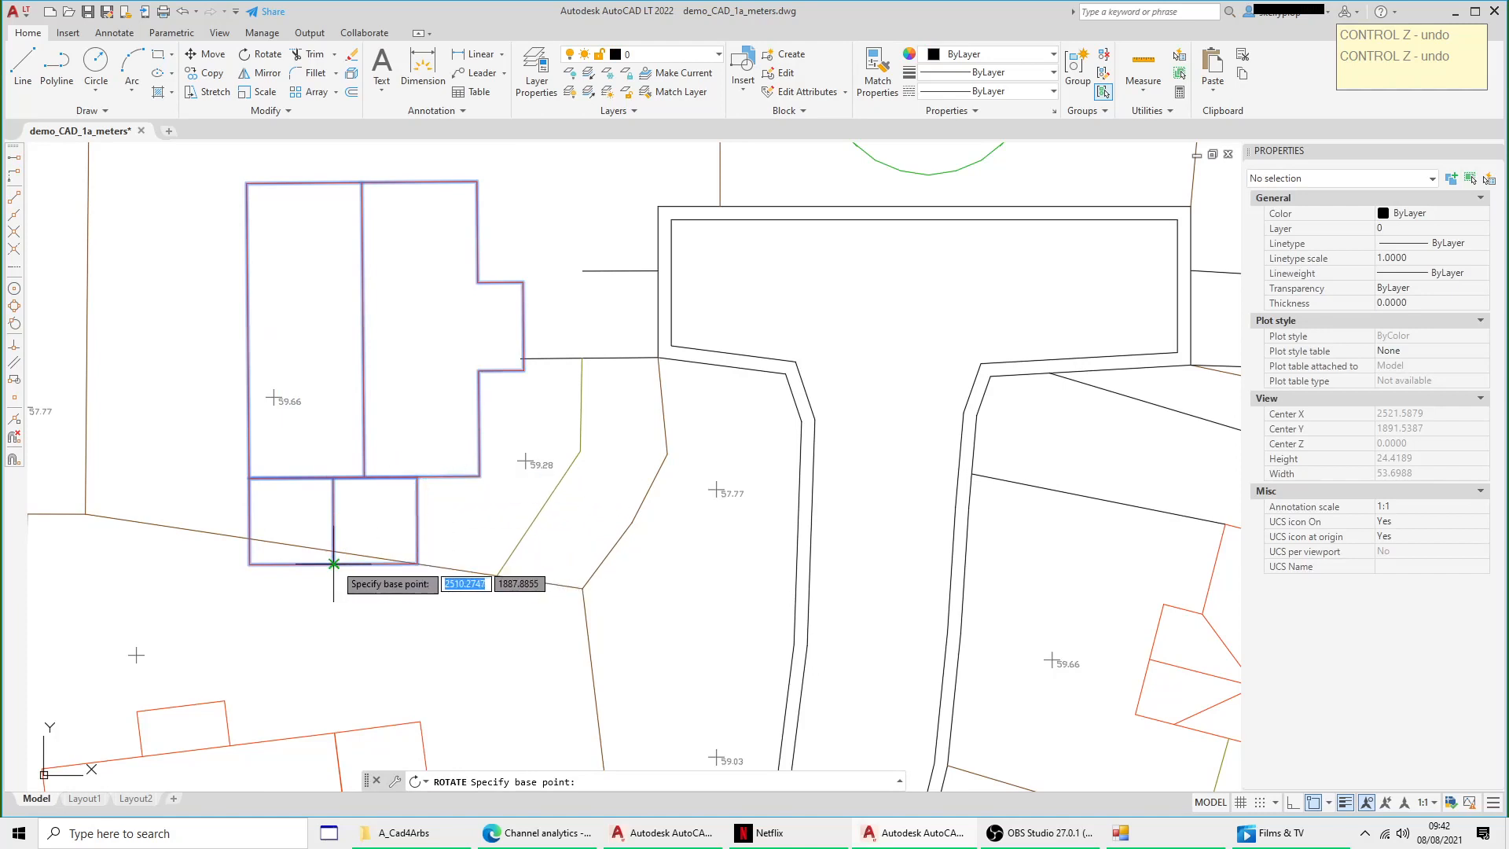
pyautogui.click(417, 564)
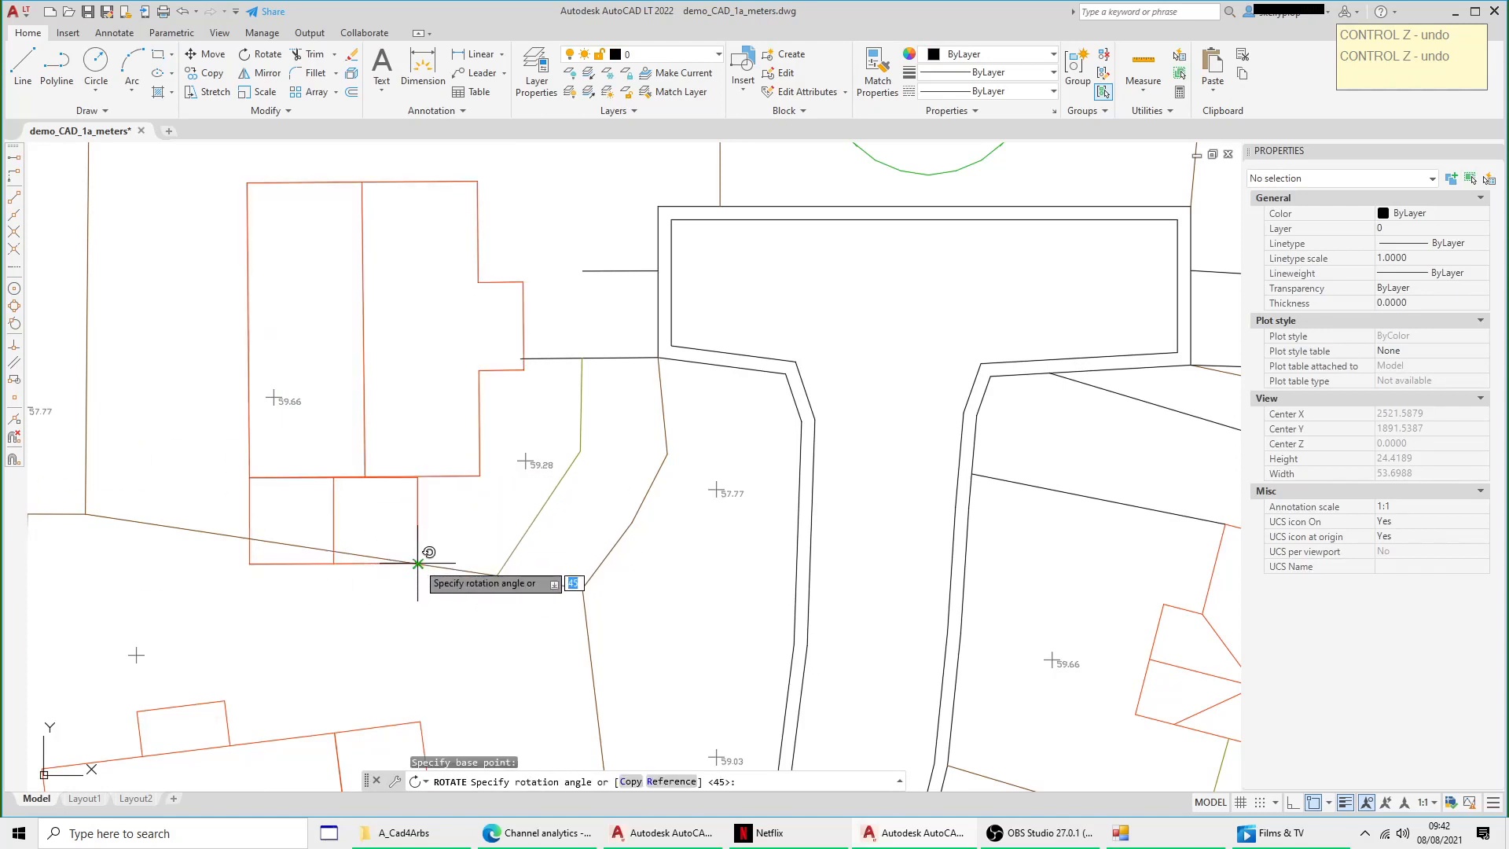
pyautogui.rightClick(482, 525)
pyautogui.click(551, 611)
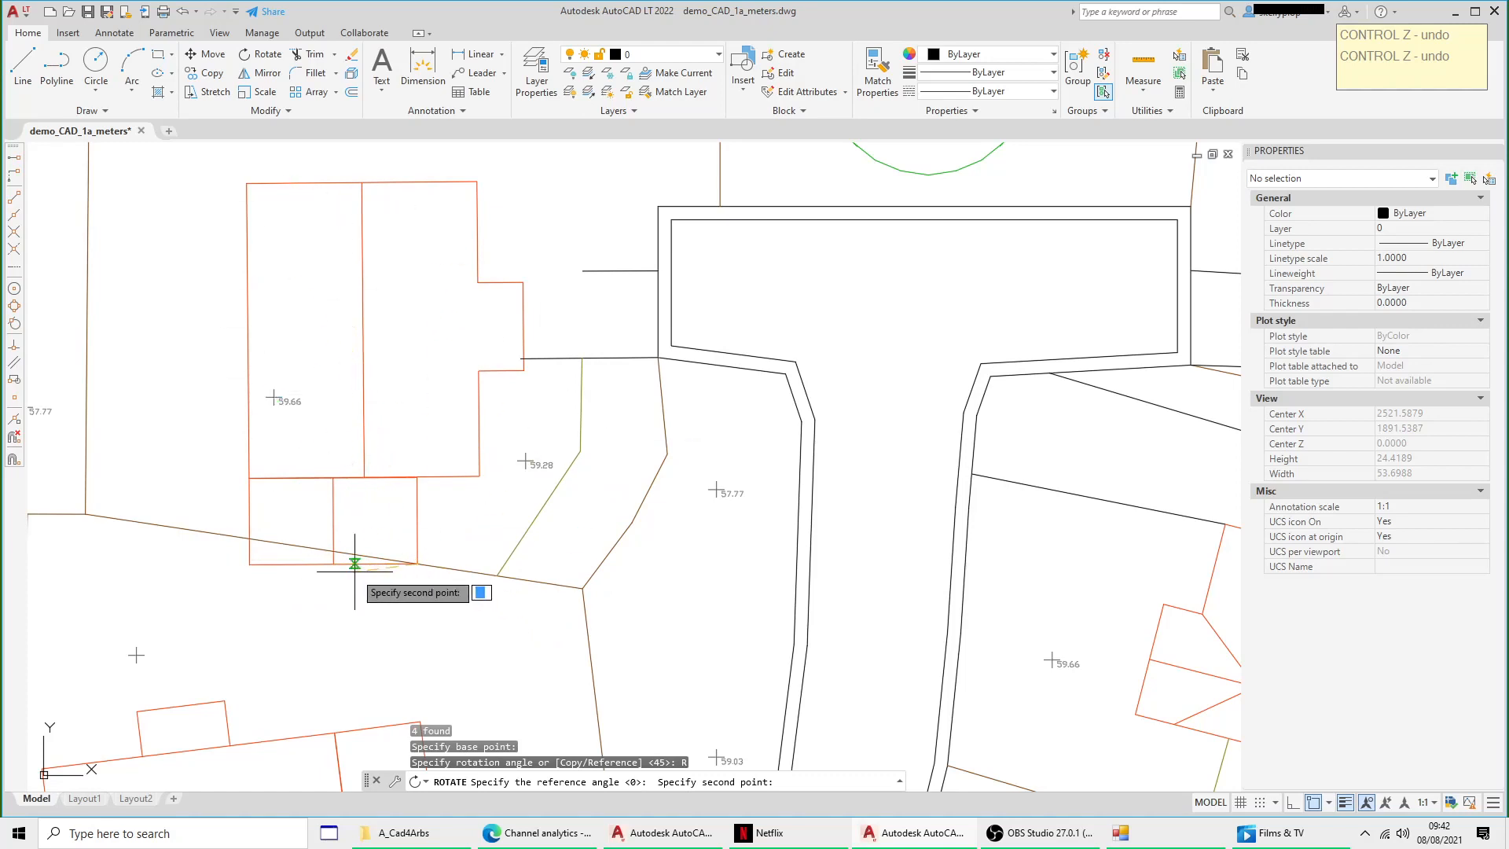
pyautogui.click(264, 563)
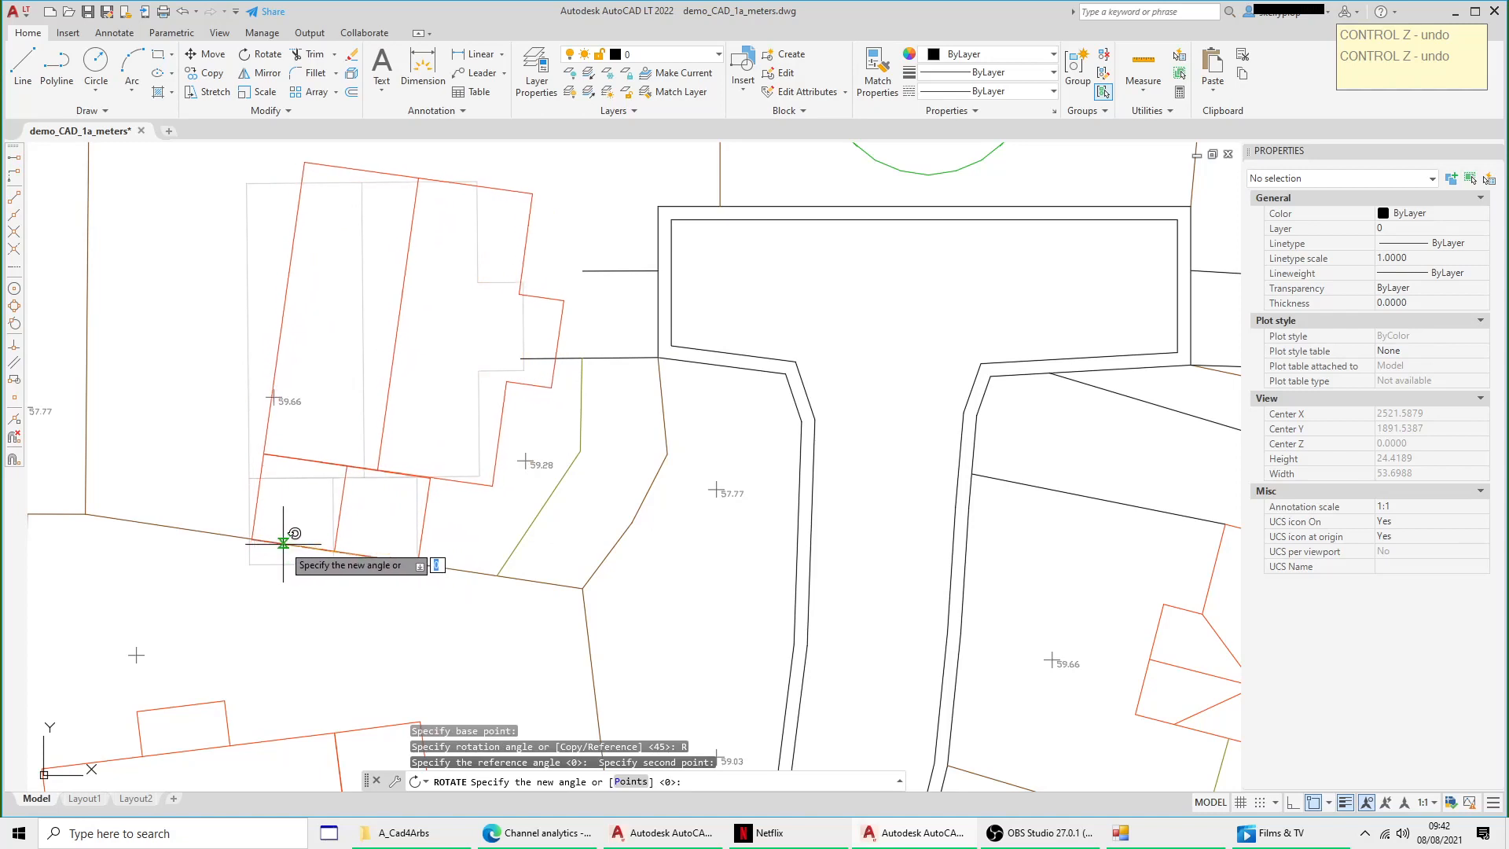
pyautogui.click(179, 527)
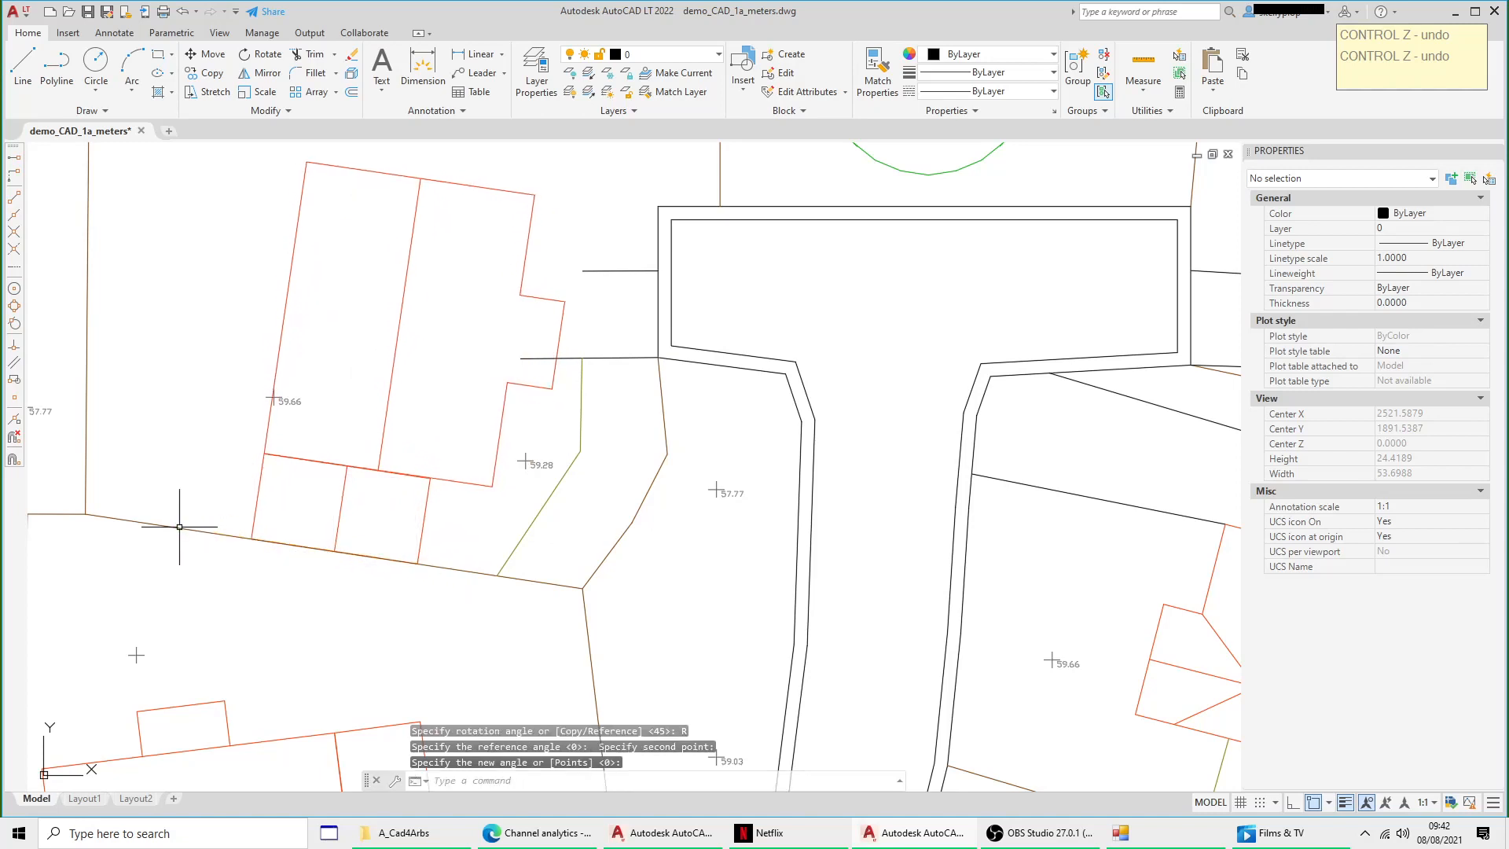
# Step: Move the rotated No 4 house and garage polylines about 3 m west and slightly north, off the boundary line
pyautogui.click(498, 437)
pyautogui.click(390, 384)
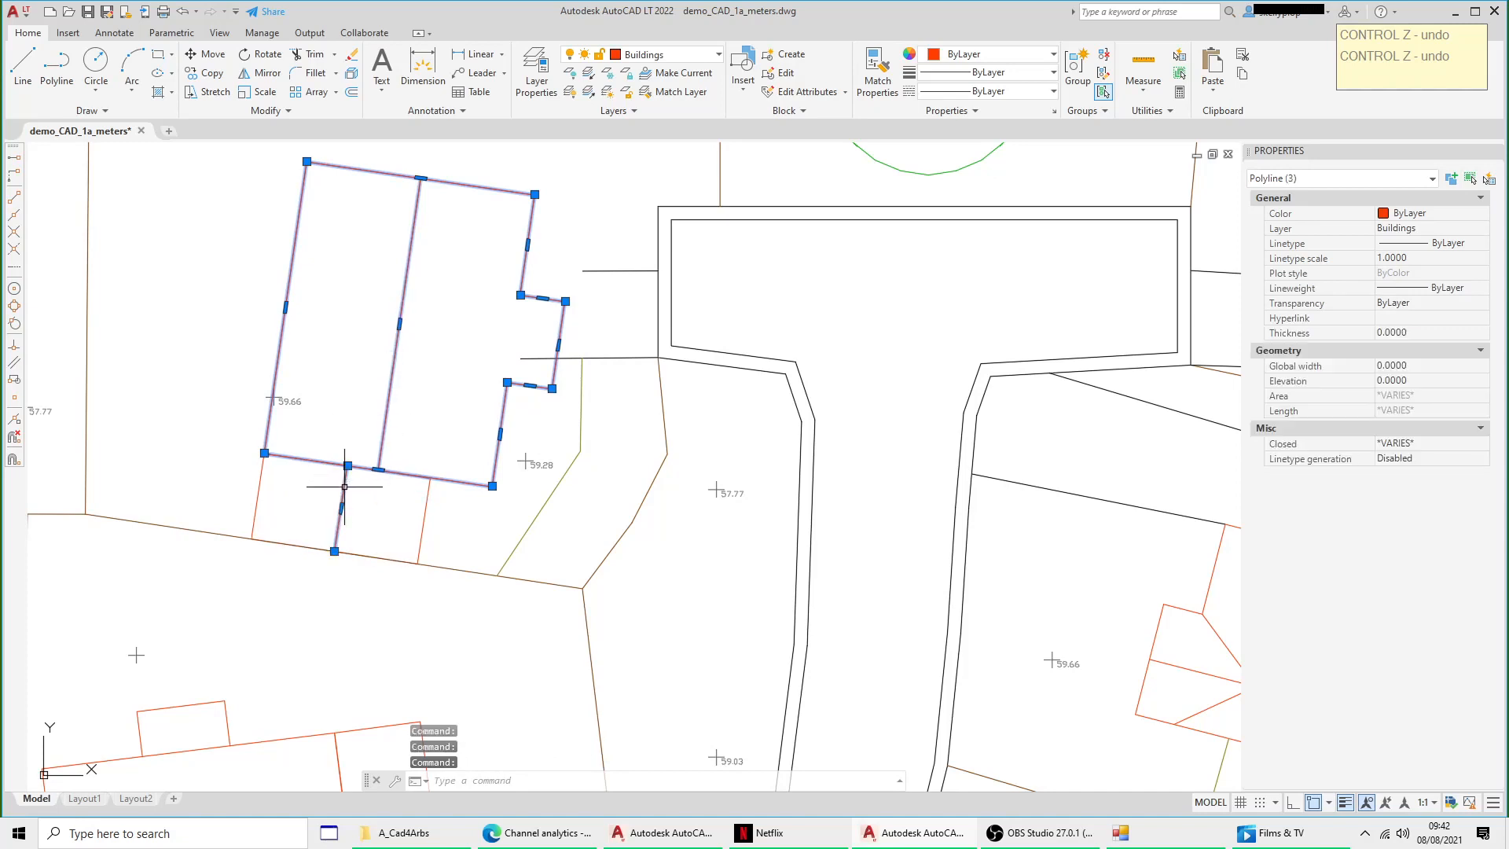
pyautogui.click(429, 506)
pyautogui.rightClick(438, 512)
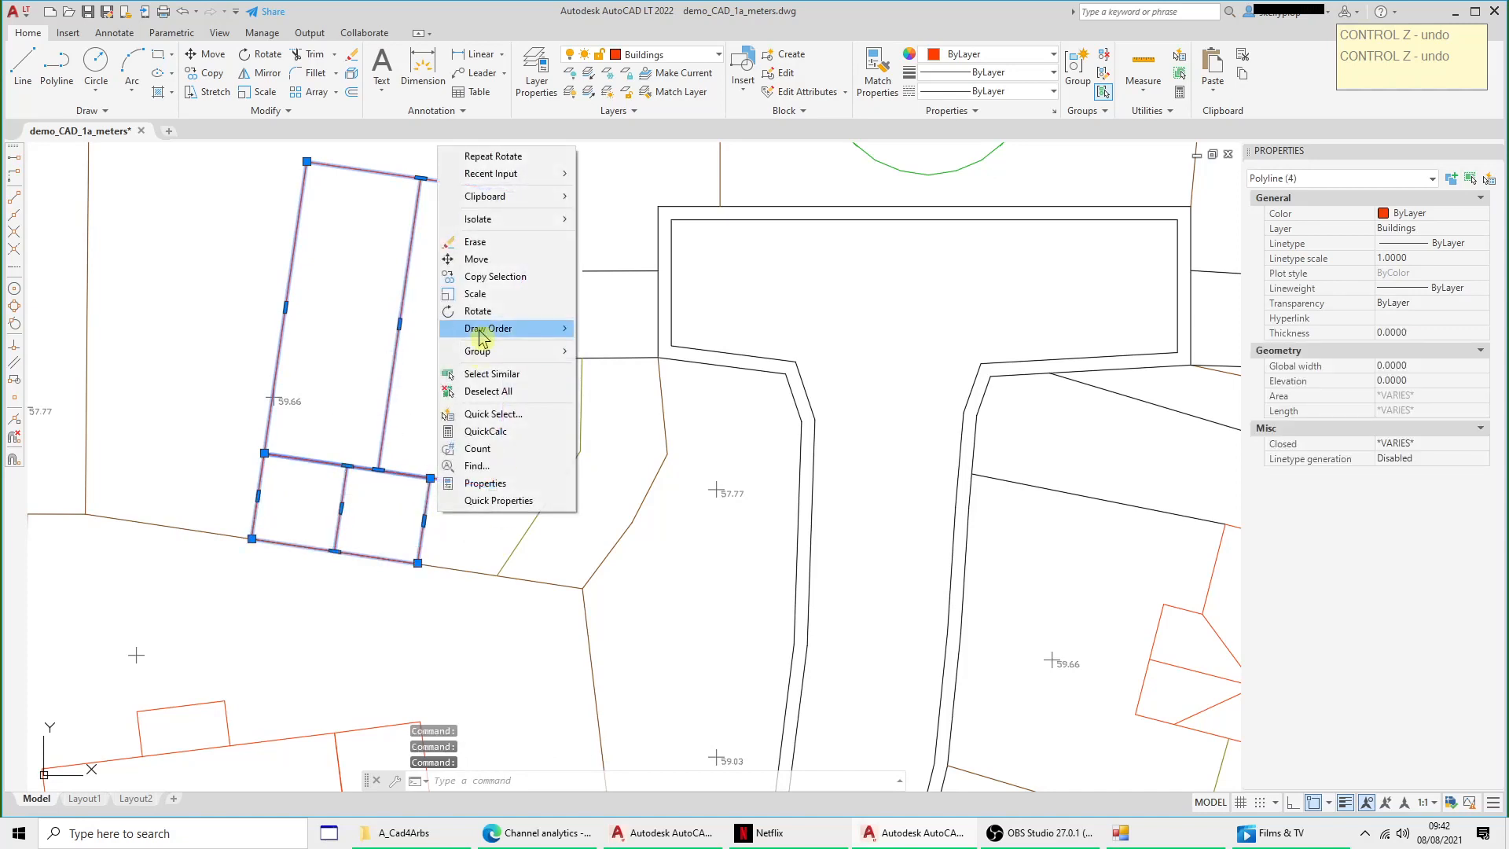
pyautogui.click(476, 258)
pyautogui.click(474, 625)
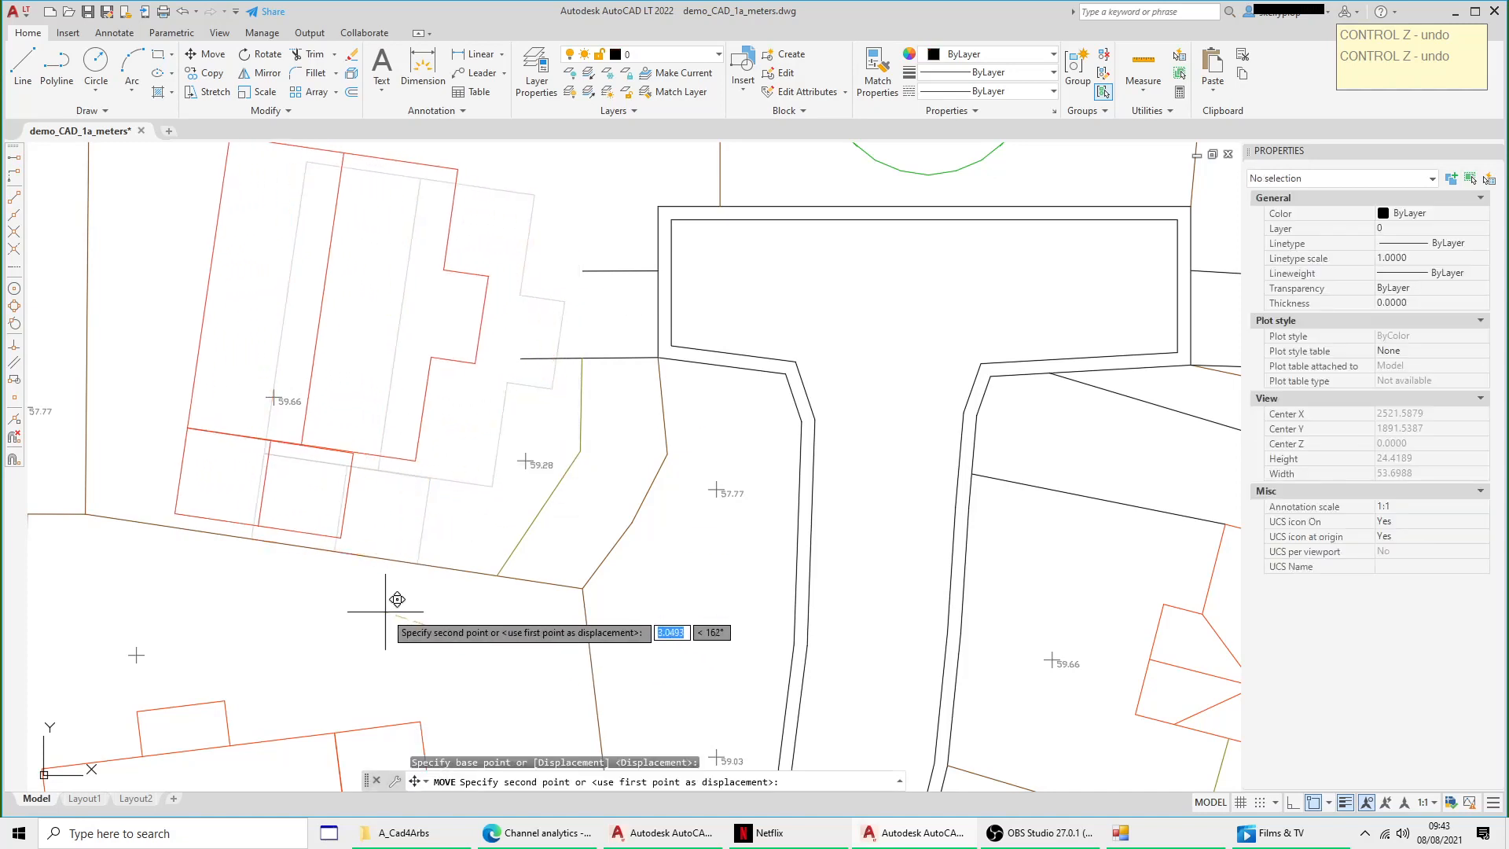
pyautogui.press('Escape')
# Step: Delete the stray diagonal line running from the No 1 house's north-east corner to Southgreen Road
pyautogui.scroll(-6, 849, 455)
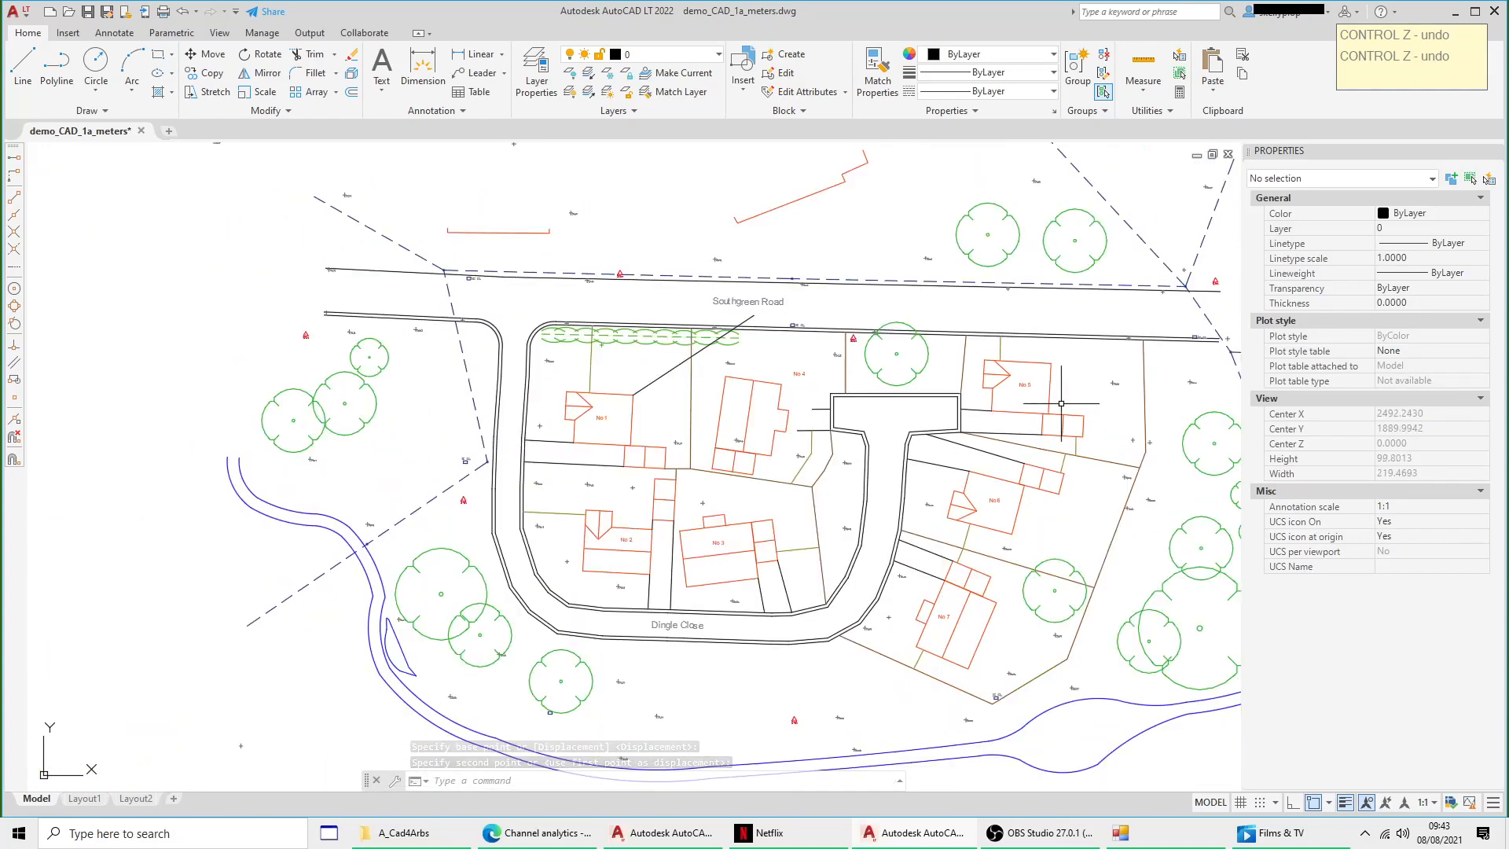
pyautogui.scroll(-3, 865, 403)
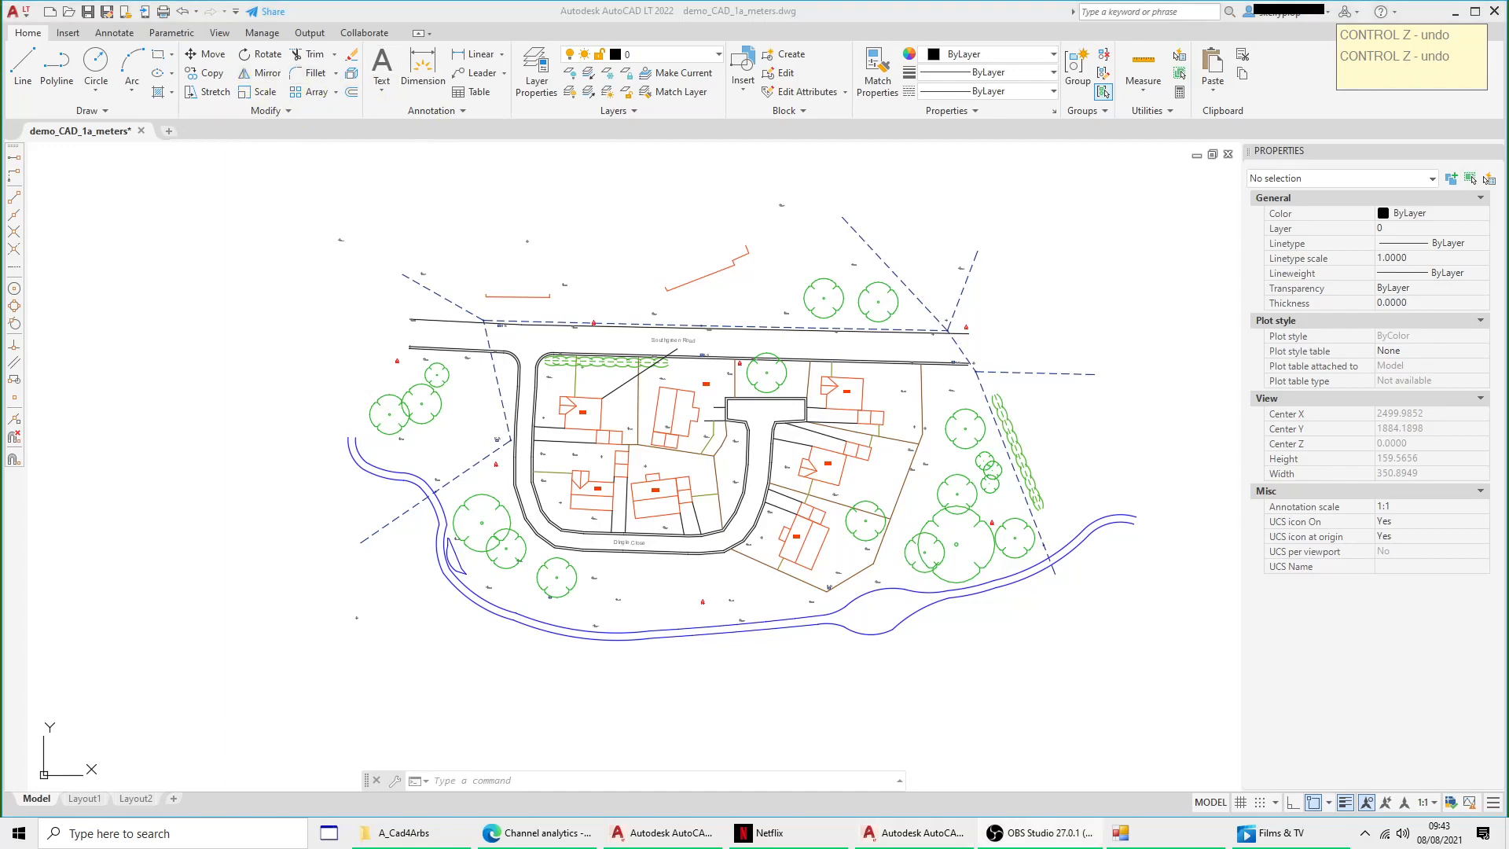
pyautogui.click(637, 308)
pyautogui.scroll(4, 621, 405)
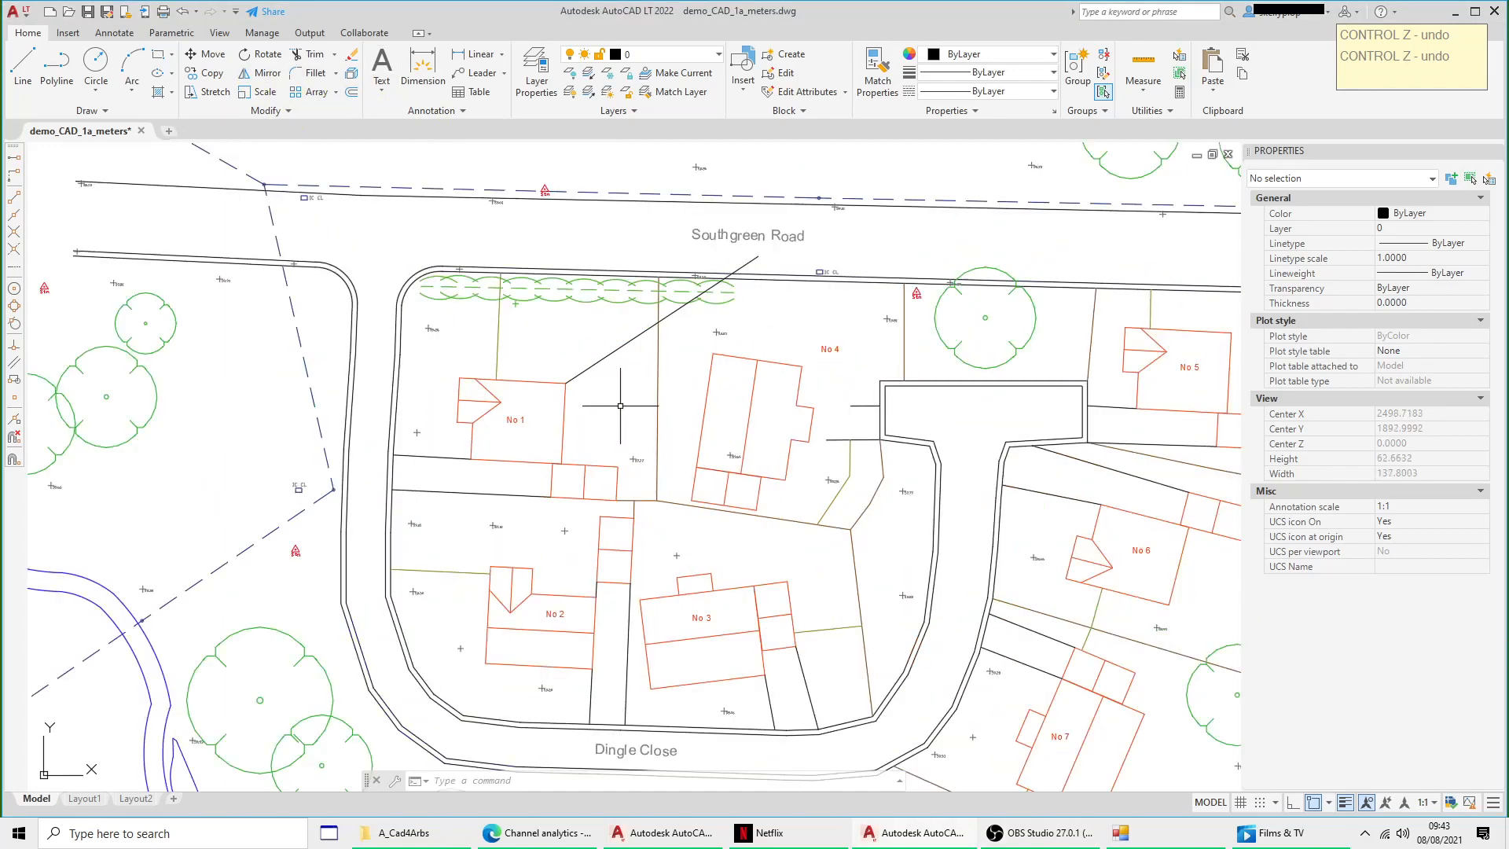
pyautogui.click(606, 355)
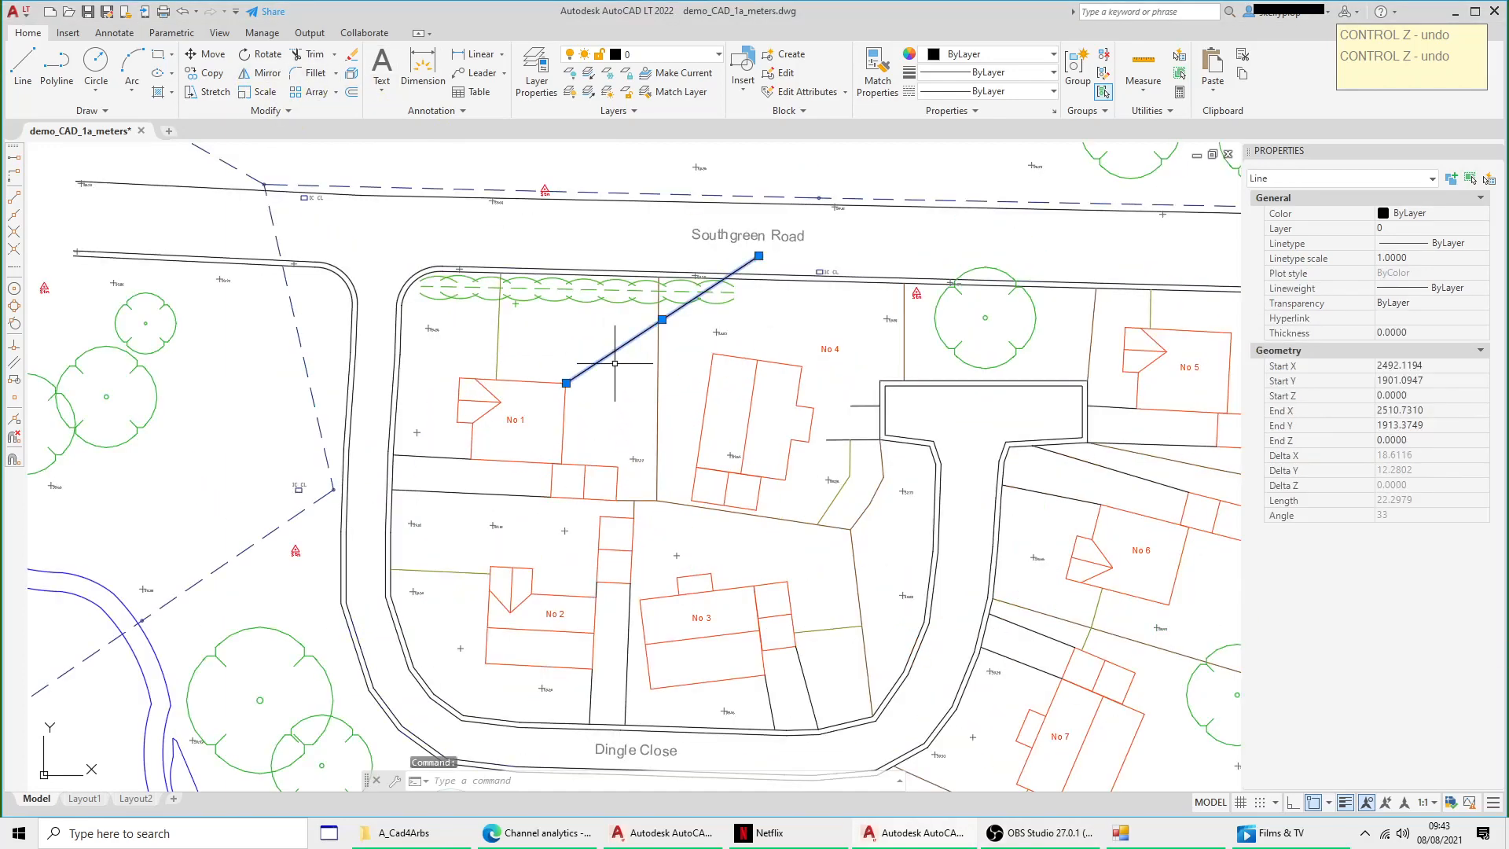
pyautogui.press('Delete')
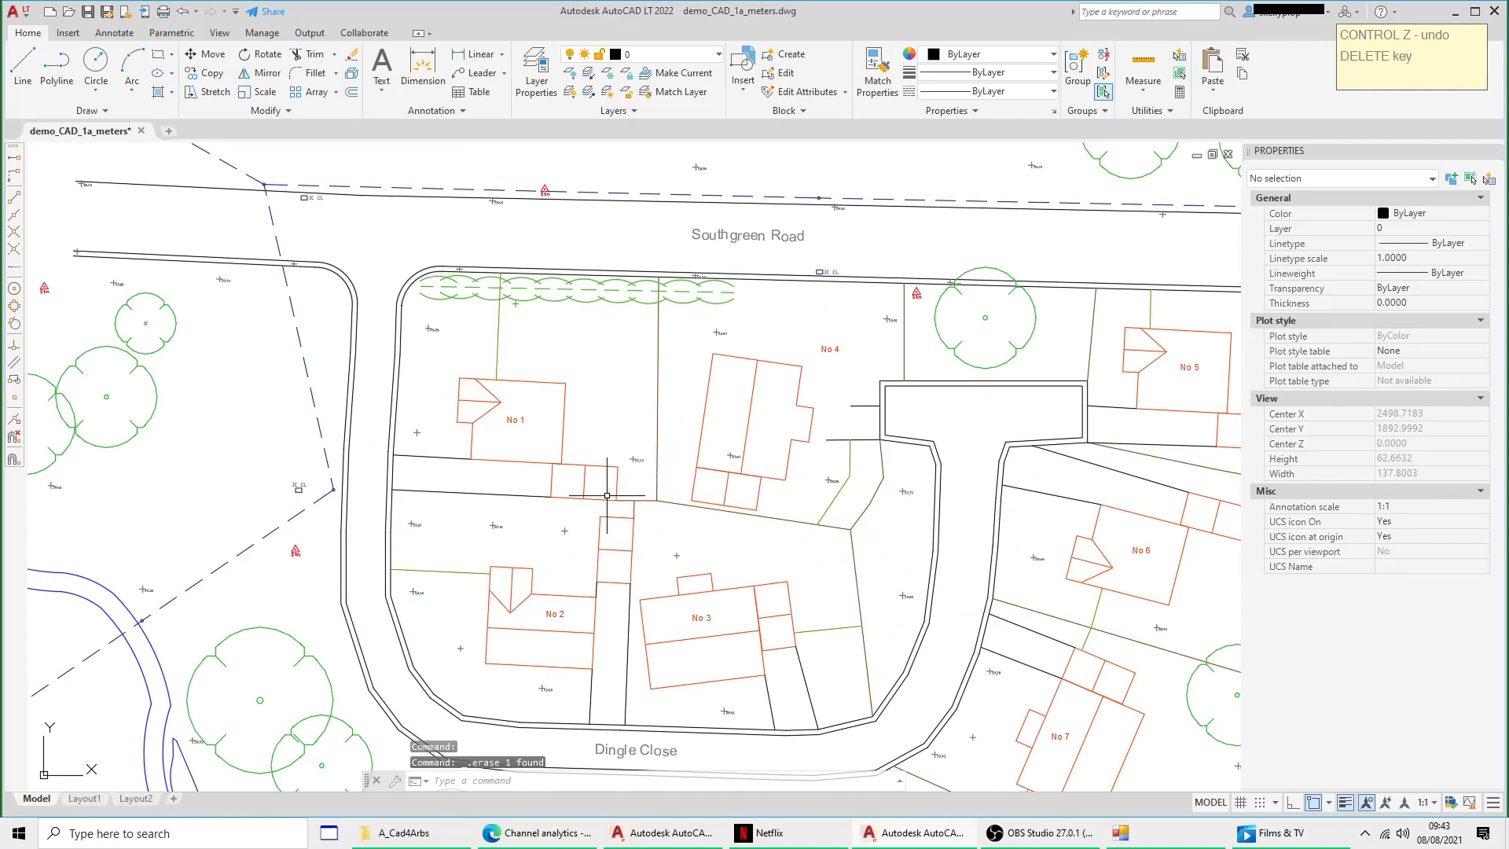
# Step: Scale up the large tree between the stream and Dingle Close, using a base point beyond the stream to its south-west
pyautogui.scroll(-4, 607, 495)
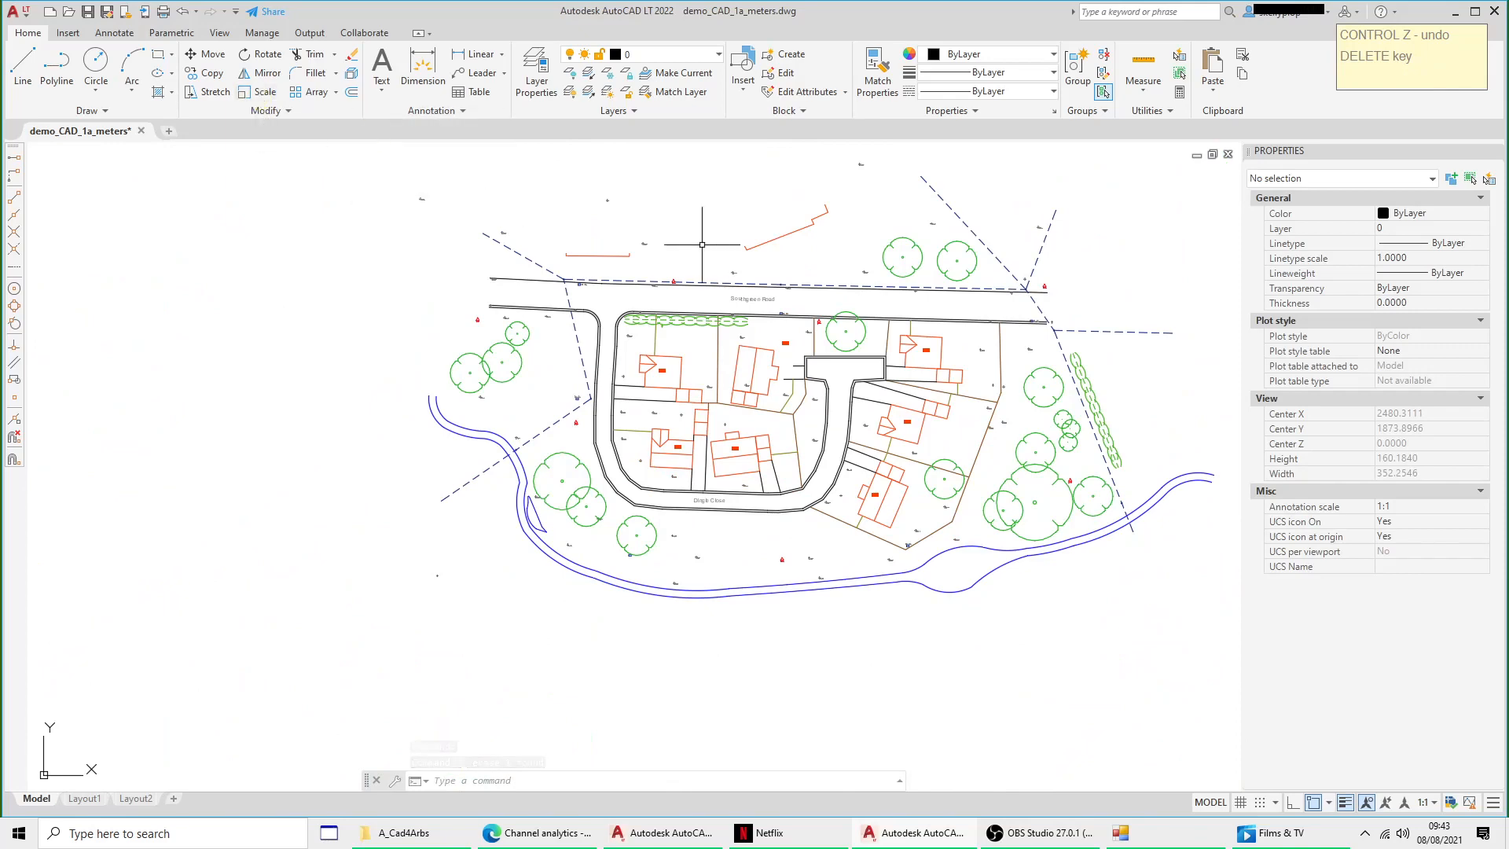
pyautogui.scroll(2, 472, 377)
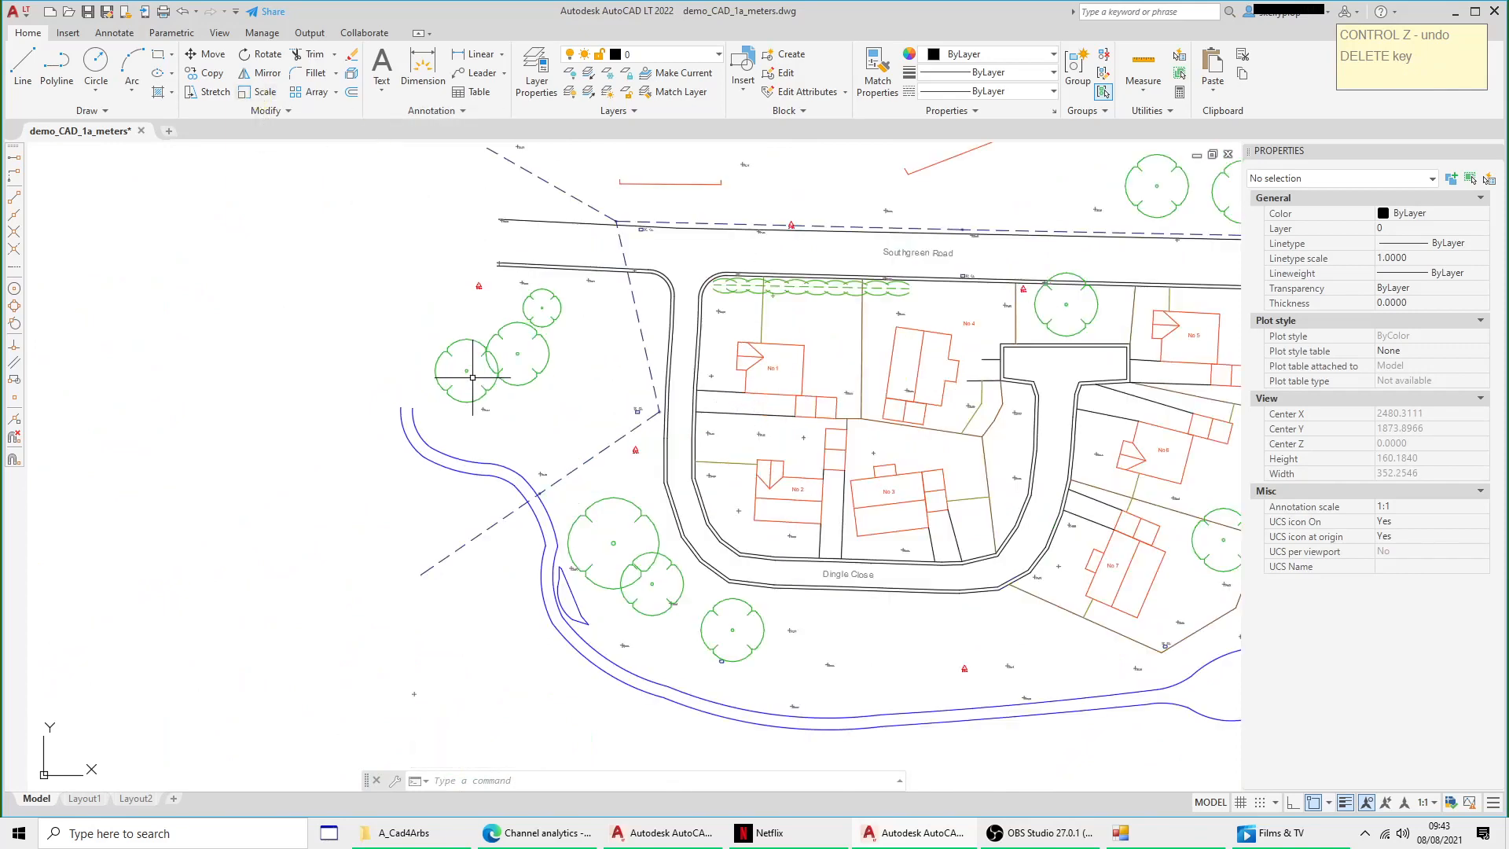
pyautogui.click(604, 497)
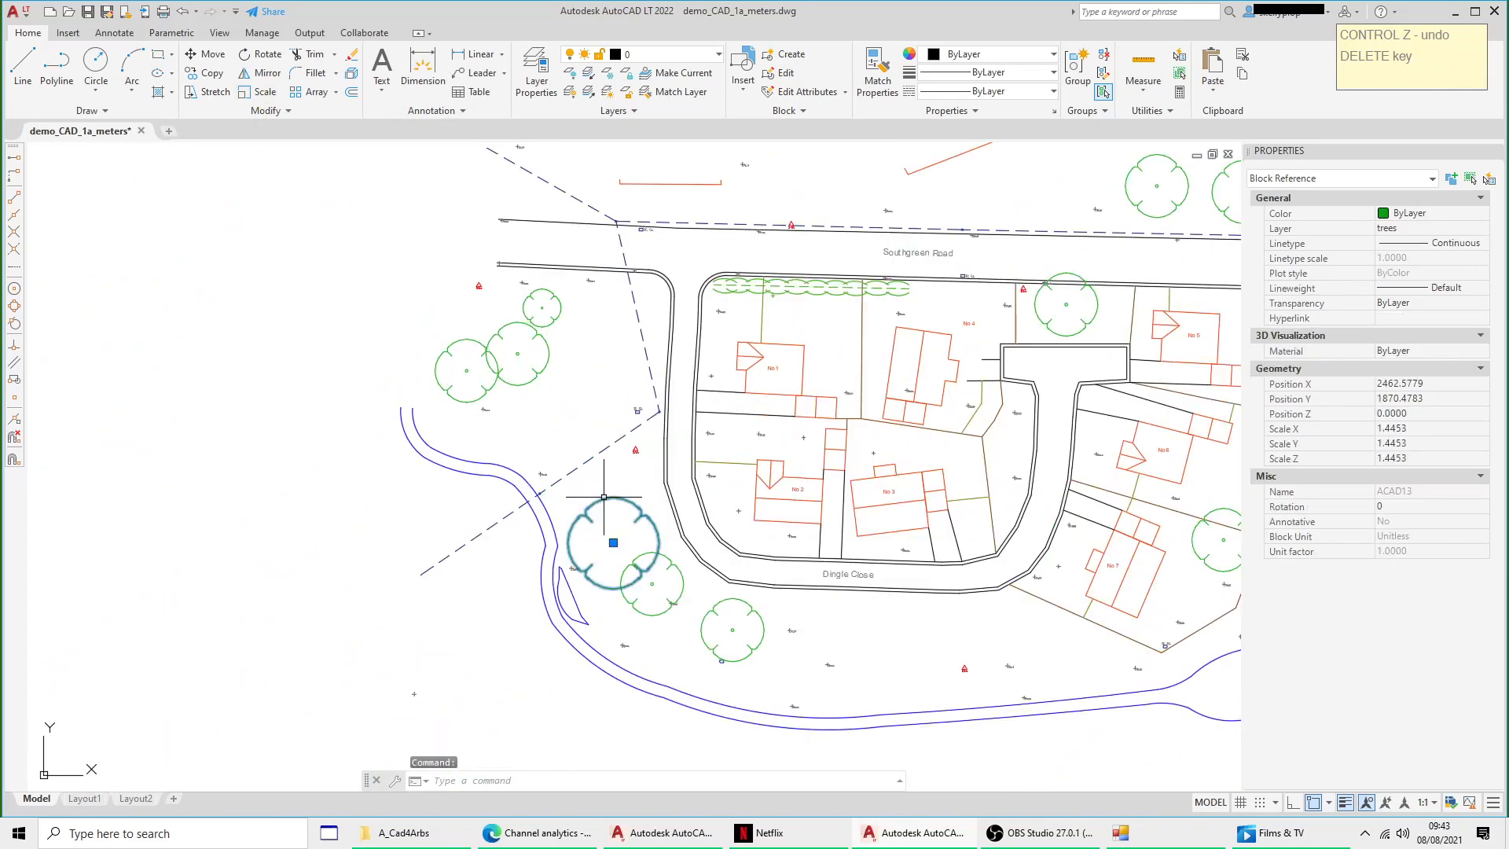
pyautogui.rightClick(604, 480)
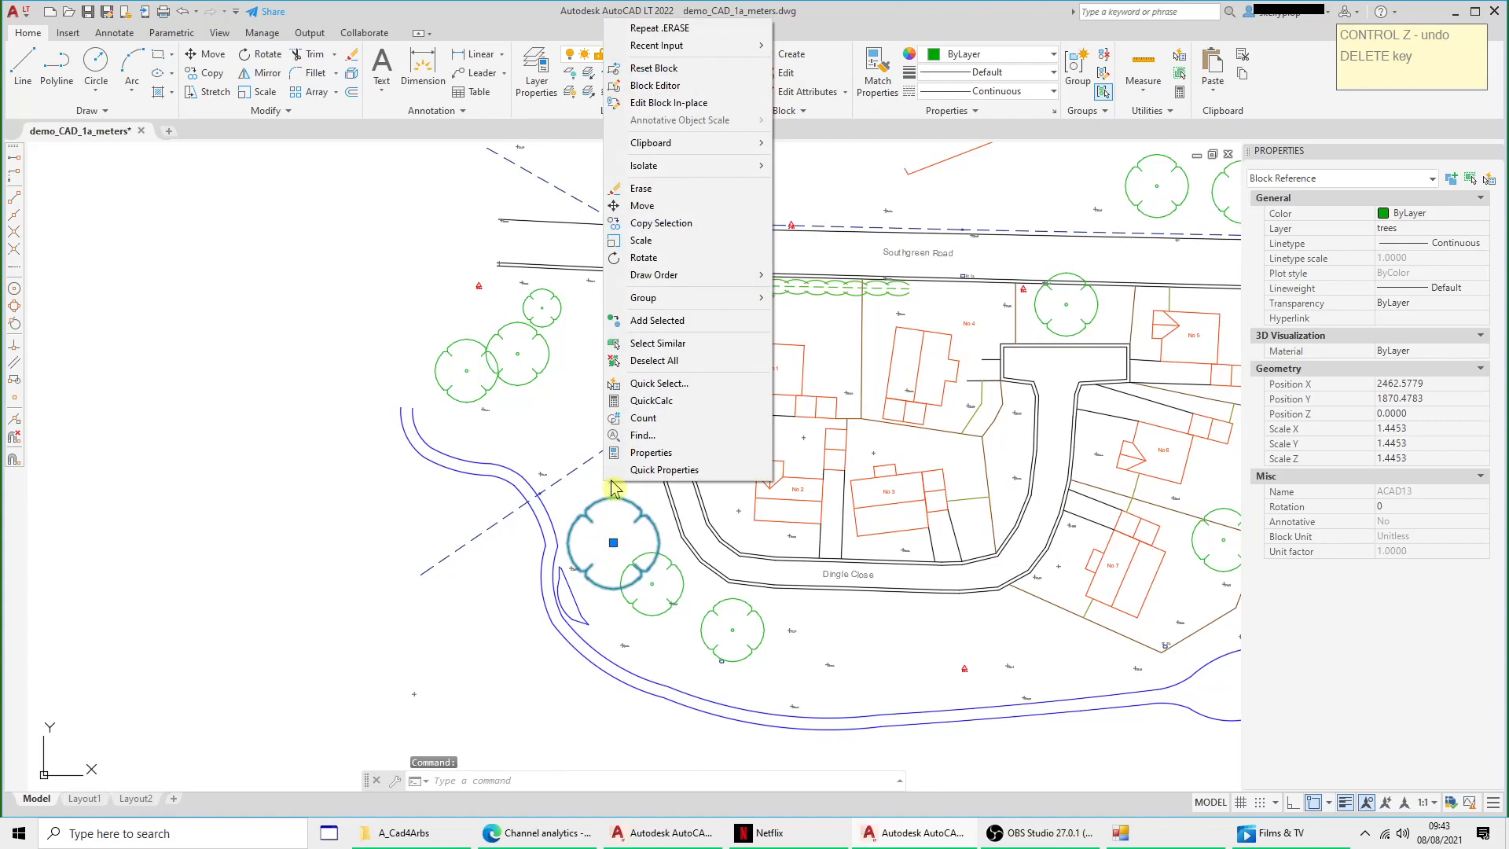
pyautogui.click(644, 244)
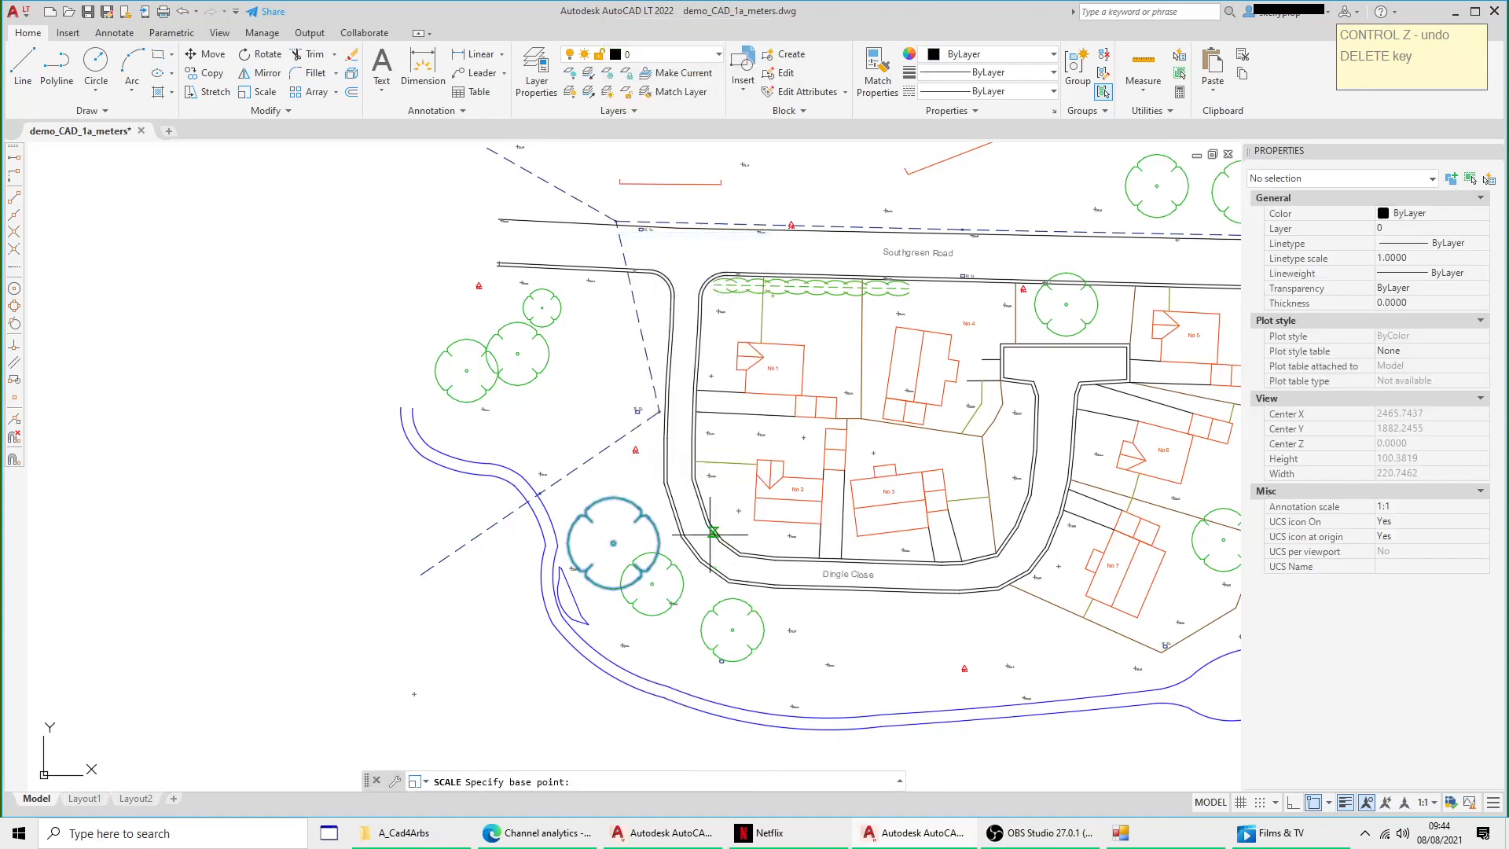
pyautogui.moveTo(740, 511); pyautogui.dragTo(719, 464, button='middle')
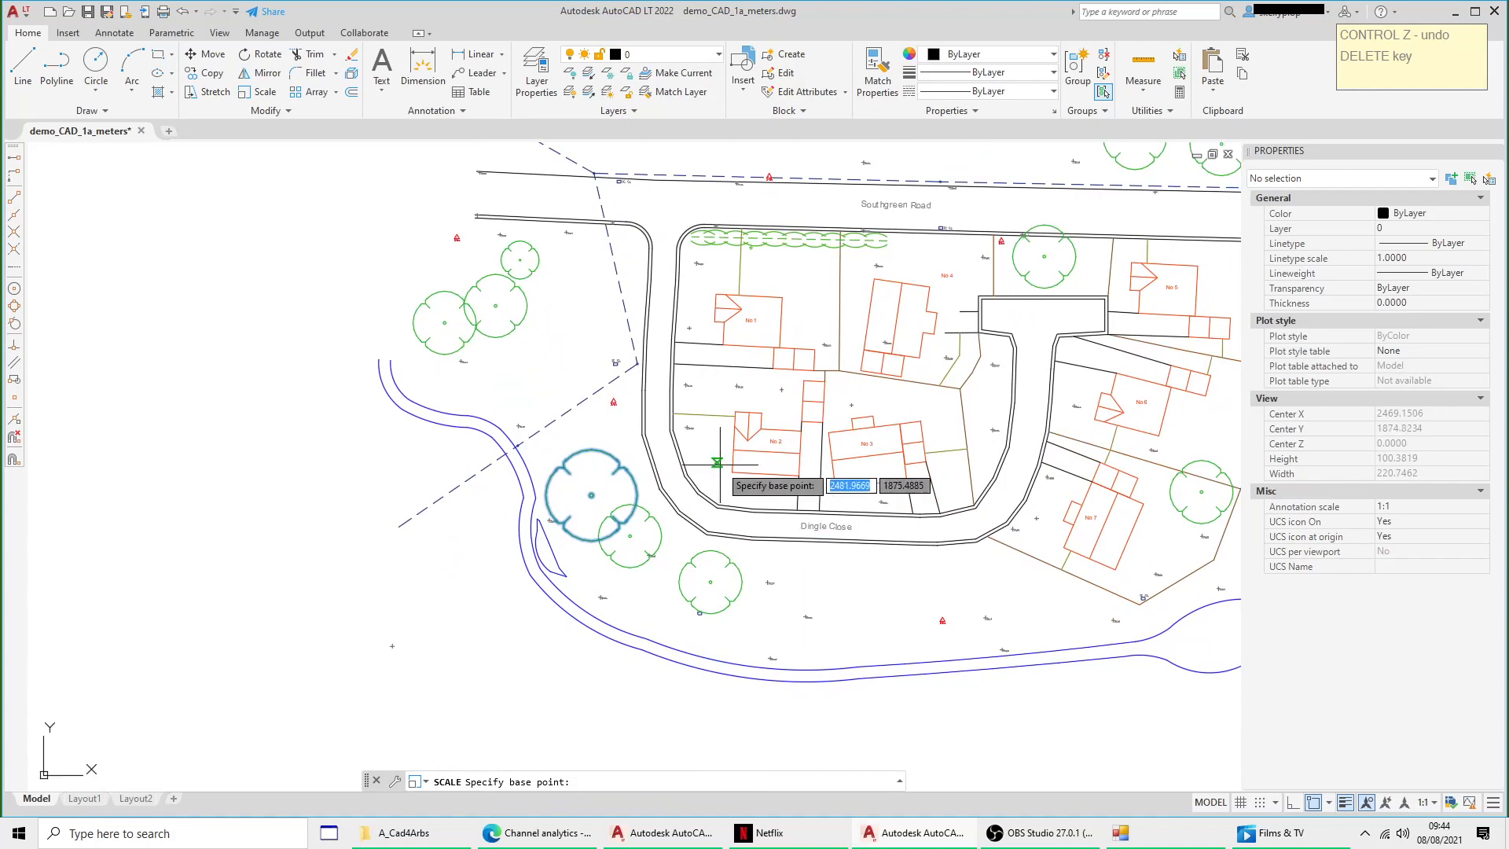
pyautogui.click(418, 583)
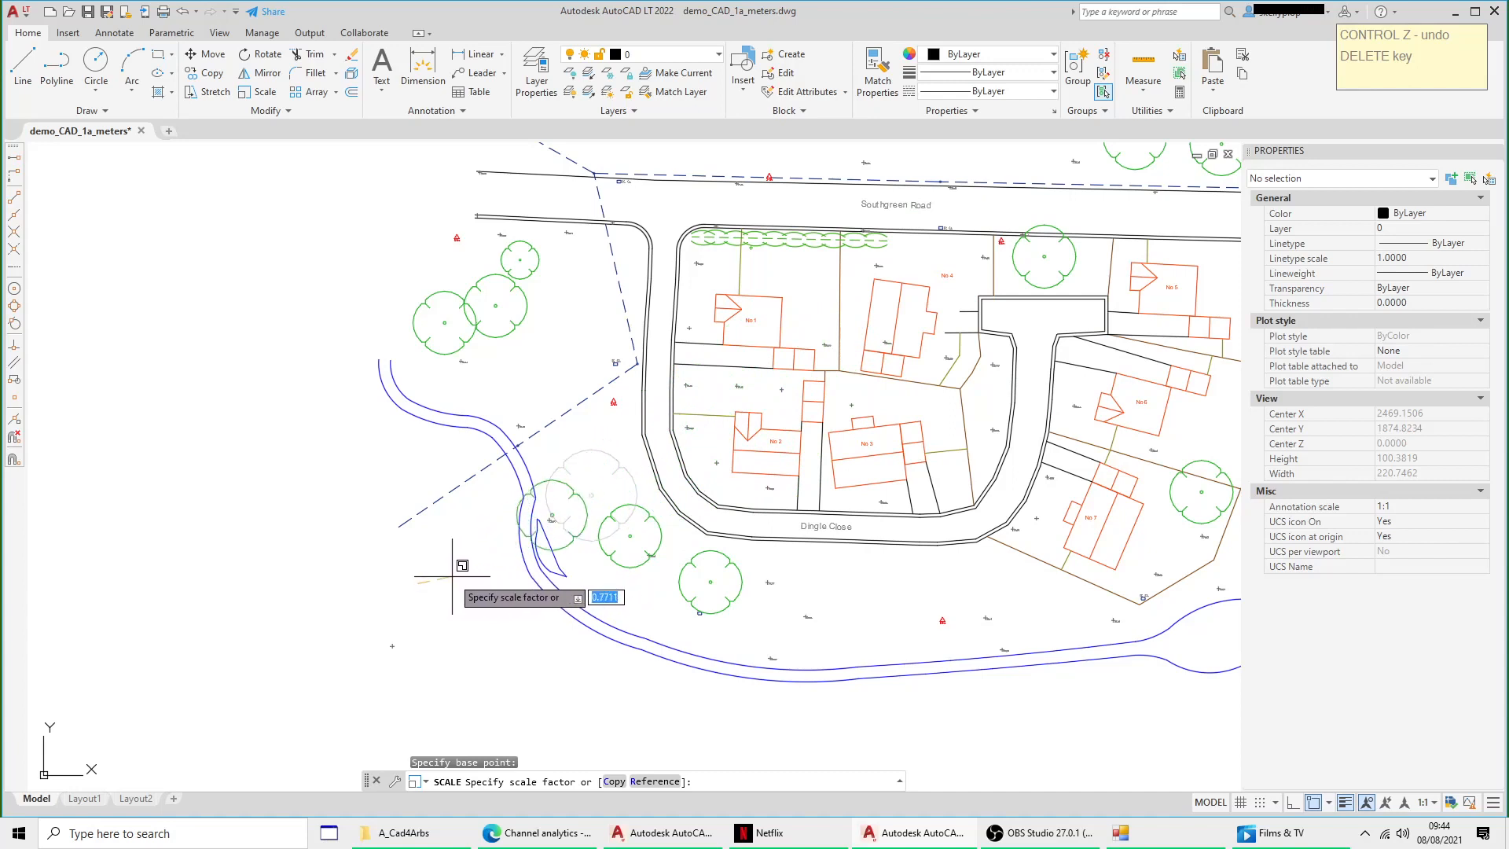
pyautogui.click(485, 551)
# Step: Move the enlarged tree off the No 2 plot, back south-west to the ground between the stream and the road
pyautogui.click(626, 439)
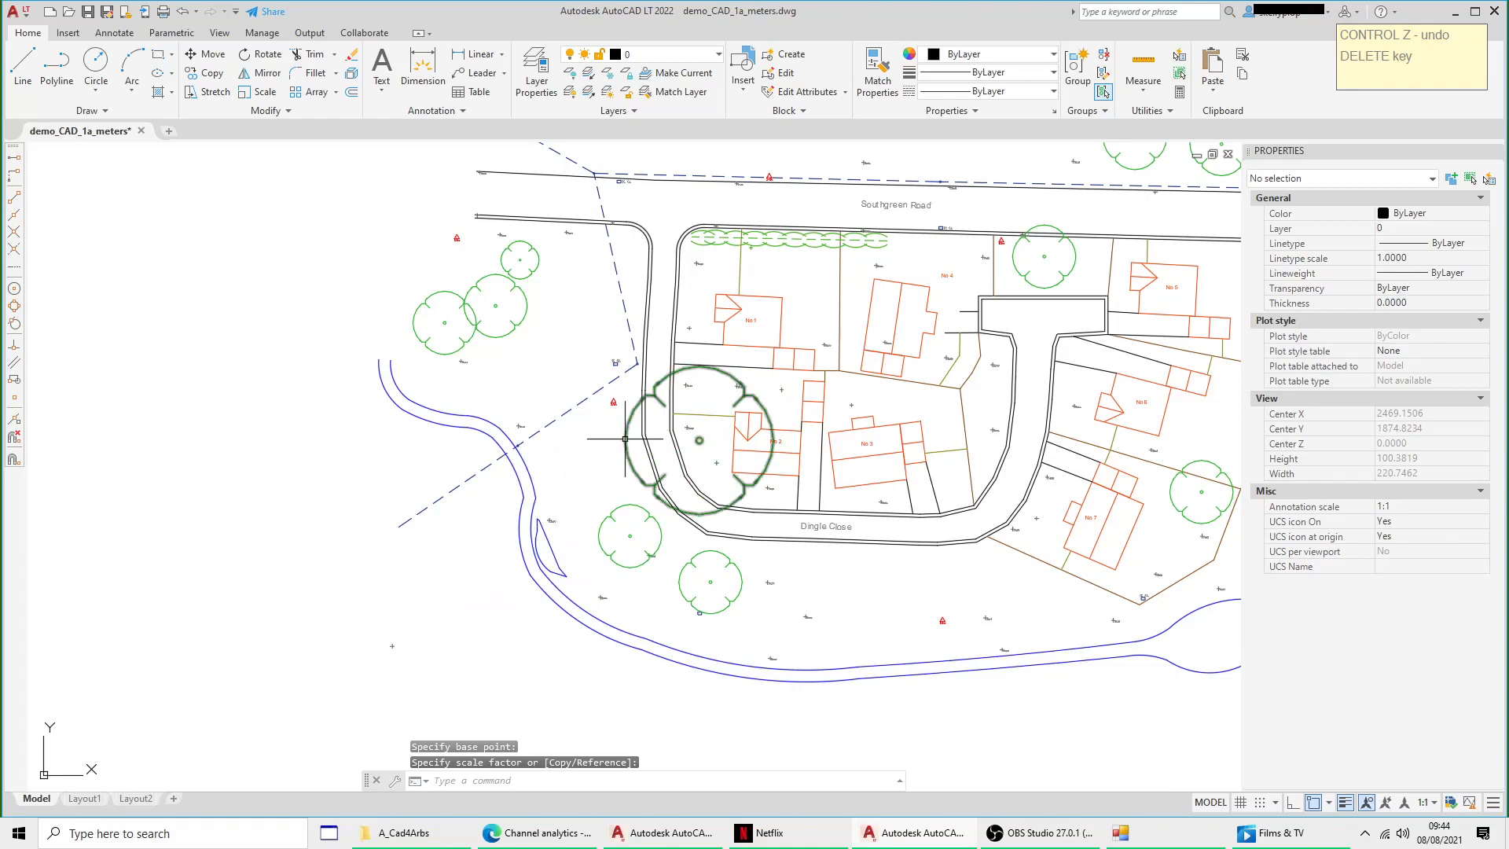
pyautogui.rightClick(626, 439)
pyautogui.click(664, 543)
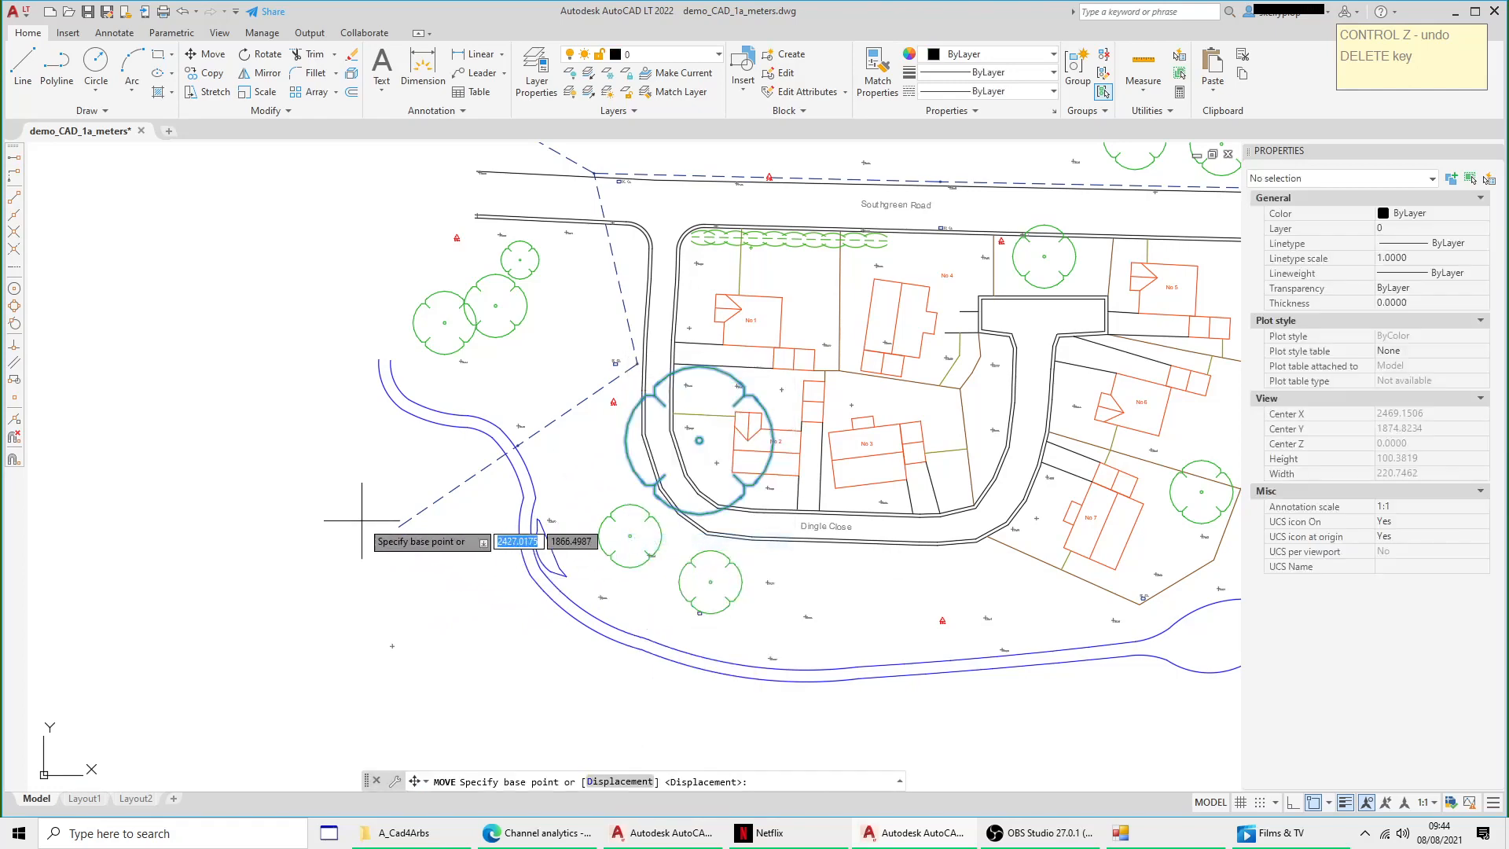
pyautogui.click(306, 507)
pyautogui.click(224, 523)
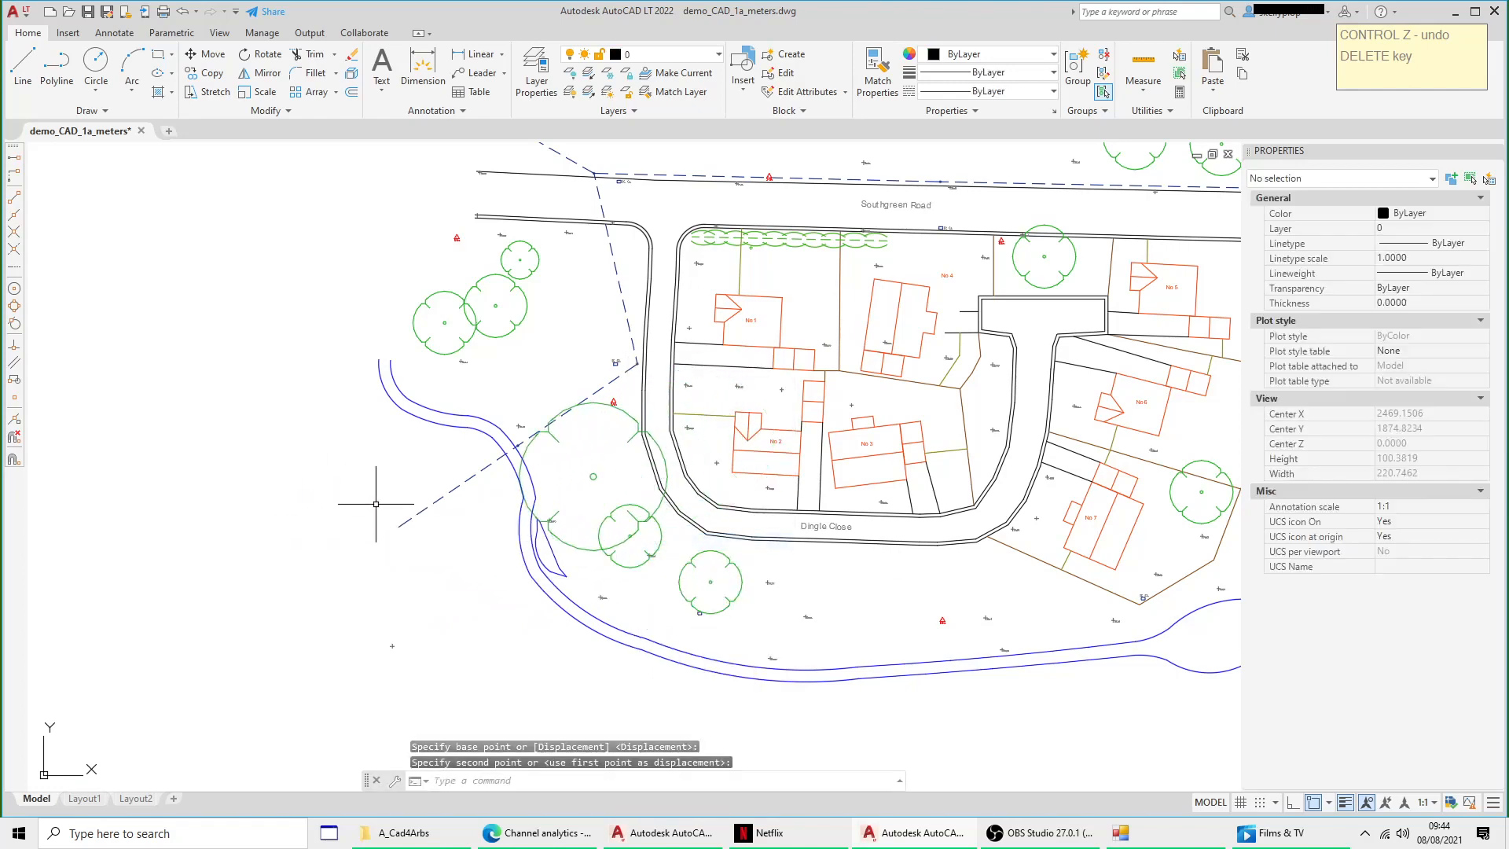
# Step: Scale up the middle tree of the three-tree group west of Dingle Close about its own centre
pyautogui.scroll(-2, 500, 511)
pyautogui.scroll(2, 625, 476)
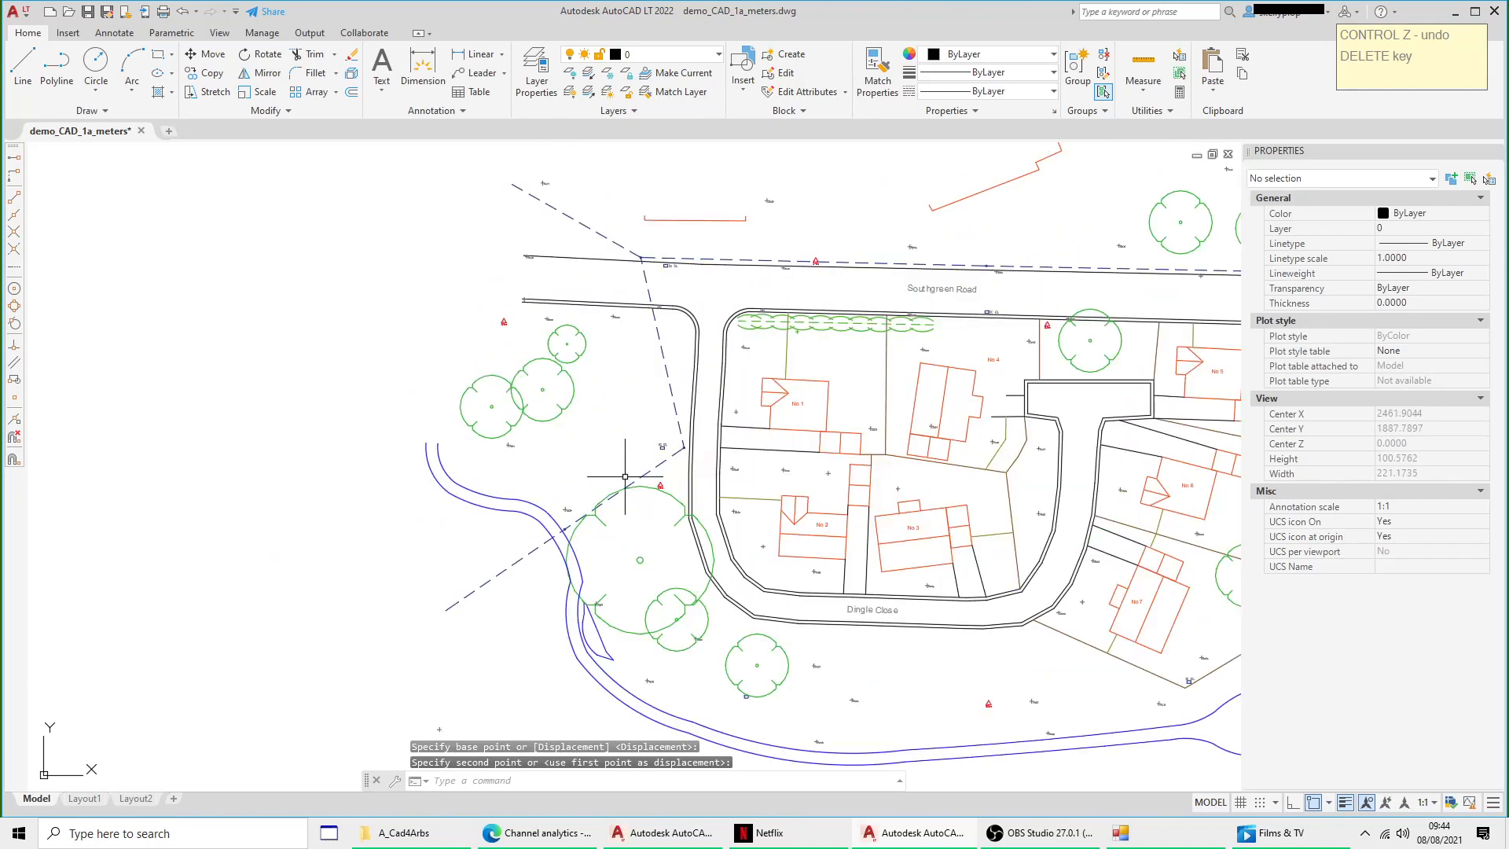
pyautogui.click(567, 408)
pyautogui.rightClick(621, 356)
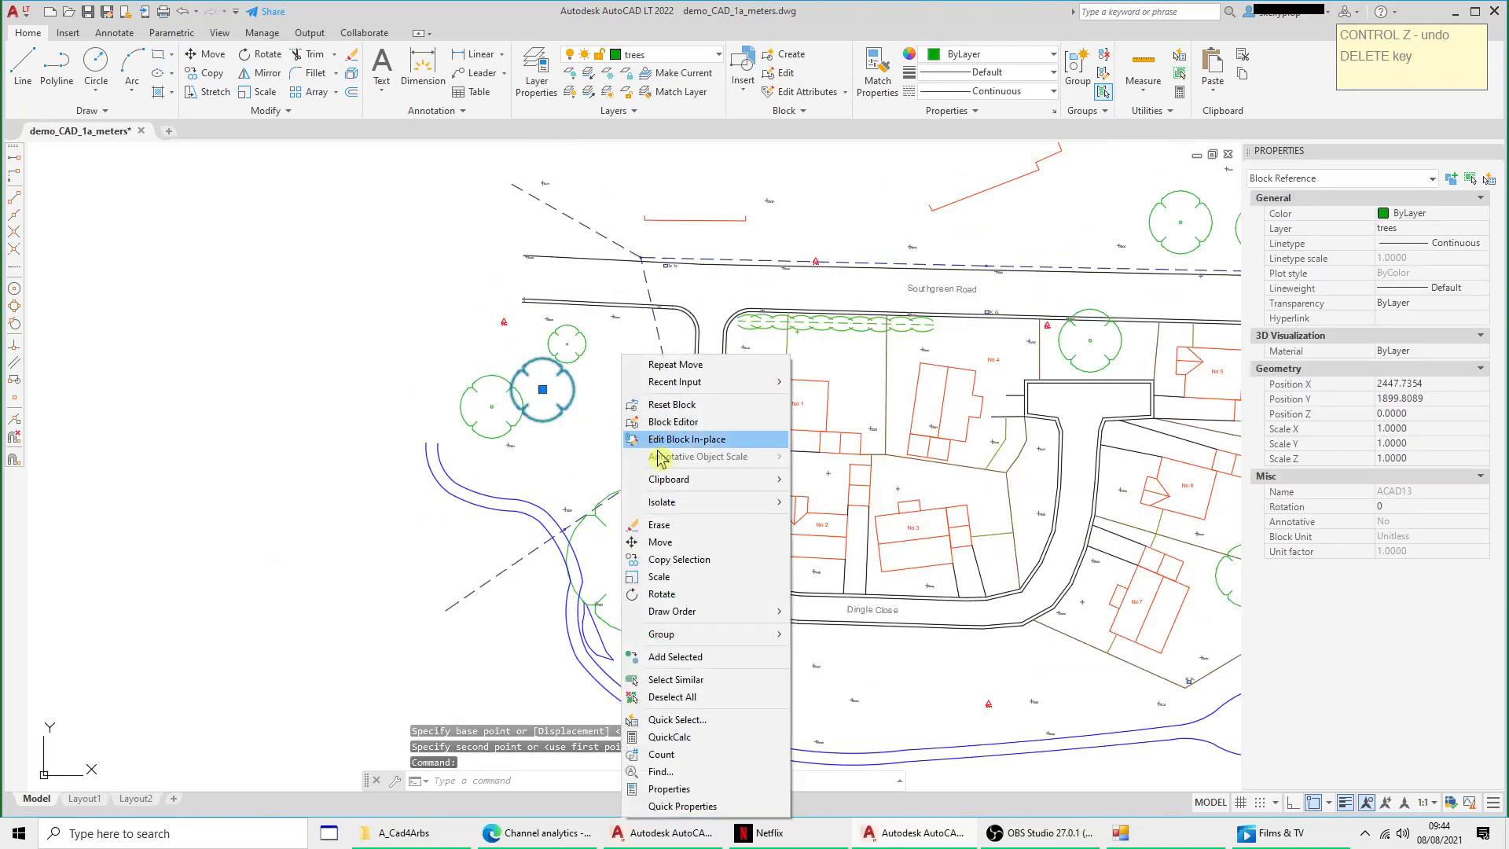
pyautogui.click(659, 576)
pyautogui.scroll(10, 528, 382)
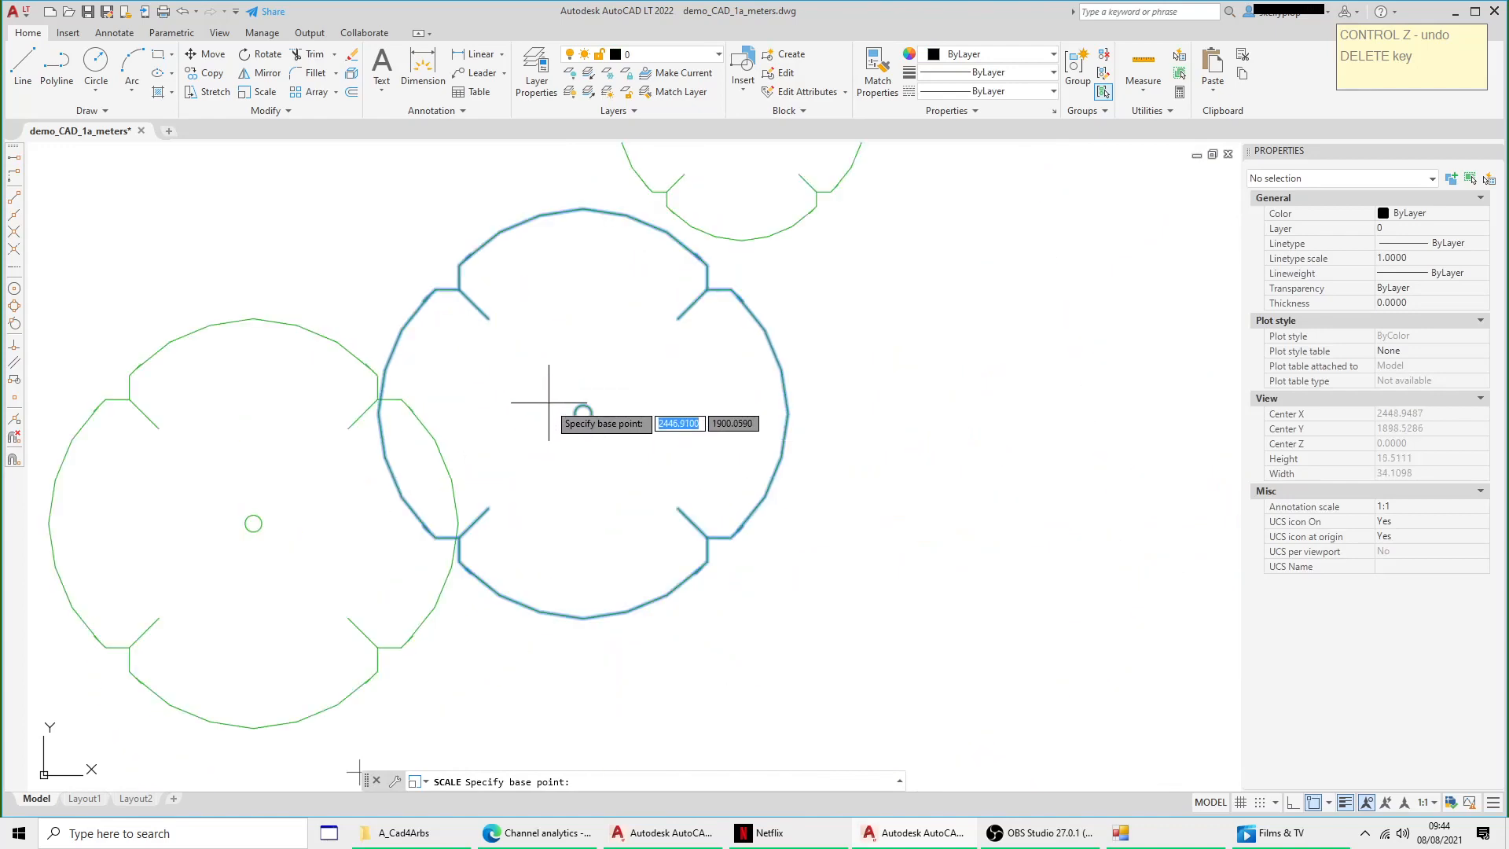
pyautogui.click(608, 425)
pyautogui.scroll(-10, 609, 429)
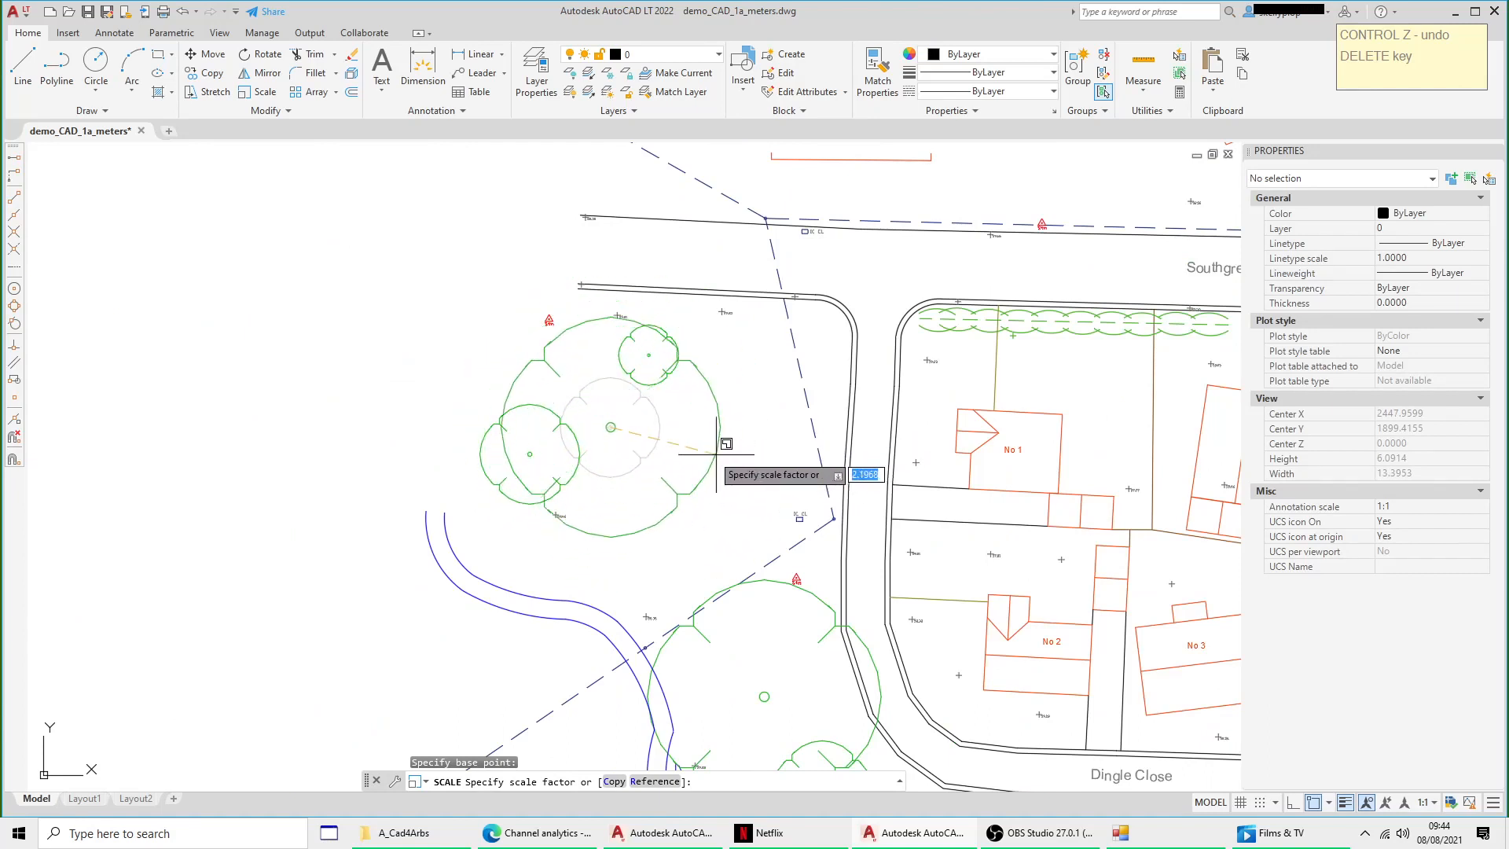
pyautogui.click(683, 449)
# Step: Copy the small tree just north of the large eastern tree by its centre to six spots south of the stream's western stretch
pyautogui.scroll(-10, 501, 466)
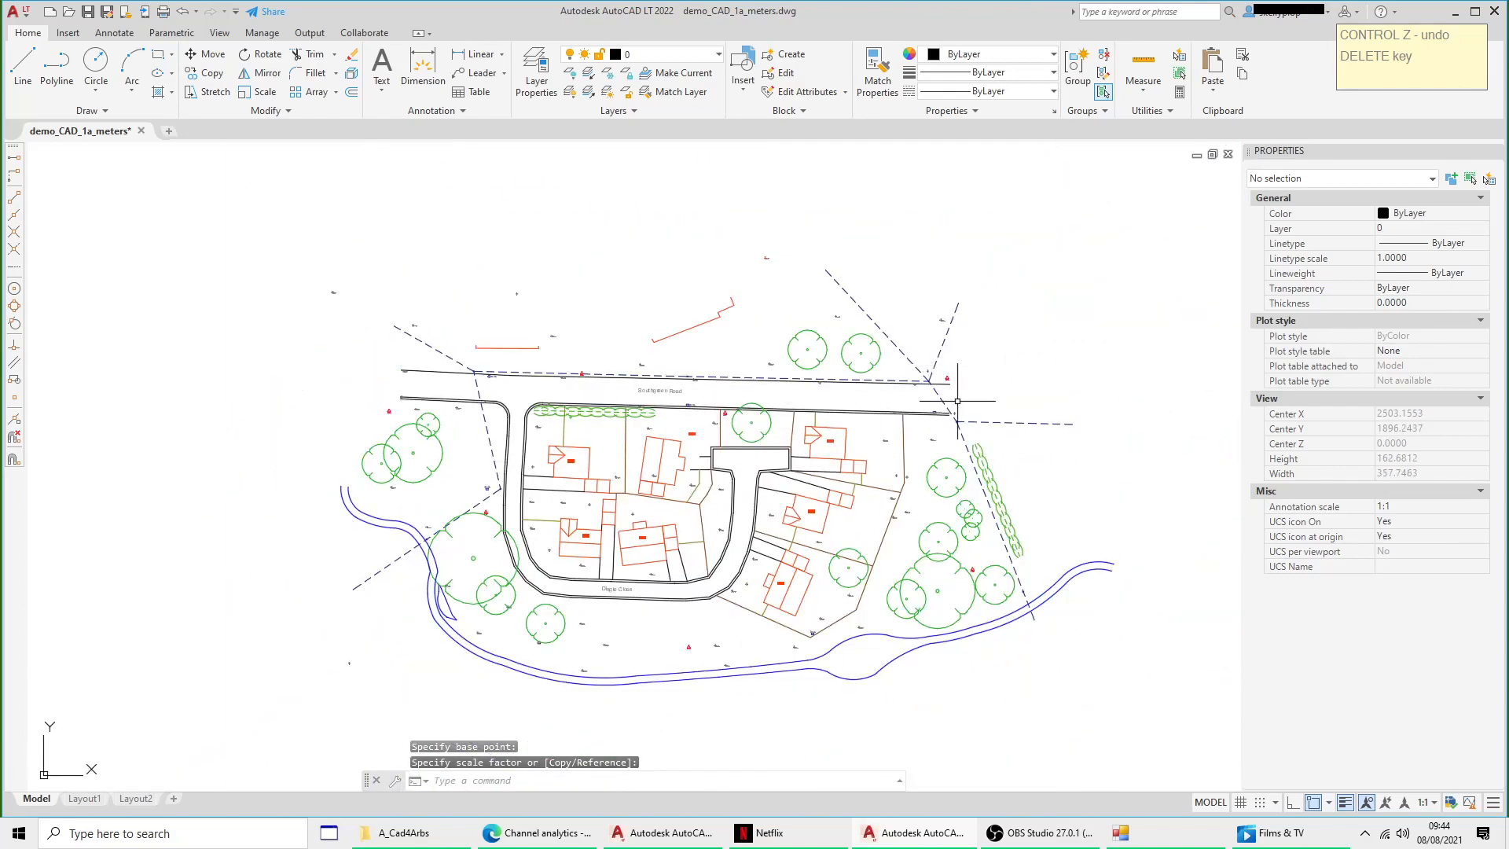
pyautogui.moveTo(953, 398)
pyautogui.mouseDown(button='middle')
pyautogui.moveTo(919, 296)
pyautogui.moveTo(838, 260)
pyautogui.mouseUp(button='middle')
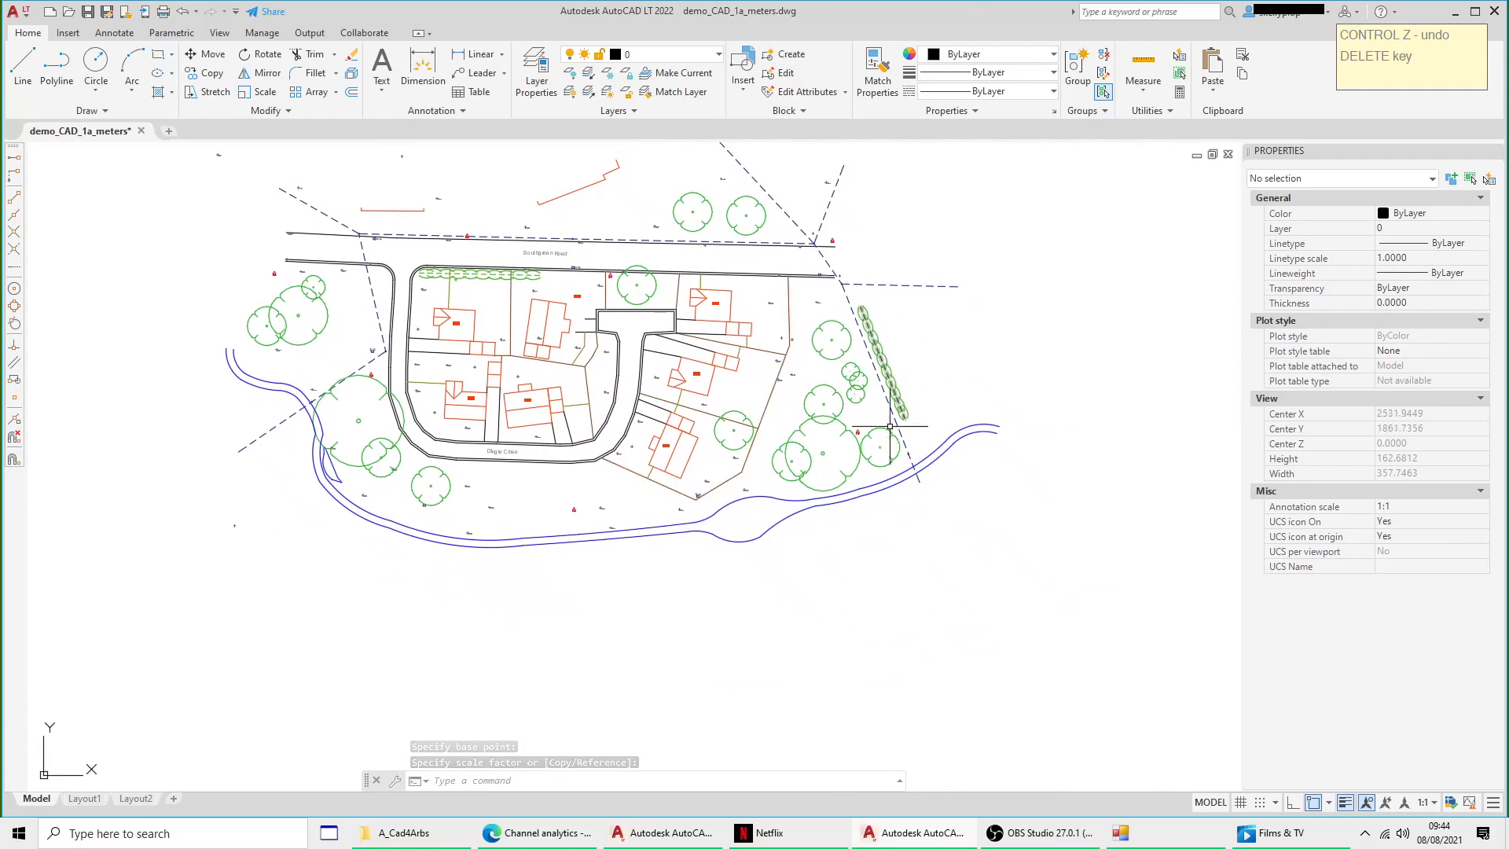
pyautogui.scroll(5, 887, 431)
pyautogui.scroll(-3, 883, 444)
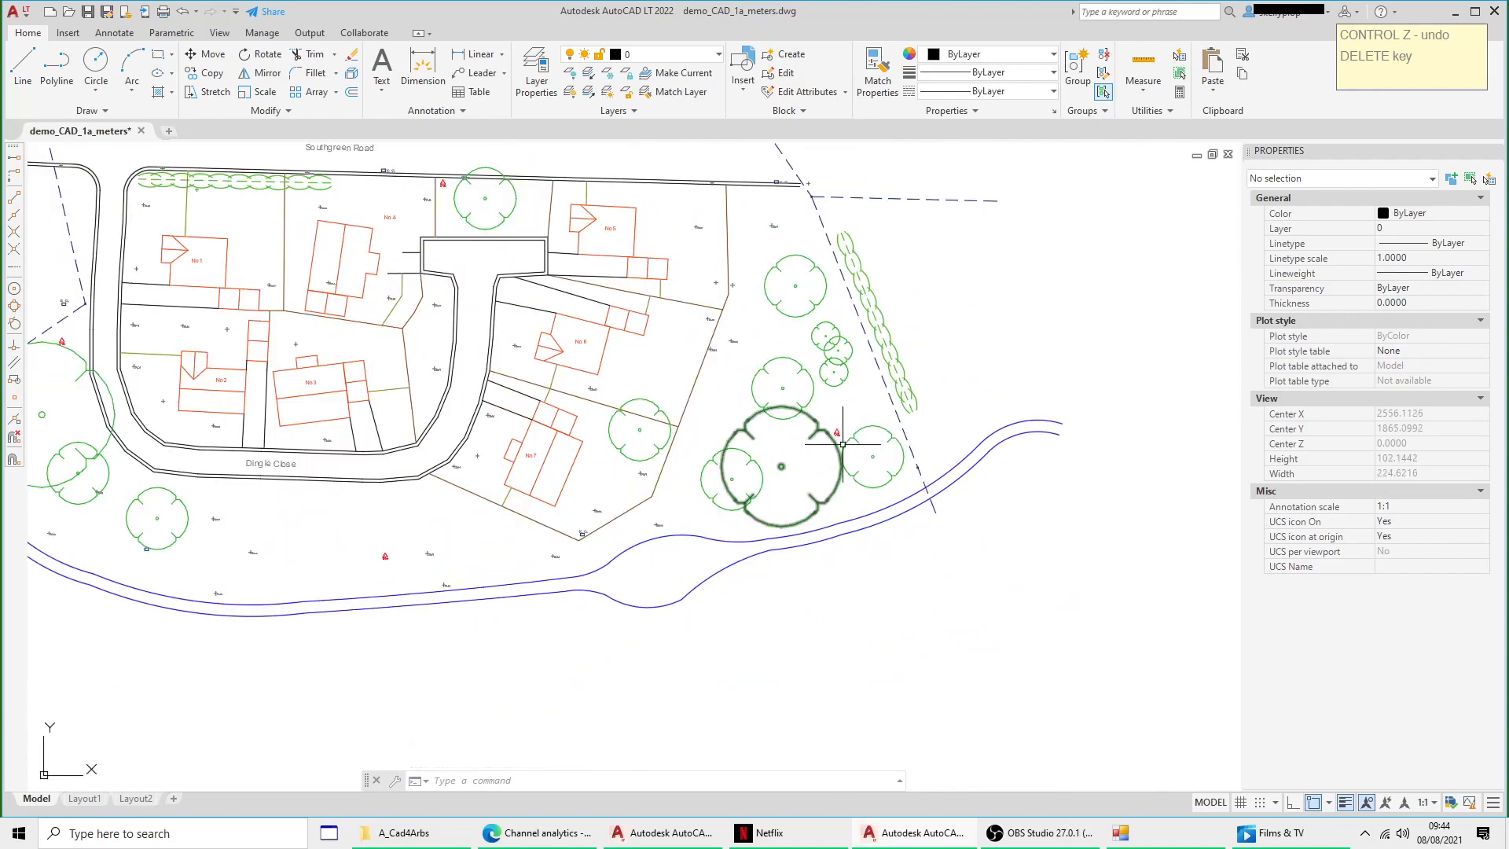
pyautogui.click(809, 399)
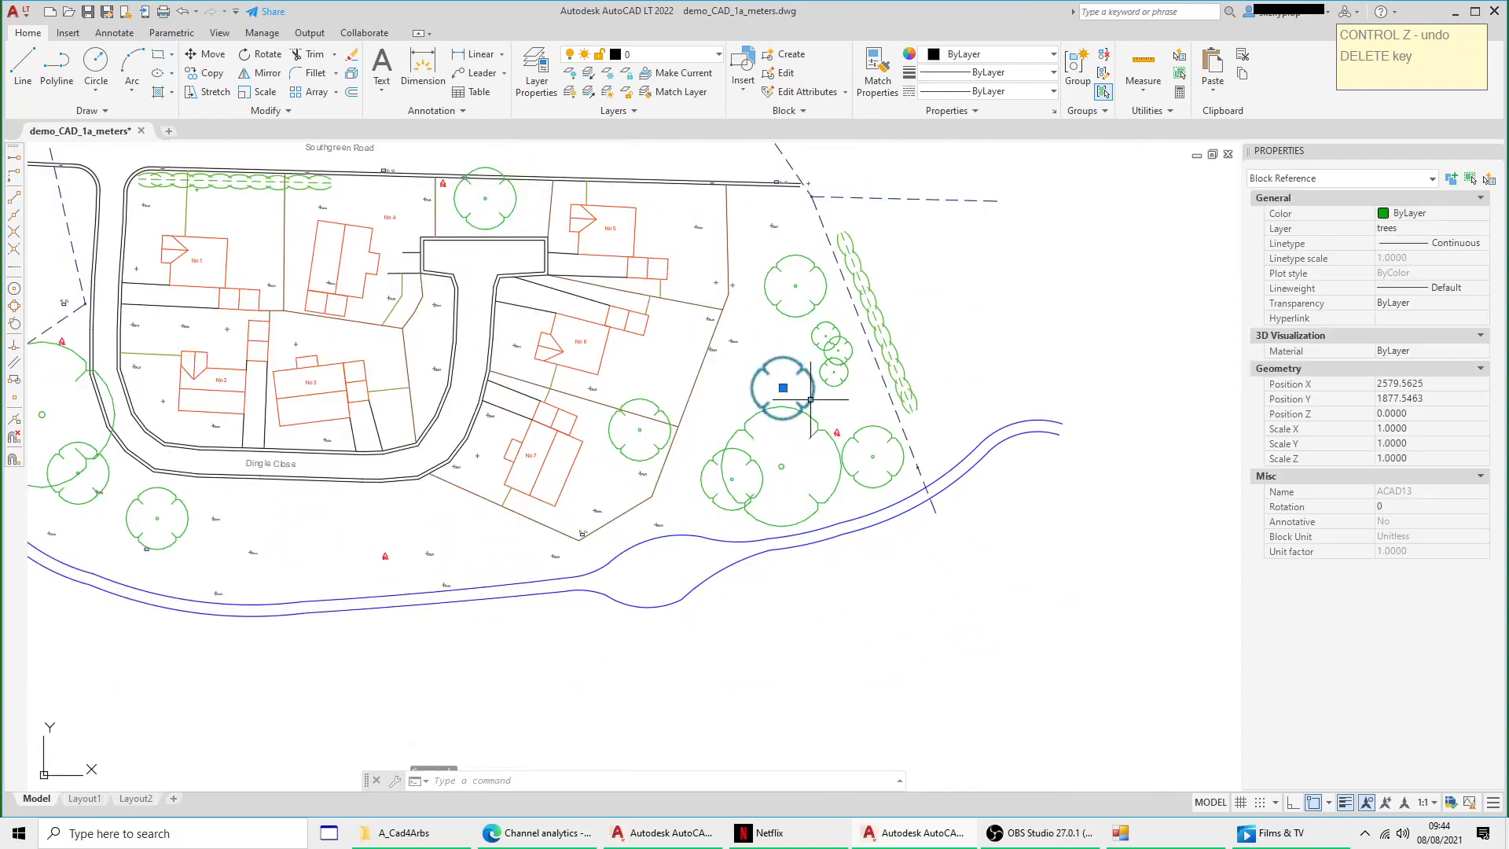
pyautogui.rightClick(813, 398)
pyautogui.click(869, 560)
pyautogui.scroll(-2, 833, 503)
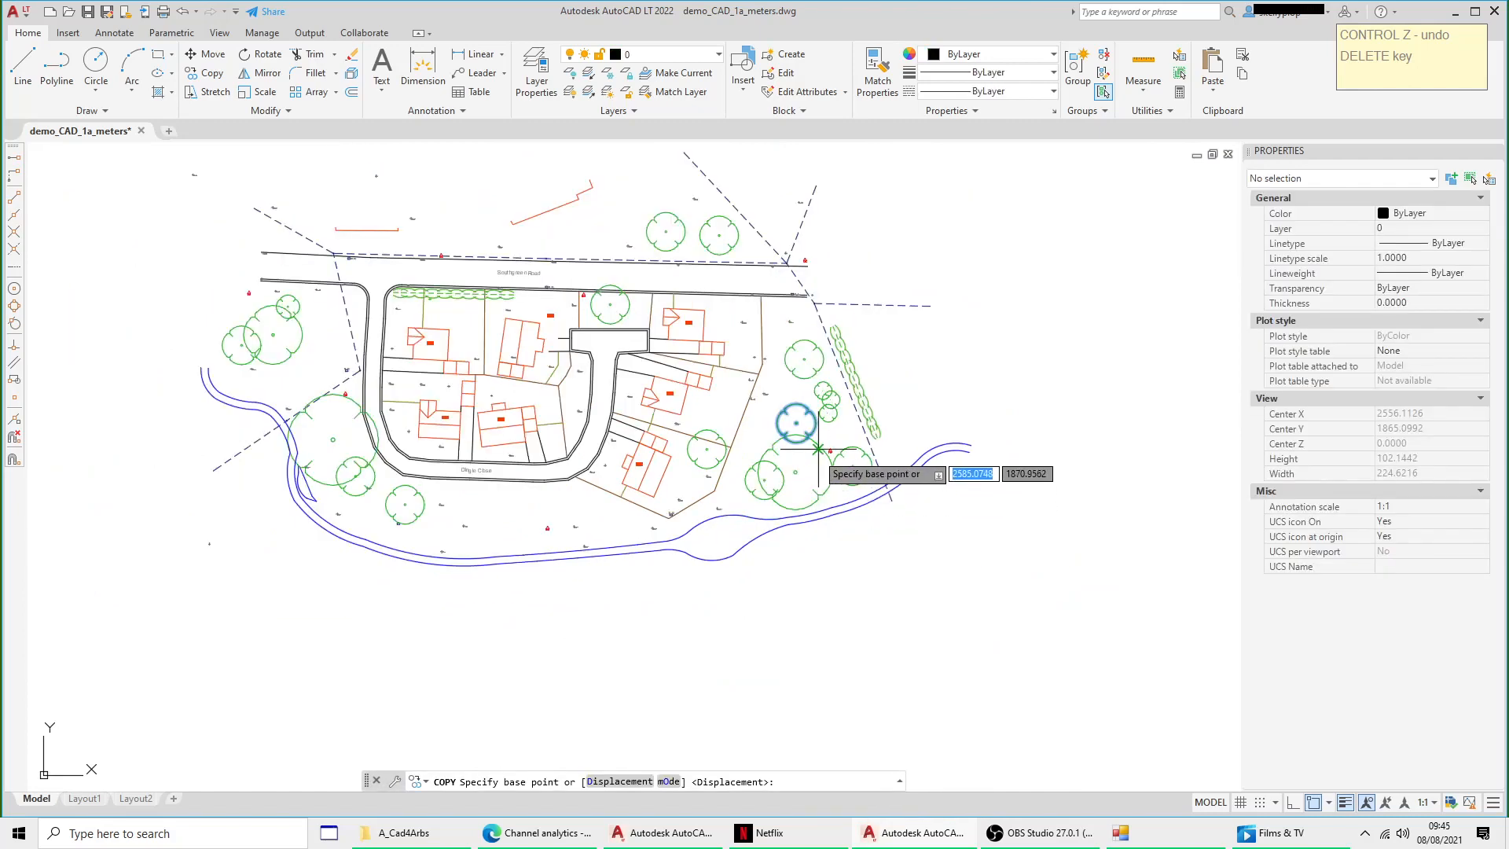
pyautogui.click(797, 423)
pyautogui.click(355, 609)
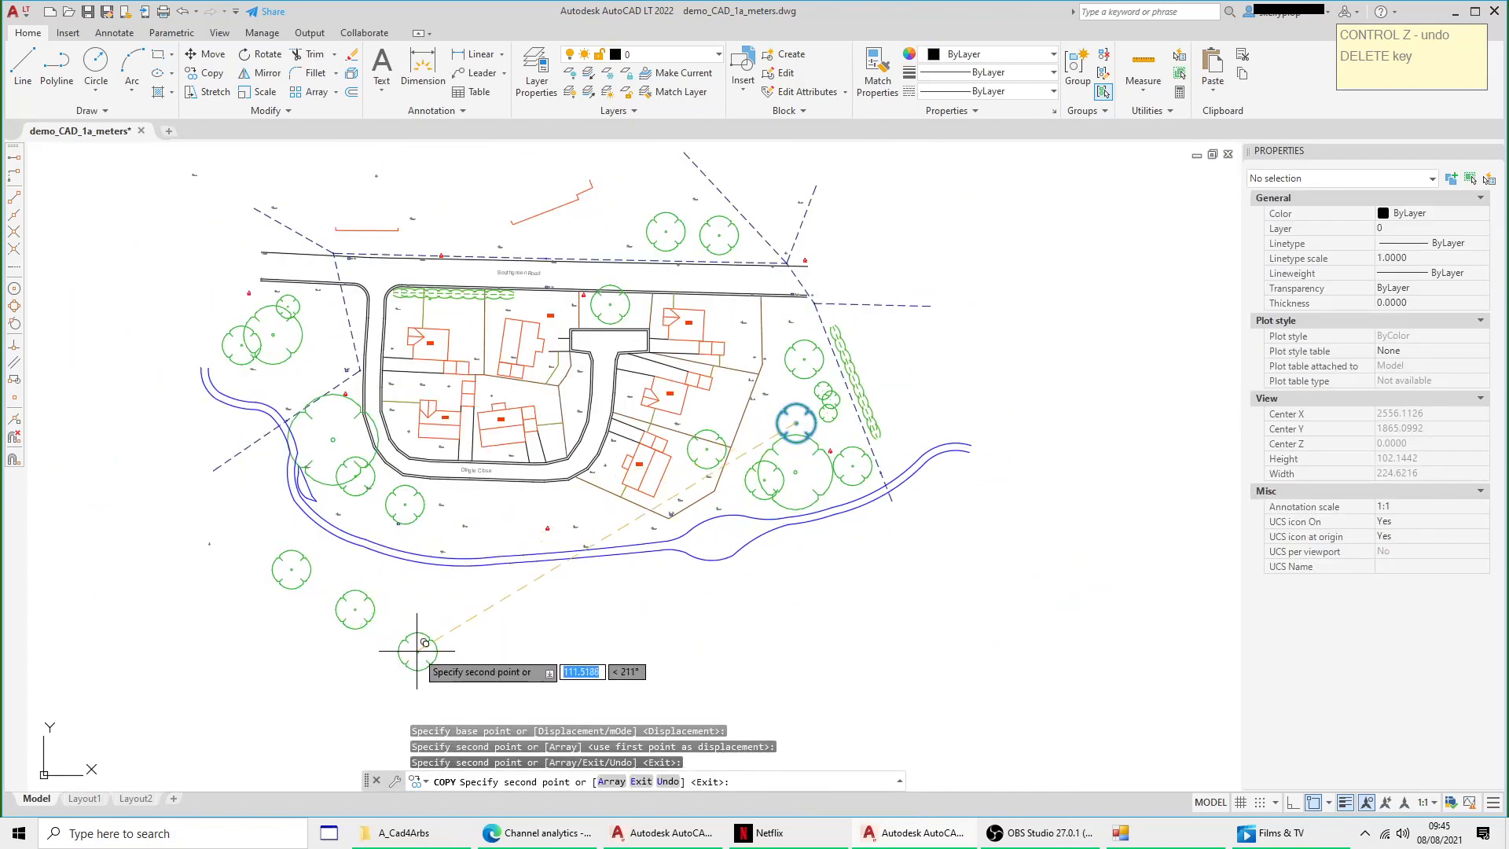
pyautogui.click(422, 647)
pyautogui.click(468, 610)
pyautogui.click(409, 604)
pyautogui.click(504, 646)
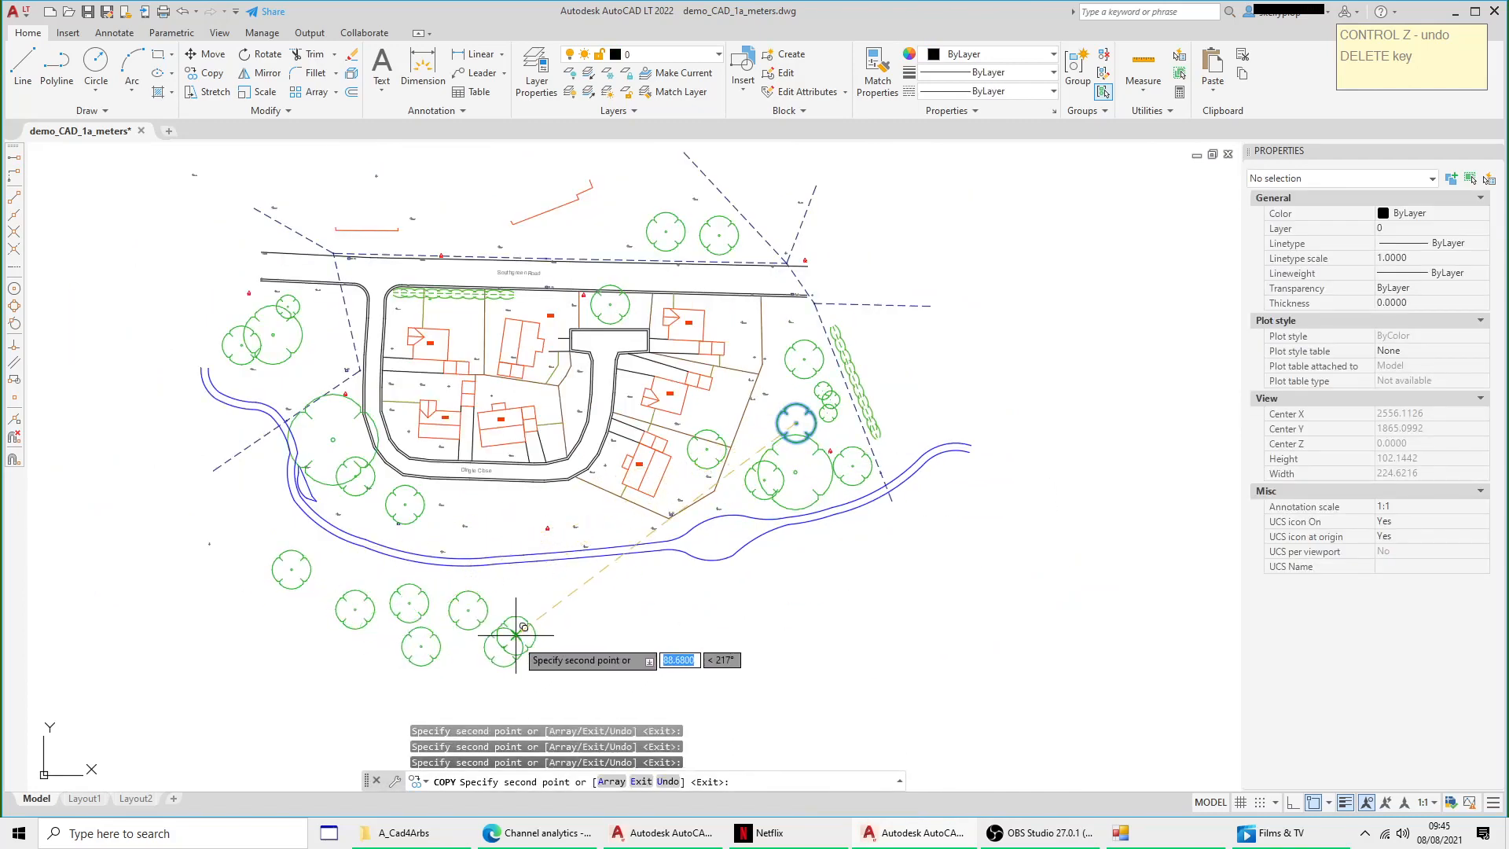
# Step: Place three more copies of the small tree farther east along the ground south of the stream and end the copying
pyautogui.click(681, 645)
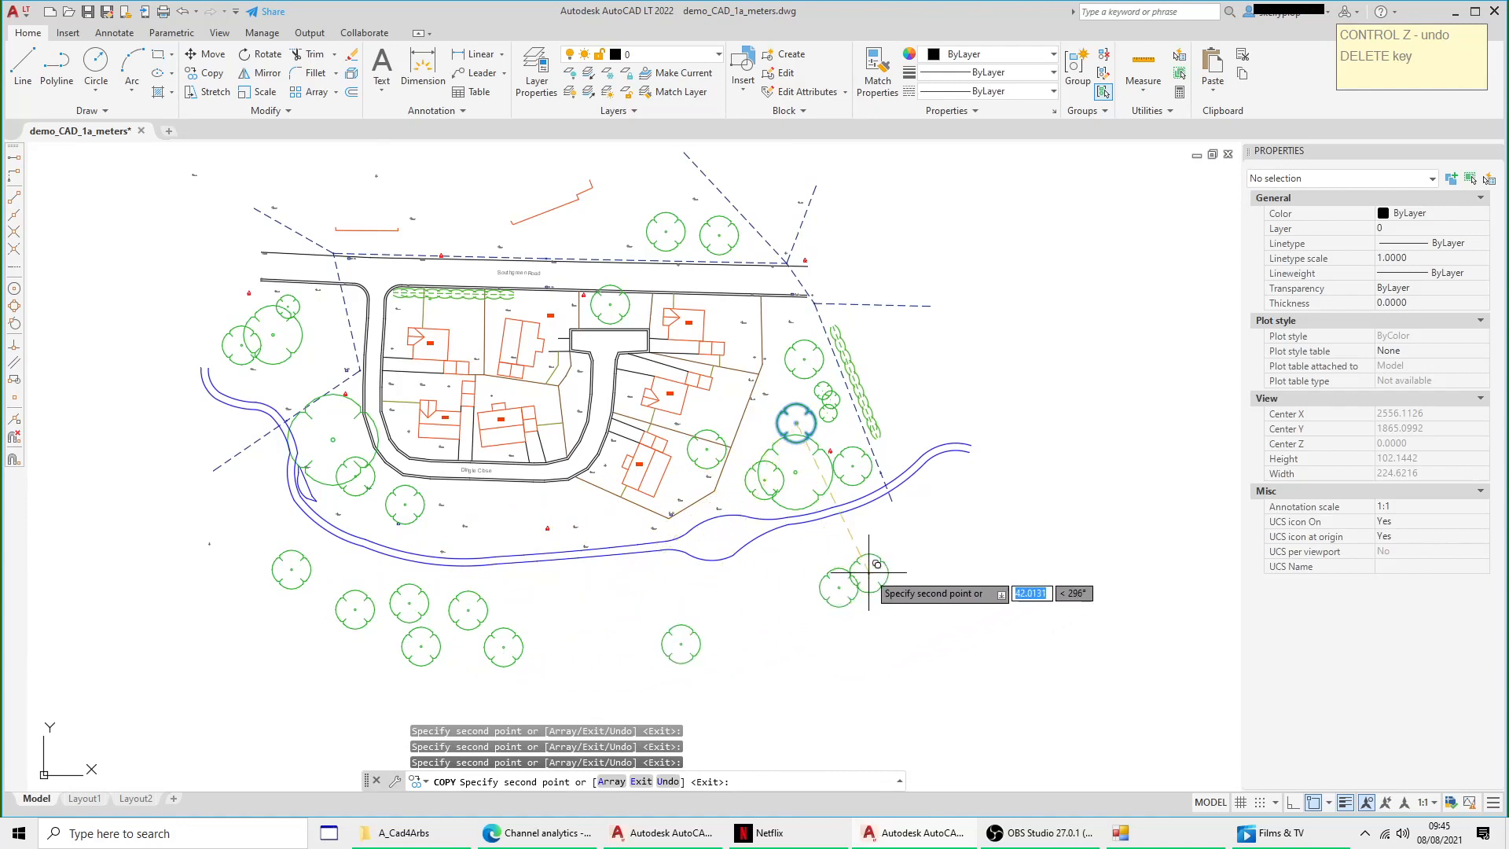
pyautogui.click(931, 558)
pyautogui.rightClick(1048, 511)
pyautogui.click(1110, 521)
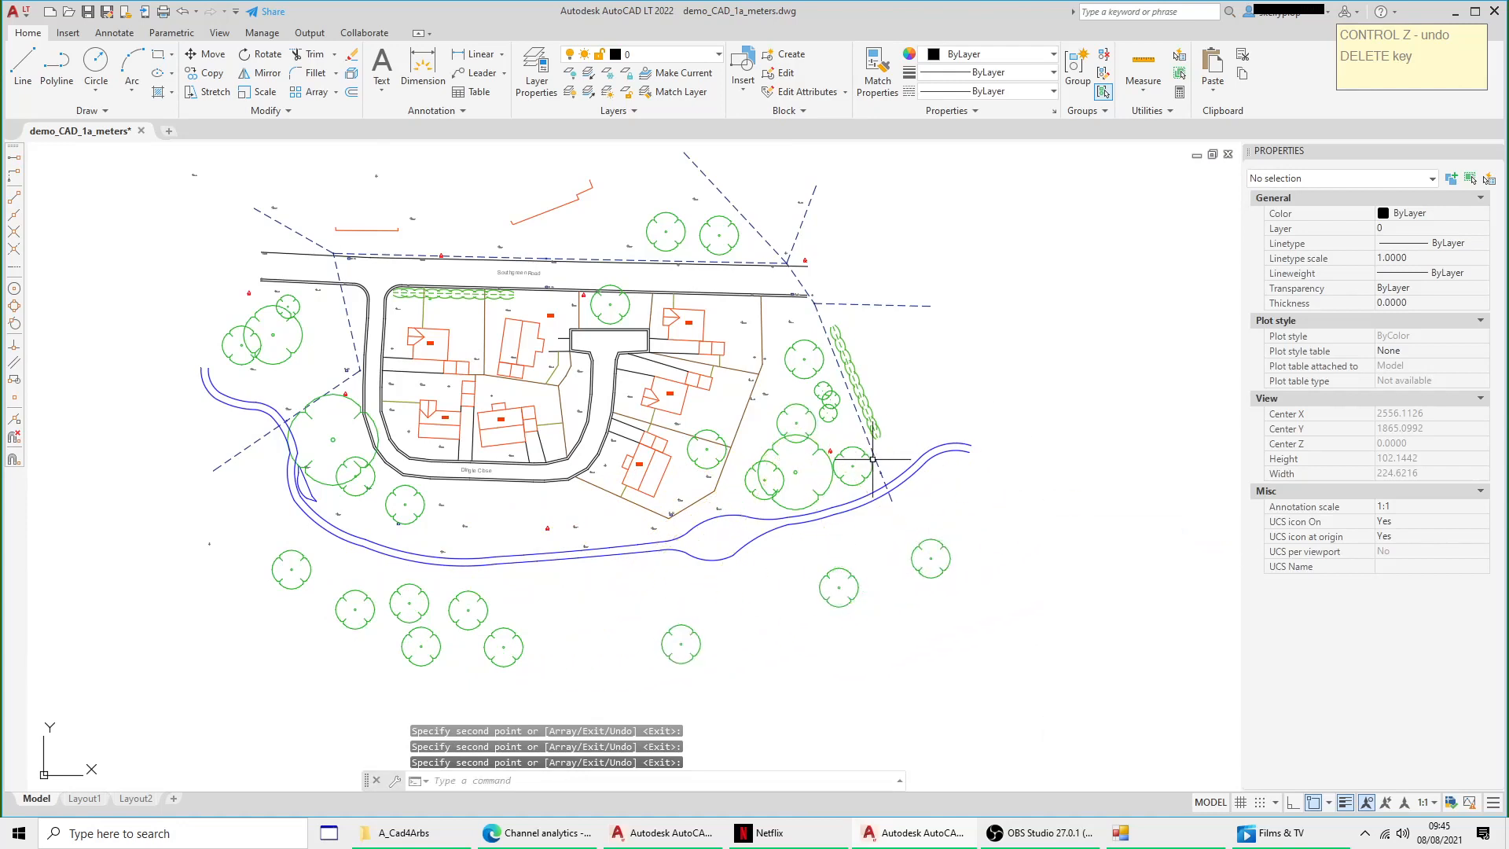
# Step: Copy the large eastern tree by its centre to five spots among the small trees south of the stream
pyautogui.click(826, 456)
pyautogui.rightClick(825, 456)
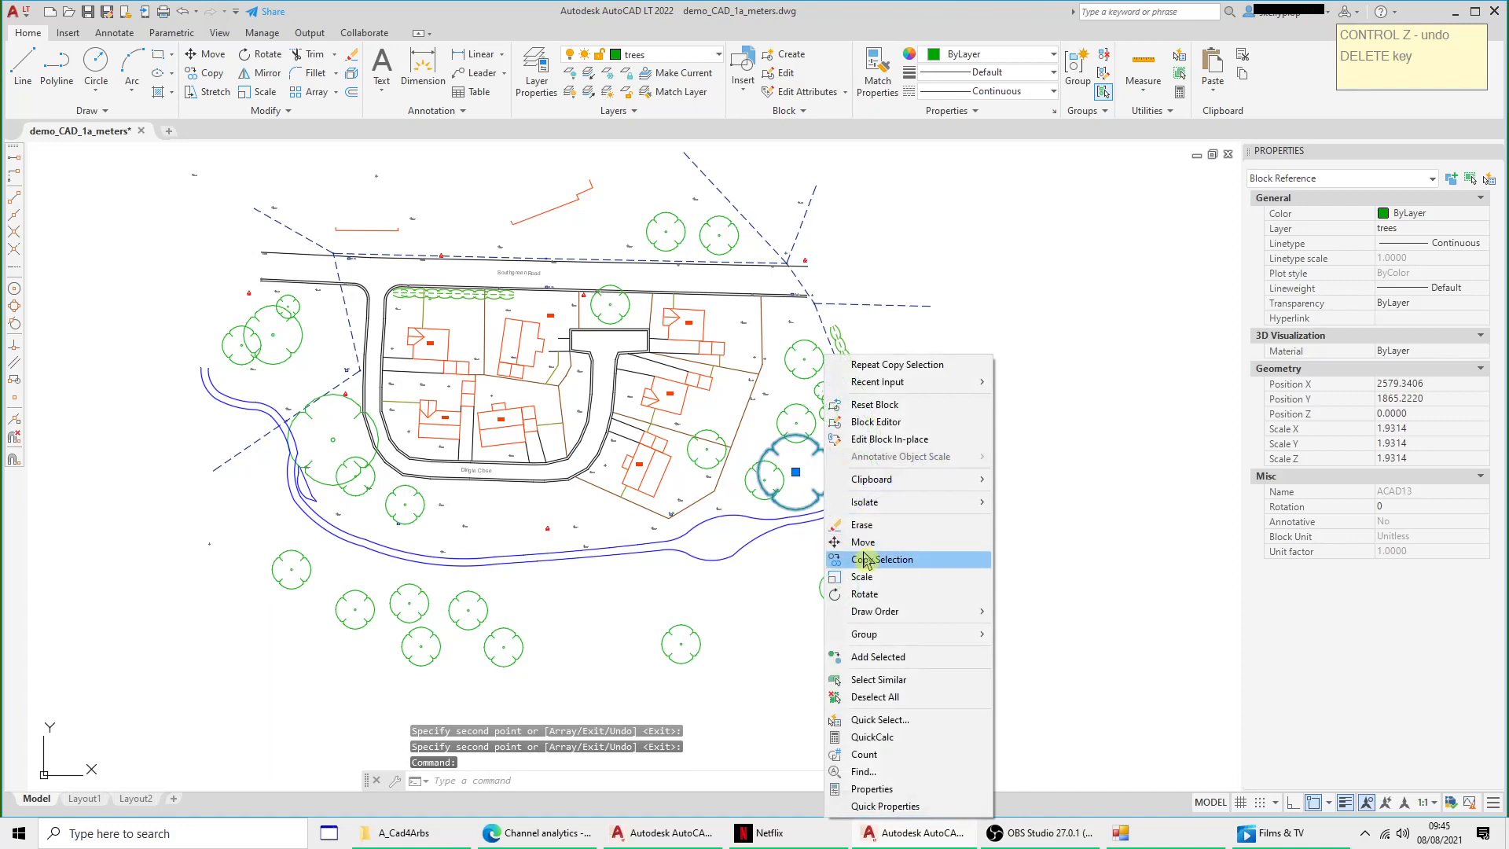
pyautogui.click(881, 559)
pyautogui.click(795, 472)
pyautogui.click(296, 607)
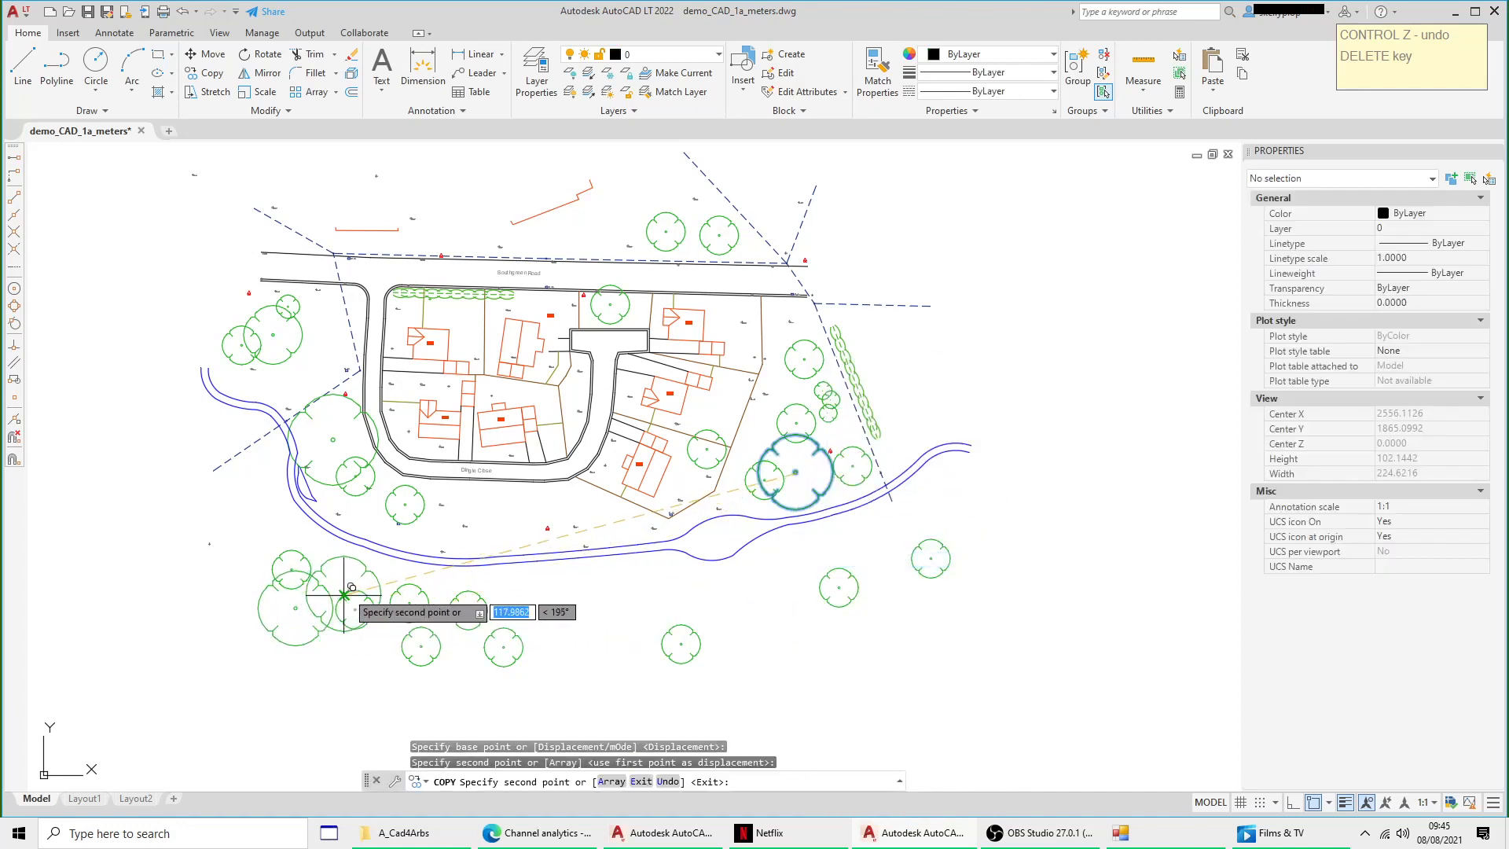
pyautogui.click(409, 603)
pyautogui.click(582, 634)
pyautogui.click(630, 601)
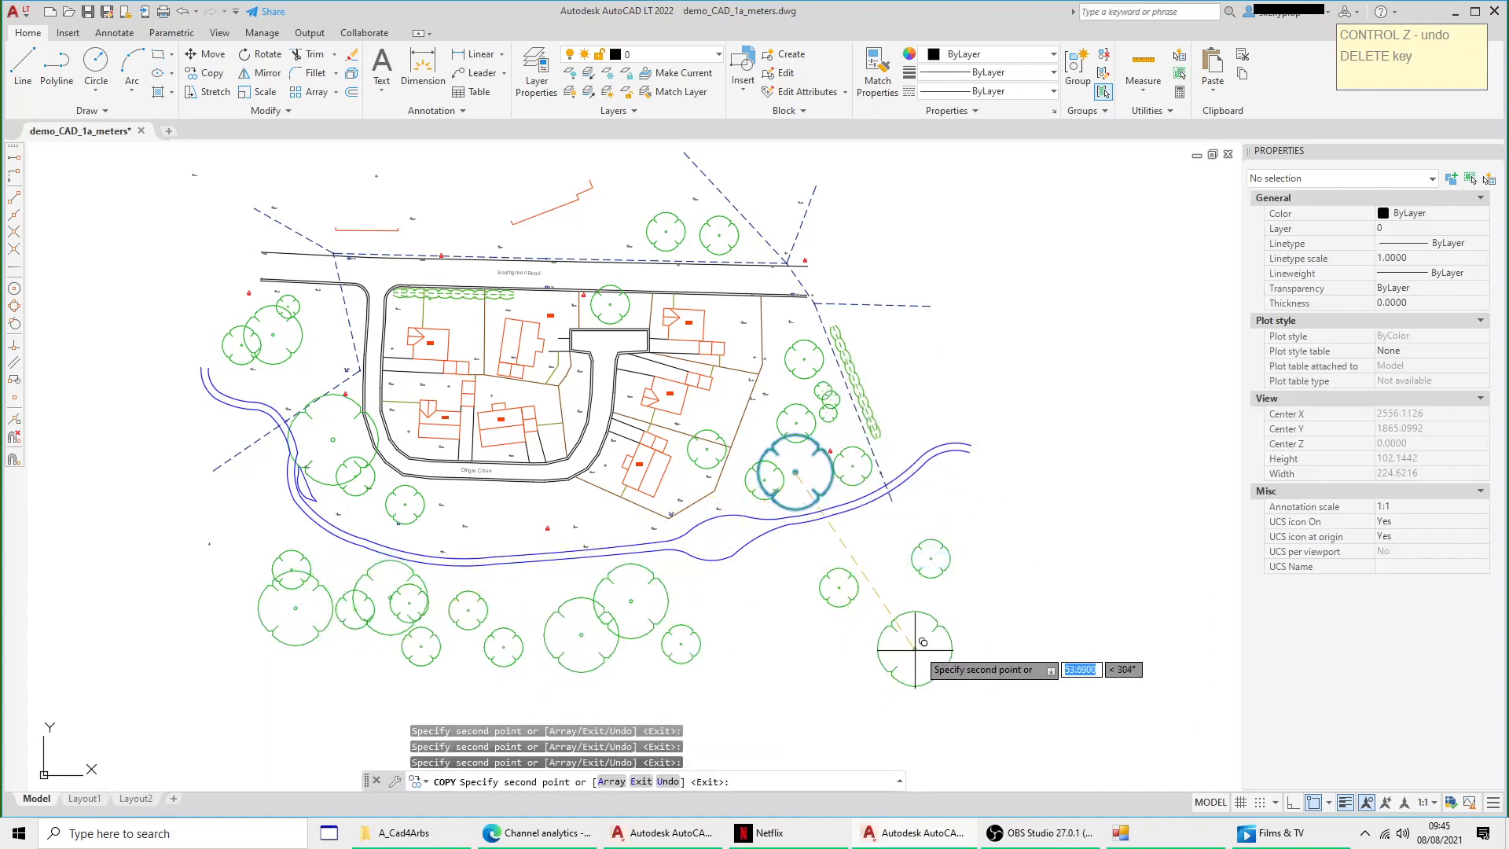
pyautogui.click(897, 606)
pyautogui.rightClick(1006, 511)
pyautogui.click(1053, 534)
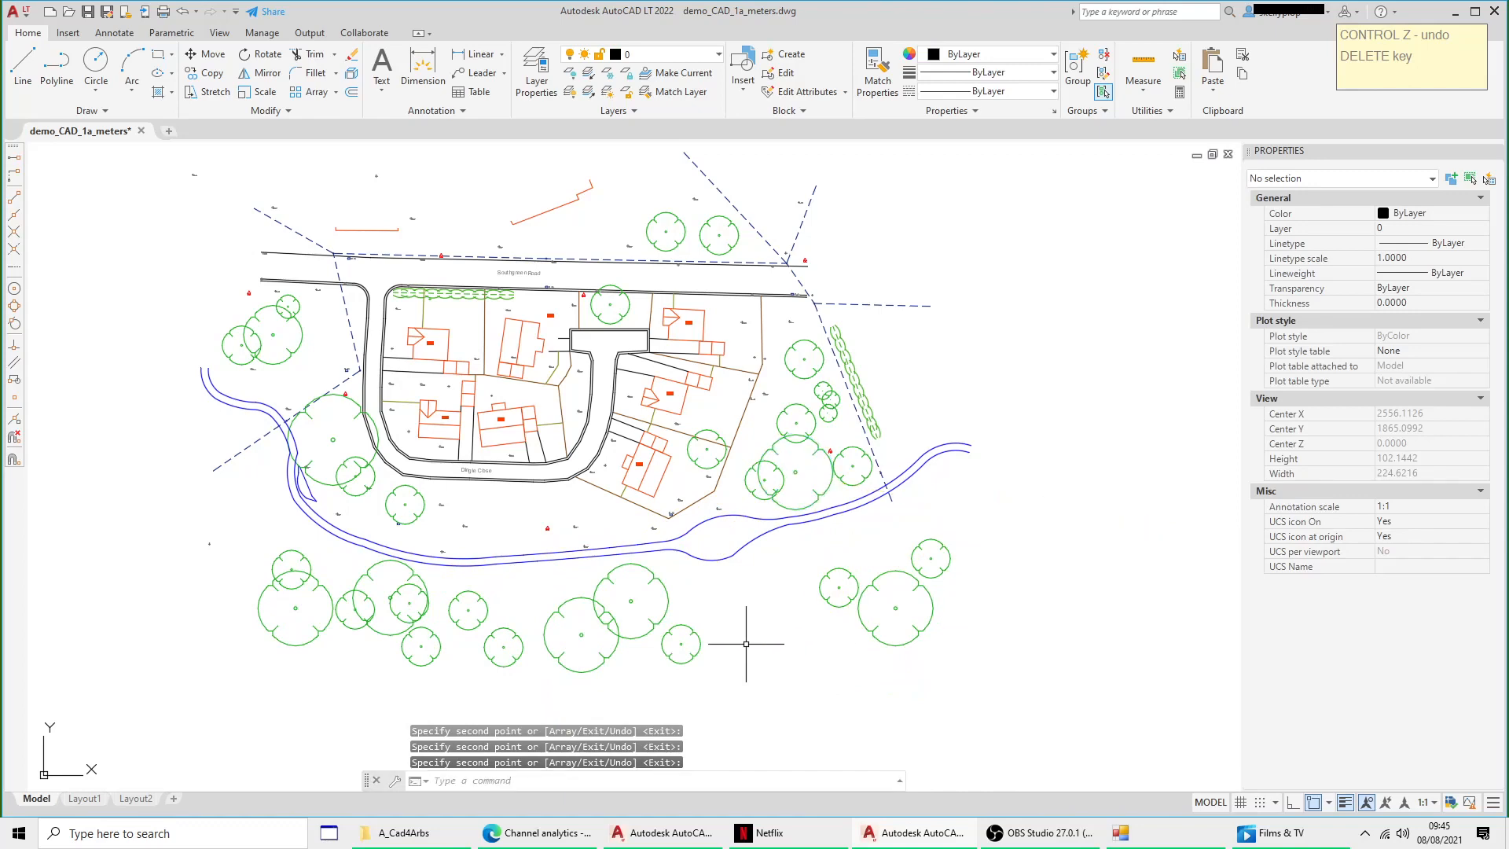
# Step: Start copying the small tree that overlaps the west side of the large eastern tree
pyautogui.scroll(2, 711, 628)
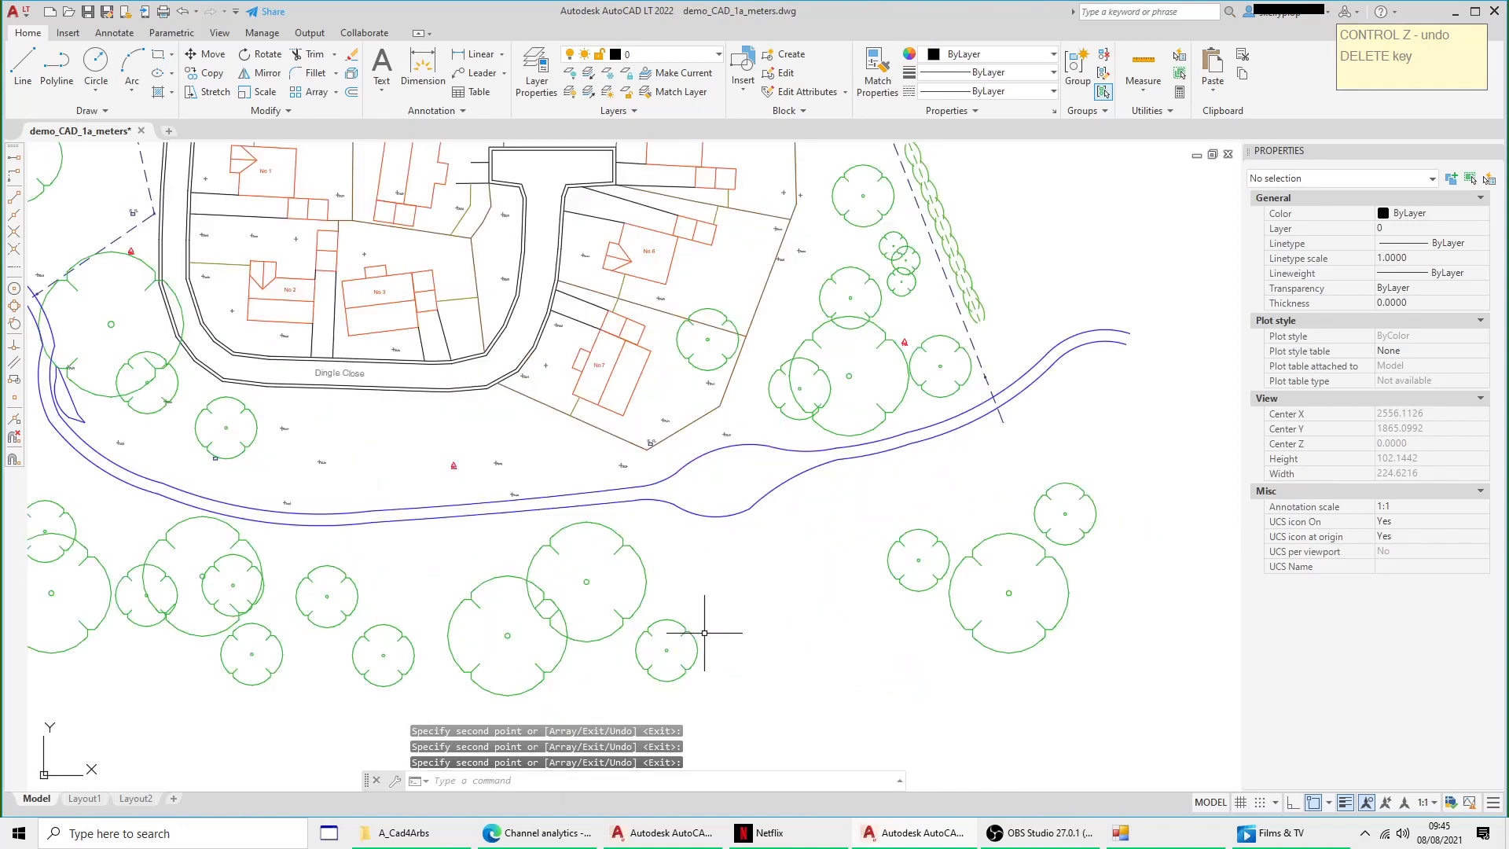
pyautogui.click(789, 418)
pyautogui.rightClick(793, 413)
pyautogui.click(847, 559)
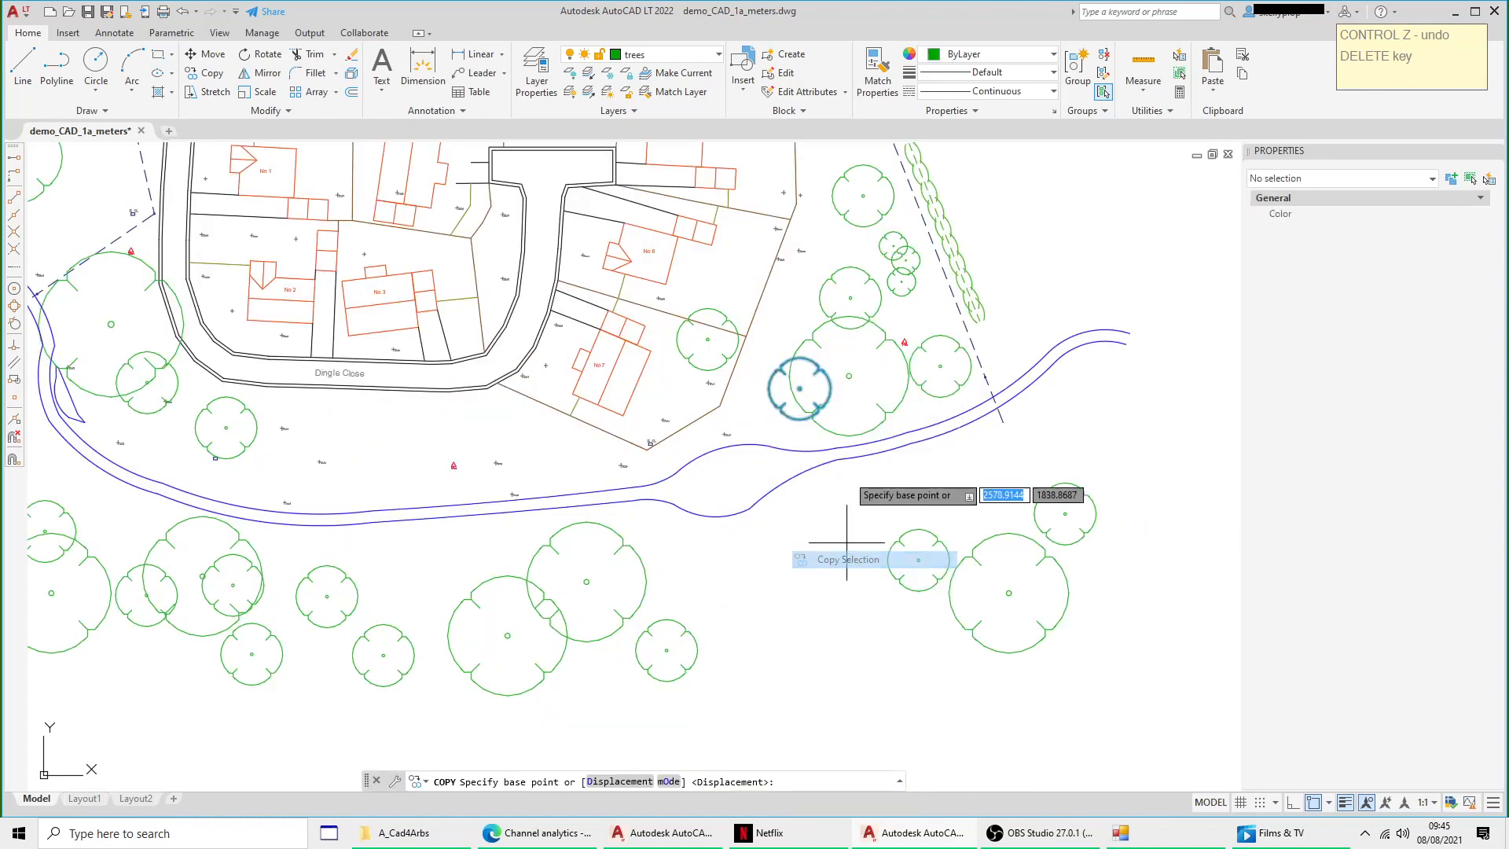
# Step: Copy the small tree beside the large tree east of plot No 7 to the open ground south of the river
pyautogui.click(799, 388)
pyautogui.rightClick(822, 550)
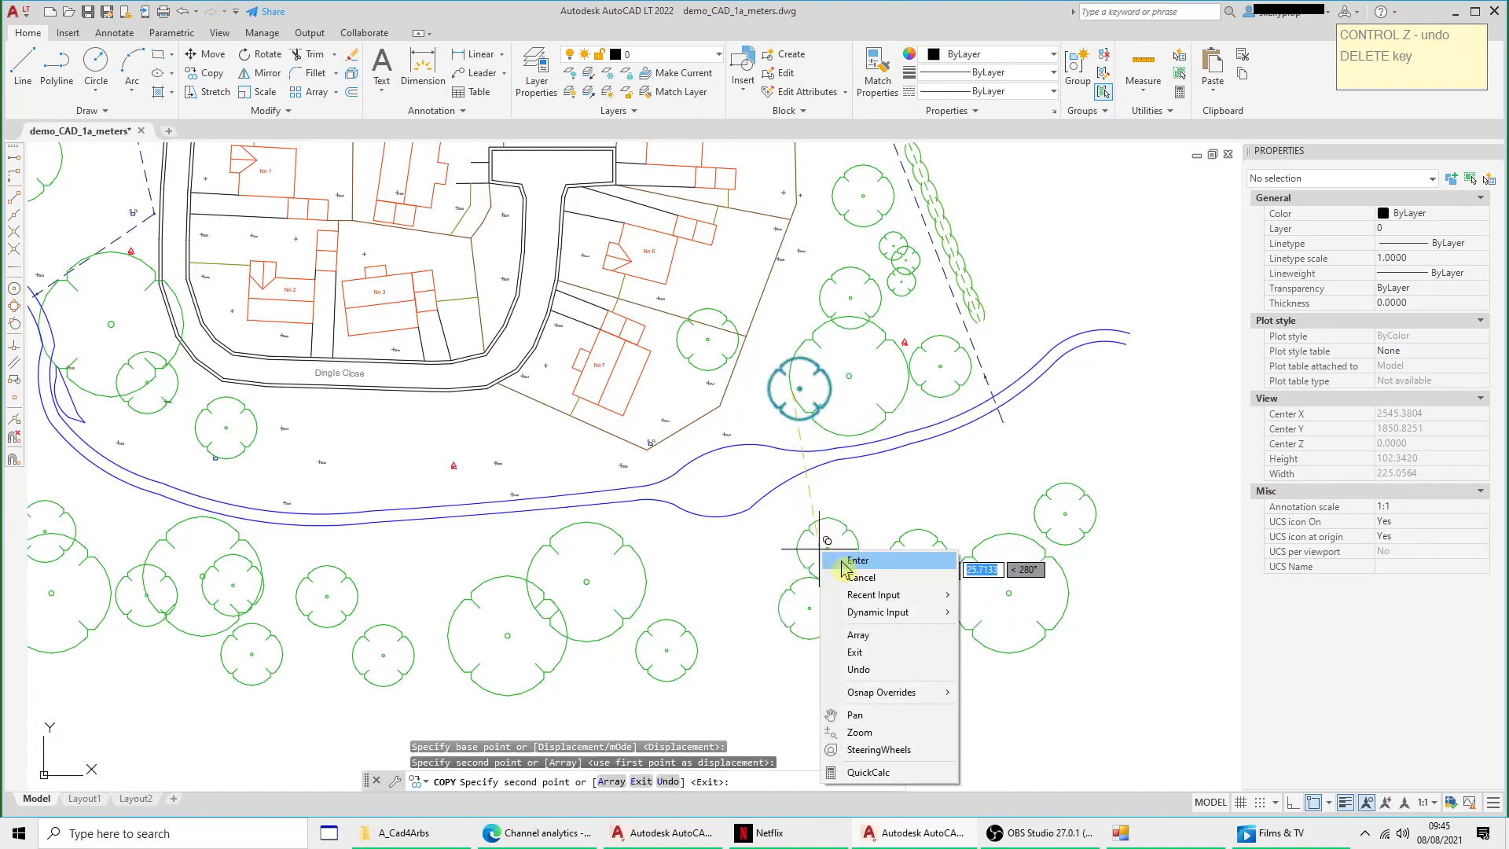
pyautogui.click(842, 563)
# Step: Scale the copied tree south of the river up freehand from its centre by a factor of about 4.86
pyautogui.click(830, 591)
pyautogui.rightClick(837, 599)
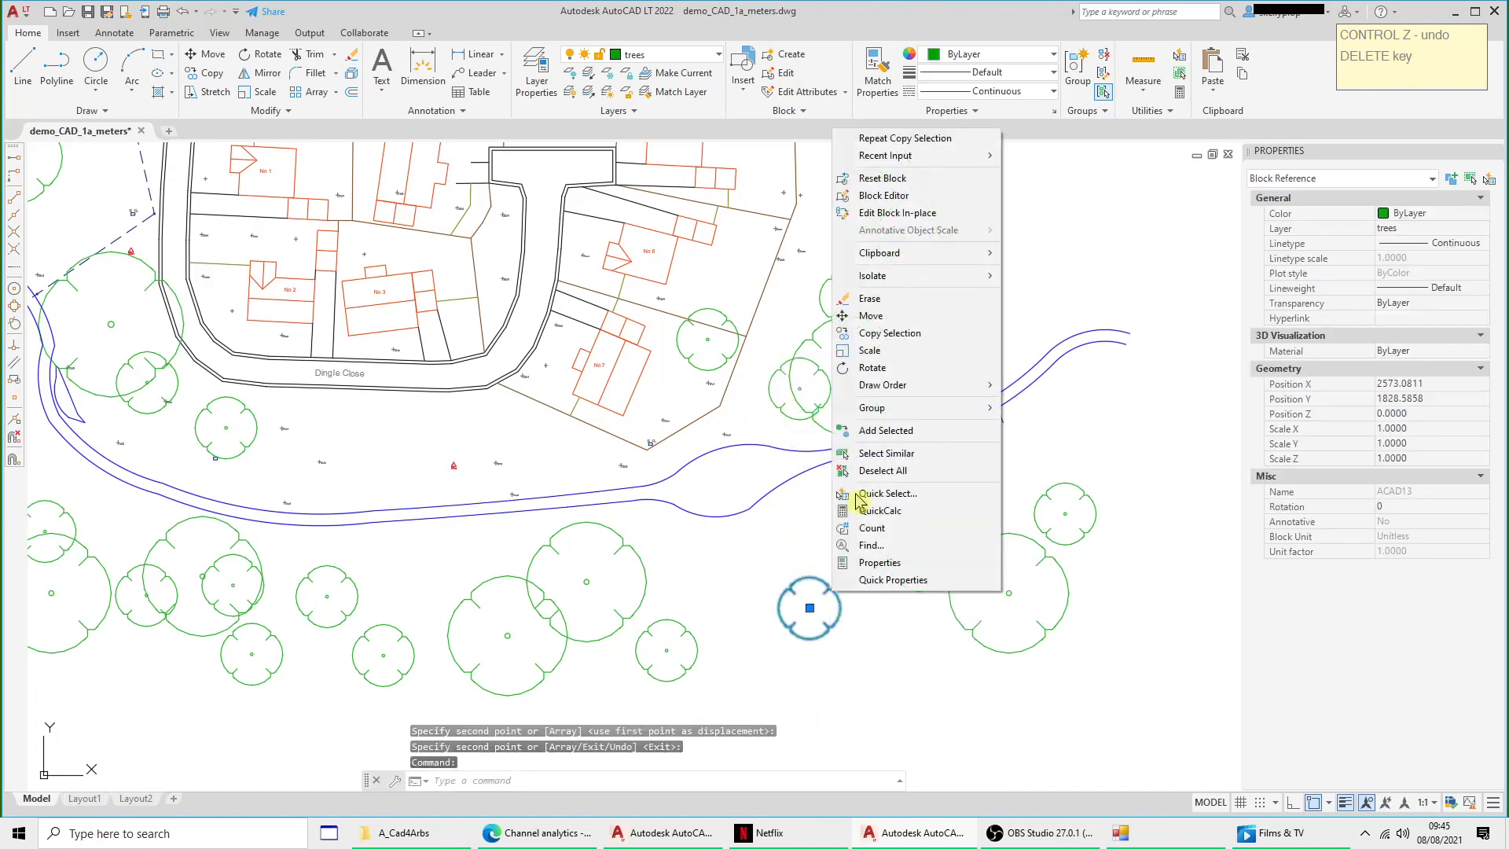
pyautogui.click(865, 351)
pyautogui.click(811, 608)
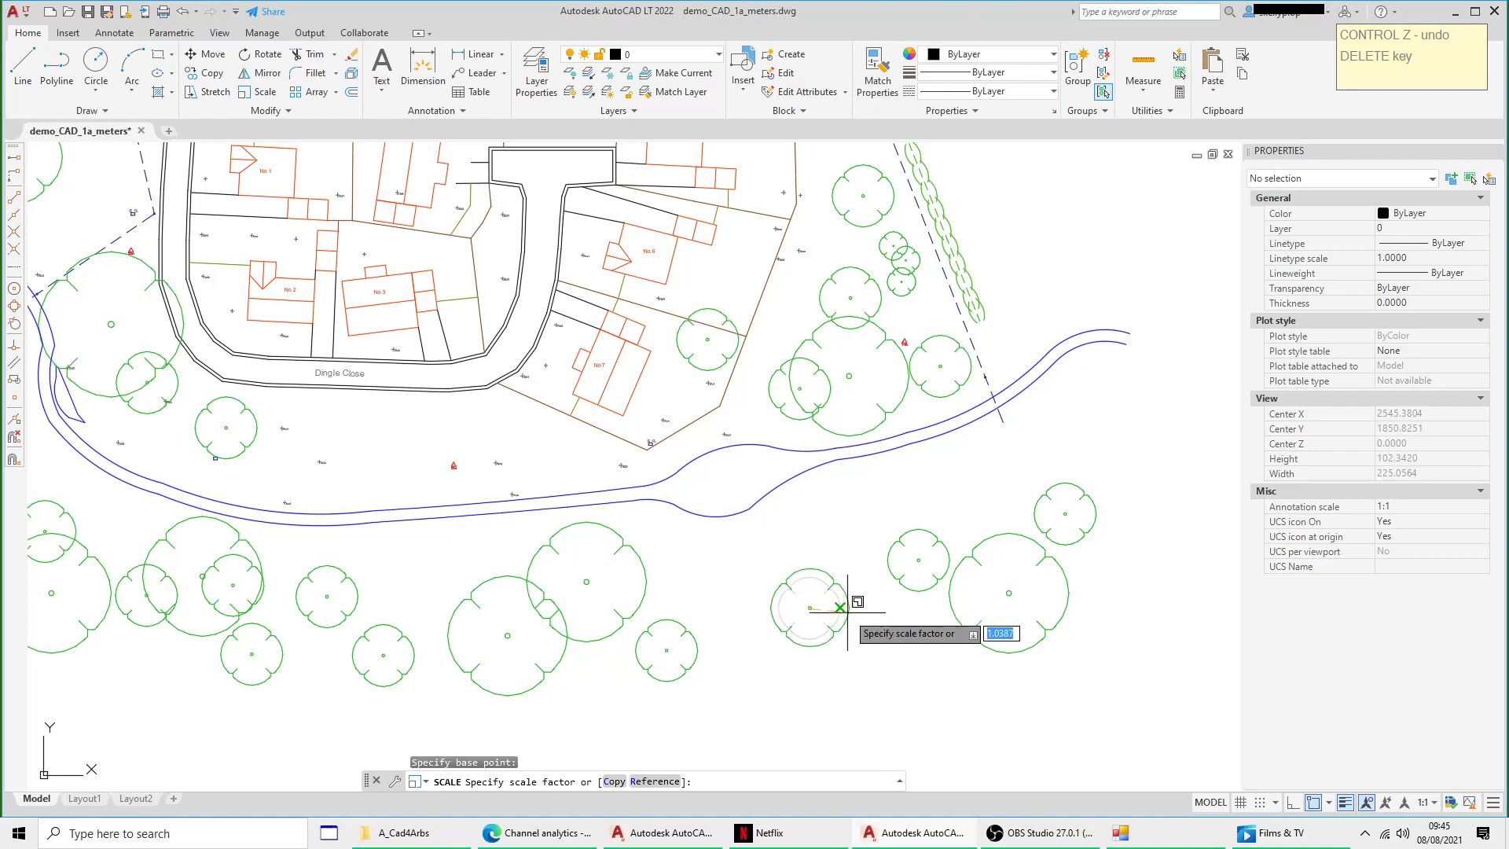
pyautogui.click(944, 675)
# Step: Copy the enlarged tree to the western end of the tree group south of the river
pyautogui.scroll(-3, 897, 578)
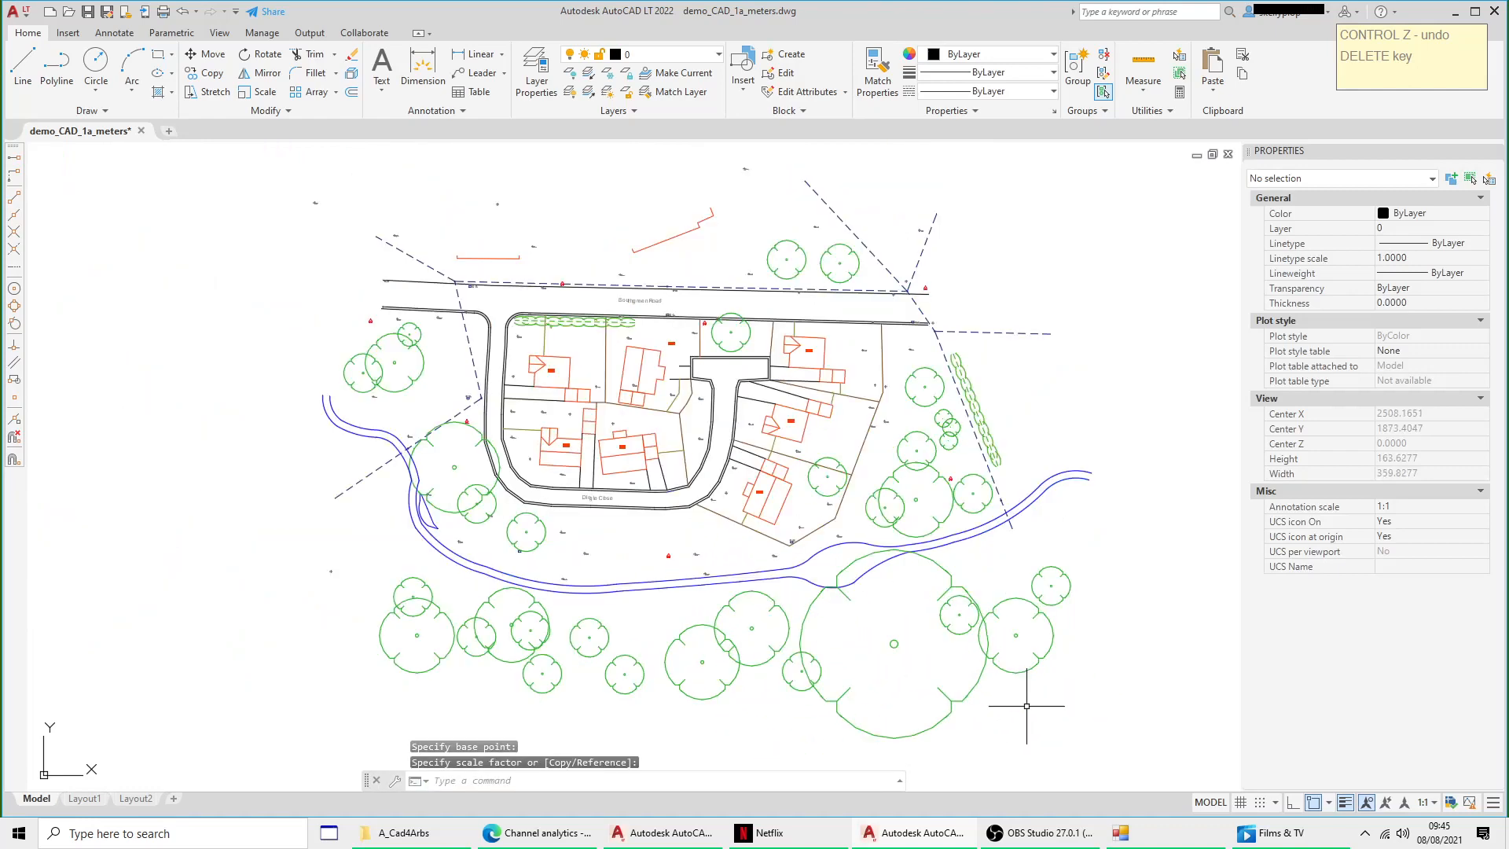
pyautogui.click(861, 572)
pyautogui.rightClick(864, 577)
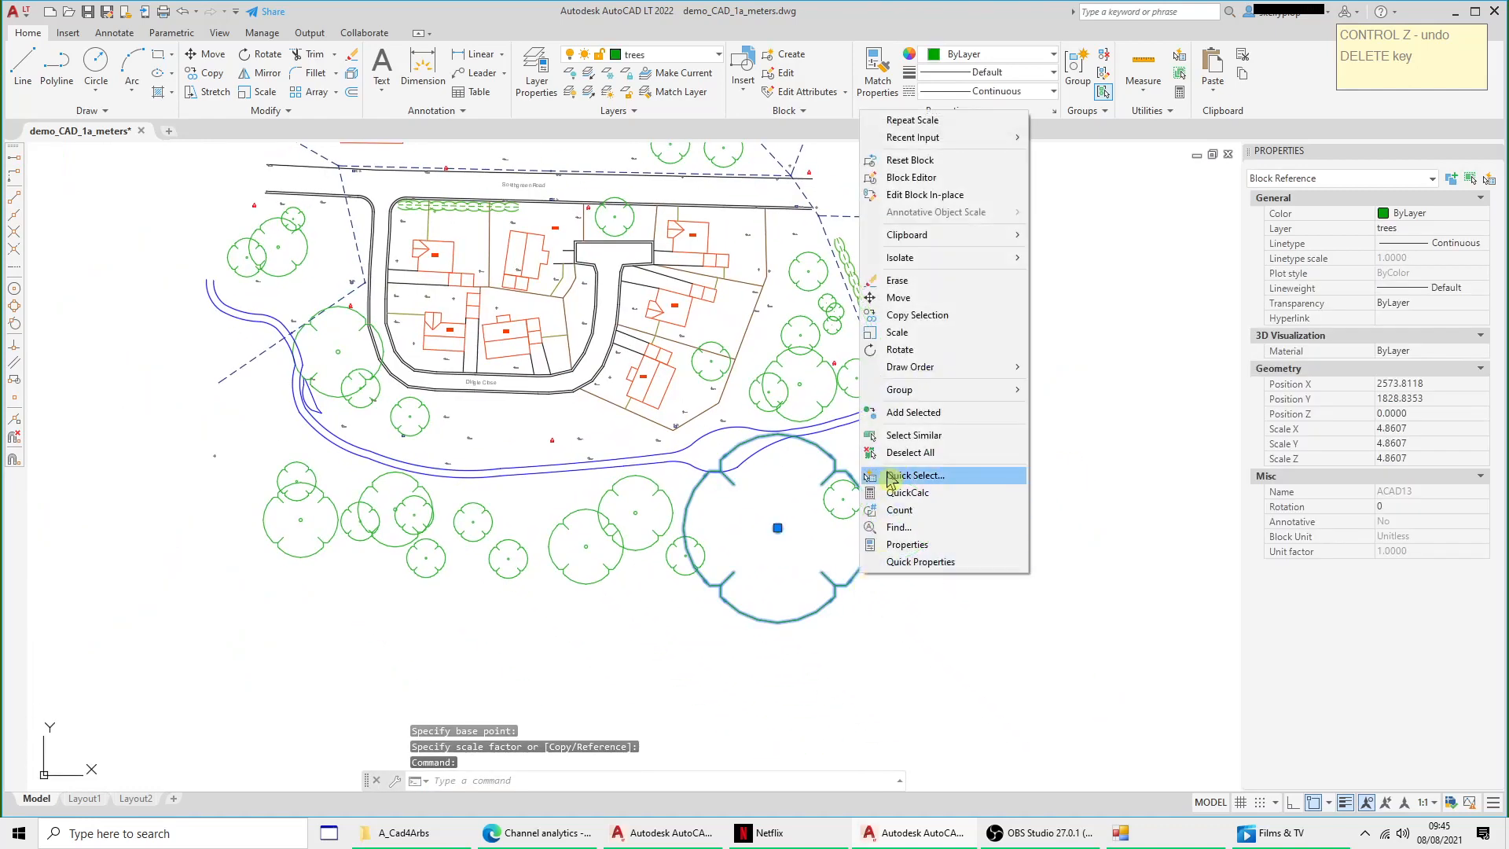
pyautogui.click(920, 316)
pyautogui.click(726, 529)
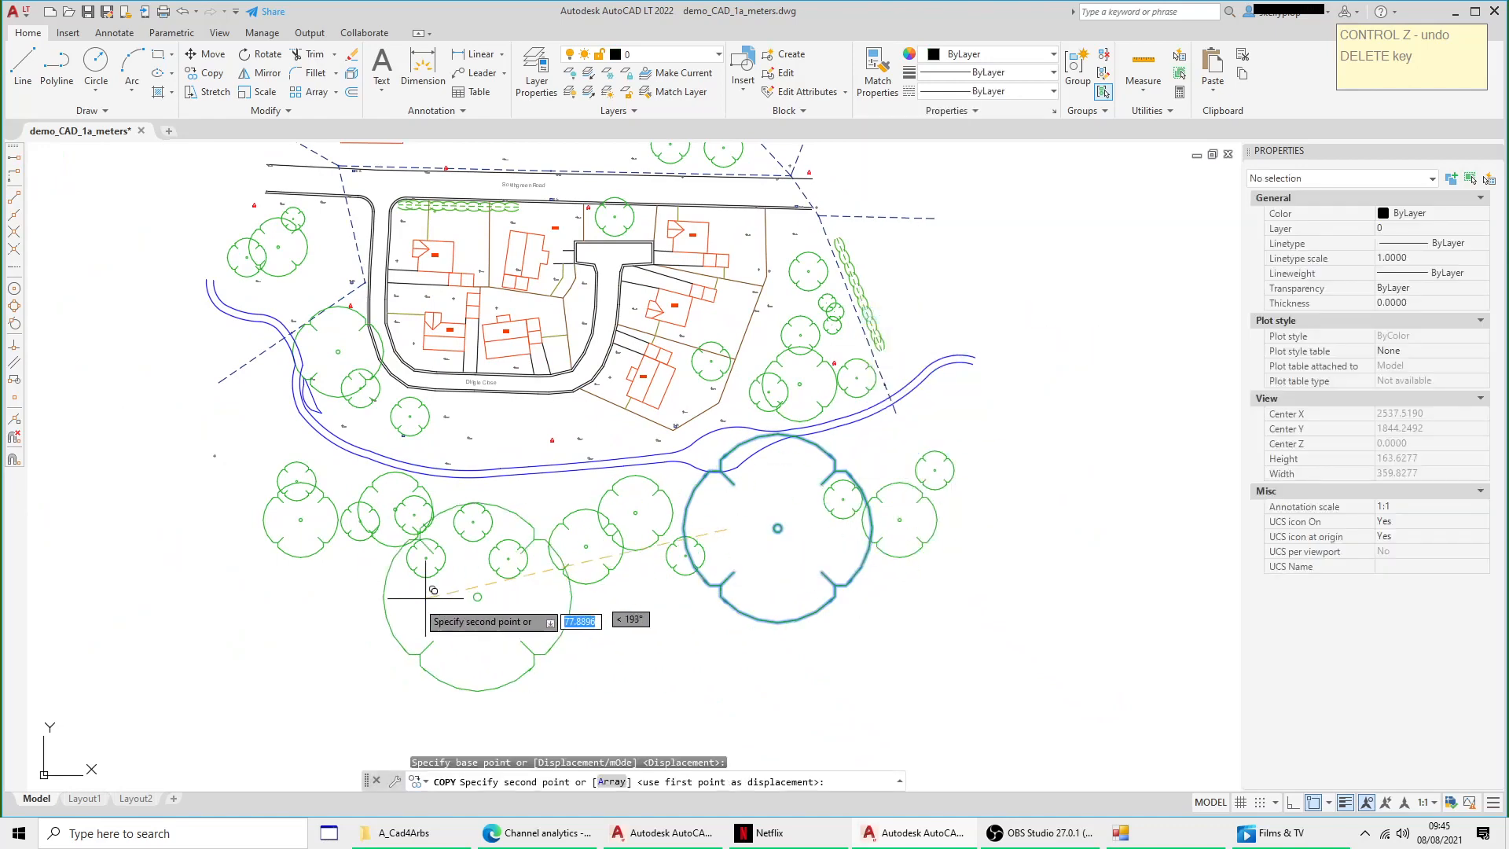
pyautogui.click(309, 584)
pyautogui.rightClick(604, 649)
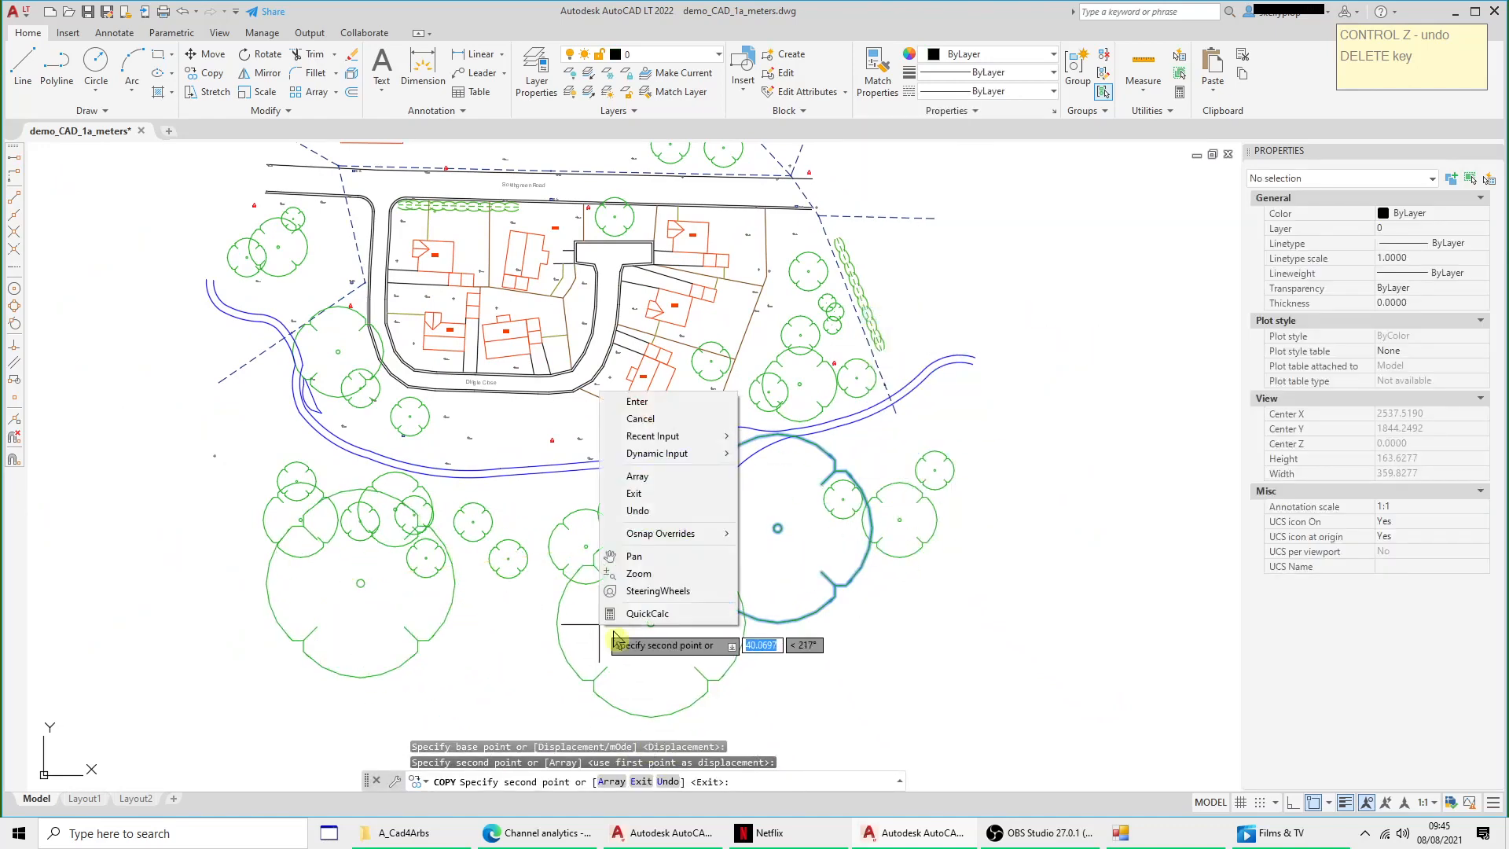
pyautogui.click(675, 401)
# Step: Copy the western of the two trees north of Southgreen Road three times, in a row on the empty ground to the northwest
pyautogui.scroll(-1, 675, 401)
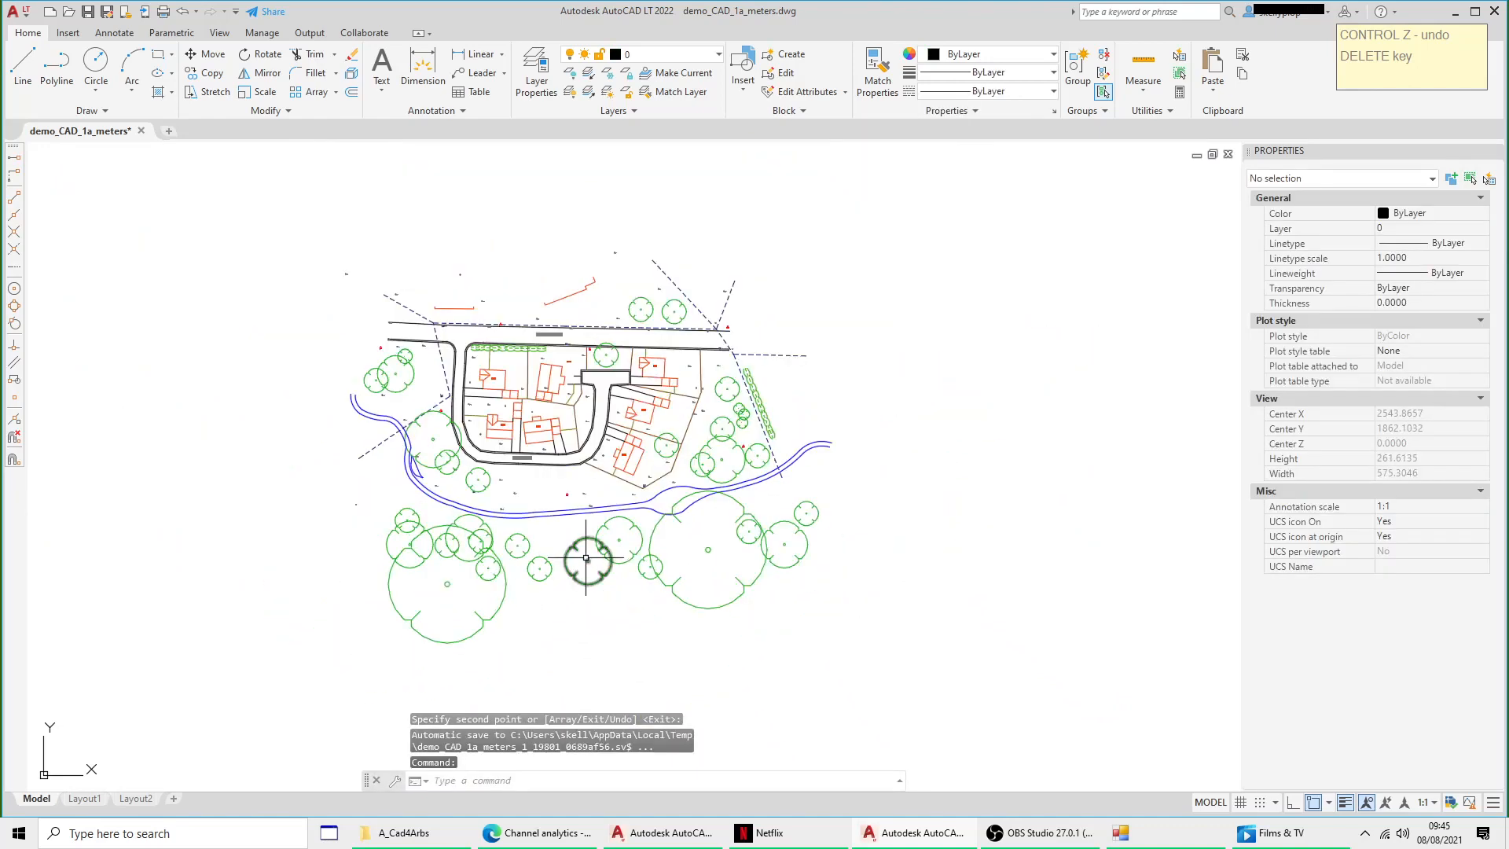
pyautogui.scroll(-1, 599, 561)
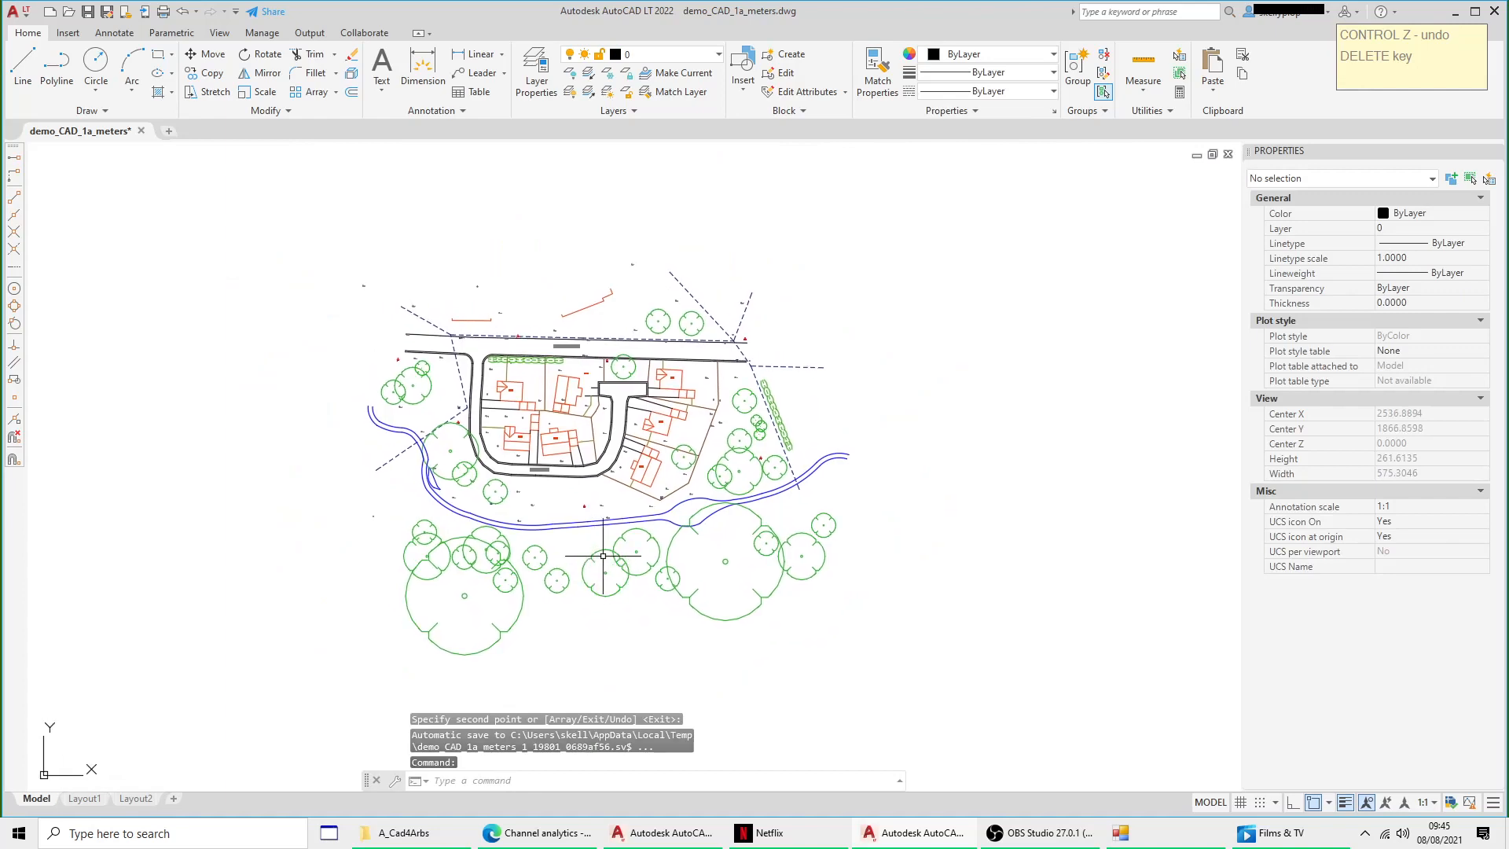
pyautogui.moveTo(464, 476); pyautogui.dragTo(455, 525, button='middle')
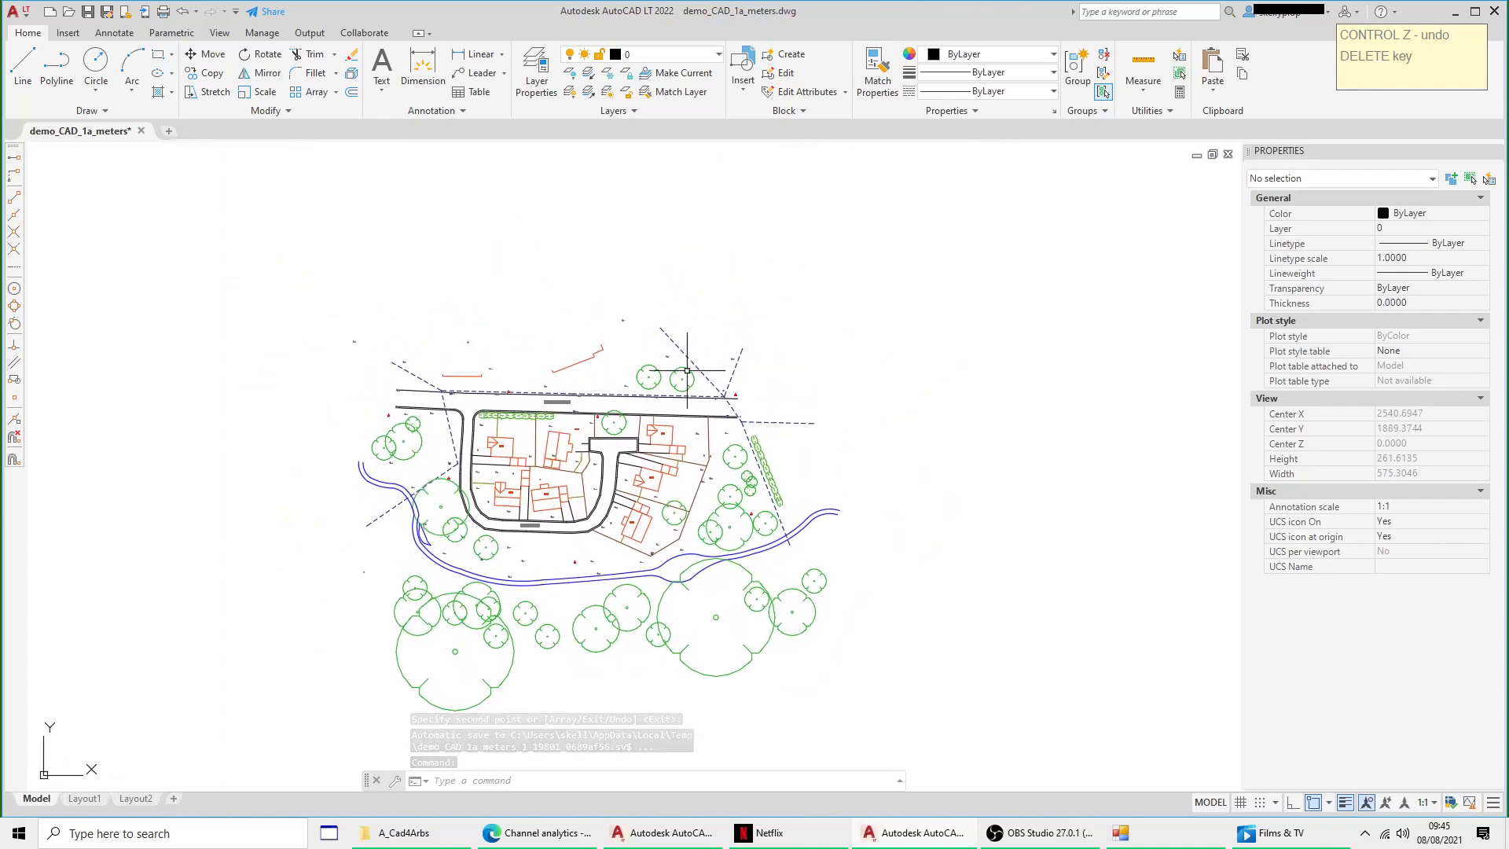
pyautogui.scroll(4, 687, 370)
pyautogui.click(674, 488)
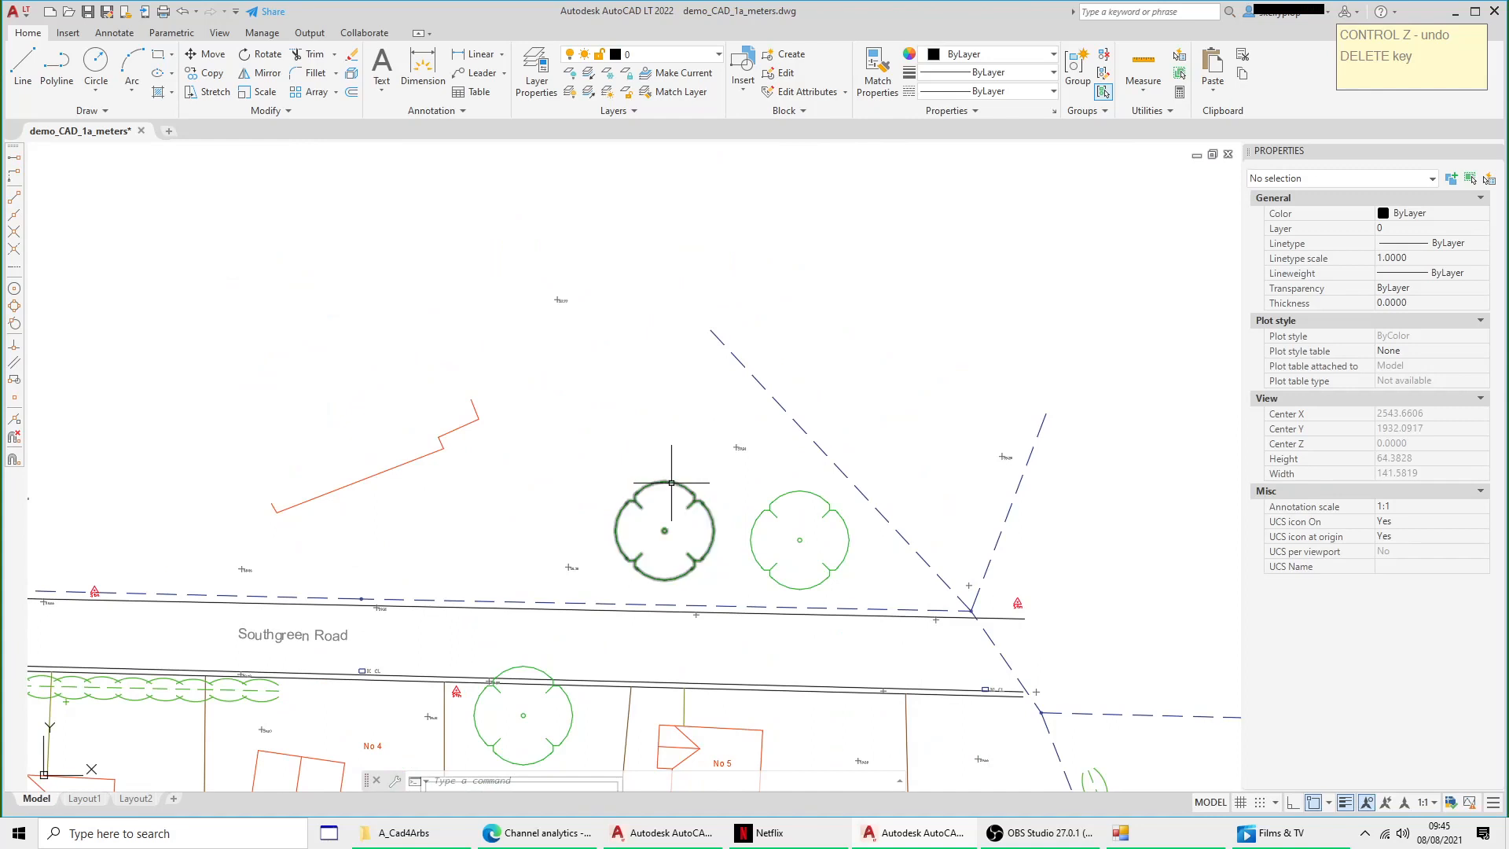
pyautogui.rightClick(673, 488)
pyautogui.click(729, 231)
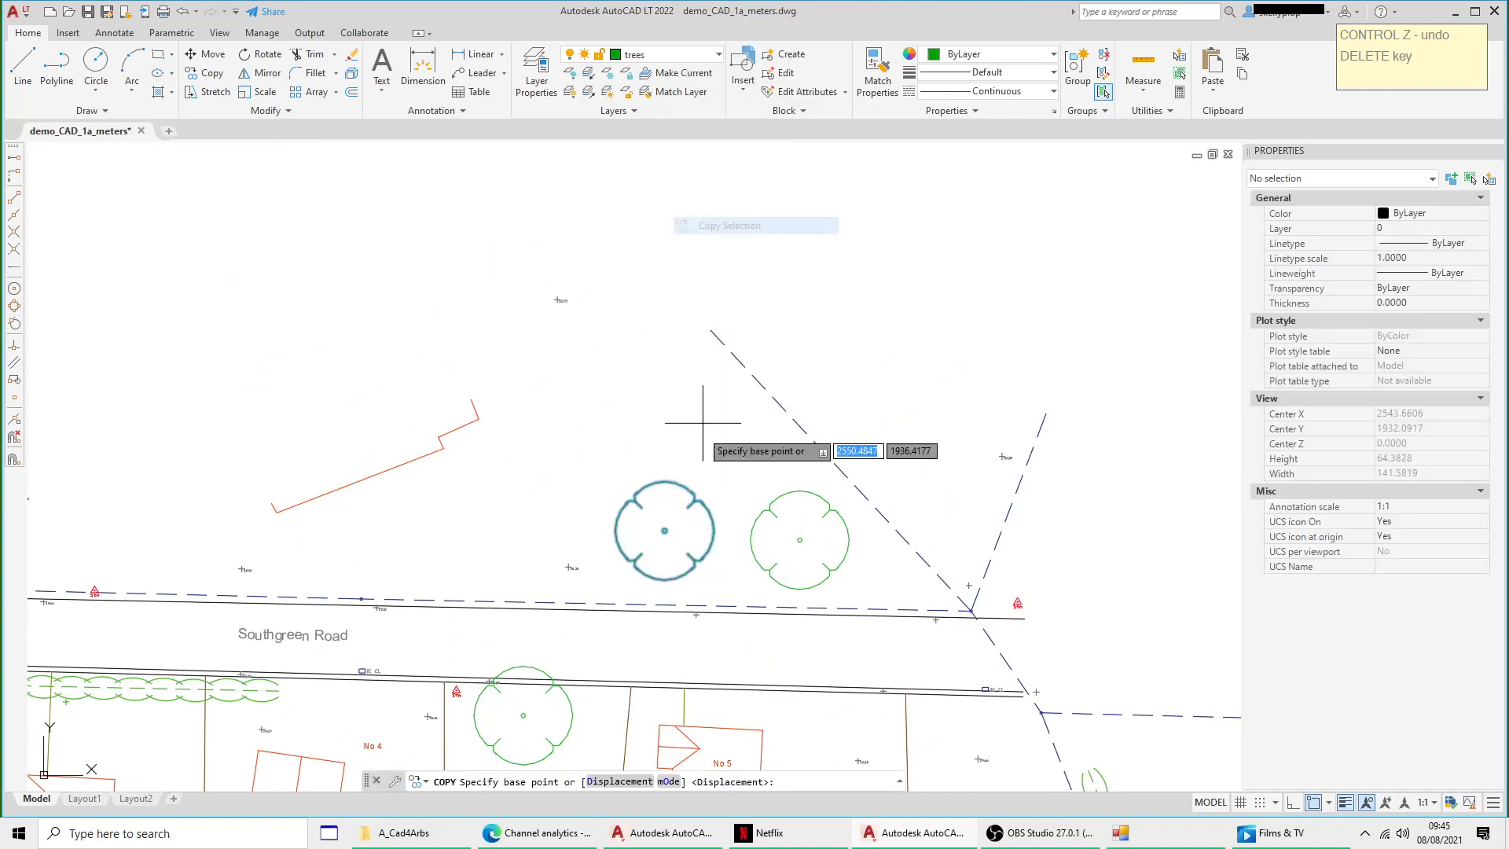
pyautogui.click(669, 512)
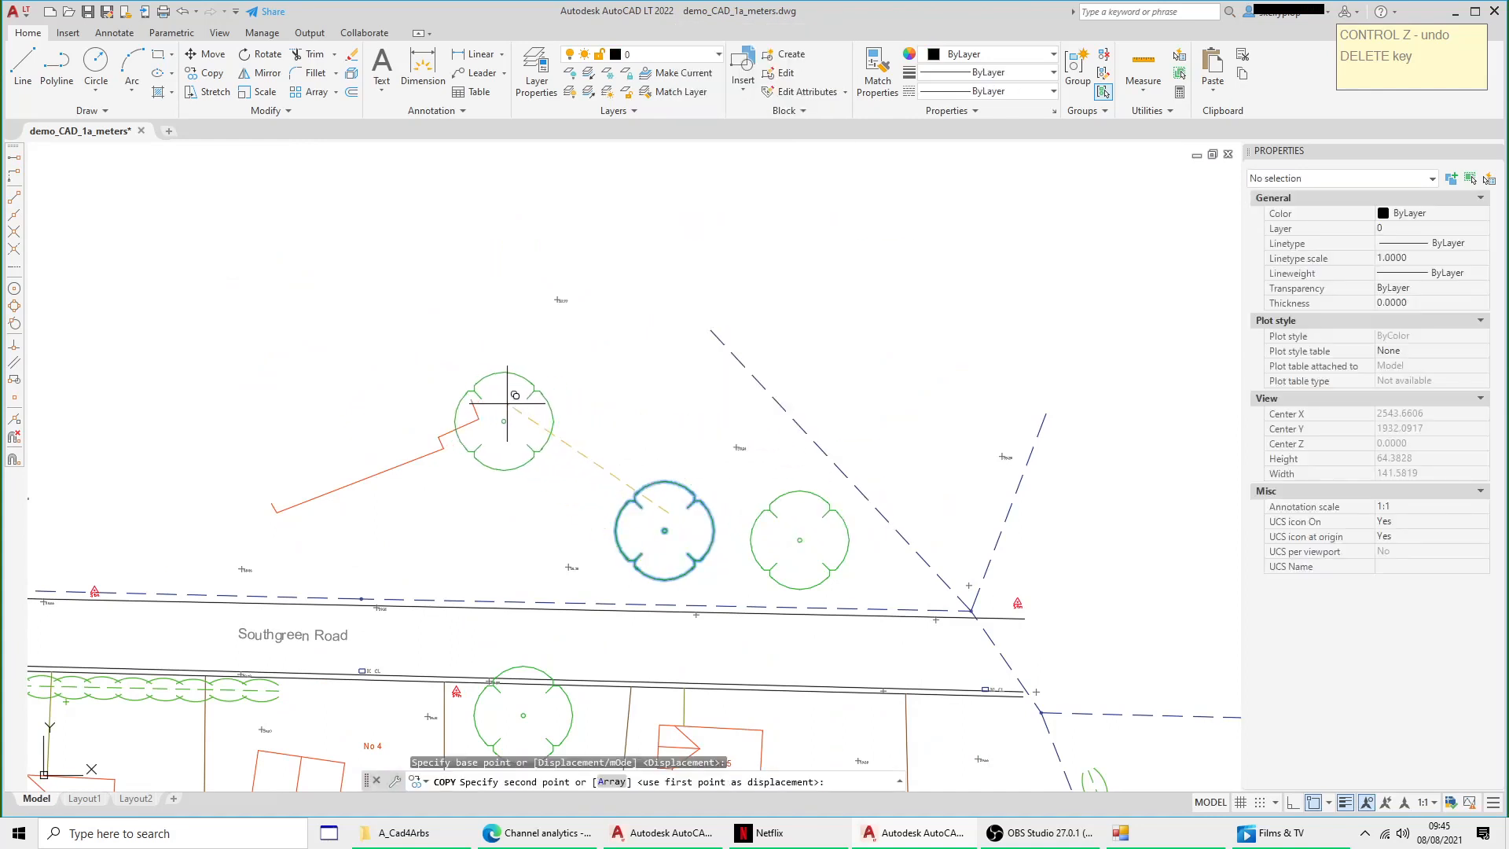
pyautogui.moveTo(505, 401); pyautogui.dragTo(892, 547, button='middle')
pyautogui.click(418, 327)
pyautogui.click(576, 327)
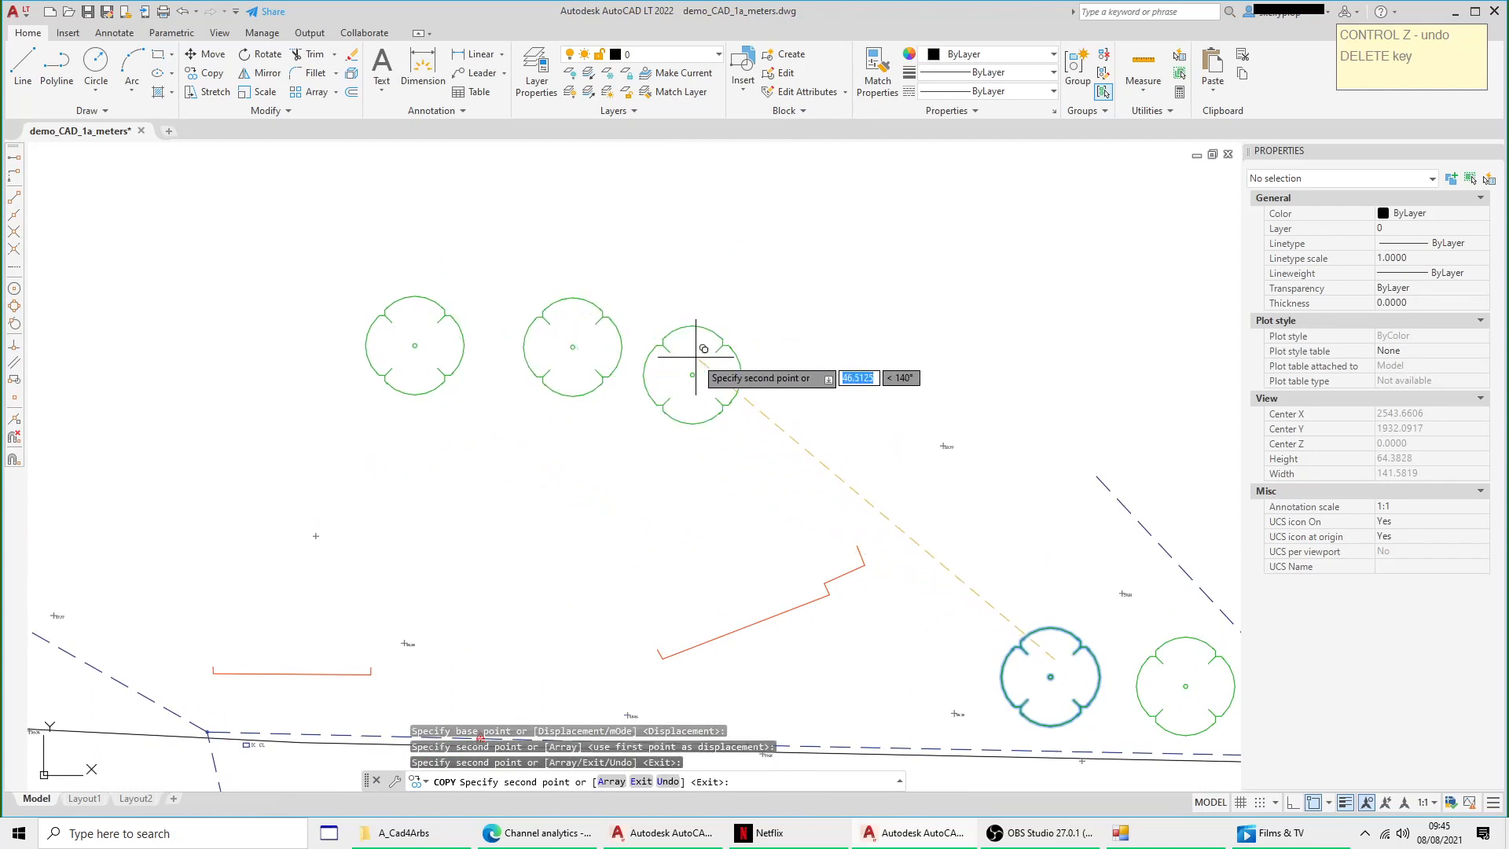
pyautogui.click(717, 340)
pyautogui.rightClick(829, 253)
pyautogui.click(845, 264)
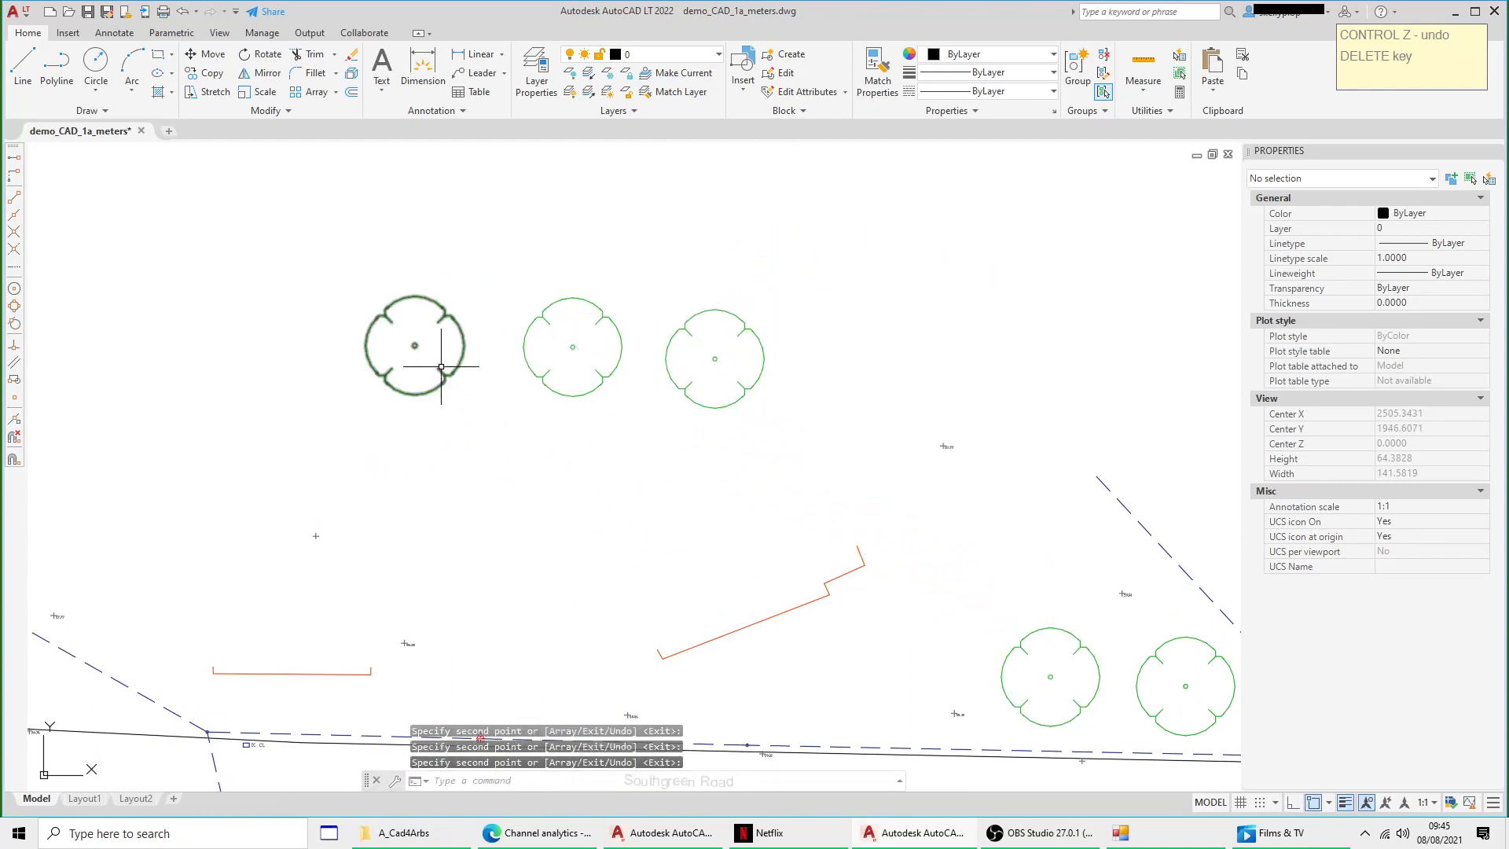
# Step: Check the leftmost copied tree's properties and scale the middle tree of the row from its centre by a factor of 1
pyautogui.click(425, 297)
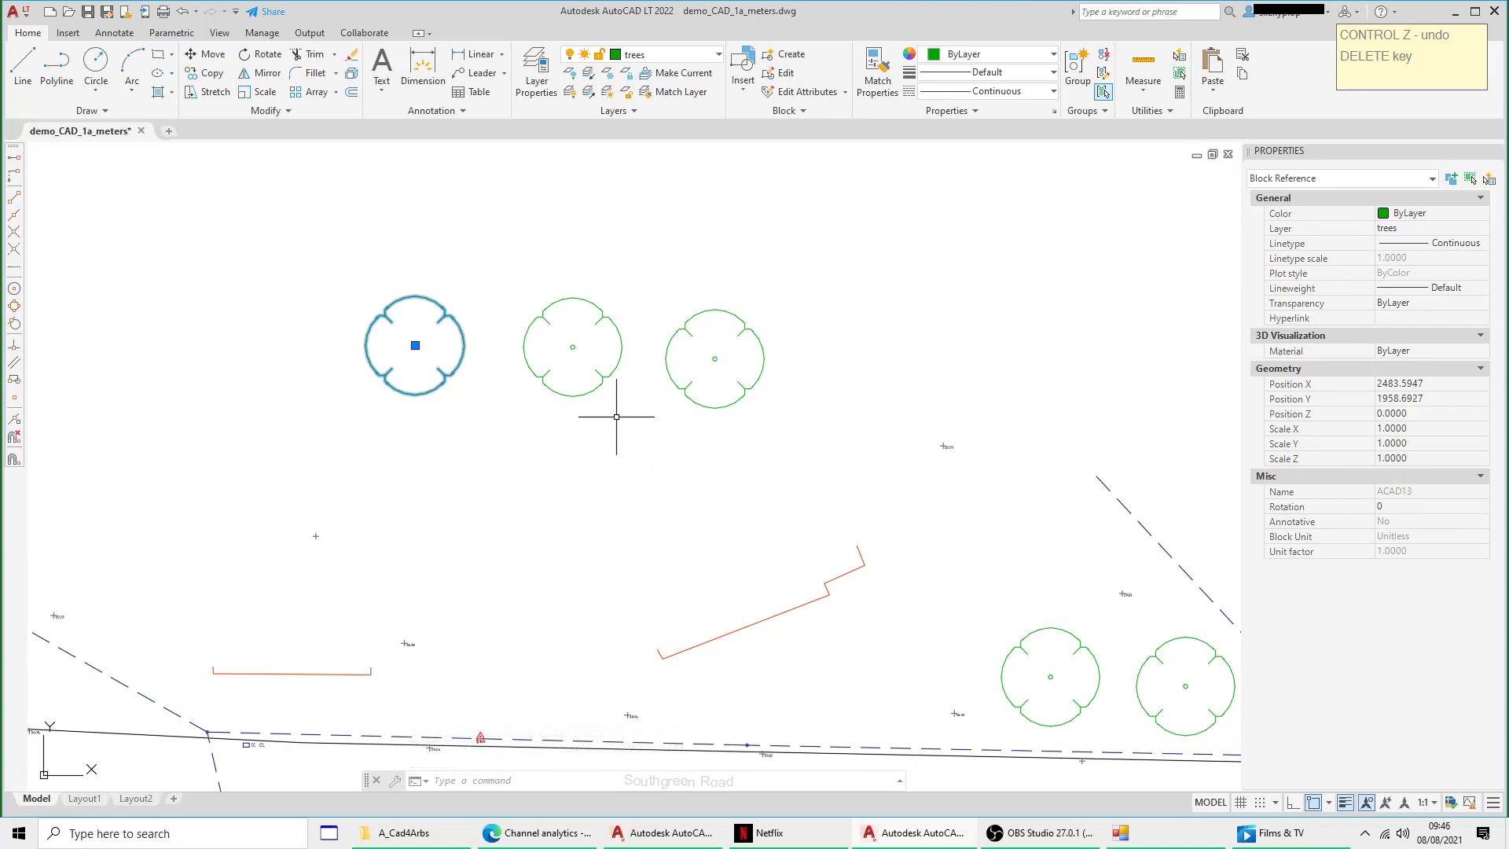
pyautogui.press('Escape')
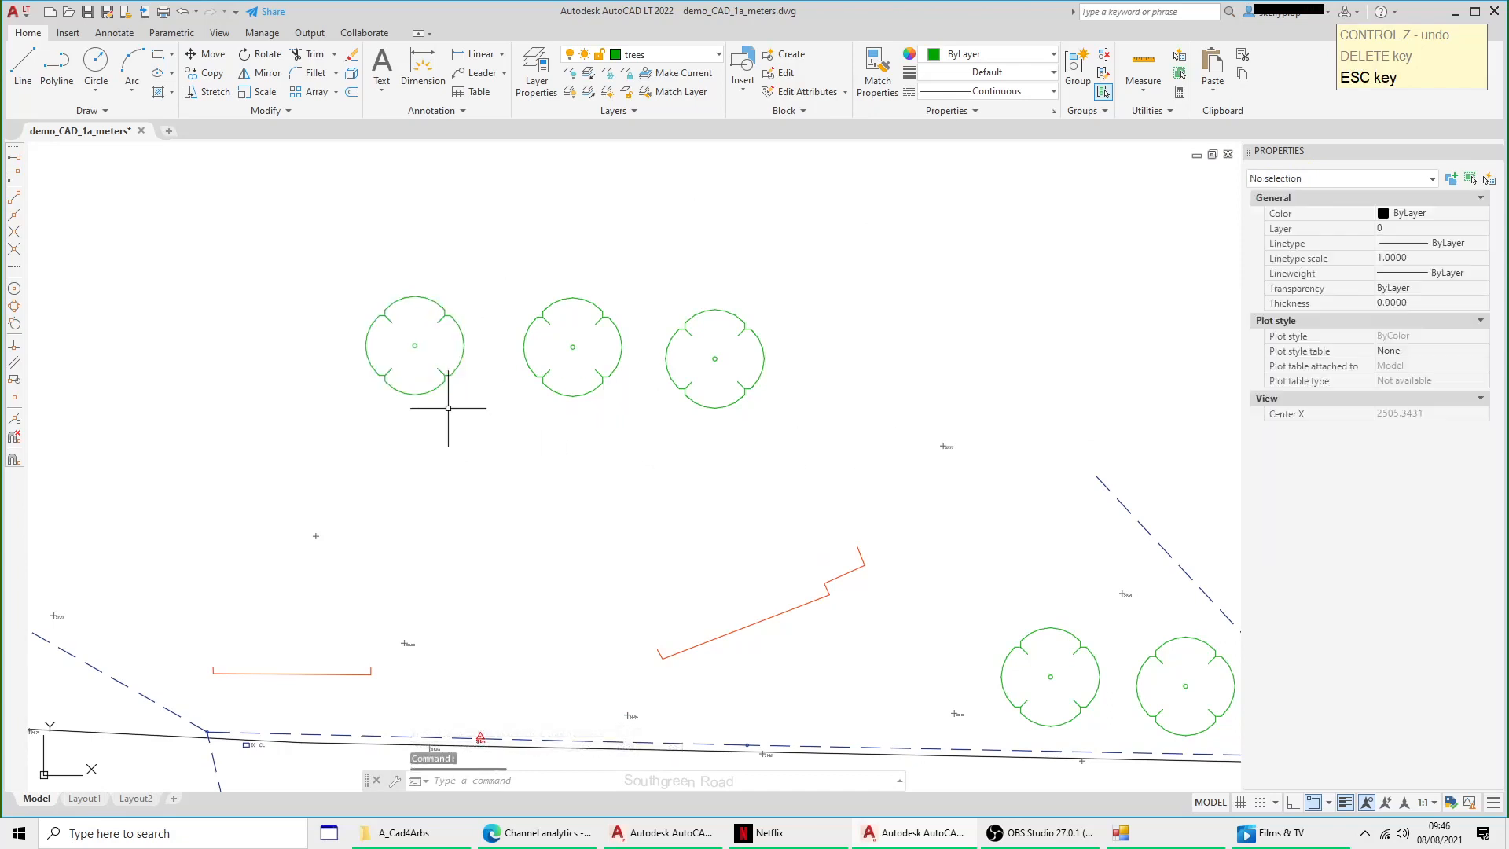
pyautogui.click(550, 362)
pyautogui.rightClick(550, 362)
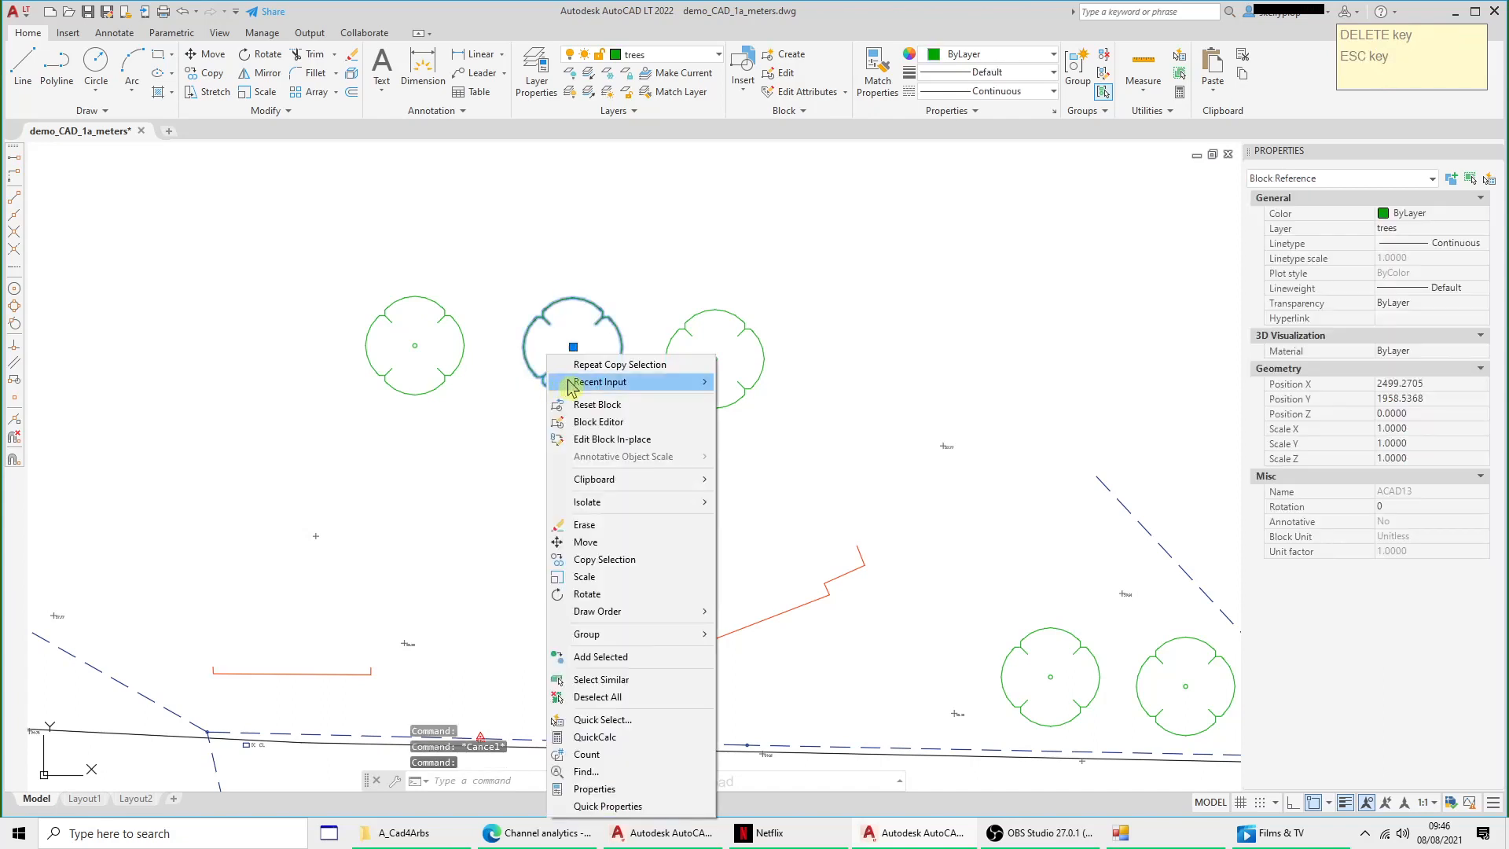
pyautogui.click(585, 576)
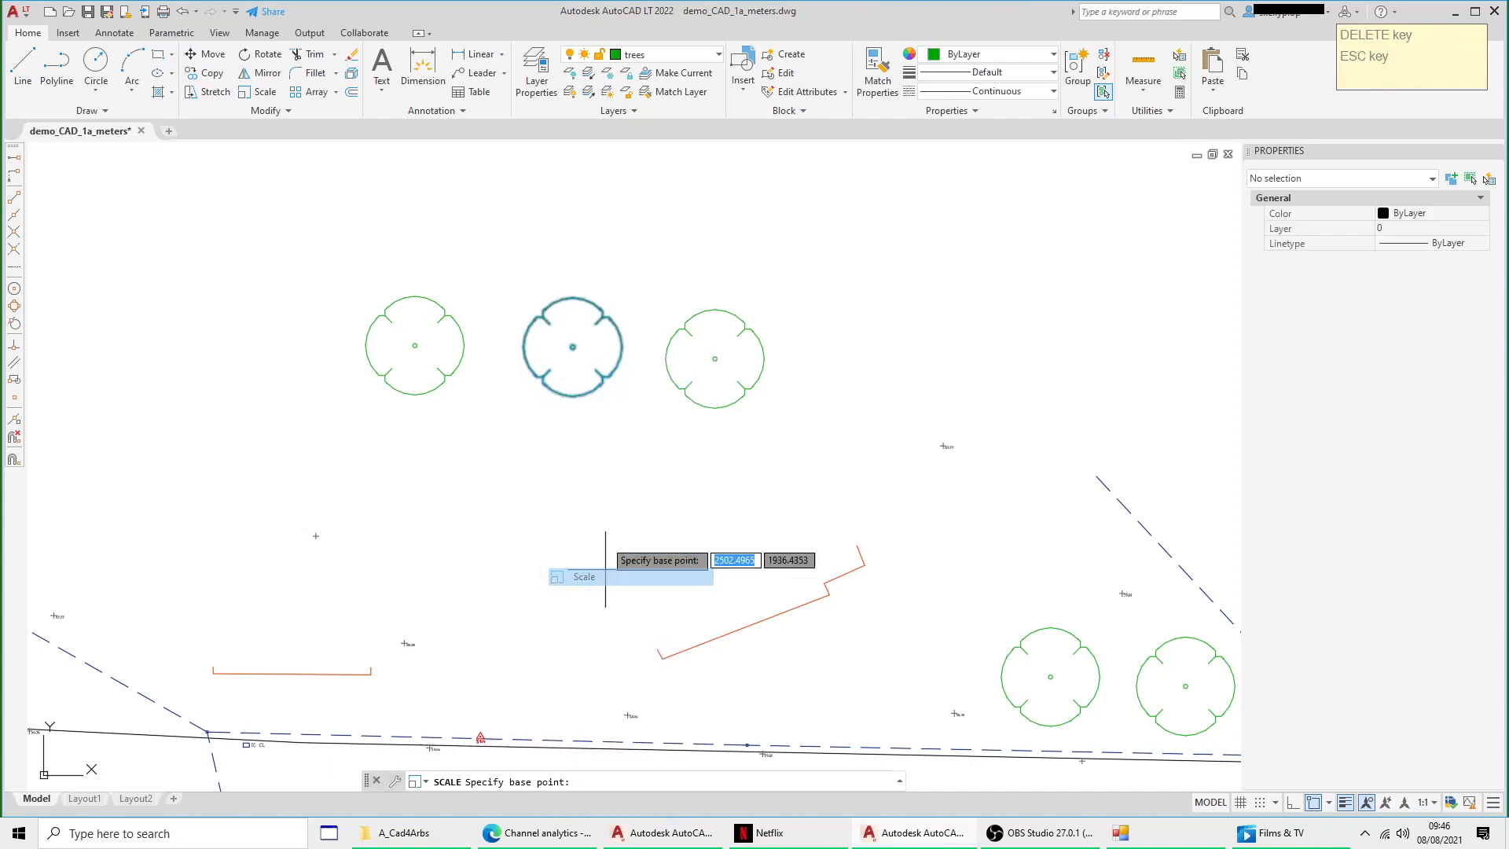
pyautogui.click(574, 347)
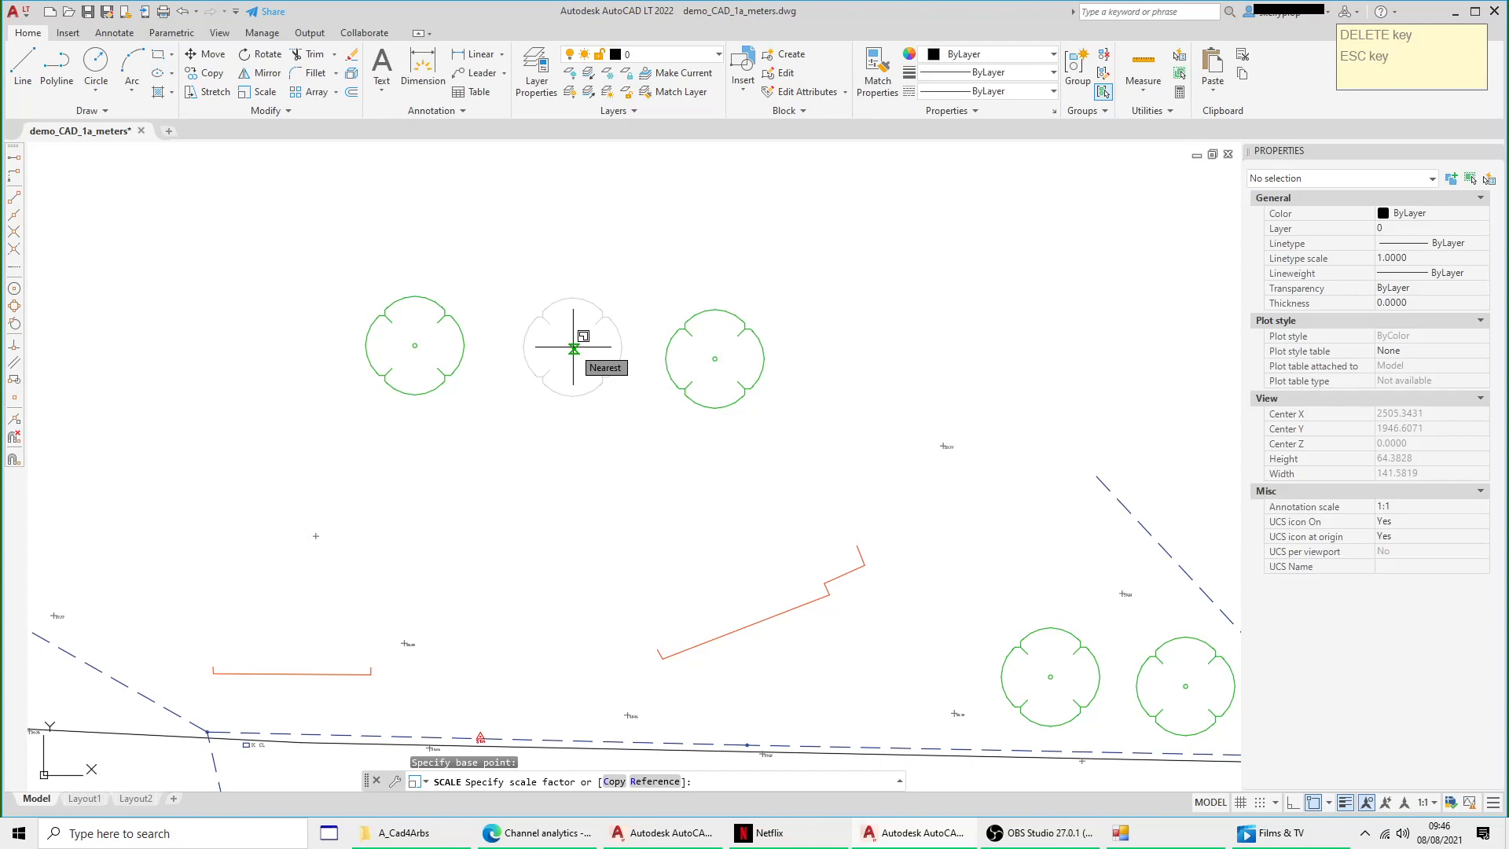
pyautogui.write('1')
pyautogui.press('Return')
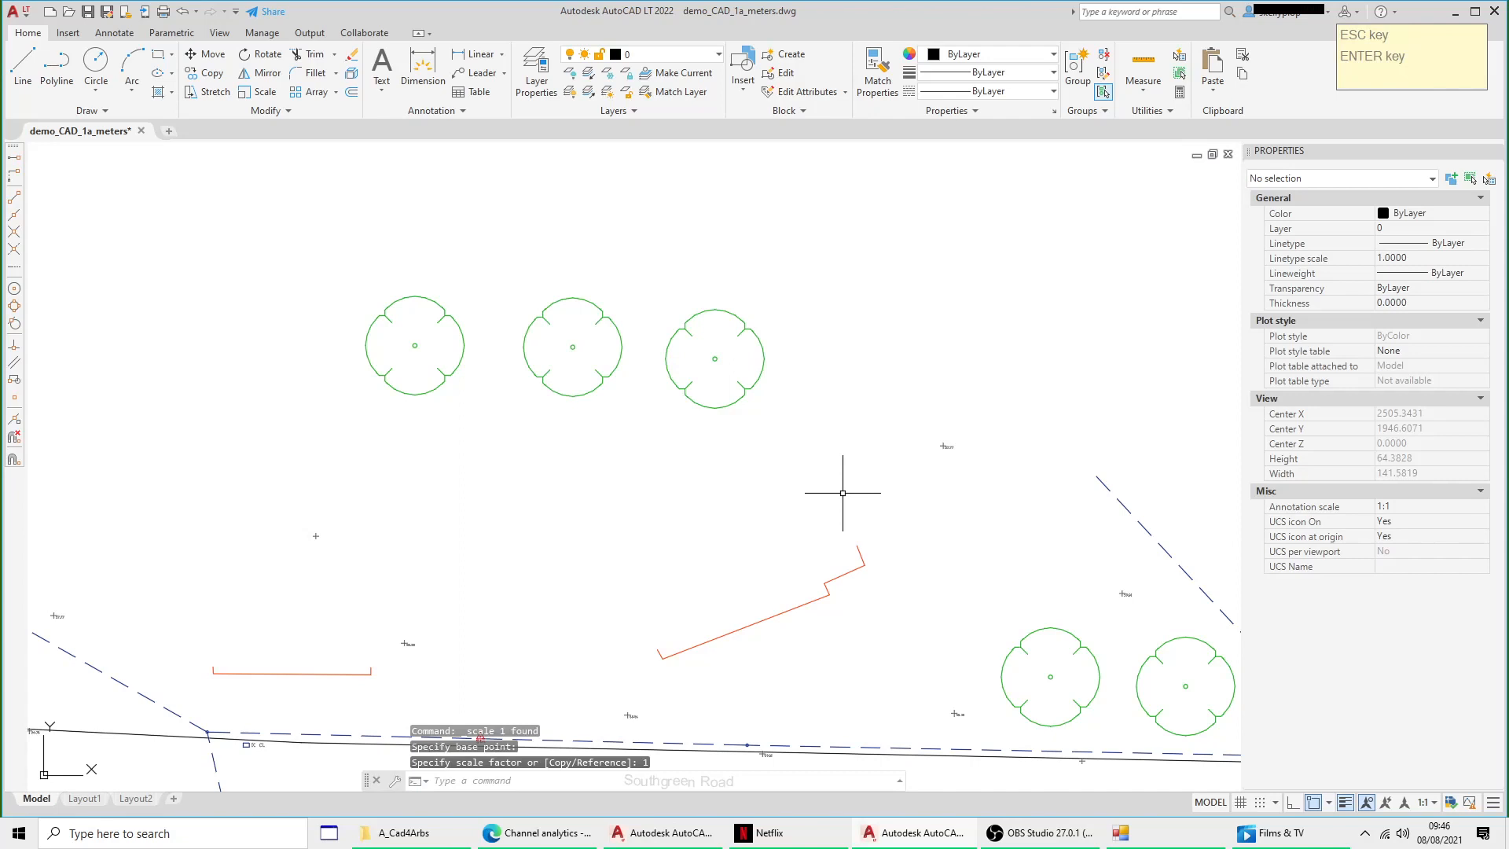
# Step: Scale the middle tree of the row from its centre by a factor of 2 and check its scale properties
pyautogui.click(617, 364)
pyautogui.rightClick(594, 351)
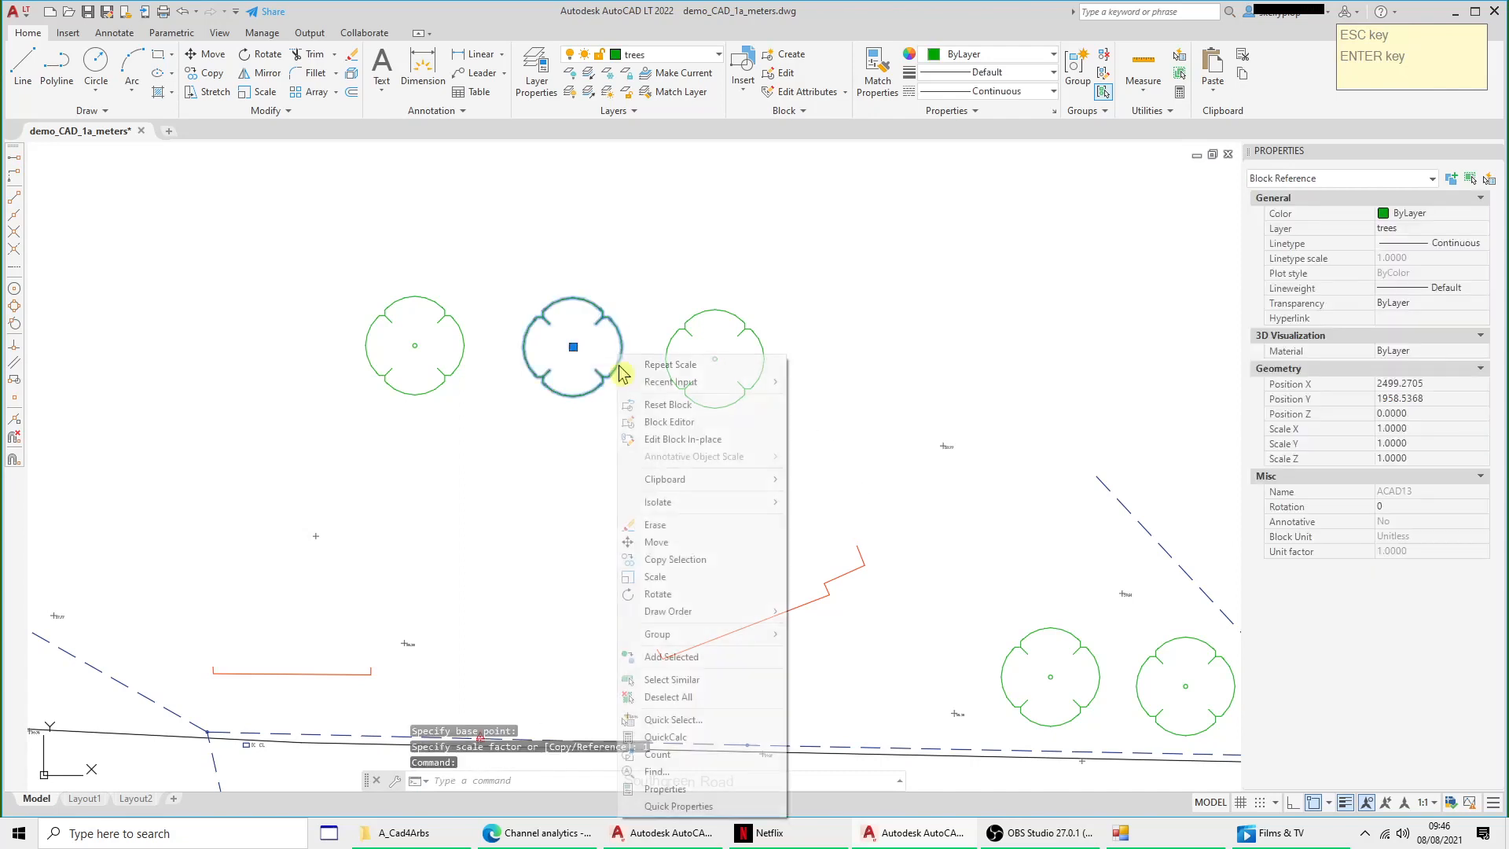
pyautogui.click(656, 576)
pyautogui.click(572, 346)
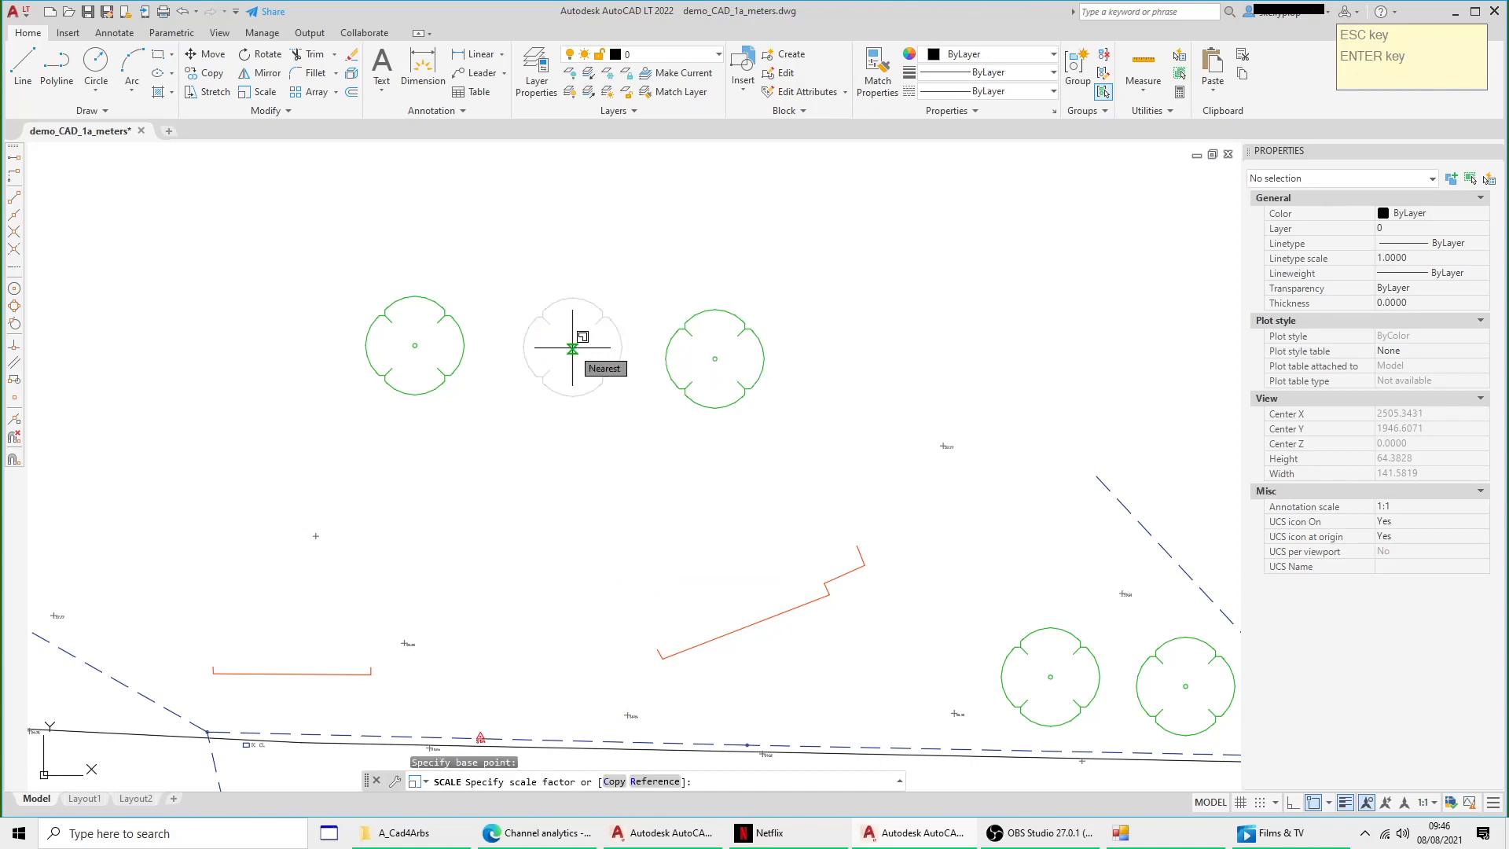
pyautogui.write('2')
pyautogui.press('Return')
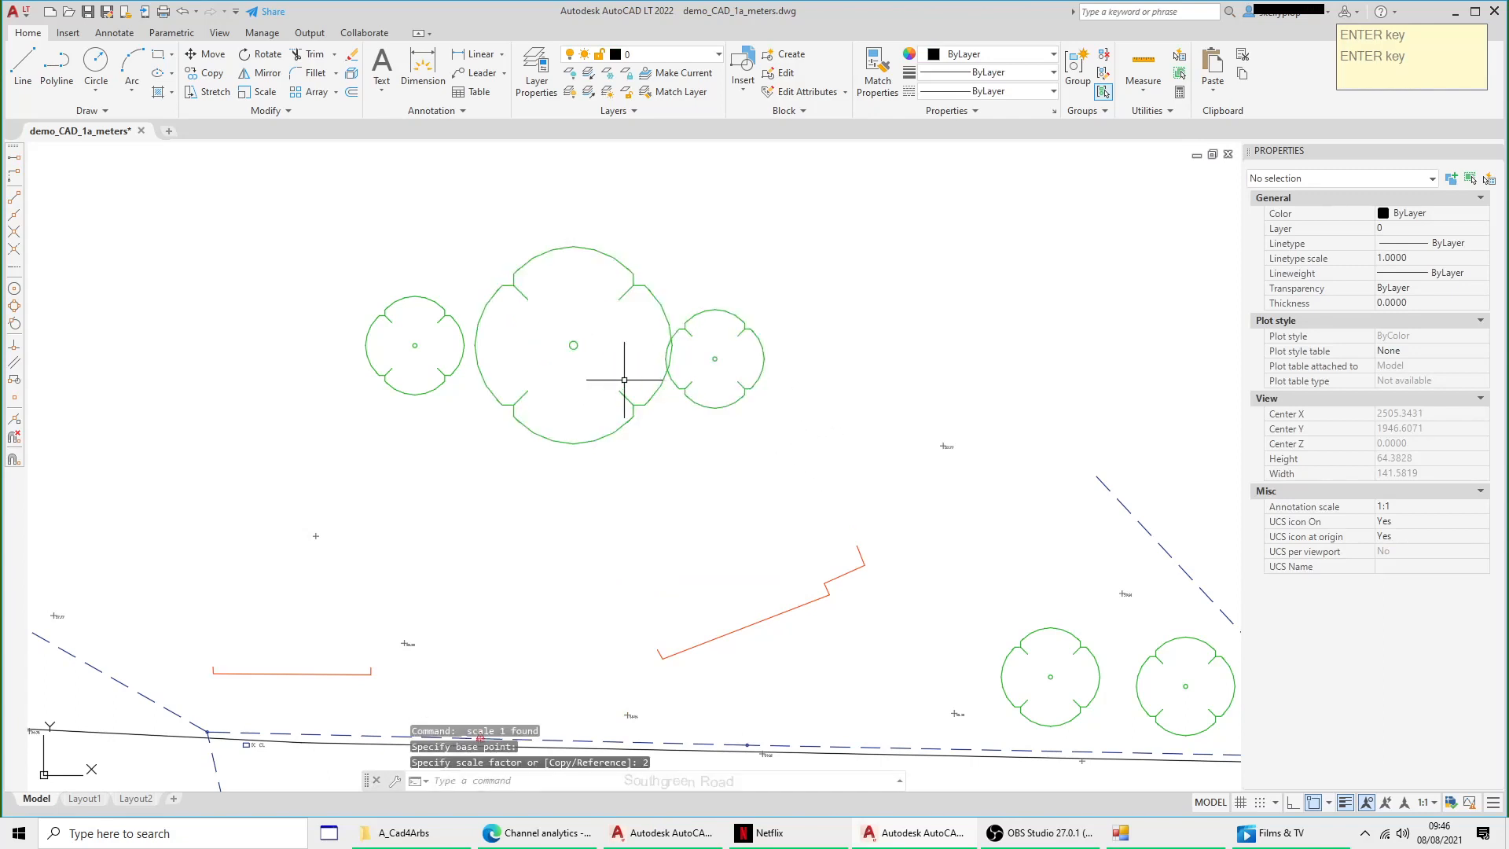
pyautogui.click(650, 290)
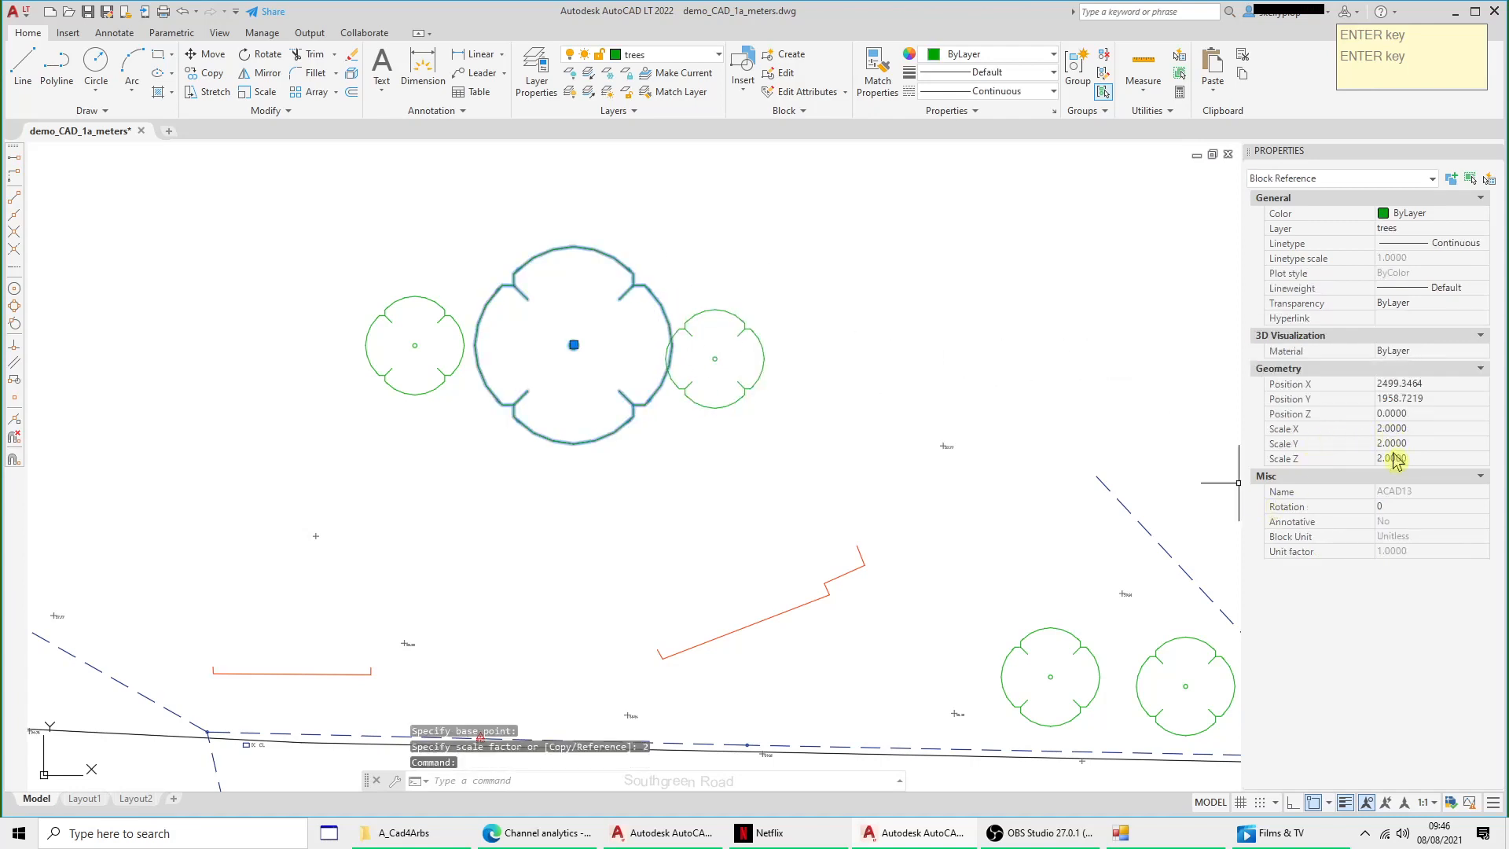
pyautogui.press('Escape')
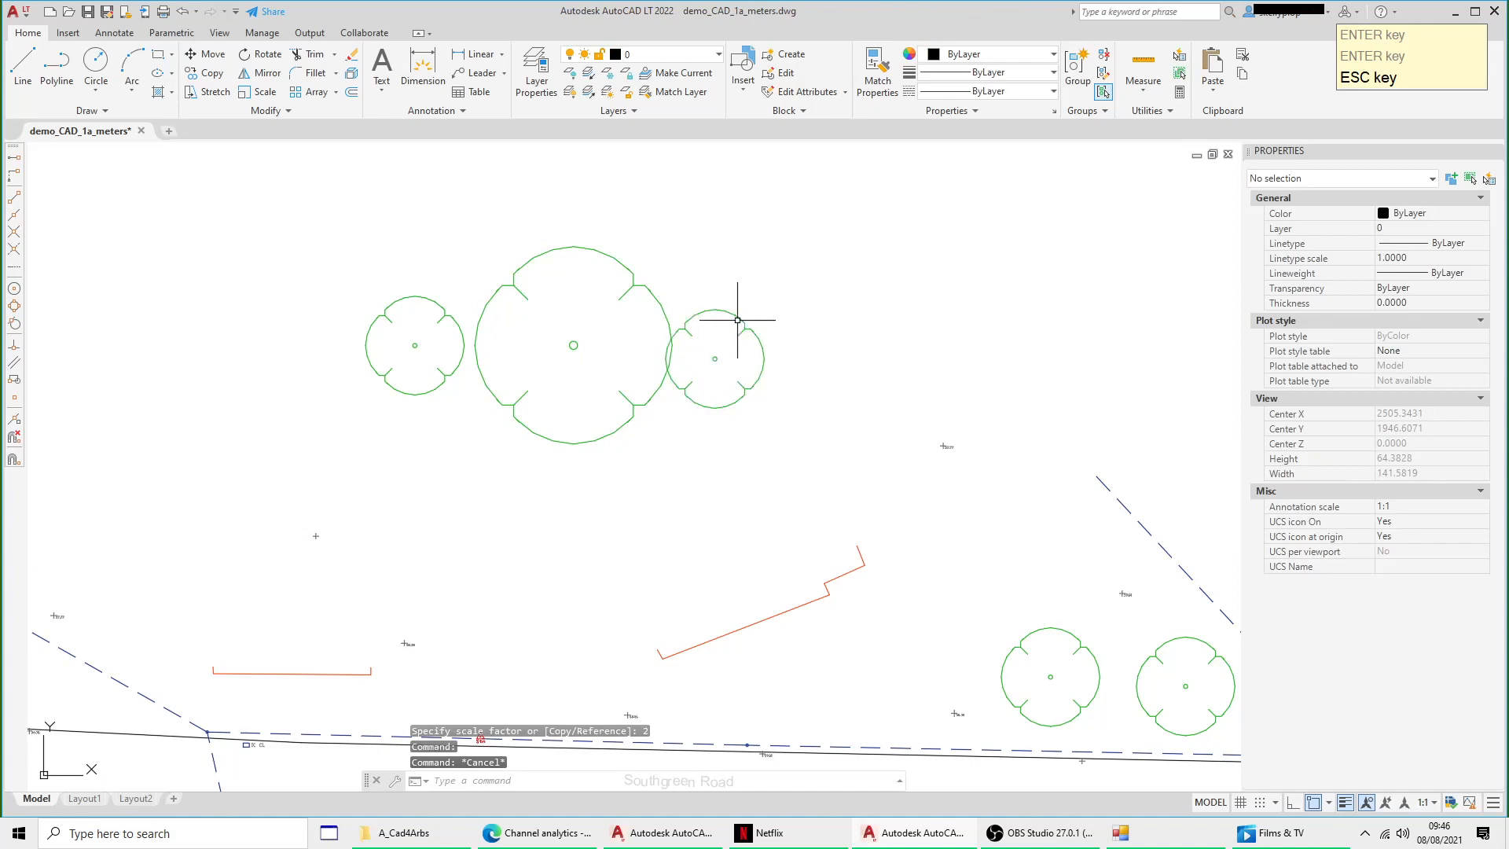
# Step: Scale the rightmost tree of the row from its centre by a factor of .5 and check its scale properties
pyautogui.click(739, 315)
pyautogui.rightClick(773, 265)
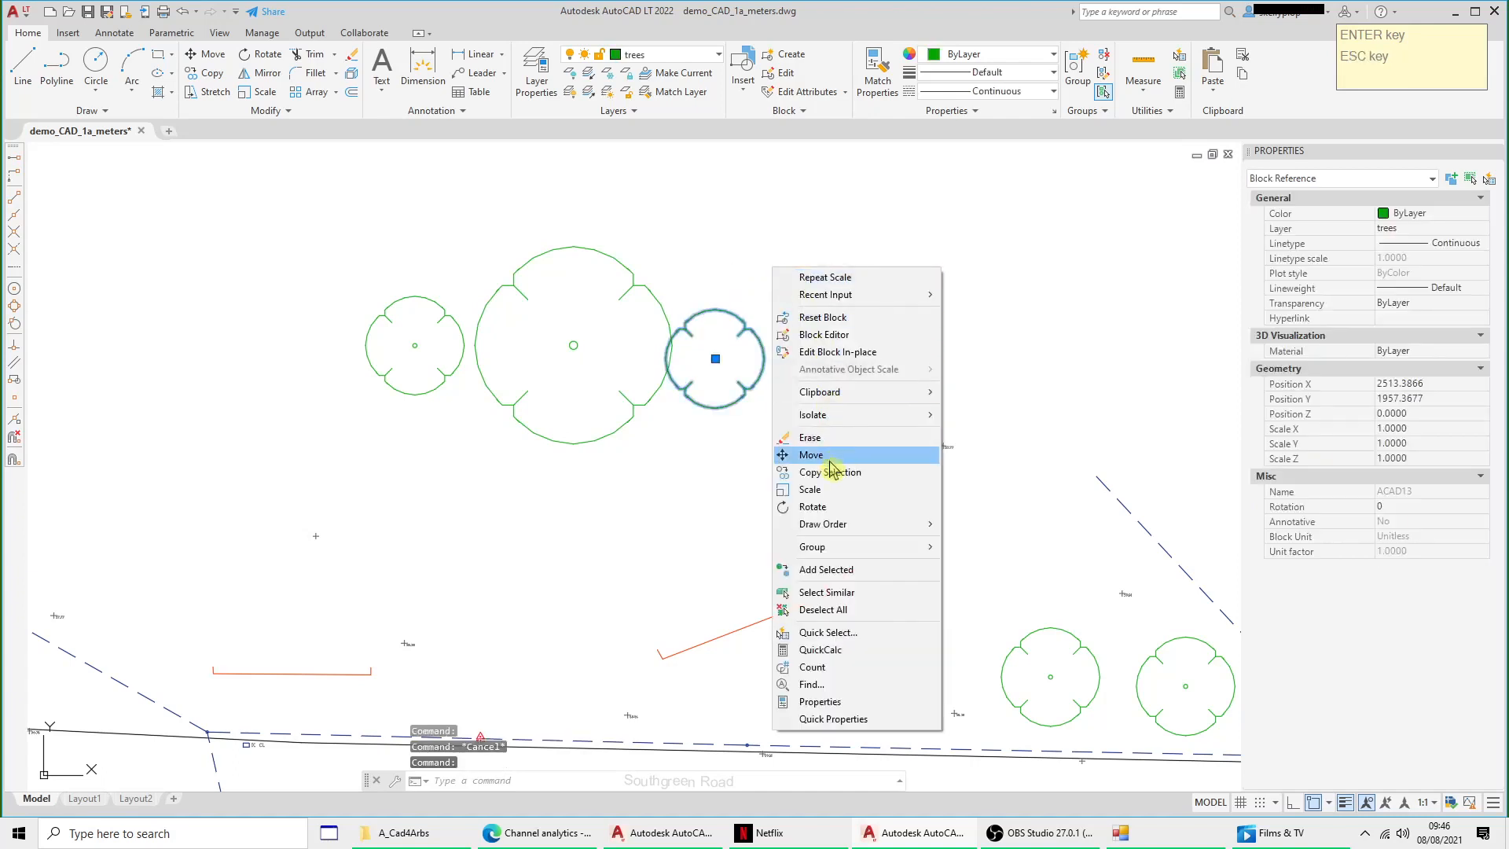
pyautogui.click(829, 489)
pyautogui.click(716, 359)
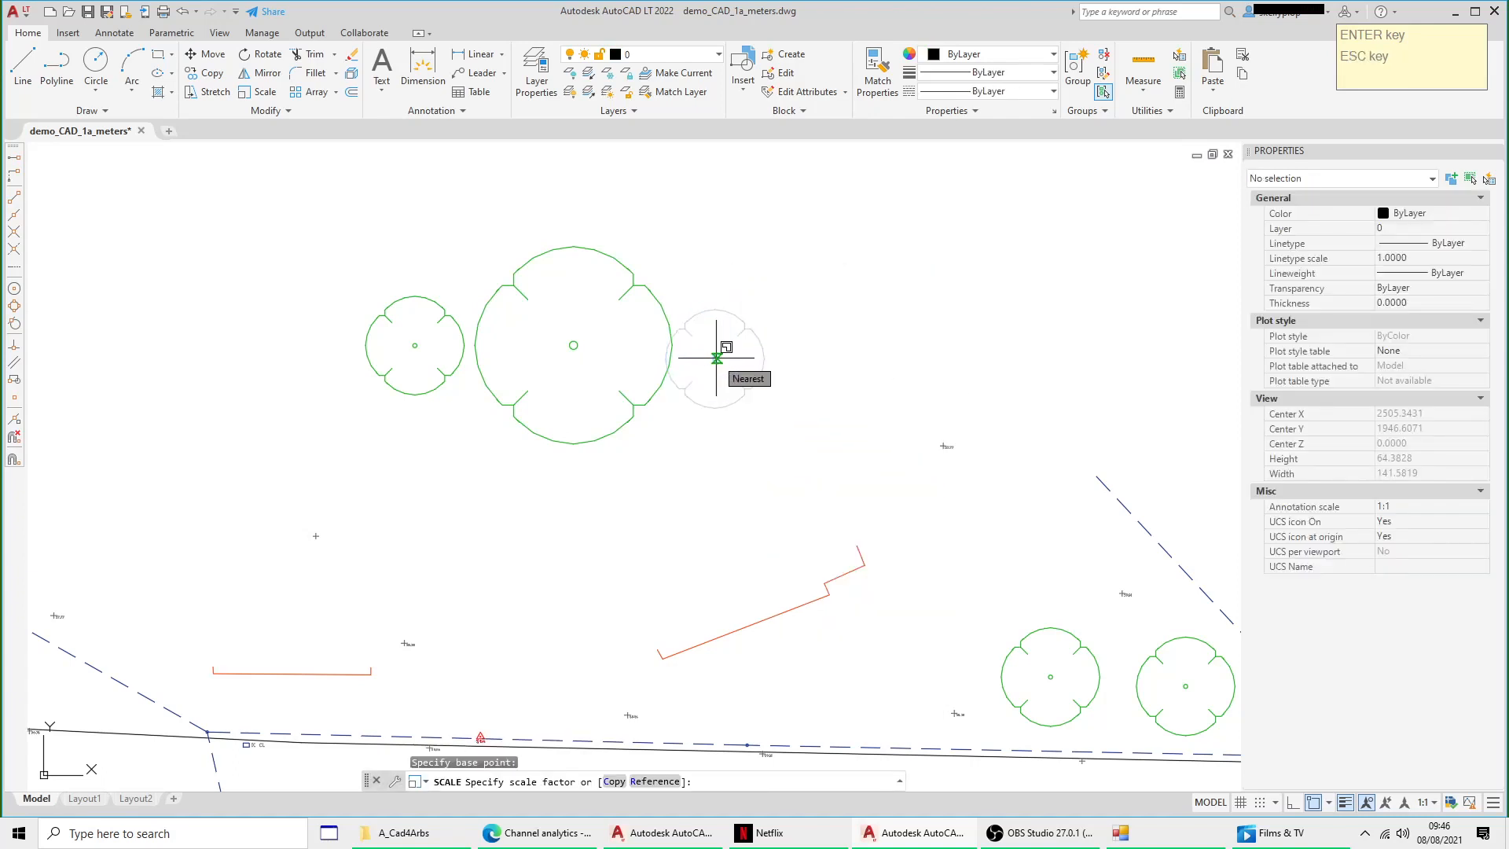
pyautogui.press('Return')
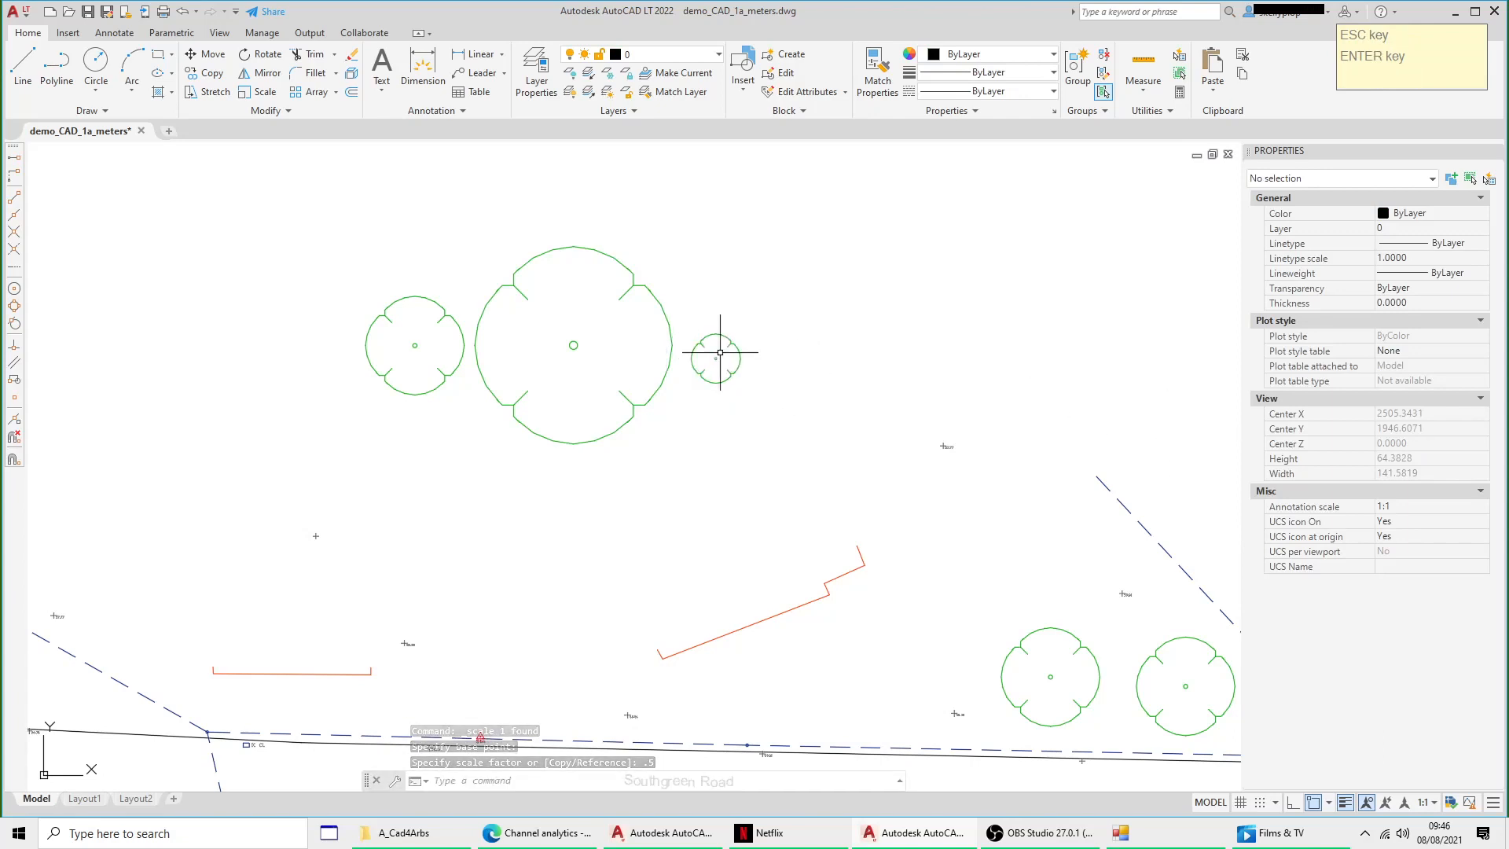
pyautogui.click(738, 361)
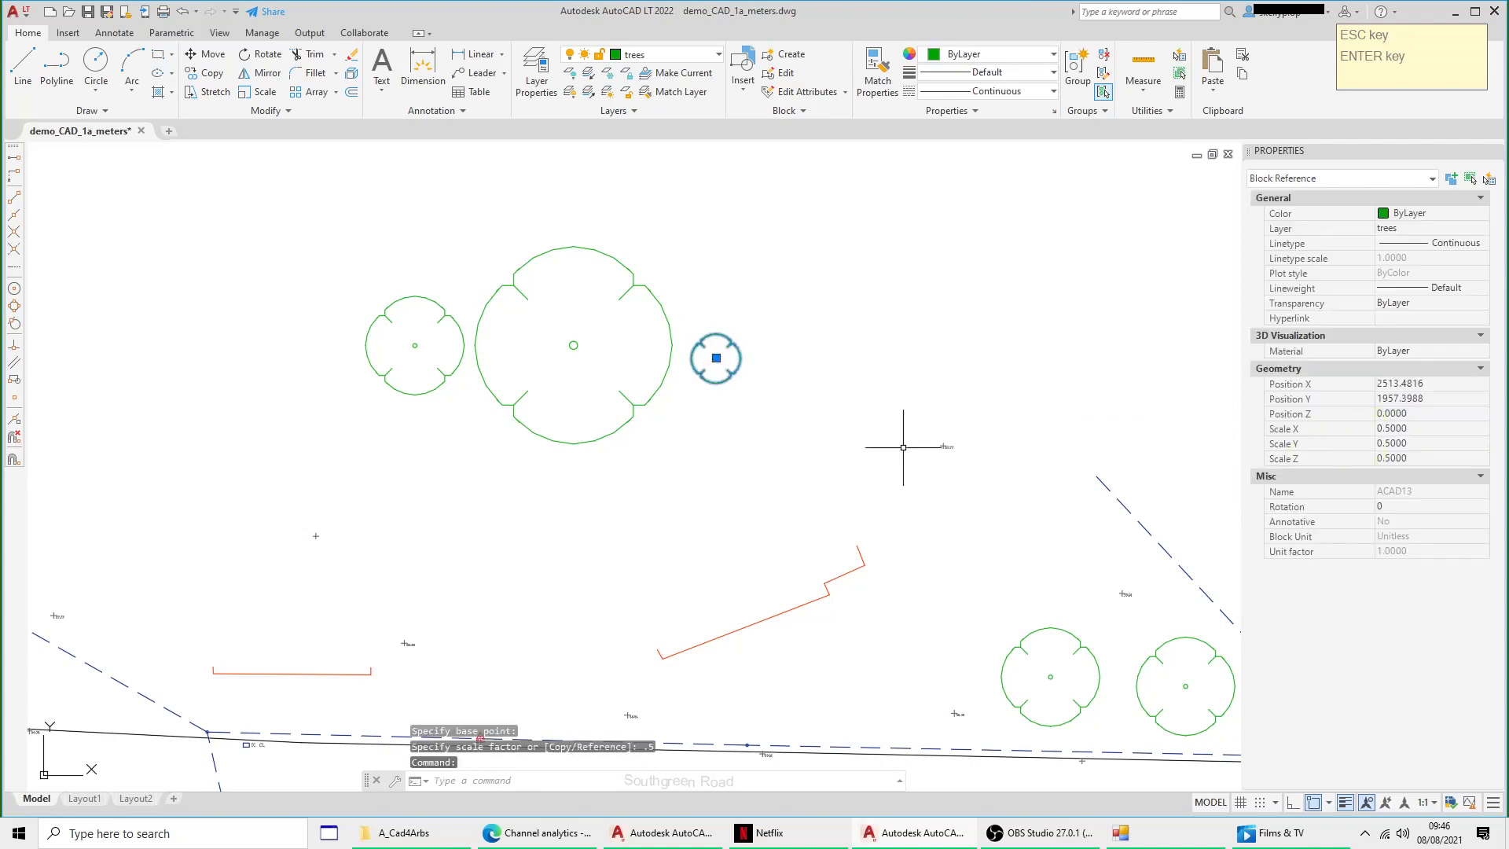
pyautogui.press('Escape')
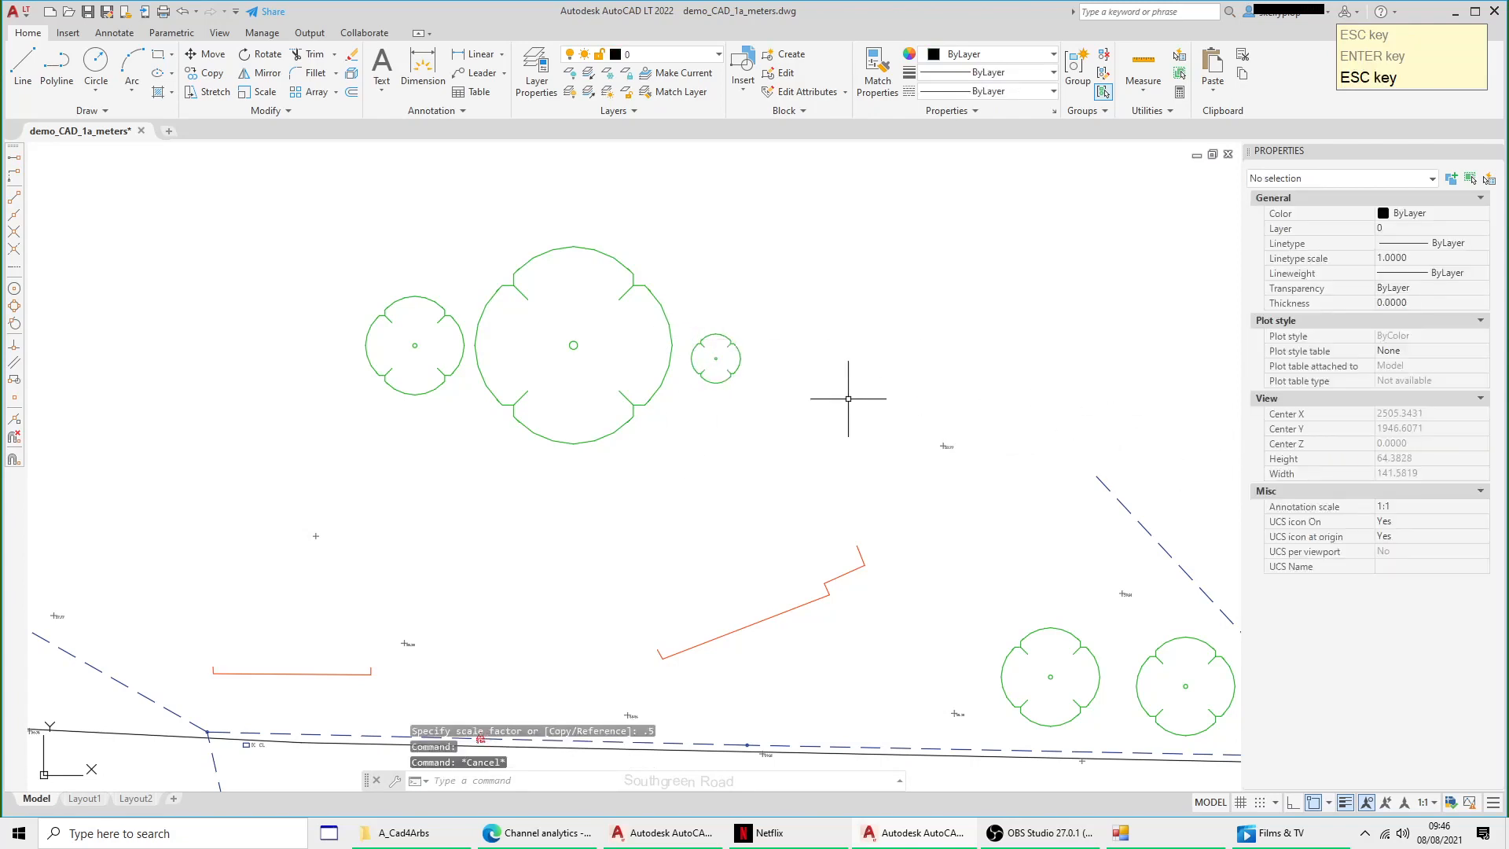
# Step: Set the Y scale of the large middle tree to 1 in its properties and deselect it
pyautogui.click(669, 313)
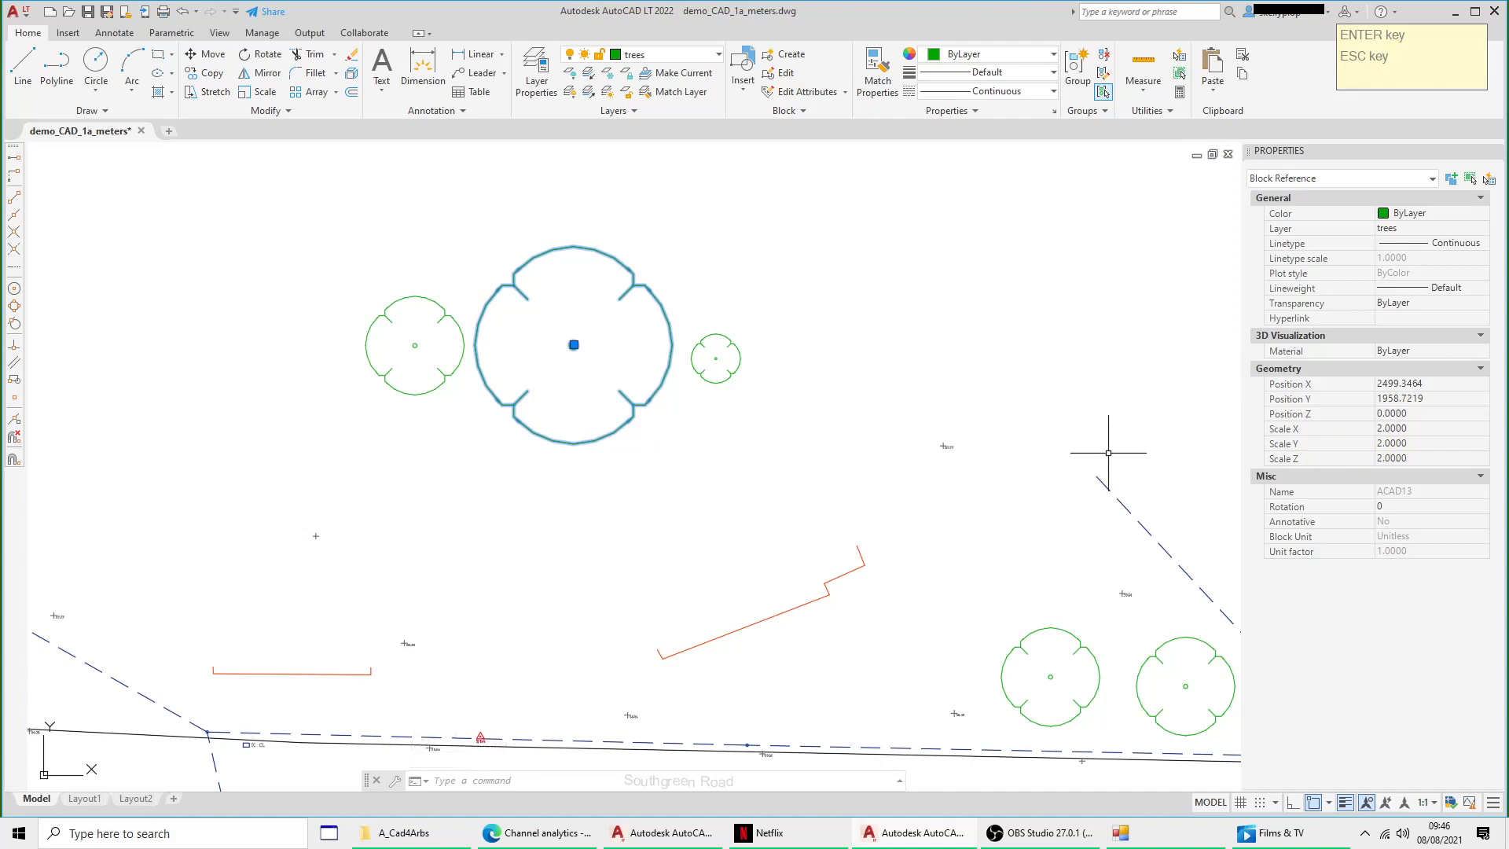
pyautogui.click(1419, 443)
pyautogui.write('1')
pyautogui.press('Return')
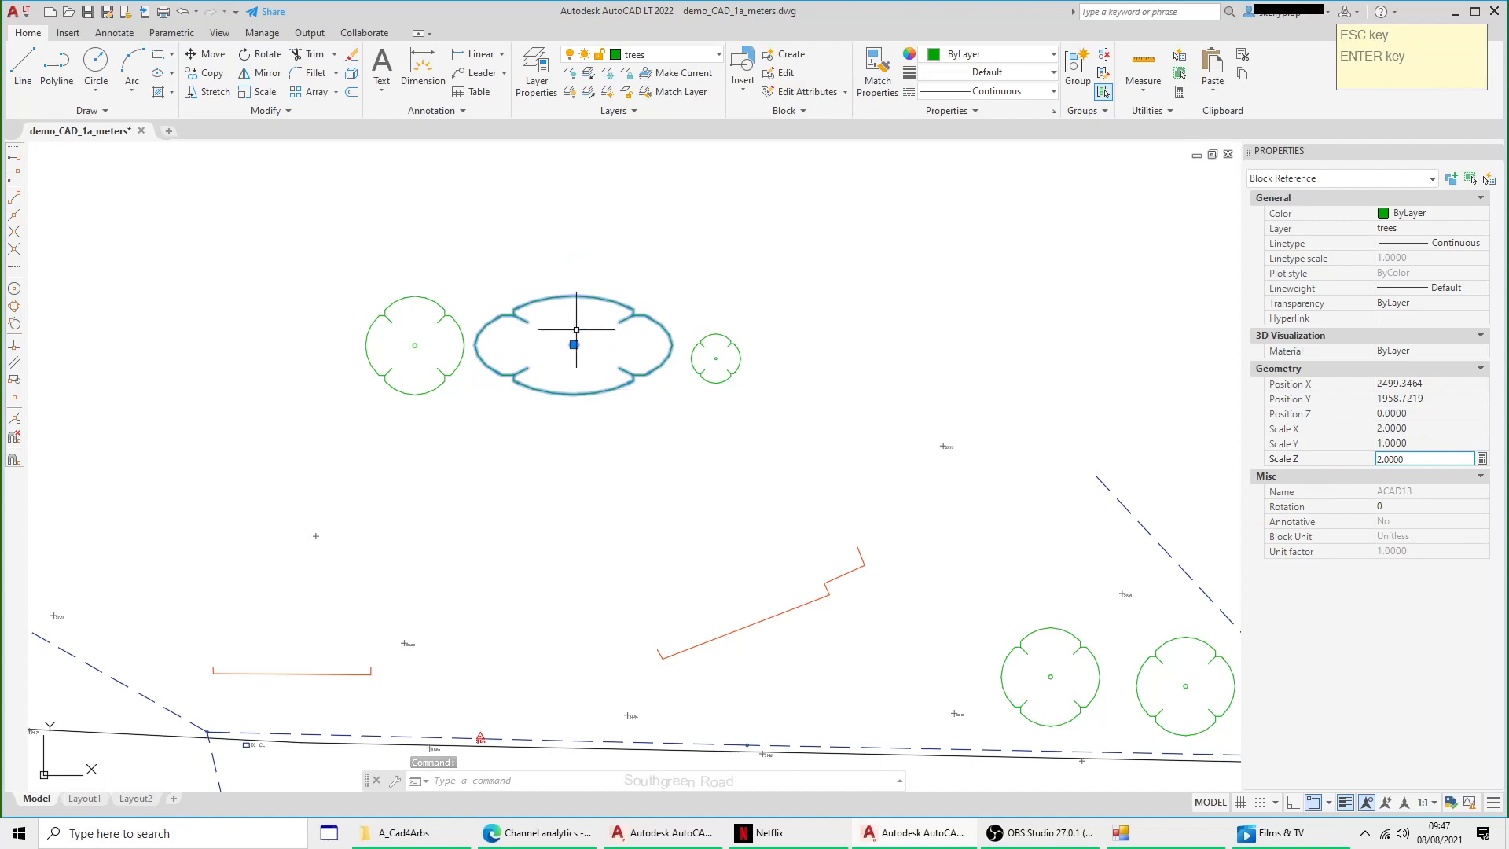
pyautogui.press('Escape')
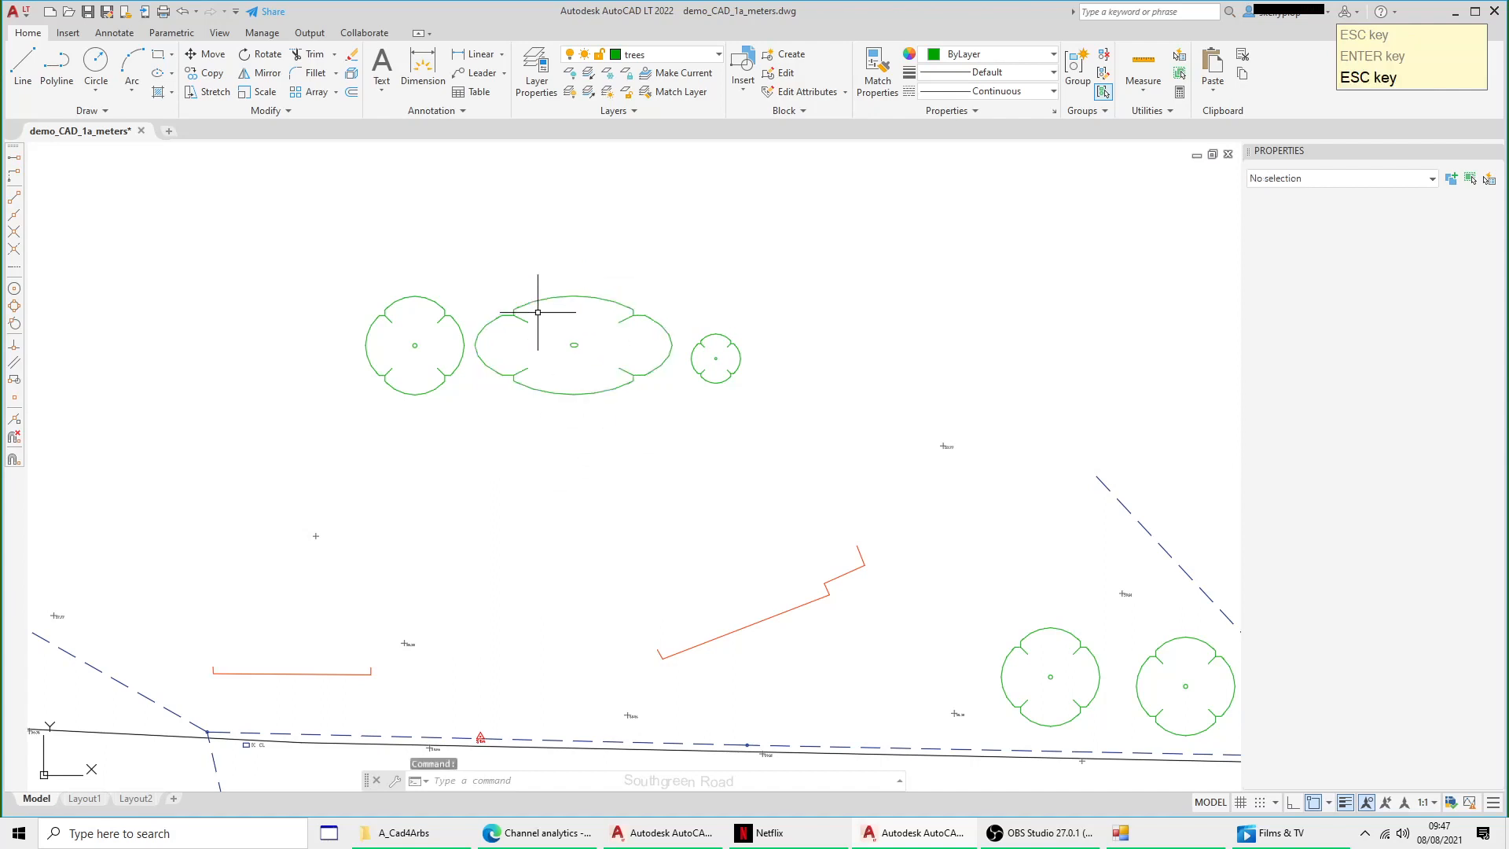
# Step: Move the leftmost tree of the row about 2.7 units away from the middle tree, and check the middle tree's scale properties
pyautogui.click(415, 345)
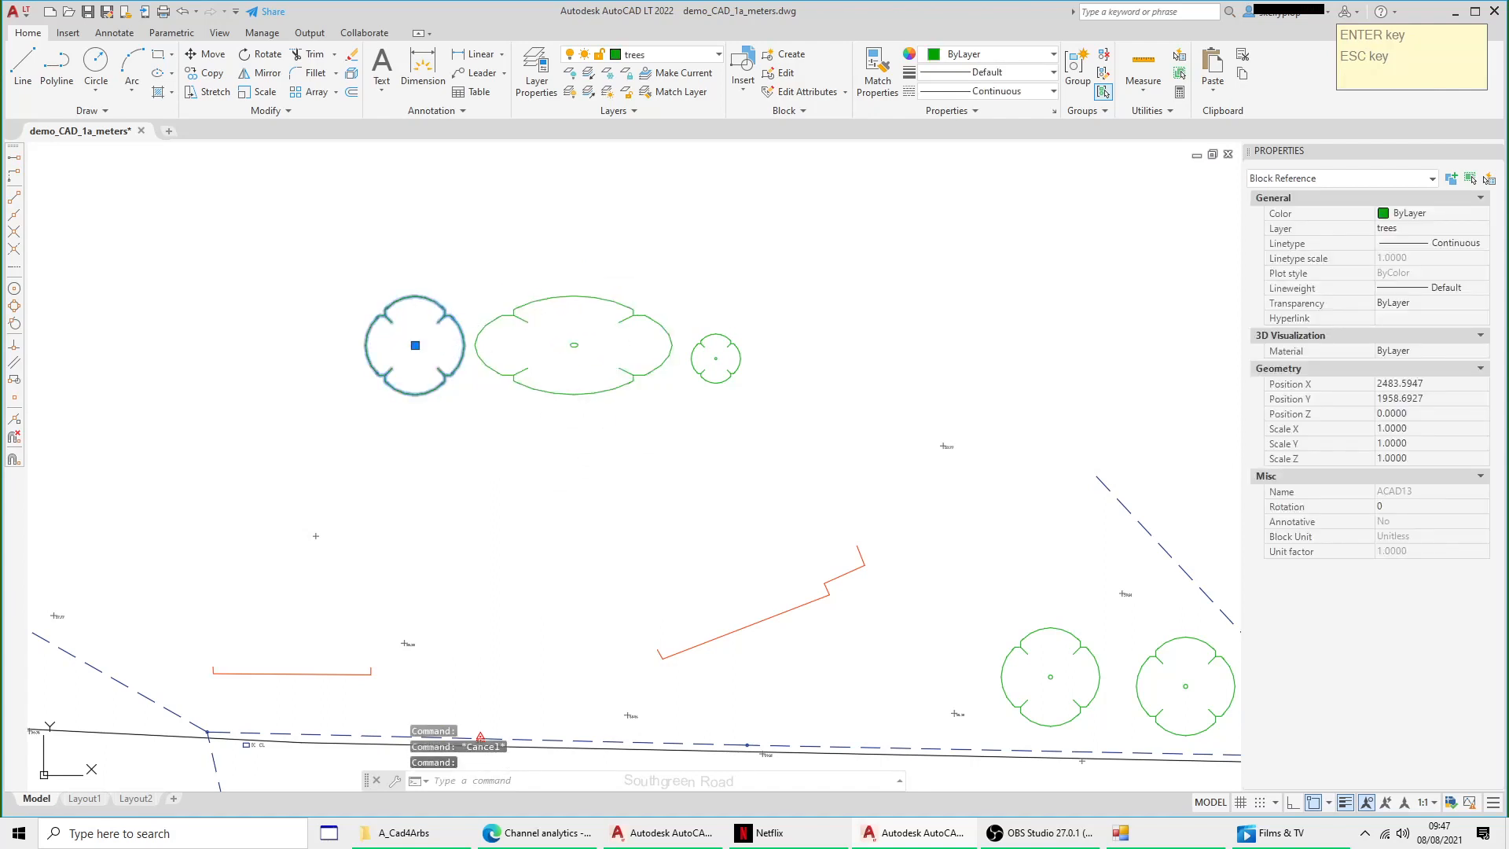
pyautogui.click(415, 345)
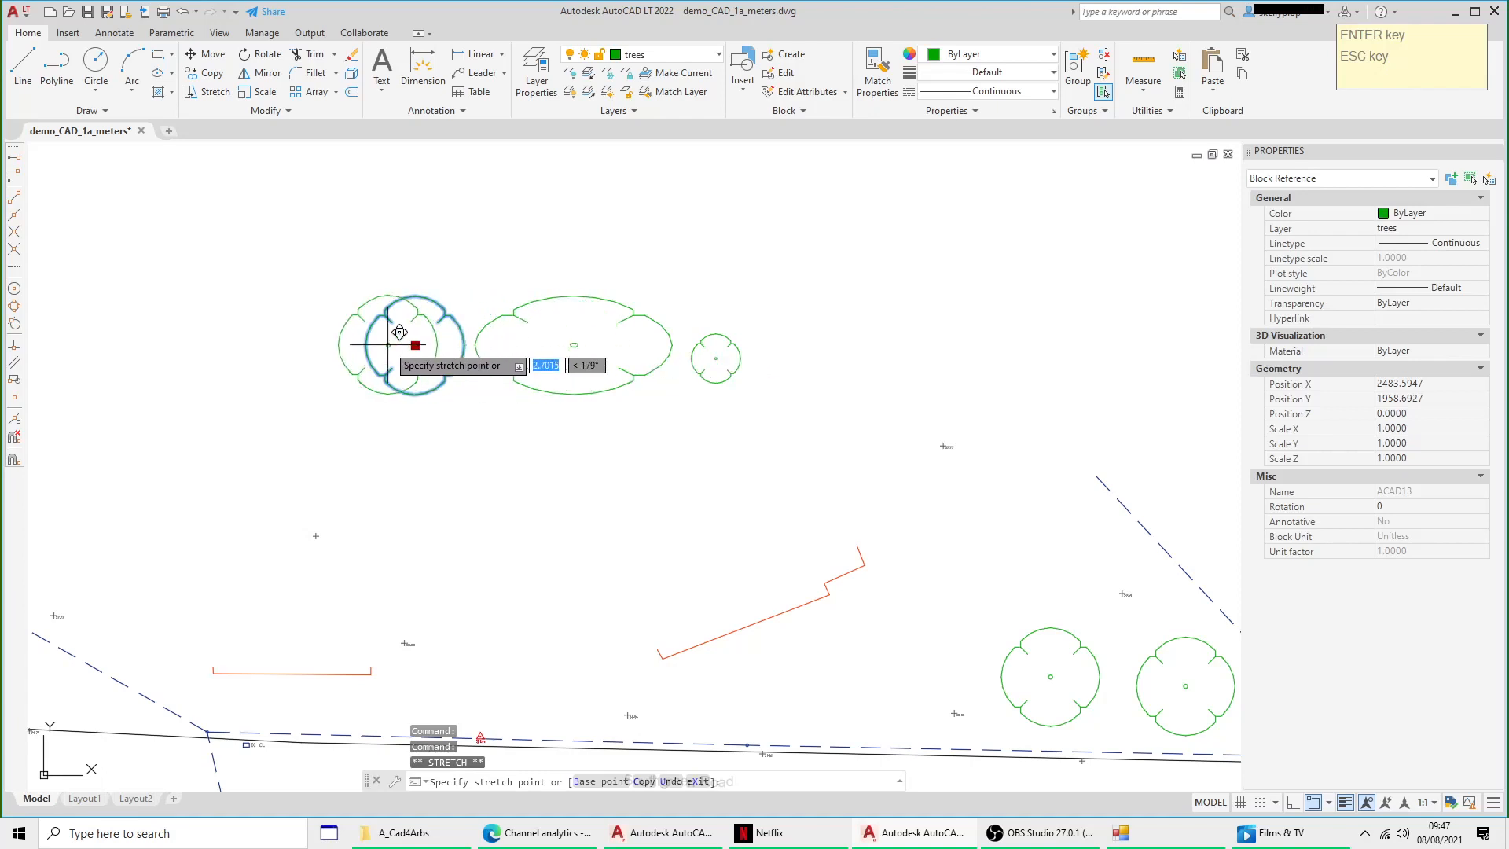
pyautogui.press('Escape')
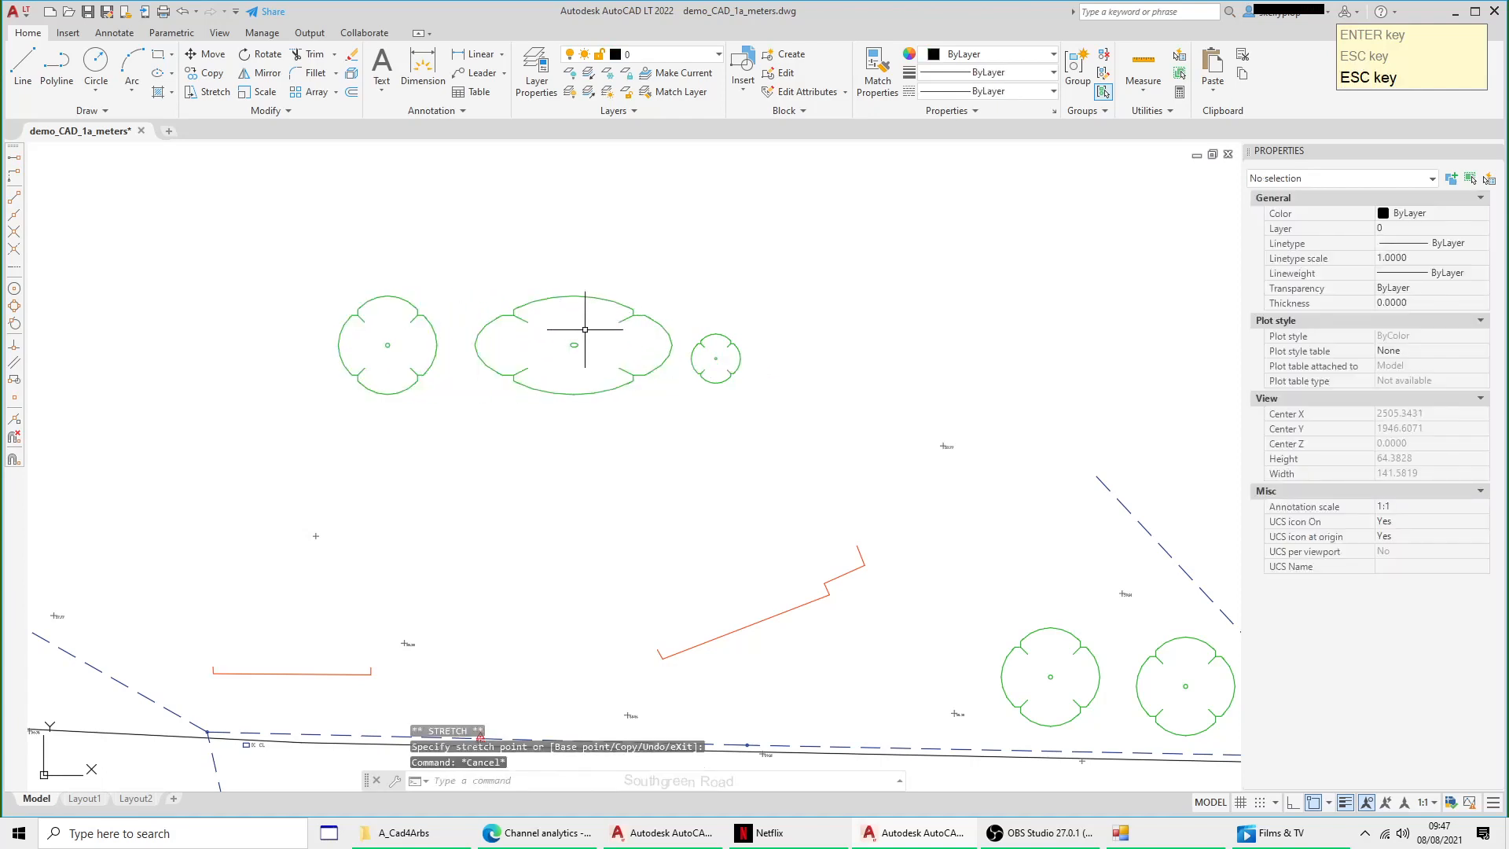
pyautogui.click(675, 338)
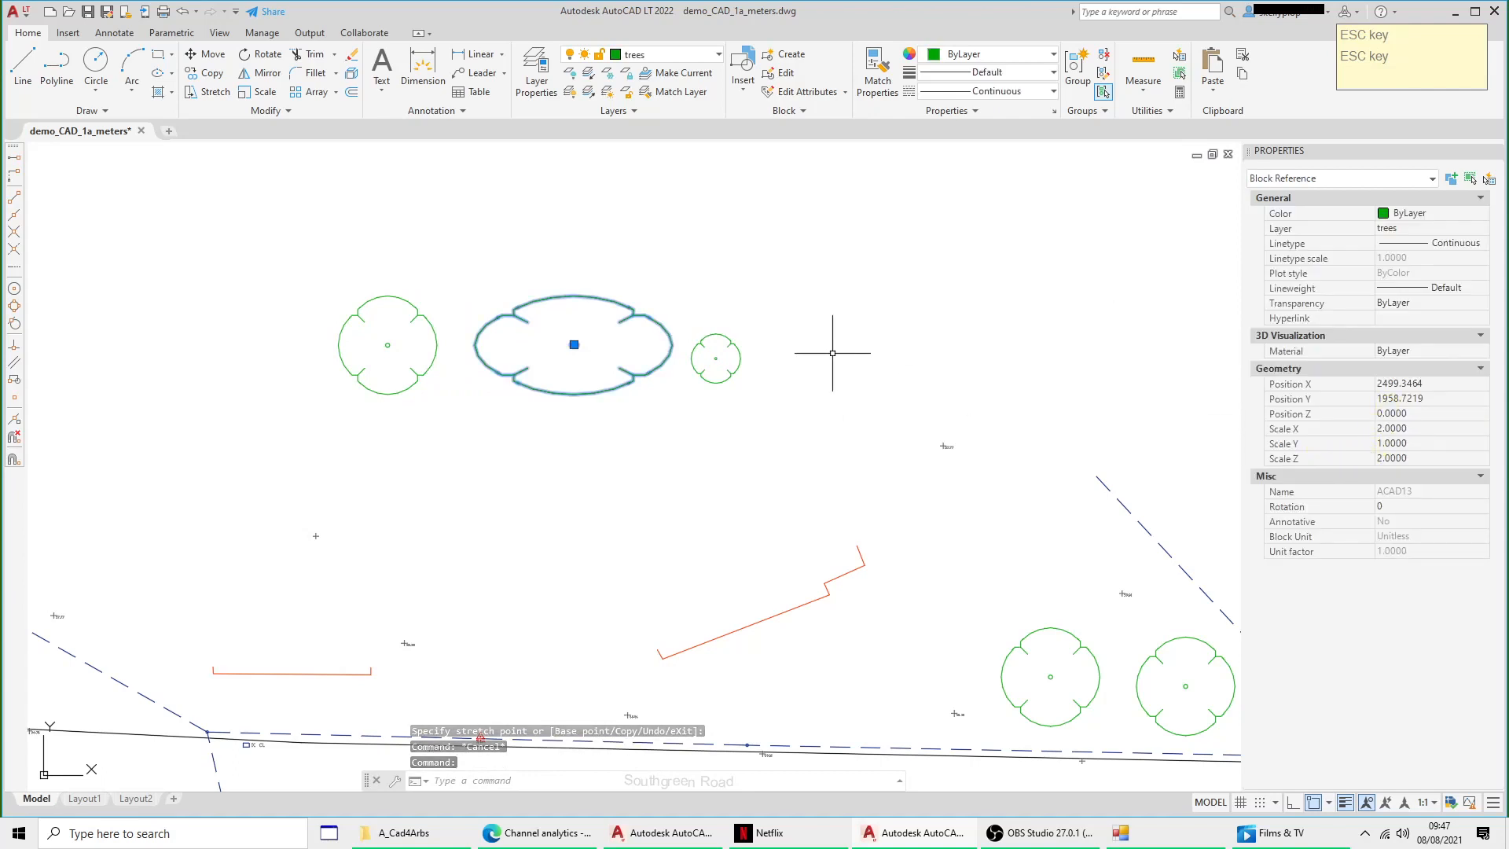
pyautogui.press('Escape')
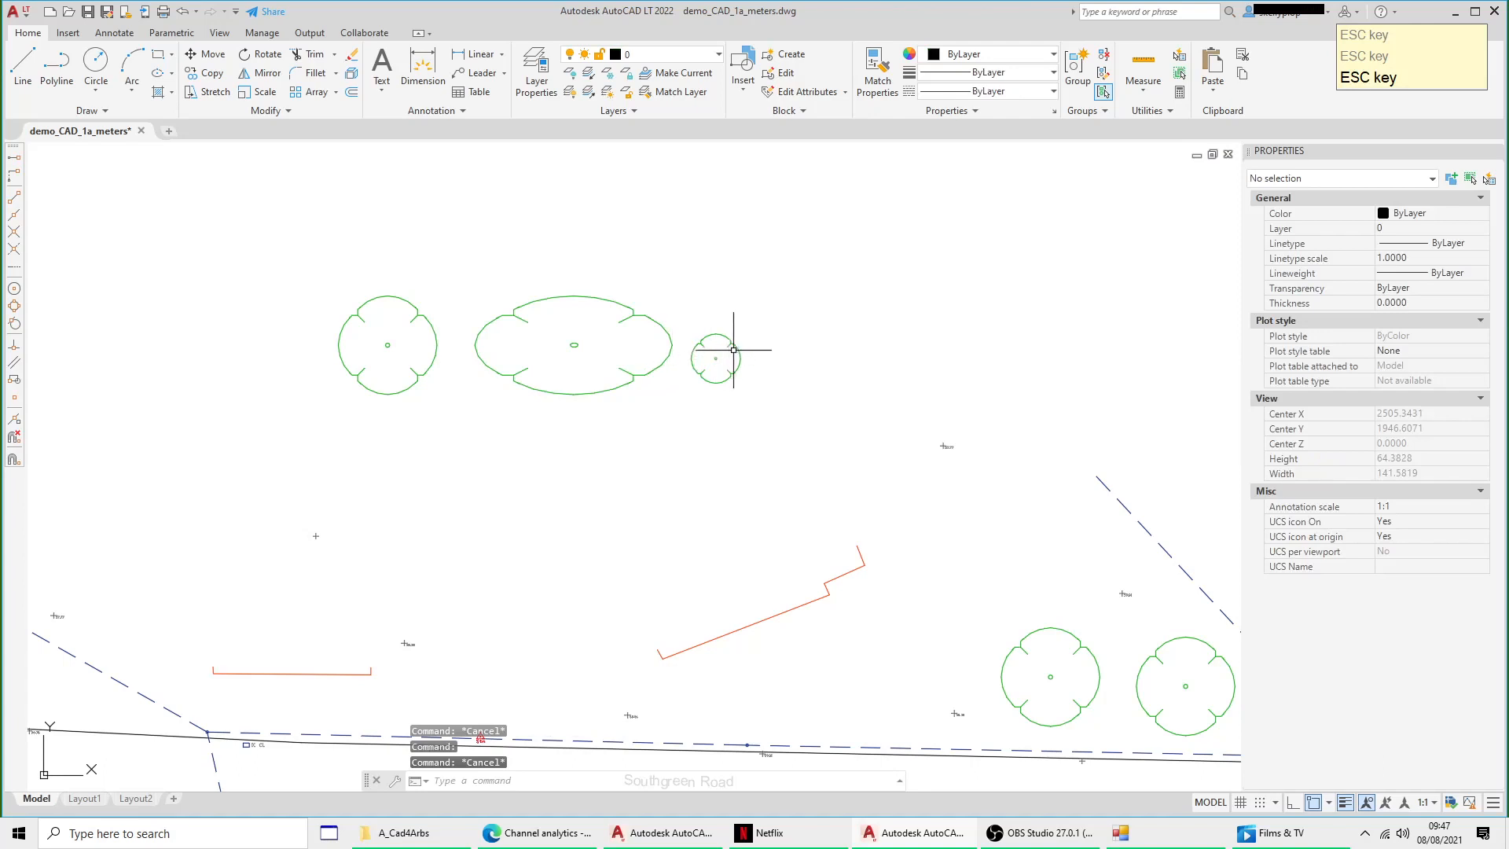
# Step: Set the Y scale of the small rightmost tree in the row to 2 in its properties and deselect it
pyautogui.click(742, 346)
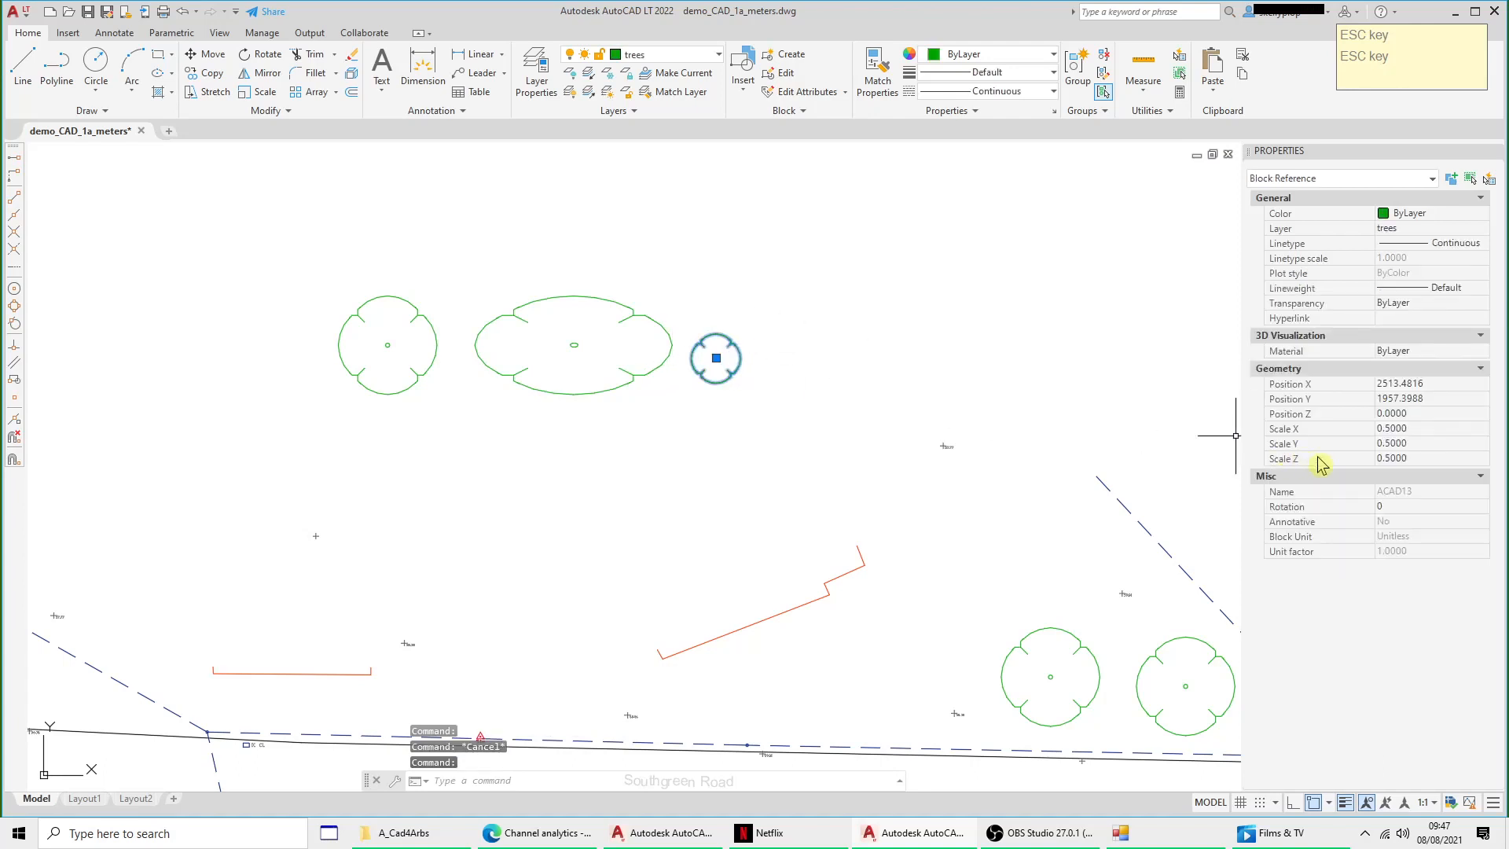
pyautogui.click(1446, 443)
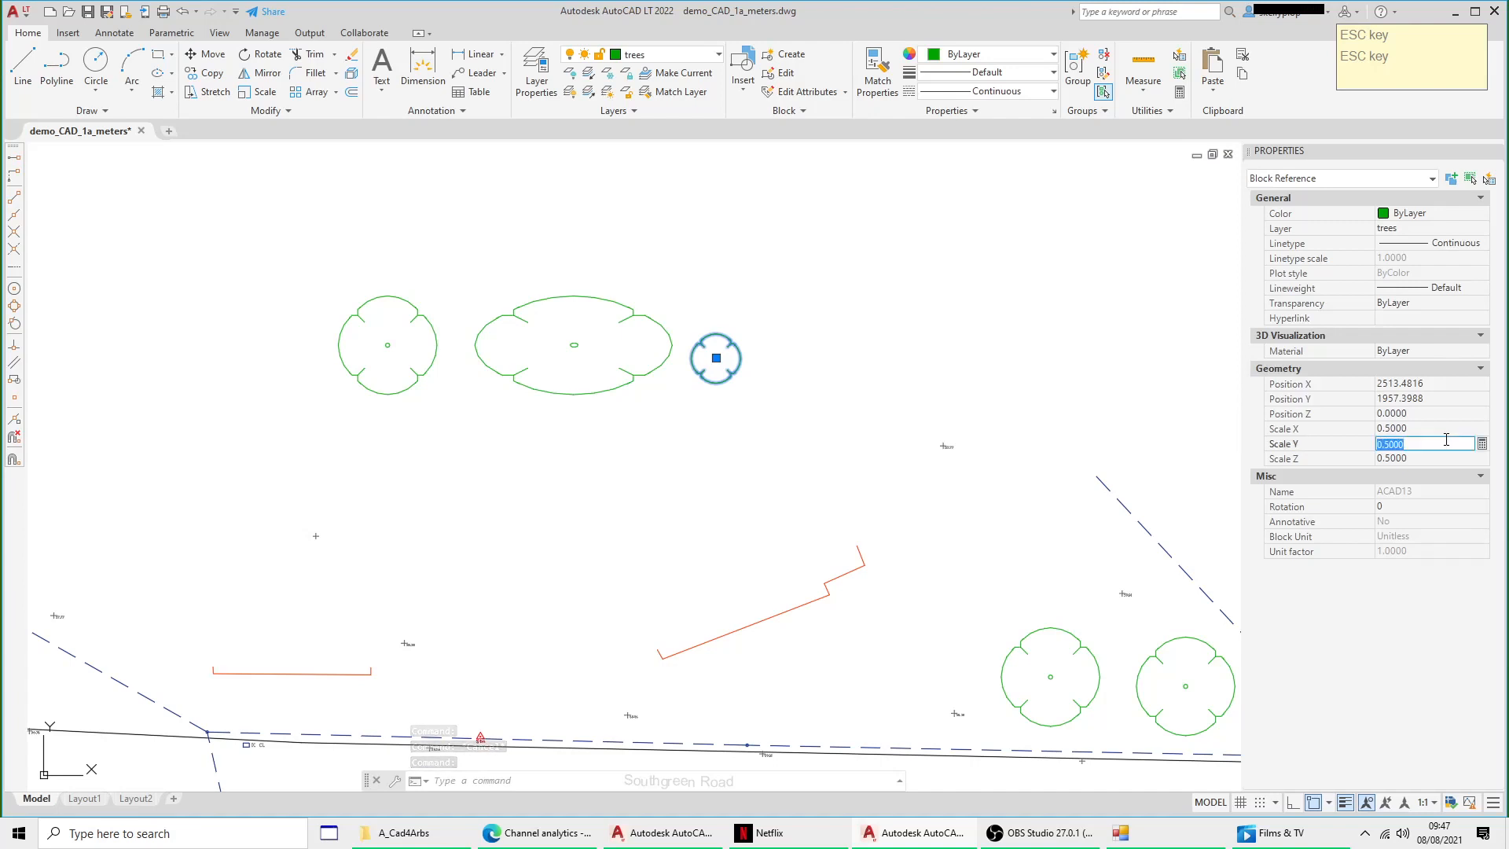
pyautogui.write('2')
pyautogui.press('Return')
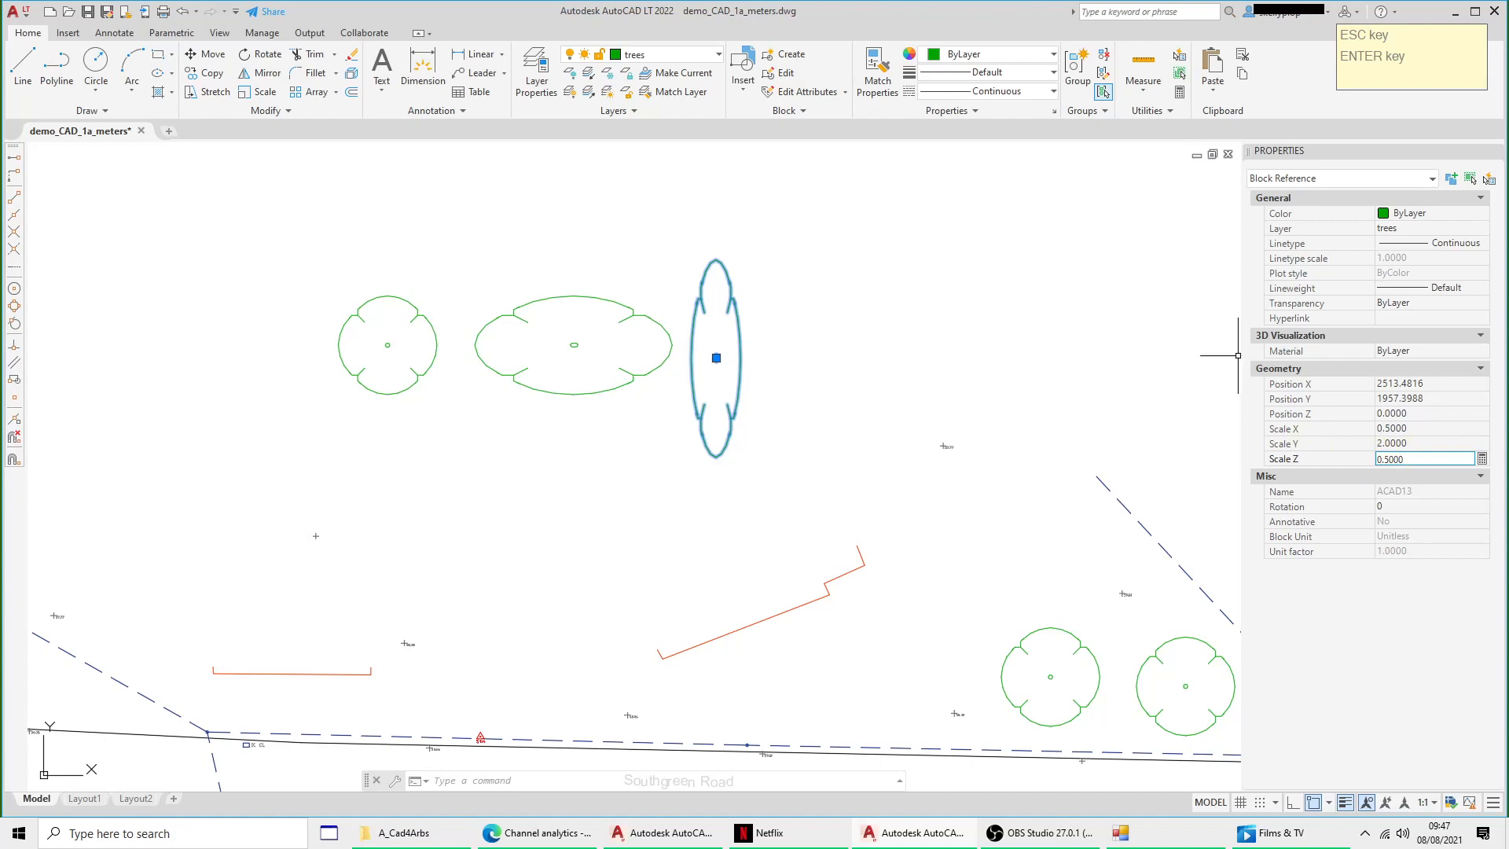
pyautogui.click(742, 471)
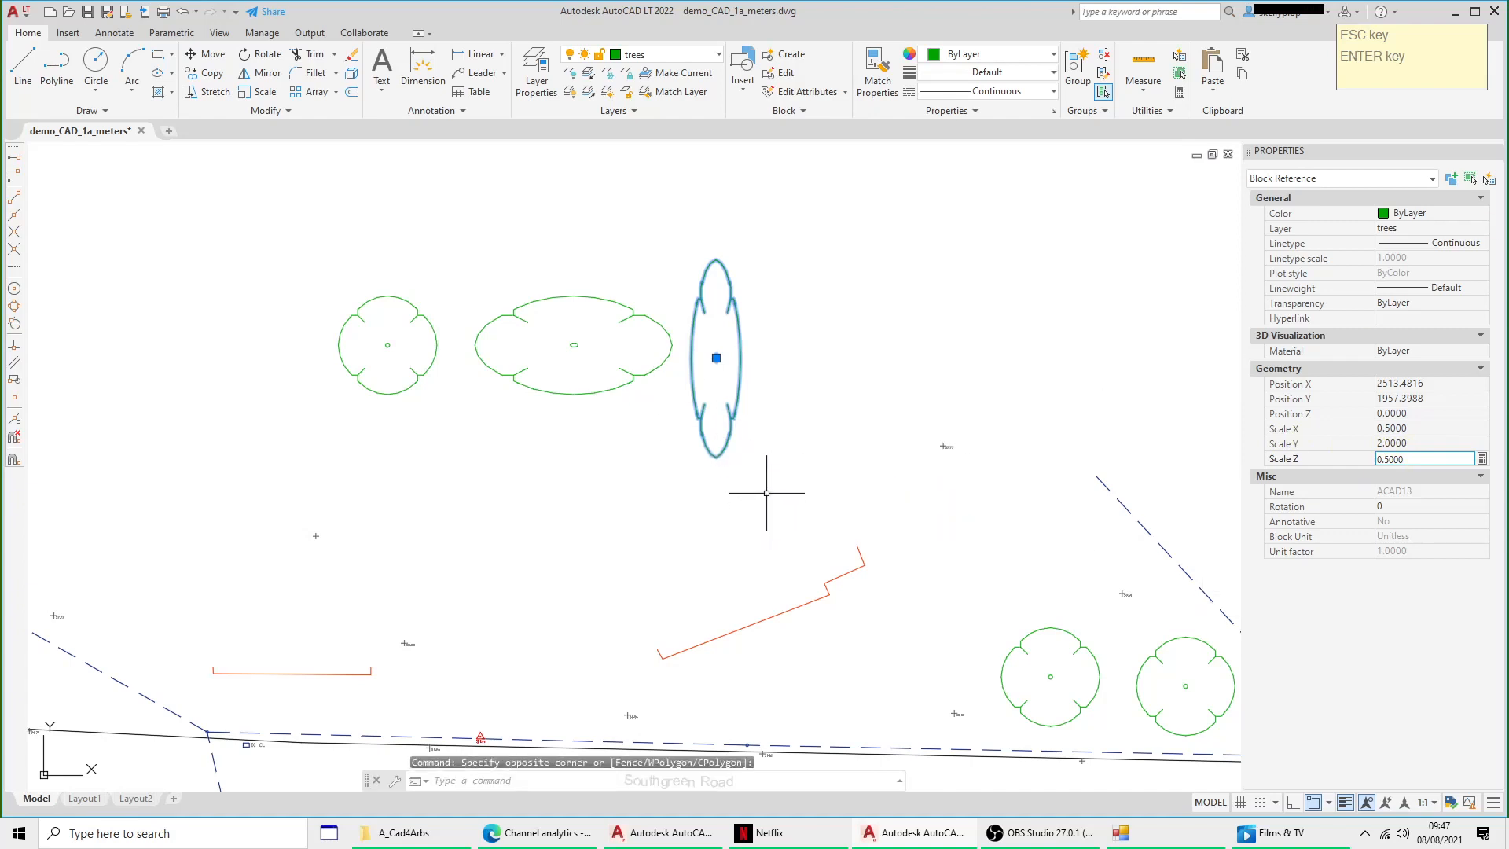
pyautogui.press('Escape')
# Step: Check the scale properties of the very large tree at the eastern end of the group south of the river
pyautogui.scroll(-4, 627, 377)
pyautogui.moveTo(603, 425); pyautogui.dragTo(614, 349, button='middle')
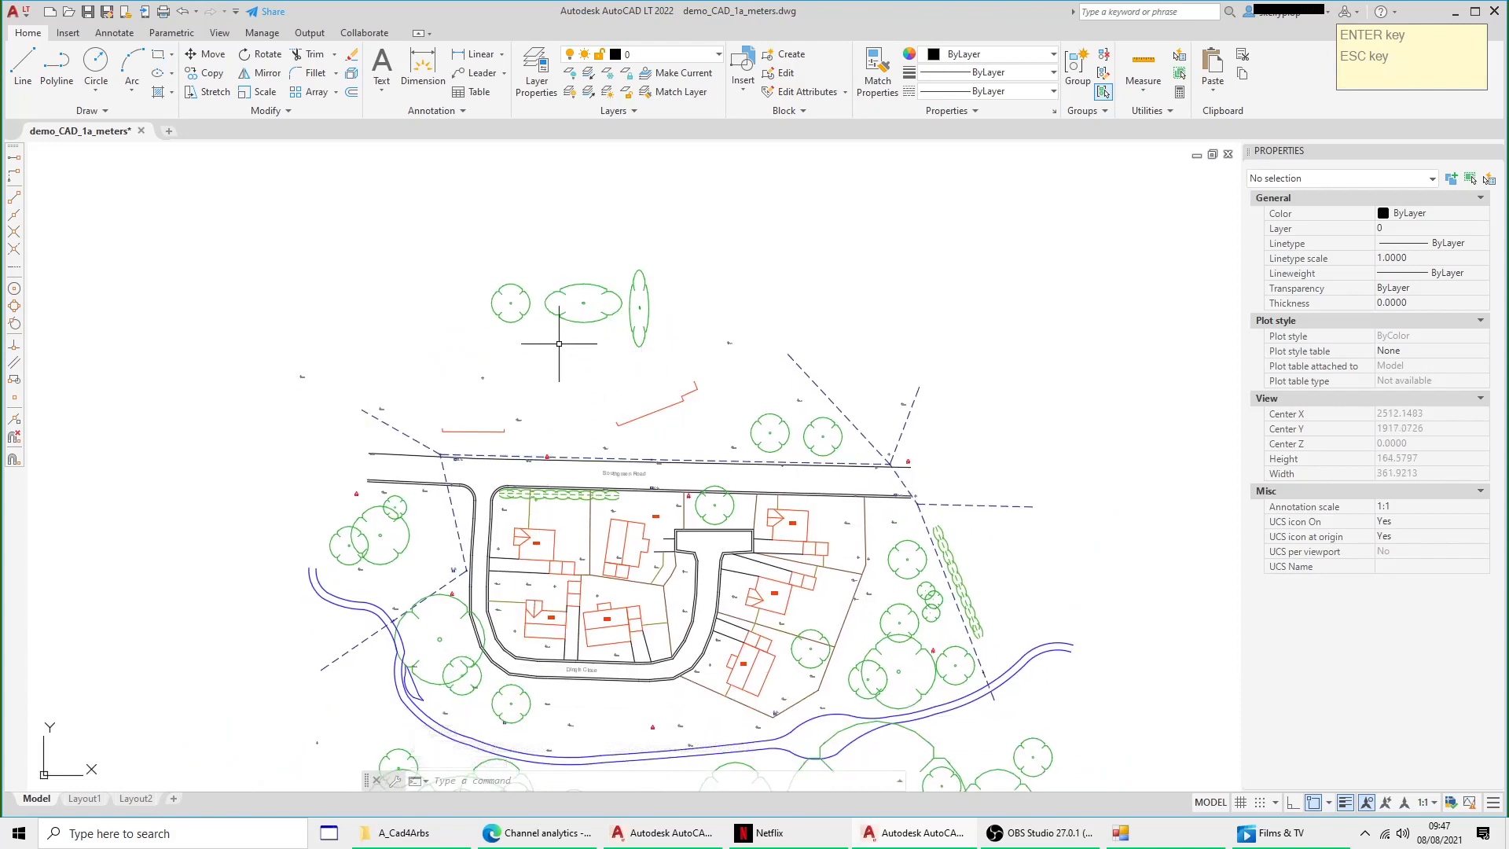
pyautogui.scroll(-2, 684, 422)
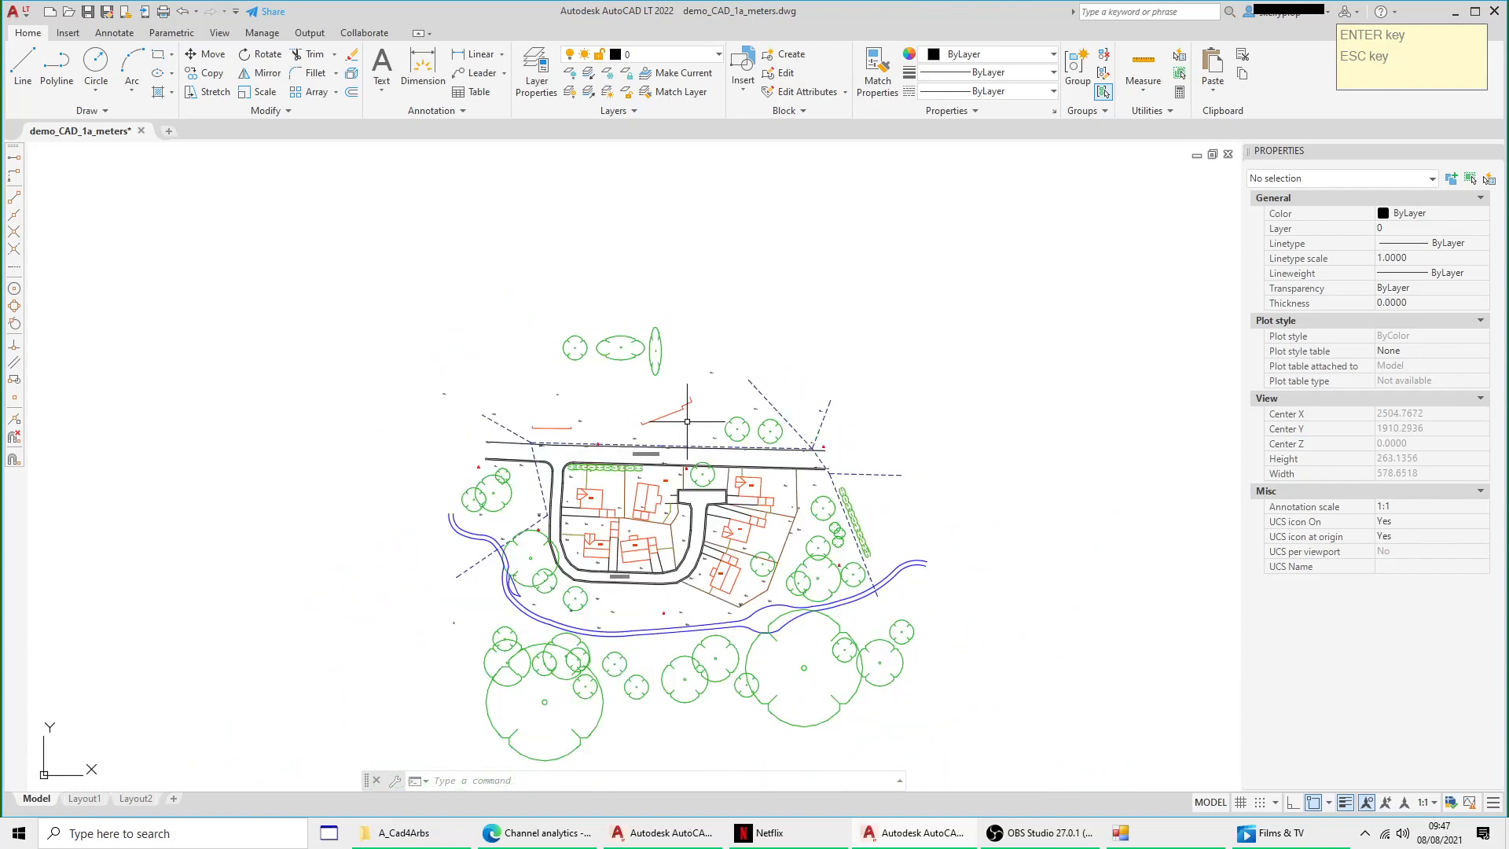
pyautogui.moveTo(687, 422); pyautogui.dragTo(593, 361, button='middle')
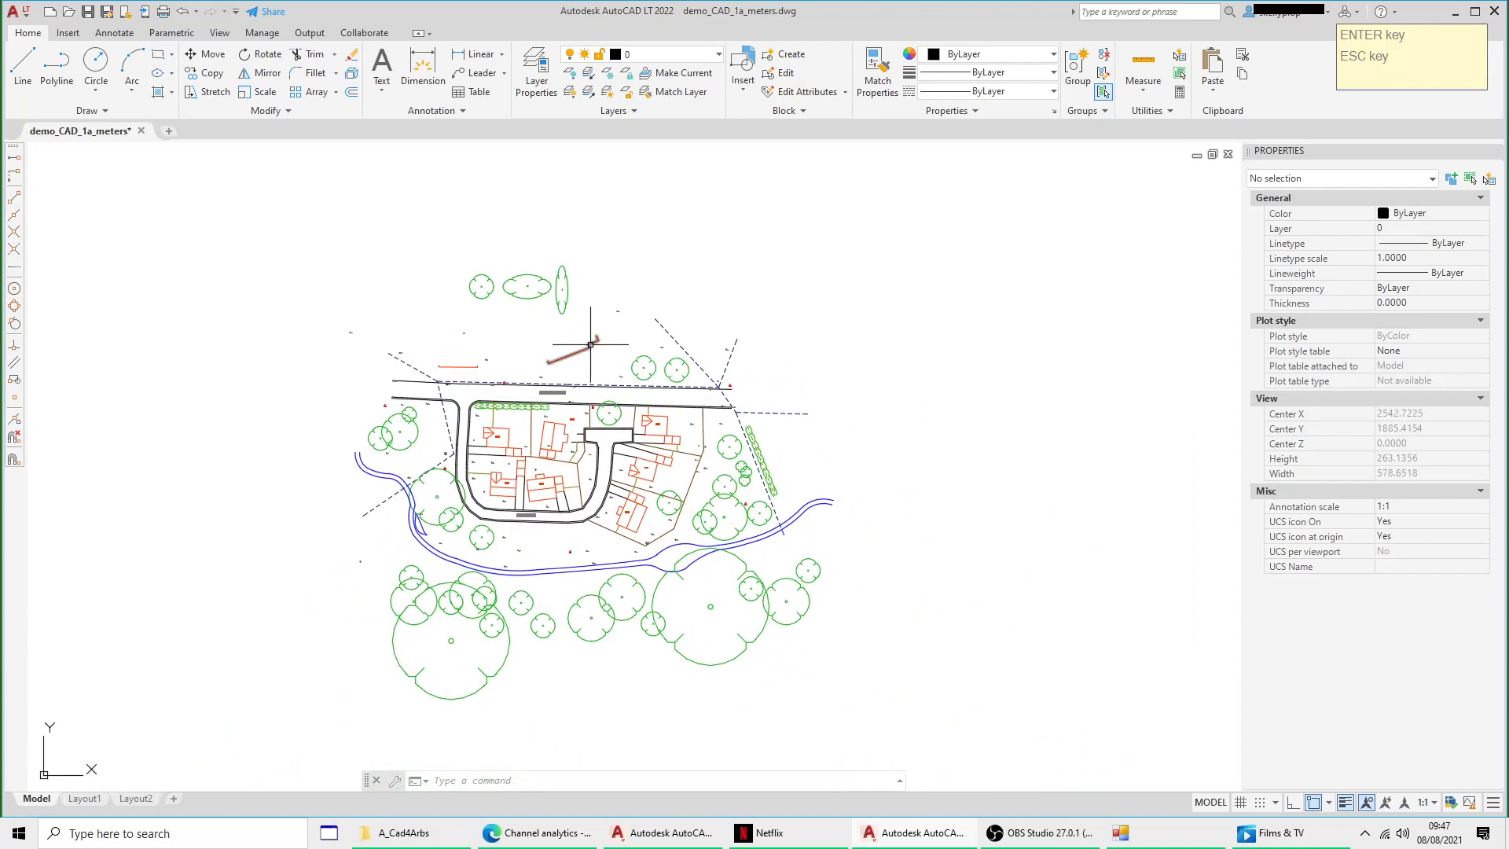
pyautogui.moveTo(717, 360); pyautogui.dragTo(661, 317, button='middle')
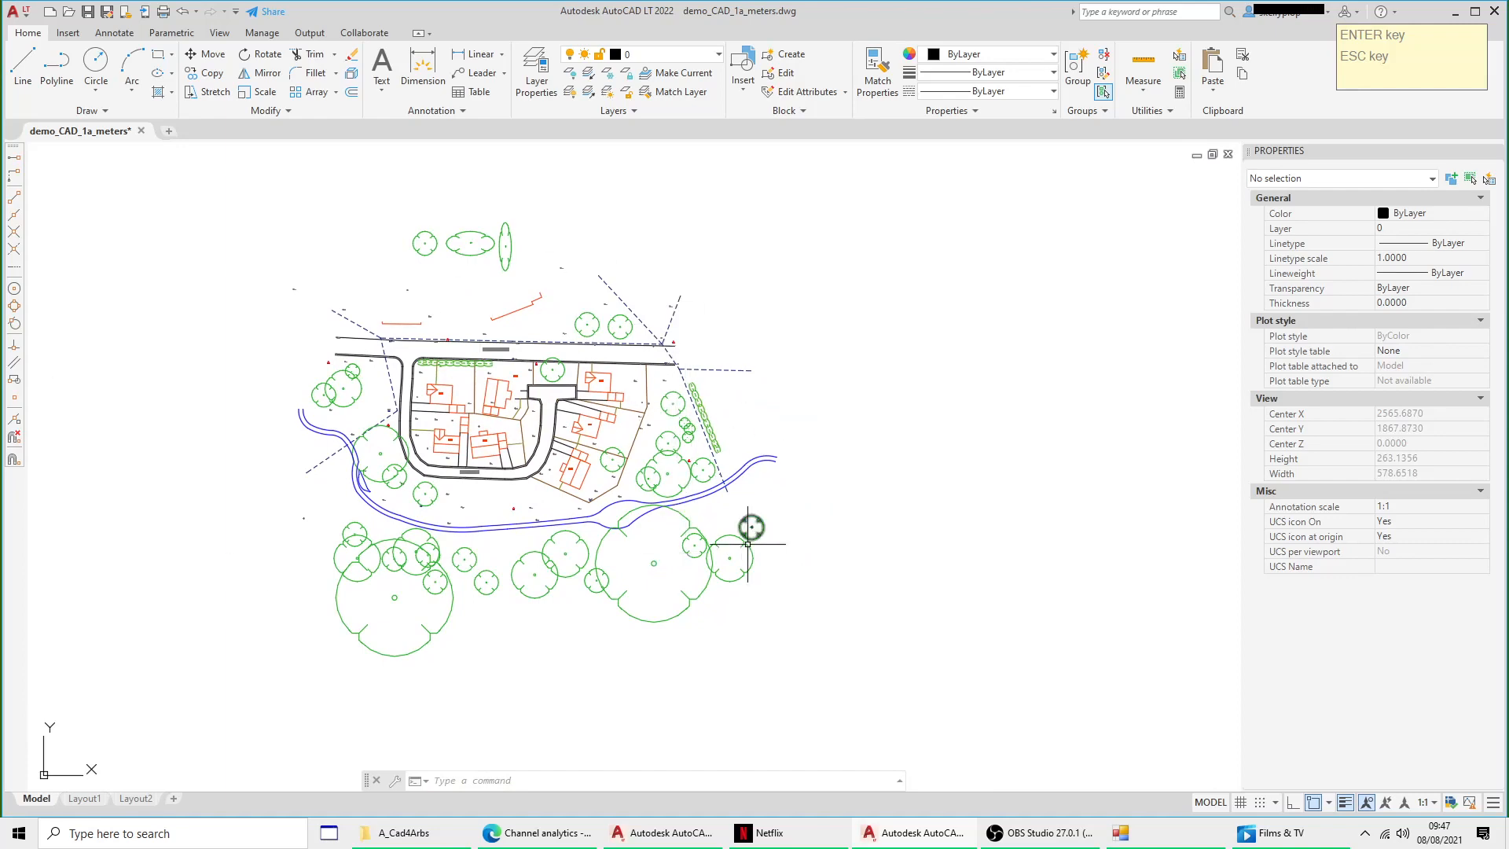
pyautogui.scroll(2, 733, 601)
pyautogui.scroll(2, 734, 605)
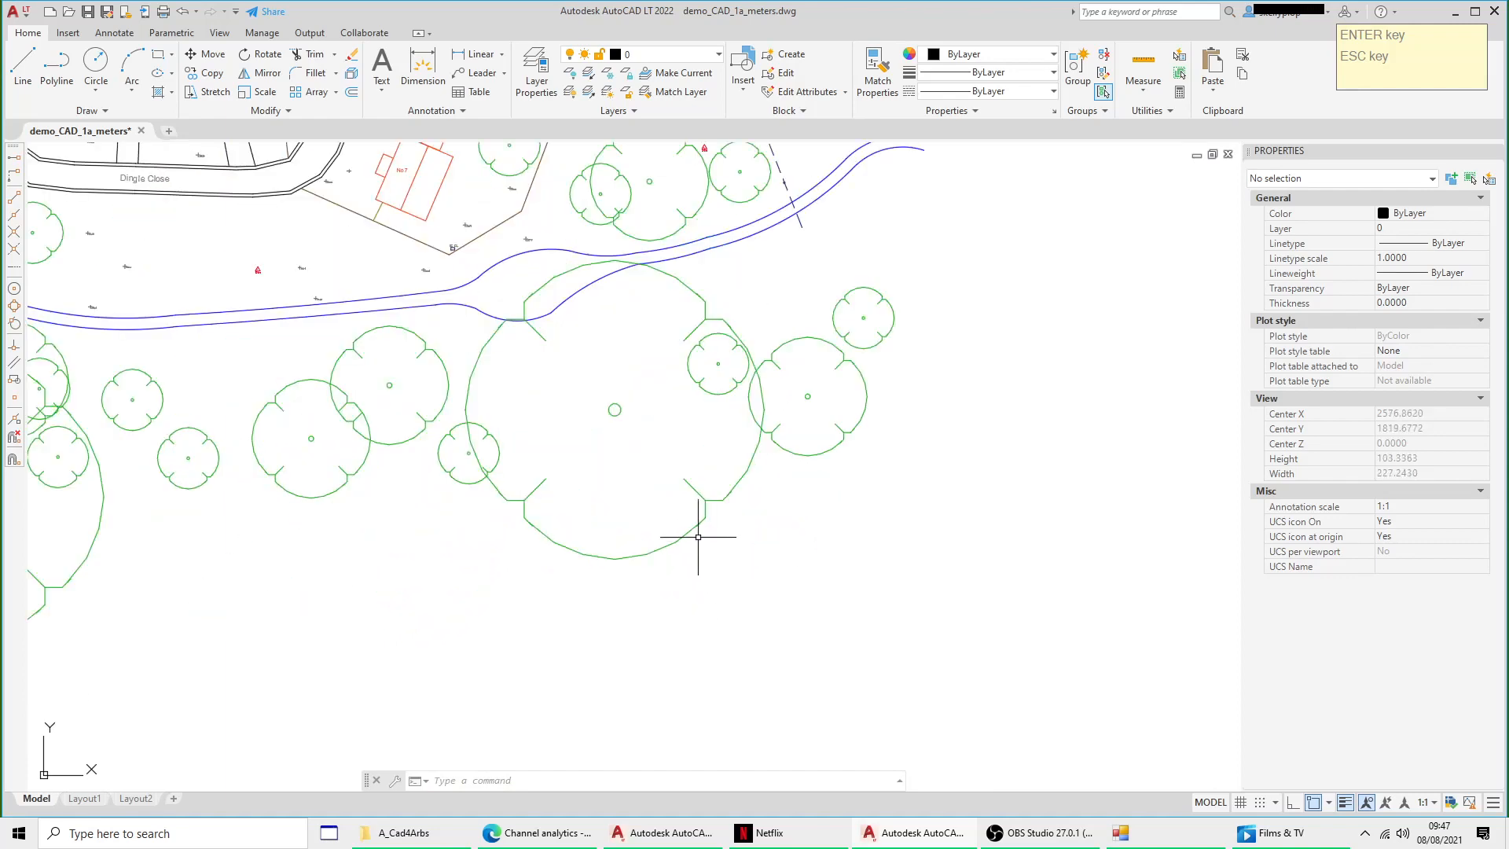
pyautogui.click(691, 493)
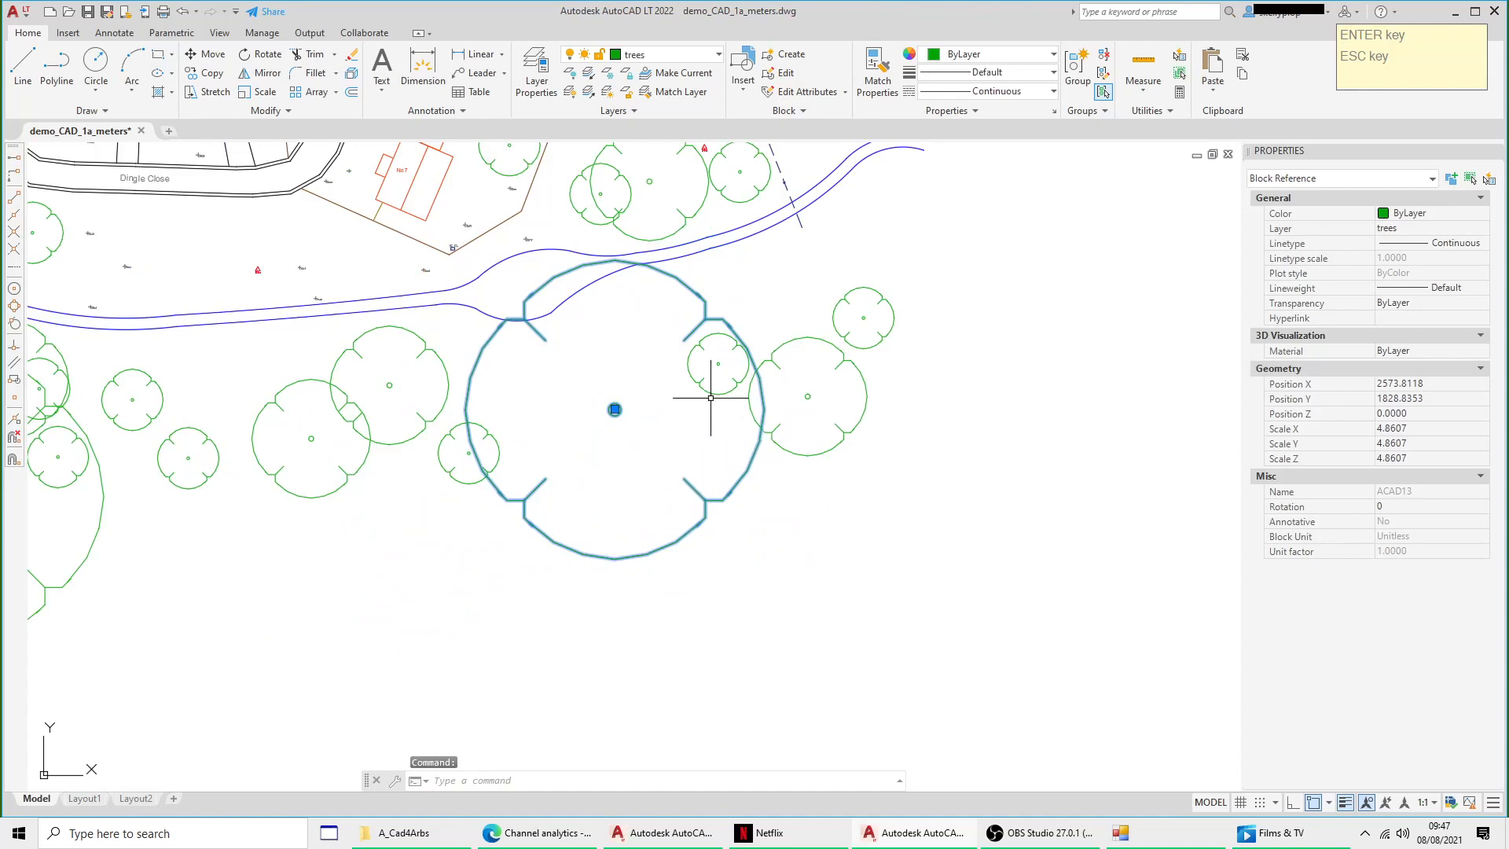
pyautogui.press('Escape')
# Step: Measure the distance across Southgreen Road near the hedge, from the northern road edge to the southern kerb
pyautogui.scroll(-4, 738, 567)
pyautogui.scroll(3, 578, 438)
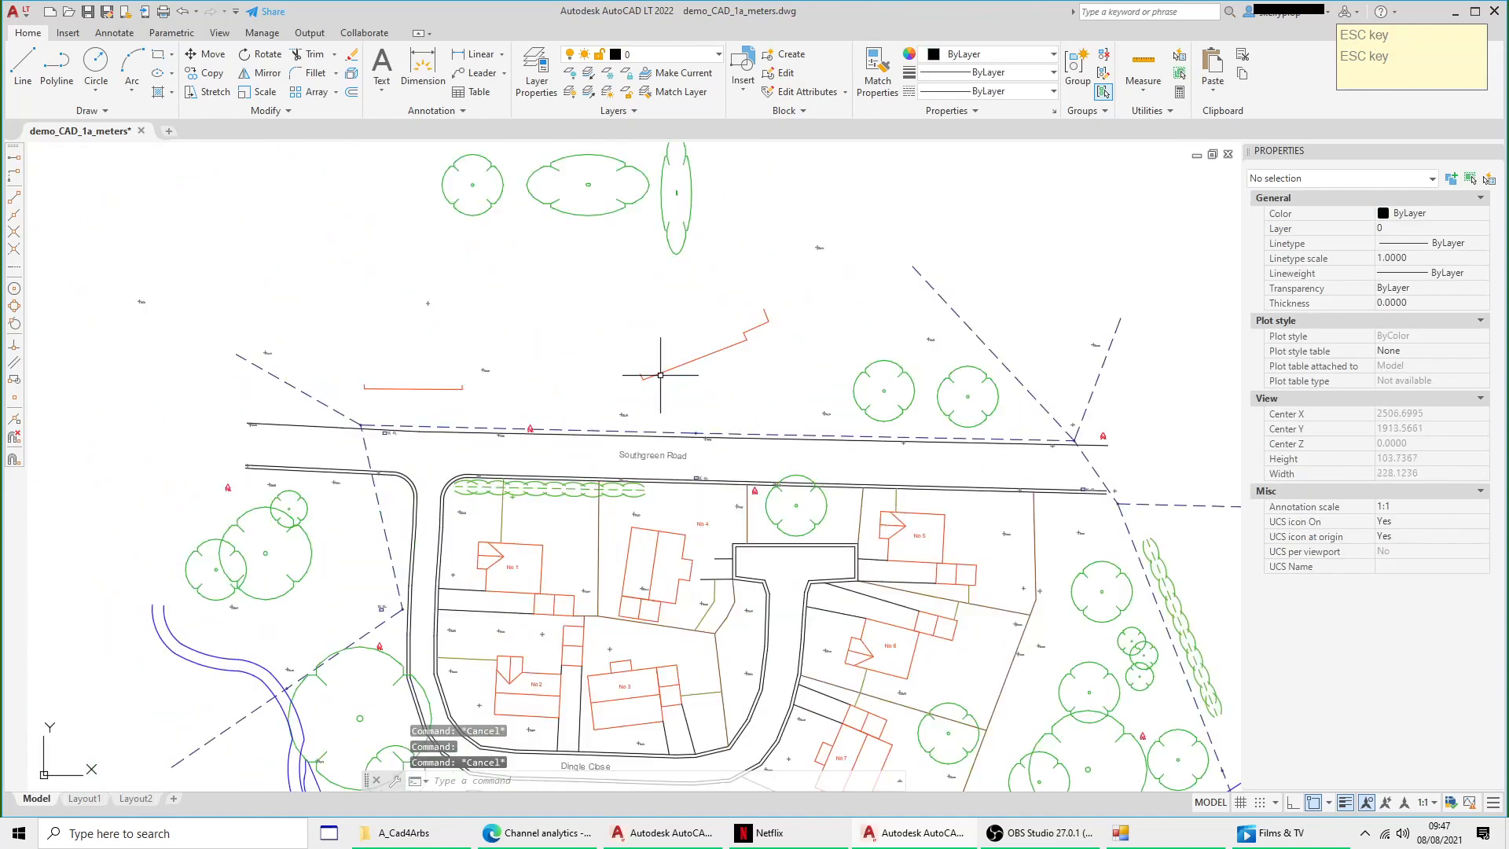
pyautogui.click(1143, 88)
pyautogui.click(1159, 149)
pyautogui.scroll(2, 546, 430)
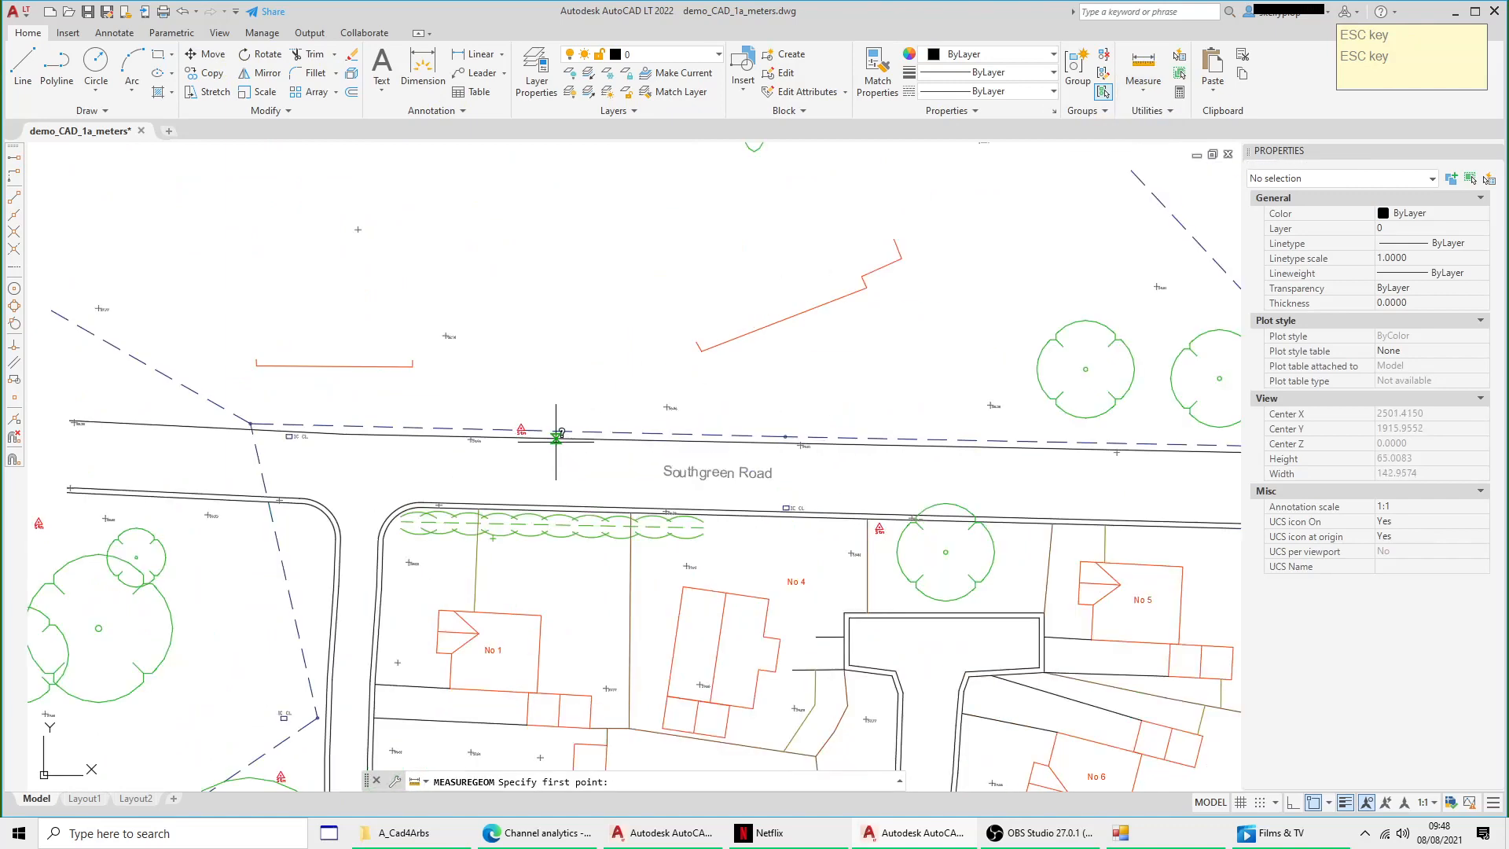
pyautogui.click(556, 438)
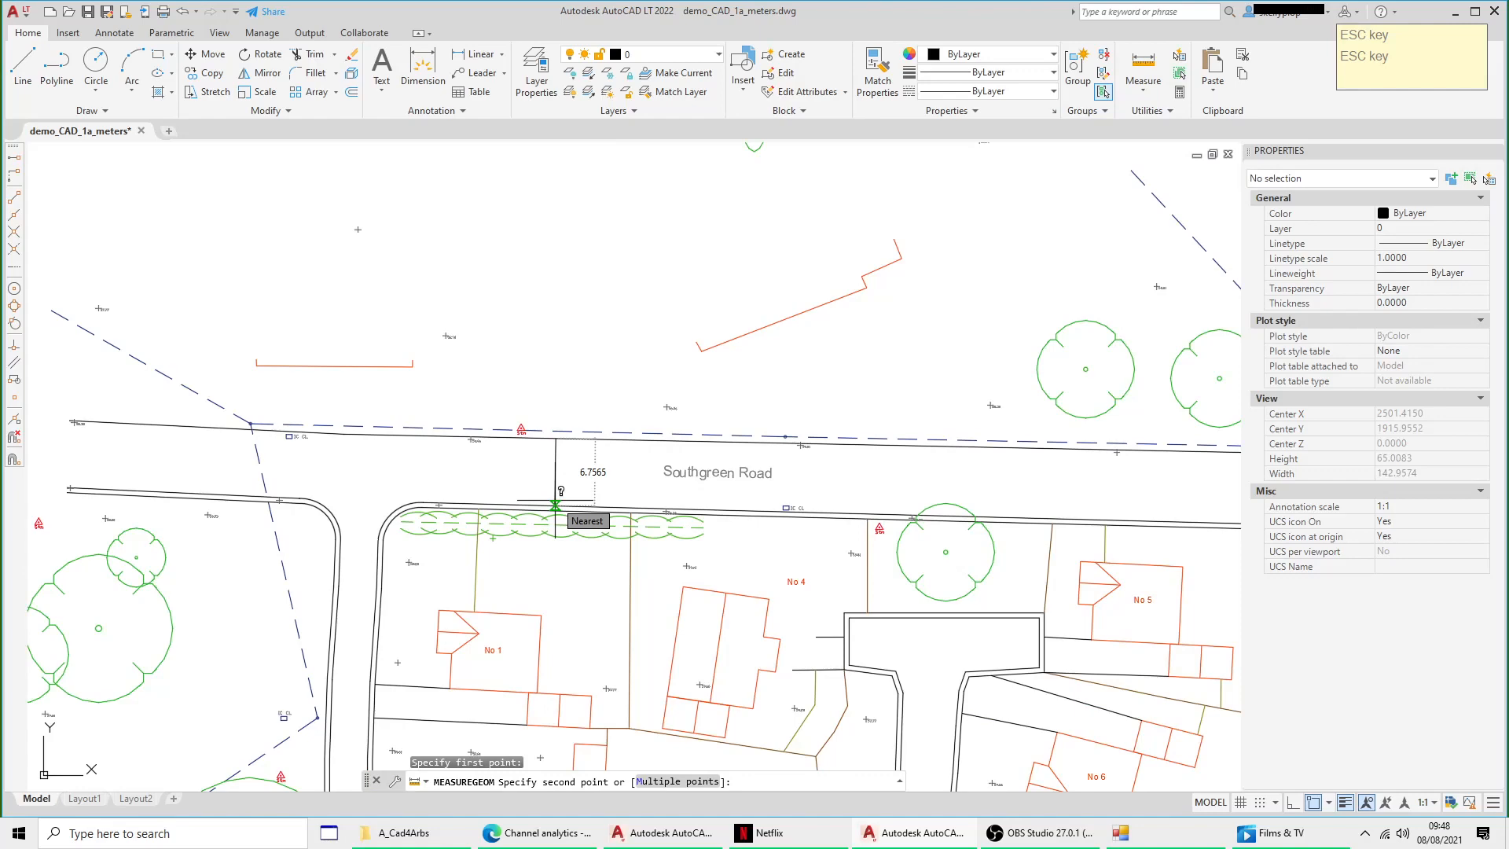
pyautogui.press('Escape')
# Step: Scale the medium-sized tree in the middle of the group south of the river from its centre by a factor of 1000
pyautogui.moveTo(739, 485); pyautogui.dragTo(588, 166, button='middle')
pyautogui.scroll(-2, 650, 273)
pyautogui.click(645, 486)
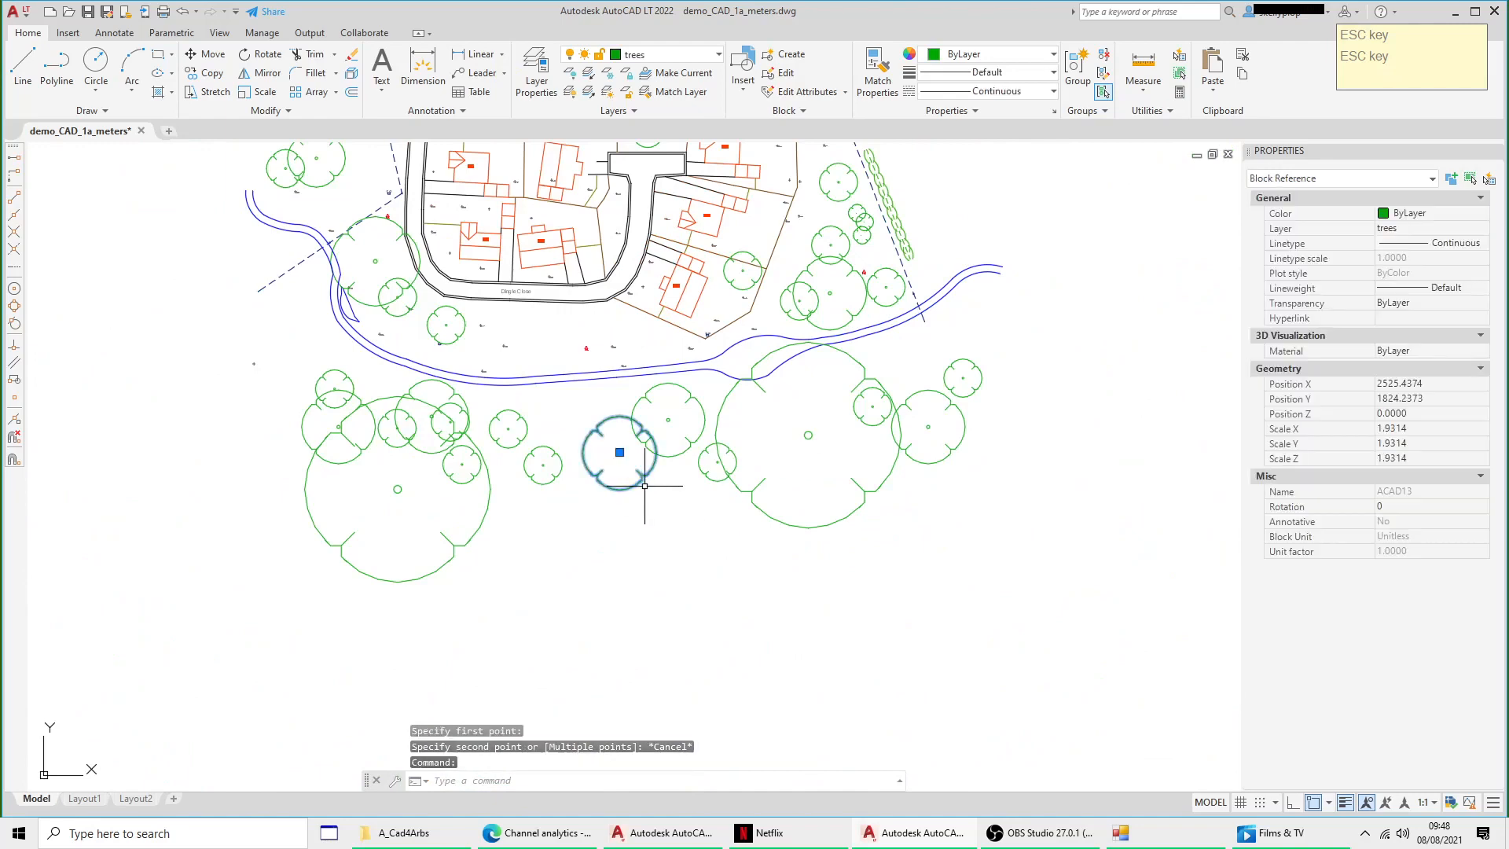
pyautogui.rightClick(629, 503)
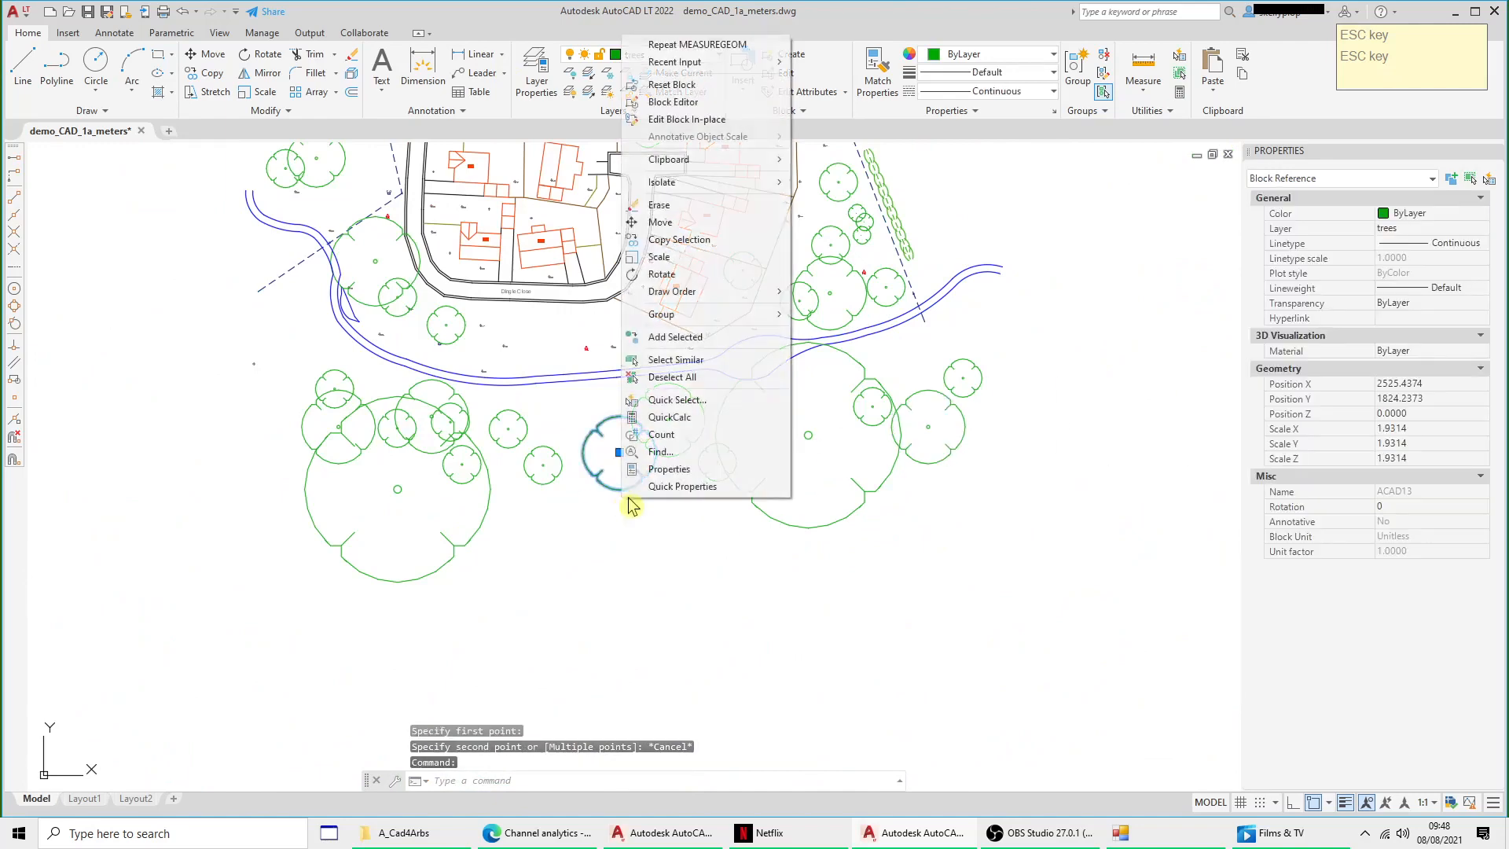
pyautogui.click(659, 257)
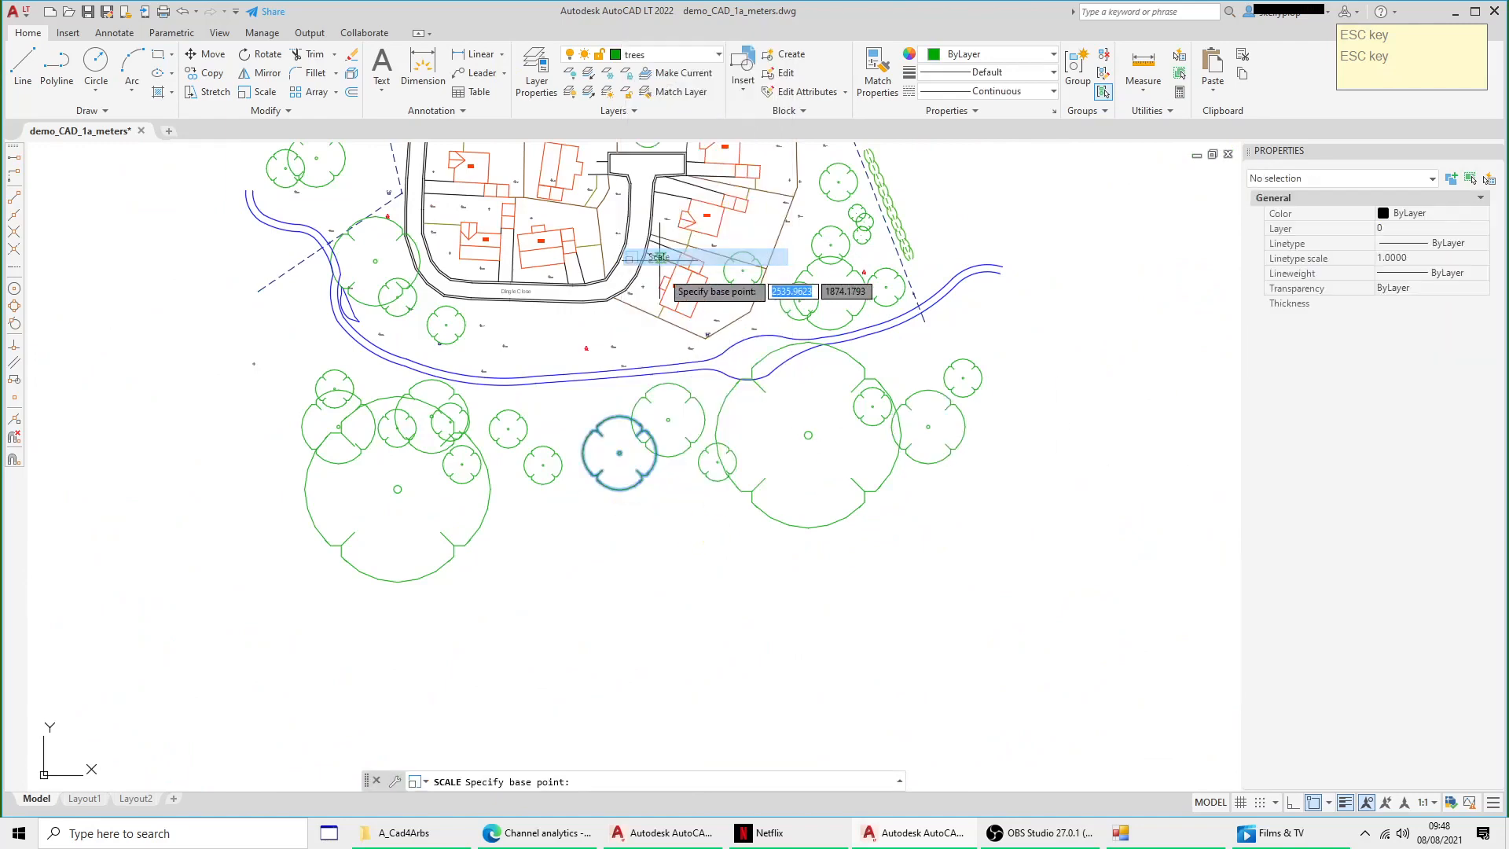
pyautogui.click(620, 455)
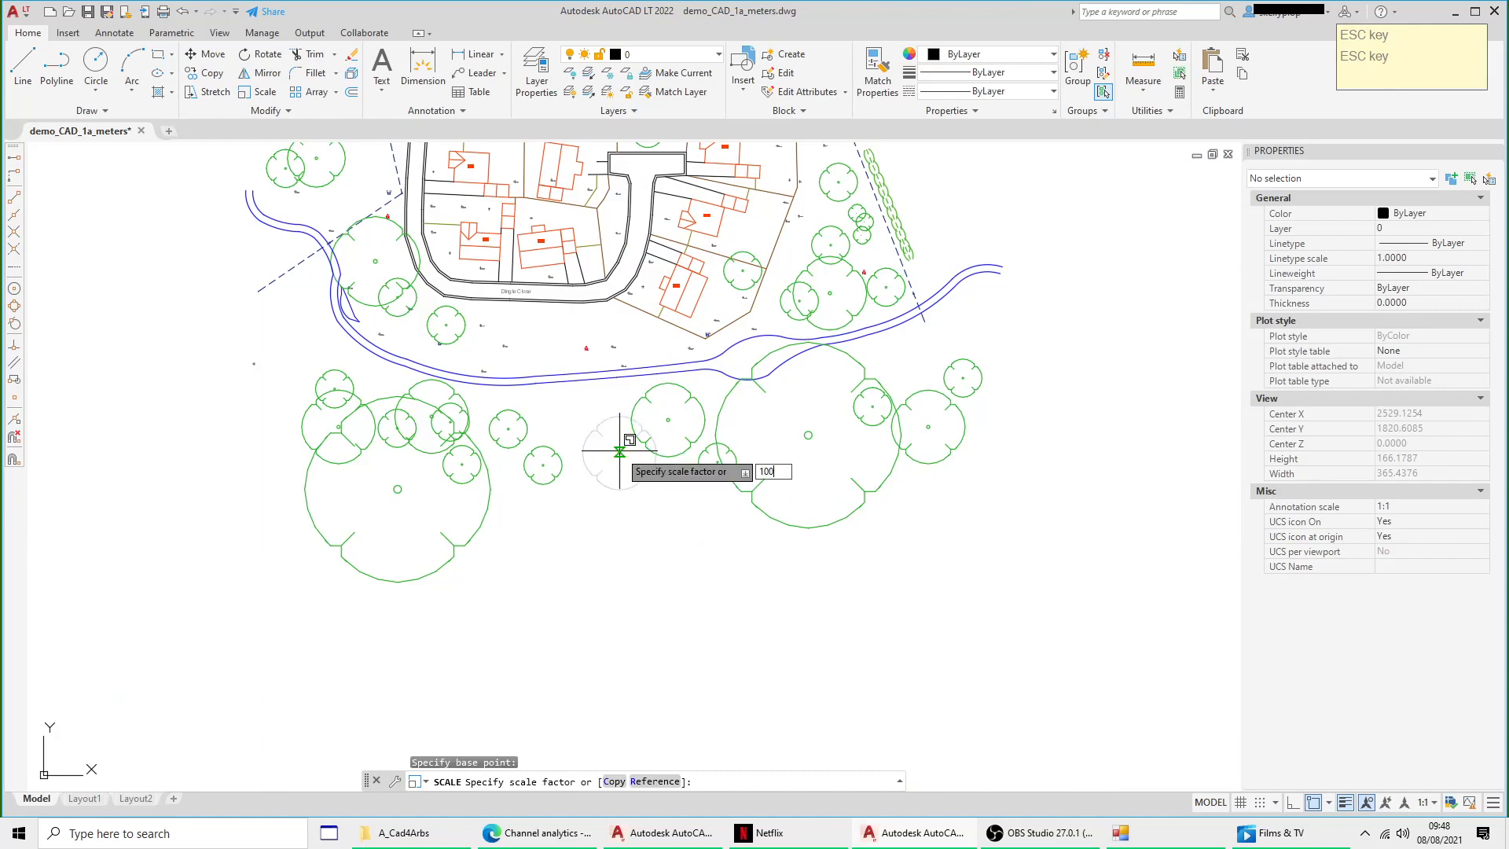
pyautogui.press('Return')
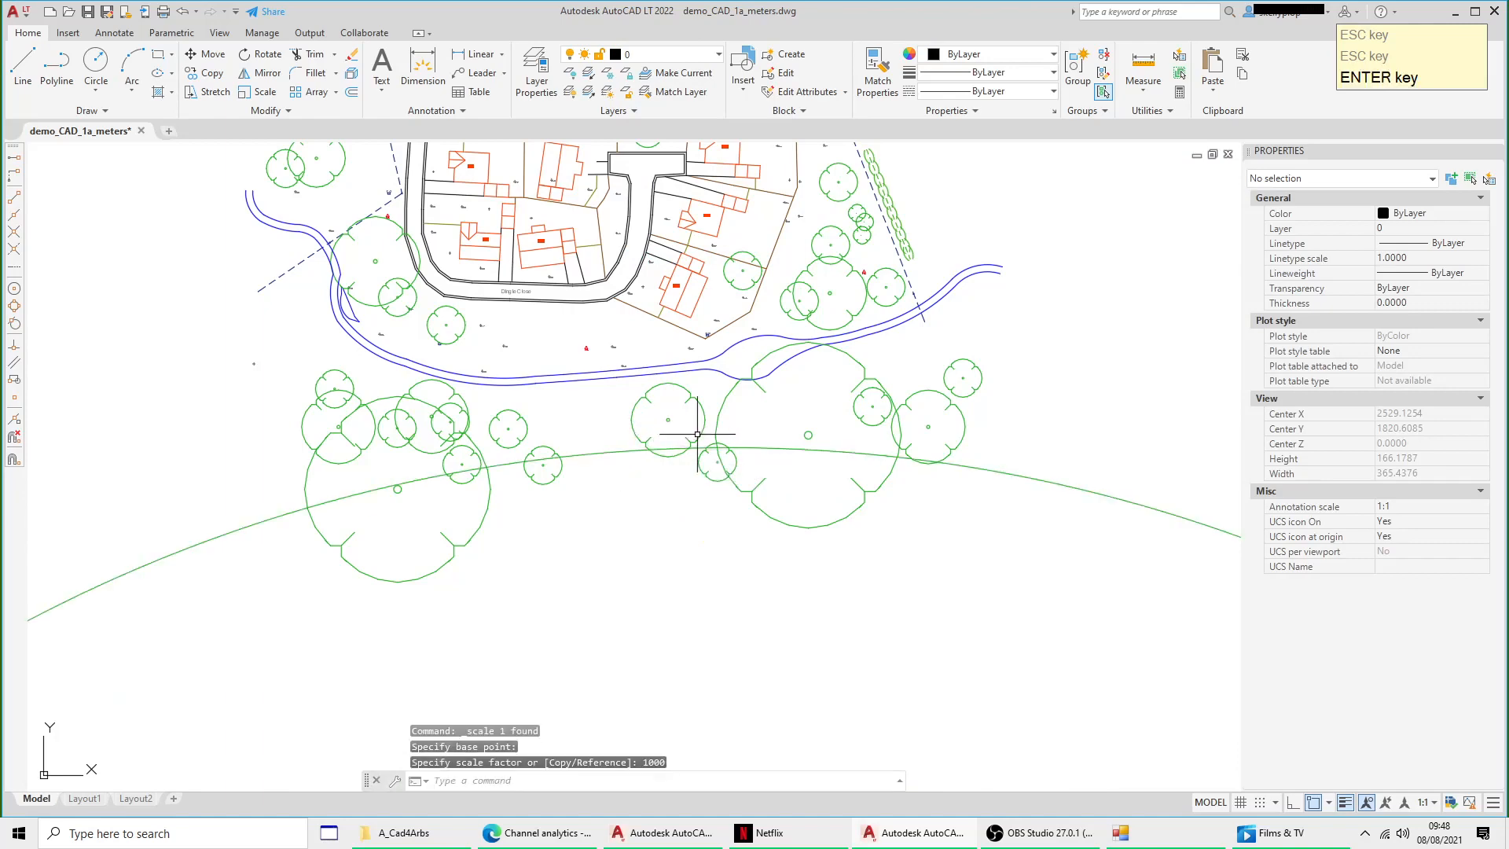
# Step: Compare the enlarged tree with the rest of the site plan and undo its scaling
pyautogui.scroll(-8, 813, 490)
pyautogui.scroll(-2, 813, 489)
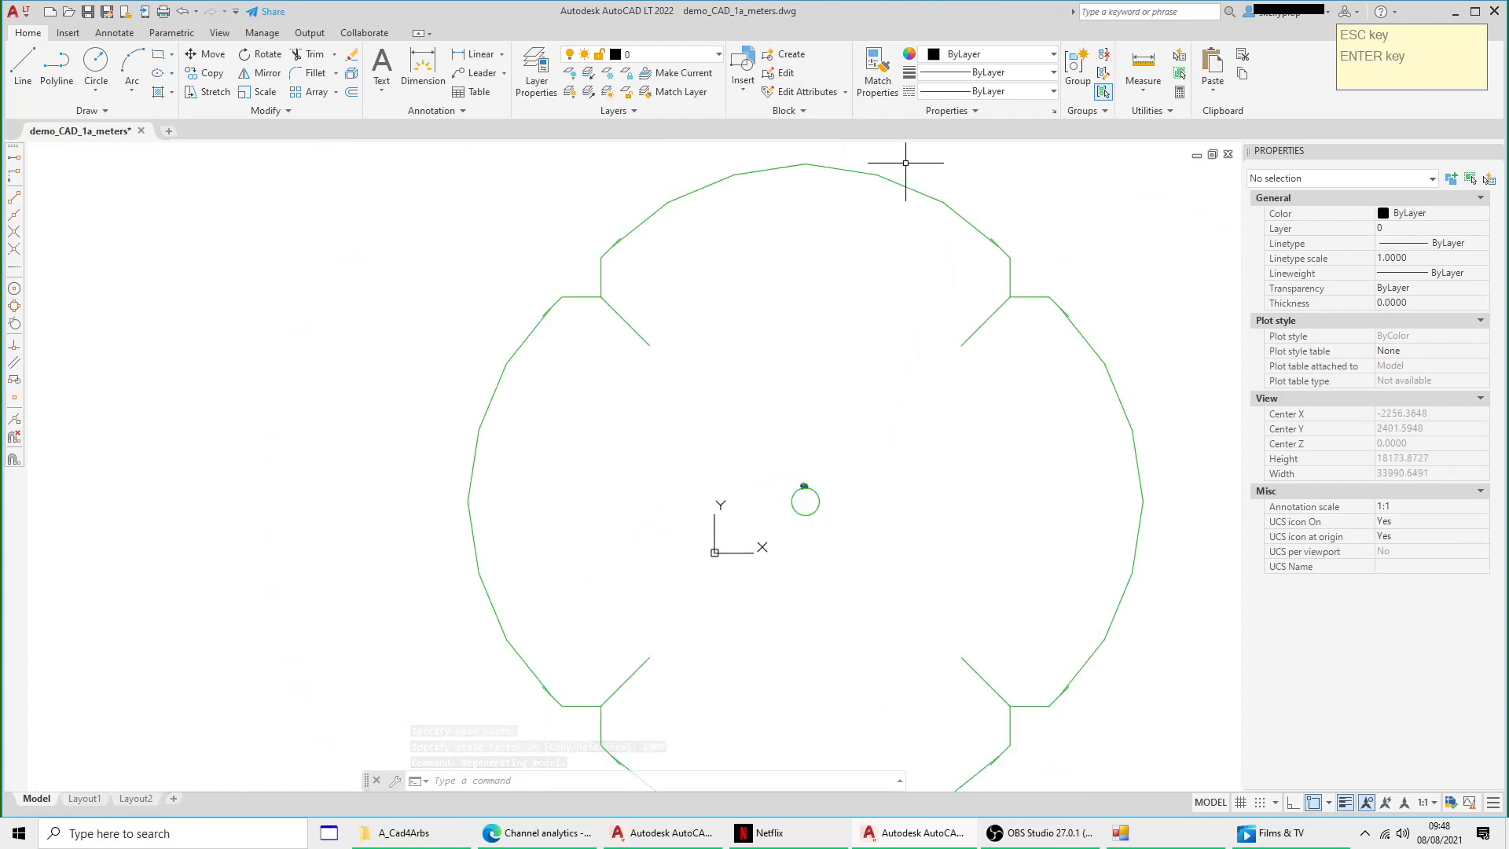
pyautogui.scroll(8, 802, 479)
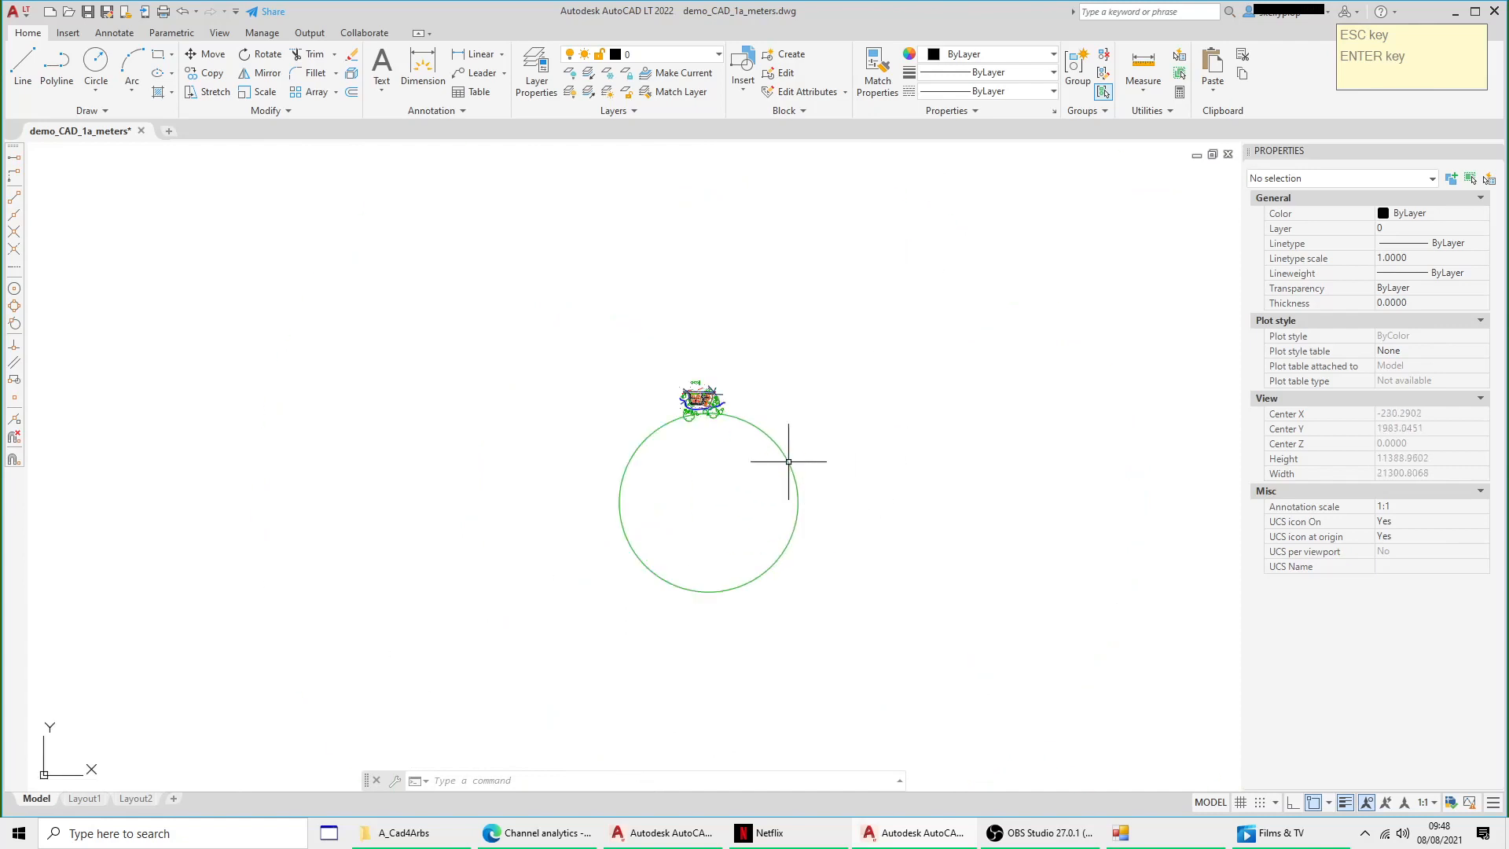
pyautogui.scroll(-15, 798, 412)
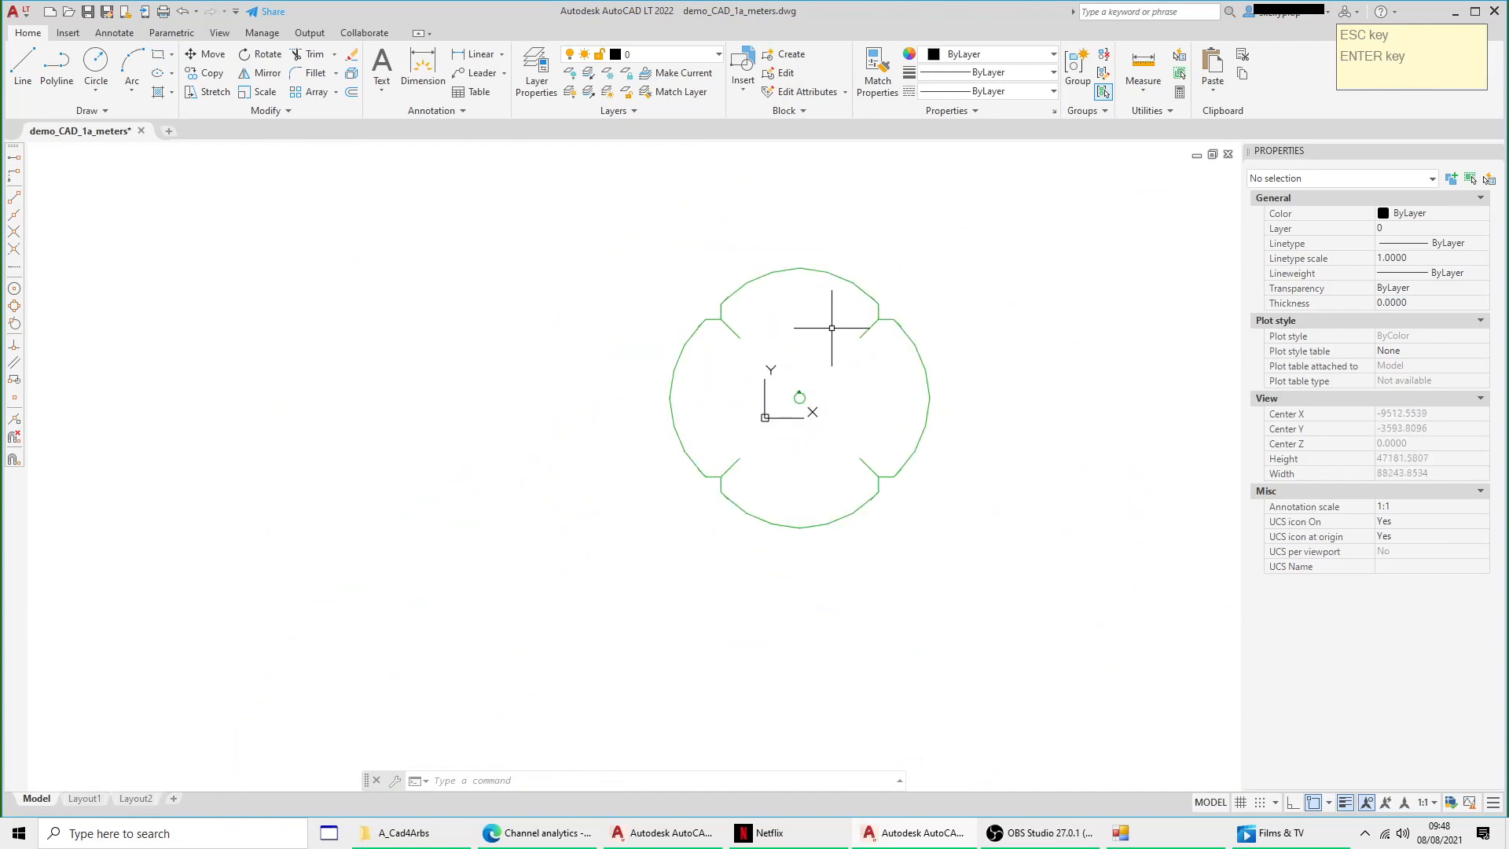
pyautogui.hotkey('ctrl', 'z')
pyautogui.hotkey('ctrl', 'z')
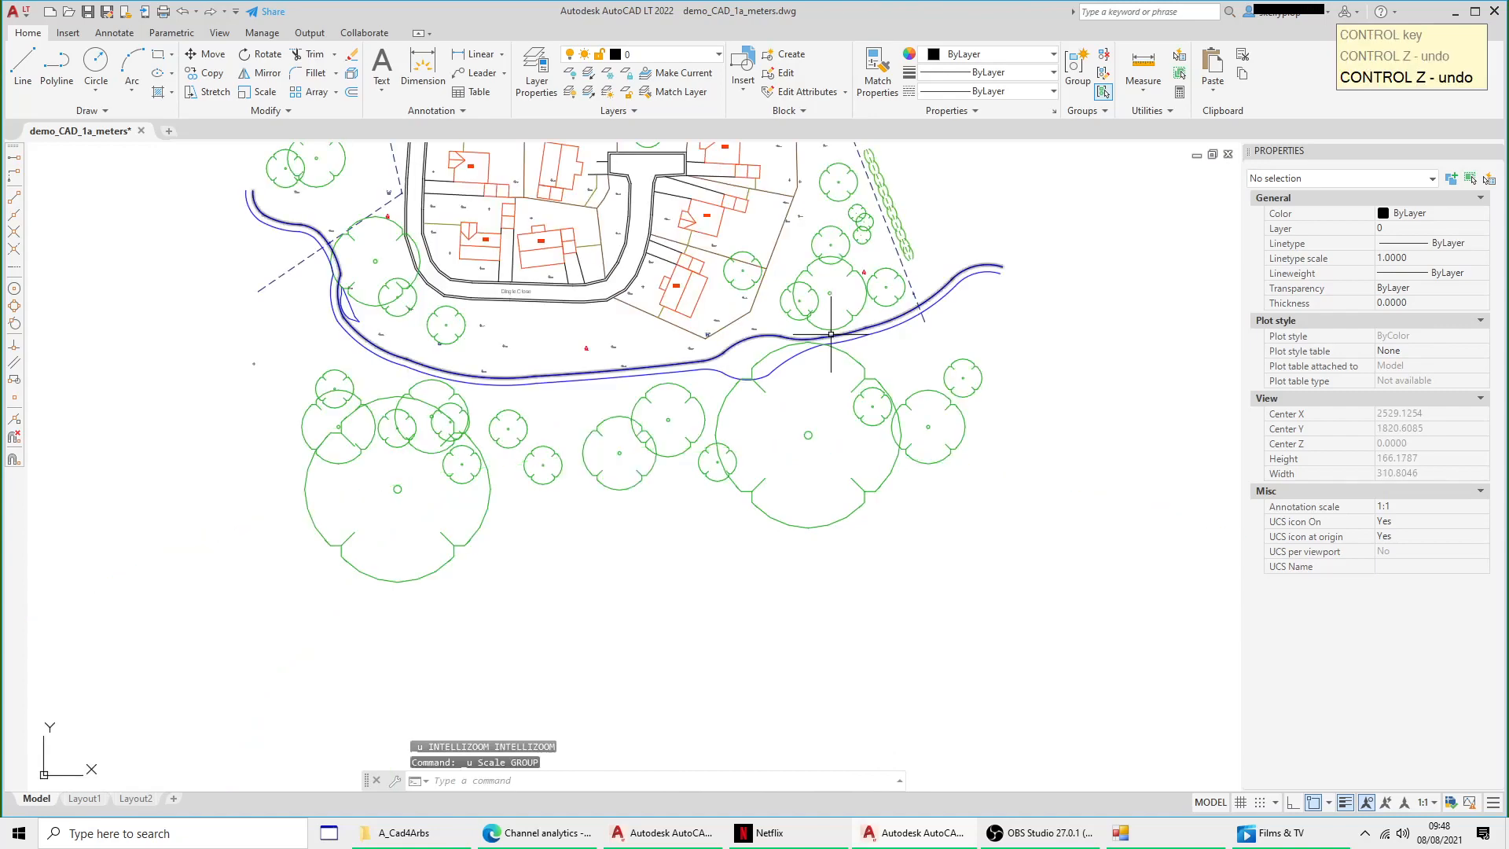
# Step: Select the entire site plan and scale it by a factor of 1000 from a base point among the houses
pyautogui.click(507, 195)
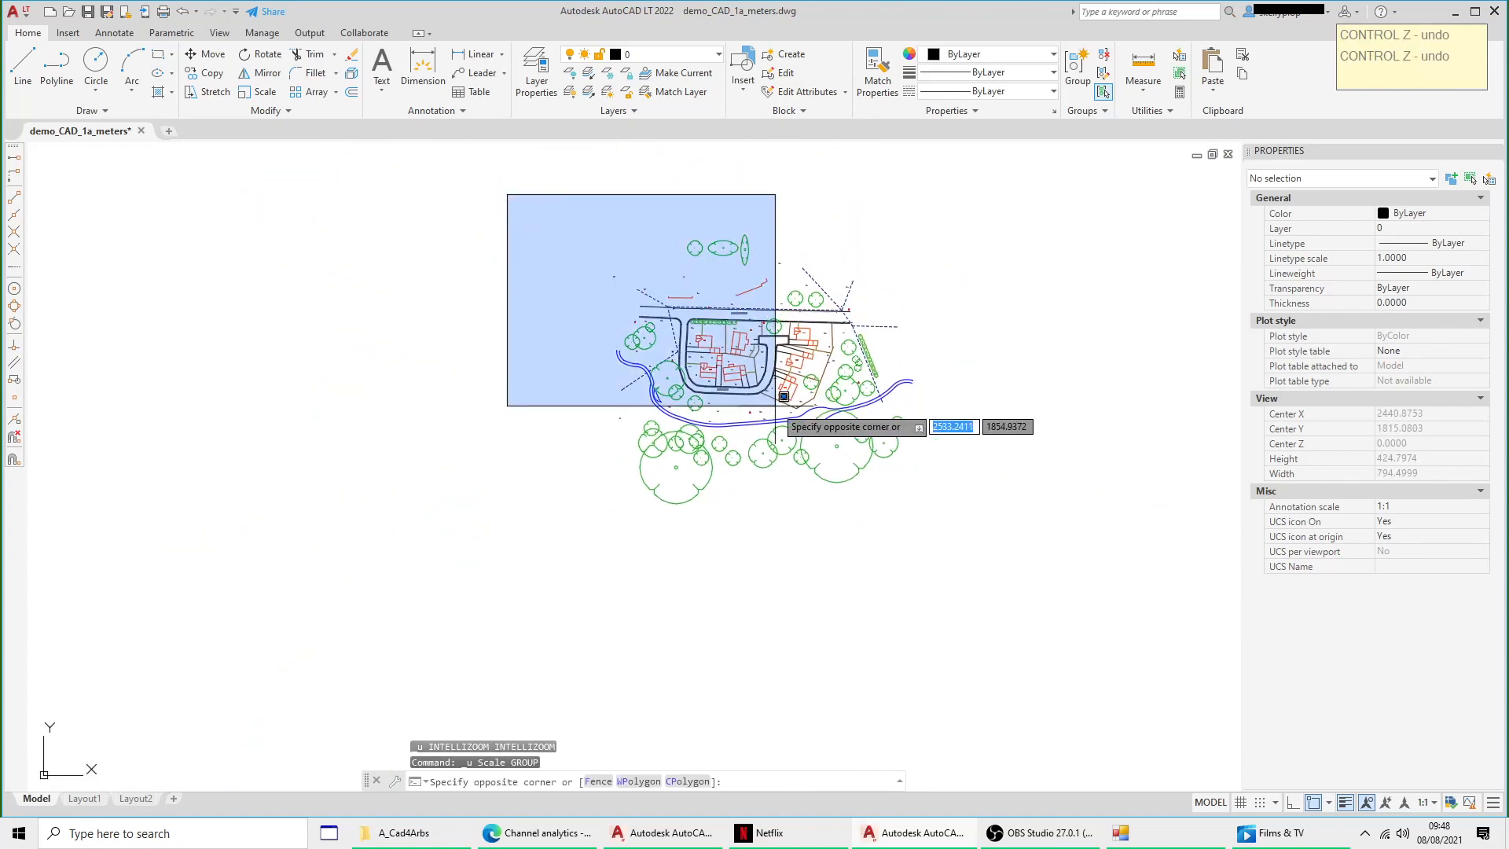
pyautogui.click(1017, 549)
pyautogui.rightClick(905, 357)
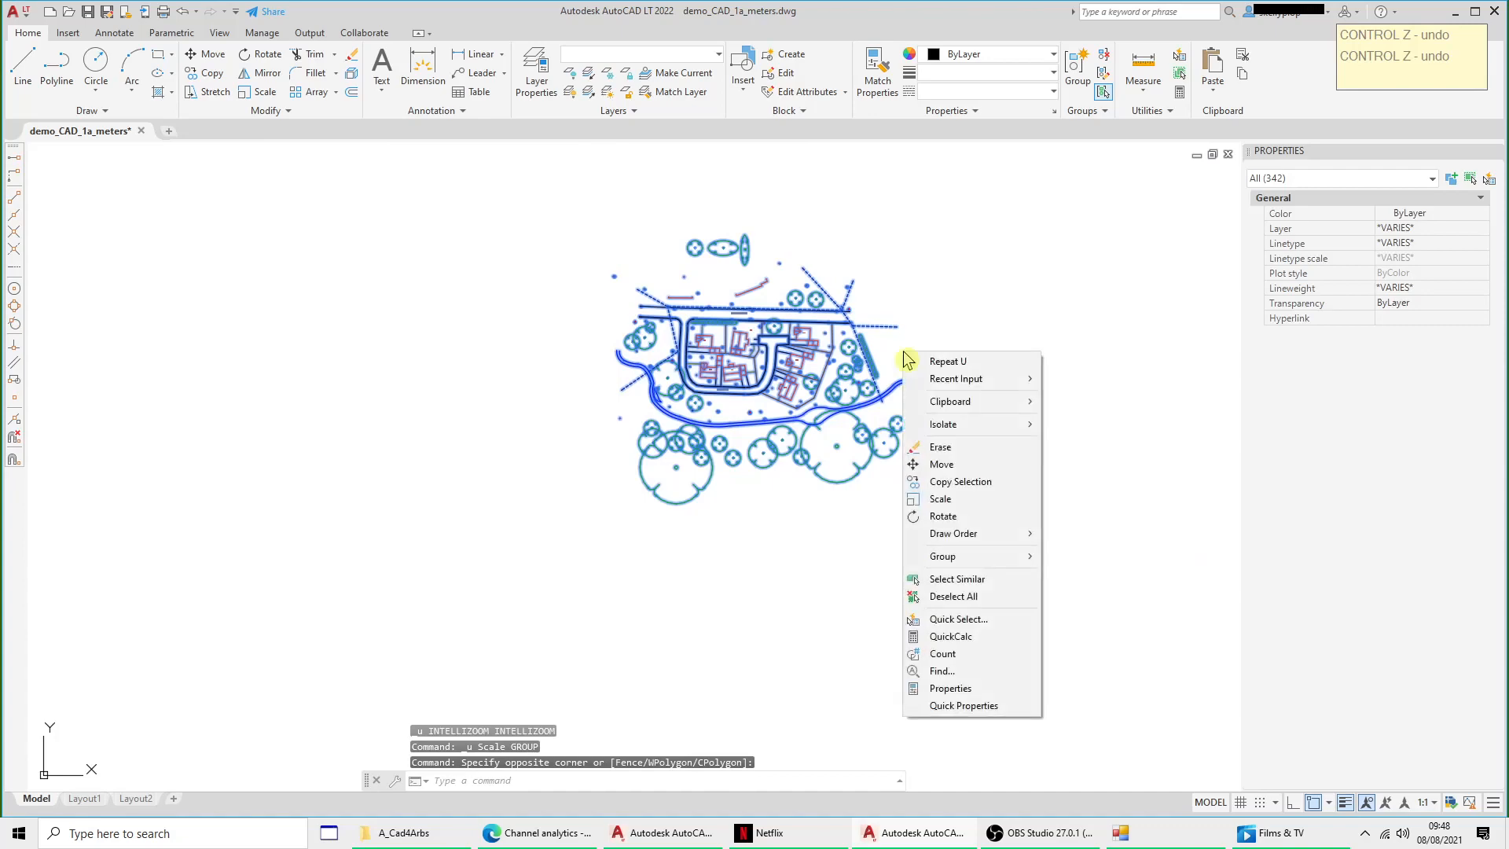
pyautogui.click(956, 498)
pyautogui.click(756, 370)
pyautogui.write('1000')
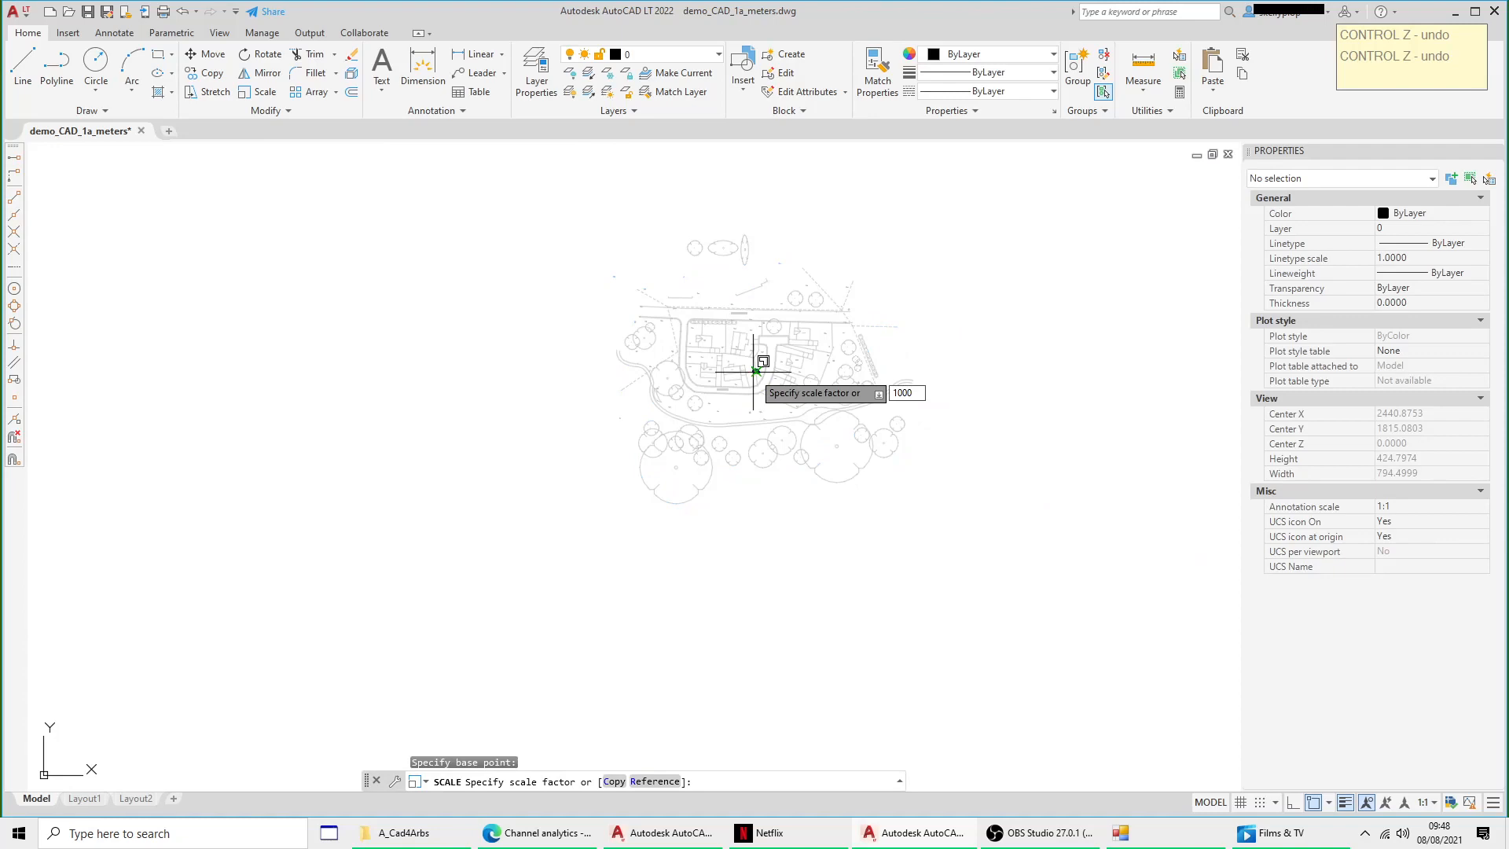
pyautogui.press('Return')
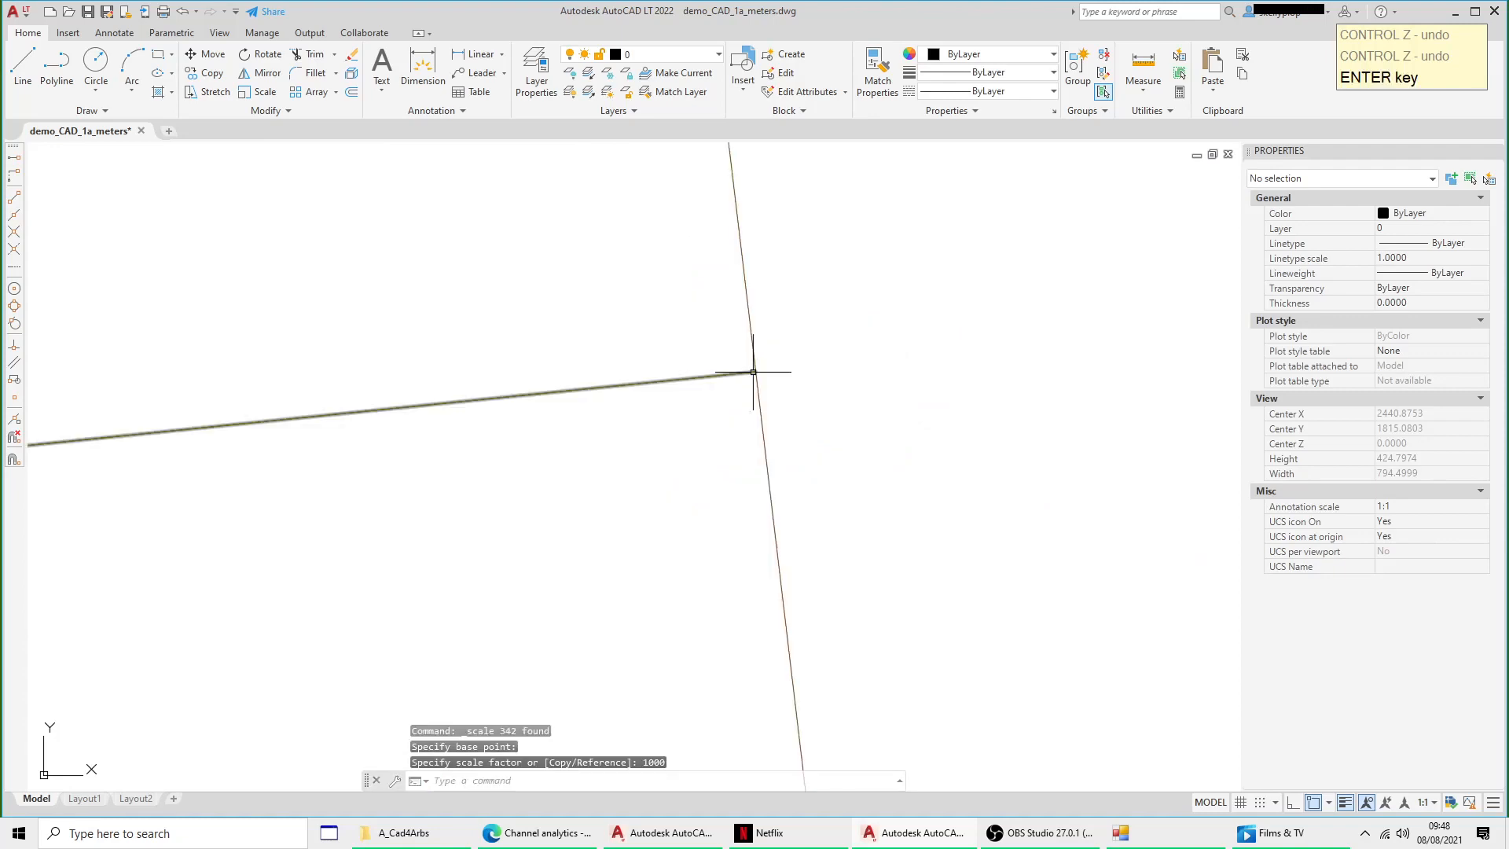
pyautogui.scroll(-20, 866, 422)
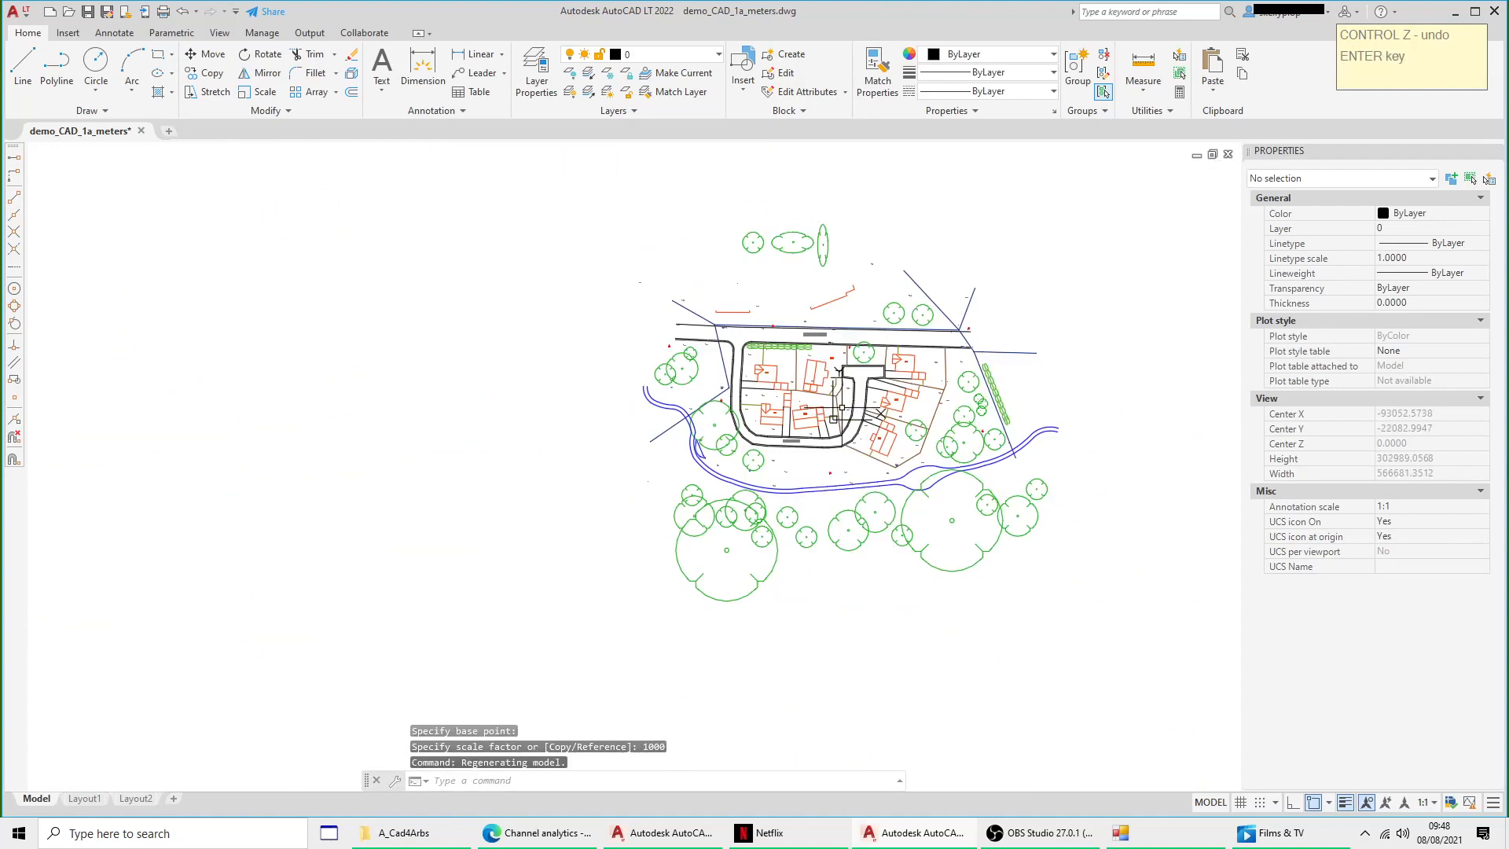
# Step: Measure across Southgreen Road above the hedge on the enlarged plan, starting from the northern road edge towards the southern kerb
pyautogui.scroll(4, 800, 336)
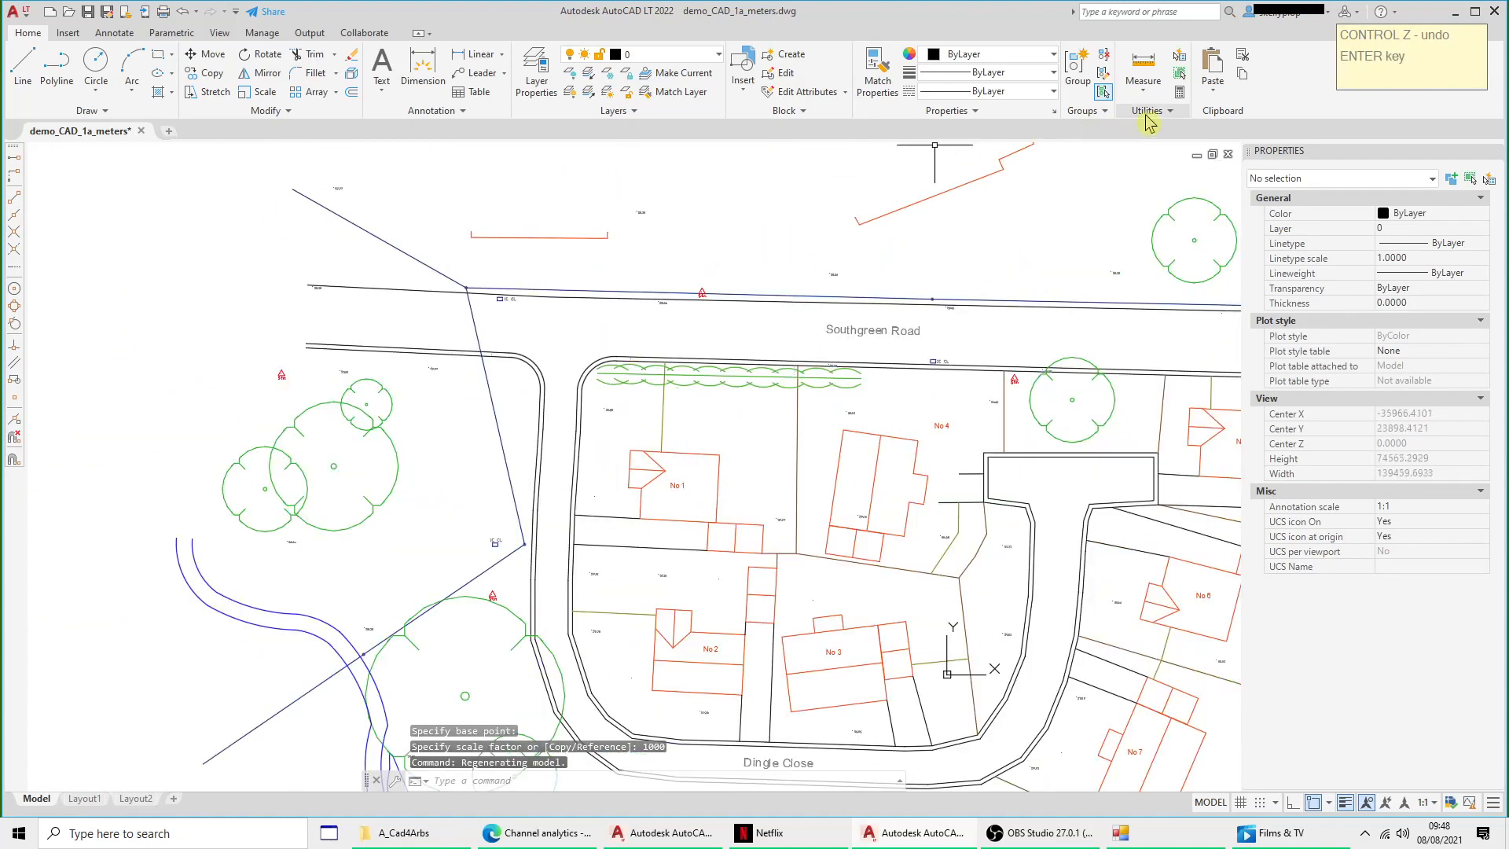
pyautogui.click(1143, 88)
pyautogui.click(1153, 149)
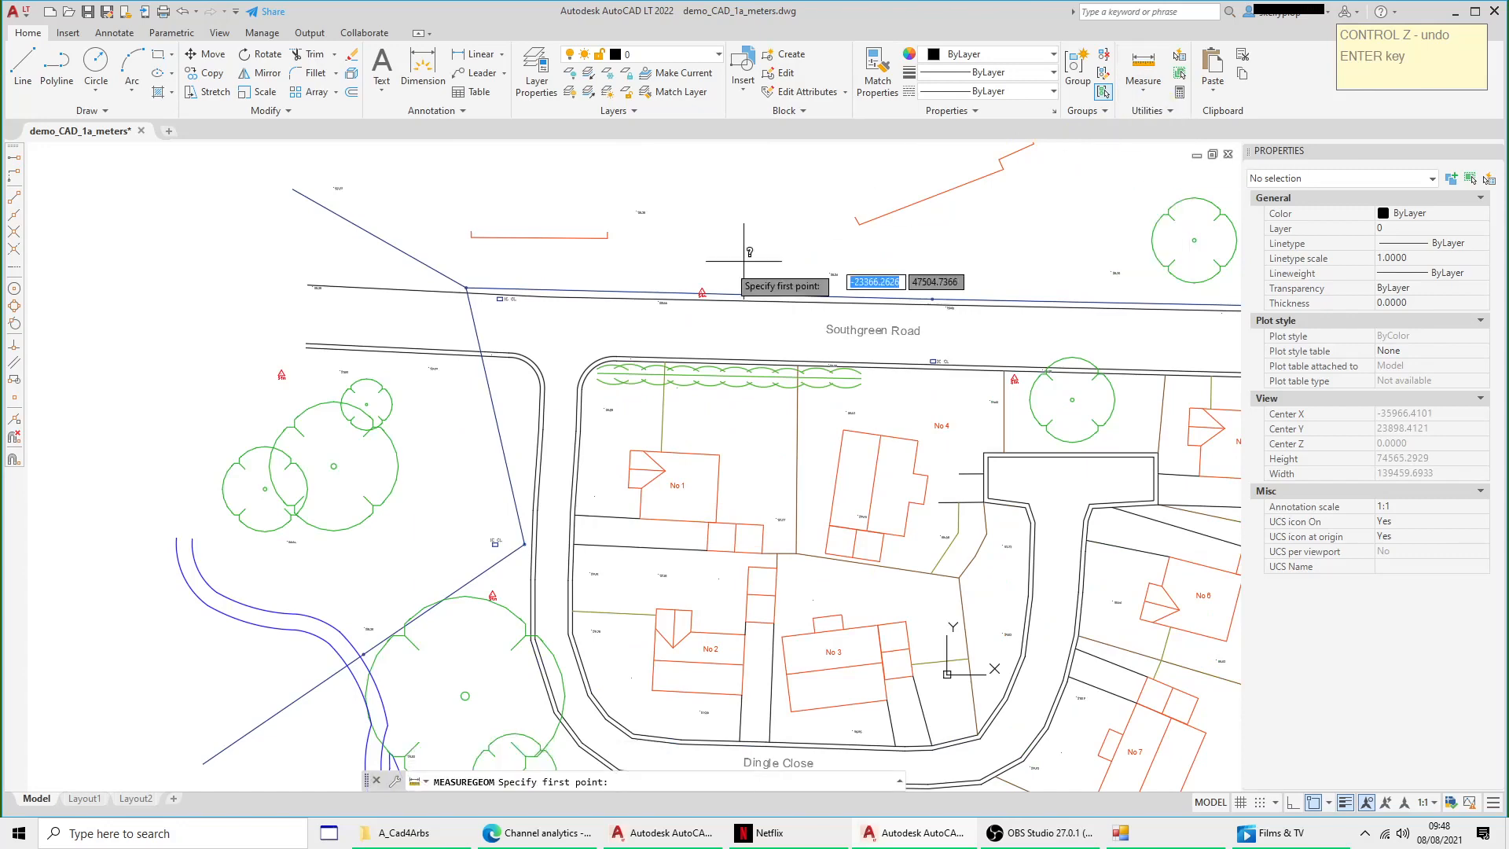
pyautogui.scroll(3, 734, 287)
pyautogui.click(757, 291)
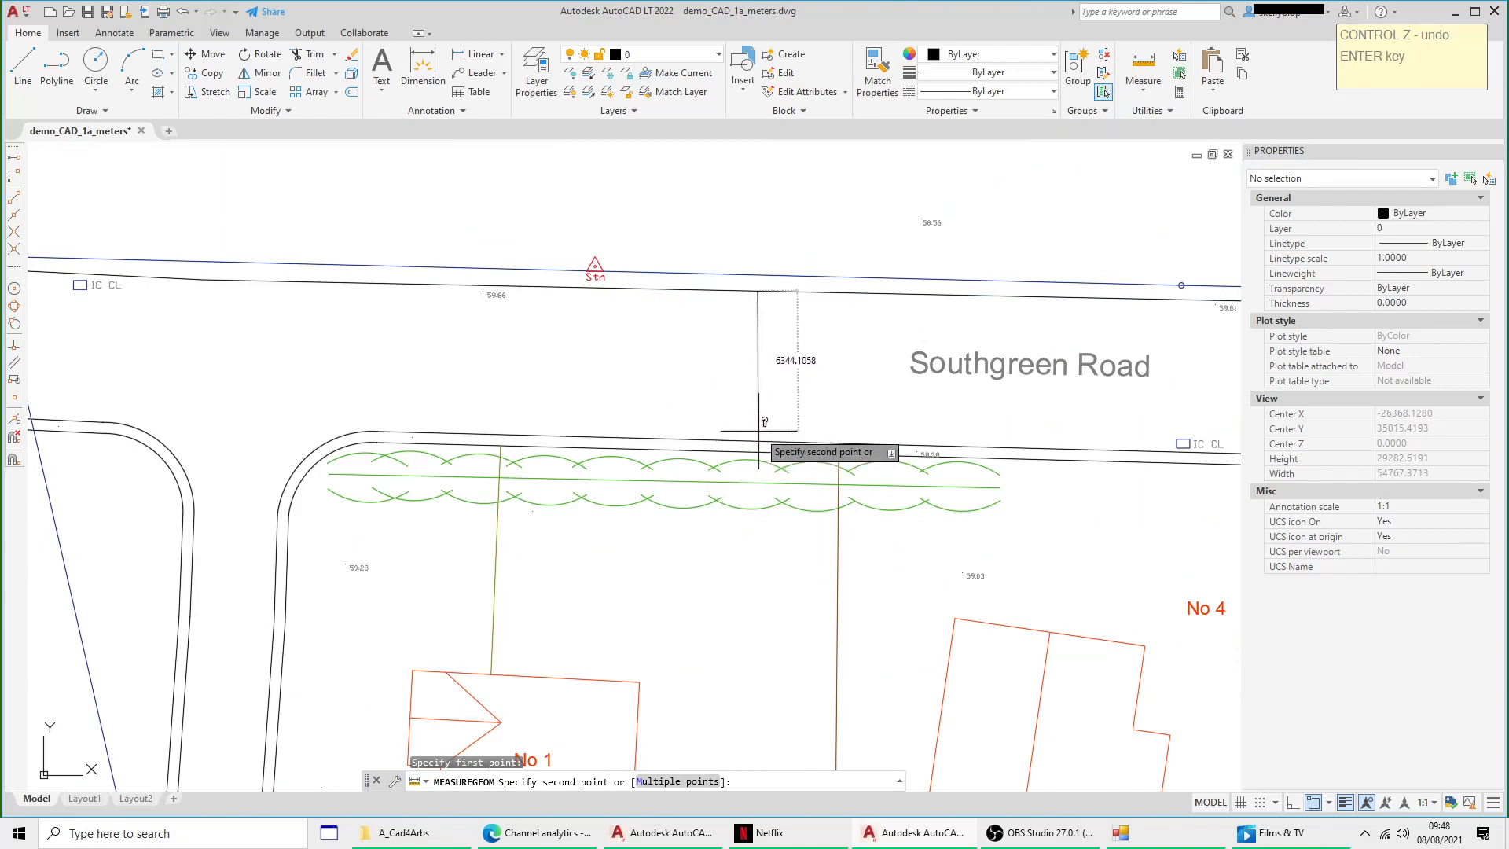
pyautogui.press('Escape')
# Step: Select the entire site plan and scale it by a factor of .001 from a base point among the houses
pyautogui.scroll(-12, 753, 439)
pyautogui.click(575, 306)
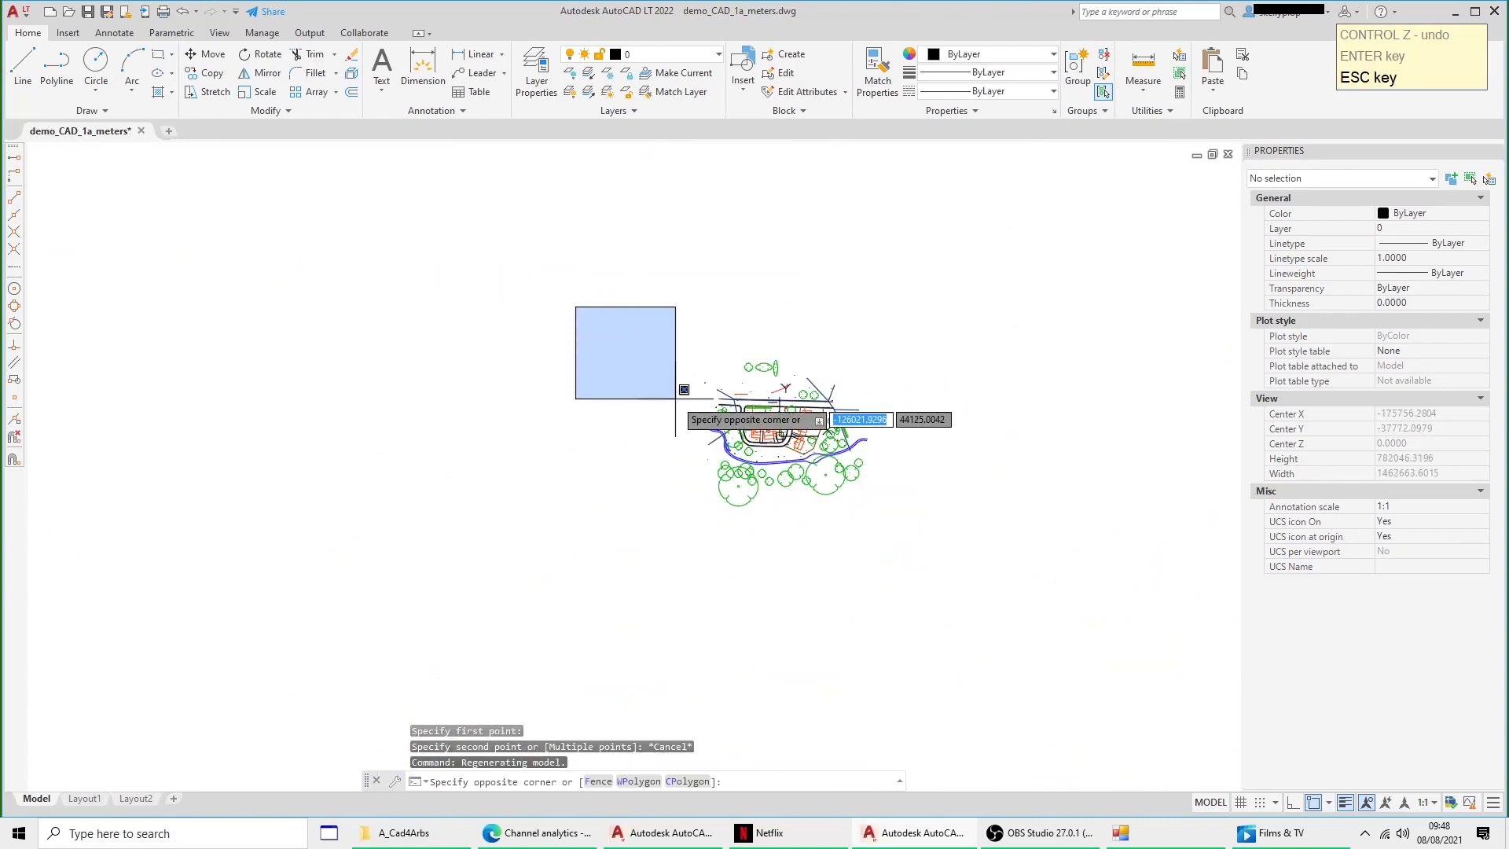
pyautogui.click(953, 556)
pyautogui.rightClick(914, 399)
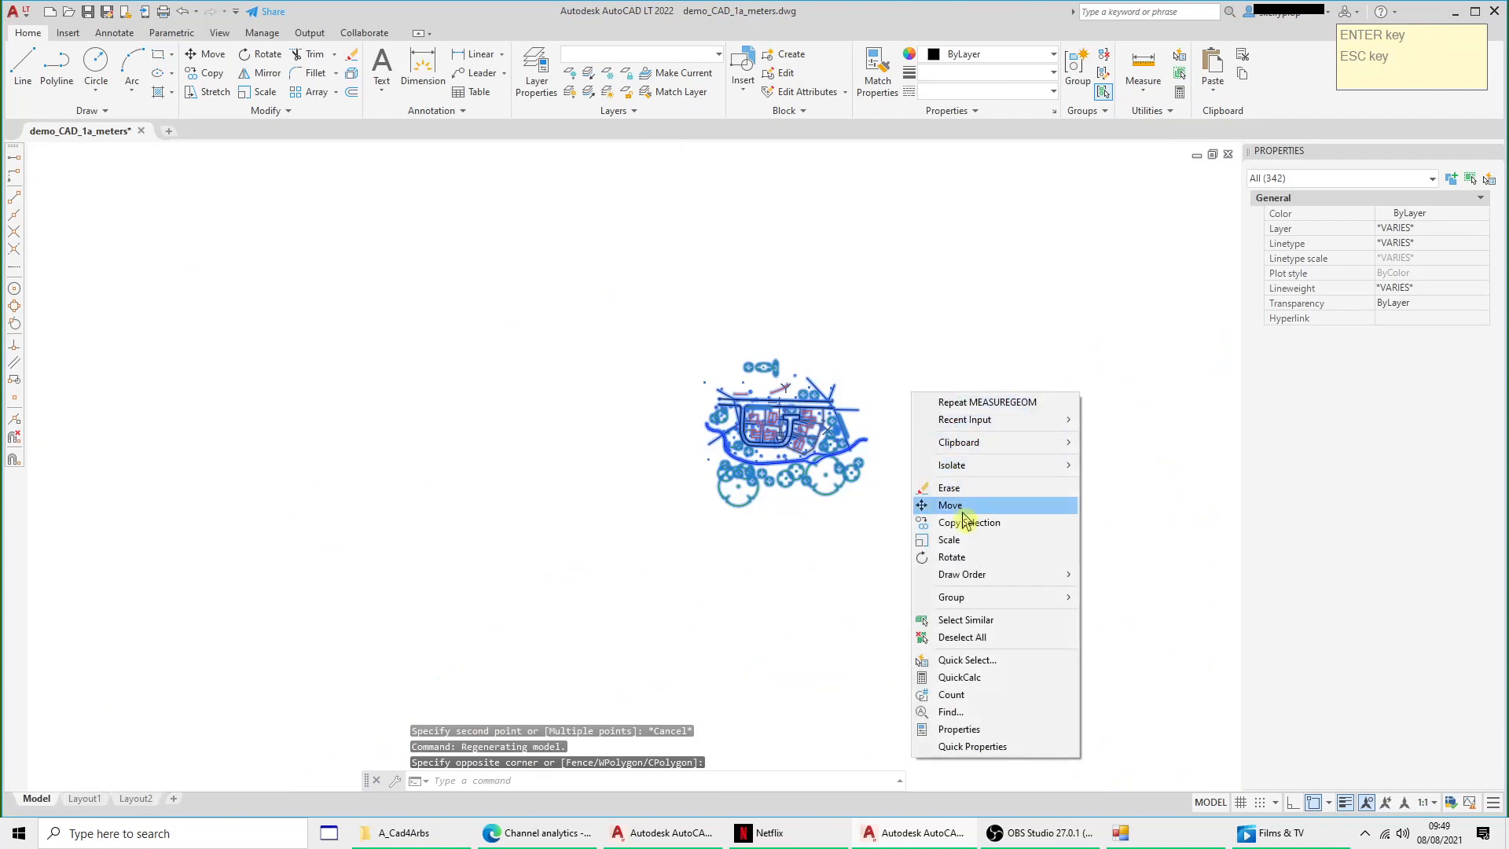
pyautogui.click(969, 541)
pyautogui.click(782, 445)
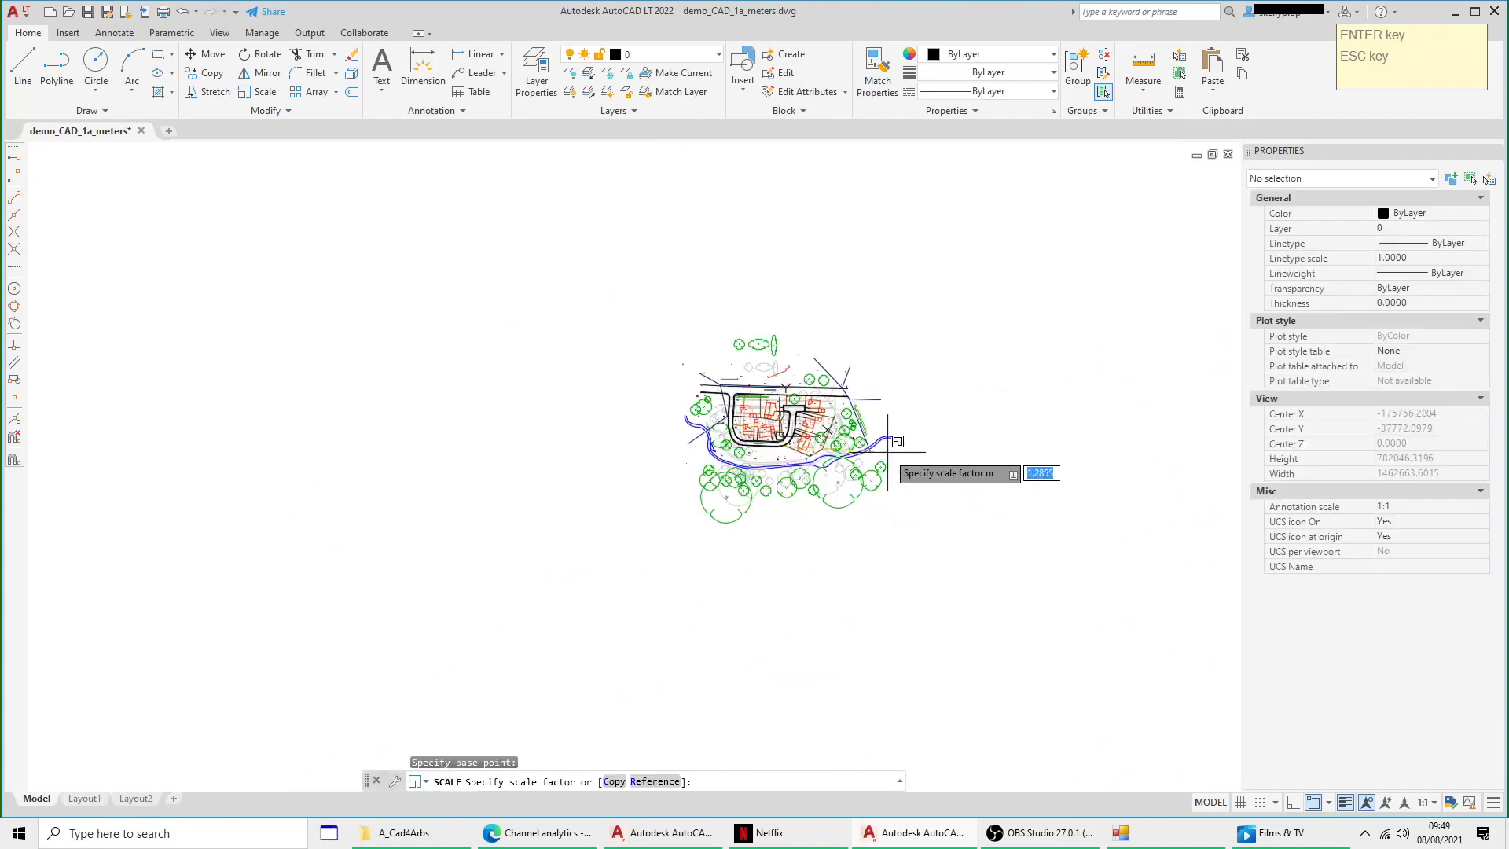
pyautogui.write('.001')
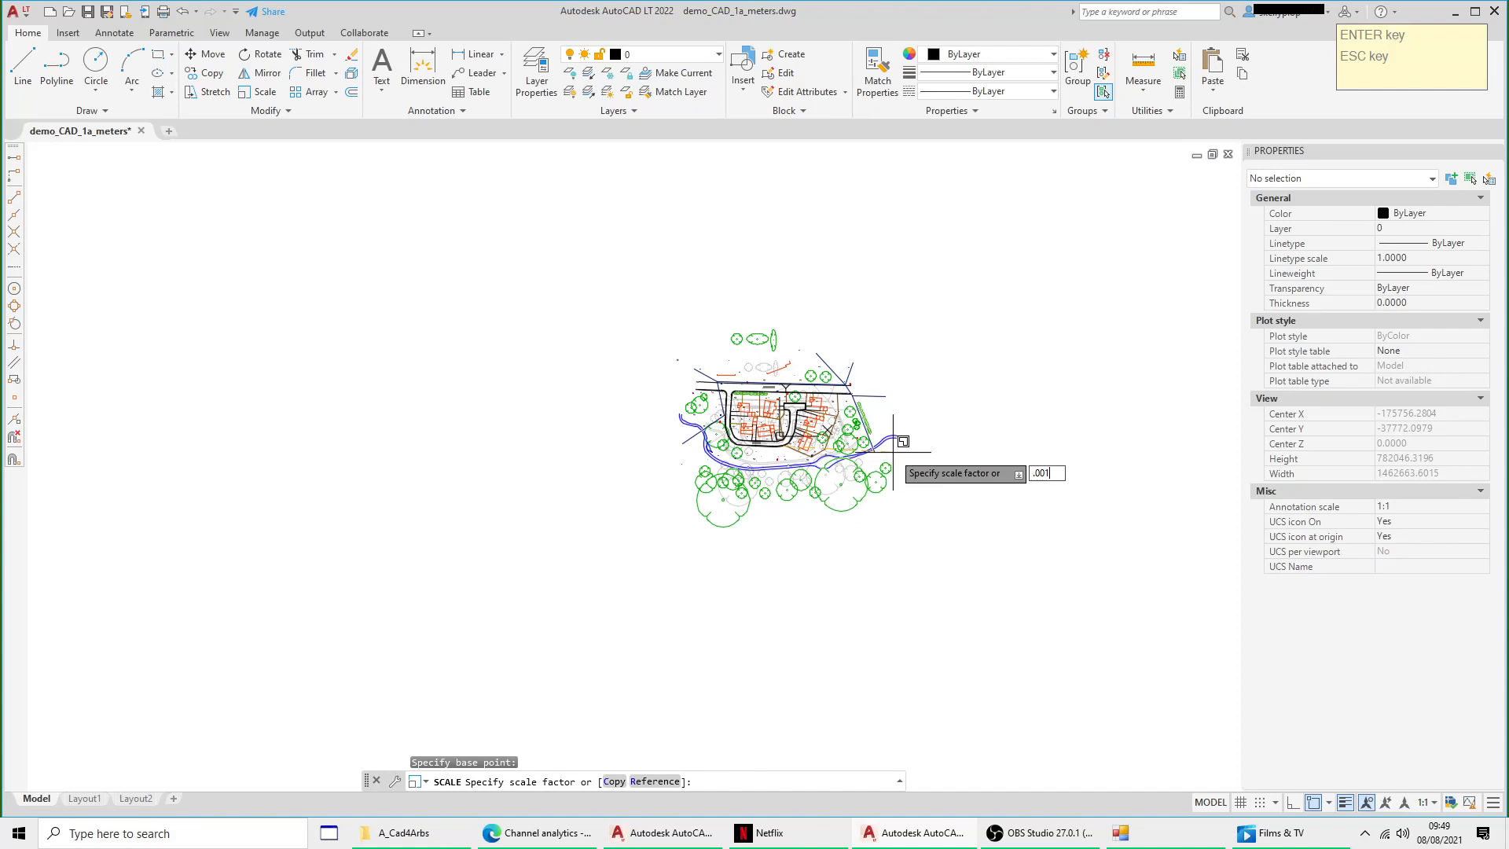
pyautogui.press('Return')
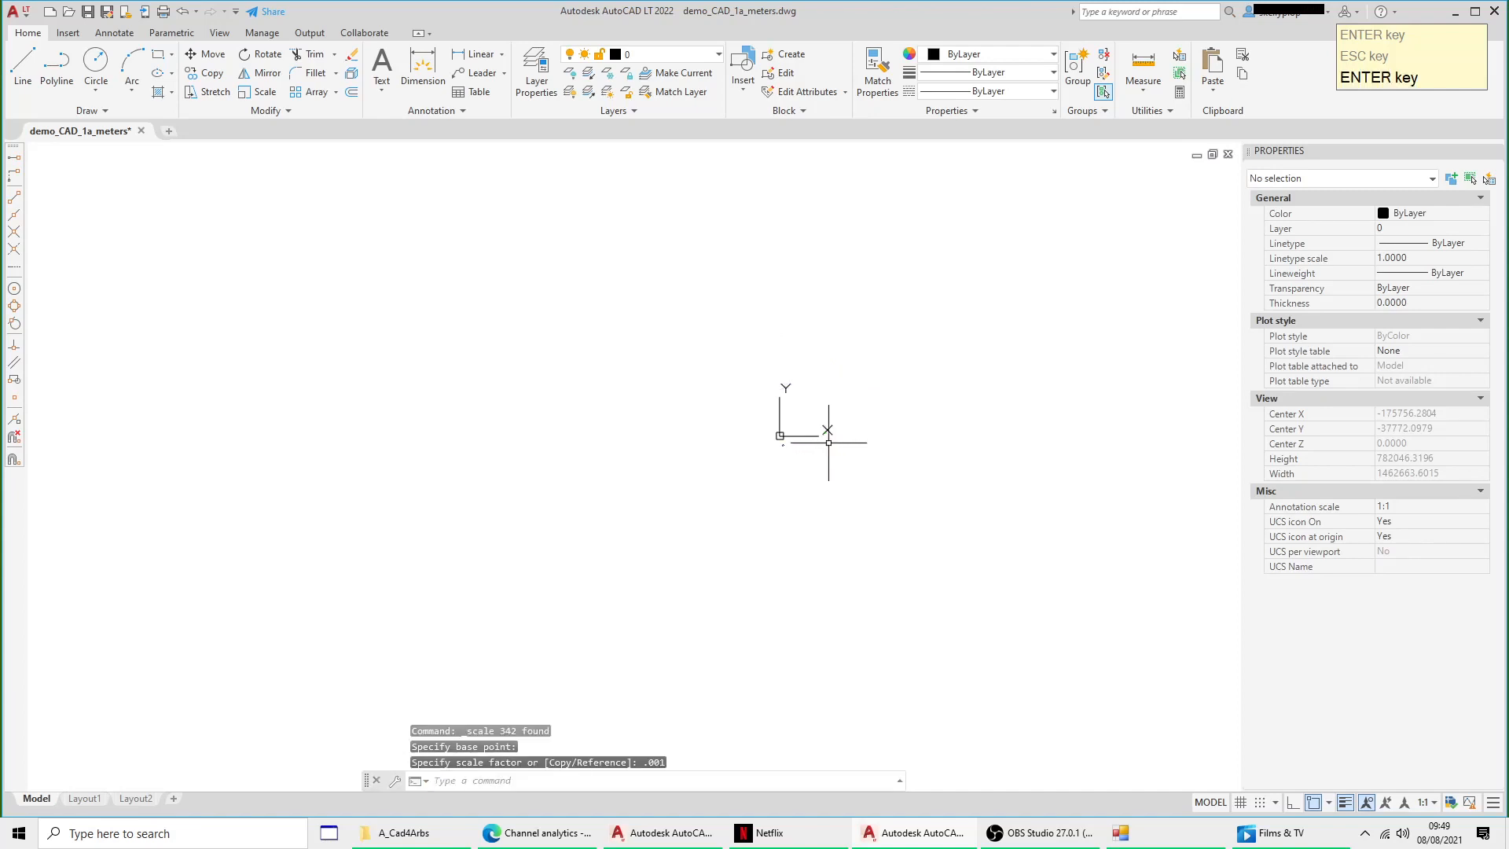
# Step: Find the reduced site plan and measure across Southgreen Road from its northern edge towards the kerb near the hedge's eastern part
pyautogui.scroll(15, 672, 440)
pyautogui.scroll(20, 677, 417)
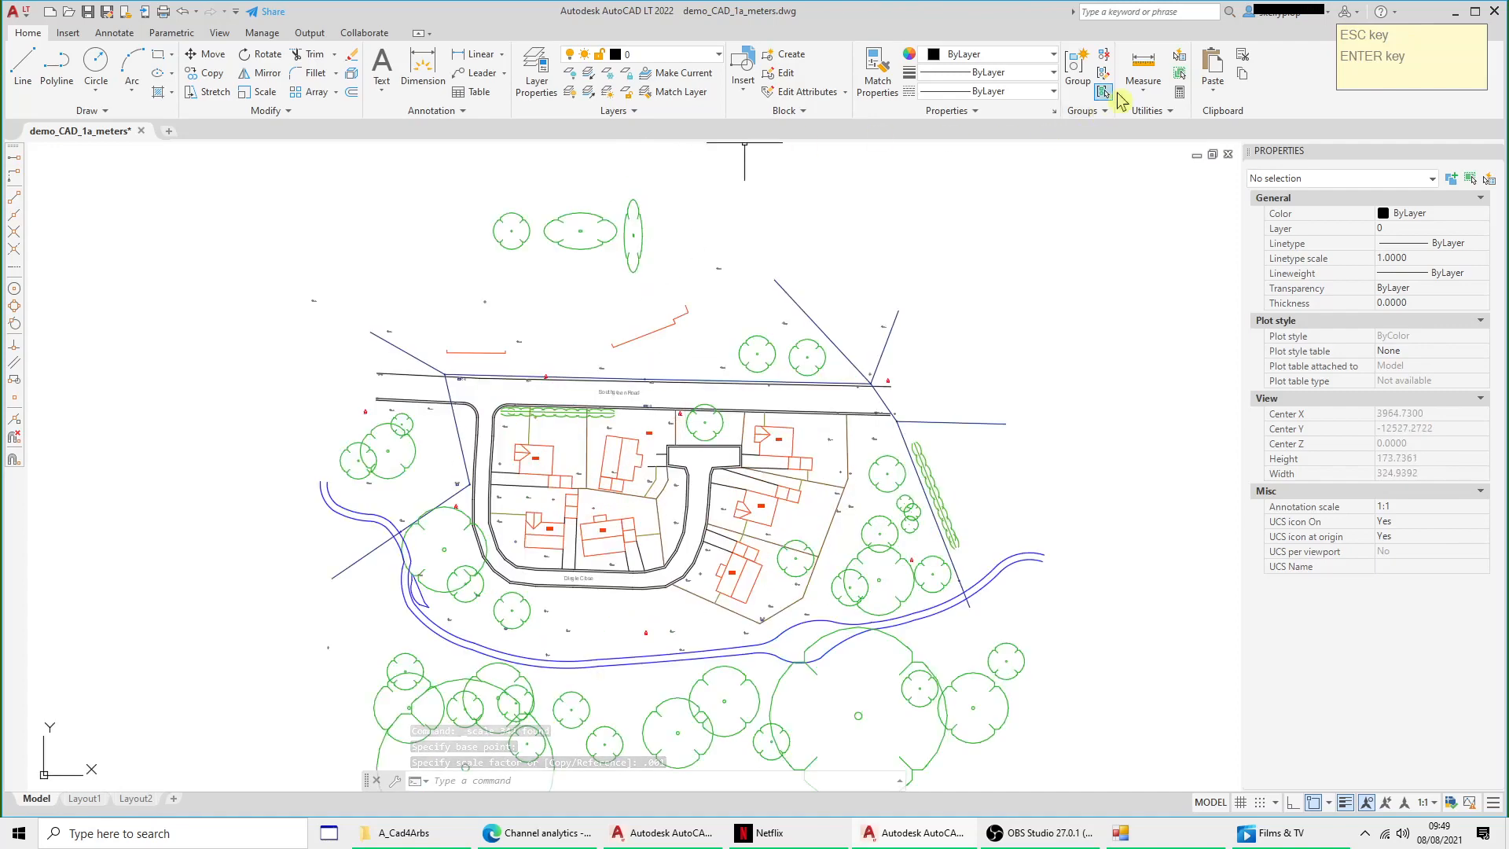
pyautogui.click(1143, 85)
pyautogui.click(1162, 149)
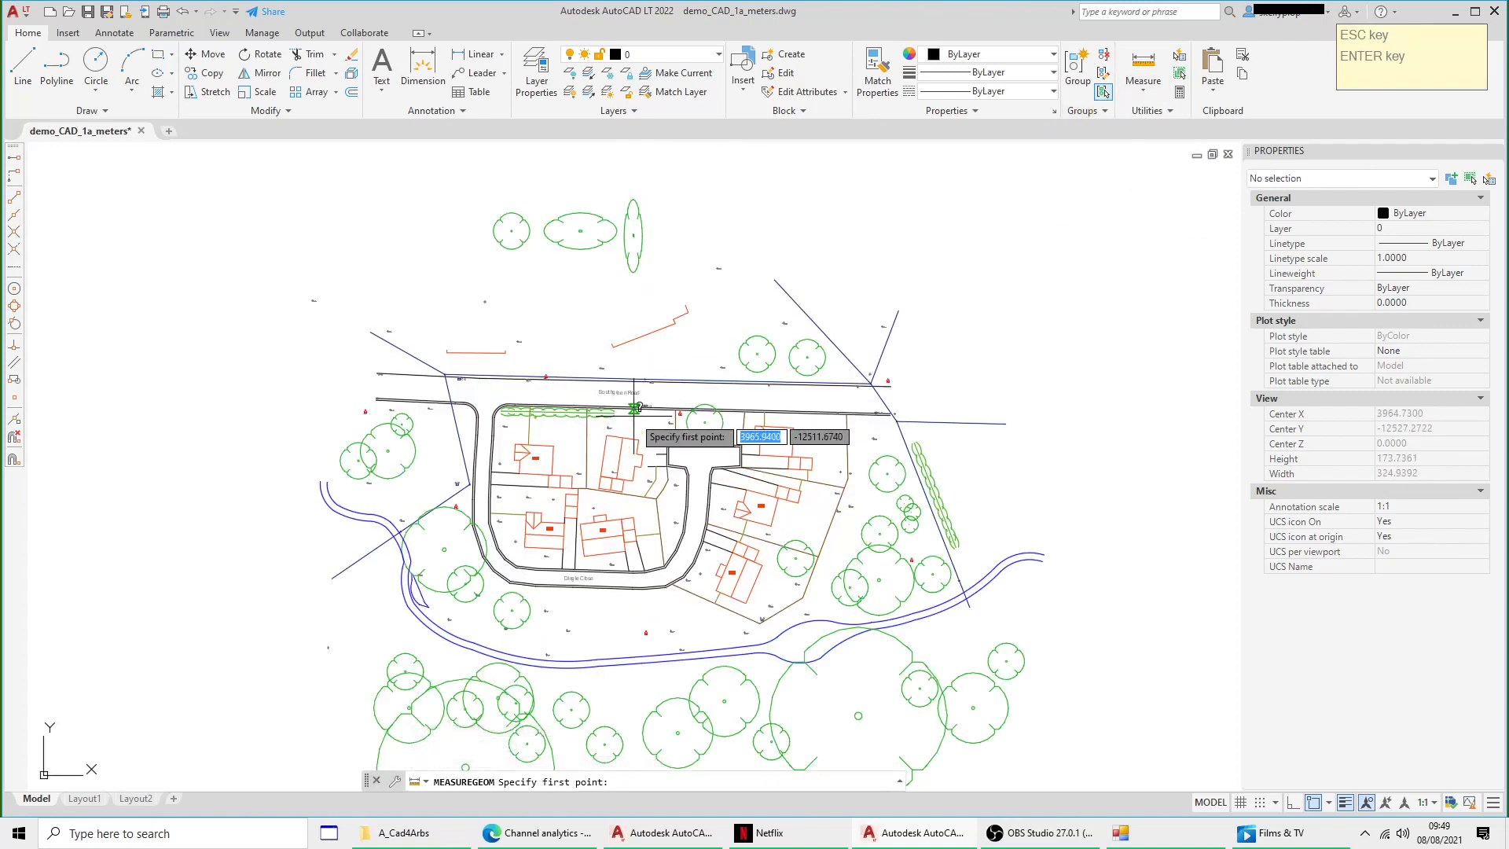
pyautogui.scroll(5, 613, 416)
pyautogui.click(543, 338)
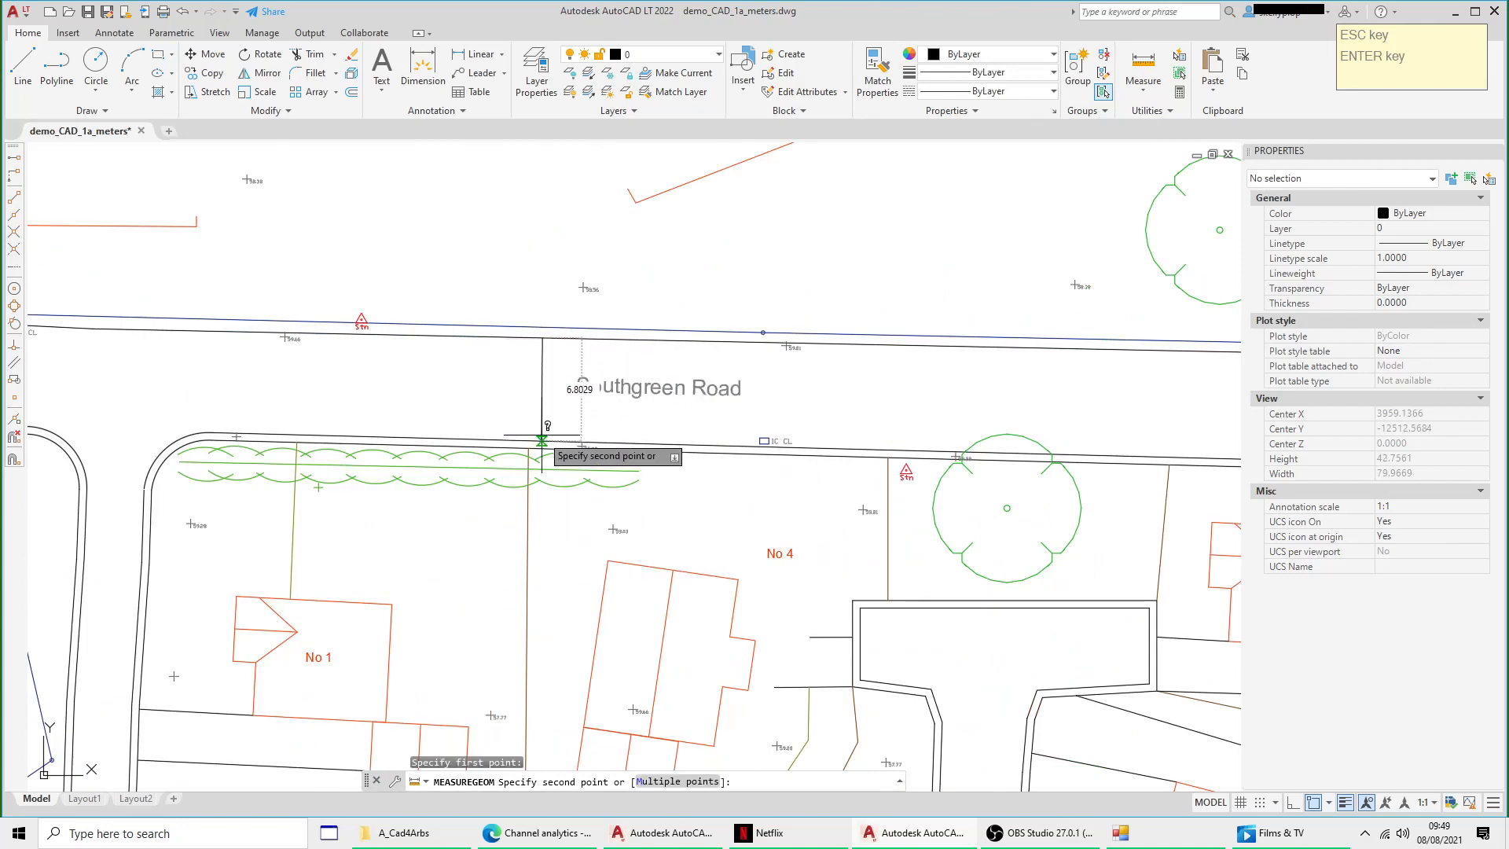
pyautogui.press('Escape')
pyautogui.scroll(-4, 660, 324)
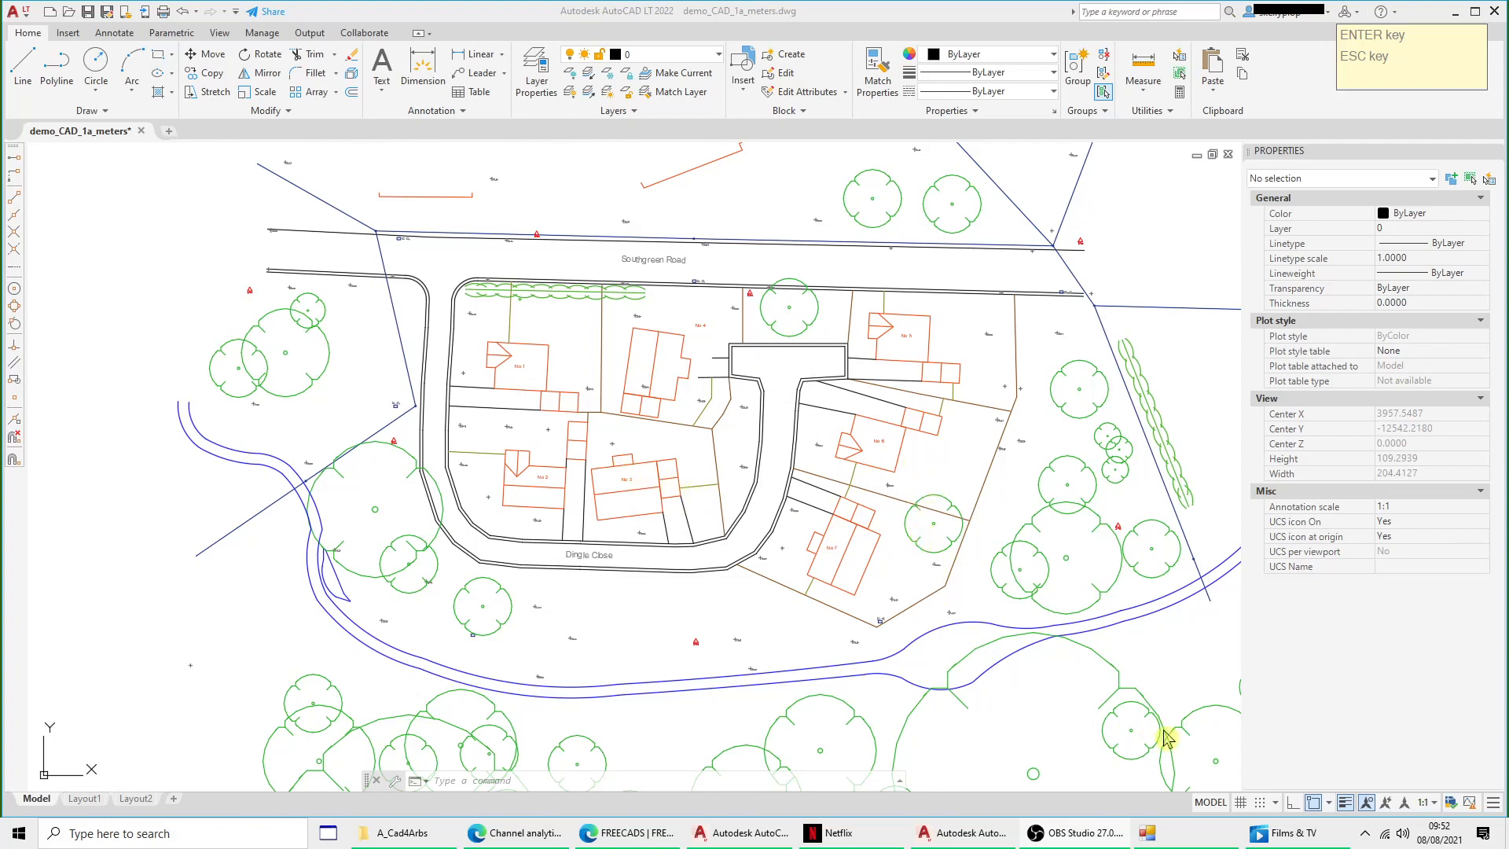
# Step: Switch to the web browser and look through the FREECADS home page down to its footer
pyautogui.click(623, 835)
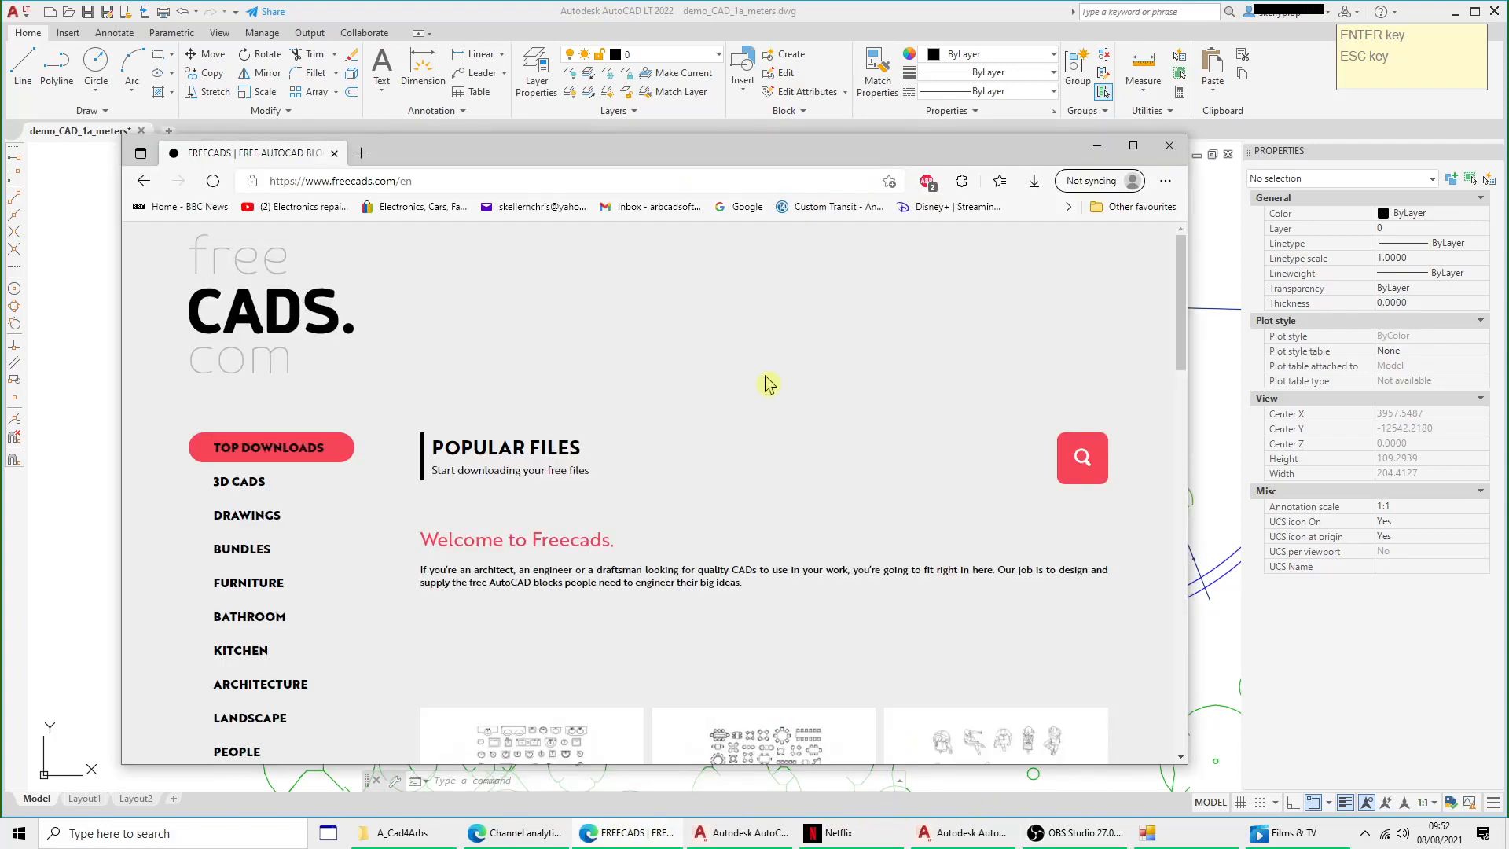
pyautogui.scroll(-1, 769, 384)
pyautogui.scroll(1, 771, 389)
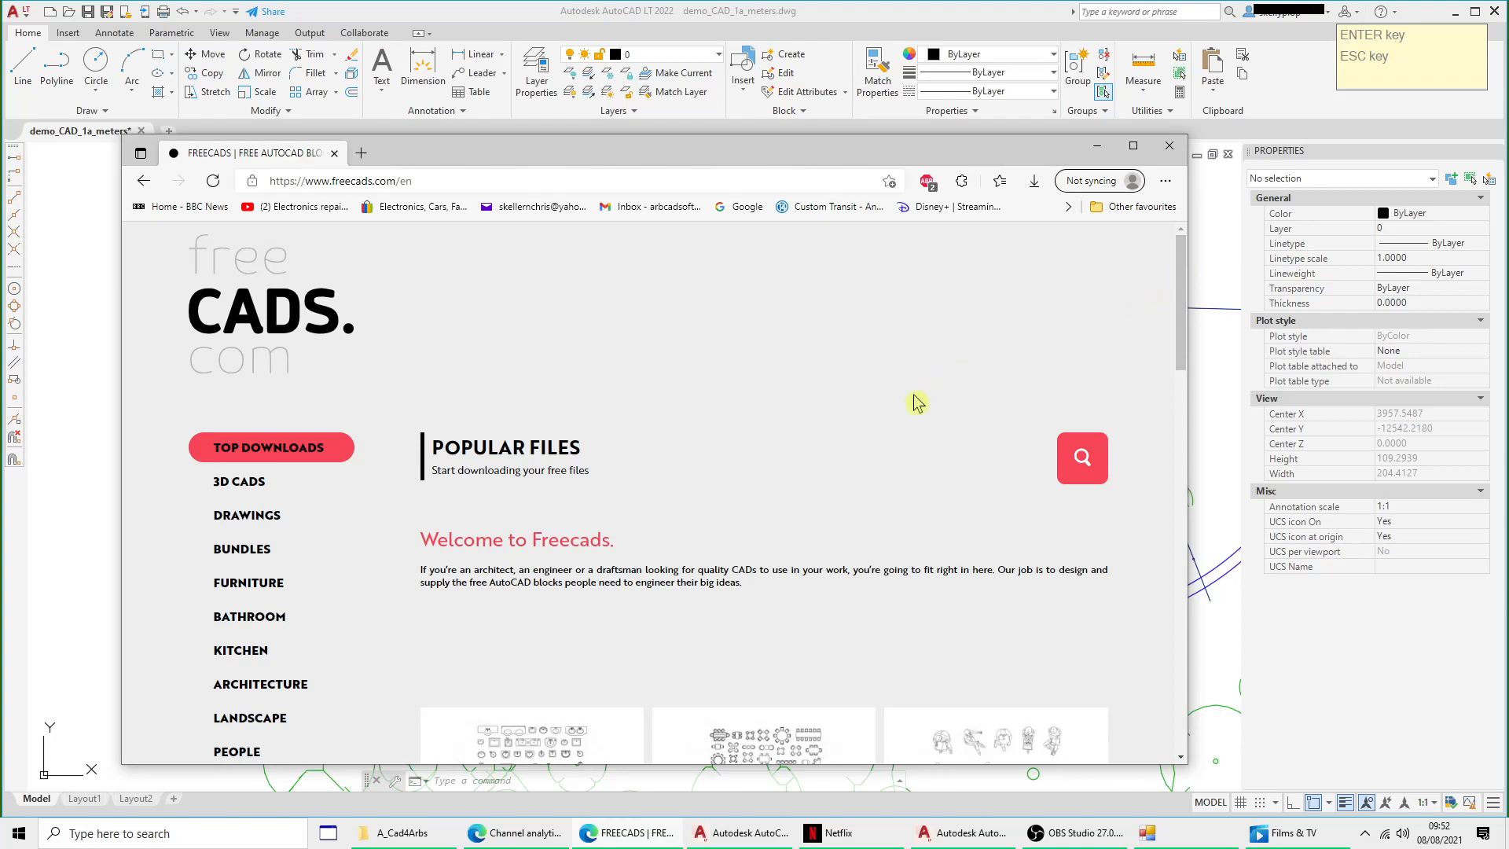
pyautogui.scroll(-2, 920, 417)
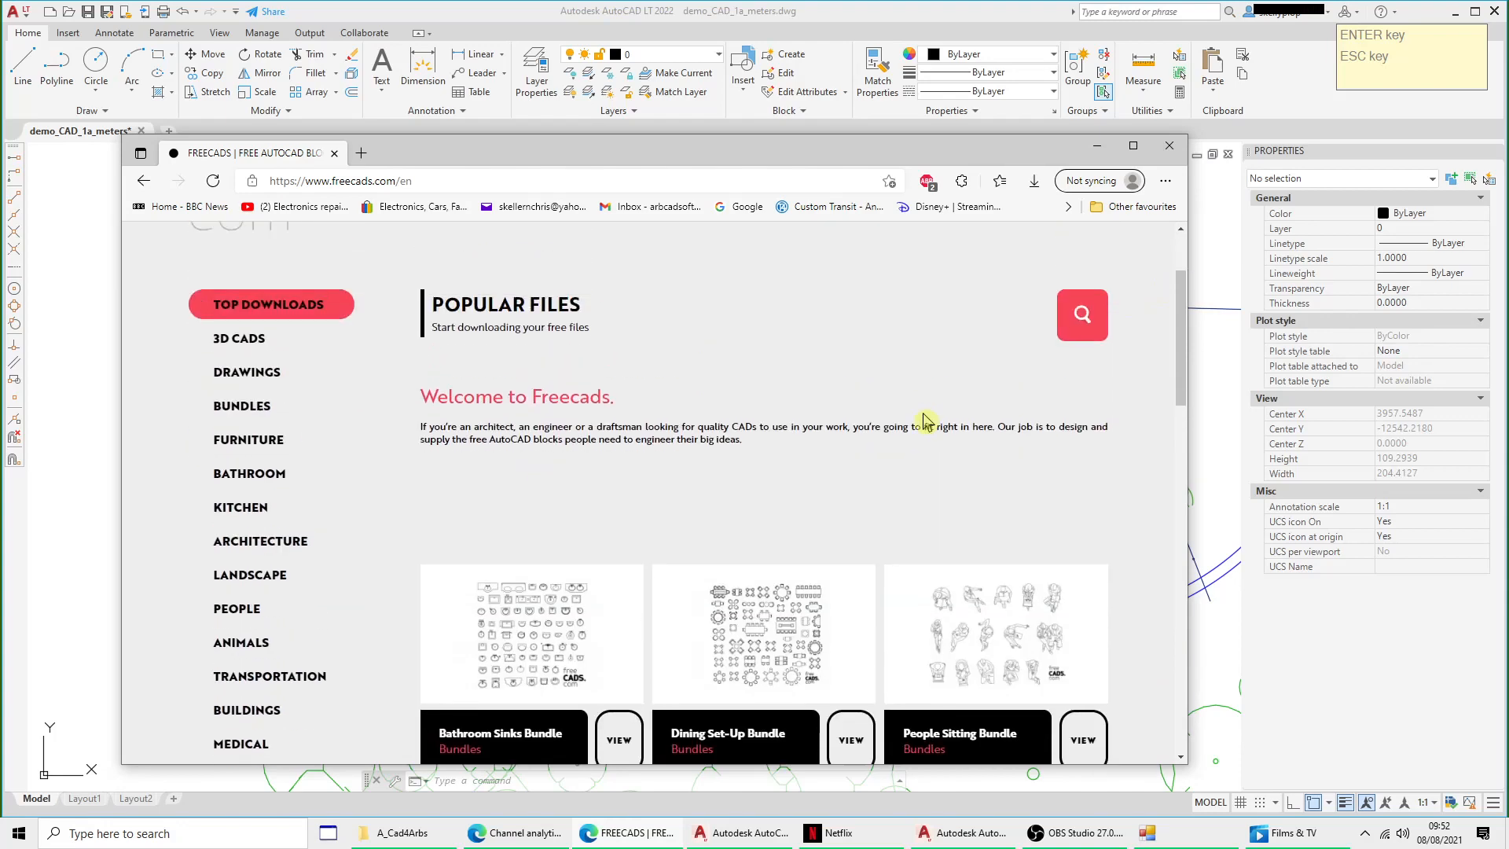
pyautogui.scroll(2, 953, 435)
pyautogui.scroll(-4, 1100, 401)
pyautogui.moveTo(1180, 386); pyautogui.dragTo(1191, 730)
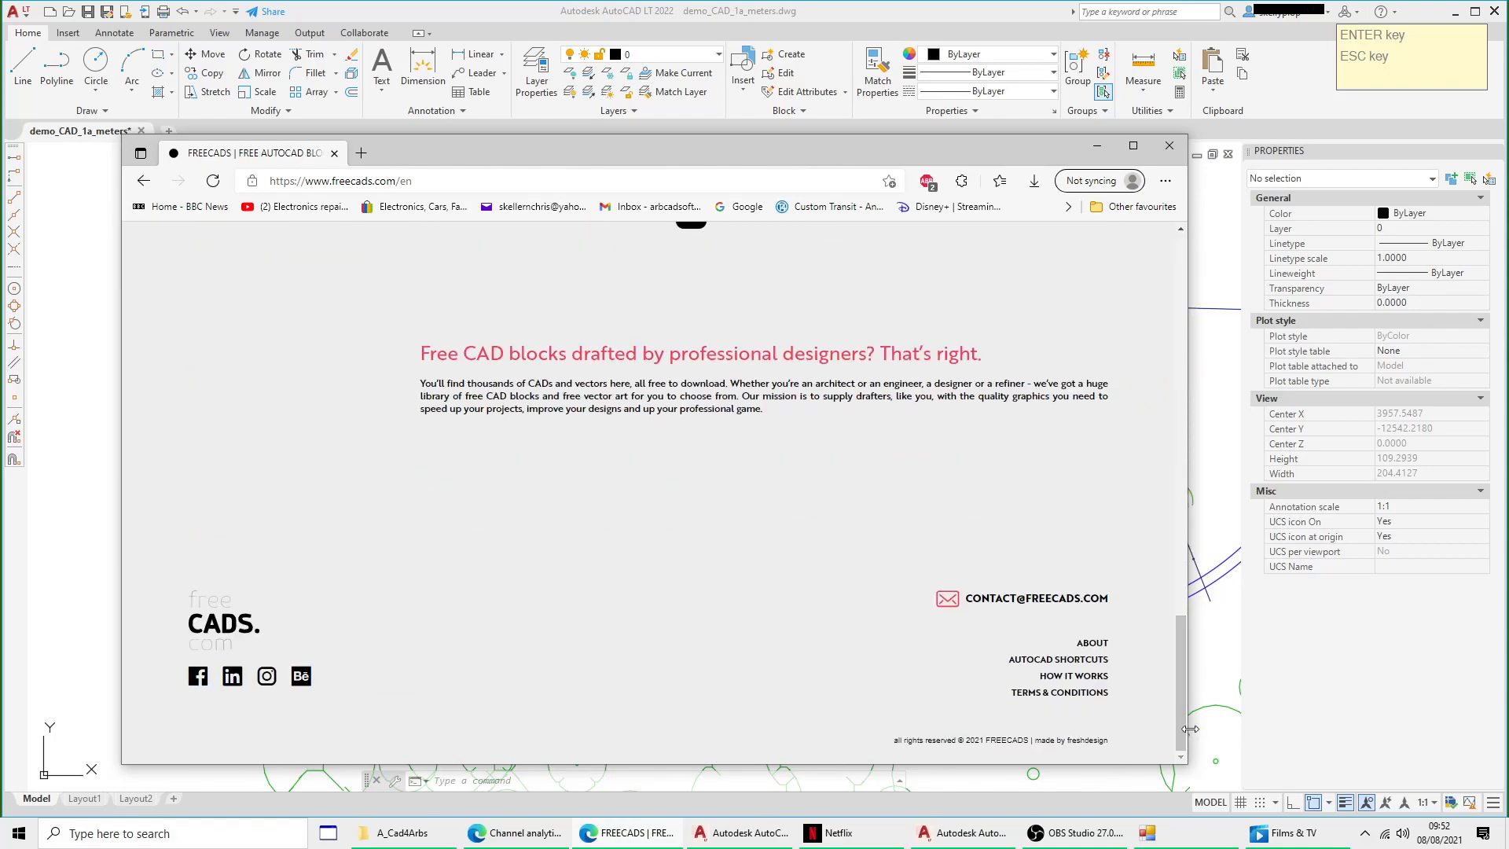
# Step: Open the How It Works page of FREECADS and read how the free CAD block service operates
pyautogui.click(1090, 679)
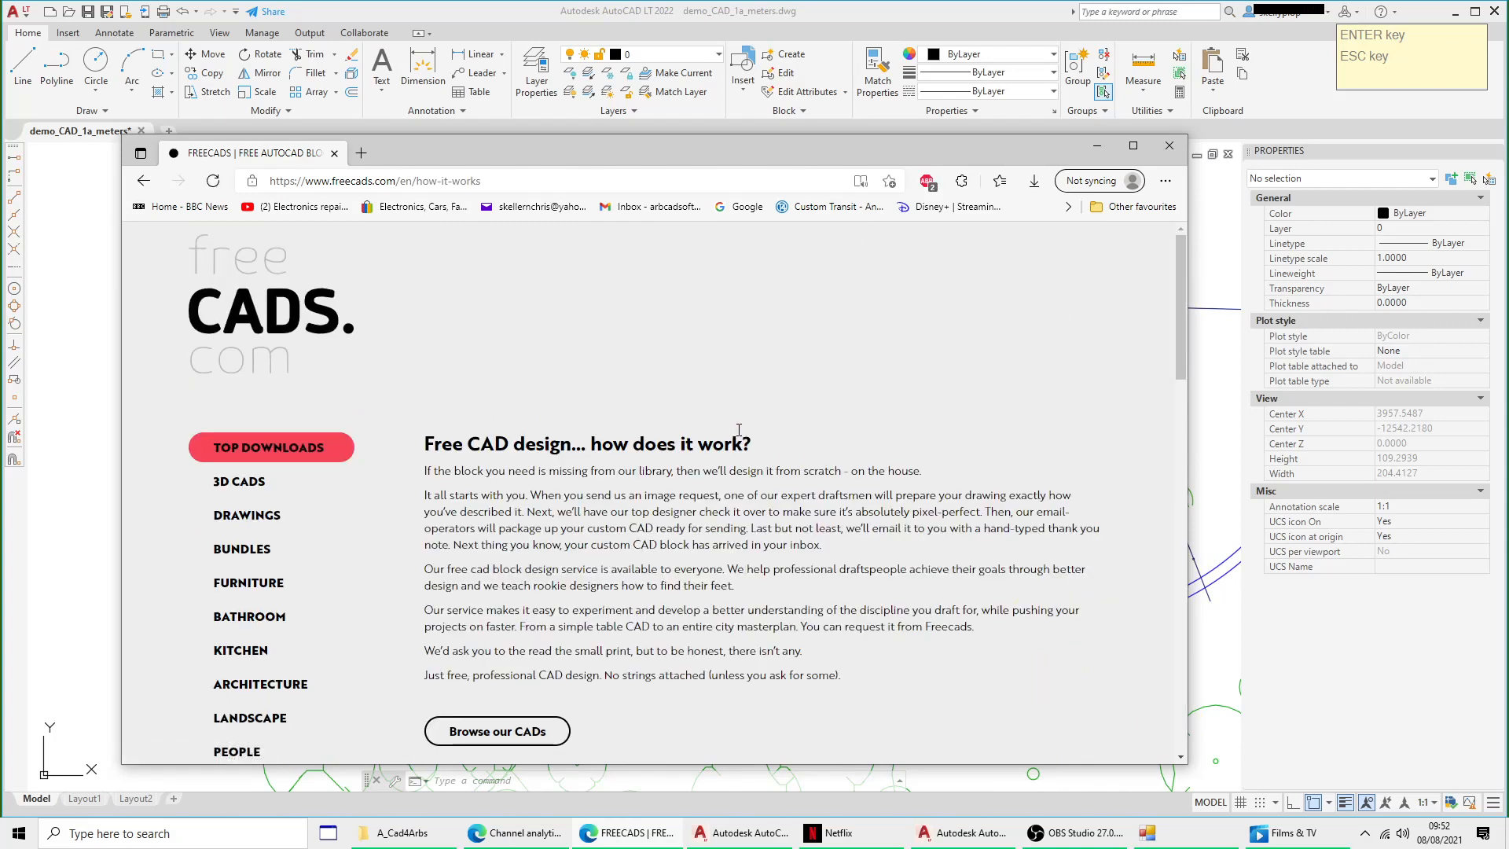
pyautogui.scroll(-1, 772, 650)
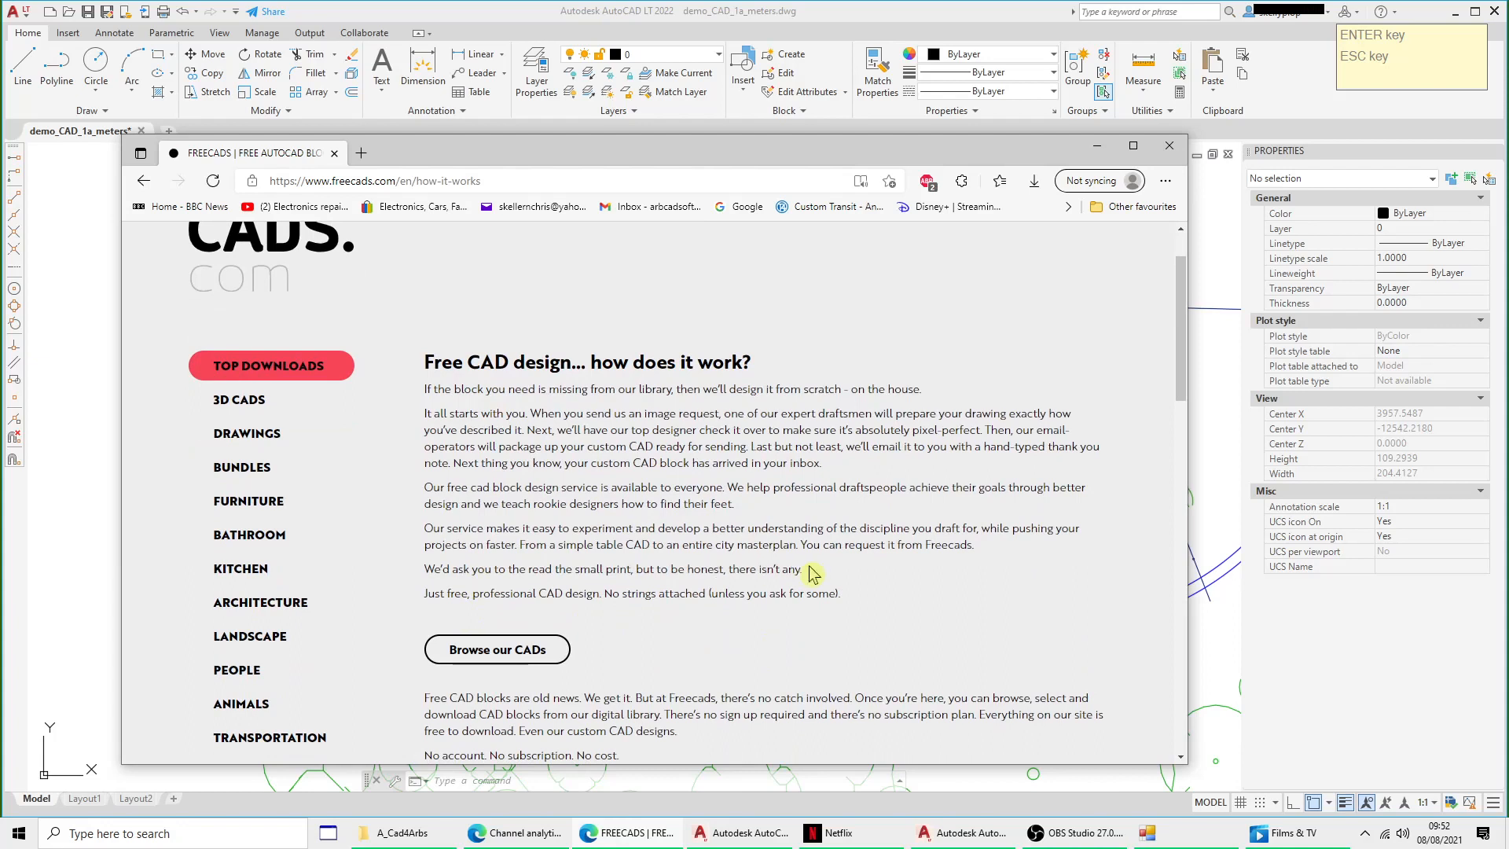
pyautogui.scroll(-2, 776, 646)
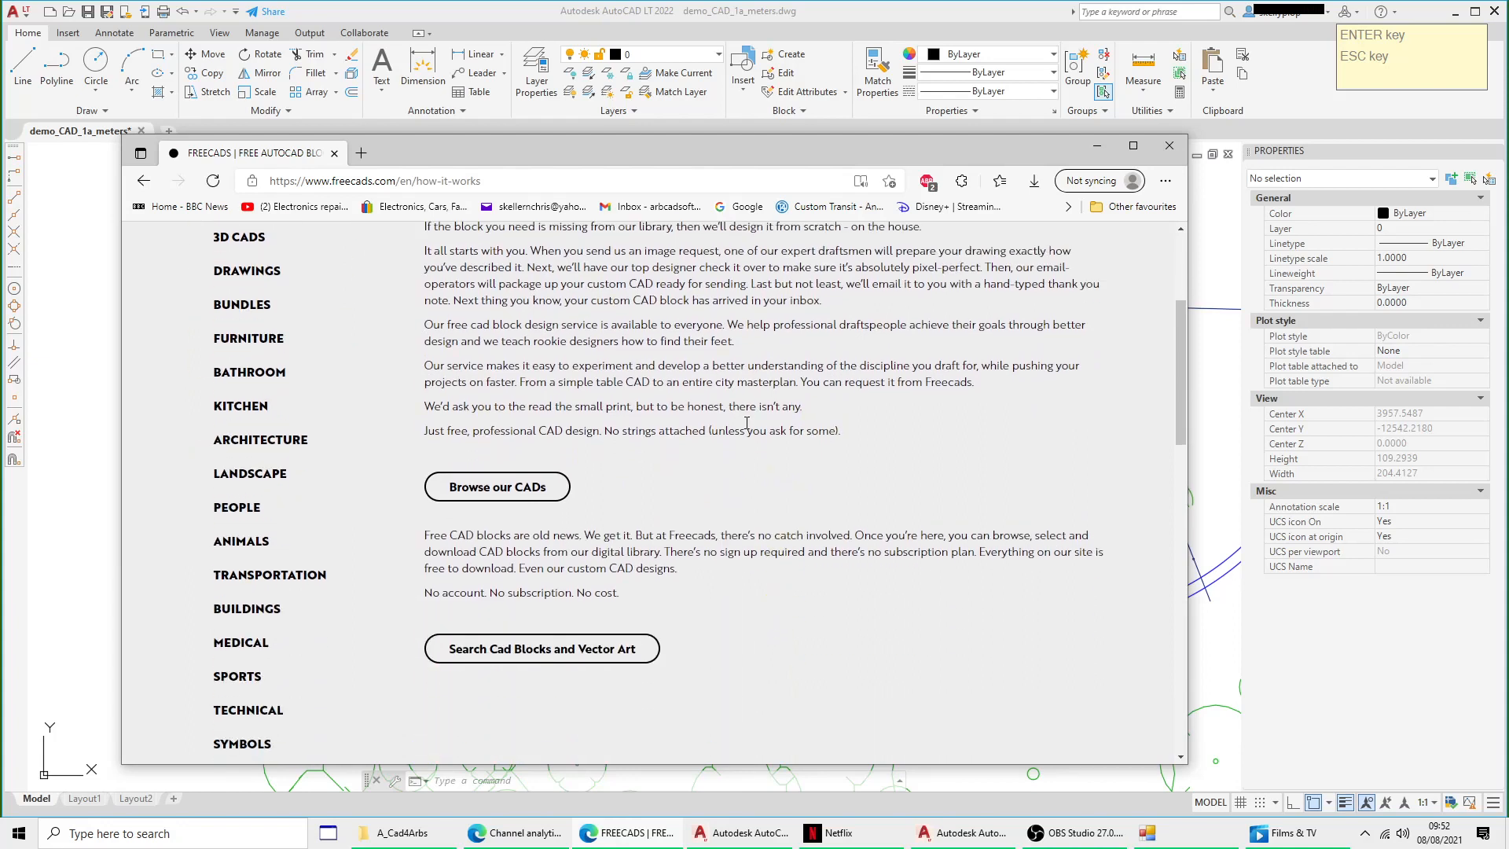
pyautogui.scroll(-2, 928, 596)
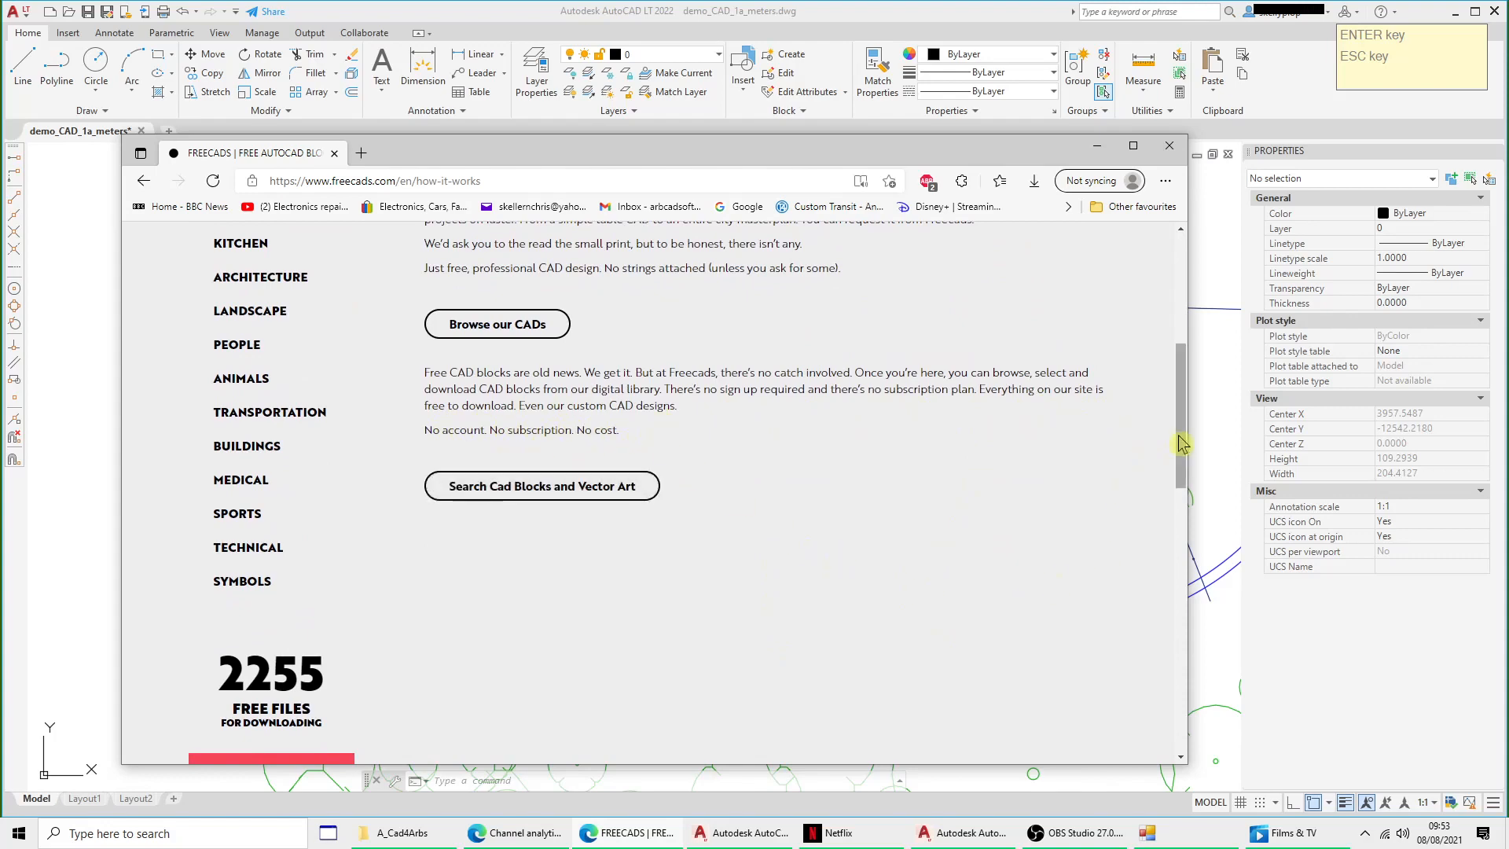
pyautogui.moveTo(1179, 438); pyautogui.dragTo(1182, 314)
# Step: Open the Transportation category, choose the car top view drawn at an angle and request its DWG download
pyautogui.scroll(-2, 310, 562)
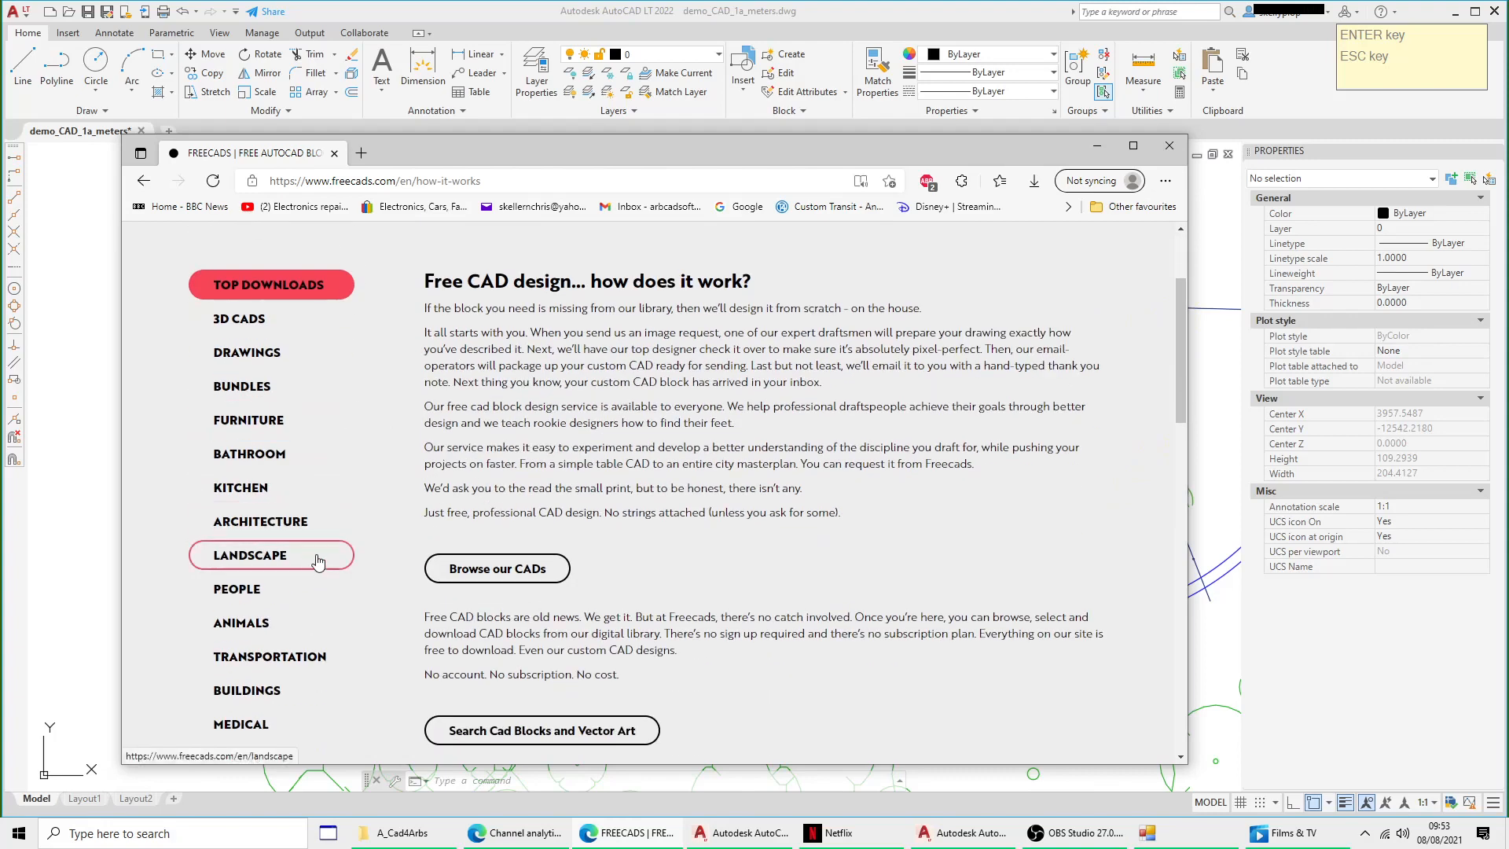
pyautogui.scroll(-1, 310, 448)
pyautogui.click(277, 586)
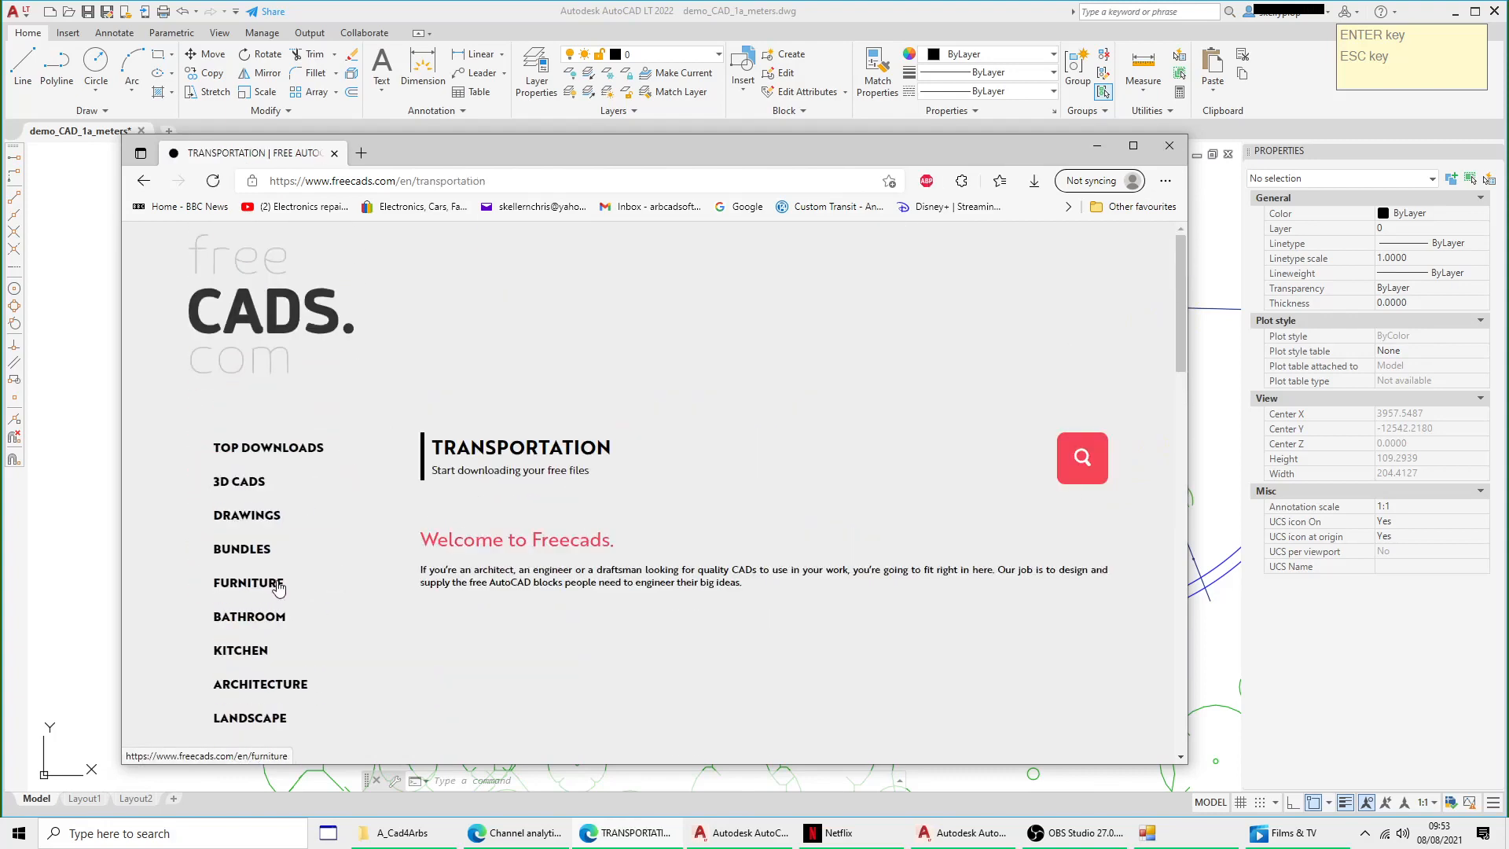
pyautogui.scroll(-5, 677, 425)
pyautogui.scroll(-3, 1069, 617)
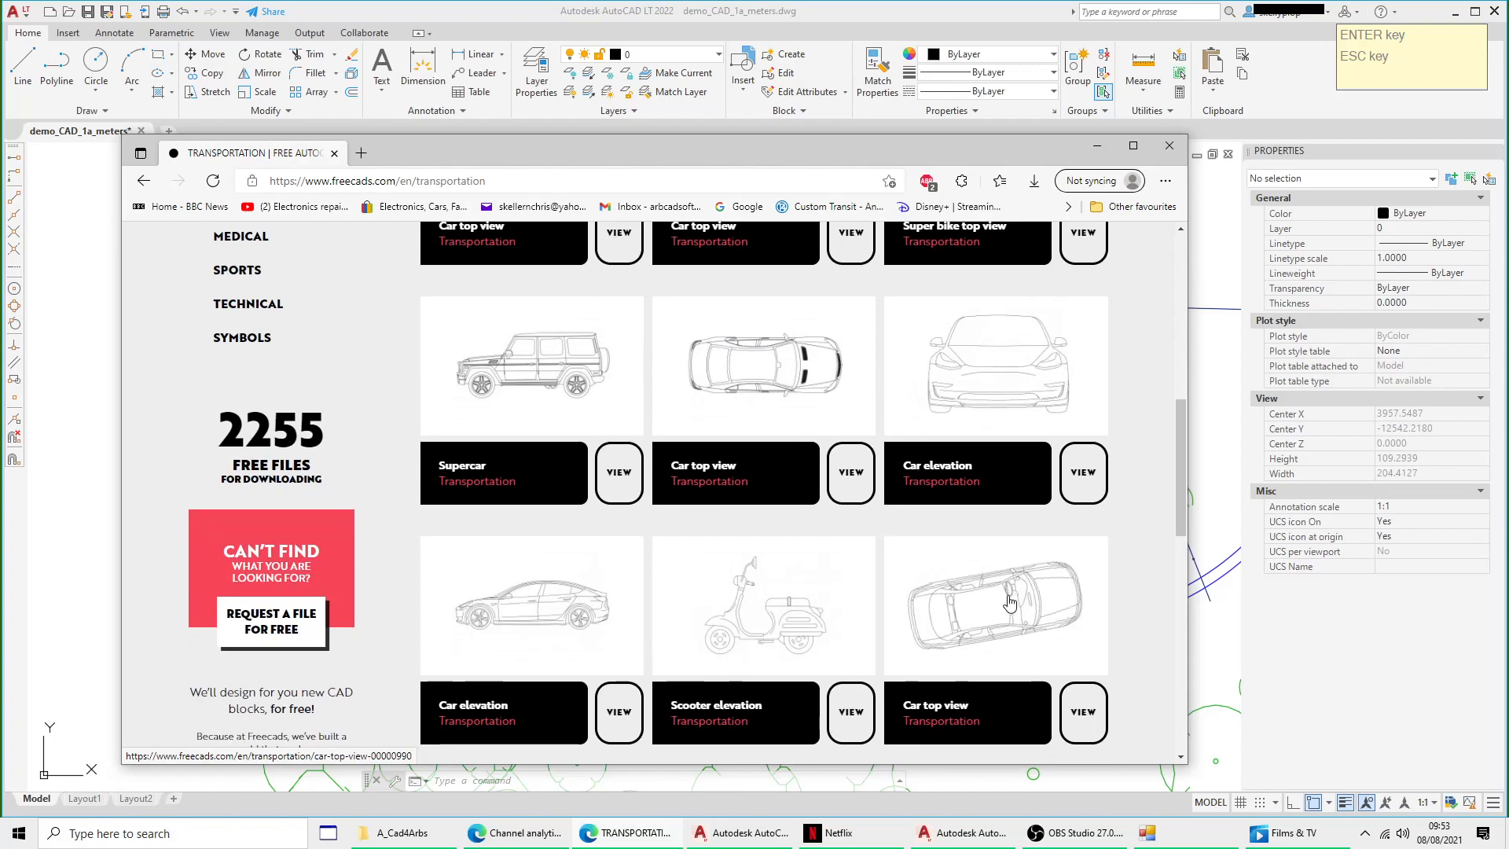
pyautogui.click(1010, 604)
pyautogui.scroll(-4, 1003, 574)
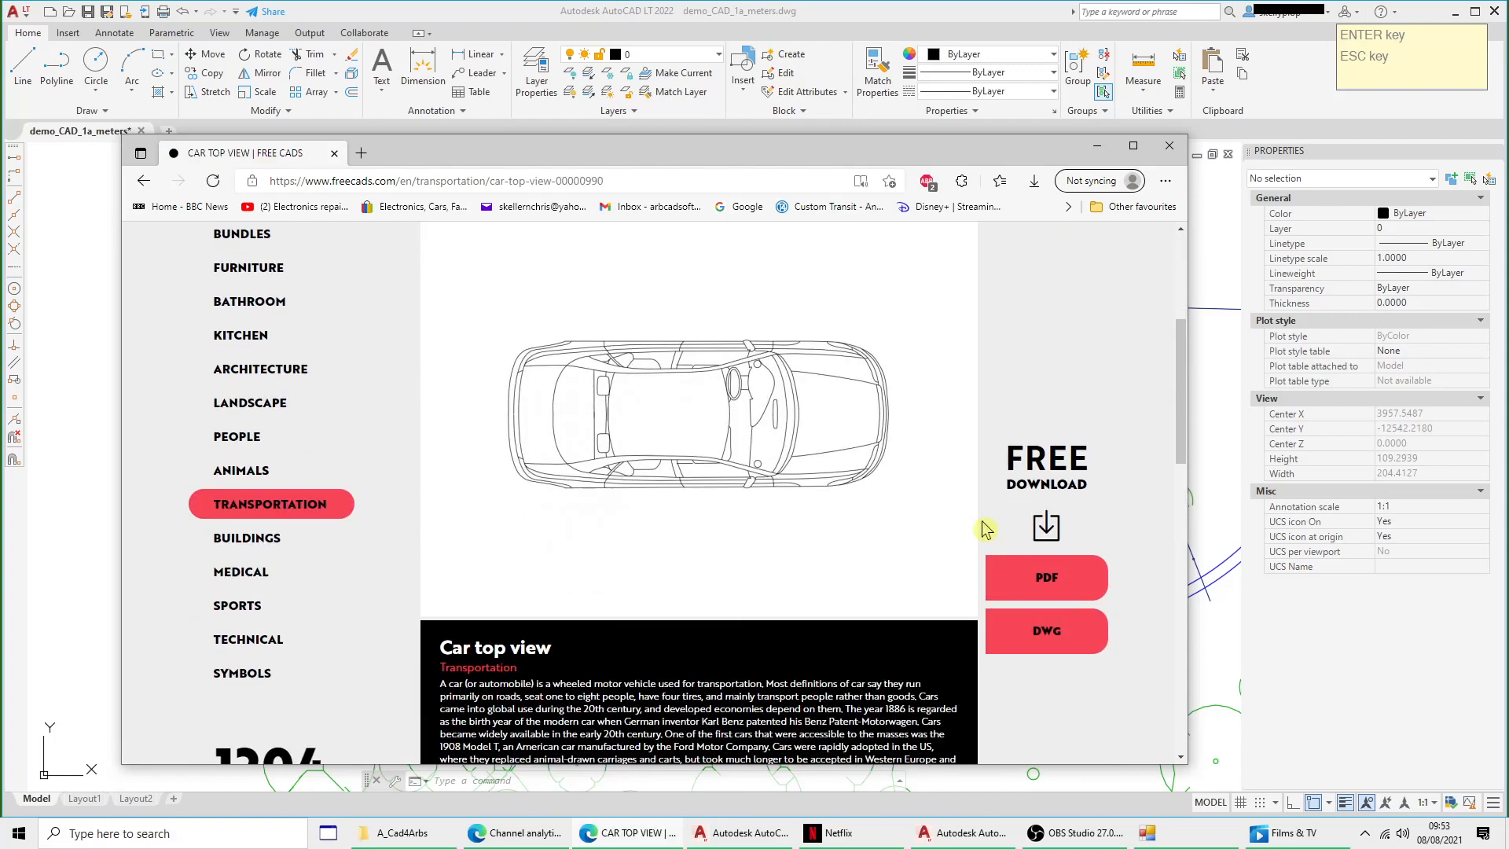
pyautogui.click(1066, 633)
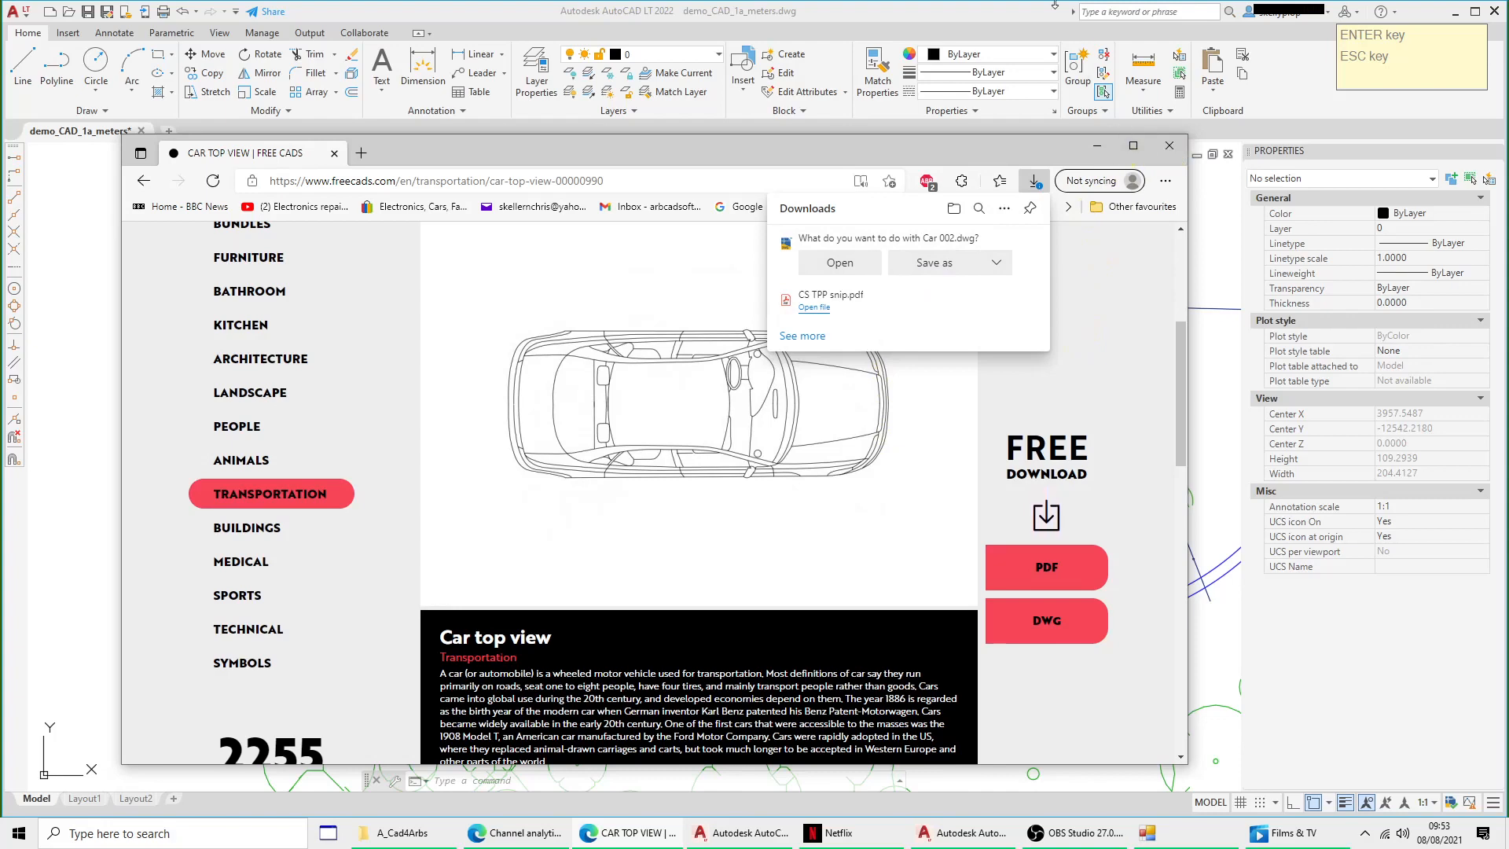
# Step: Switch to AutoCAD, open the recent drawing Car 002.dwg and view the whole car
pyautogui.click(1020, 12)
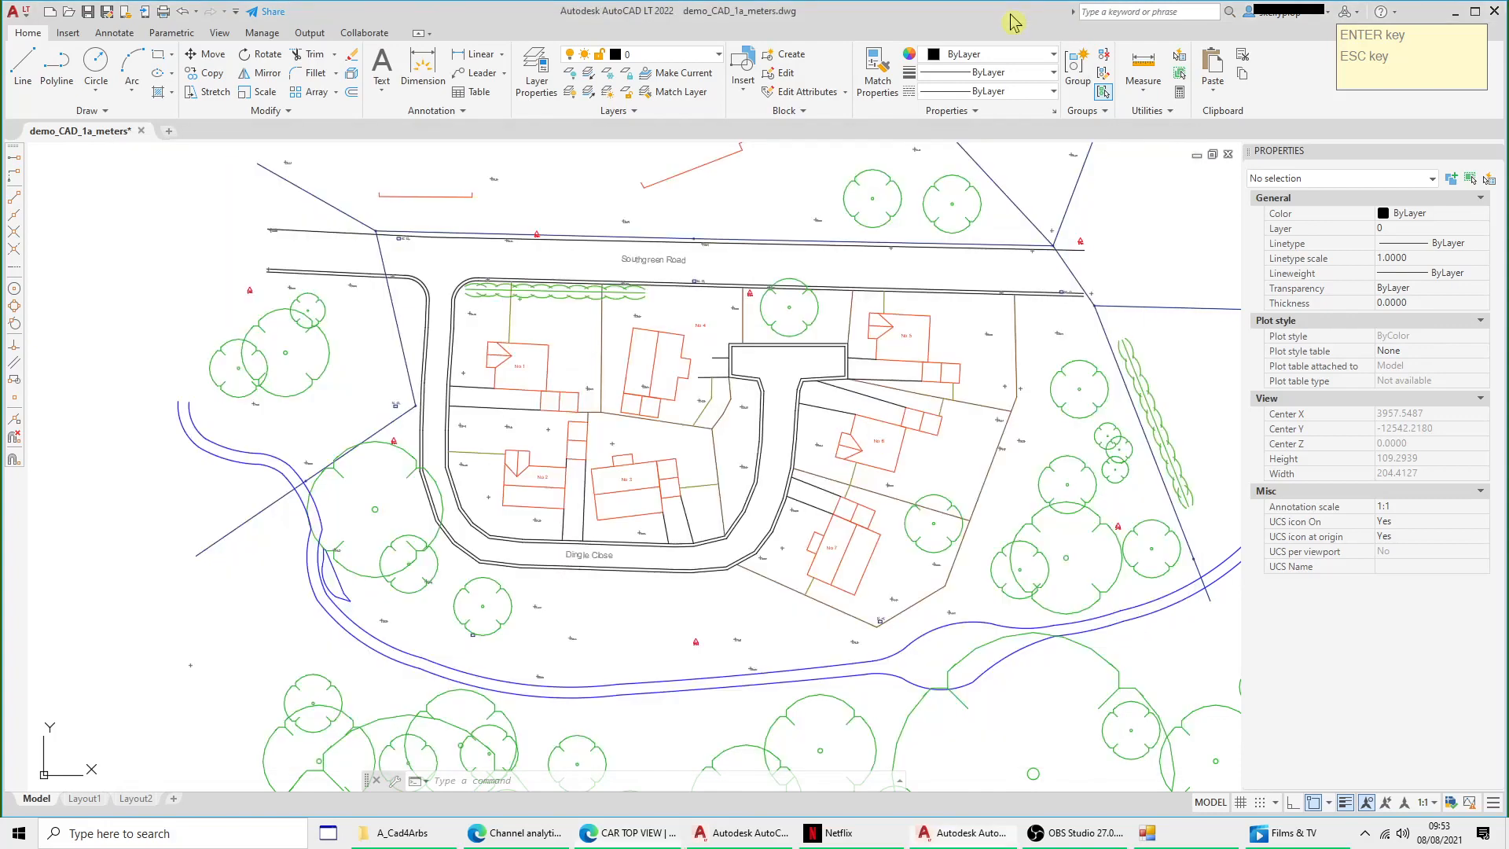
pyautogui.click(25, 15)
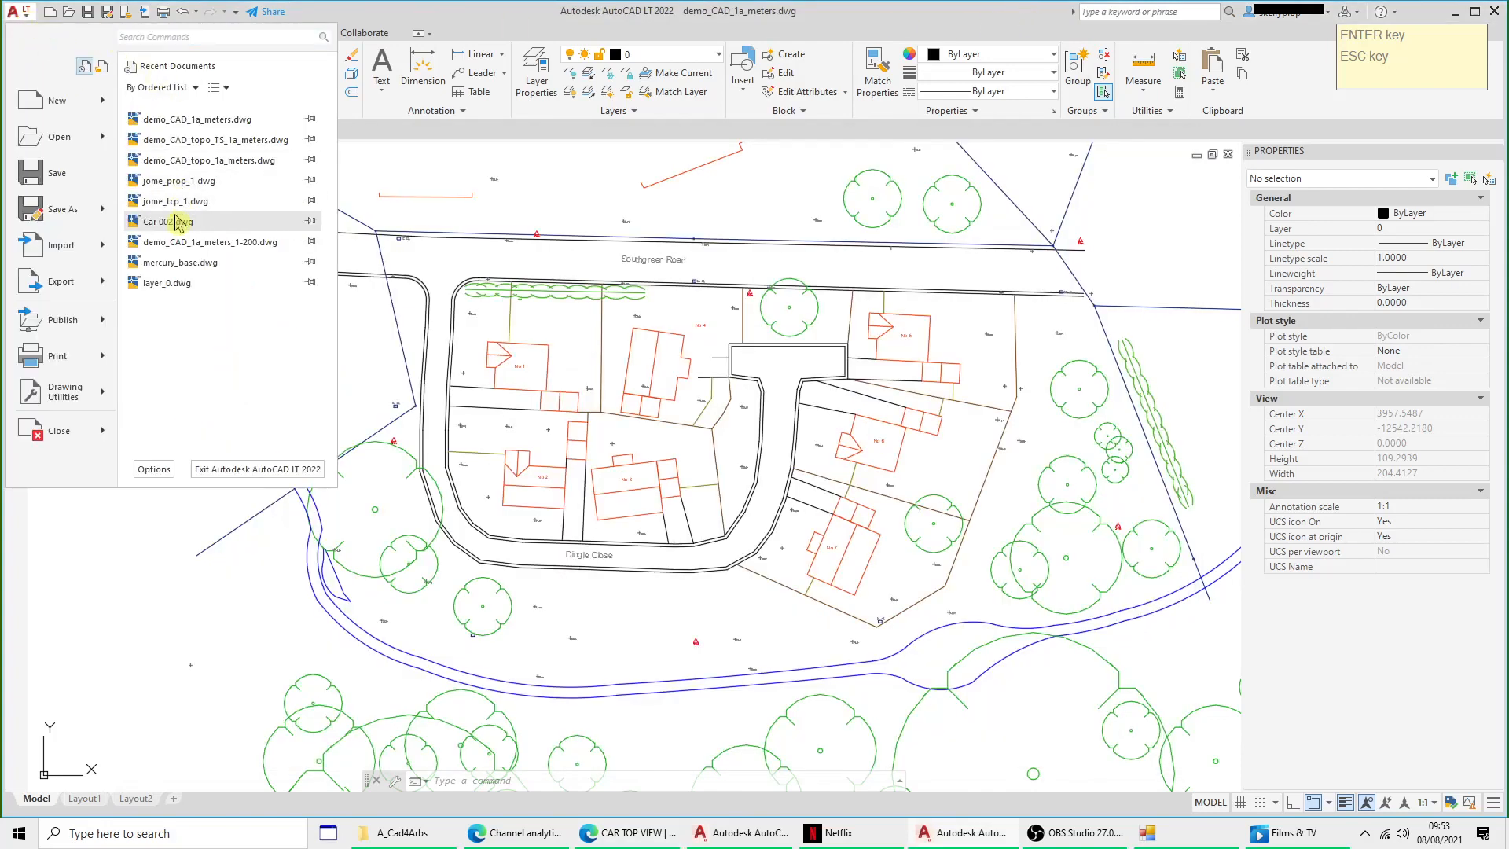
pyautogui.click(175, 222)
pyautogui.scroll(-3, 764, 426)
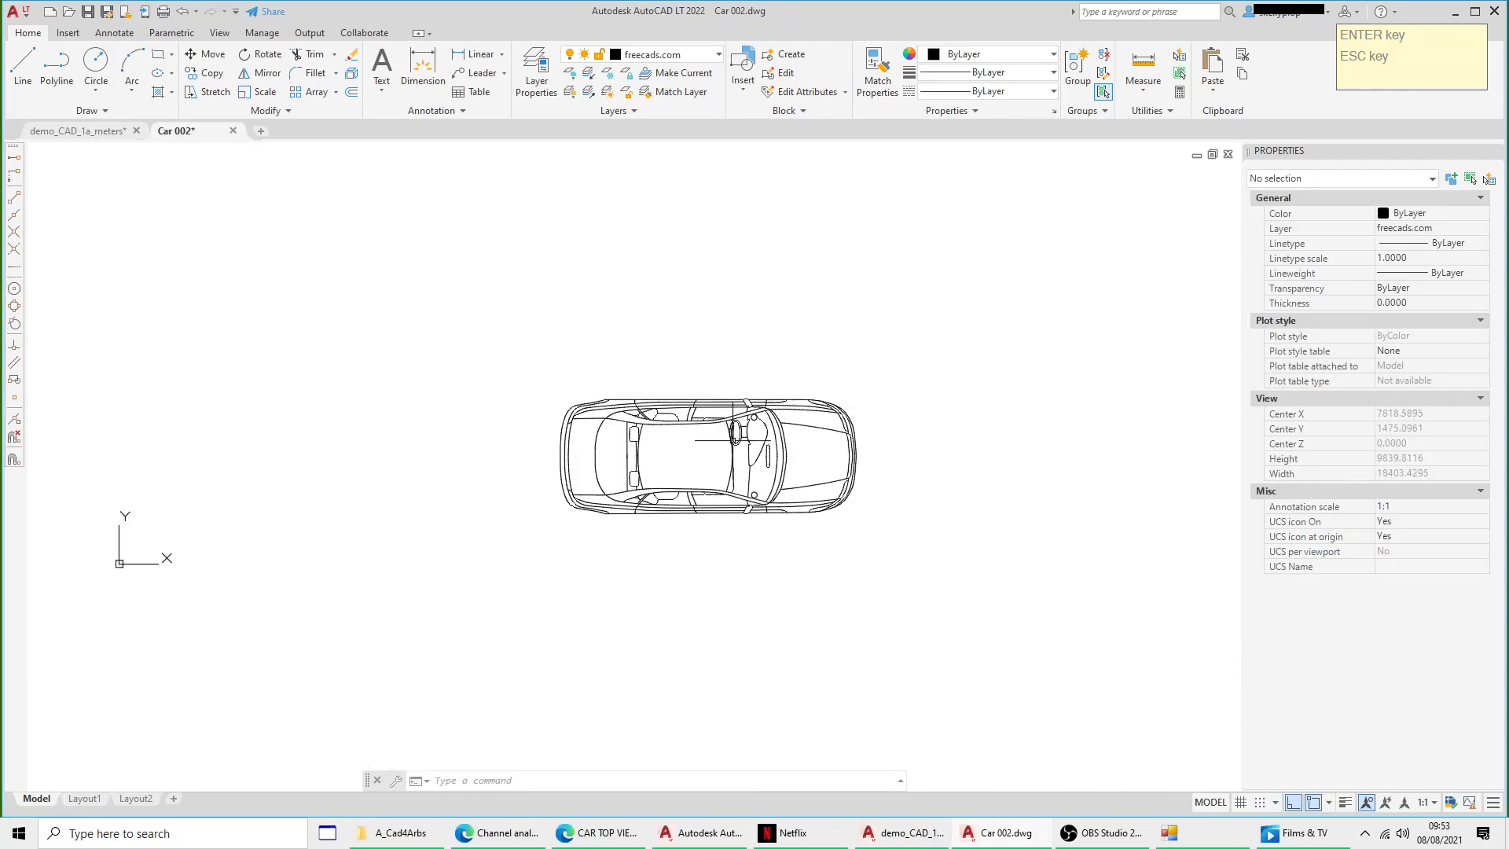
pyautogui.scroll(2, 728, 439)
pyautogui.scroll(-4, 923, 425)
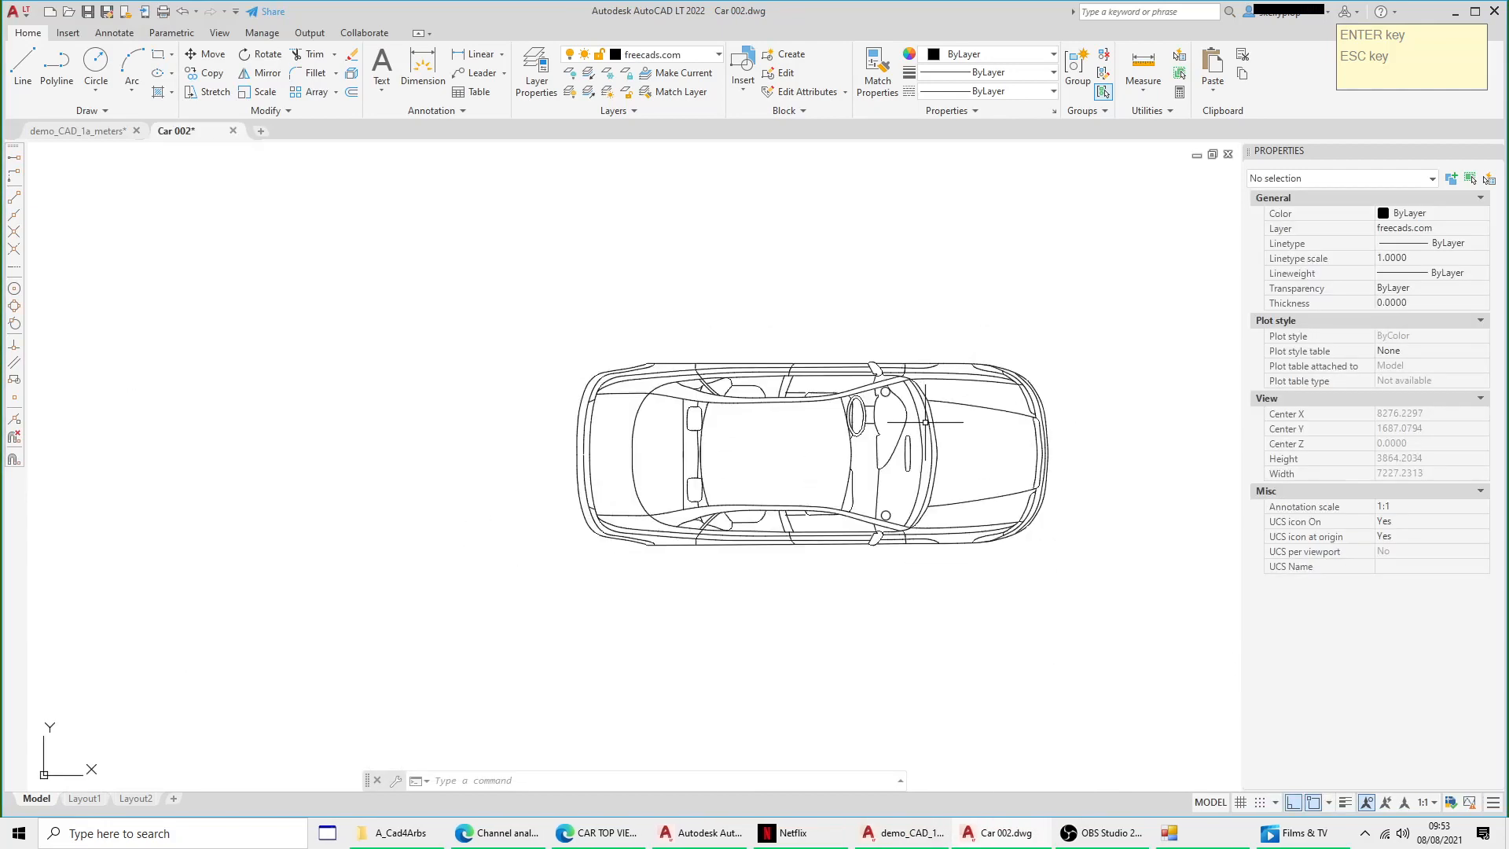
pyautogui.moveTo(1003, 468); pyautogui.dragTo(868, 468, button='middle')
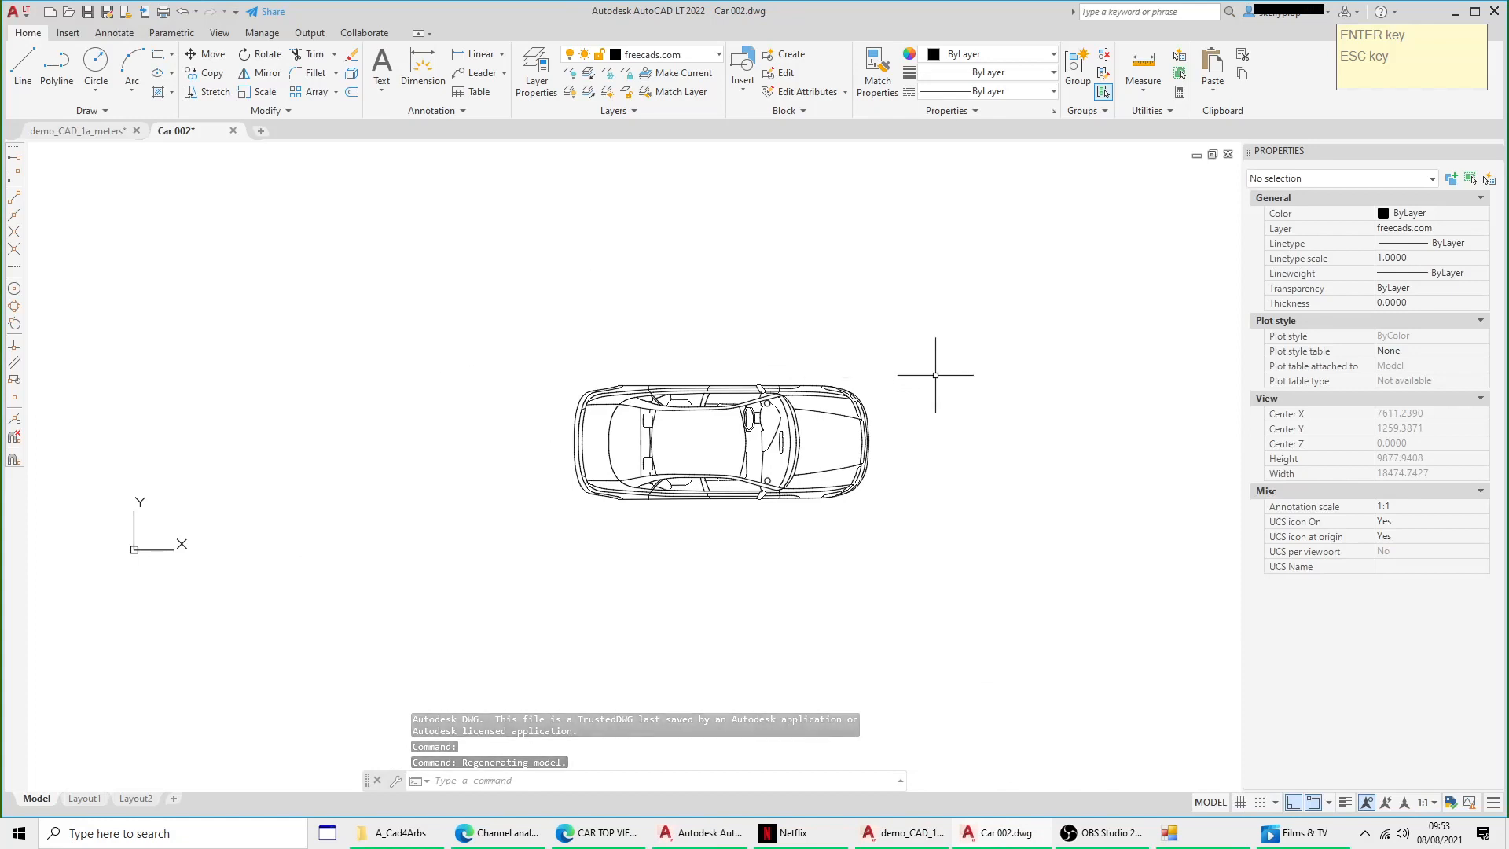
# Step: Select all the linework of the car and copy it to the clipboard
pyautogui.click(498, 312)
pyautogui.click(1010, 624)
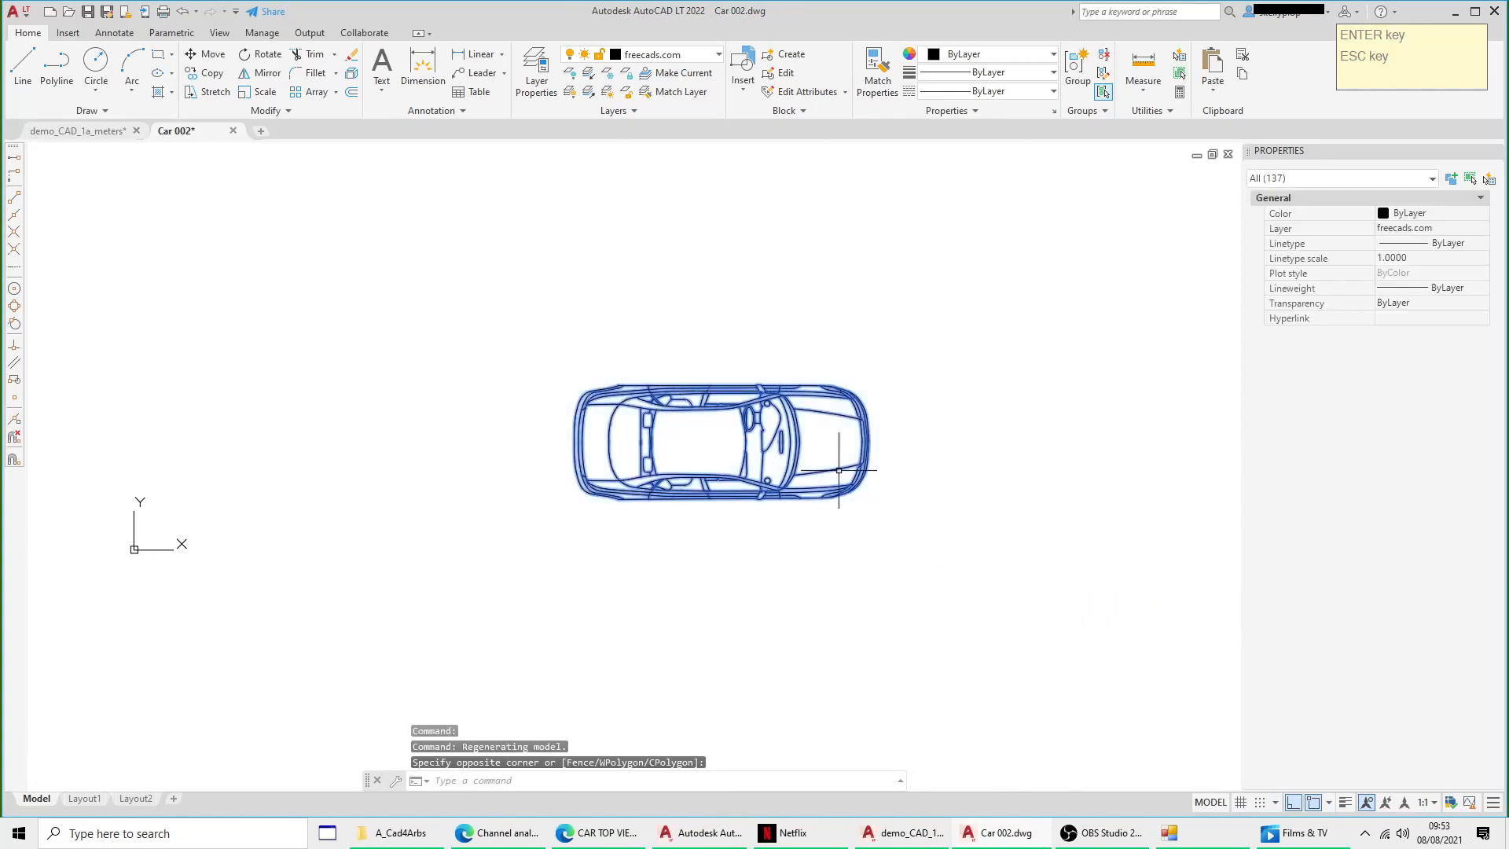
pyautogui.rightClick(804, 438)
pyautogui.moveTo(835, 465)
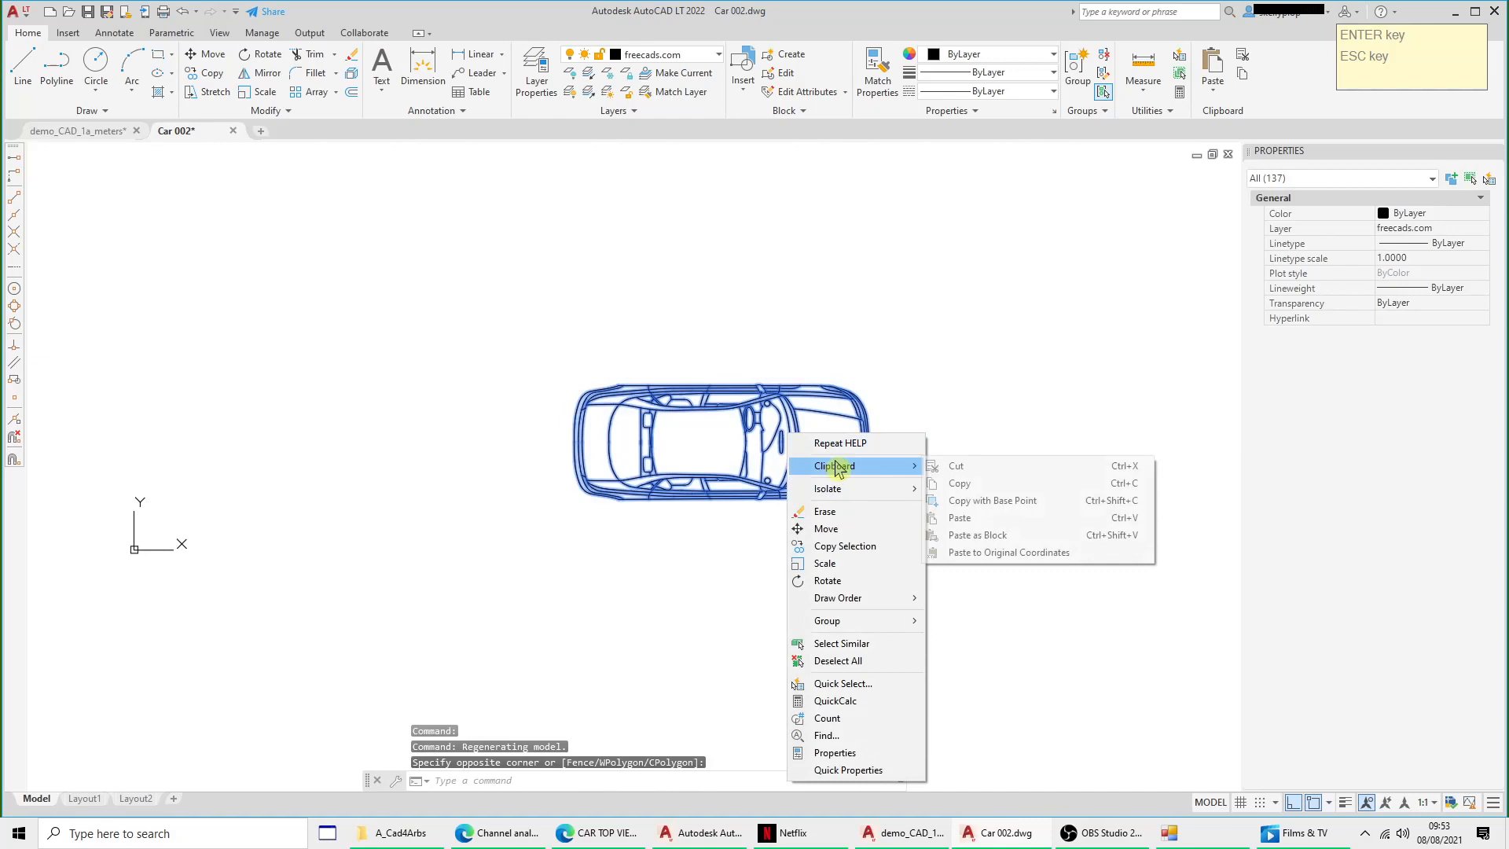
pyautogui.click(987, 486)
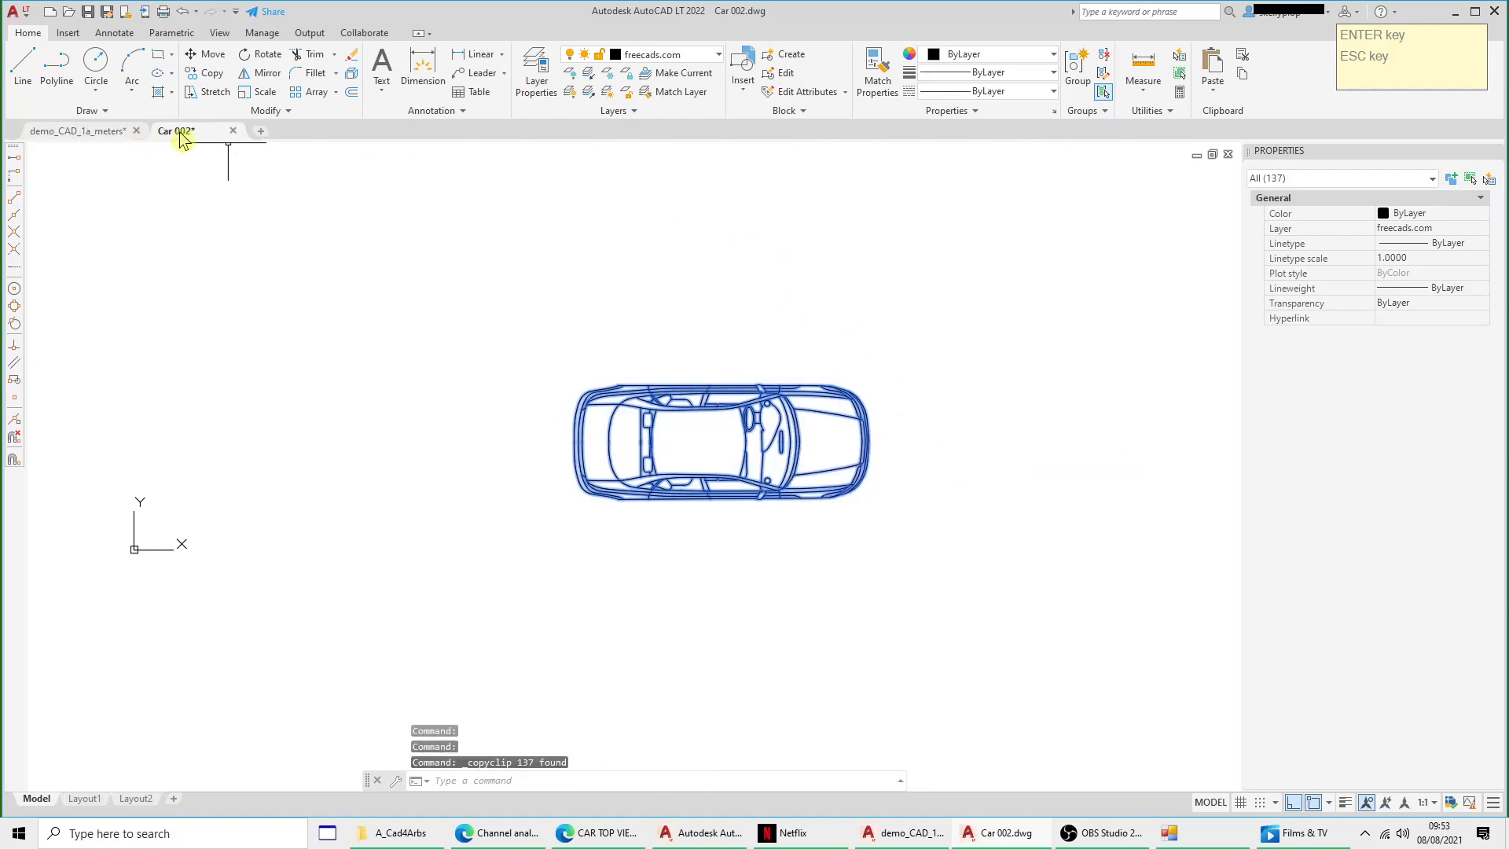
# Step: Paste the copied car as a block into the demo_CAD_1a_meters drawing, on the open ground south of Dingle Close
pyautogui.click(129, 133)
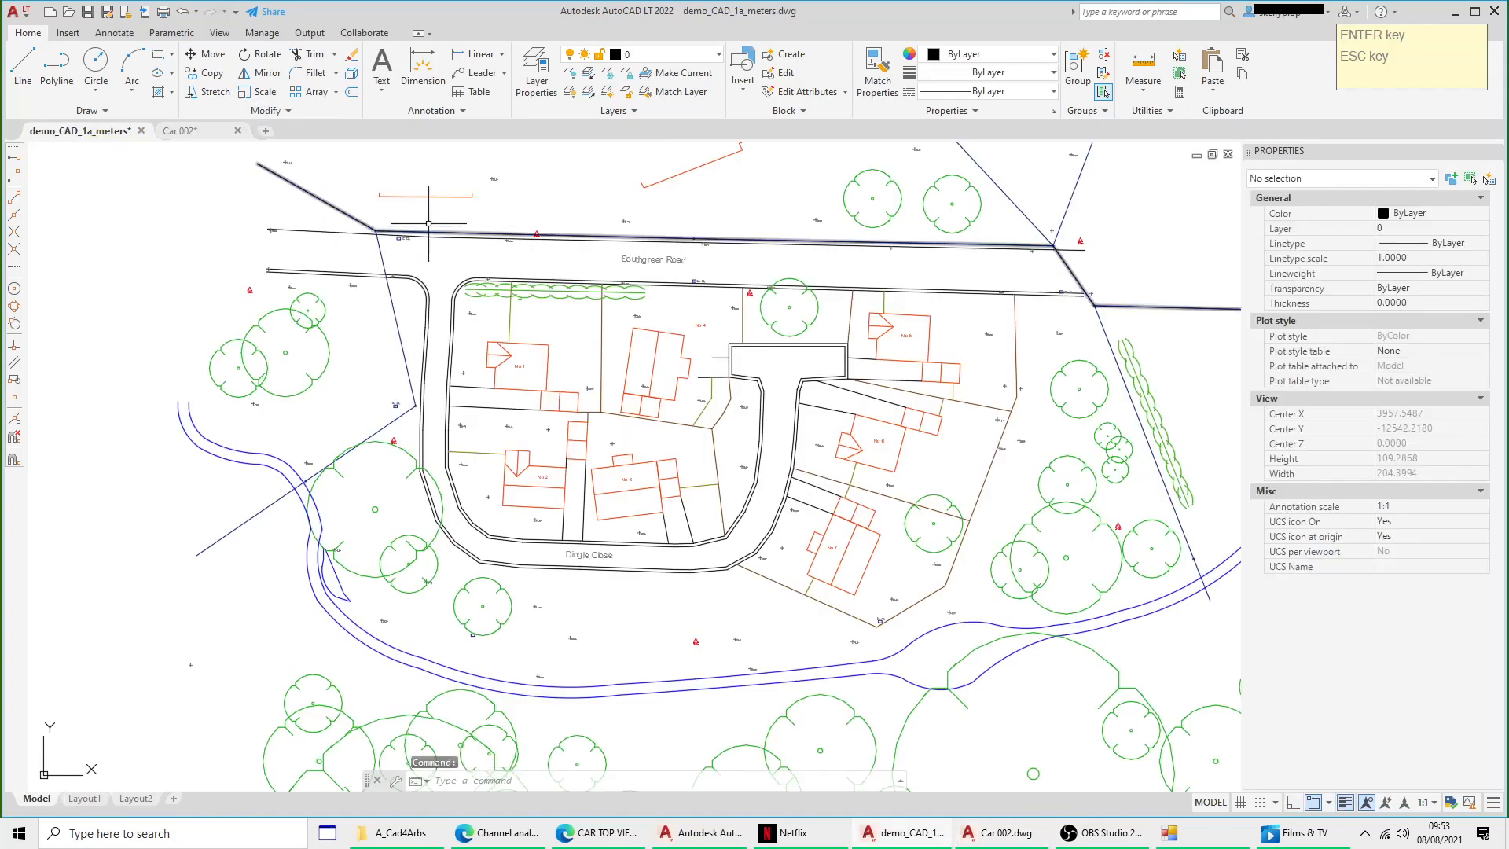
pyautogui.rightClick(434, 221)
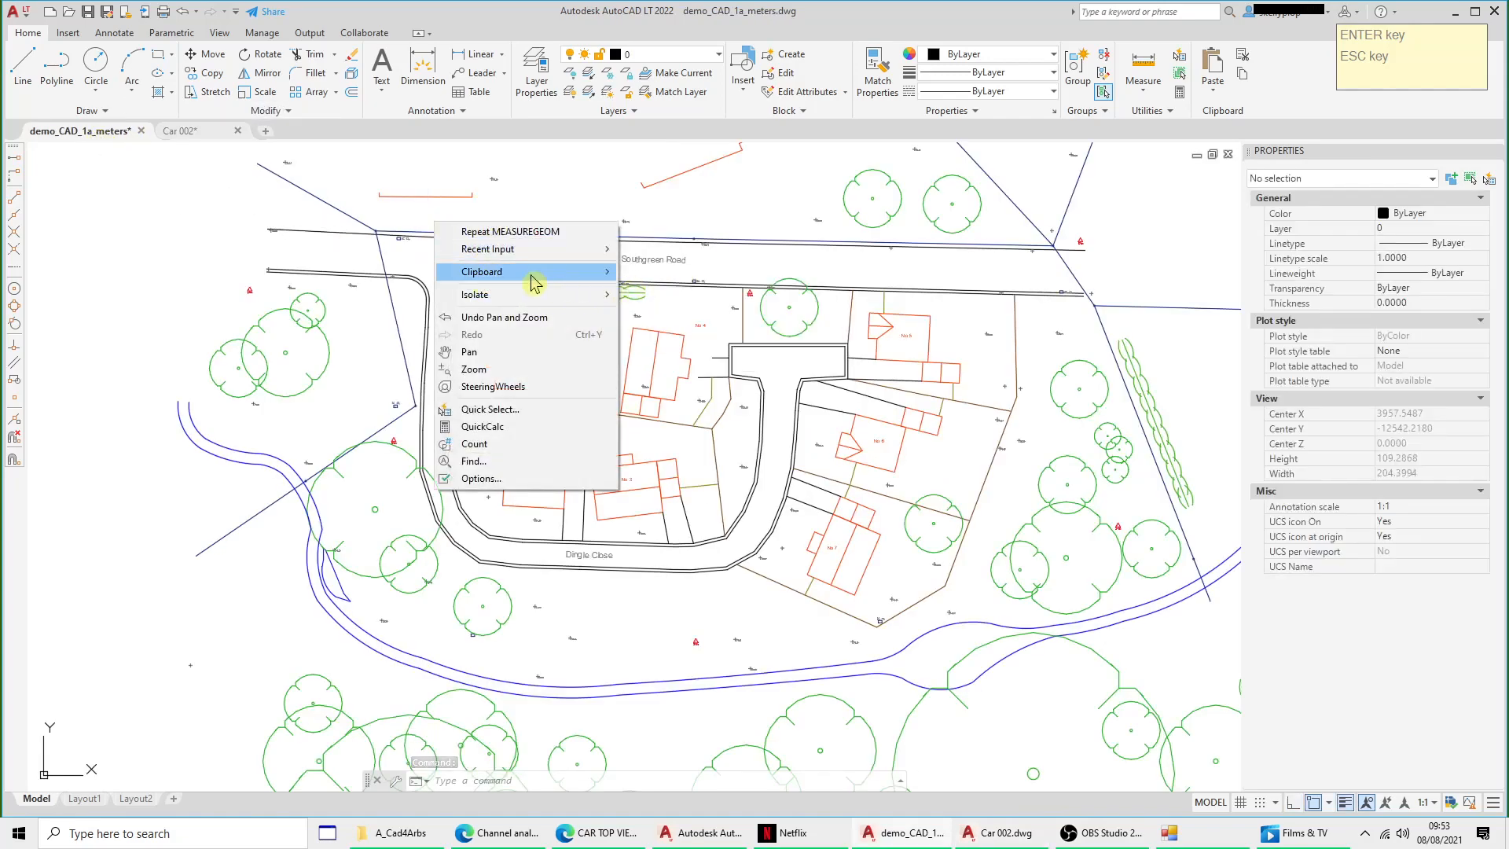
pyautogui.moveTo(591, 282)
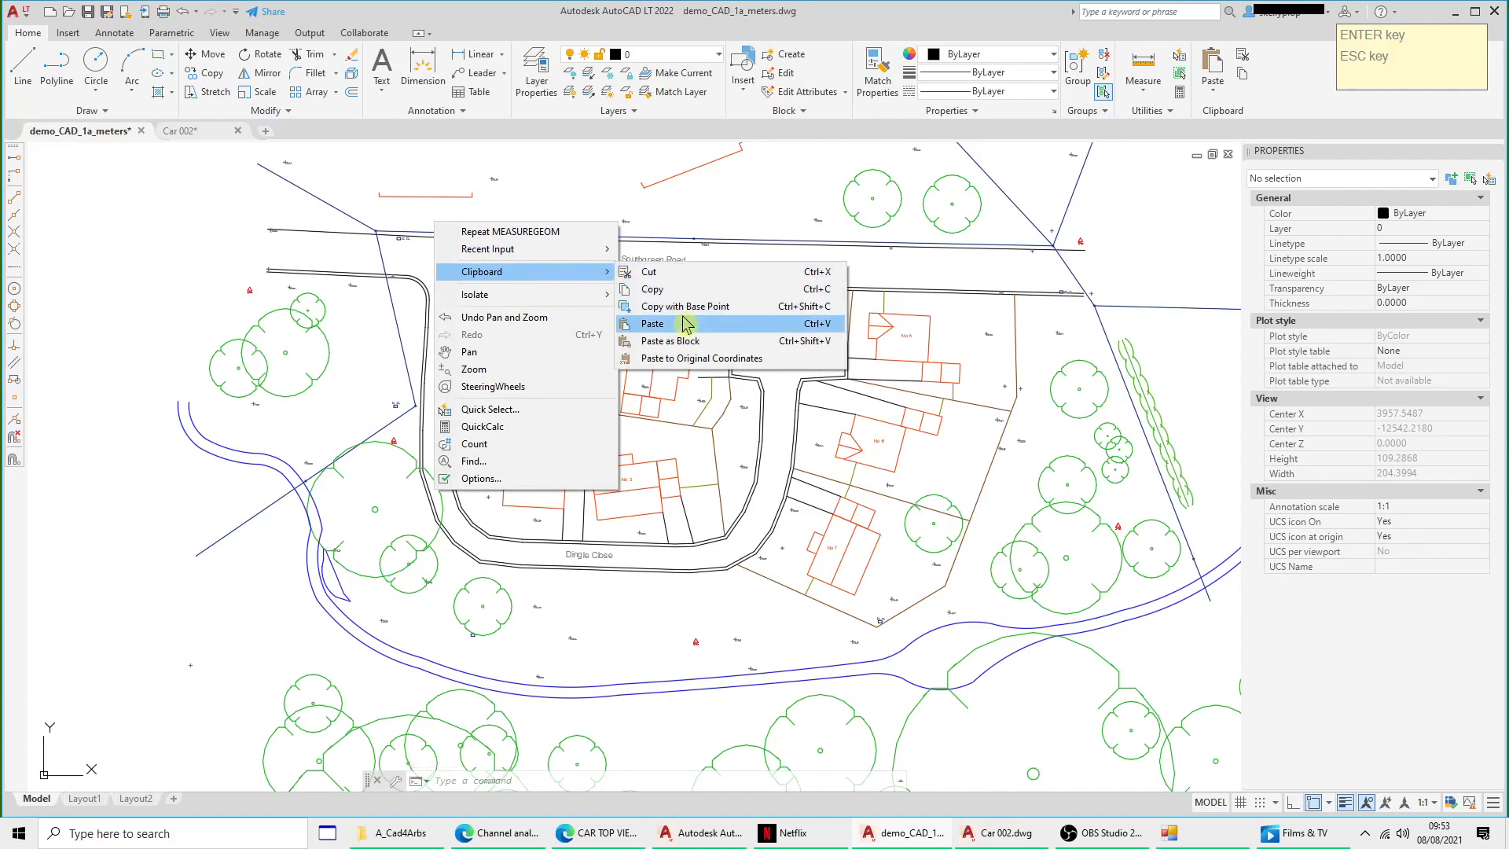
pyautogui.click(684, 341)
pyautogui.scroll(-5, 698, 434)
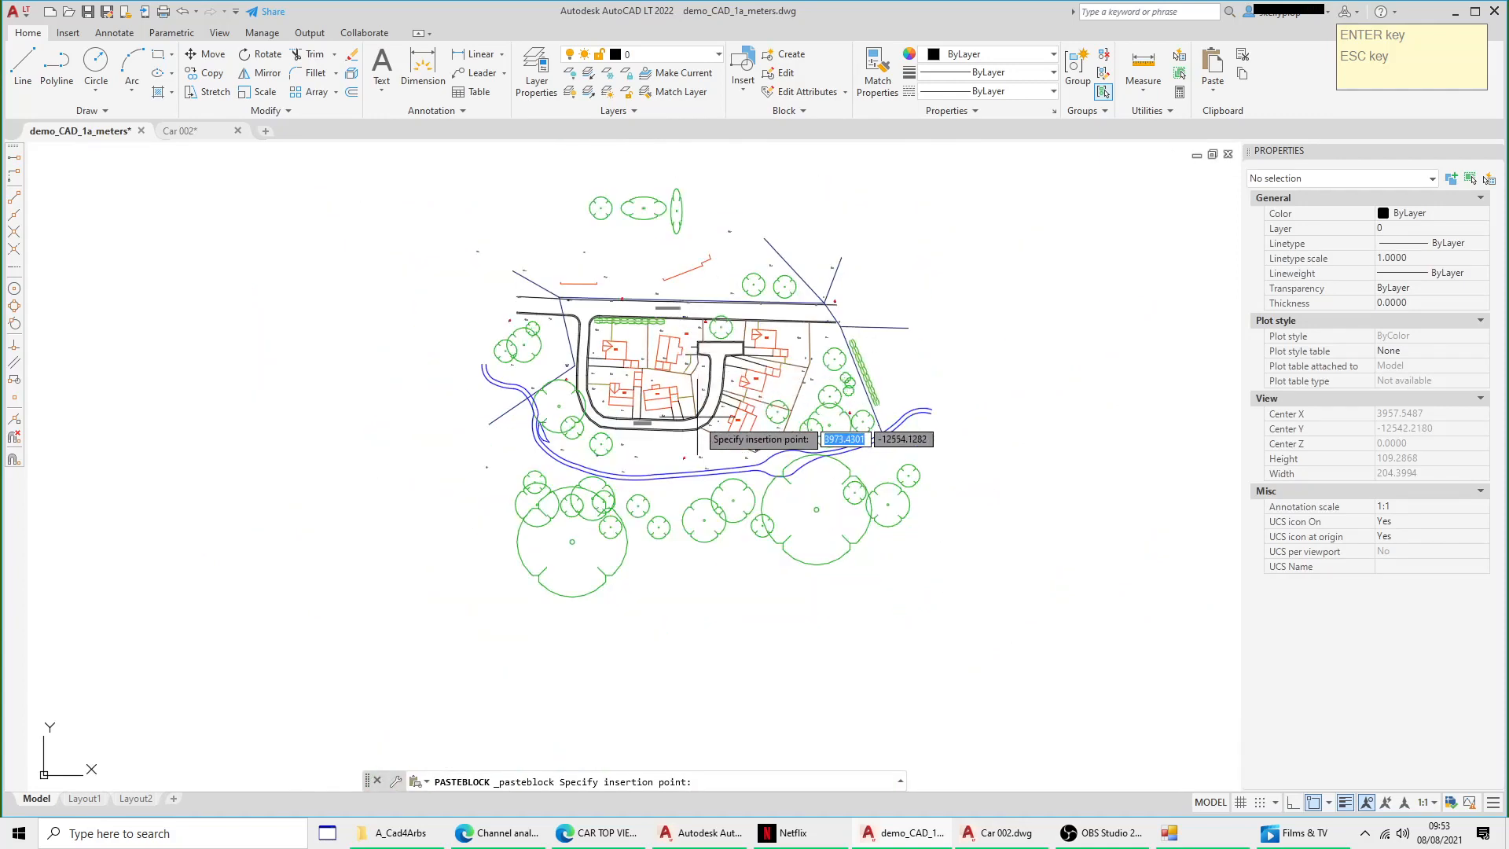
pyautogui.click(697, 462)
pyautogui.scroll(-15, 710, 453)
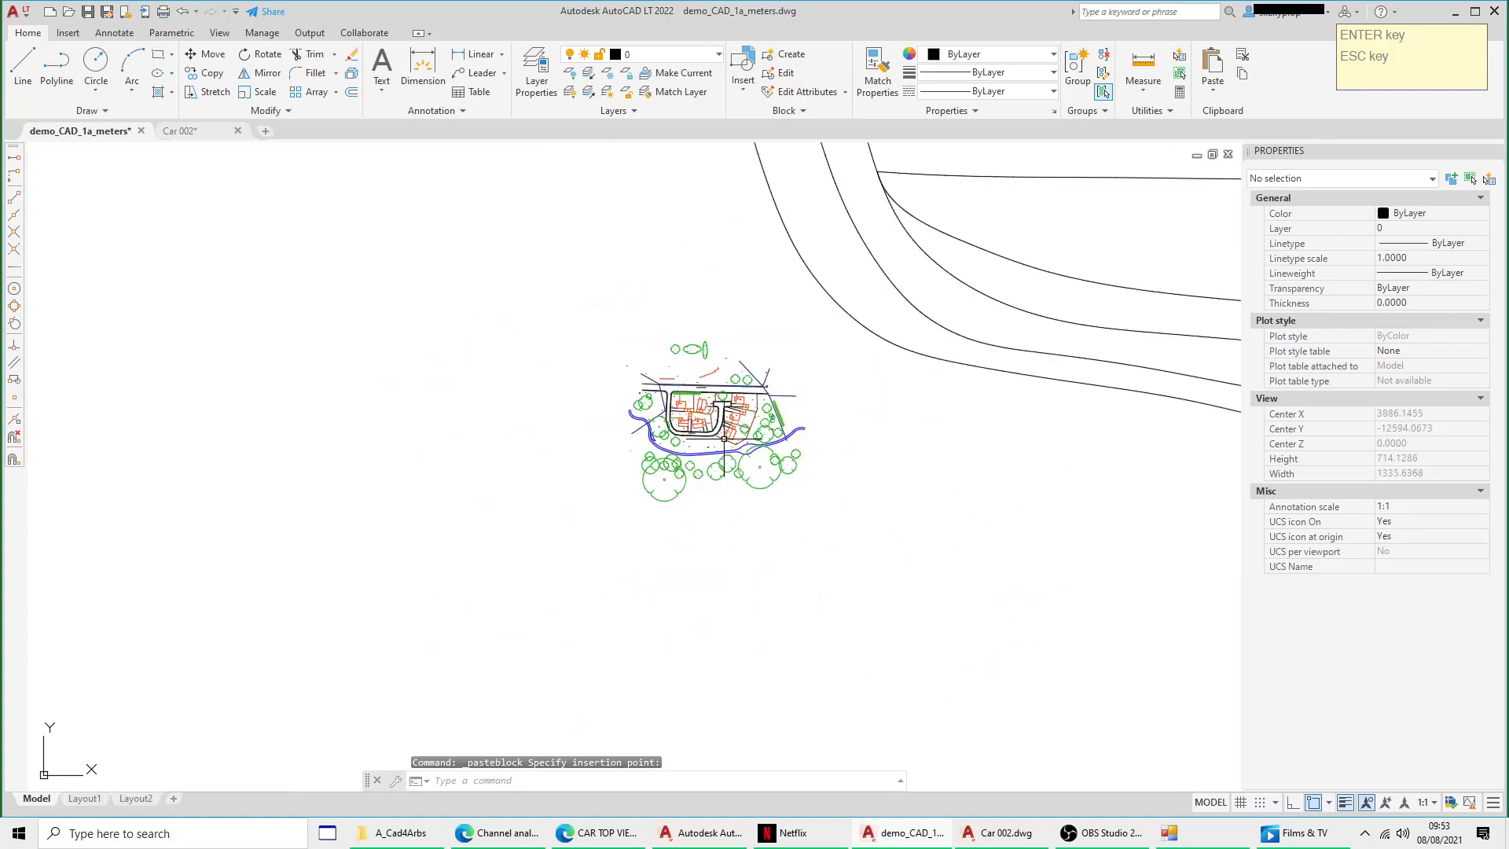
pyautogui.scroll(5, 753, 500)
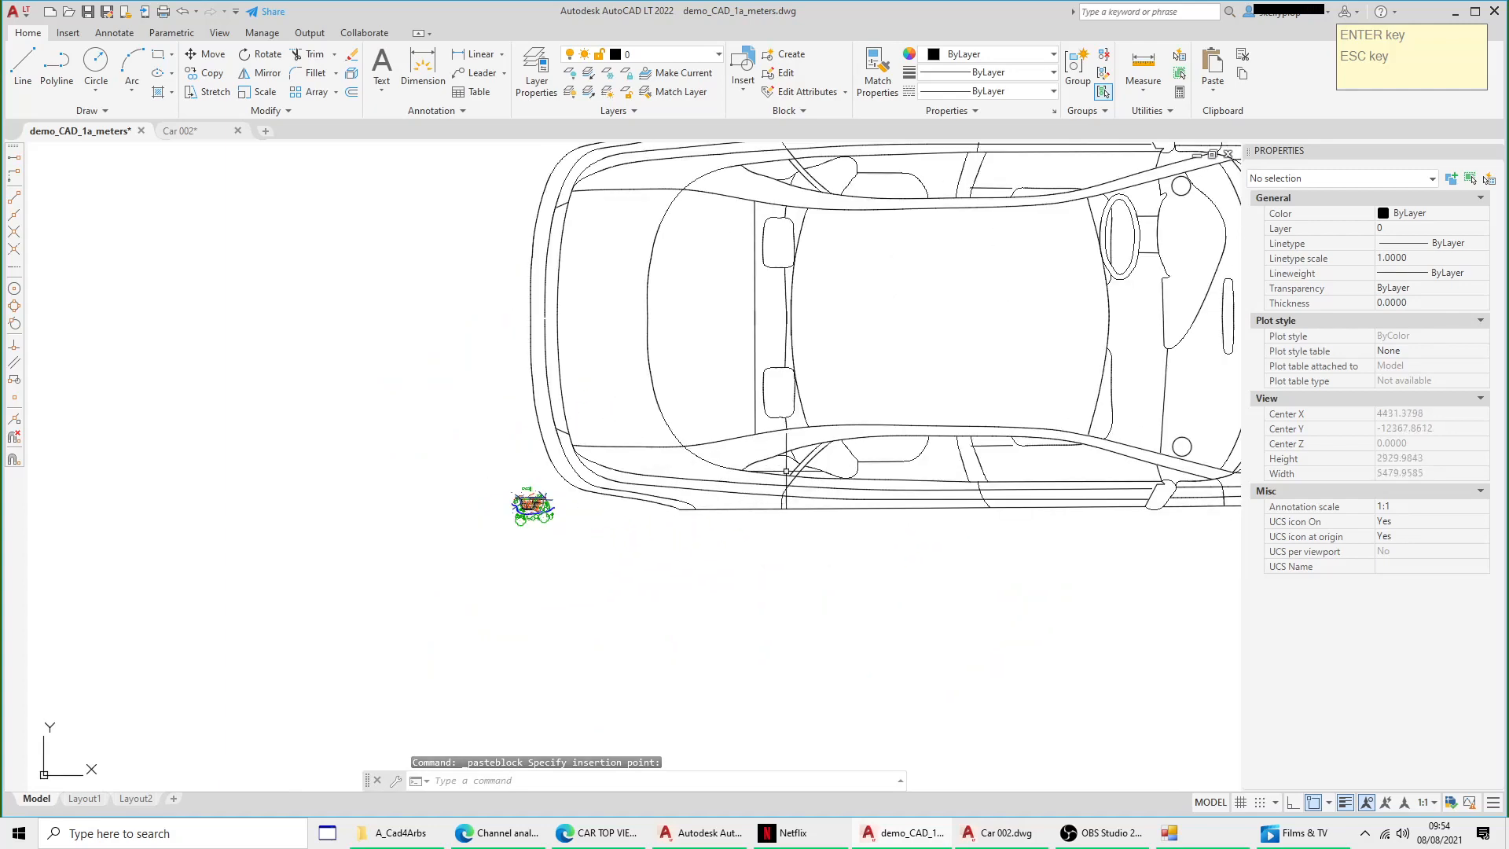
pyautogui.scroll(-6, 753, 388)
pyautogui.scroll(7, 699, 426)
# Step: Scale the pasted car block by a factor of .001 about a point on the open ground south of Dingle Close
pyautogui.click(749, 410)
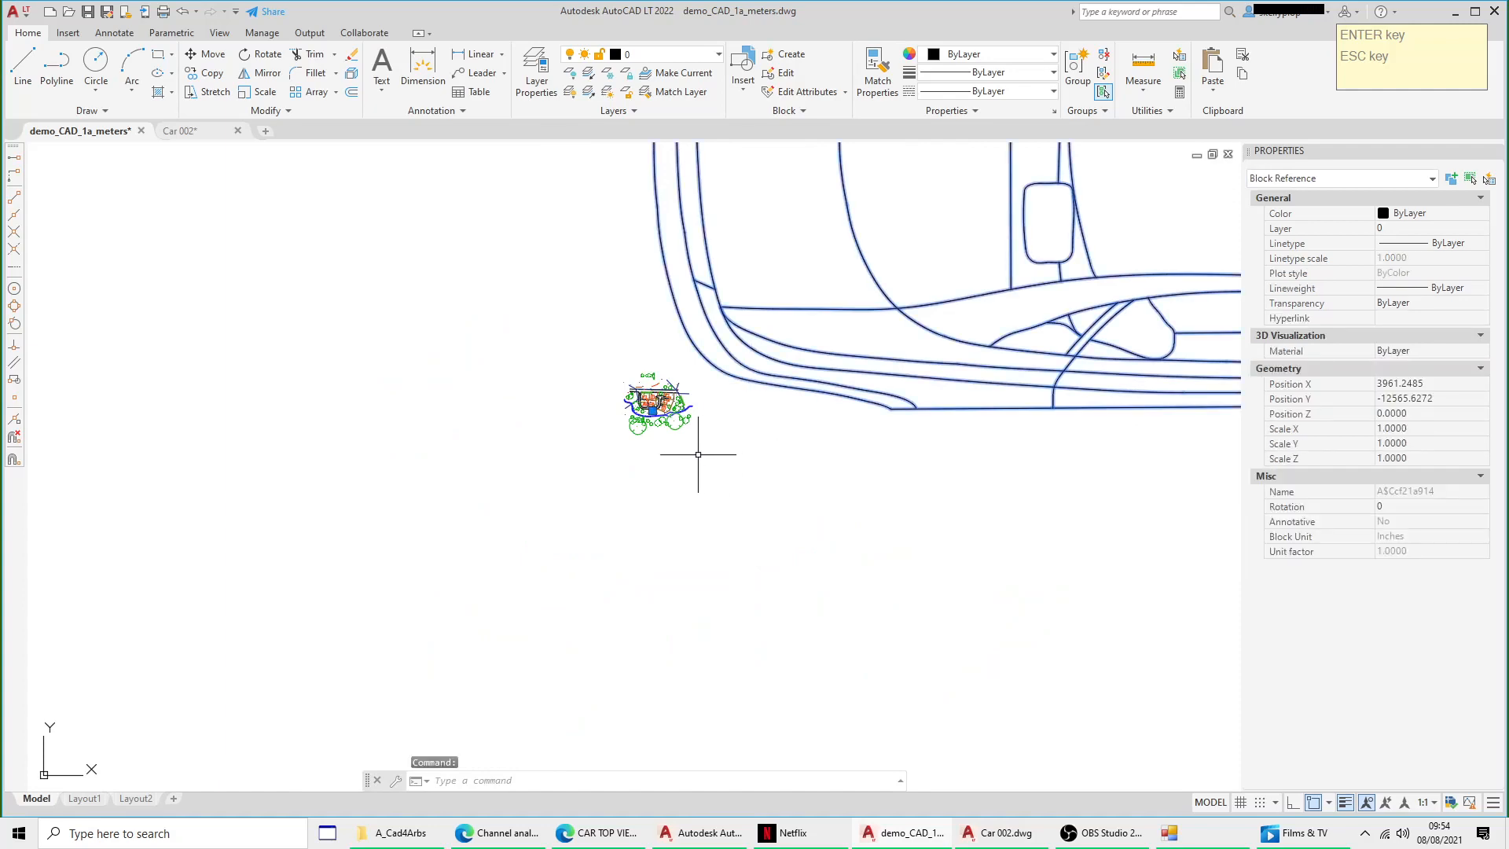
pyautogui.scroll(10, 636, 411)
pyautogui.rightClick(681, 346)
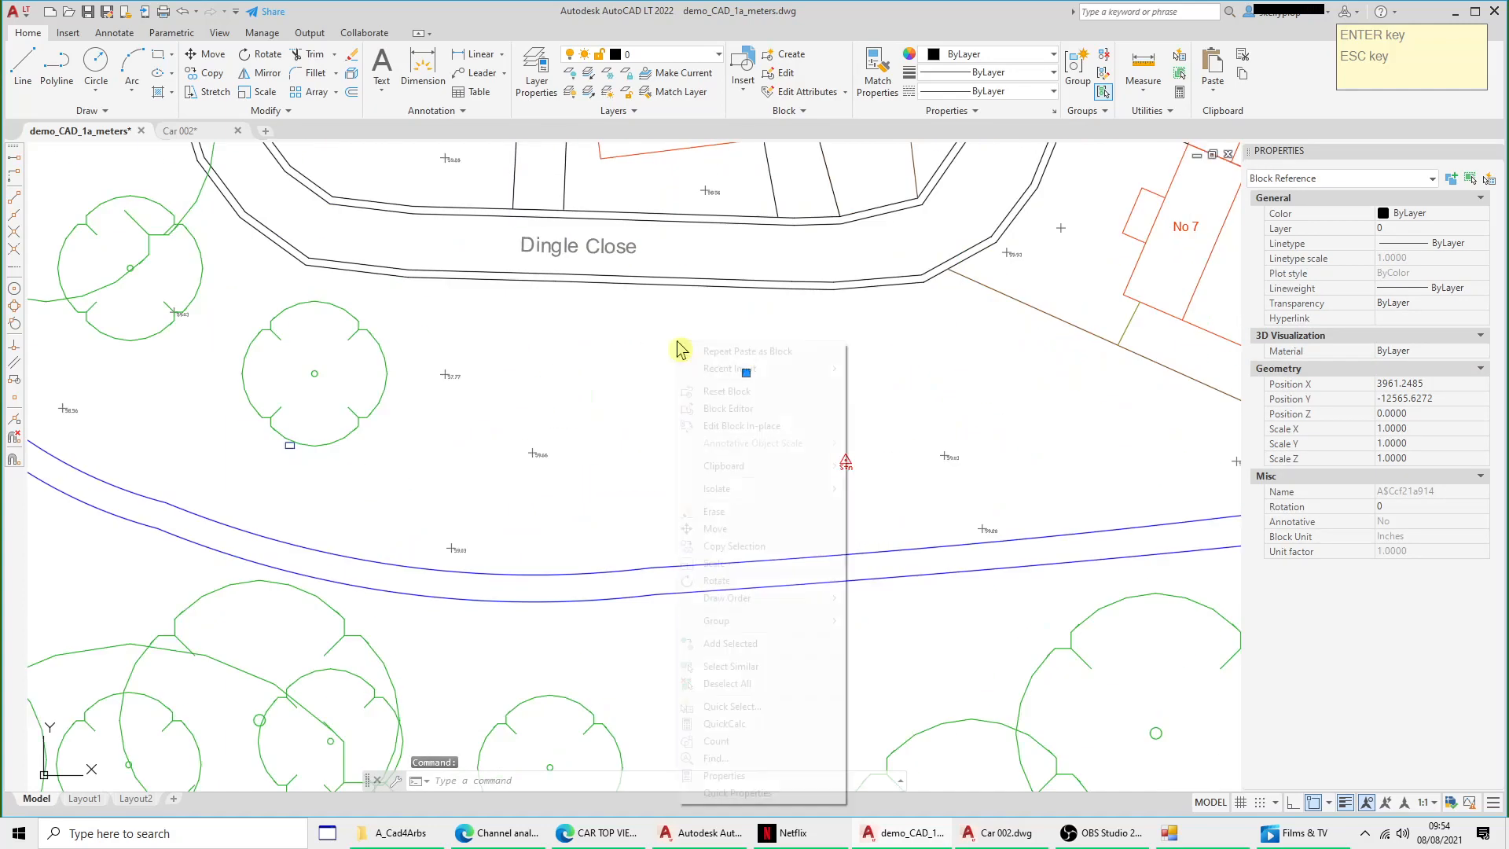
pyautogui.click(715, 563)
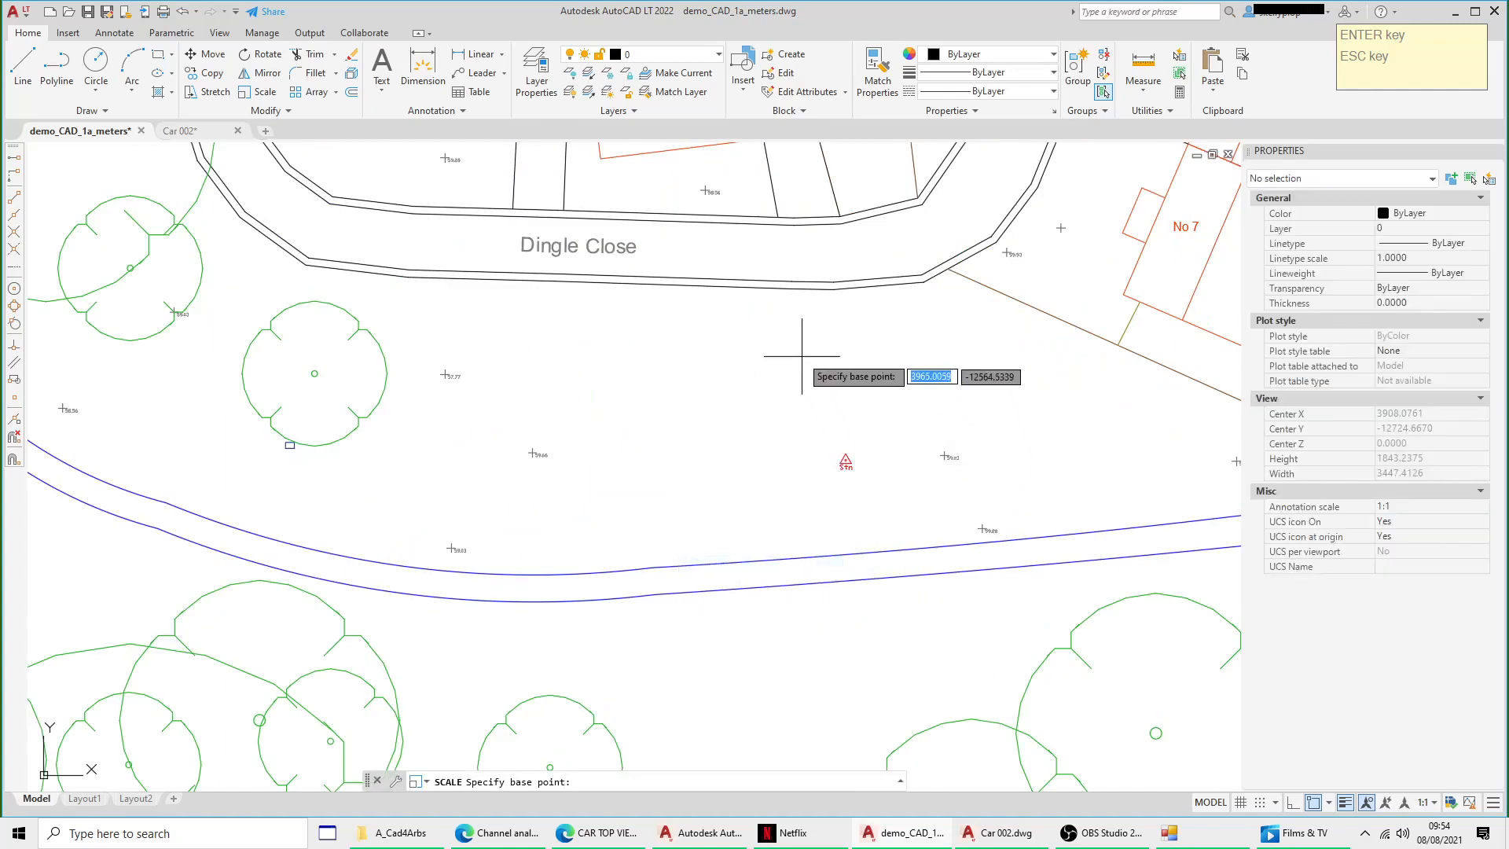
pyautogui.click(700, 399)
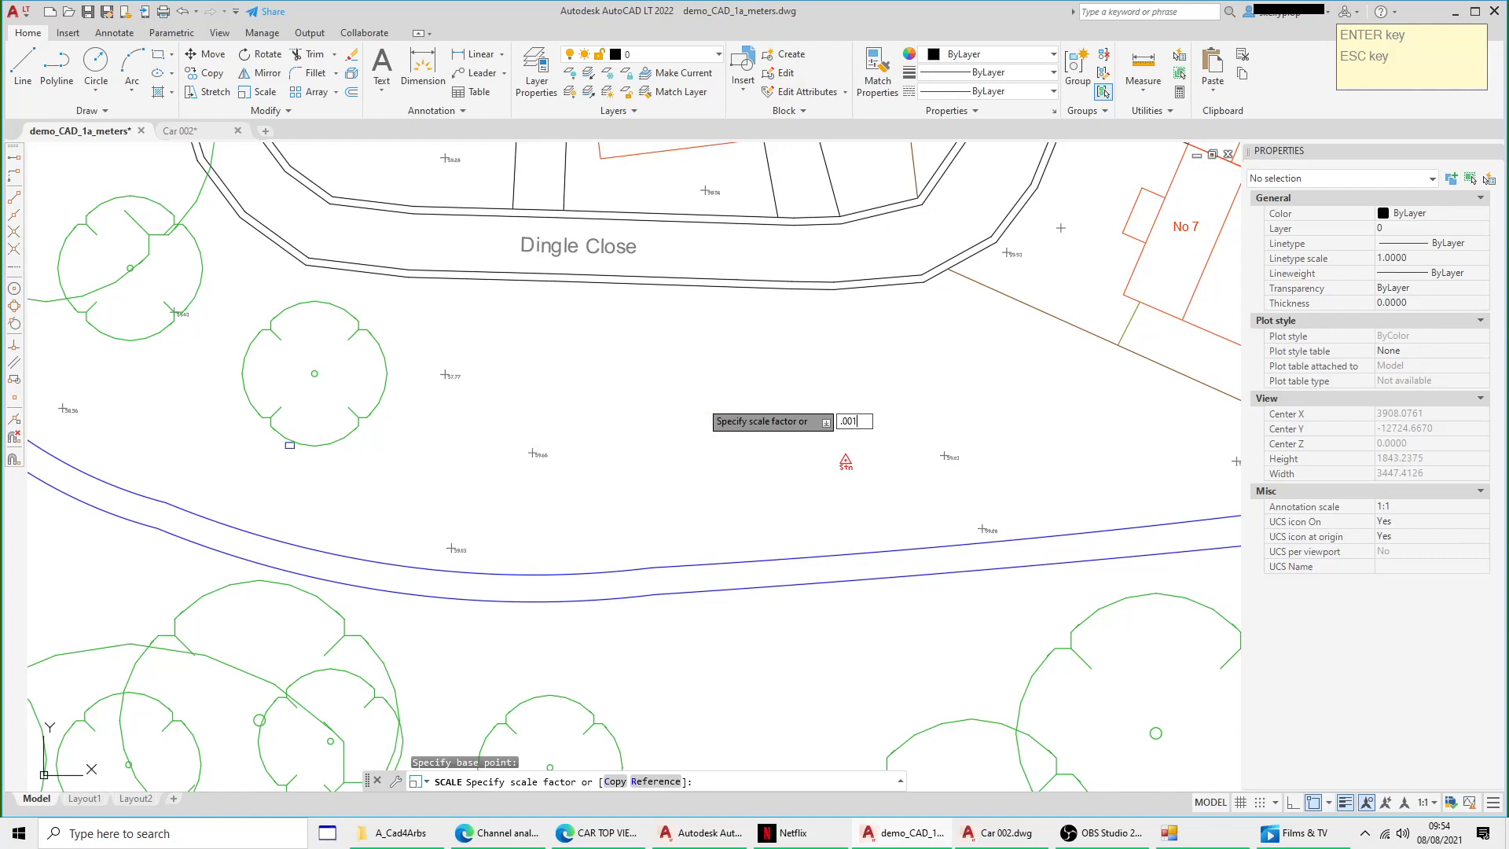
pyautogui.press('Return')
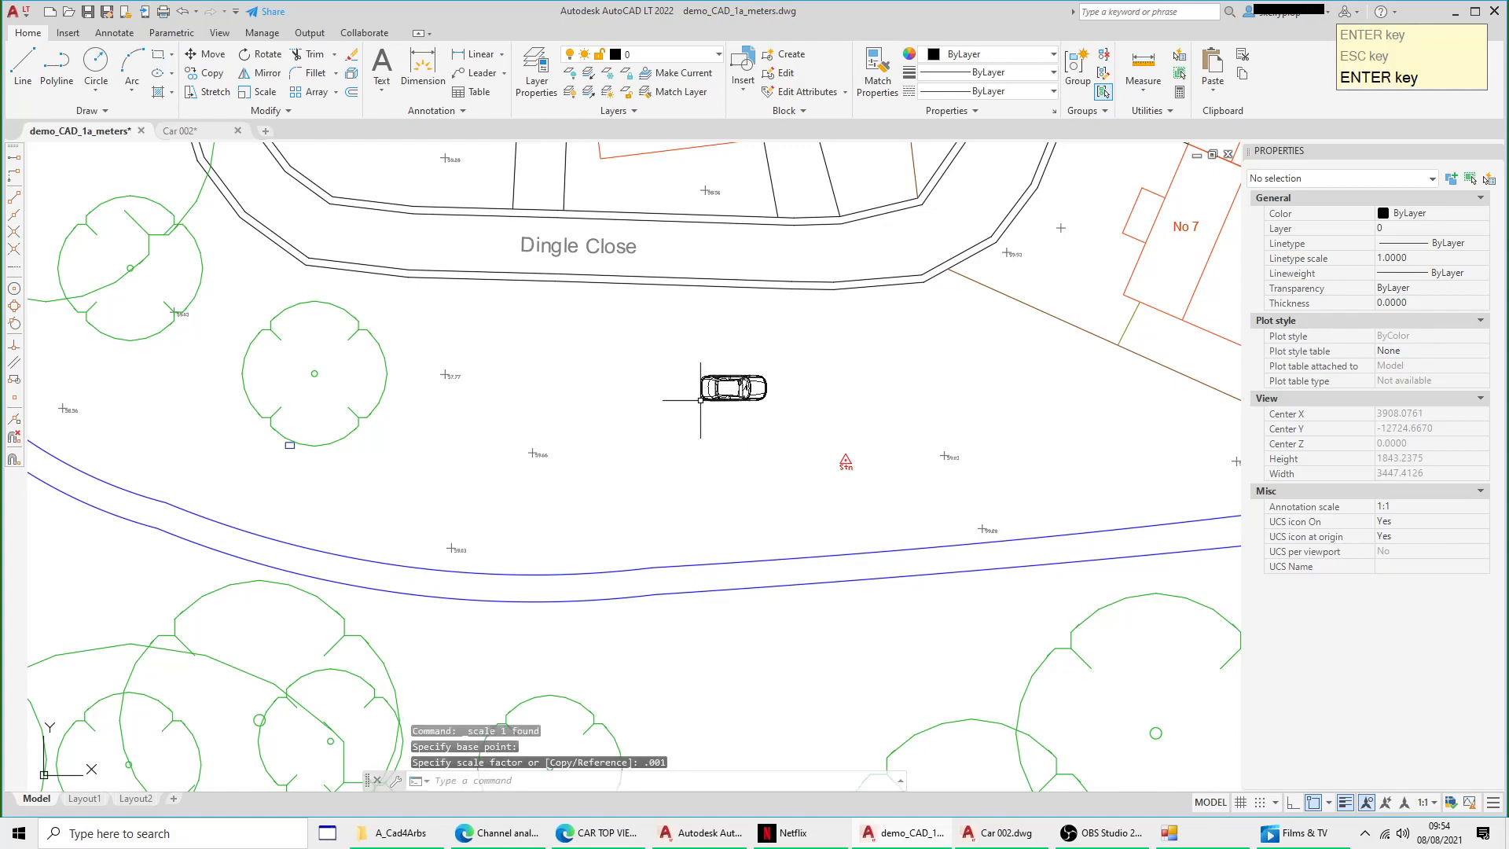
# Step: Move the scaled car block by its insertion grip into the garage beside house No 1
pyautogui.click(749, 393)
pyautogui.click(701, 401)
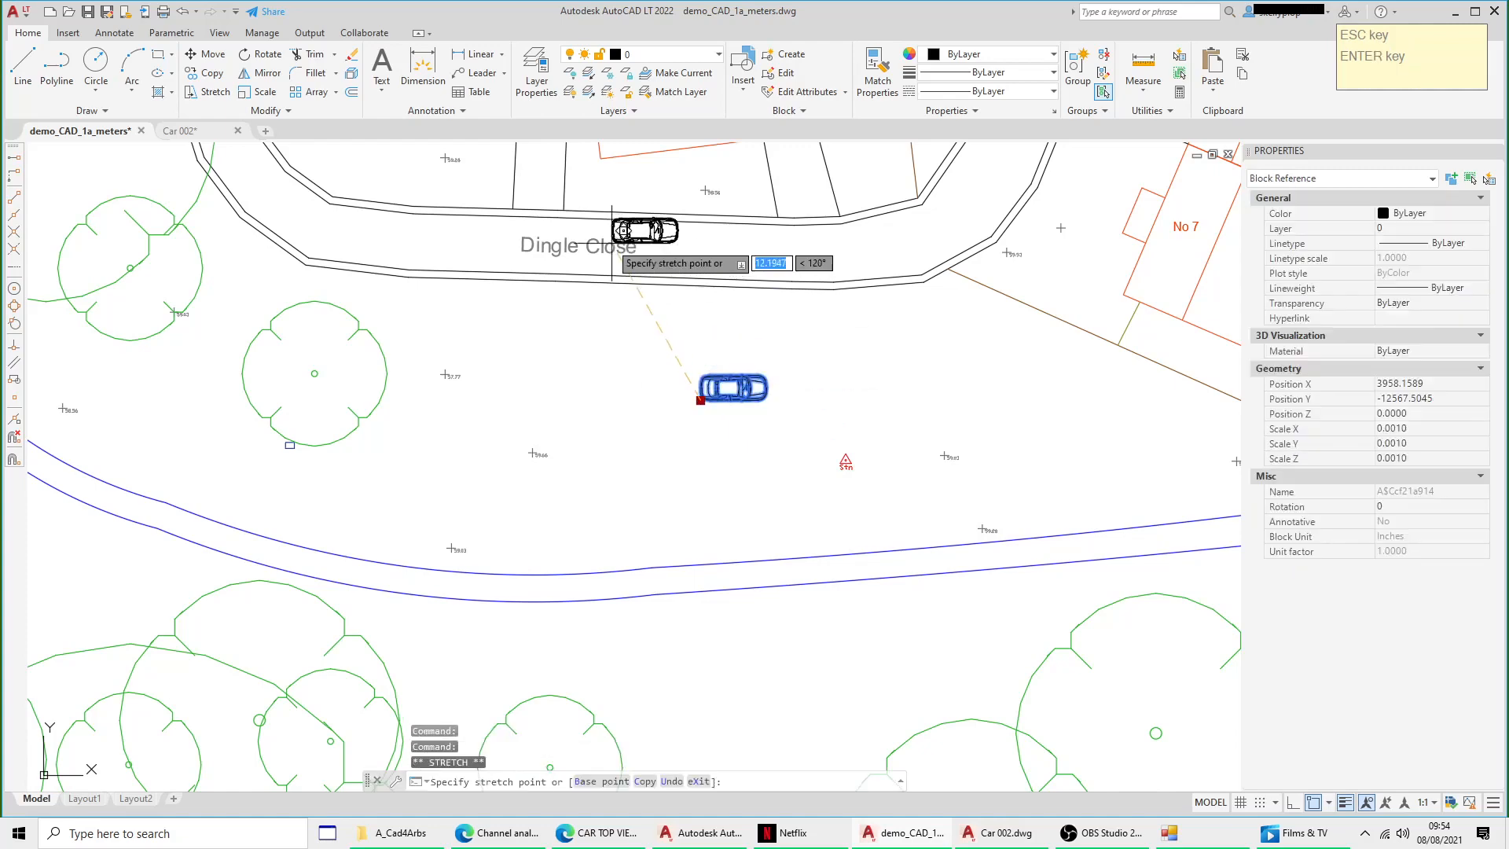
pyautogui.moveTo(595, 181); pyautogui.dragTo(654, 449, button='middle')
pyautogui.moveTo(545, 295); pyautogui.dragTo(538, 508, button='middle')
pyautogui.scroll(2, 535, 346)
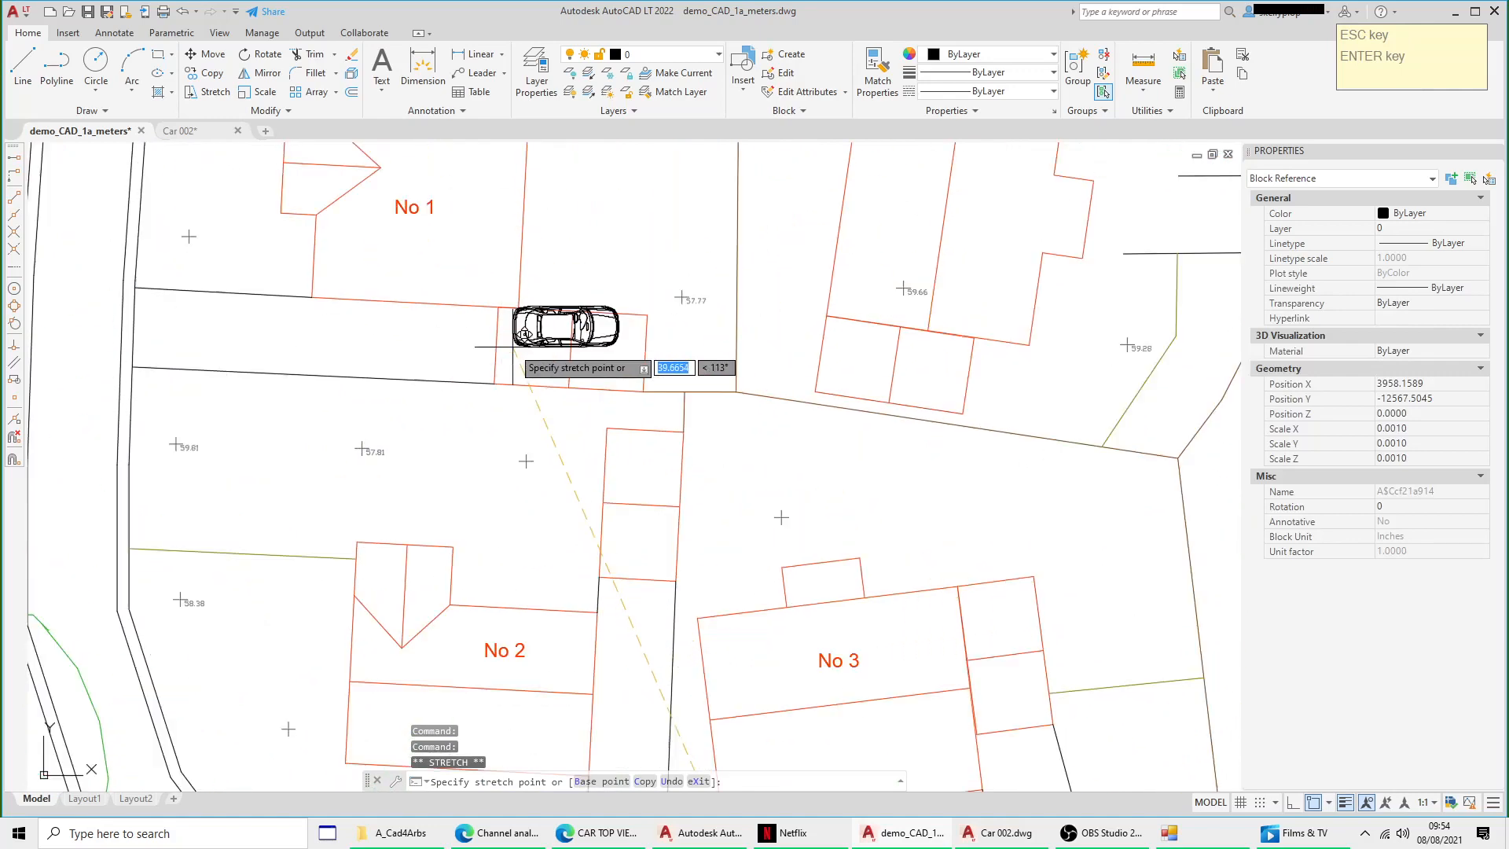
pyautogui.moveTo(680, 381); pyautogui.dragTo(651, 478, button='middle')
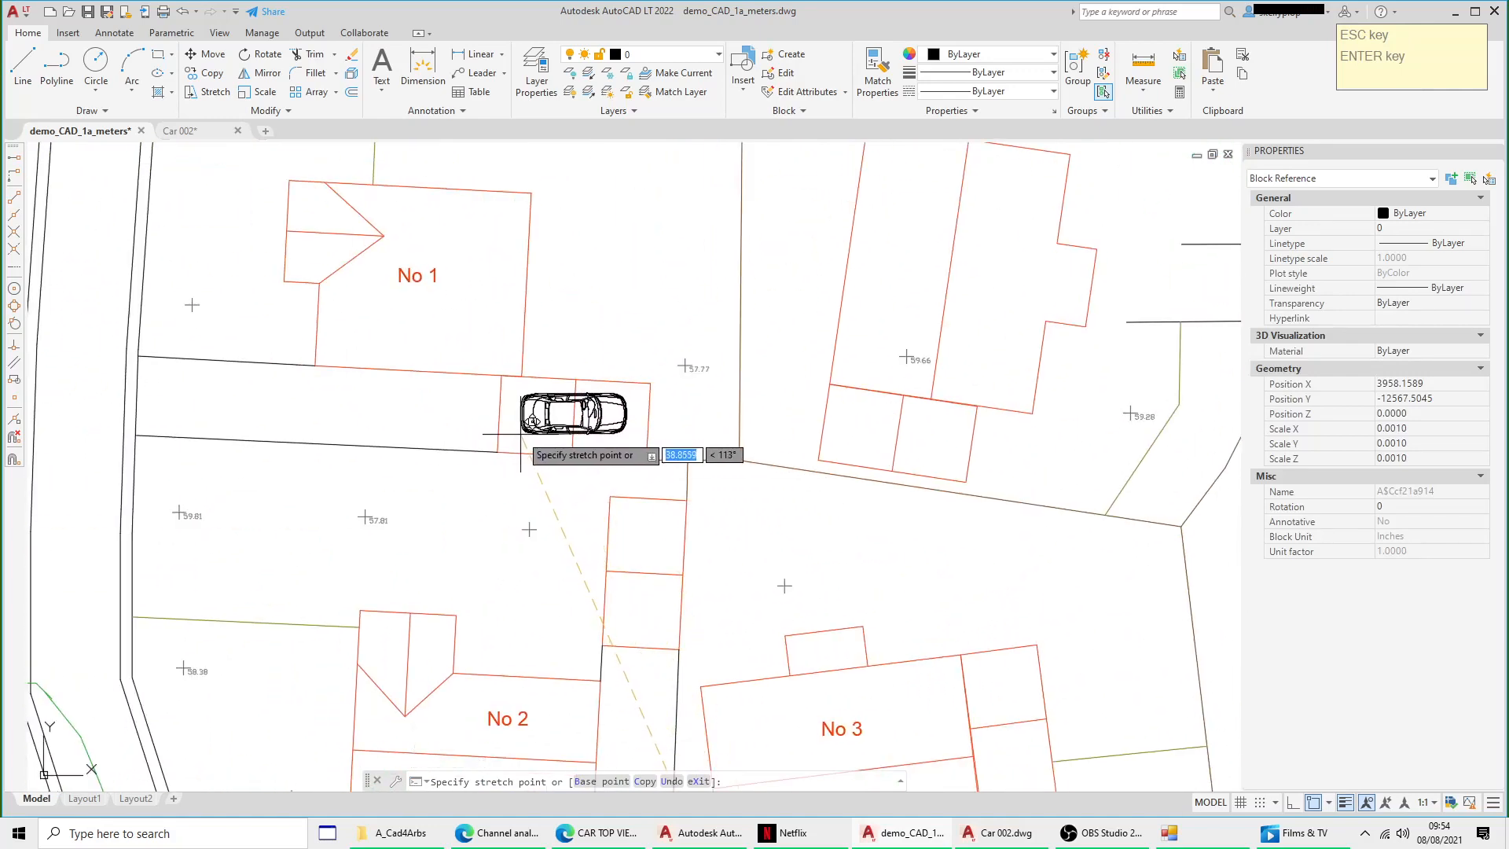
pyautogui.click(520, 439)
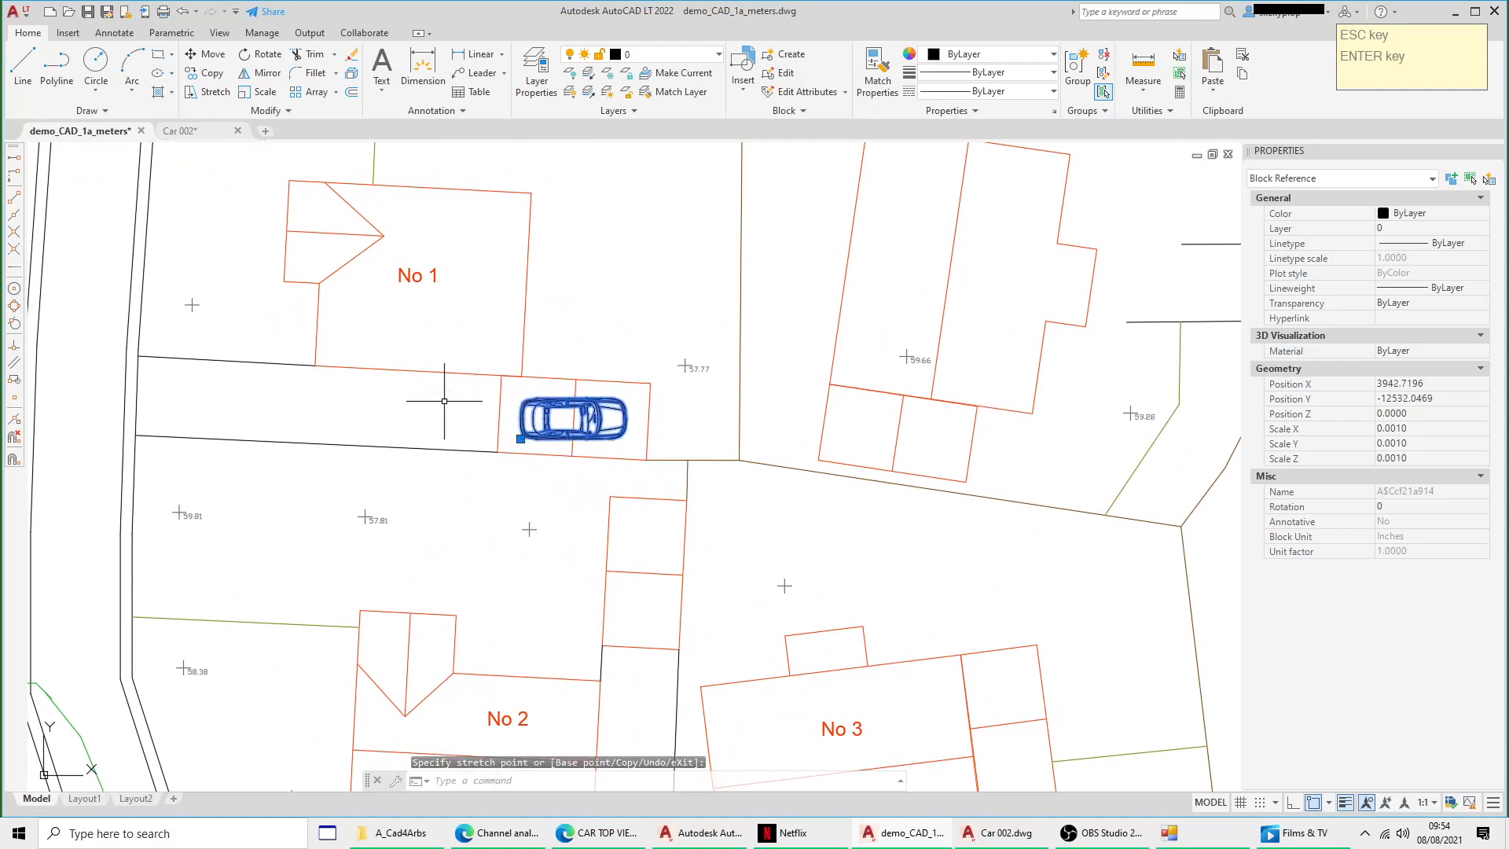
# Step: Rotate the car block about a point near its centre to about 358° so it follows the garage walls
pyautogui.scroll(4, 480, 419)
pyautogui.rightClick(675, 436)
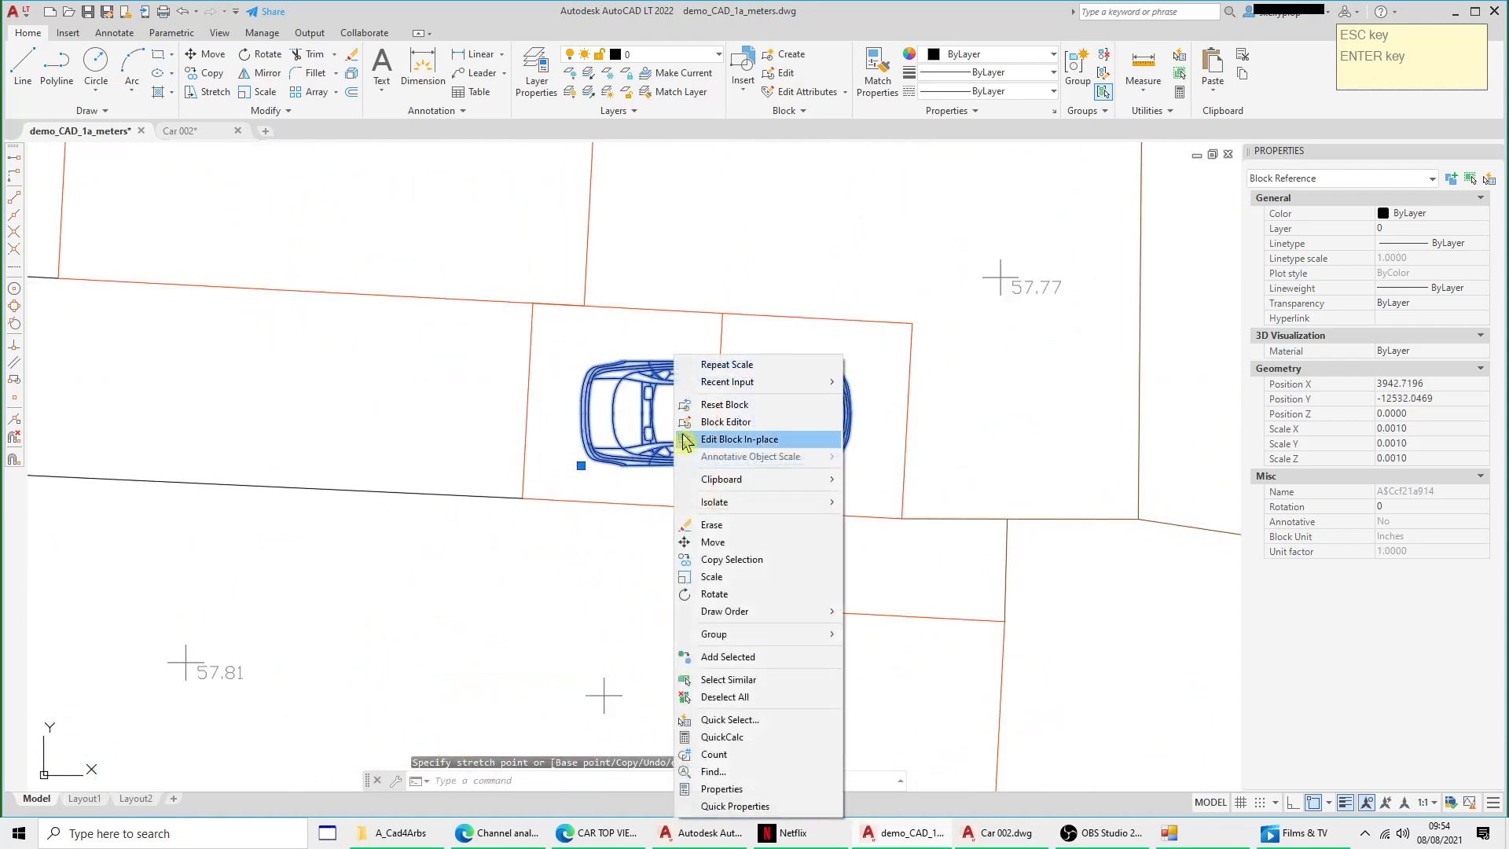
pyautogui.click(719, 594)
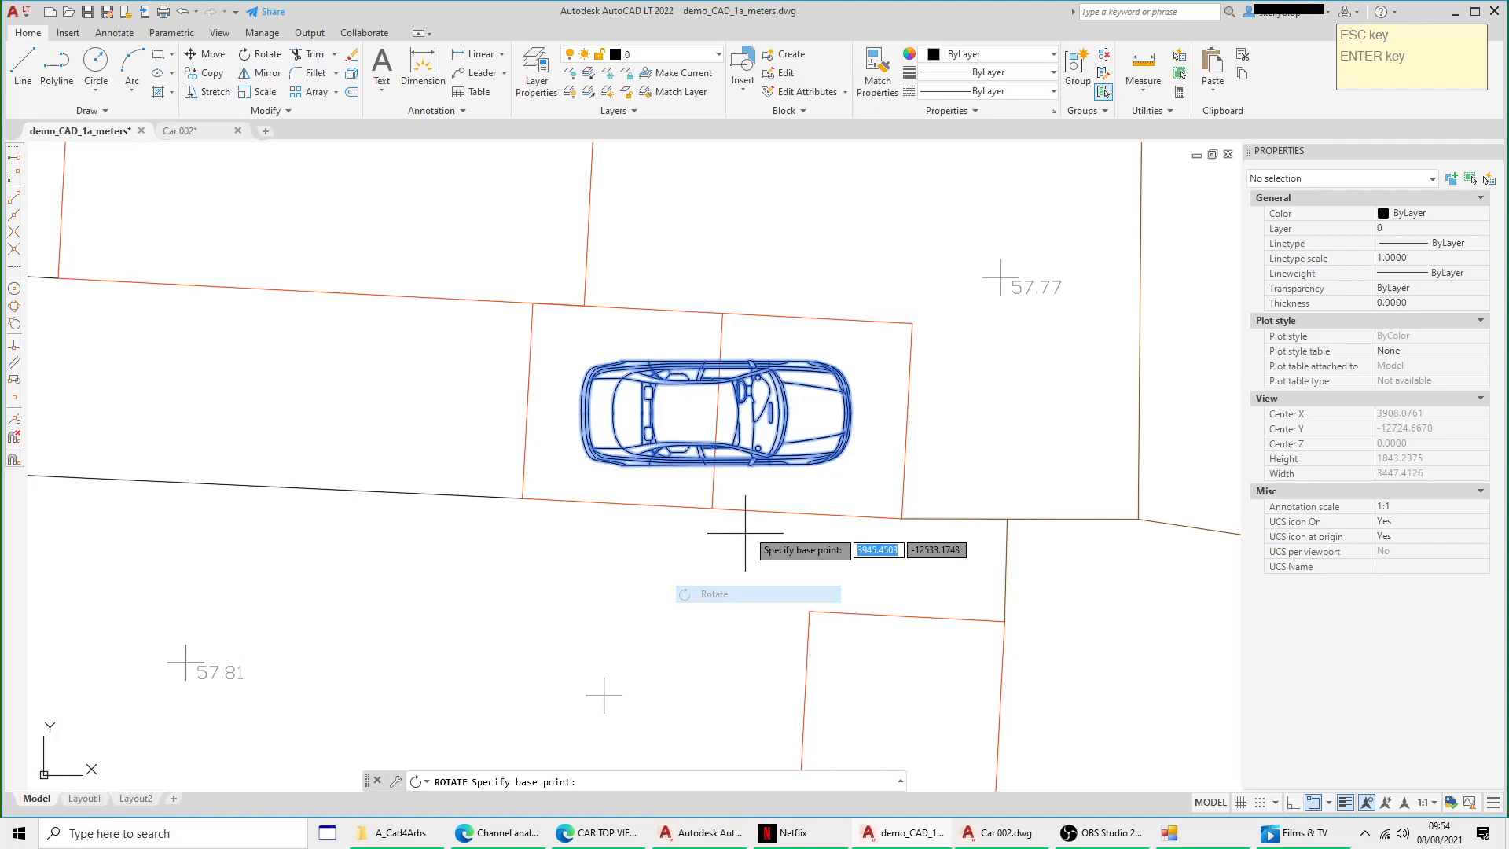
pyautogui.click(695, 407)
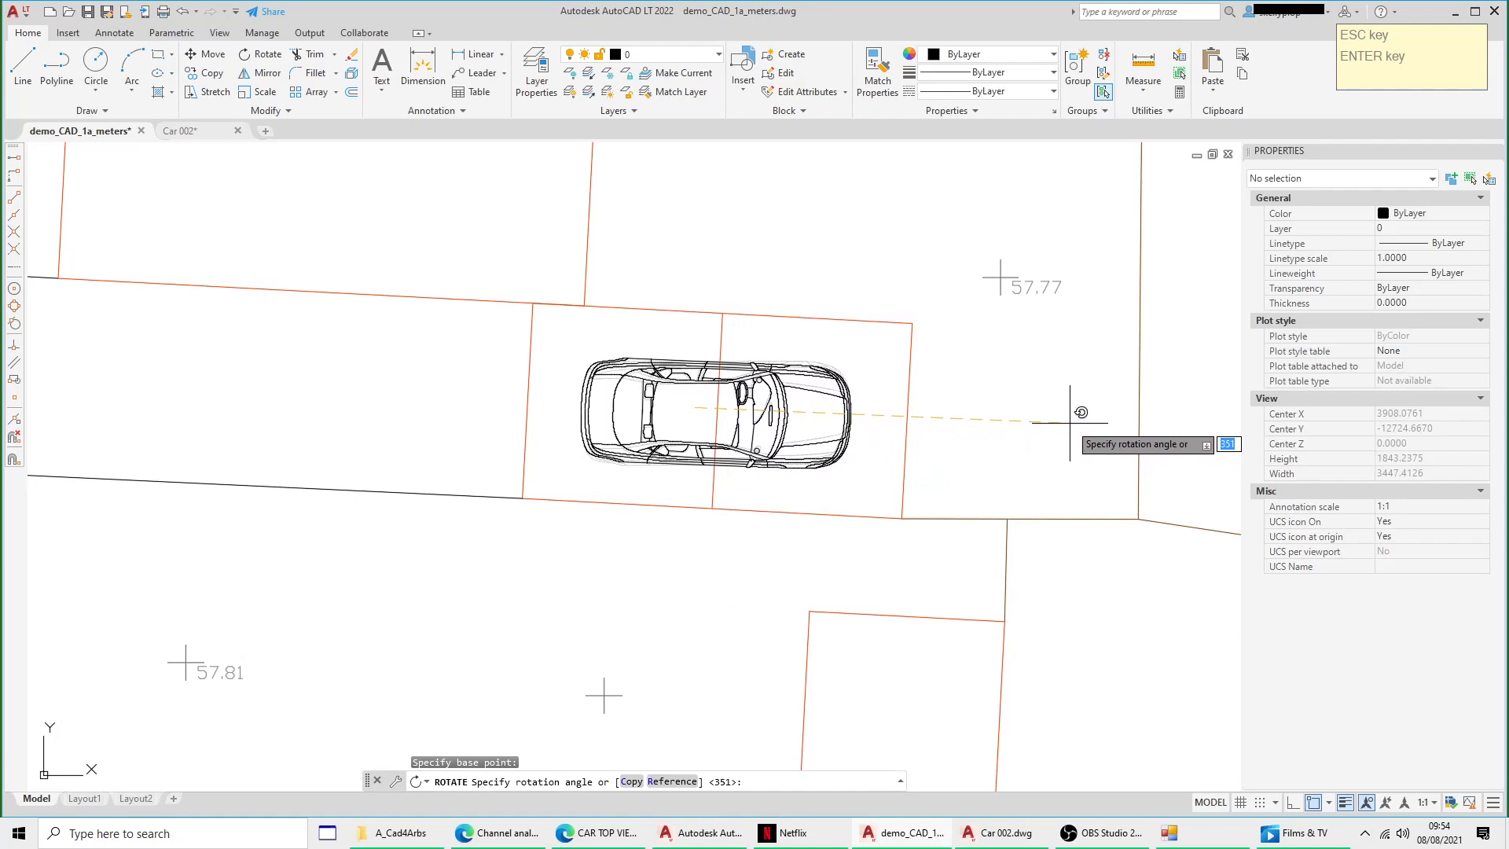
pyautogui.click(1070, 423)
pyautogui.scroll(-5, 809, 448)
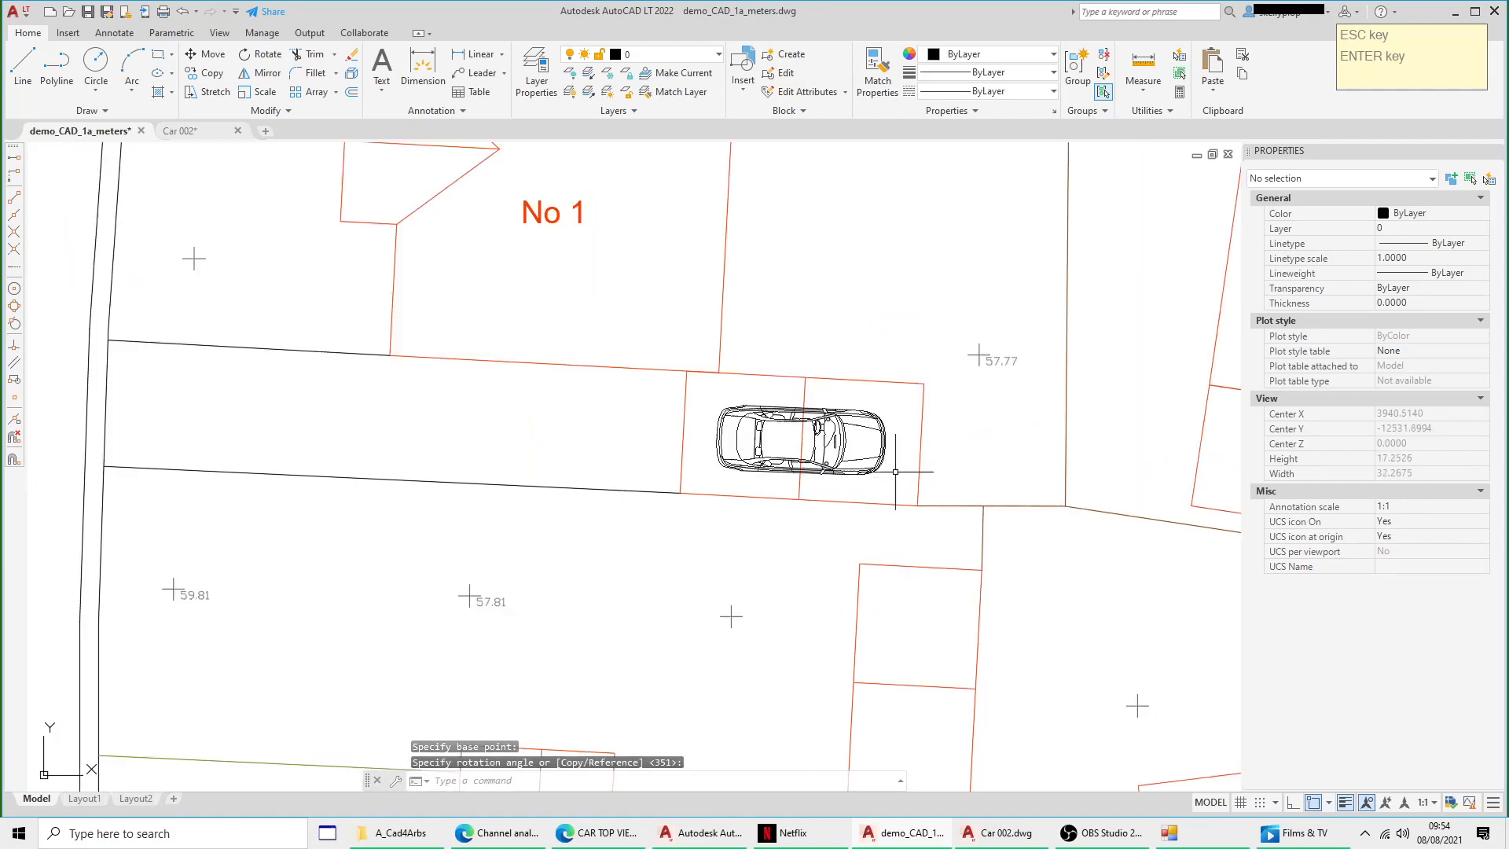
# Step: Move the car block from the middle of its rear edge to the midpoint of the garage's driveway-side line
pyautogui.scroll(5, 750, 442)
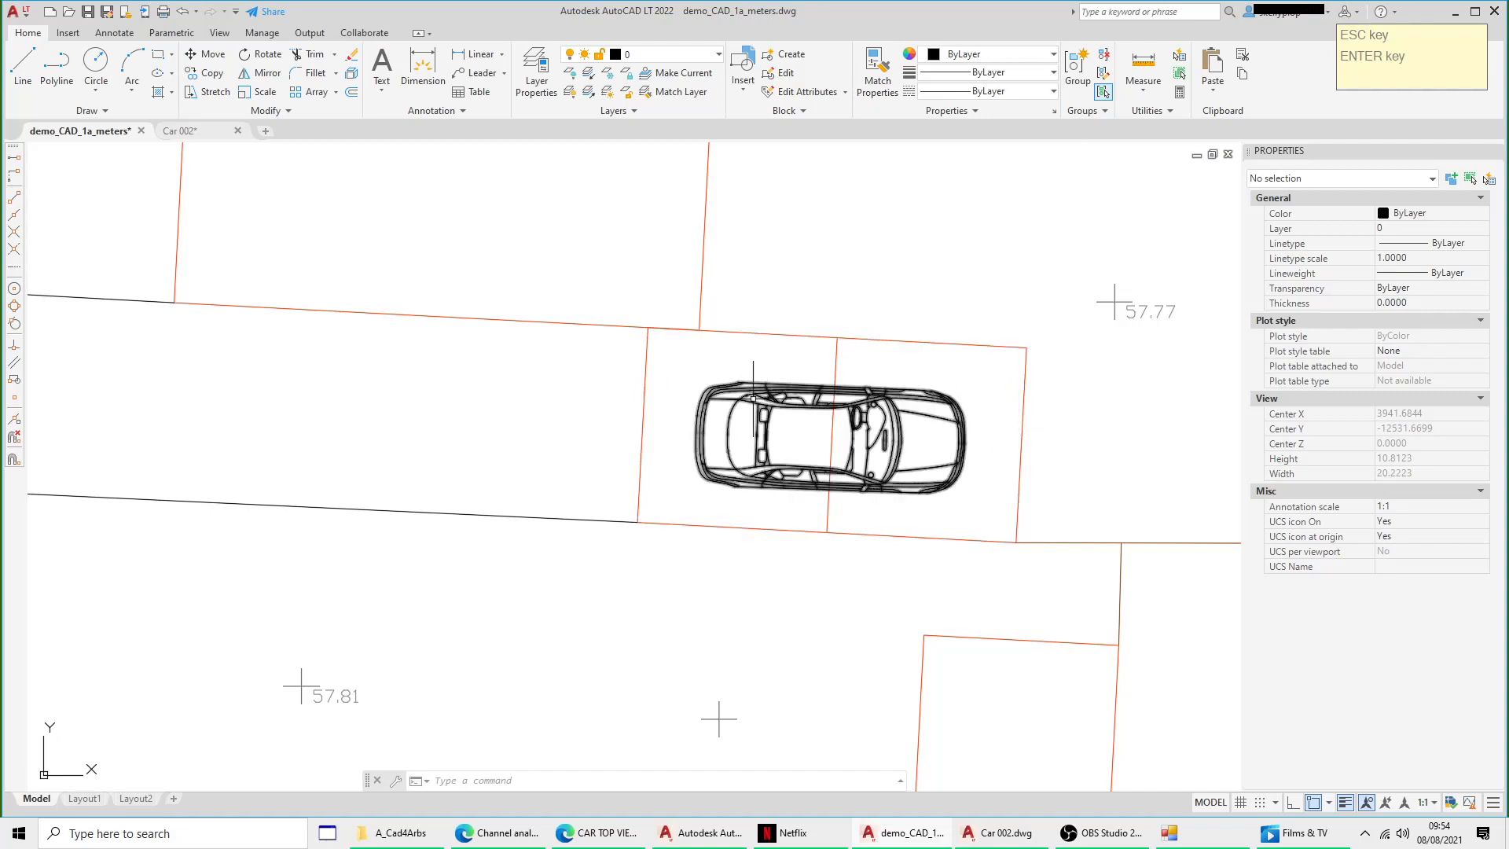
pyautogui.click(744, 389)
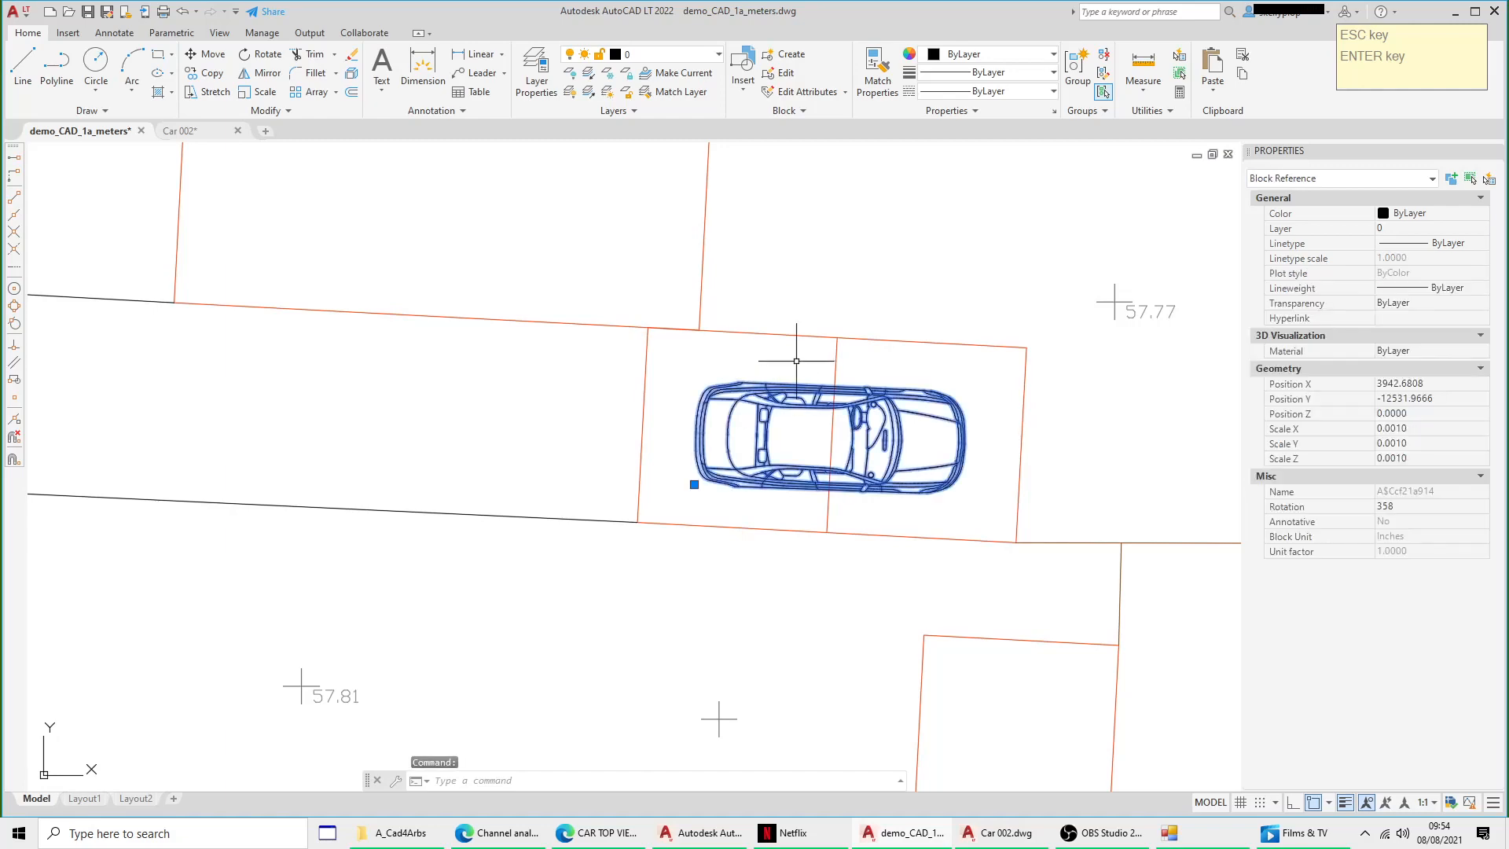
pyautogui.rightClick(750, 435)
pyautogui.click(808, 545)
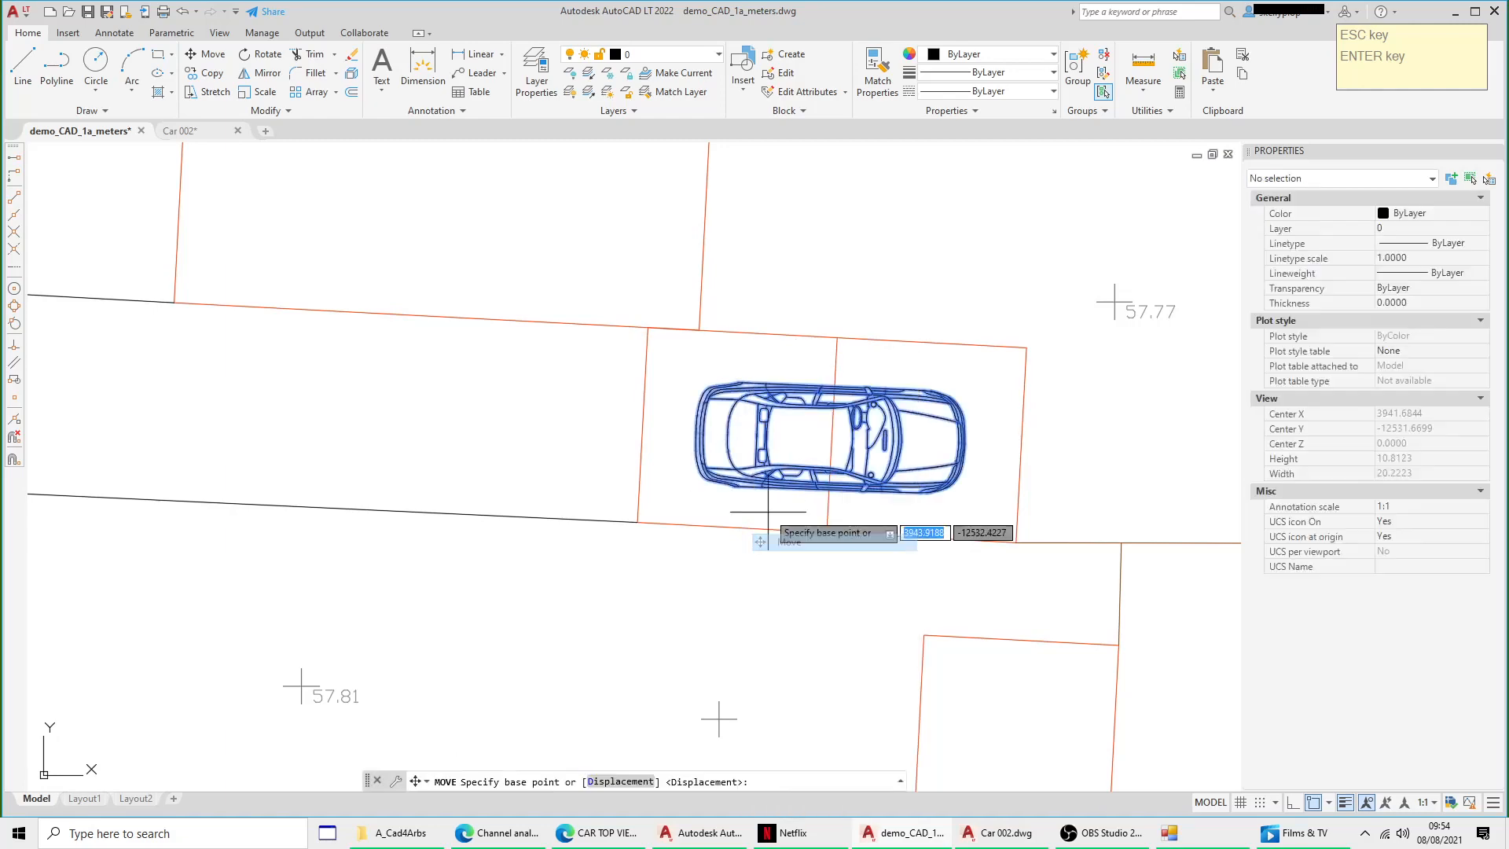
pyautogui.scroll(3, 693, 433)
pyautogui.scroll(1, 692, 433)
pyautogui.click(706, 433)
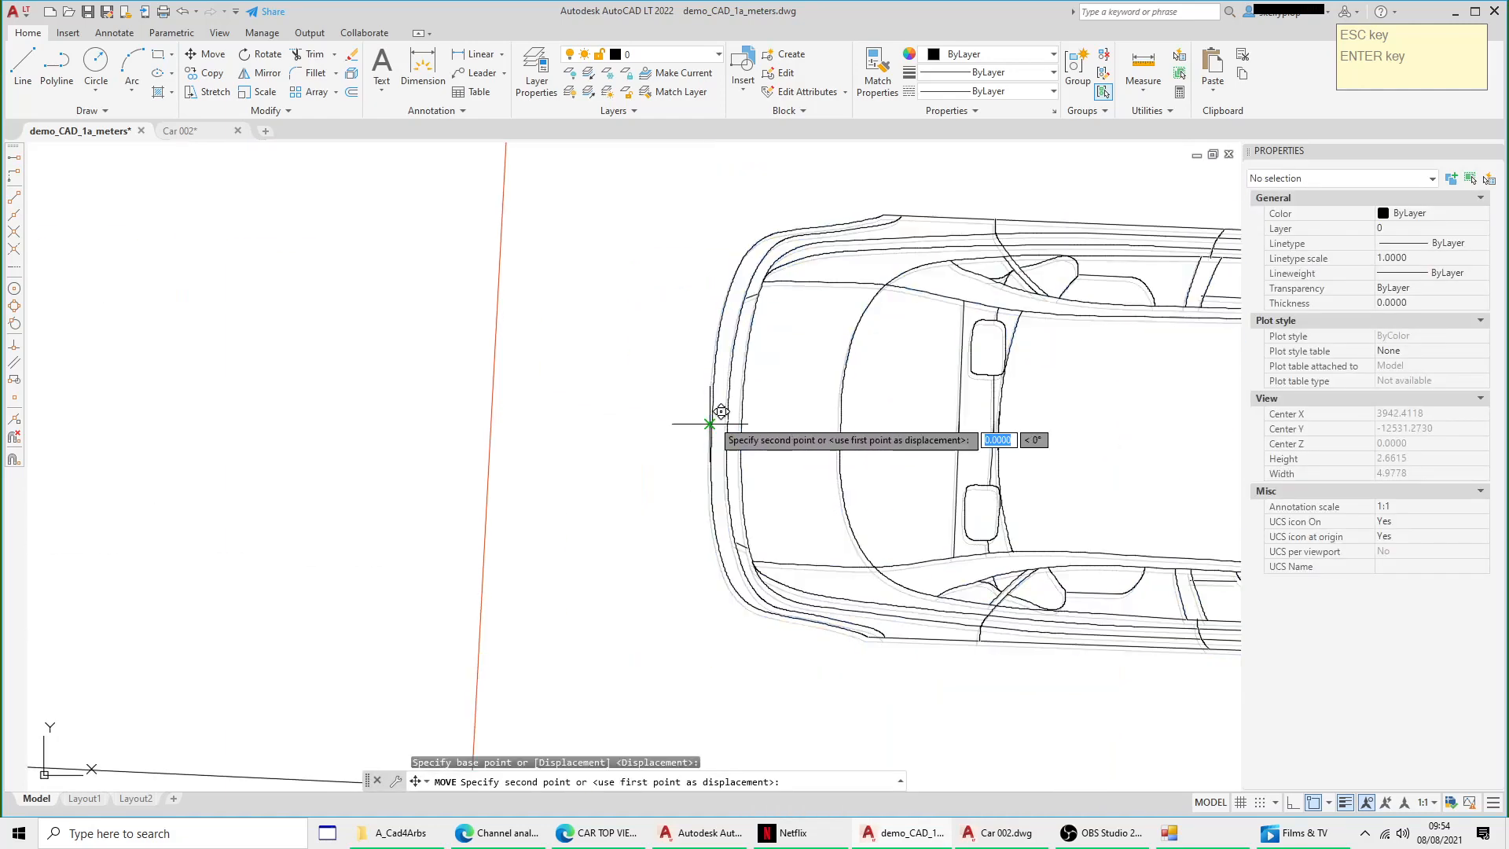
pyautogui.scroll(-4, 702, 435)
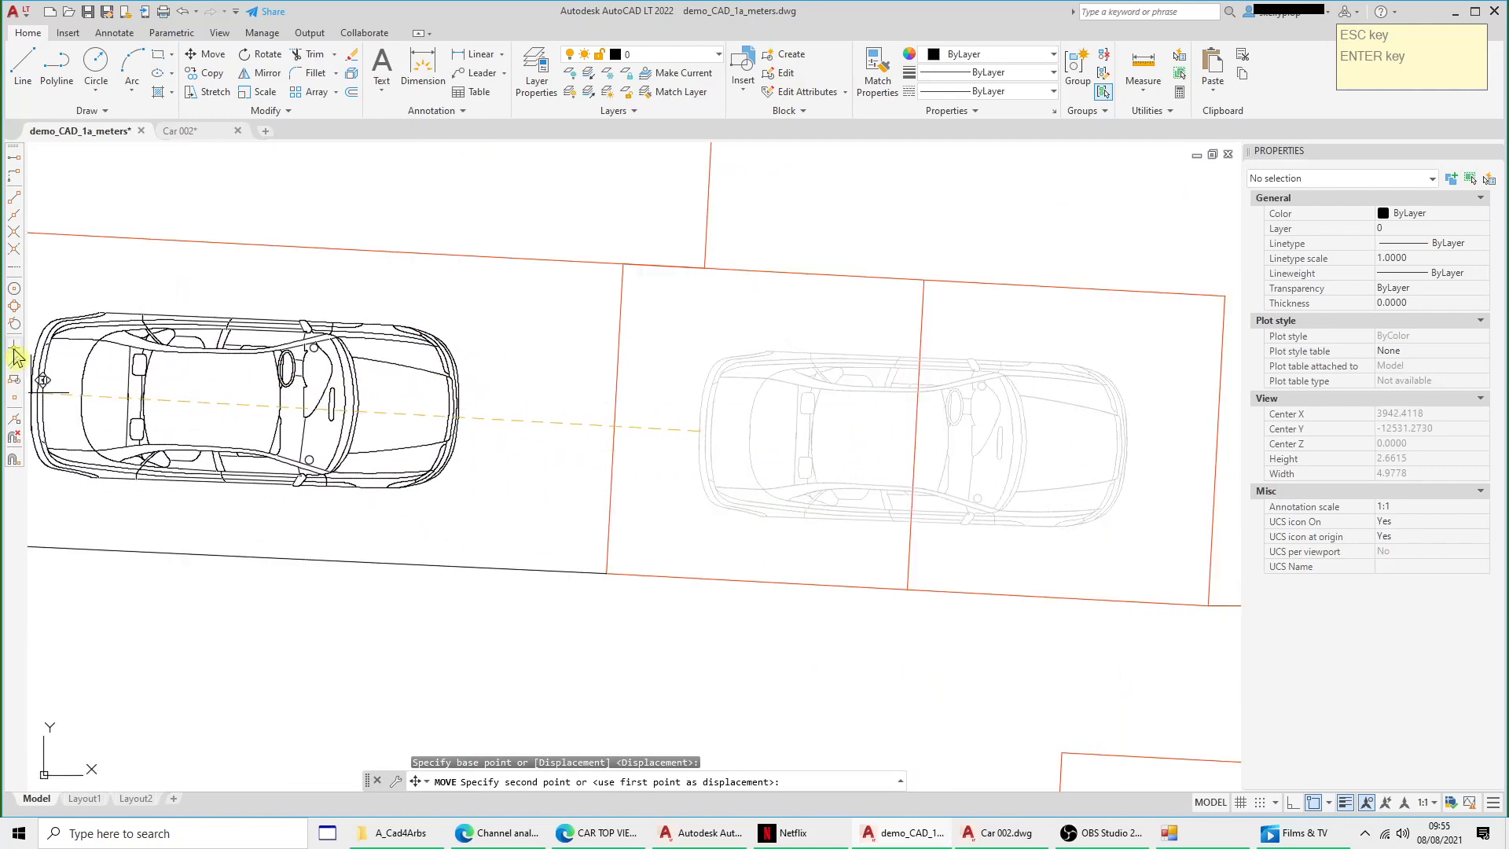
pyautogui.click(14, 215)
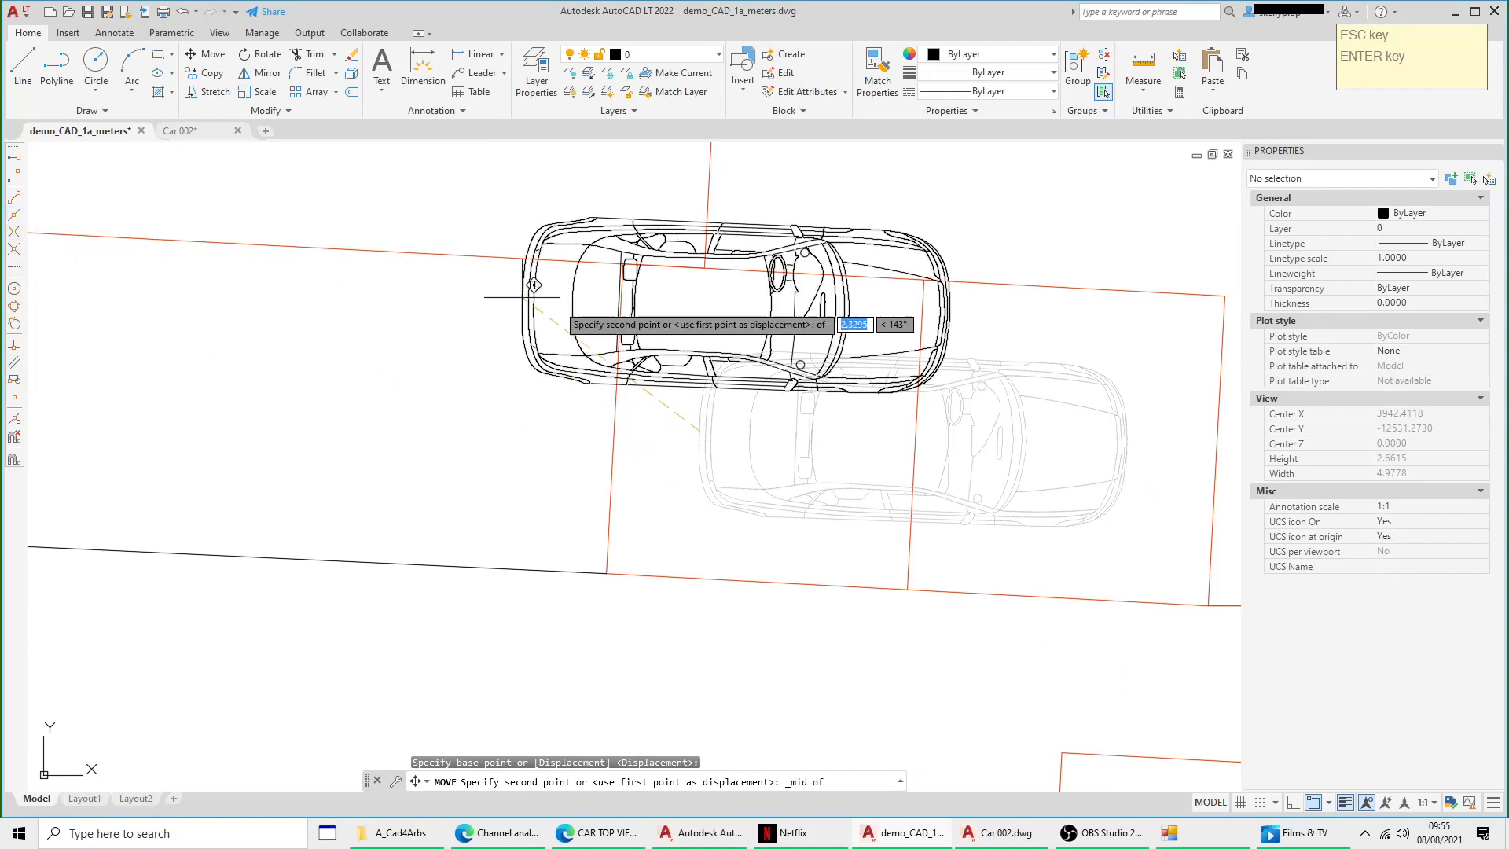
pyautogui.click(627, 407)
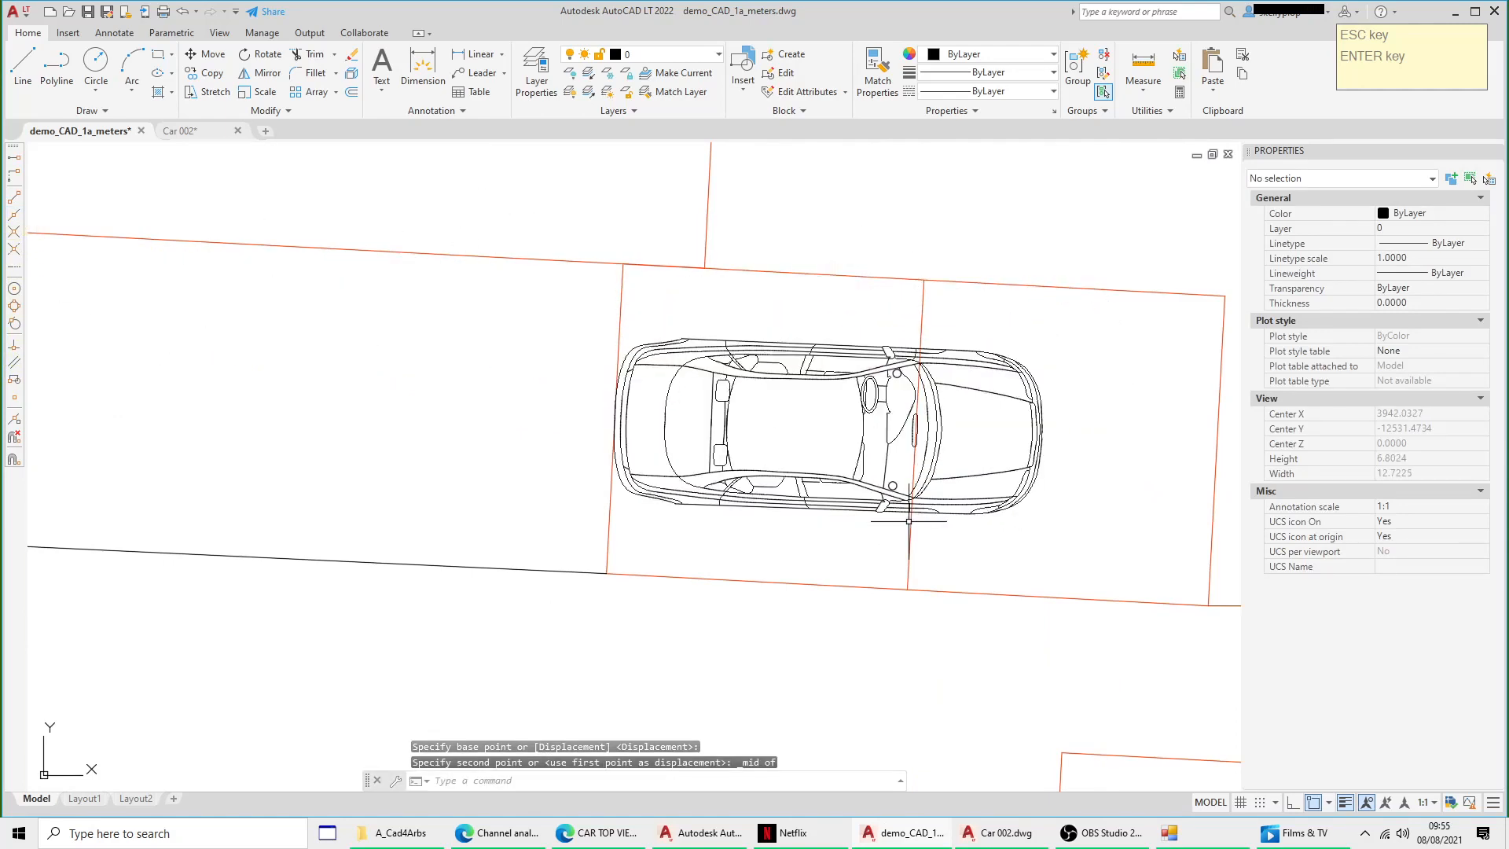
# Step: Start scaling the car block with the Reference option, using the midpoint of its rear edge as the base point
pyautogui.click(832, 350)
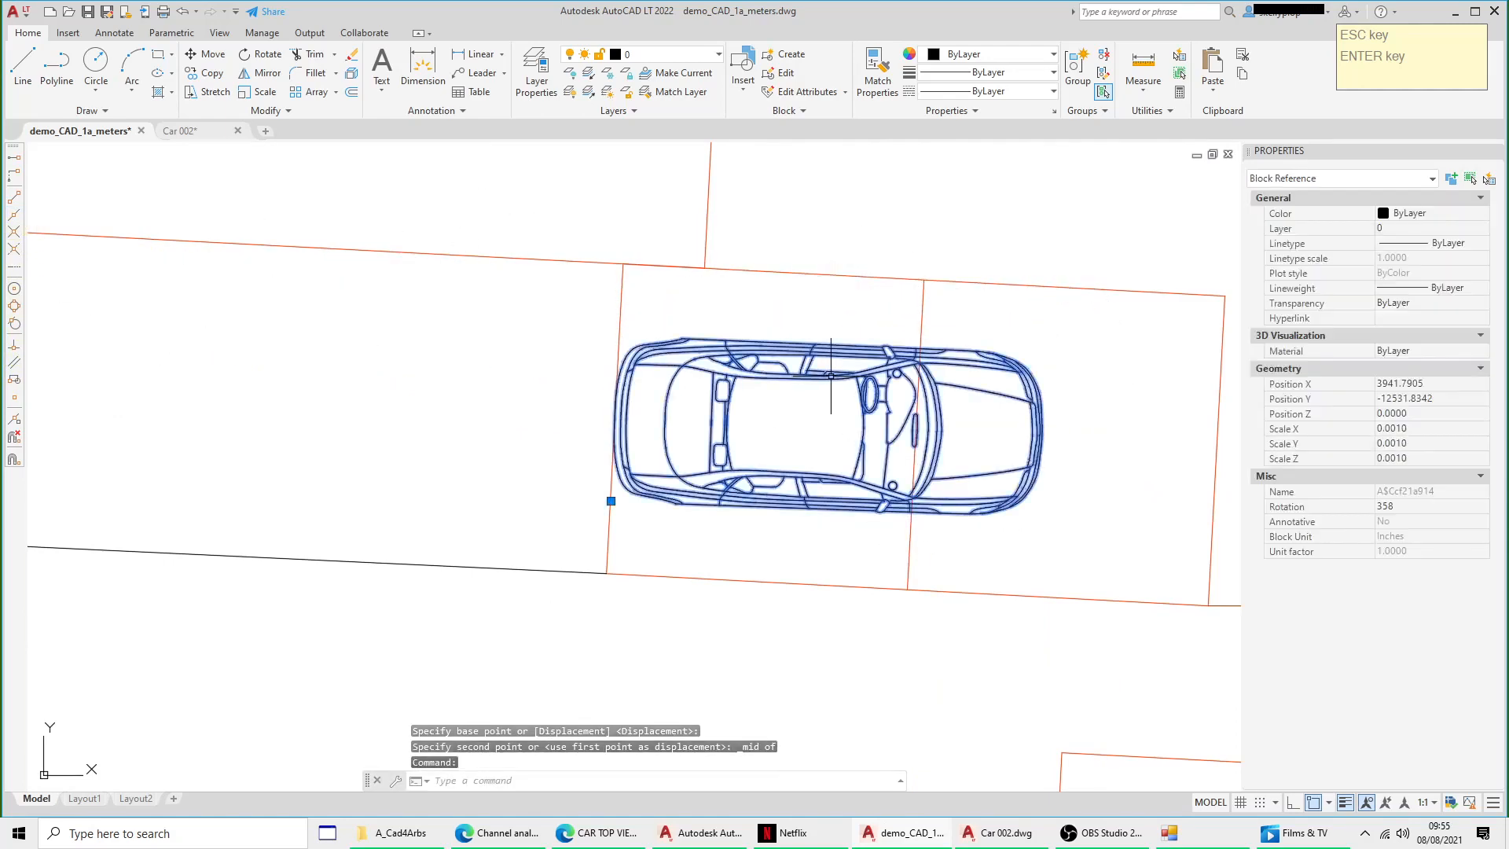
pyautogui.rightClick(833, 355)
pyautogui.click(871, 577)
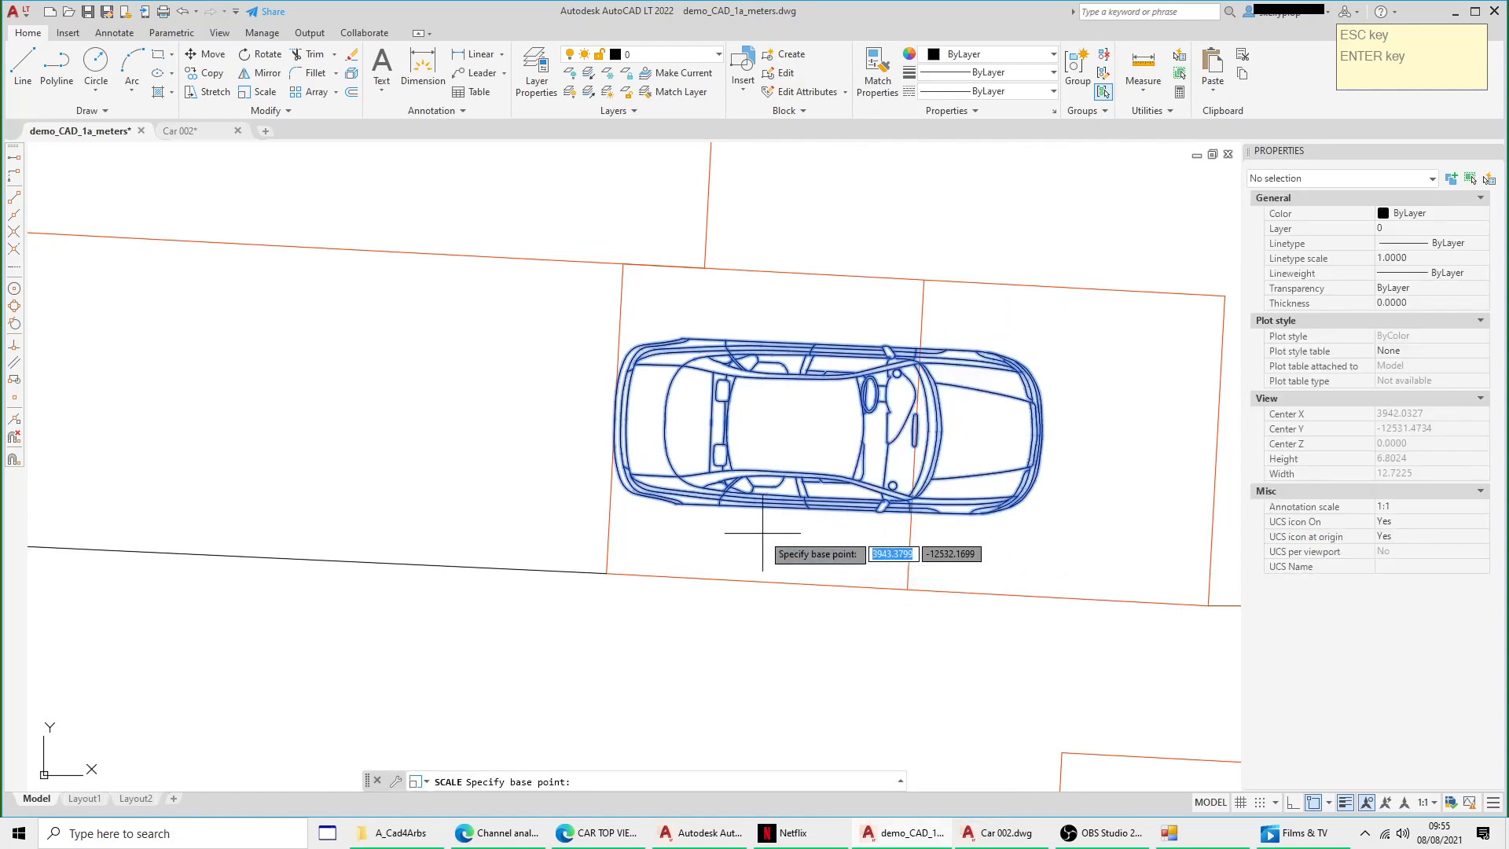
pyautogui.click(14, 217)
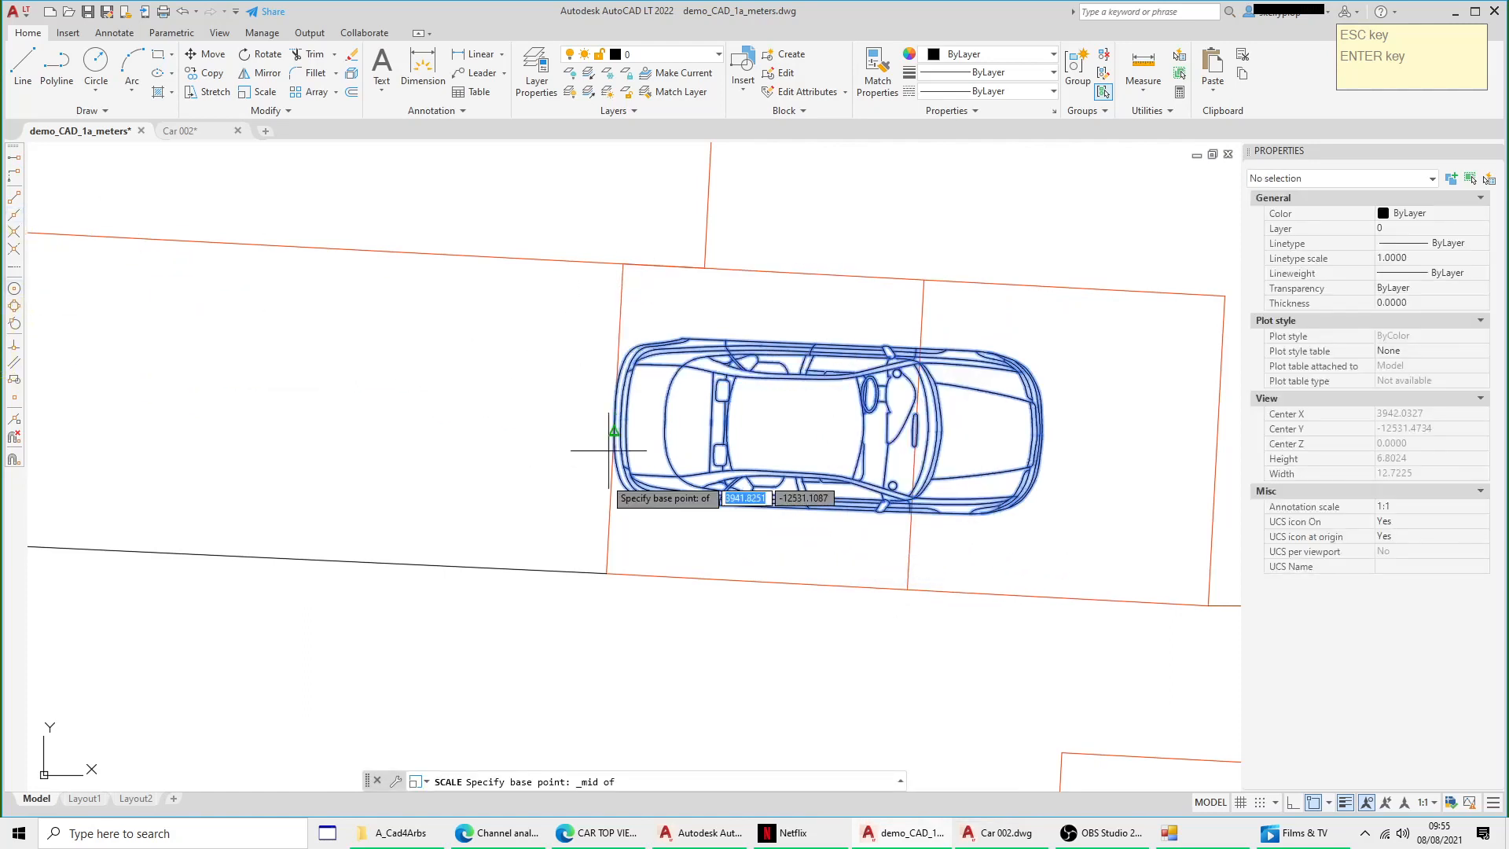
pyautogui.click(621, 419)
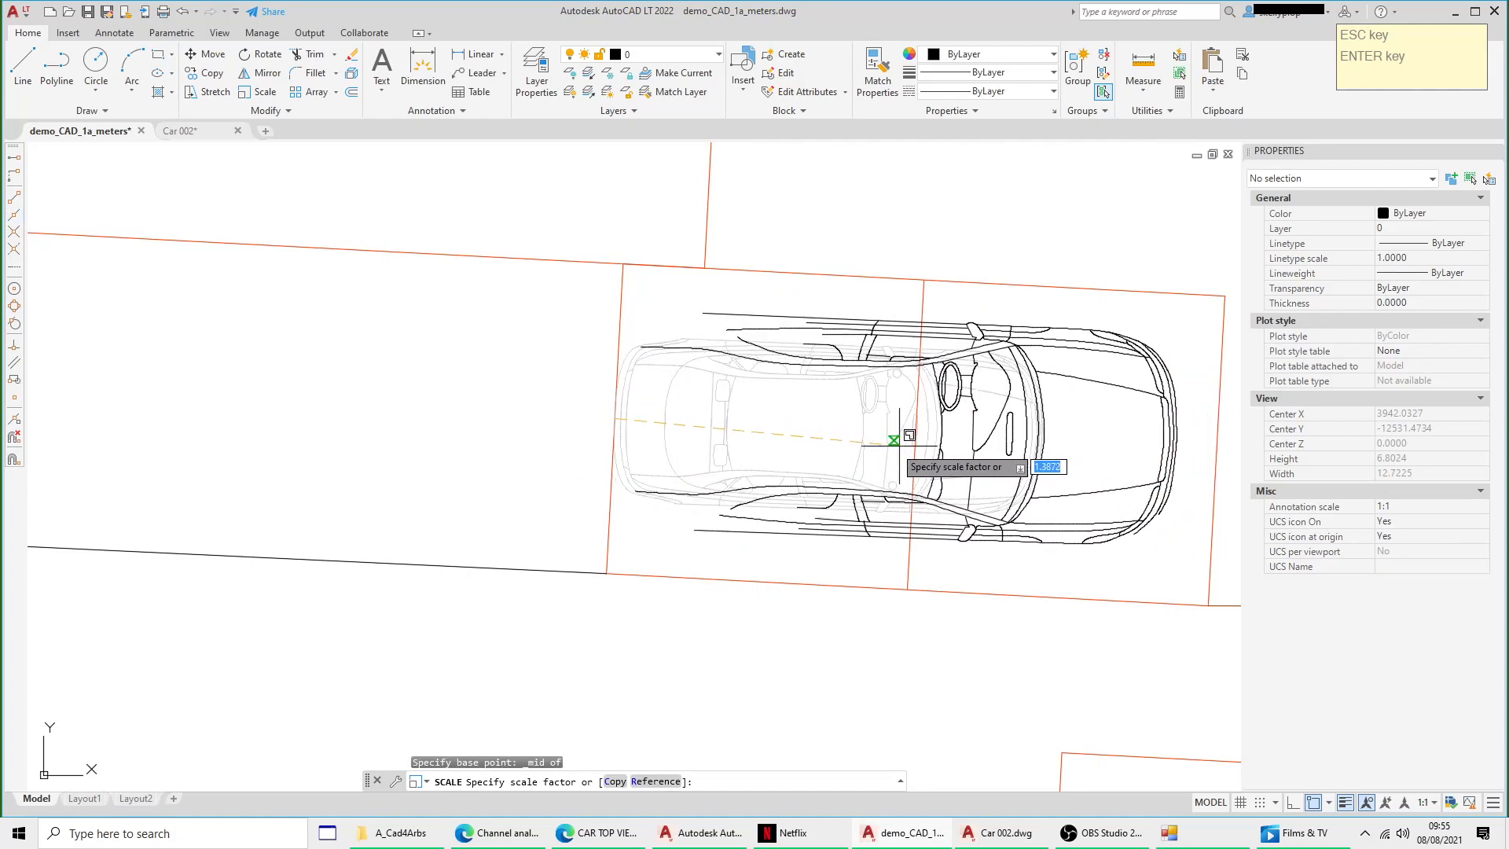
pyautogui.rightClick(789, 437)
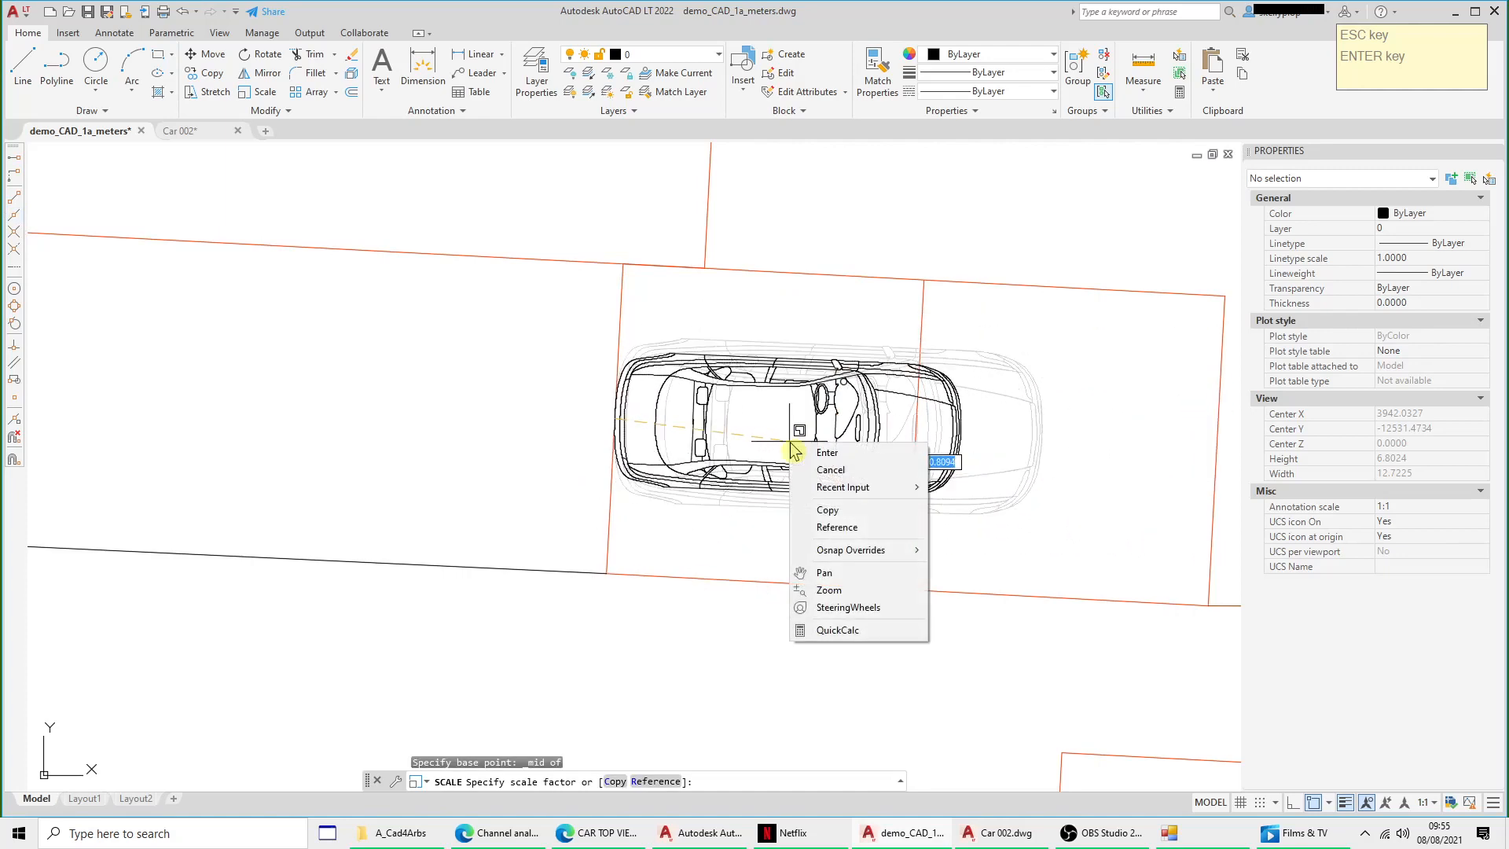
pyautogui.click(849, 527)
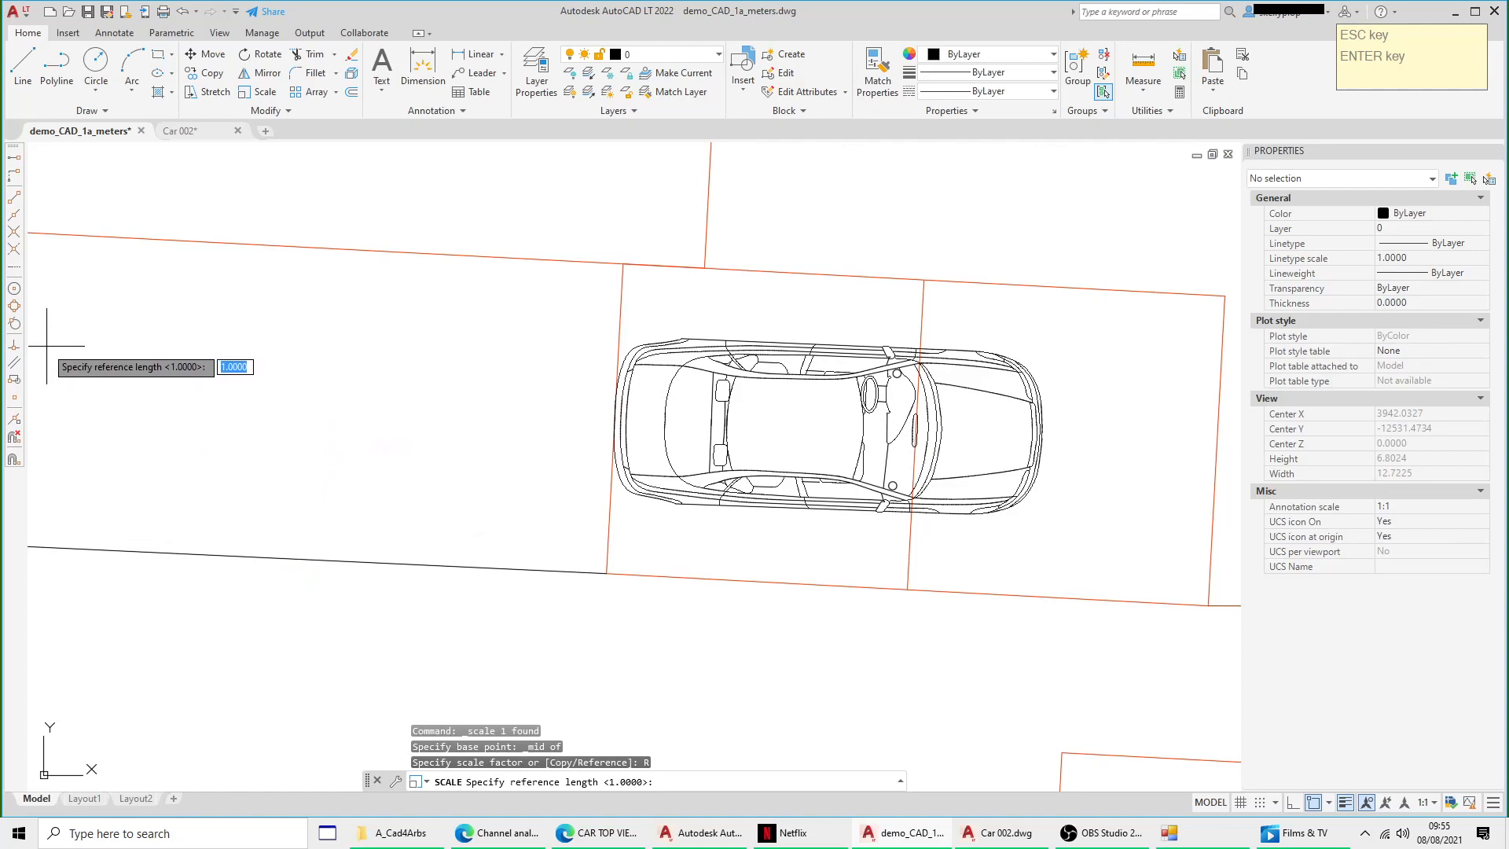
# Step: Define the reference length from the midpoint of the car's rear edge to the middle of its front edge
pyautogui.click(14, 214)
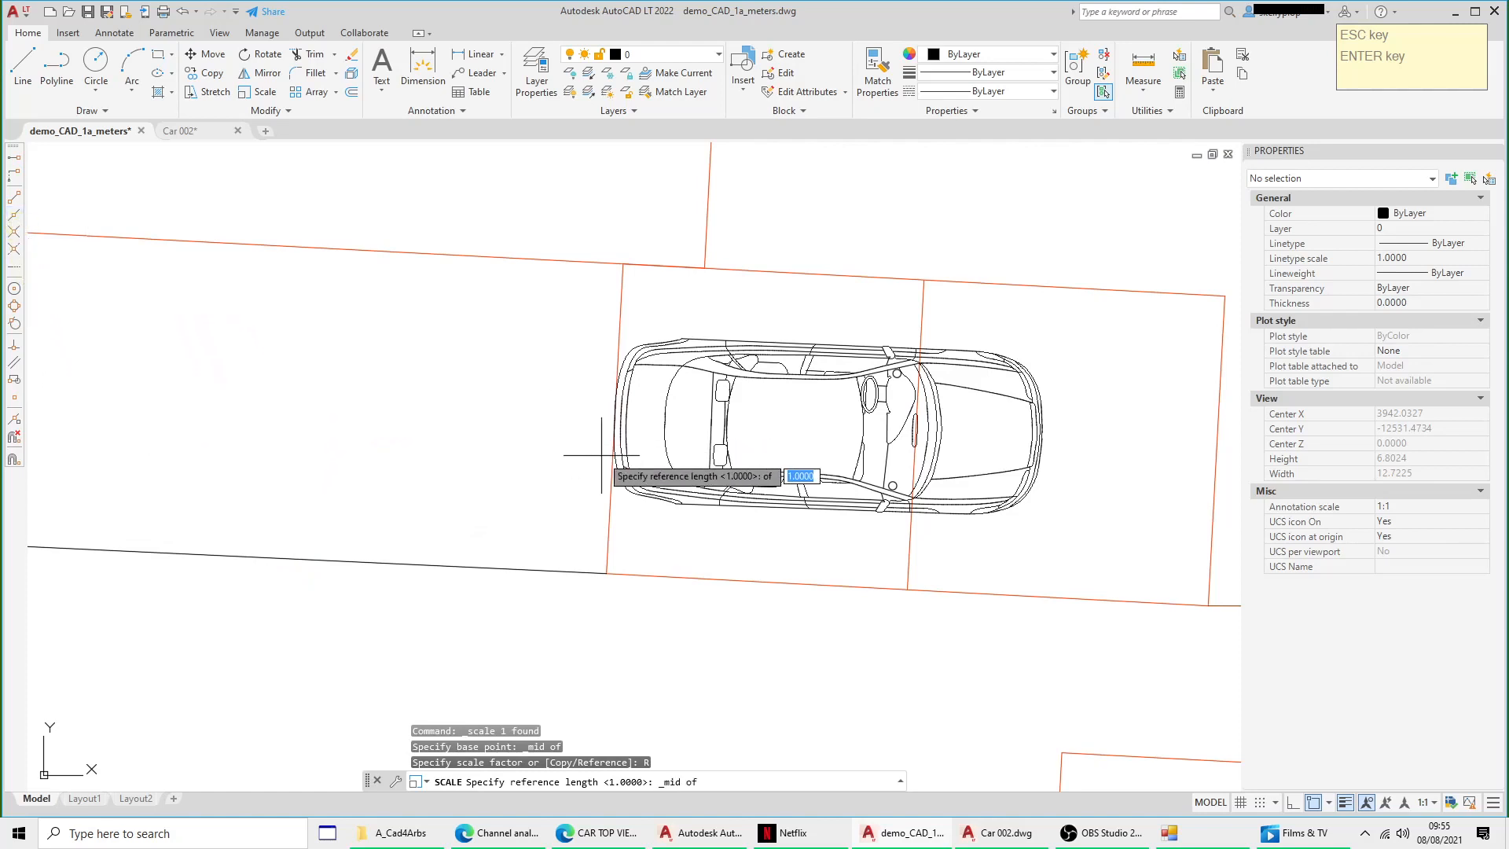
pyautogui.click(615, 417)
pyautogui.moveTo(959, 463); pyautogui.dragTo(755, 464, button='middle')
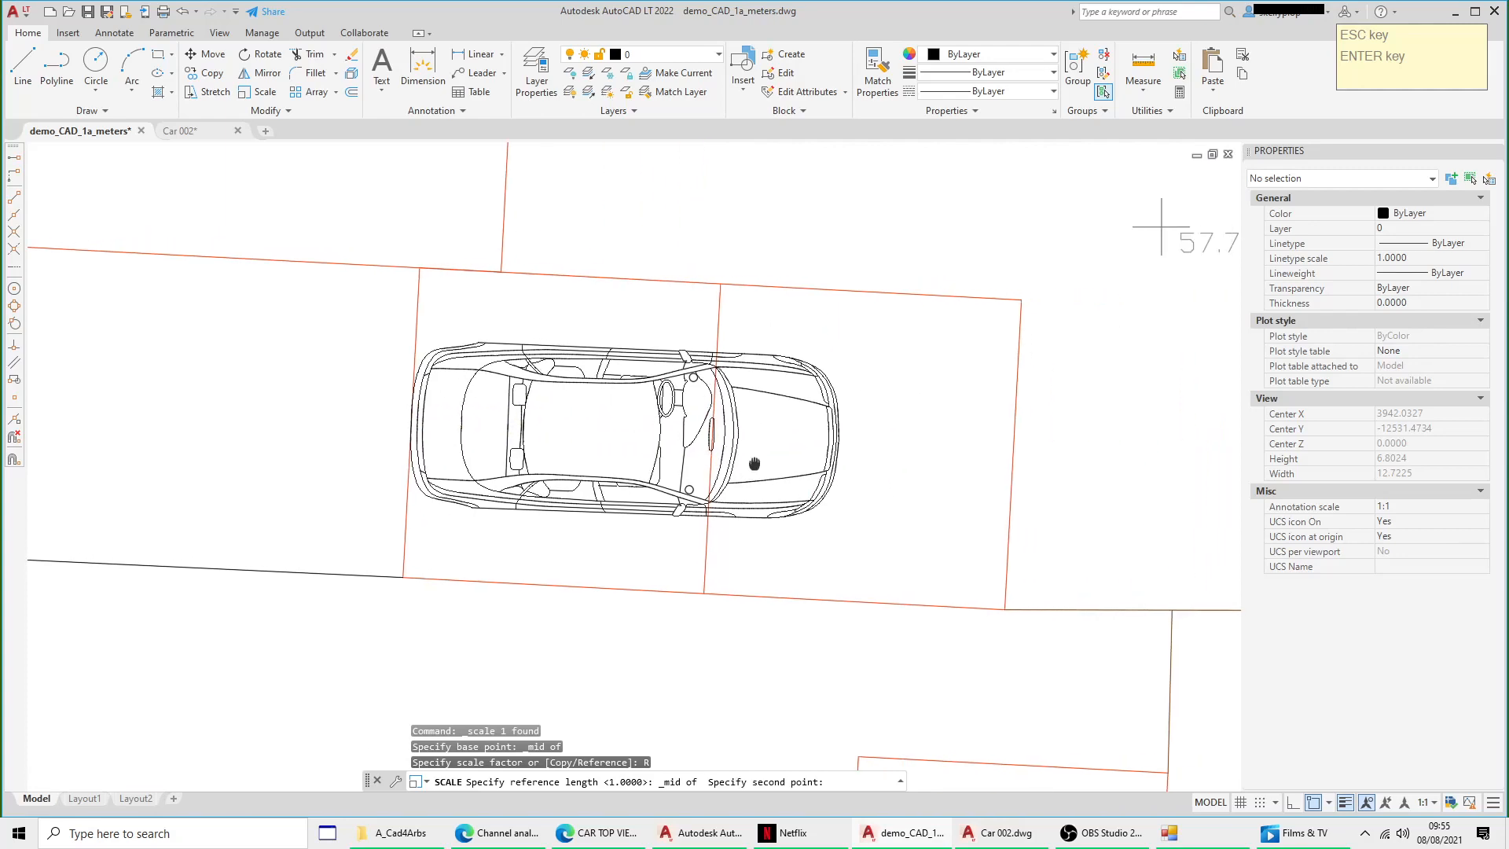
pyautogui.scroll(5, 838, 445)
pyautogui.scroll(-5, 409, 432)
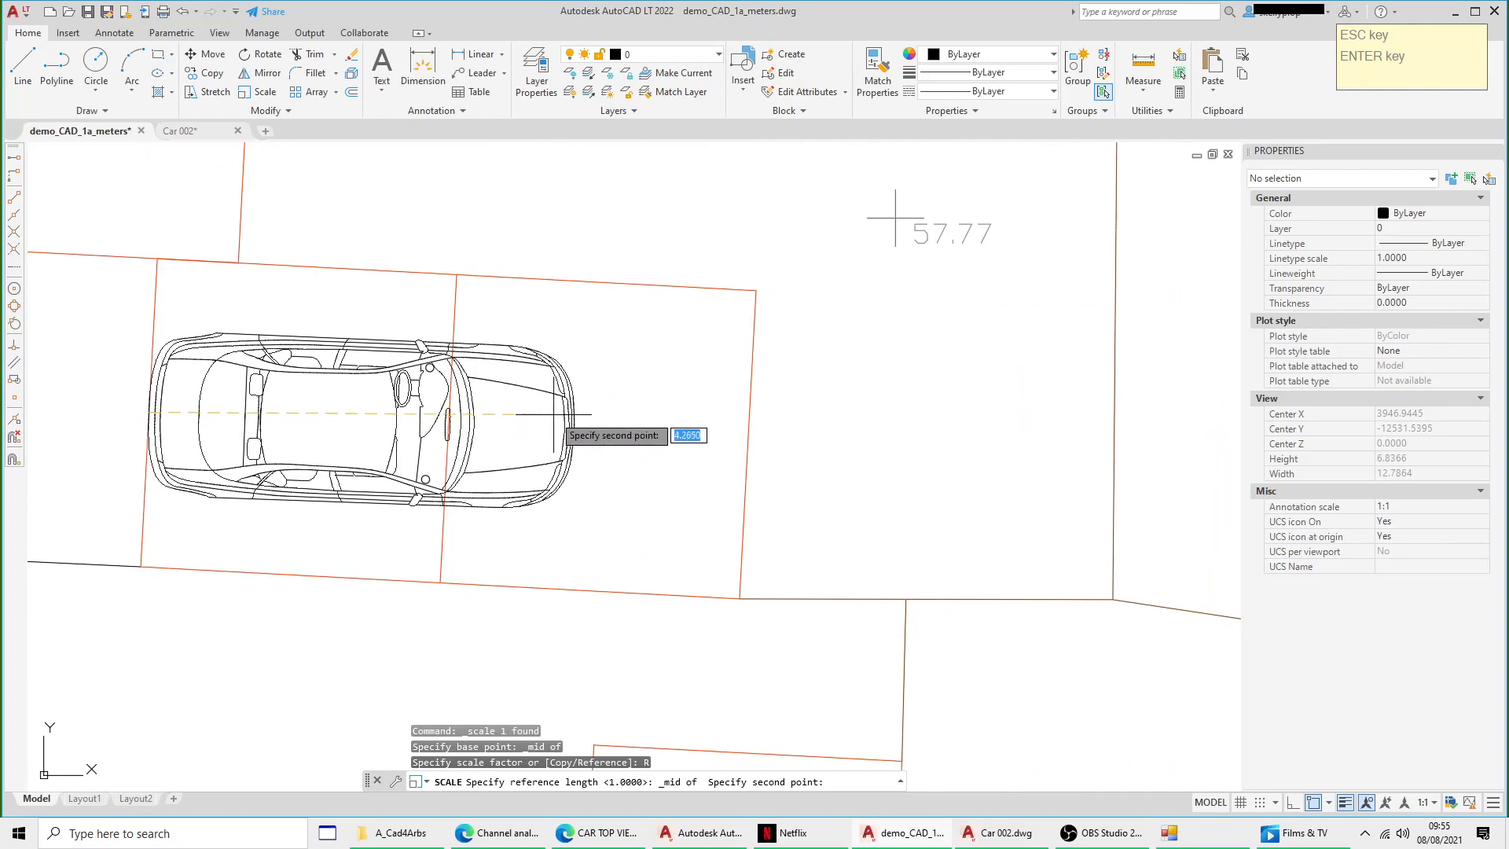
pyautogui.scroll(4, 556, 411)
pyautogui.click(595, 437)
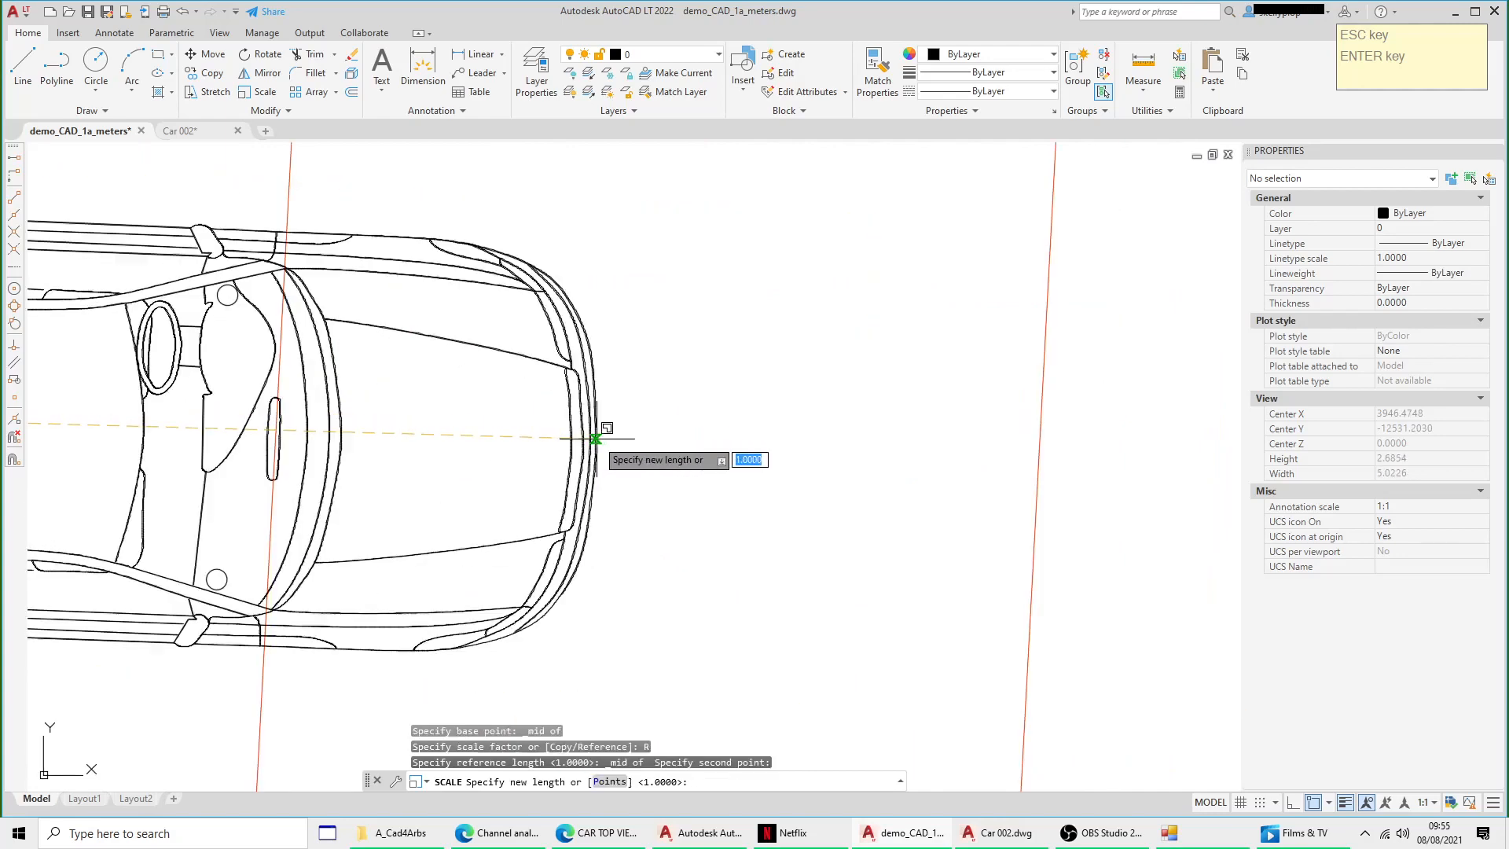
# Step: Set the new length by picking a point near the middle of the garage's end wall in front of the car
pyautogui.scroll(-4, 596, 437)
pyautogui.scroll(2, 613, 432)
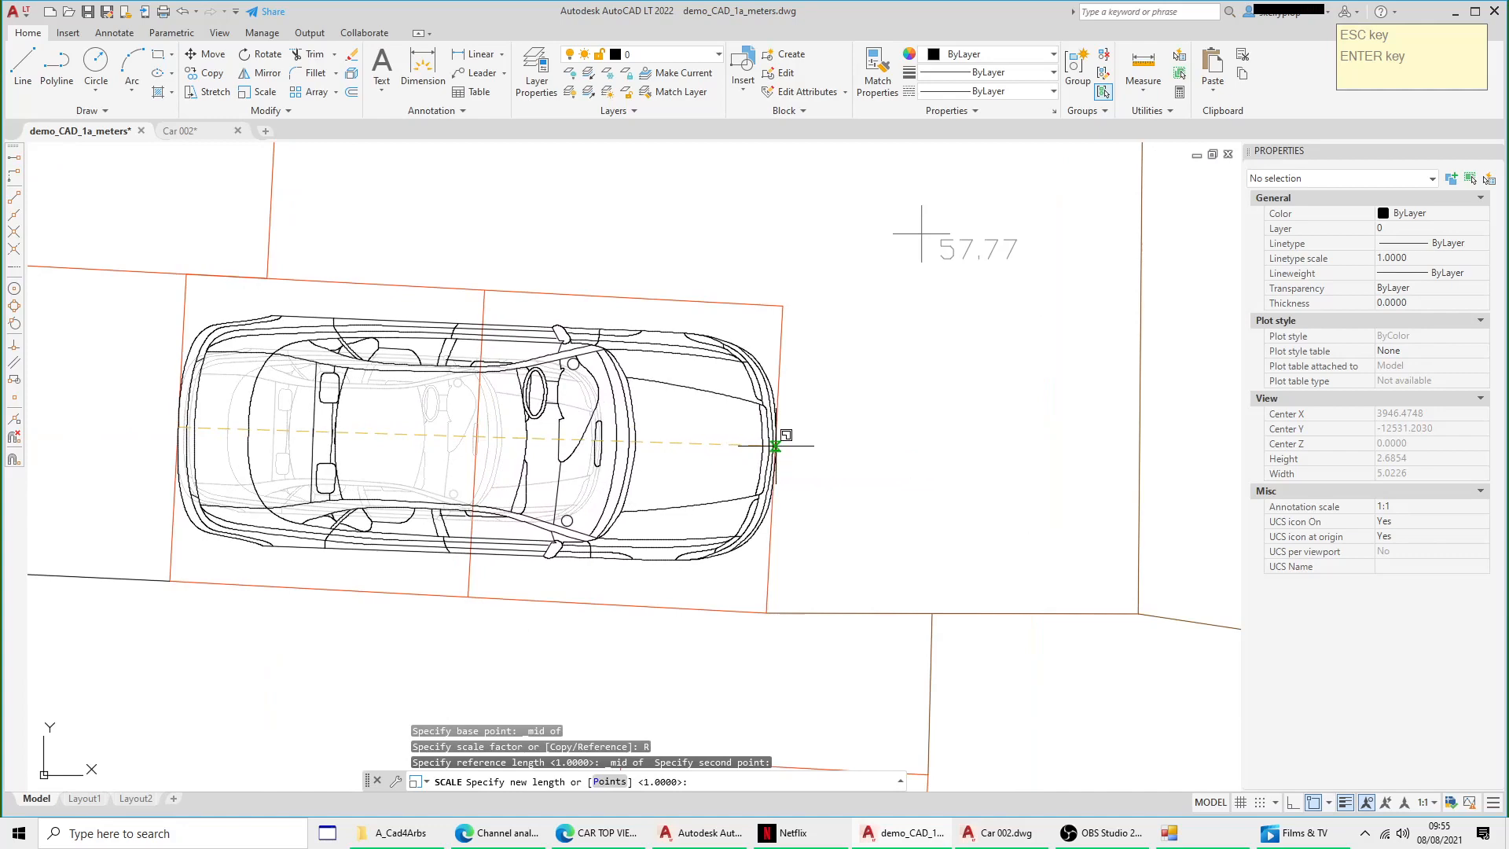
pyautogui.click(775, 446)
pyautogui.scroll(-5, 798, 464)
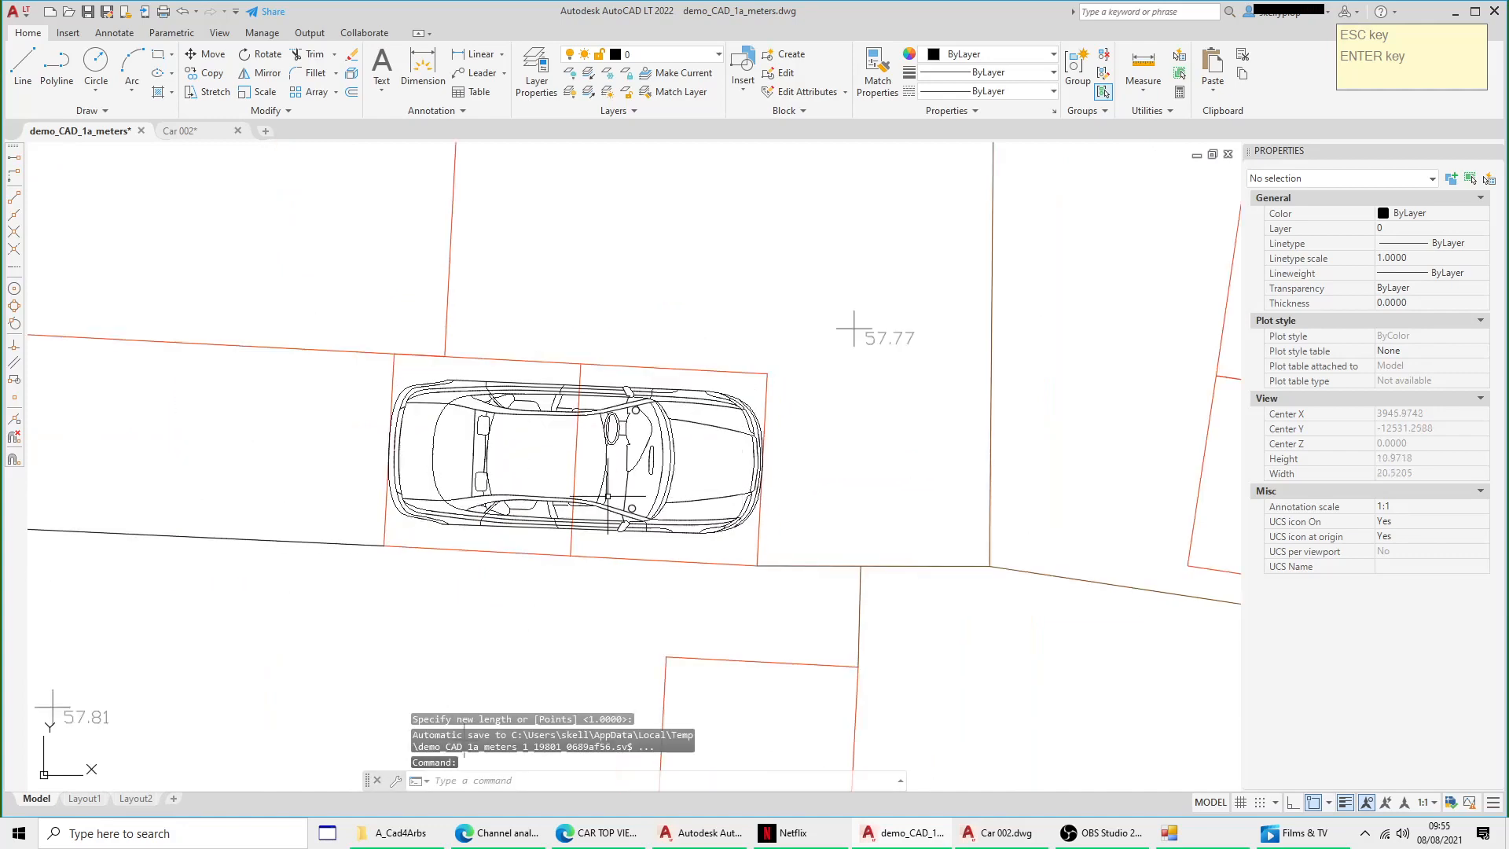
pyautogui.scroll(2, 686, 492)
pyautogui.scroll(4, 809, 455)
pyautogui.scroll(-3, 809, 455)
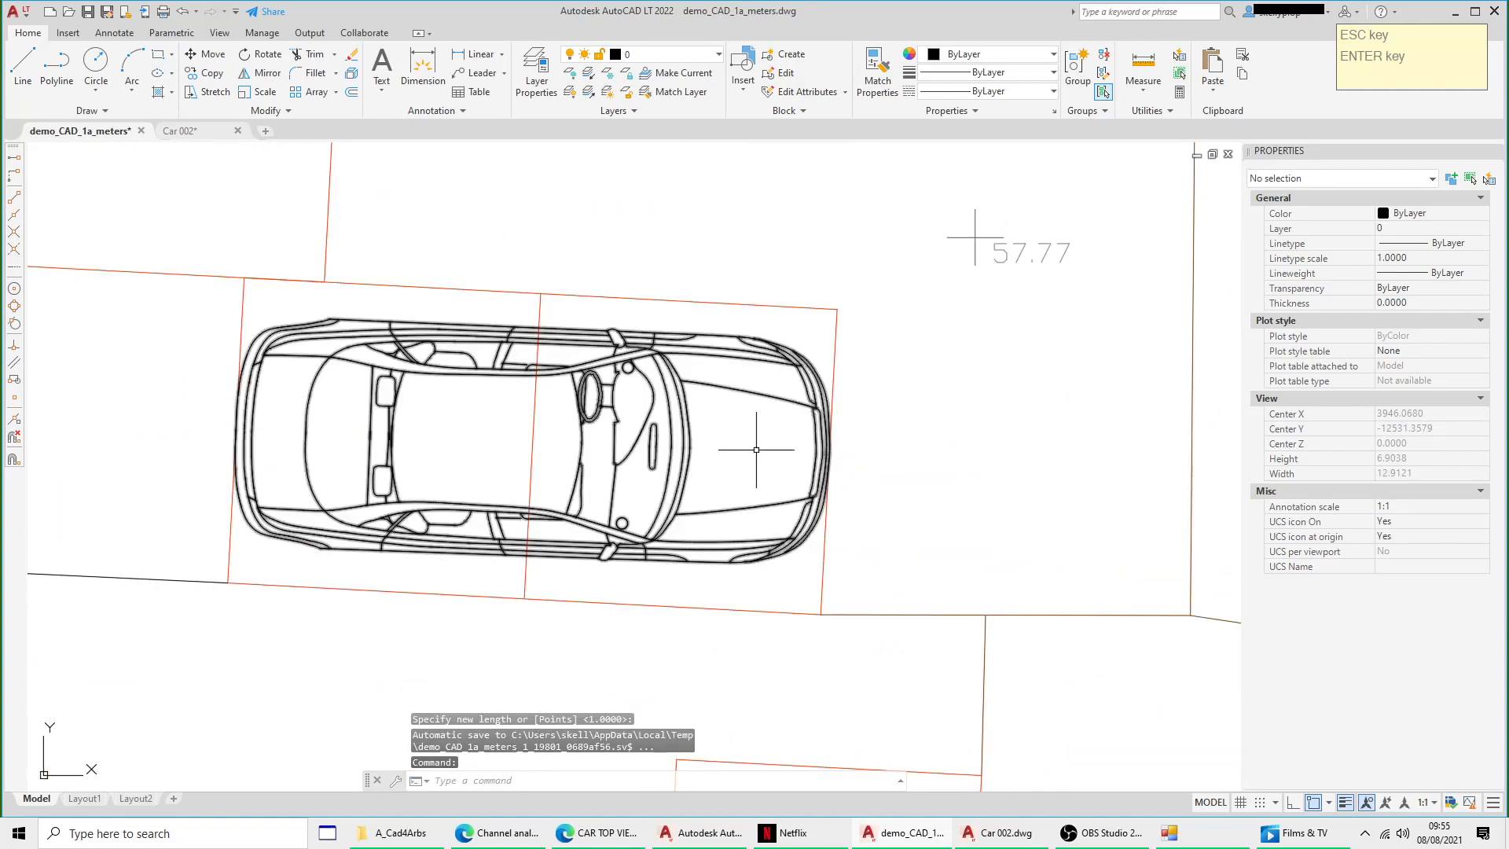
pyautogui.scroll(1, 904, 440)
pyautogui.scroll(-4, 603, 437)
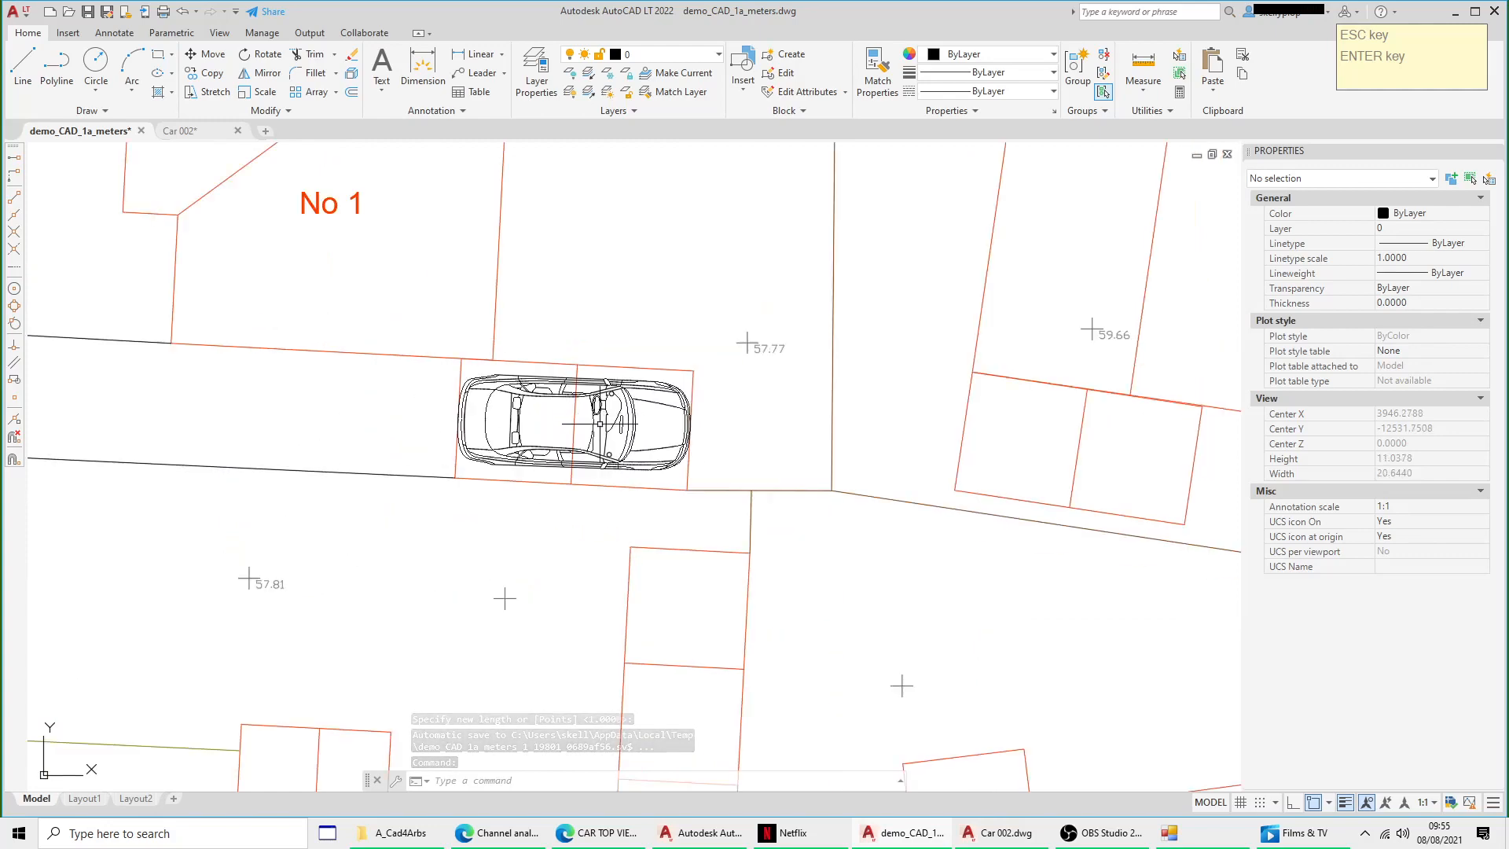
pyautogui.moveTo(604, 468); pyautogui.dragTo(651, 495, button='middle')
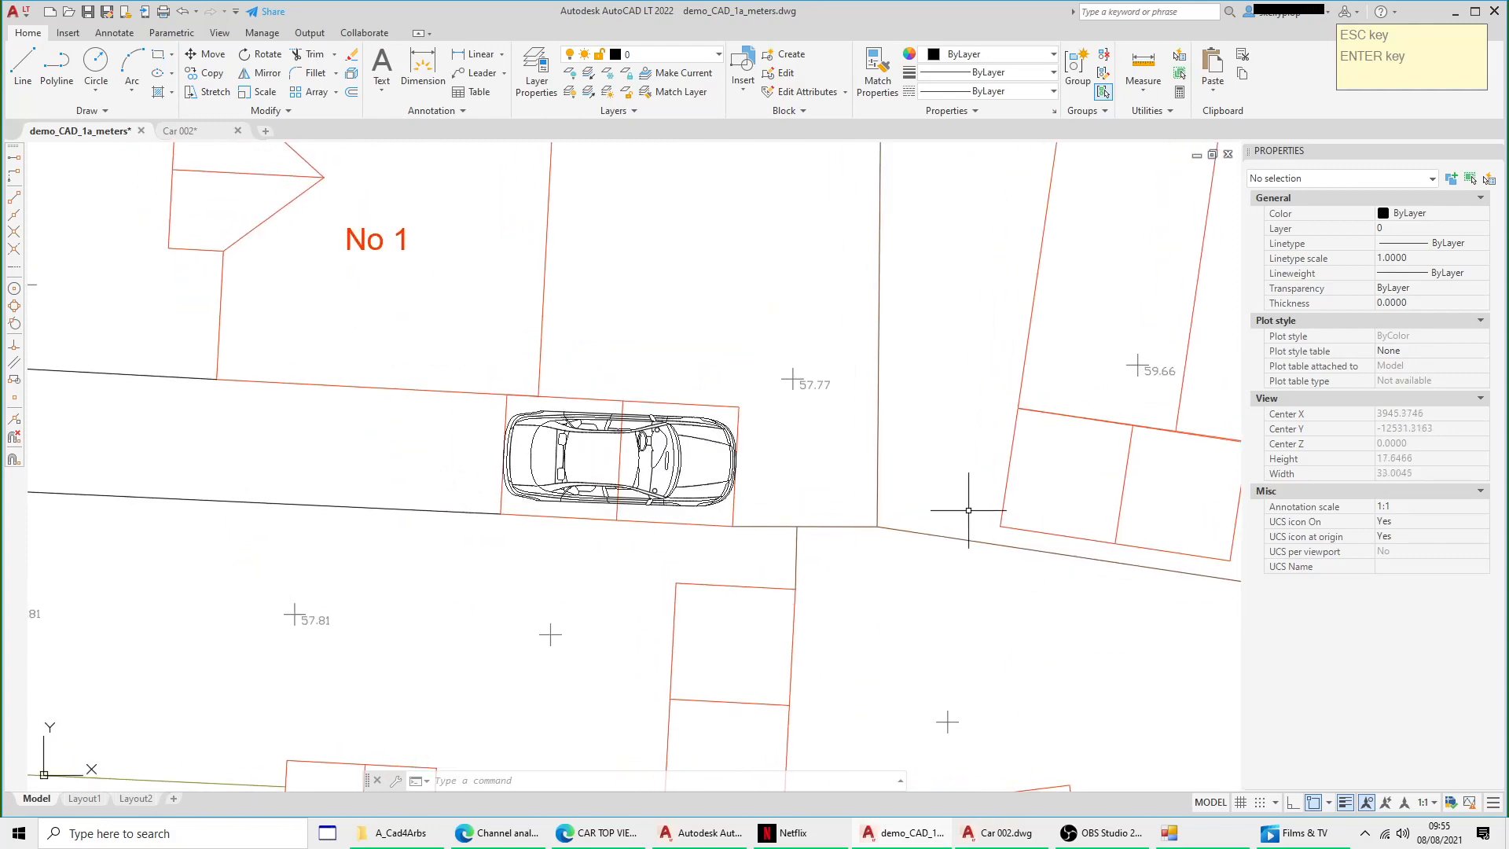
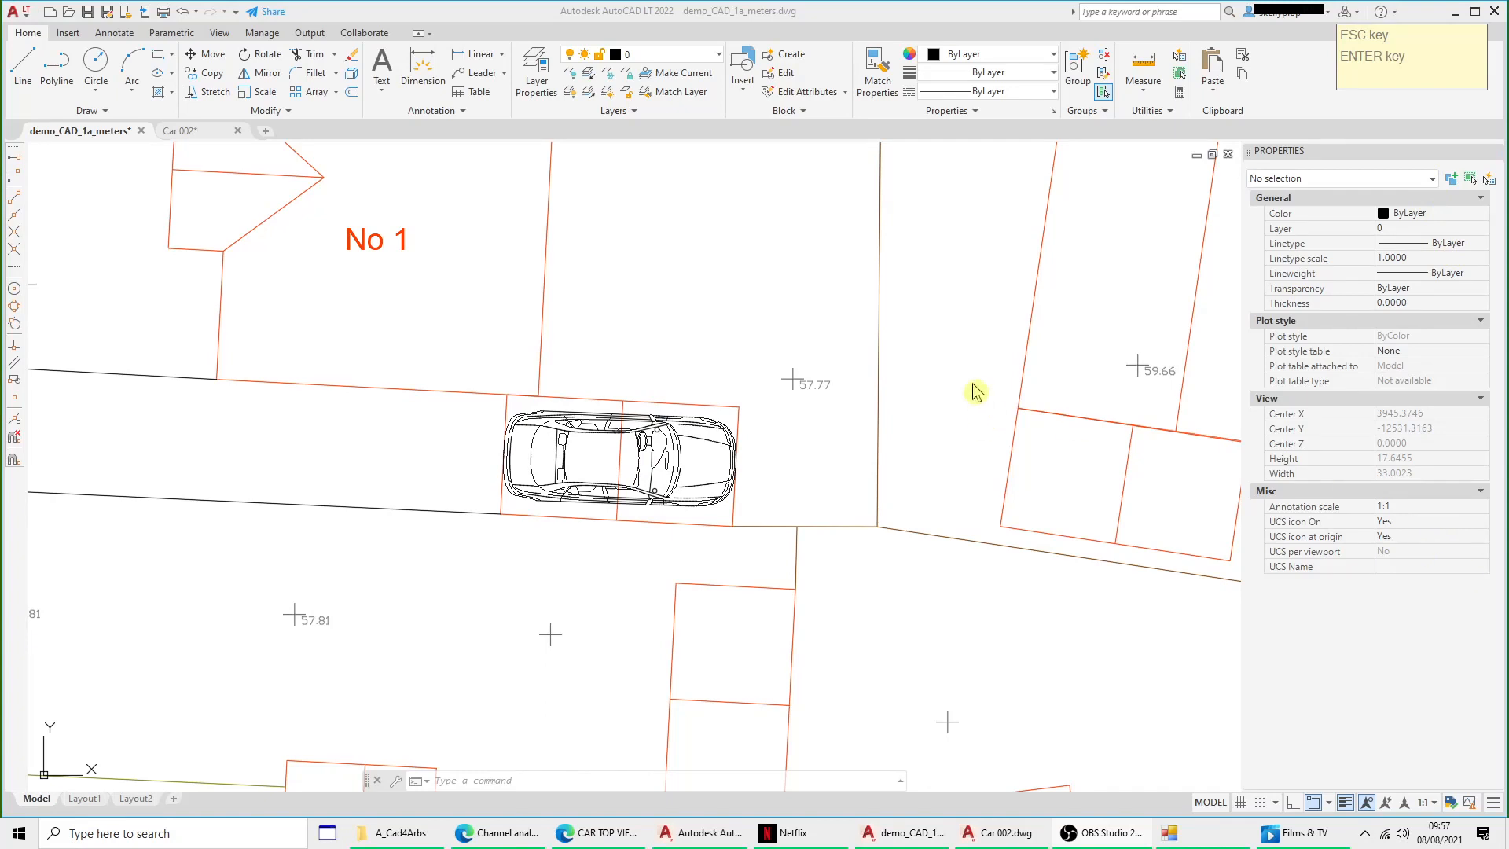
# Step: Close the Car 002.dwg and demo_CAD_1a_meters.dwg drawings without saving their changes
pyautogui.scroll(-2, 692, 267)
pyautogui.click(639, 248)
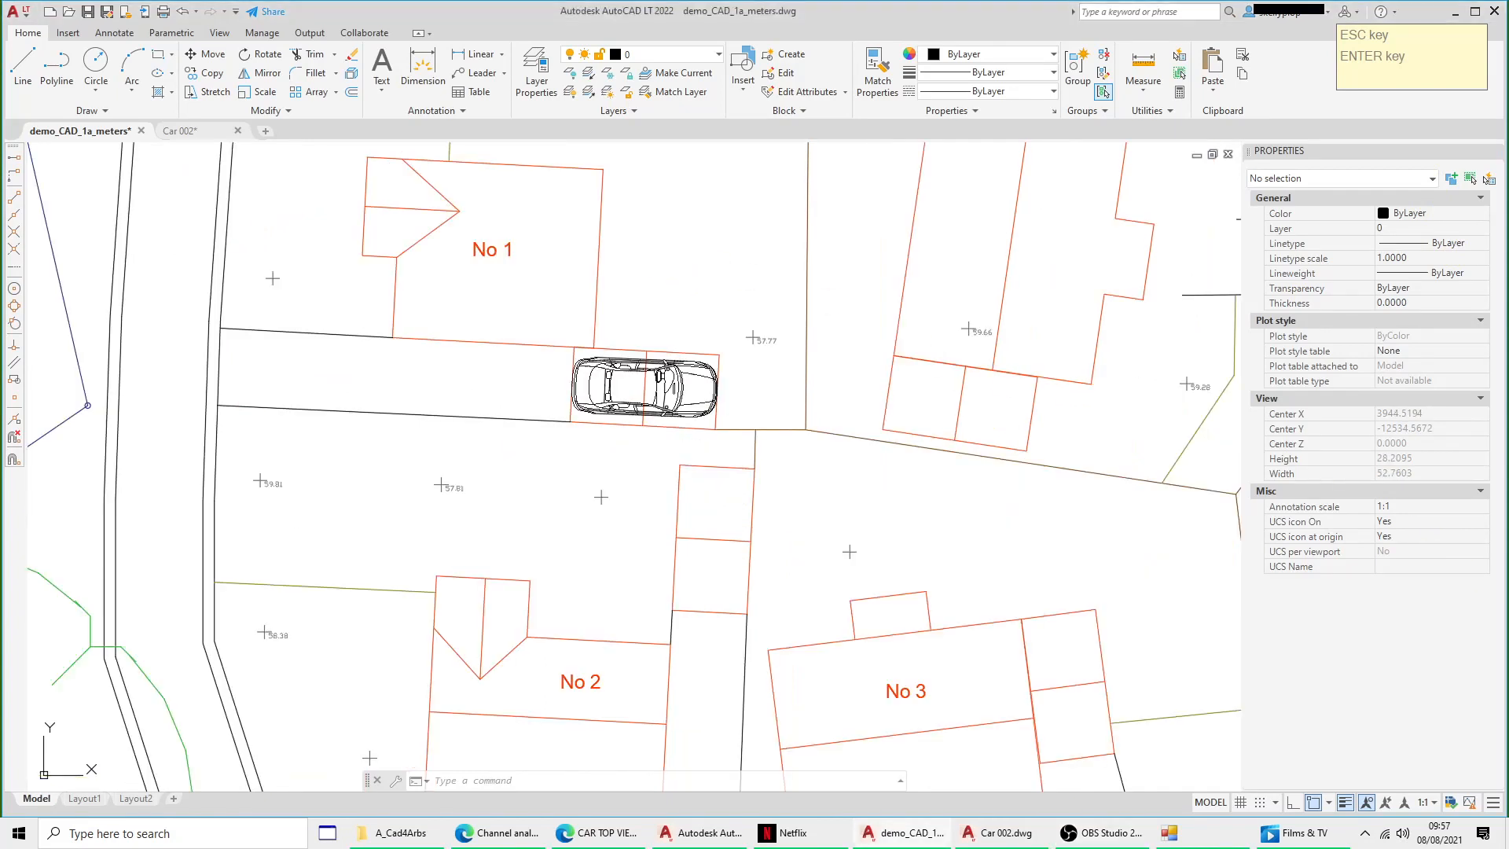
pyautogui.click(238, 130)
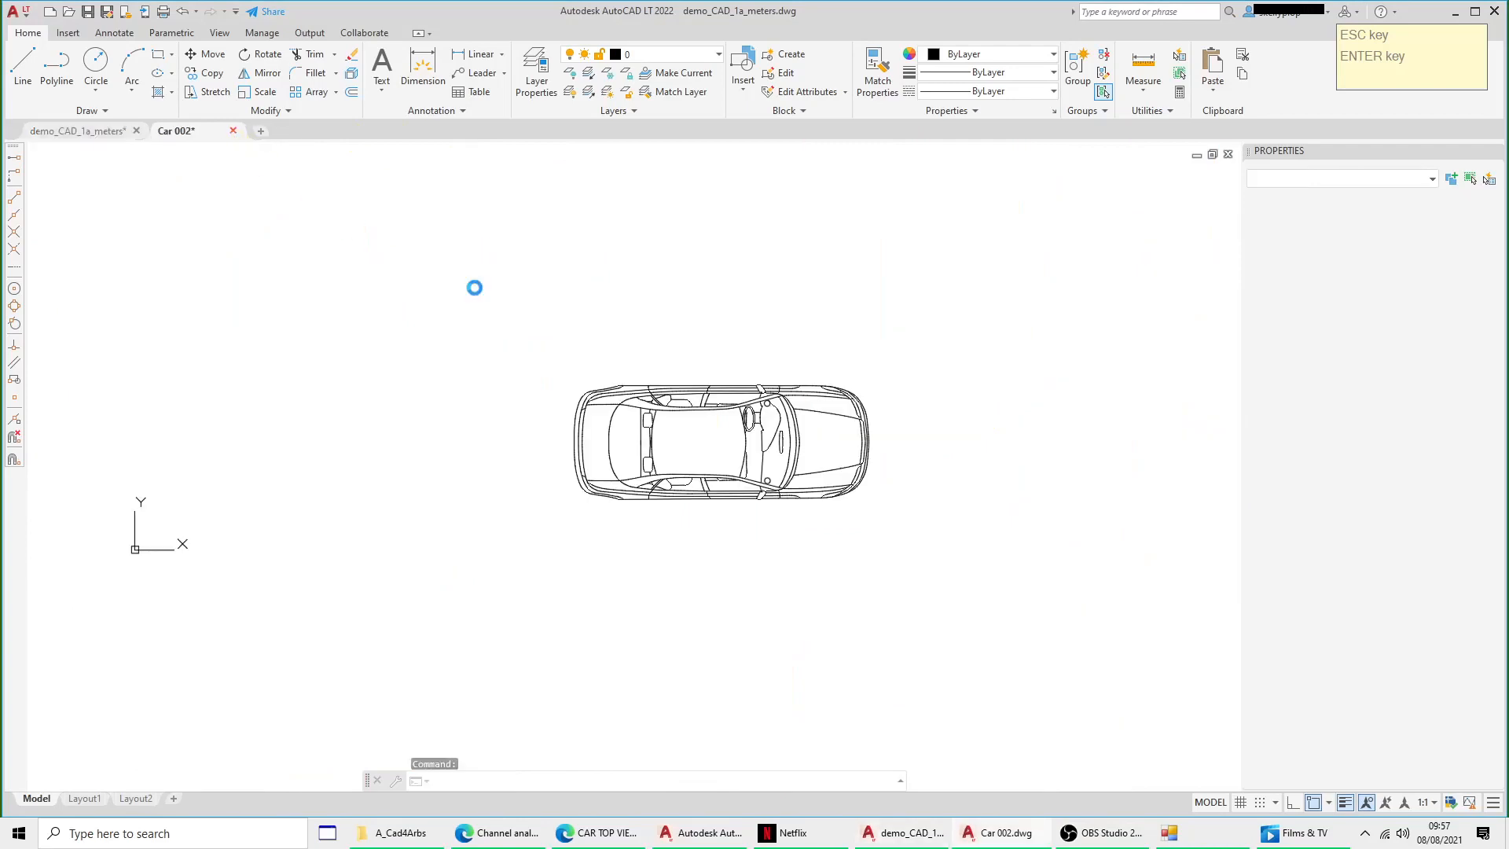
pyautogui.click(783, 450)
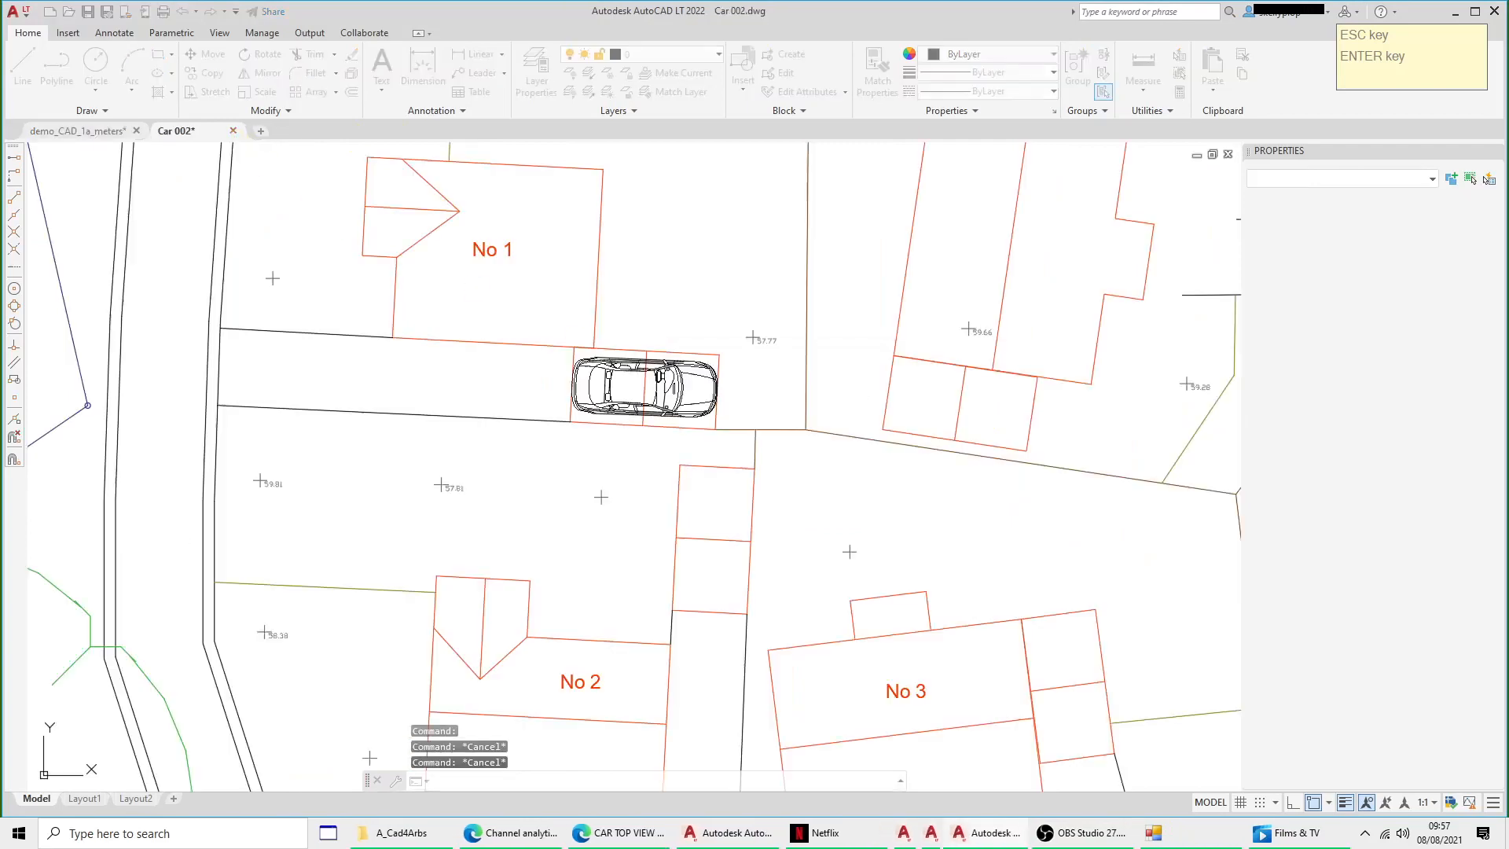
pyautogui.click(142, 131)
pyautogui.click(783, 450)
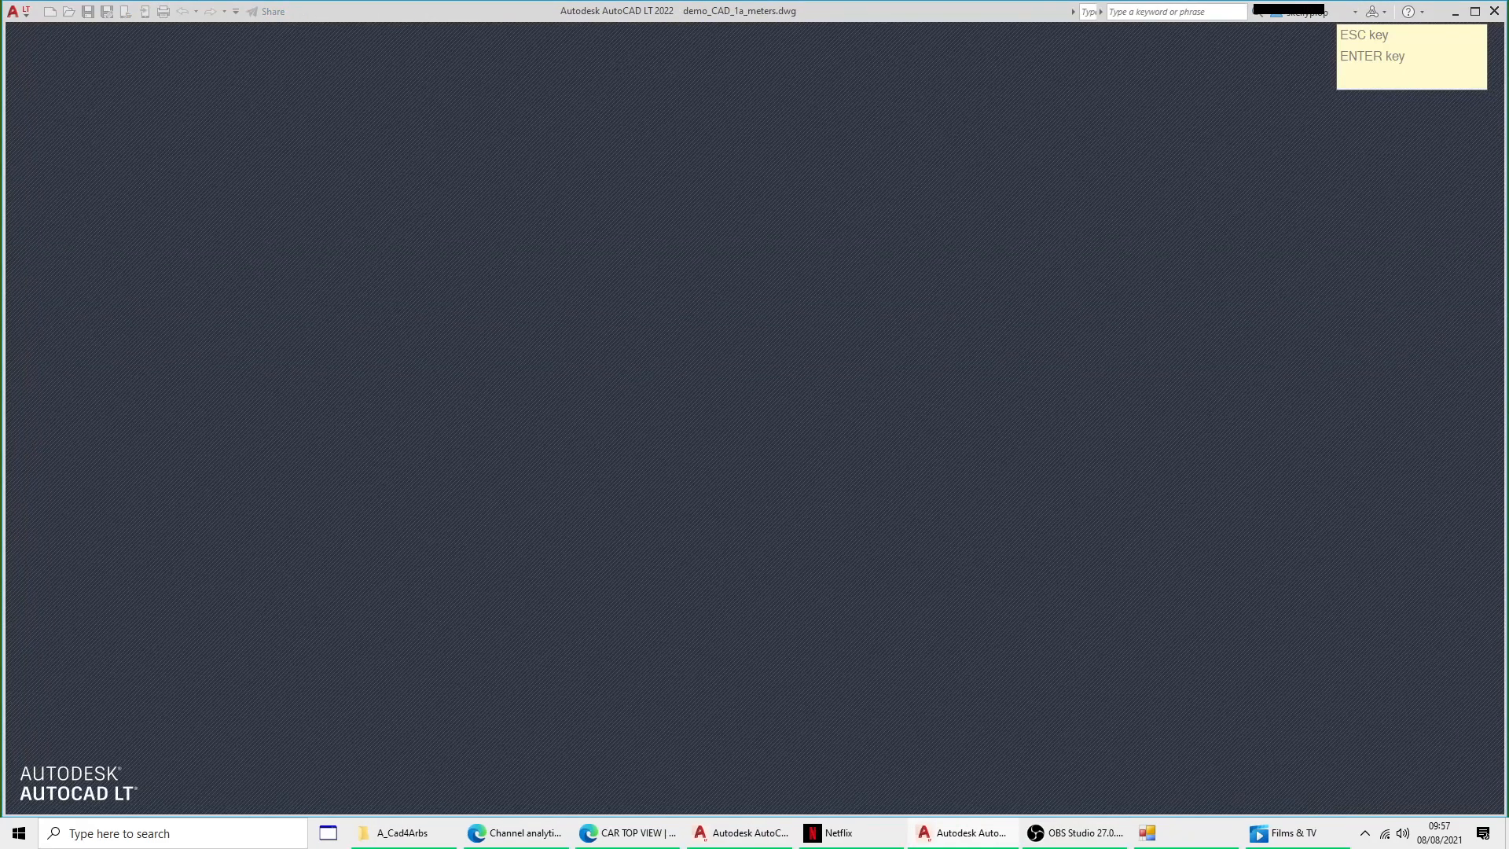
# Step: Open the recent drawing jome_tcp_1.dwg
pyautogui.click(17, 16)
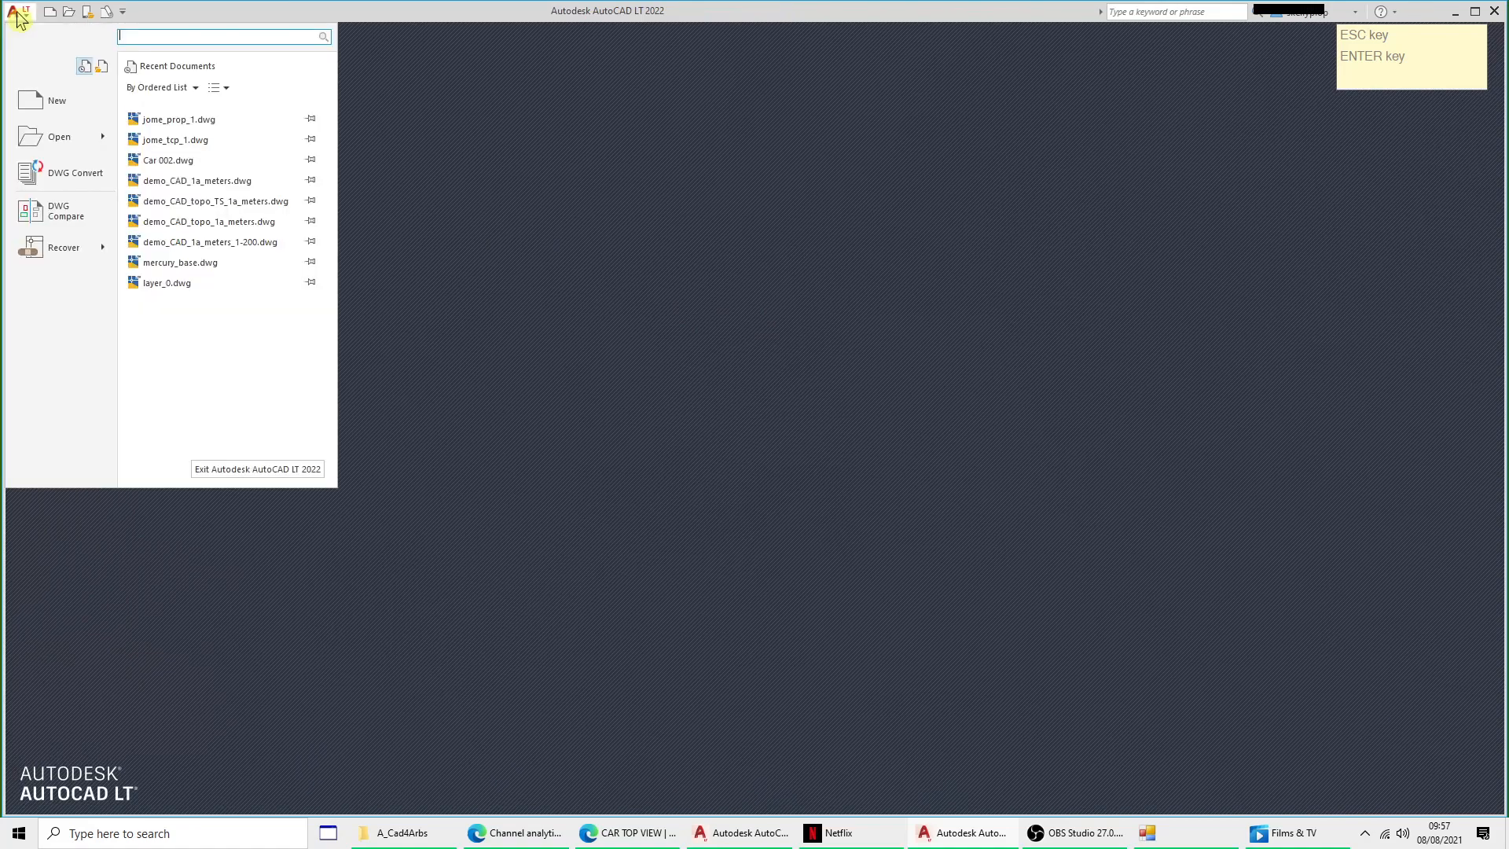
pyautogui.click(198, 142)
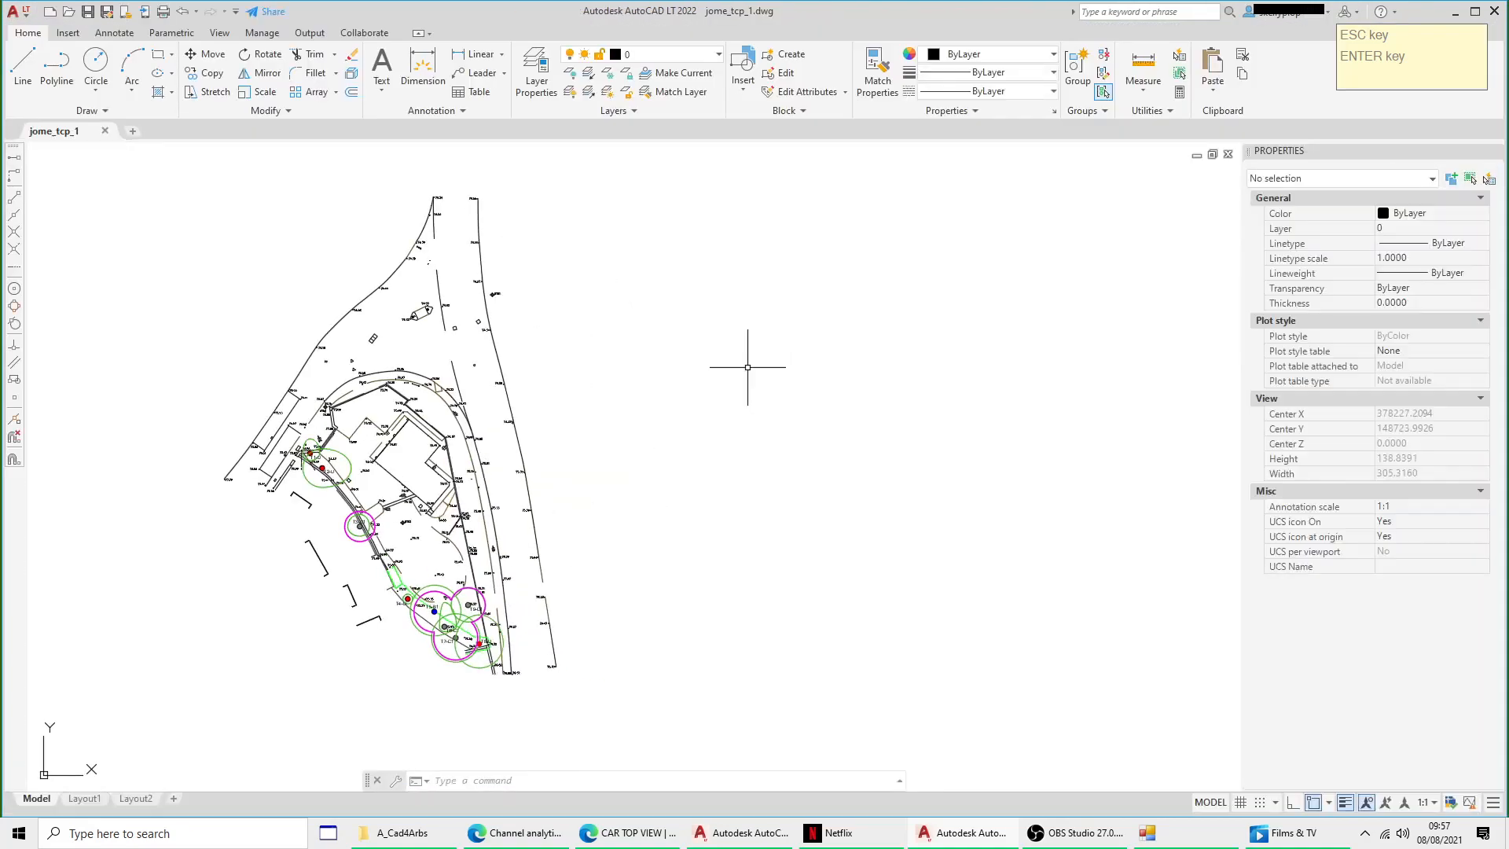
# Step: Examine the site survey in jome_tcp_1, including its tree positions, canopy outlines and existing building
pyautogui.moveTo(575, 371); pyautogui.dragTo(739, 340, button='middle')
pyautogui.scroll(2, 601, 511)
pyautogui.scroll(-1, 647, 493)
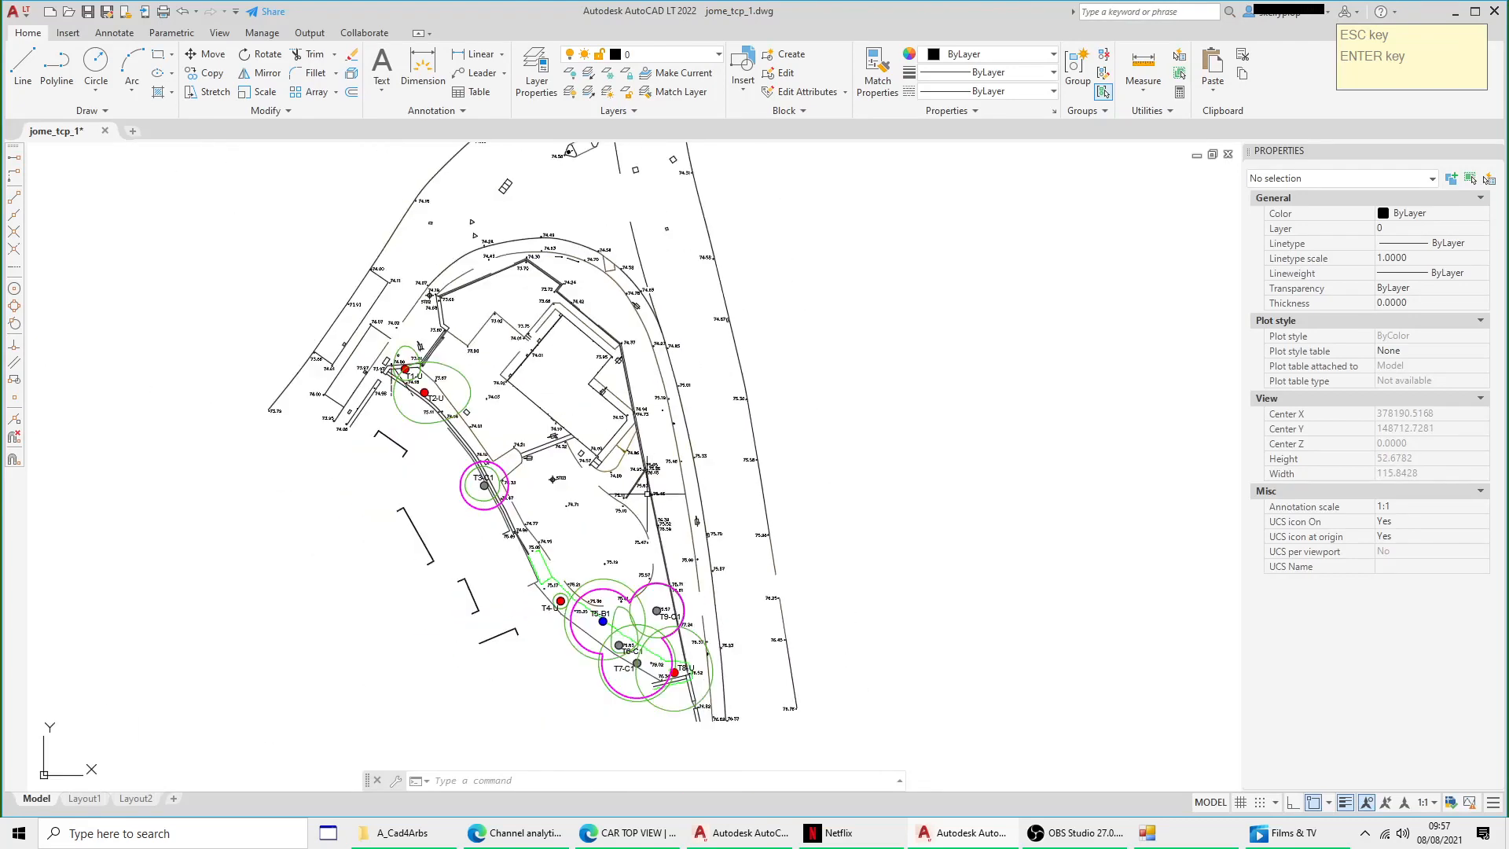
pyautogui.scroll(-4, 754, 393)
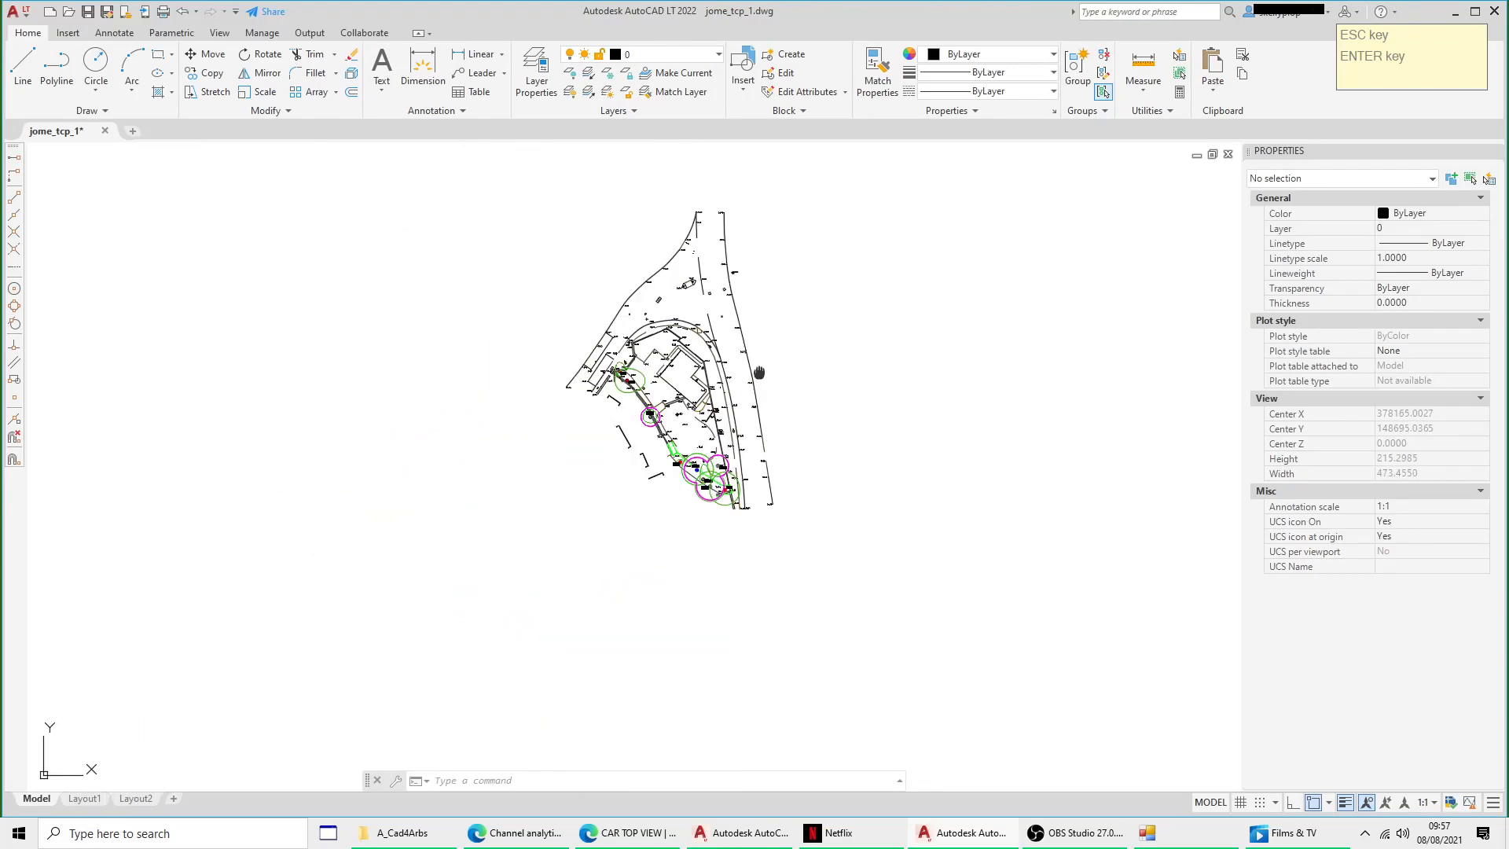
pyautogui.scroll(4, 736, 426)
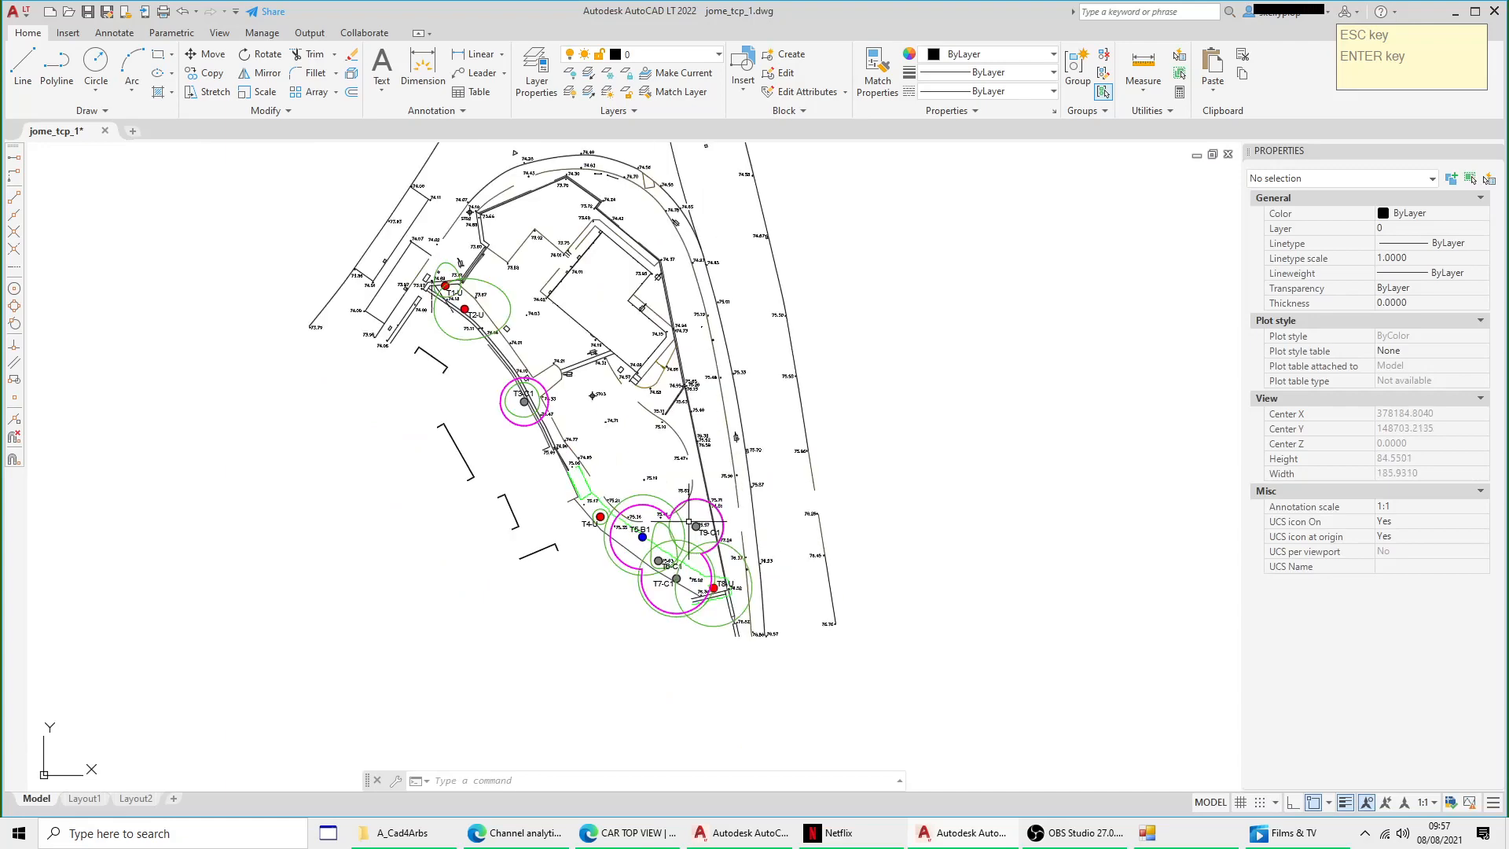
pyautogui.scroll(-2, 705, 496)
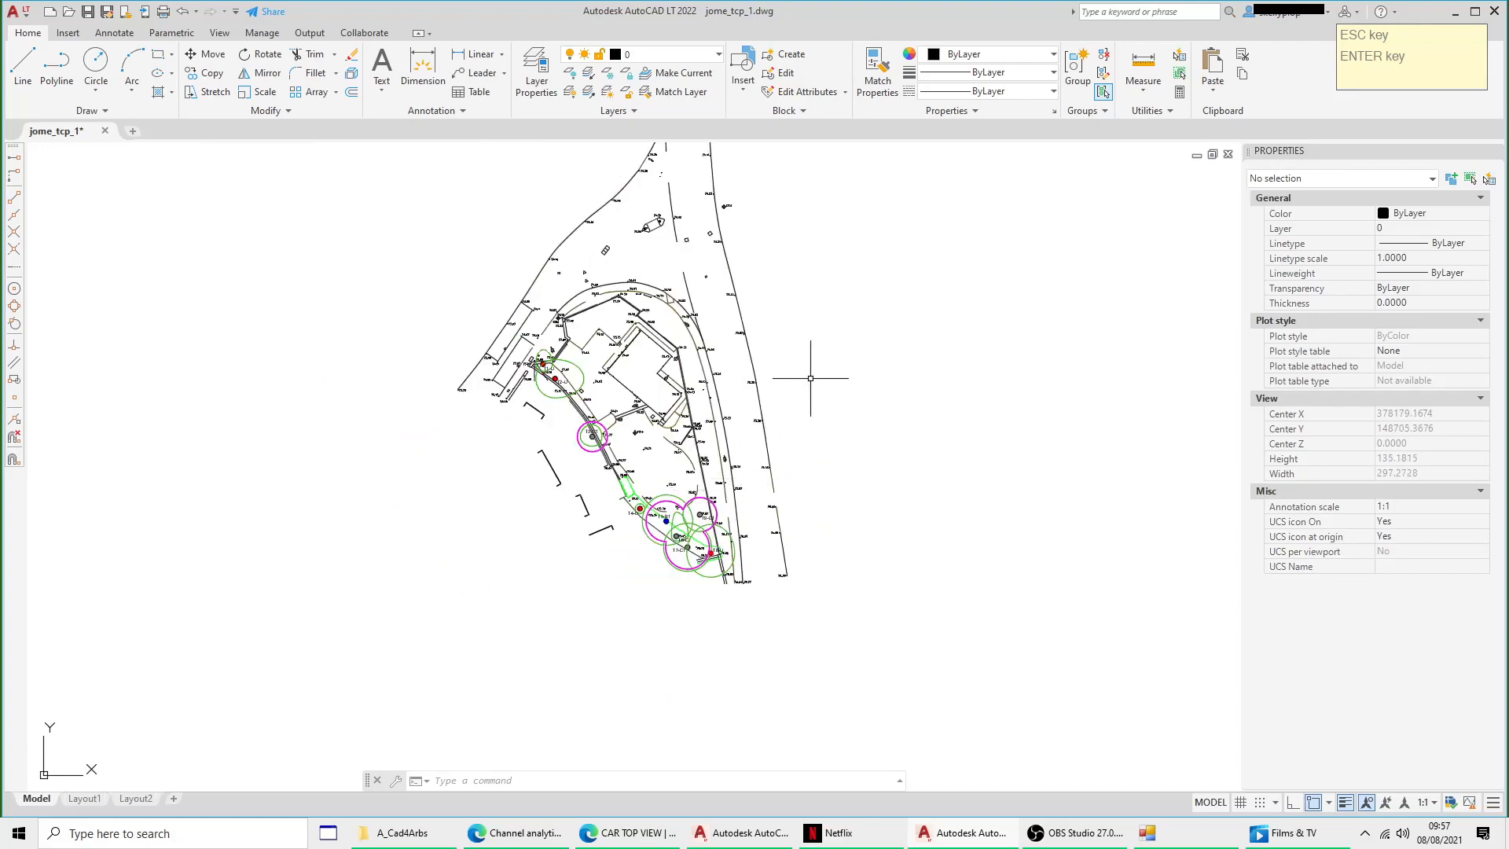
pyautogui.moveTo(800, 371); pyautogui.dragTo(779, 477, button='middle')
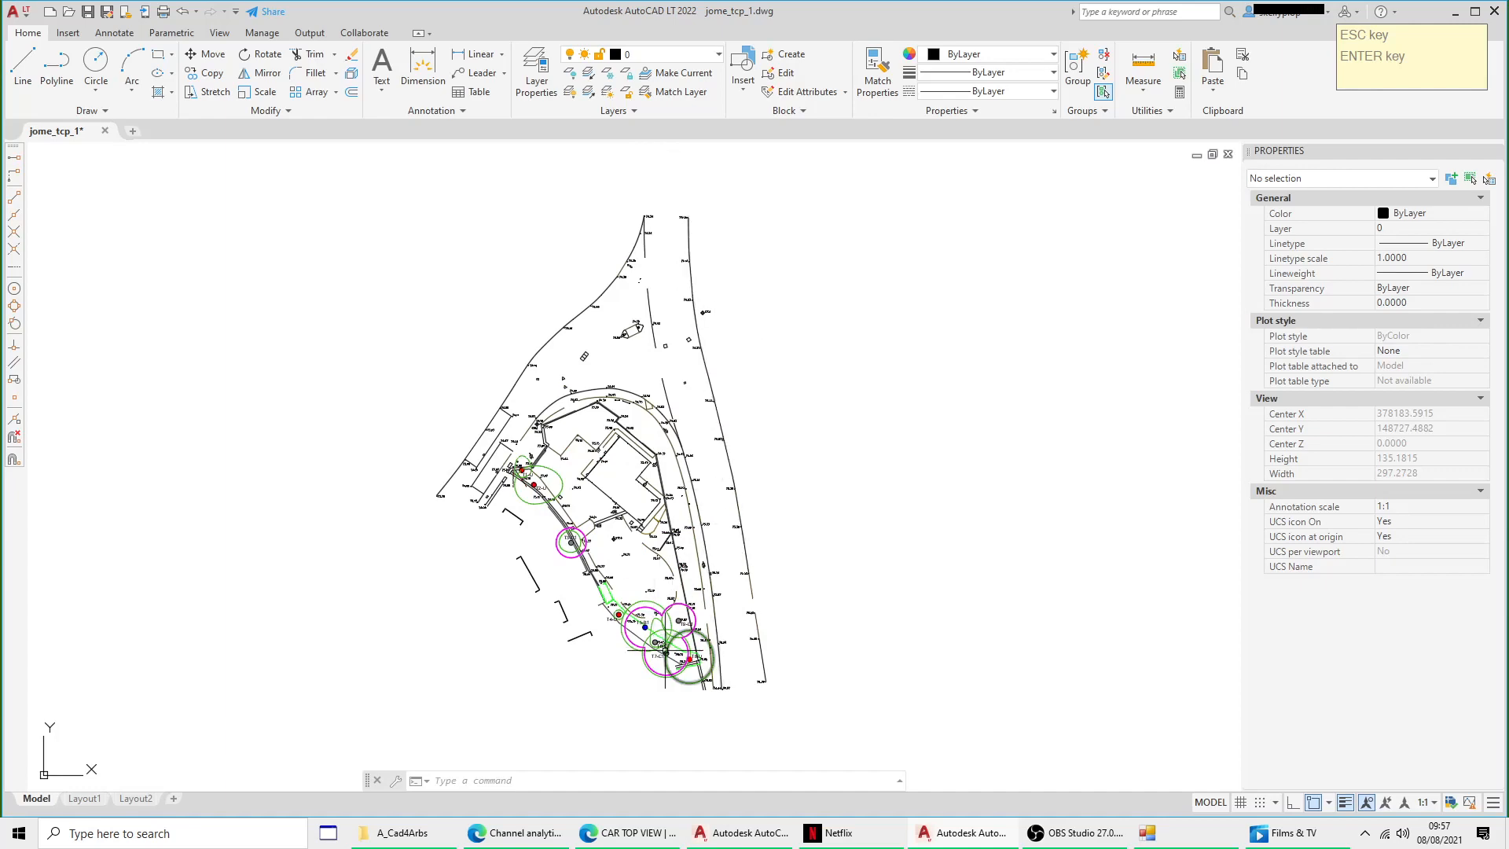
pyautogui.scroll(4, 666, 646)
pyautogui.scroll(-4, 505, 305)
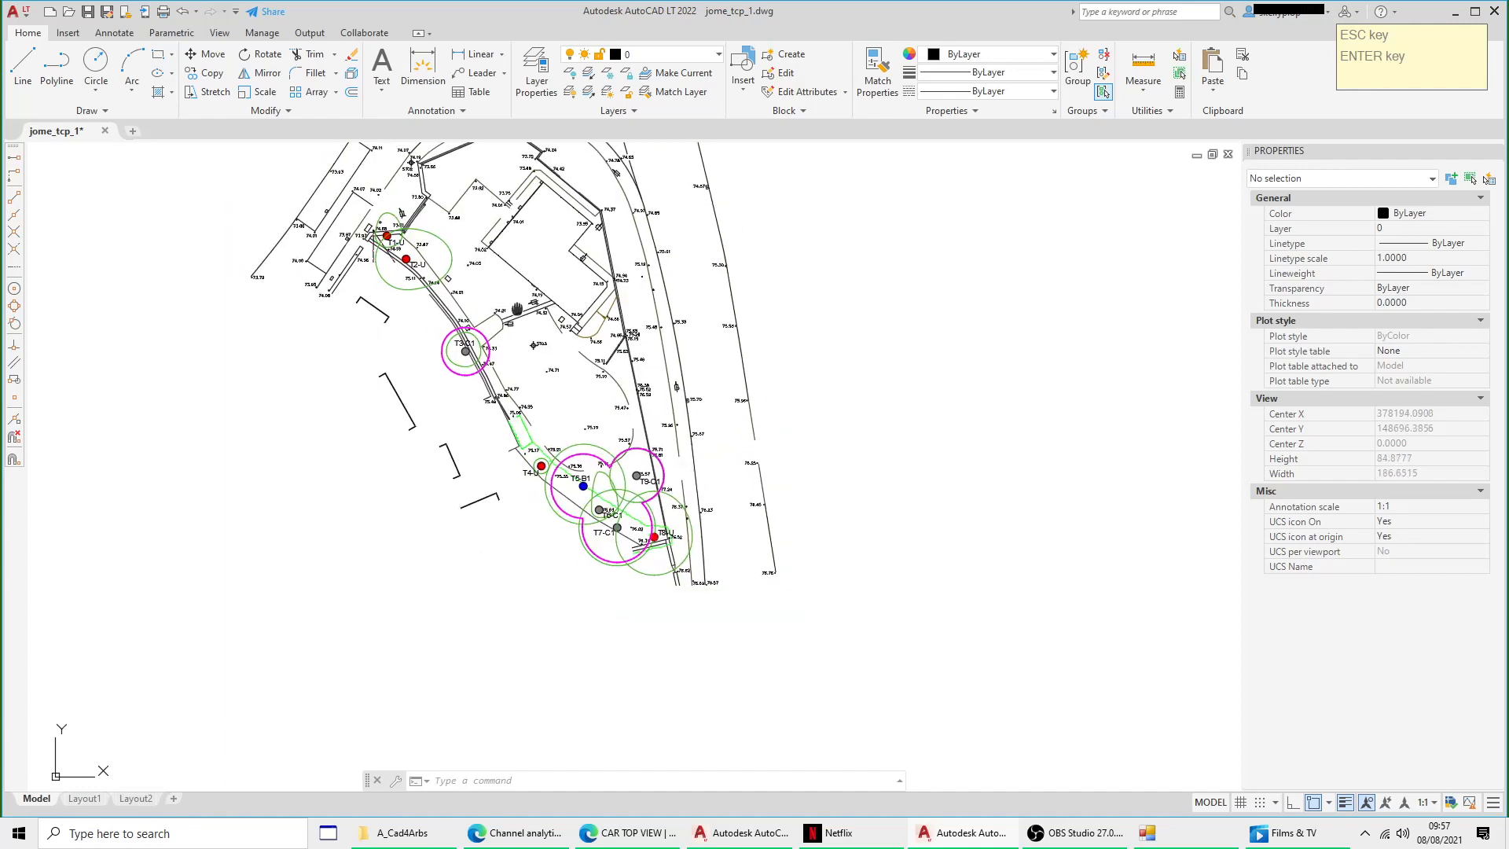
pyautogui.moveTo(653, 374); pyautogui.dragTo(592, 425, button='middle')
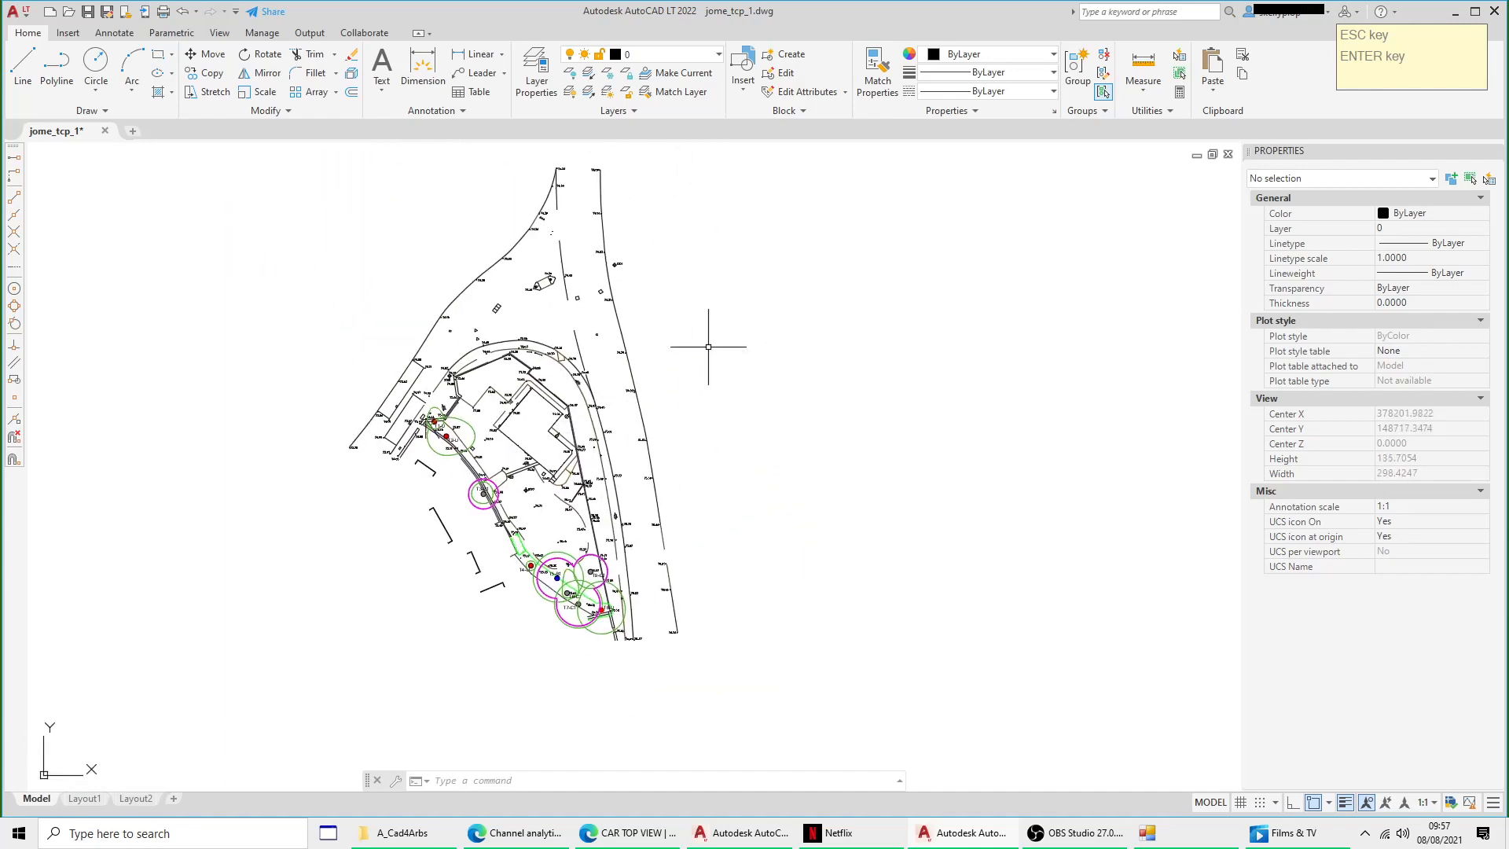
# Step: Open the recent drawing jome_prop_1.dwg alongside jome_tcp_1 and centre its proposed site plan
pyautogui.click(24, 13)
pyautogui.click(178, 140)
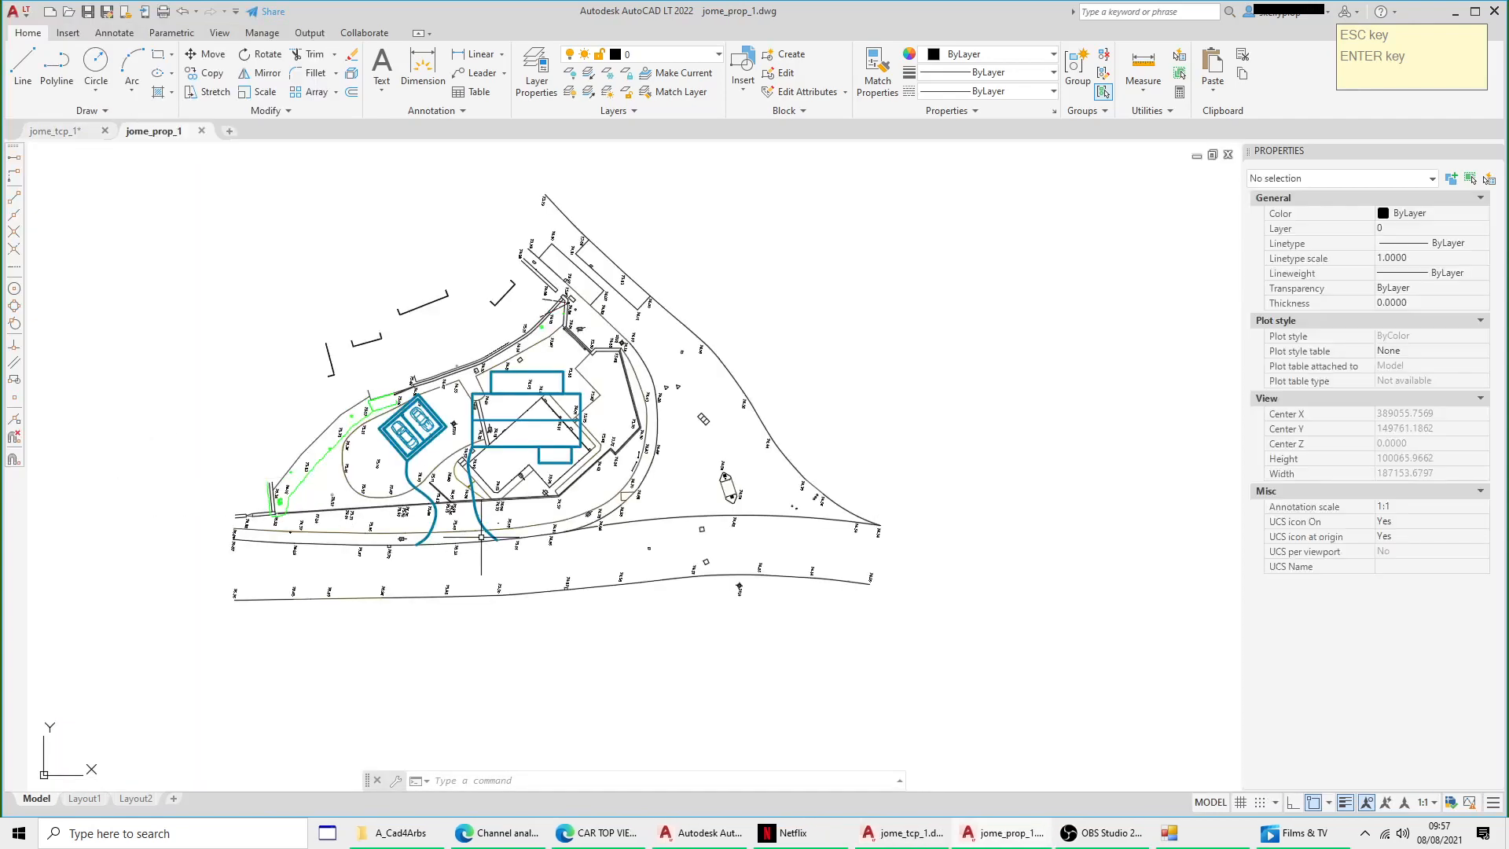
pyautogui.moveTo(481, 537); pyautogui.dragTo(548, 537, button='middle')
pyautogui.scroll(1, 546, 440)
pyautogui.scroll(-1, 545, 440)
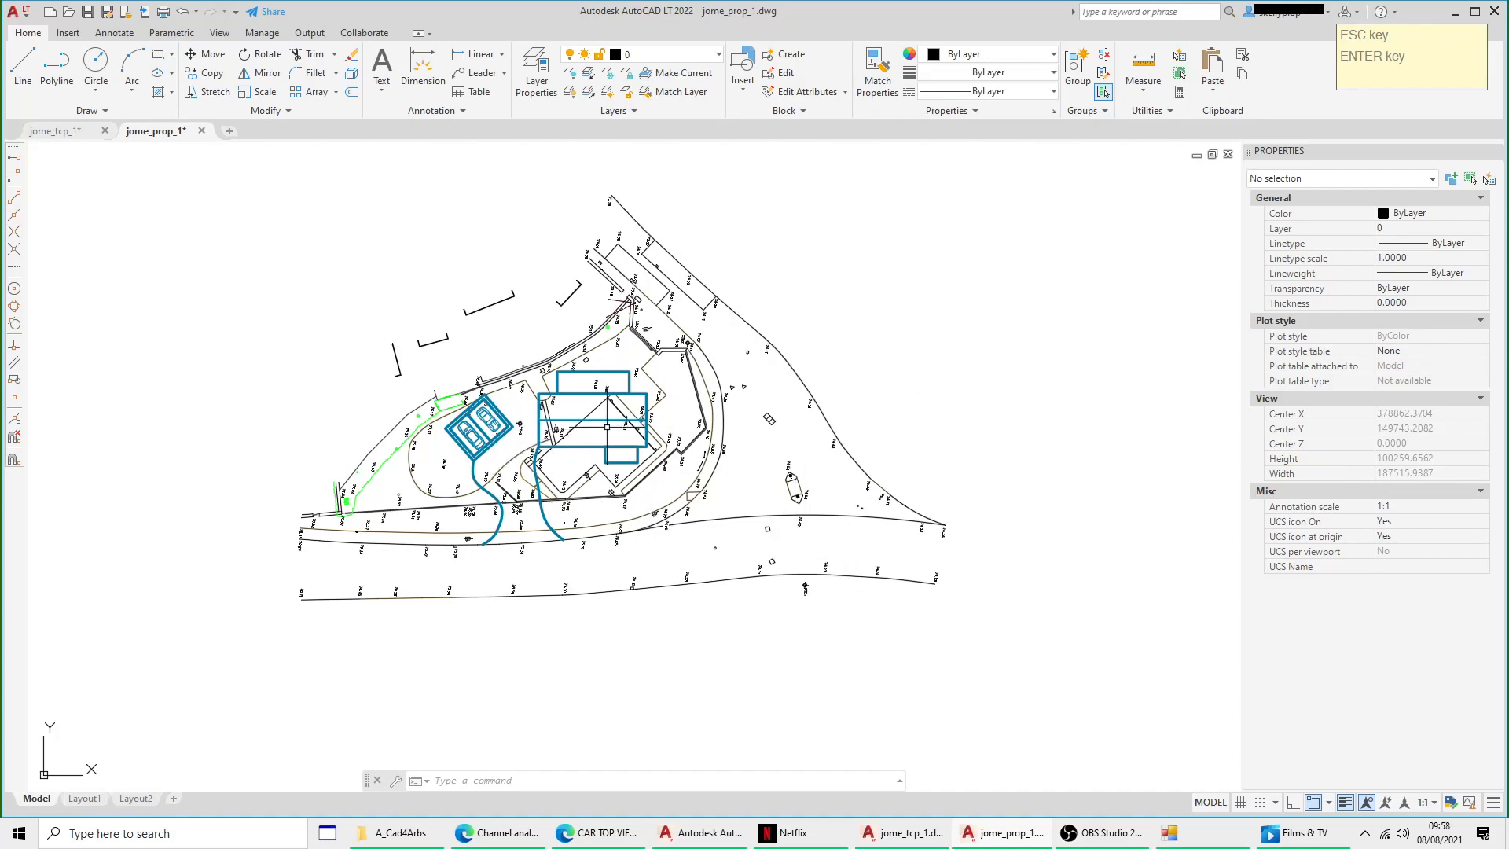
# Step: Enlarge the proposed building and parked cars inside the Layout1 viewport and return to model space
pyautogui.click(84, 798)
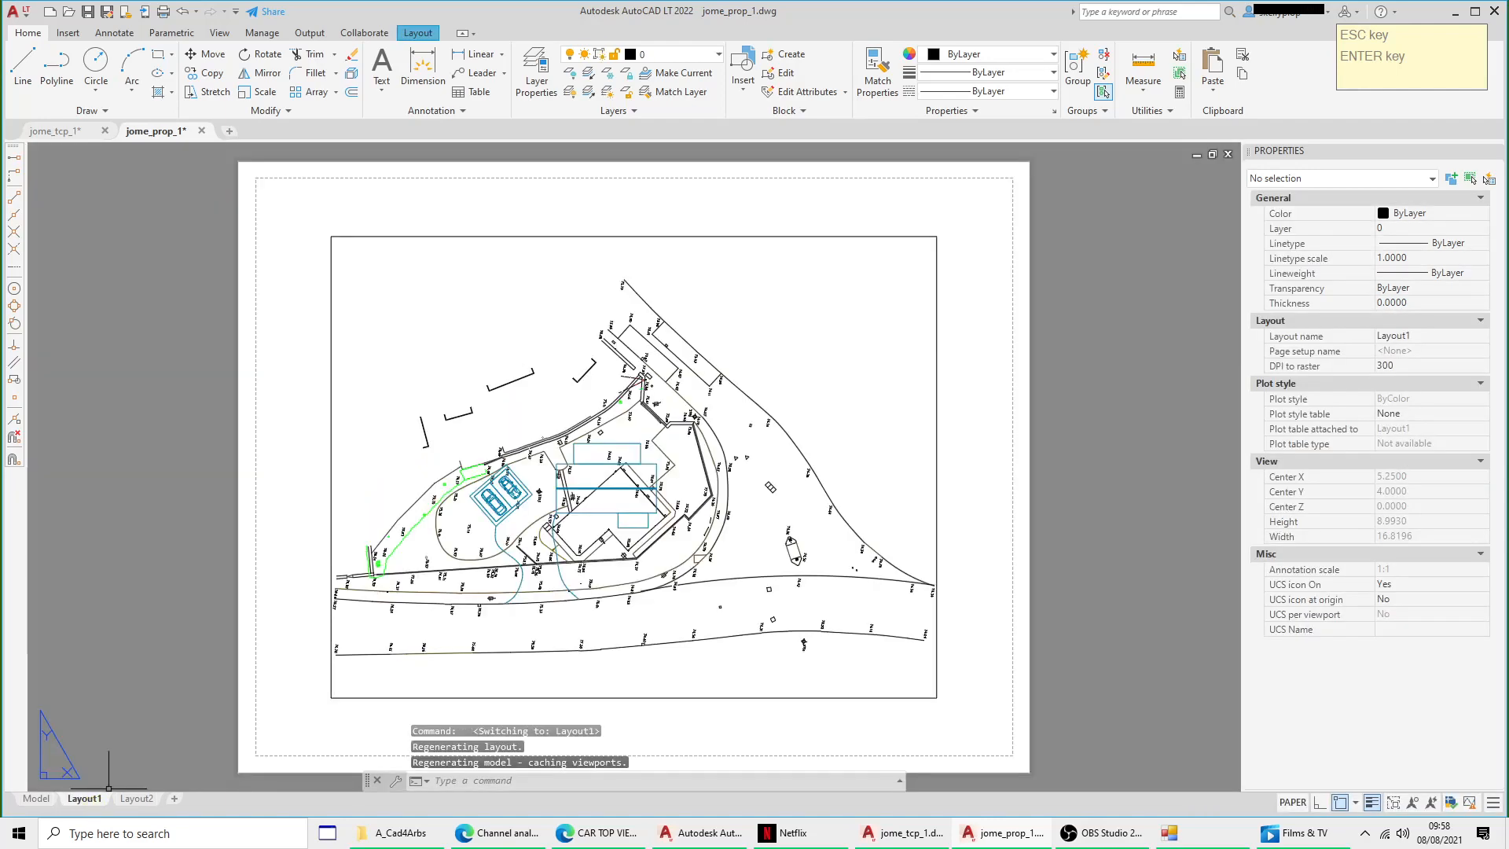
pyautogui.doubleClick(663, 489)
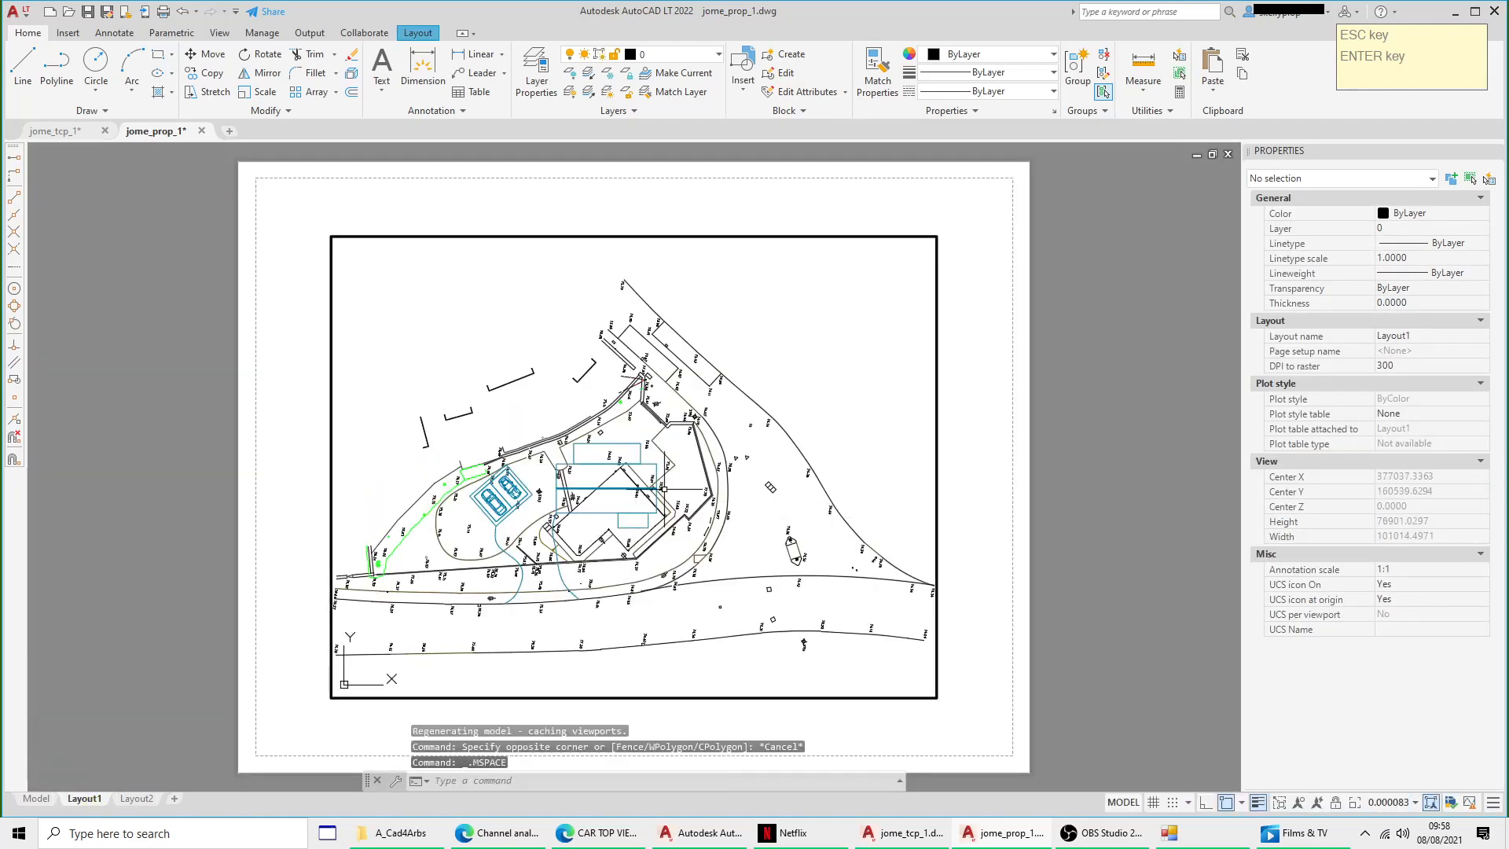
pyautogui.scroll(3, 662, 489)
pyautogui.moveTo(730, 464); pyautogui.dragTo(801, 462, button='middle')
pyautogui.doubleClick(1057, 464)
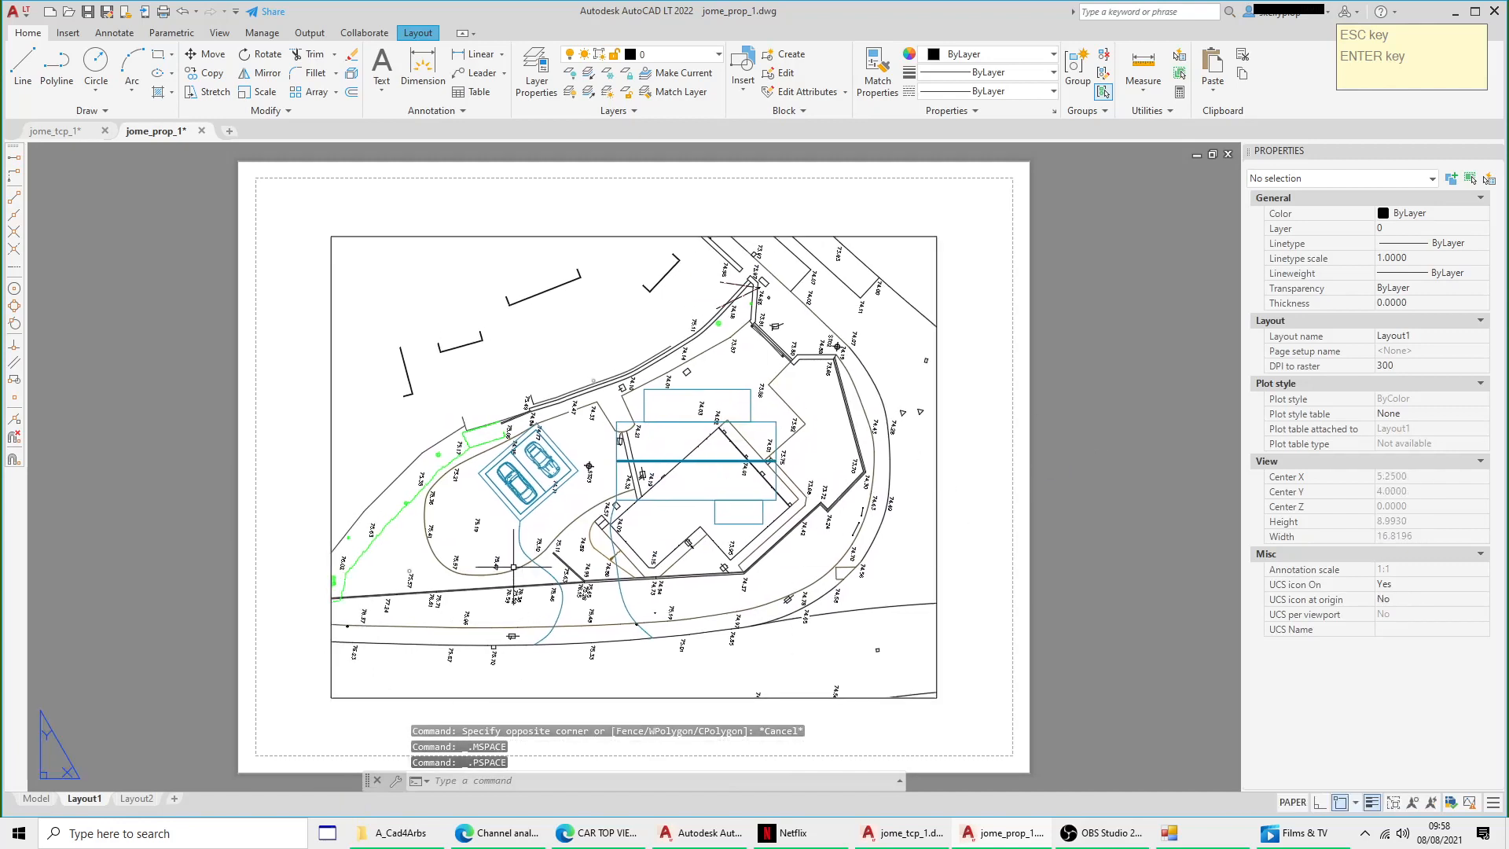
pyautogui.click(37, 800)
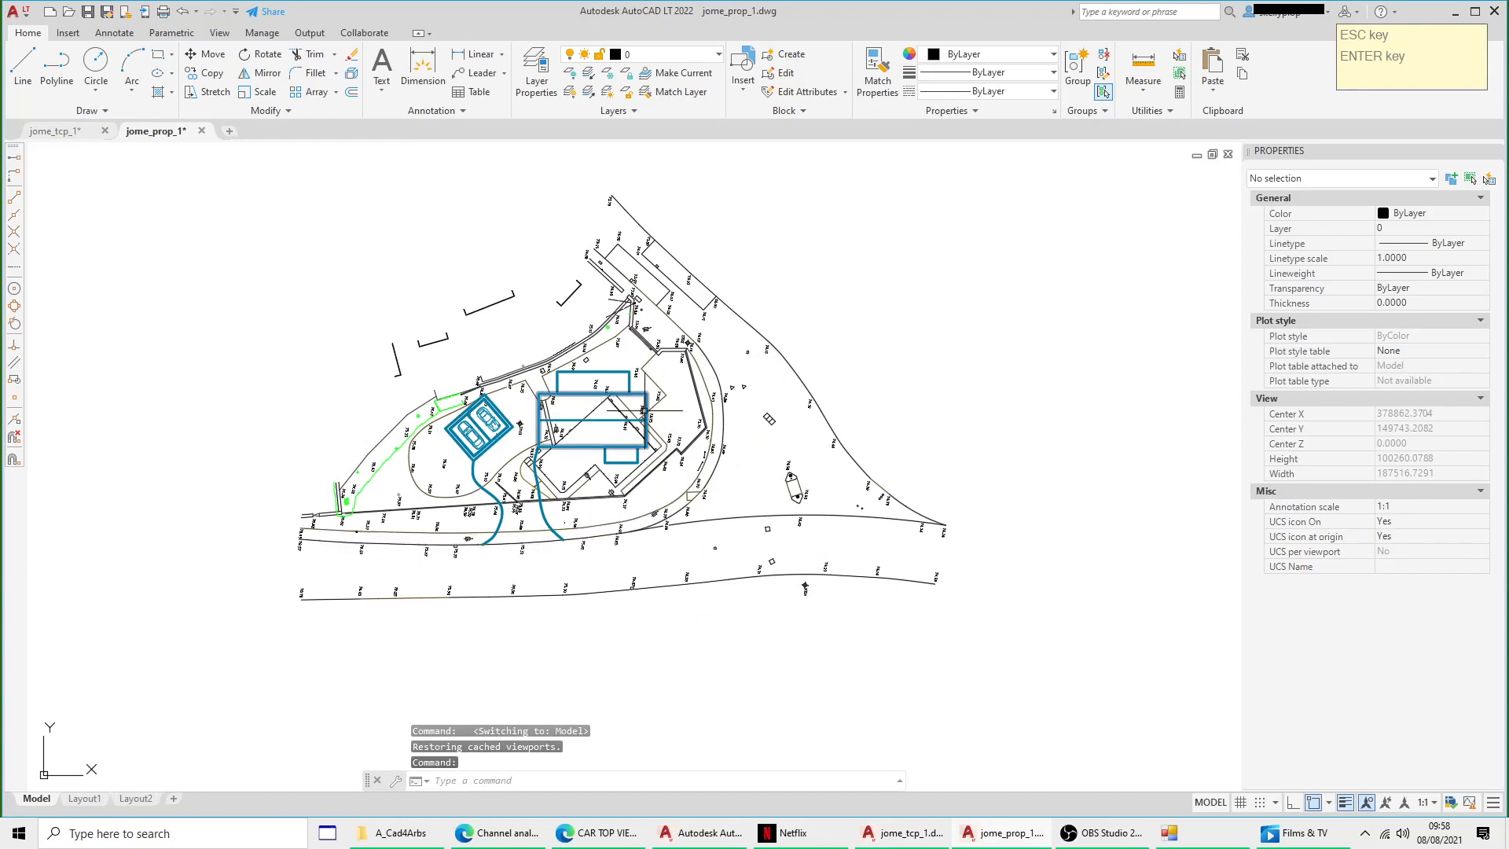
# Step: Compare the site orientation in the jome_tcp_1 tree survey with the proposed plan in jome_prop_1
pyautogui.click(55, 138)
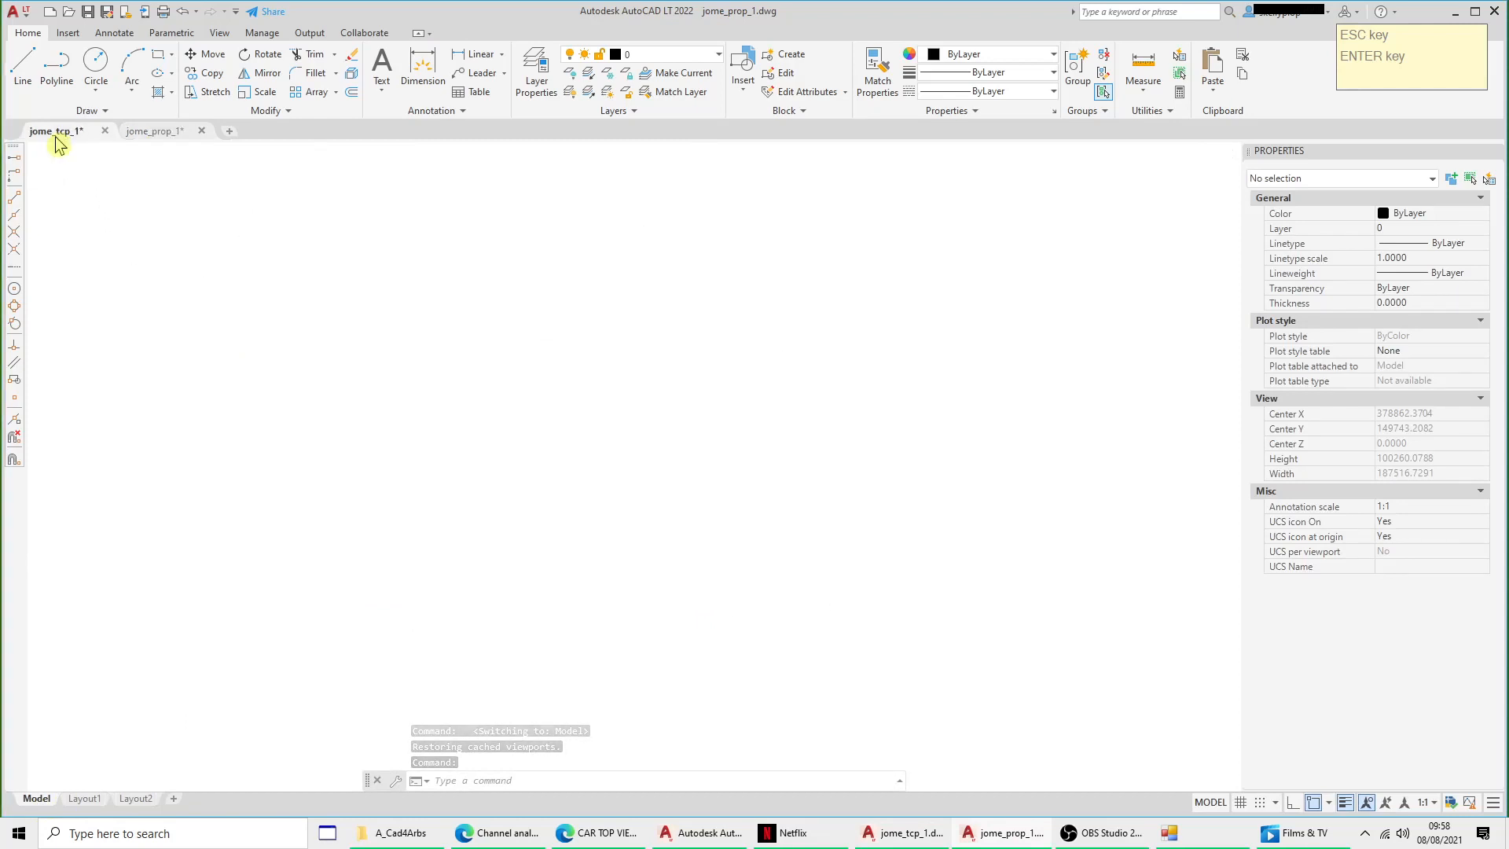
pyautogui.moveTo(144, 132)
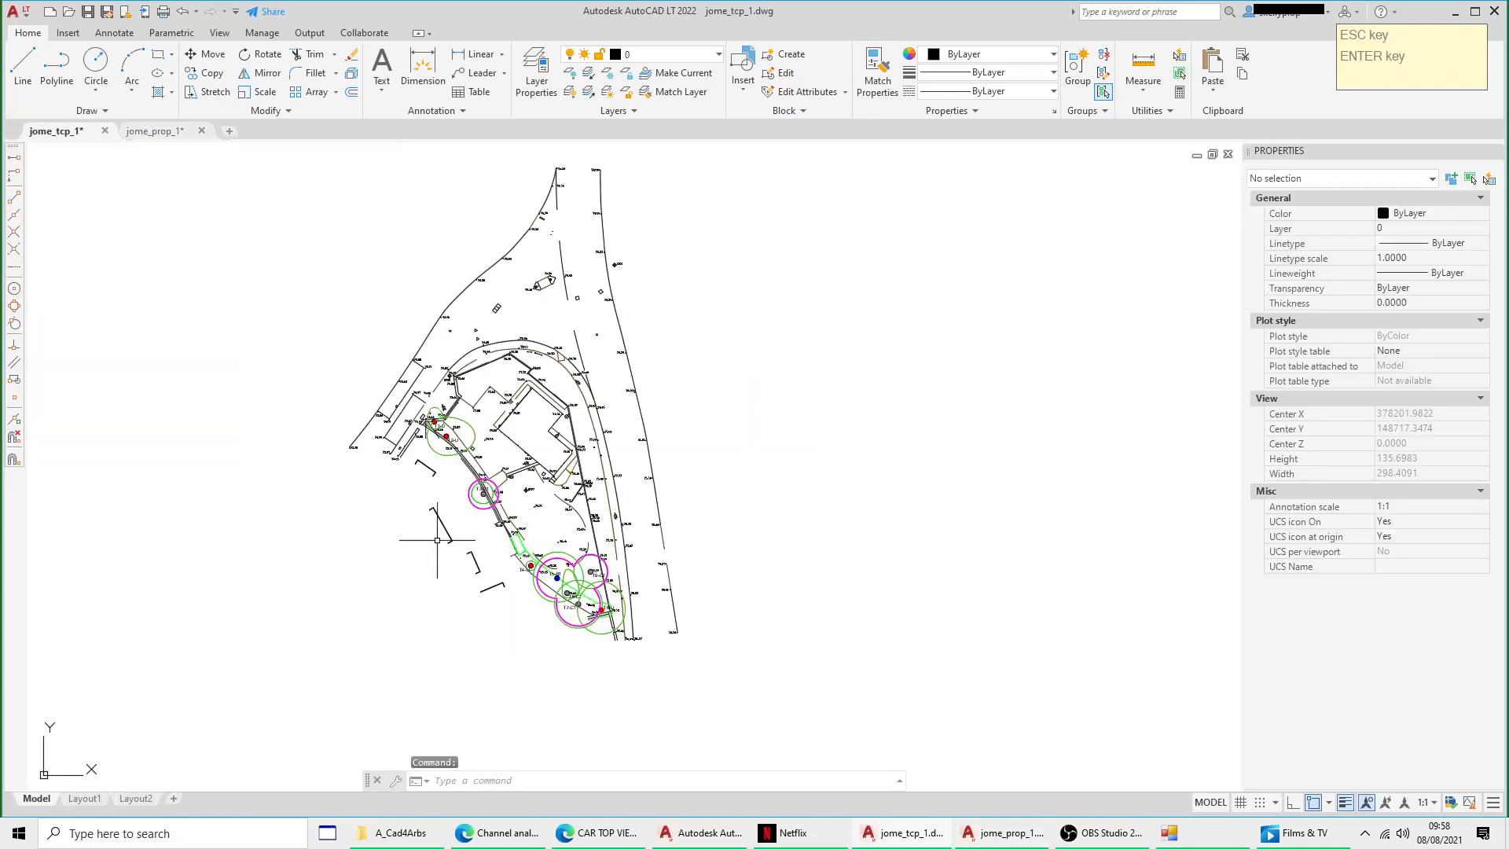
pyautogui.click(154, 133)
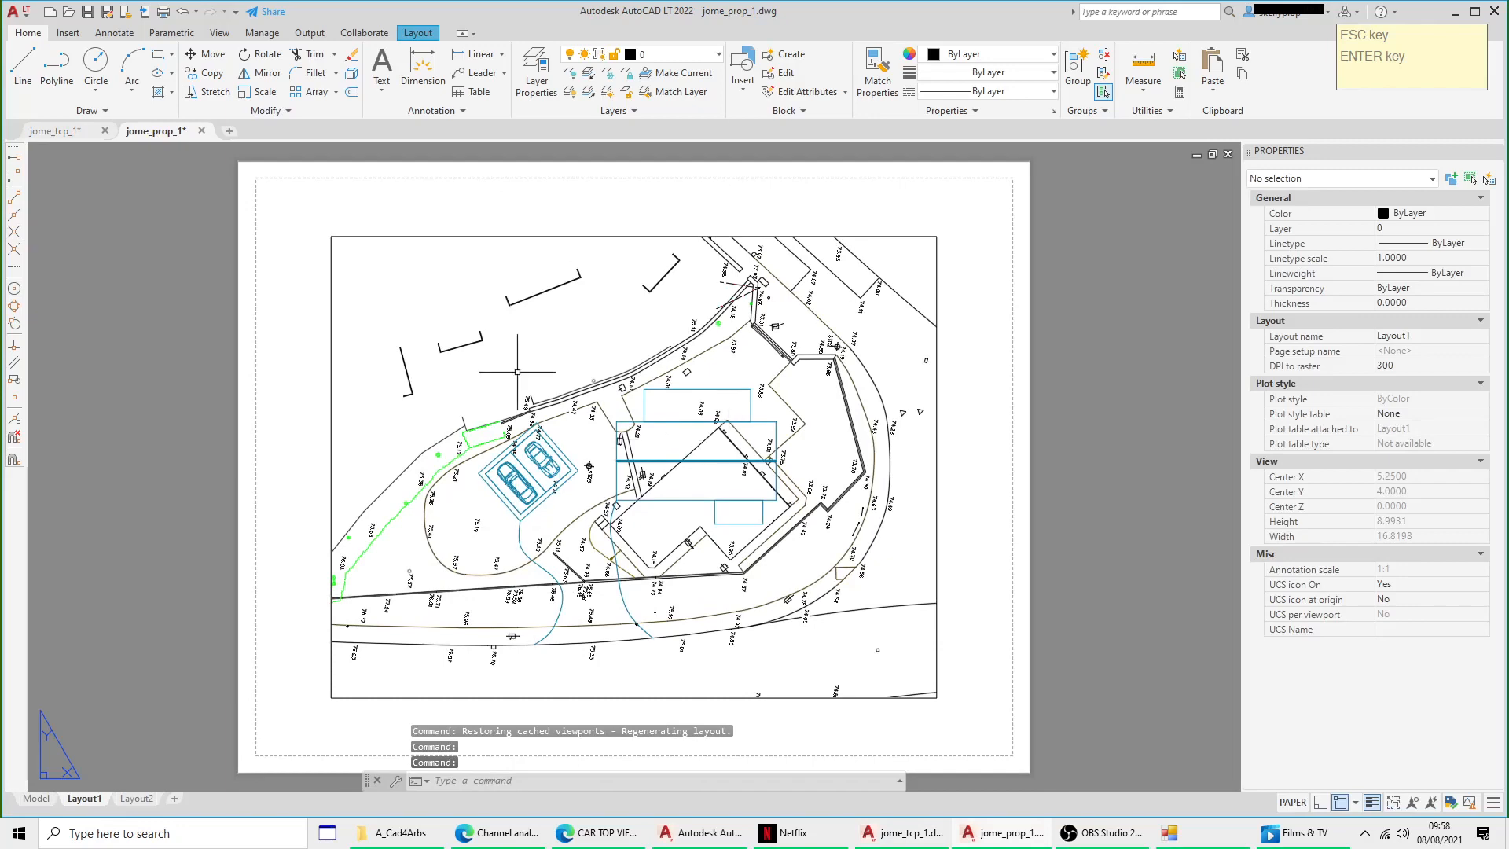
pyautogui.click(33, 799)
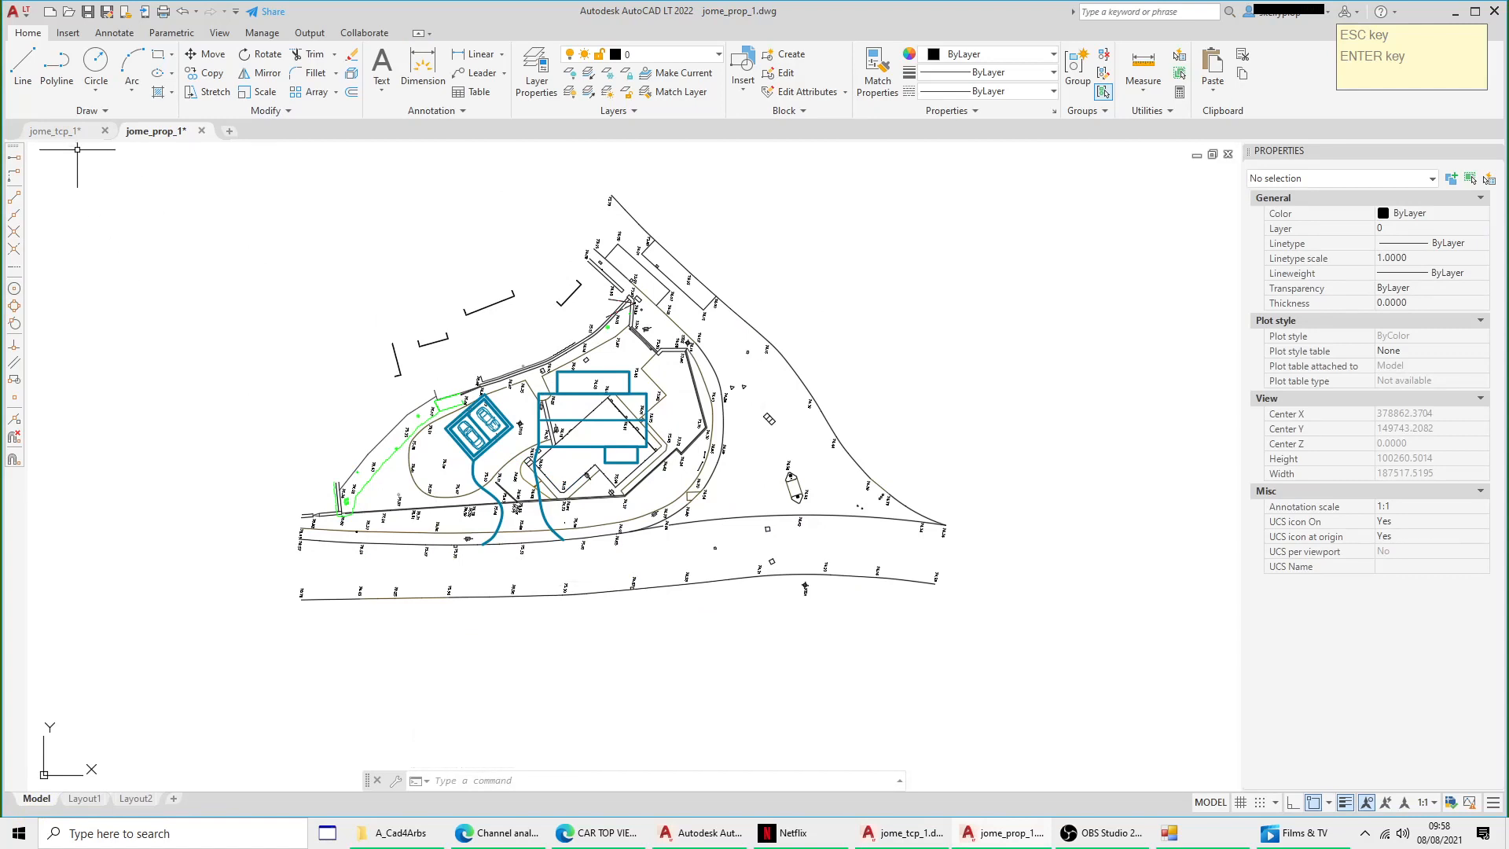
pyautogui.click(55, 131)
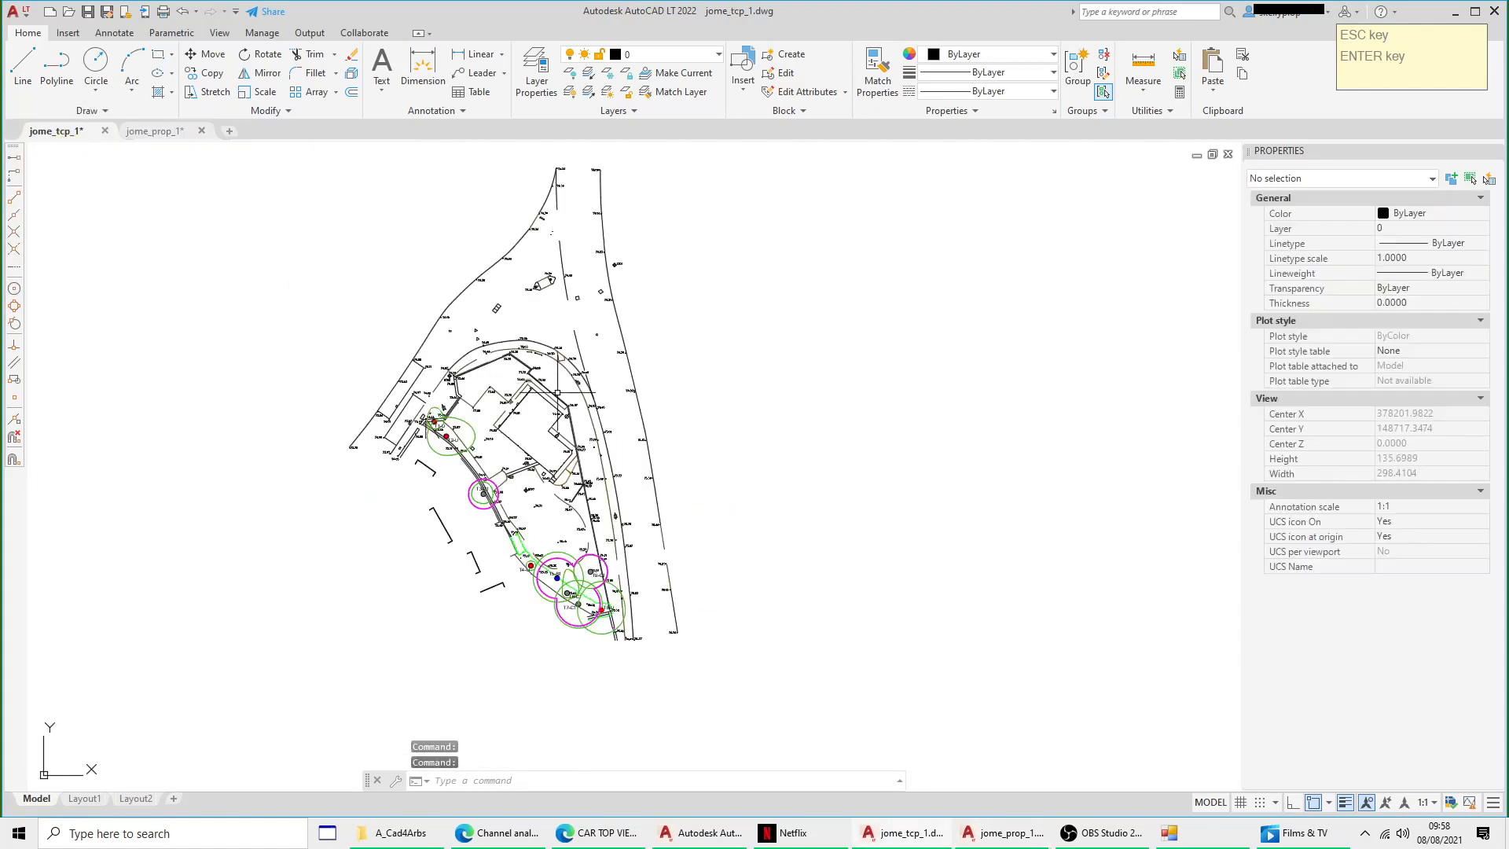
pyautogui.click(152, 135)
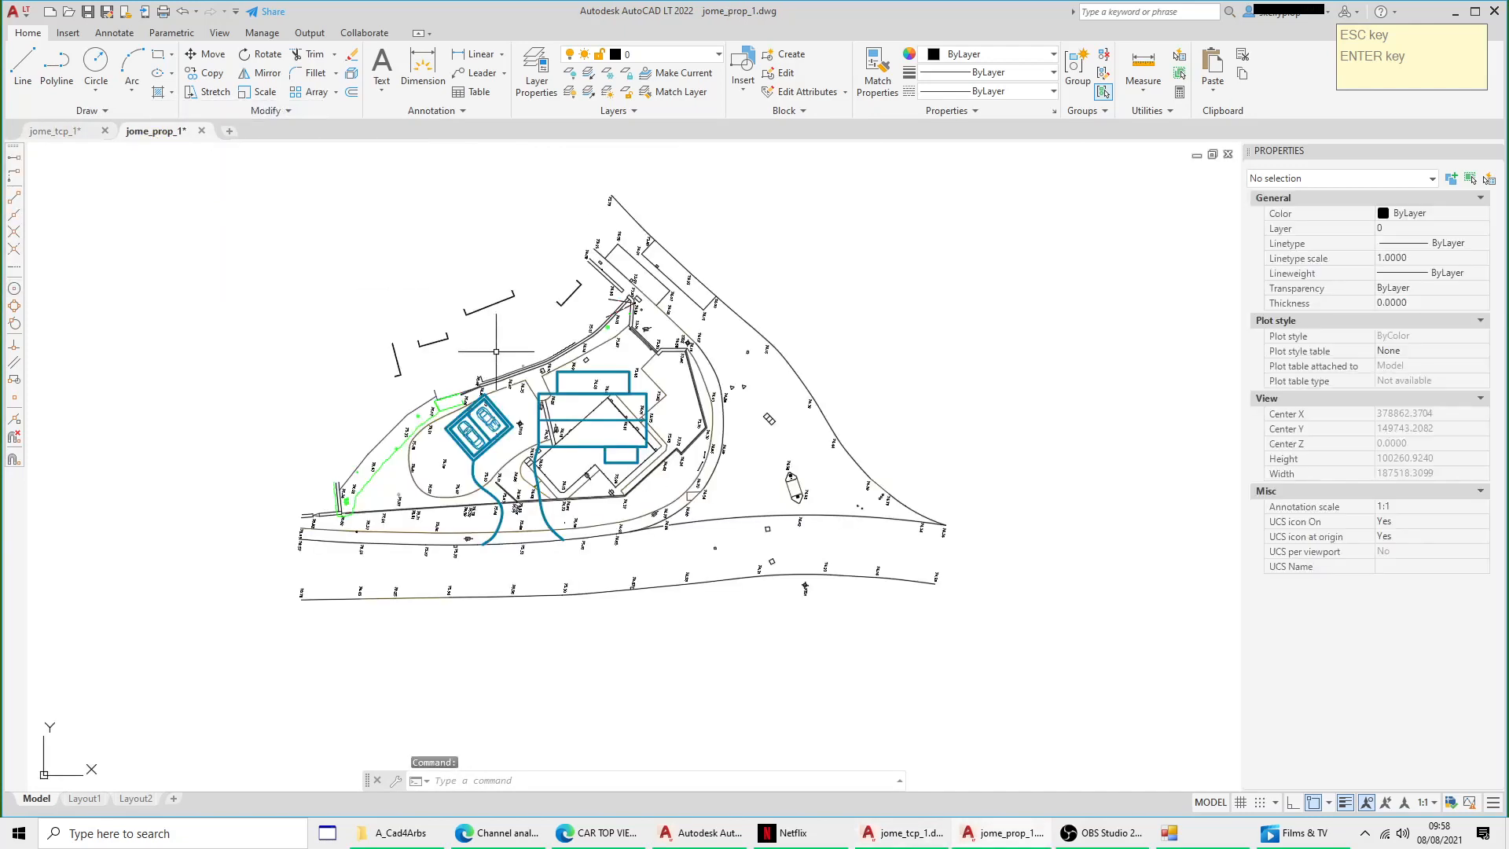
# Step: Copy the entire proposed site plan in the jome_prop_1 model space to the clipboard
pyautogui.scroll(-2, 677, 399)
pyautogui.press('Escape')
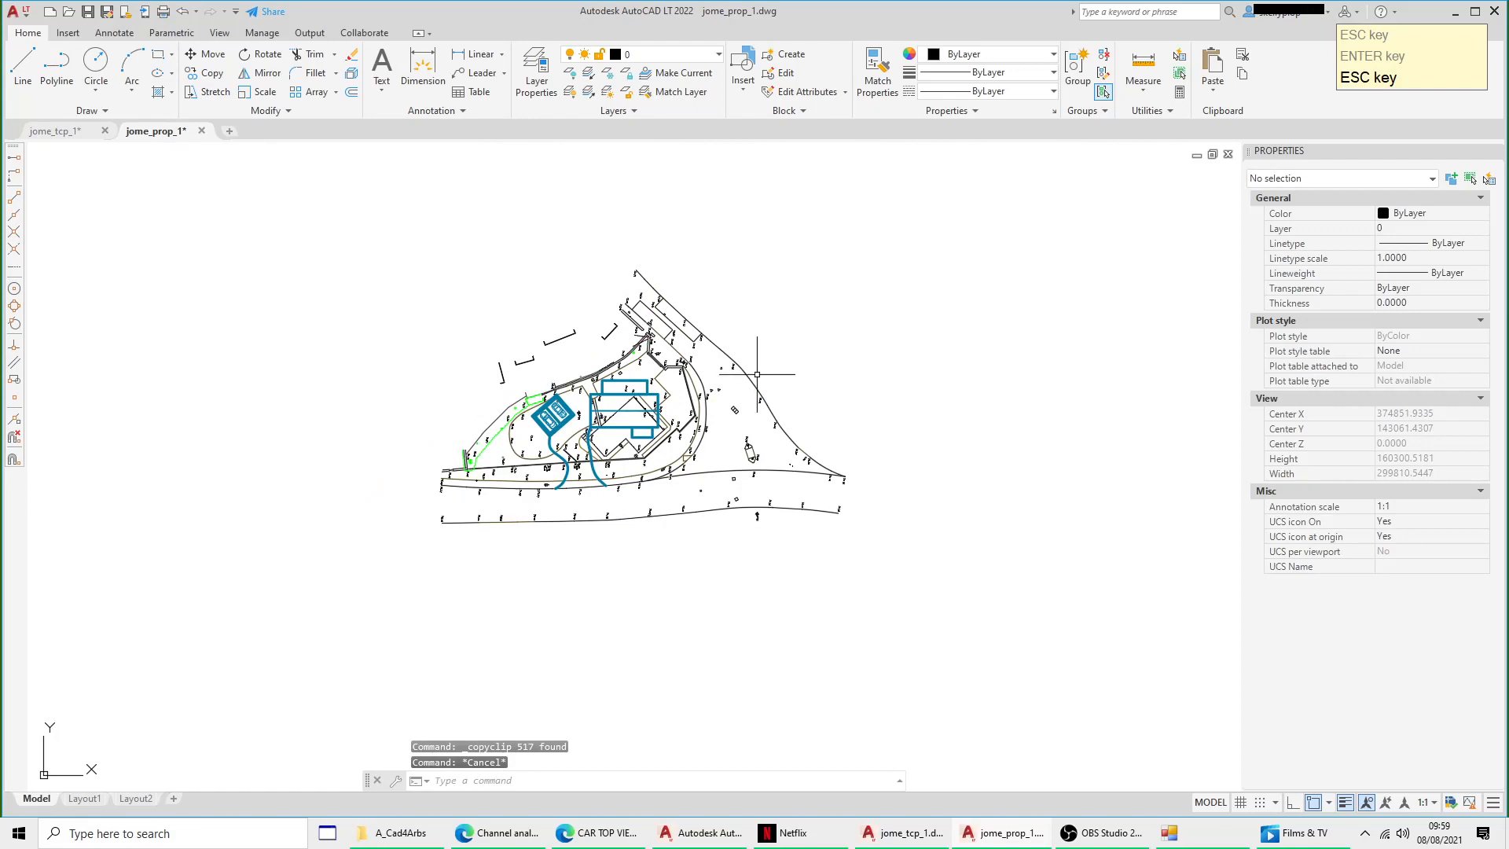
pyautogui.click(343, 228)
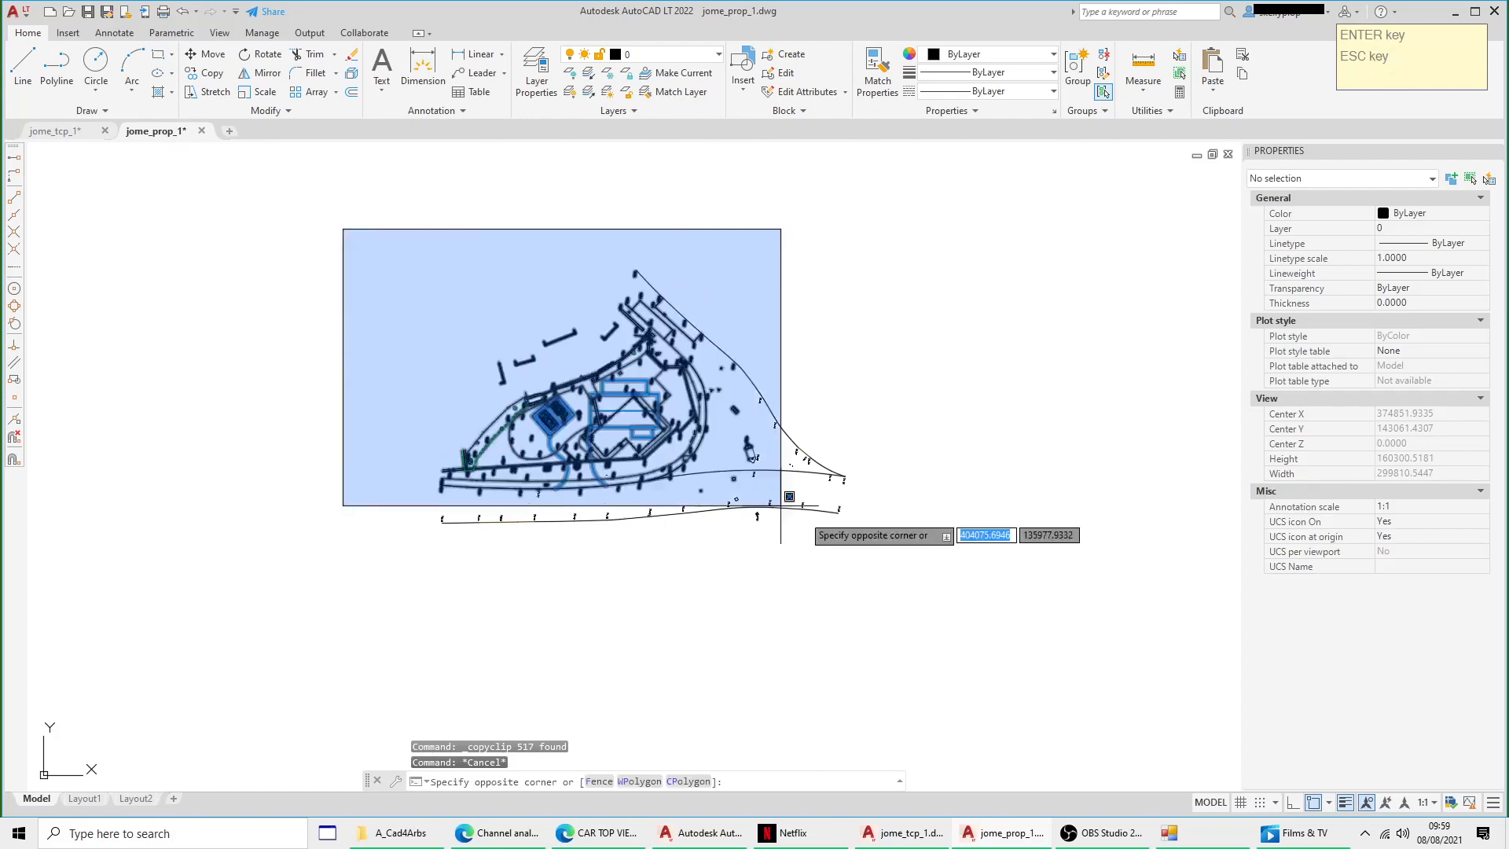
pyautogui.click(1093, 655)
pyautogui.rightClick(692, 397)
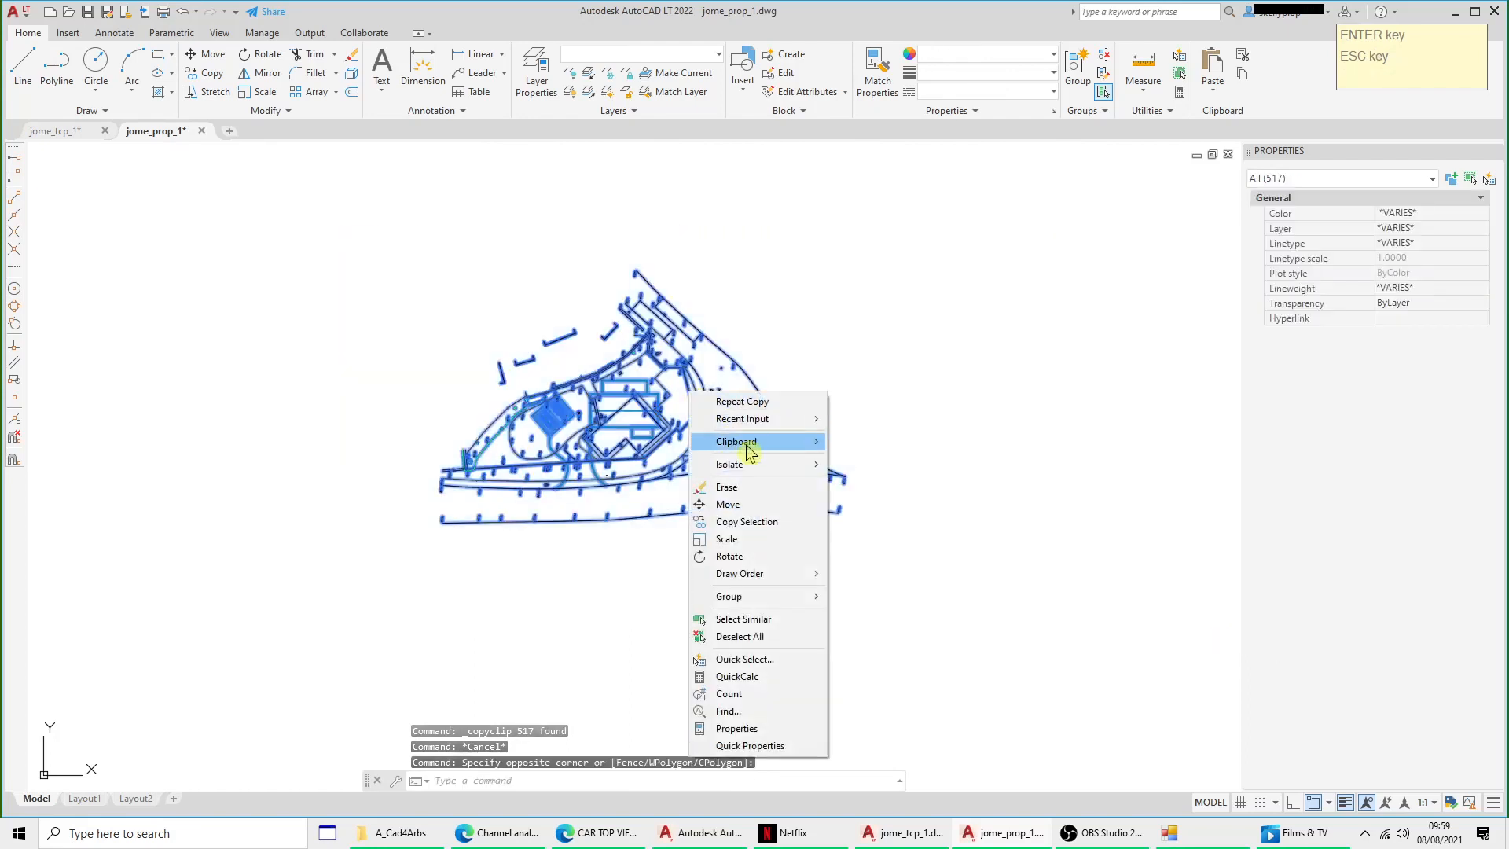
pyautogui.moveTo(751, 444)
pyautogui.click(873, 458)
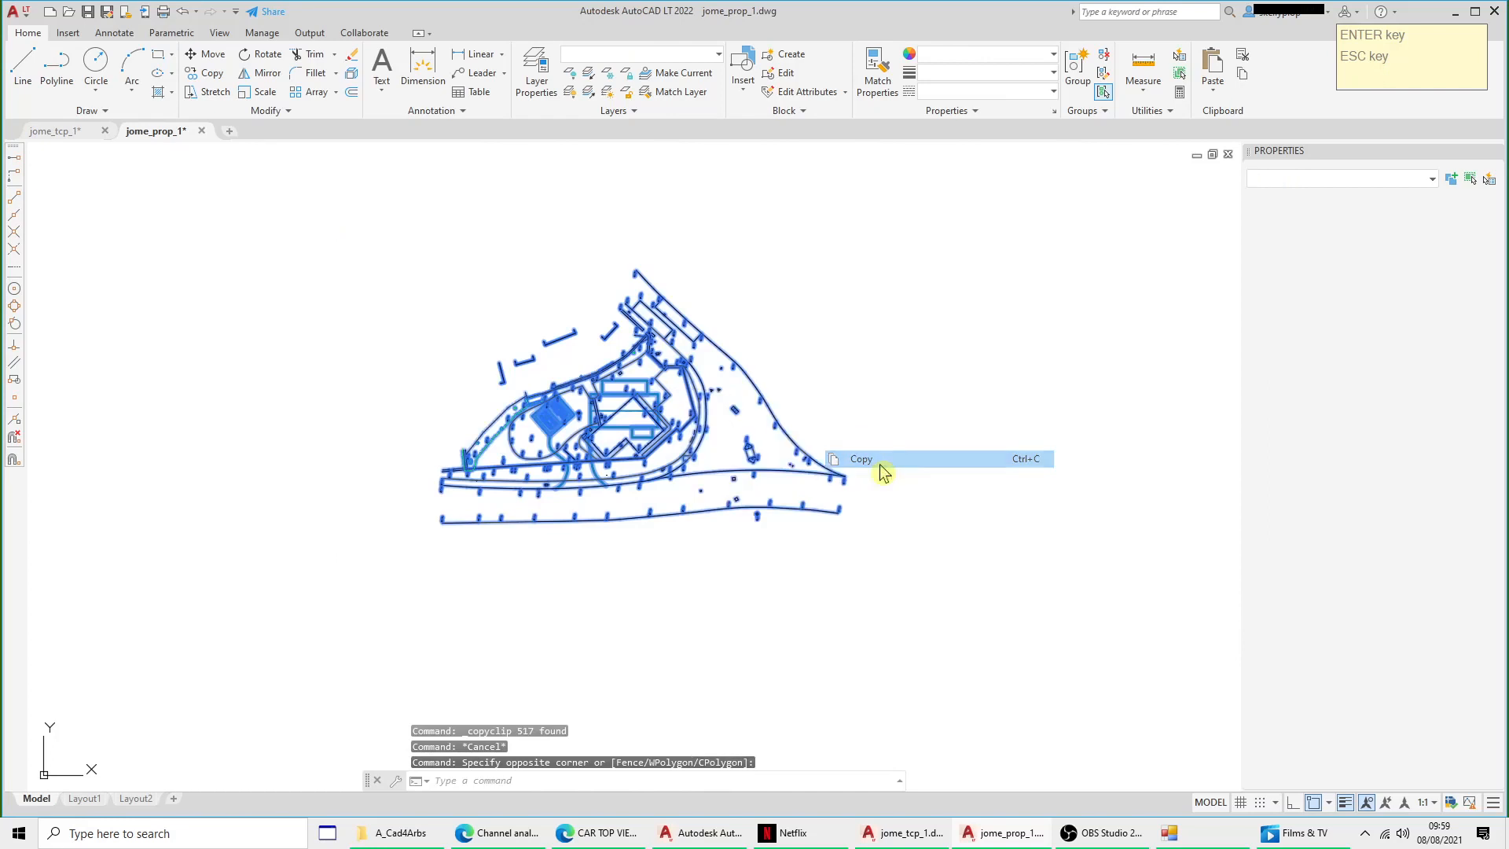
# Step: Paste the copied proposed plan as a block into jome_tcp_1, inserting it beside the tree survey
pyautogui.click(33, 138)
pyautogui.scroll(-2, 647, 327)
pyautogui.rightClick(680, 322)
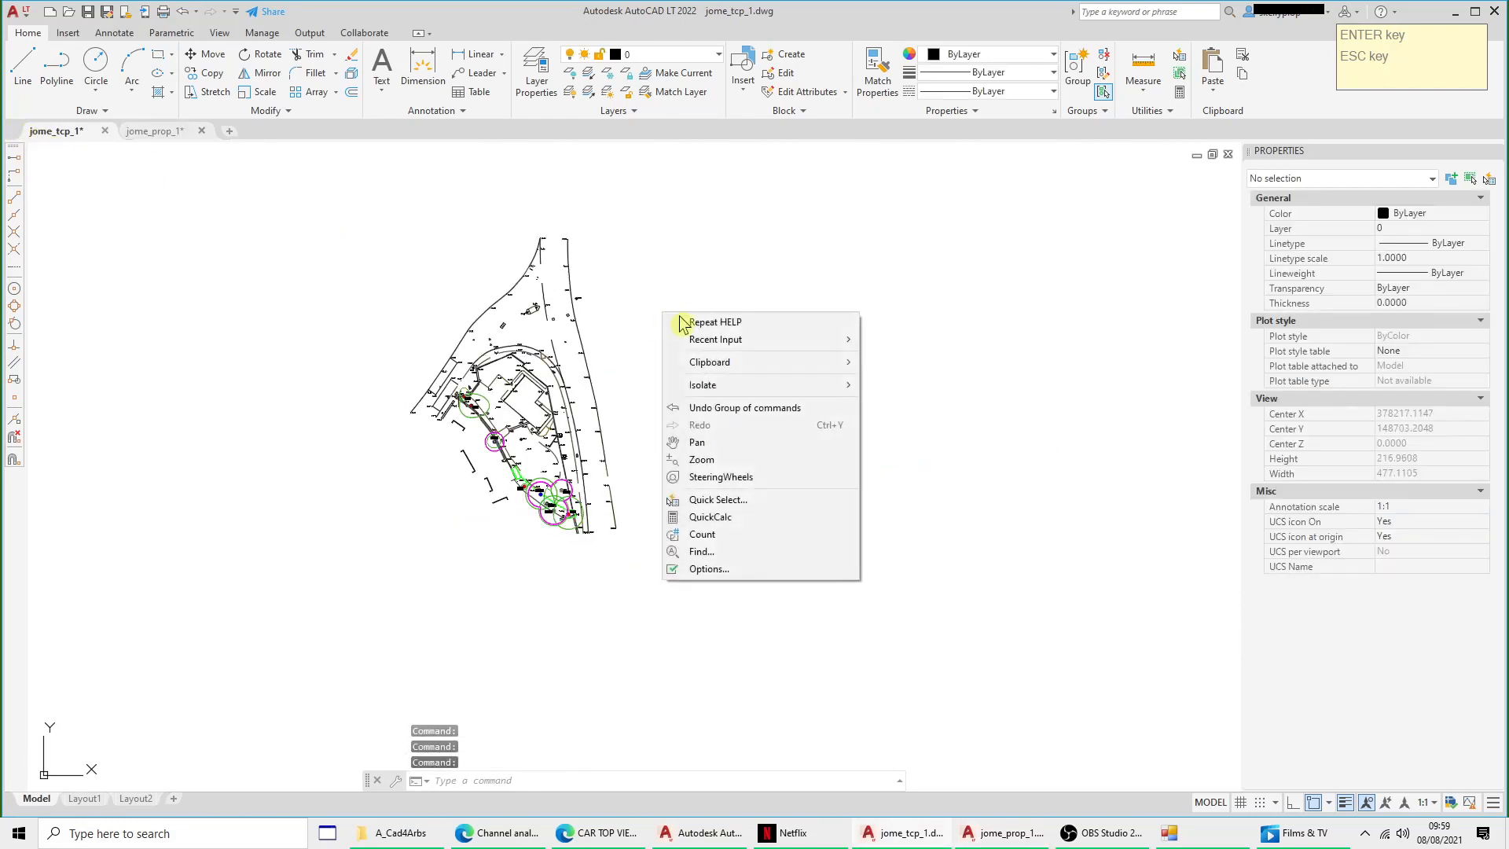
pyautogui.moveTo(727, 363)
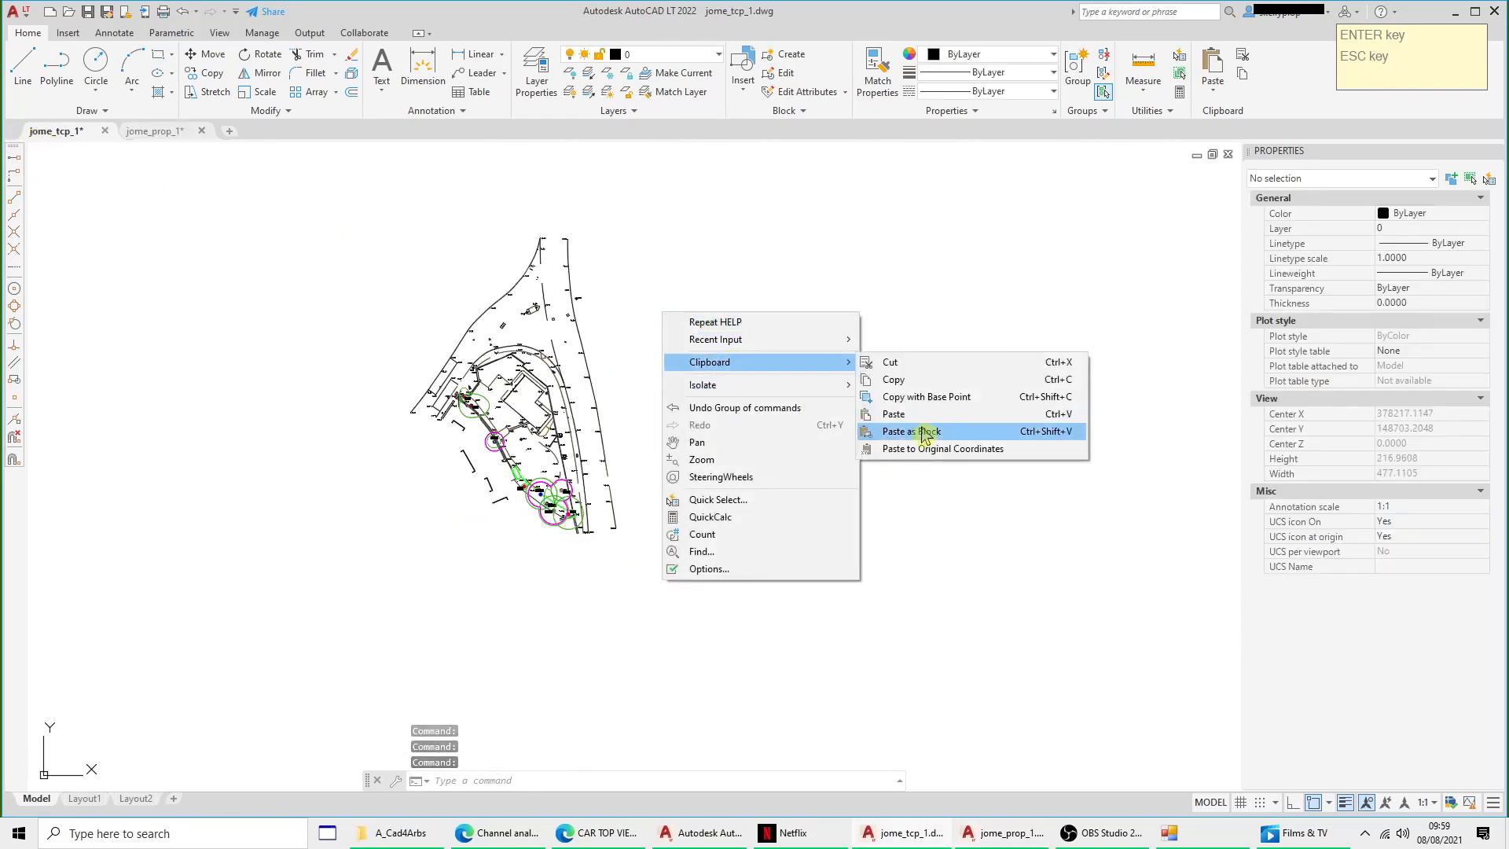
pyautogui.click(912, 432)
pyautogui.scroll(-3, 904, 424)
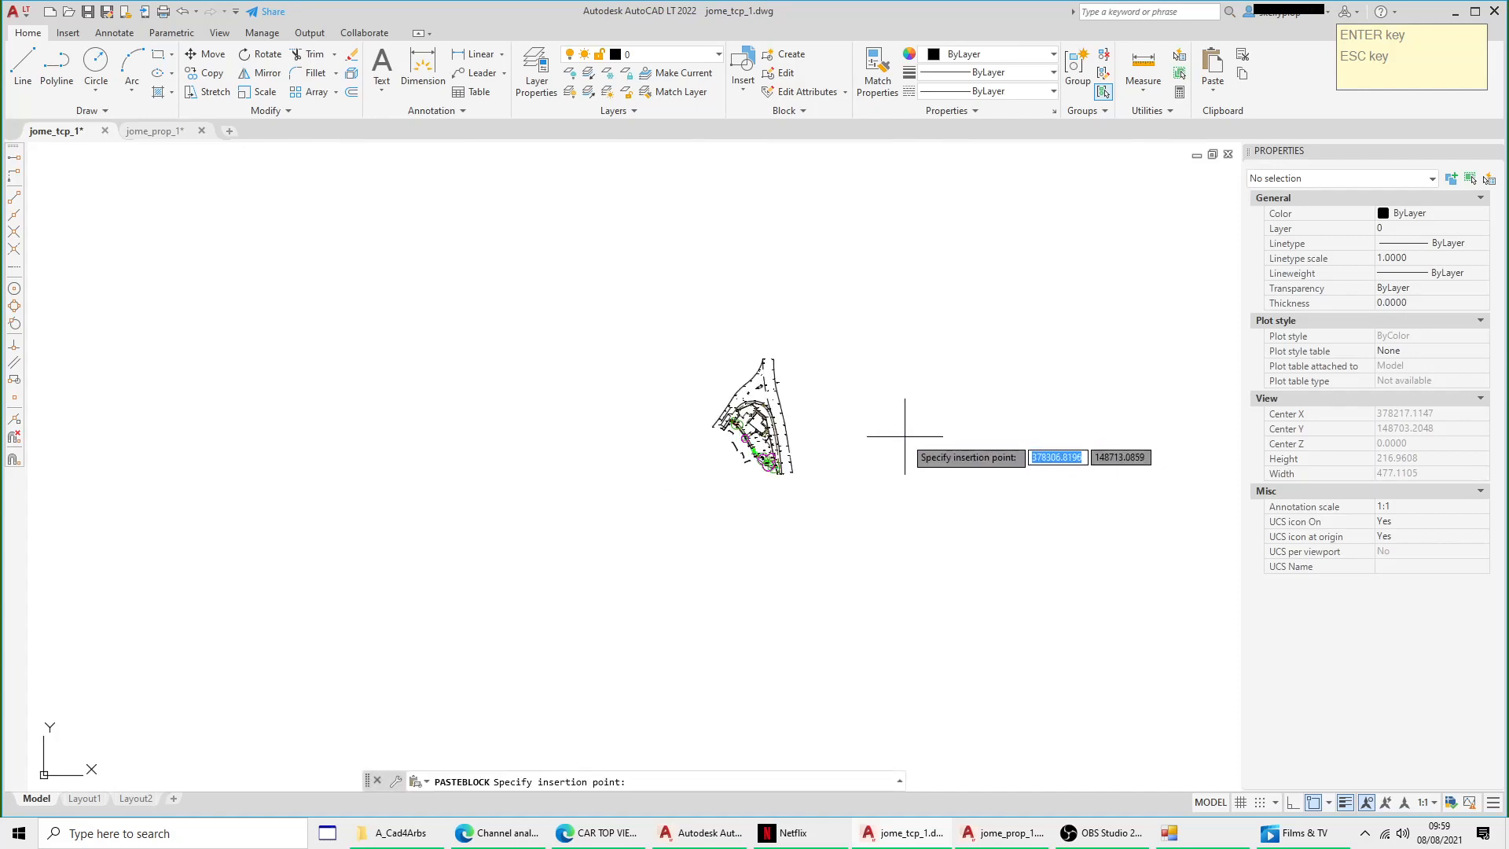
pyautogui.click(698, 437)
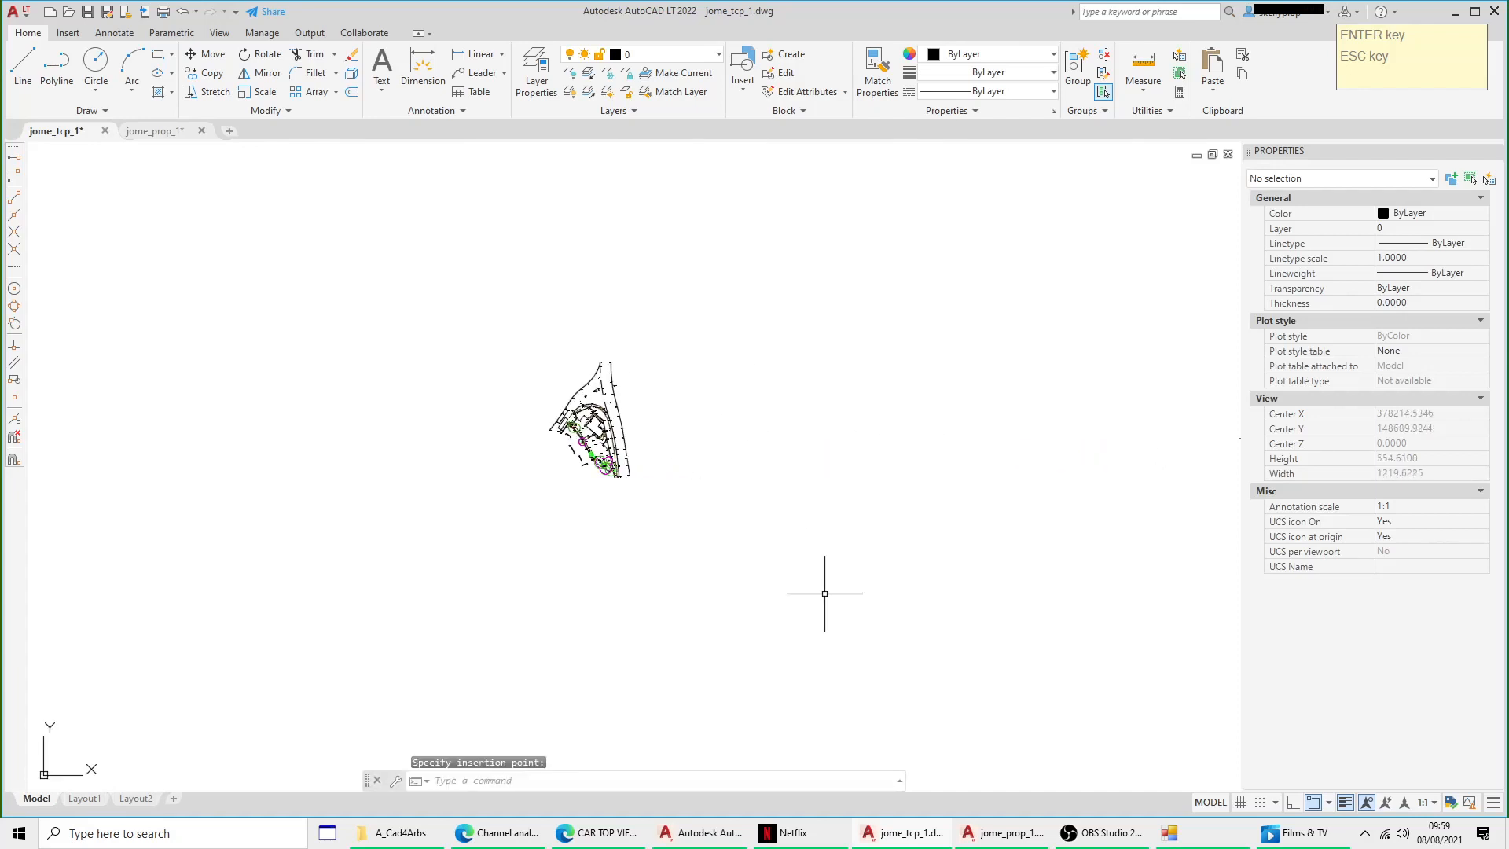
# Step: Examine the size and position of the pasted proposed plan relative to the tree survey
pyautogui.scroll(-5, 803, 533)
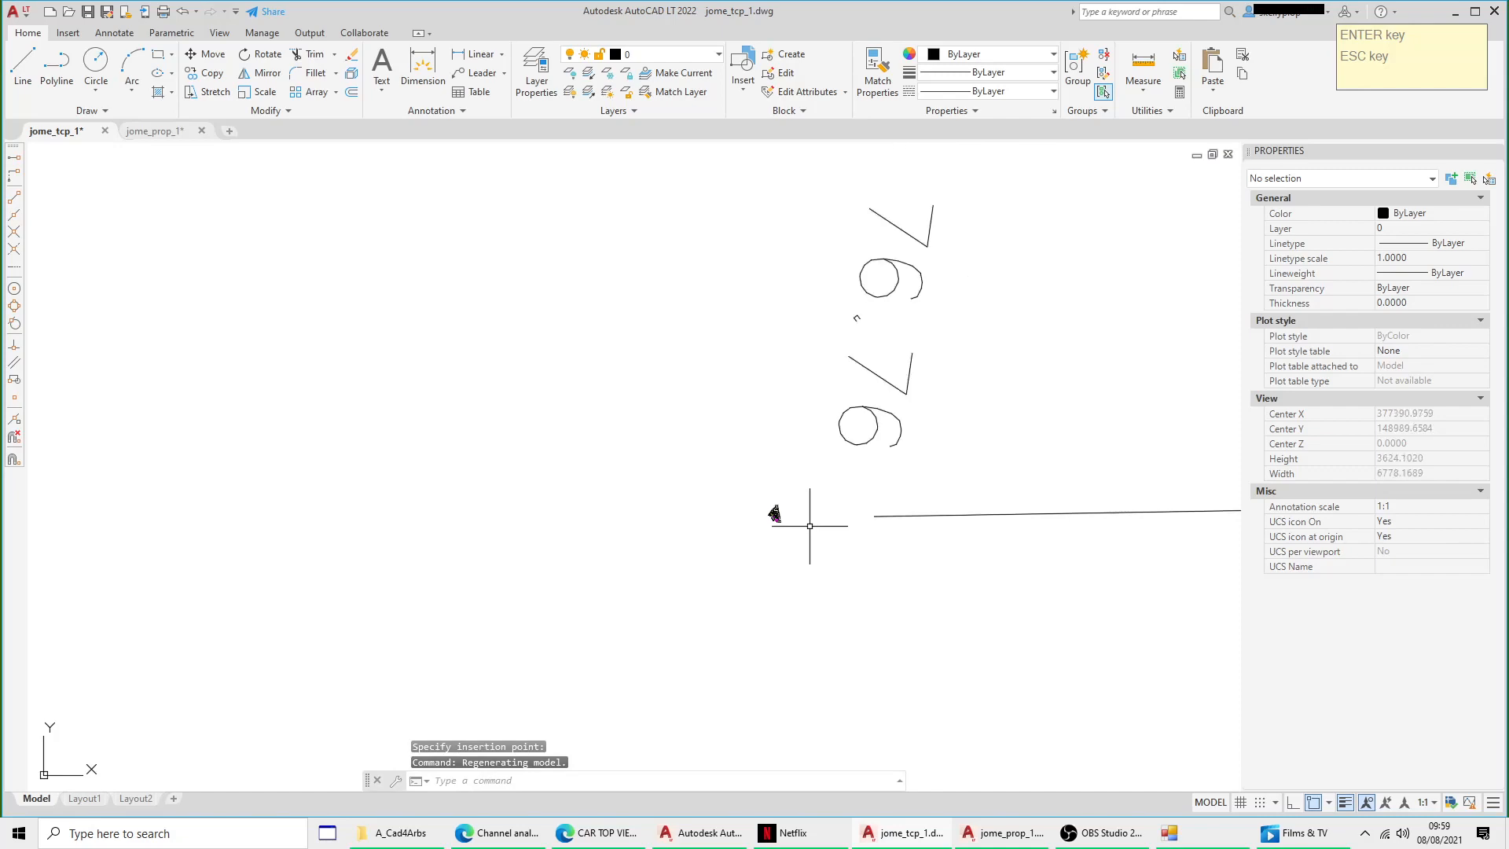
pyautogui.scroll(-15, 809, 526)
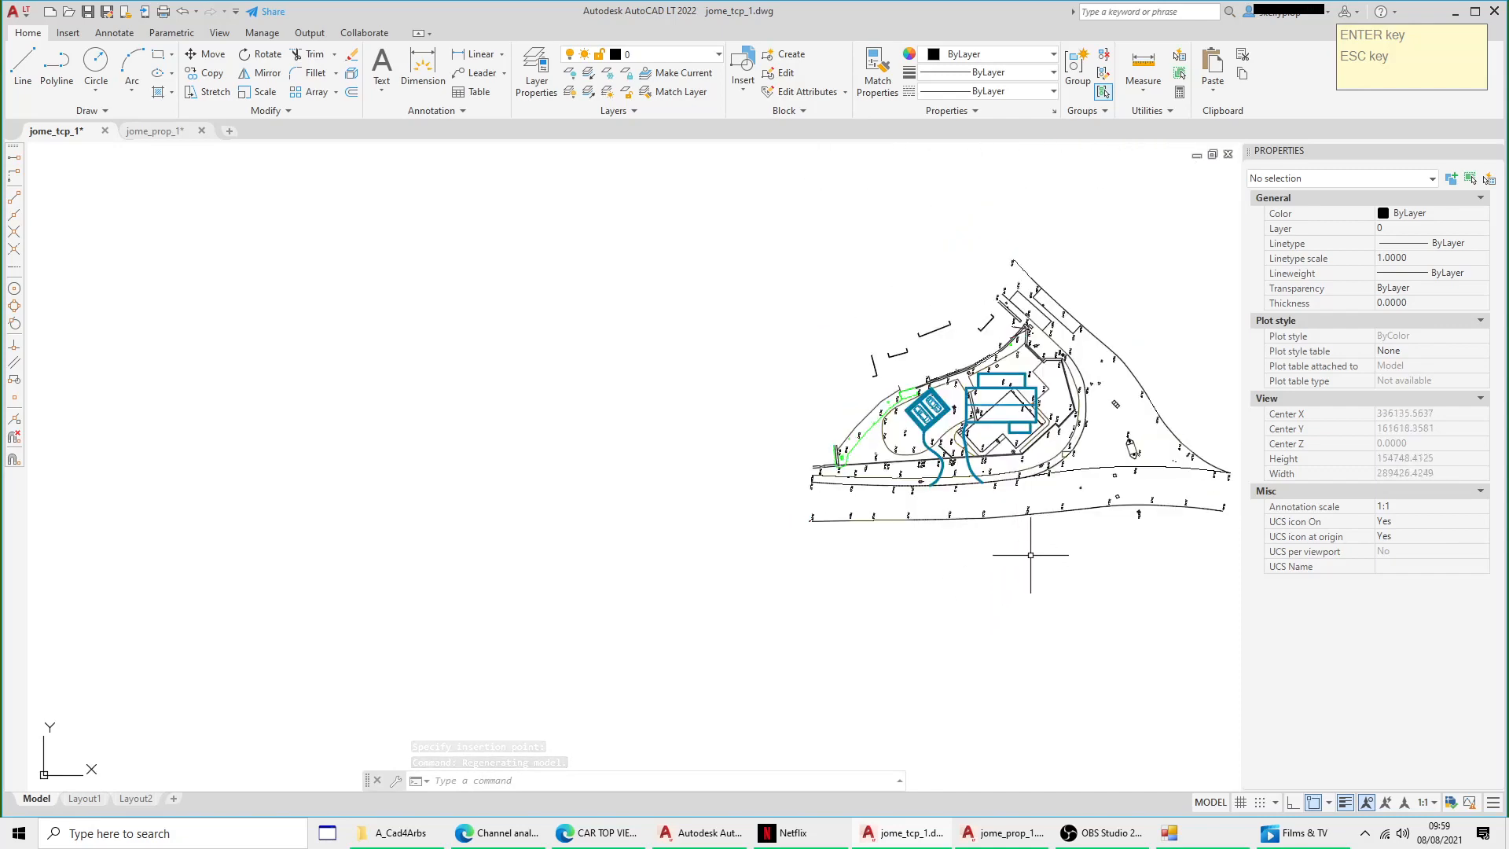
pyautogui.scroll(2, 1030, 555)
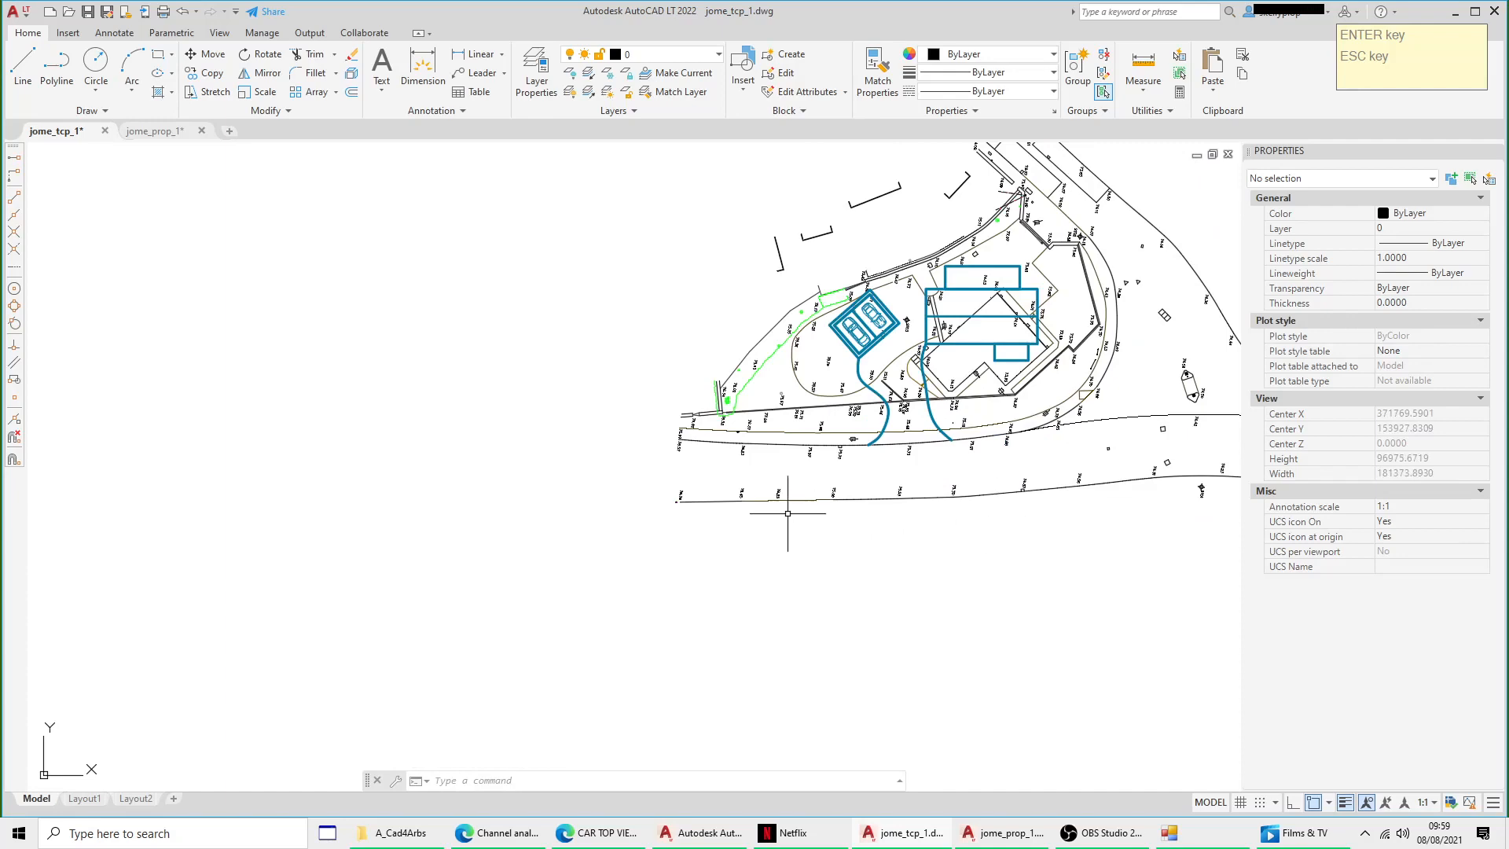
pyautogui.scroll(4, 696, 511)
pyautogui.moveTo(696, 511); pyautogui.dragTo(826, 459, button='middle')
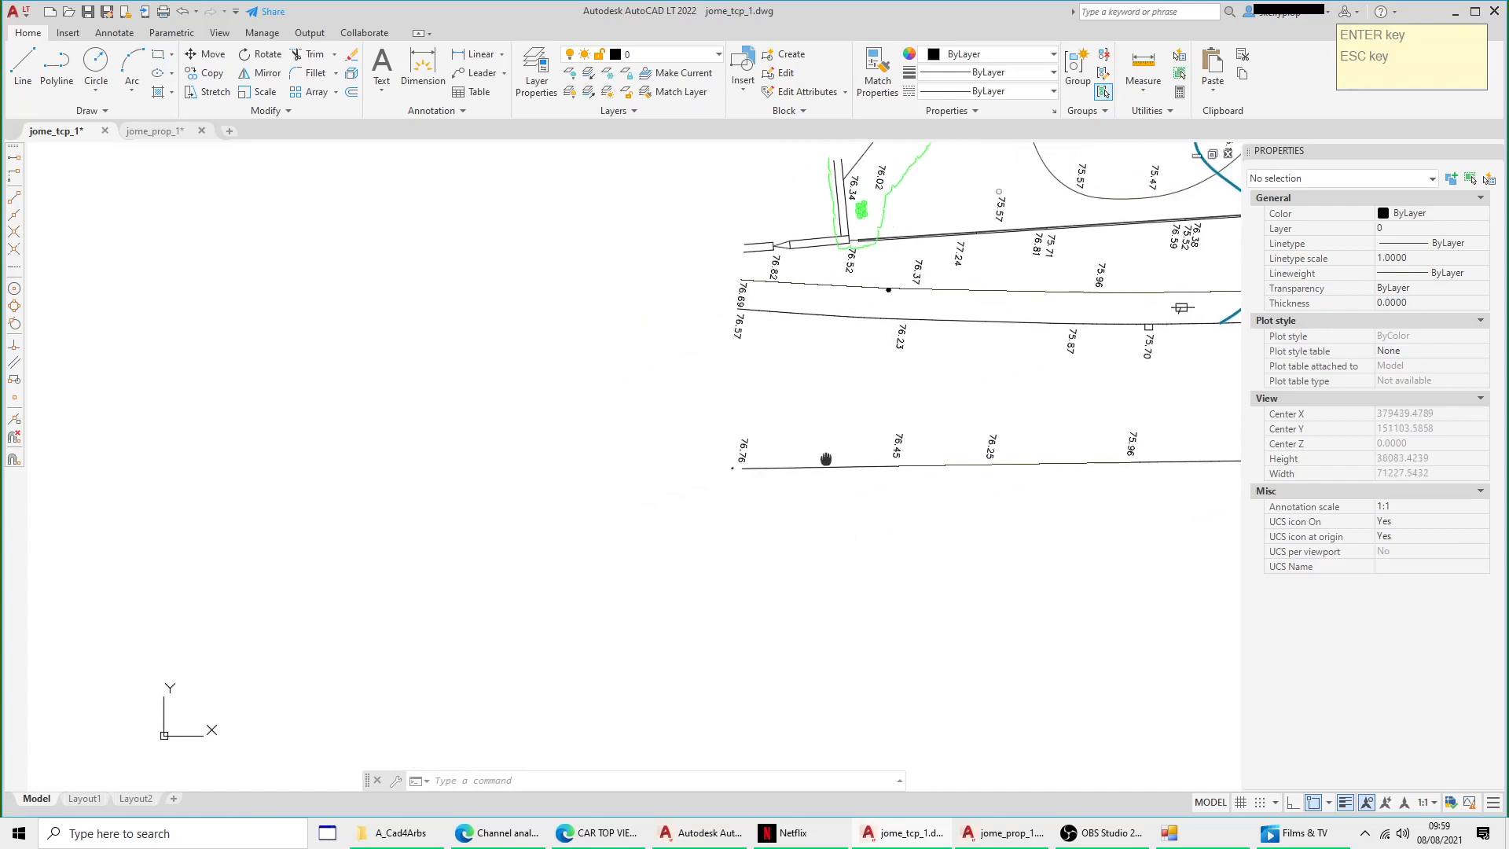
pyautogui.scroll(-6, 826, 459)
pyautogui.moveTo(737, 539)
pyautogui.mouseDown(button='middle')
pyautogui.moveTo(815, 366)
pyautogui.moveTo(748, 541)
pyautogui.mouseUp(button='middle')
pyautogui.scroll(-2, 813, 377)
pyautogui.scroll(2, 813, 394)
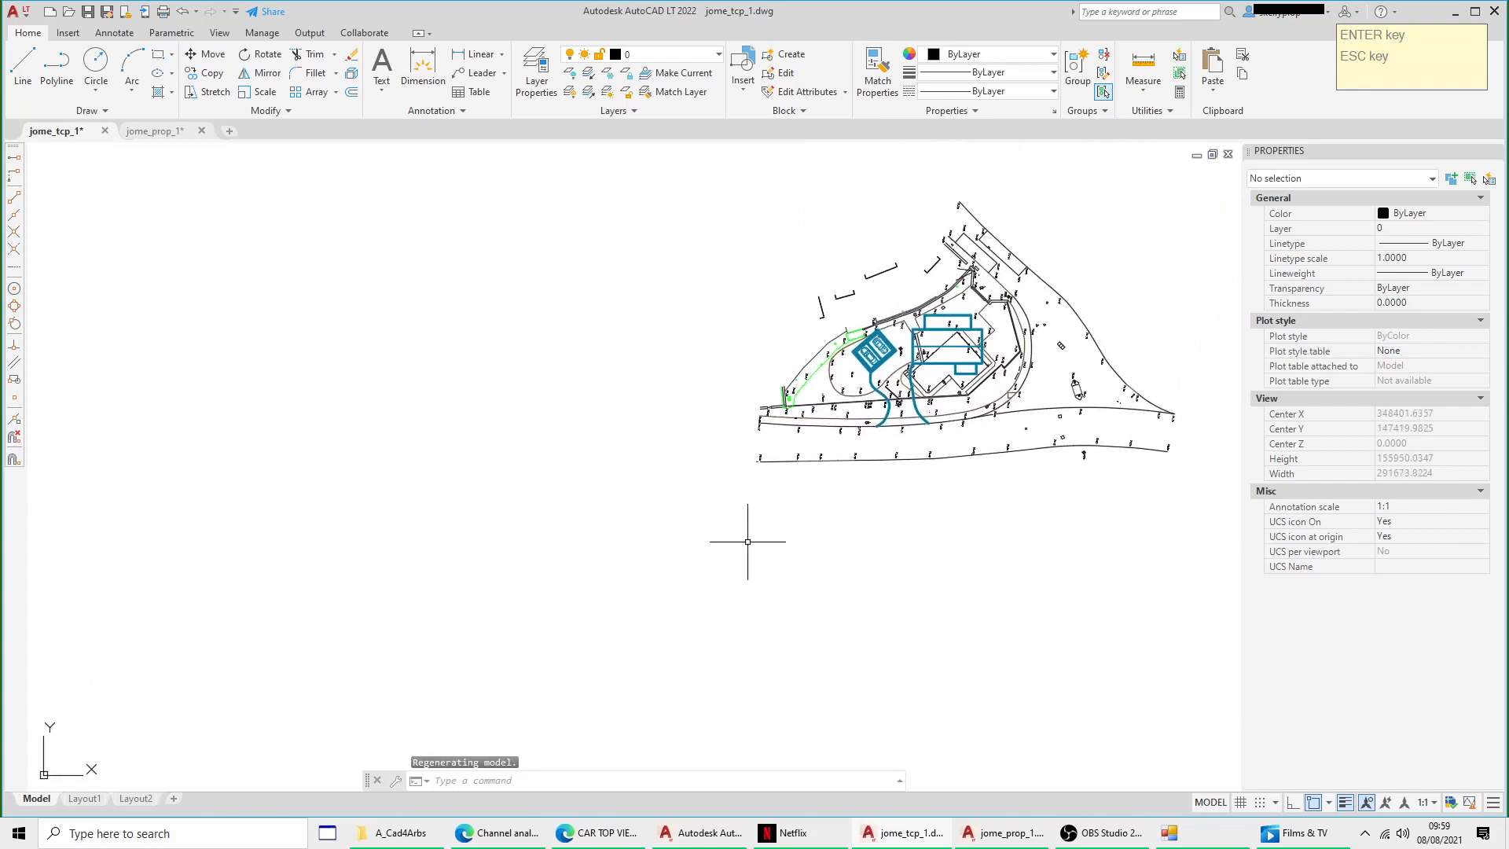
# Step: Scale the pasted proposed plan block by a factor of .001 from a base point beside the tree survey
pyautogui.click(947, 327)
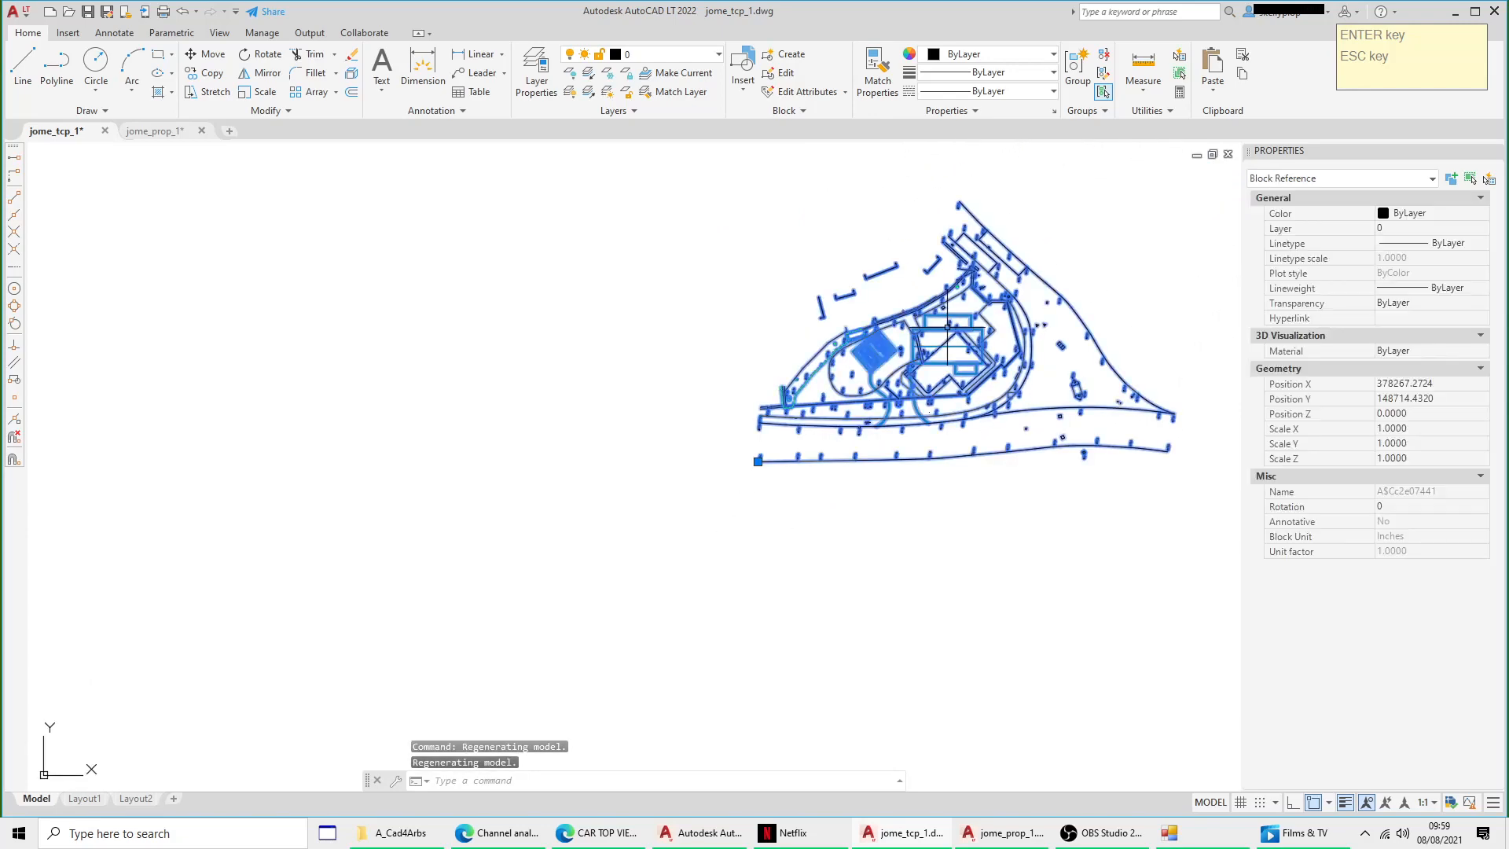
pyautogui.scroll(10, 745, 454)
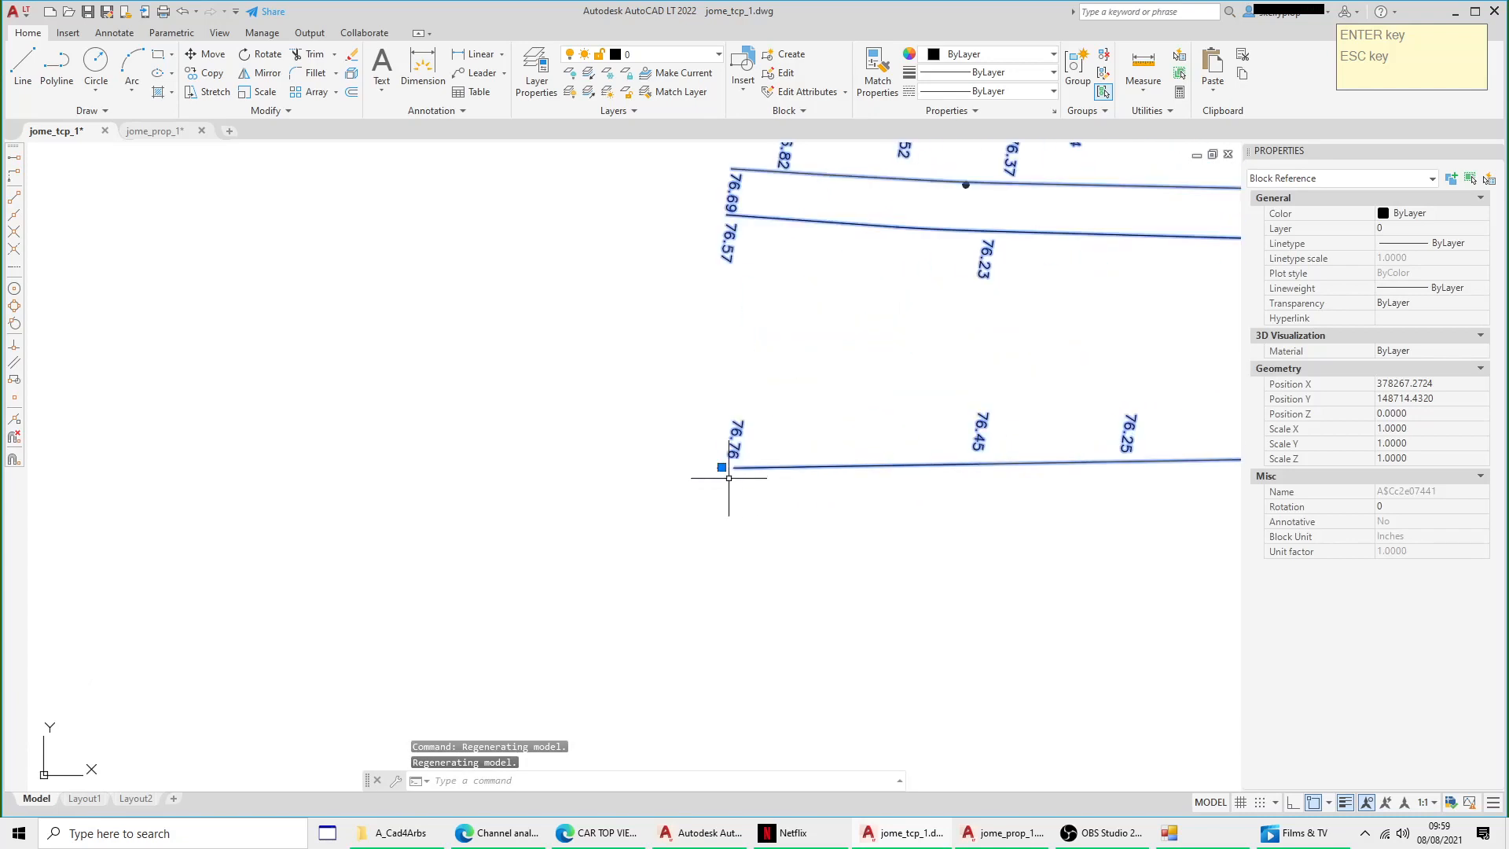
pyautogui.rightClick(717, 441)
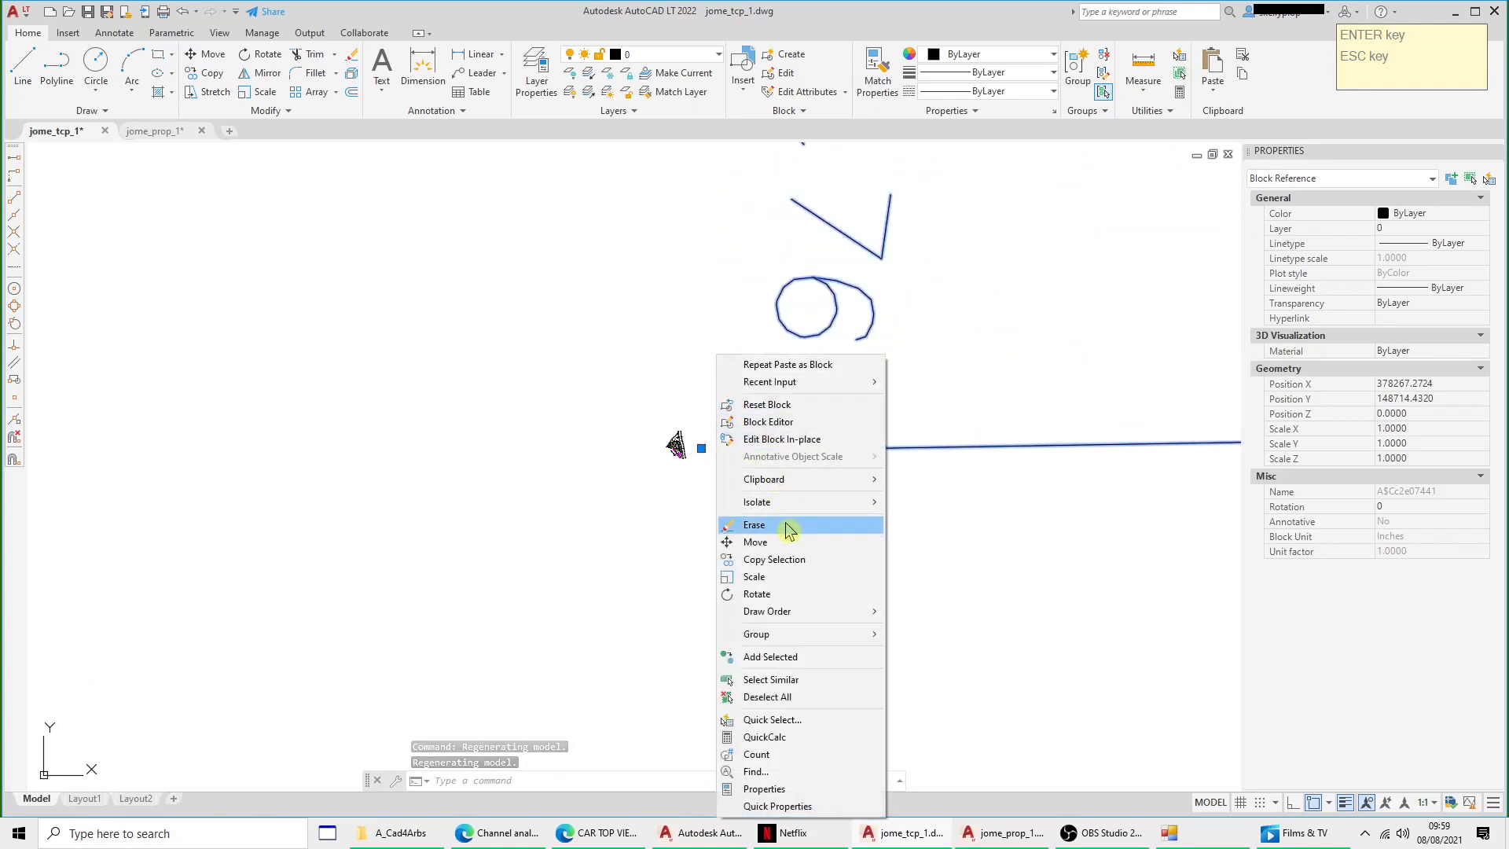
pyautogui.click(773, 578)
pyautogui.scroll(15, 772, 434)
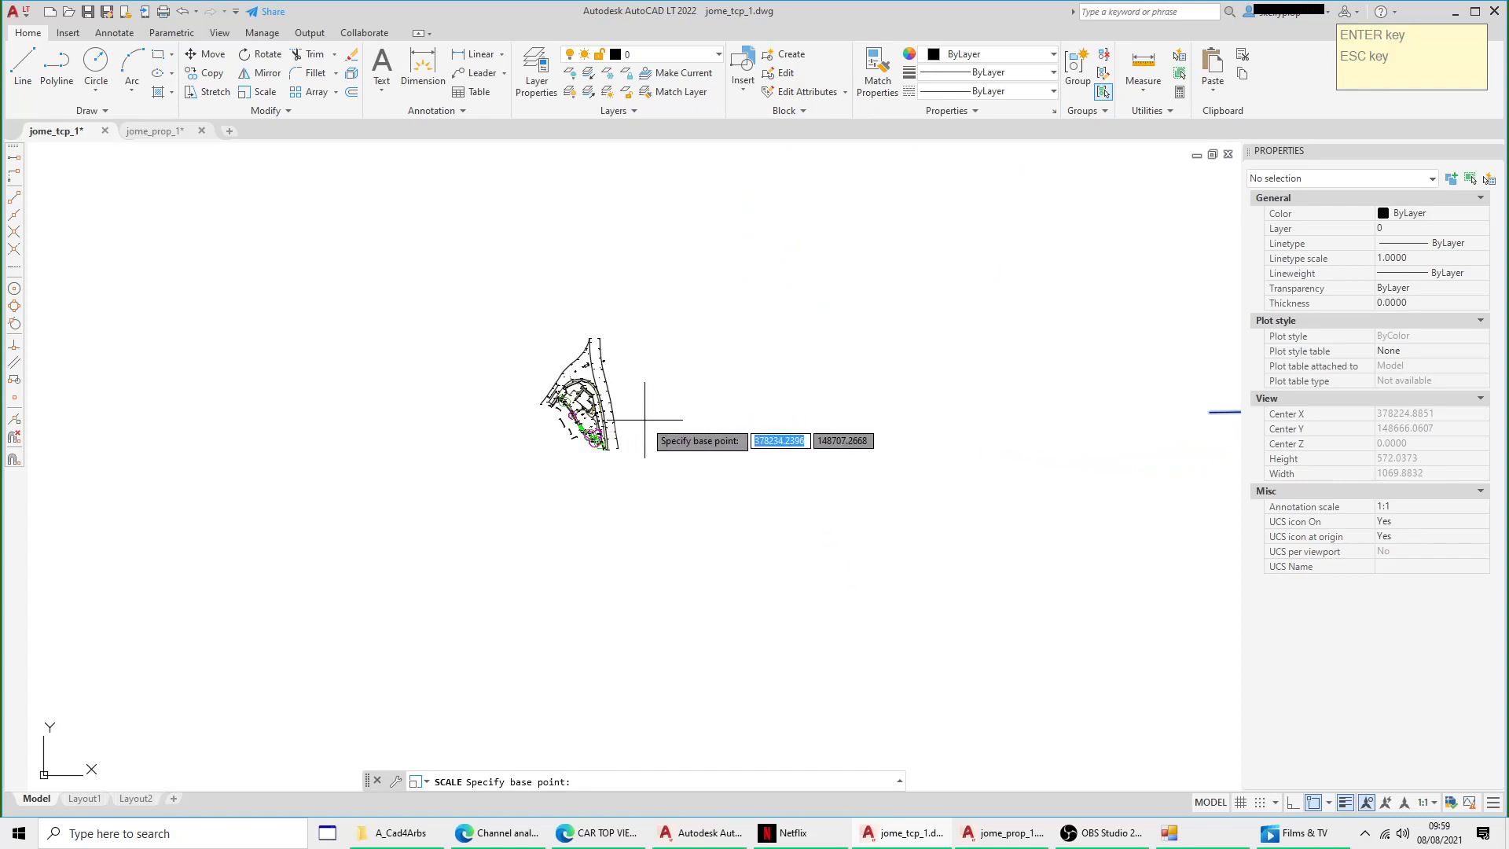
pyautogui.click(708, 422)
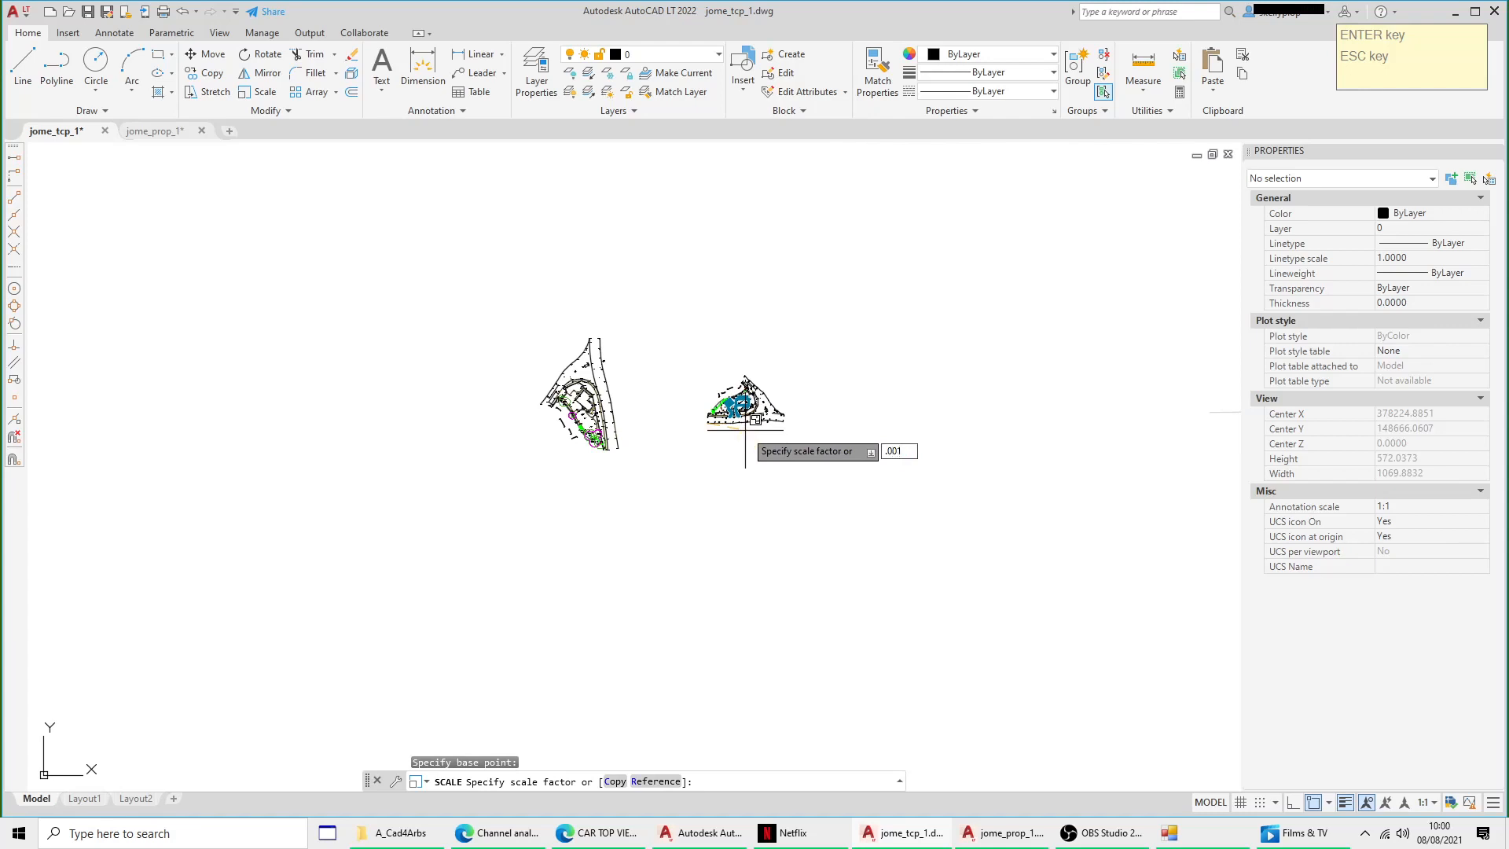
pyautogui.press('Return')
pyautogui.scroll(4, 773, 378)
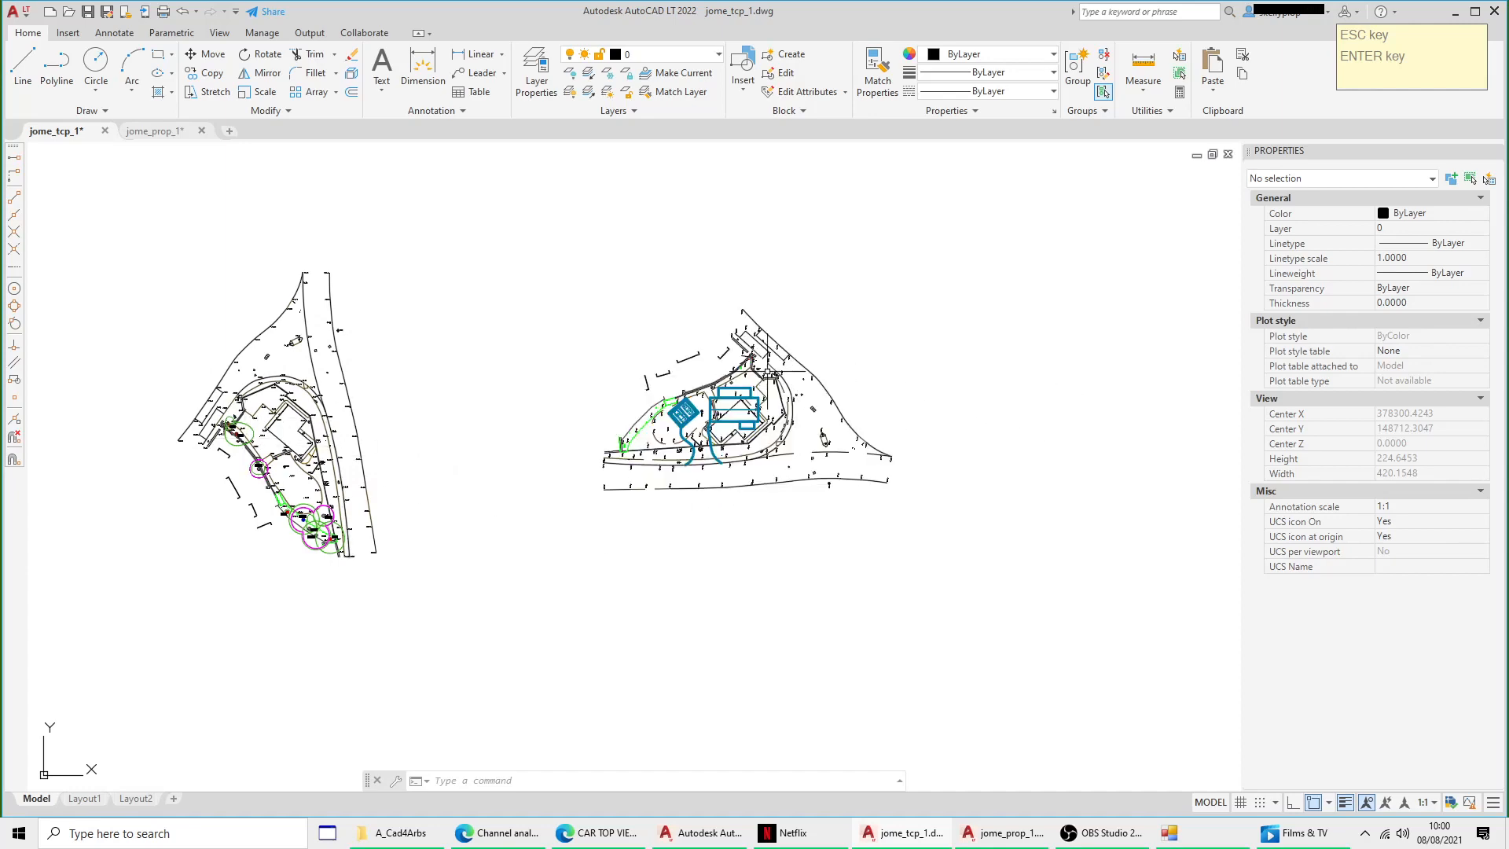
# Step: Start moving the scaled proposed plan block, using the centre of its survey station ST01 as the base point
pyautogui.click(746, 367)
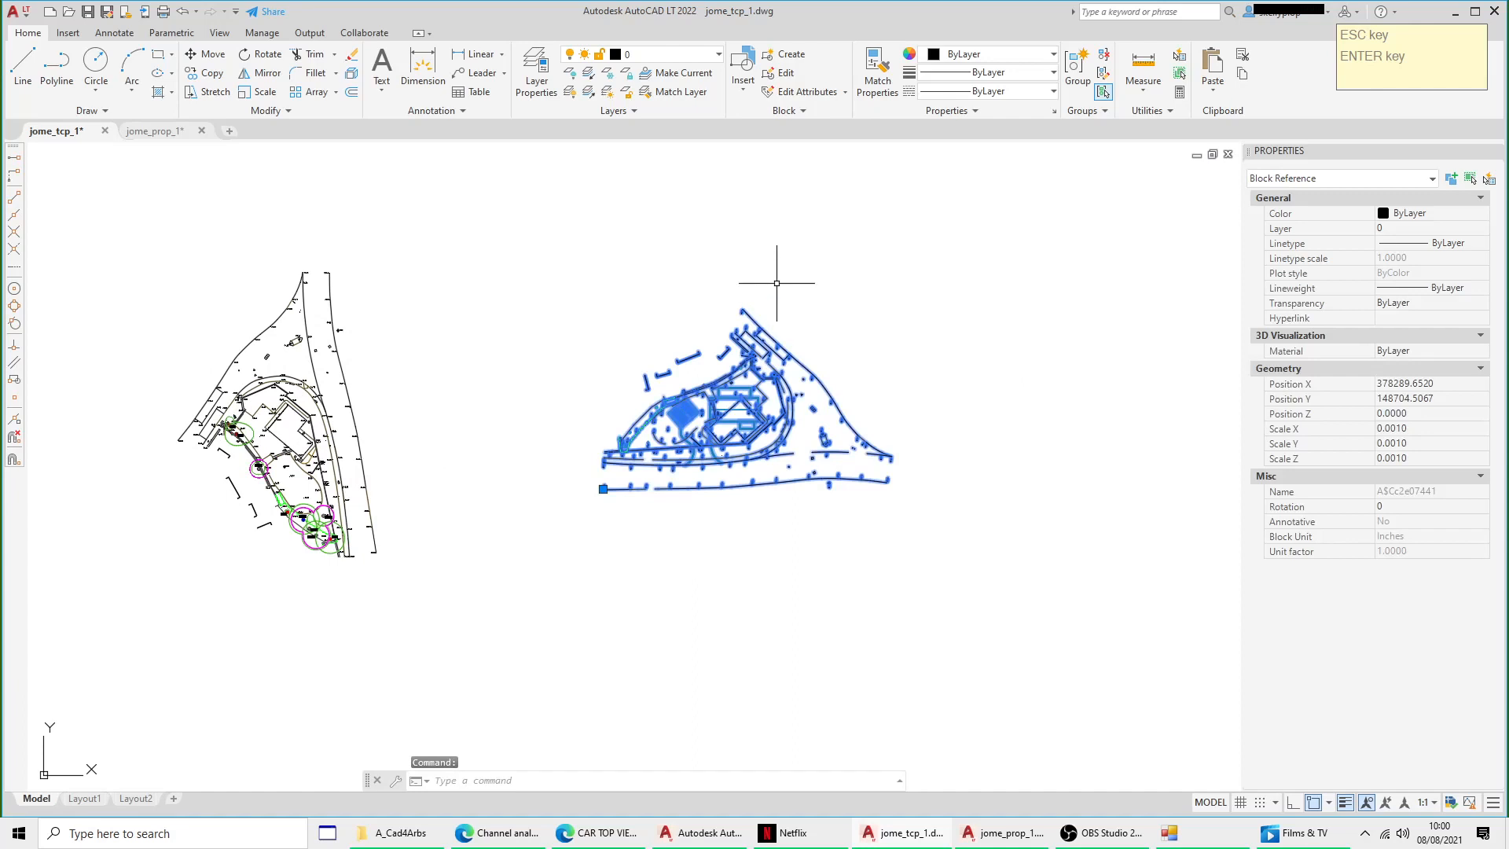
pyautogui.rightClick(777, 283)
pyautogui.moveTo(849, 322)
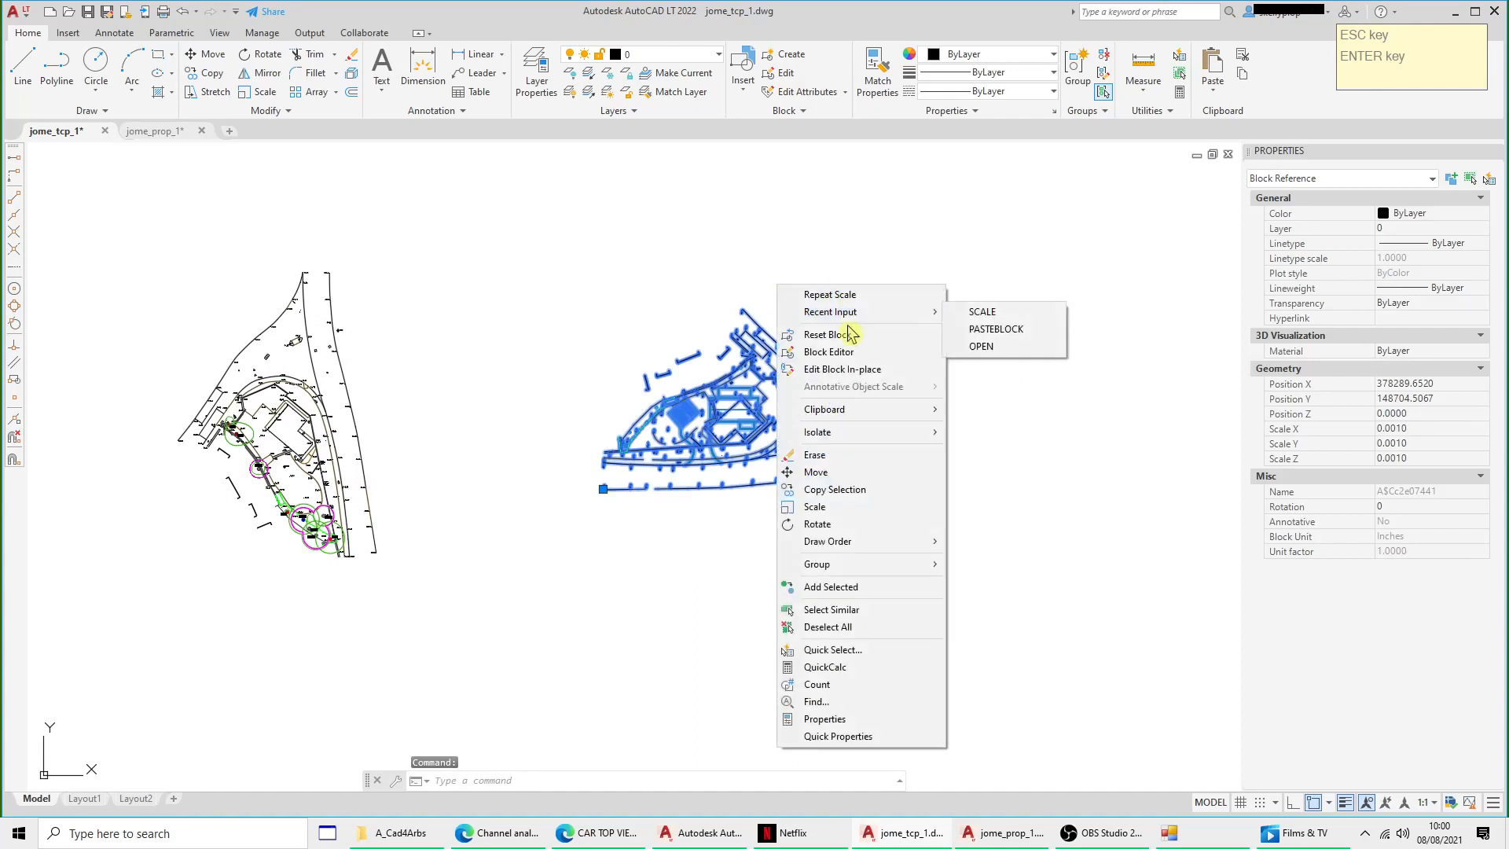
pyautogui.click(833, 475)
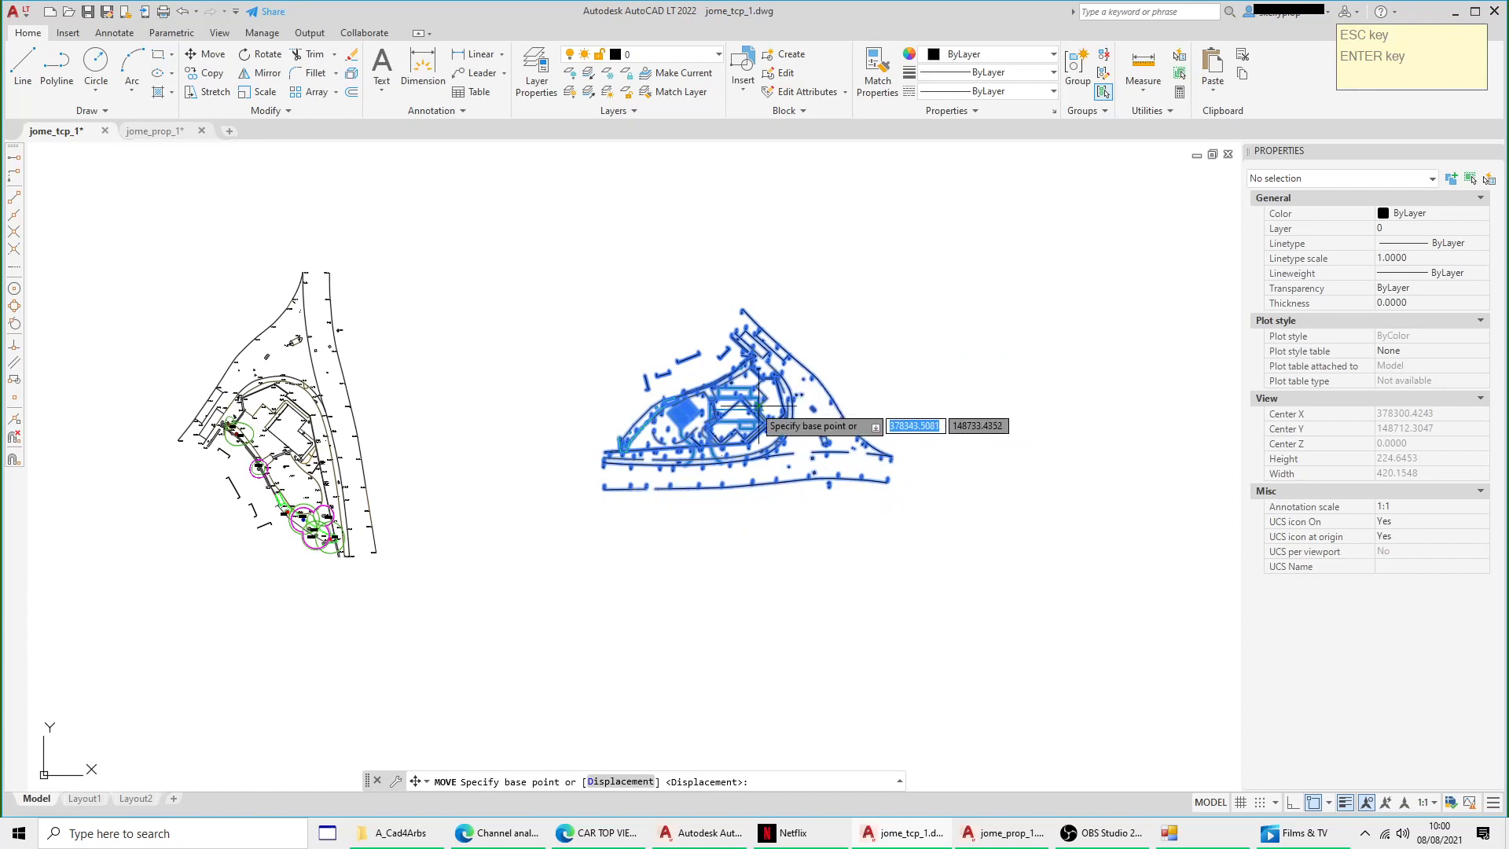
pyautogui.scroll(2, 858, 451)
pyautogui.scroll(-1, 671, 445)
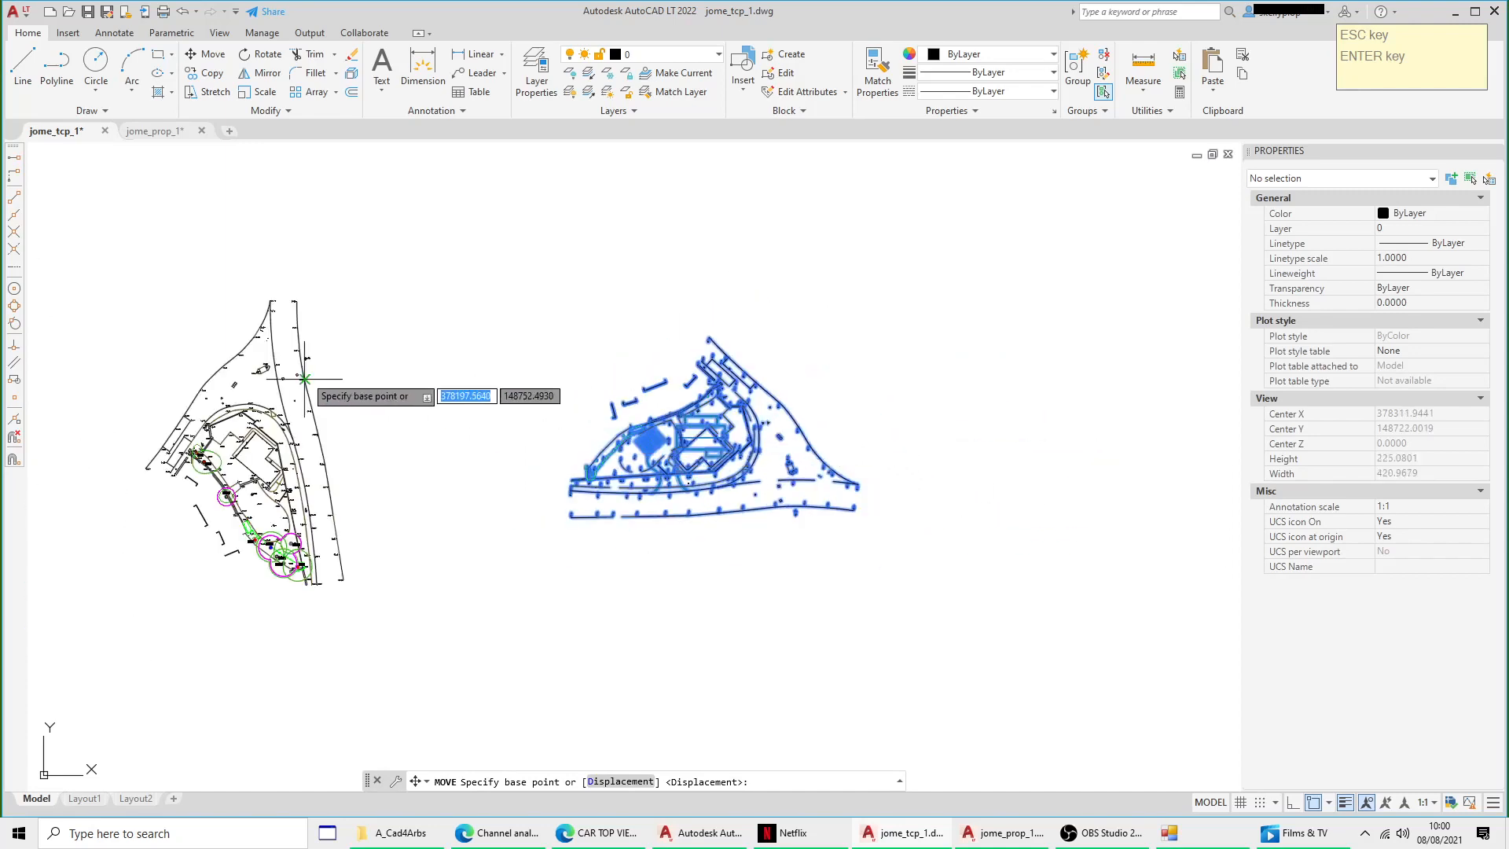
pyautogui.moveTo(260, 370); pyautogui.dragTo(397, 387, button='middle')
pyautogui.scroll(6, 403, 386)
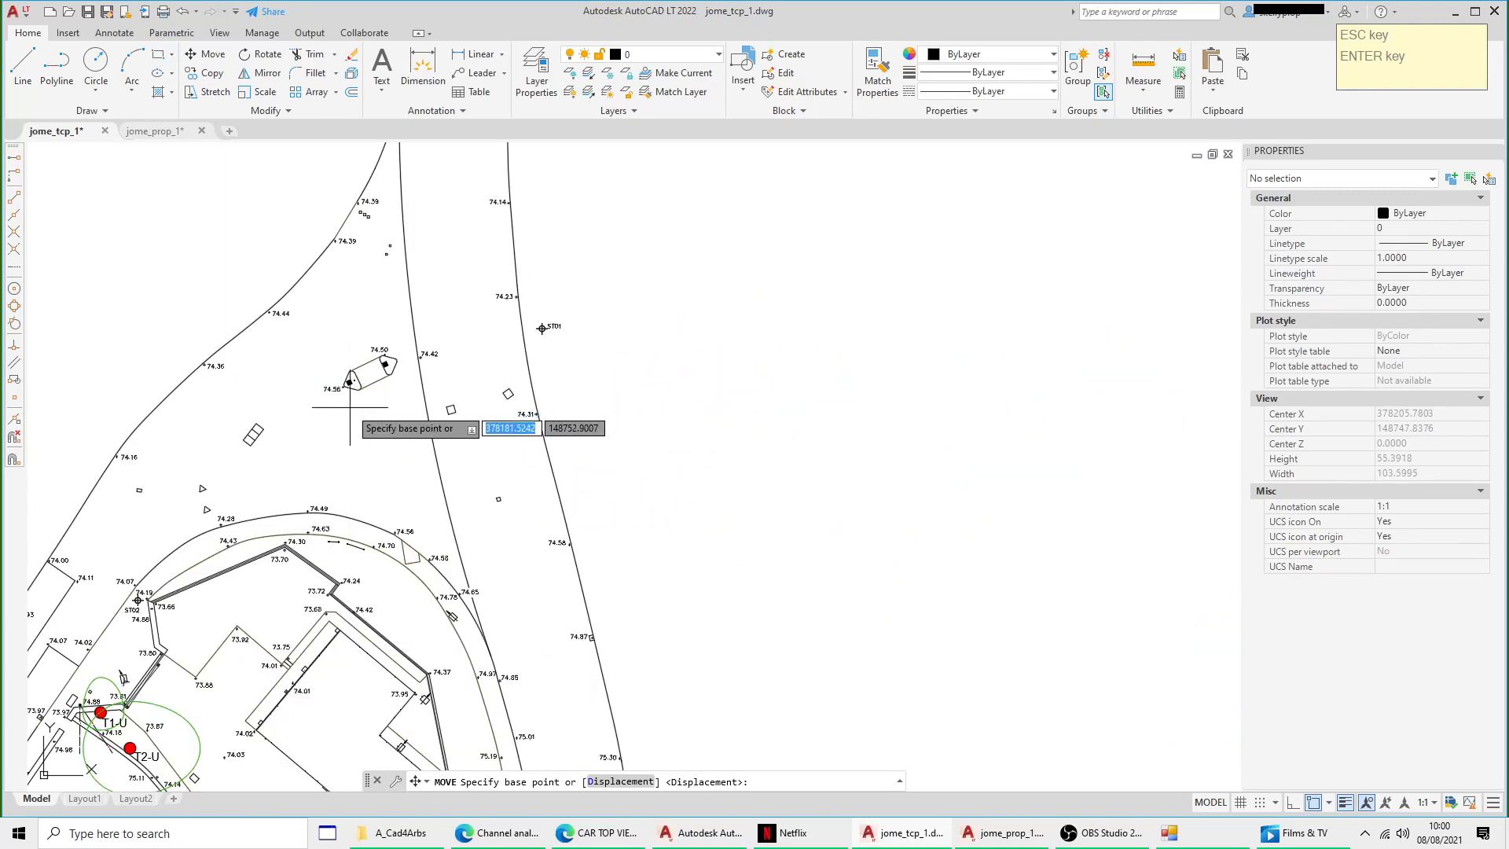
pyautogui.scroll(1, 370, 430)
pyautogui.moveTo(827, 576); pyautogui.dragTo(212, 468, button='middle')
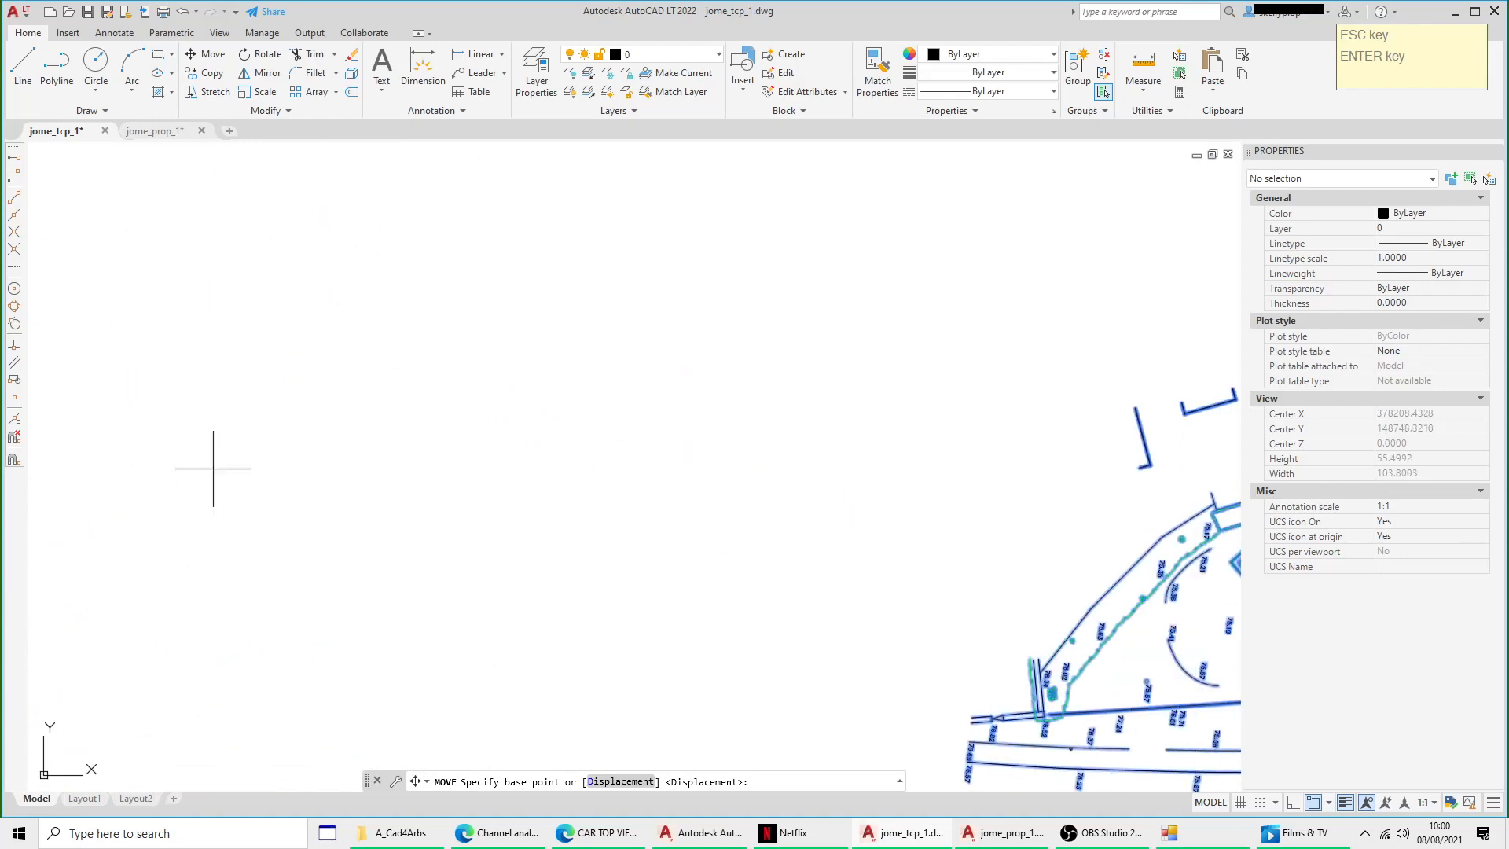
pyautogui.scroll(-1, 217, 469)
pyautogui.moveTo(984, 495); pyautogui.dragTo(491, 446, button='middle')
pyautogui.scroll(2, 688, 516)
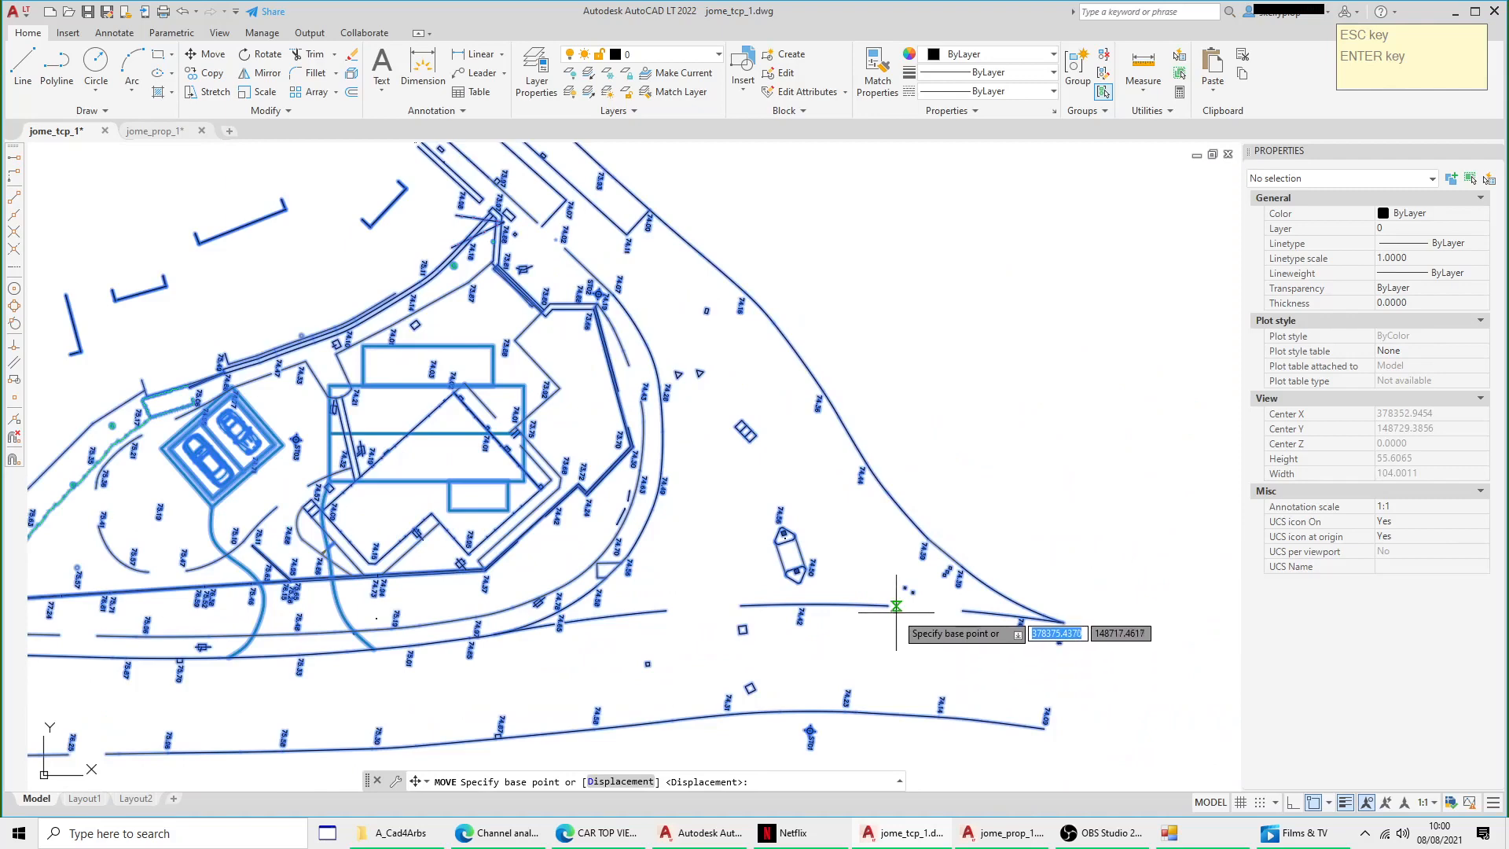
pyautogui.scroll(2, 825, 732)
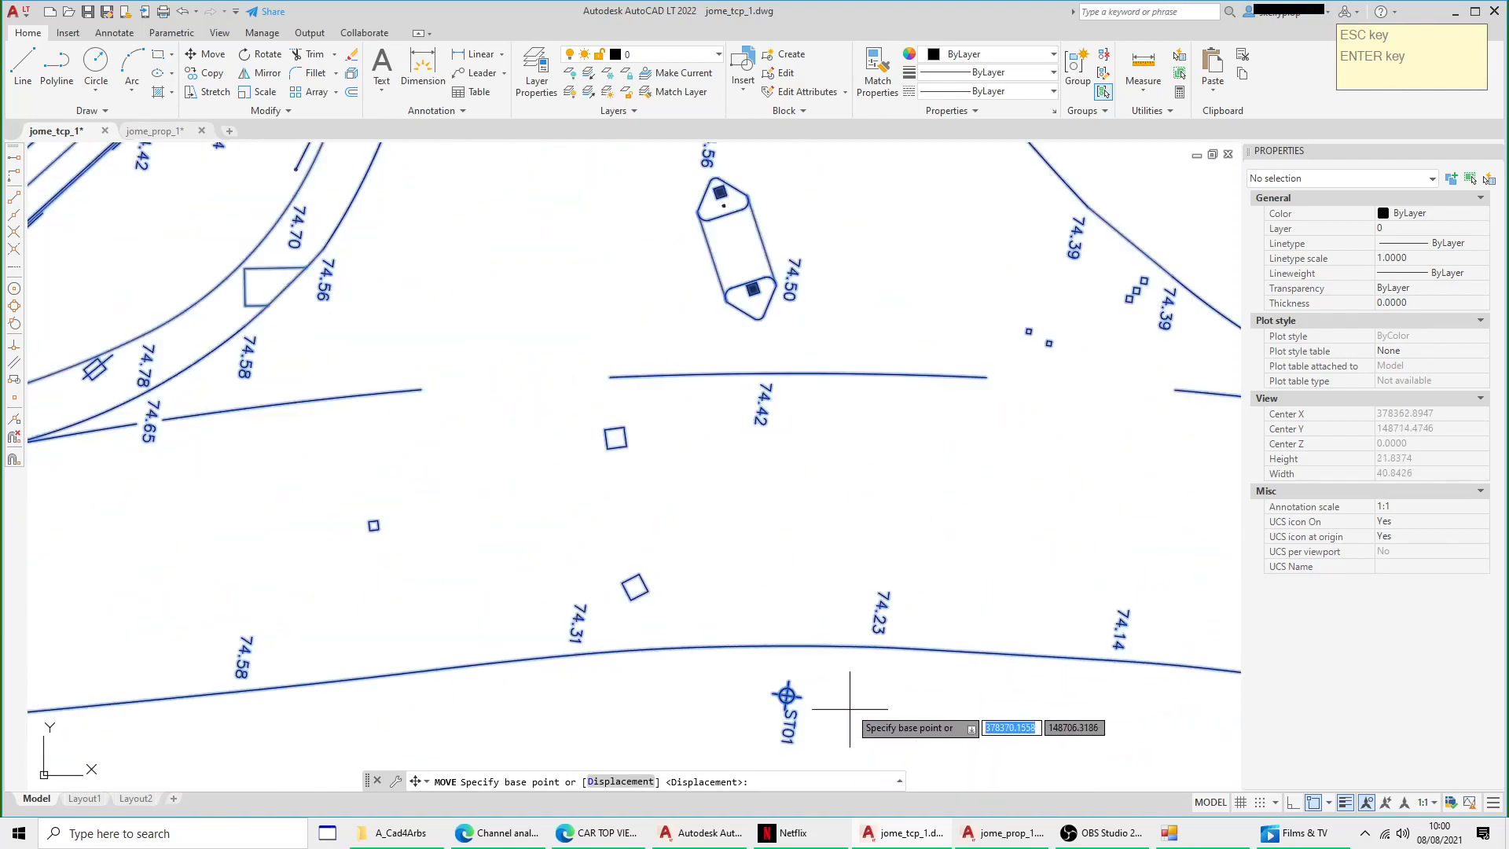
pyautogui.moveTo(845, 700); pyautogui.dragTo(843, 610, button='middle')
pyautogui.scroll(1, 843, 613)
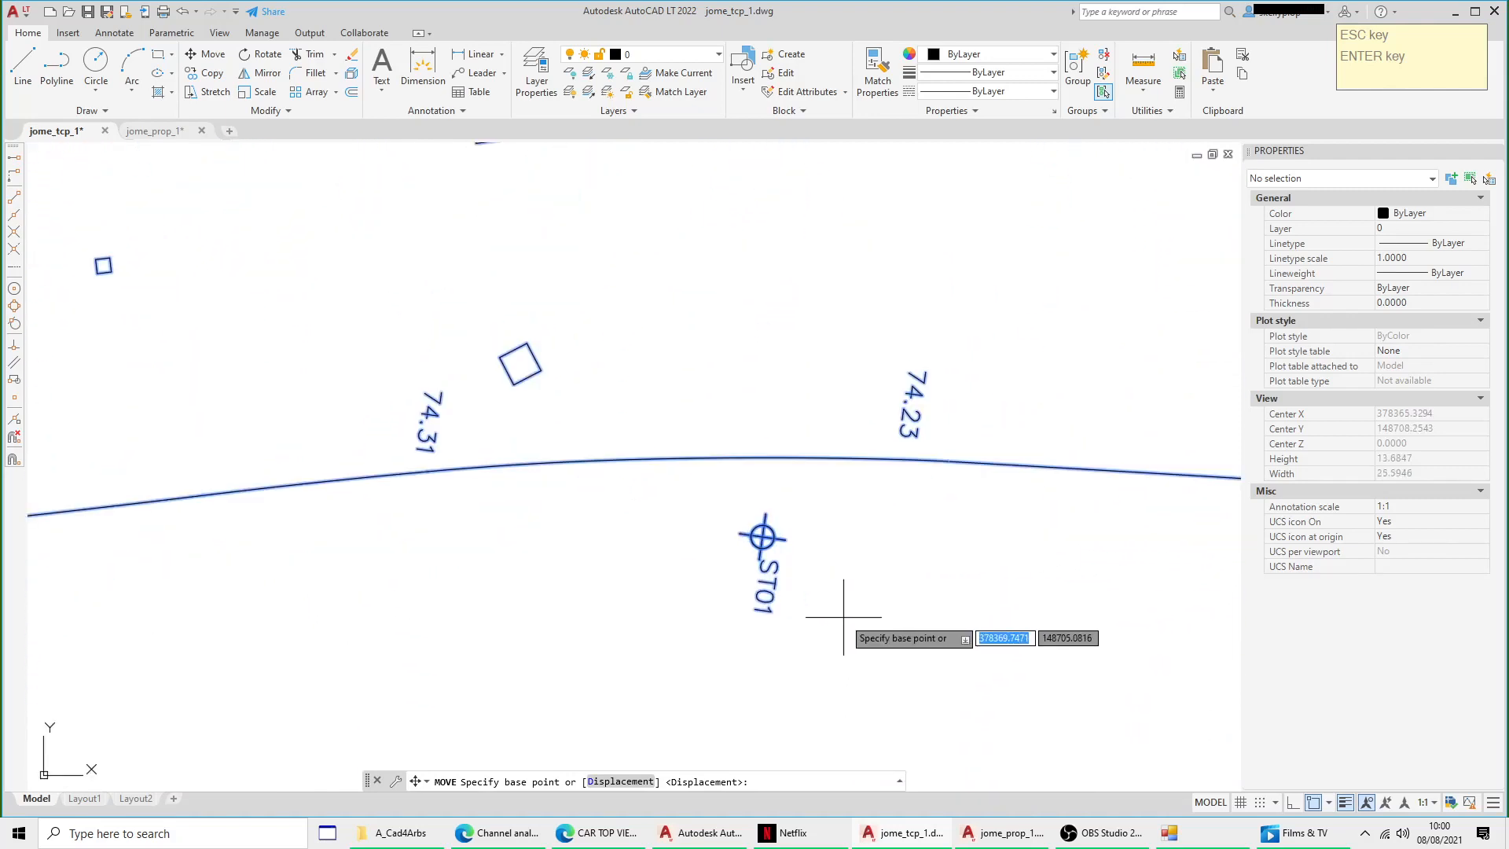
pyautogui.click(763, 537)
# Step: Place the proposed plan block so its ST01 base point lands on the centre of station ST01 in the tree survey
pyautogui.scroll(-6, 766, 543)
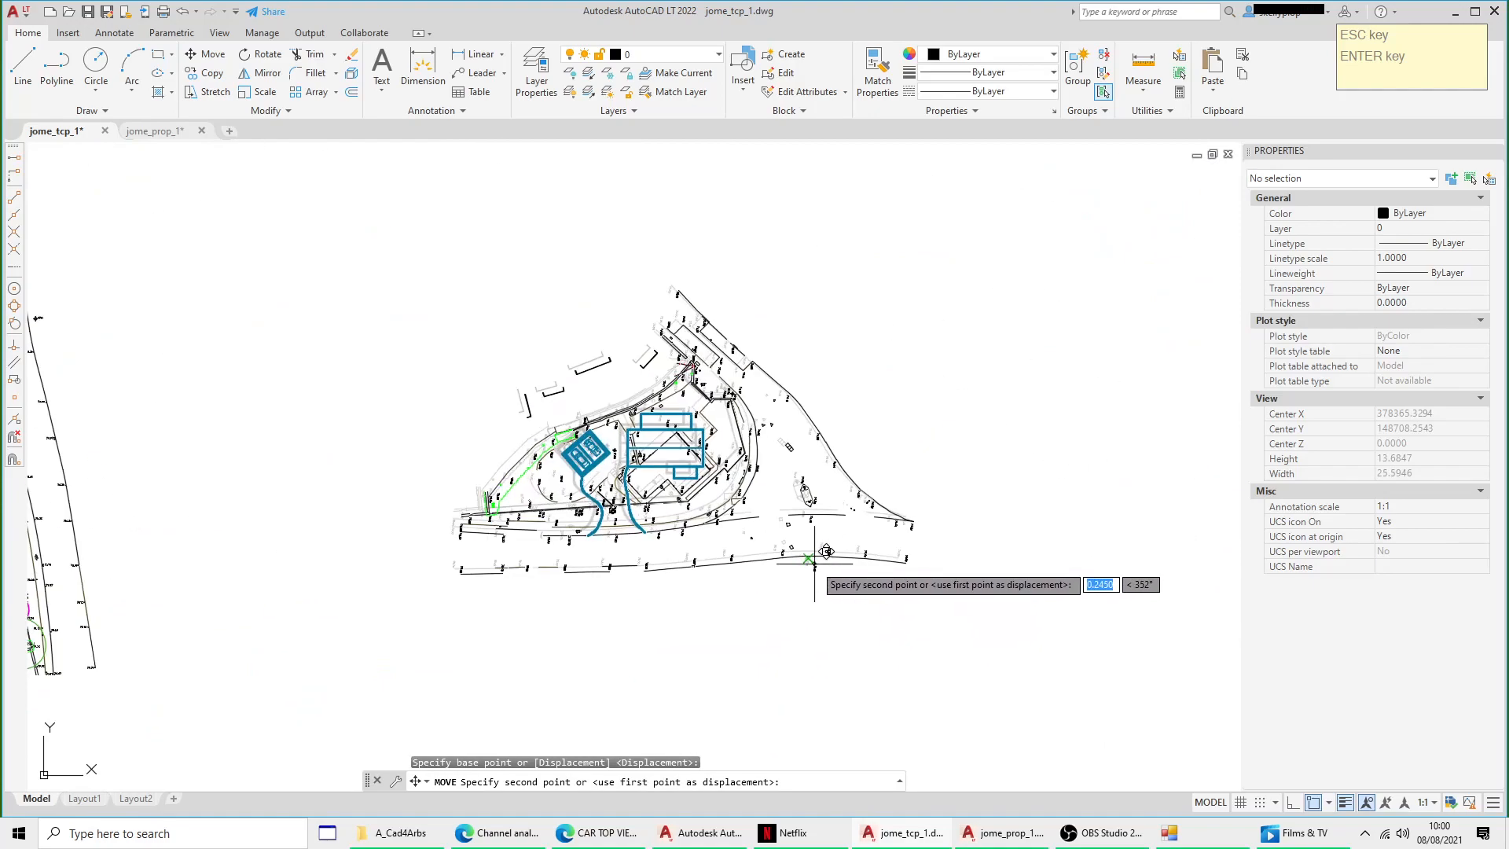
pyautogui.scroll(8, 609, 513)
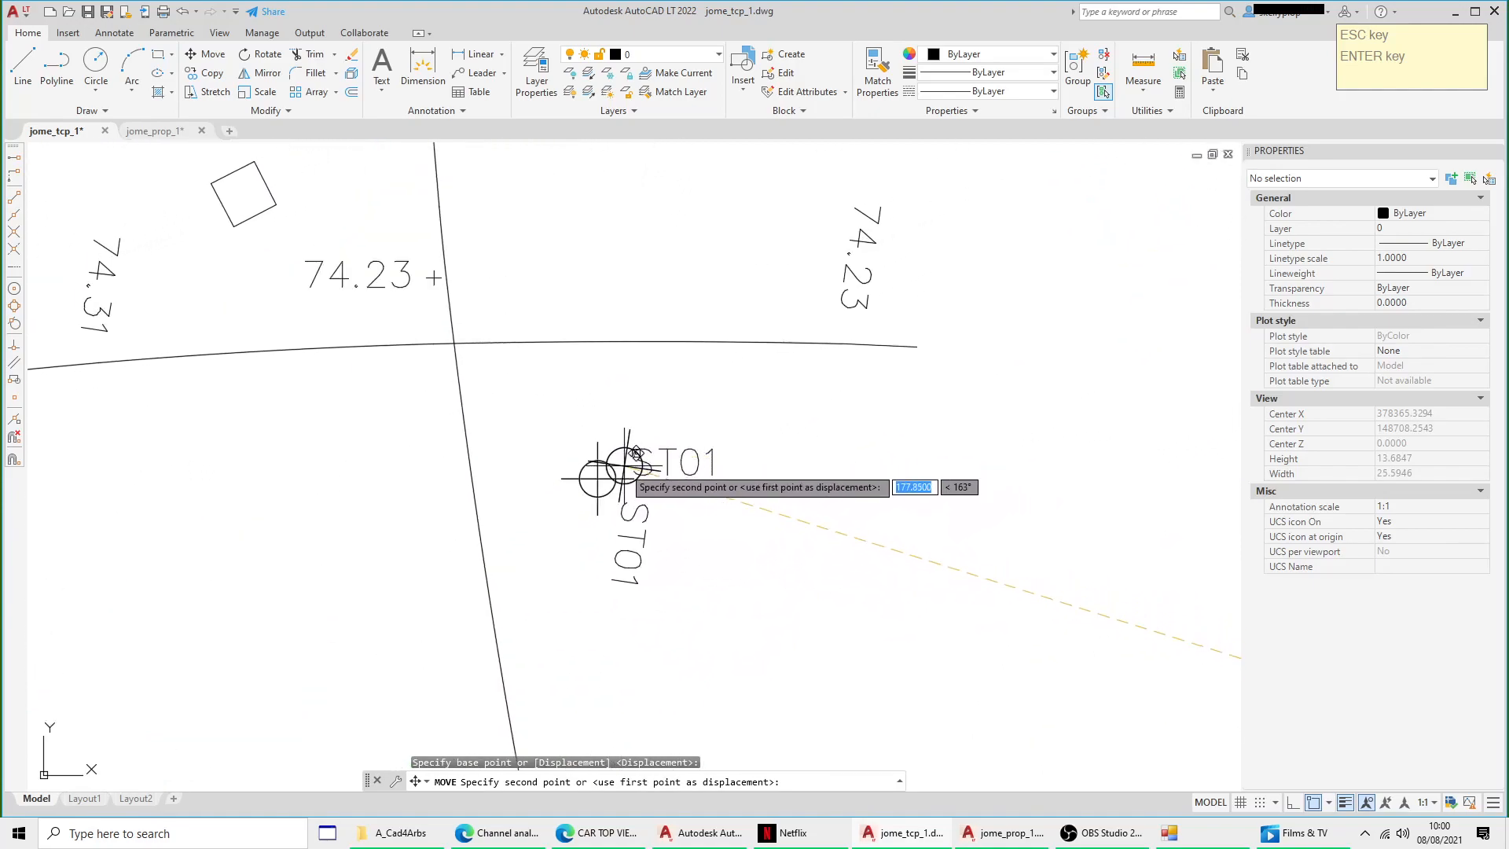
pyautogui.click(598, 477)
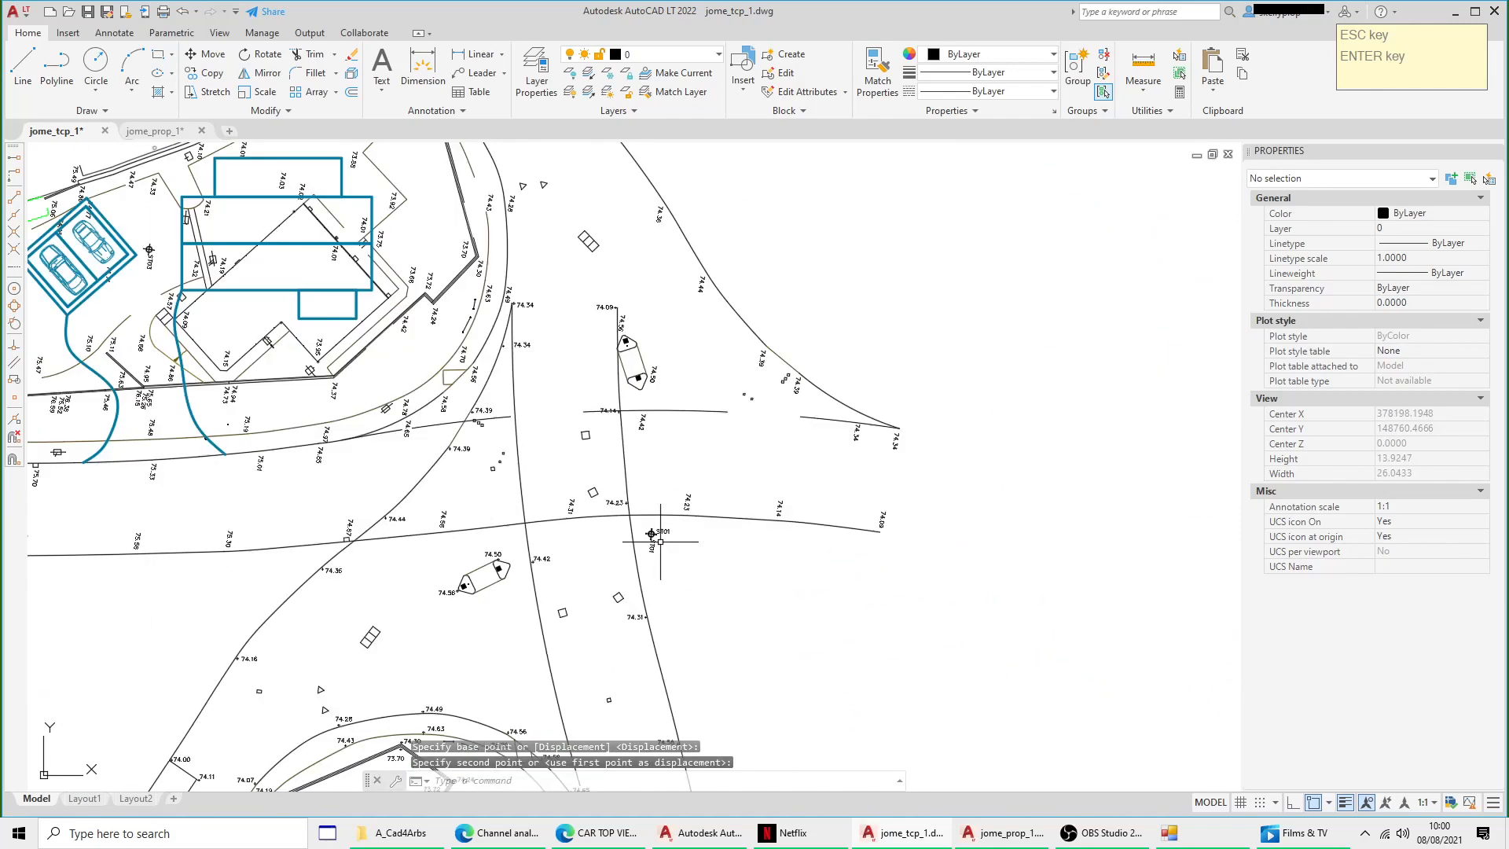
pyautogui.scroll(-4, 726, 398)
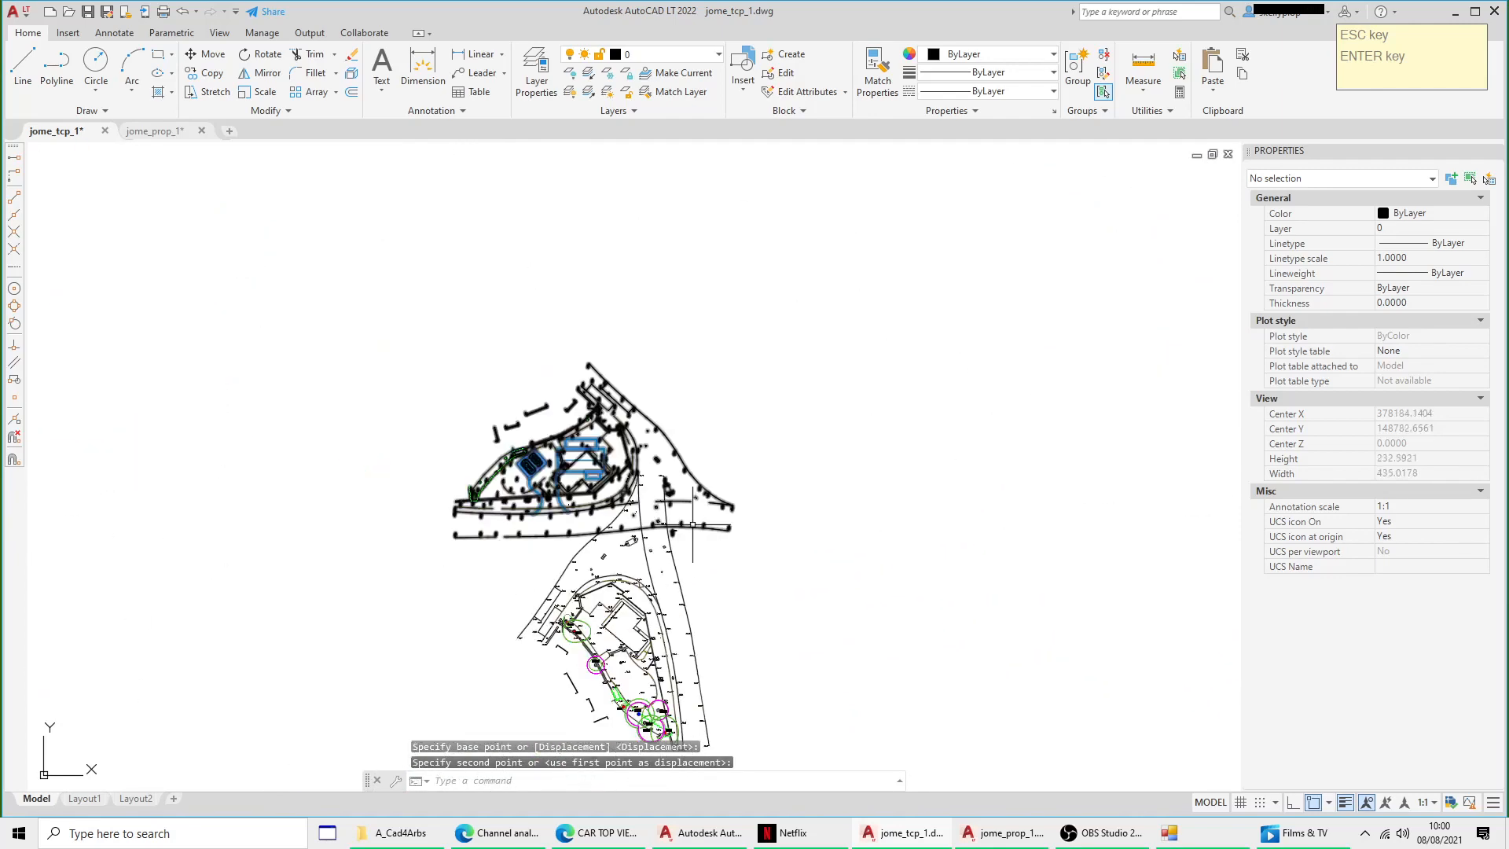
# Step: Undo the last rotation and start rotating the proposed plan block about the shared ST01 centre with the Reference option
pyautogui.hotkey('ctrl', 'z')
pyautogui.click(726, 397)
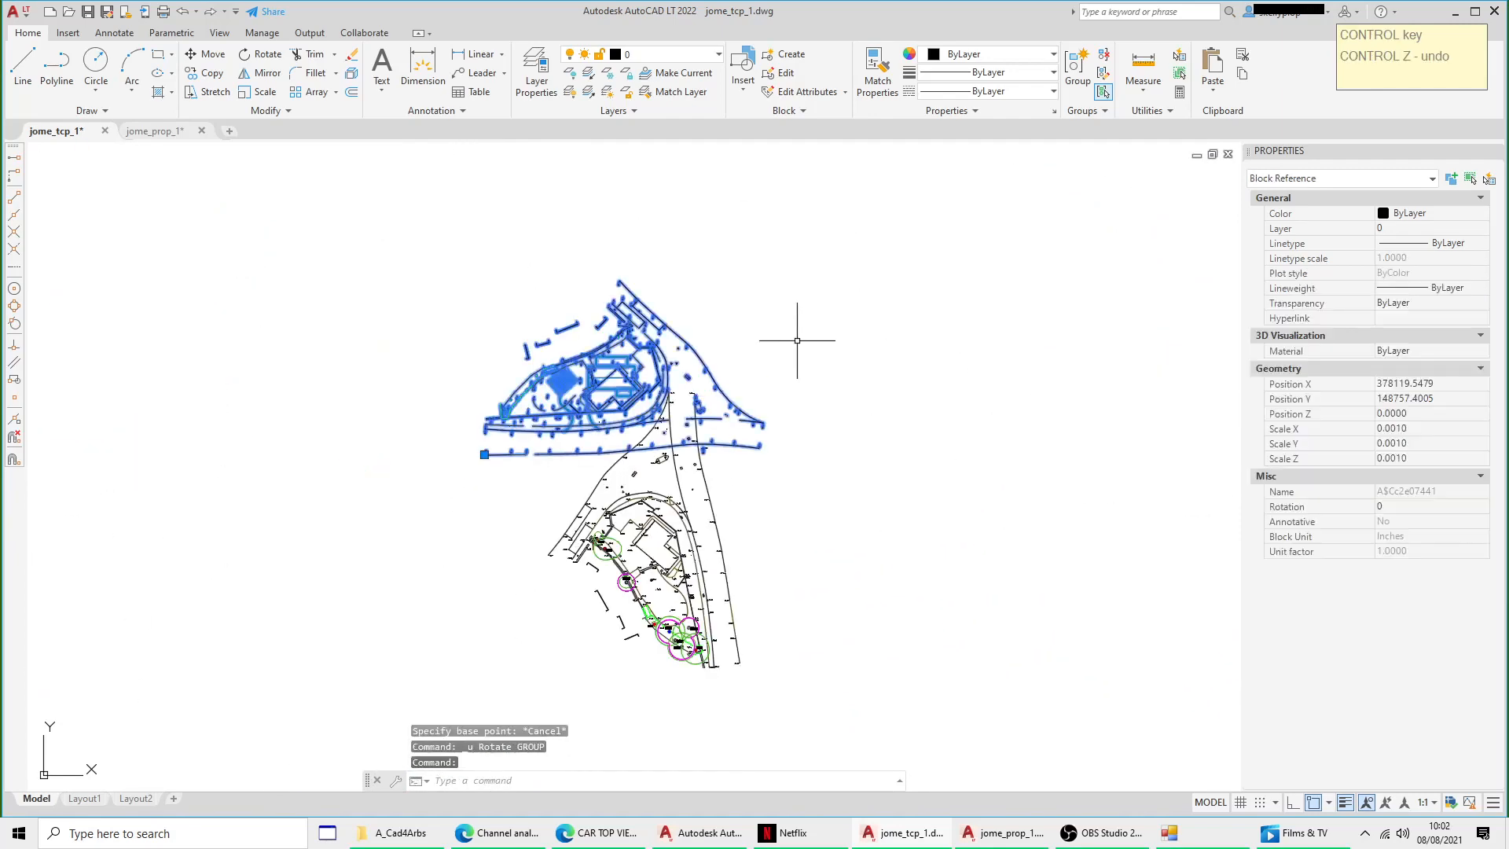
pyautogui.rightClick(797, 340)
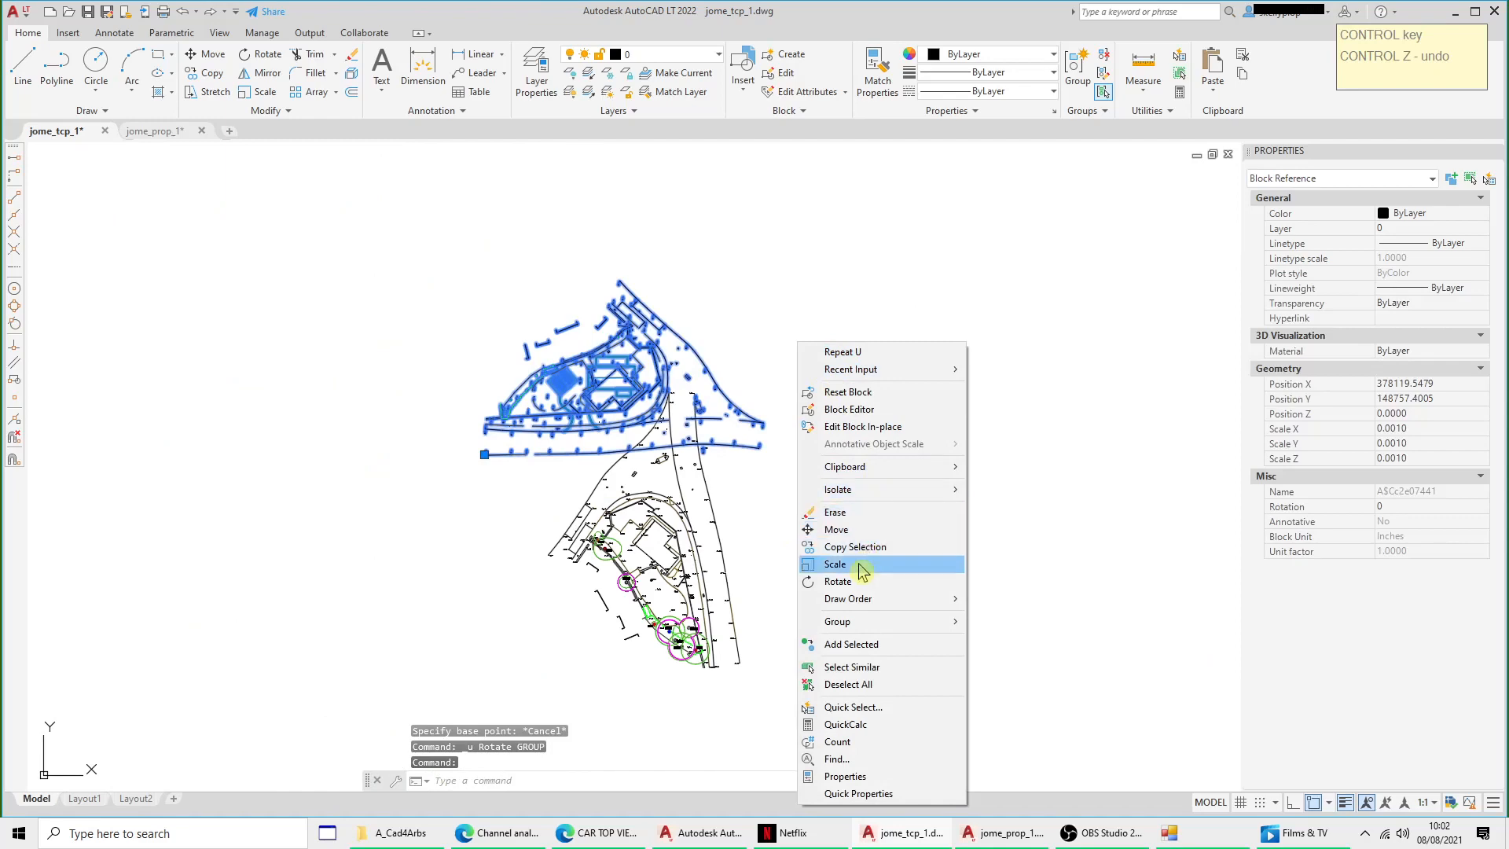
pyautogui.click(840, 582)
pyautogui.scroll(15, 722, 454)
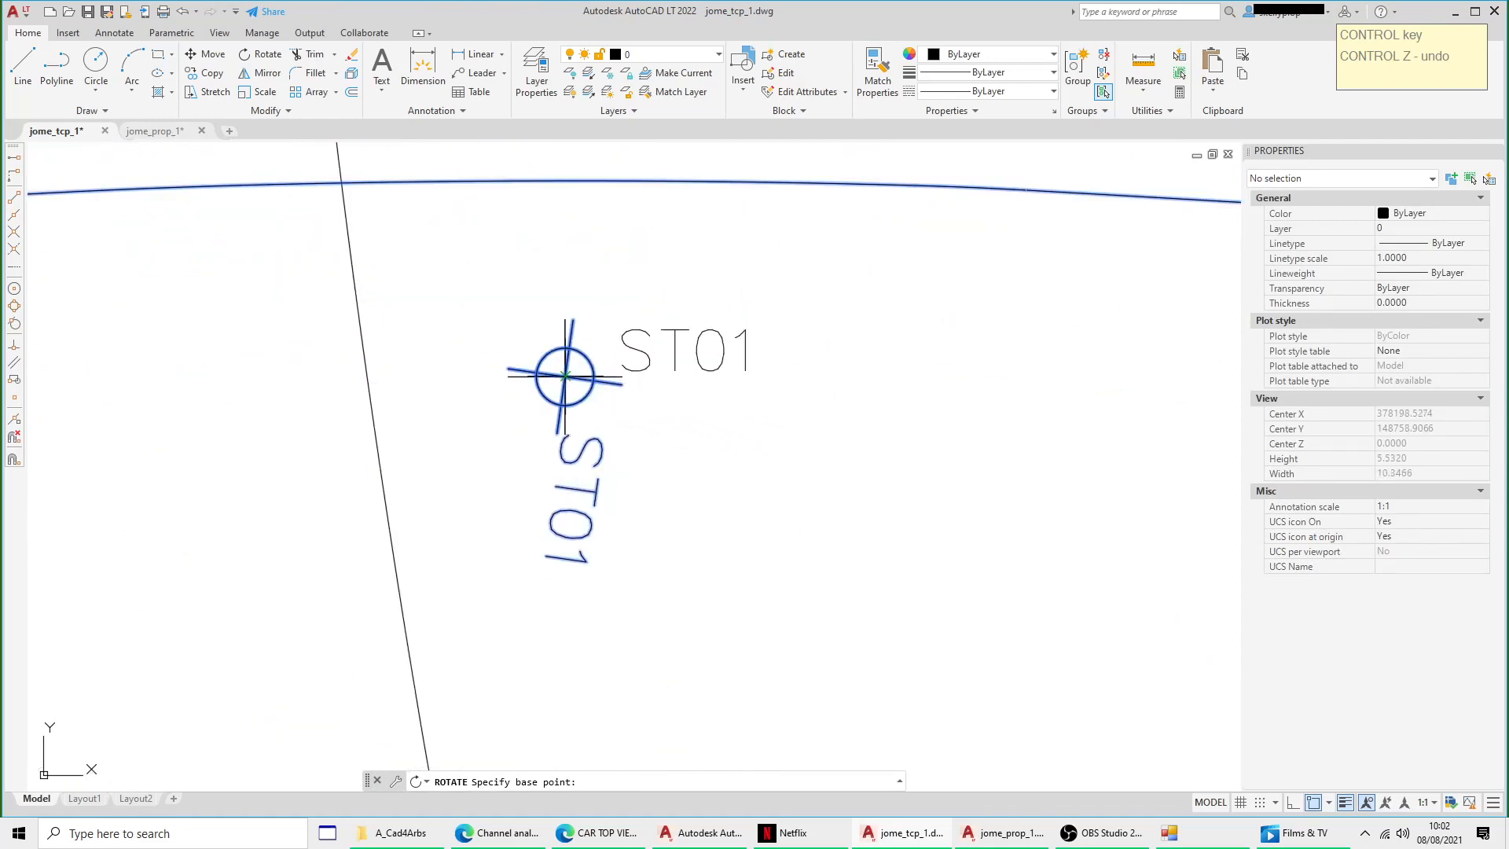
pyautogui.click(564, 376)
pyautogui.scroll(-8, 568, 376)
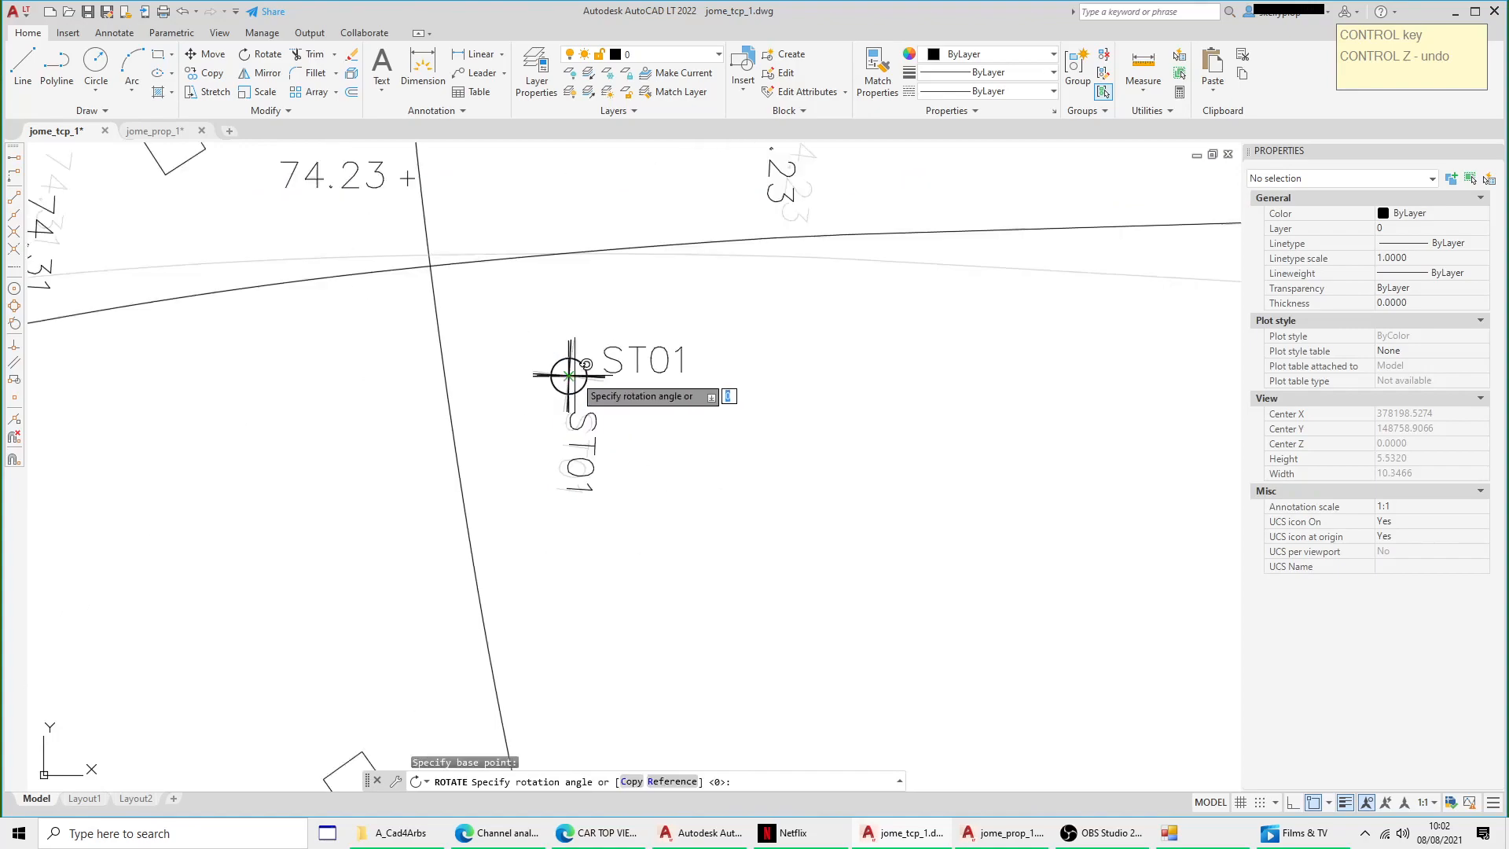
pyautogui.scroll(-5, 710, 224)
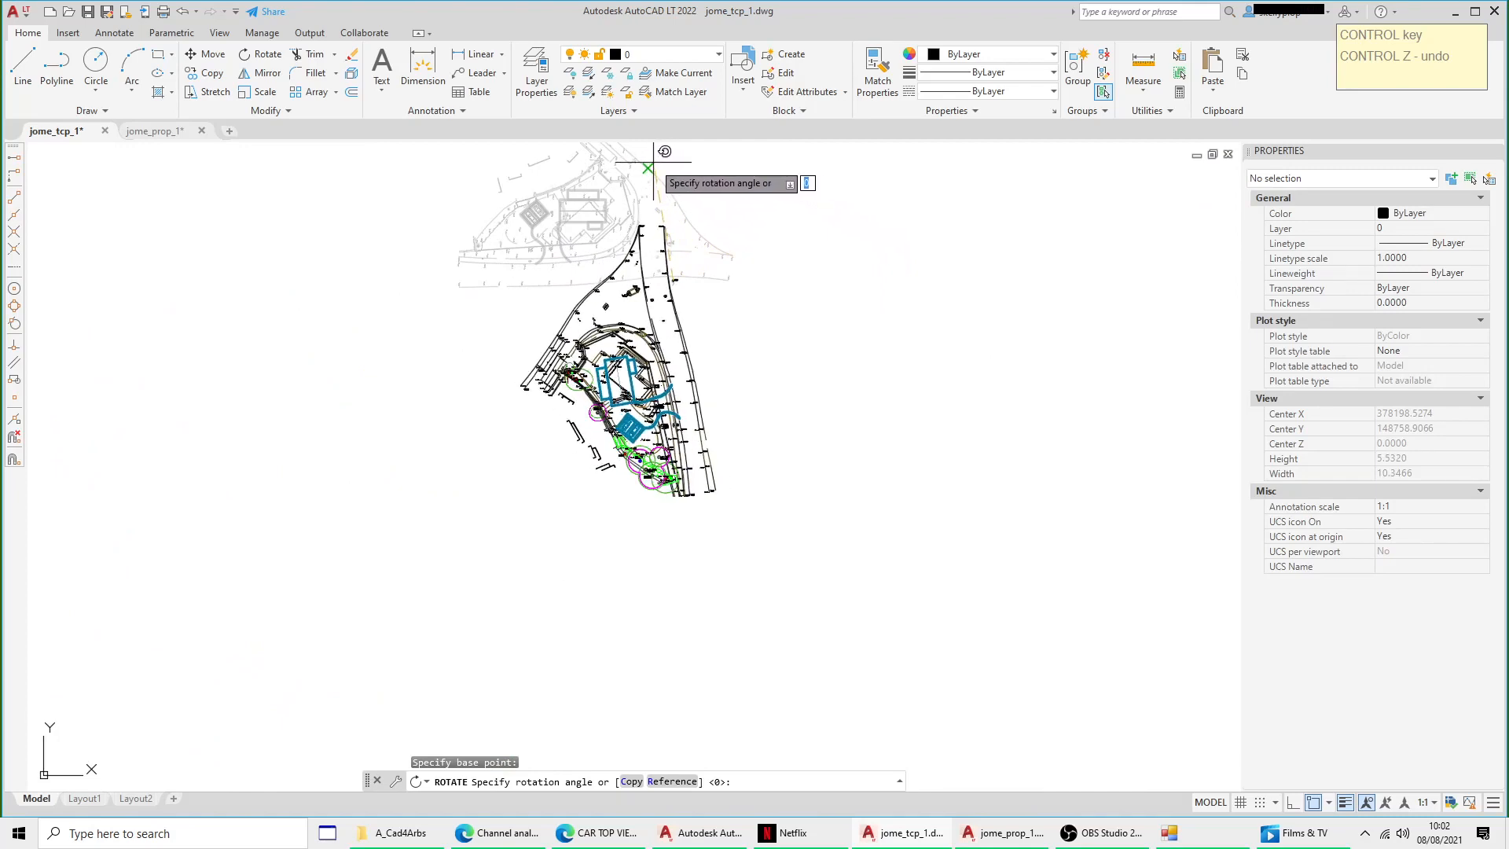
pyautogui.scroll(2, 657, 163)
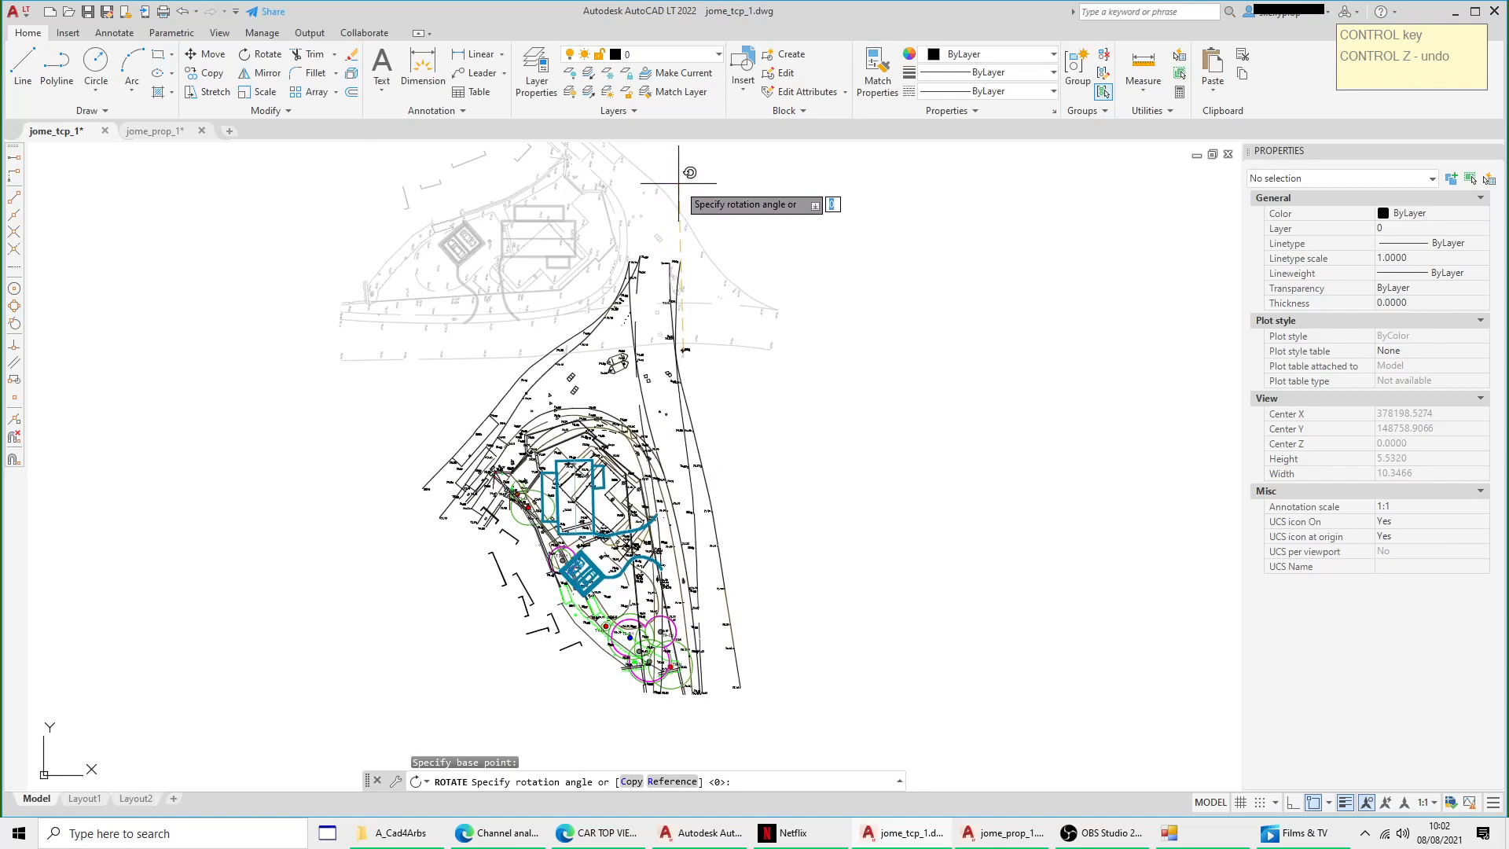
pyautogui.rightClick(680, 186)
pyautogui.click(727, 270)
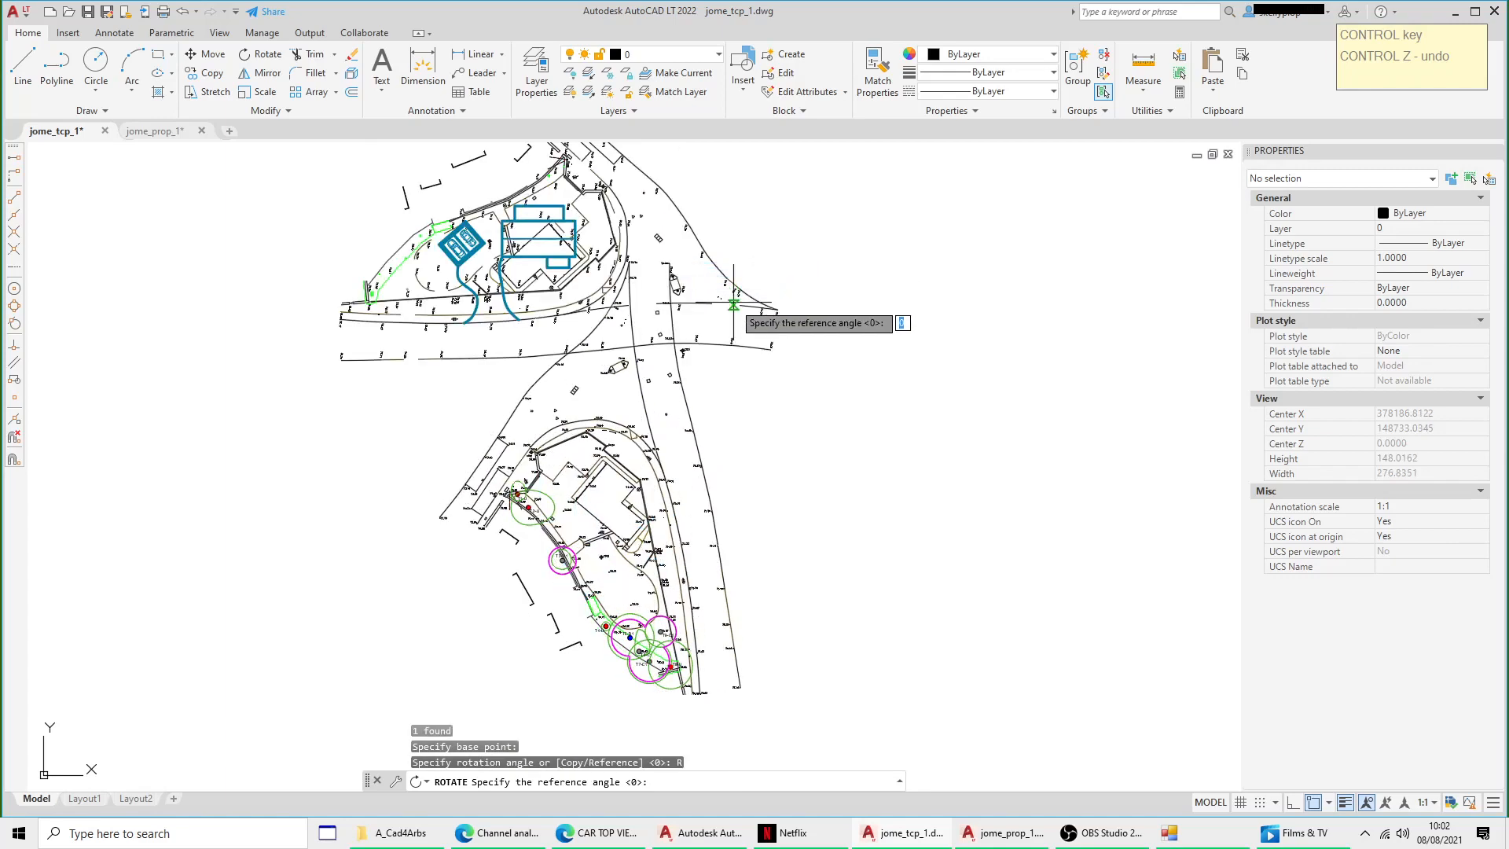
# Step: Define the reference angle from the ST01 centre to the wall's pointed tip beside the 76.82 level on the proposed plan
pyautogui.scroll(2, 673, 344)
pyautogui.scroll(4, 674, 343)
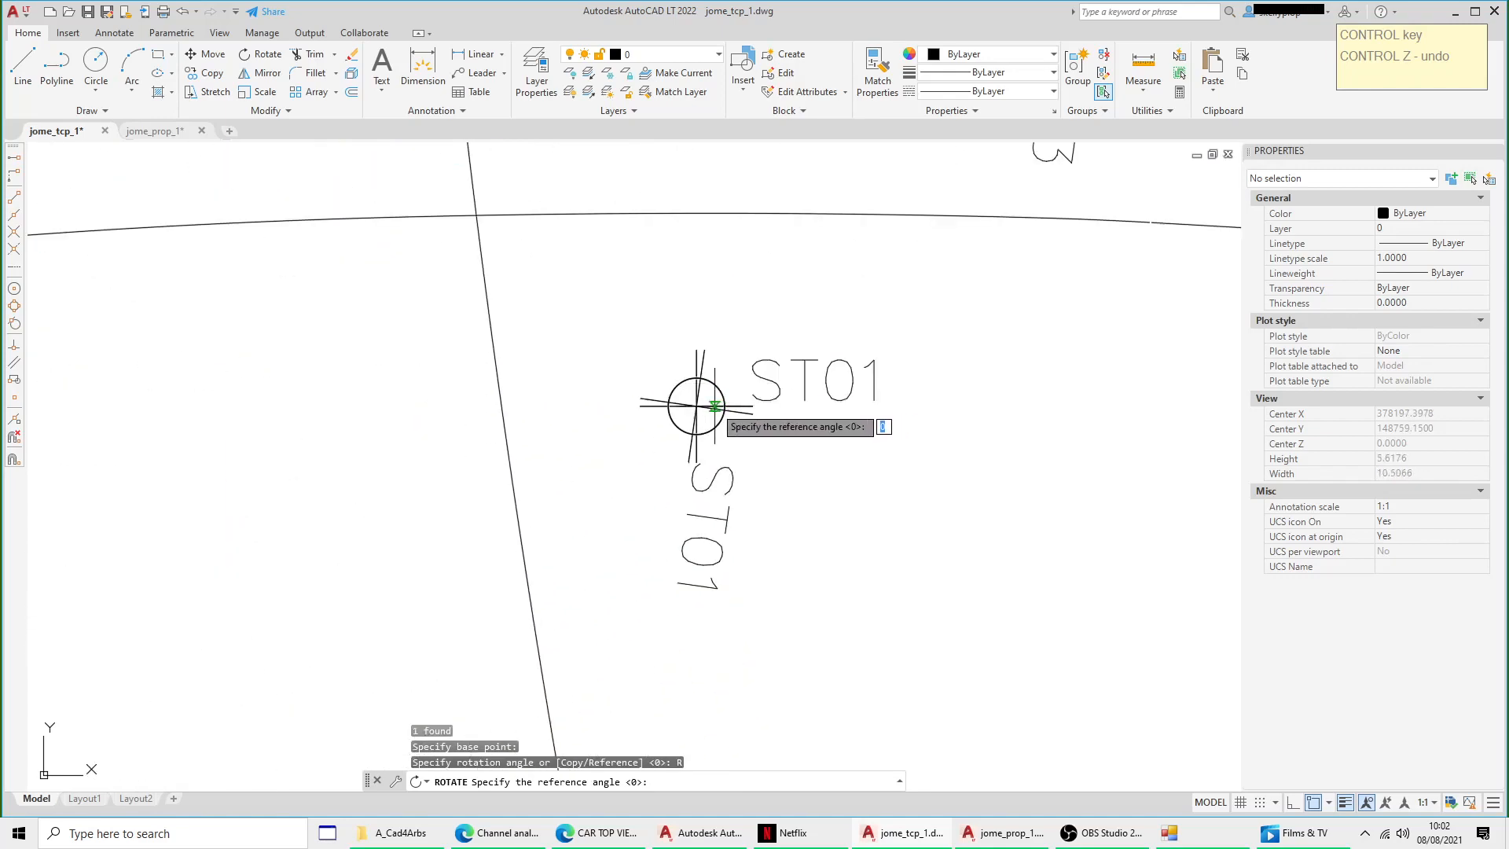
pyautogui.scroll(-12, 697, 407)
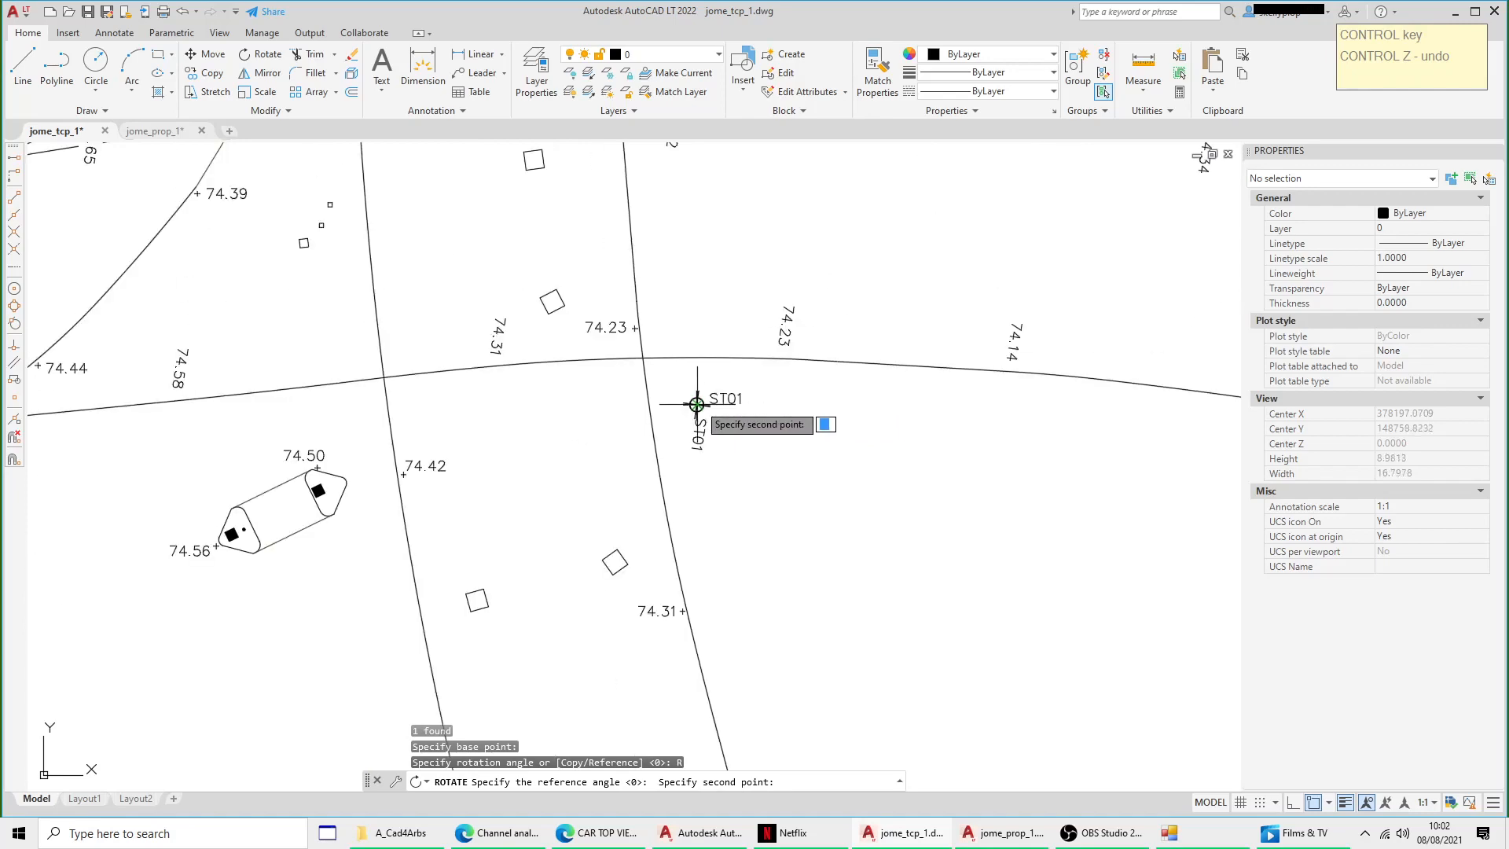
pyautogui.moveTo(470, 431); pyautogui.dragTo(745, 432, button='middle')
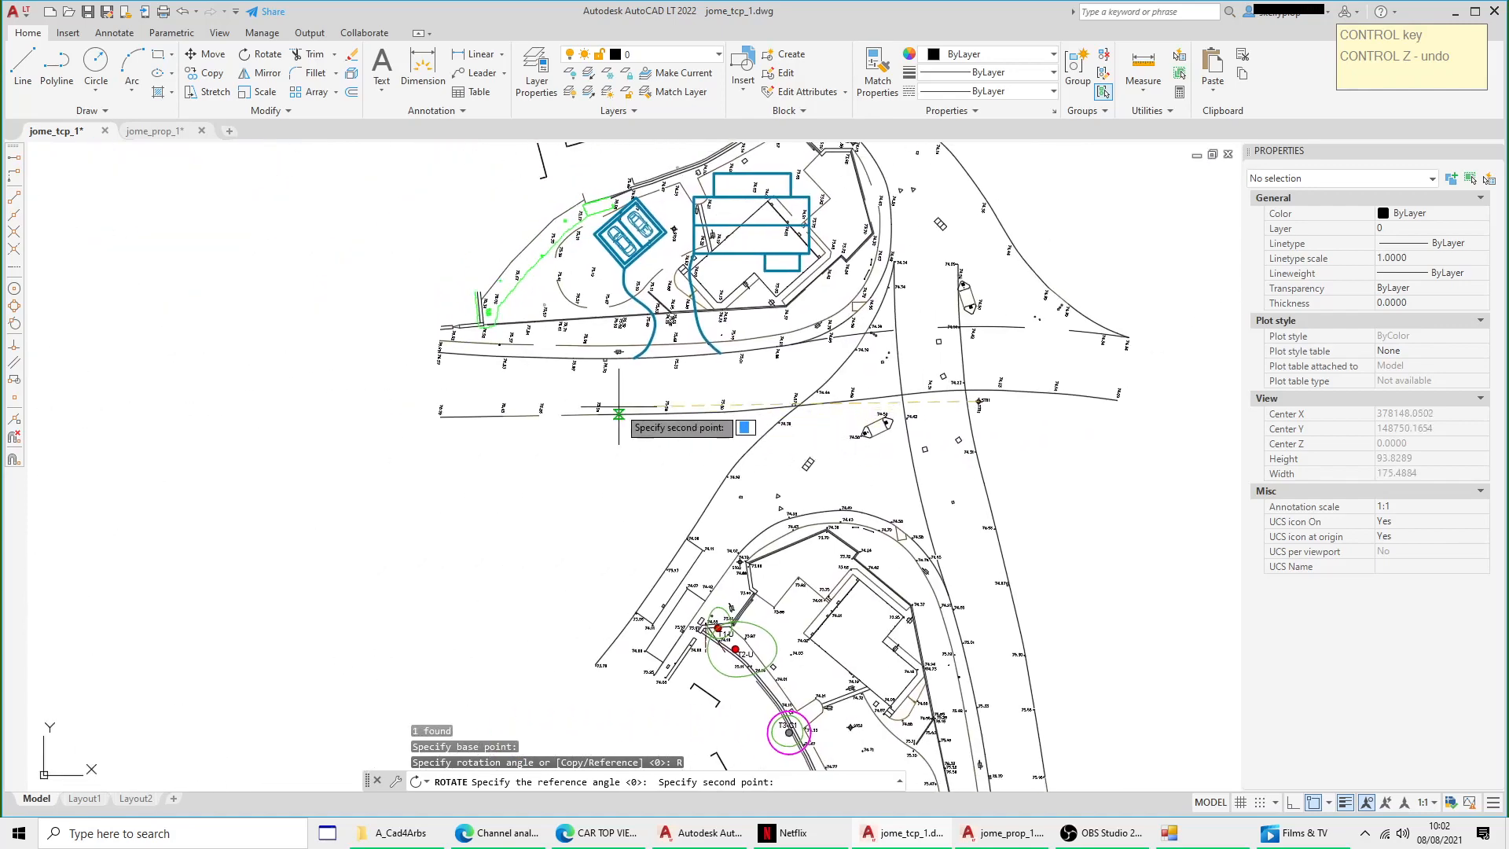
pyautogui.scroll(4, 619, 413)
pyautogui.scroll(8, 424, 330)
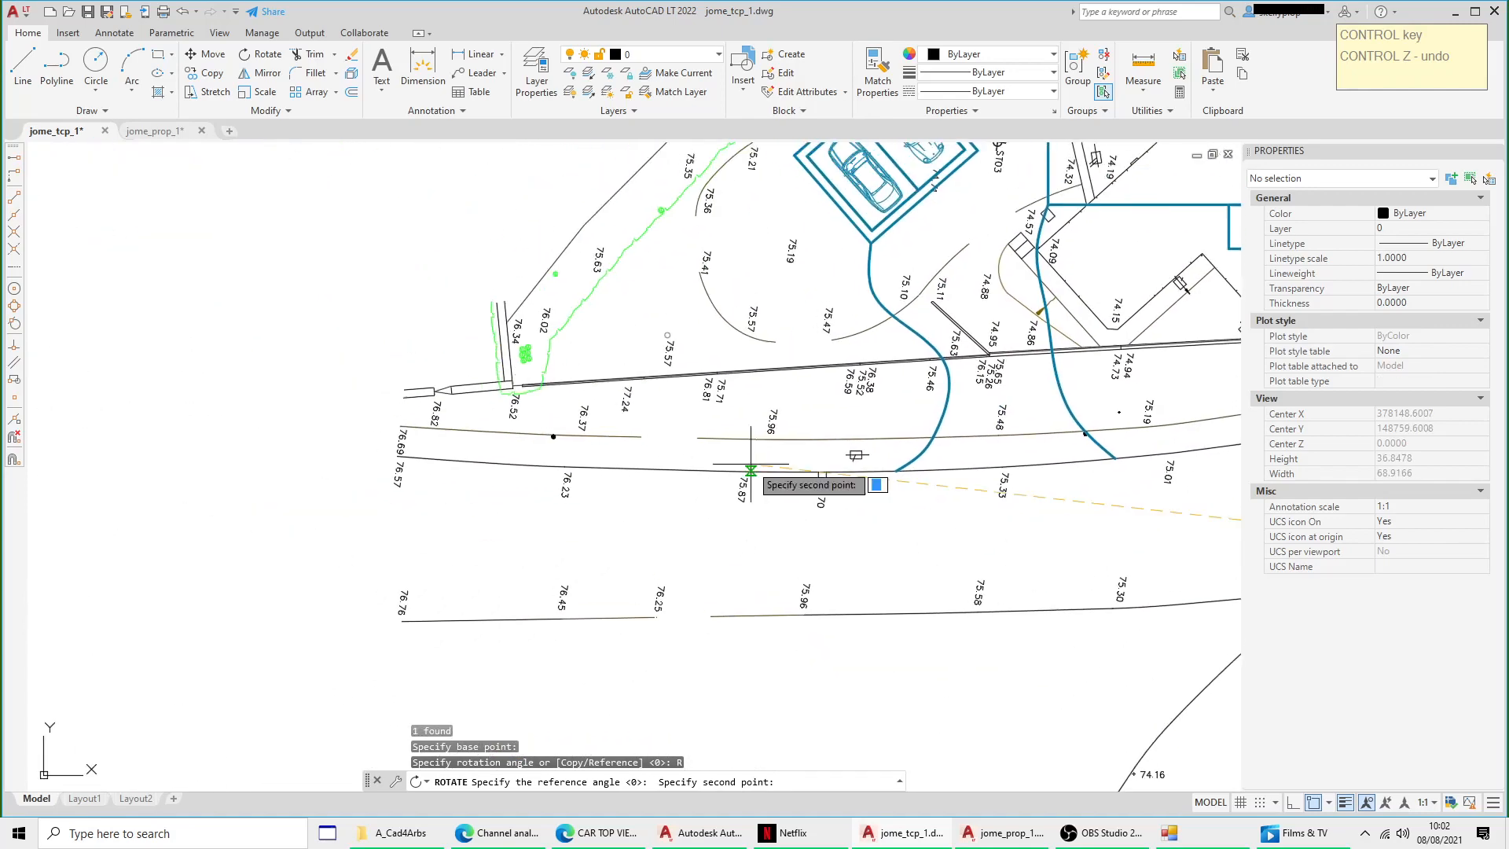
pyautogui.scroll(4, 430, 312)
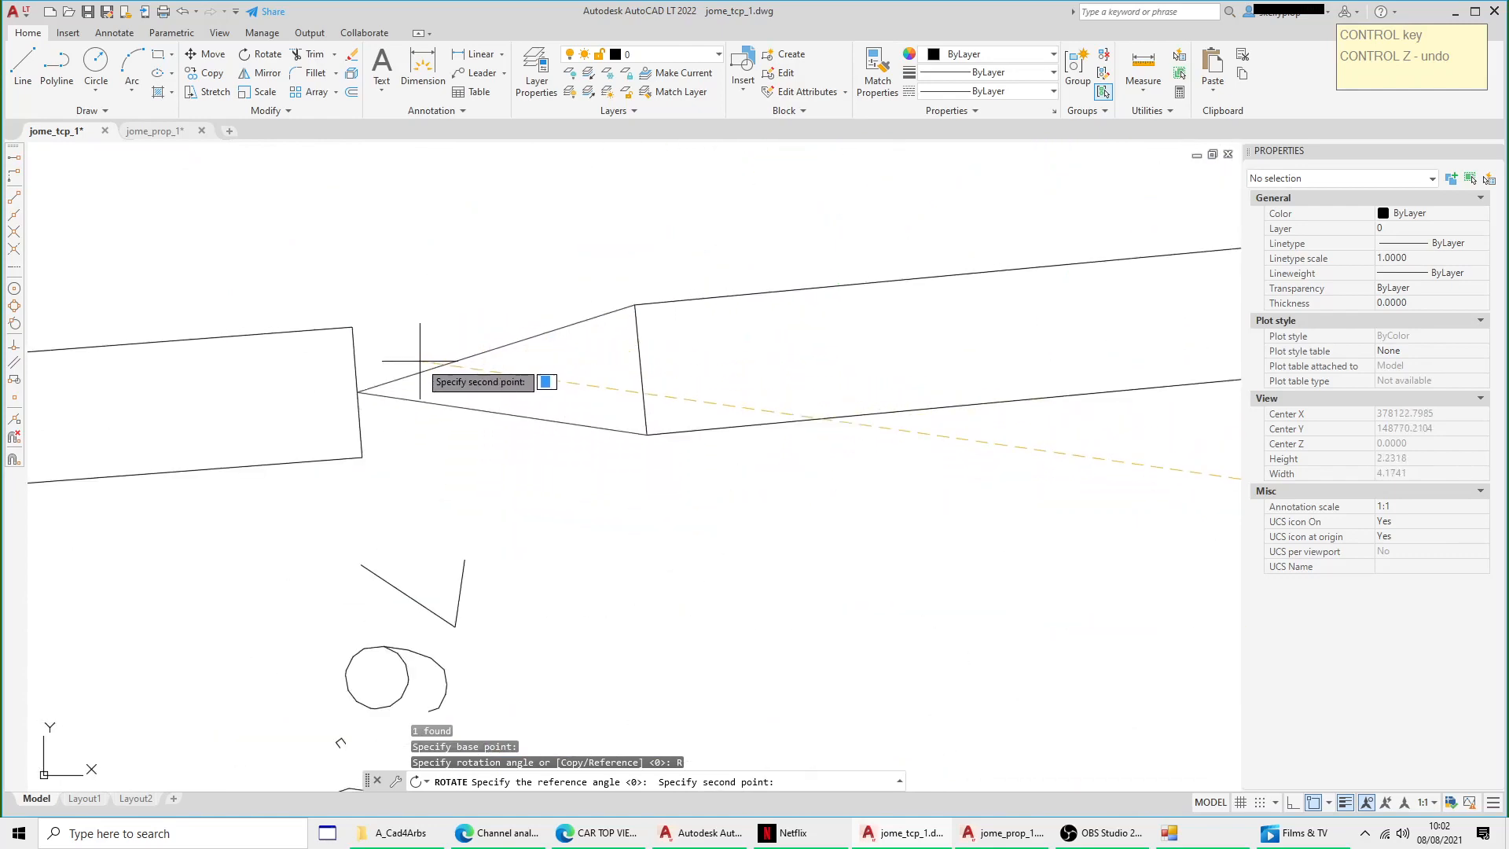
pyautogui.scroll(-8, 358, 392)
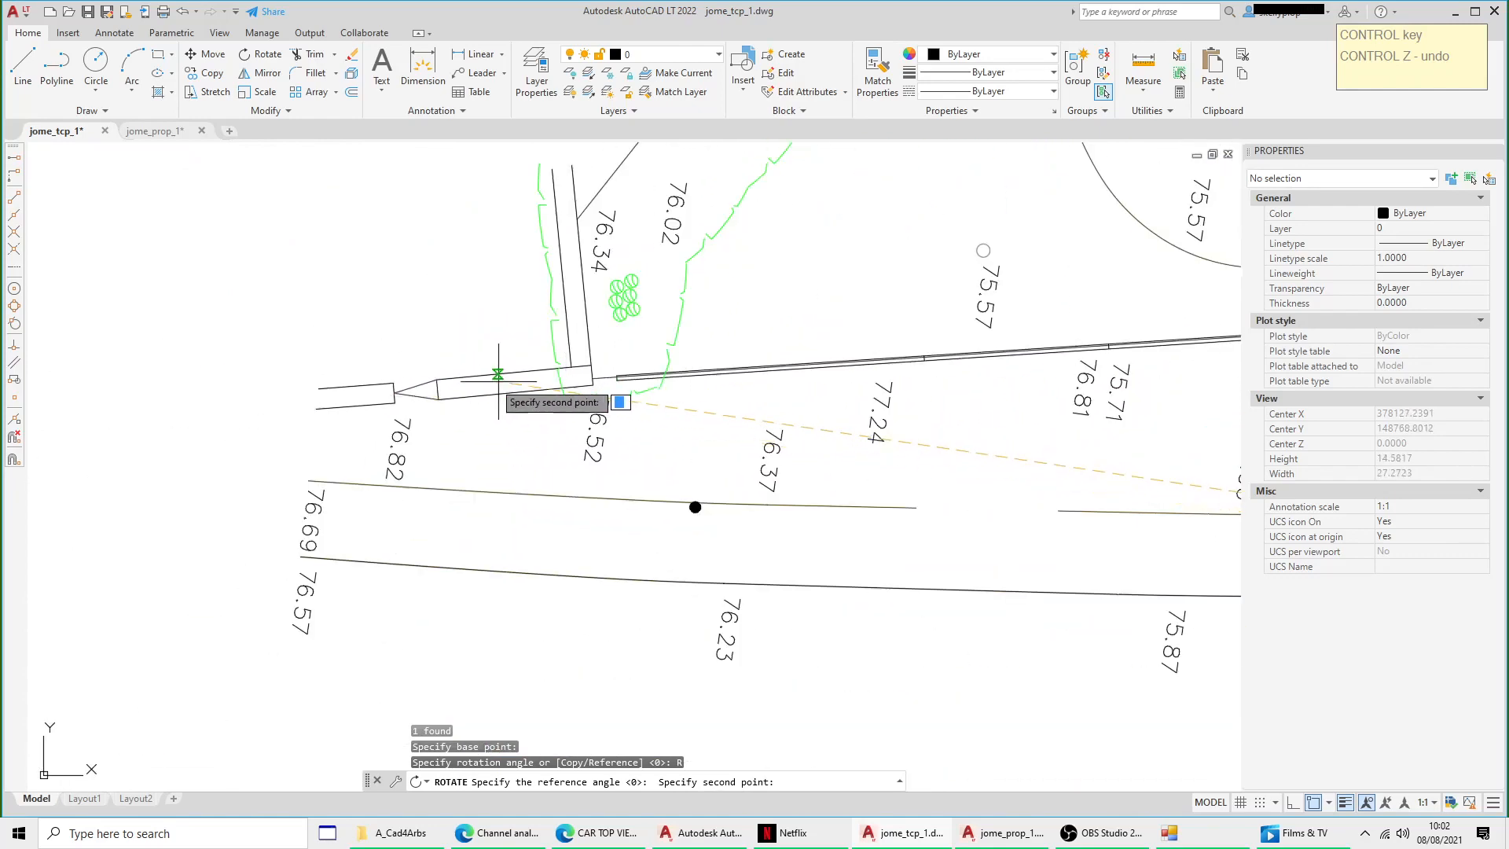
pyautogui.scroll(2, 414, 390)
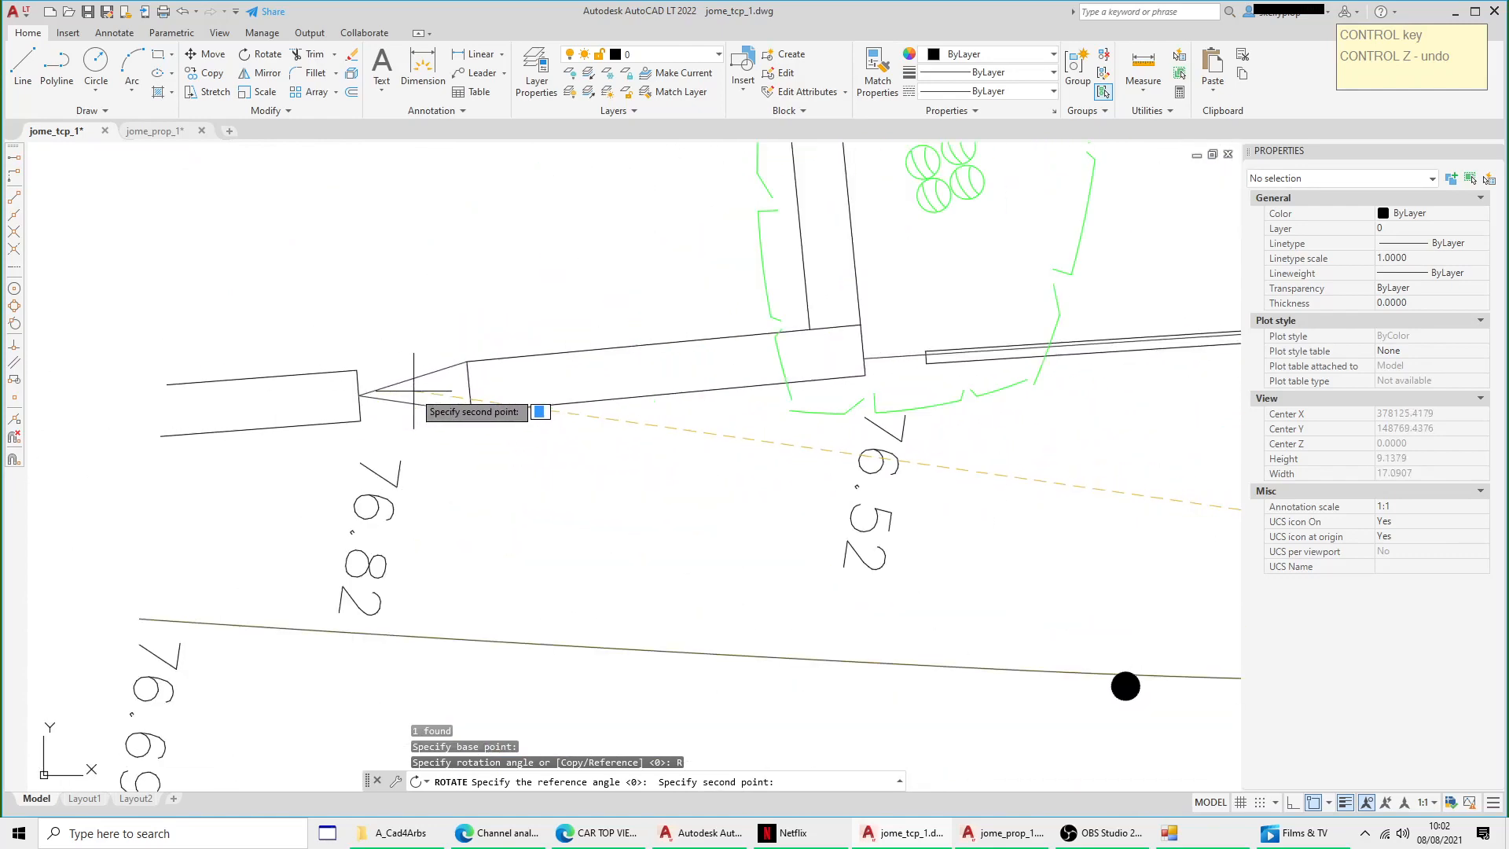
pyautogui.click(359, 395)
# Step: Set the block's new angle by picking the matching wall tip beside the 76.82 level near tree T8-U in the survey
pyautogui.scroll(-10, 361, 382)
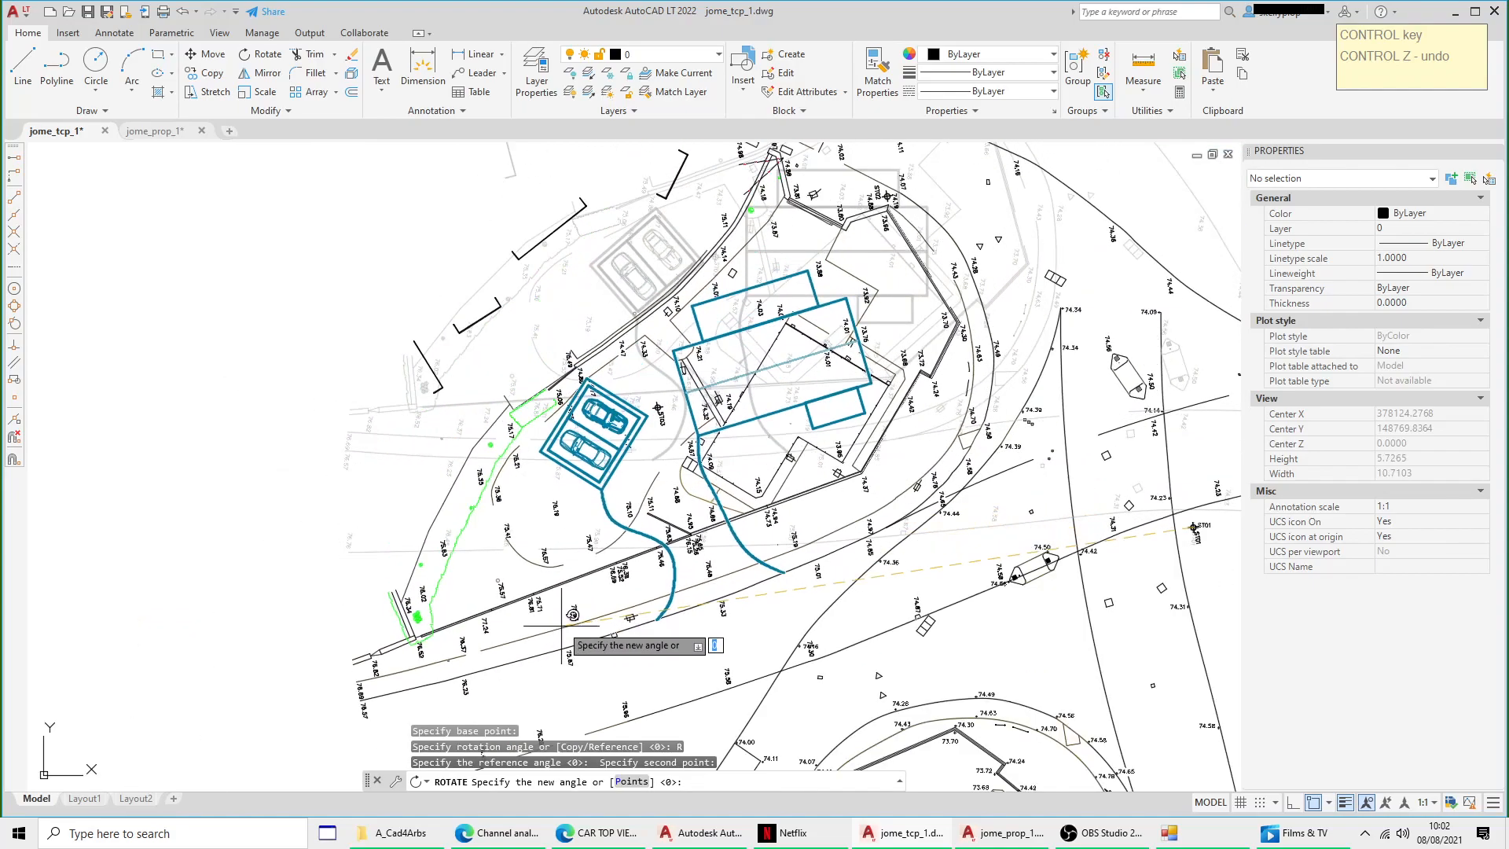
pyautogui.moveTo(794, 647); pyautogui.dragTo(464, 251, button='middle')
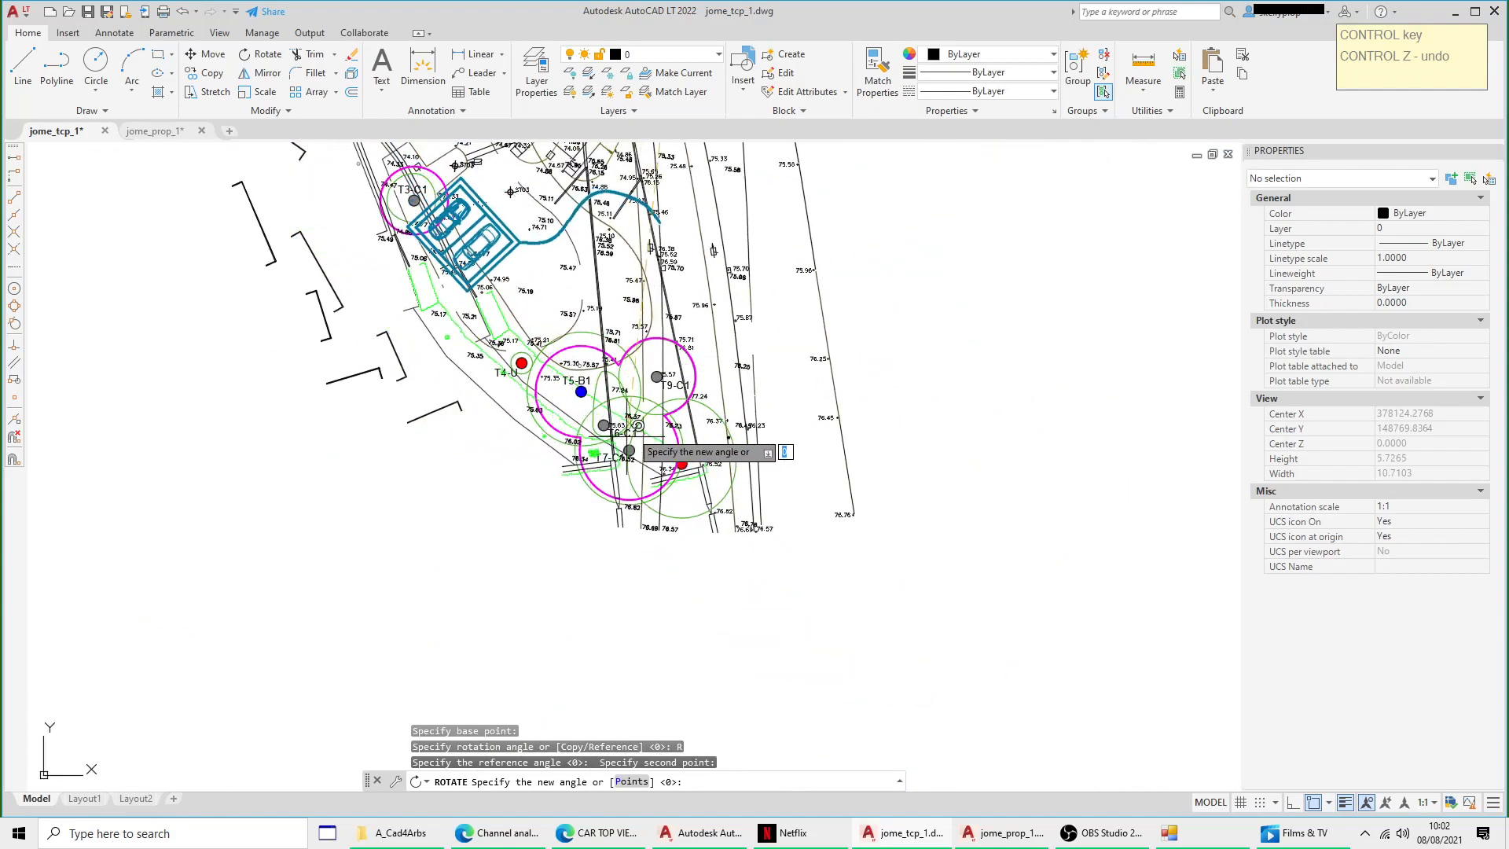
pyautogui.moveTo(673, 405); pyautogui.dragTo(662, 306, button='middle')
pyautogui.scroll(10, 676, 338)
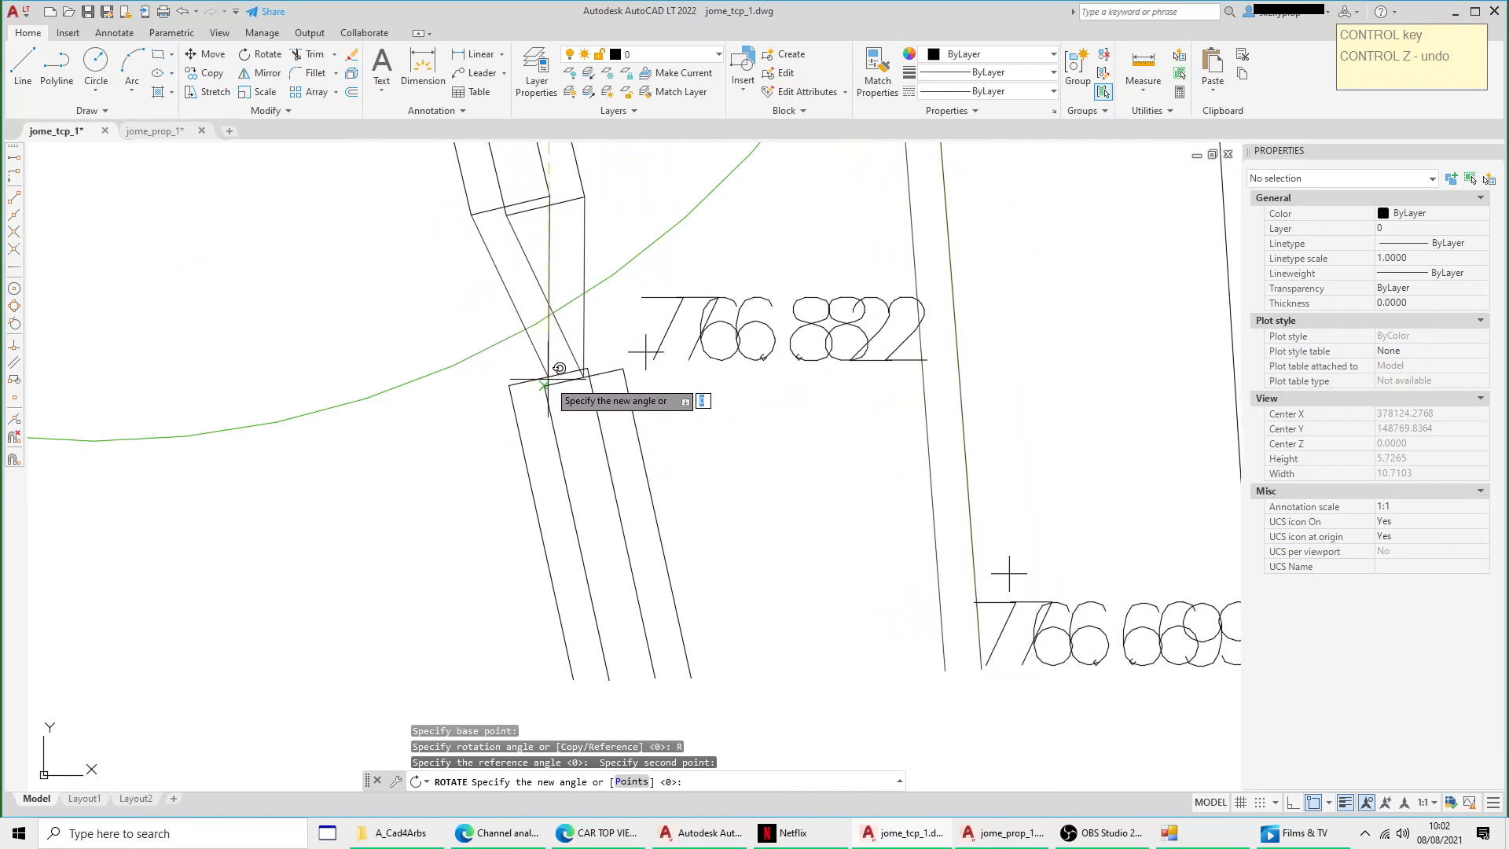
pyautogui.click(583, 376)
pyautogui.scroll(-5, 661, 475)
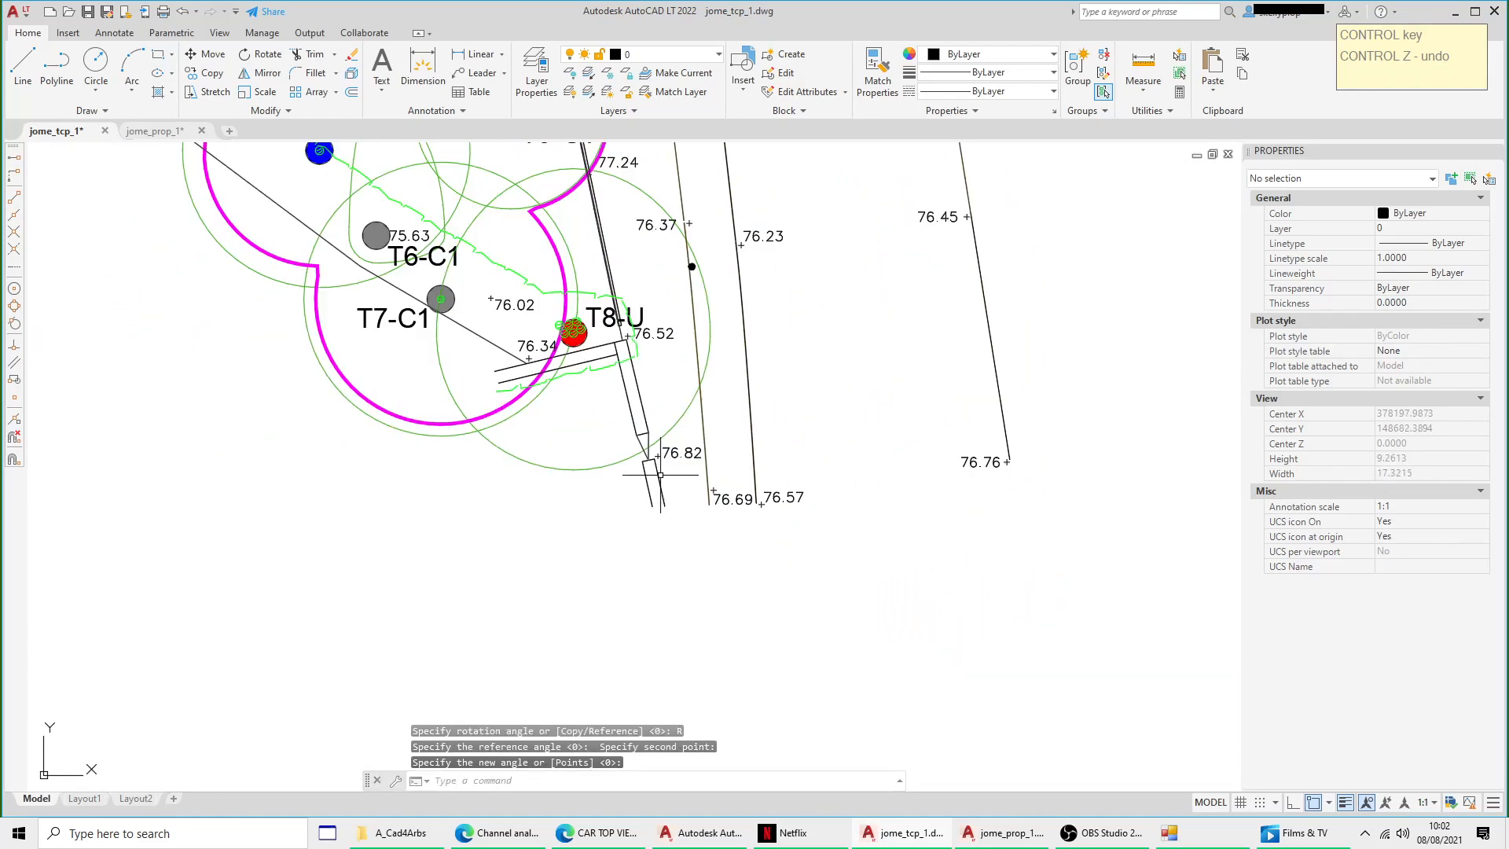
pyautogui.scroll(-3, 716, 432)
pyautogui.scroll(-2, 684, 394)
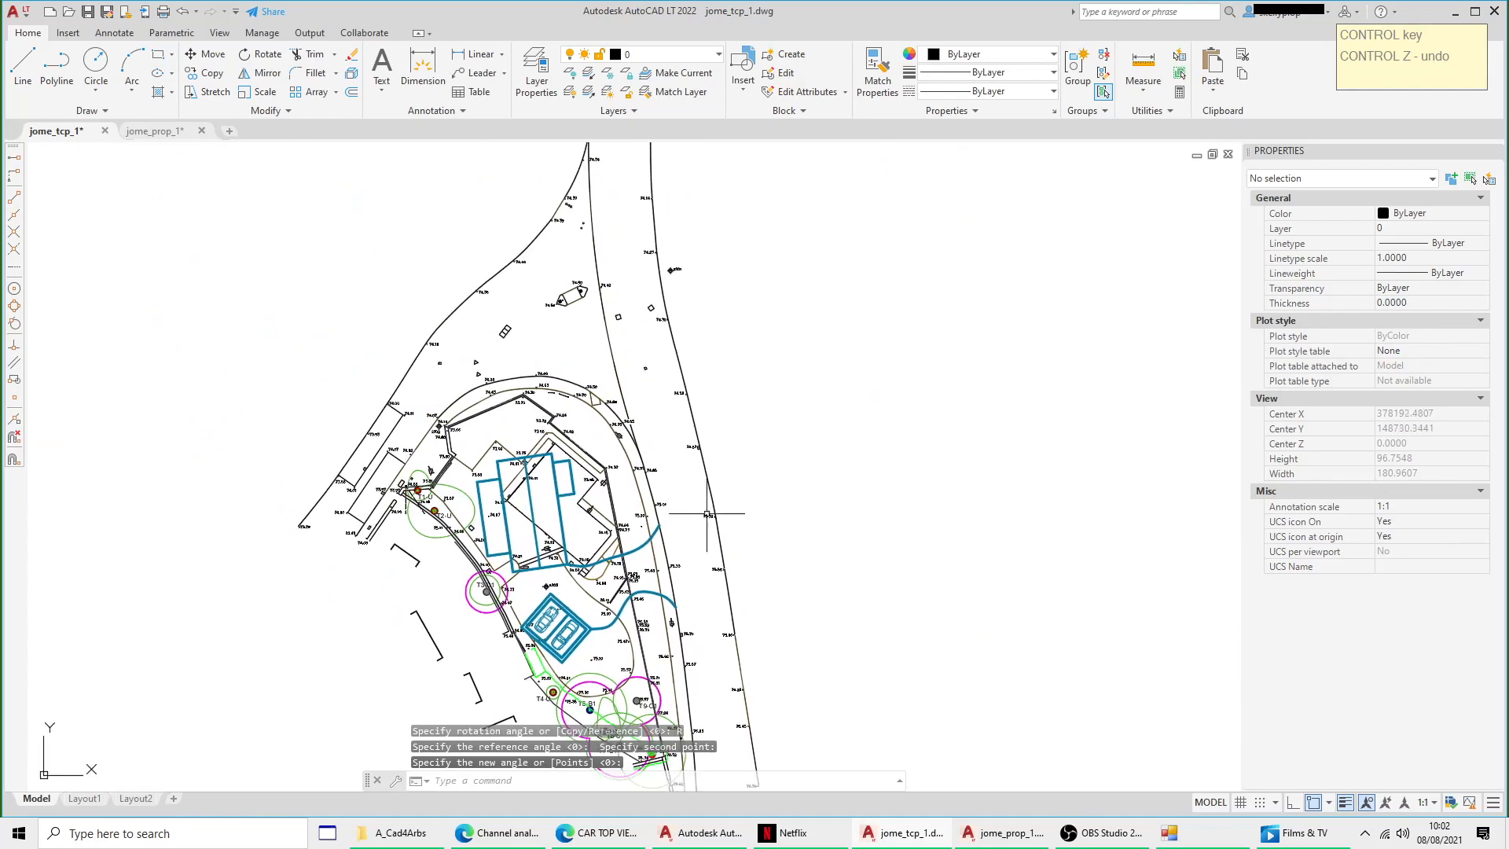
pyautogui.moveTo(669, 359); pyautogui.dragTo(669, 476, button='middle')
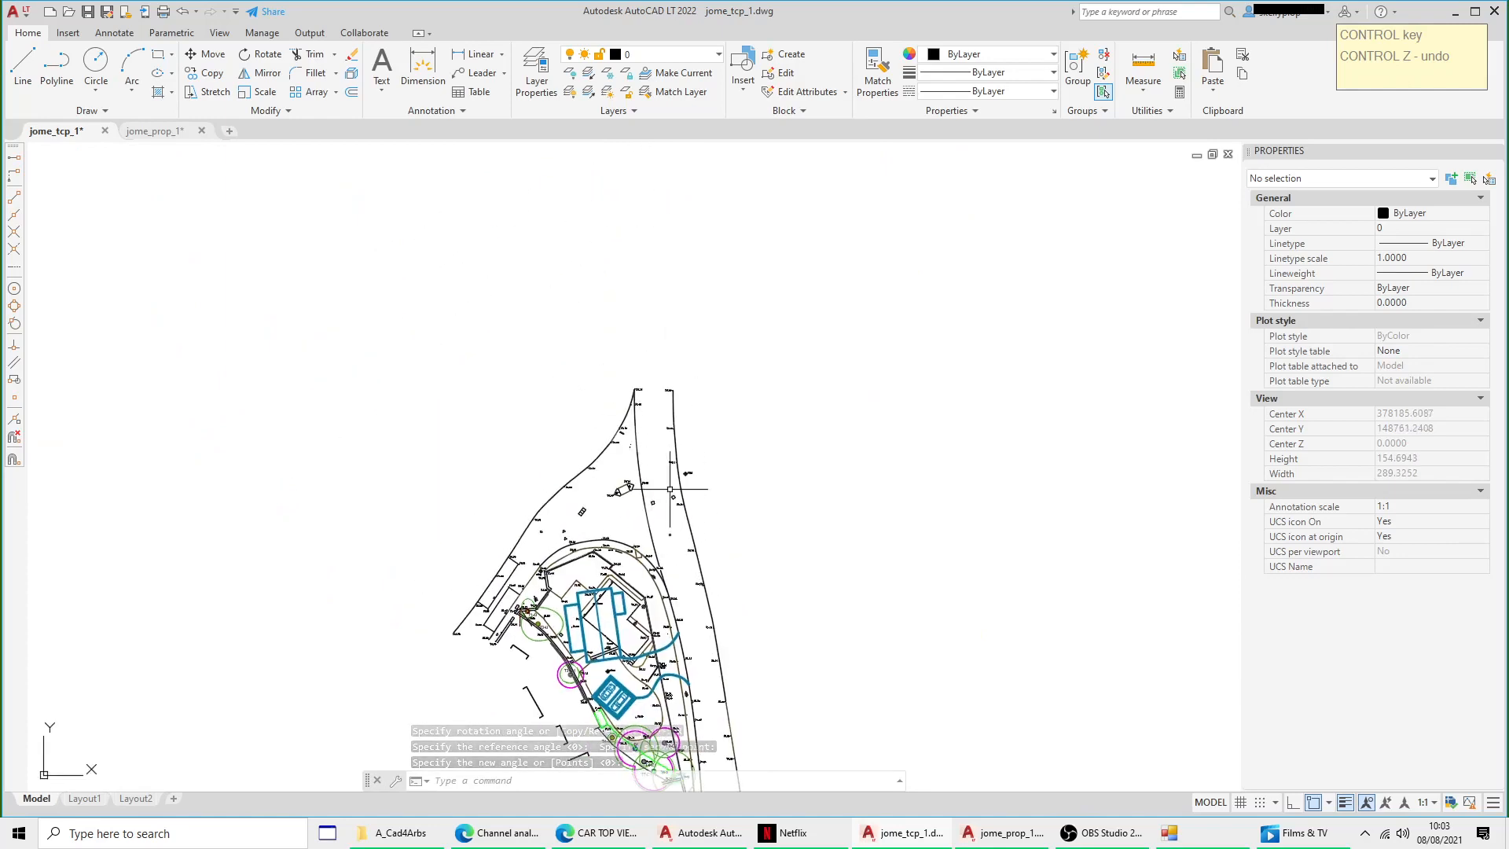
pyautogui.press('Escape')
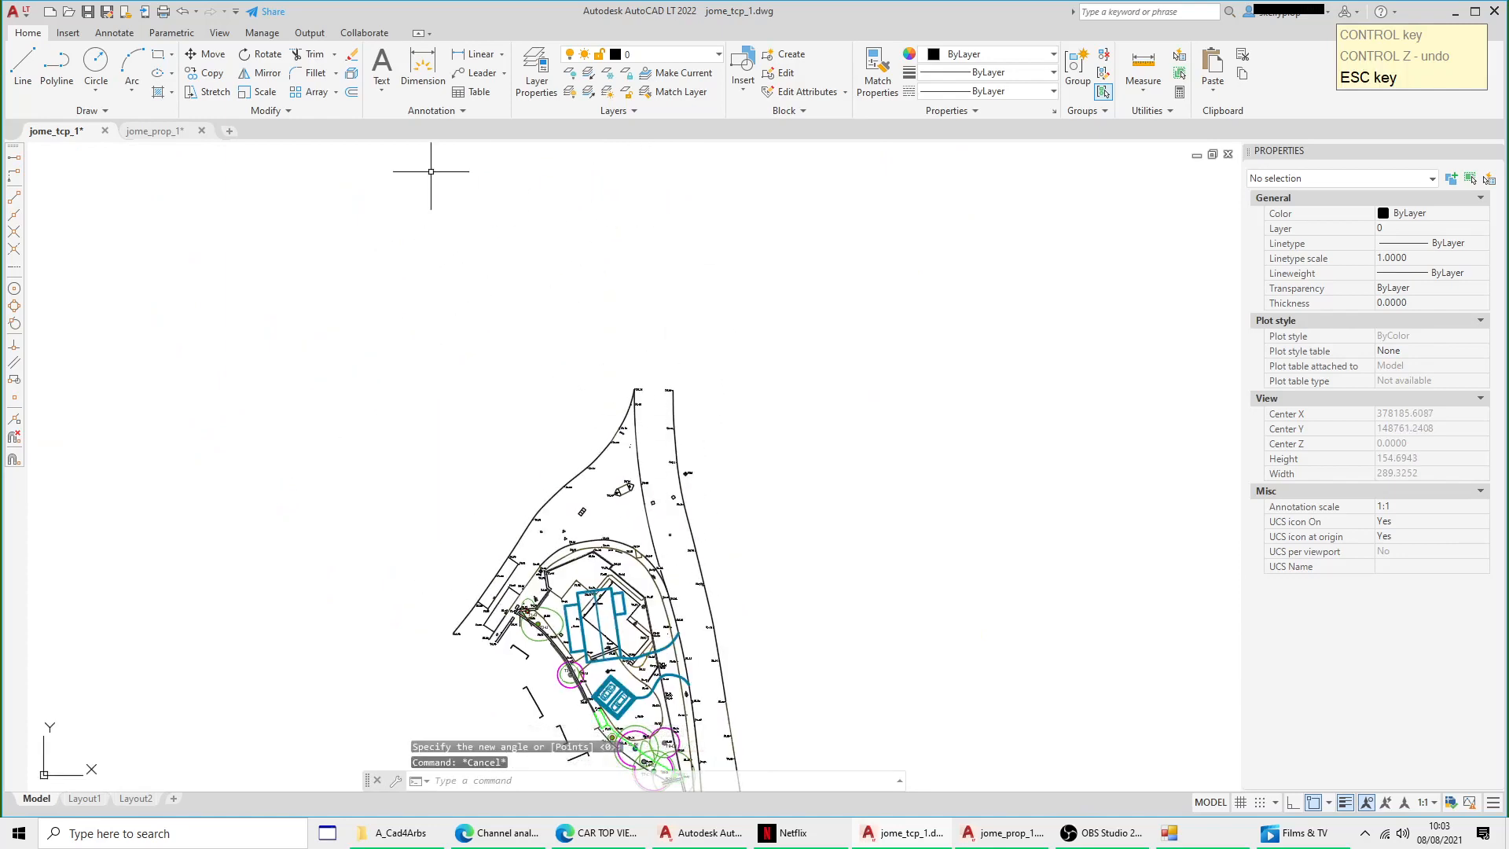
pyautogui.moveTo(437, 204); pyautogui.dragTo(411, 234, button='middle')
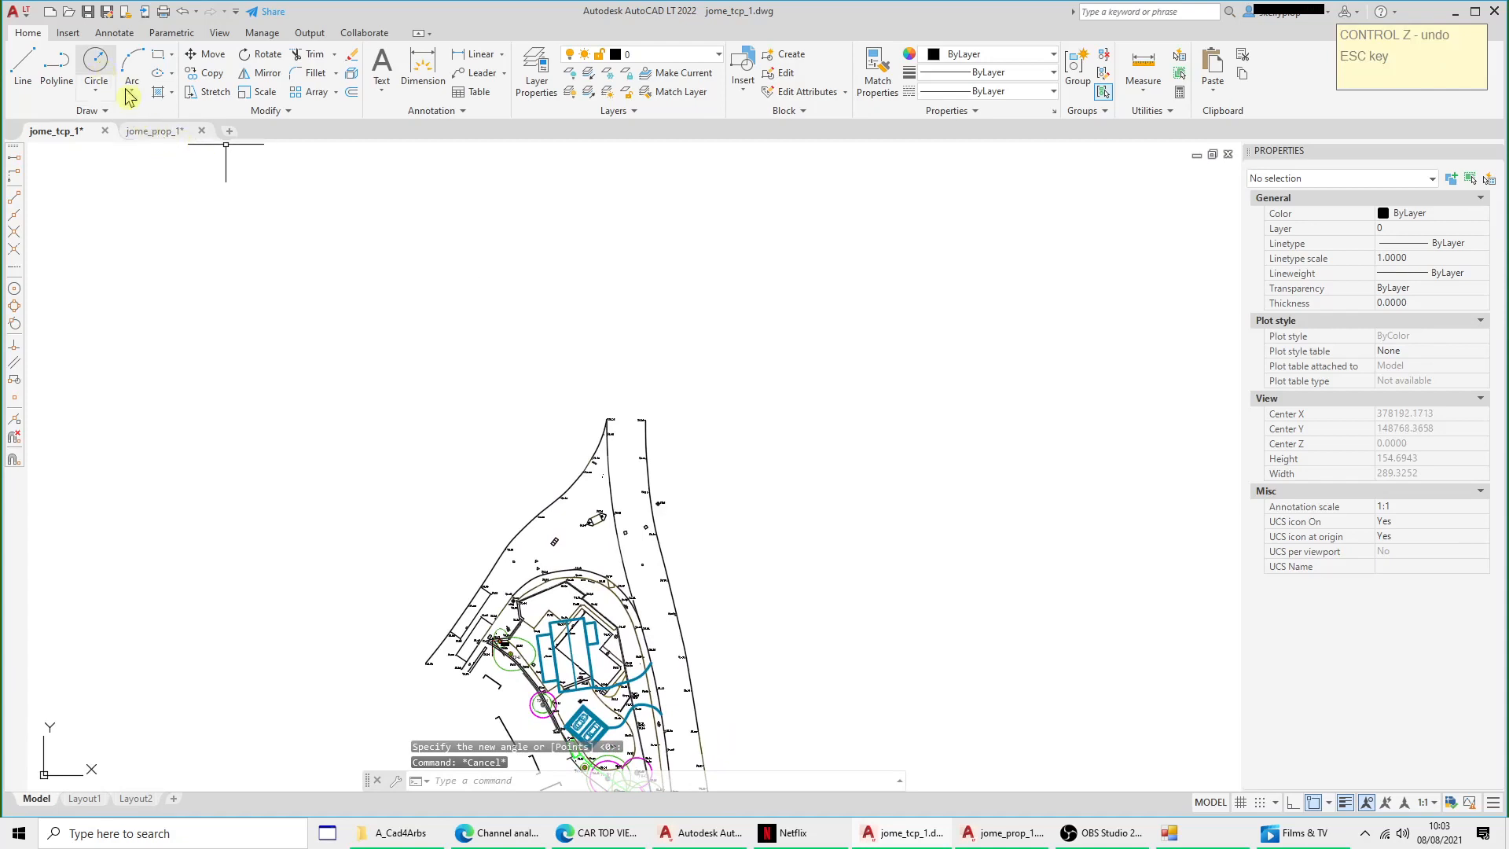
# Step: Draw a circle with a radius of about 17.2 in the empty space above the combined site plan
pyautogui.scroll(-2, 664, 416)
pyautogui.click(96, 67)
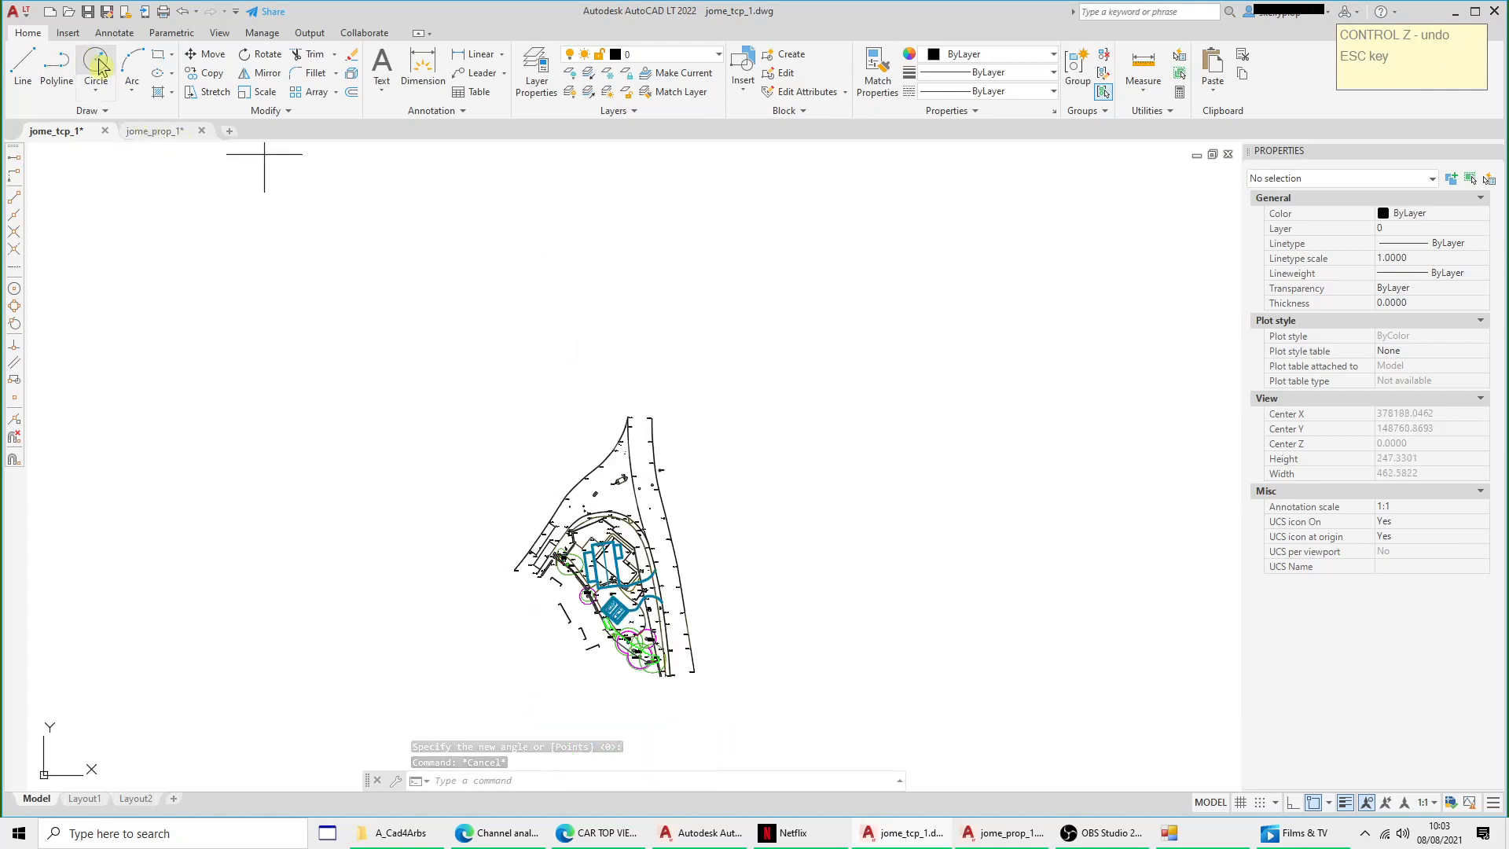
pyautogui.click(627, 283)
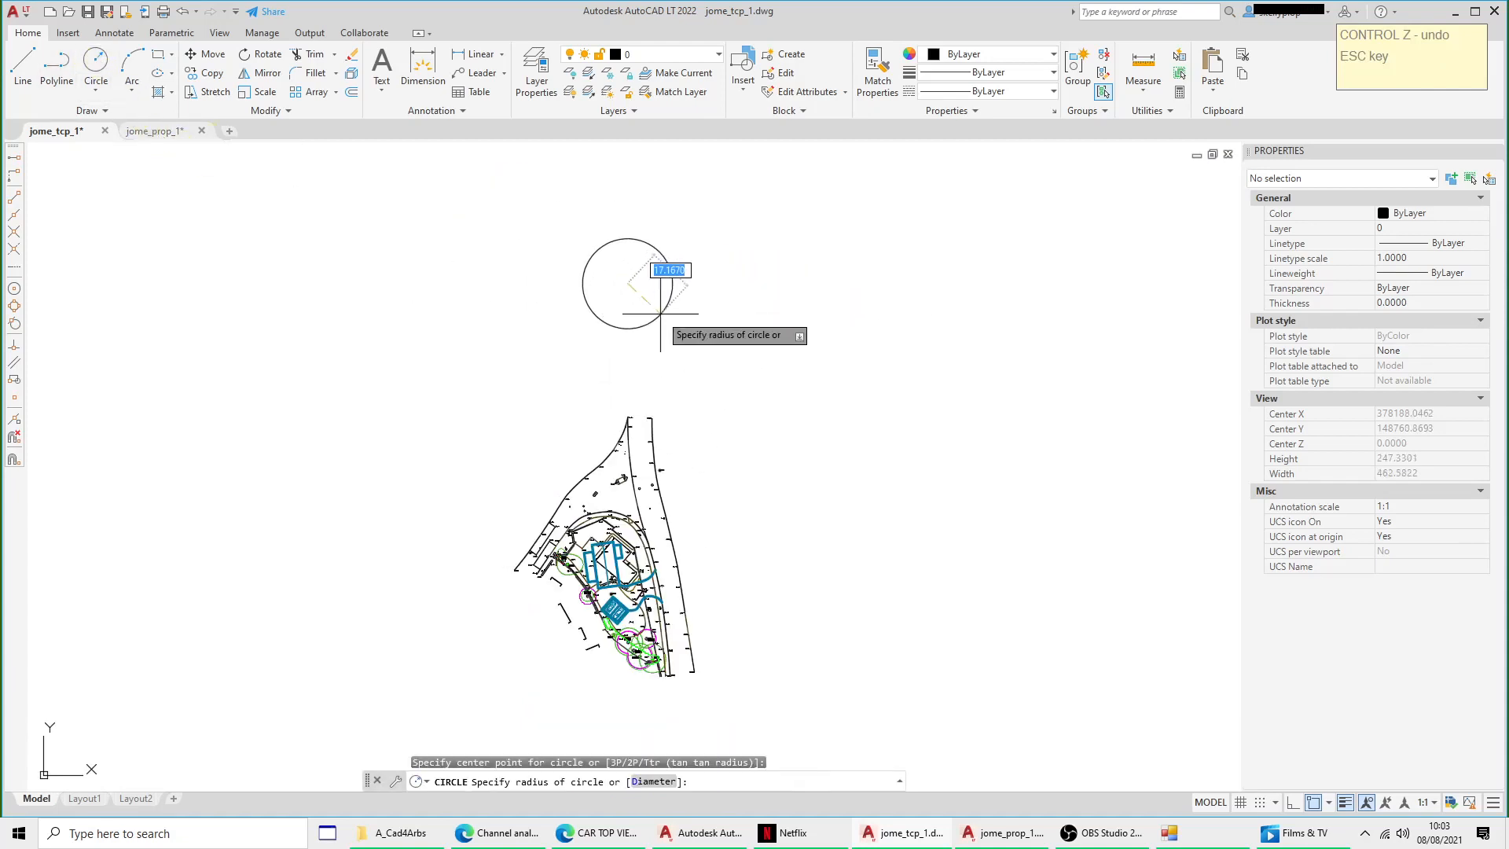
pyautogui.click(672, 277)
# Step: Draw a smaller concentric circle with a radius of about 9.7, snapping its centre to the first circle's centre
pyautogui.click(102, 78)
pyautogui.click(15, 288)
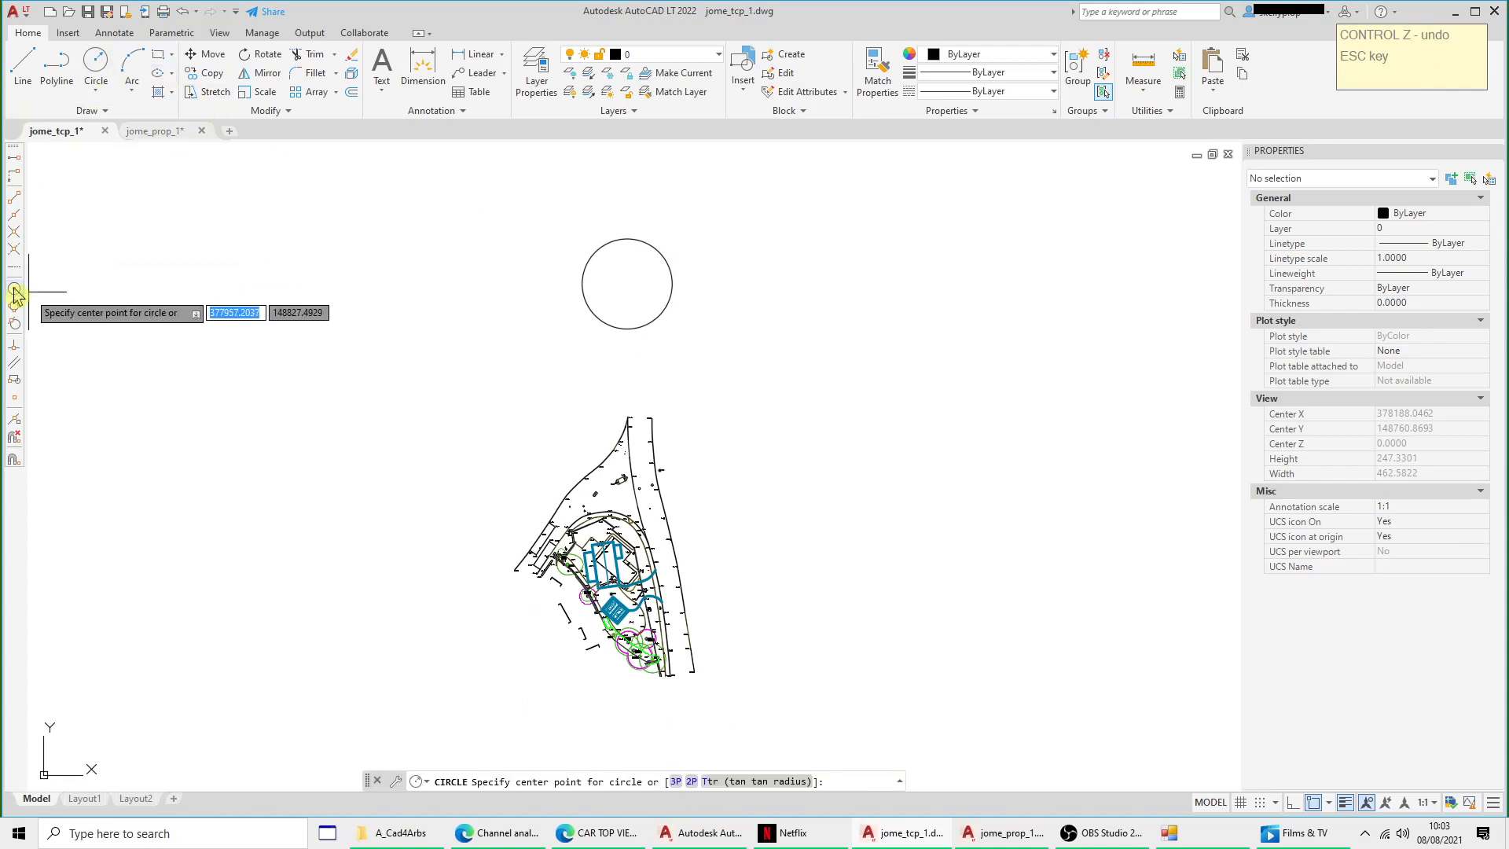
pyautogui.click(627, 283)
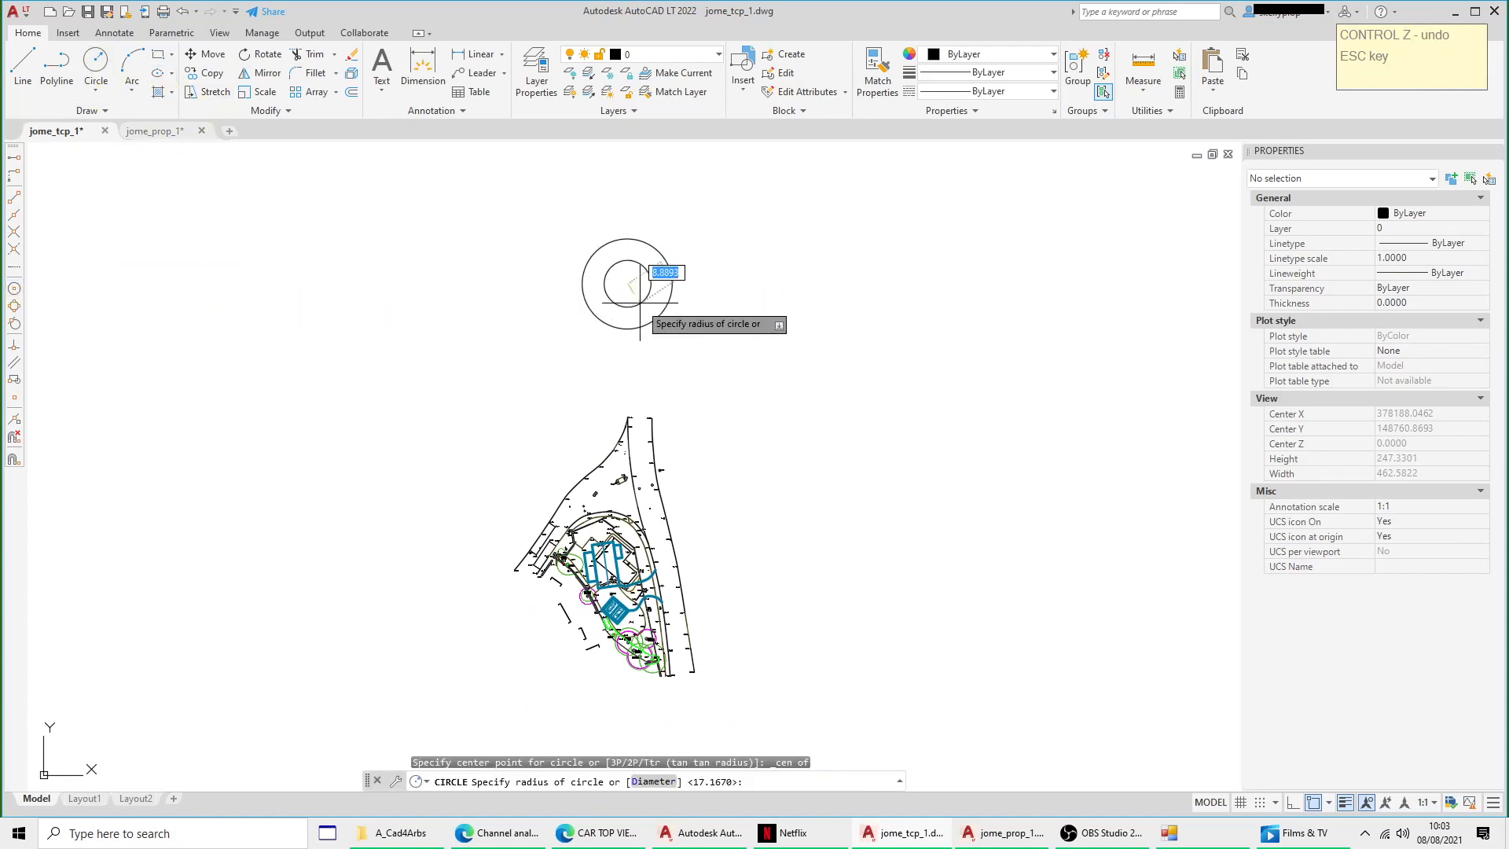
pyautogui.scroll(3, 642, 302)
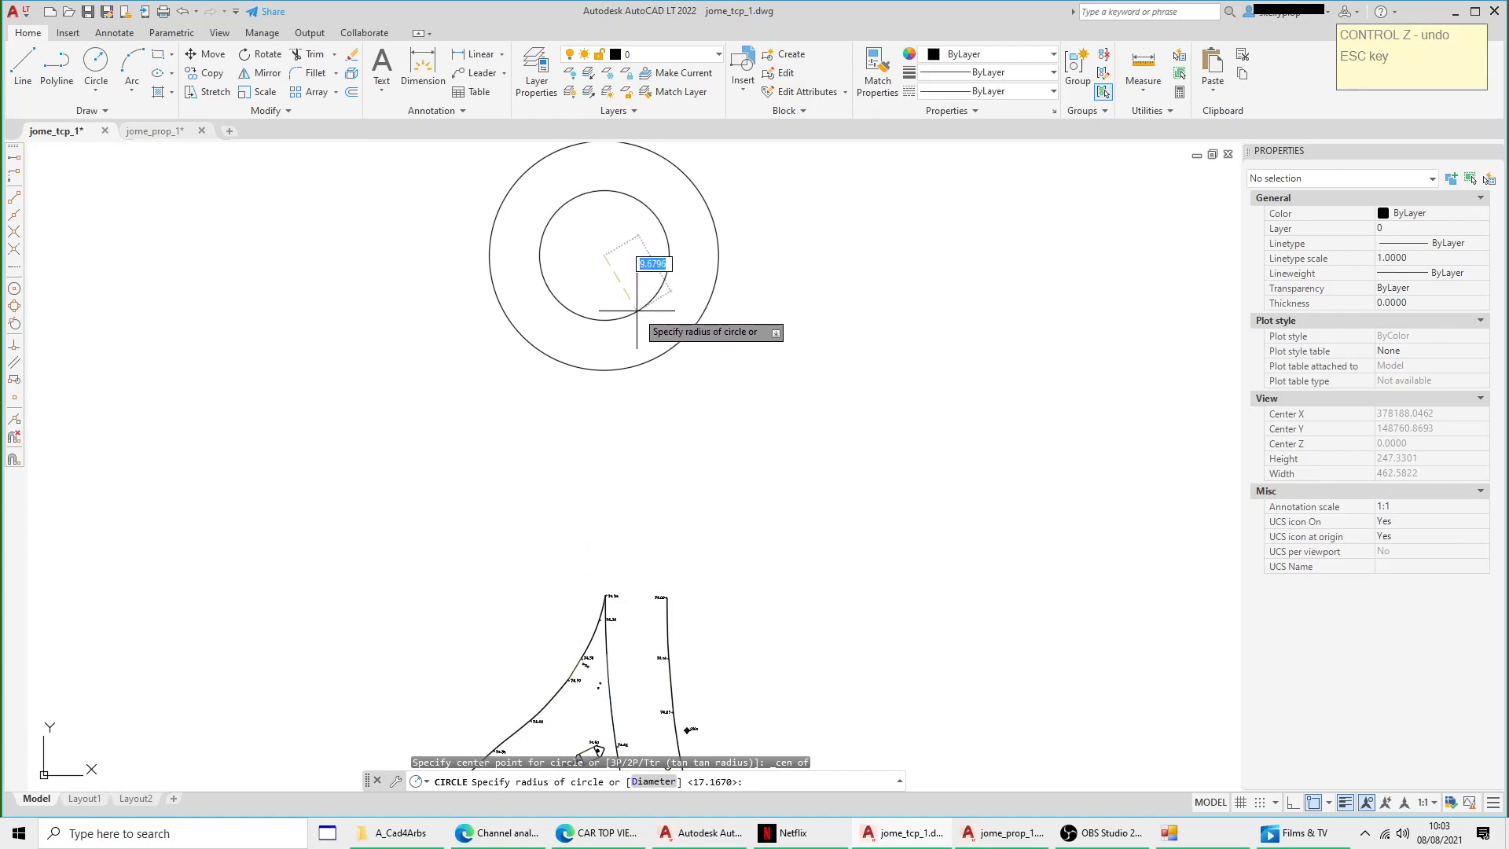
pyautogui.click(636, 310)
pyautogui.scroll(-4, 734, 351)
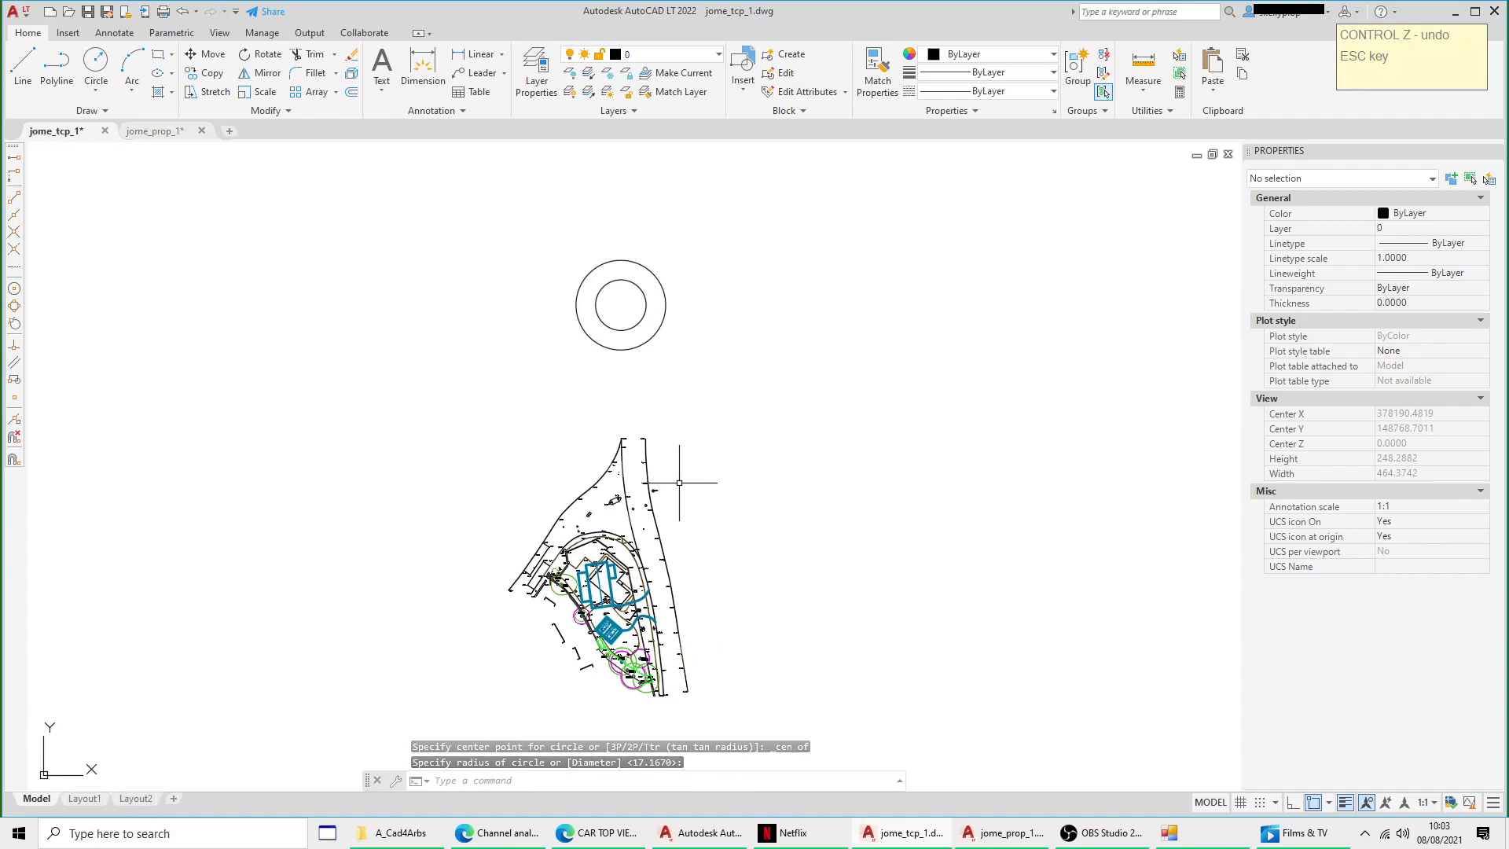
# Step: Move the proposed plan block and the inner circle together into the empty space east of the tree survey
pyautogui.scroll(2, 679, 482)
pyautogui.click(590, 412)
pyautogui.scroll(-1, 638, 396)
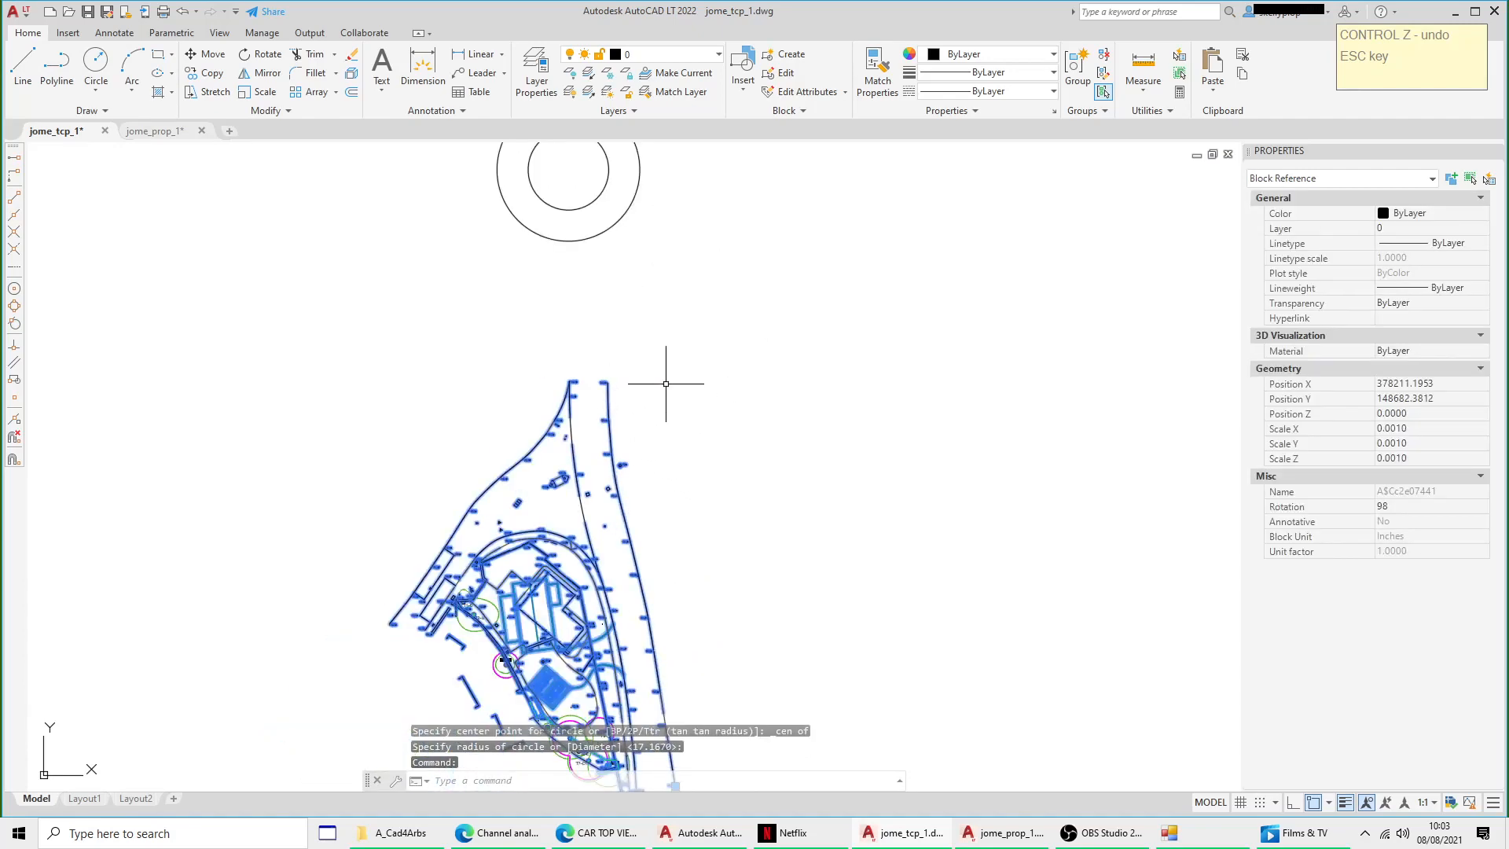
pyautogui.scroll(-2, 704, 384)
pyautogui.click(680, 382)
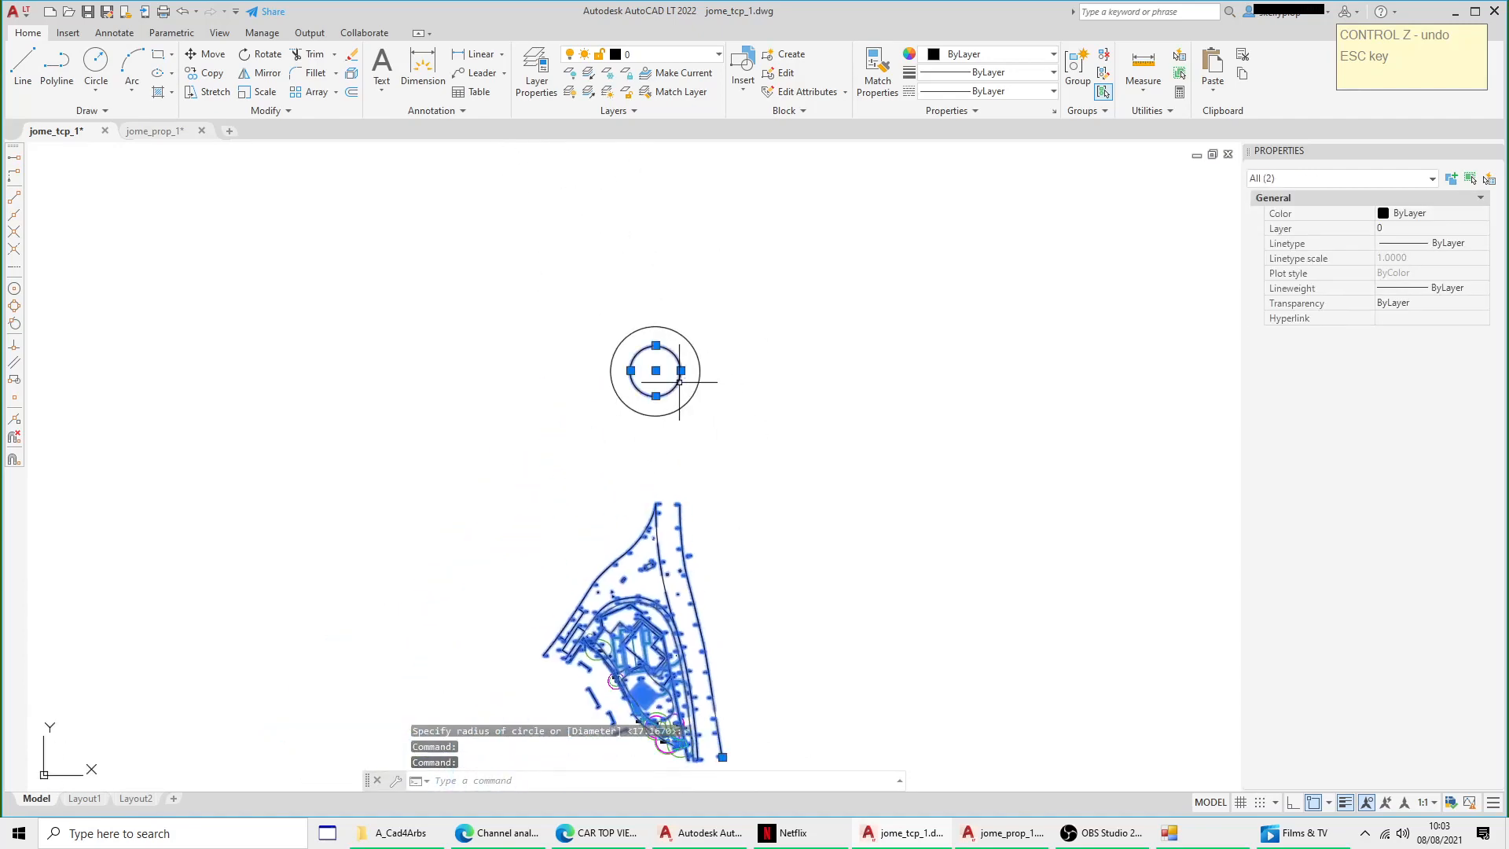
pyautogui.rightClick(757, 425)
pyautogui.click(806, 535)
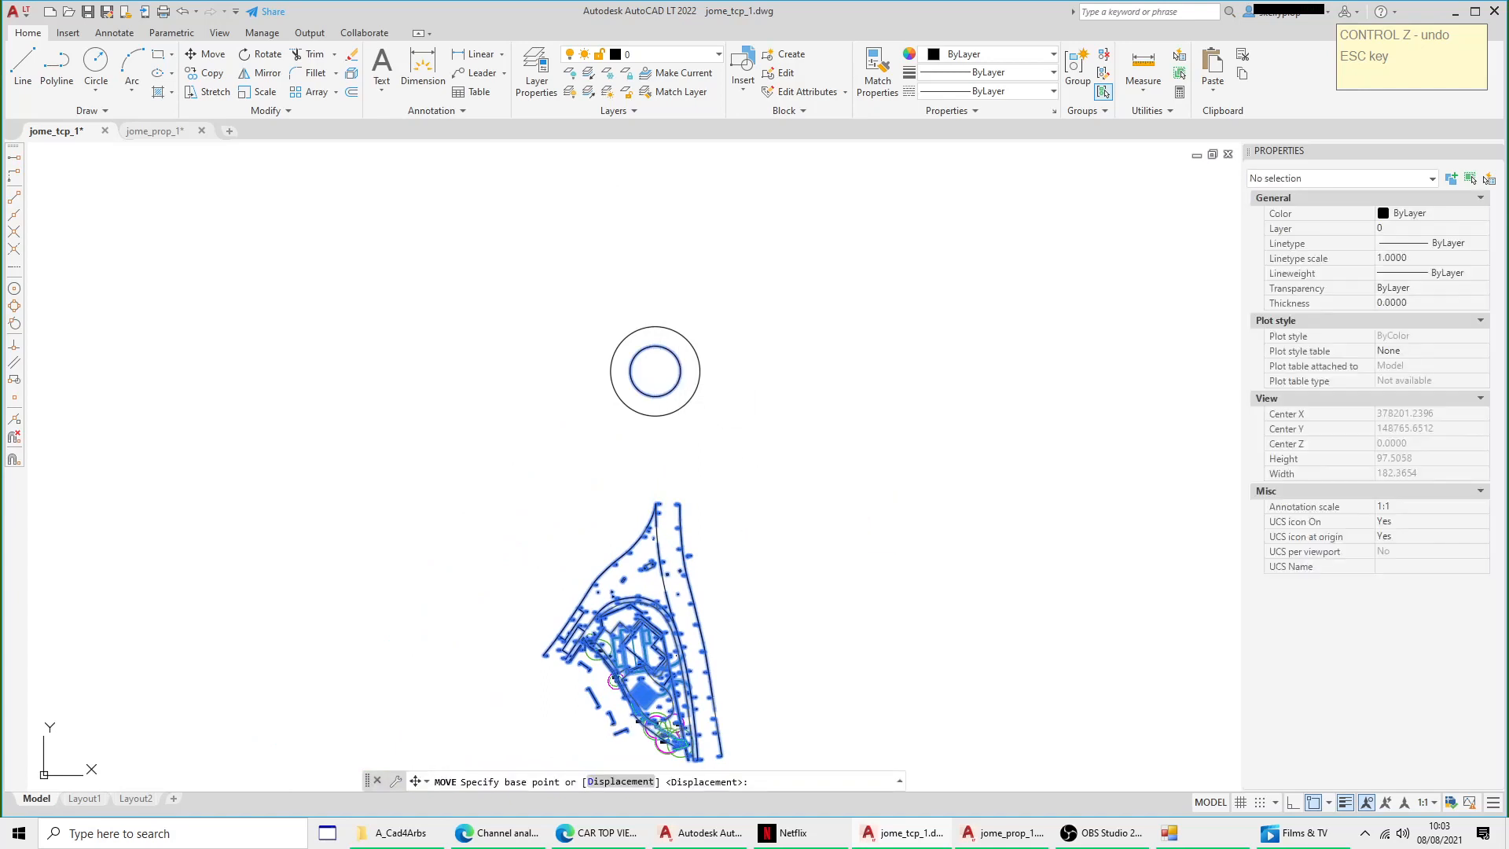
pyautogui.click(709, 482)
pyautogui.moveTo(912, 470); pyautogui.dragTo(556, 409, button='middle')
pyautogui.click(743, 416)
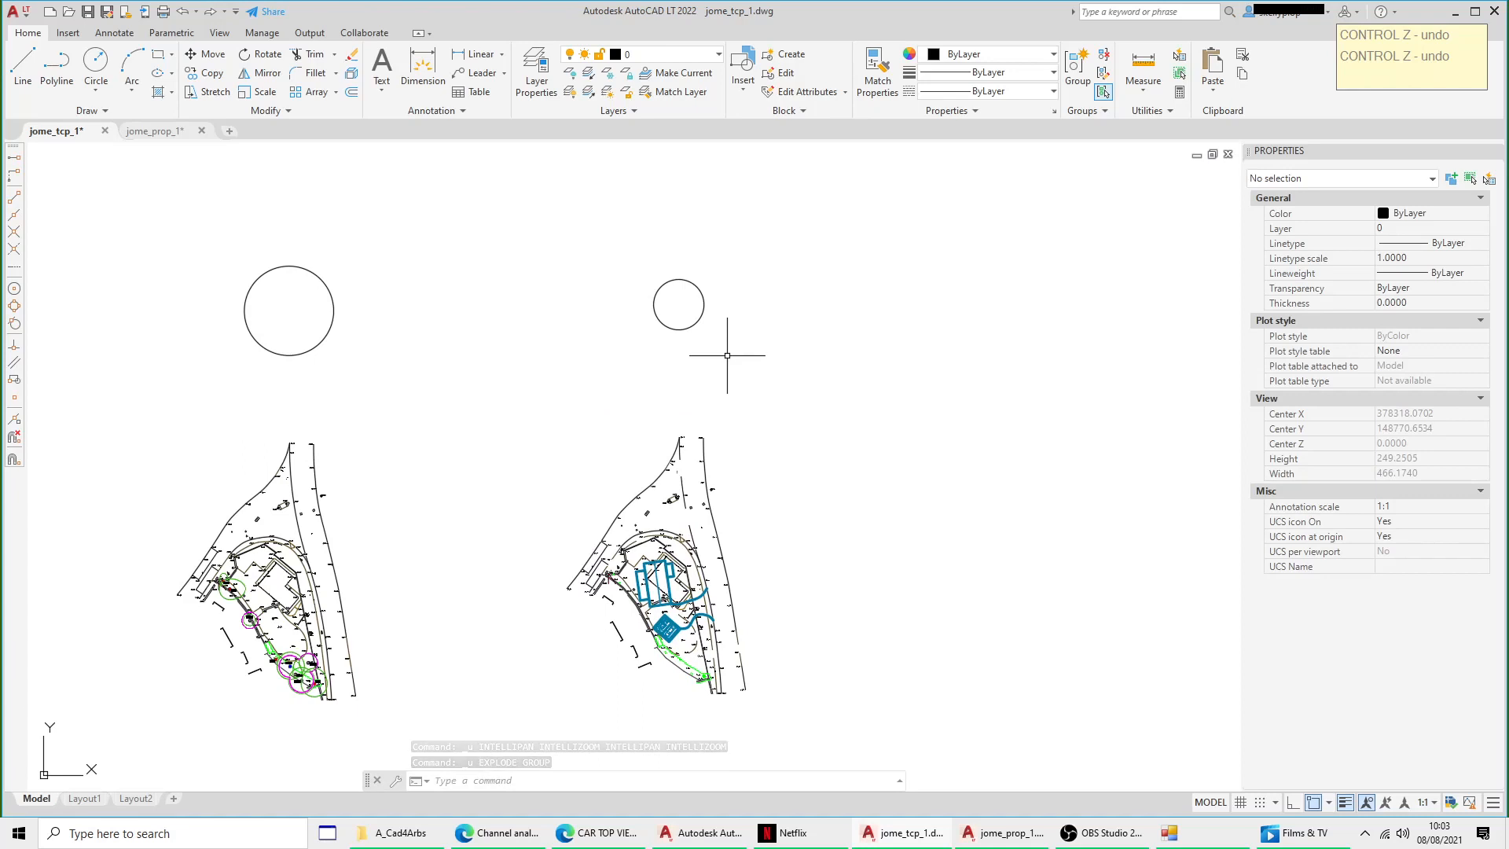
# Step: Explode the moved proposed plan block into separate objects
pyautogui.moveTo(696, 421); pyautogui.dragTo(674, 360, button='middle')
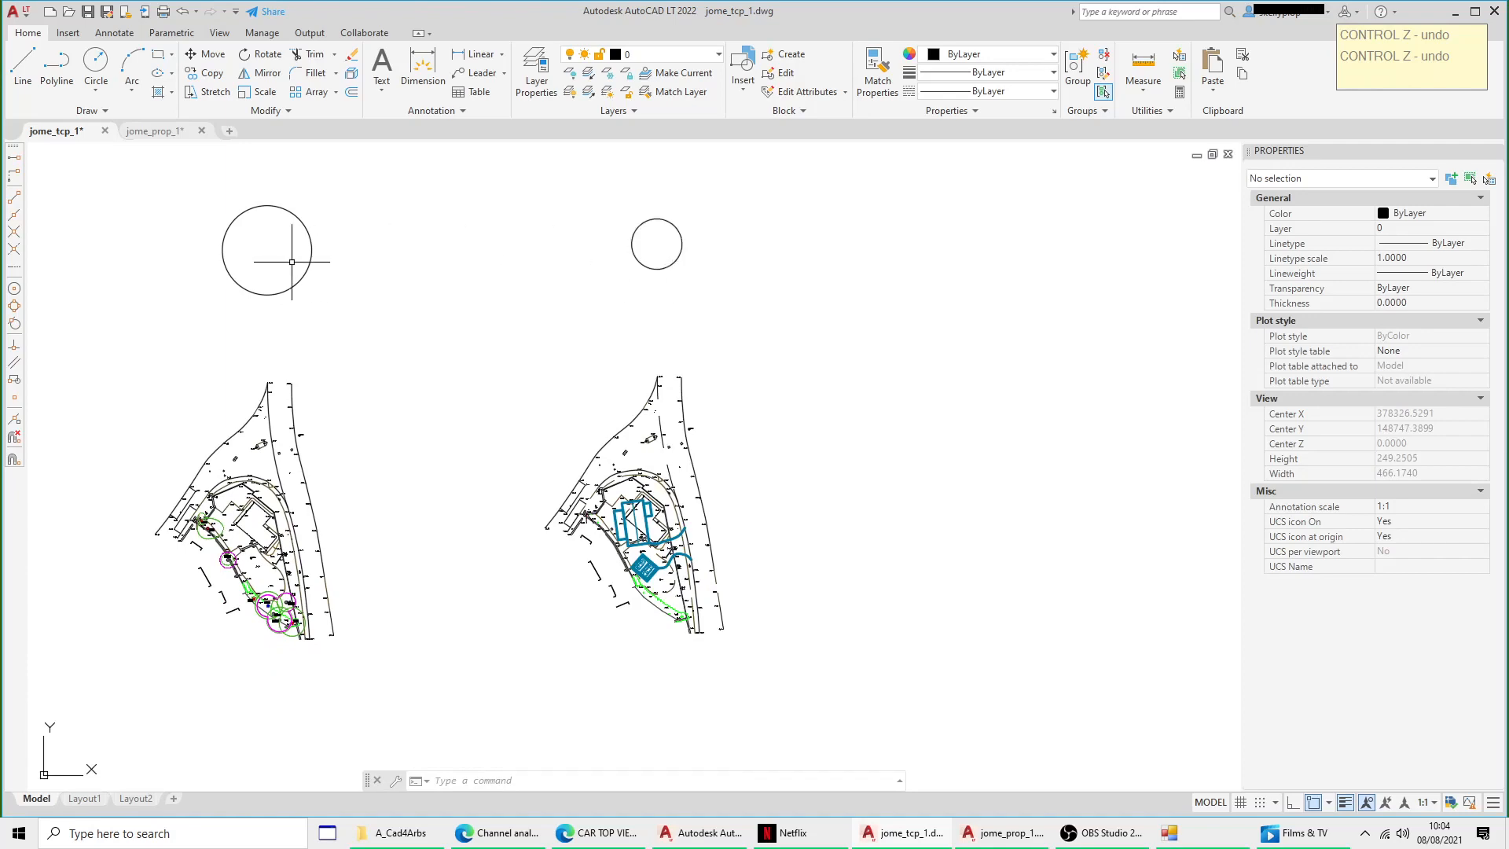
pyautogui.scroll(2, 659, 400)
pyautogui.click(659, 397)
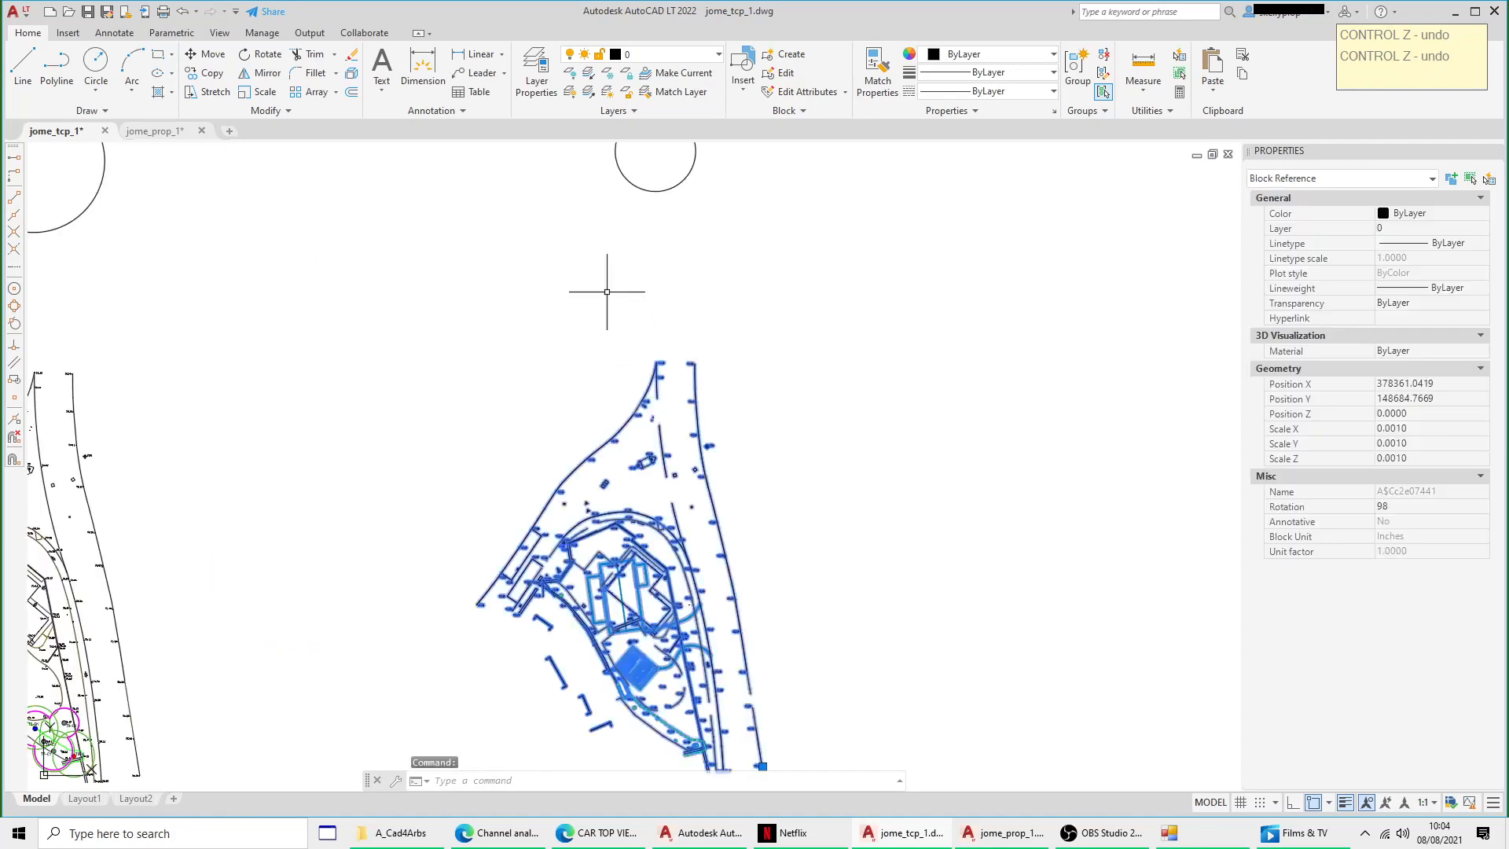
pyautogui.click(354, 76)
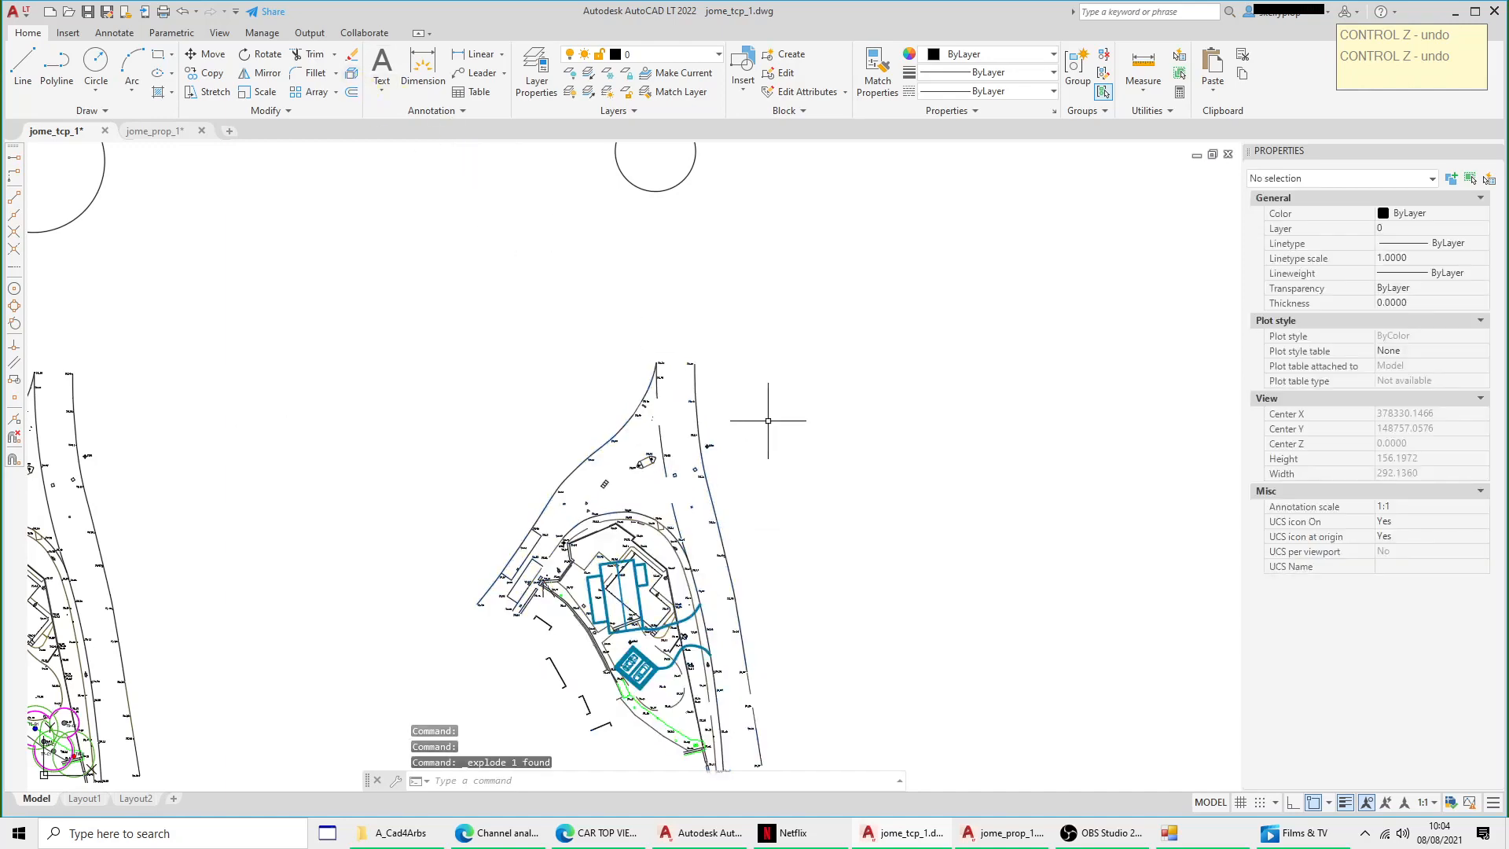
# Step: Check the small outline on the east side of the proposed house as a separate polyline, leaving nothing selected
pyautogui.moveTo(782, 418); pyautogui.dragTo(792, 313, button='middle')
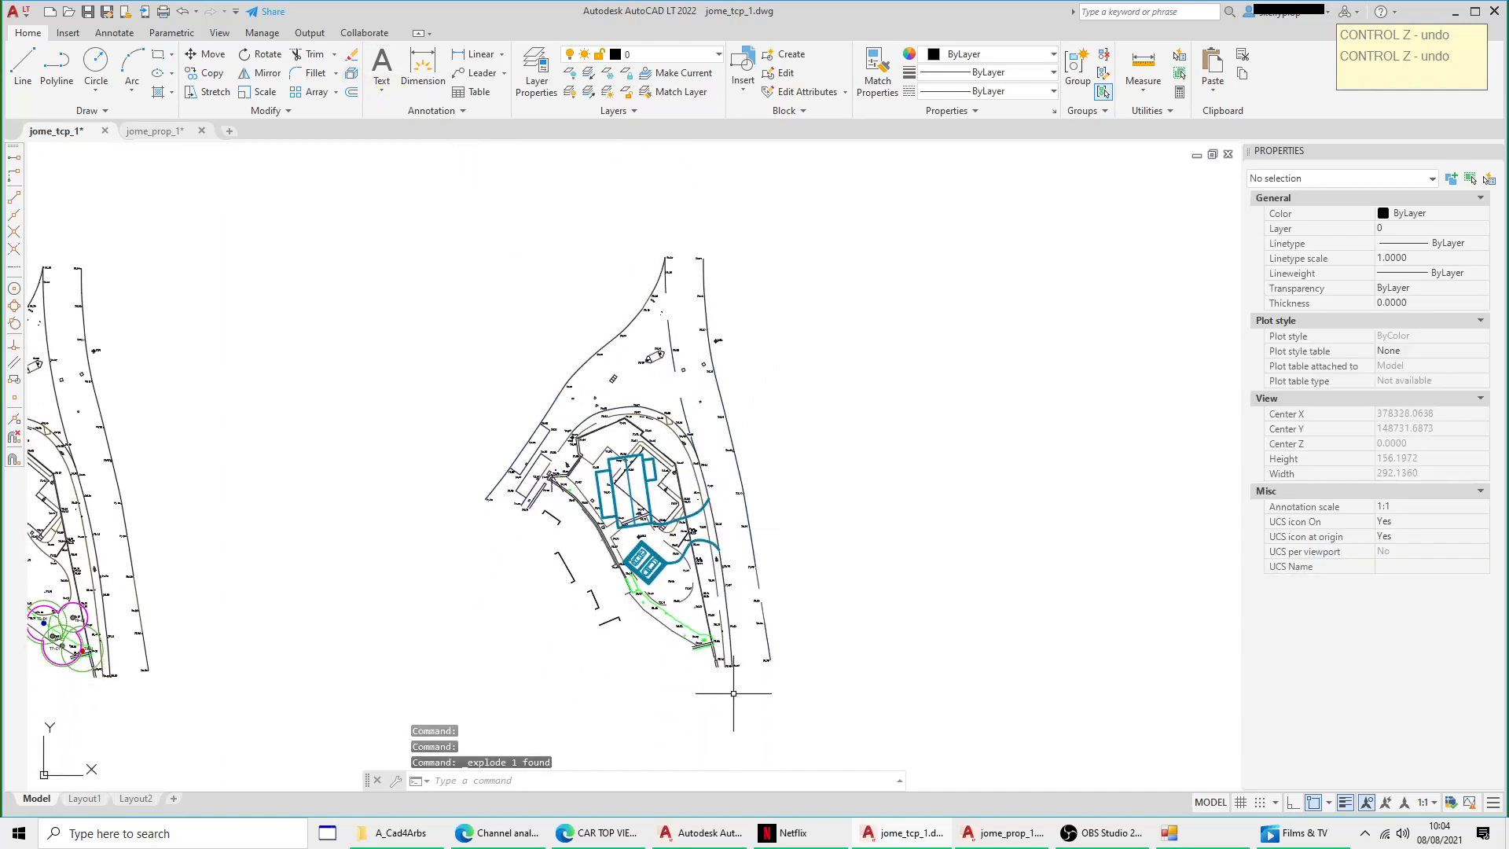
pyautogui.scroll(2, 656, 445)
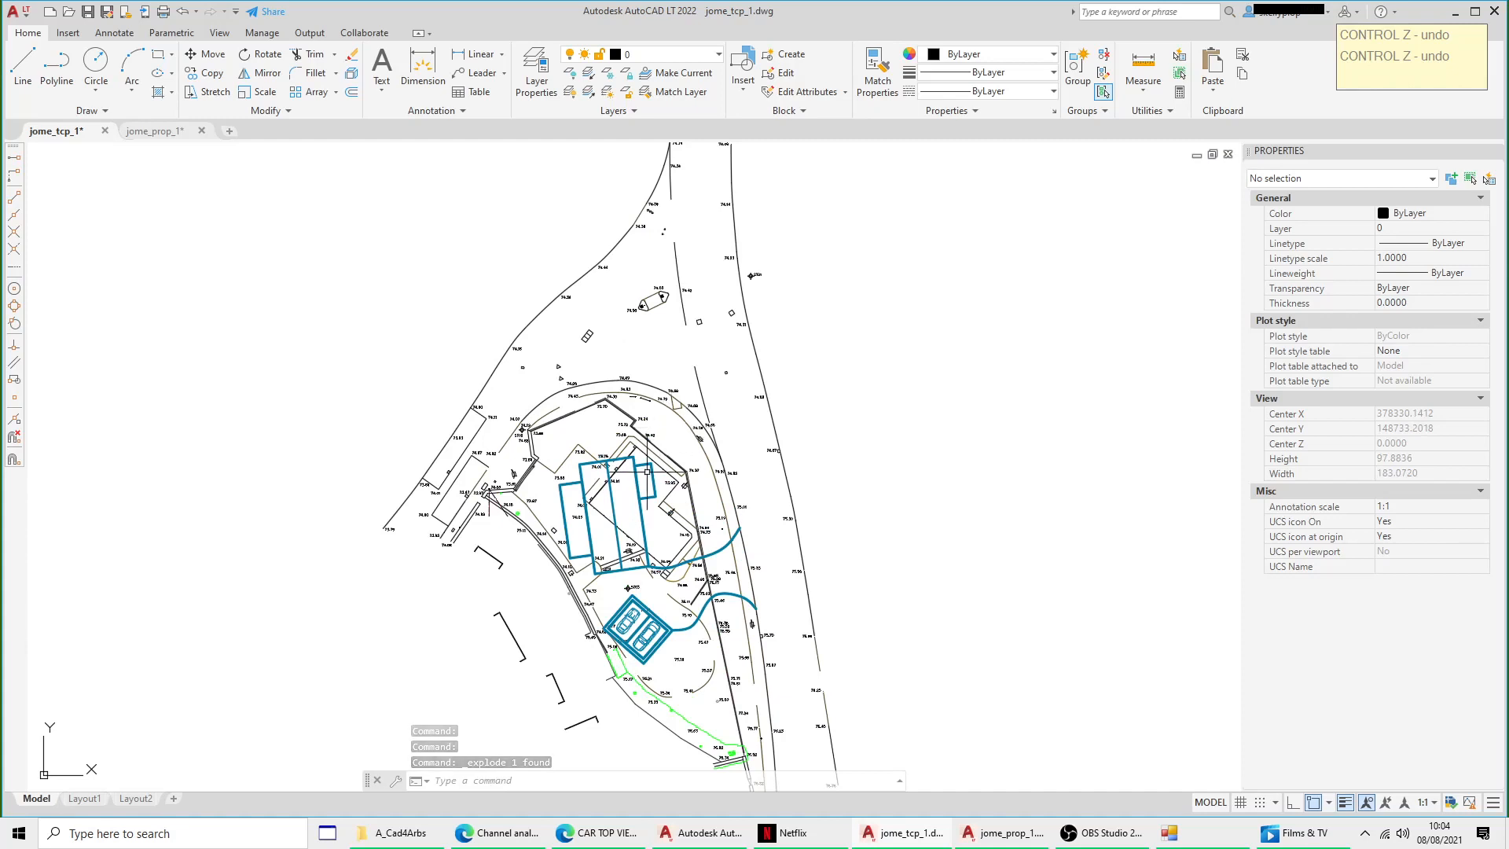
pyautogui.click(663, 464)
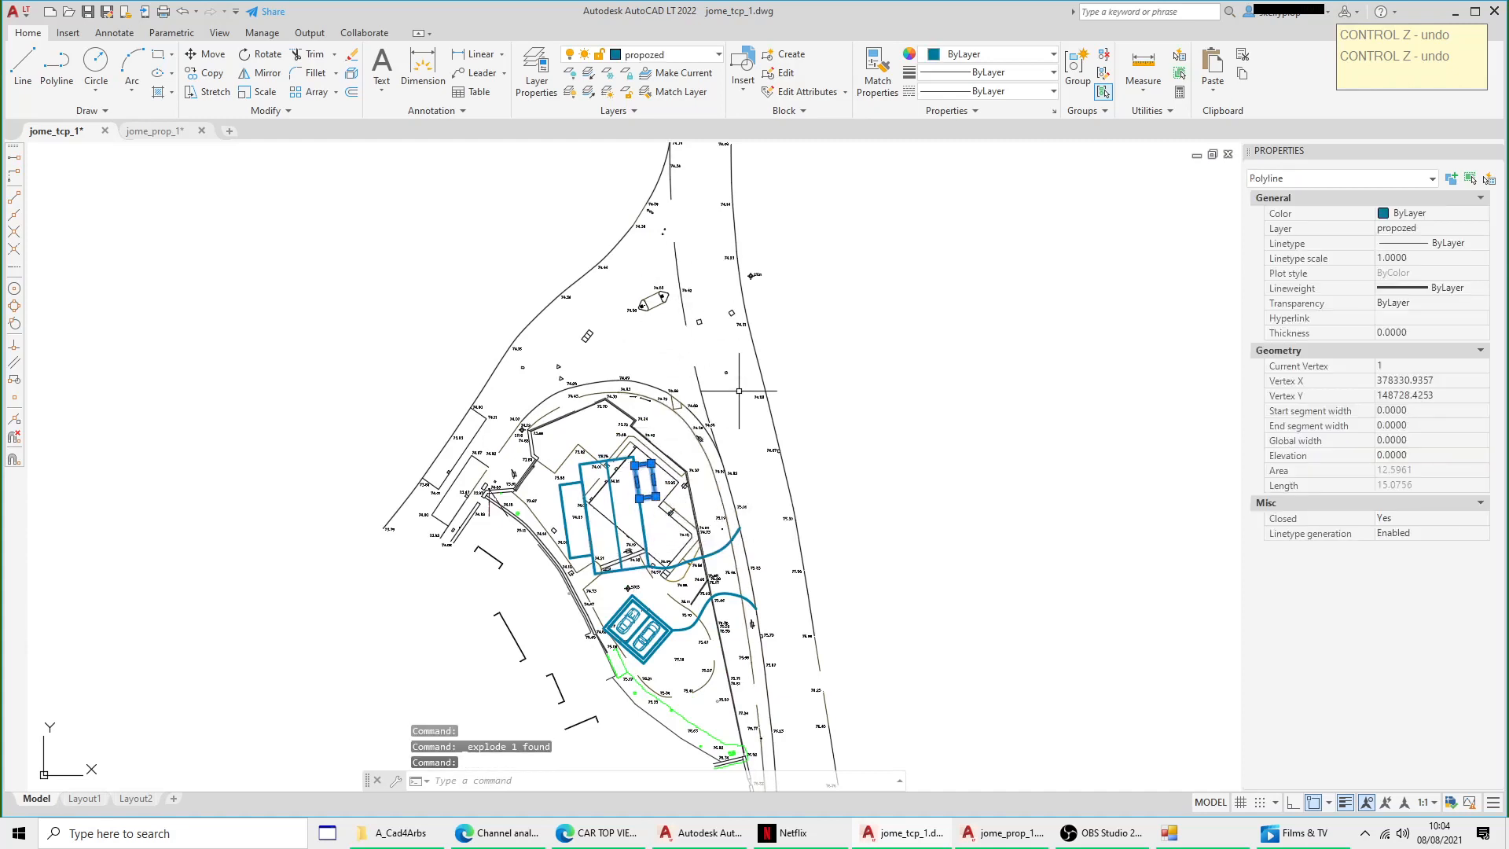
pyautogui.press('Escape')
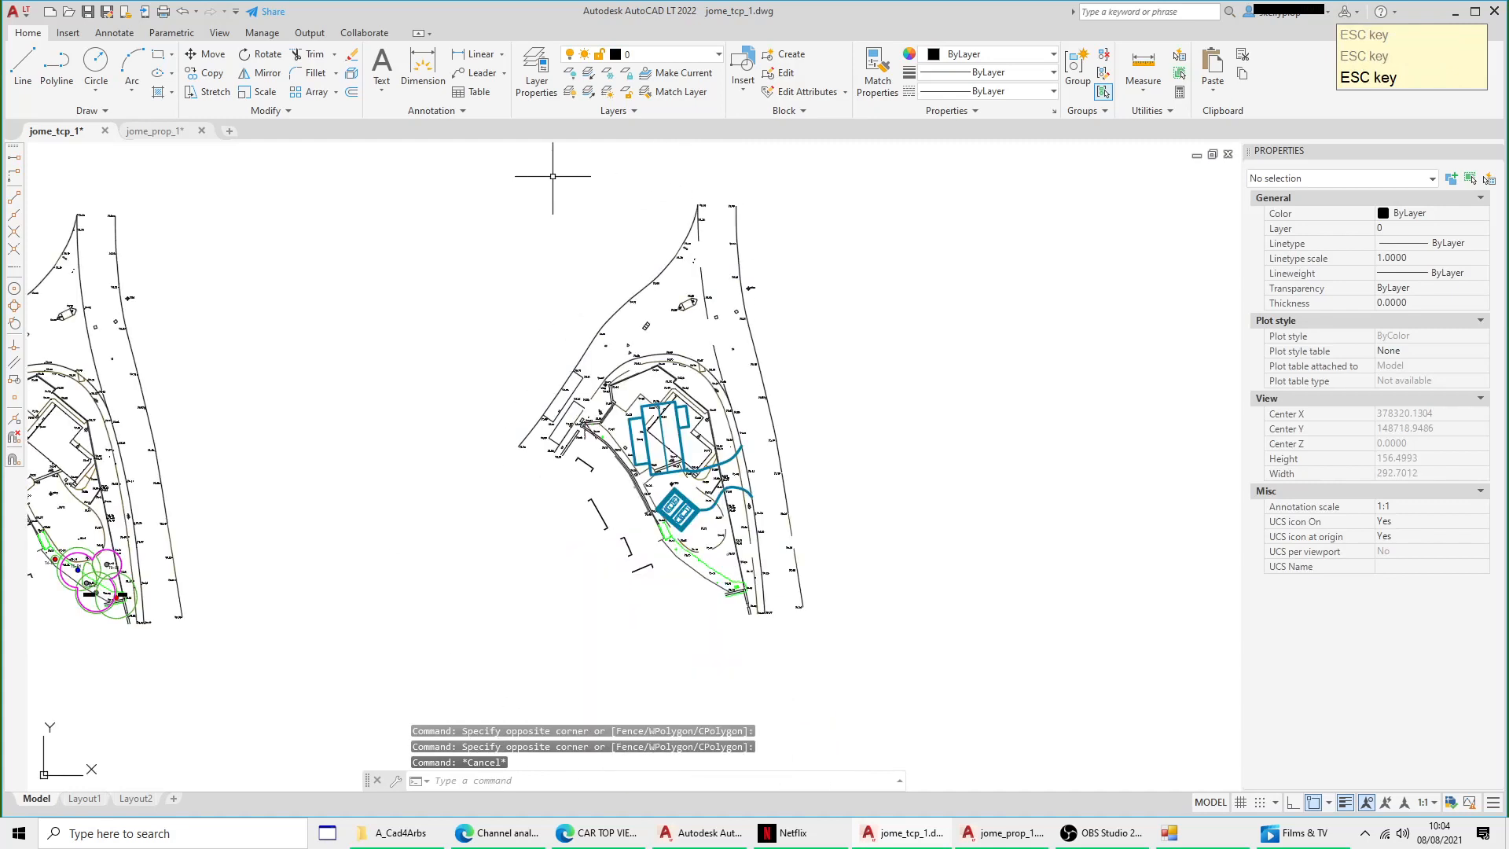
# Step: Isolate the layers of the survey linework at the north and south ends of the exploded plan
pyautogui.click(545, 173)
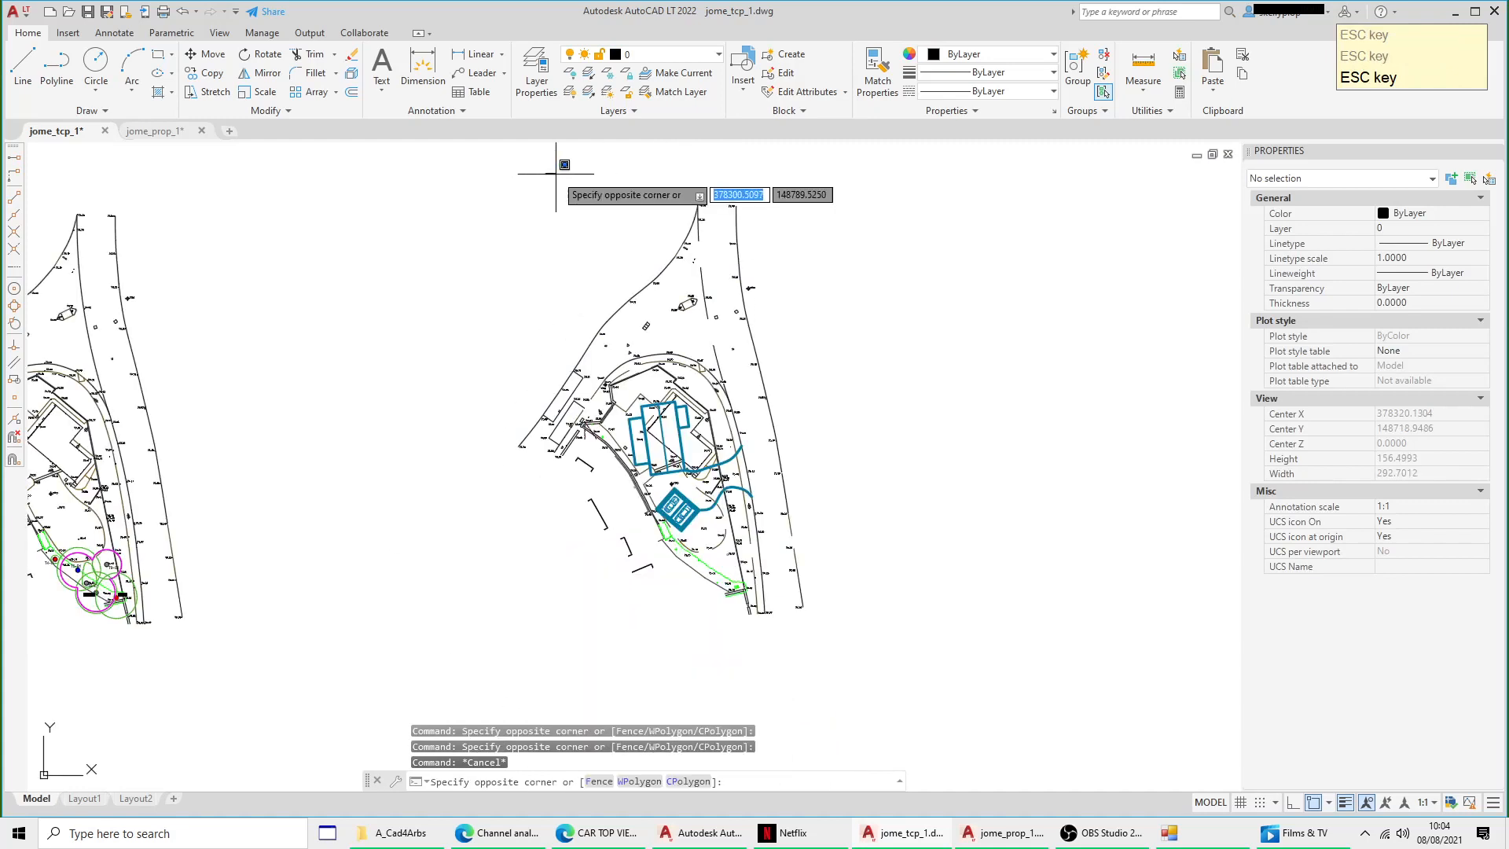
pyautogui.click(848, 327)
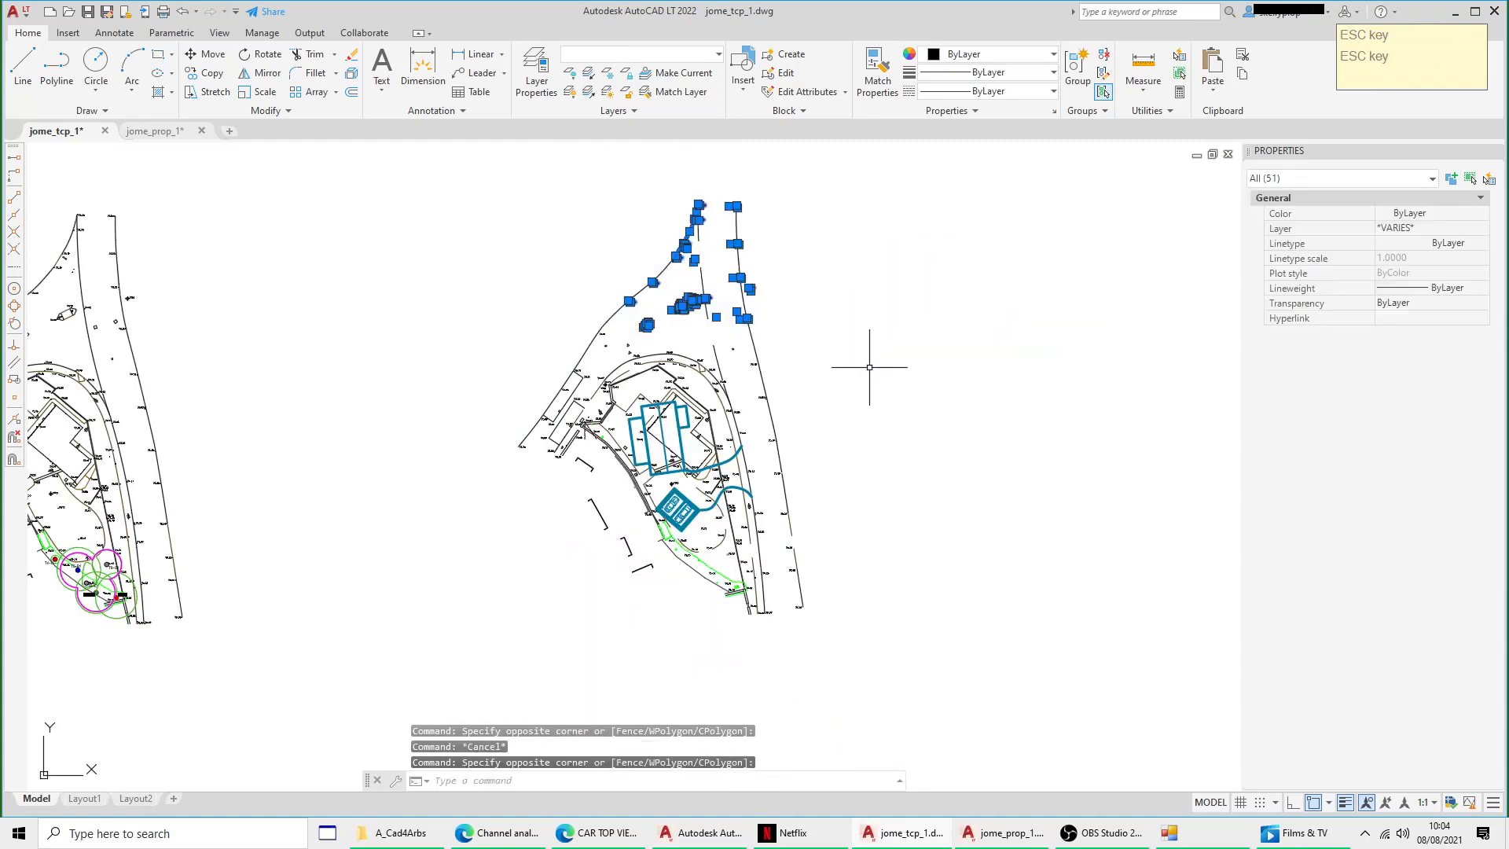
pyautogui.click(580, 545)
pyautogui.click(903, 667)
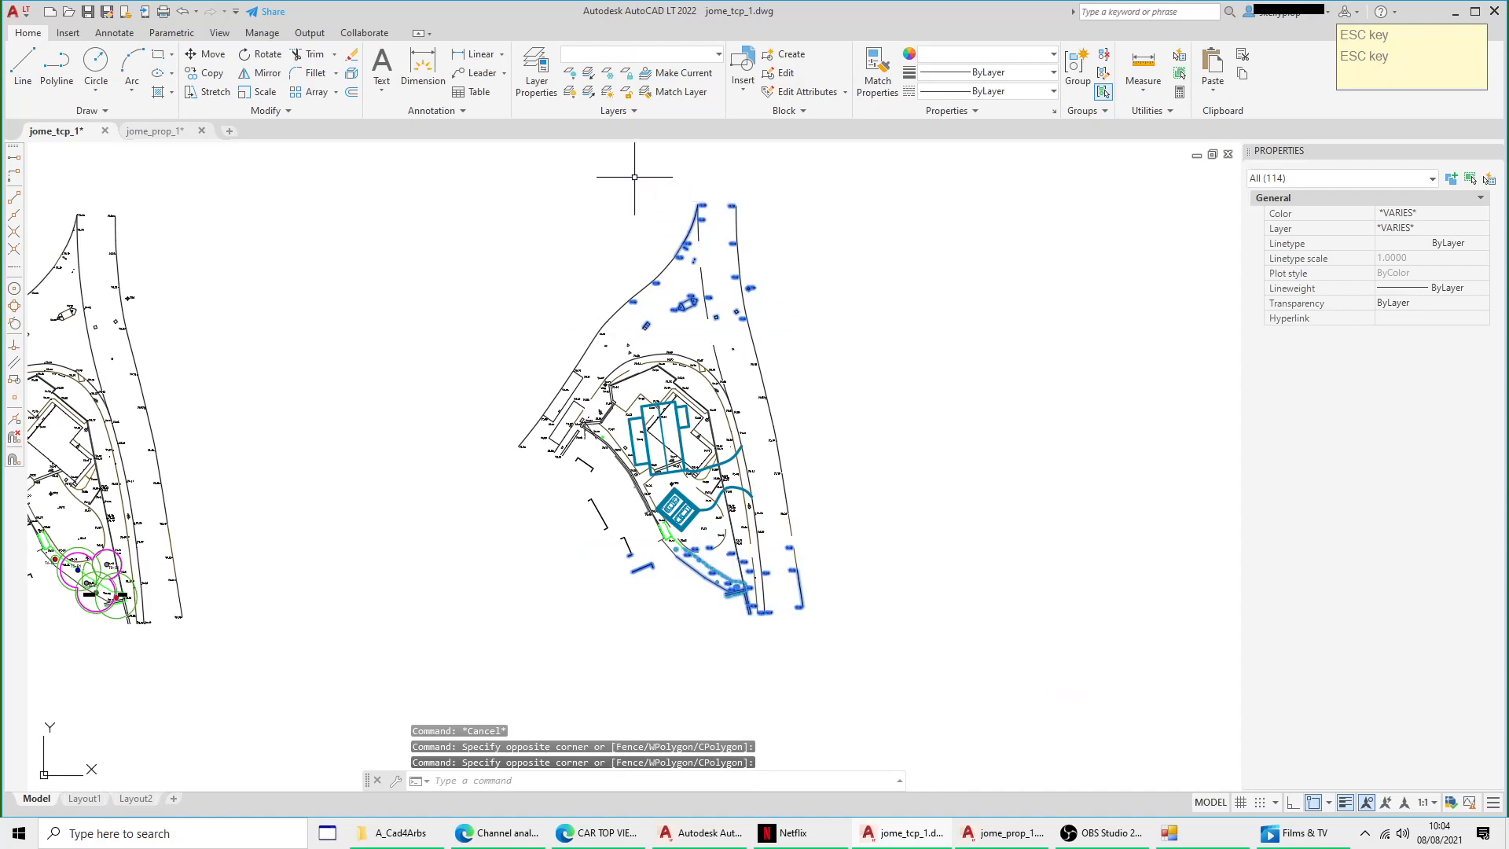
pyautogui.click(587, 75)
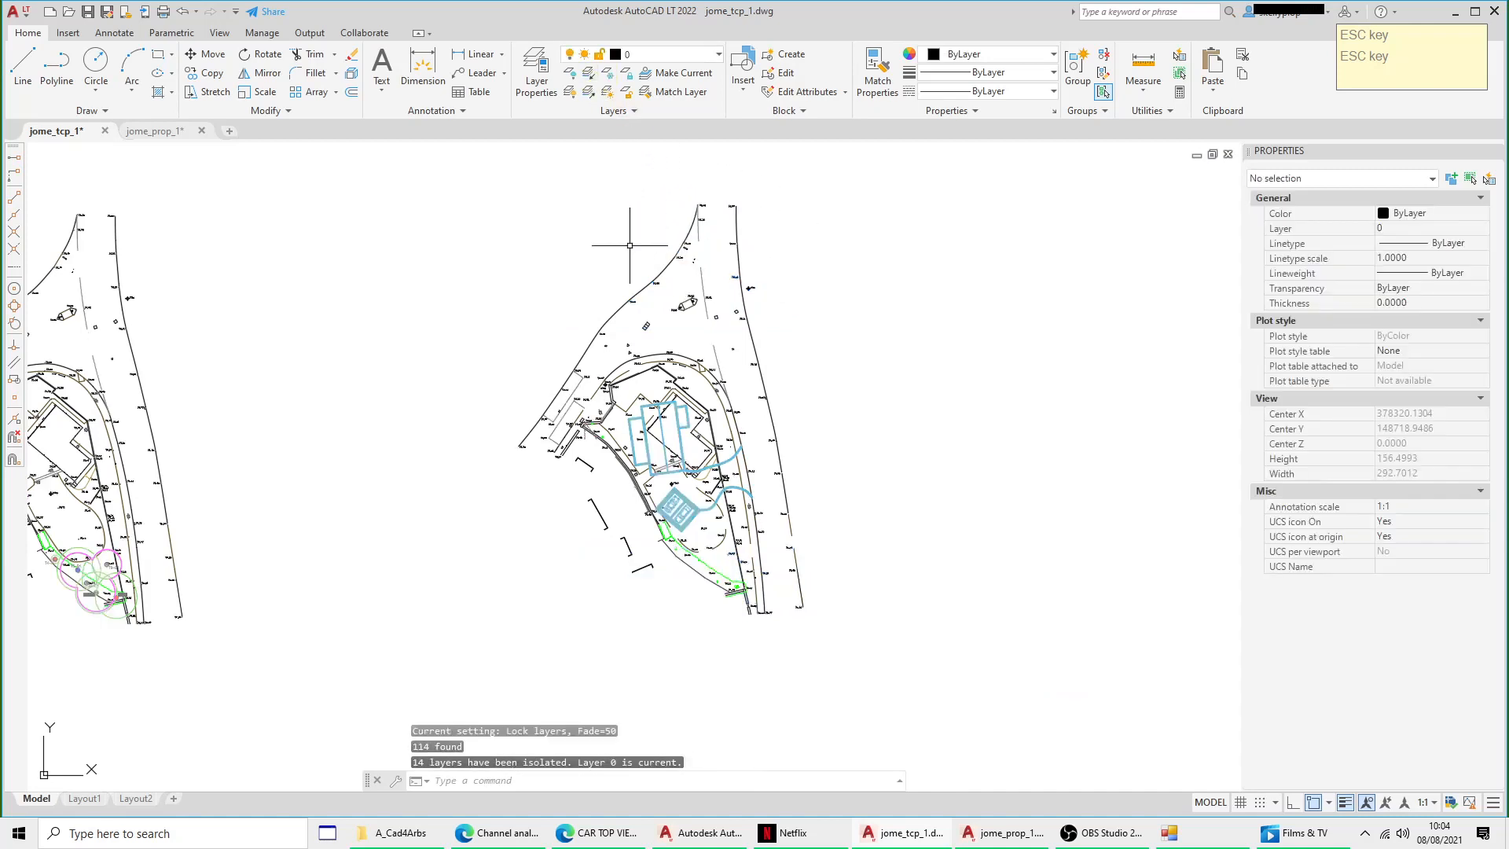
# Step: Erase everything on the isolated layers across the exploded plan and restore the other layers
pyautogui.click(451, 168)
pyautogui.click(920, 653)
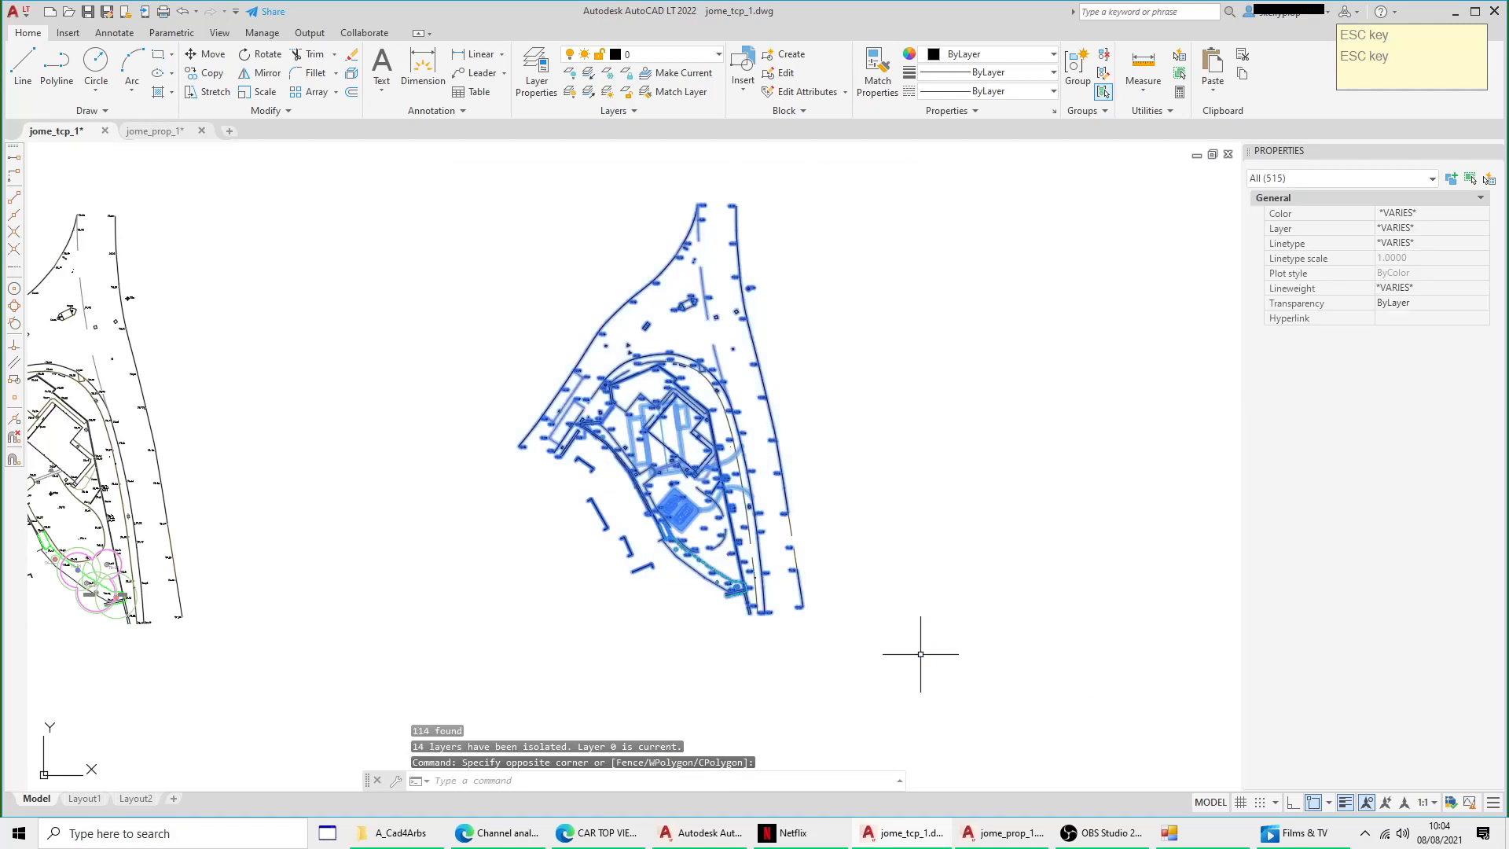
pyautogui.press('Delete')
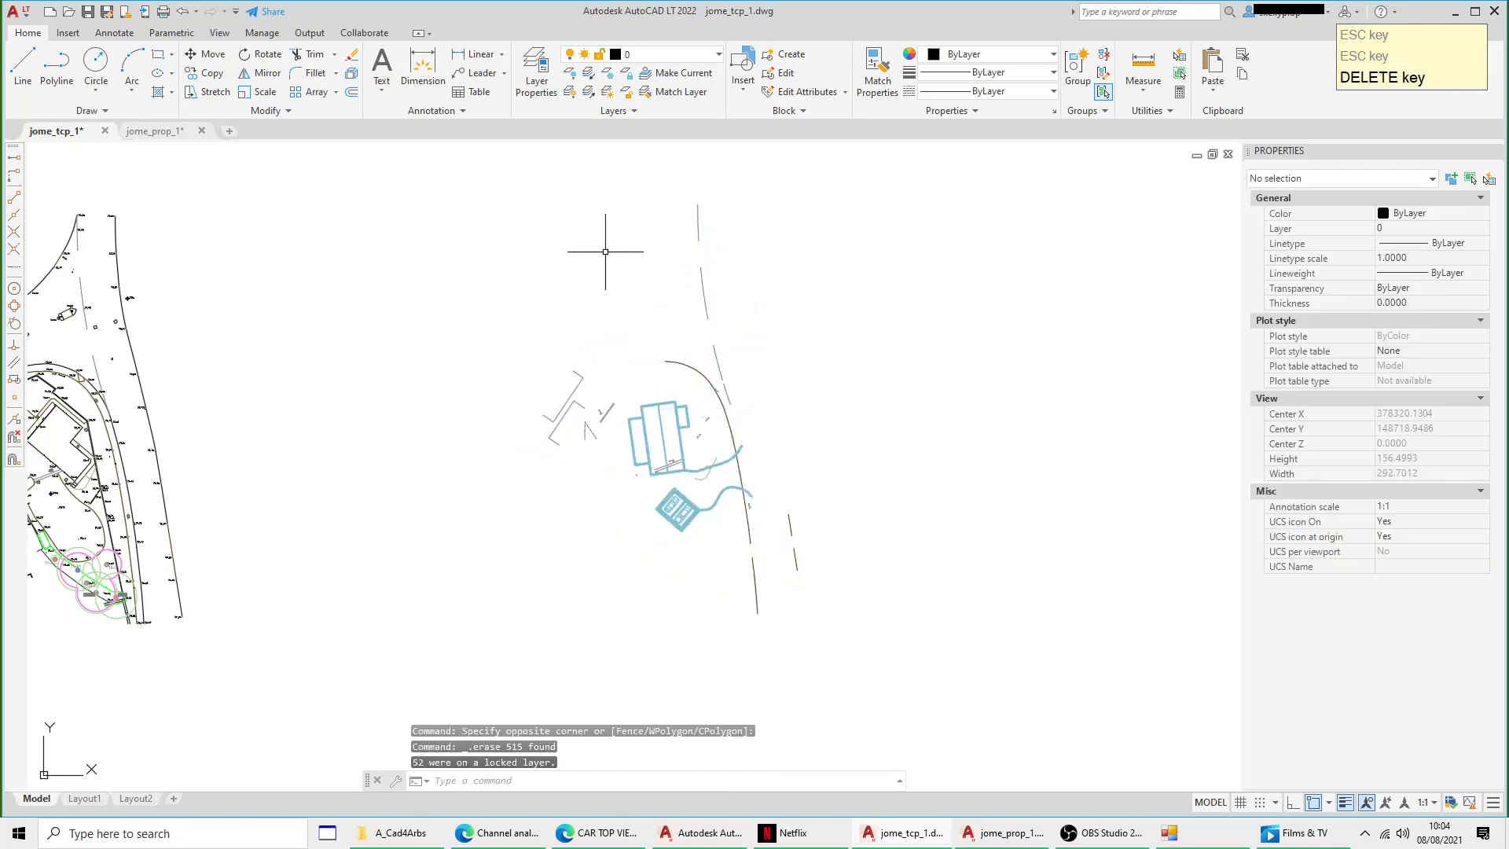
pyautogui.click(589, 91)
# Step: Isolate the layers of the leftover lines west of the proposed house and the dashed road line to the north
pyautogui.click(492, 309)
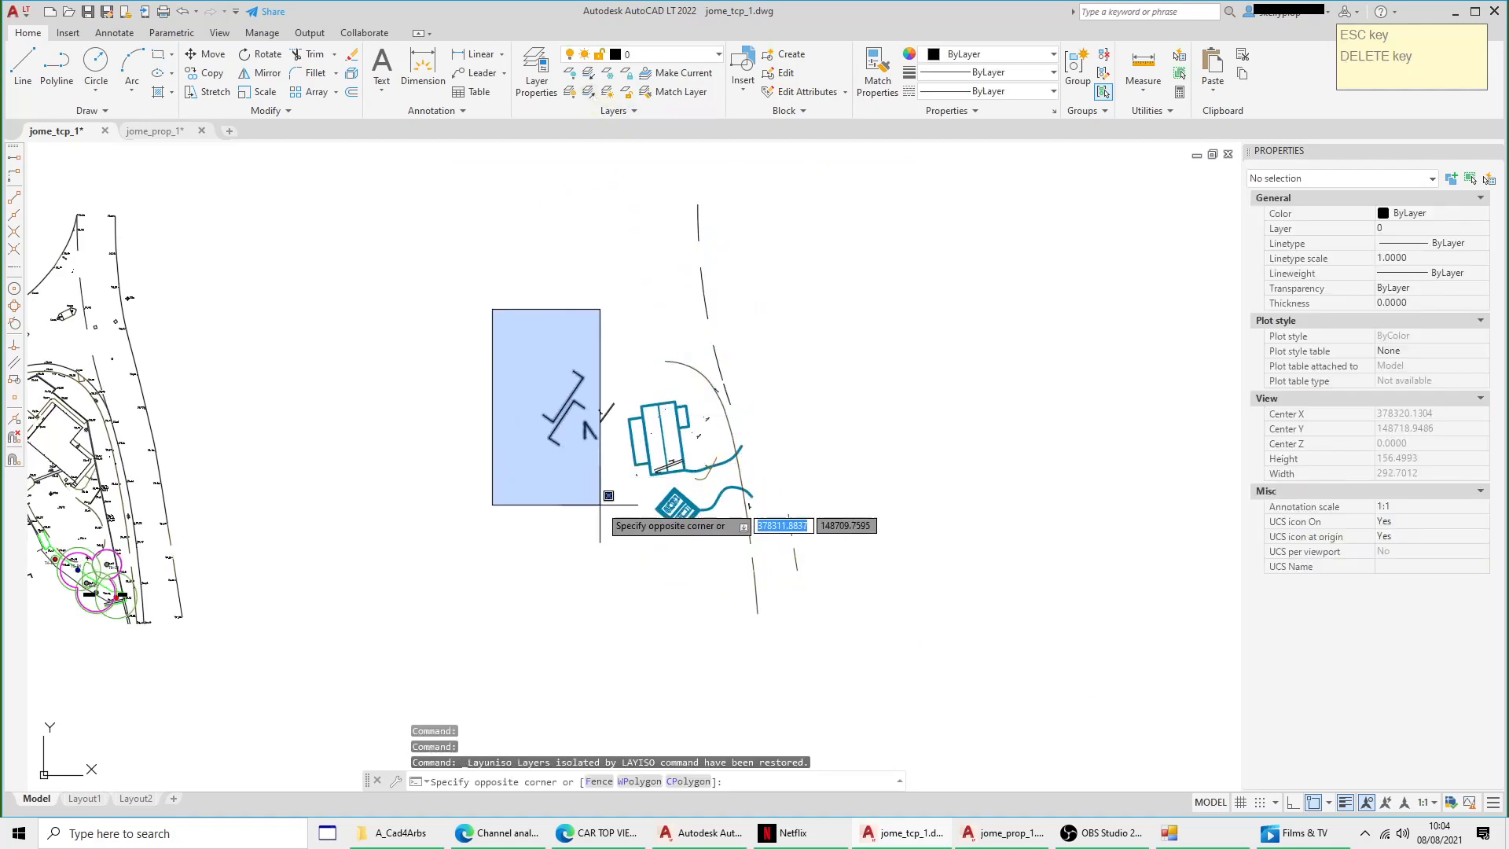
pyautogui.click(656, 543)
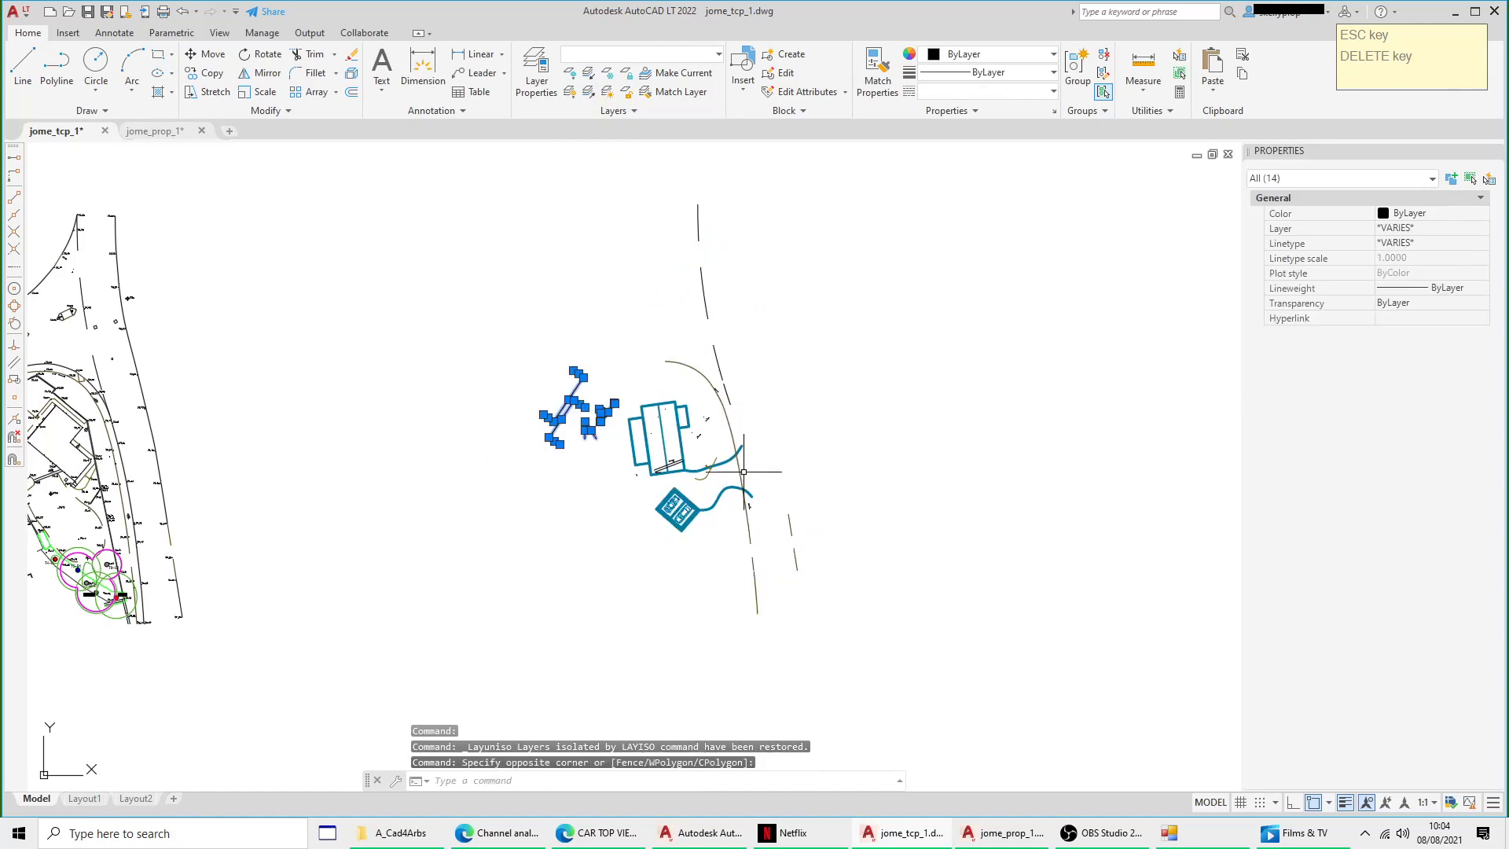
pyautogui.click(716, 390)
pyautogui.click(717, 360)
pyautogui.click(825, 536)
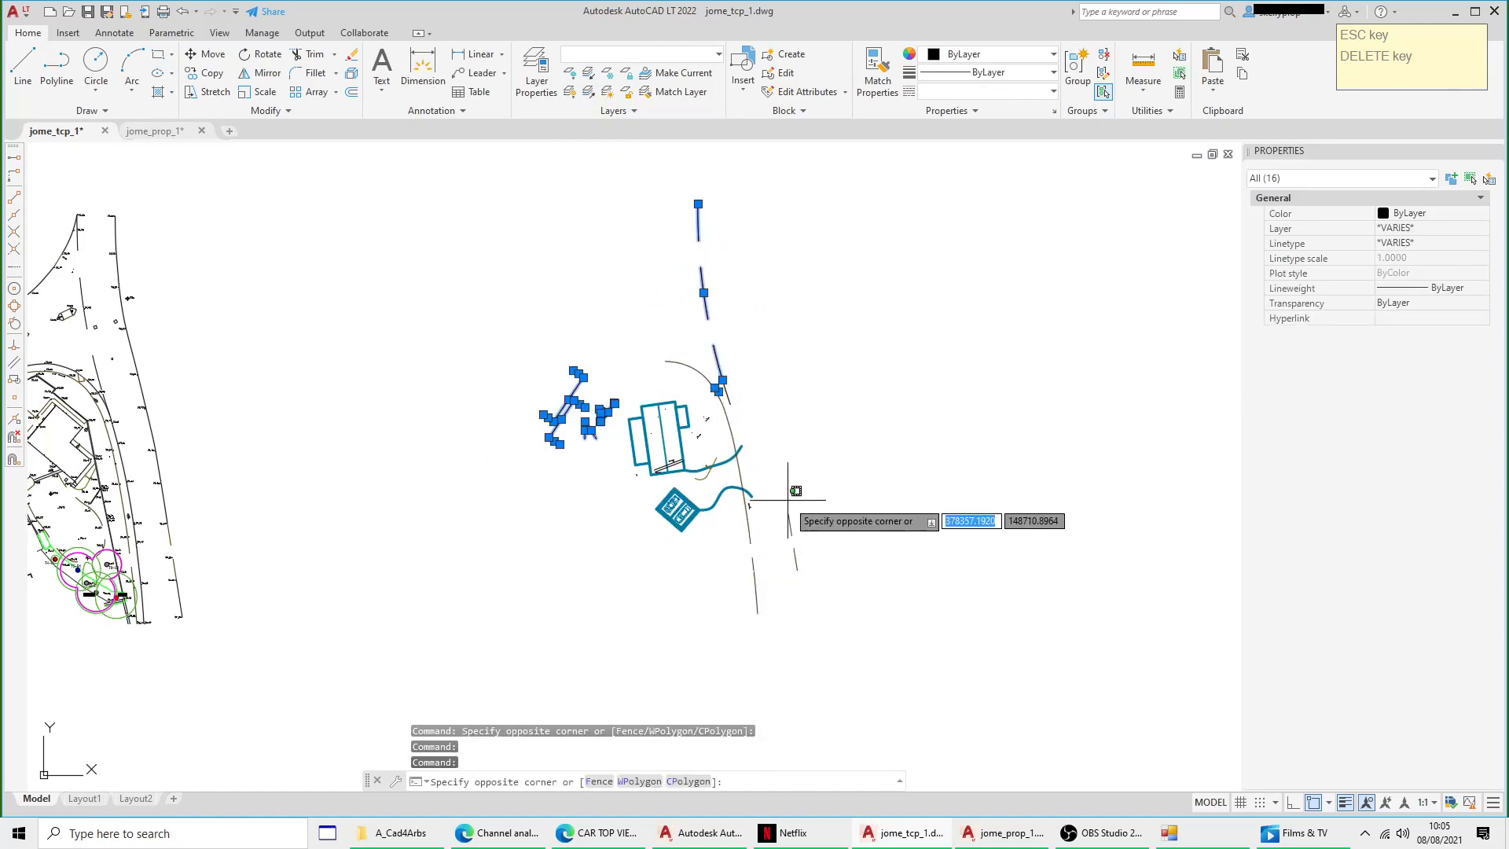
pyautogui.click(825, 515)
pyautogui.click(588, 79)
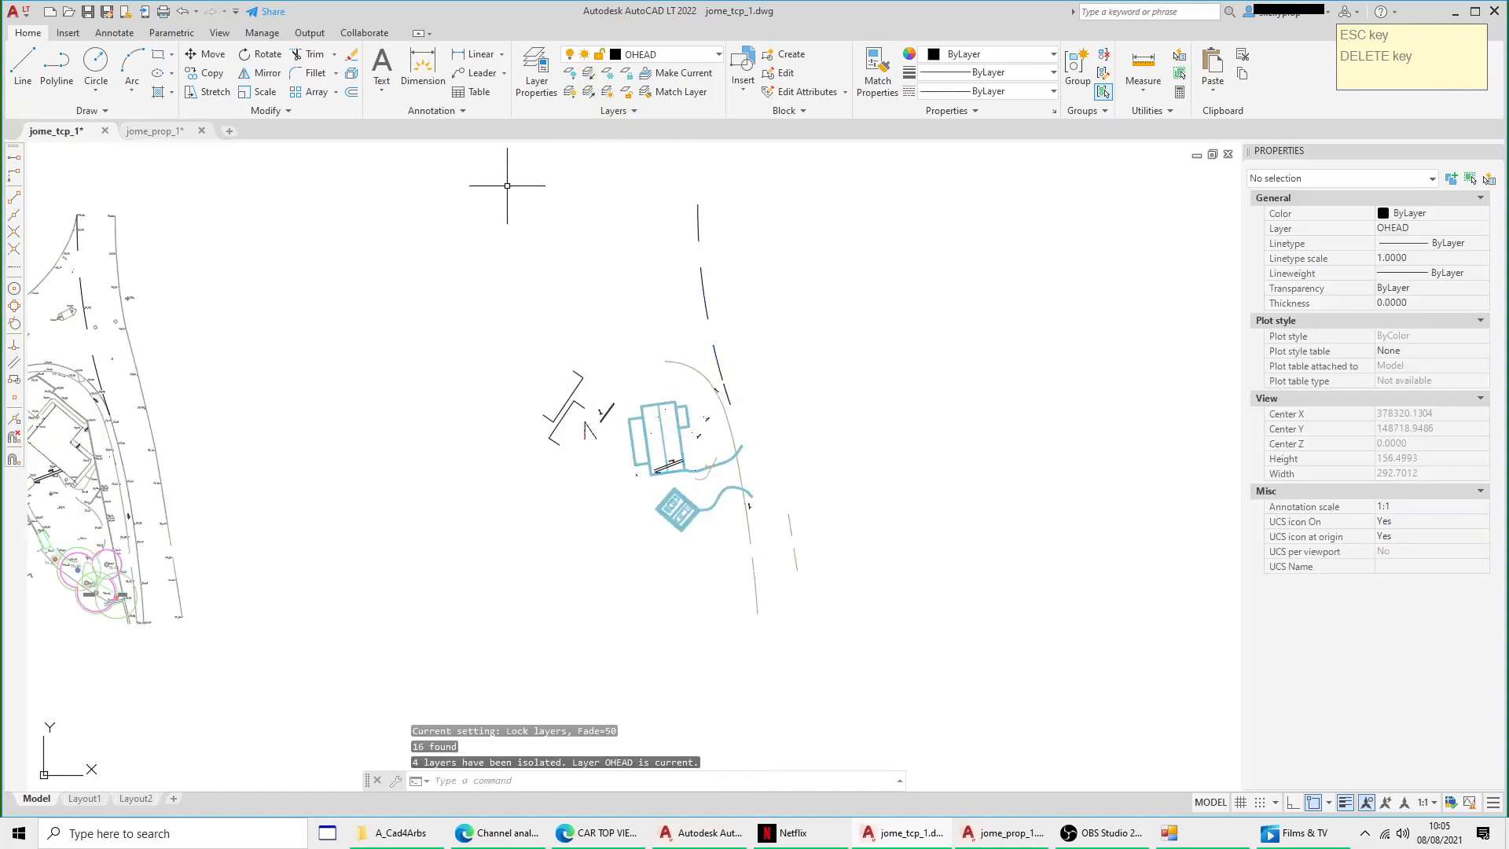
# Step: Erase the leftover survey lines on these isolated layers around the proposed buildings and unisolate the layers
pyautogui.click(495, 180)
pyautogui.click(912, 652)
pyautogui.press('Delete')
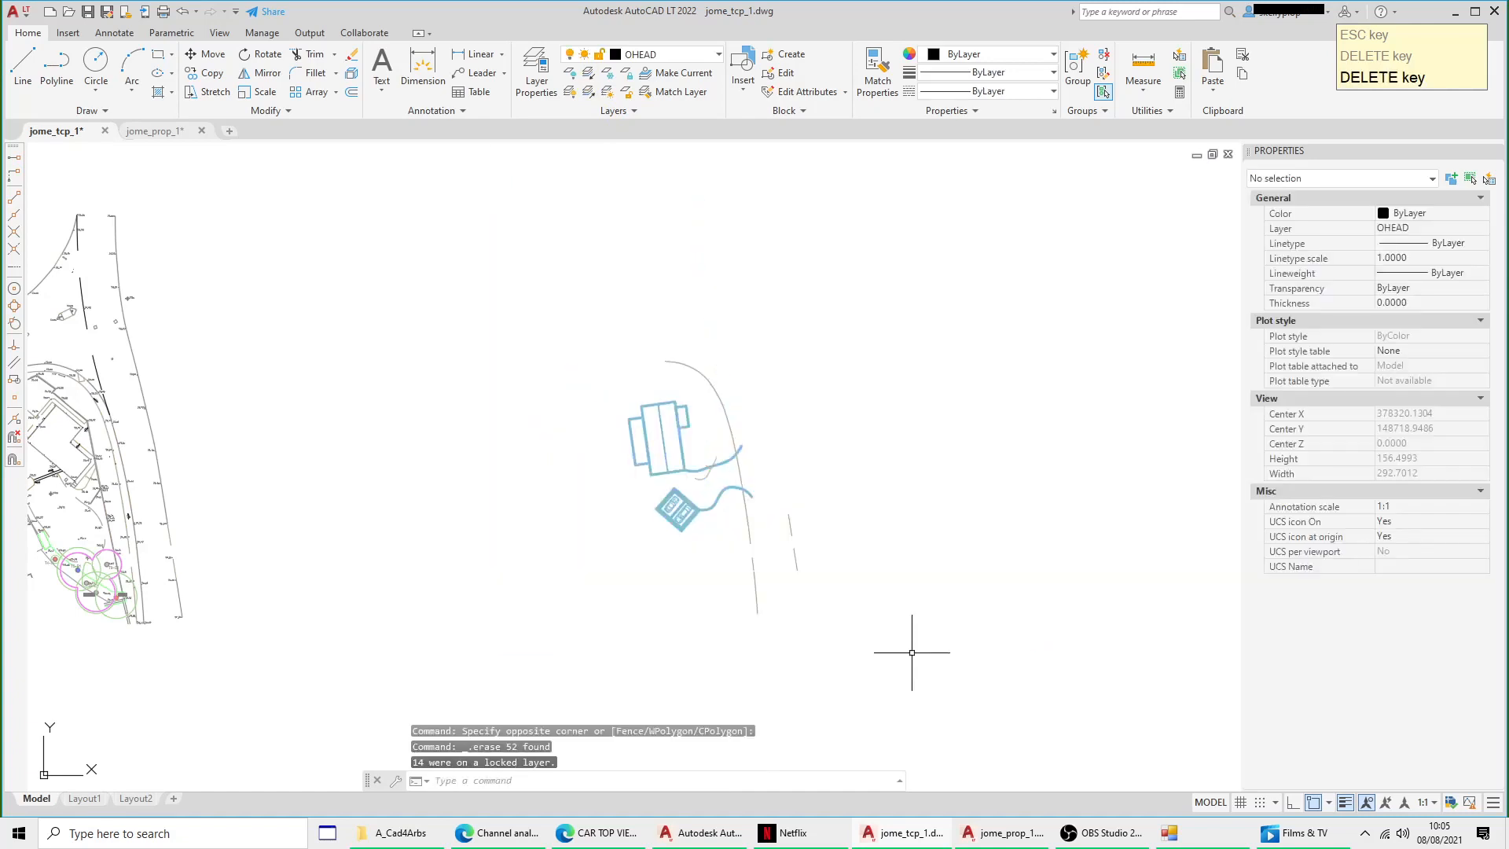
pyautogui.click(589, 92)
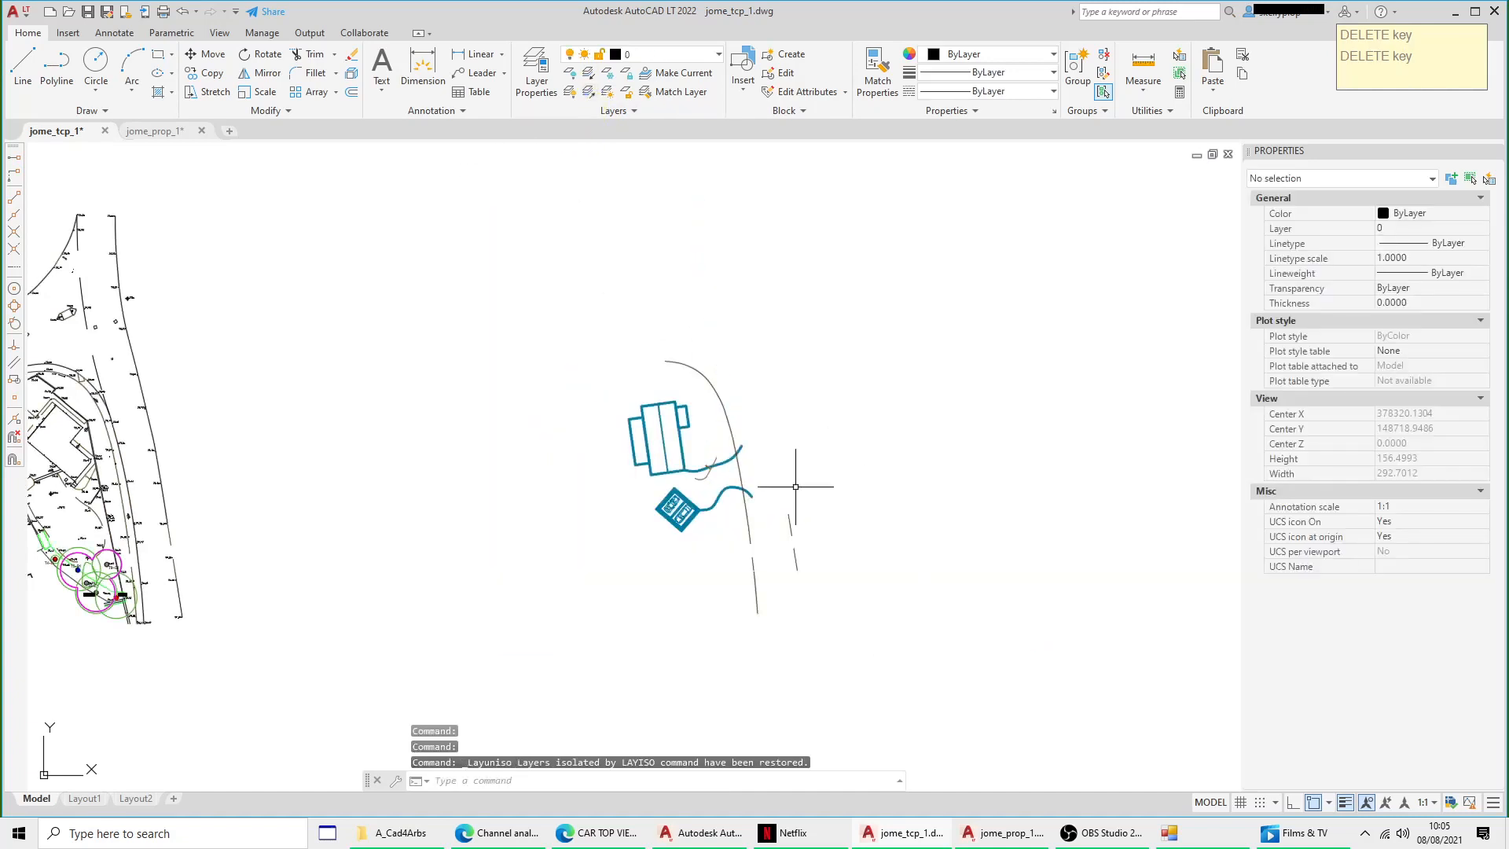
# Step: Delete the remaining bank lines near the driveway, the long curved road line and the short dashed line east of it
pyautogui.scroll(6, 691, 444)
pyautogui.click(610, 331)
pyautogui.click(730, 465)
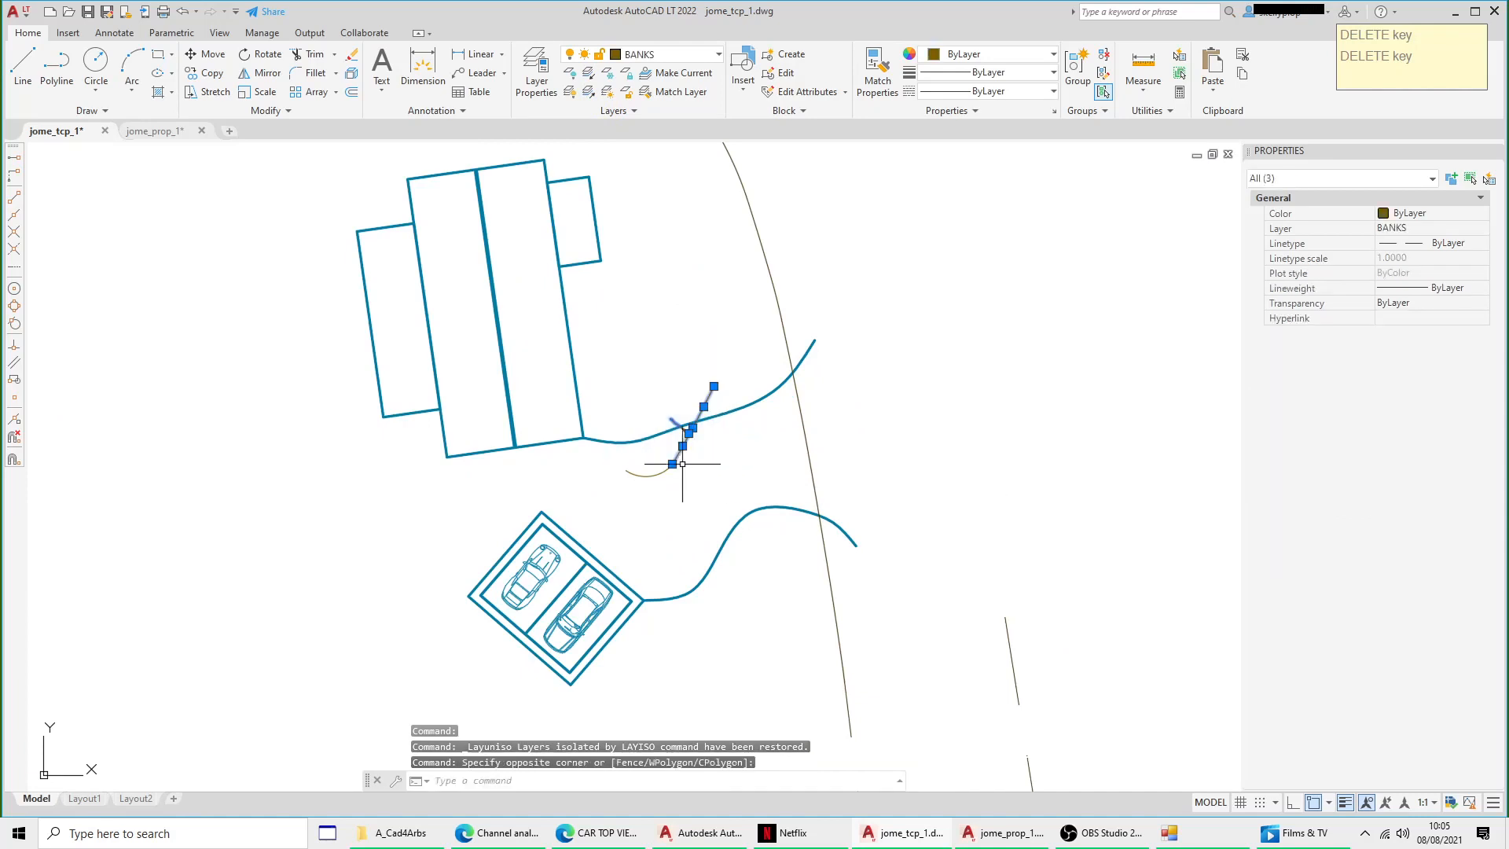
pyautogui.click(621, 467)
pyautogui.click(690, 497)
pyautogui.scroll(-2, 880, 534)
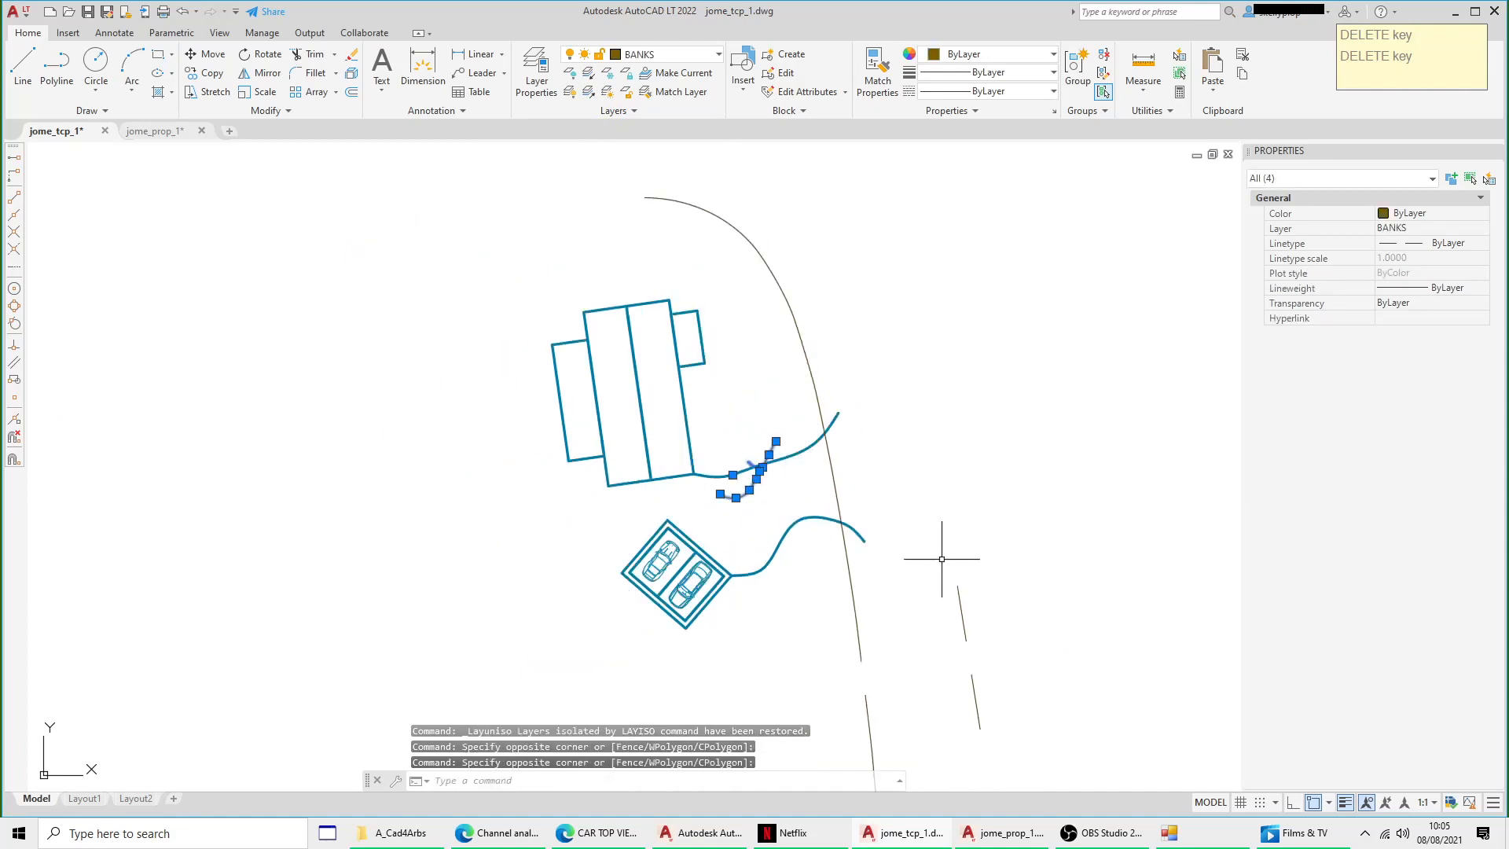
pyautogui.click(938, 558)
pyautogui.click(1016, 709)
pyautogui.click(857, 611)
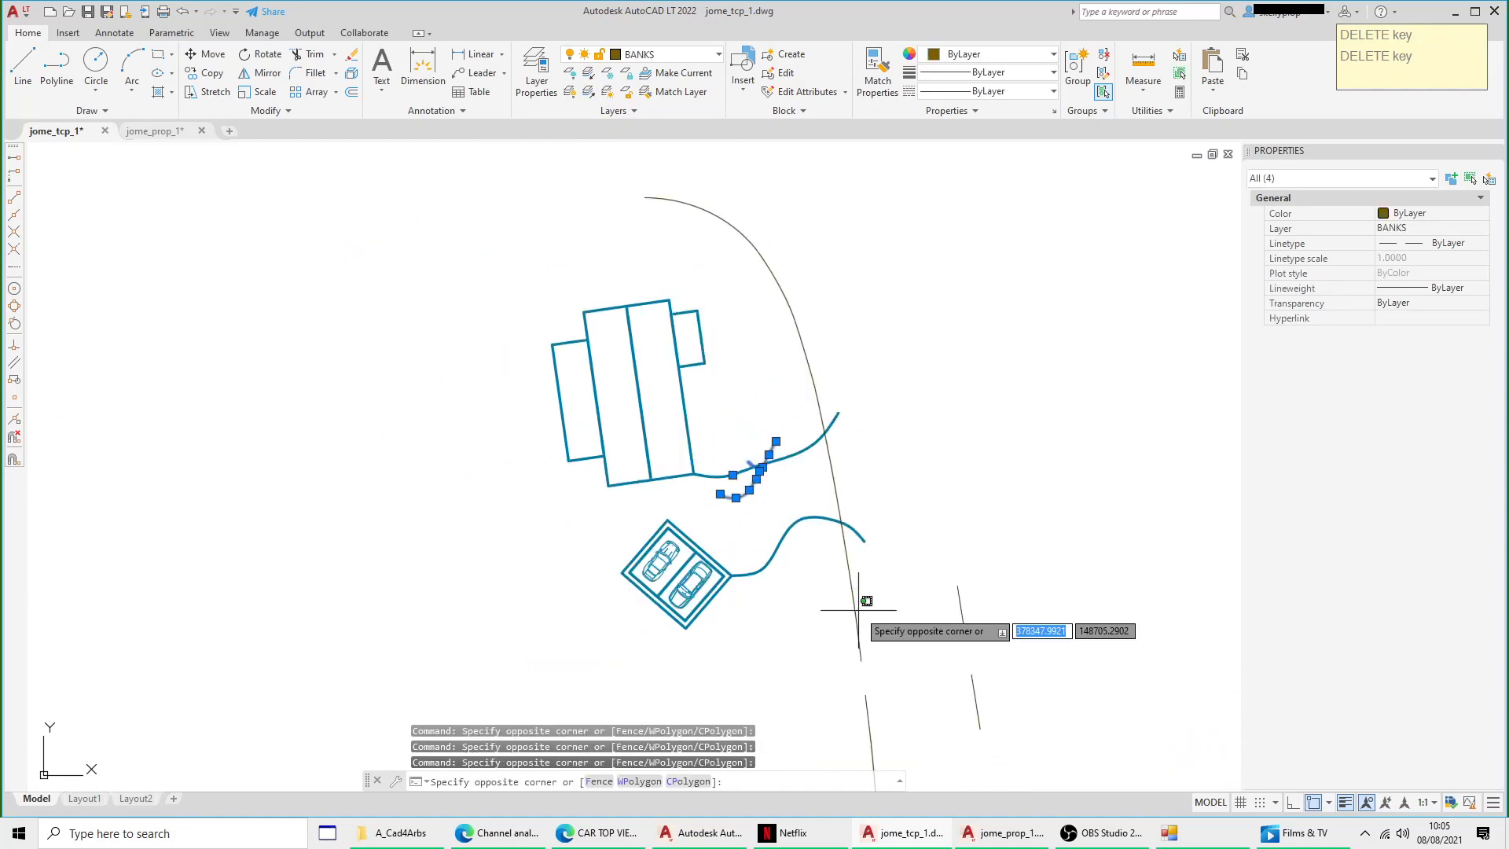
pyautogui.click(853, 613)
pyautogui.click(957, 614)
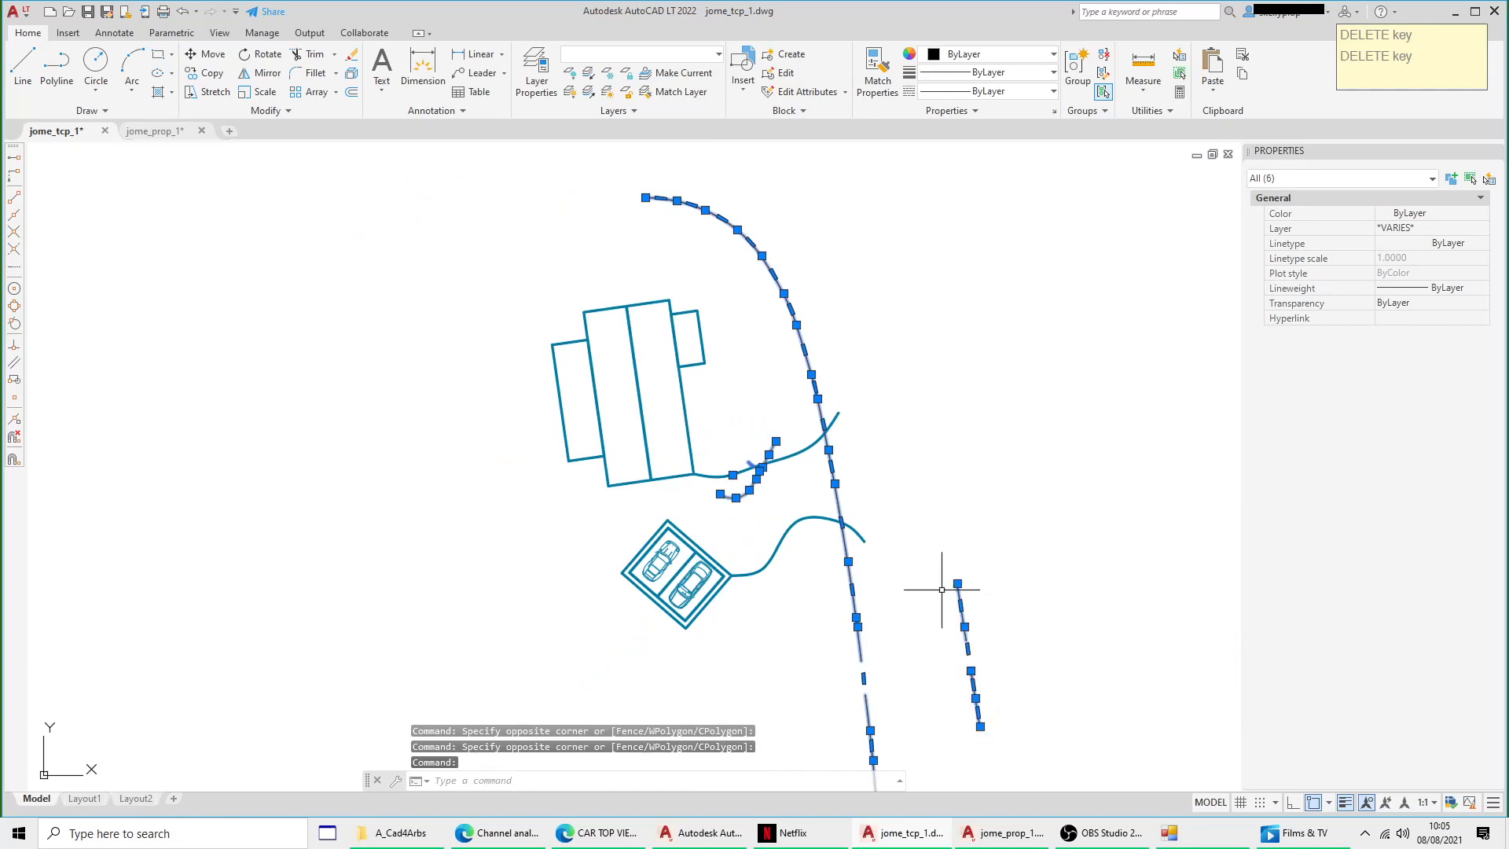
pyautogui.press('Delete')
# Step: Copy the proposed buildings, driveway lines and their reference circle to the clipboard, using the circle's centre as base point
pyautogui.scroll(-8, 942, 590)
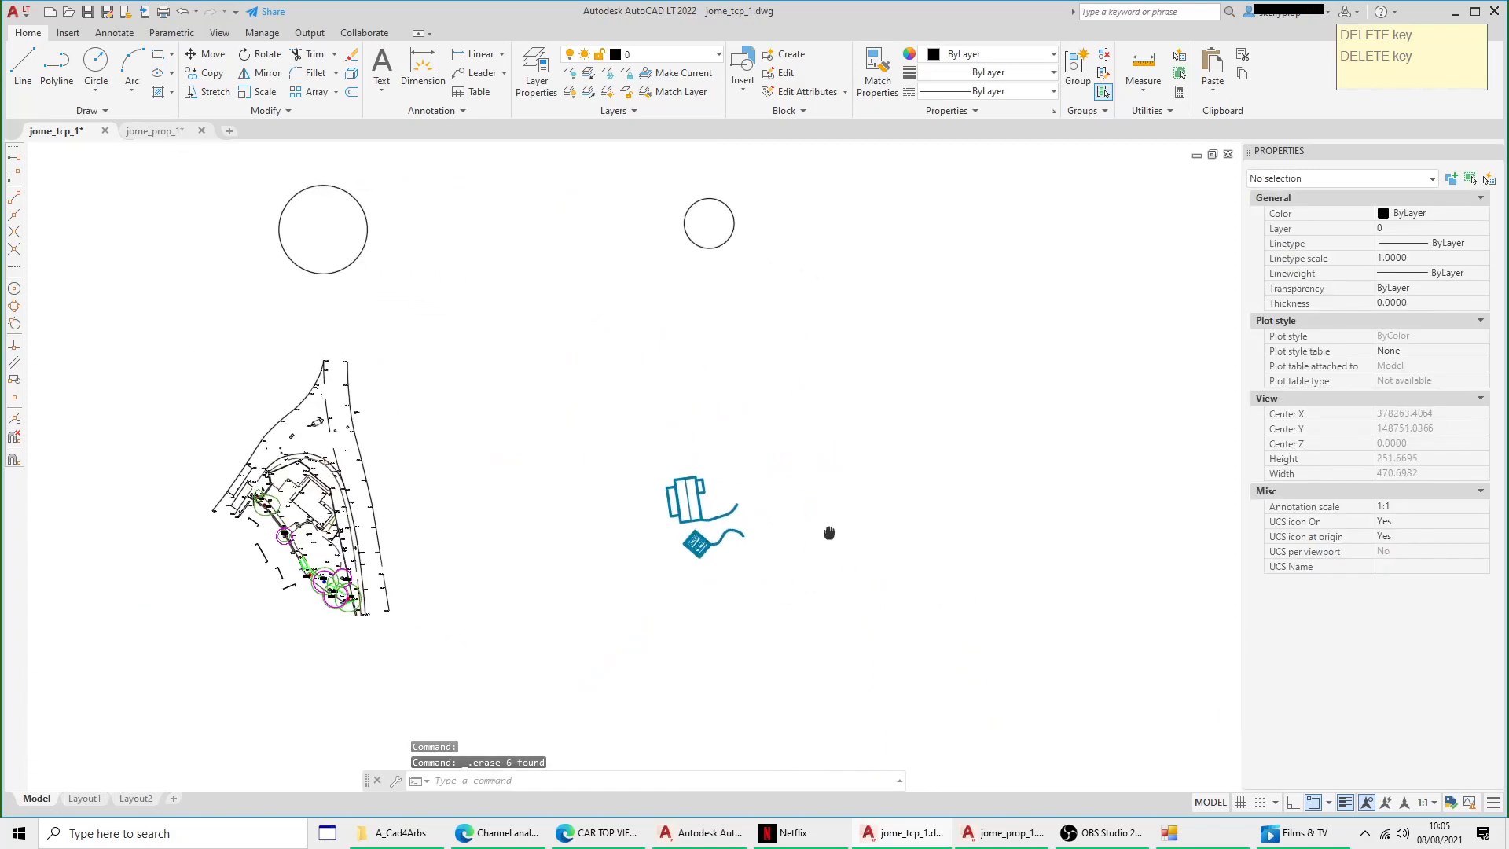
pyautogui.click(597, 179)
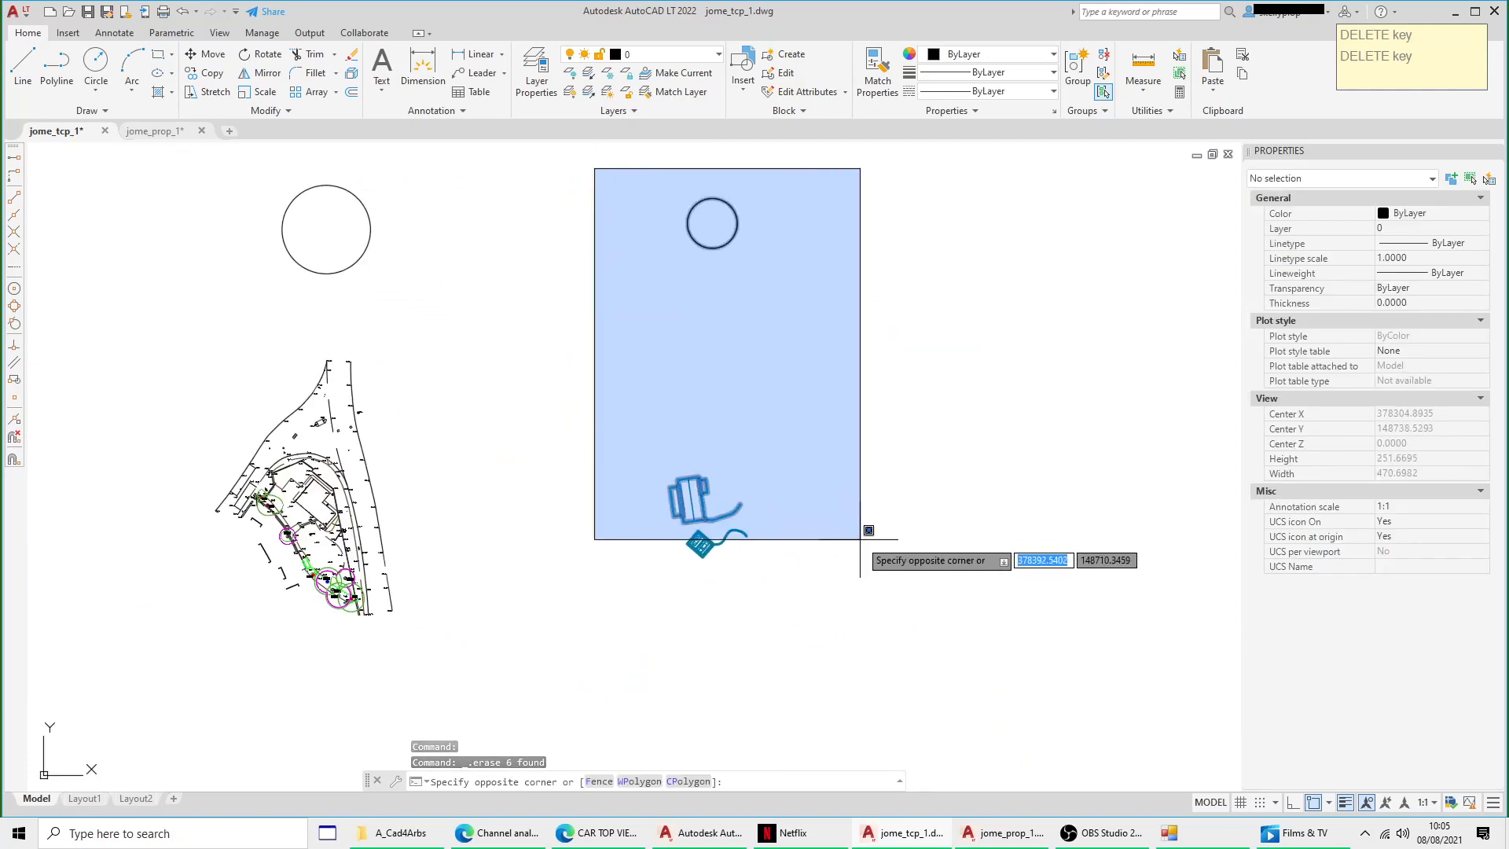
pyautogui.click(879, 629)
pyautogui.rightClick(846, 346)
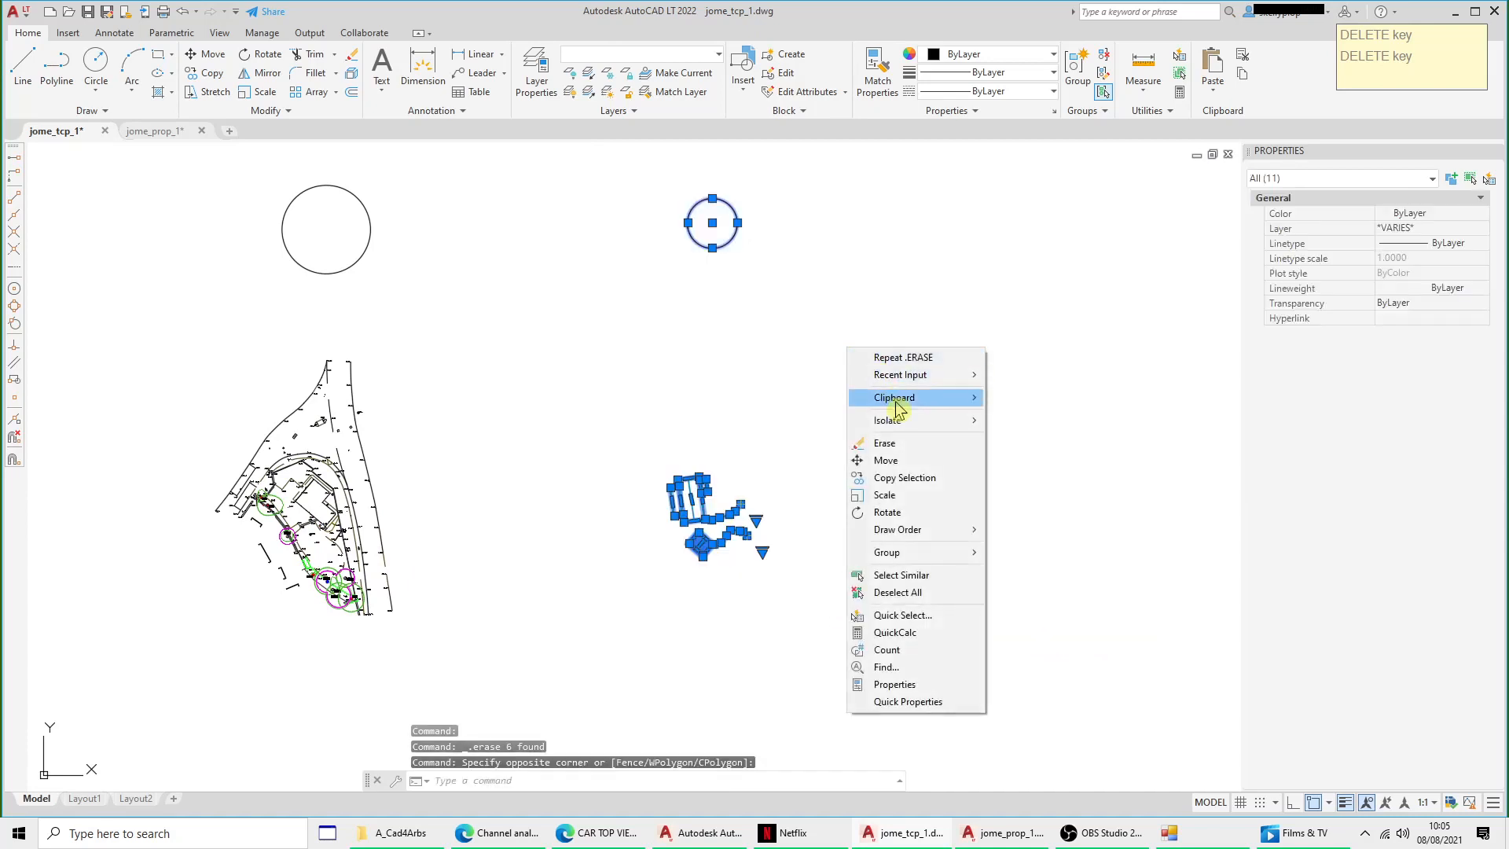
pyautogui.moveTo(894, 398)
pyautogui.click(1040, 433)
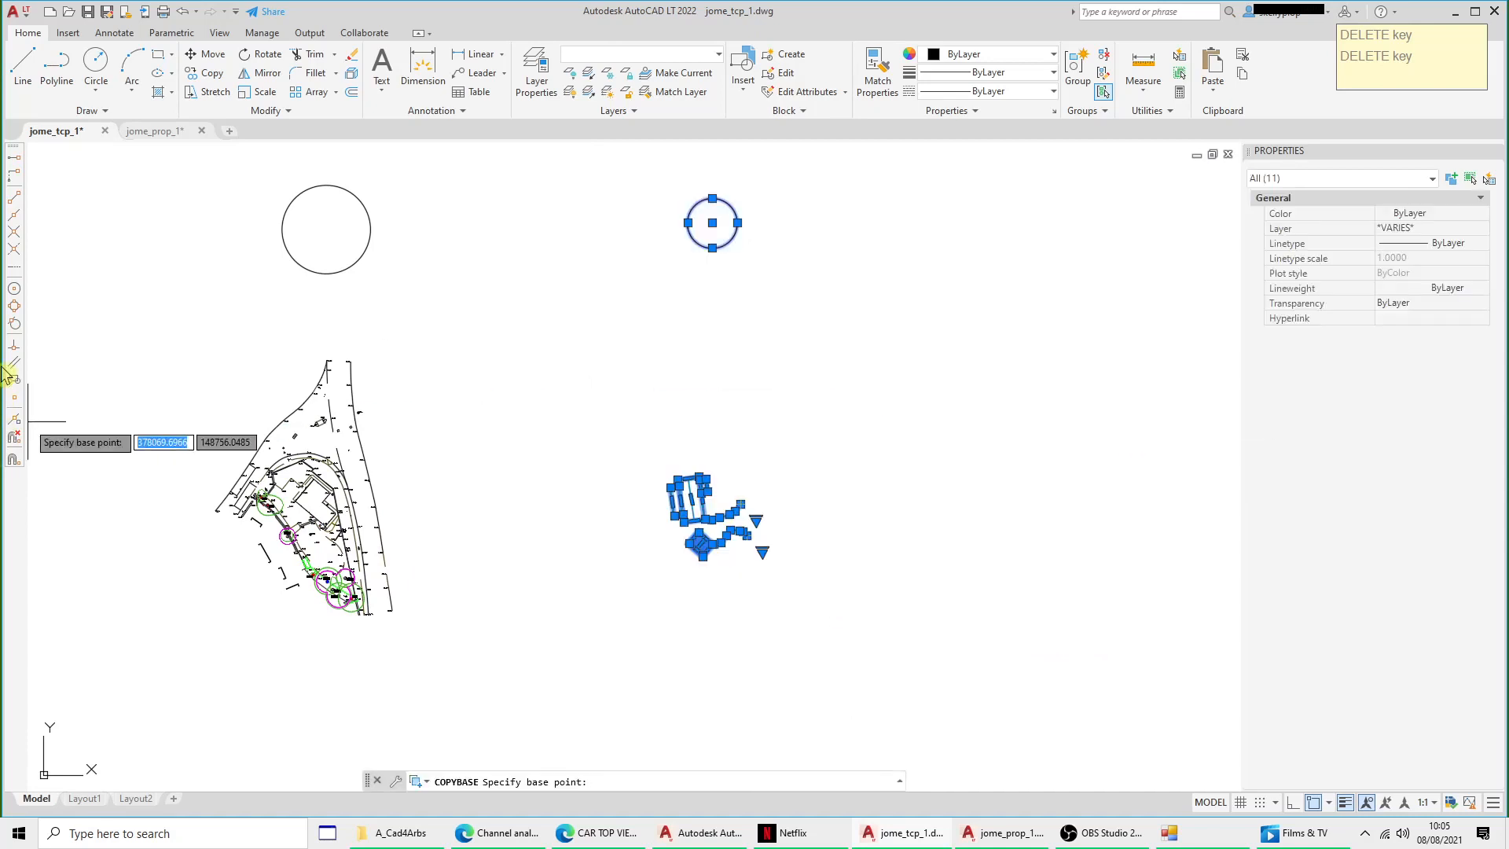
pyautogui.click(14, 291)
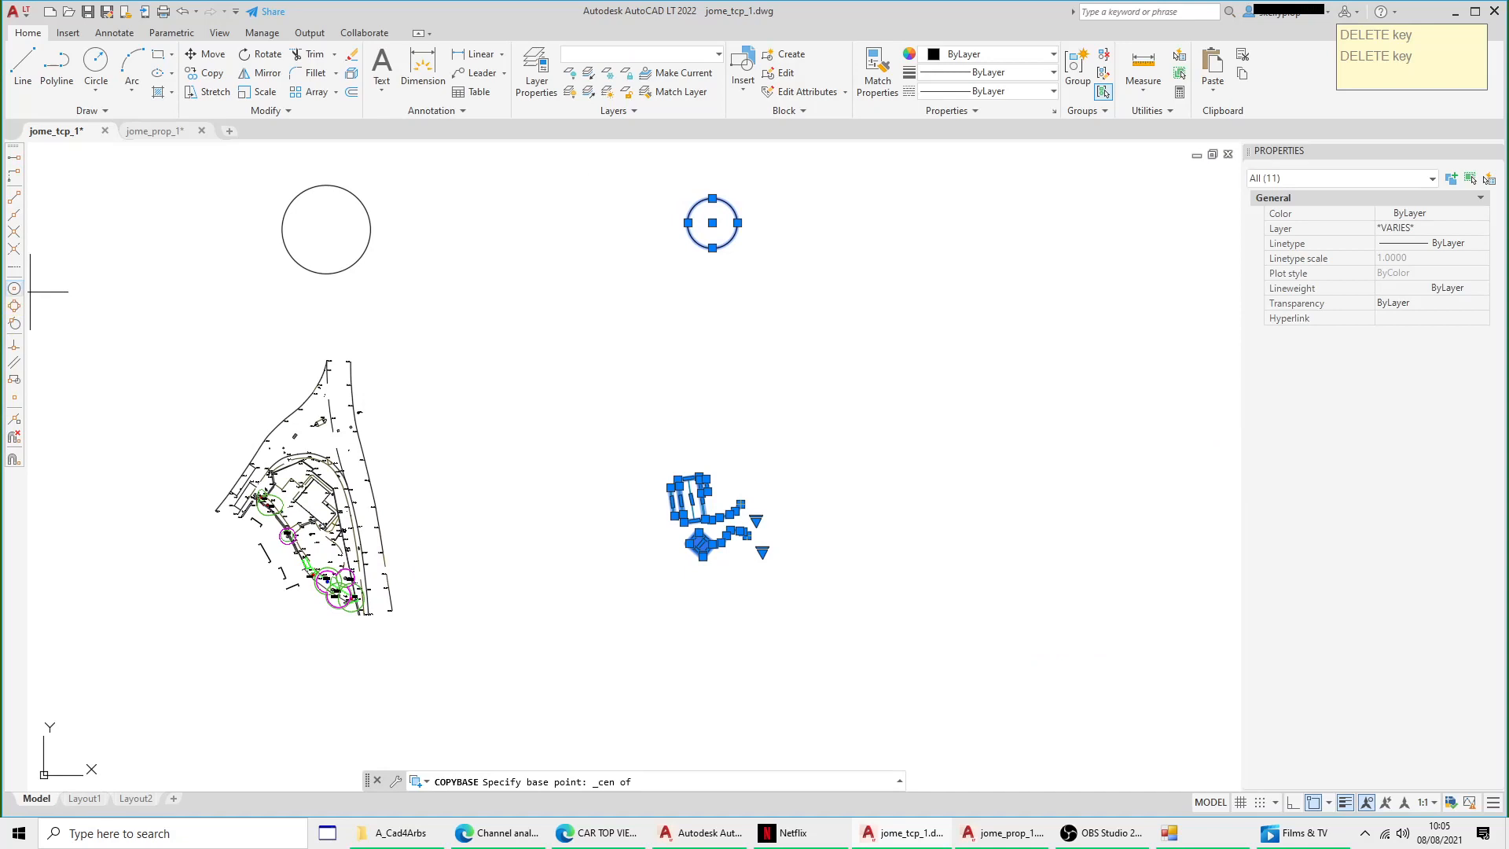
pyautogui.click(711, 222)
pyautogui.press('Escape')
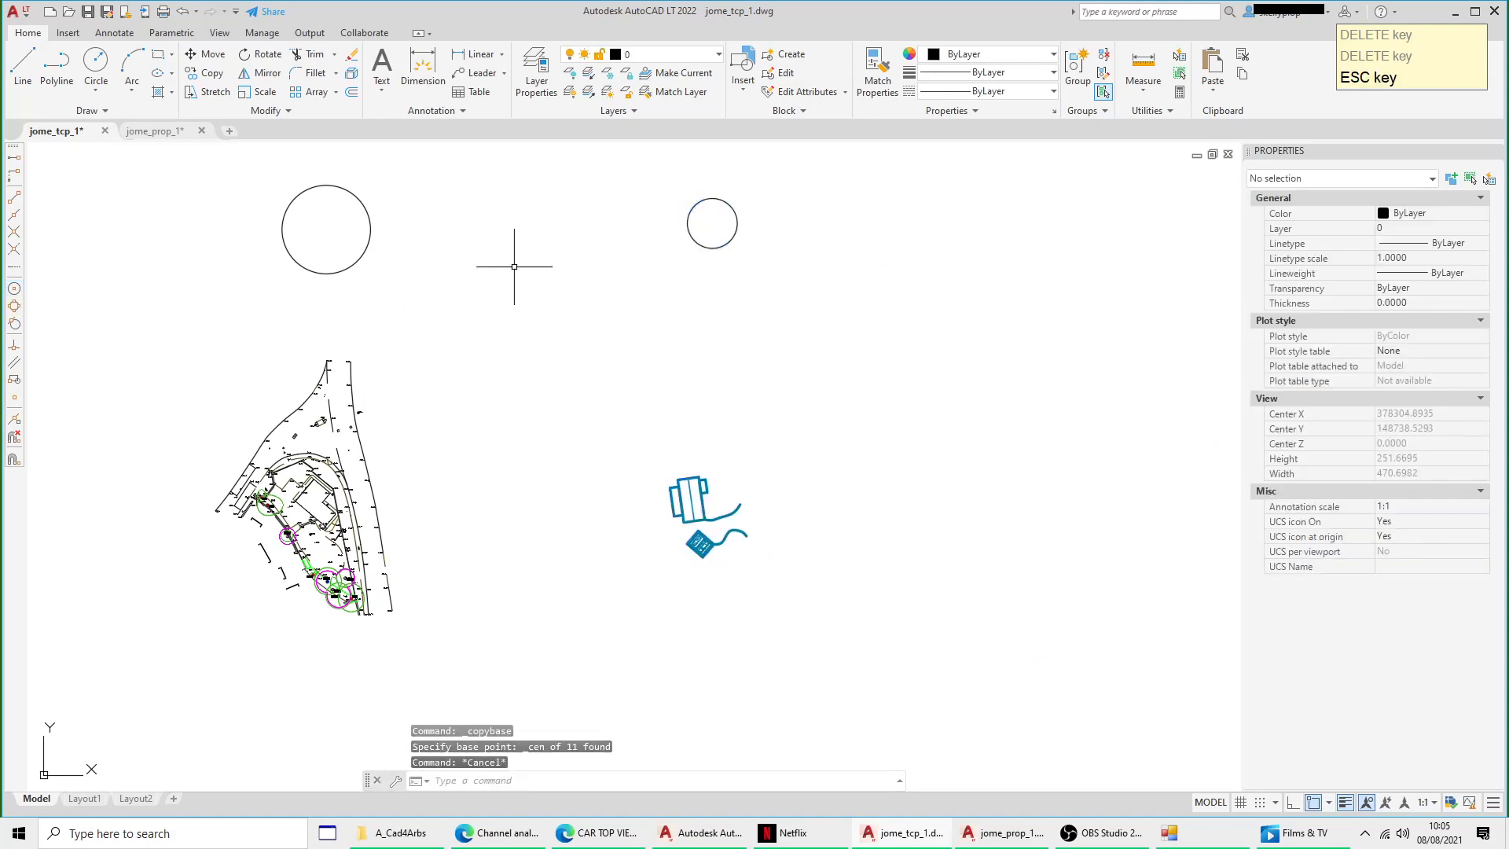
# Step: Paste the copied features as a block, inserting them at the centre of the tree survey's large reference circle
pyautogui.rightClick(516, 270)
pyautogui.moveTo(572, 326)
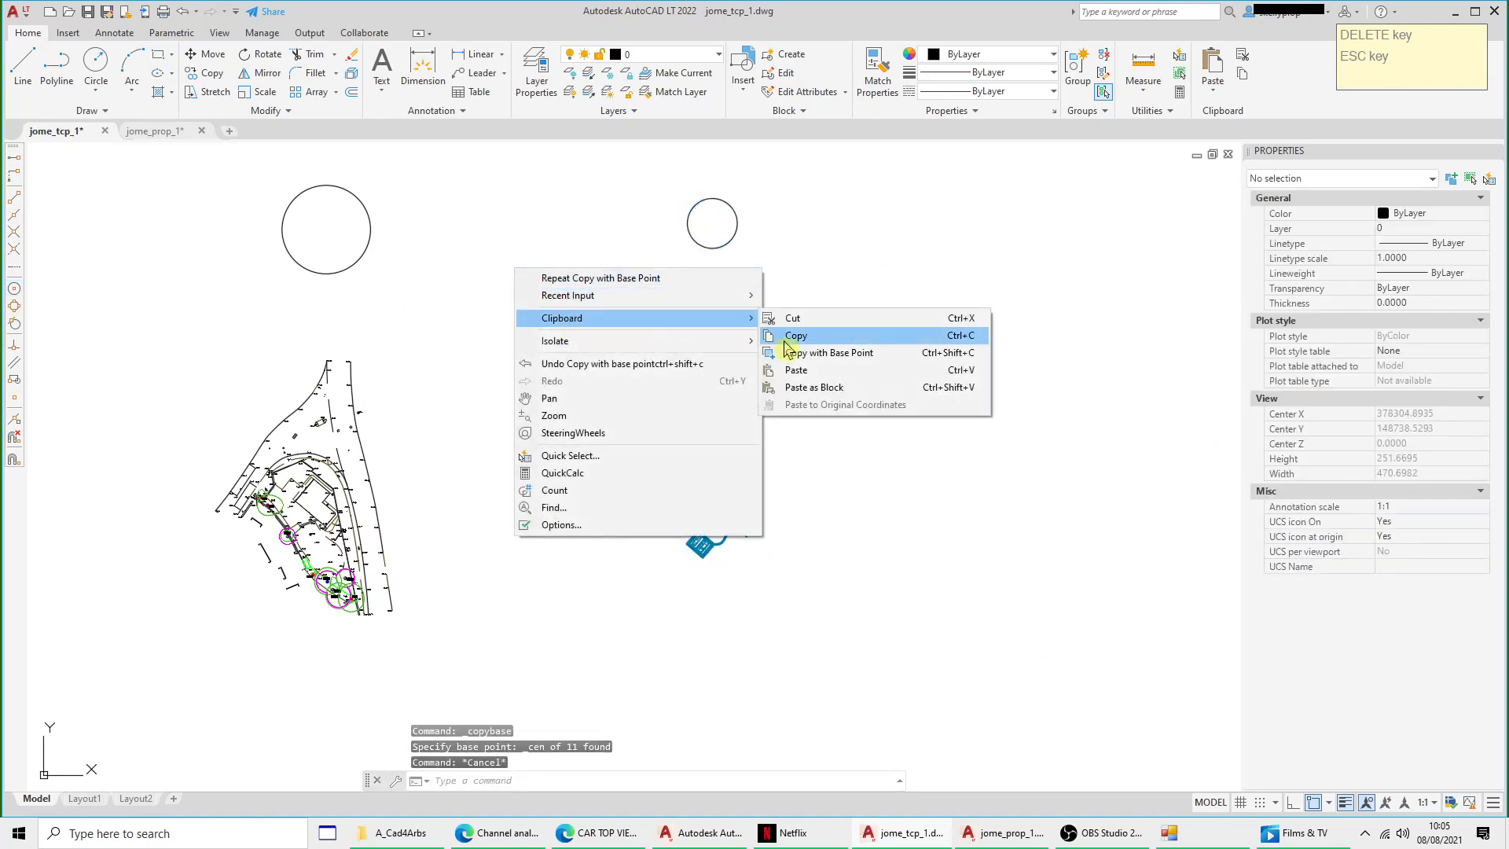
pyautogui.click(817, 386)
pyautogui.click(14, 288)
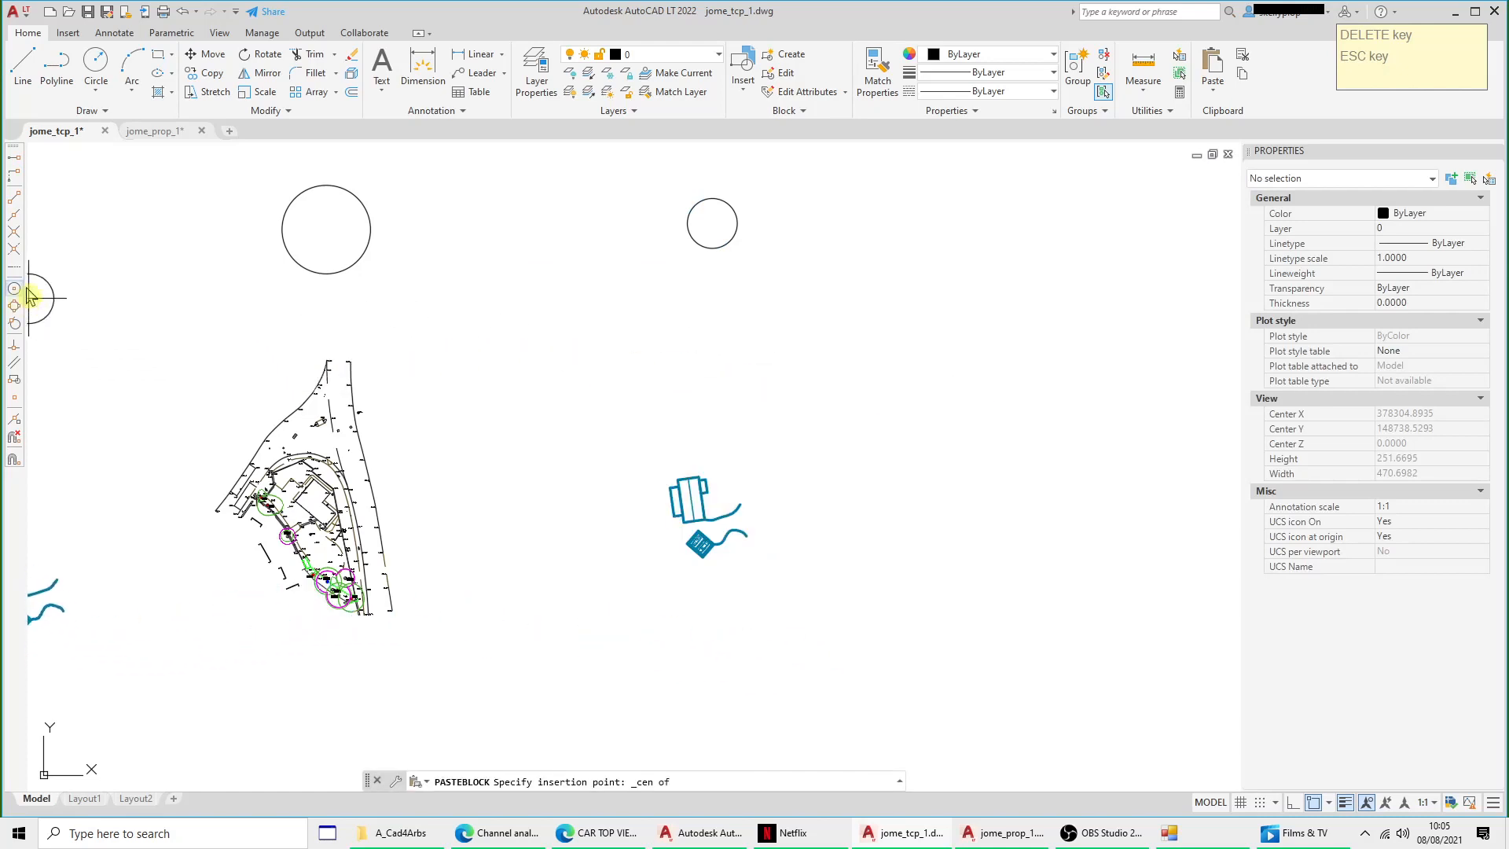
pyautogui.click(326, 228)
# Step: Examine how the pasted house, garage and driveway lines sit among the surveyed trees and existing site features
pyautogui.scroll(5, 548, 423)
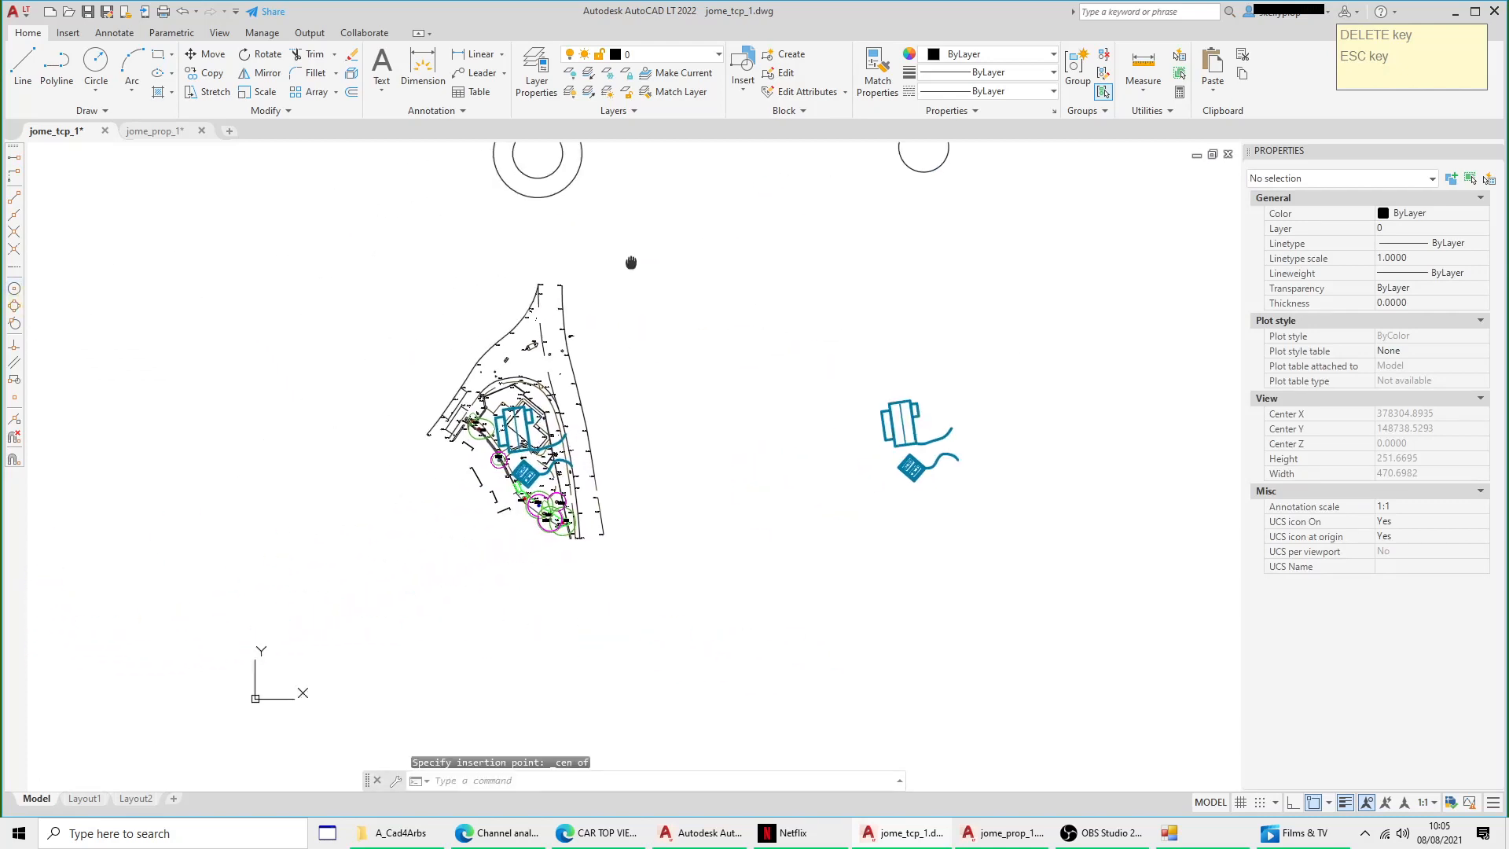
pyautogui.scroll(-2, 781, 360)
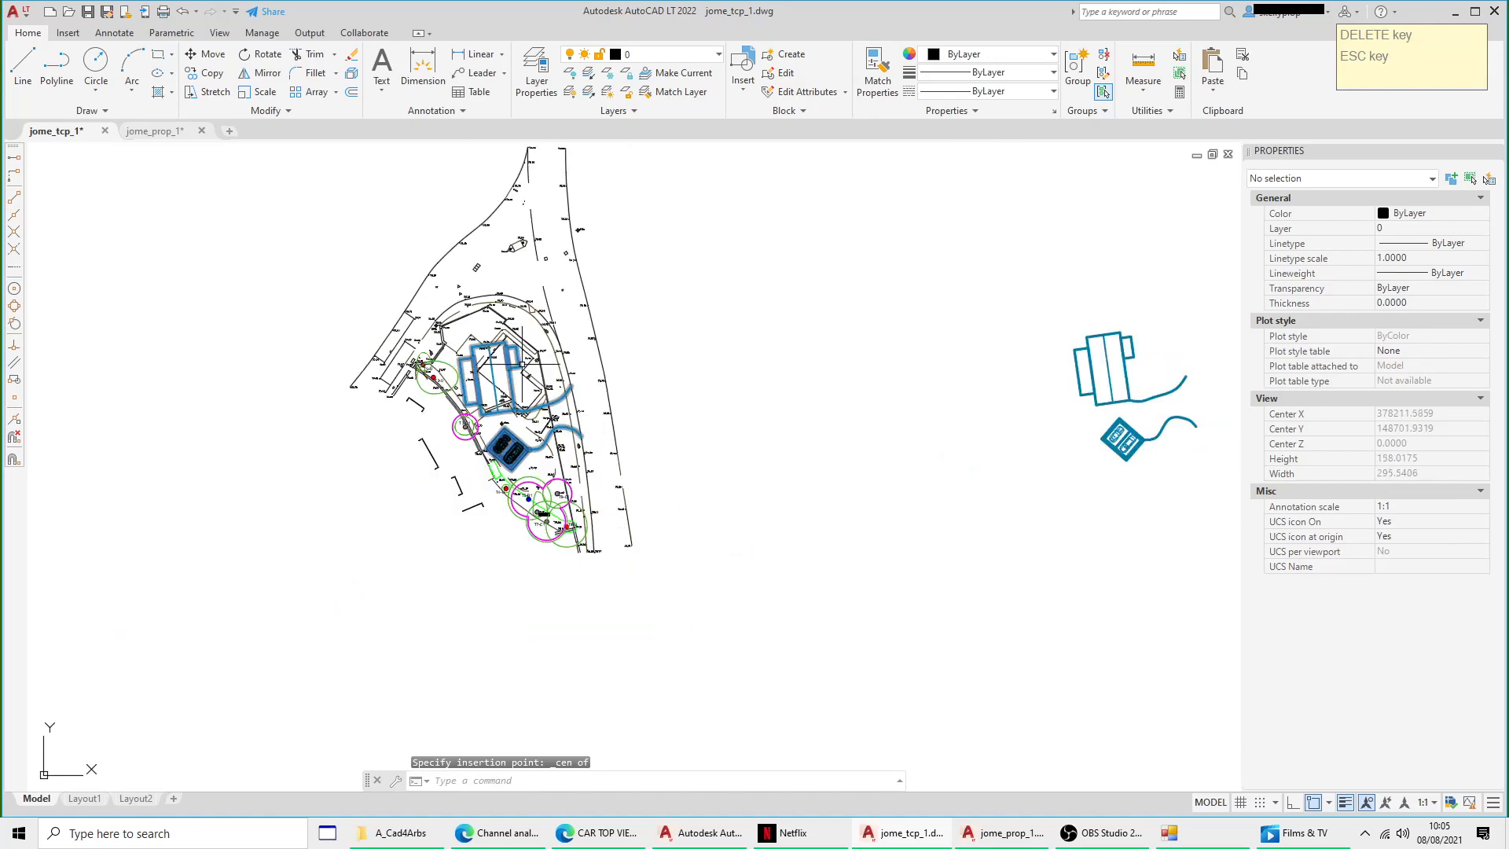
pyautogui.moveTo(782, 360); pyautogui.dragTo(731, 449, button='middle')
pyautogui.scroll(4, 460, 542)
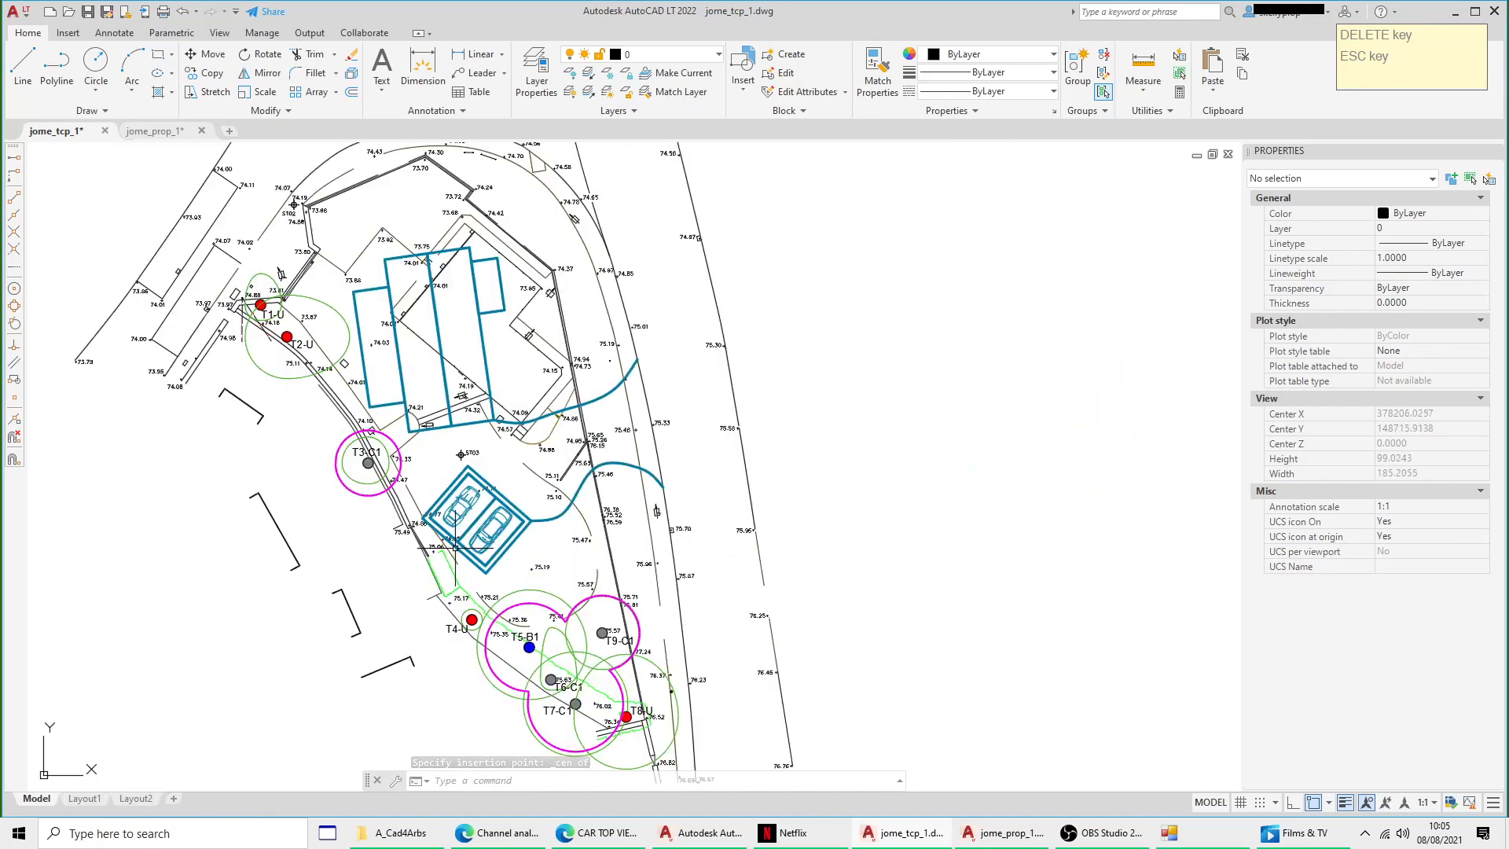
pyautogui.moveTo(810, 437); pyautogui.dragTo(855, 462, button='middle')
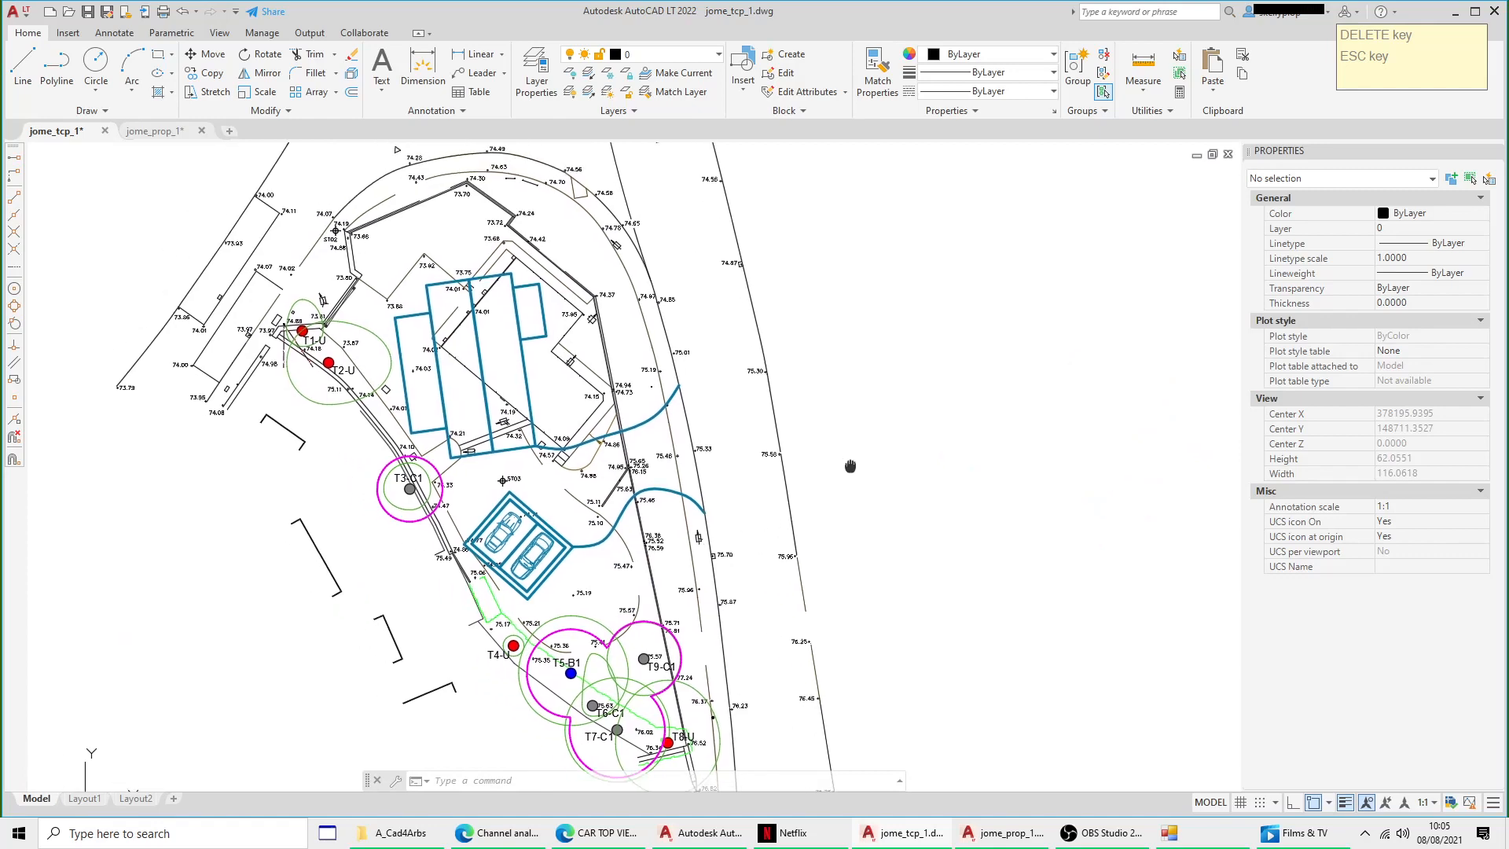
pyautogui.scroll(-2, 700, 379)
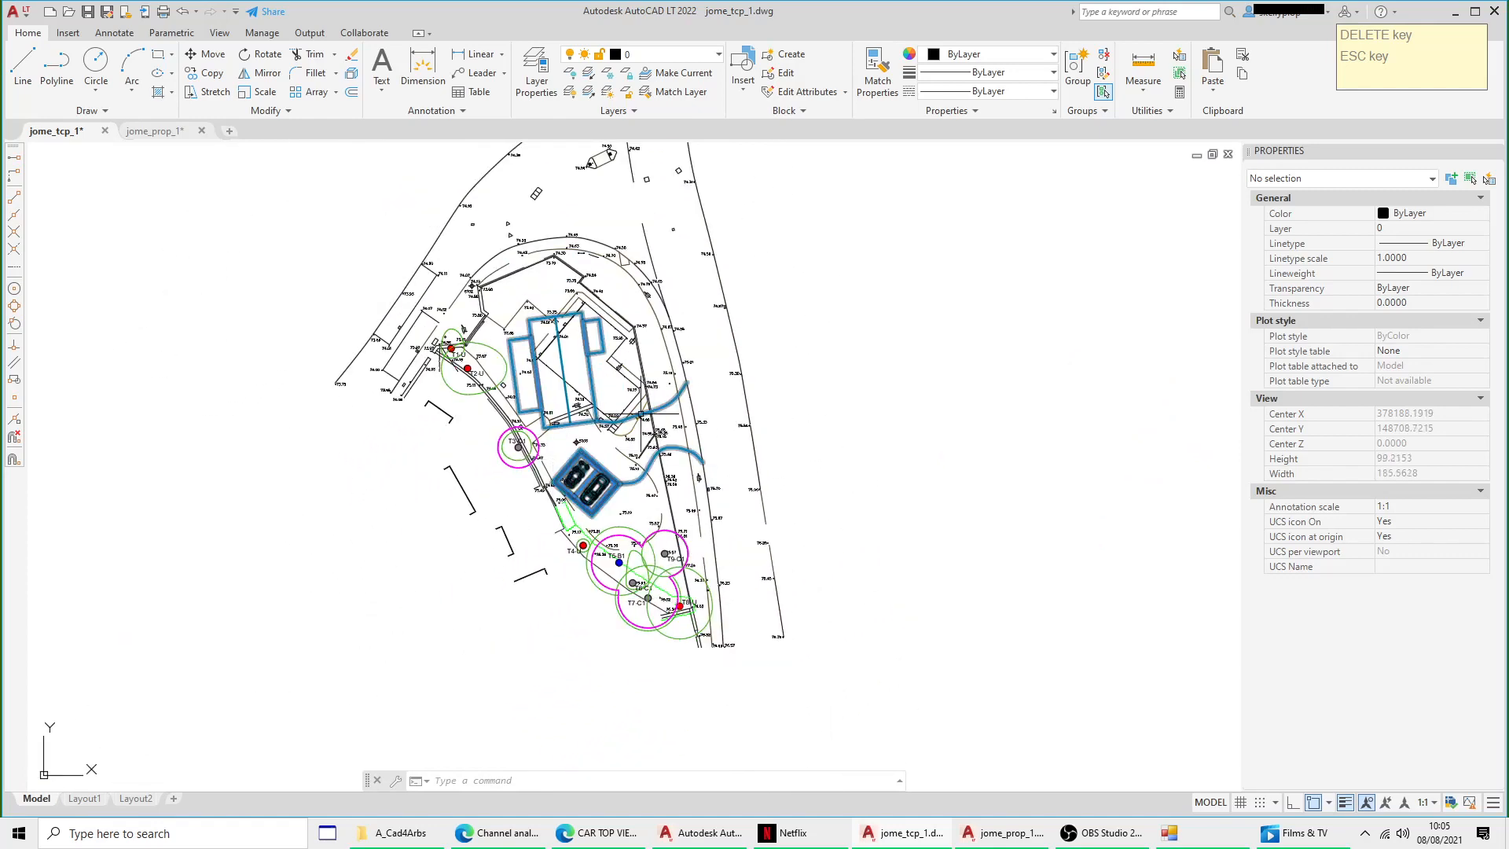
pyautogui.scroll(2, 550, 474)
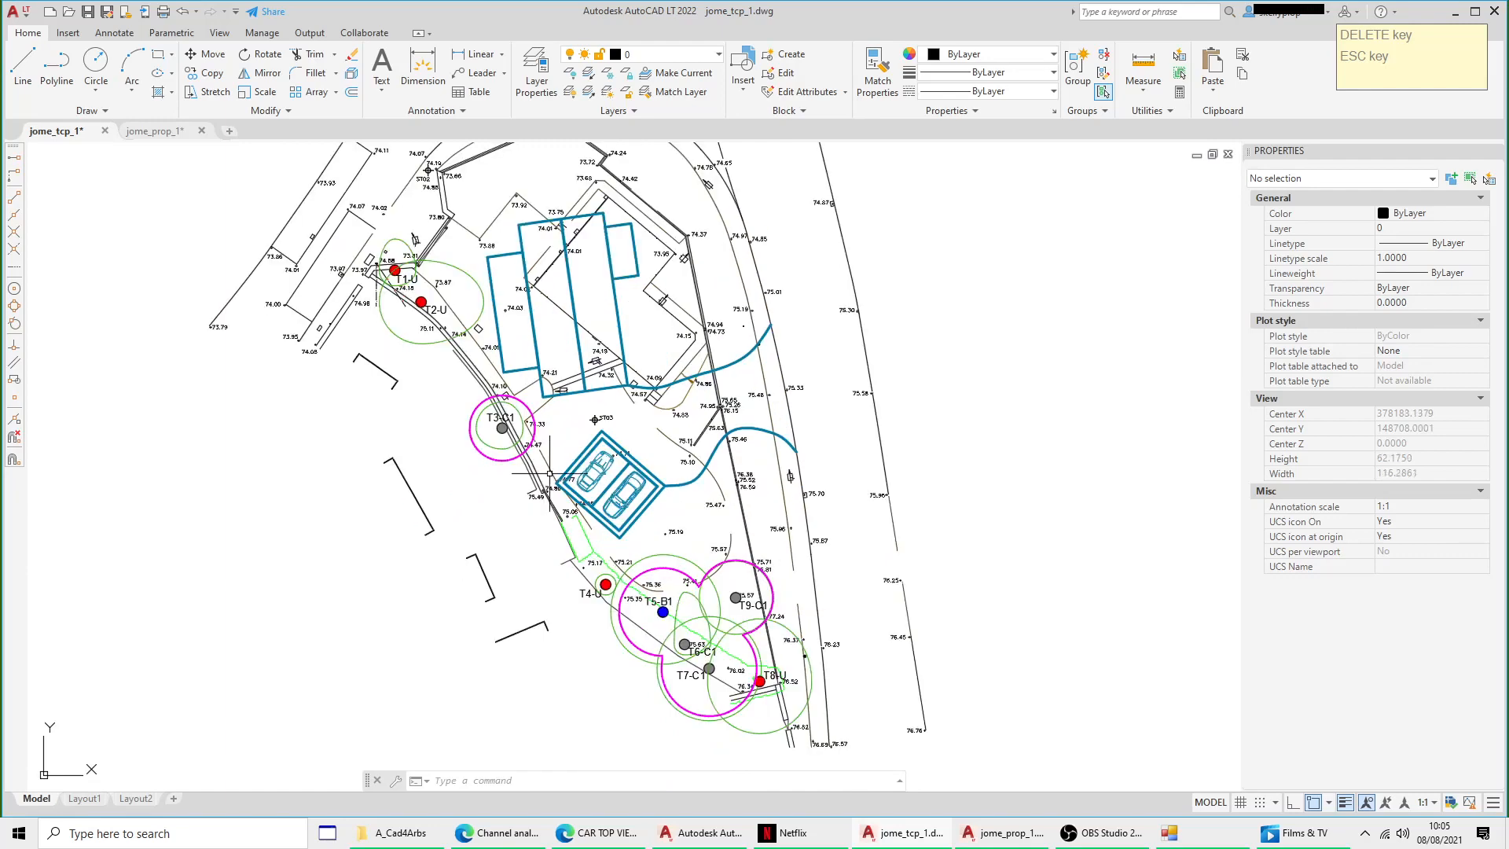
pyautogui.scroll(-4, 727, 477)
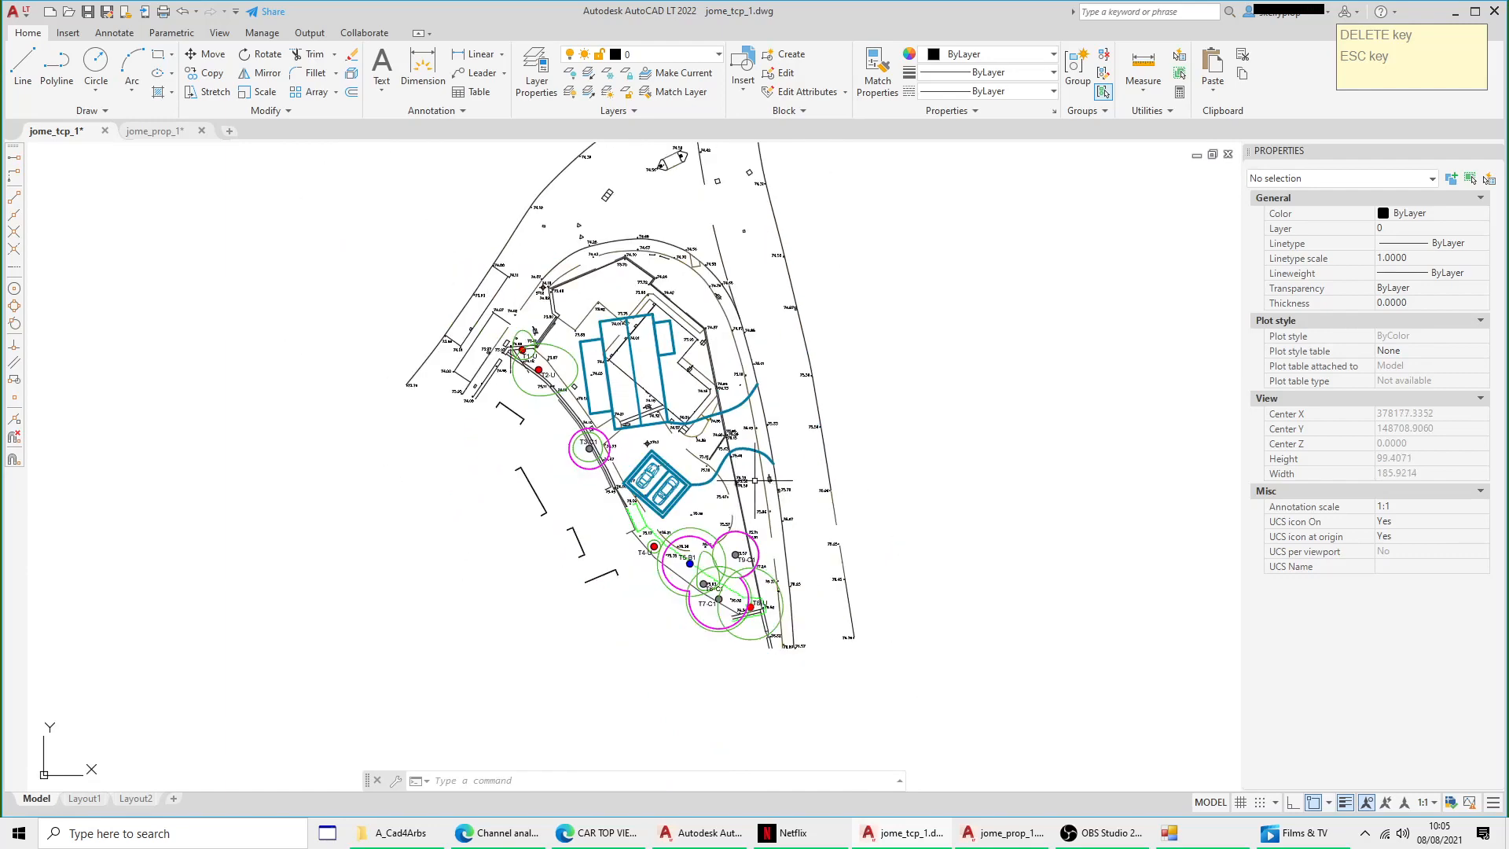
pyautogui.scroll(-2, 741, 454)
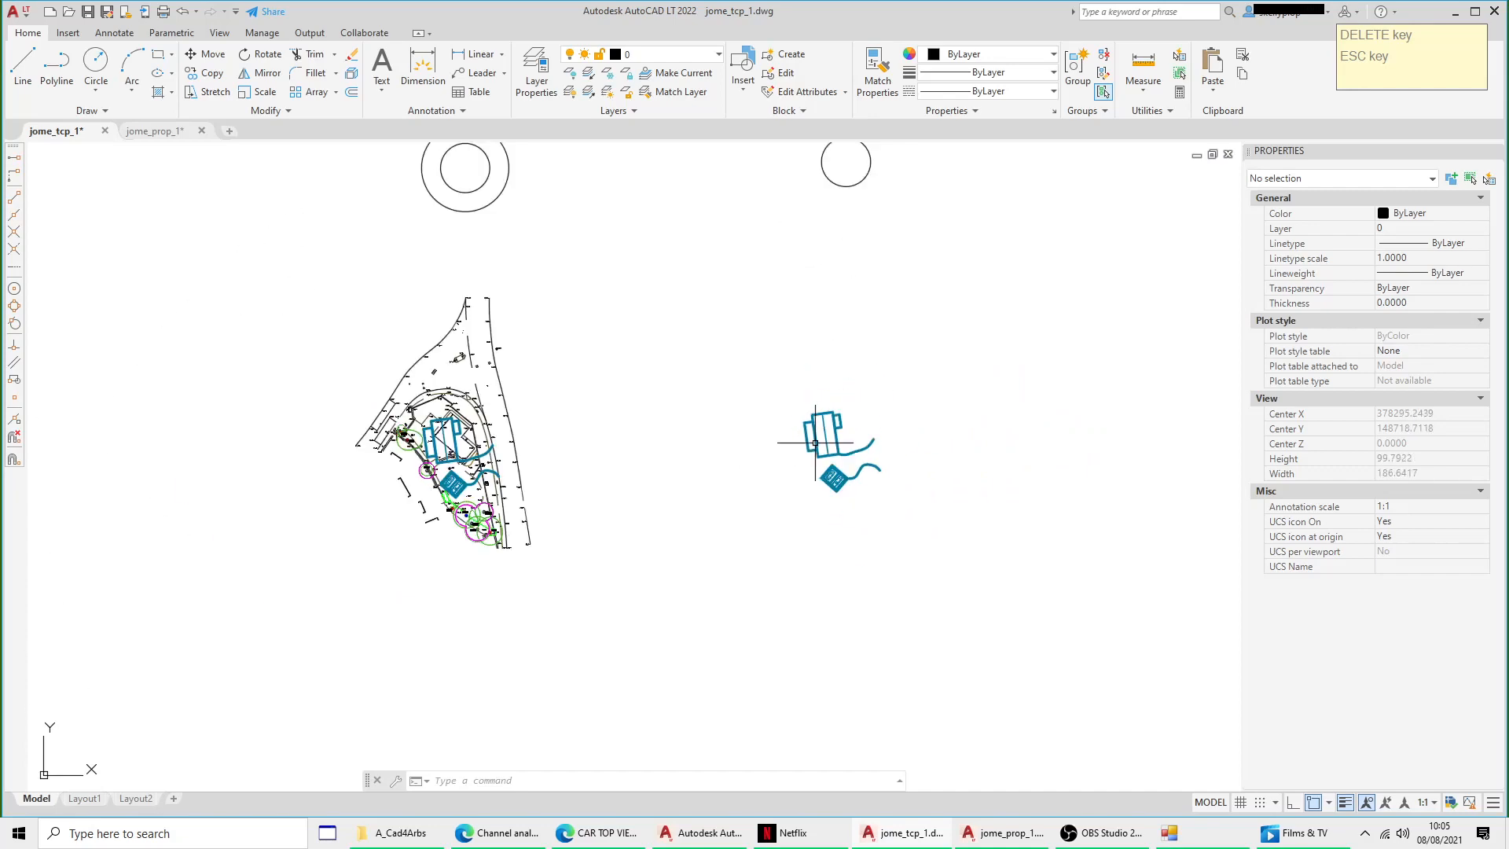
# Step: Inspect the pasted block by highlighting its features together with the inner circle and checking the concentric alignment
pyautogui.moveTo(780, 214); pyautogui.dragTo(768, 347, button='middle')
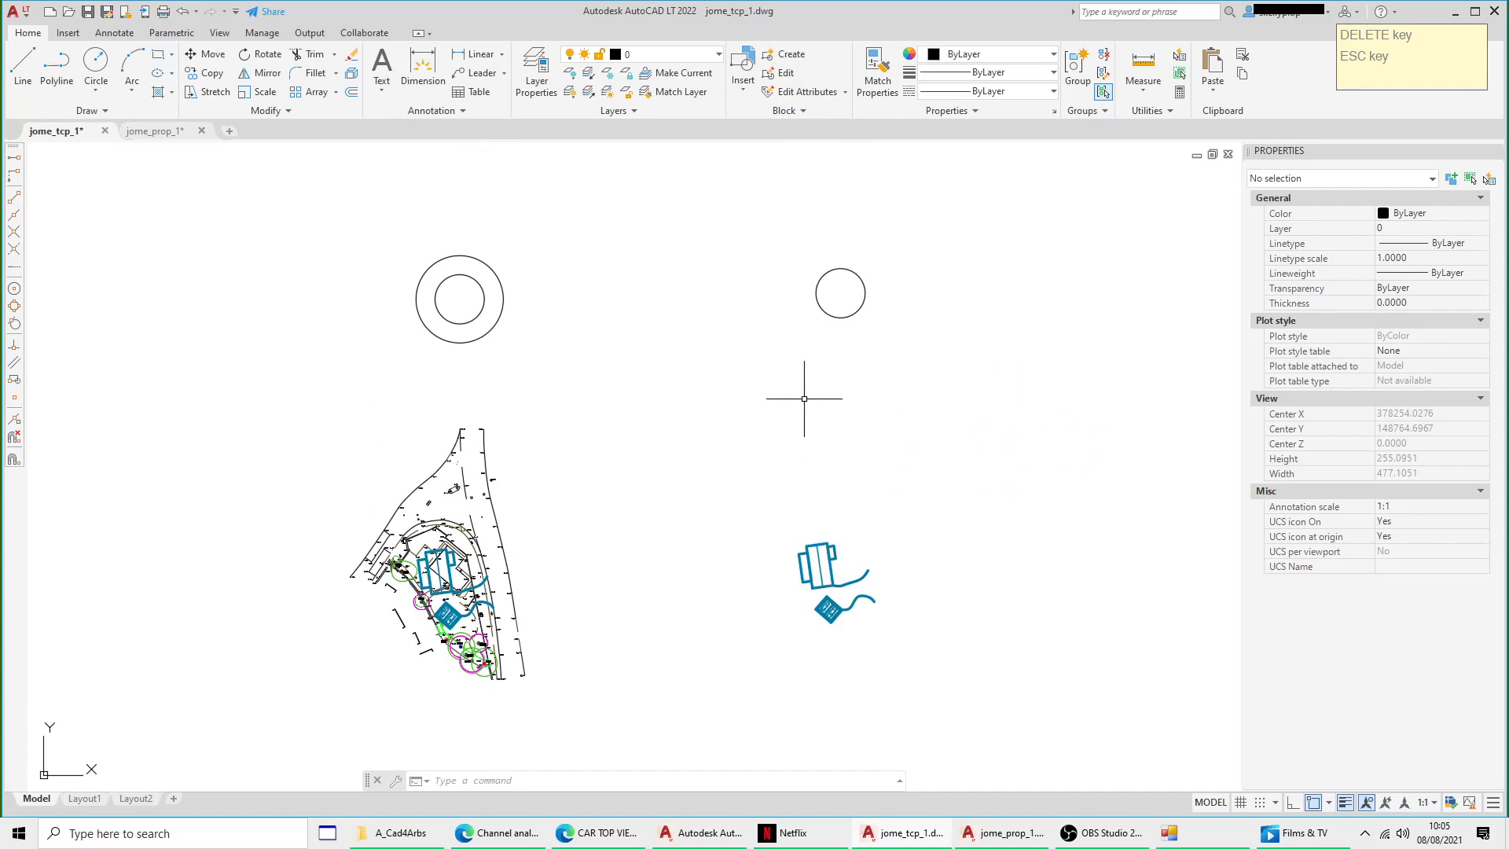
pyautogui.click(437, 571)
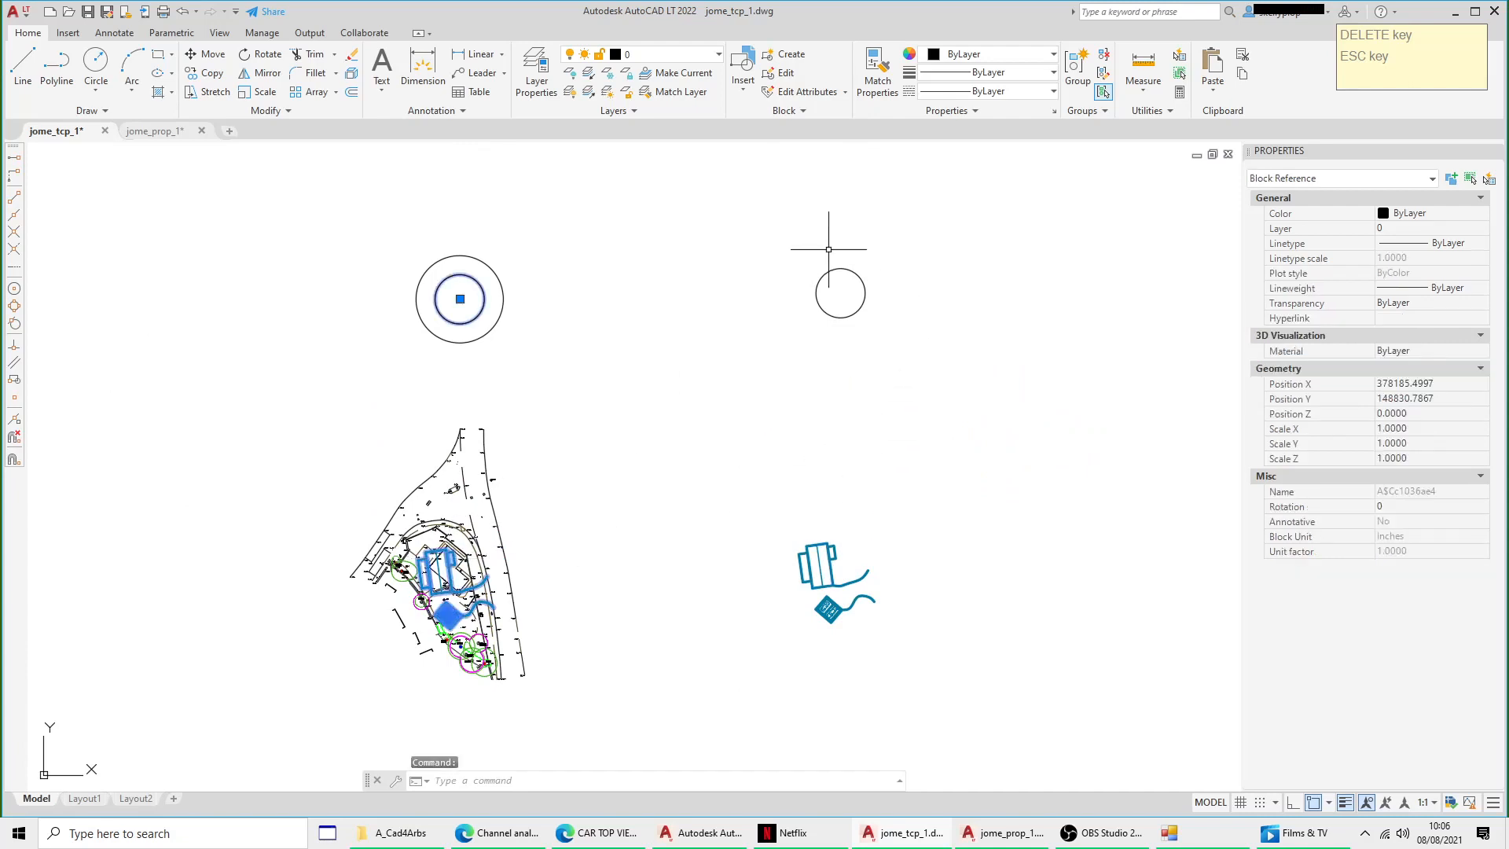
pyautogui.press('Escape')
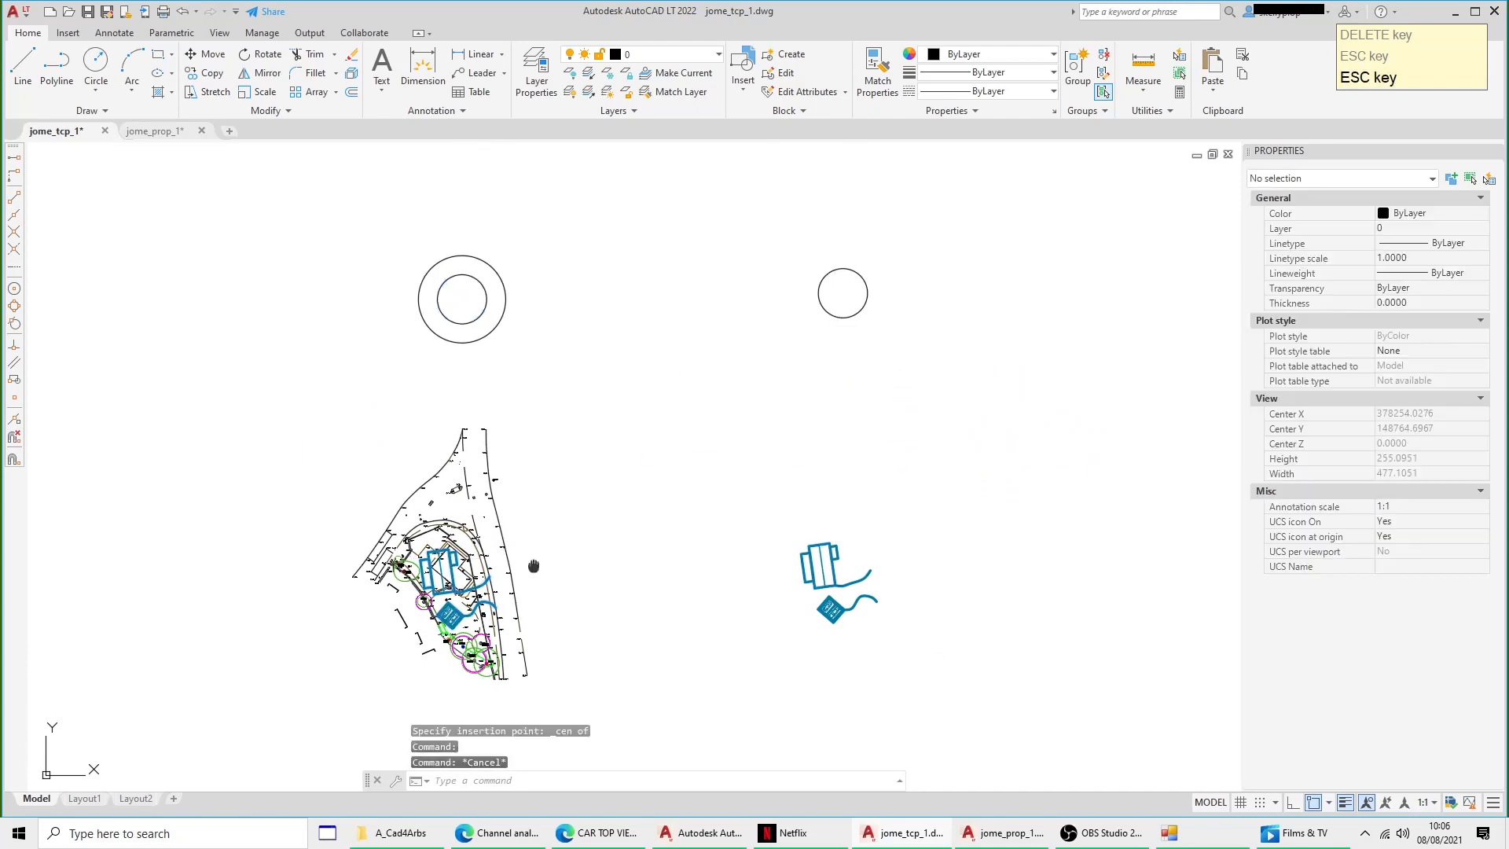
pyautogui.scroll(3, 674, 498)
pyautogui.scroll(2, 589, 588)
pyautogui.scroll(-5, 614, 564)
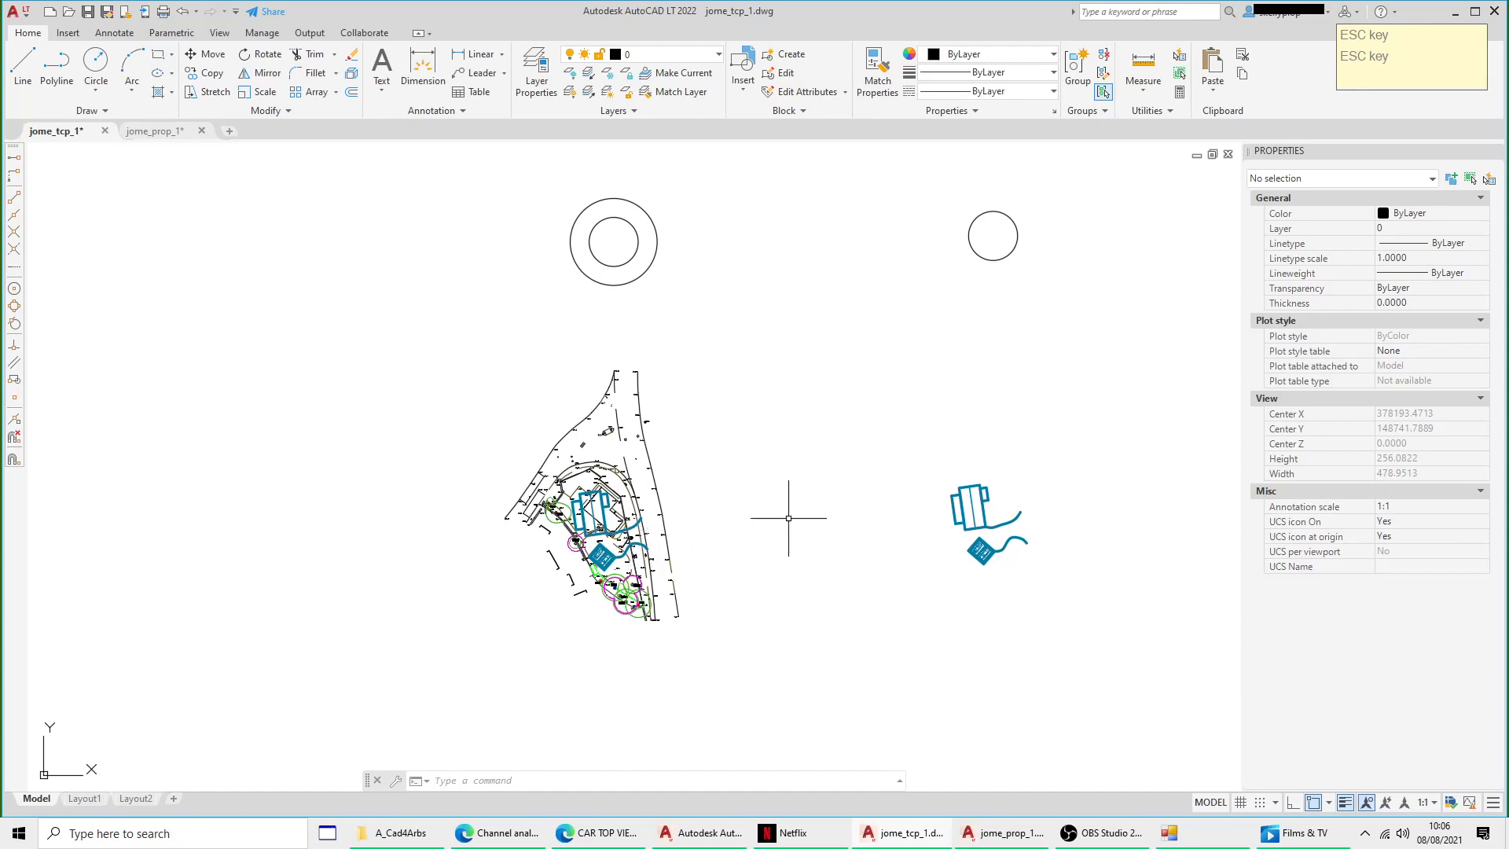
pyautogui.moveTo(797, 516)
pyautogui.mouseDown(button='middle')
pyautogui.moveTo(741, 522)
pyautogui.moveTo(701, 499)
pyautogui.mouseUp(button='middle')
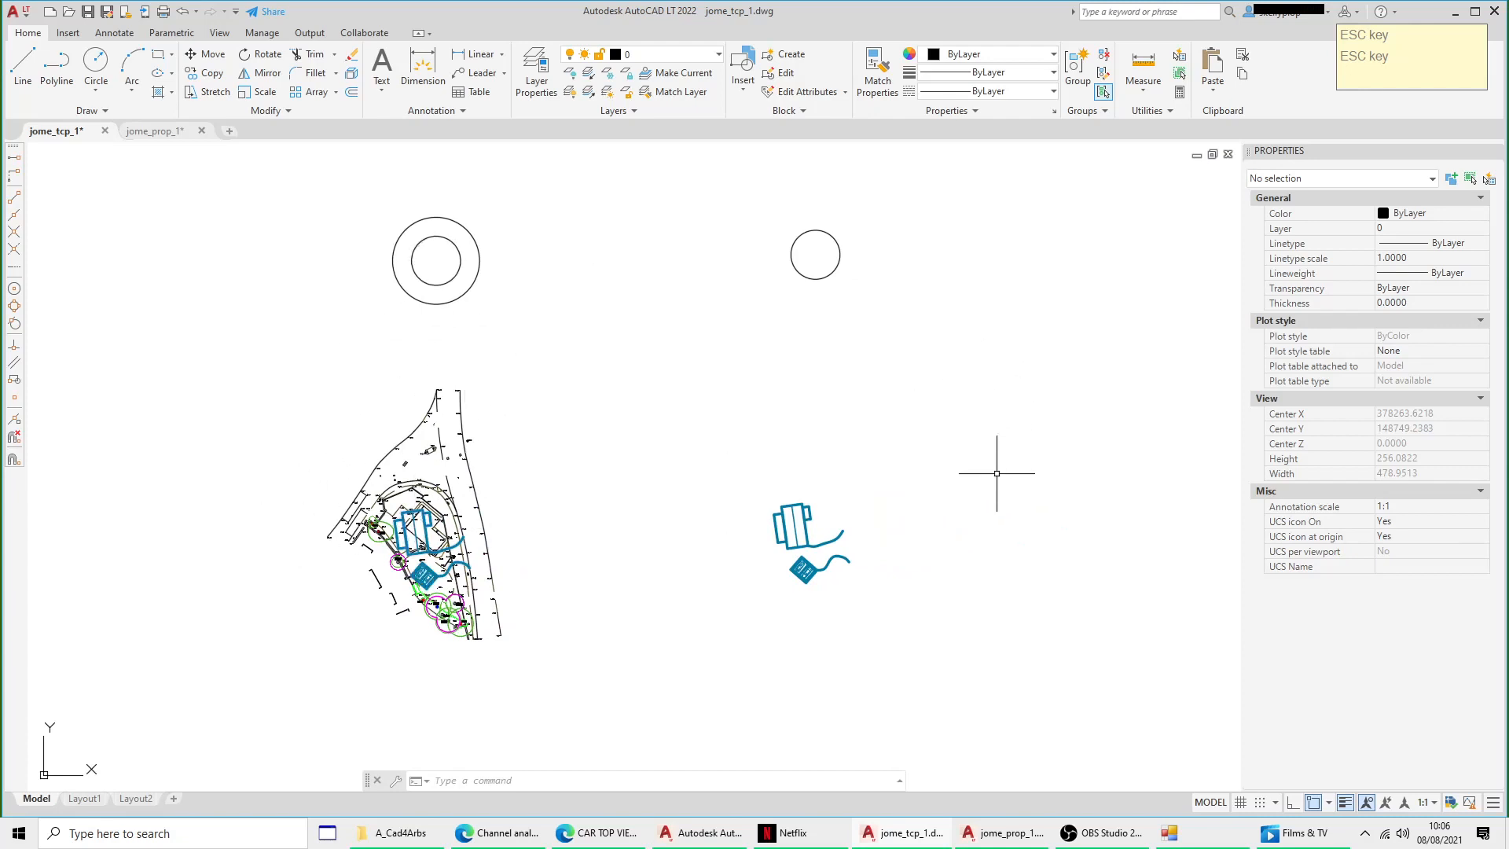
pyautogui.scroll(1, 442, 527)
pyautogui.click(442, 528)
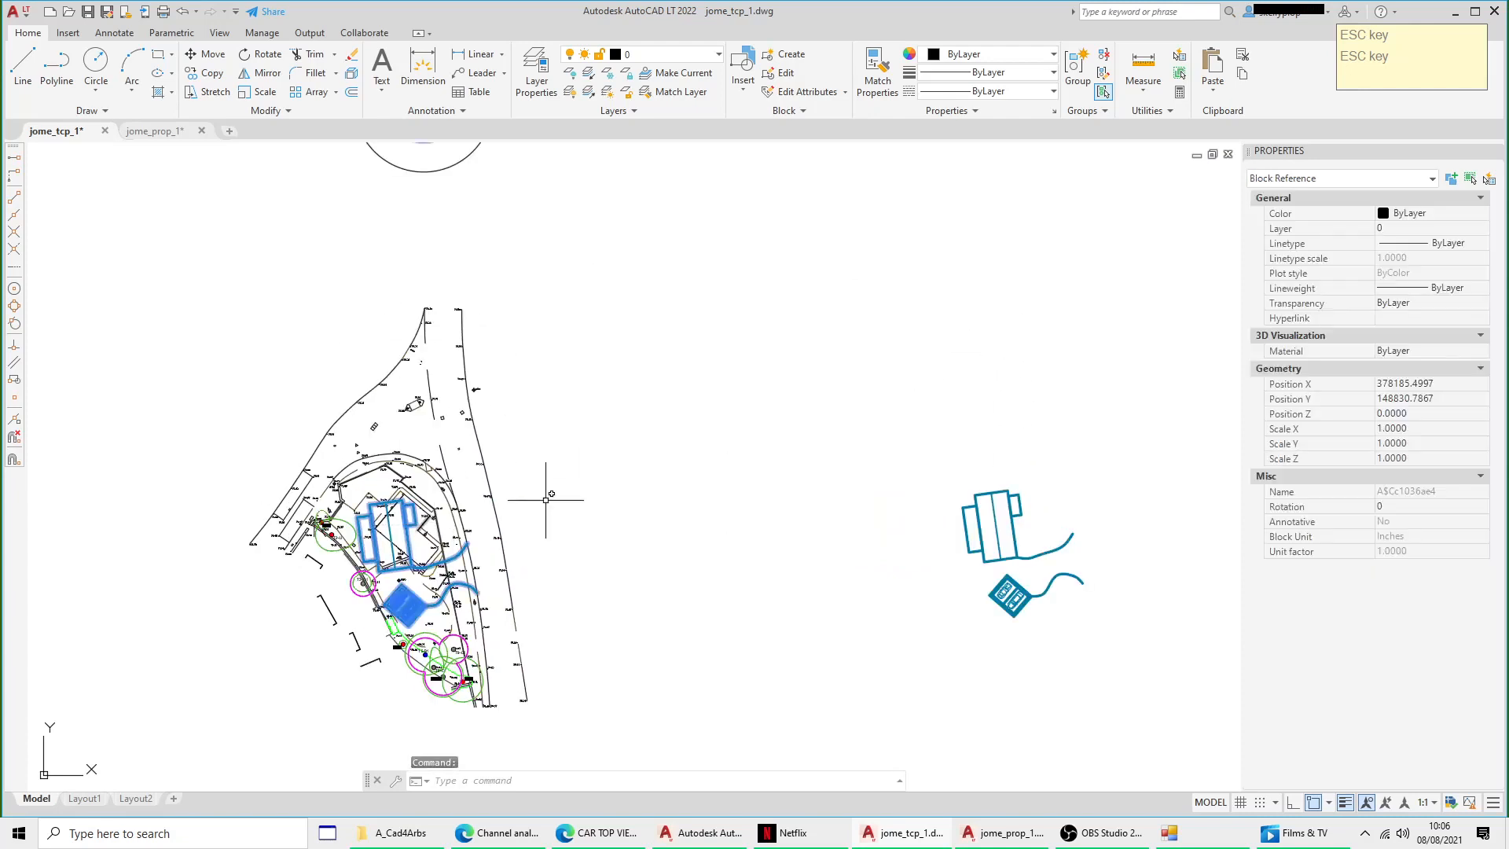
pyautogui.scroll(-1, 421, 442)
pyautogui.scroll(-2, 444, 441)
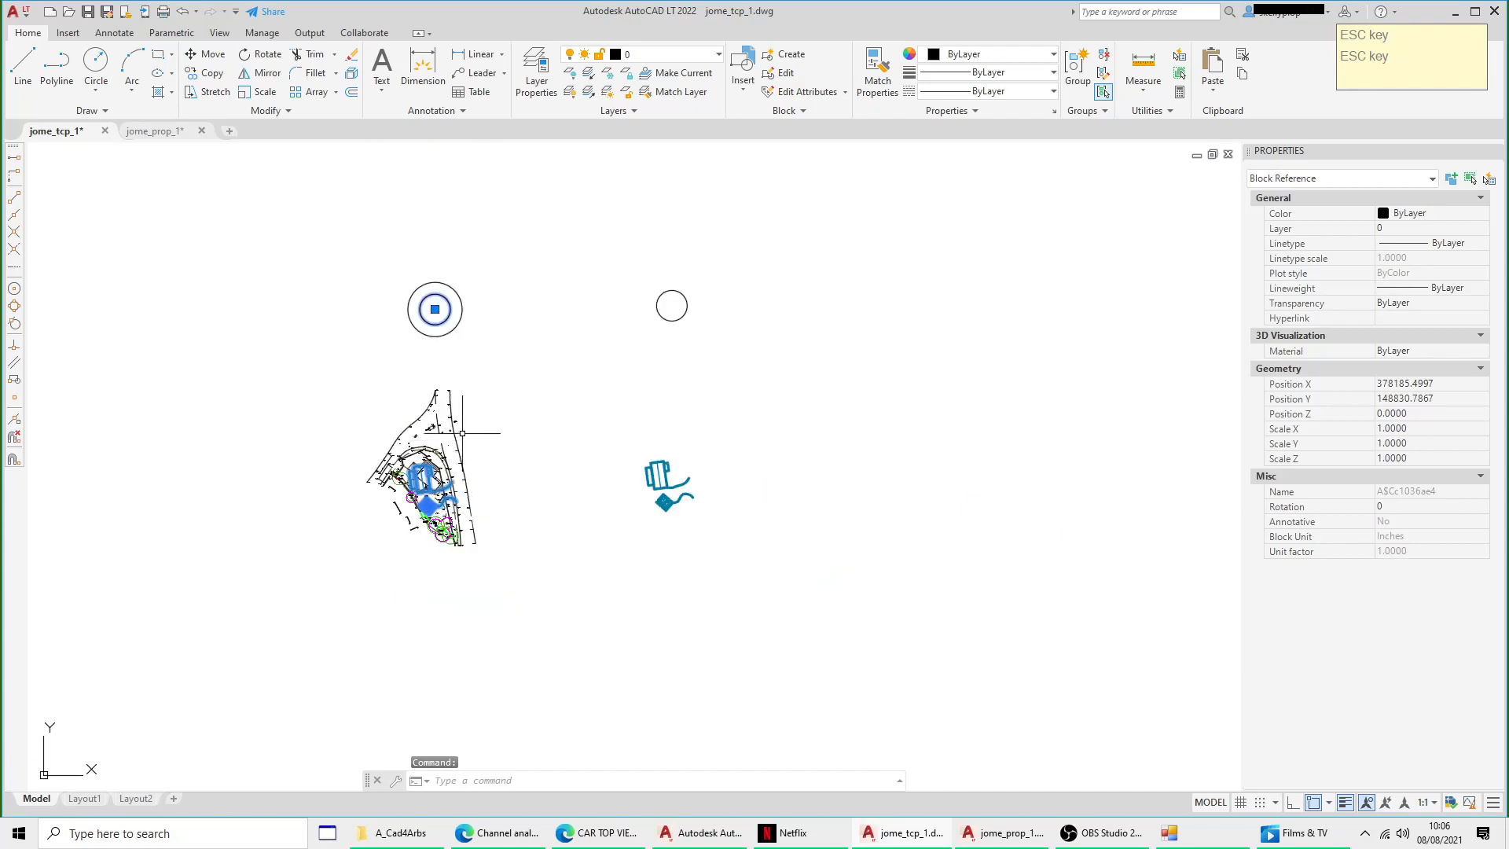
pyautogui.press('Escape')
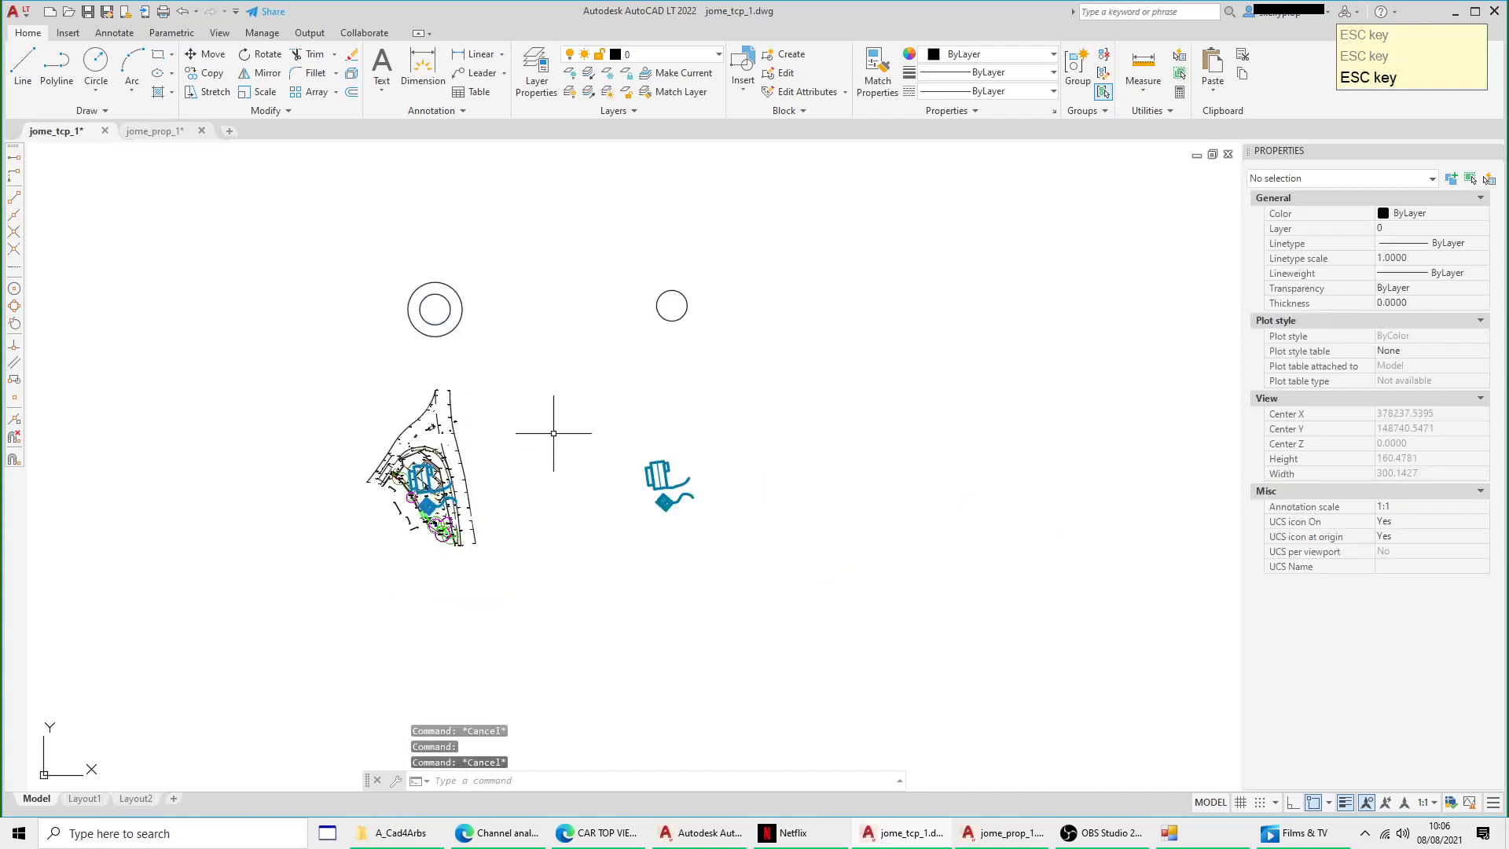
# Step: Compare the proposed features placed on the tree survey with the original layout in the jome_prop_1 drawing
pyautogui.moveTo(417, 536); pyautogui.dragTo(496, 520, button='middle')
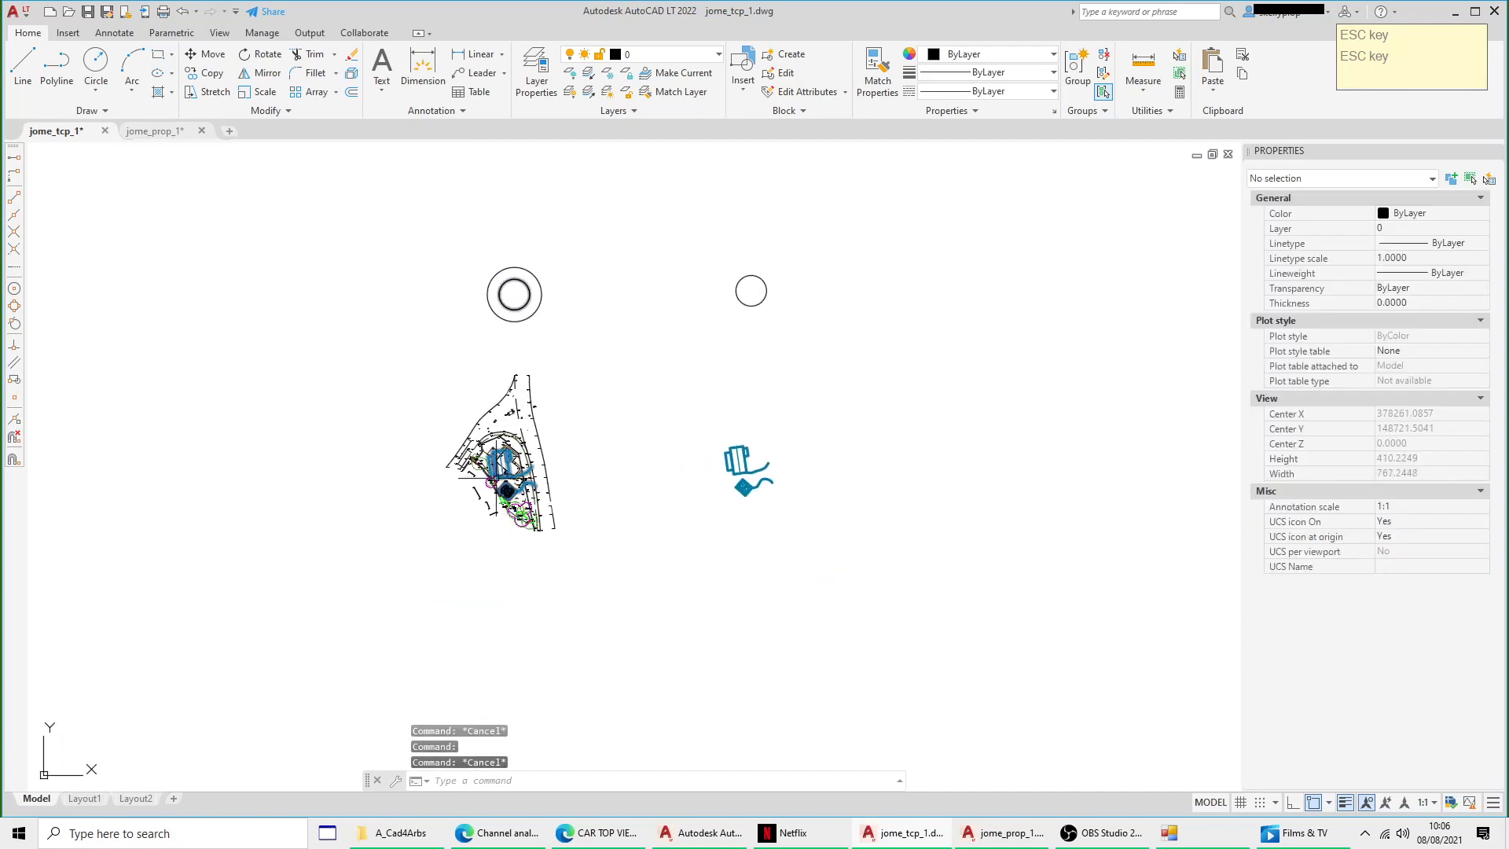
pyautogui.scroll(4, 502, 481)
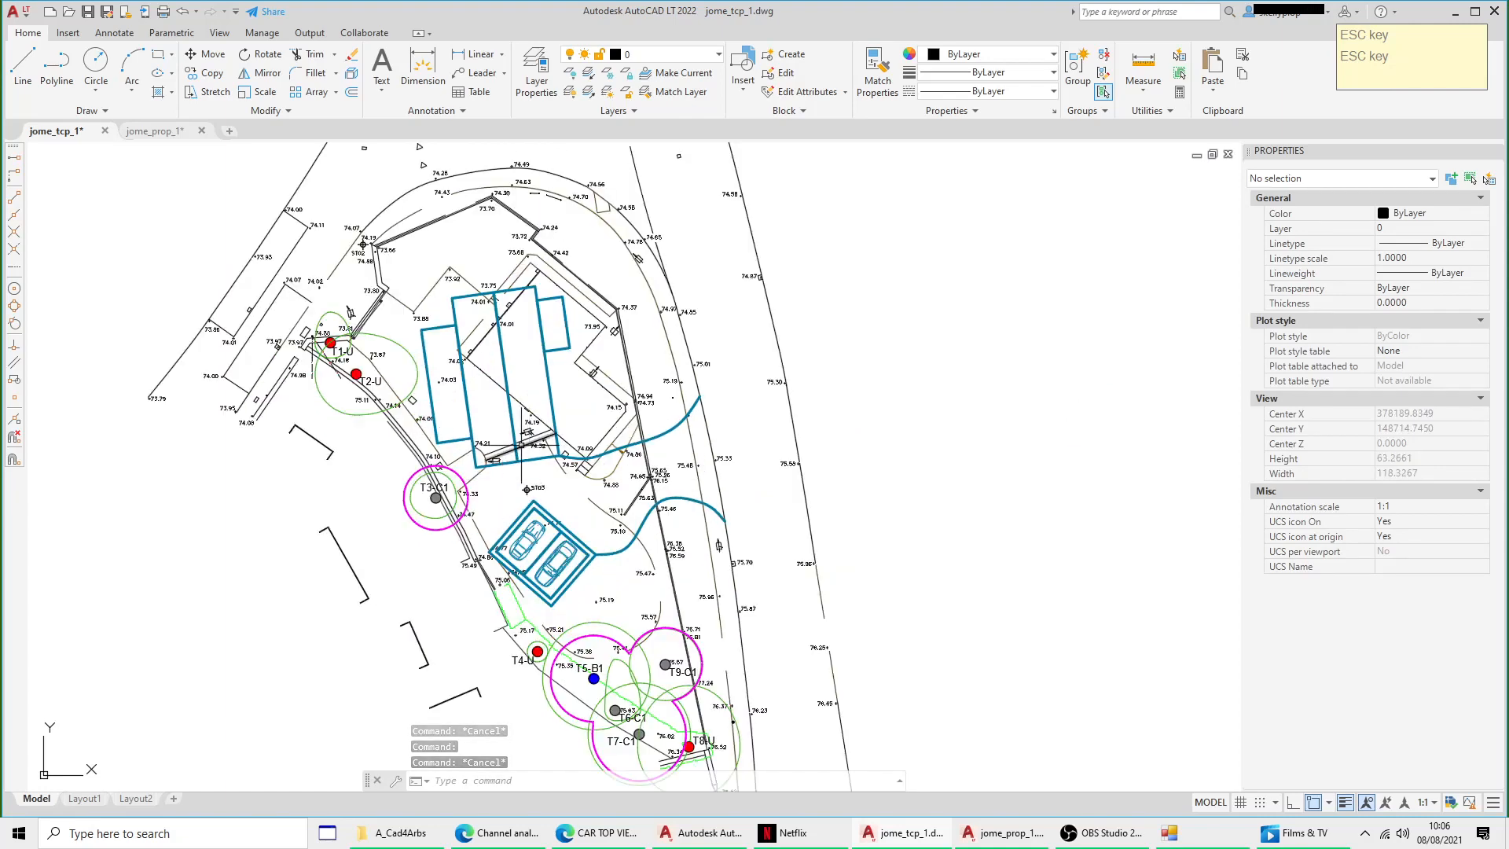
pyautogui.scroll(-4, 519, 444)
pyautogui.moveTo(645, 419); pyautogui.dragTo(614, 466, button='middle')
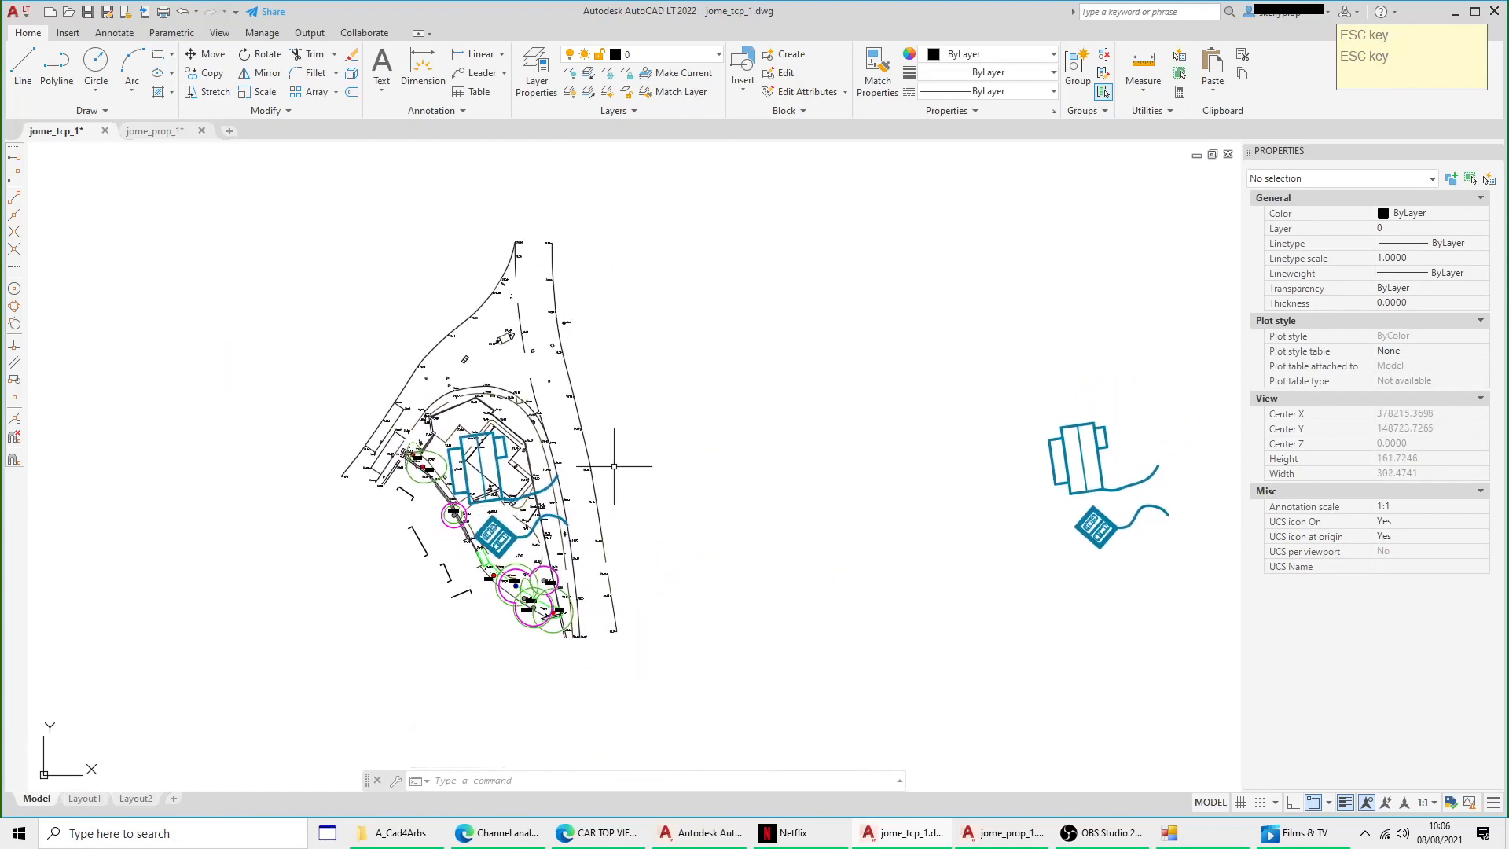
pyautogui.scroll(-2, 700, 478)
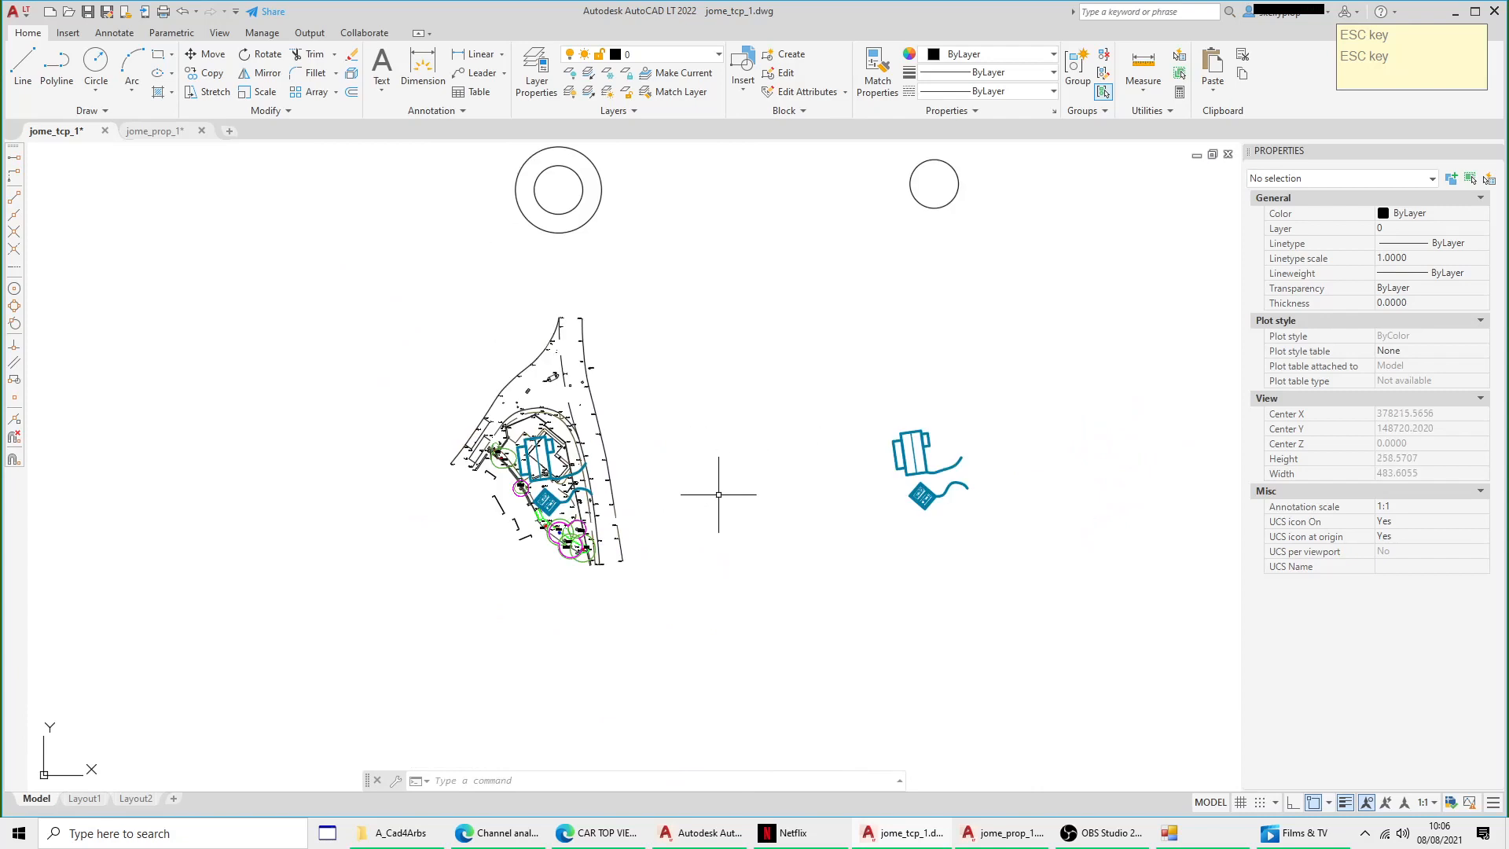
pyautogui.scroll(2, 599, 476)
pyautogui.moveTo(739, 415); pyautogui.dragTo(689, 516, button='middle')
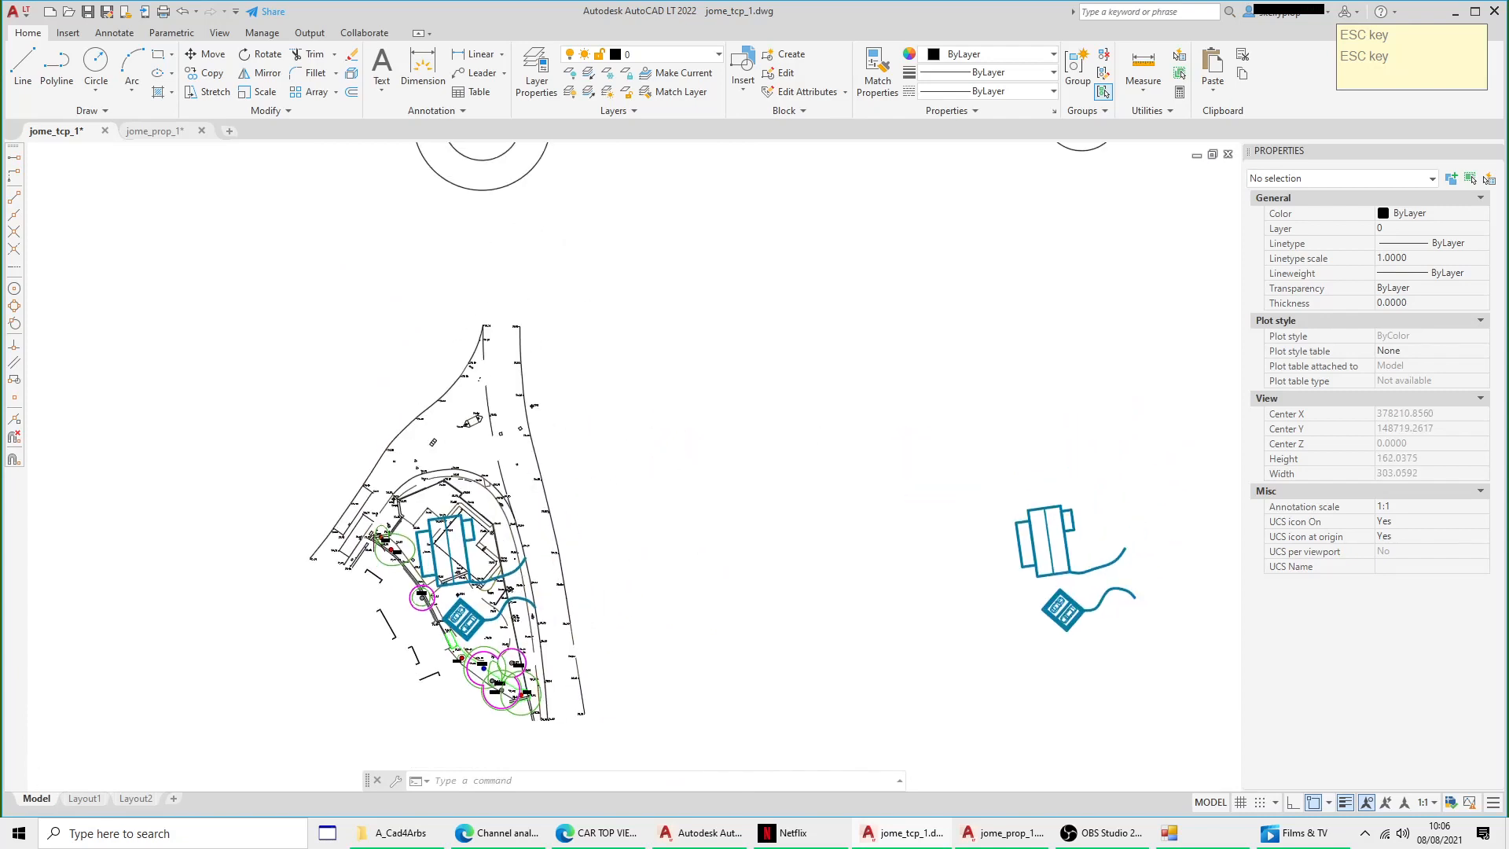
pyautogui.click(149, 131)
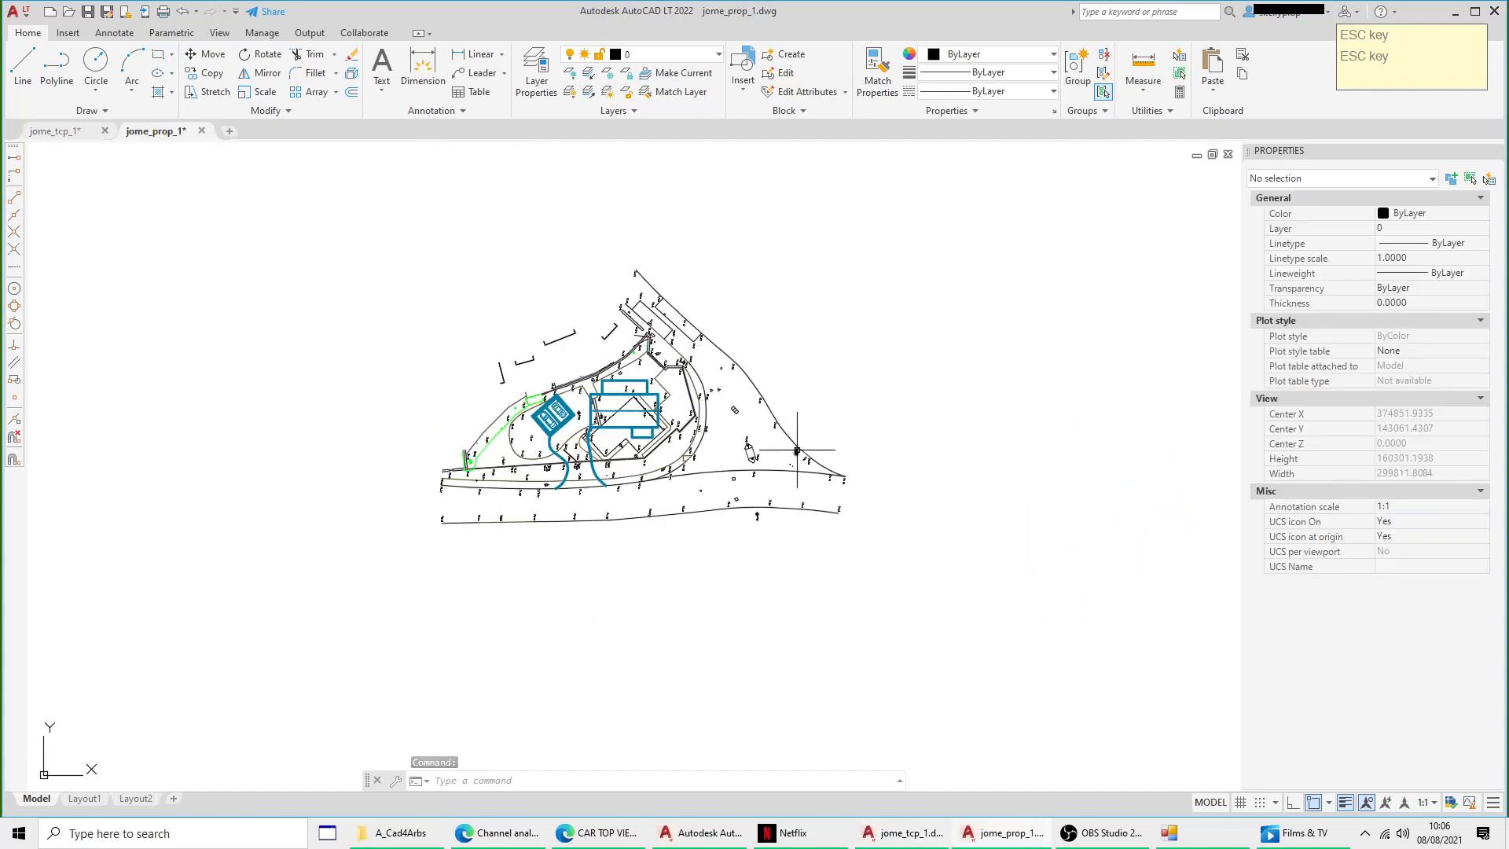
pyautogui.click(55, 131)
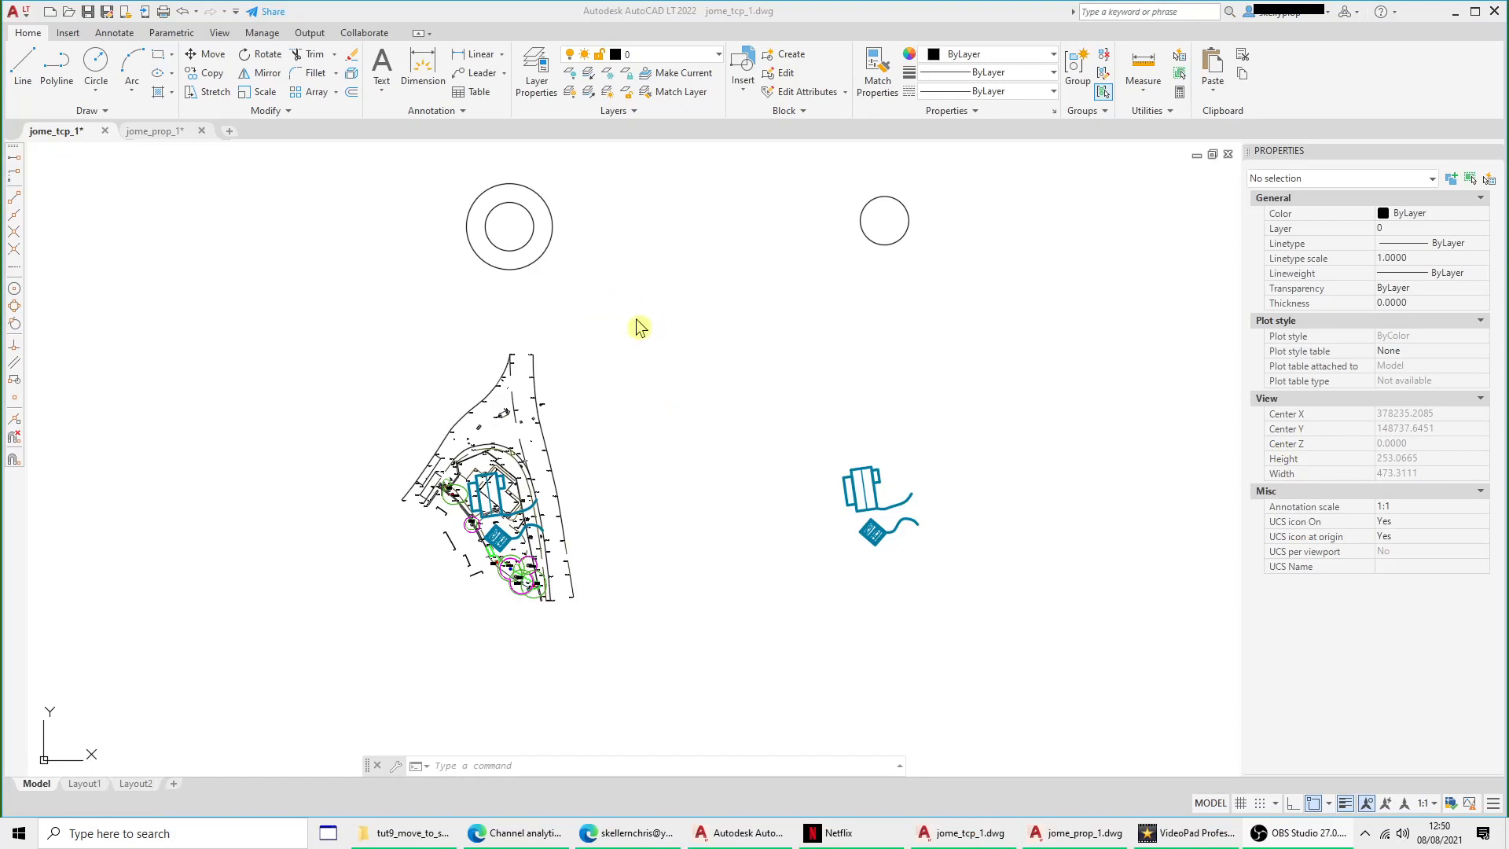
# Step: Close the jome_tcp_1 and jome_prop_1 drawings without saving the changes
pyautogui.click(104, 131)
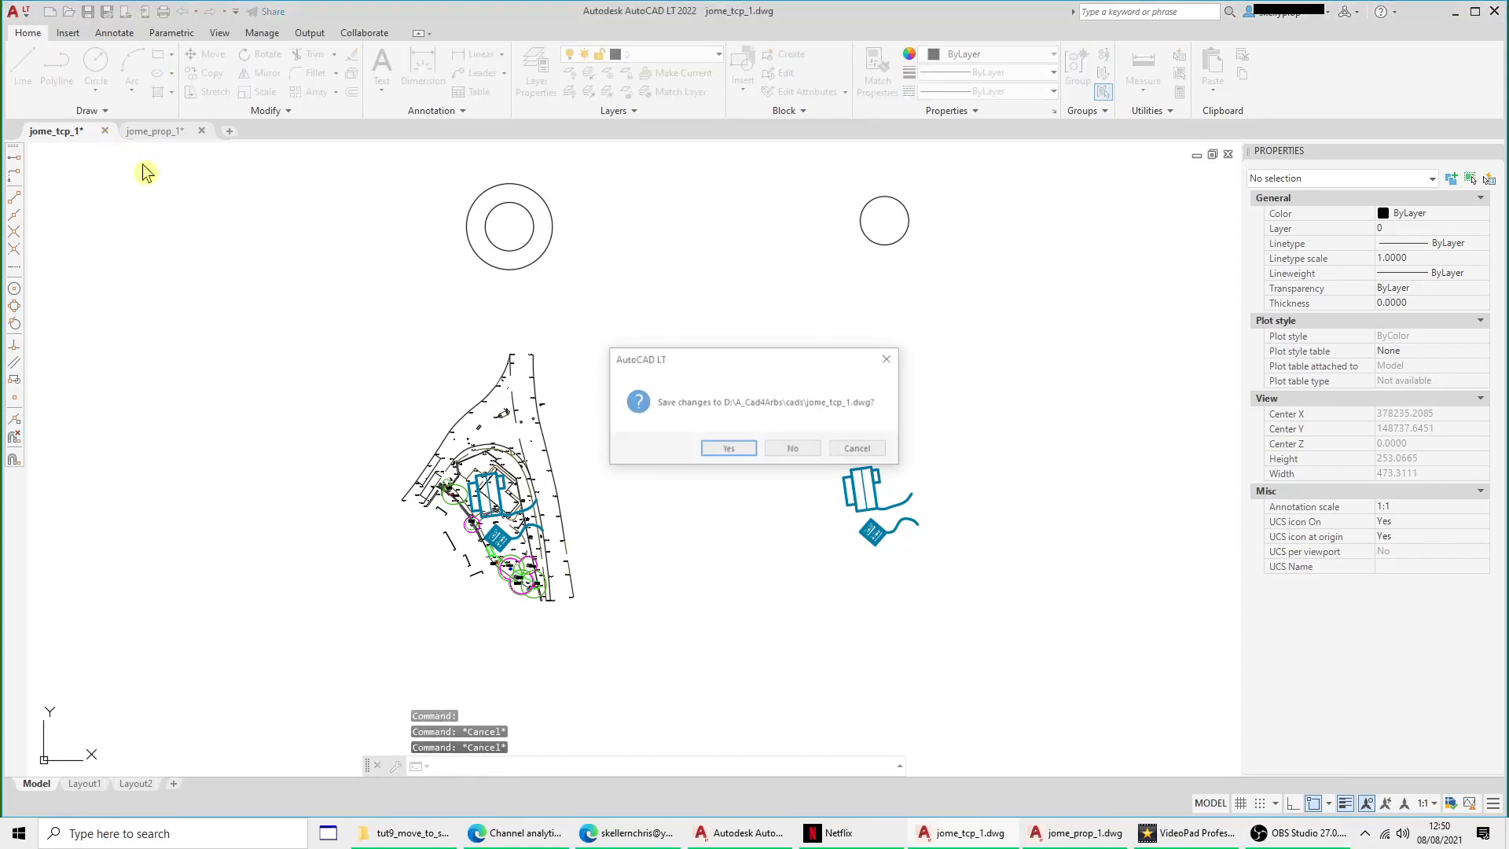
pyautogui.click(792, 454)
pyautogui.click(106, 132)
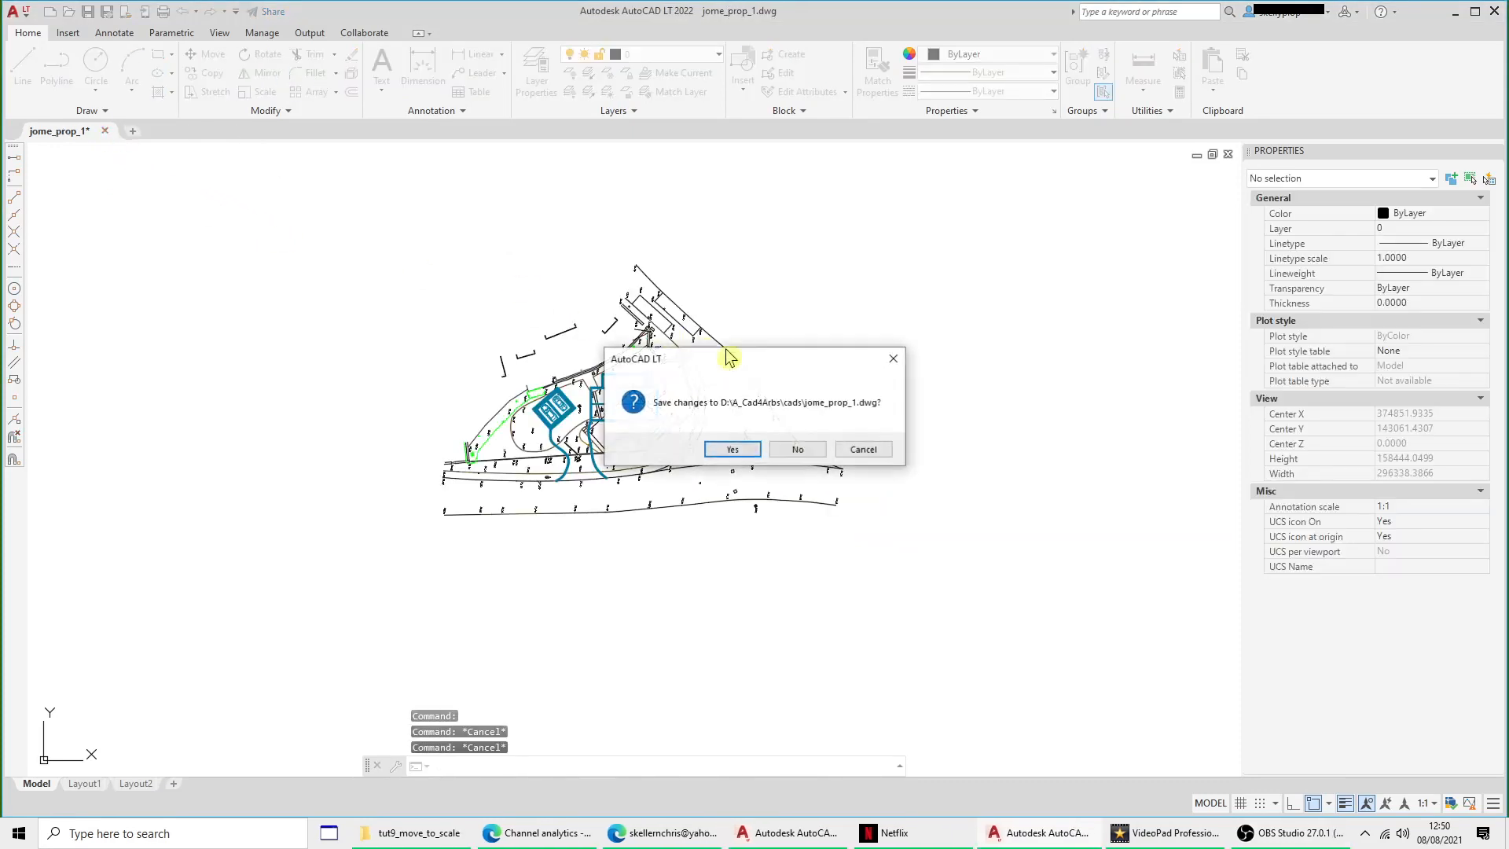
pyautogui.click(794, 455)
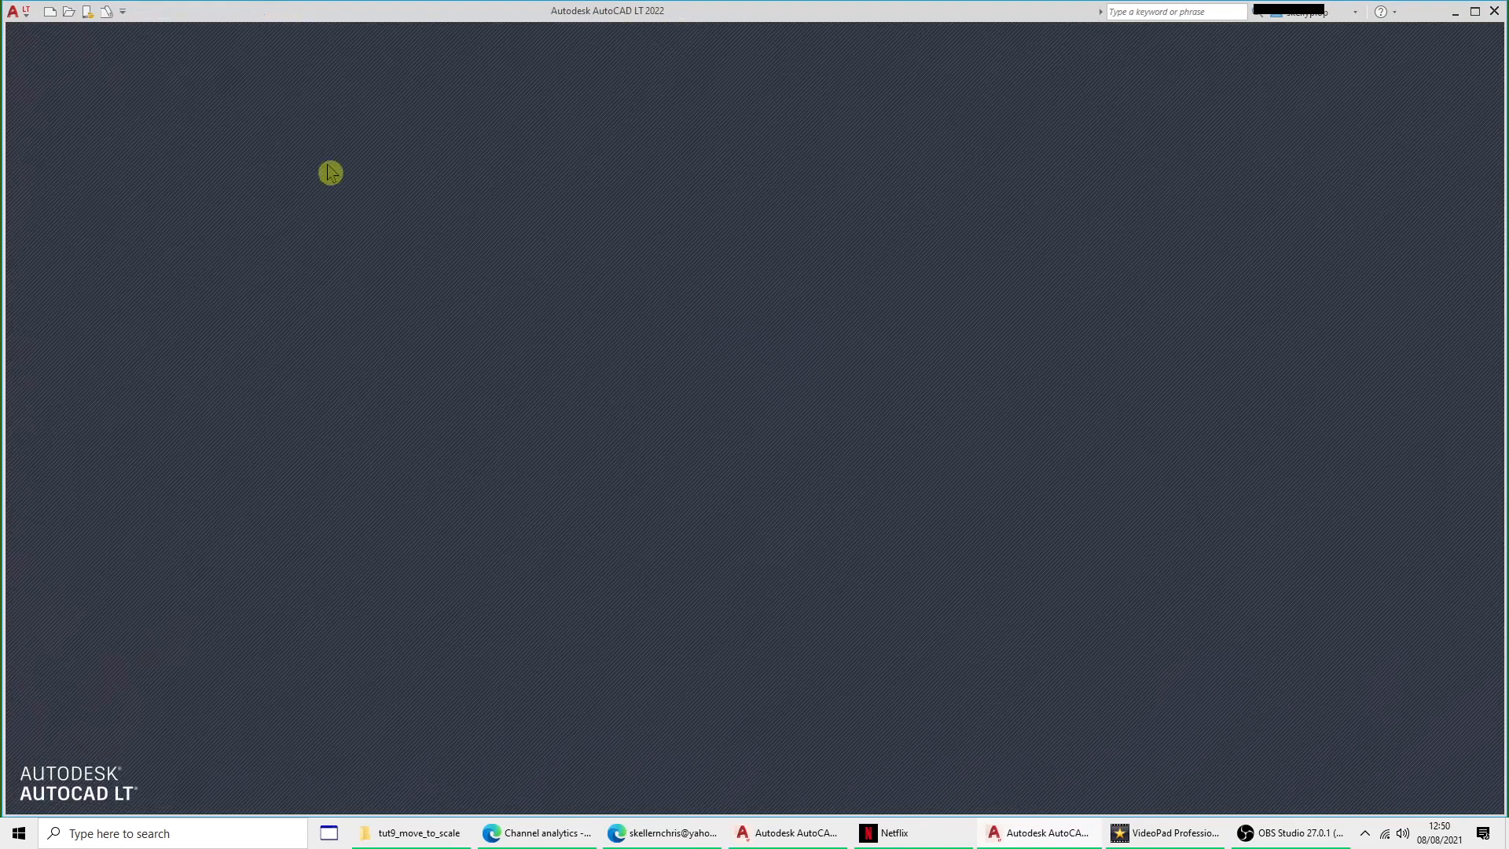
# Step: Open the recent drawing demo_CAD_1a_meters_1-200.dwg and bring the whole survey sheet into view
pyautogui.click(14, 13)
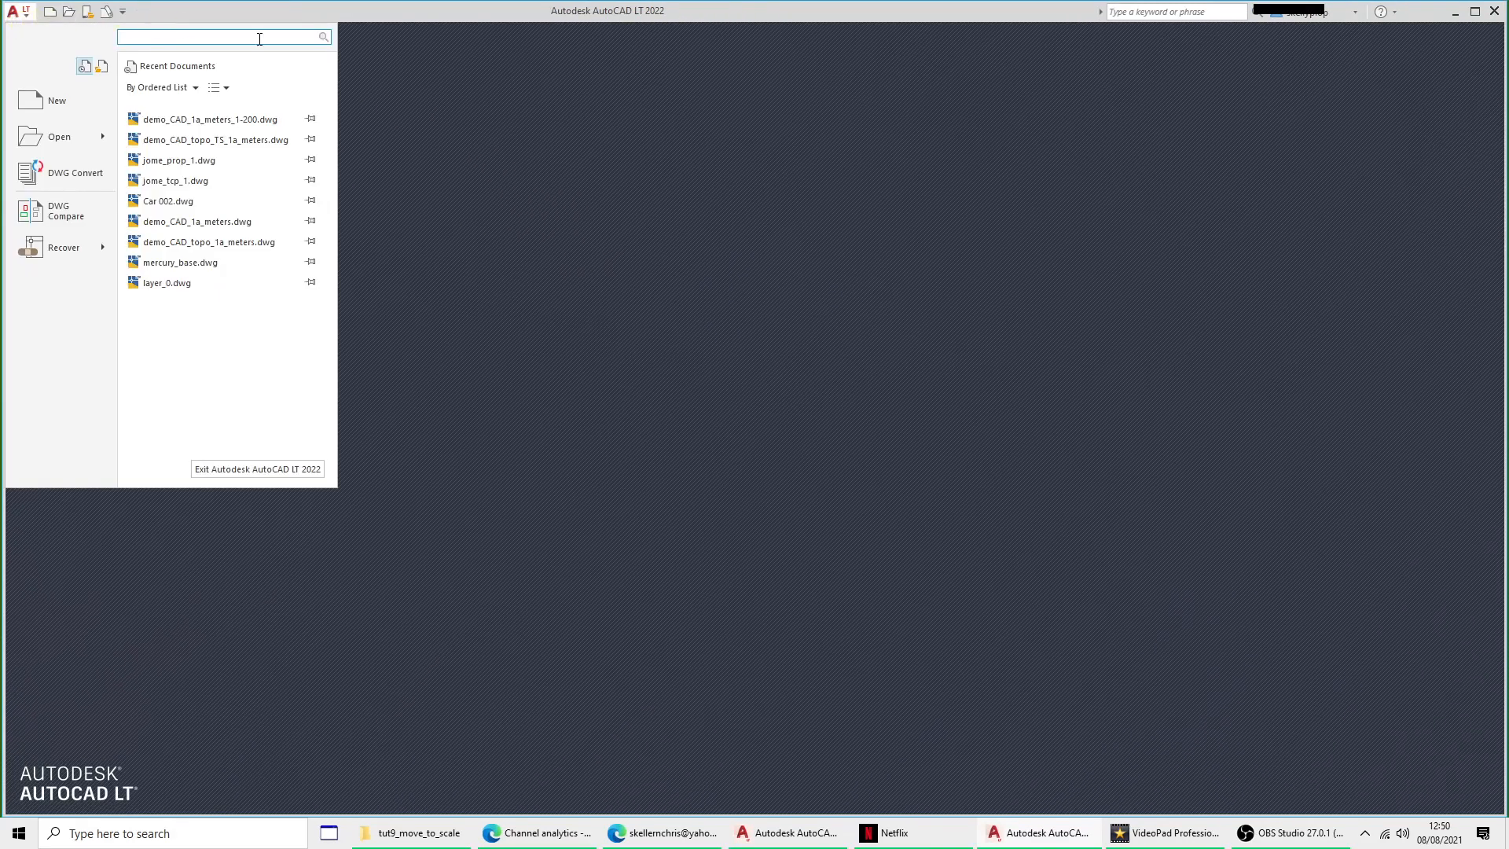
pyautogui.click(220, 120)
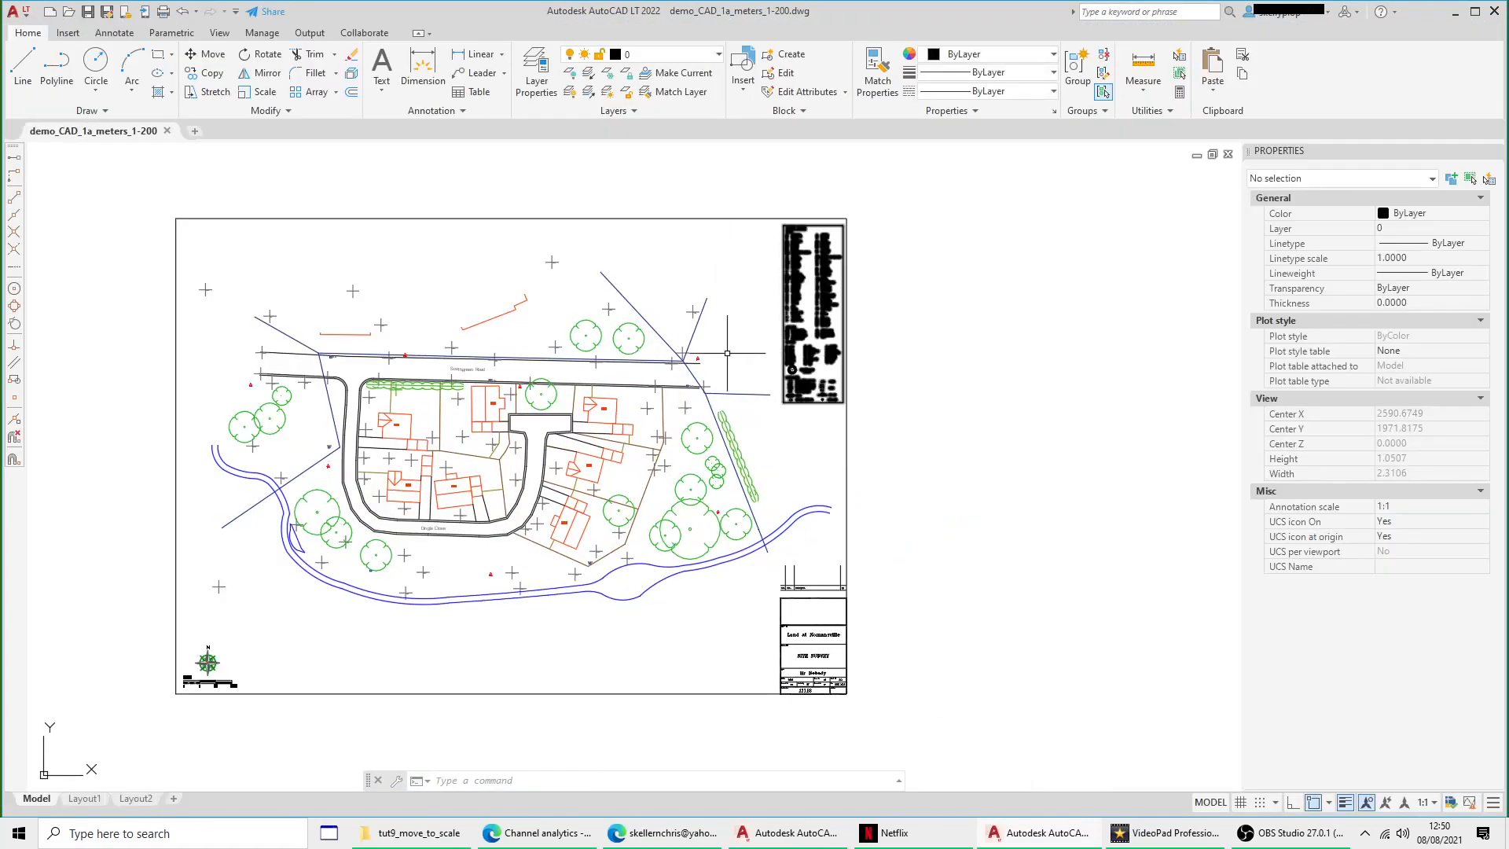
pyautogui.moveTo(663, 355); pyautogui.dragTo(748, 319, button='middle')
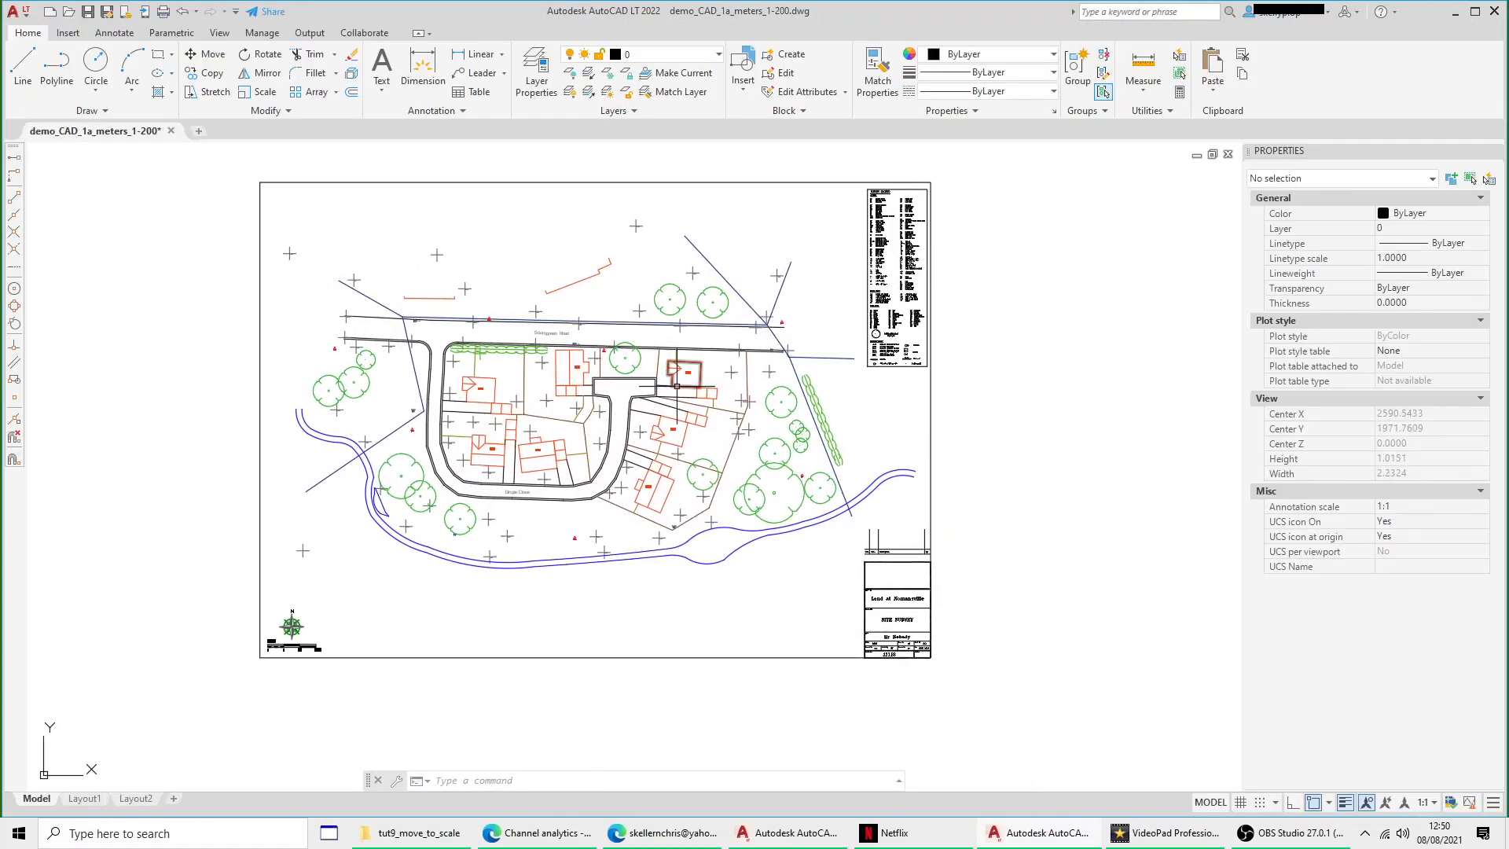
pyautogui.moveTo(616, 474); pyautogui.dragTo(672, 466, button='middle')
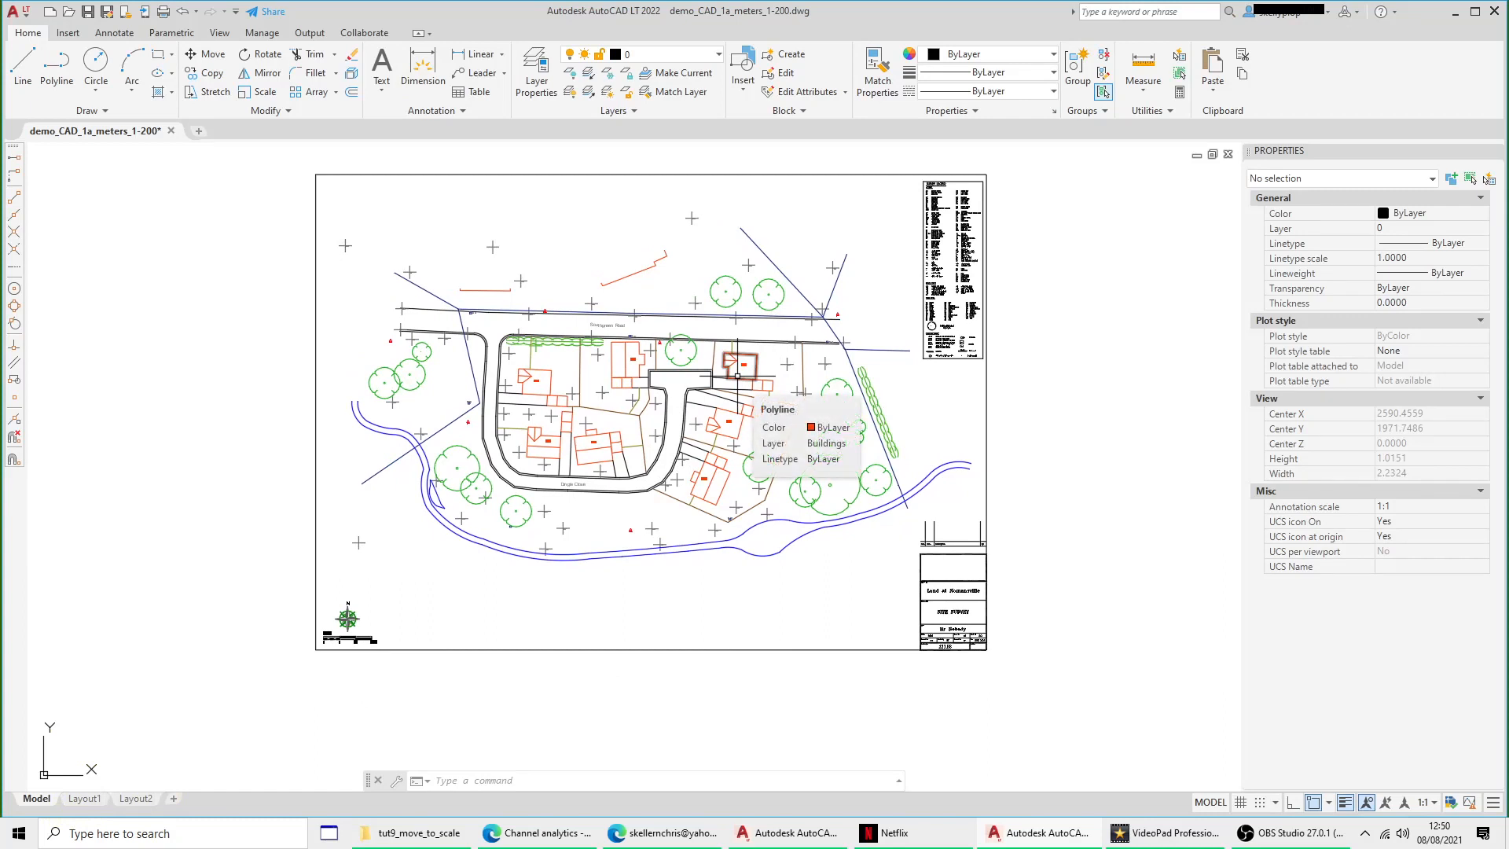
pyautogui.click(96, 63)
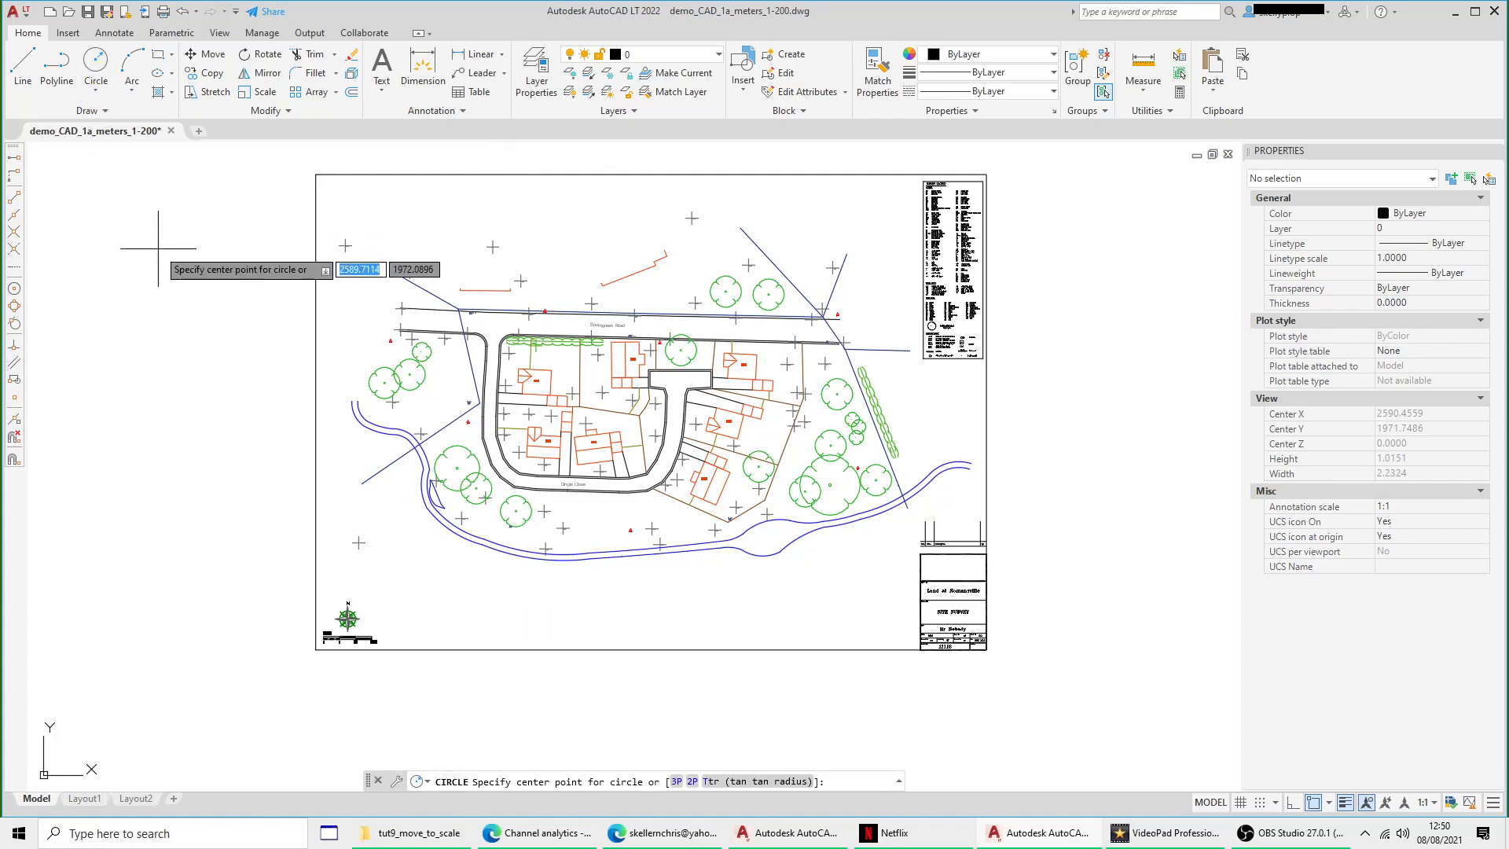
pyautogui.click(153, 266)
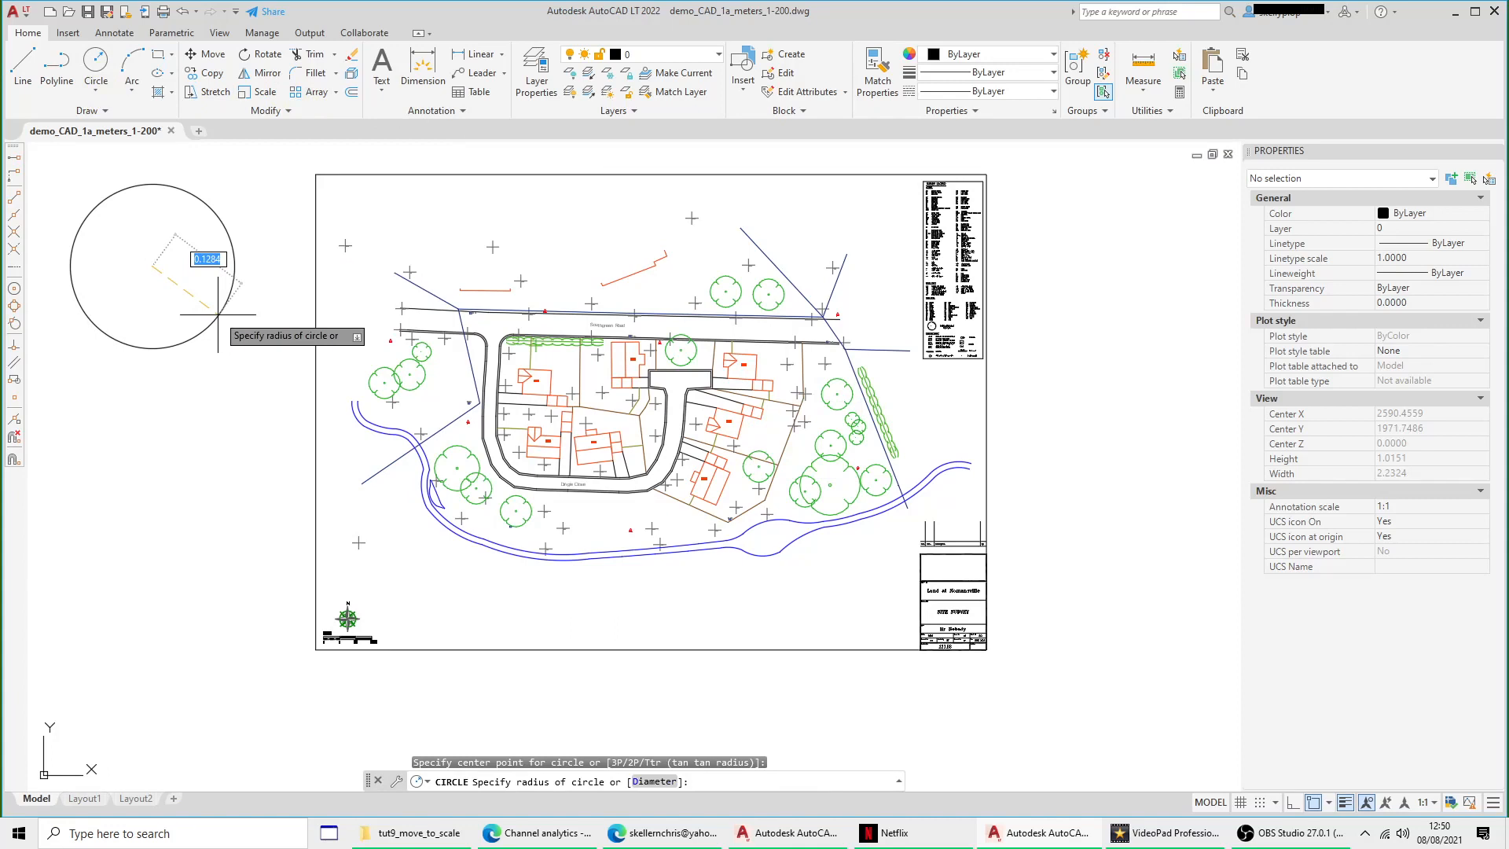
pyautogui.press('Escape')
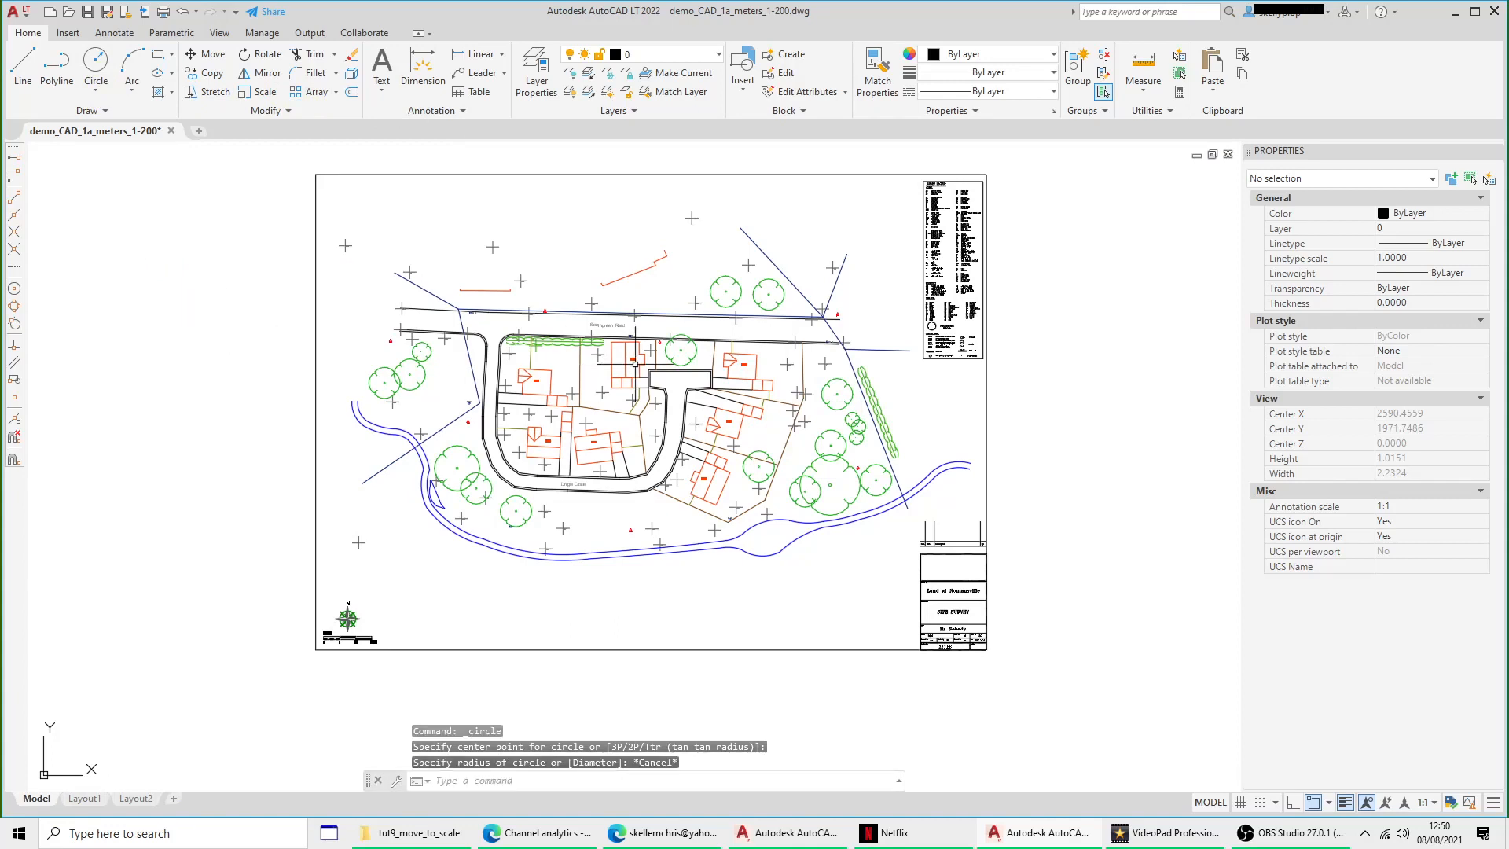
# Step: Check the distance across Southgreen Road from its upper edge line towards the lower one
pyautogui.scroll(-1, 639, 408)
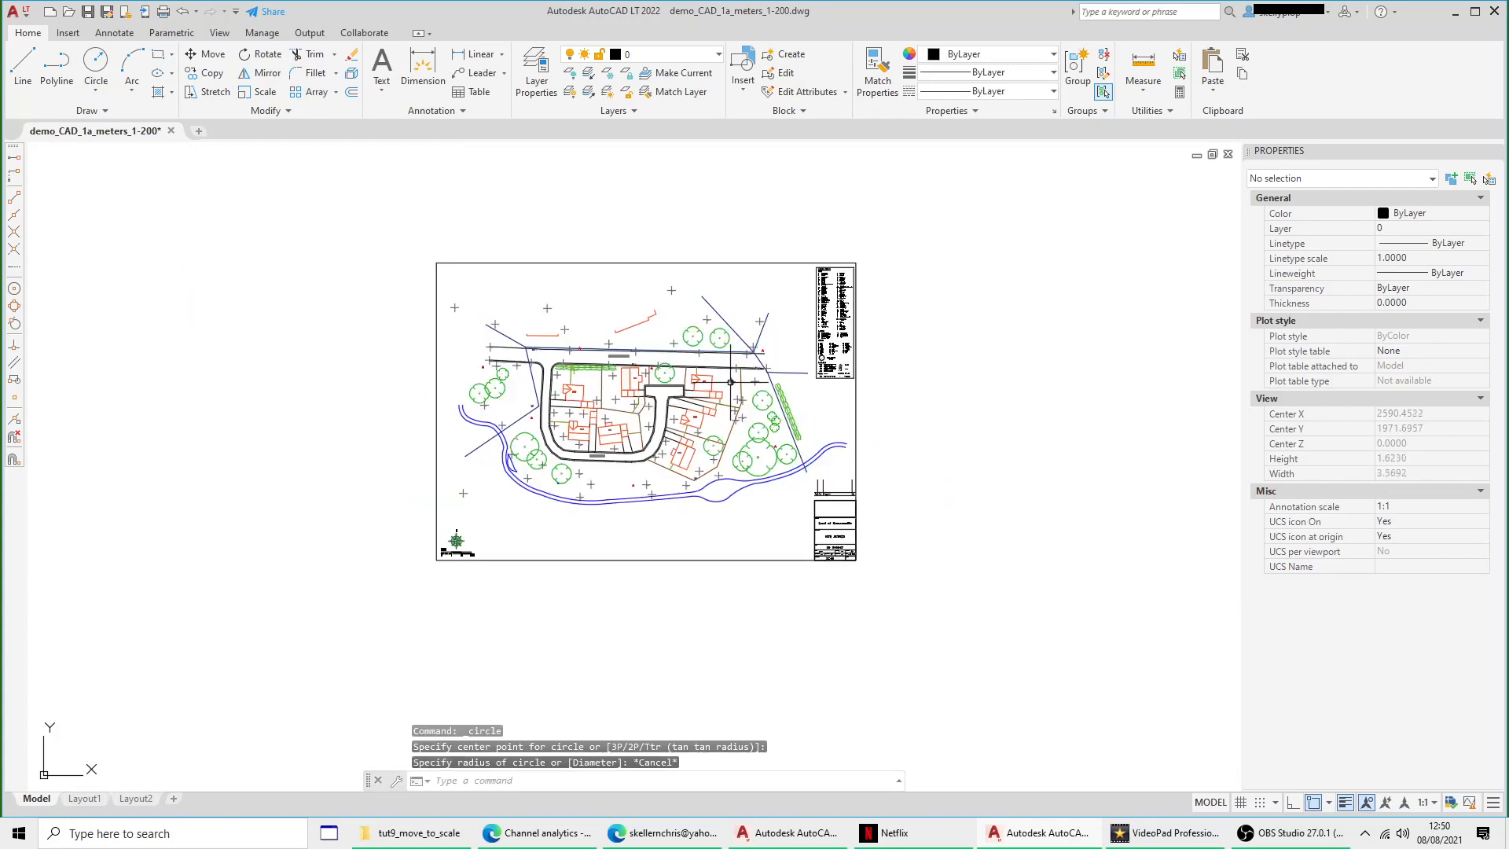
pyautogui.moveTo(729, 383); pyautogui.dragTo(742, 319, button='middle')
pyautogui.scroll(5, 465, 491)
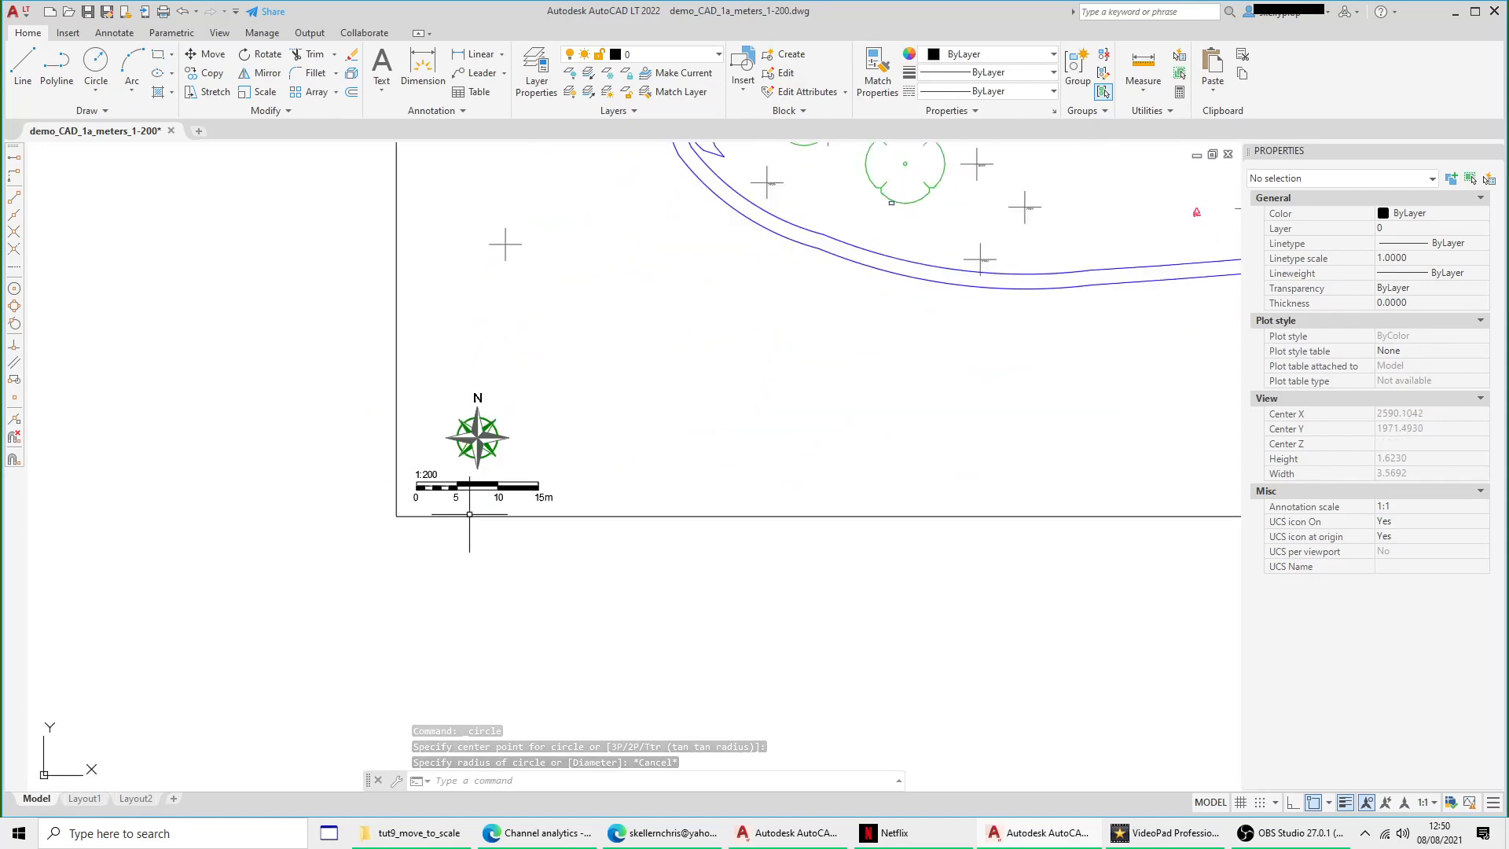
pyautogui.scroll(-4, 486, 484)
pyautogui.moveTo(626, 373); pyautogui.dragTo(569, 475, button='middle')
pyautogui.scroll(3, 660, 263)
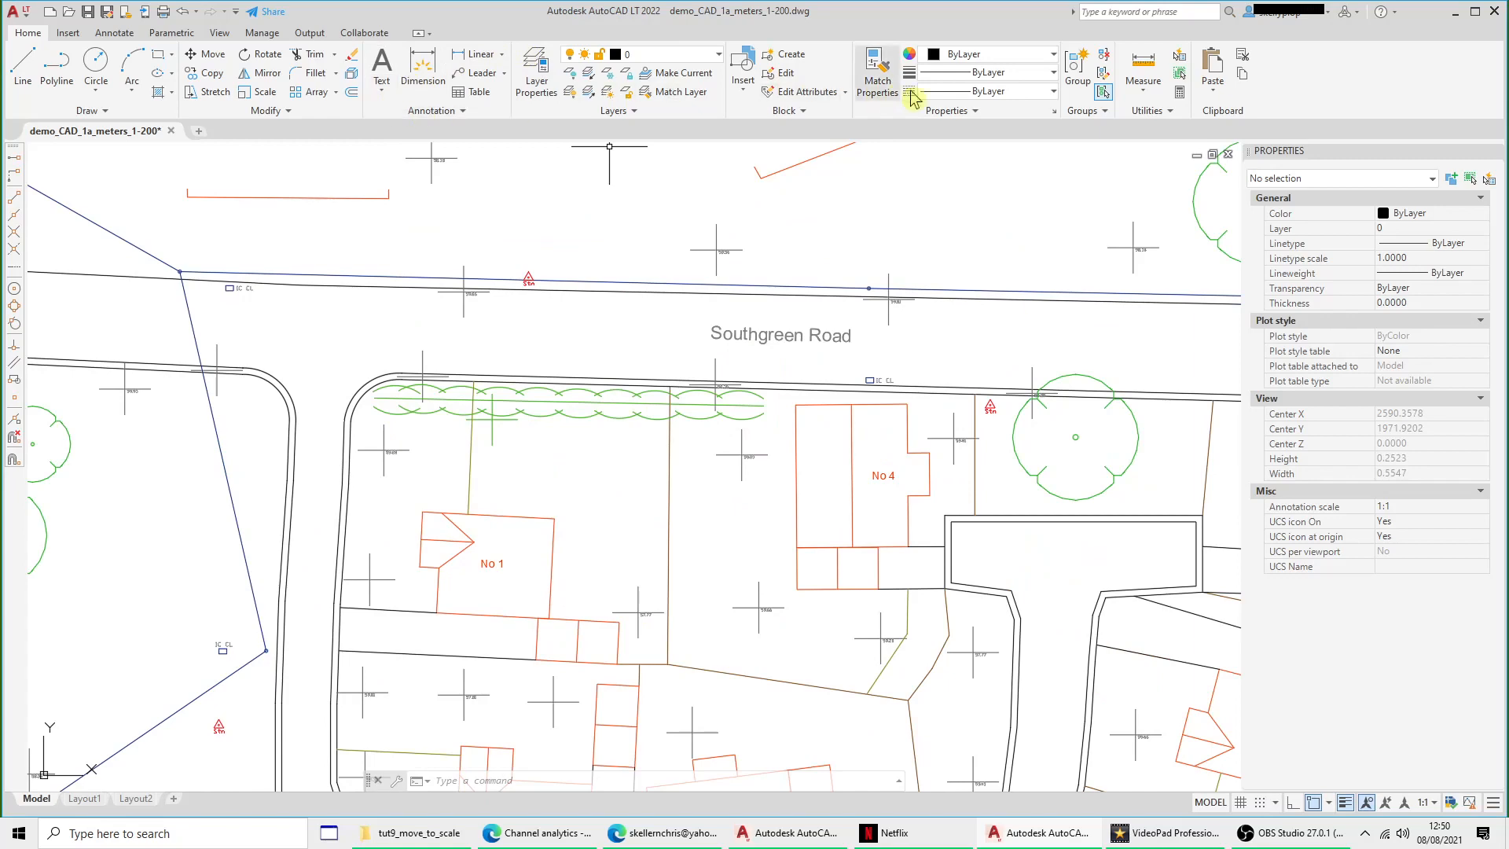
pyautogui.click(1144, 96)
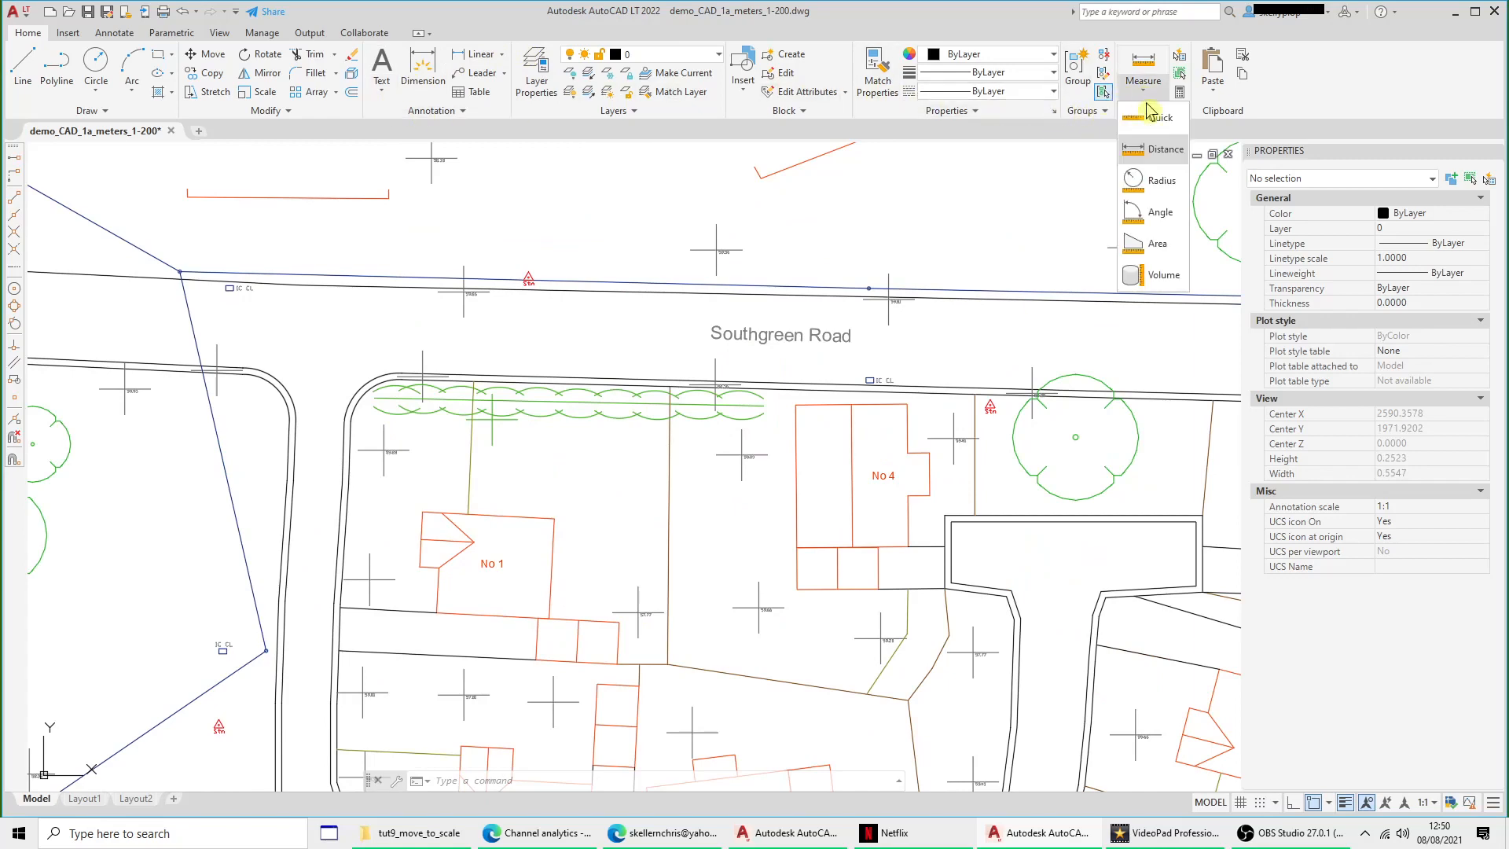
pyautogui.click(1155, 153)
pyautogui.click(629, 291)
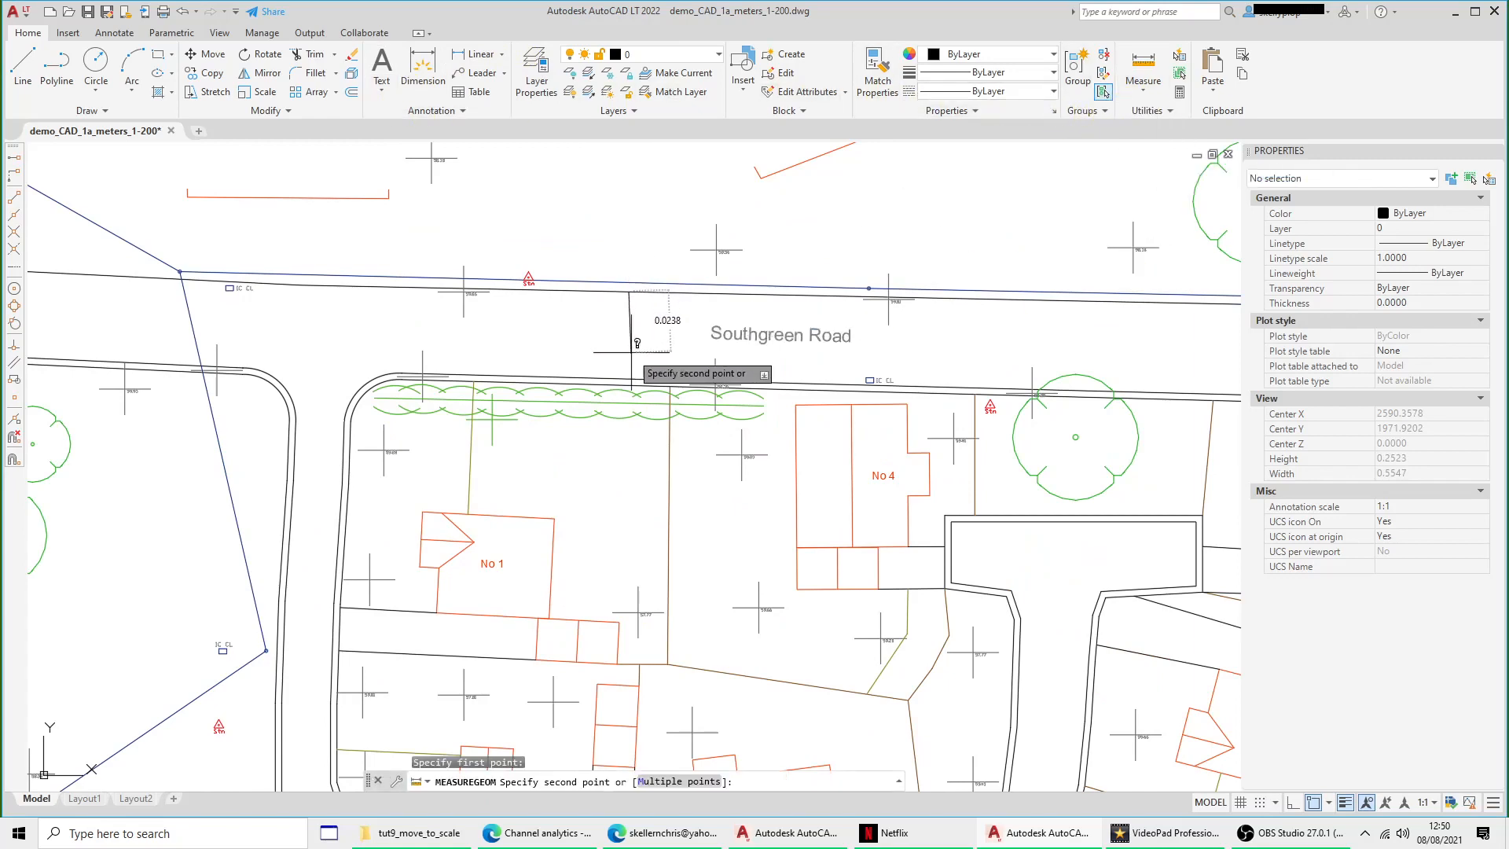
pyautogui.scroll(3, 625, 330)
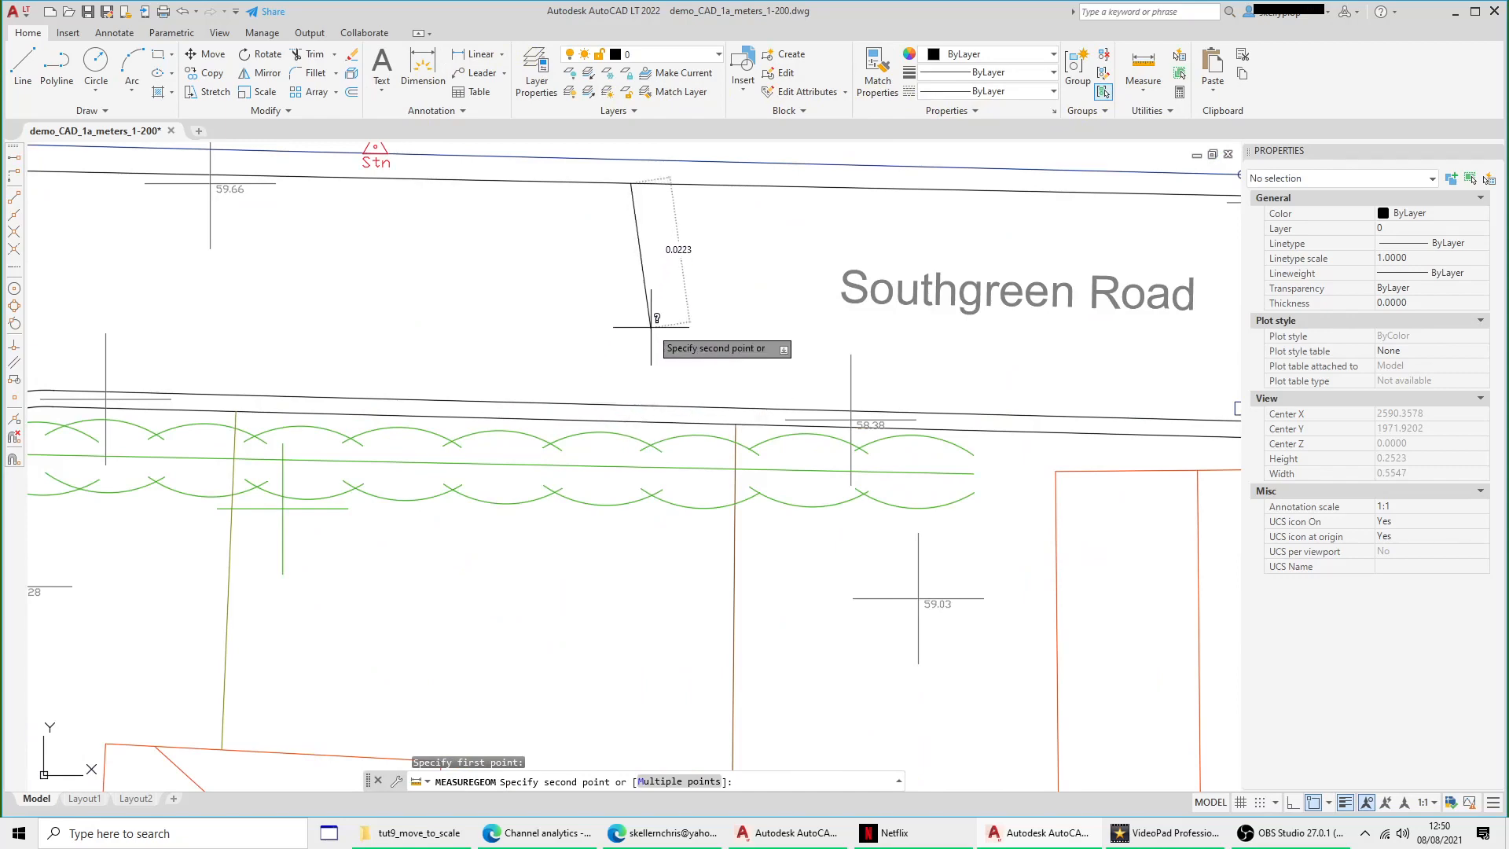
pyautogui.press('Escape')
# Step: Examine the survey sheet as a whole, including its border, title block and scale bar
pyautogui.scroll(-10, 682, 313)
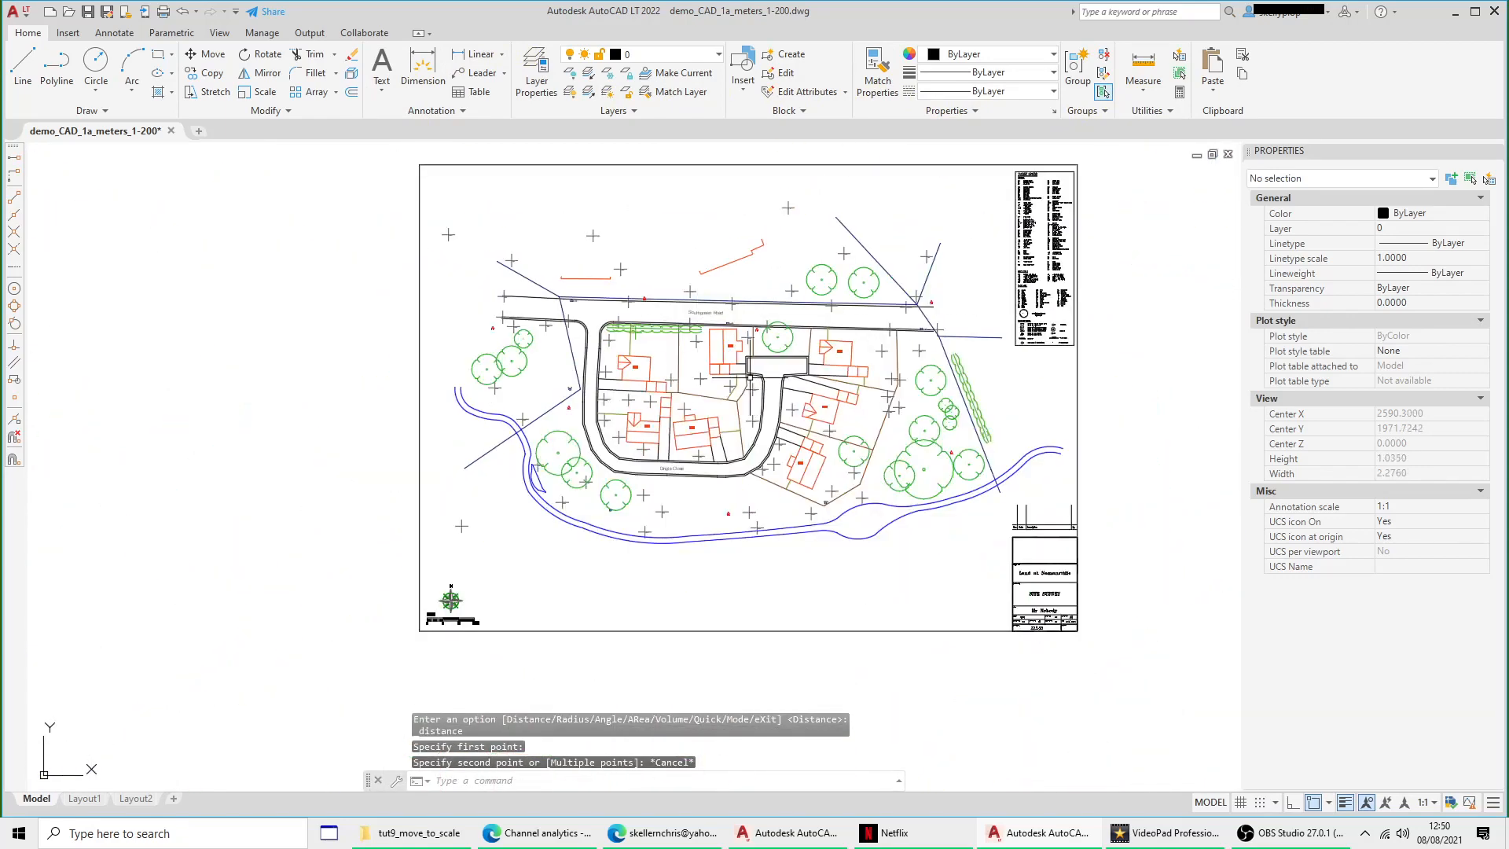
pyautogui.moveTo(750, 377); pyautogui.dragTo(617, 369, button='middle')
pyautogui.scroll(-2, 624, 380)
pyautogui.scroll(2, 550, 363)
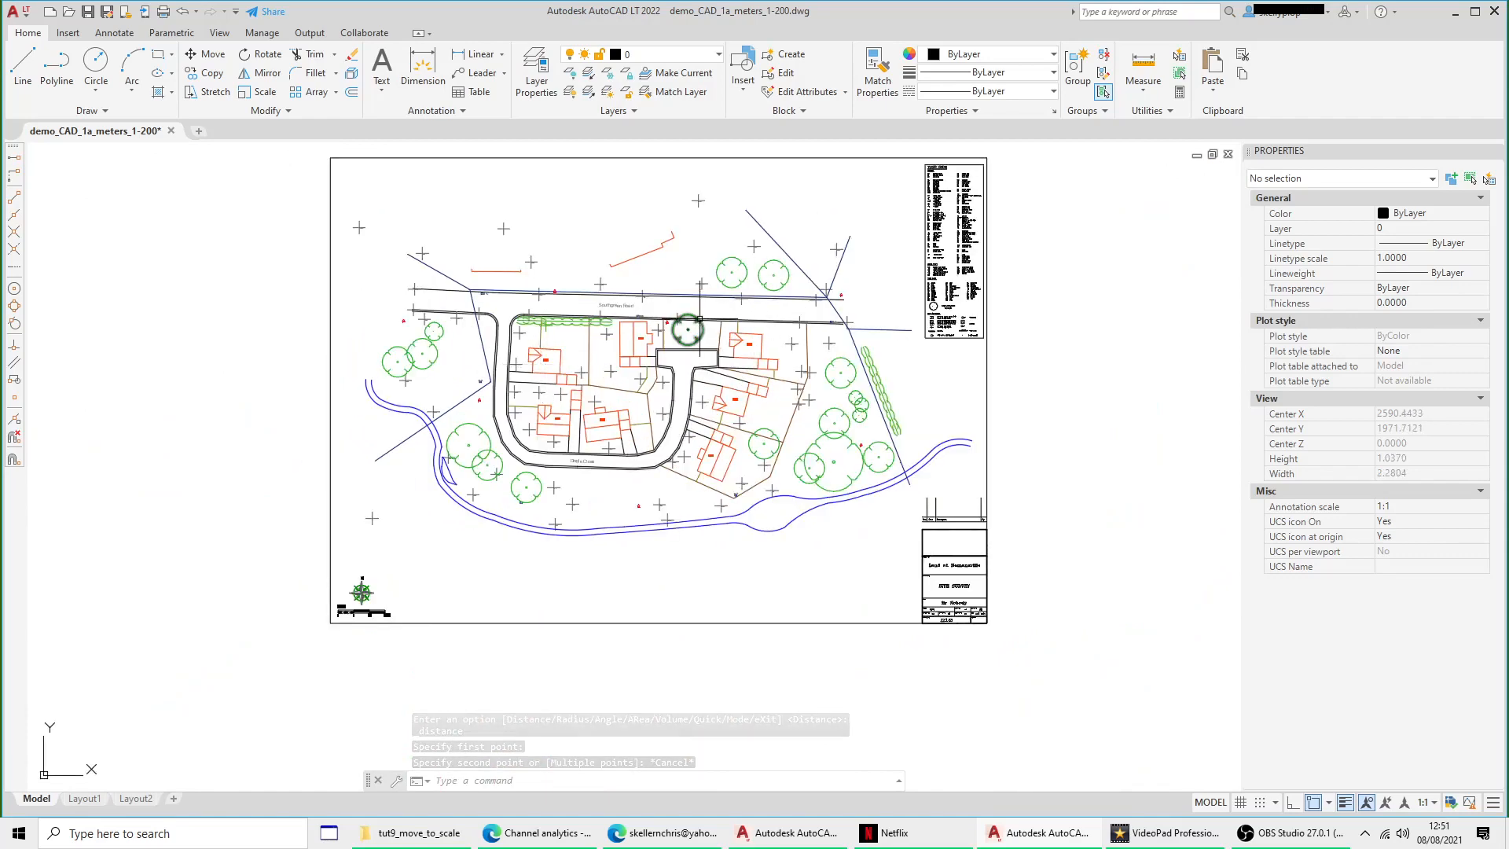
pyautogui.moveTo(692, 382); pyautogui.dragTo(665, 397, button='middle')
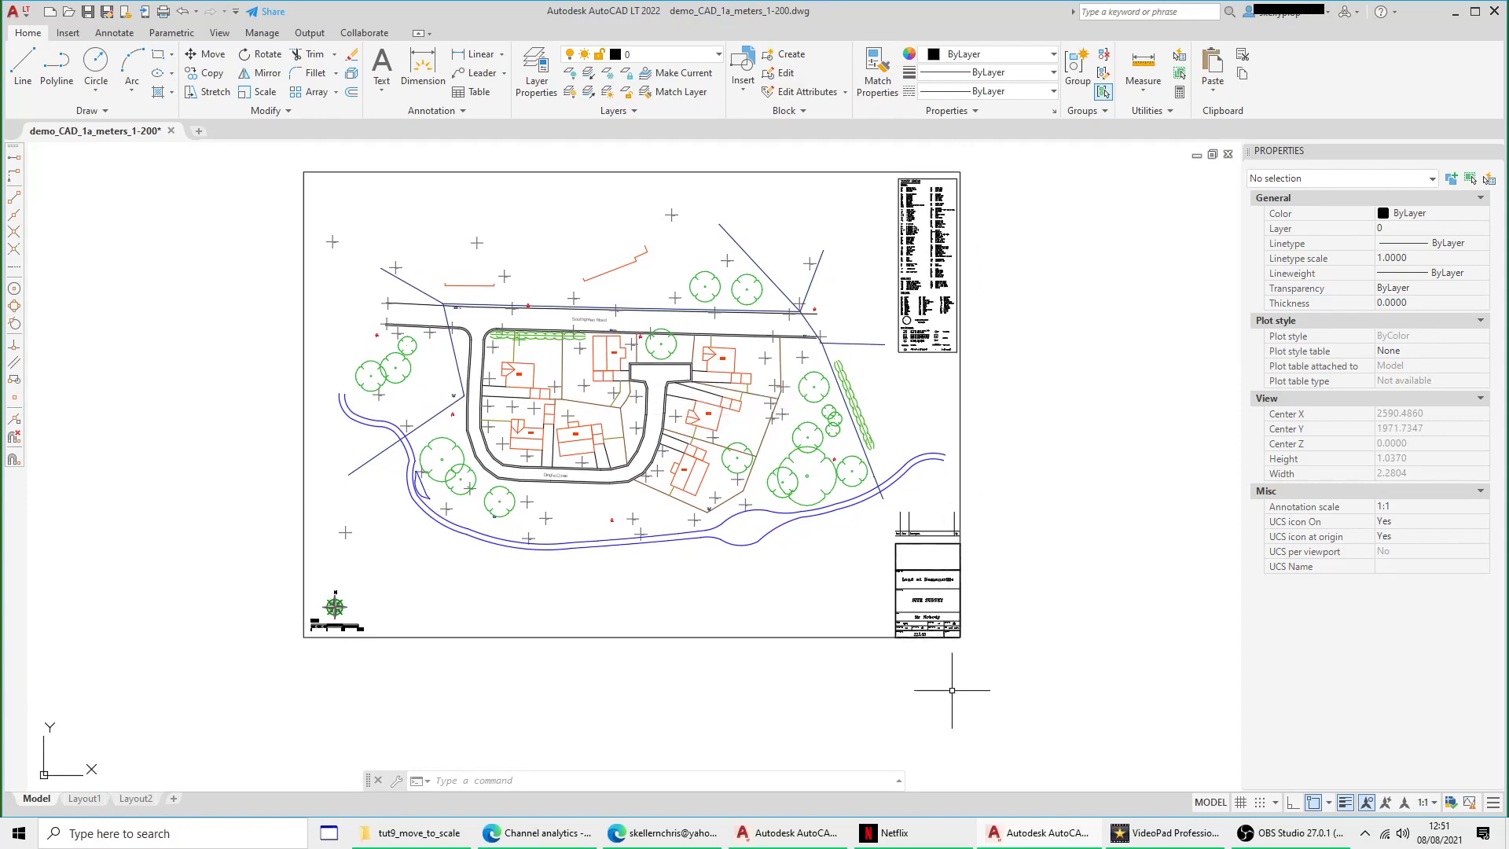
pyautogui.scroll(4, 925, 611)
pyautogui.scroll(-6, 925, 611)
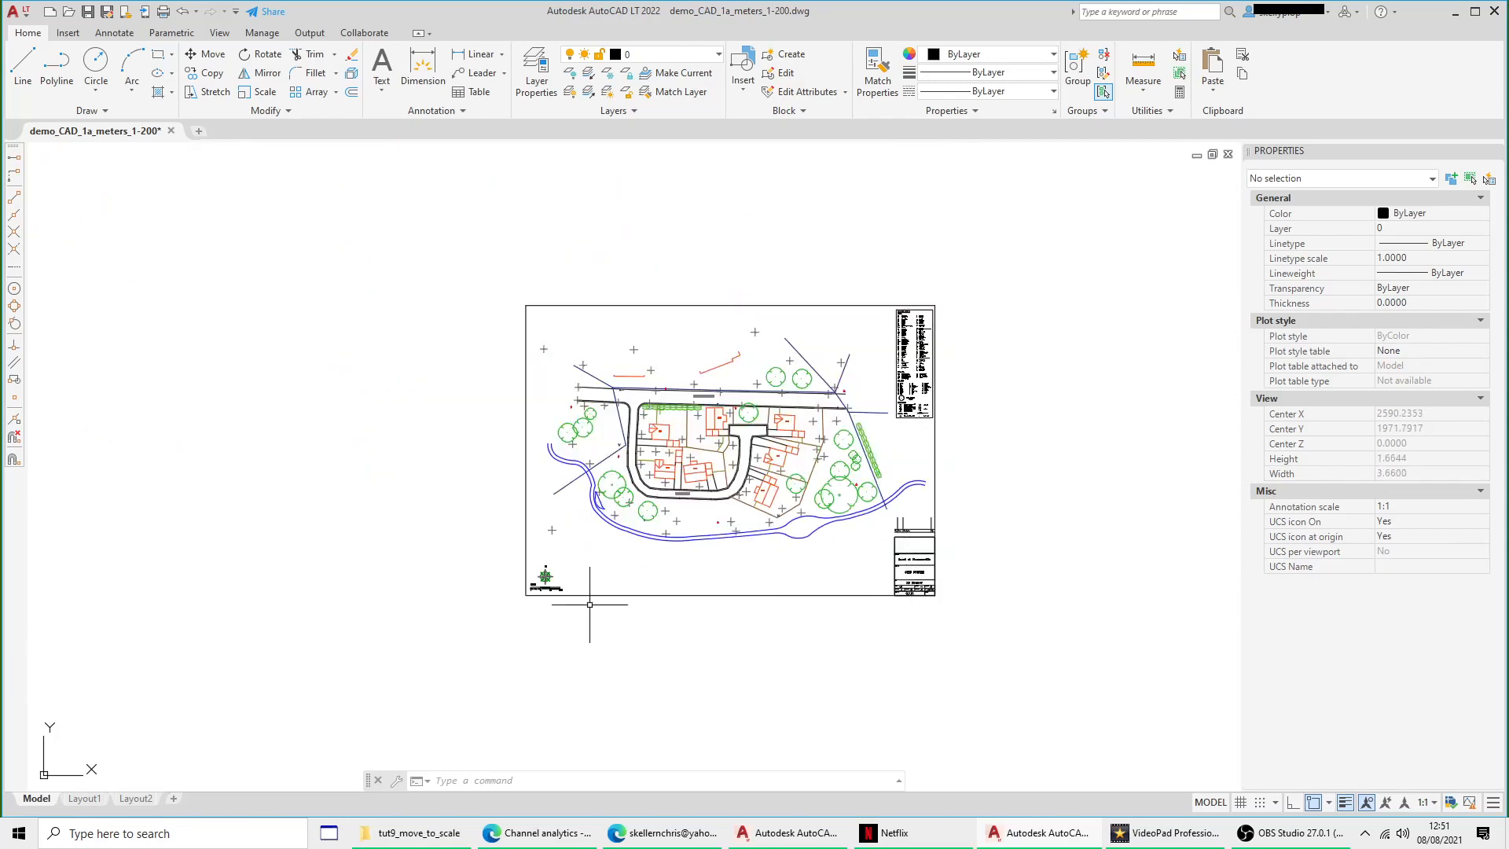
pyautogui.scroll(9, 544, 582)
pyautogui.scroll(-9, 544, 582)
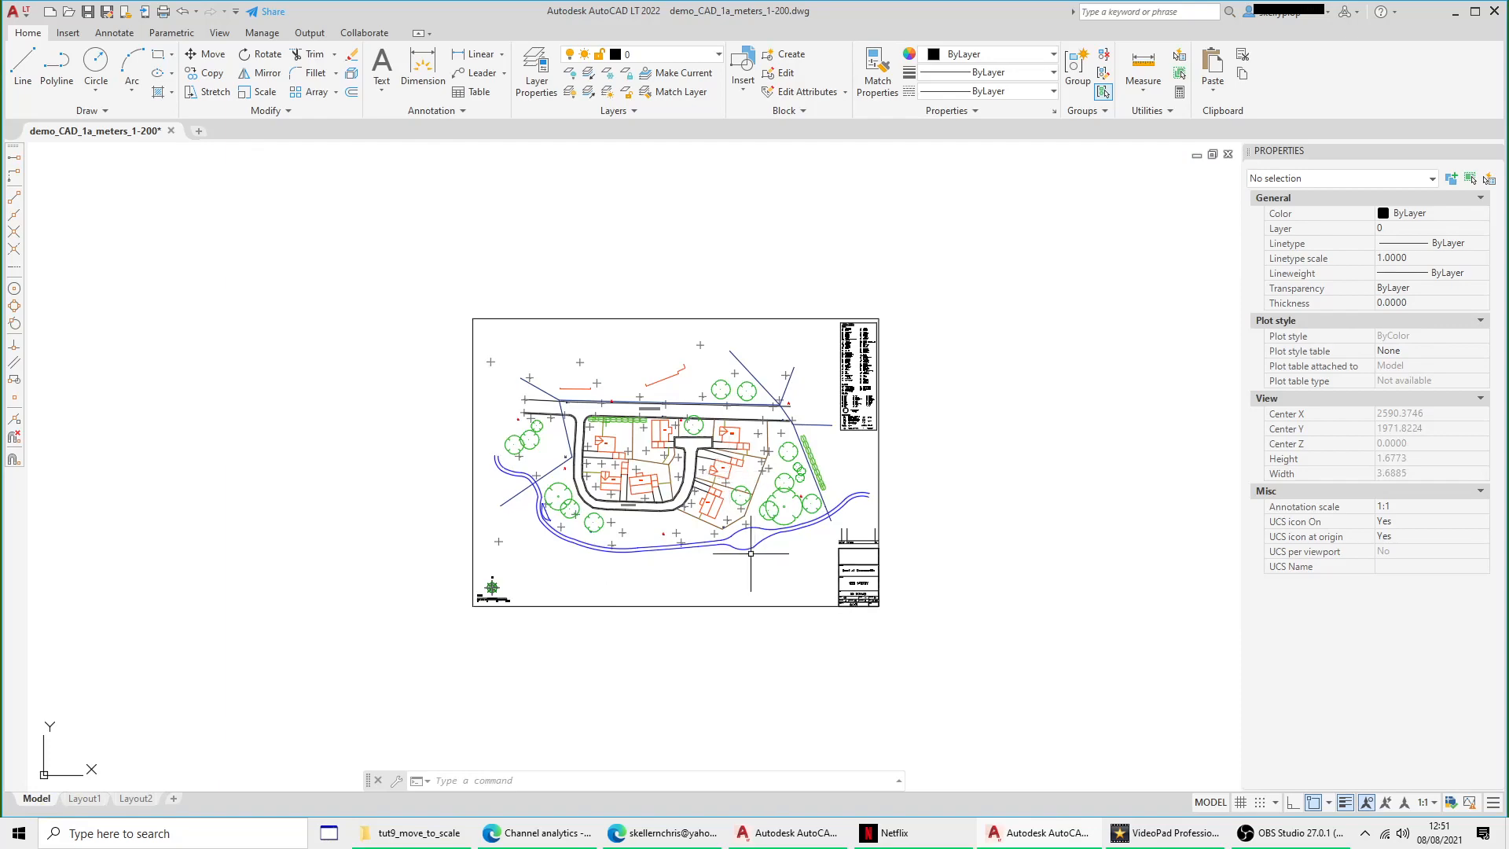
pyautogui.moveTo(712, 525); pyautogui.dragTo(697, 477, button='middle')
pyautogui.scroll(2, 580, 497)
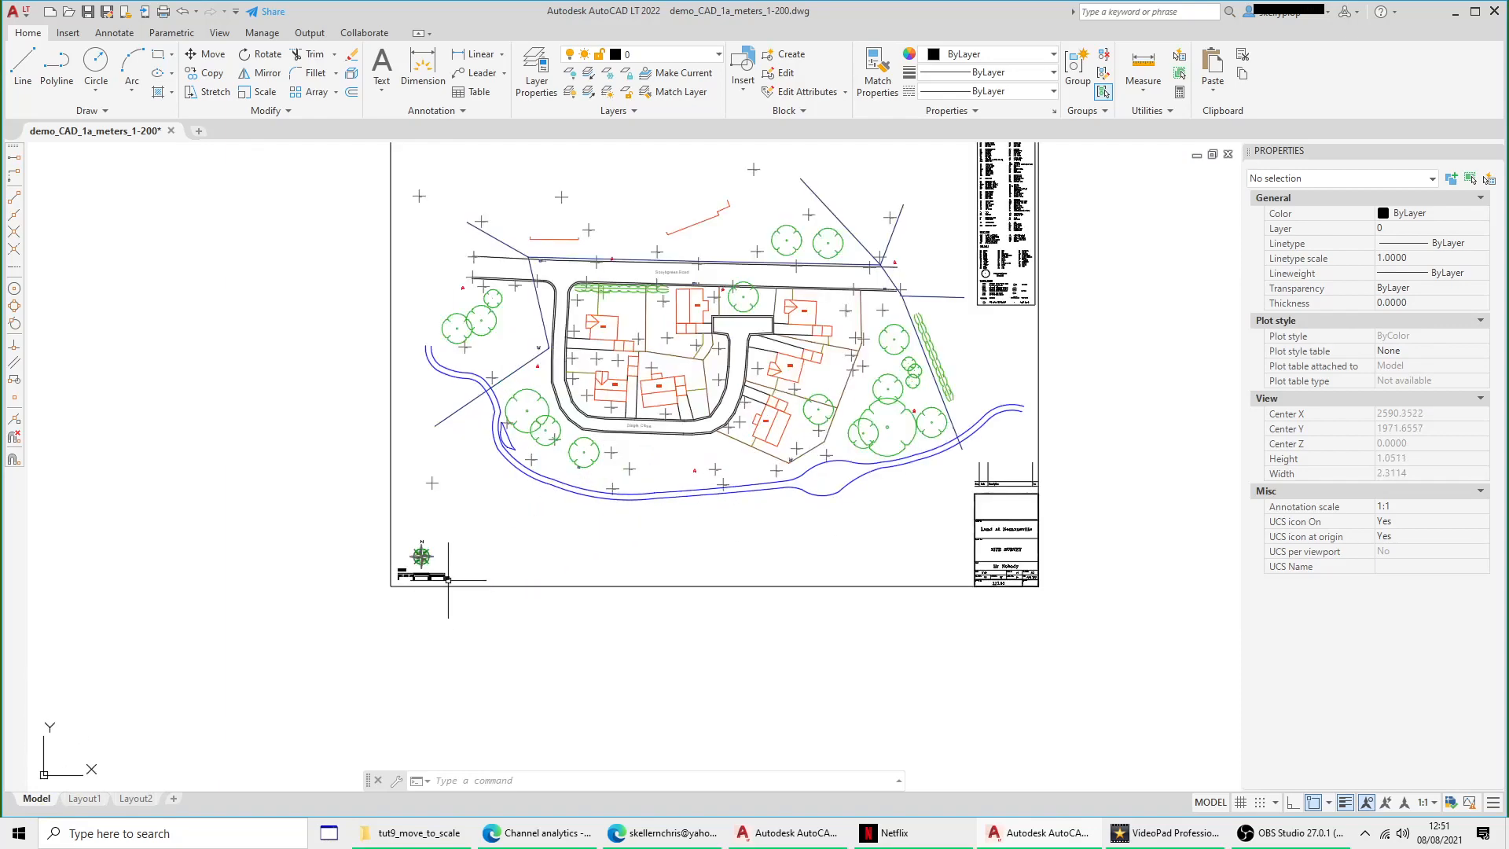
# Step: Check the length of the 1:200 scale bar from its 0 mark to its 15 m end
pyautogui.scroll(8, 448, 579)
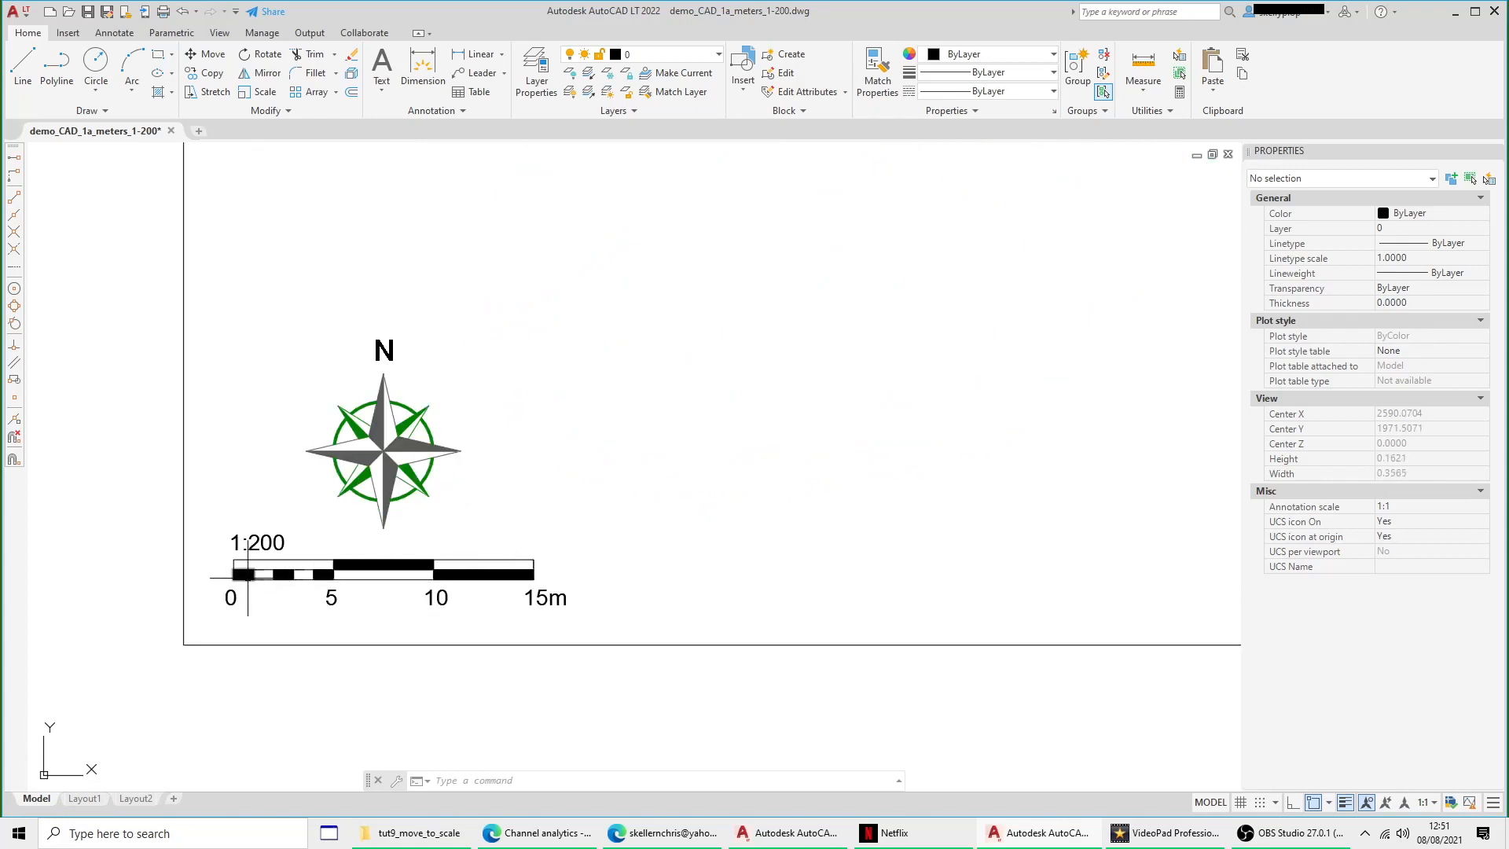
pyautogui.click(1147, 104)
pyautogui.click(1147, 149)
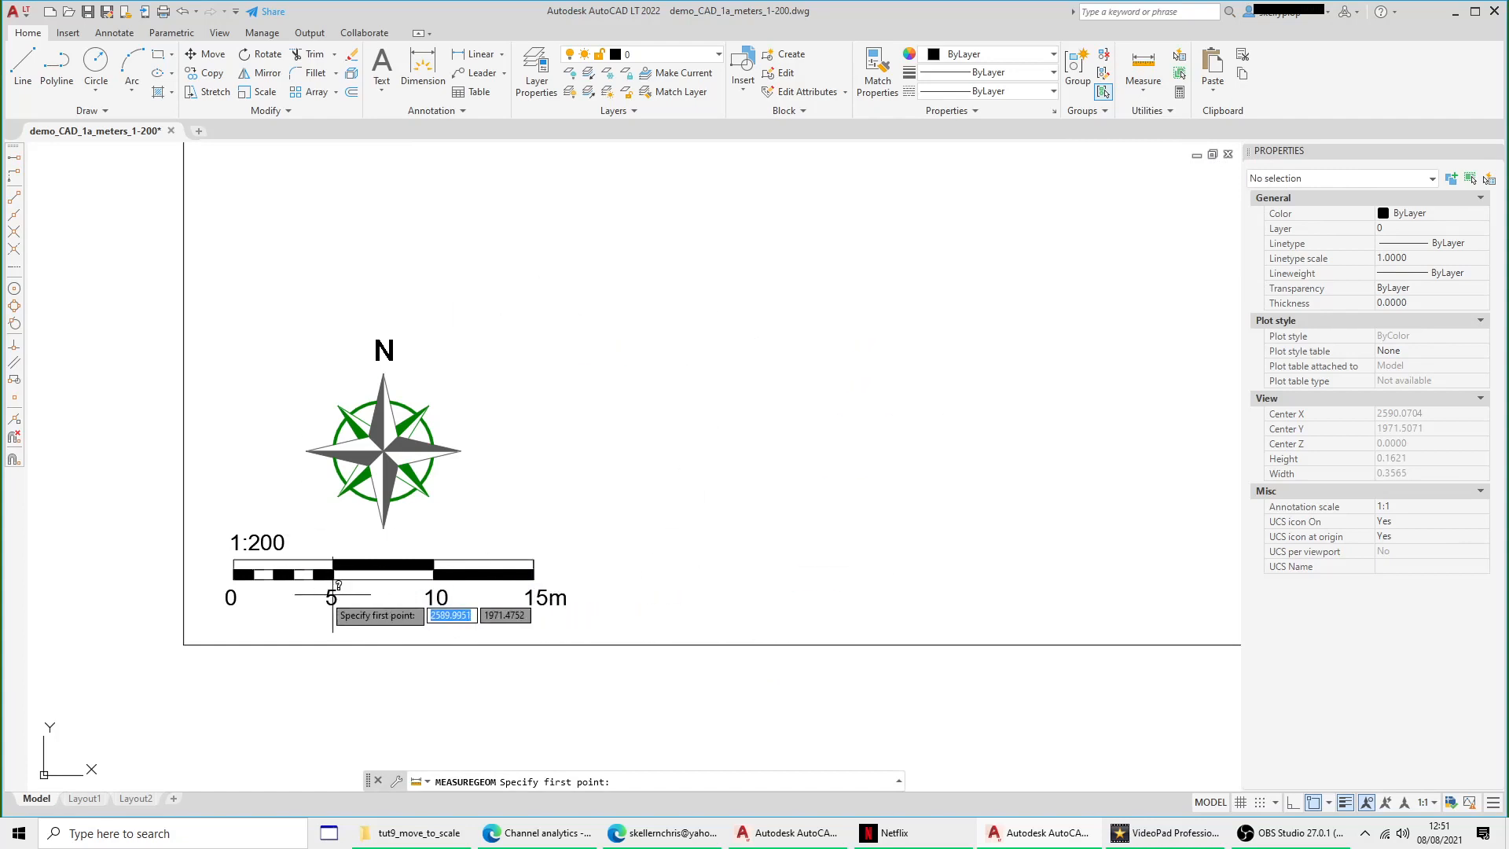
pyautogui.click(234, 580)
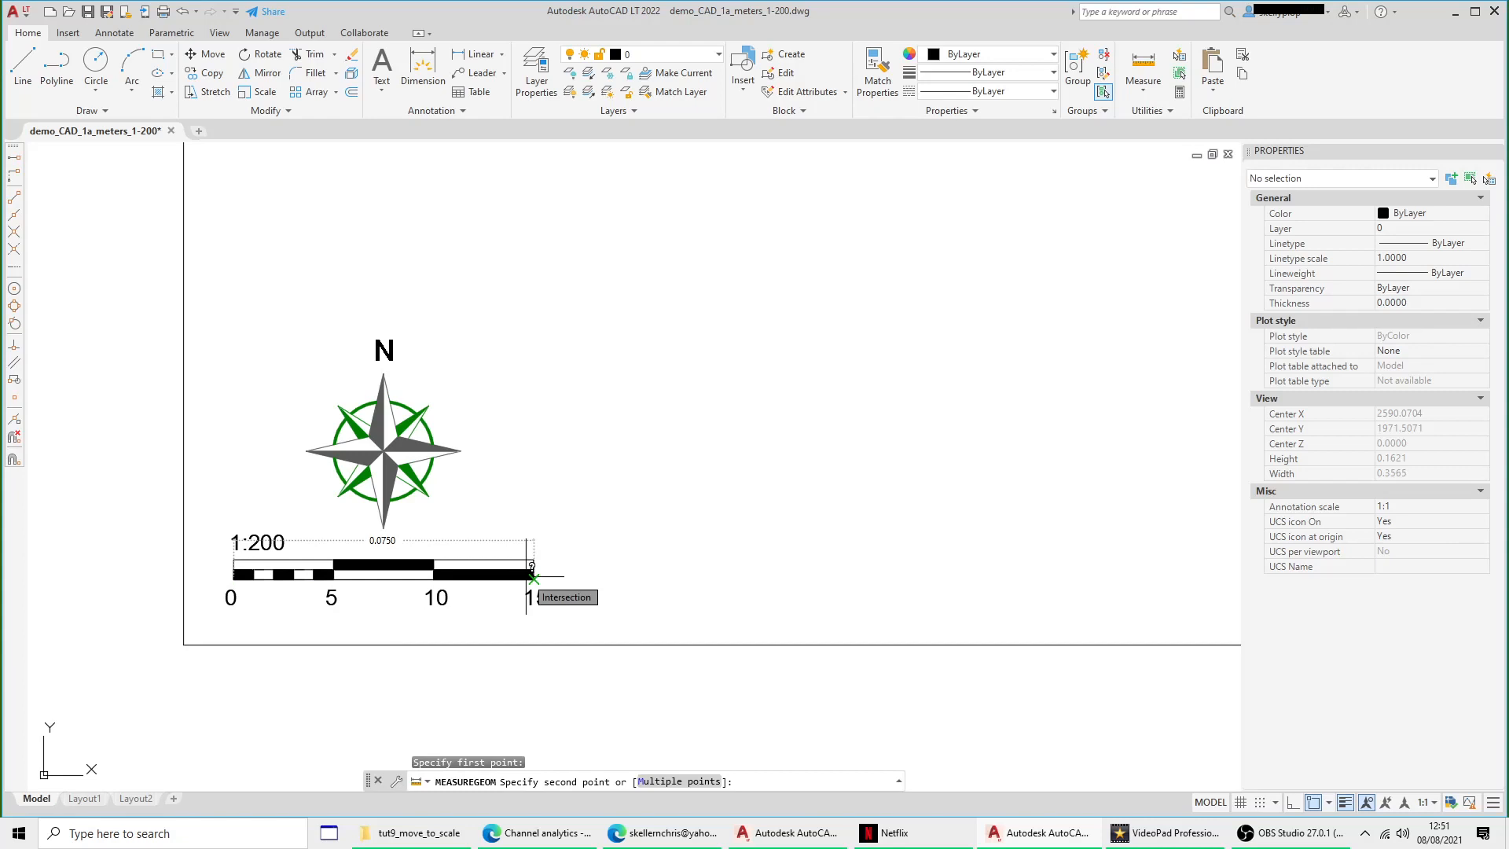
pyautogui.scroll(-4, 525, 580)
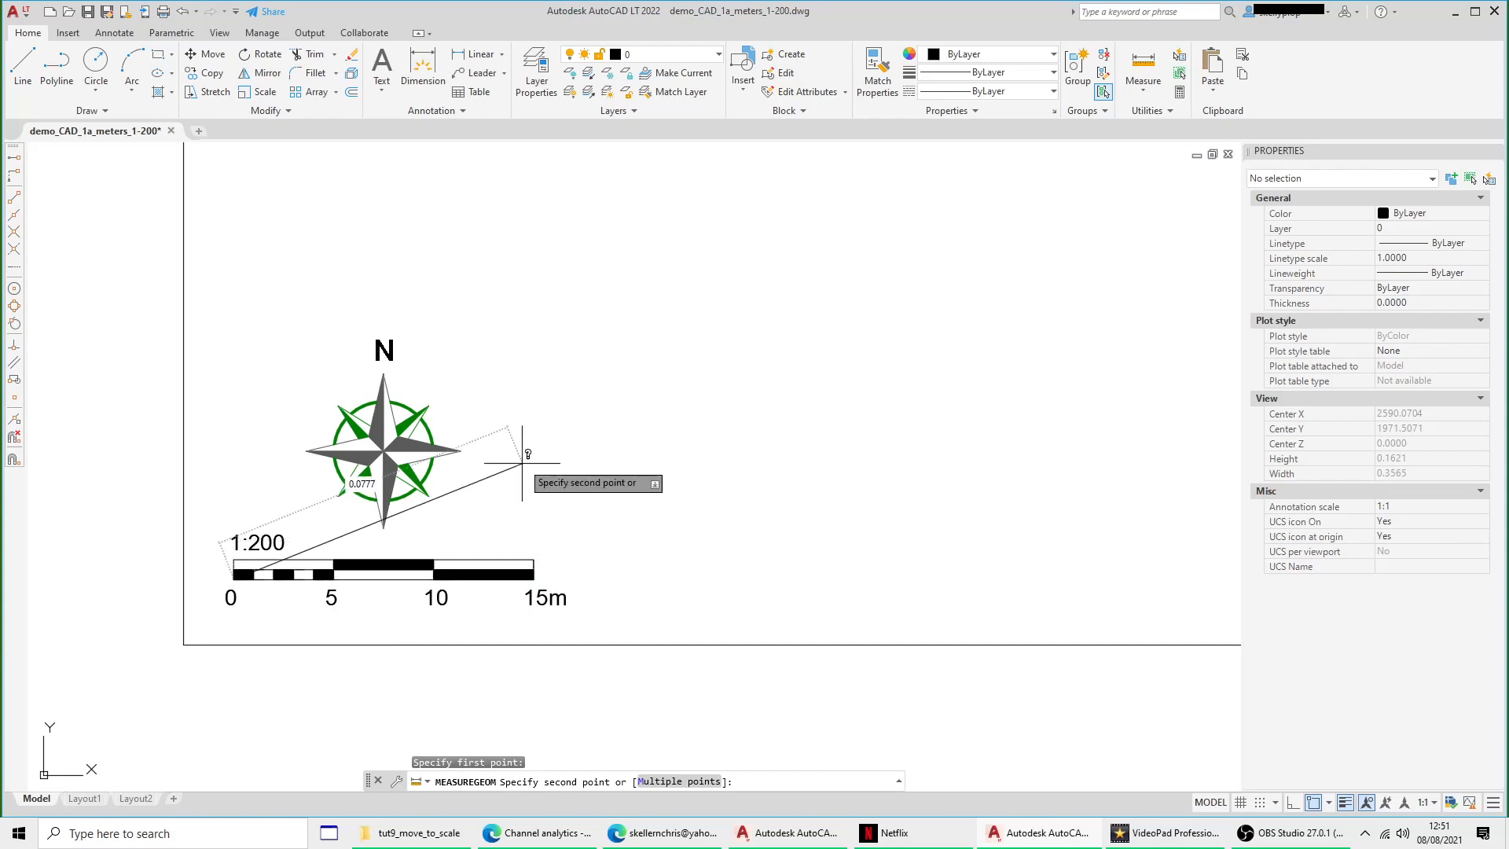
pyautogui.press('Escape')
pyautogui.scroll(-2, 673, 392)
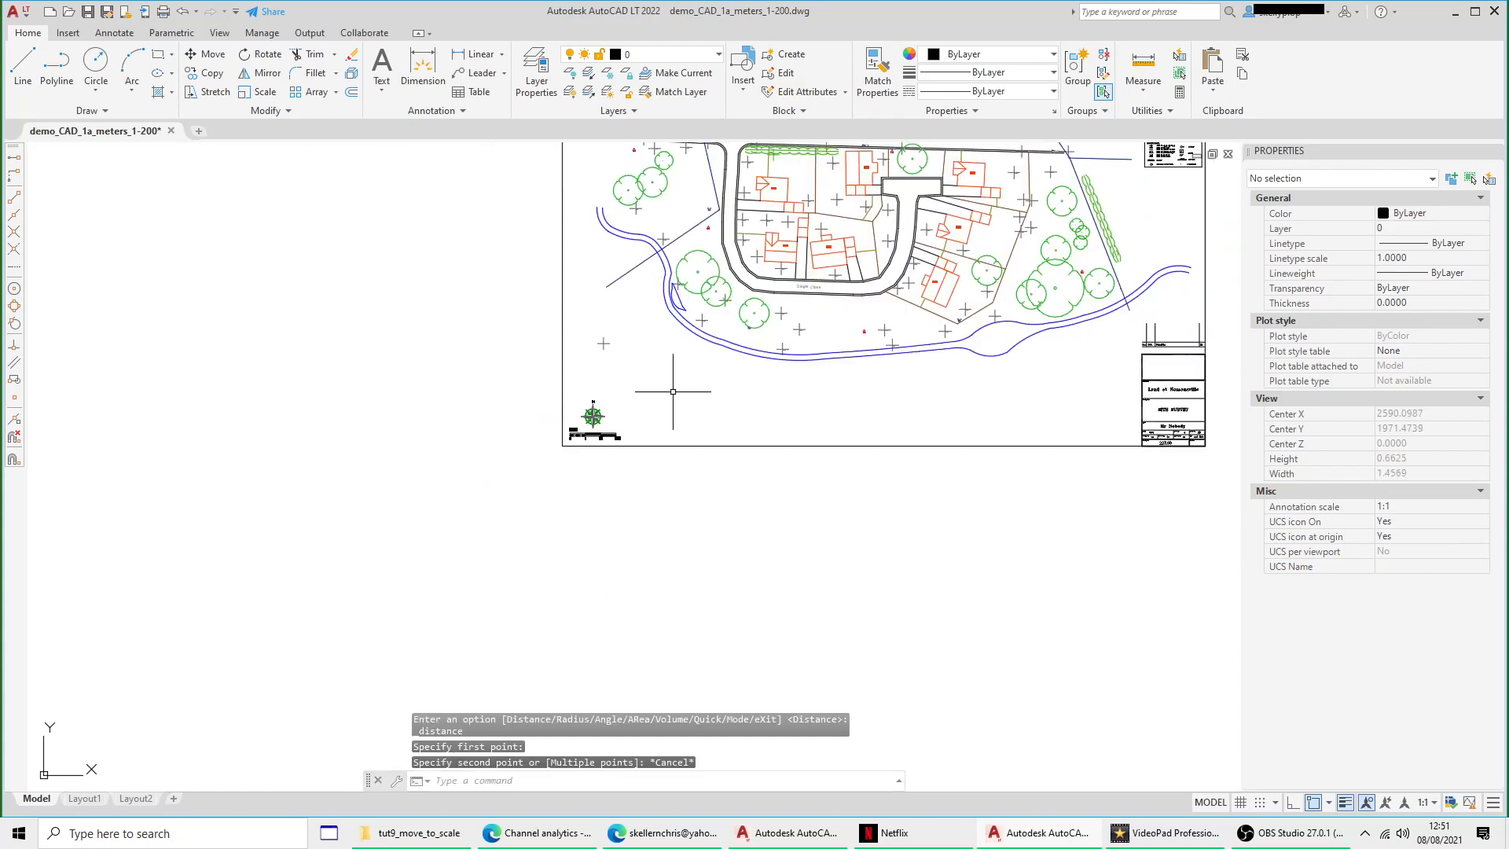
pyautogui.moveTo(674, 391)
pyautogui.mouseDown(button='middle')
pyautogui.moveTo(532, 519)
pyautogui.moveTo(513, 564)
pyautogui.mouseUp(button='middle')
pyautogui.moveTo(680, 442); pyautogui.dragTo(628, 472, button='middle')
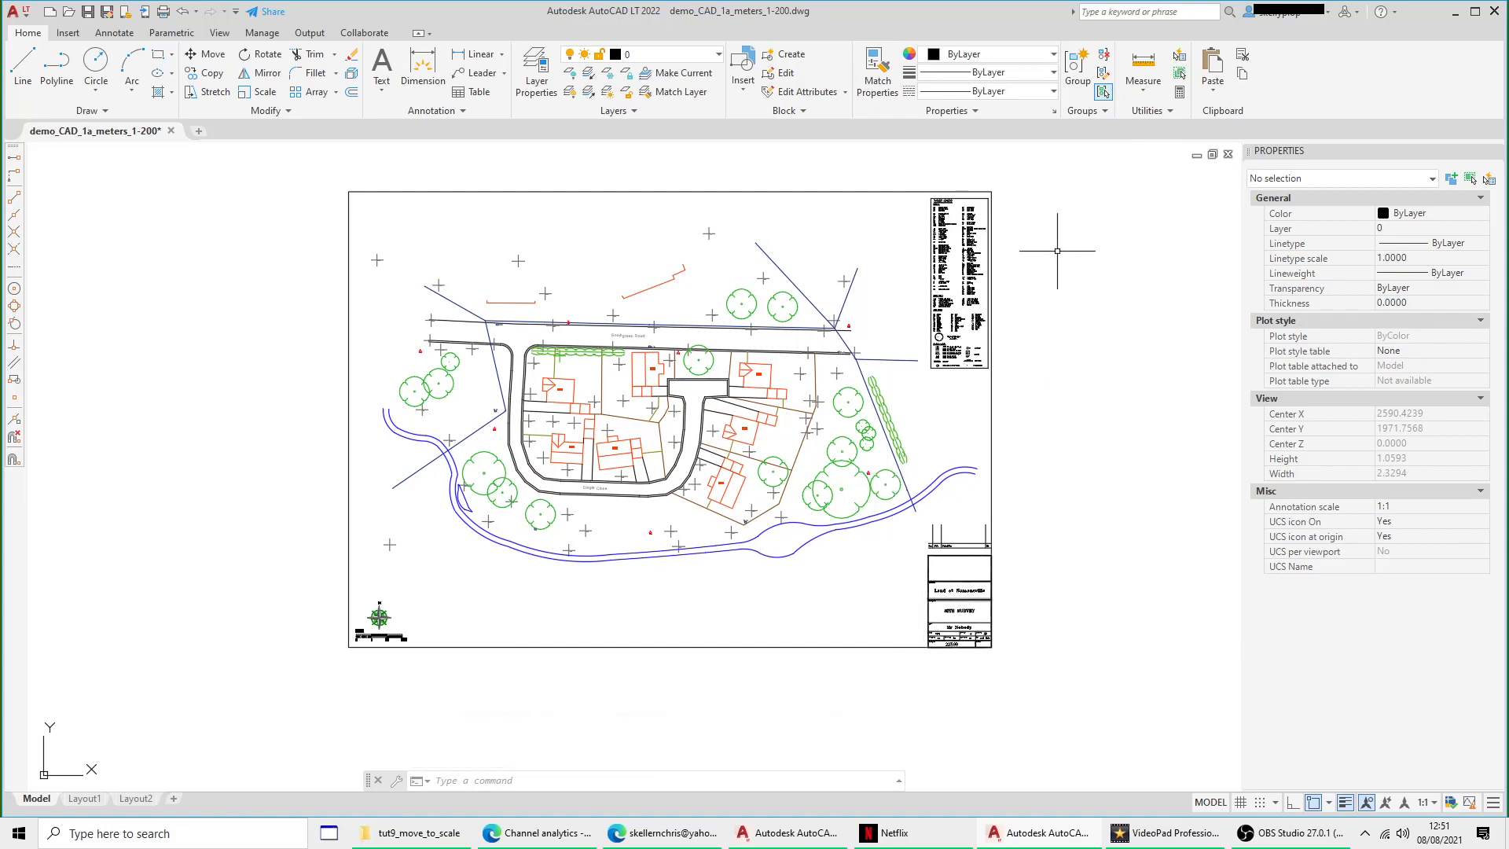
pyautogui.moveTo(98, 805)
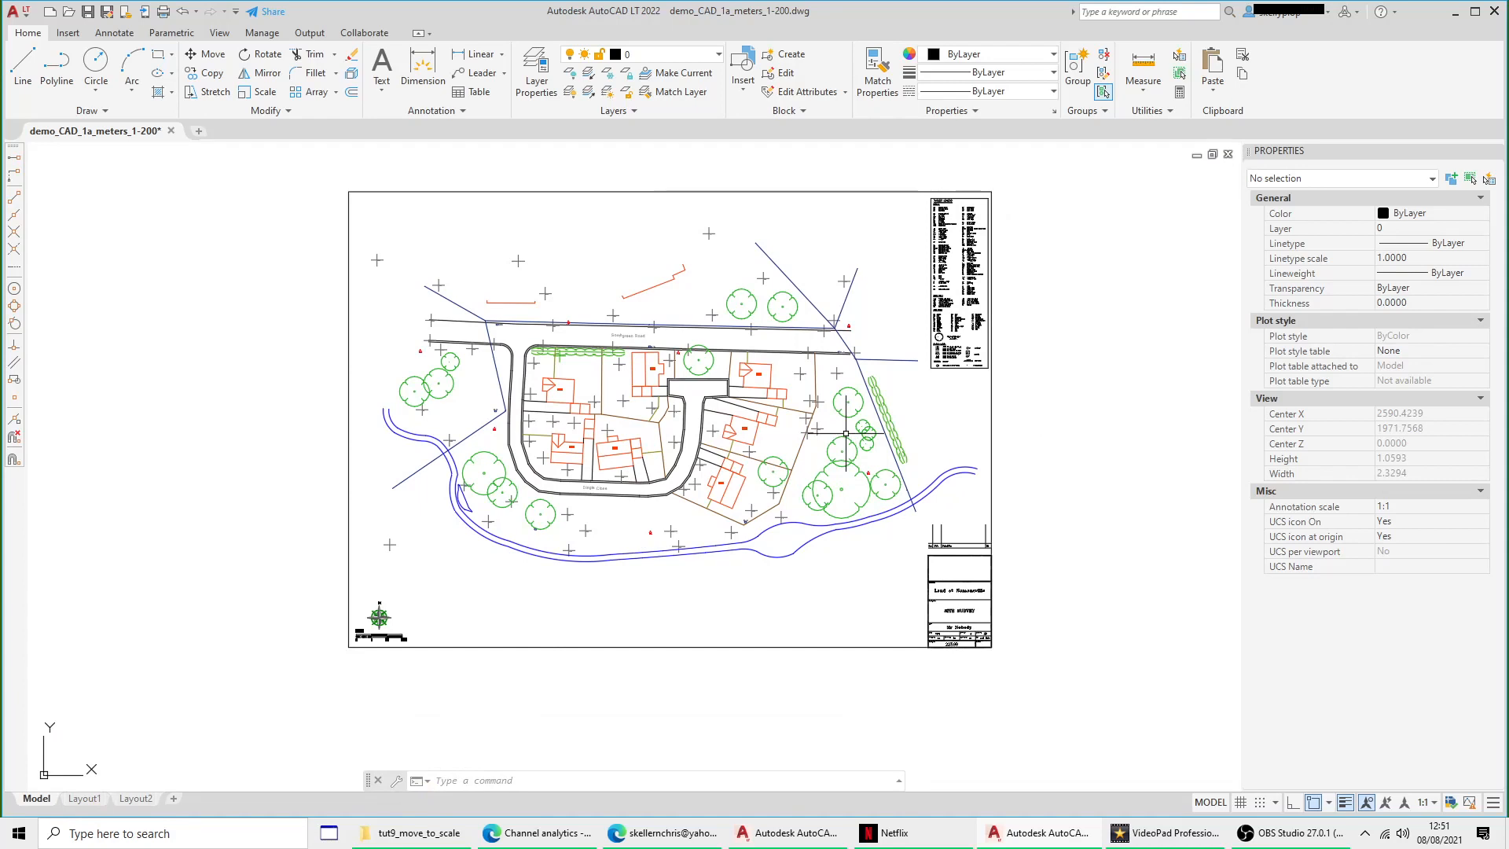
pyautogui.moveTo(834, 480); pyautogui.dragTo(836, 471, button='middle')
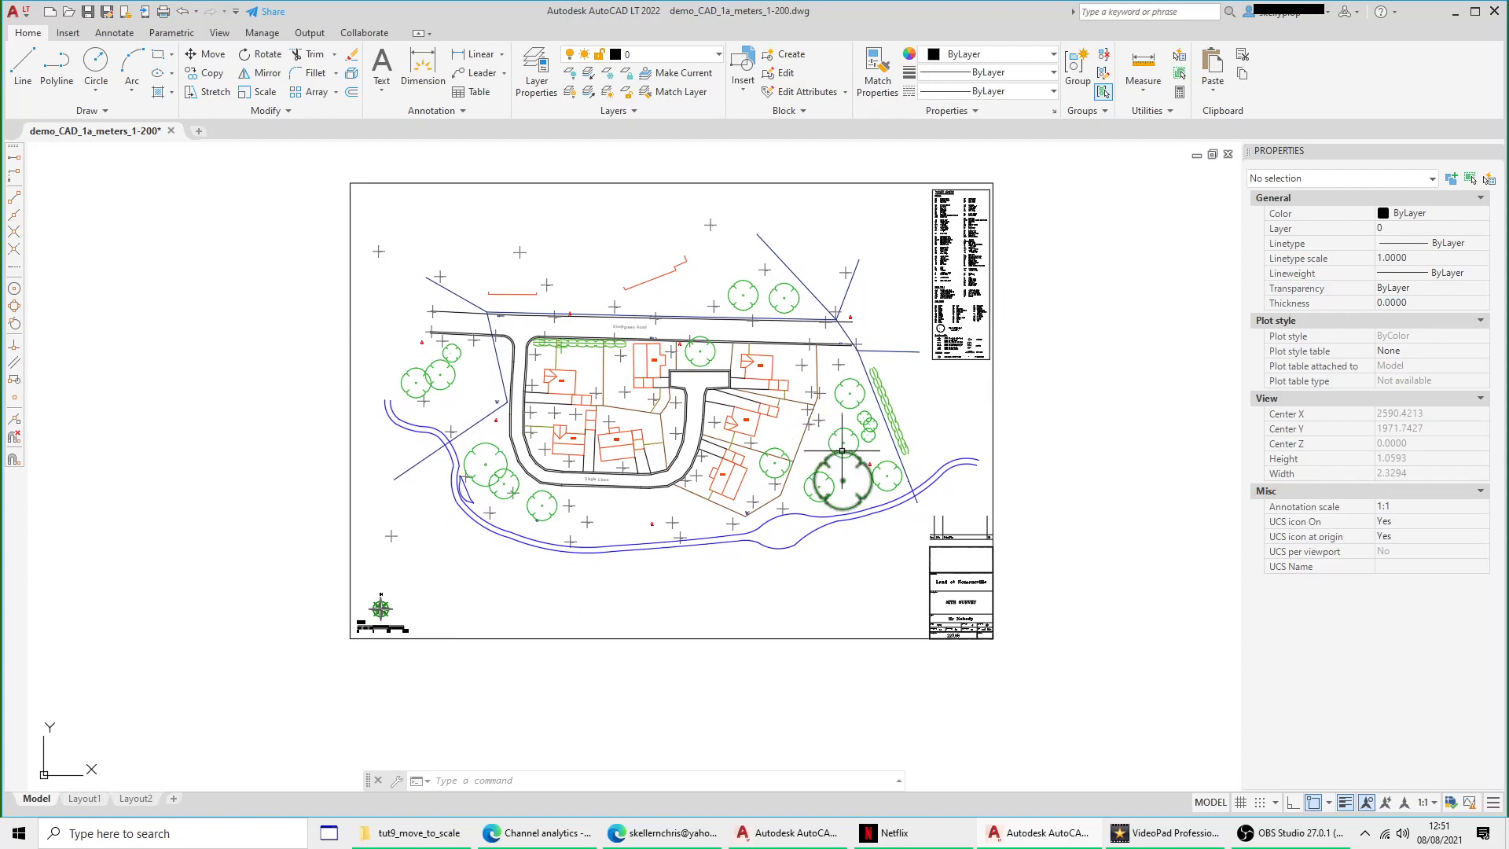
pyautogui.moveTo(732, 523); pyautogui.dragTo(747, 535, button='middle')
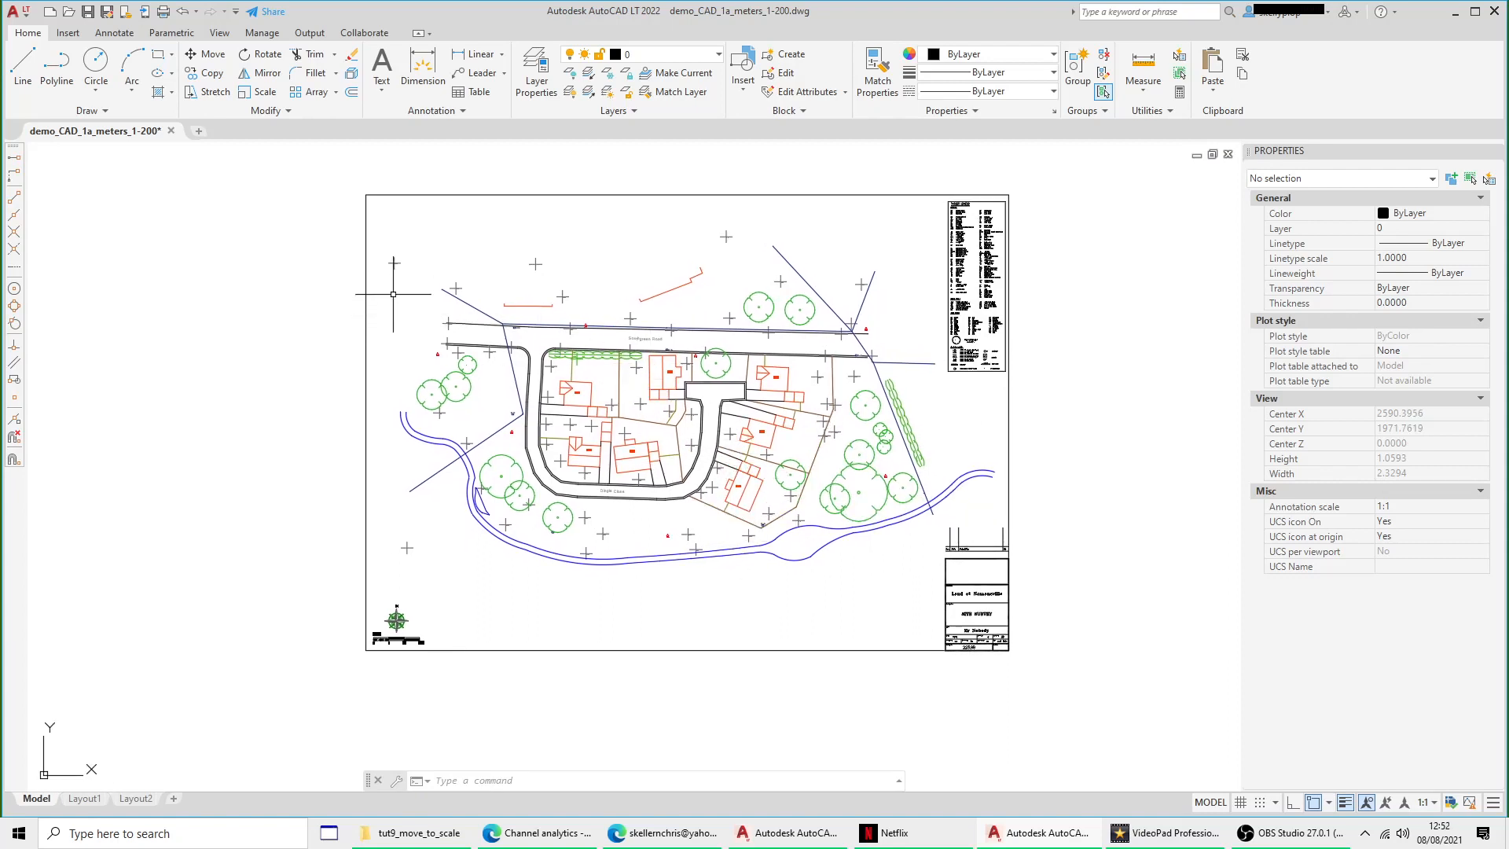
# Step: Select the whole survey sheet and start scaling it from the lower corner of the scale bar's 0 end
pyautogui.click(289, 172)
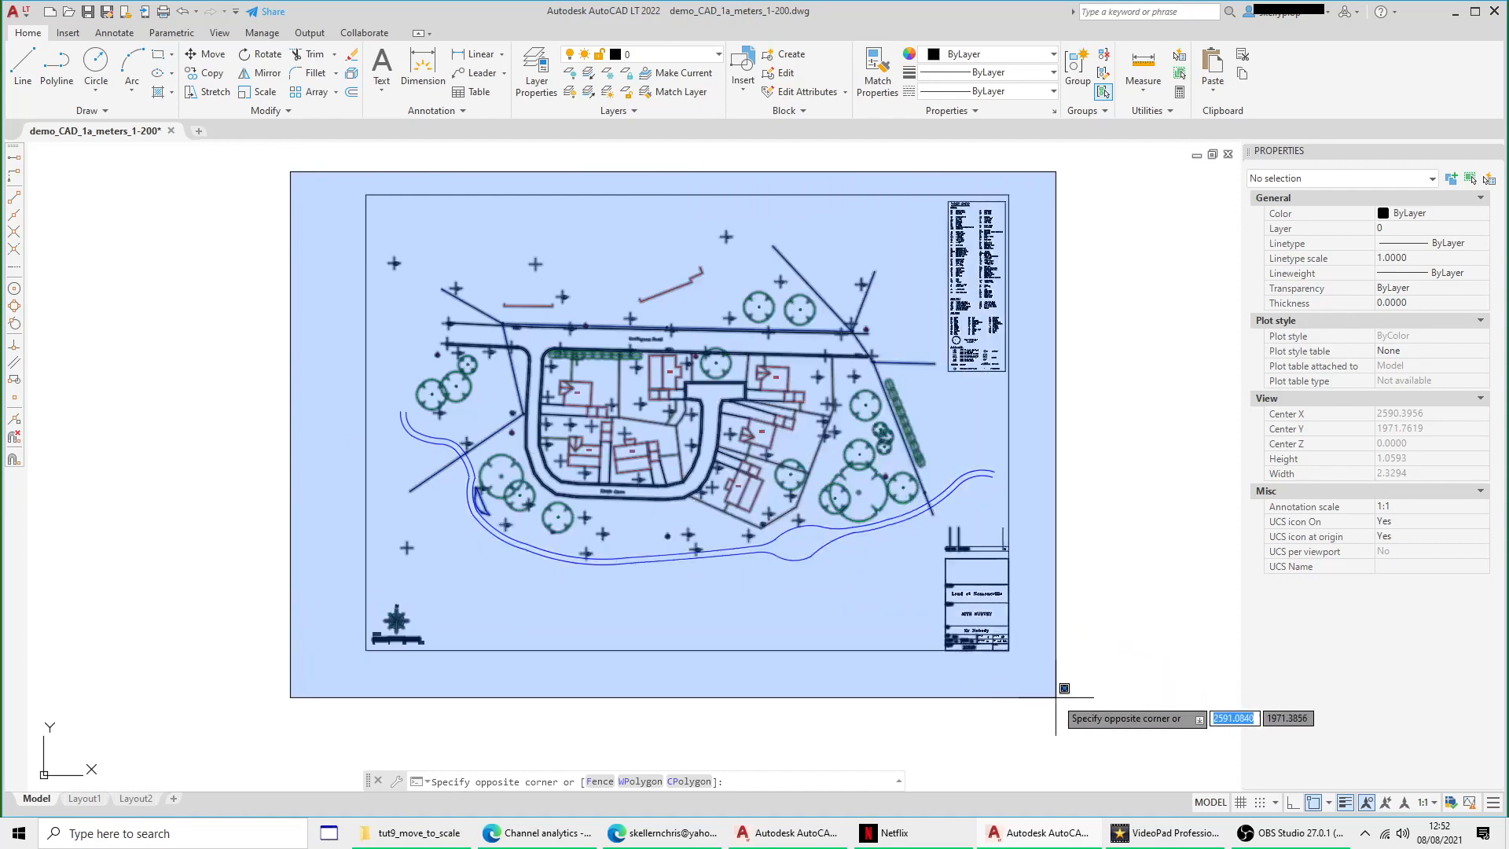
pyautogui.click(1100, 699)
pyautogui.rightClick(820, 444)
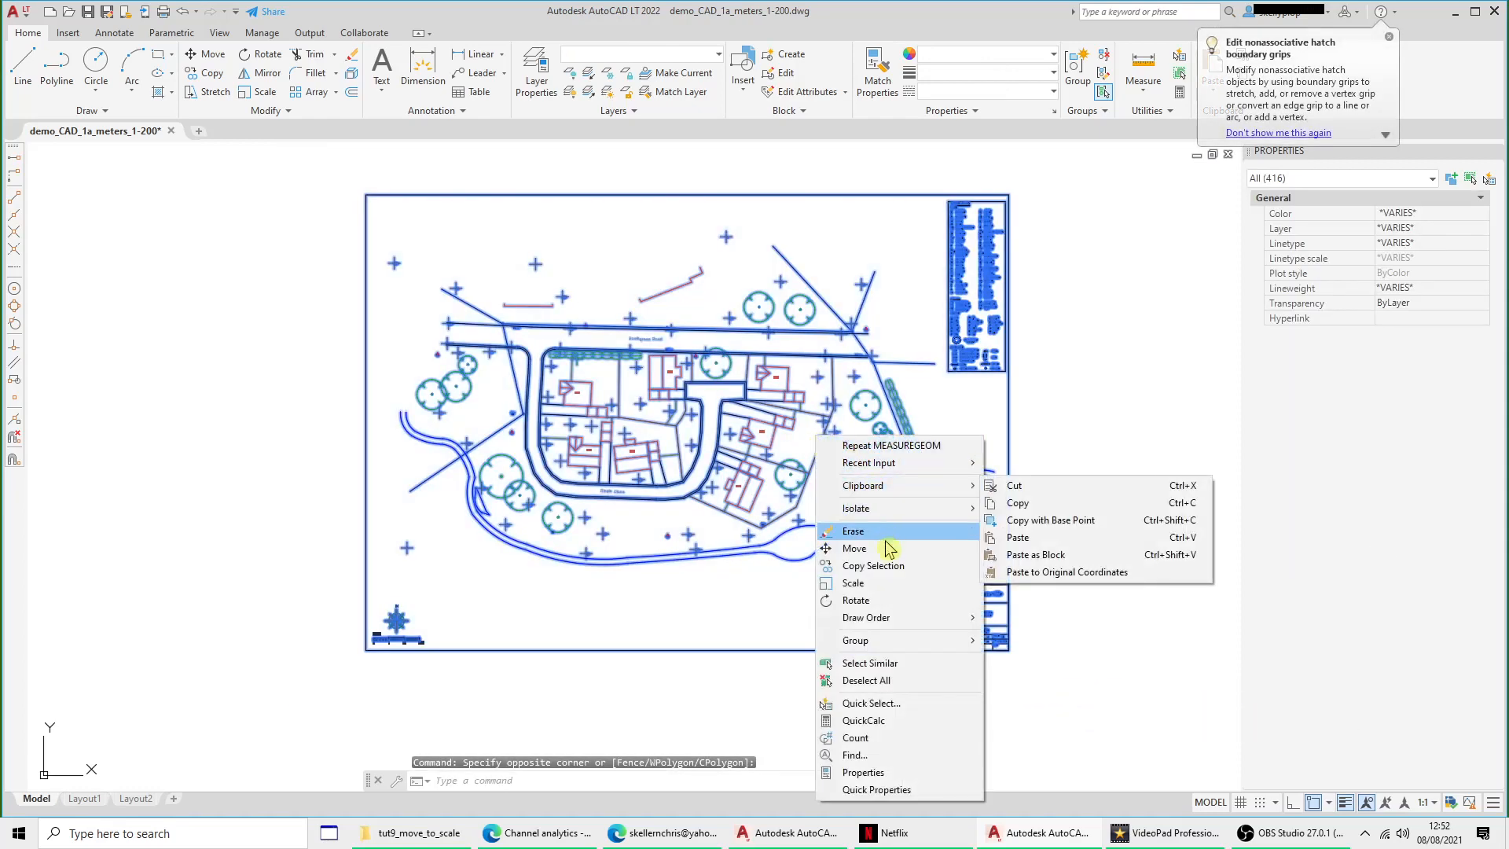
pyautogui.click(873, 583)
pyautogui.scroll(2, 628, 594)
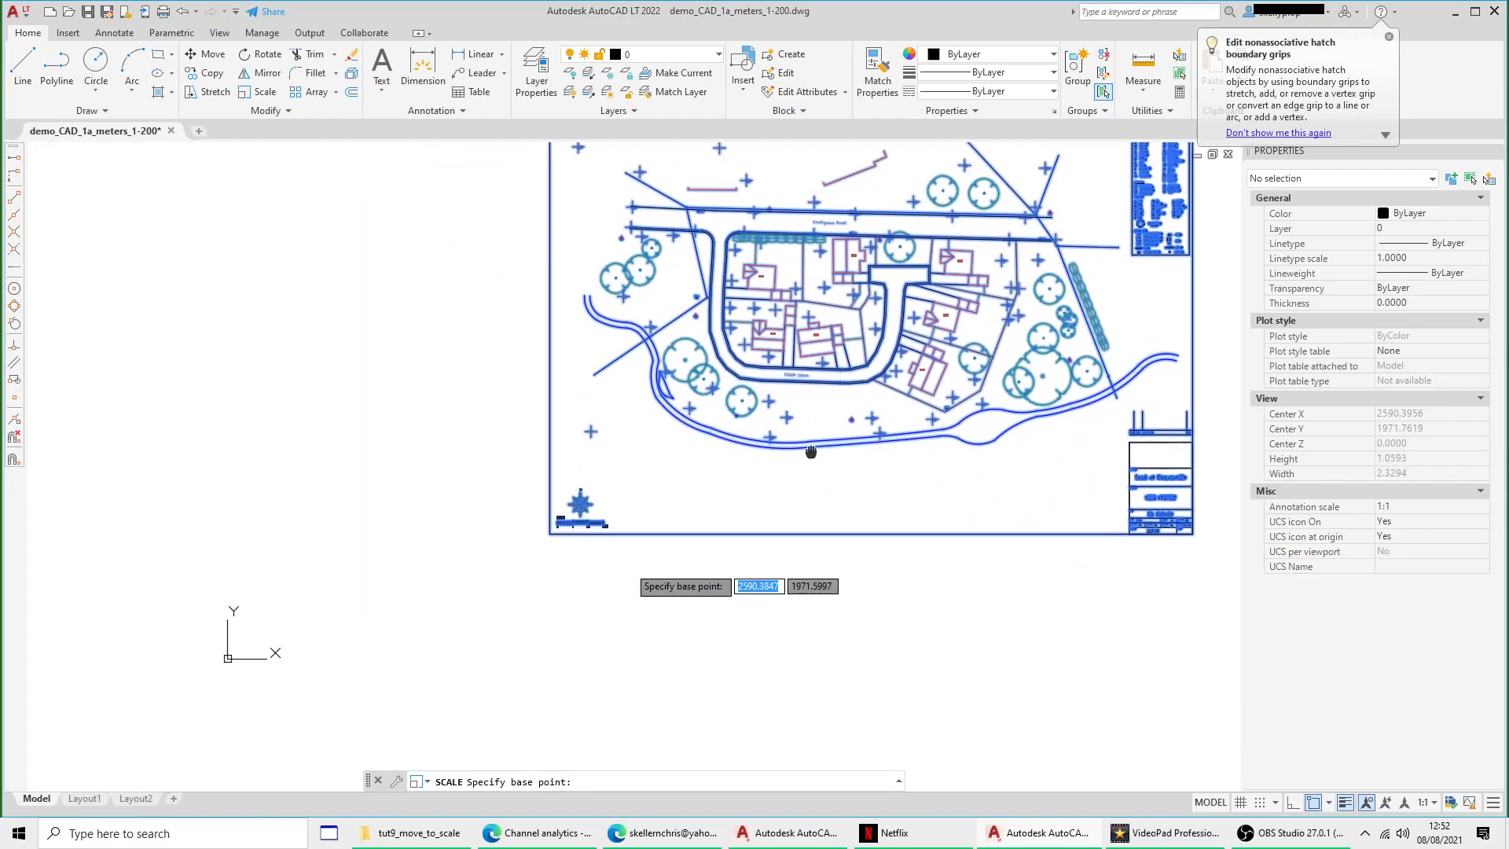
pyautogui.scroll(3, 593, 537)
pyautogui.scroll(1, 594, 536)
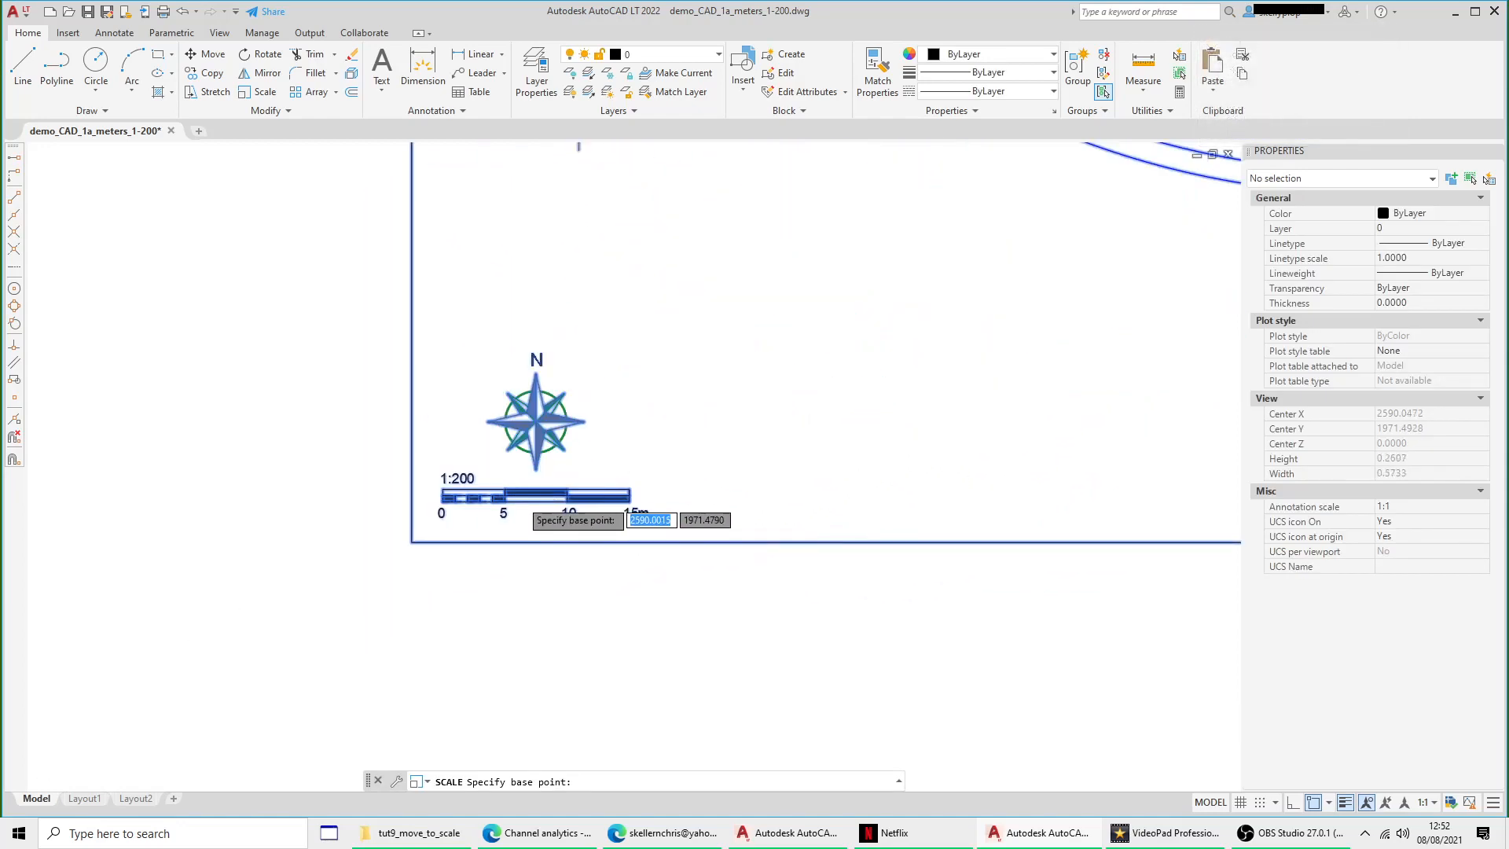
pyautogui.scroll(2, 550, 503)
pyautogui.scroll(5, 416, 483)
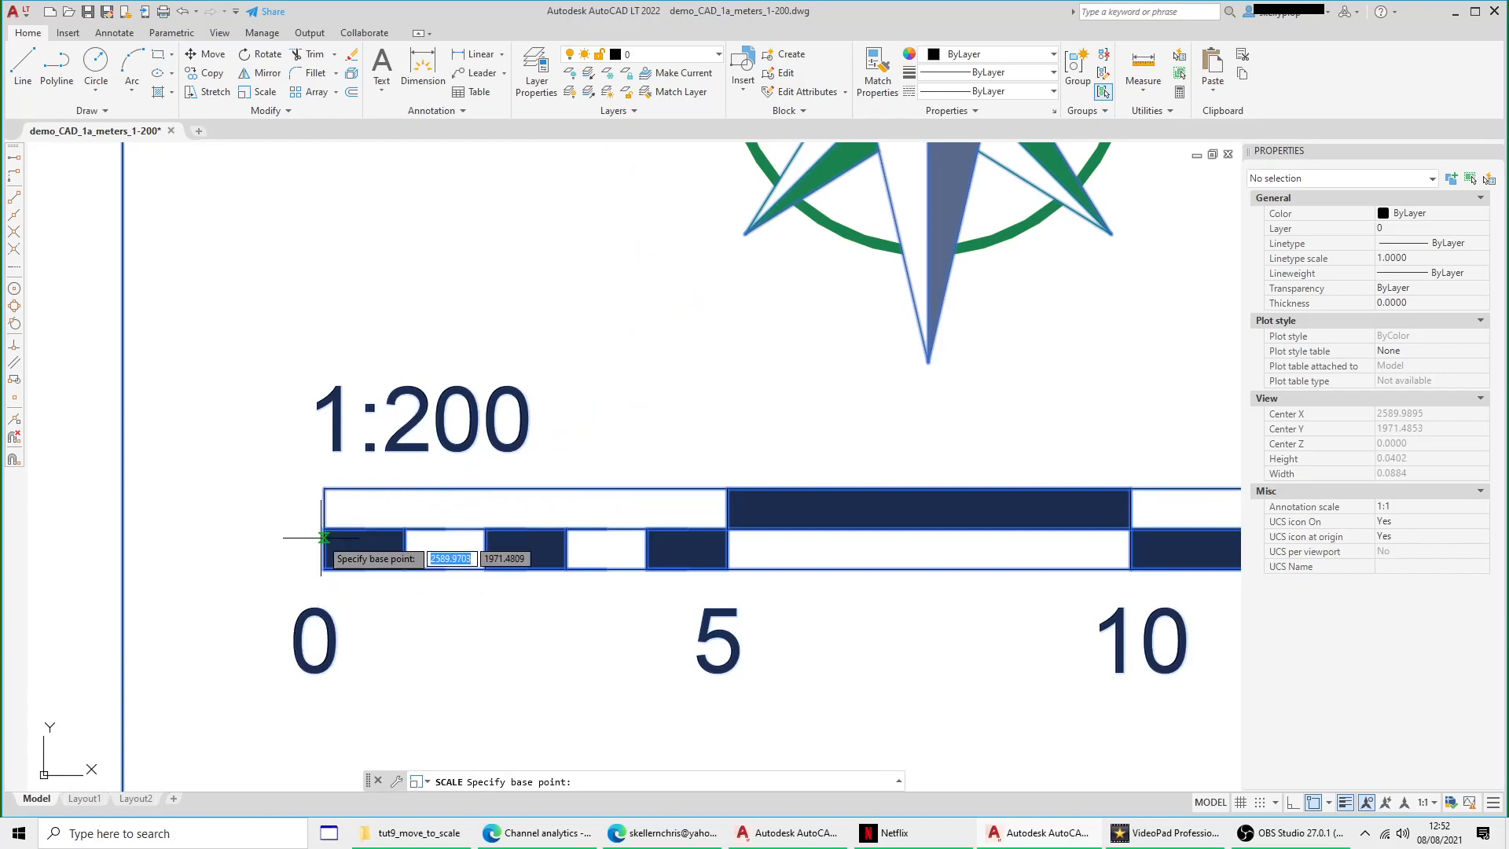
pyautogui.click(323, 568)
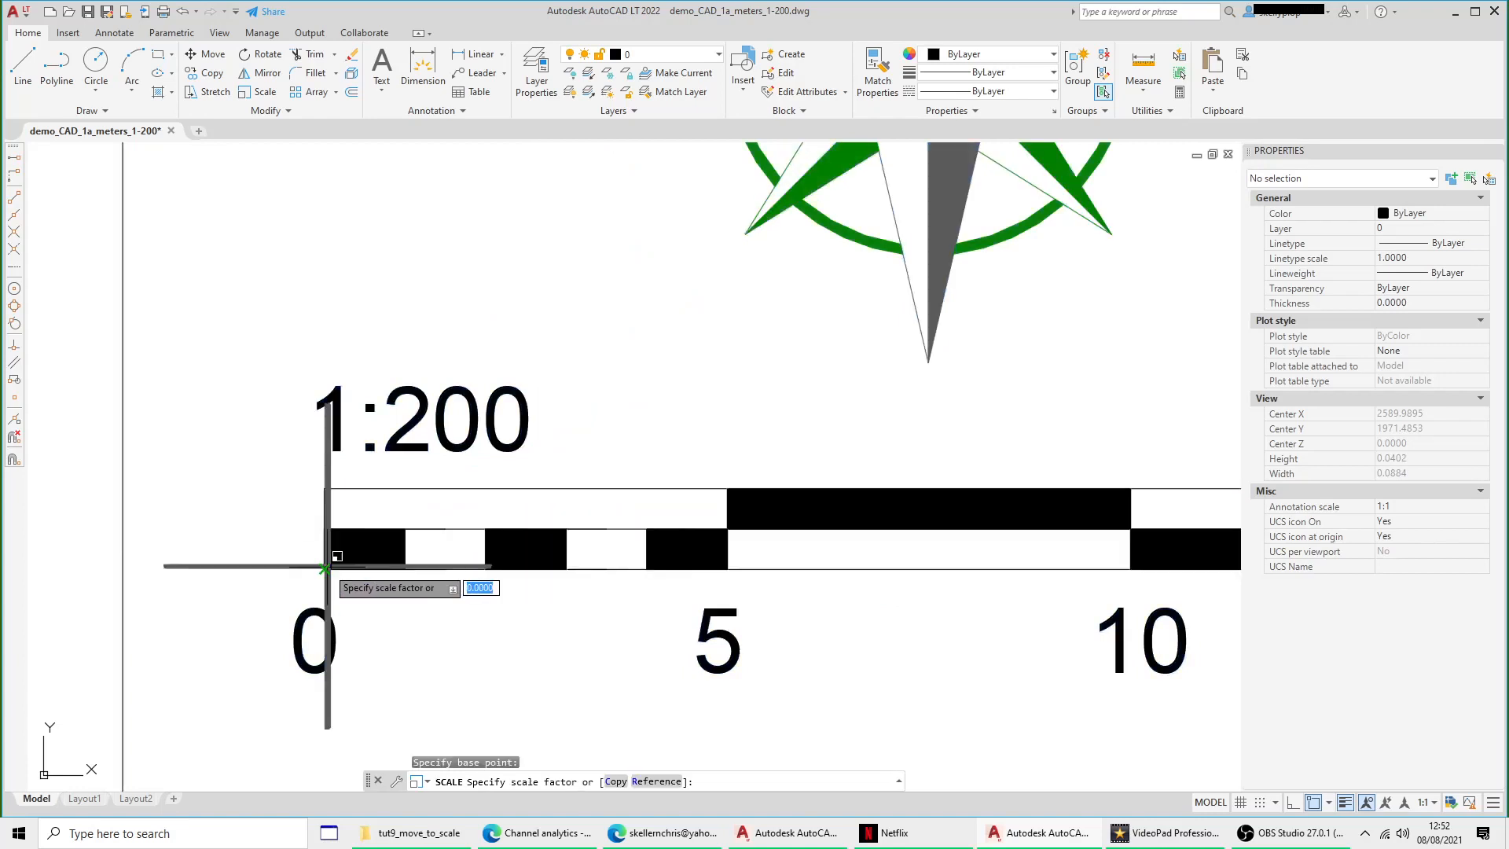
# Step: Scale the sheet by reference, picking the scale bar from its 0 mark to its 15 m end and setting the new length to 15
pyautogui.rightClick(405, 578)
pyautogui.click(452, 644)
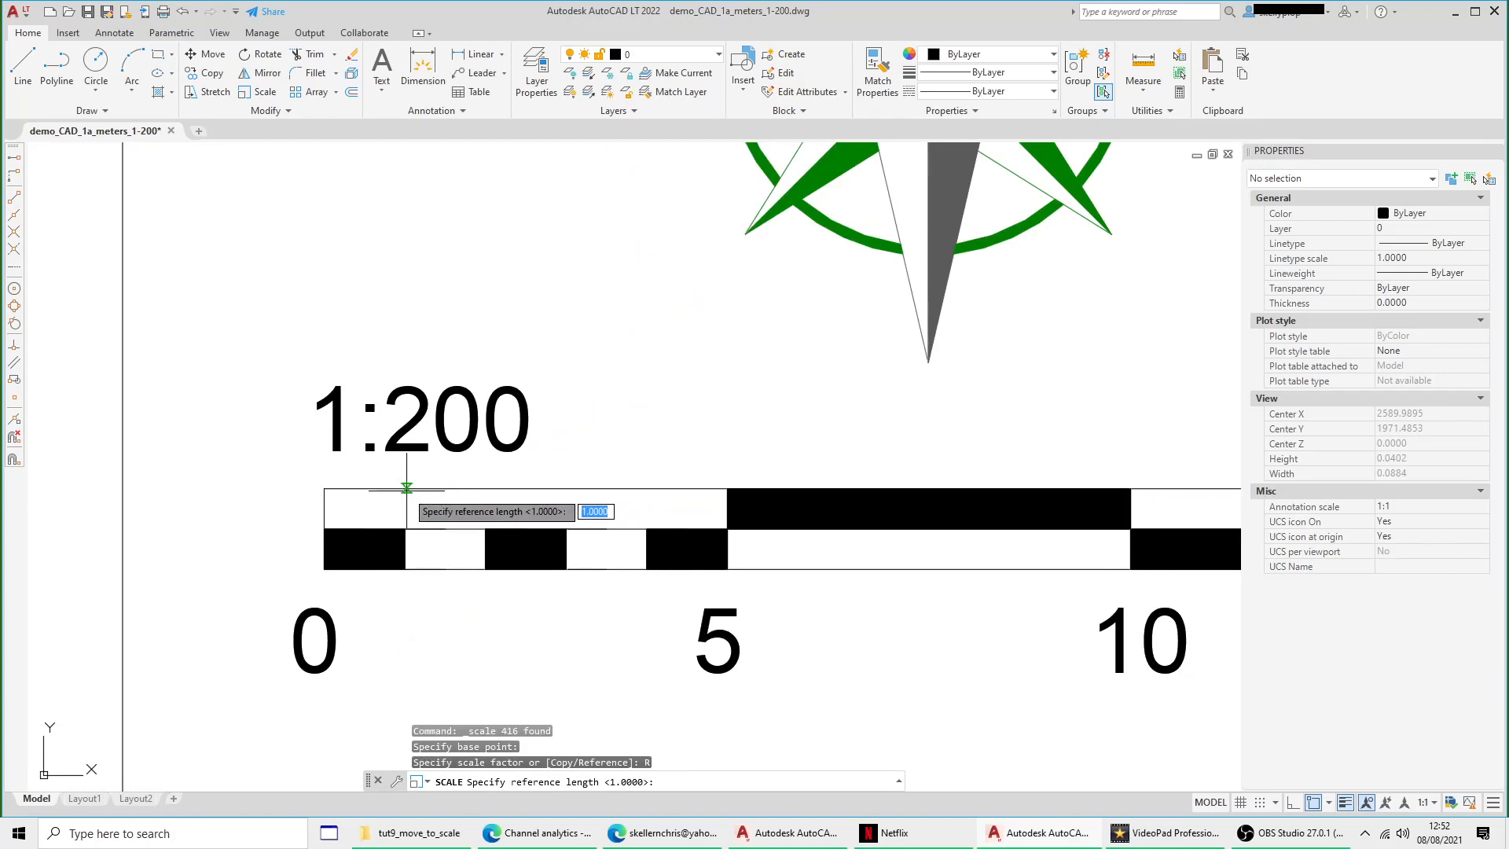
pyautogui.scroll(-4, 324, 521)
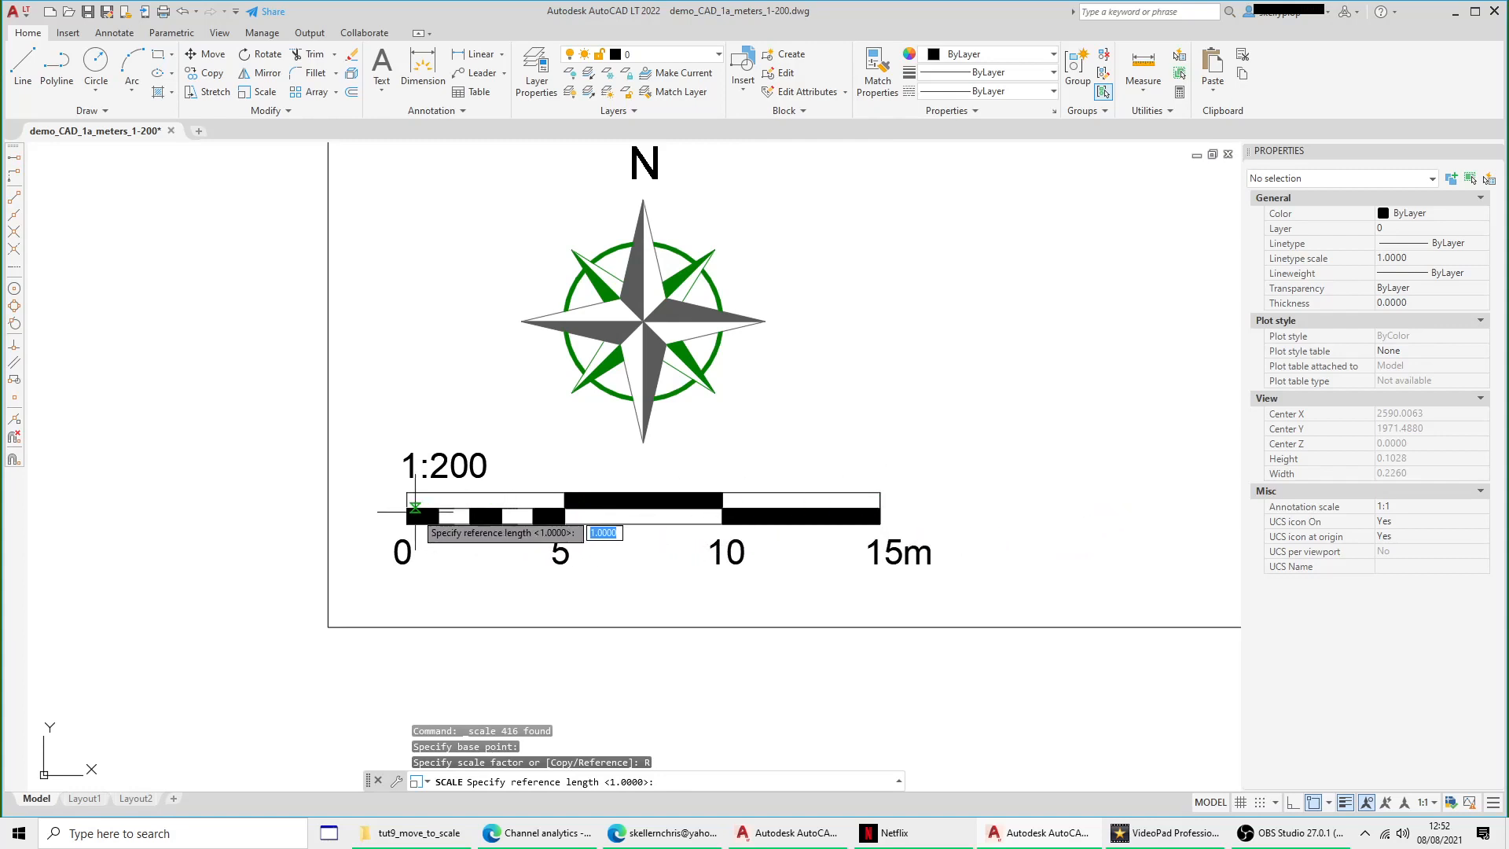
pyautogui.scroll(2, 415, 507)
pyautogui.click(401, 533)
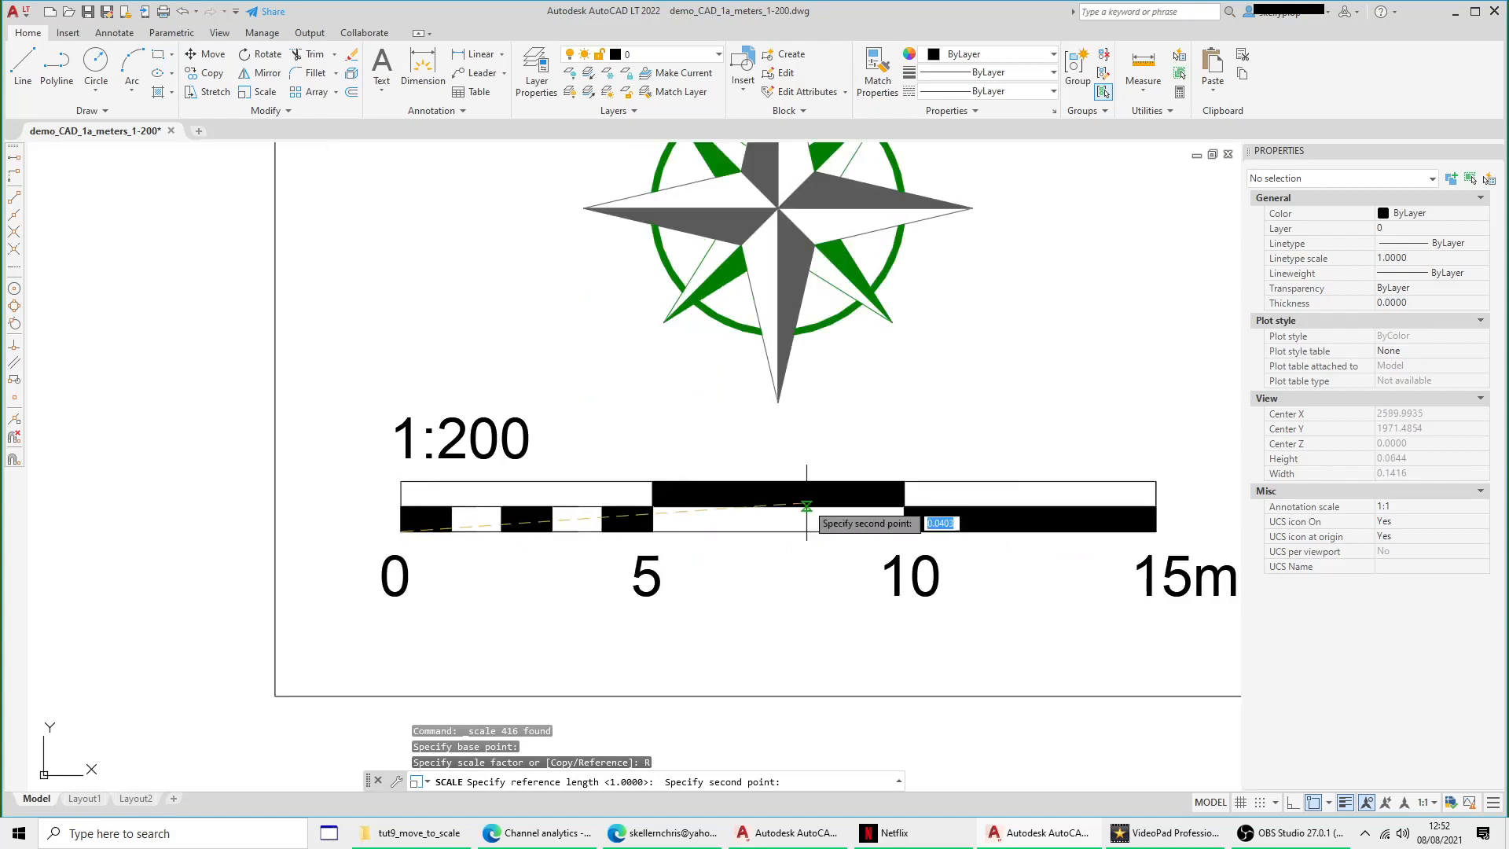
pyautogui.click(1156, 532)
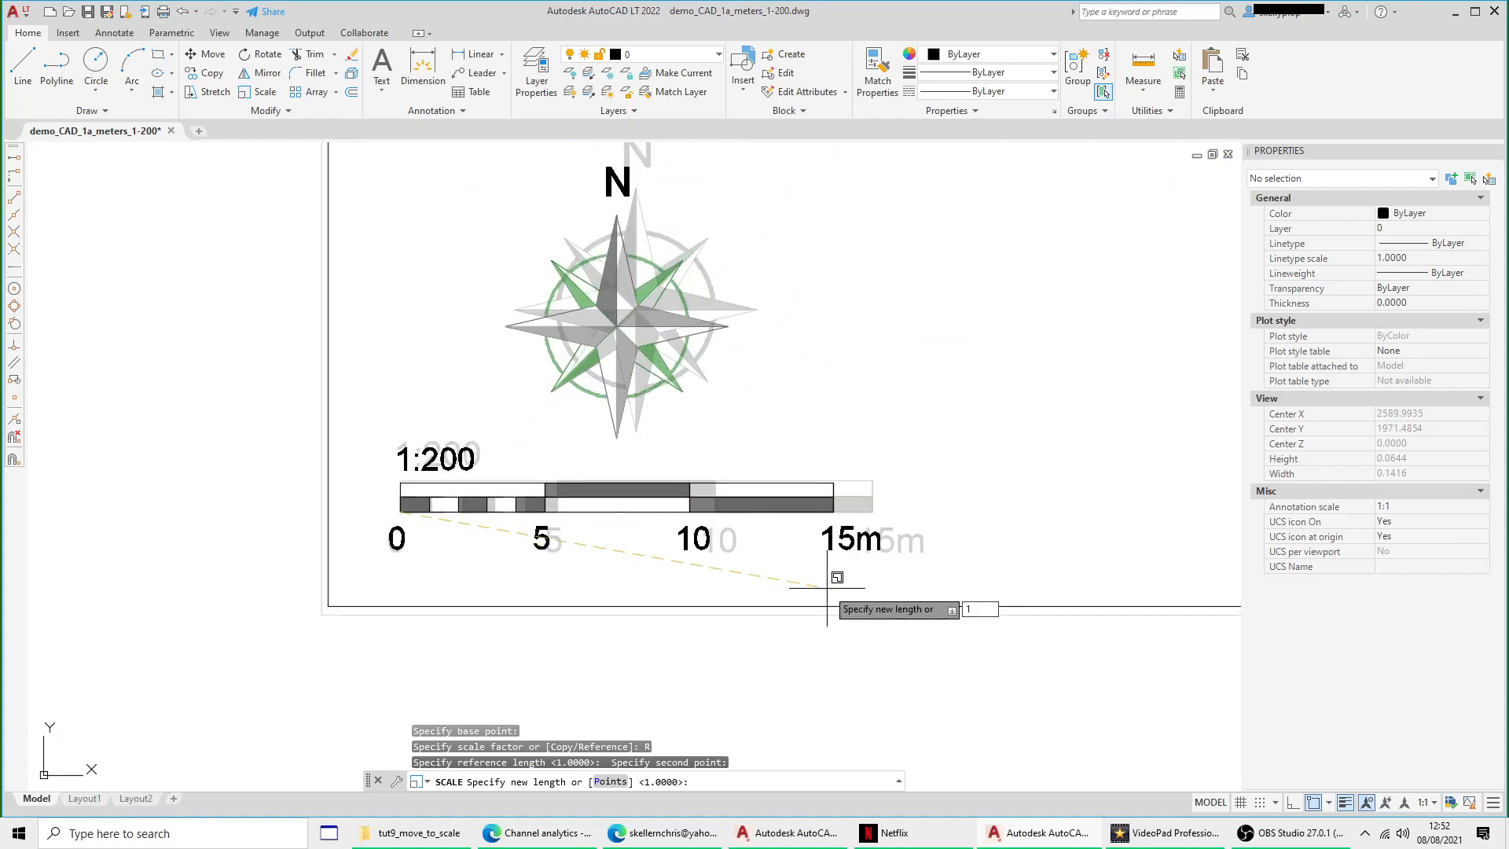
pyautogui.press('Return')
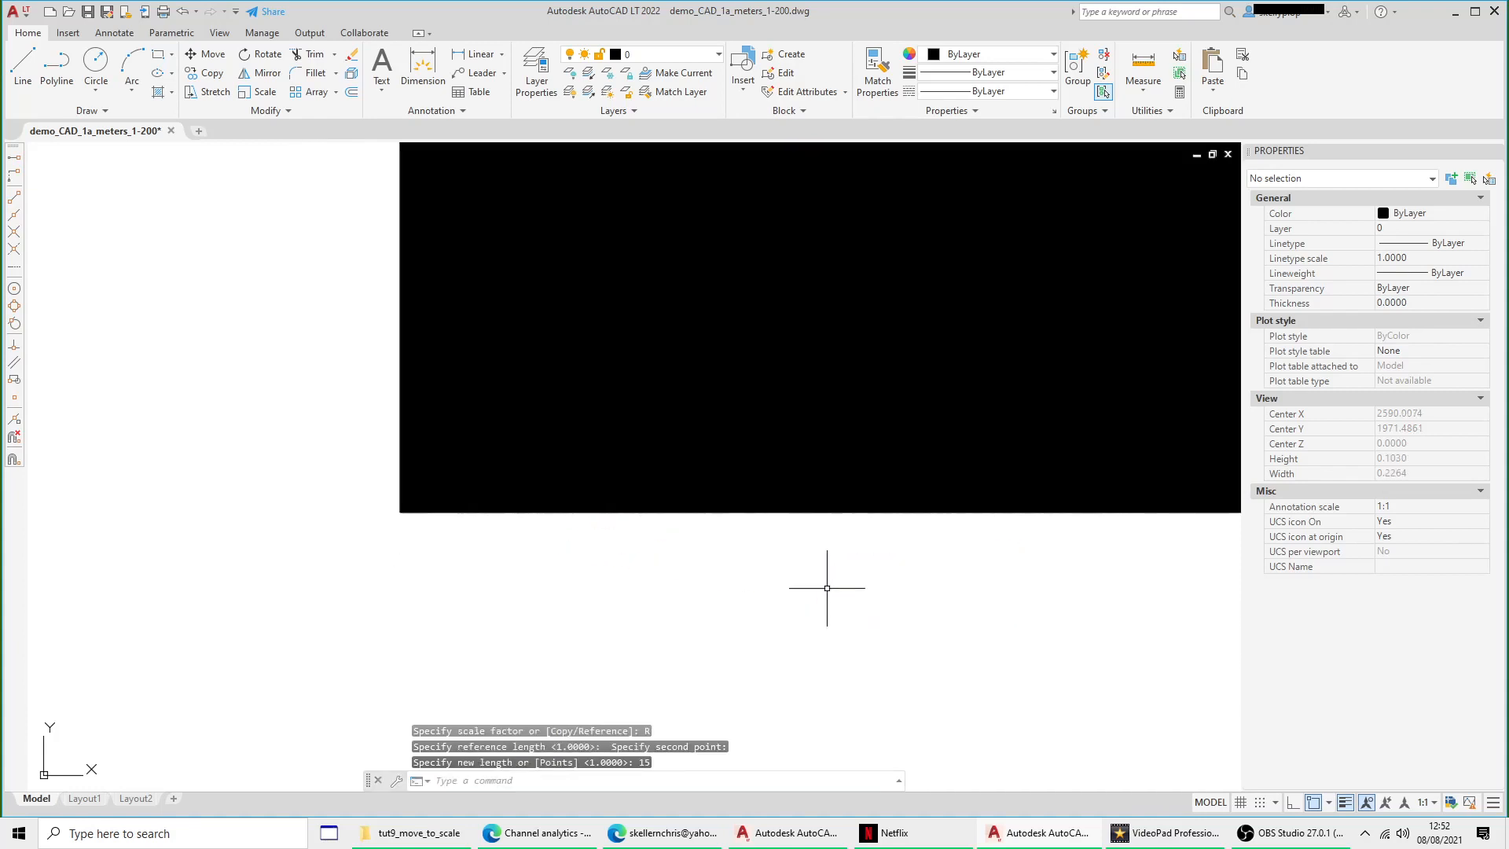
pyautogui.scroll(-6, 647, 611)
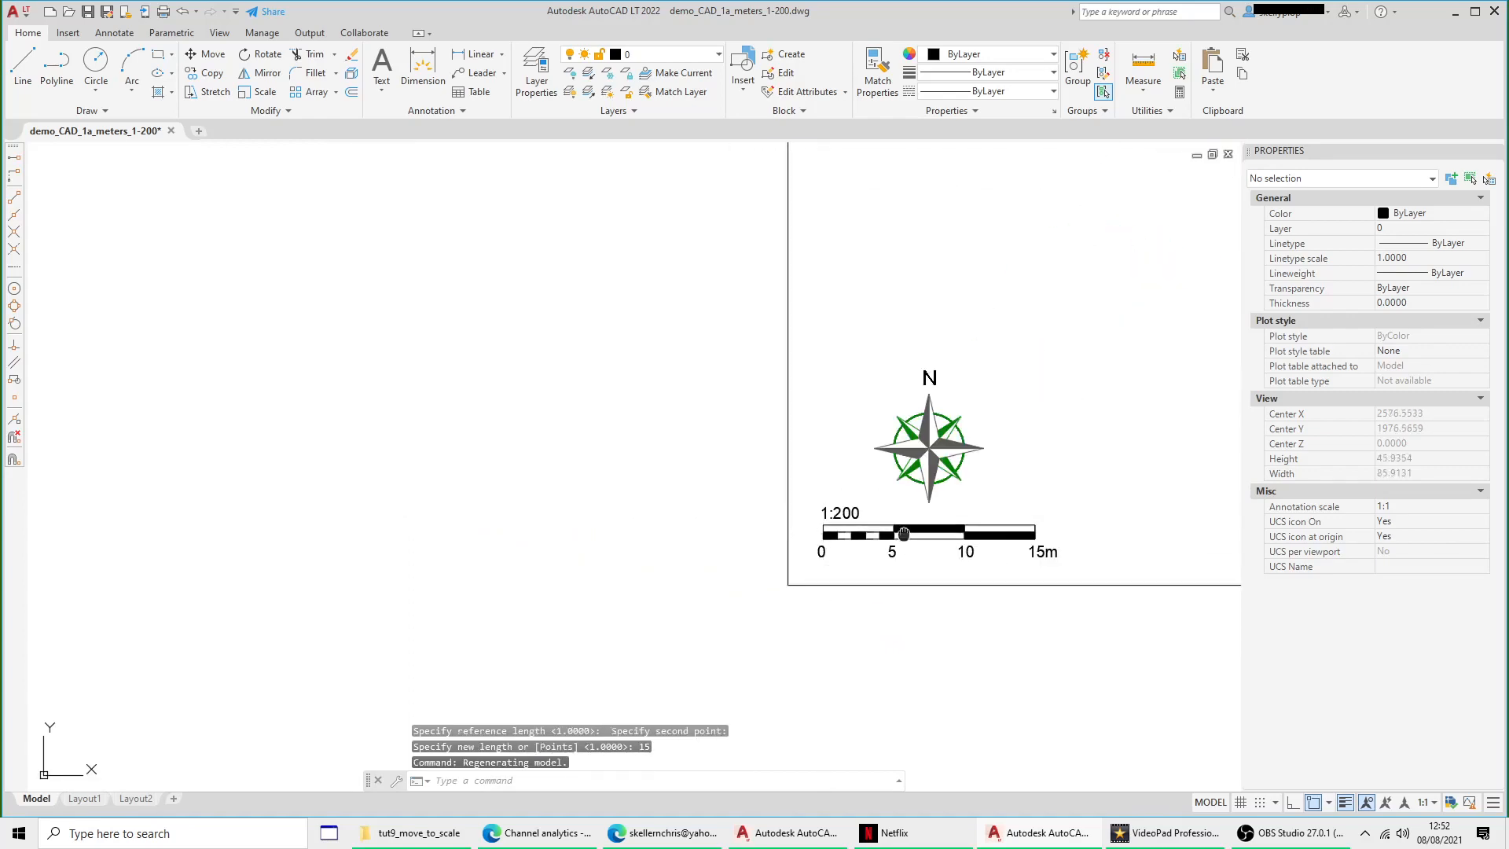
pyautogui.scroll(-5, 605, 592)
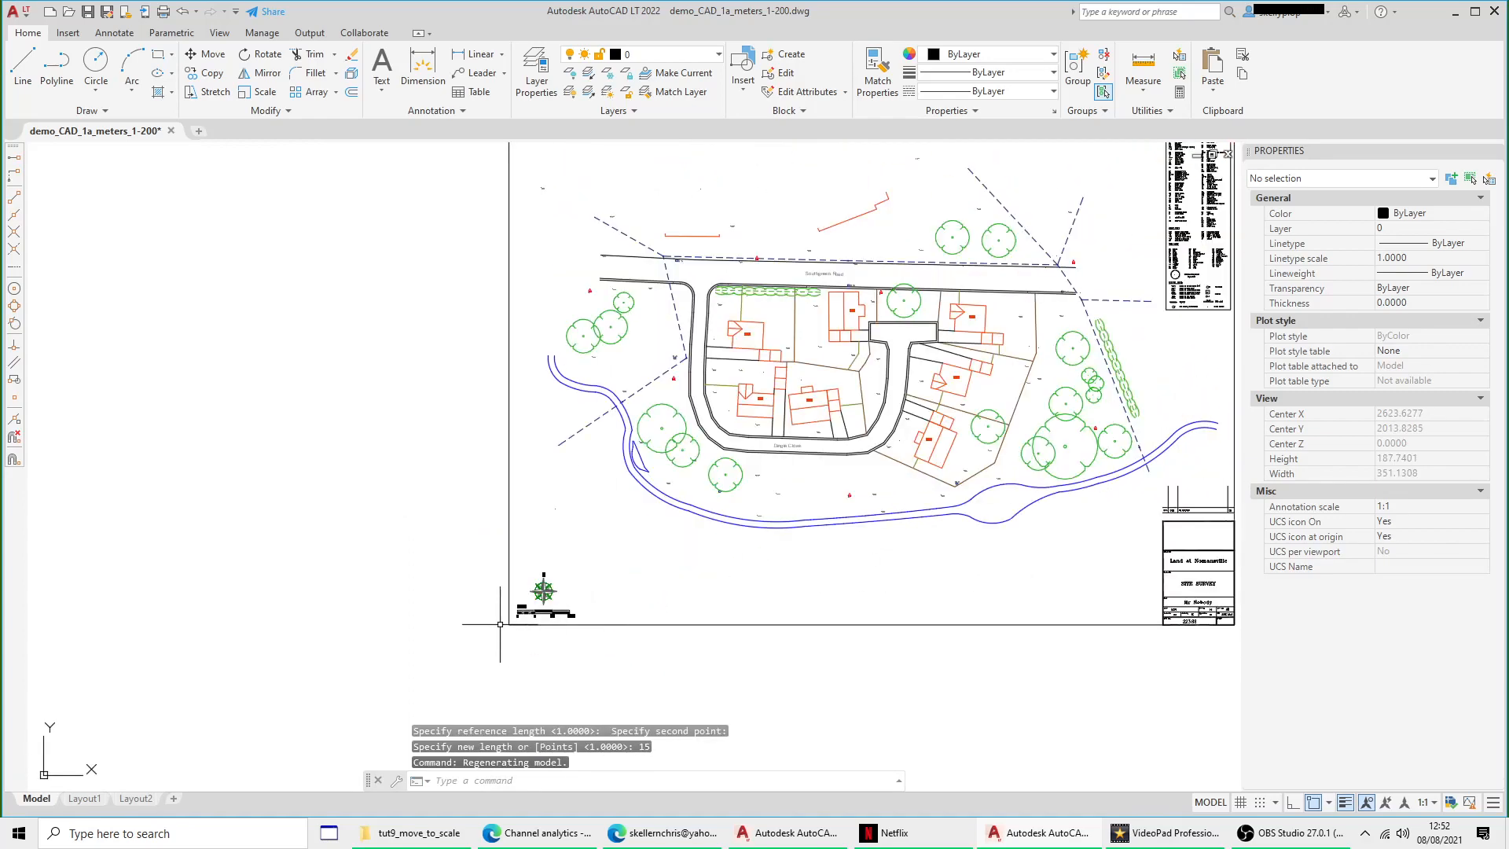
# Step: Measure the rescaled scale bar along its lower edge from the 0 mark to the 15 m end
pyautogui.scroll(6, 499, 624)
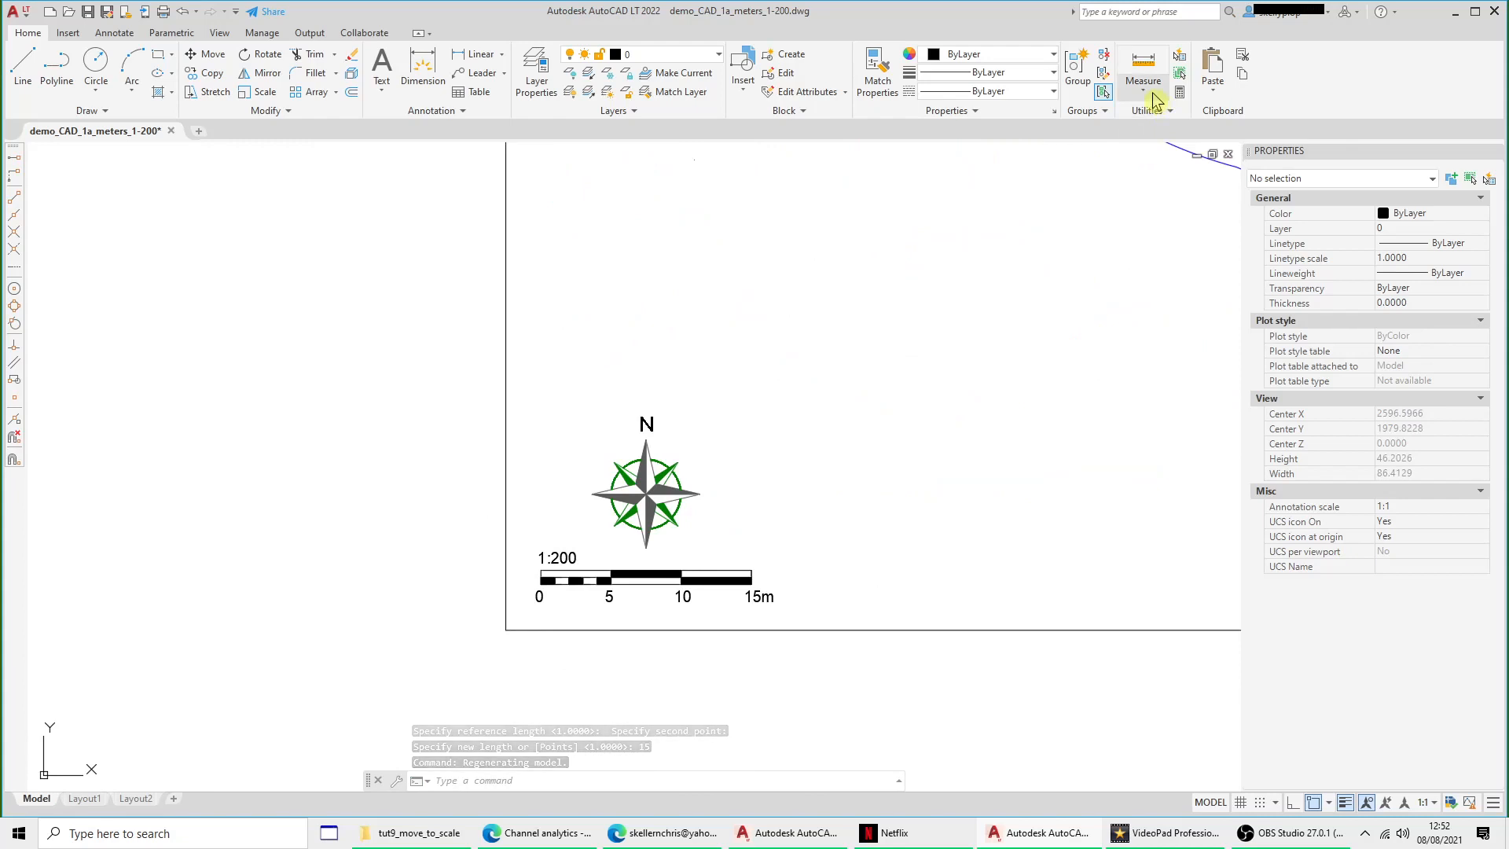
pyautogui.click(1153, 100)
pyautogui.click(1156, 150)
pyautogui.scroll(4, 595, 551)
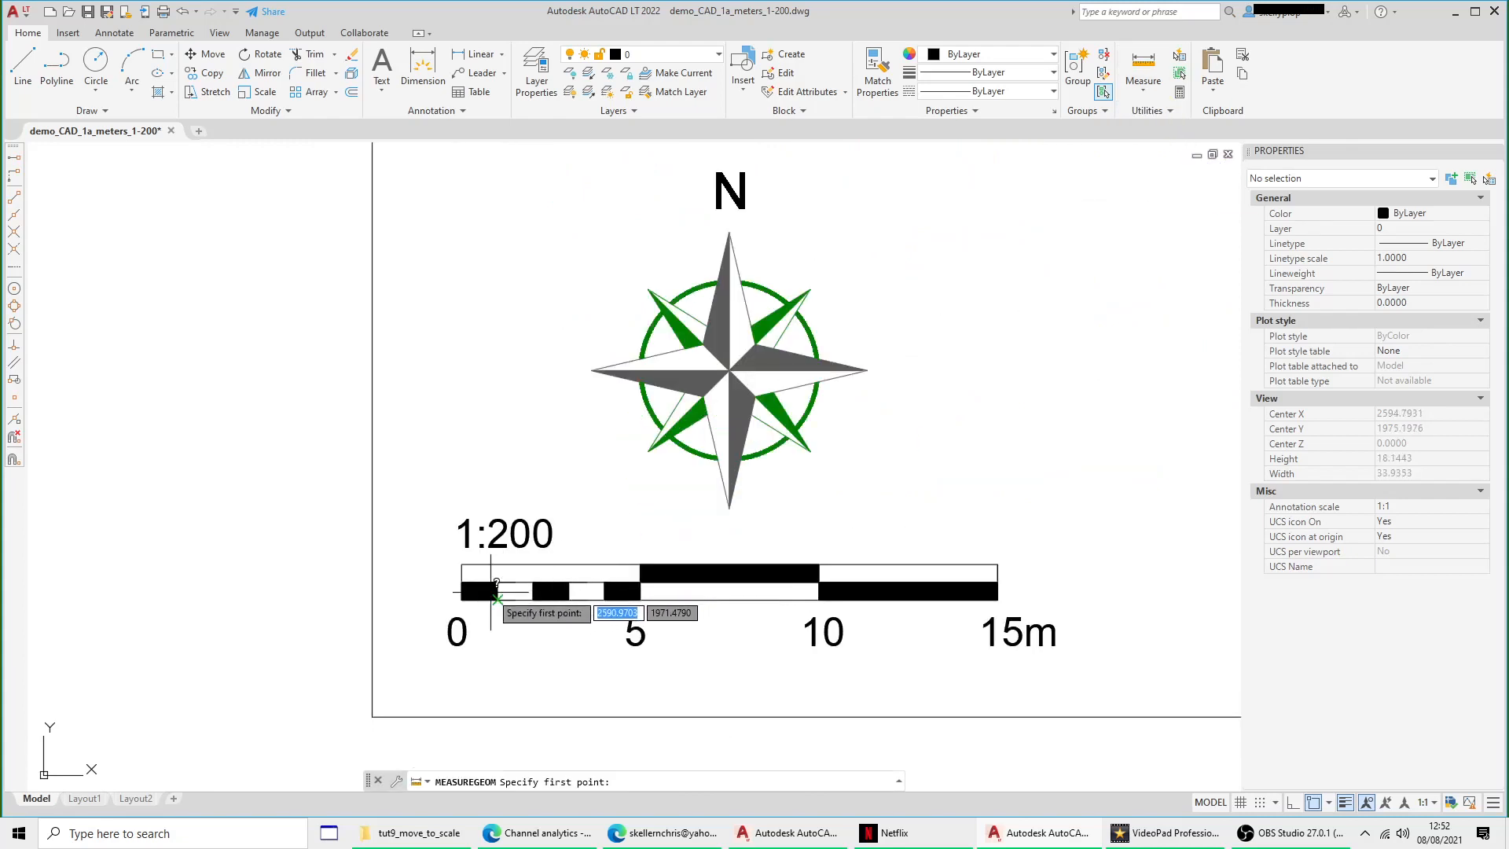
pyautogui.click(461, 600)
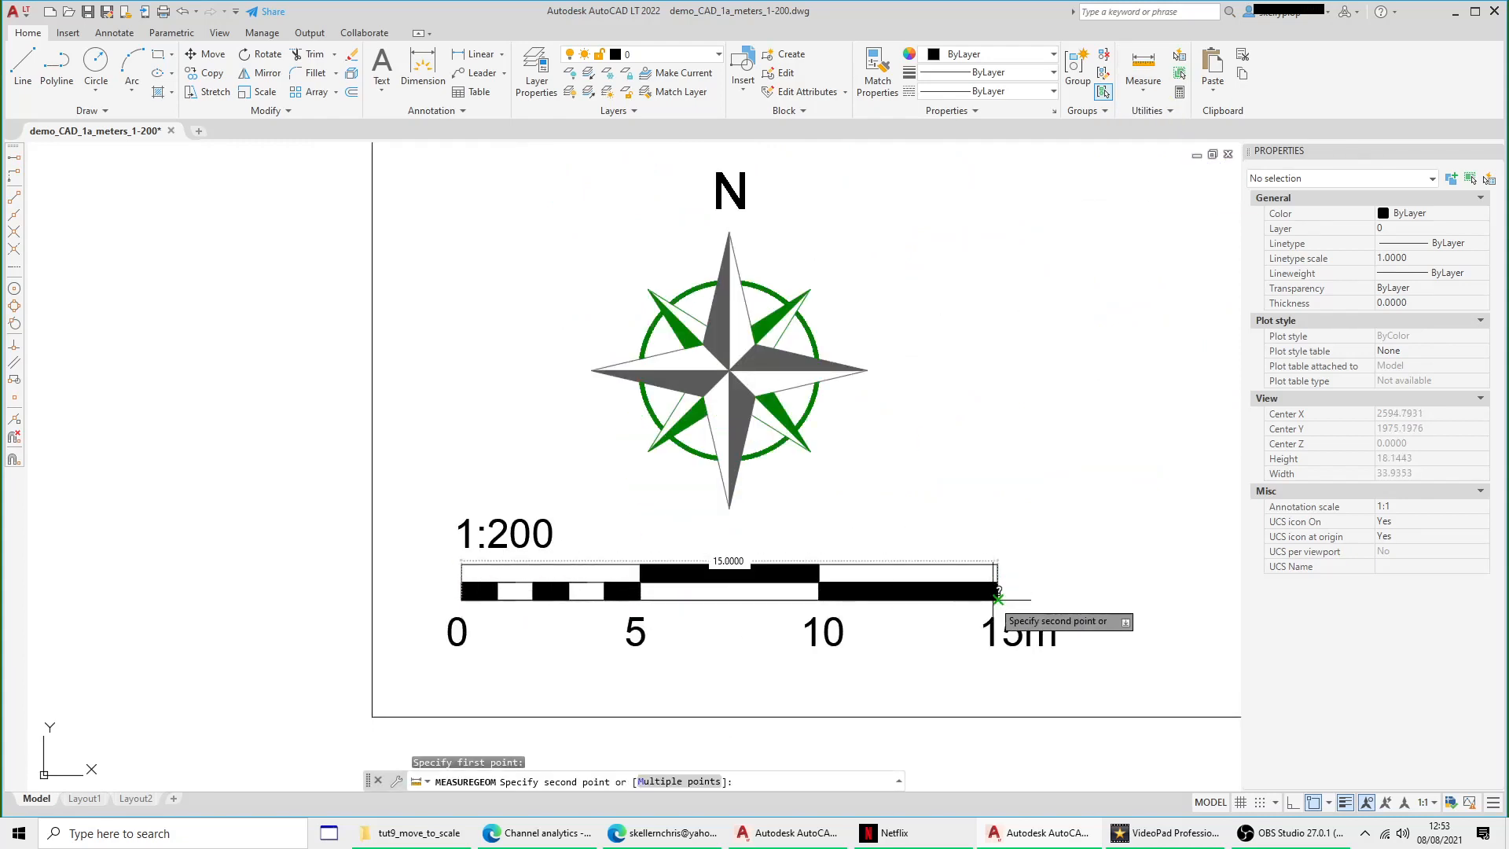
pyautogui.press('Escape')
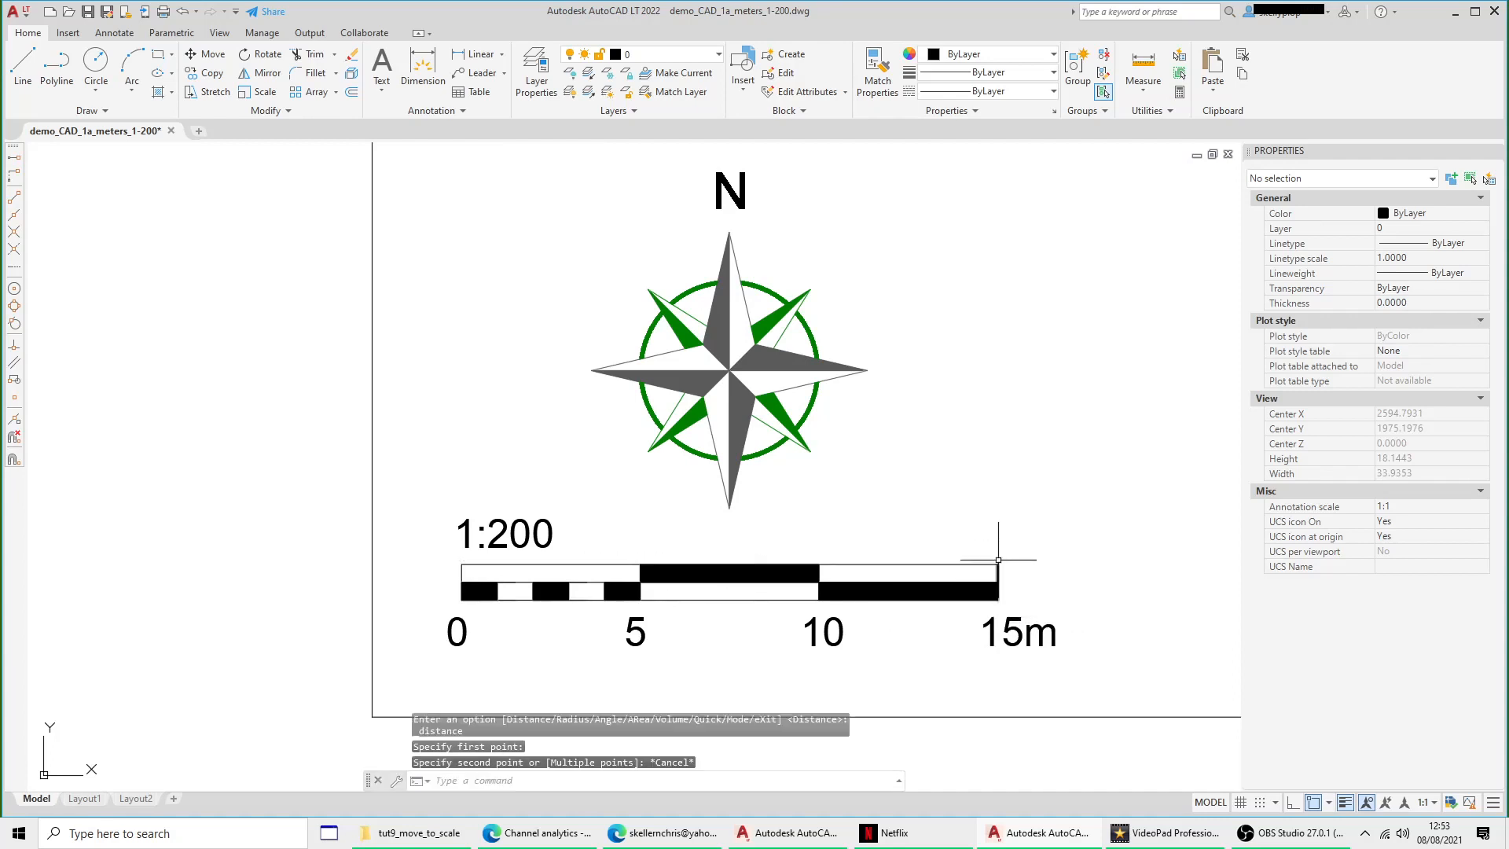
# Step: Undo the measurement, the view changes and the scaling of the survey sheet
pyautogui.hotkey('ctrl', 'z')
pyautogui.hotkey('ctrl', 'z')
pyautogui.hotkey('ctrl', 'z')
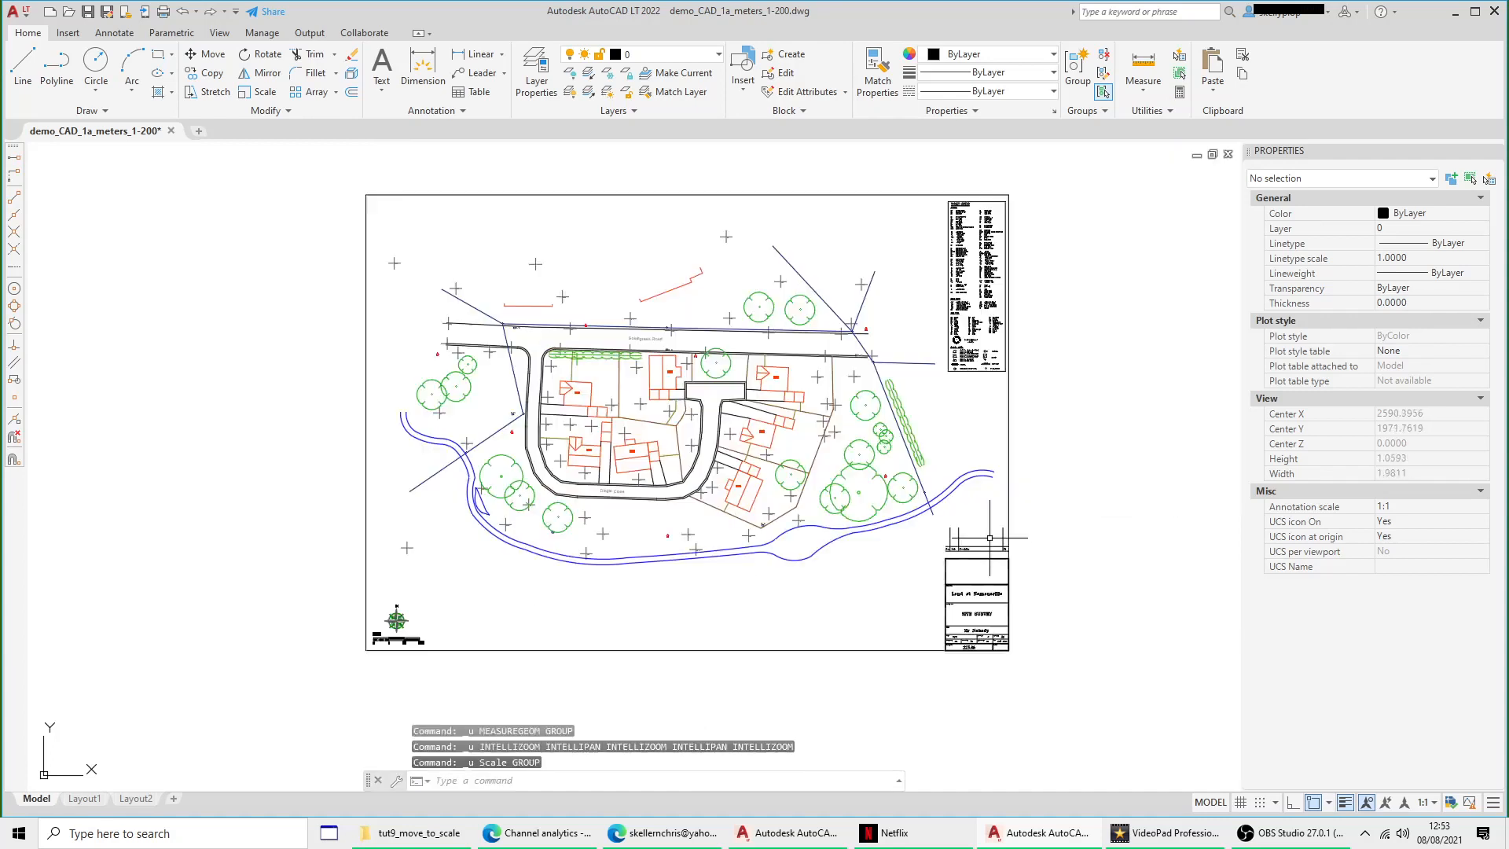
# Step: Draw a circle of radius 15 centred on the lower corner of the scale bar's 0 end and check its radius
pyautogui.moveTo(499, 486)
pyautogui.mouseDown(button='middle')
pyautogui.moveTo(566, 452)
pyautogui.moveTo(587, 495)
pyautogui.mouseUp(button='middle')
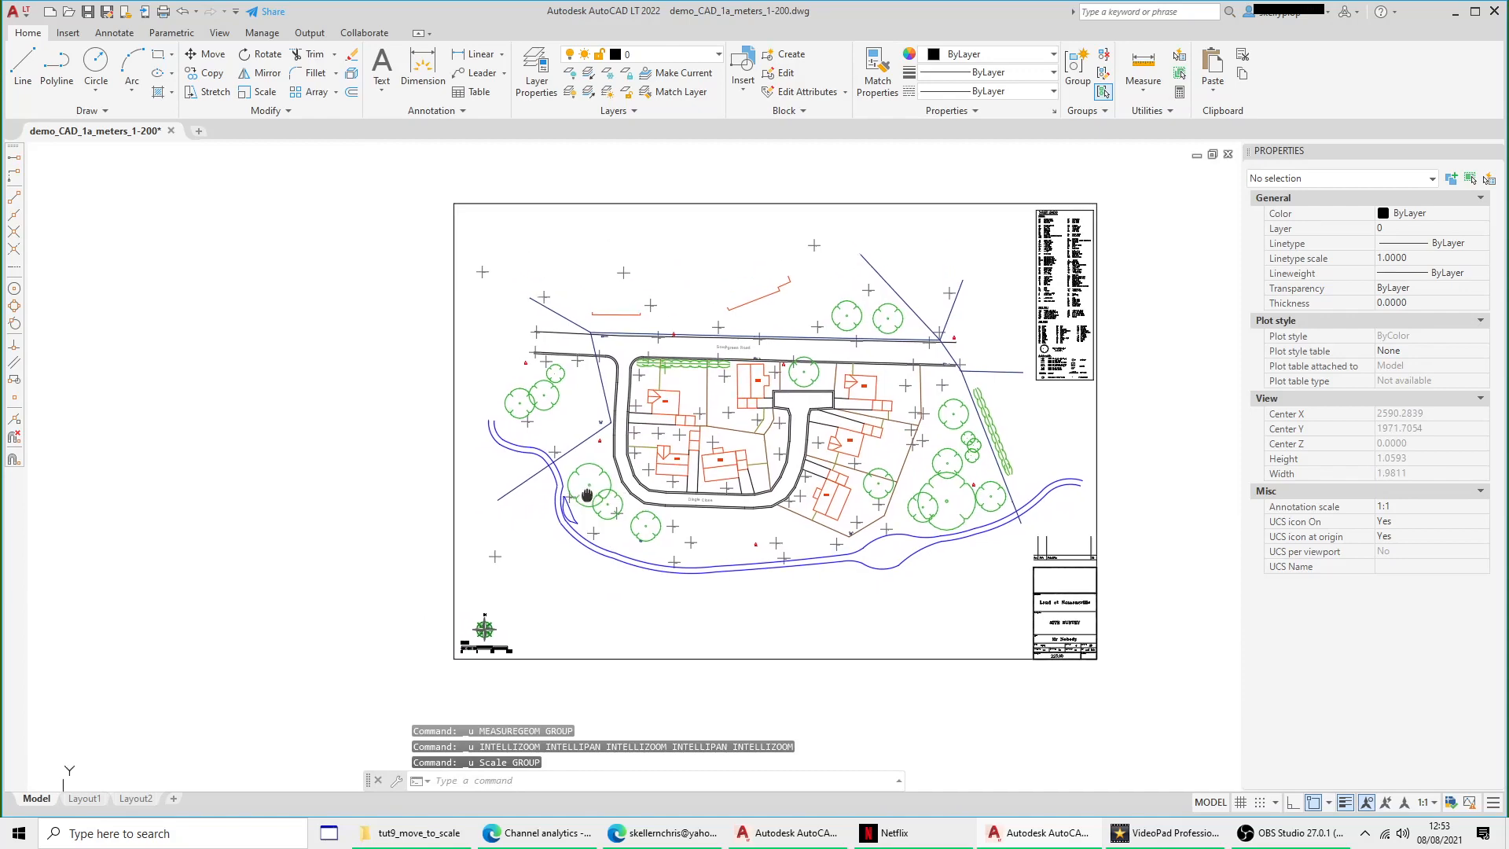
pyautogui.click(96, 63)
pyautogui.scroll(10, 475, 660)
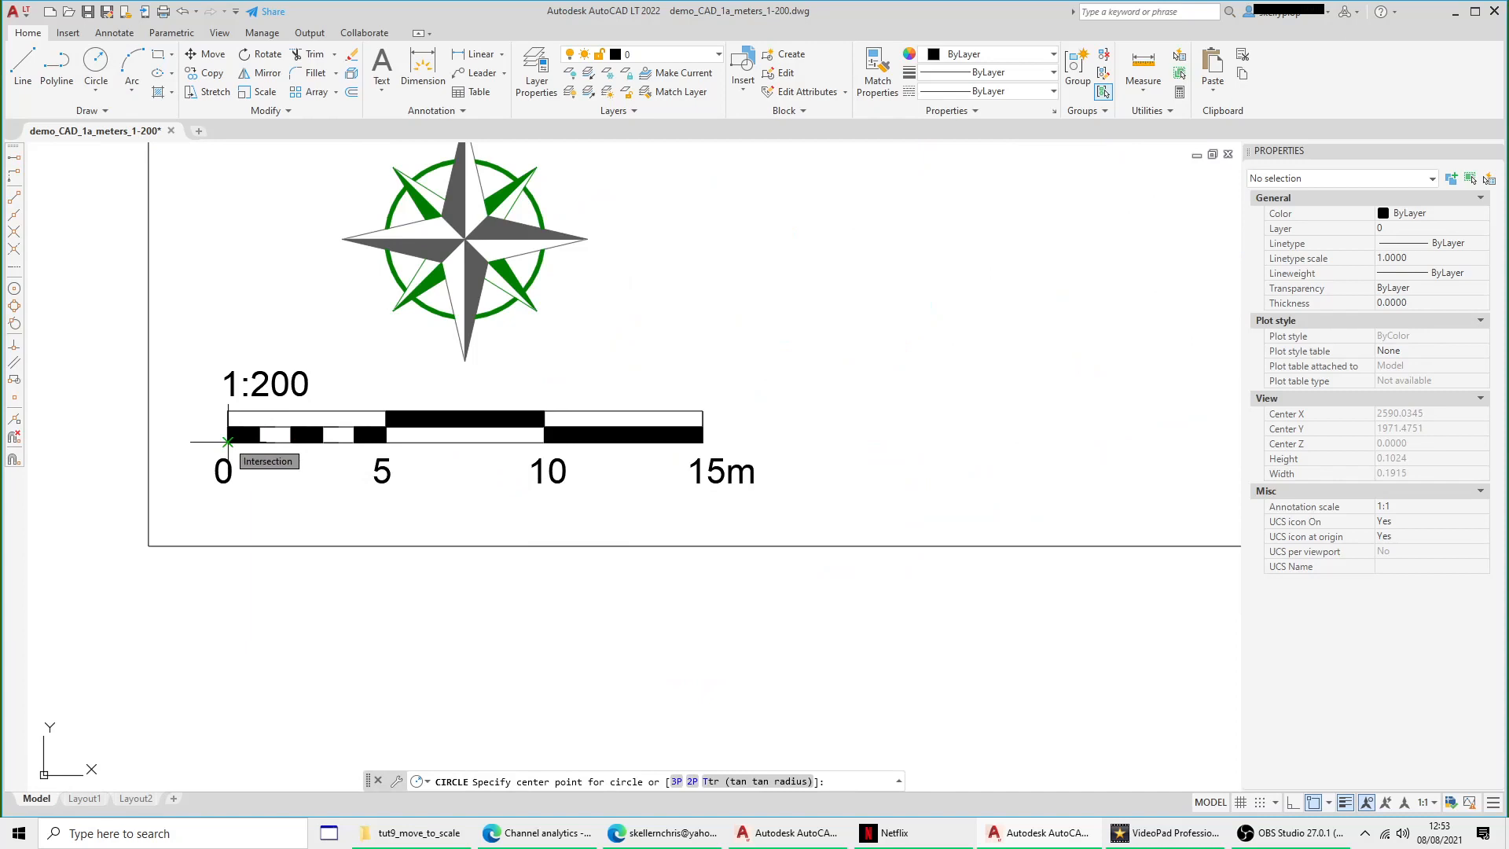
pyautogui.click(227, 441)
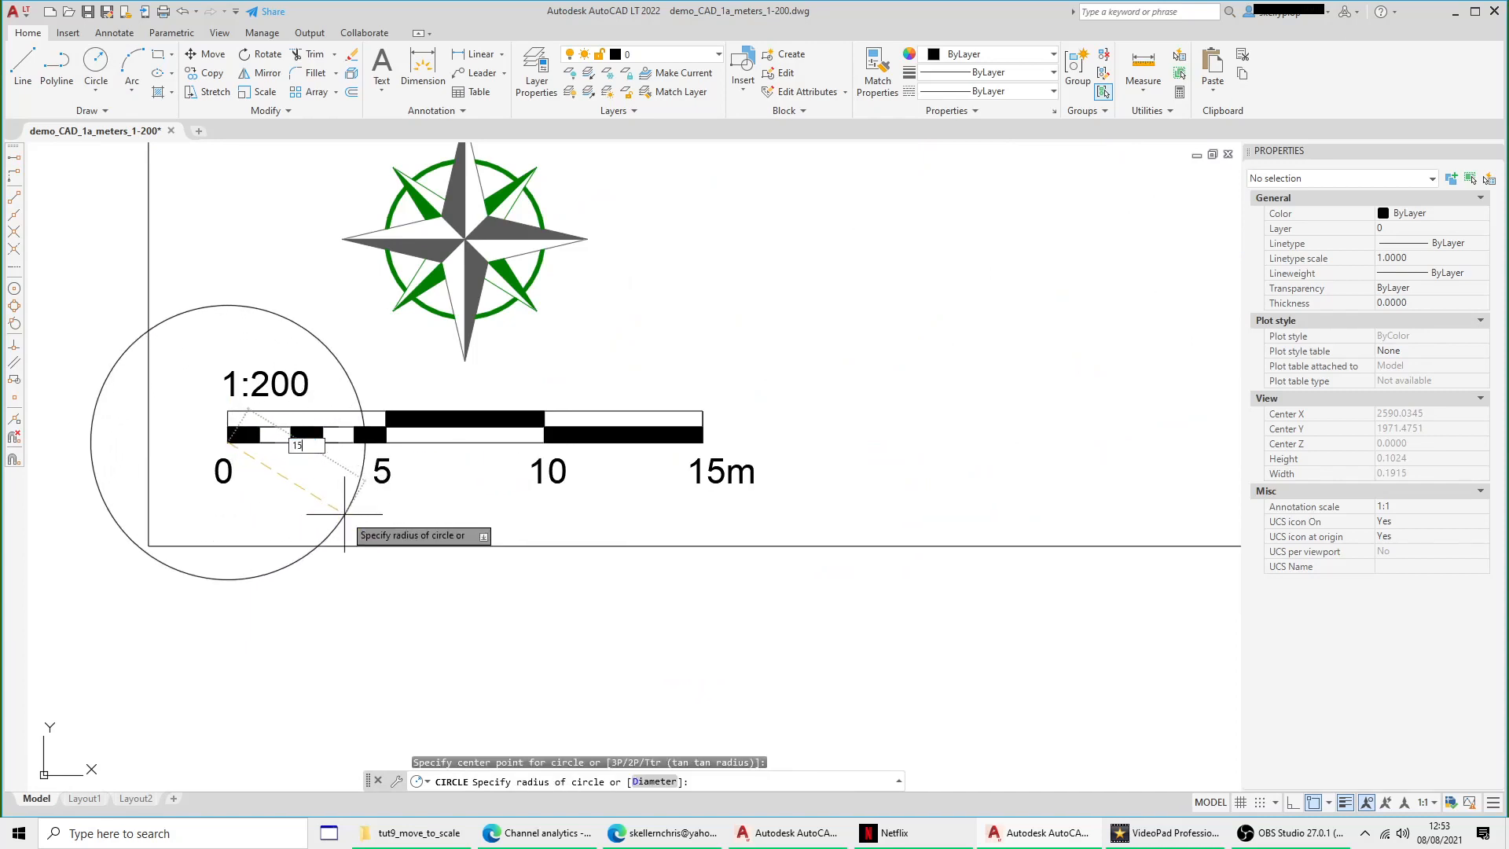
pyautogui.press('Return')
pyautogui.scroll(-15, 610, 377)
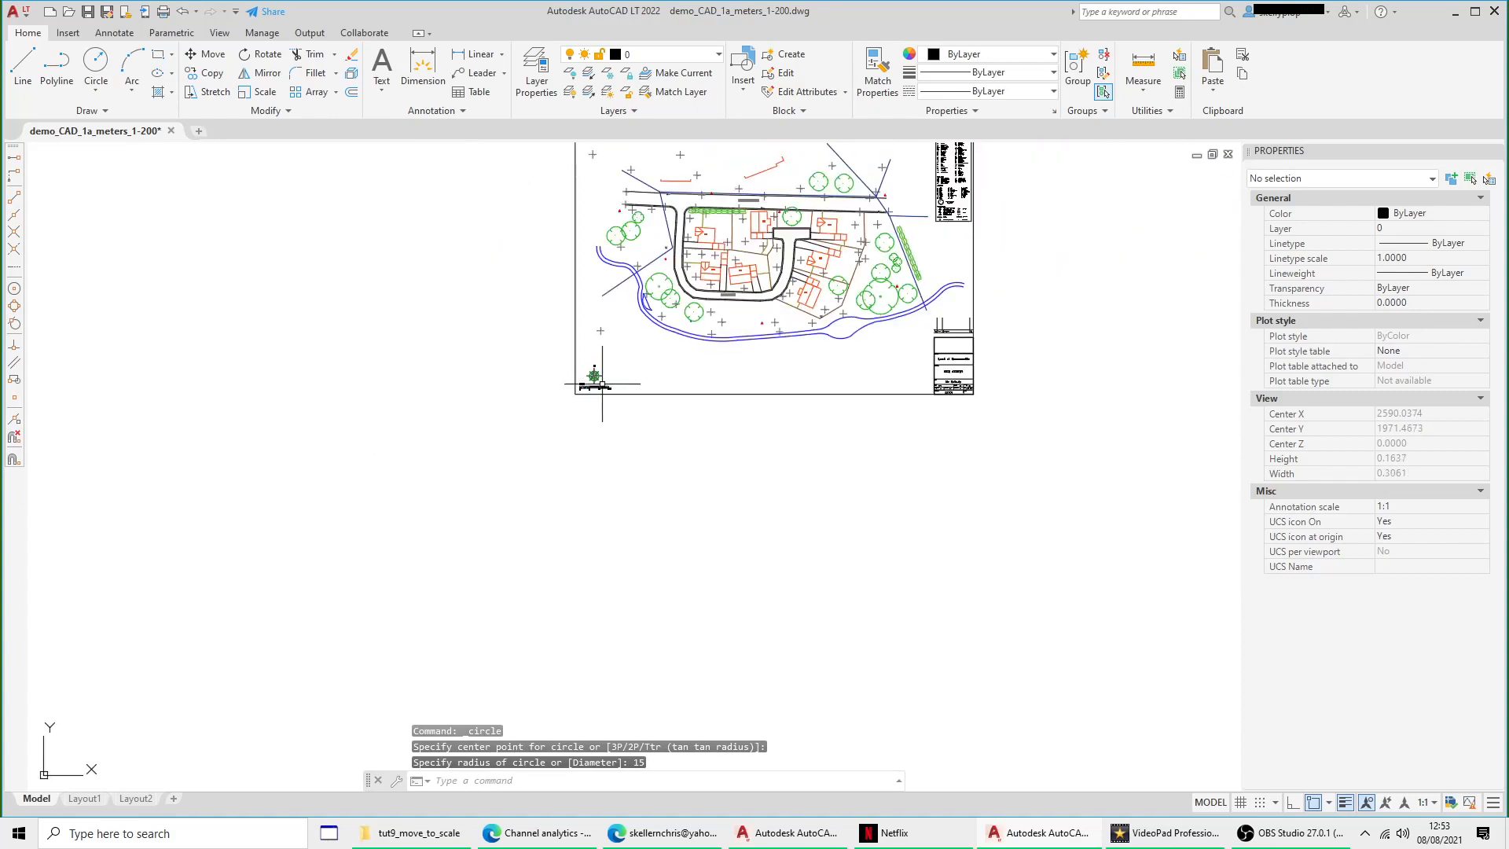
pyautogui.click(932, 268)
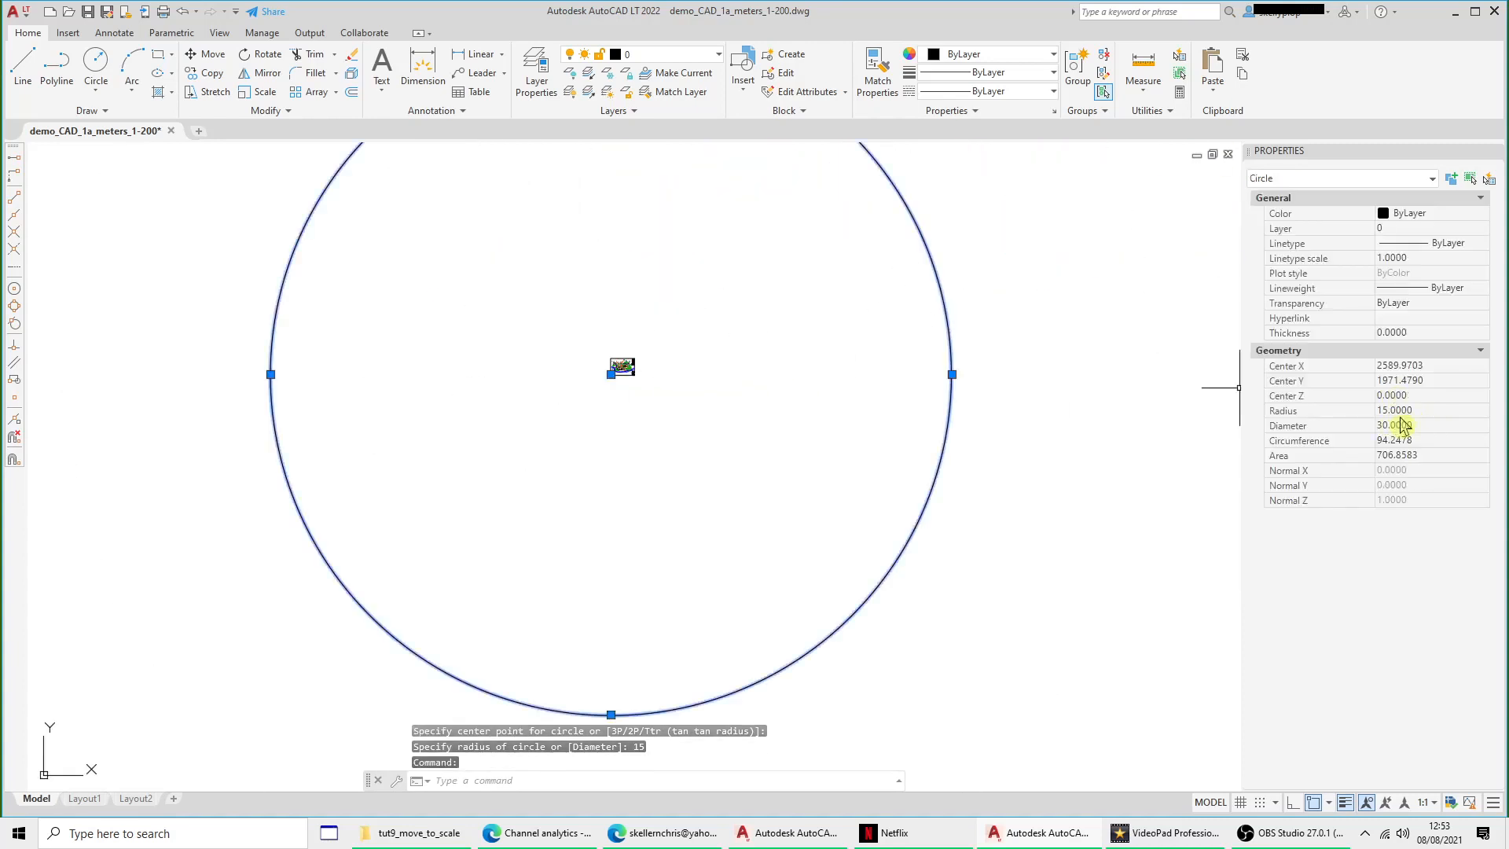
pyautogui.press('Escape')
# Step: Select the whole survey sheet without the circle and start scaling it from the circle's centre at the scale bar's 0 end
pyautogui.scroll(6, 600, 388)
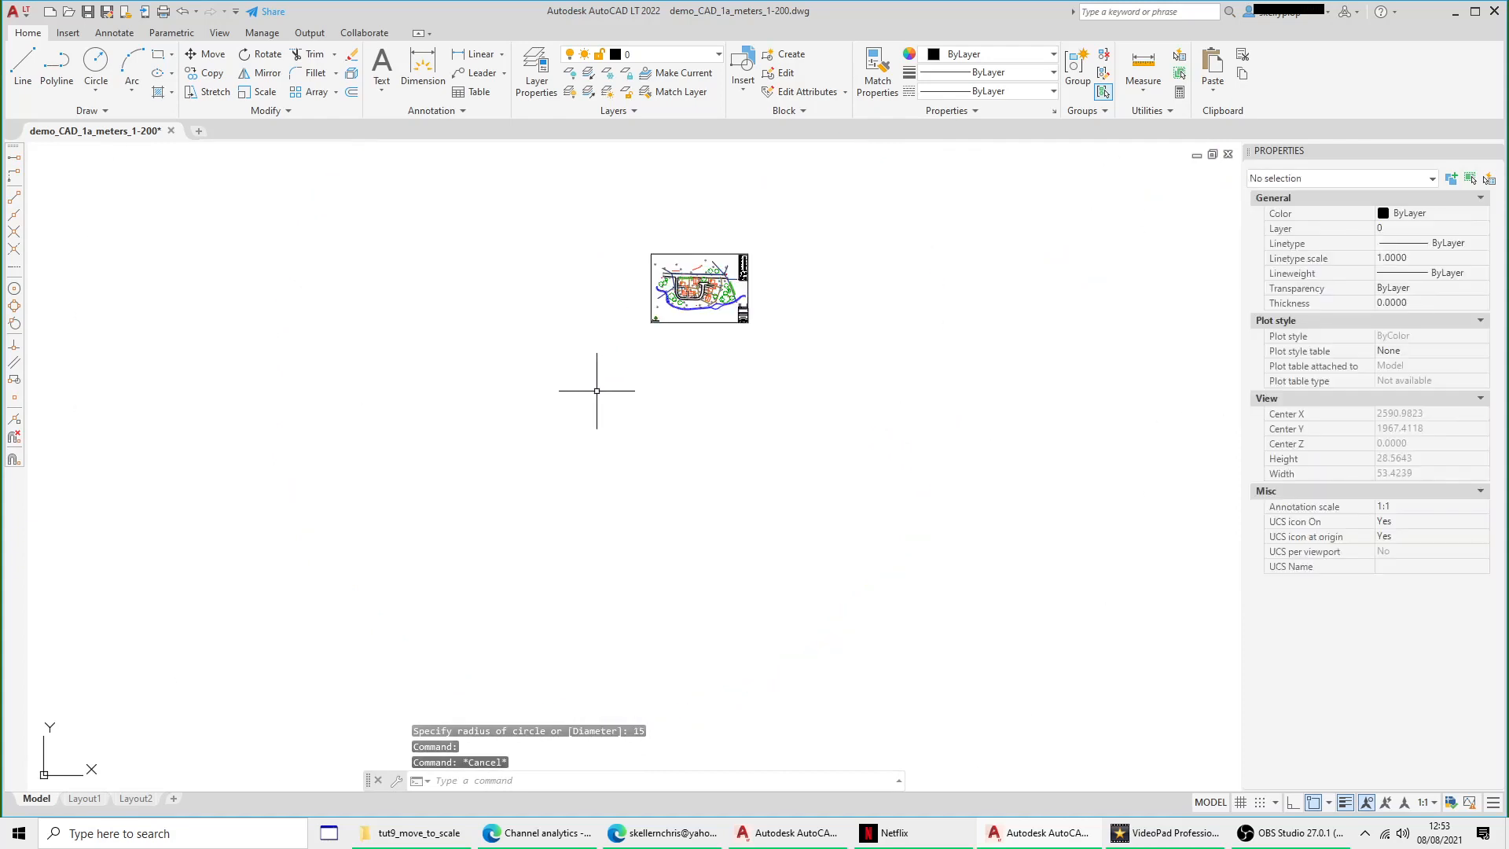
pyautogui.click(563, 259)
pyautogui.click(955, 598)
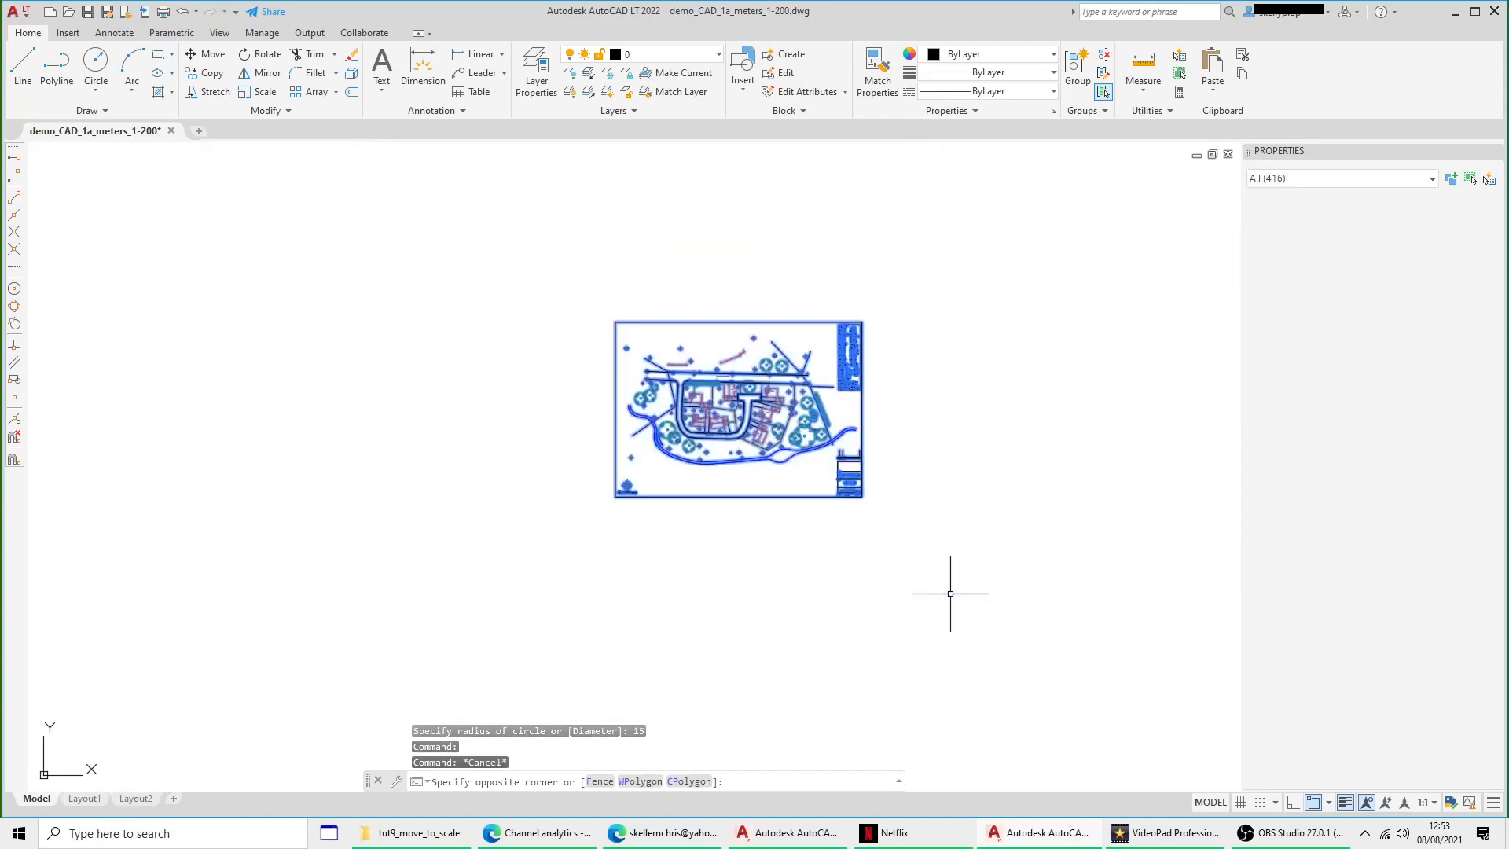
pyautogui.rightClick(925, 355)
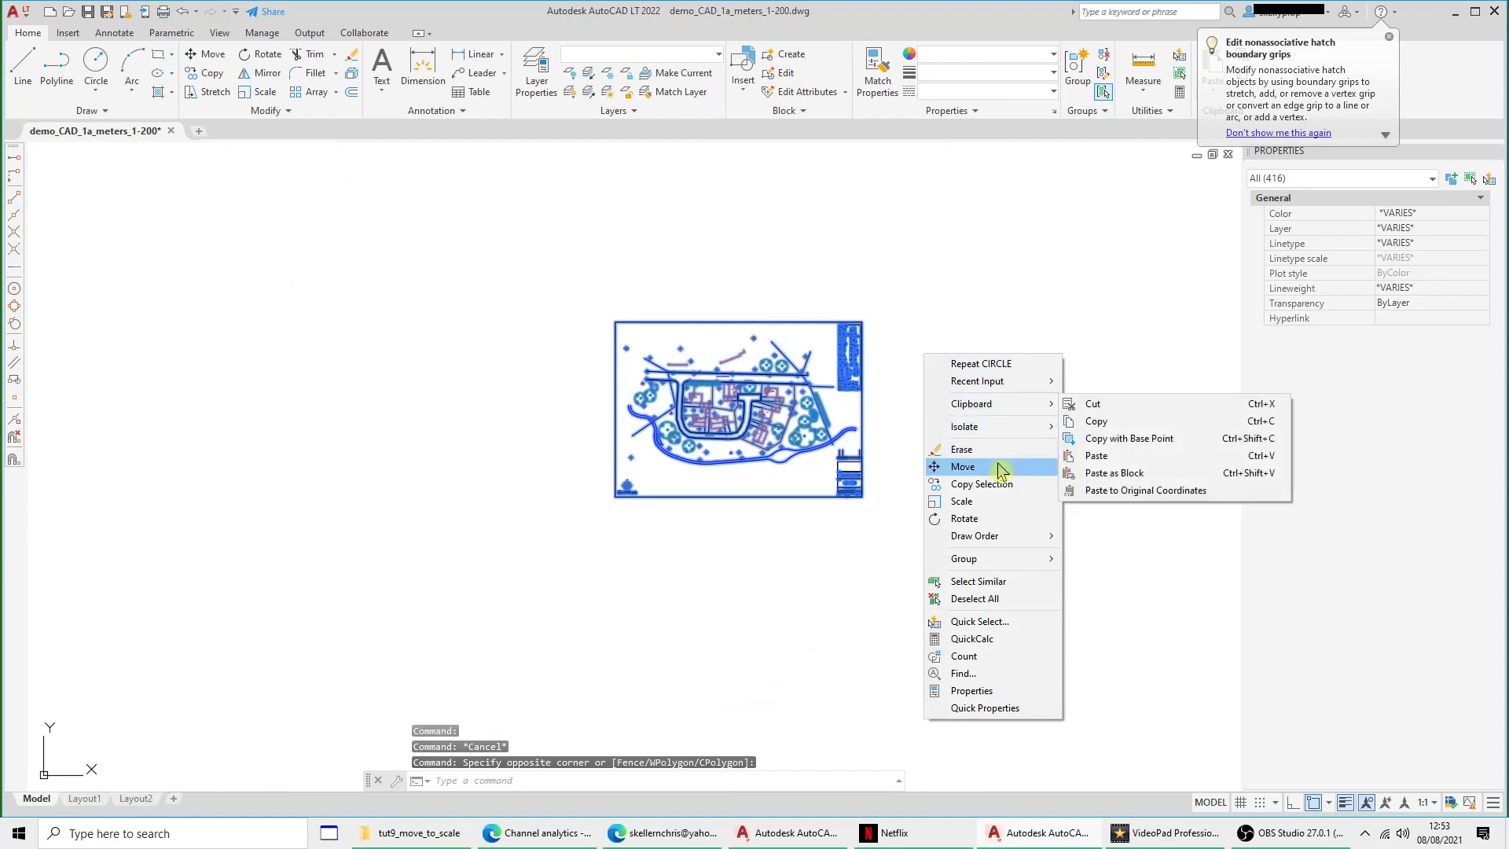
pyautogui.click(961, 500)
pyautogui.scroll(10, 603, 486)
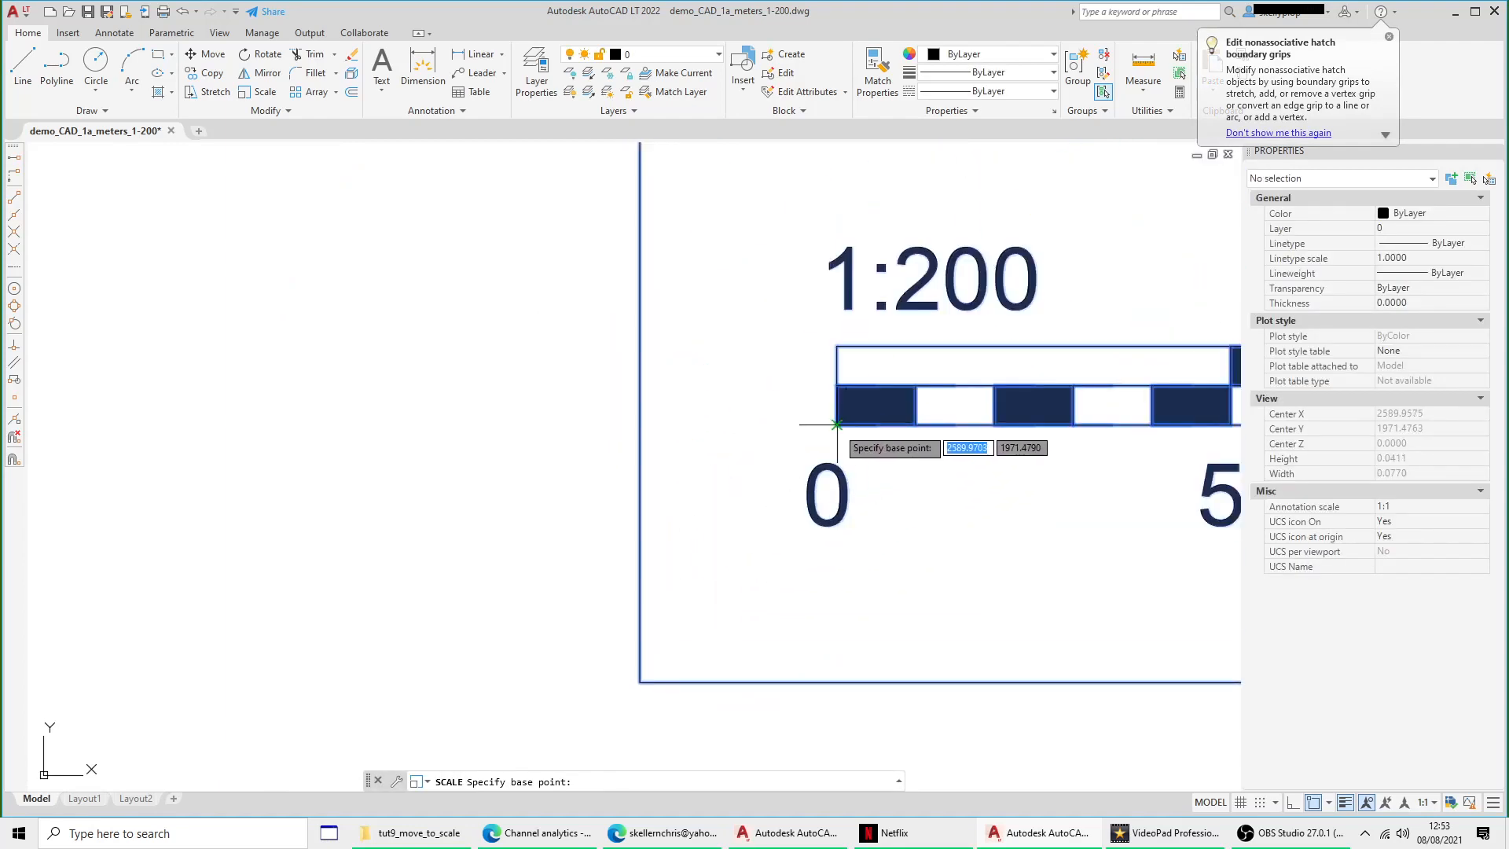
pyautogui.click(837, 425)
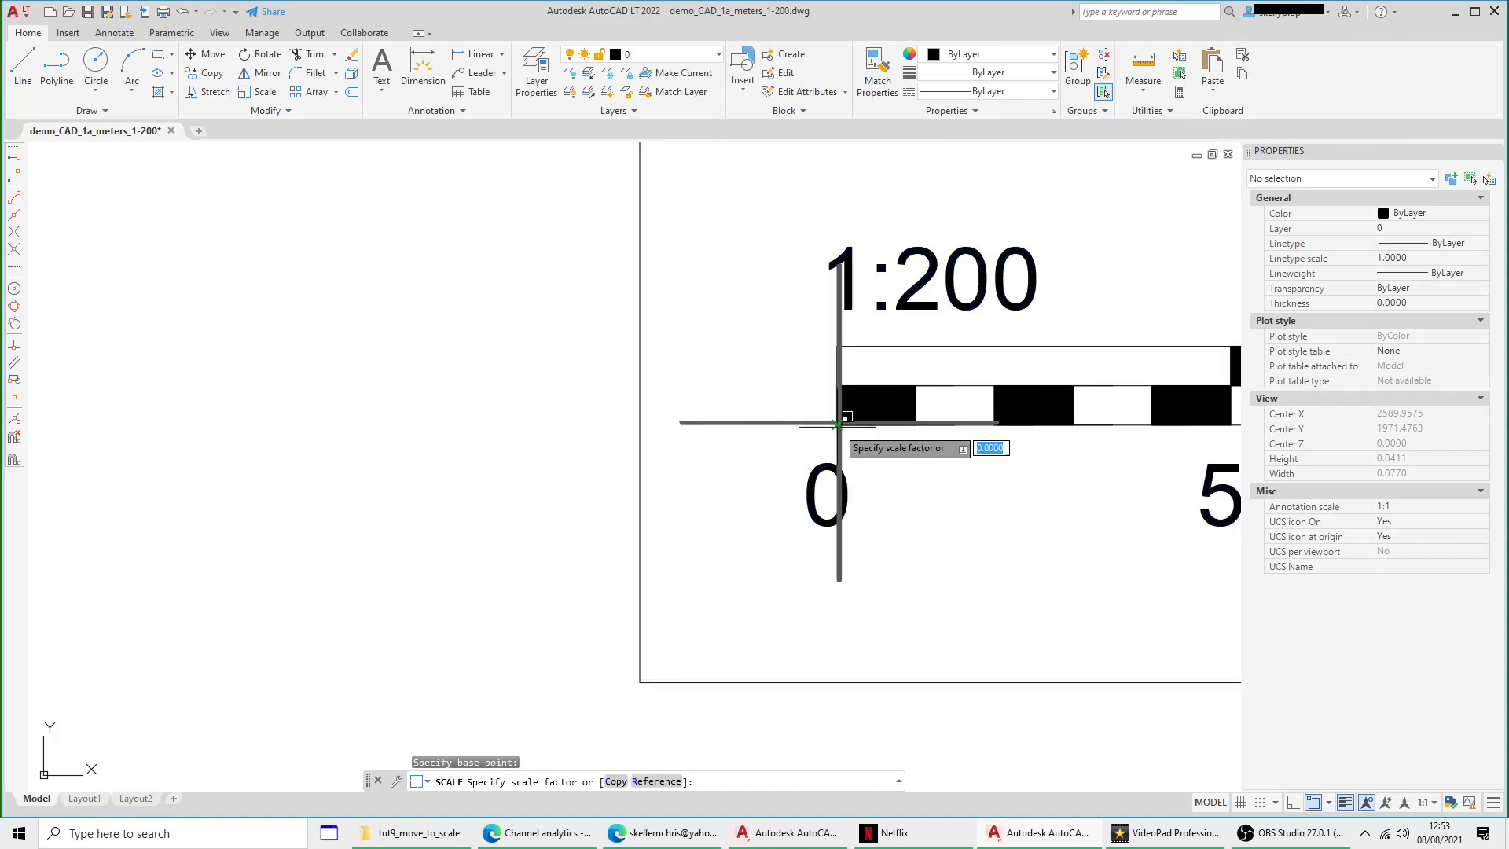
# Step: Define the scaling's reference length by picking the scale bar's lower edge from the 0 mark to the 15 m end
pyautogui.scroll(-6, 857, 421)
pyautogui.rightClick(783, 499)
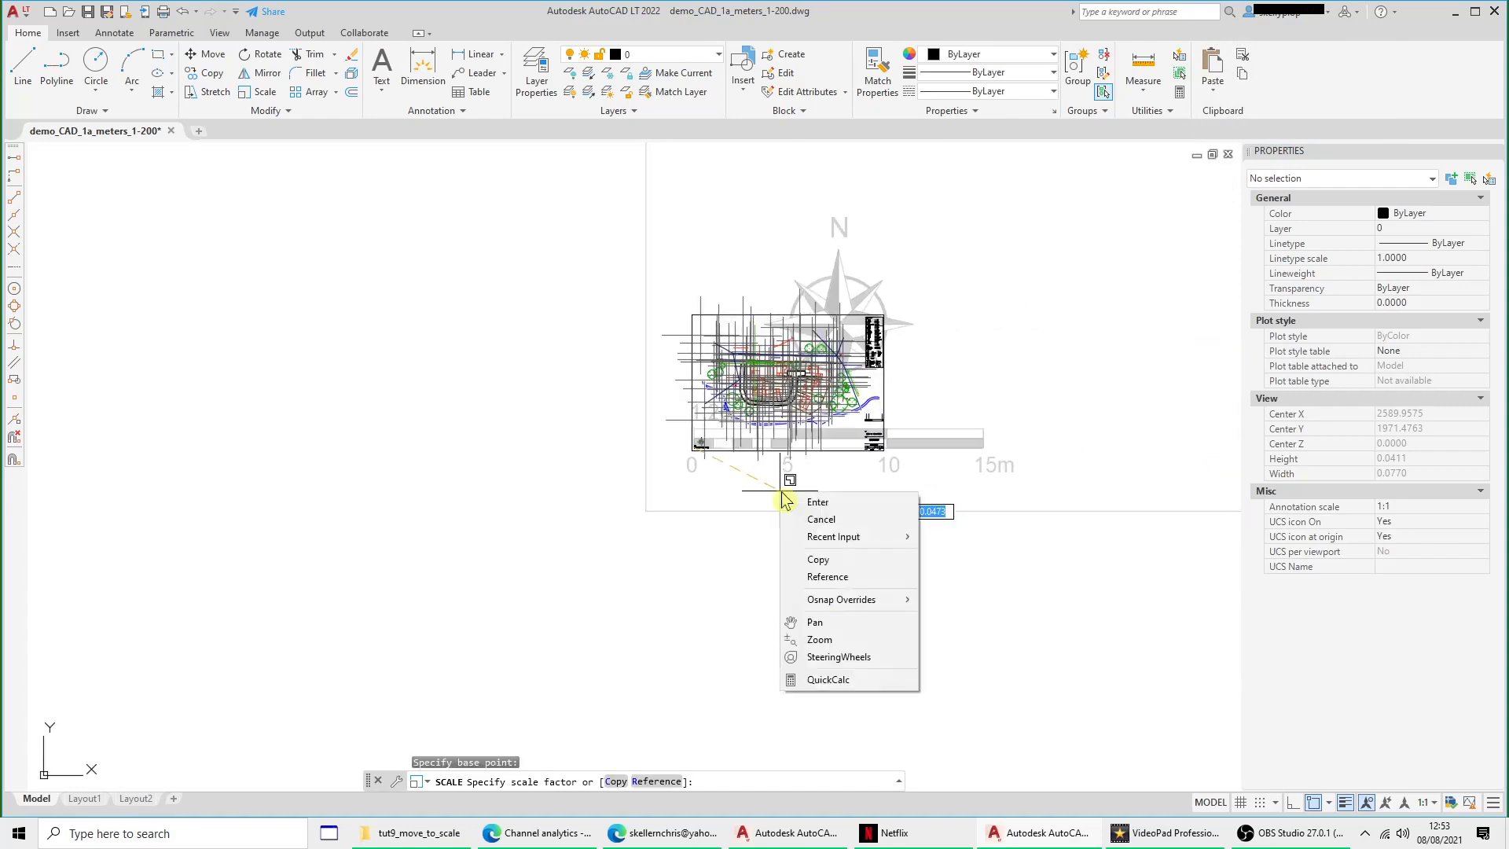
pyautogui.click(828, 576)
pyautogui.scroll(8, 739, 460)
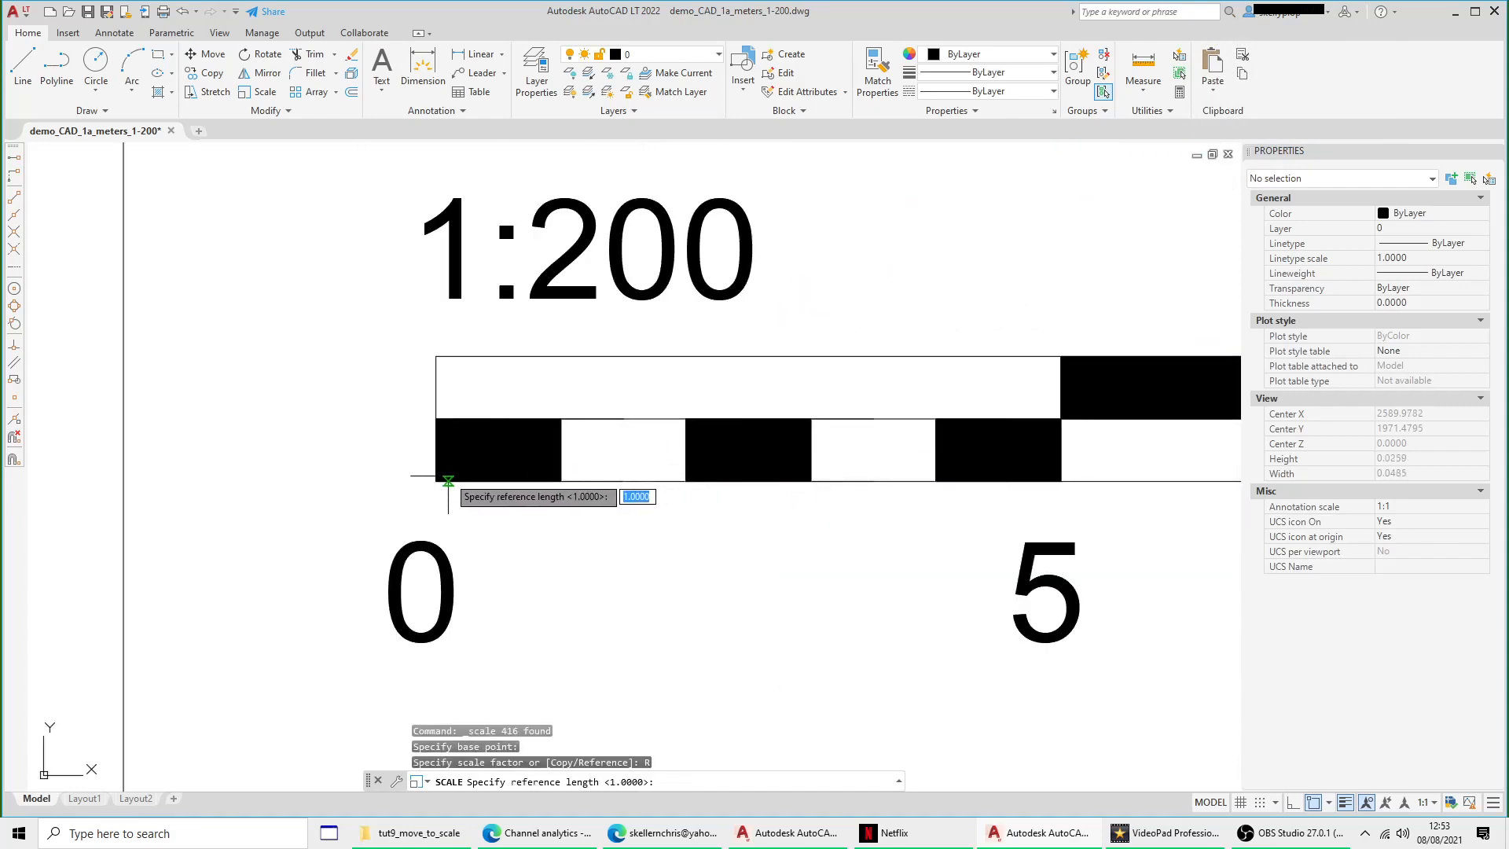
pyautogui.click(437, 481)
pyautogui.scroll(-4, 440, 484)
pyautogui.moveTo(833, 487); pyautogui.dragTo(512, 487, button='middle')
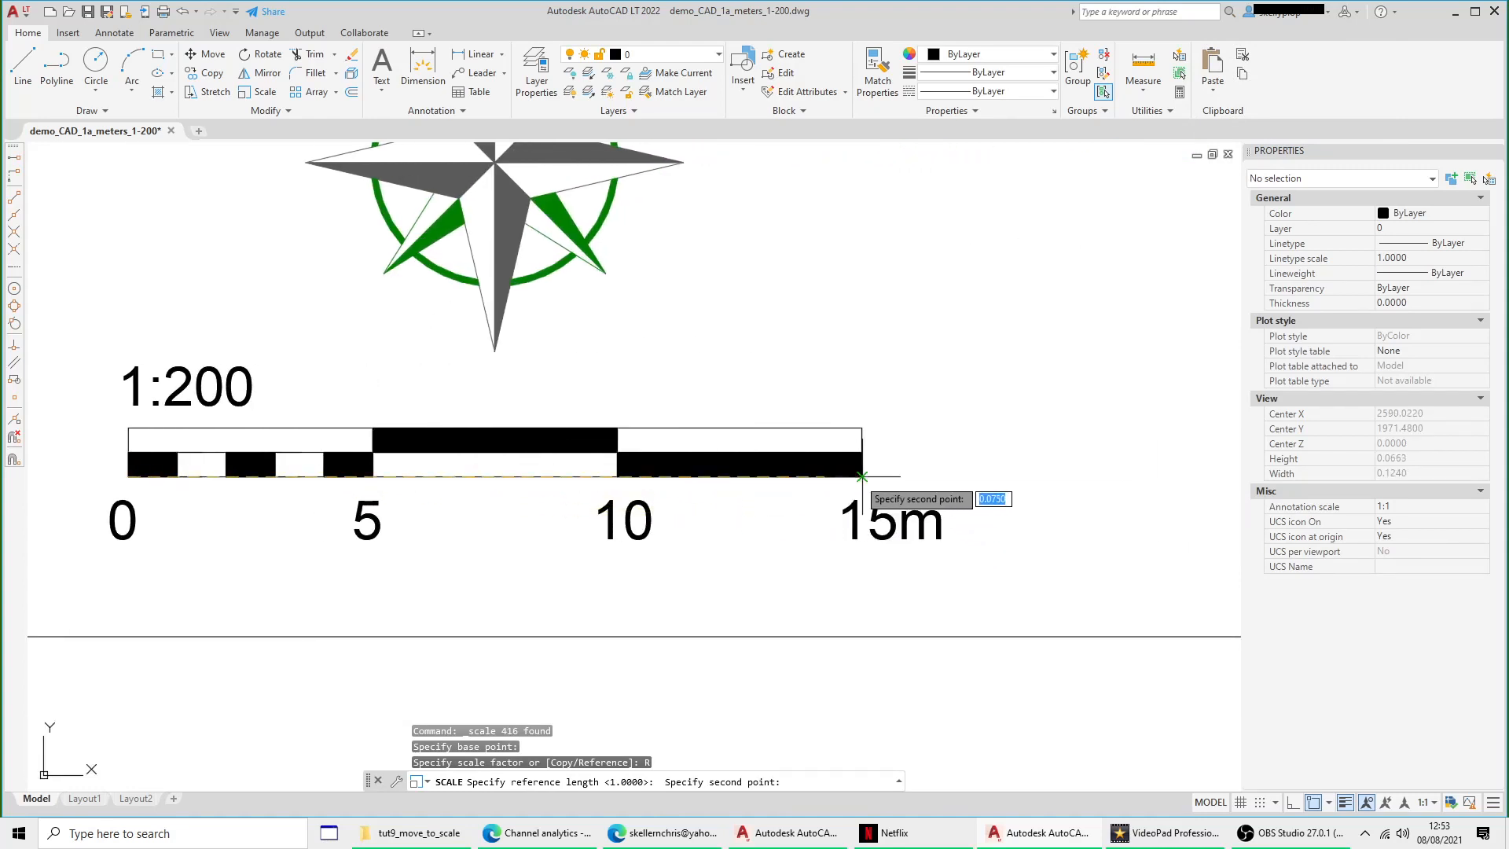
pyautogui.click(863, 476)
# Step: Set the new length by snapping to the circle's quadrant in line with the scale bar's 15 m end
pyautogui.scroll(-5, 862, 477)
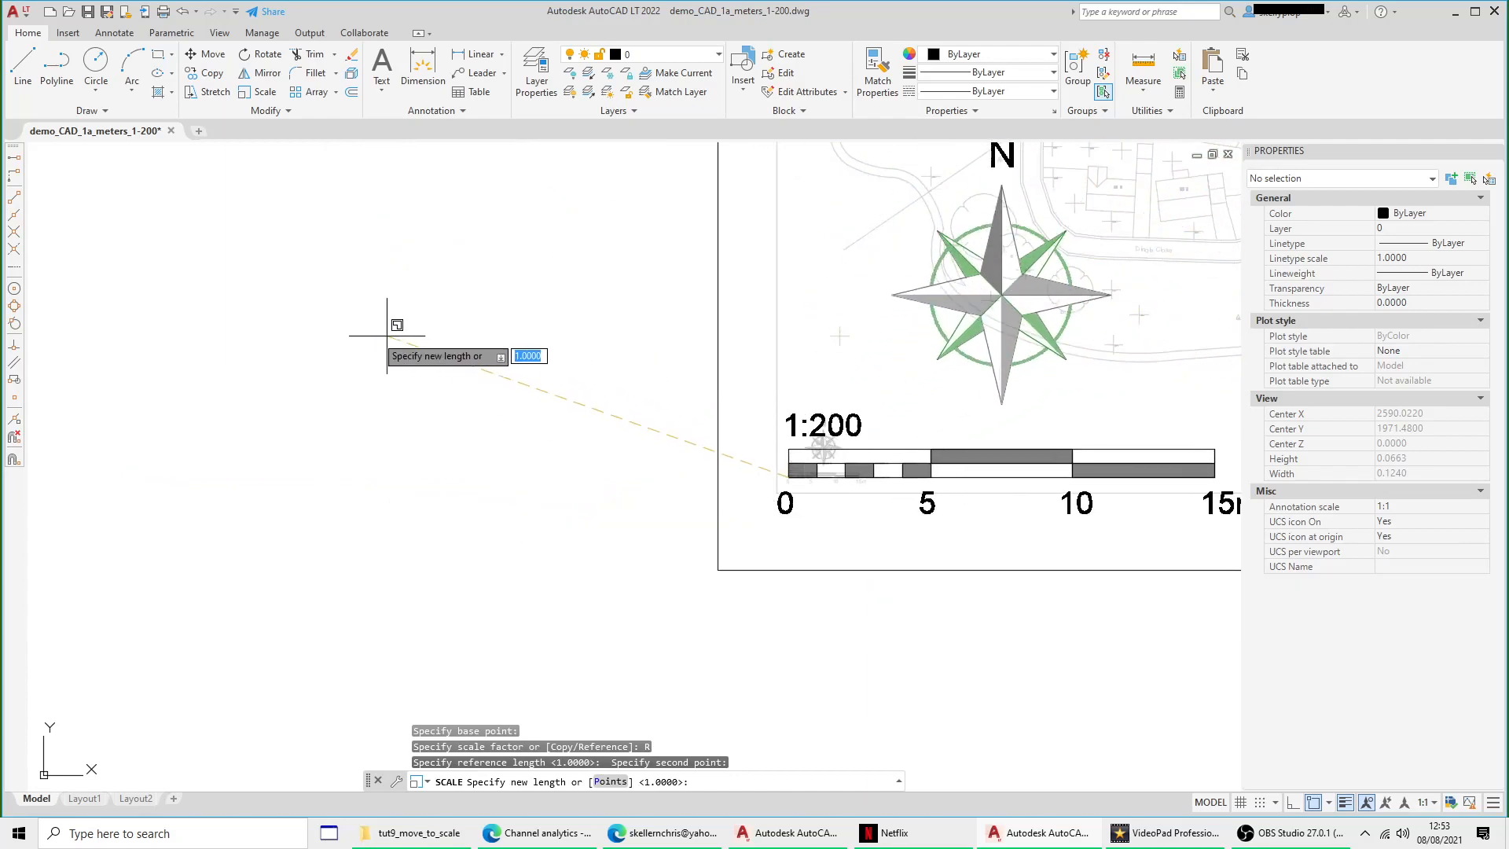
pyautogui.scroll(-8, 544, 422)
pyautogui.scroll(10, 584, 427)
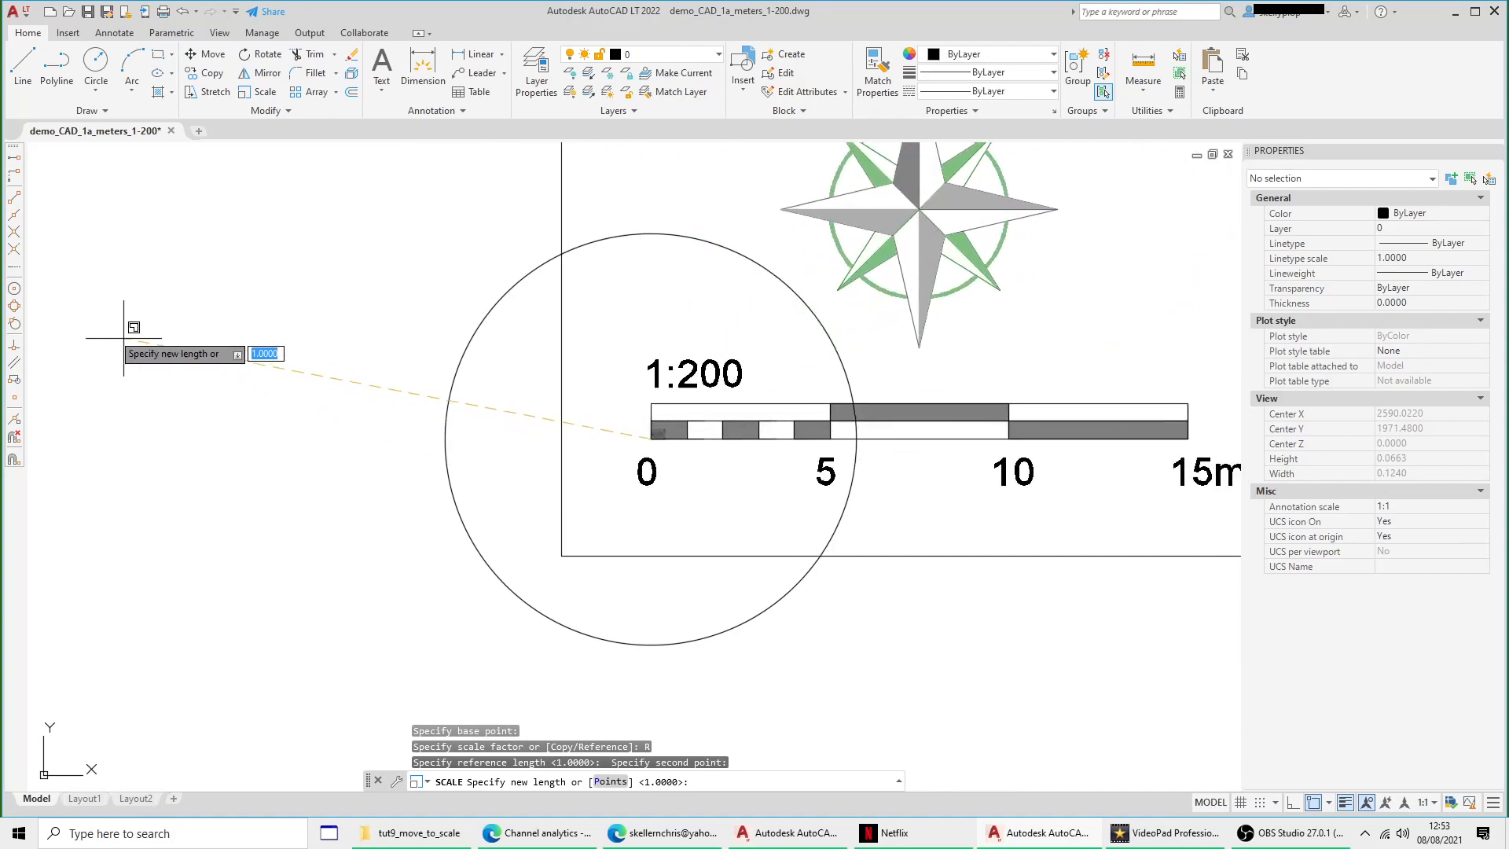
pyautogui.click(14, 311)
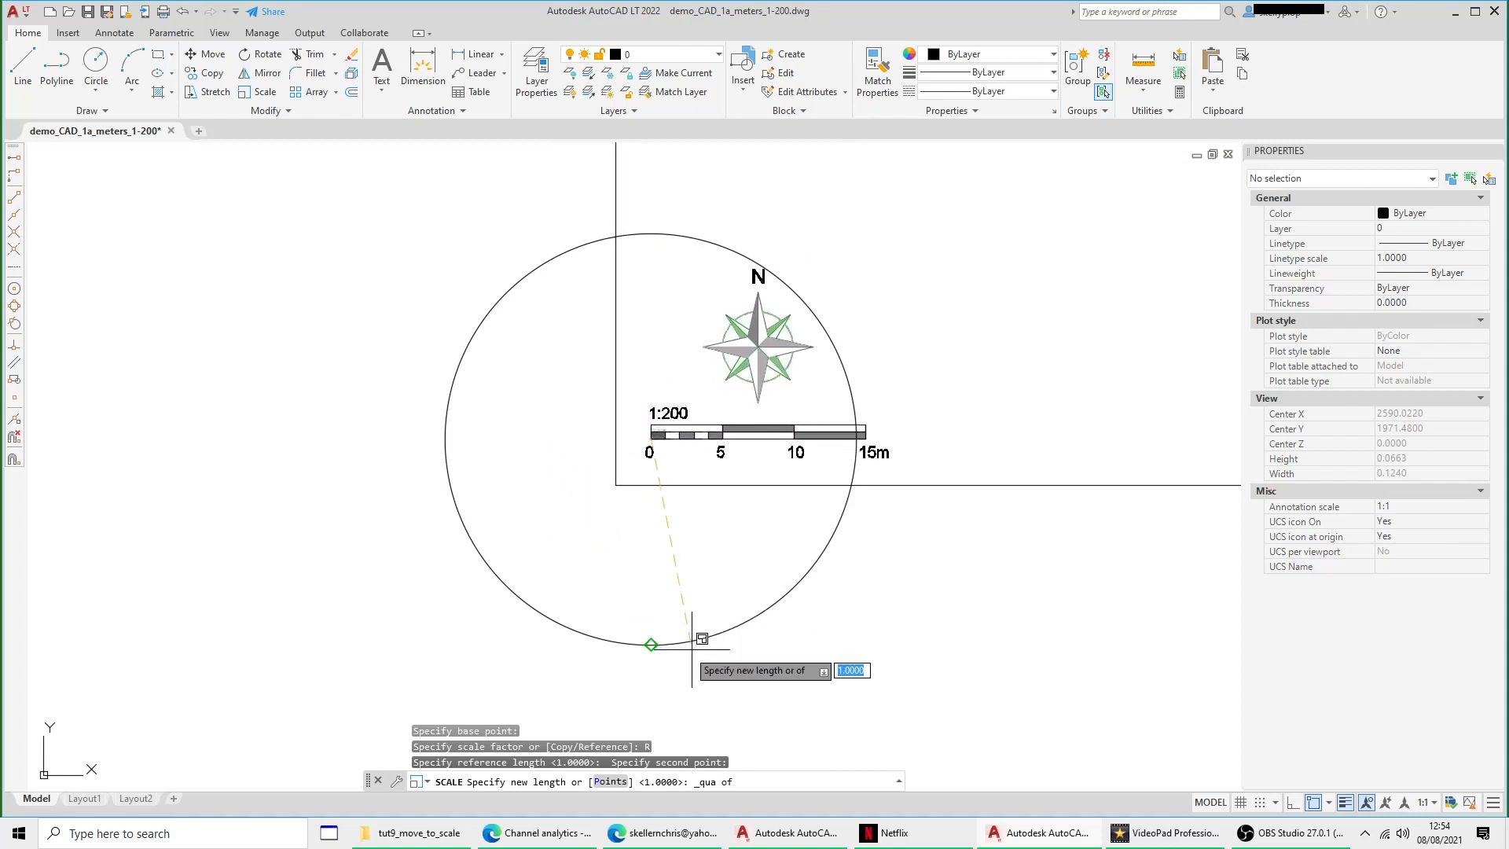
pyautogui.click(856, 438)
pyautogui.moveTo(1038, 514); pyautogui.dragTo(798, 525, button='middle')
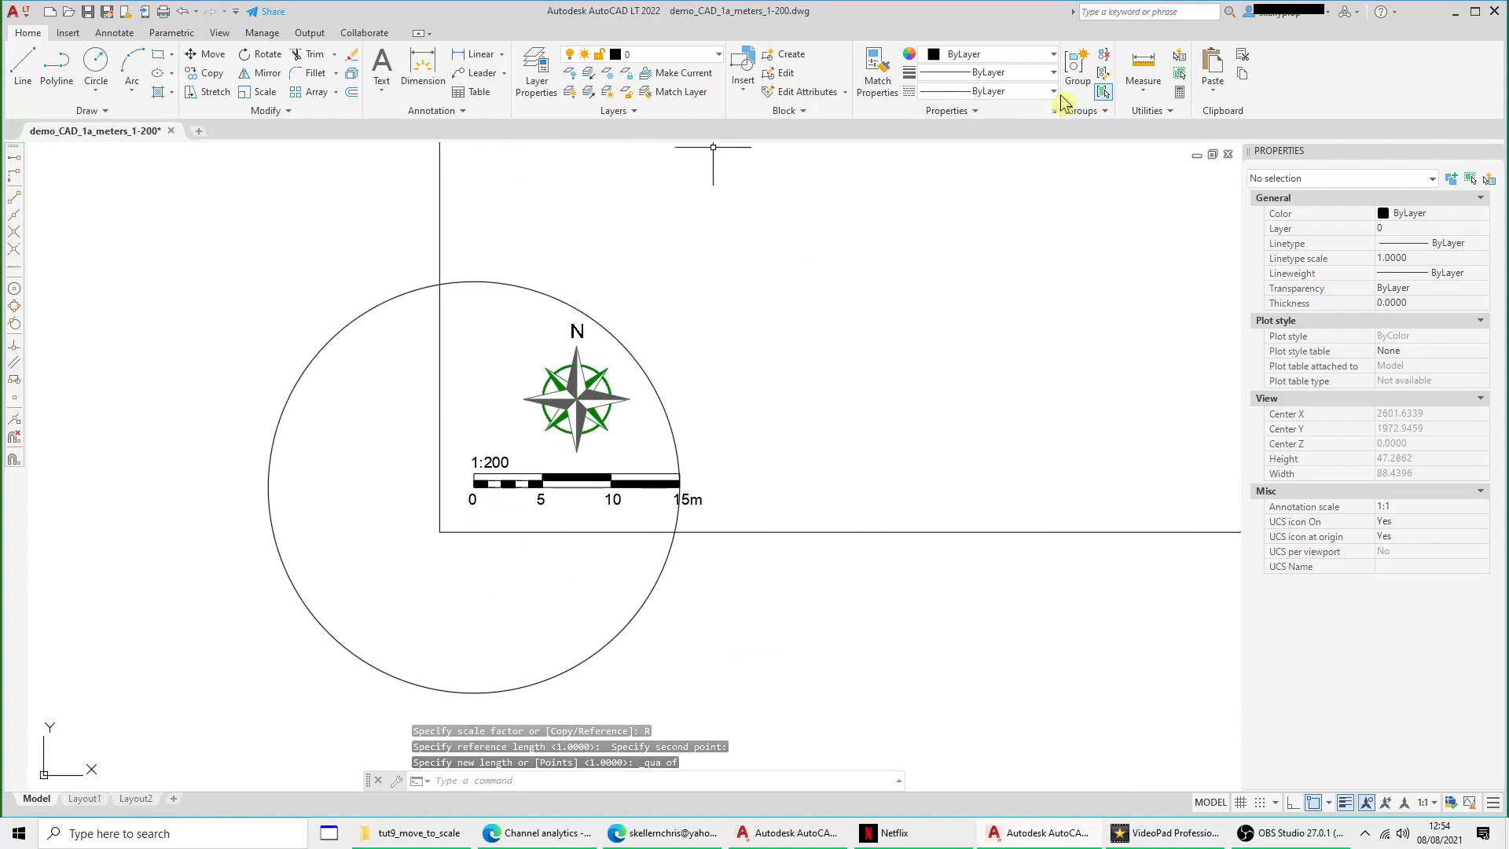
# Step: Measure the distance along the scale bar's lower edge from the 0 mark to the 15 m end
pyautogui.click(1144, 88)
pyautogui.click(1162, 149)
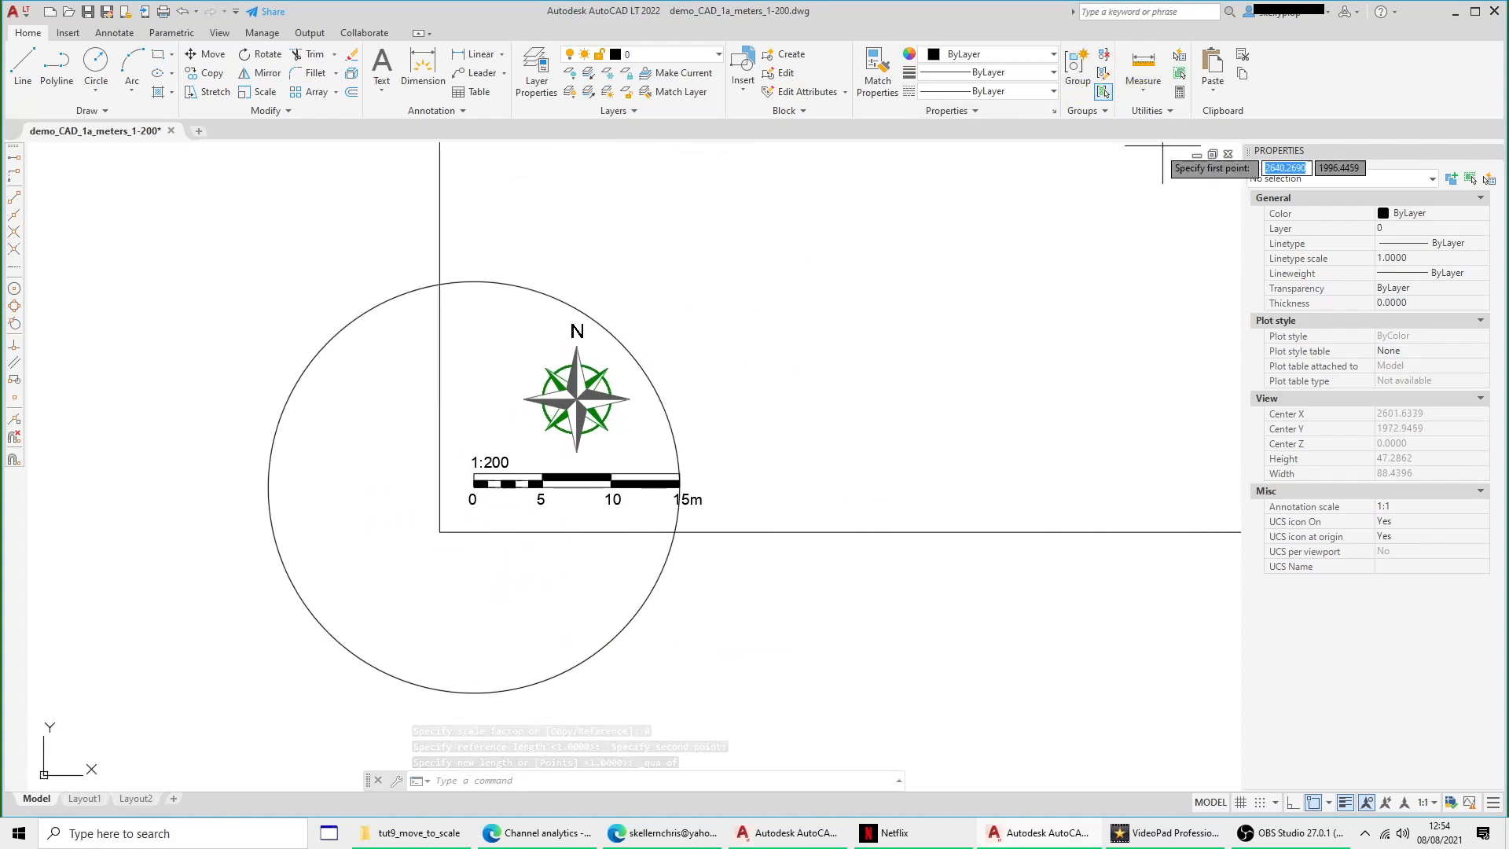
pyautogui.scroll(5, 488, 483)
pyautogui.click(451, 421)
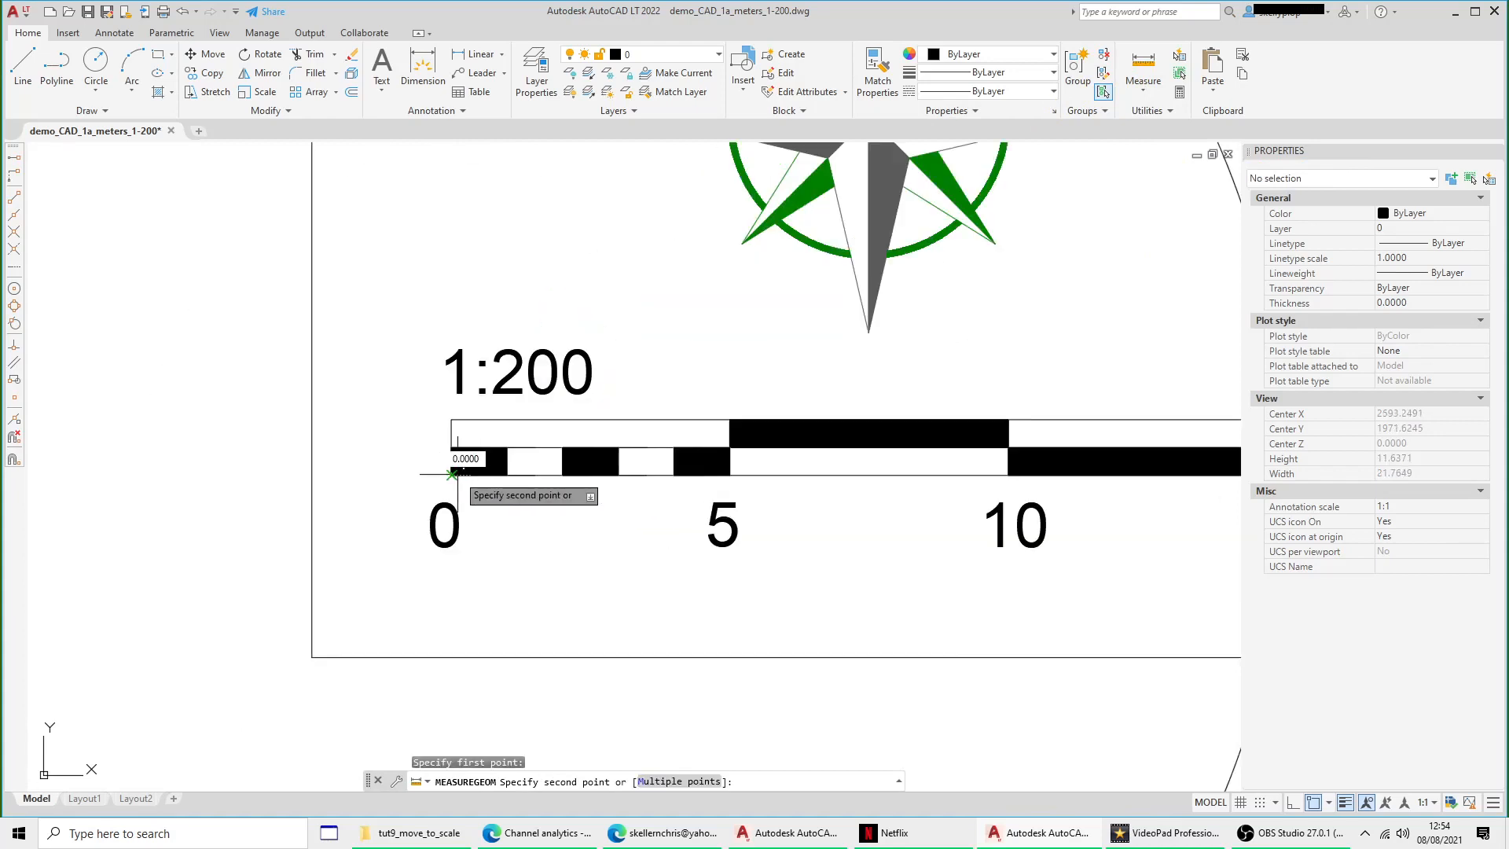
pyautogui.scroll(-3, 531, 431)
pyautogui.moveTo(922, 468); pyautogui.dragTo(689, 486, button='middle')
pyautogui.scroll(4, 743, 485)
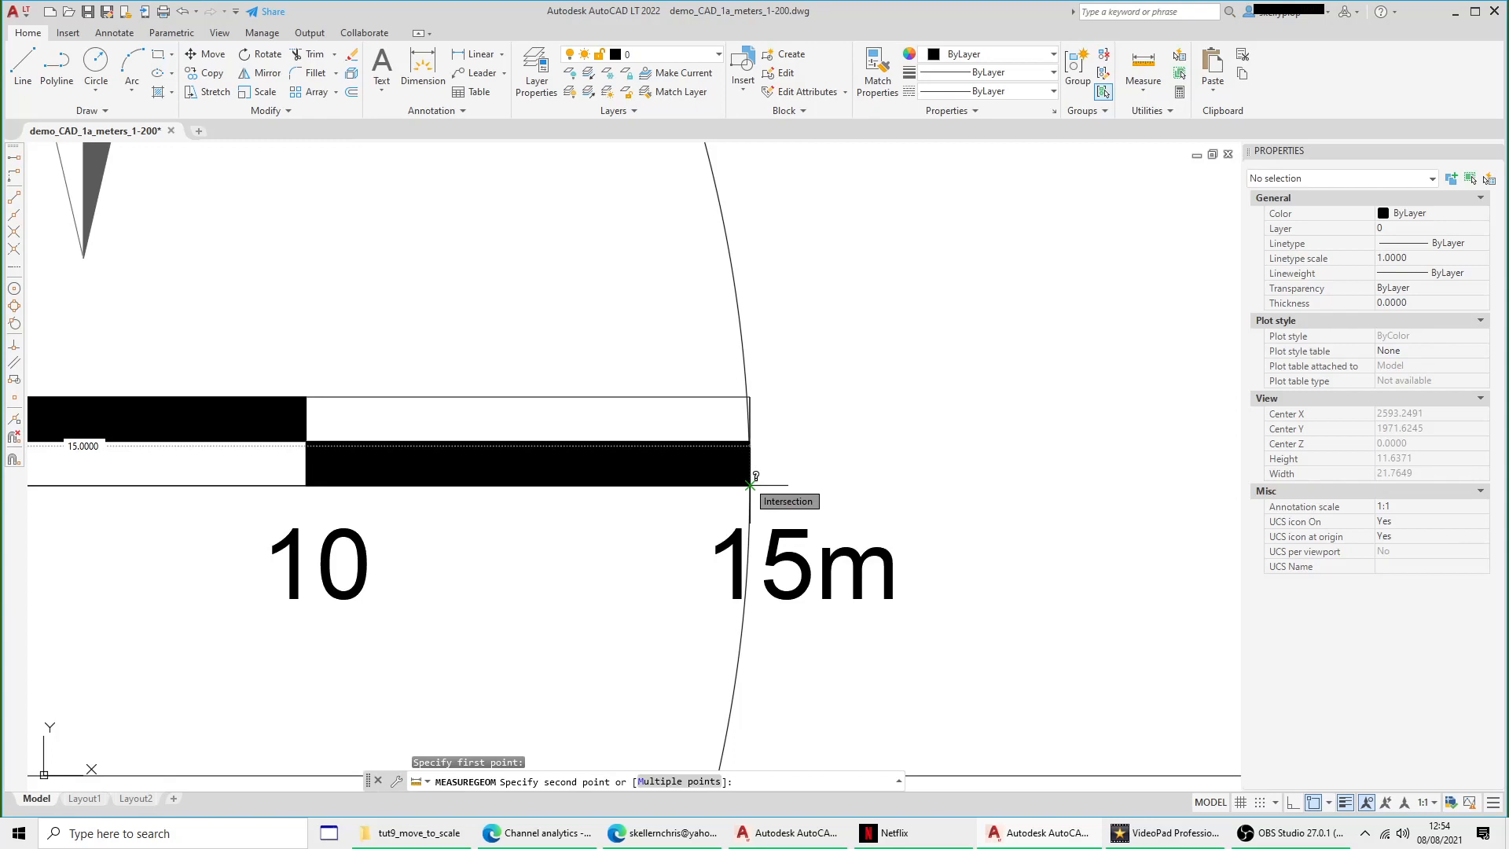
pyautogui.moveTo(750, 485); pyautogui.dragTo(1055, 450, button='middle')
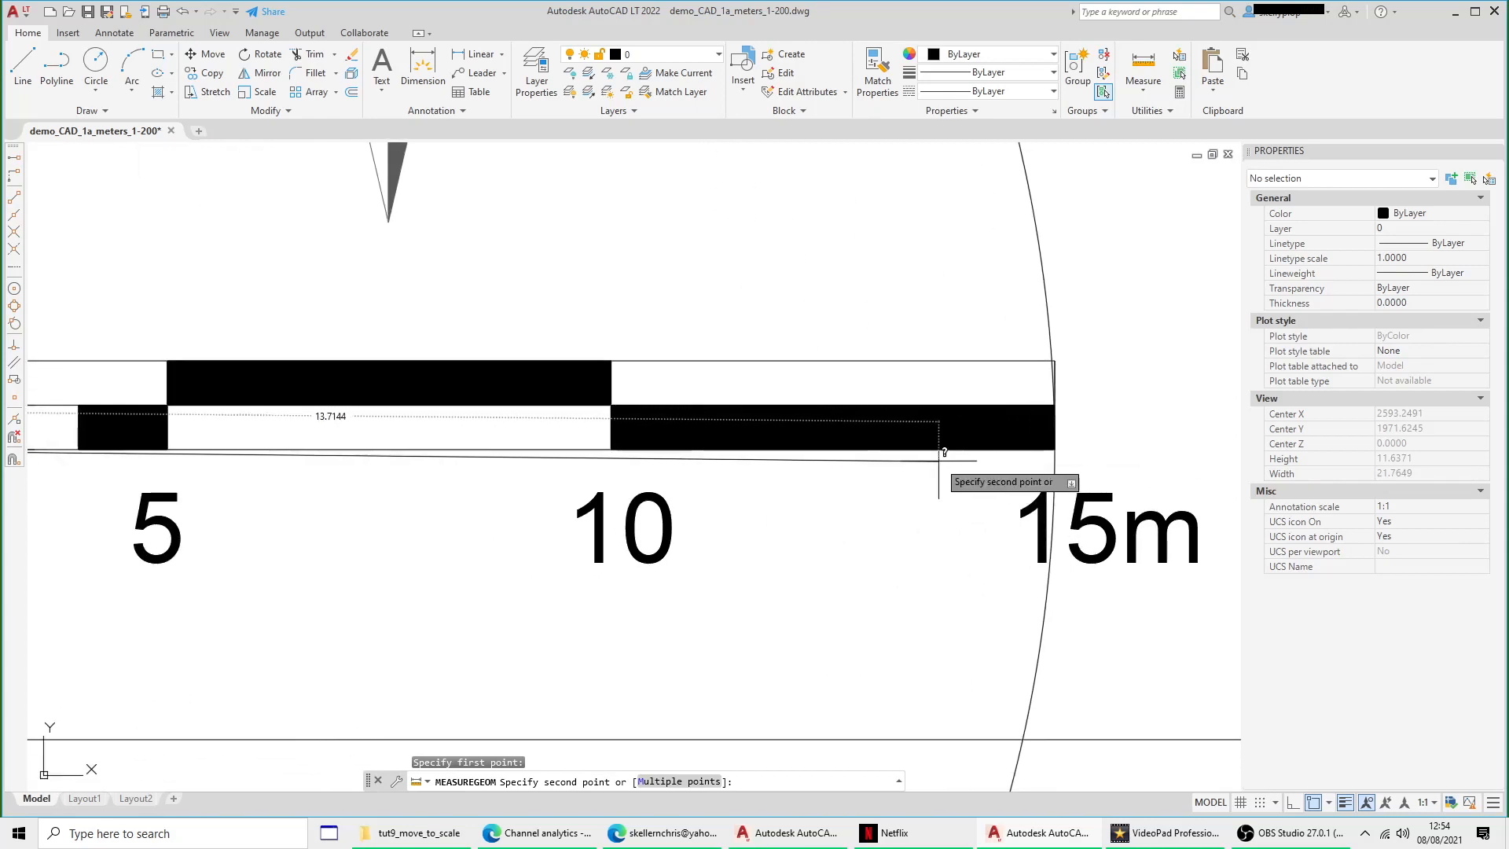
pyautogui.click(1055, 450)
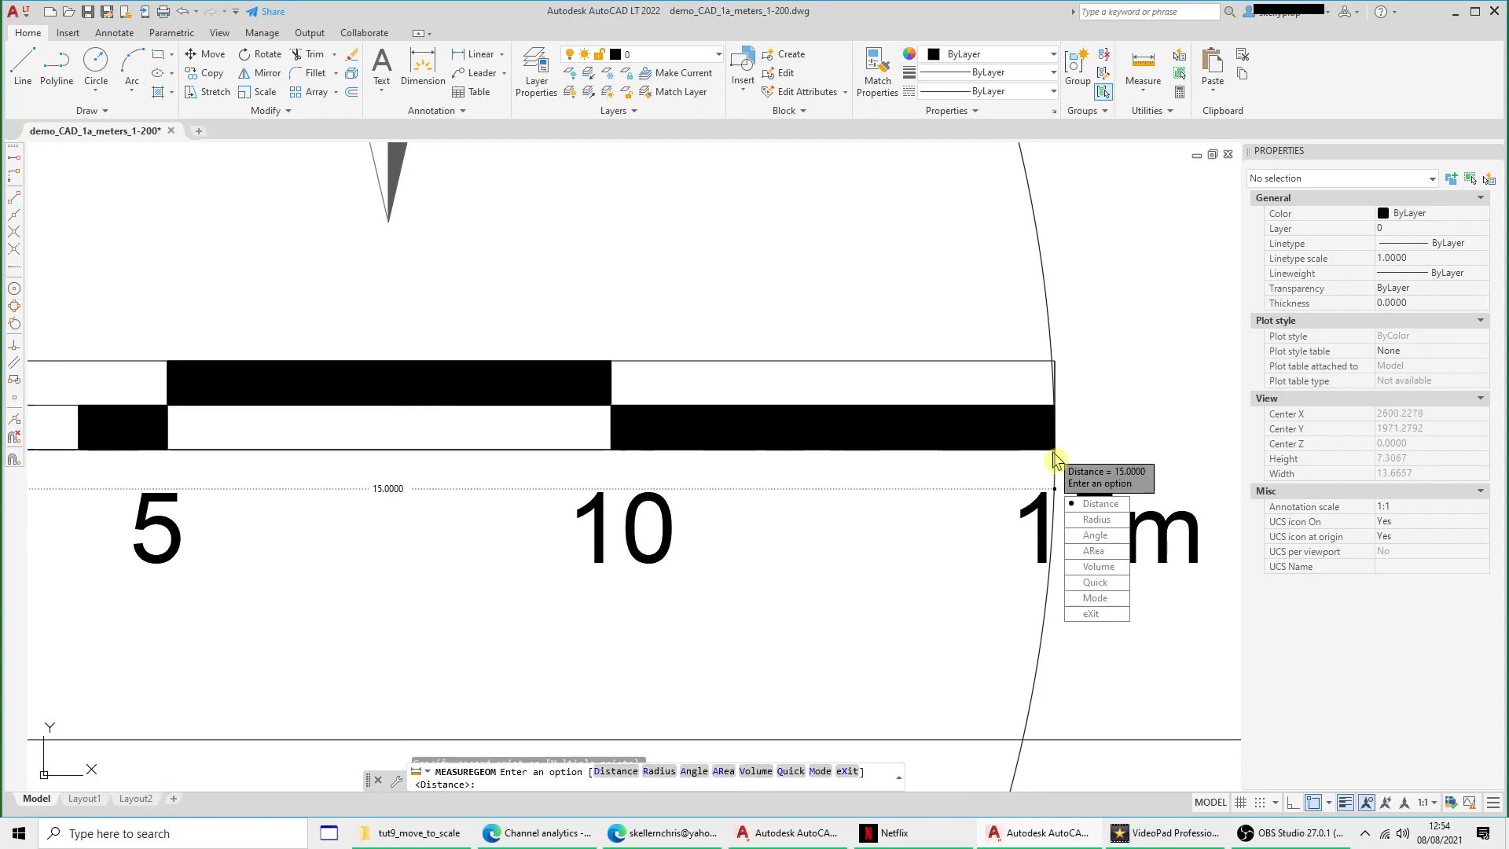
pyautogui.press('Escape')
# Step: Delete the construction circle around the scale bar's 0 end
pyautogui.scroll(-8, 1027, 375)
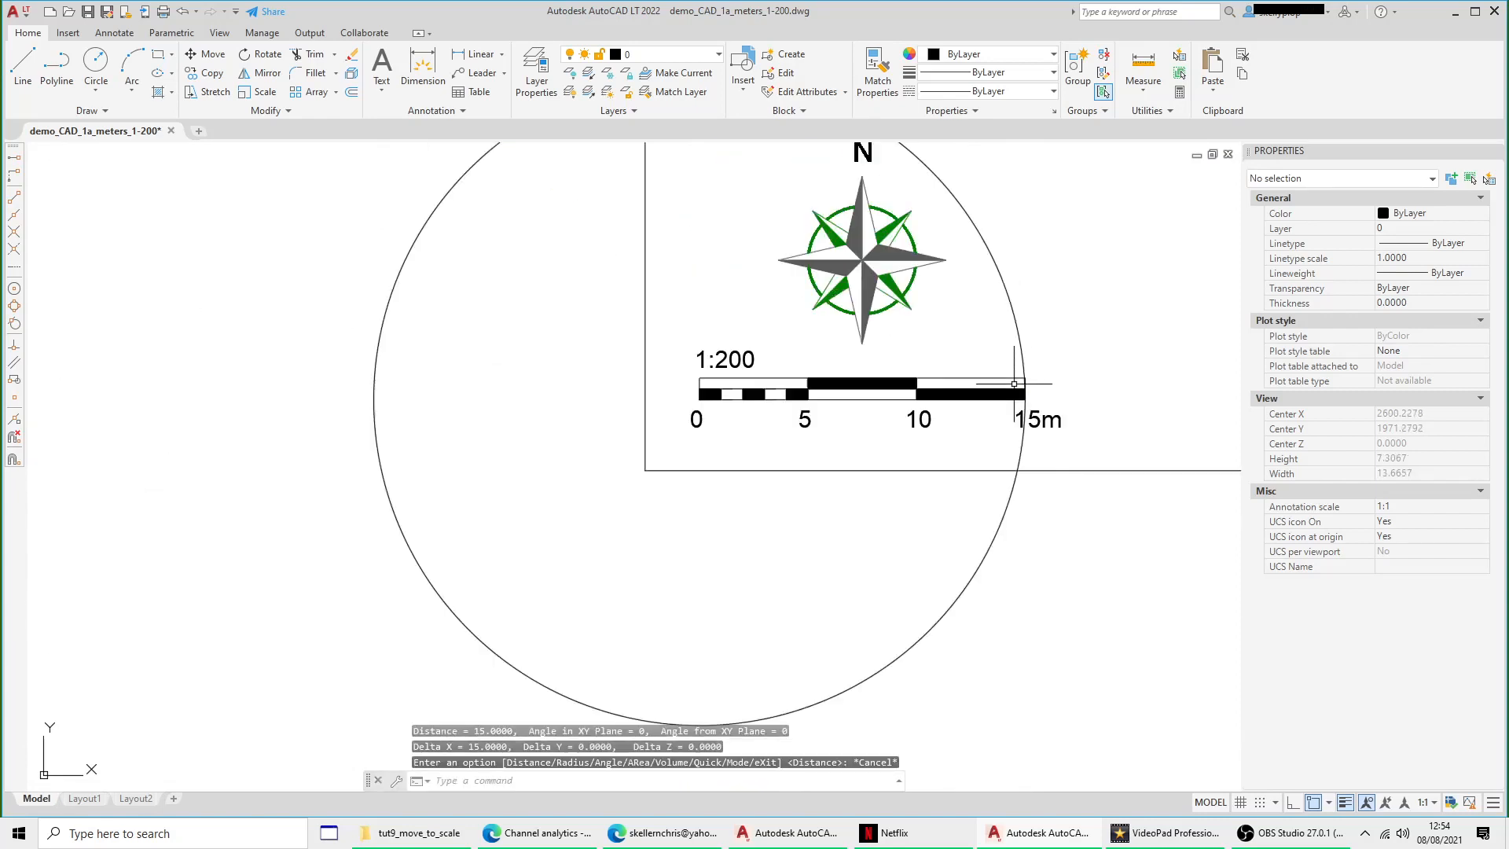
pyautogui.click(748, 434)
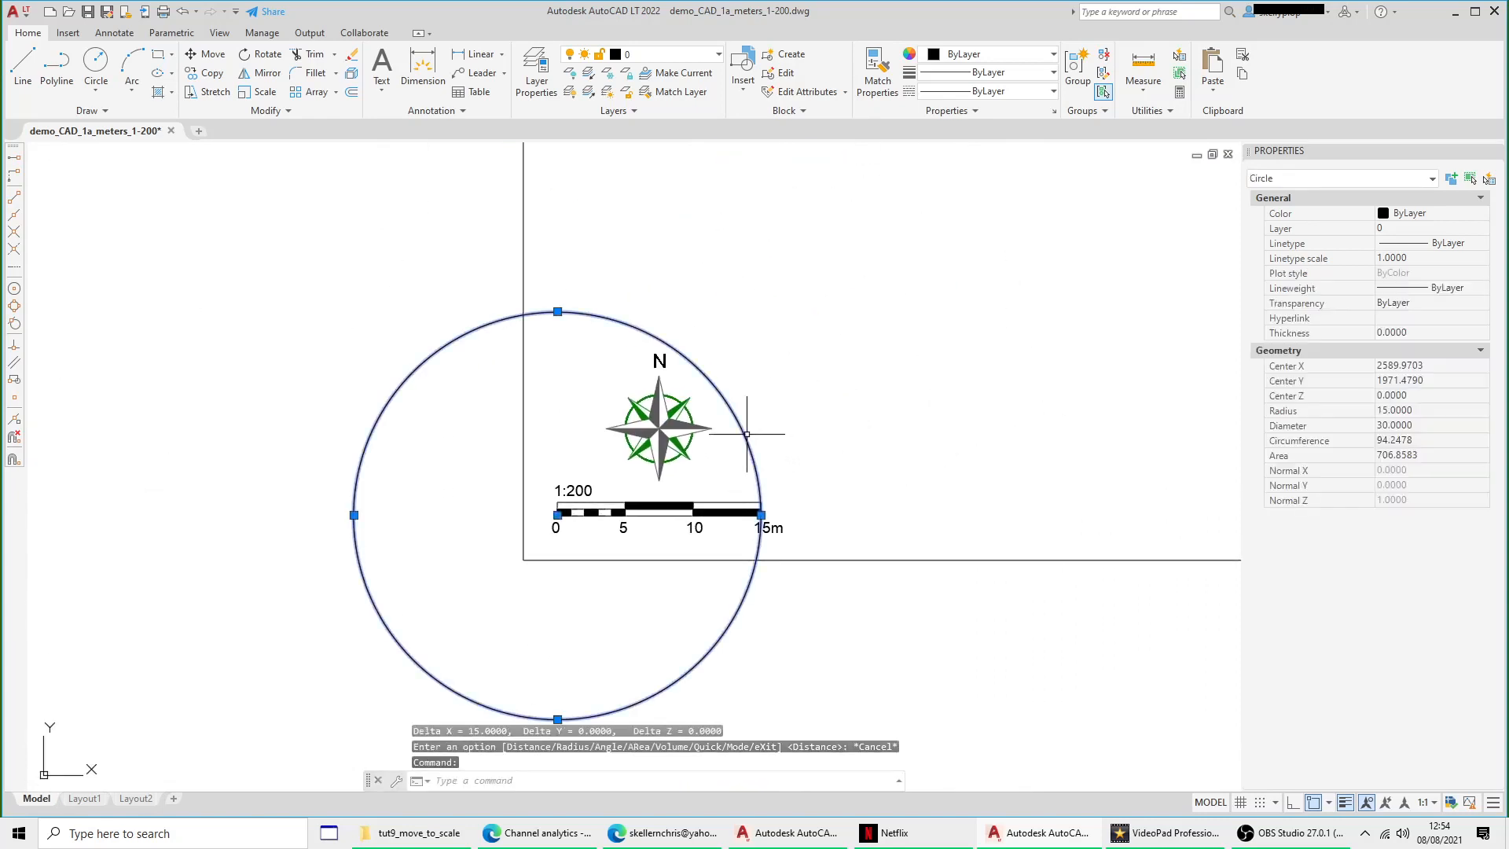
pyautogui.press('Delete')
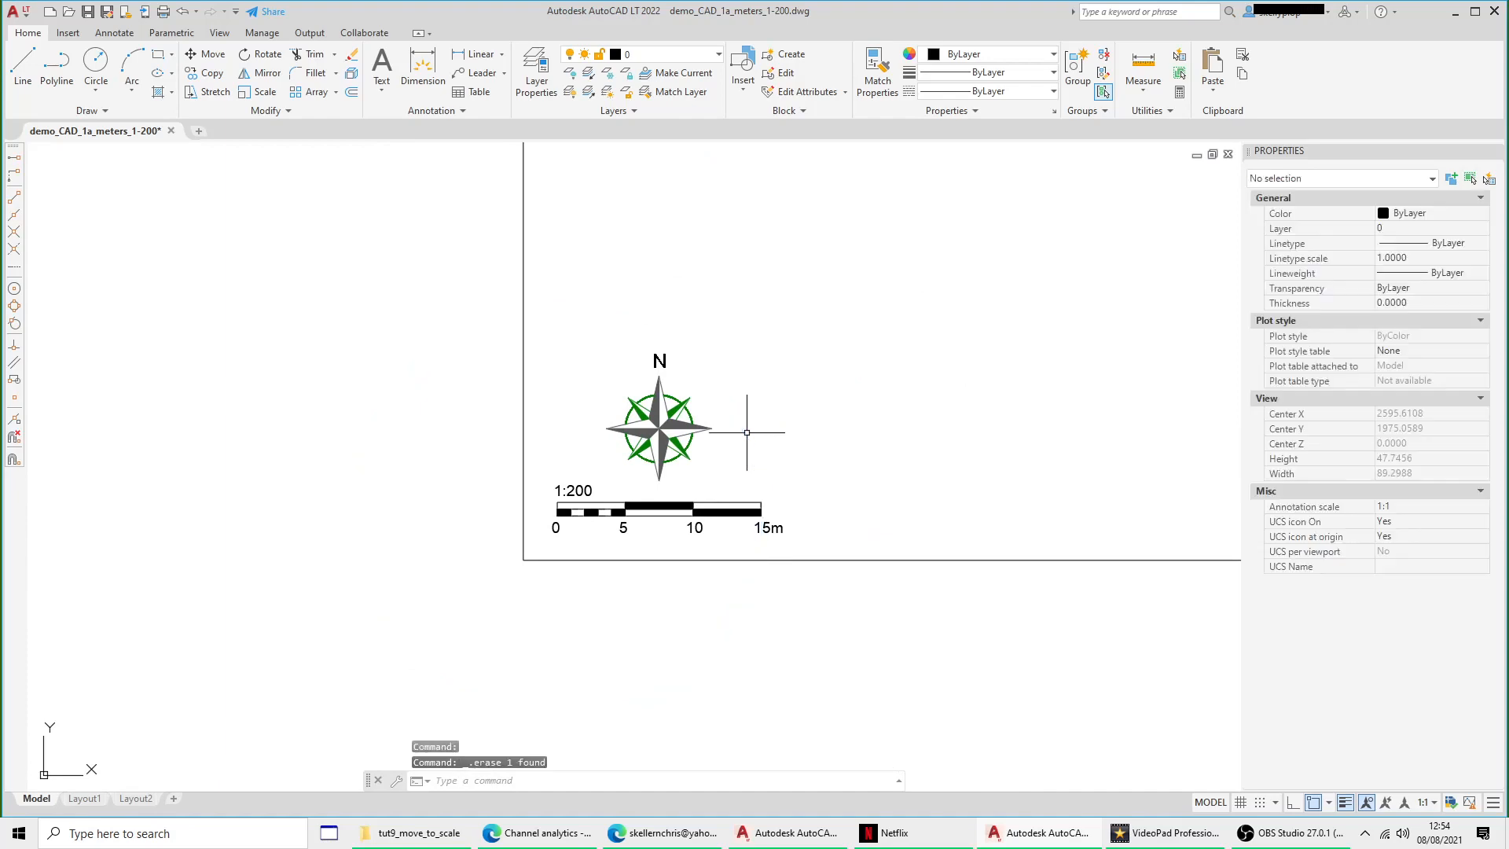
# Step: Check the scale stated in the sheet's title block and compare it with the scale bar
pyautogui.scroll(-2, 633, 479)
pyautogui.moveTo(727, 455); pyautogui.dragTo(339, 568, button='middle')
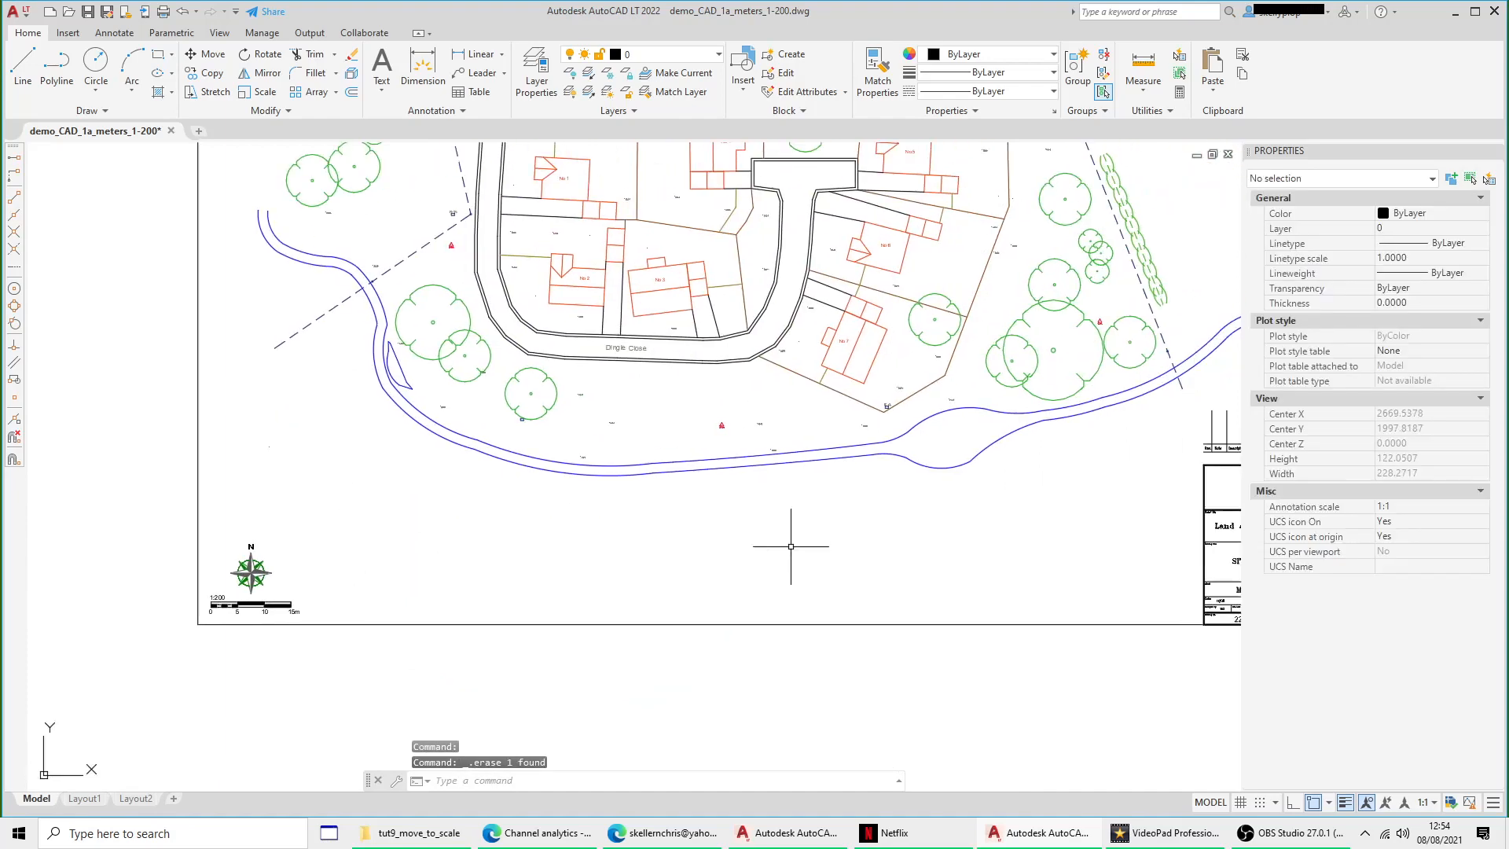
pyautogui.moveTo(1171, 546); pyautogui.dragTo(653, 415, button='middle')
pyautogui.scroll(8, 702, 470)
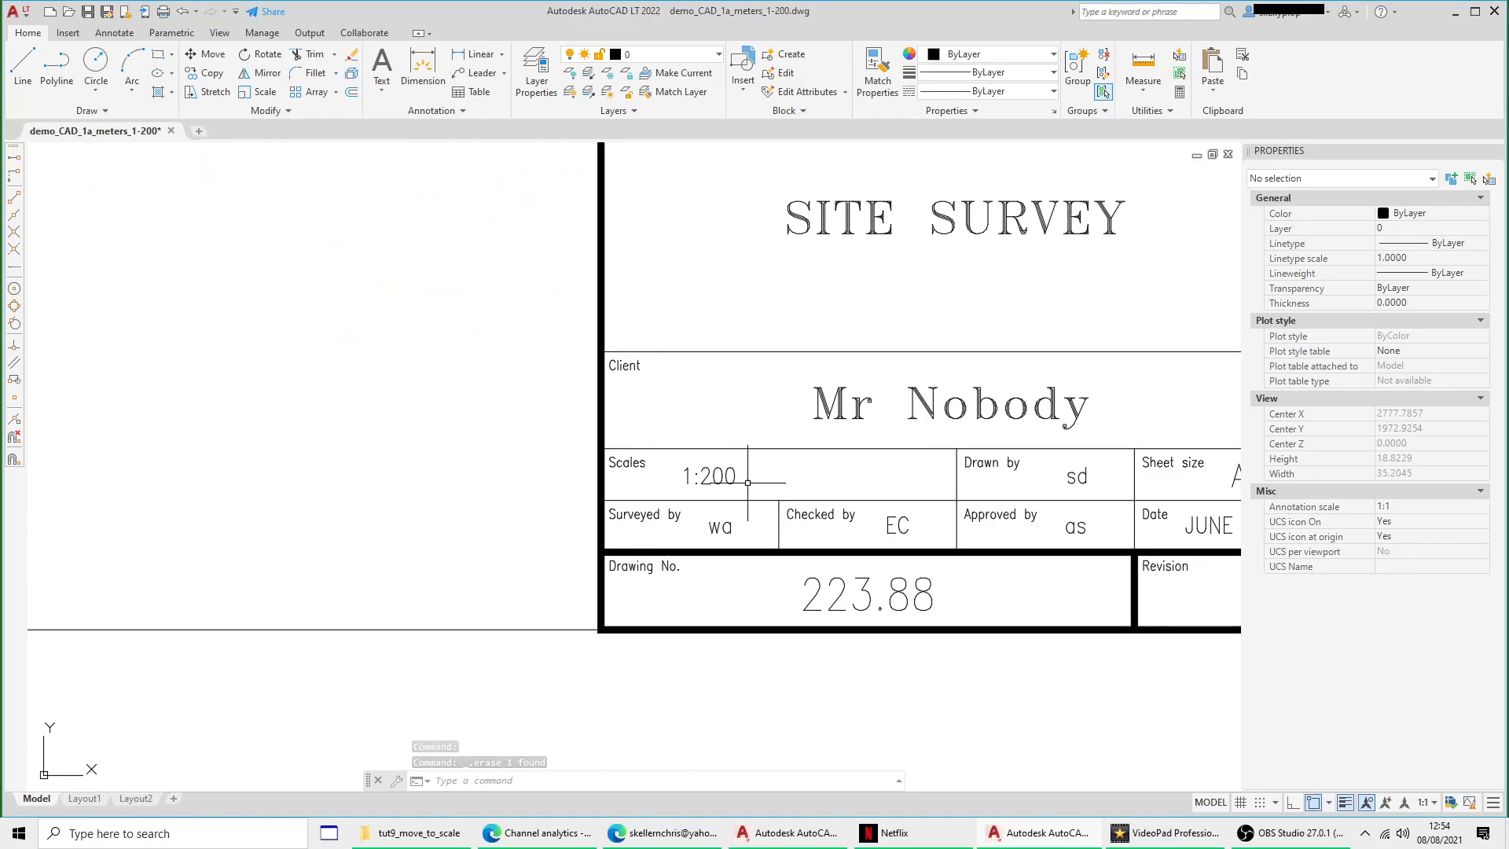
pyautogui.scroll(-6, 714, 476)
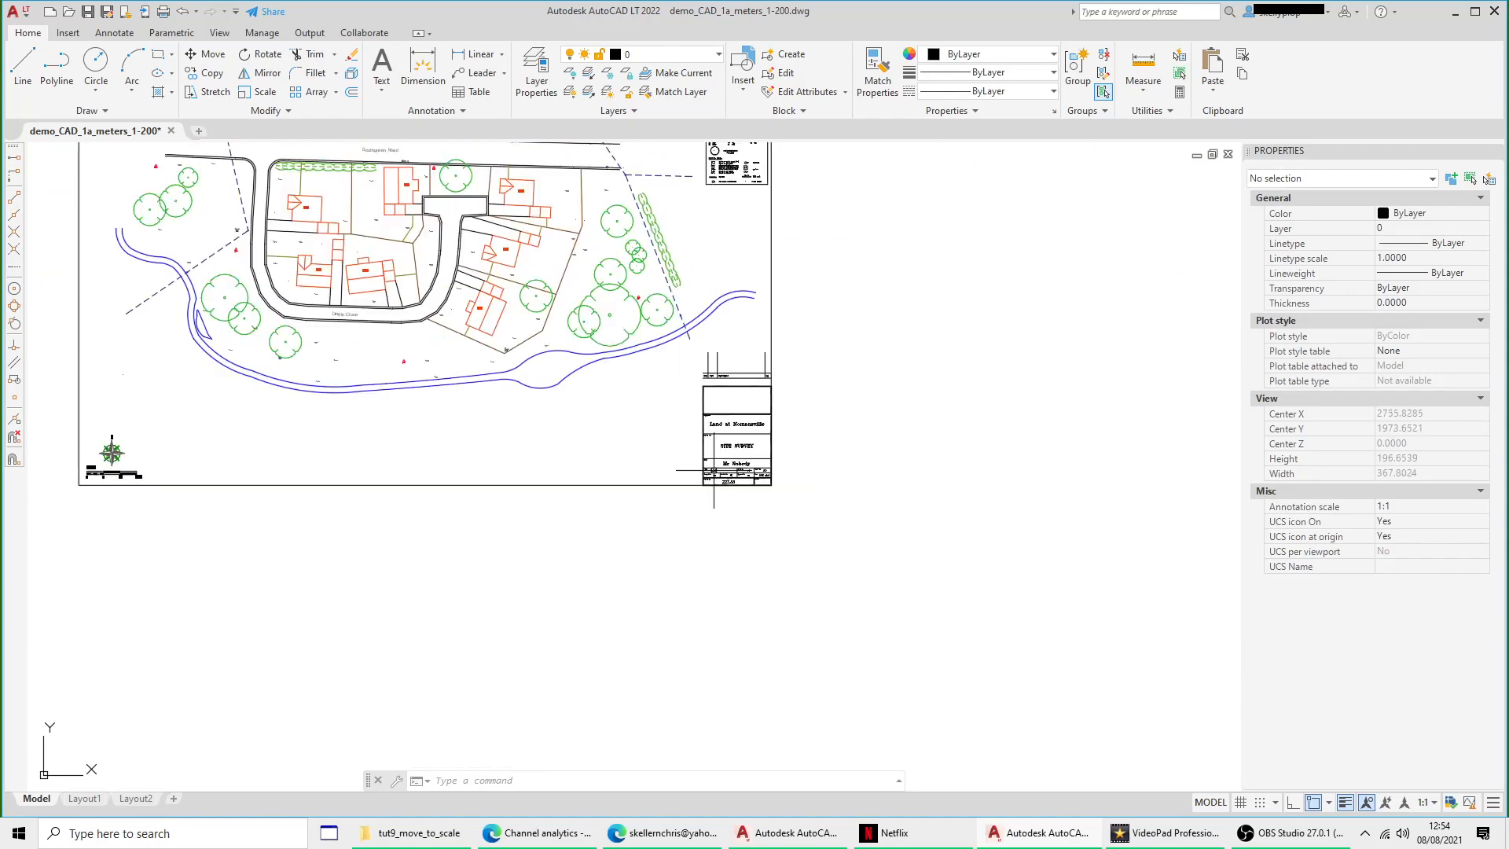
pyautogui.scroll(3, 511, 528)
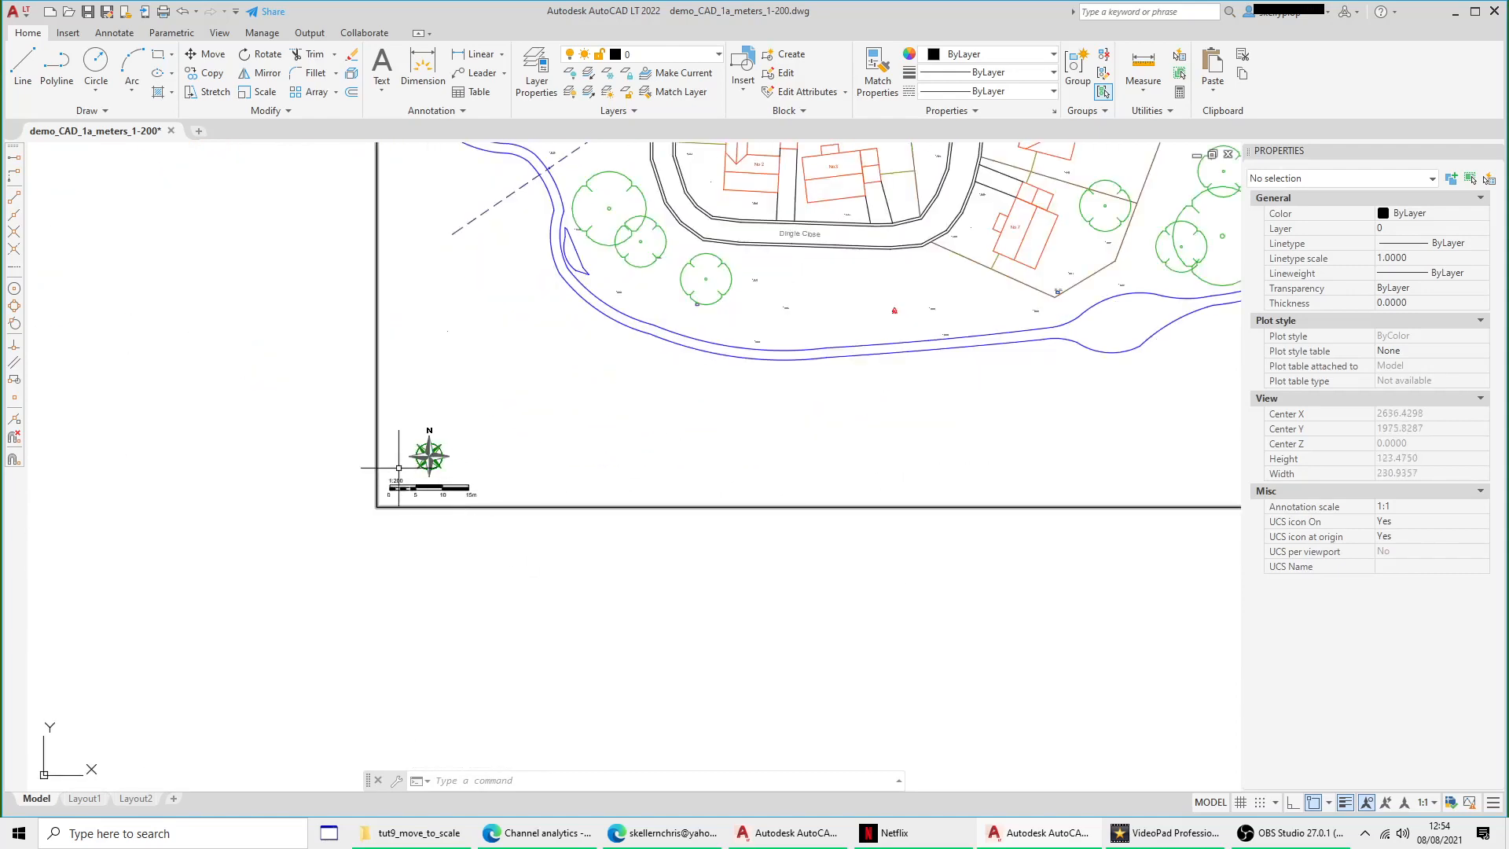
# Step: Undo the circle's deletion, the reference scaling and the circle itself, back to the unscaled survey sheet
pyautogui.scroll(-4, 566, 425)
pyautogui.scroll(10, 586, 415)
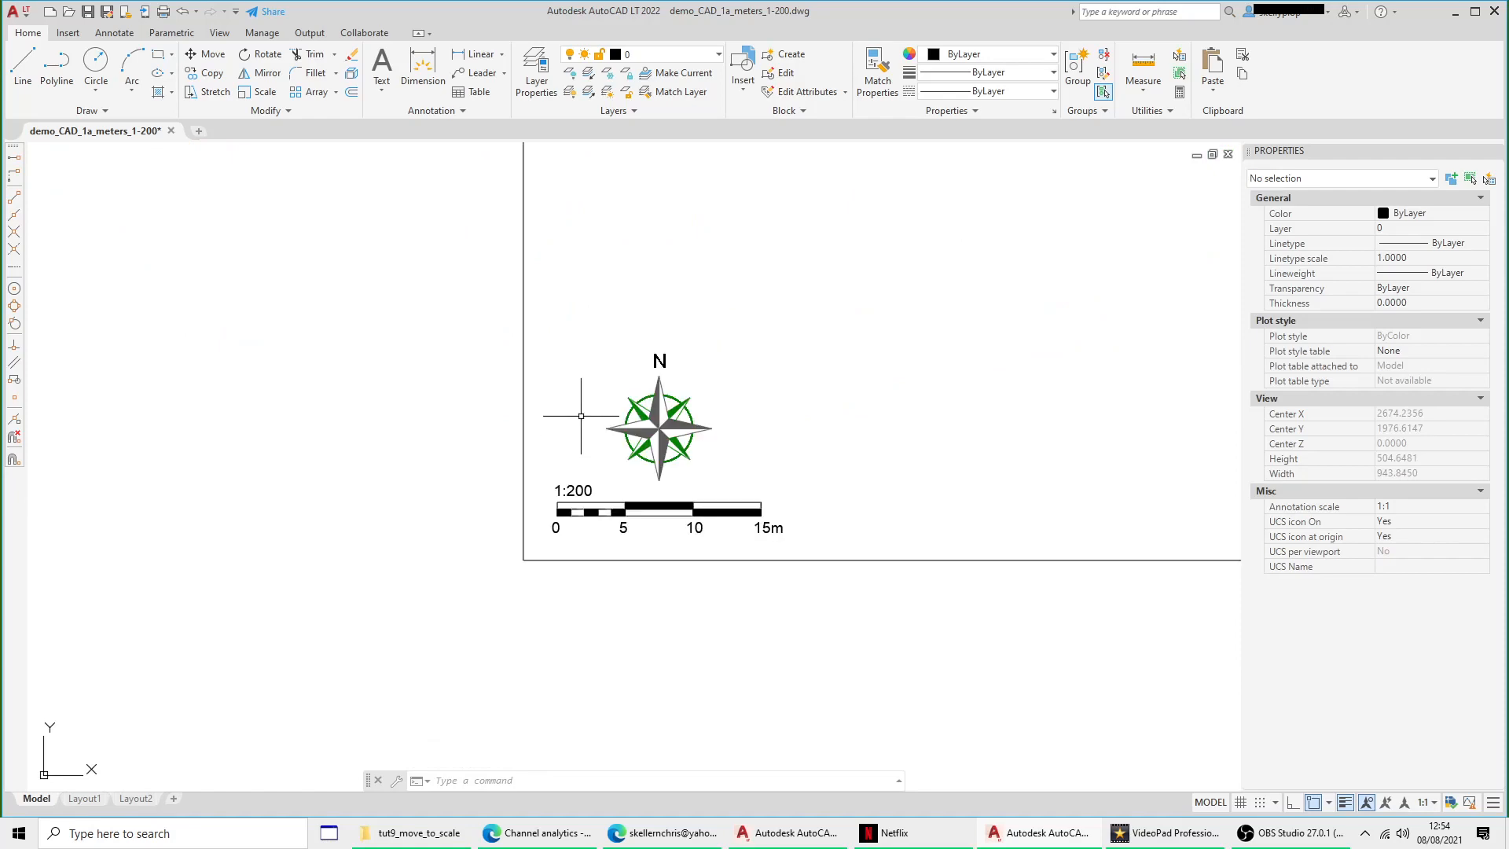
pyautogui.scroll(4, 591, 413)
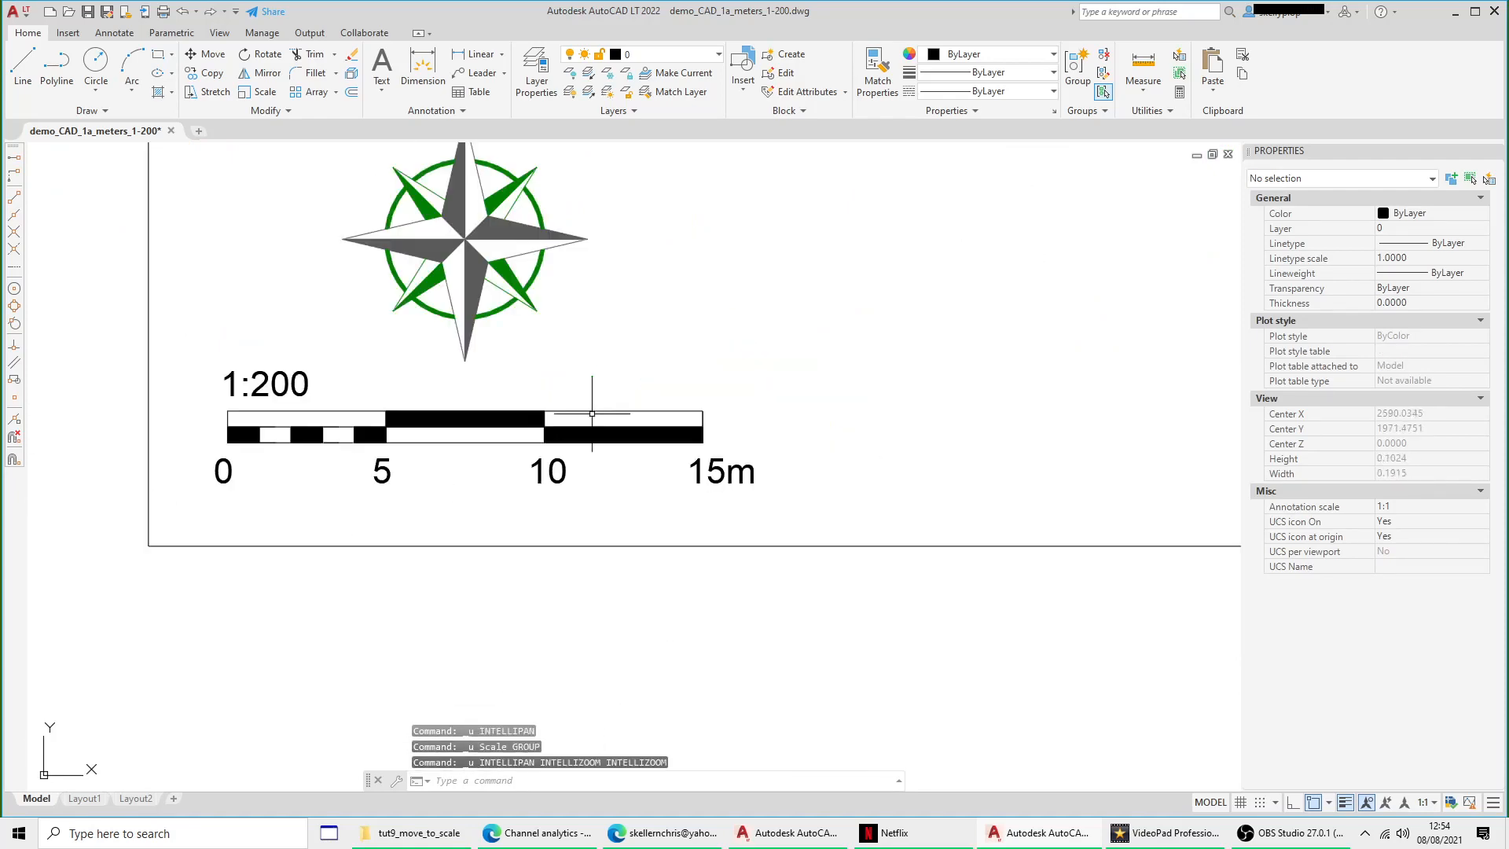
pyautogui.hotkey('ctrl', 'z')
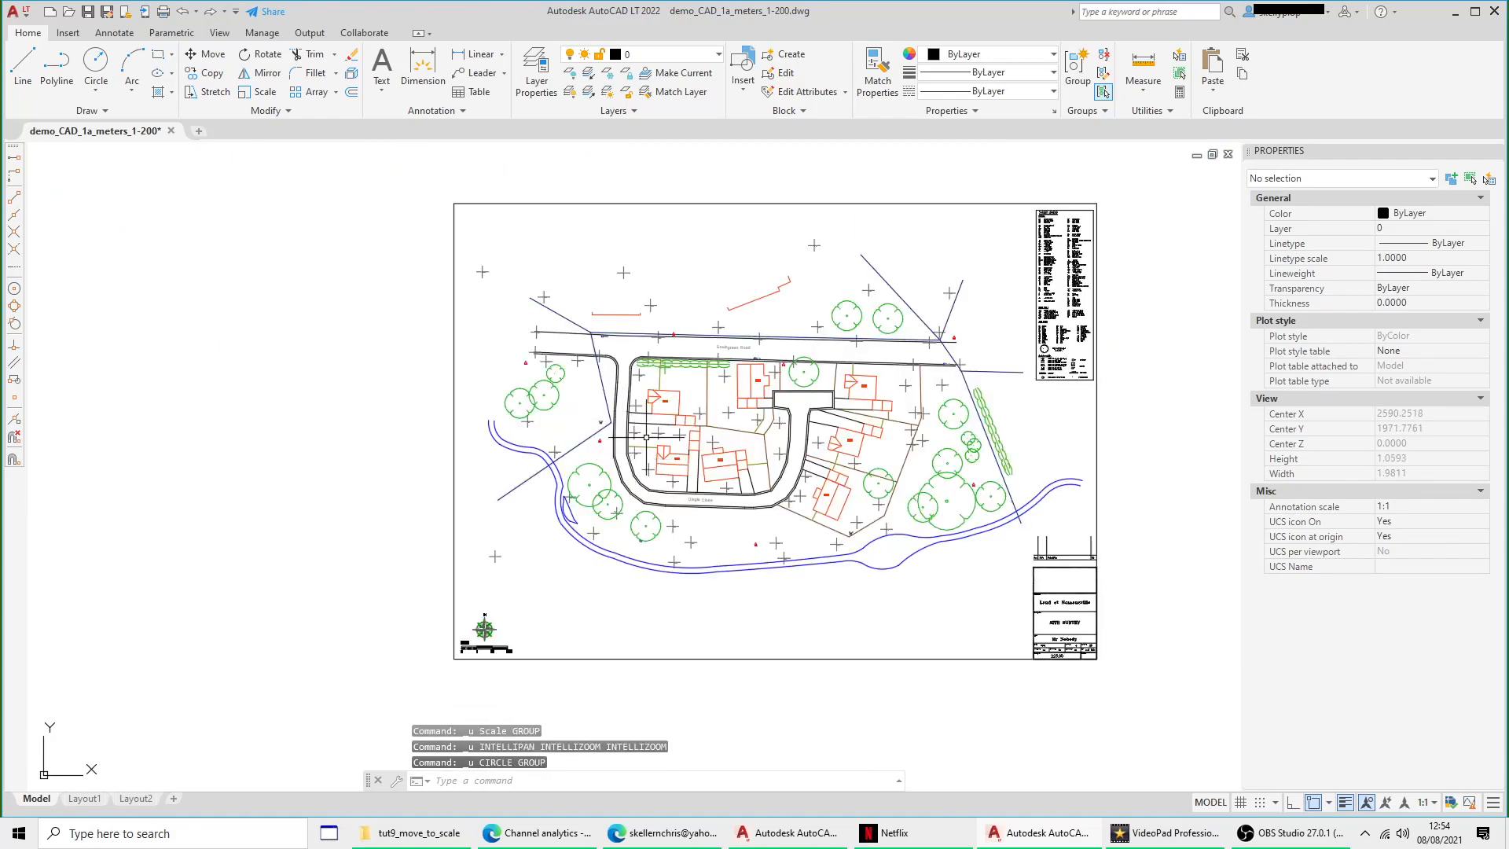
# Step: Scale the whole survey sheet by a factor of 200 about a base point picked among the house plots
pyautogui.moveTo(554, 613); pyautogui.dragTo(397, 523, button='middle')
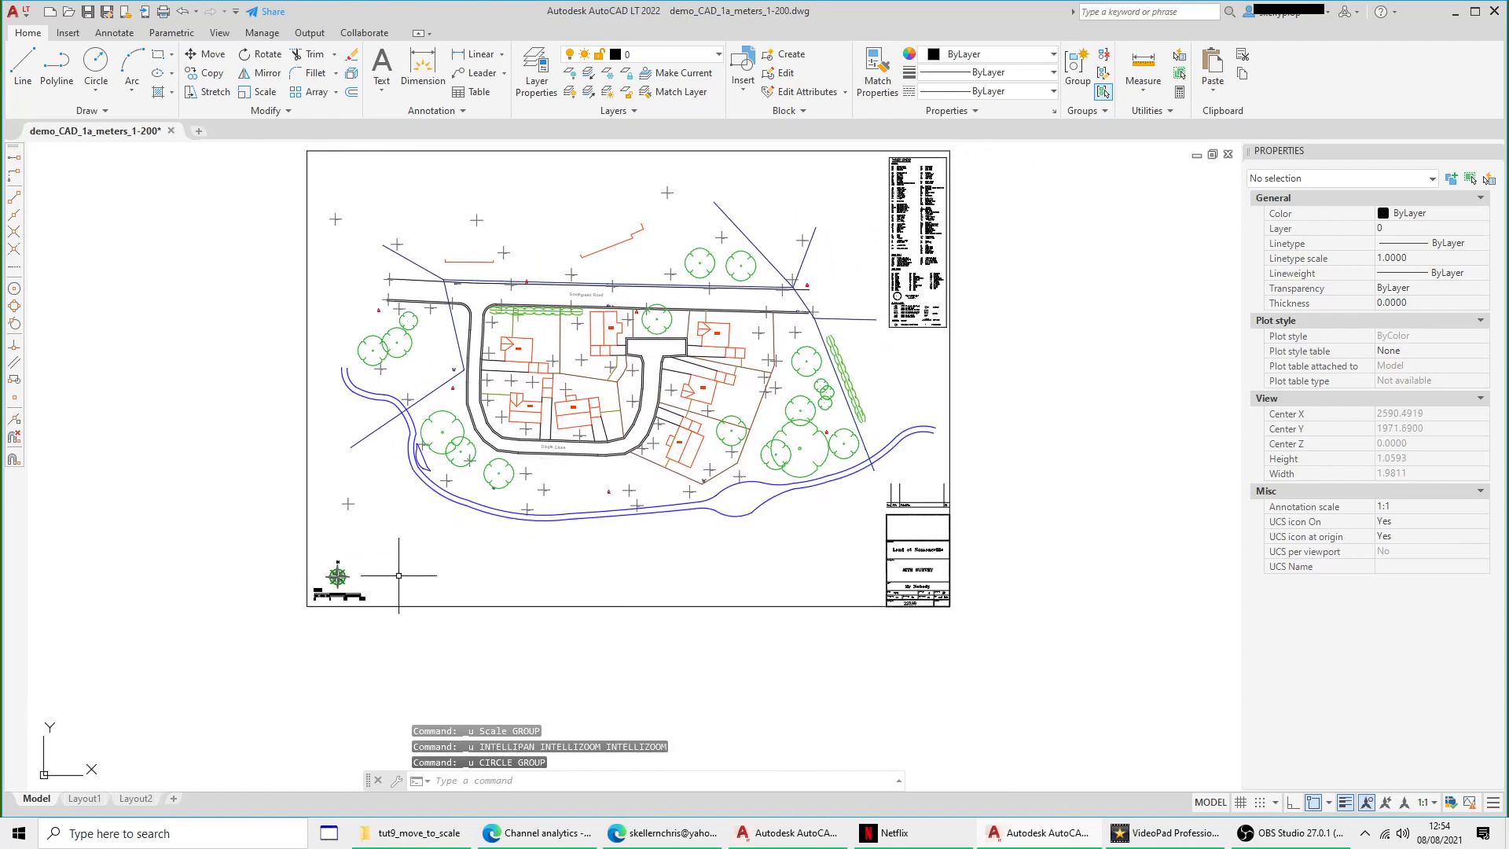
pyautogui.scroll(-2, 778, 500)
pyautogui.click(390, 242)
pyautogui.click(944, 574)
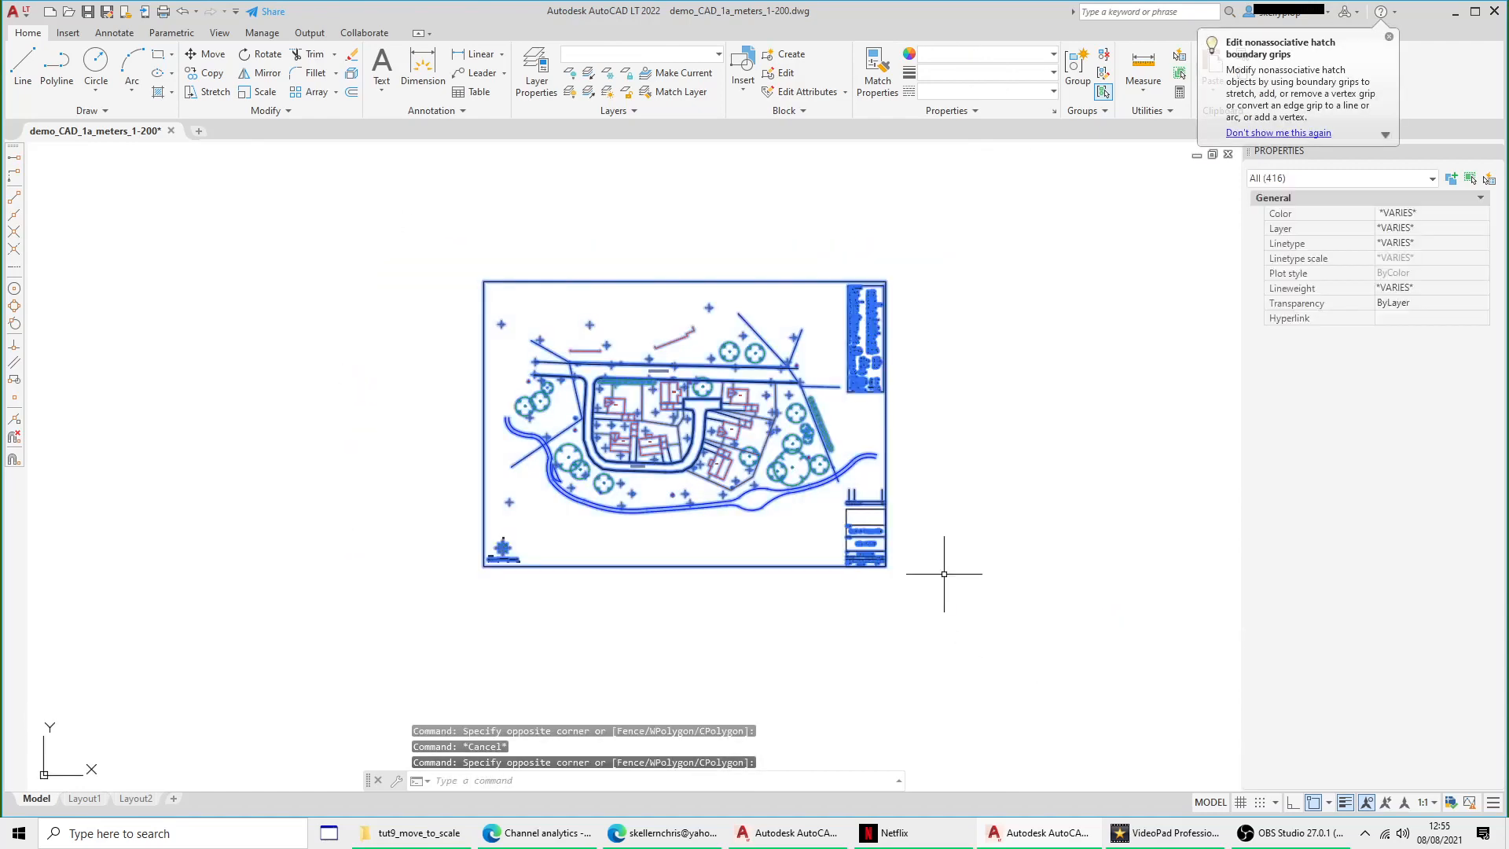
pyautogui.rightClick(861, 467)
pyautogui.click(900, 248)
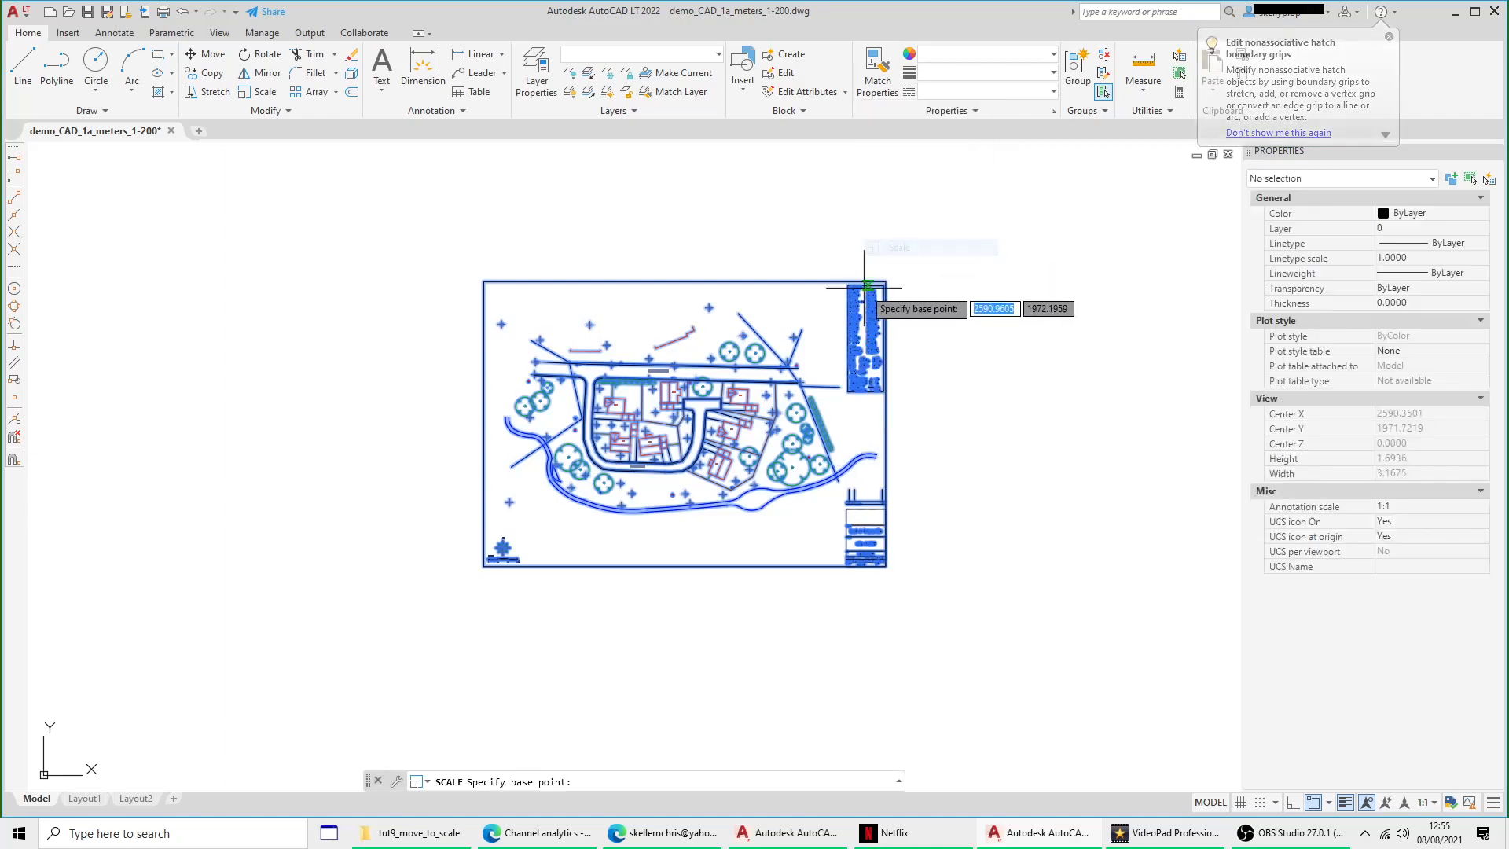
pyautogui.scroll(2, 668, 434)
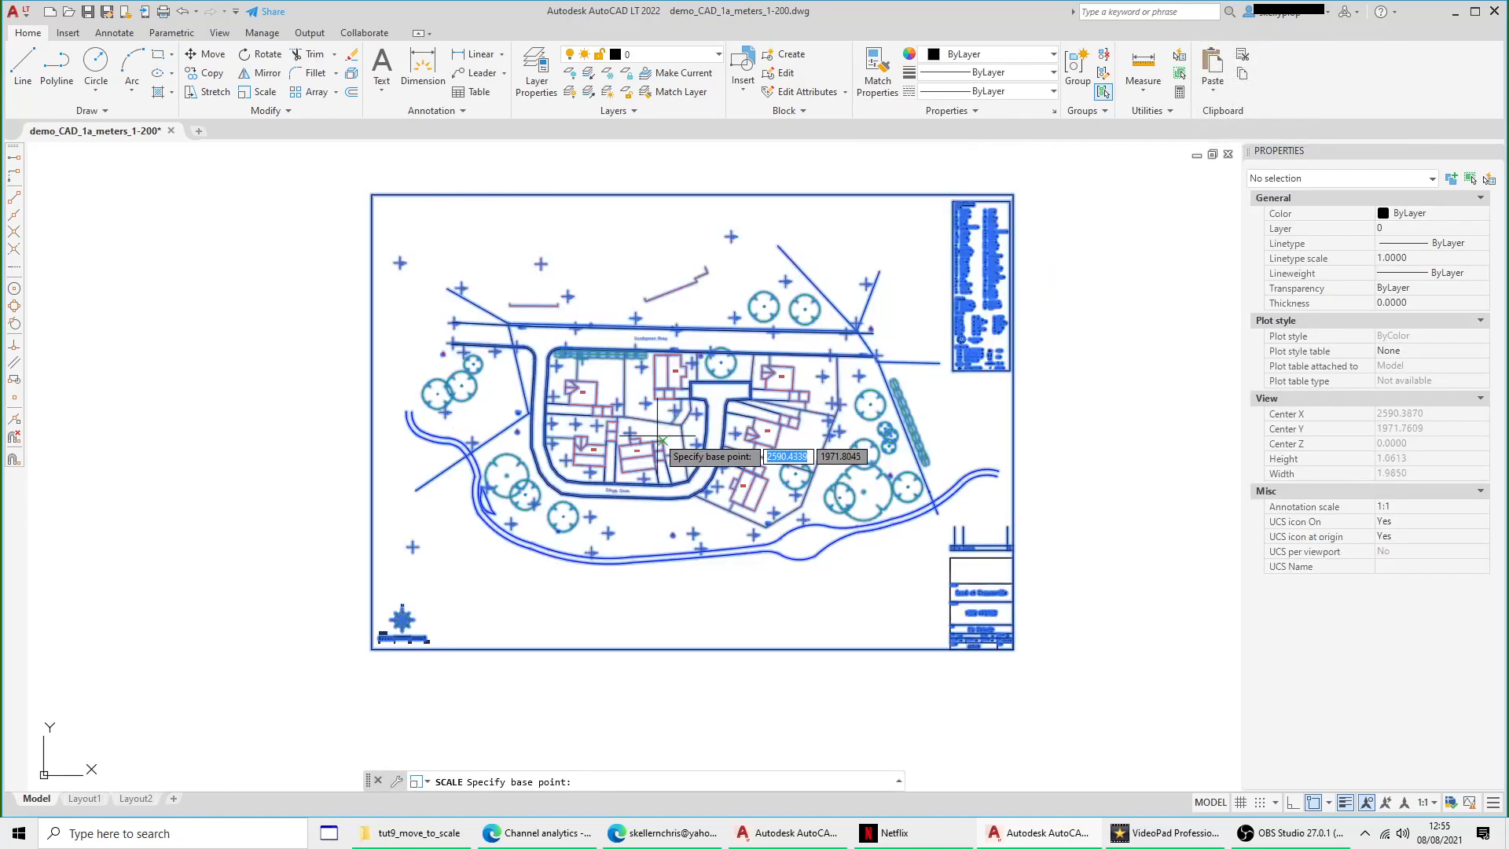
pyautogui.scroll(2, 663, 439)
pyautogui.click(696, 464)
pyautogui.scroll(-4, 700, 467)
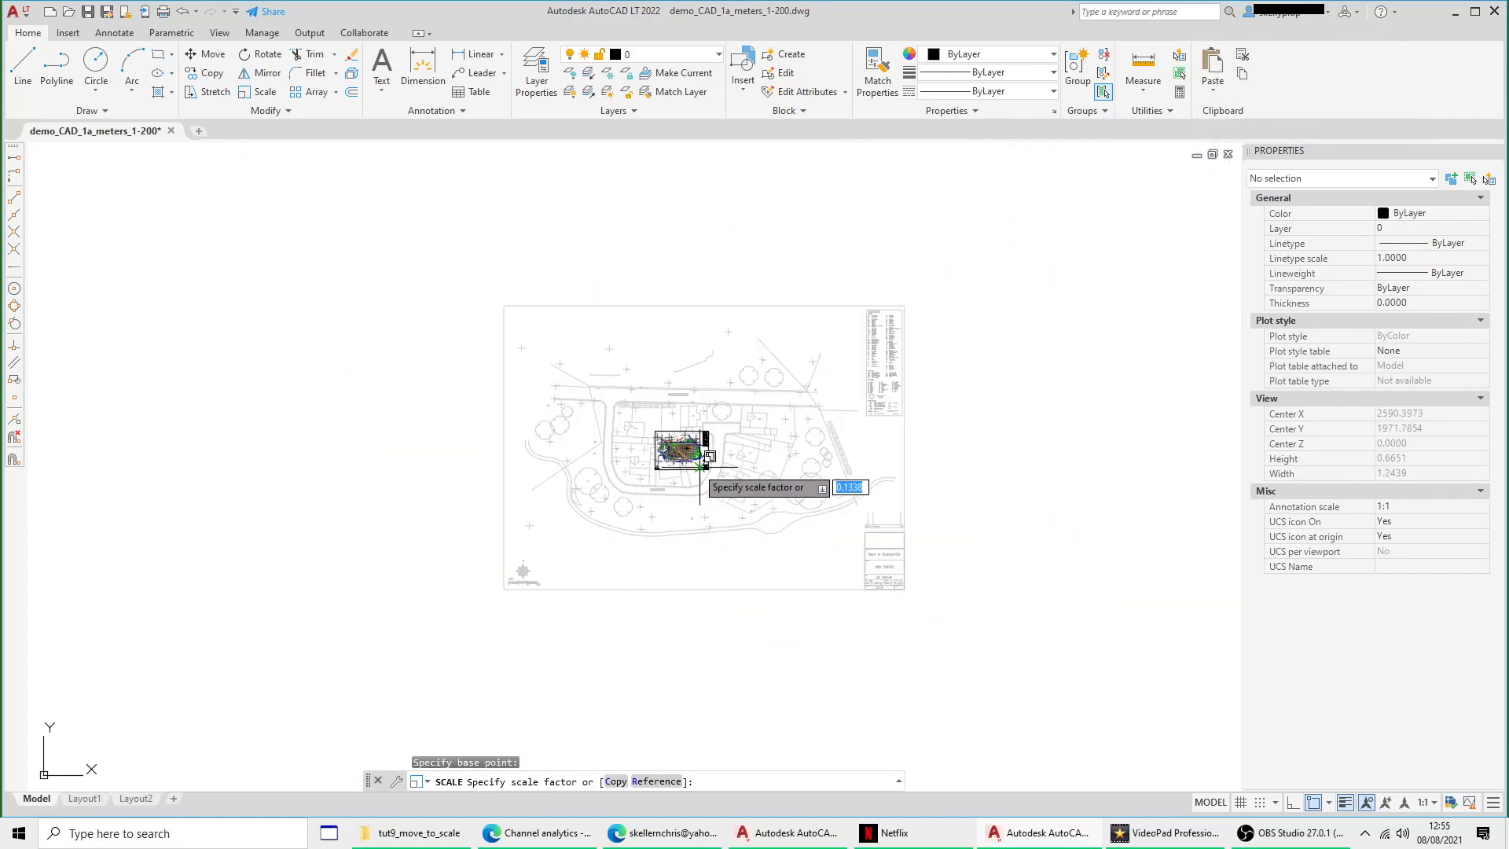
pyautogui.write('200')
pyautogui.press('Return')
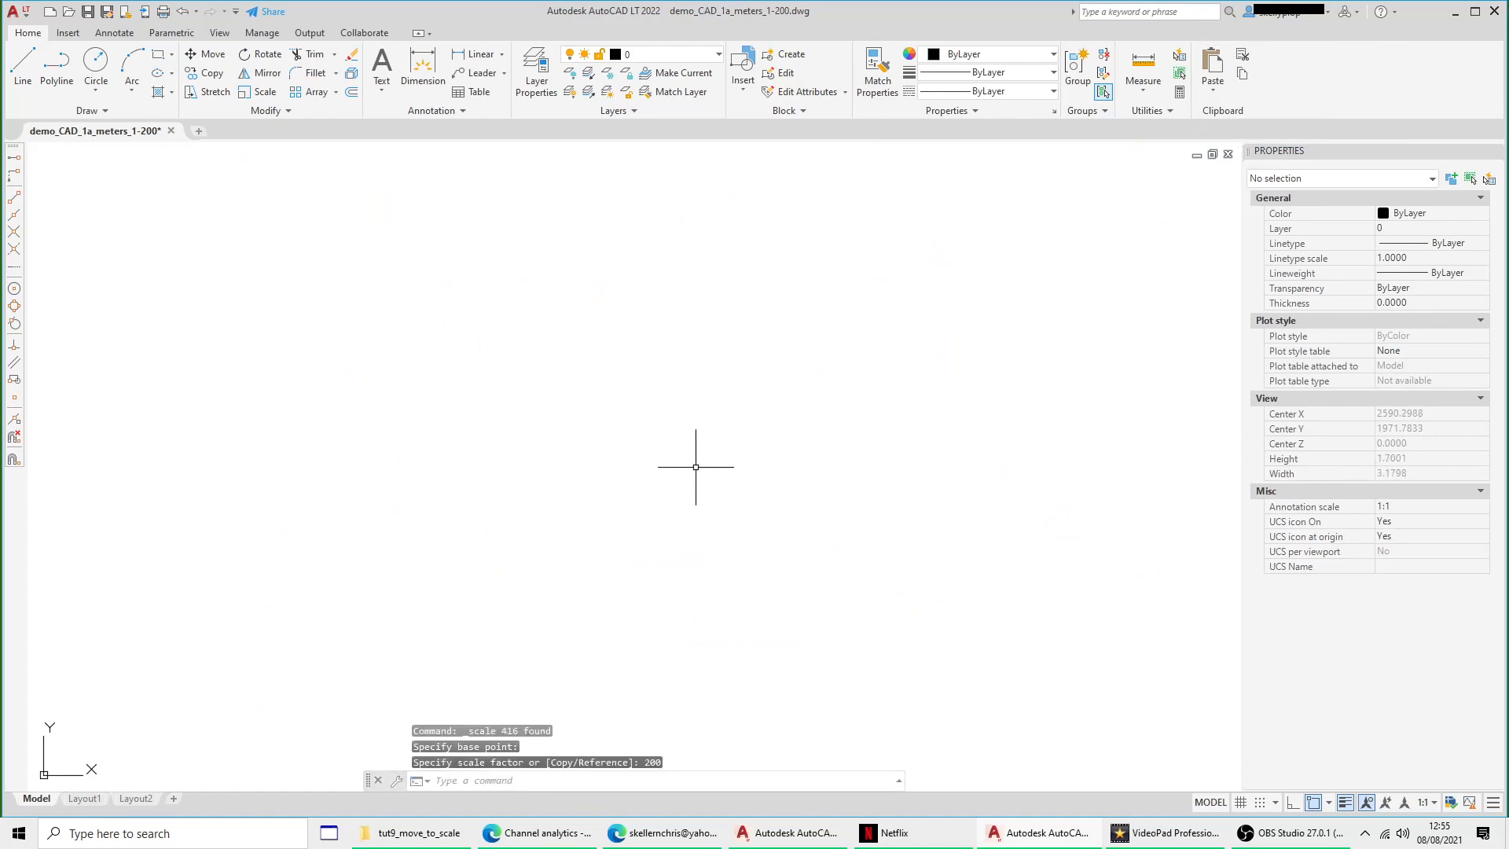
# Step: Measure the scale bar of the sheet enlarged by factor 200, from its lower corner at 0 to the 15 m end
pyautogui.scroll(-8, 696, 467)
pyautogui.scroll(3, 500, 655)
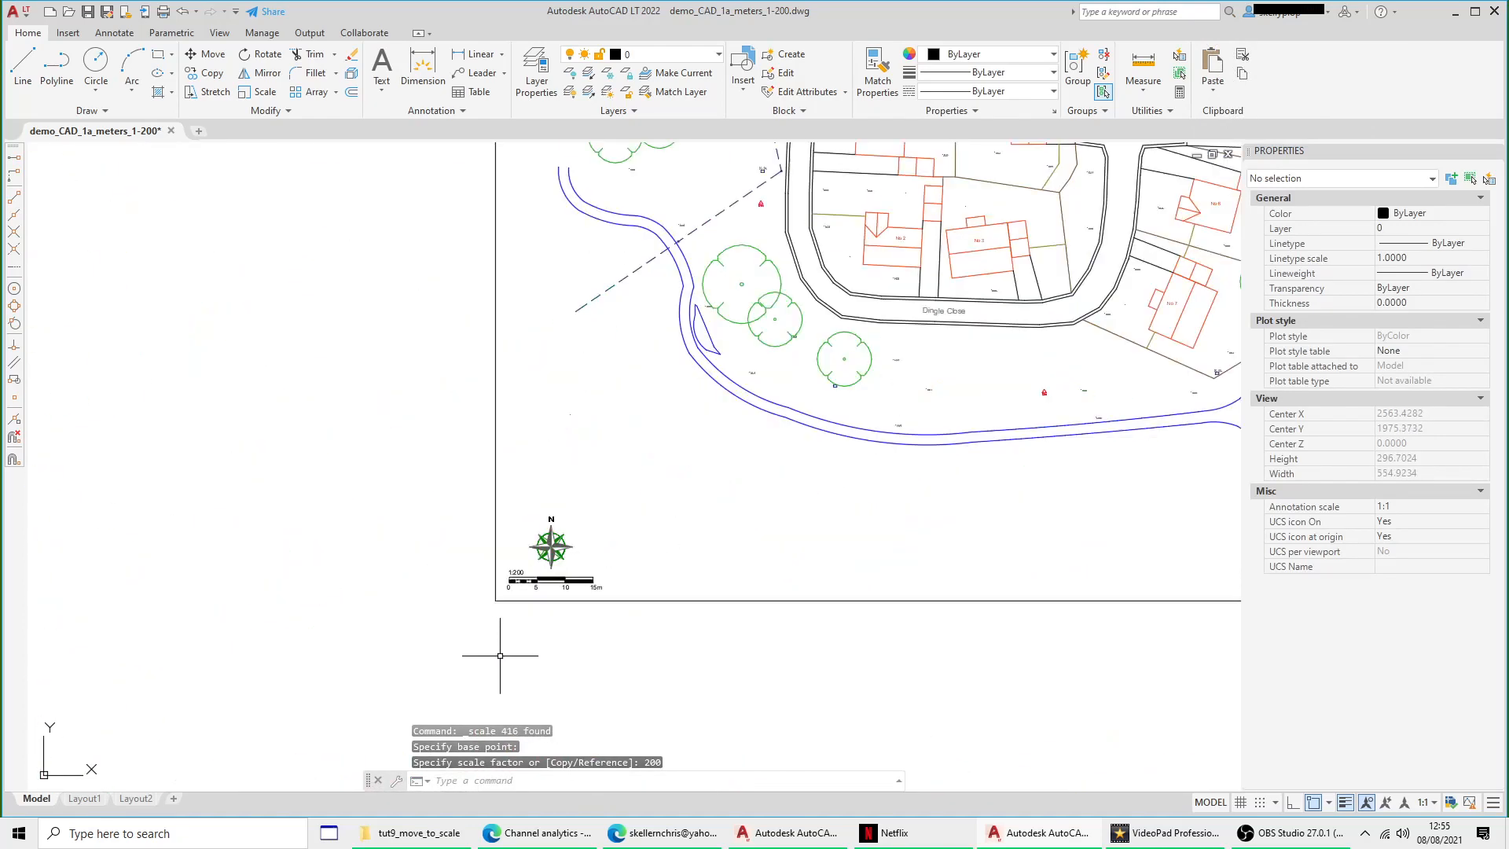
pyautogui.scroll(2, 500, 656)
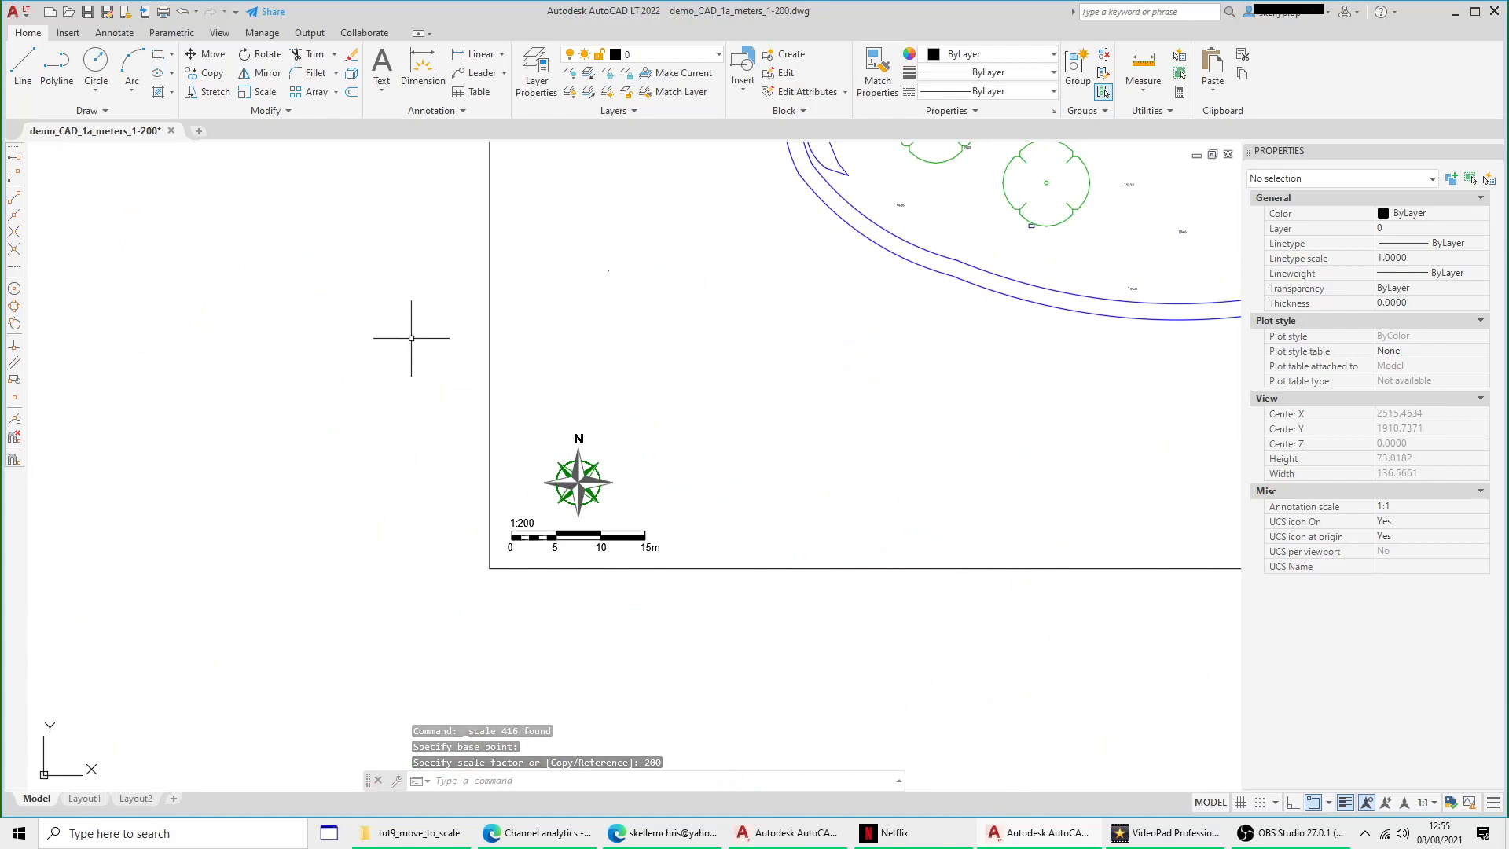
pyautogui.click(1142, 93)
pyautogui.click(1160, 154)
pyautogui.scroll(2, 532, 540)
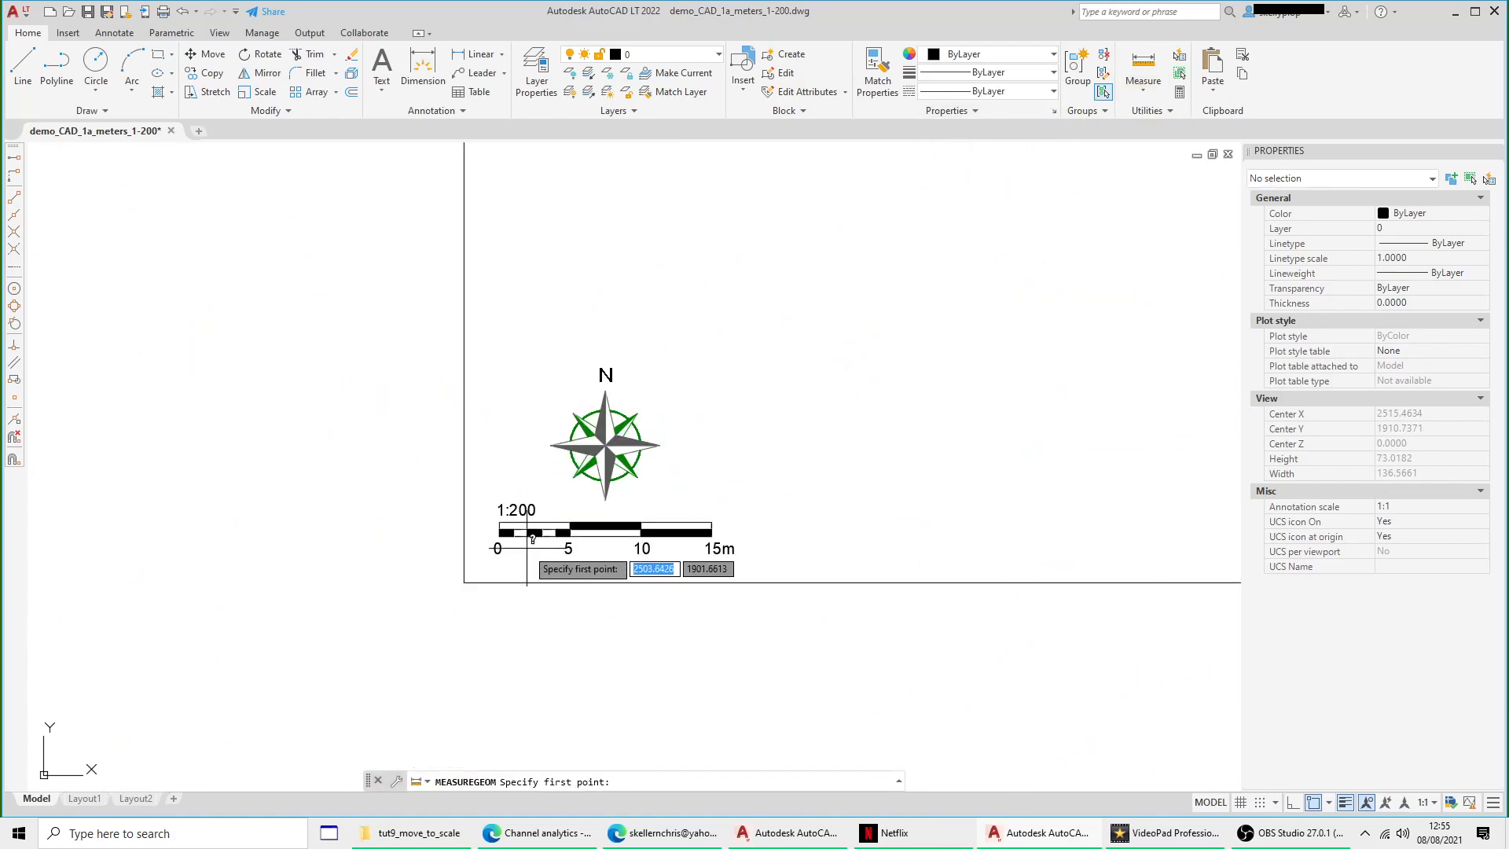
pyautogui.scroll(6, 515, 530)
pyautogui.click(452, 553)
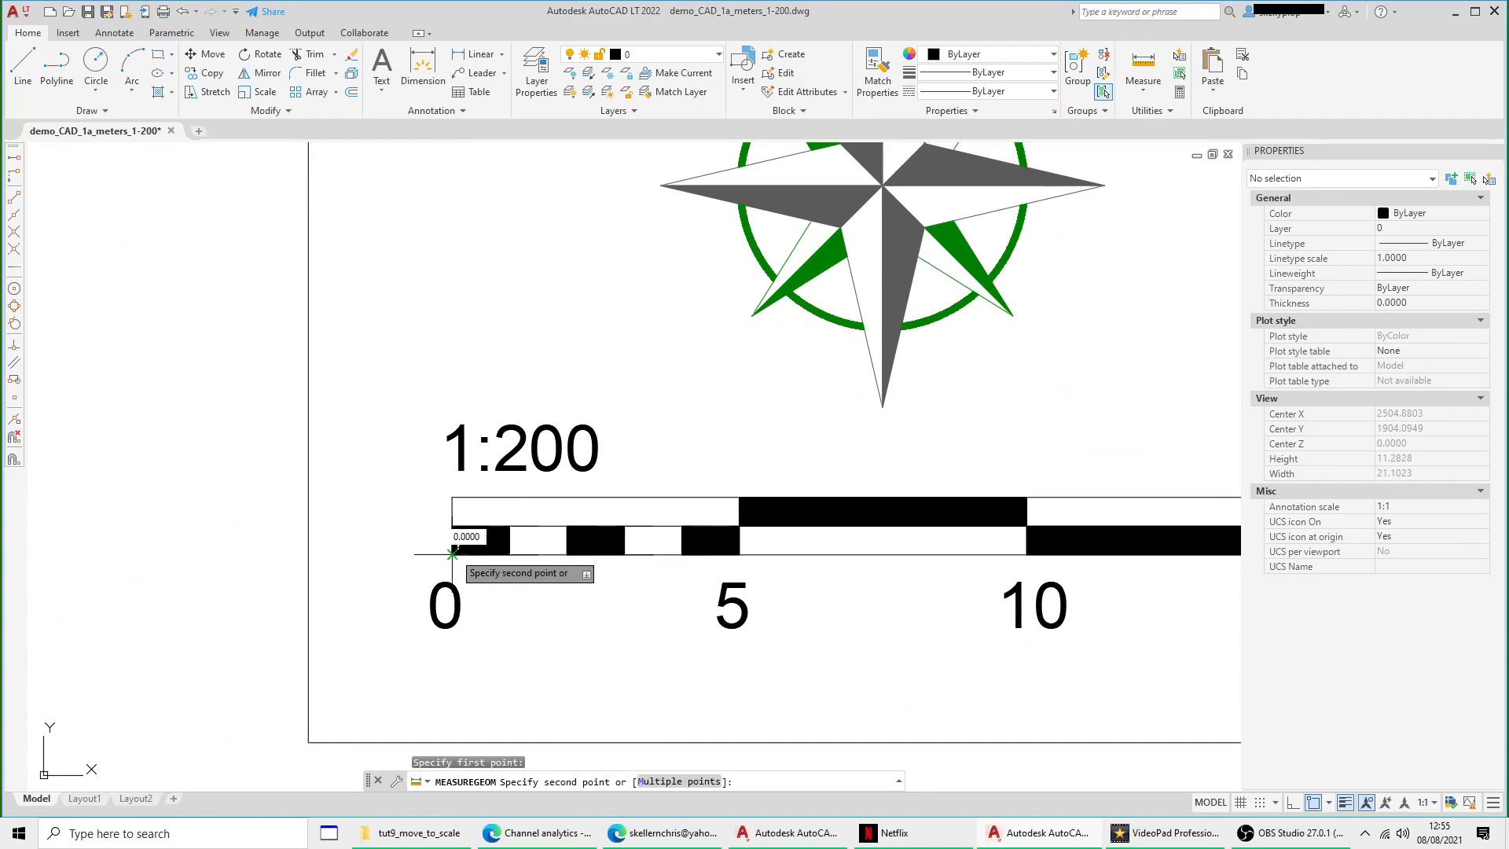
pyautogui.scroll(-4, 823, 683)
pyautogui.scroll(2, 1014, 550)
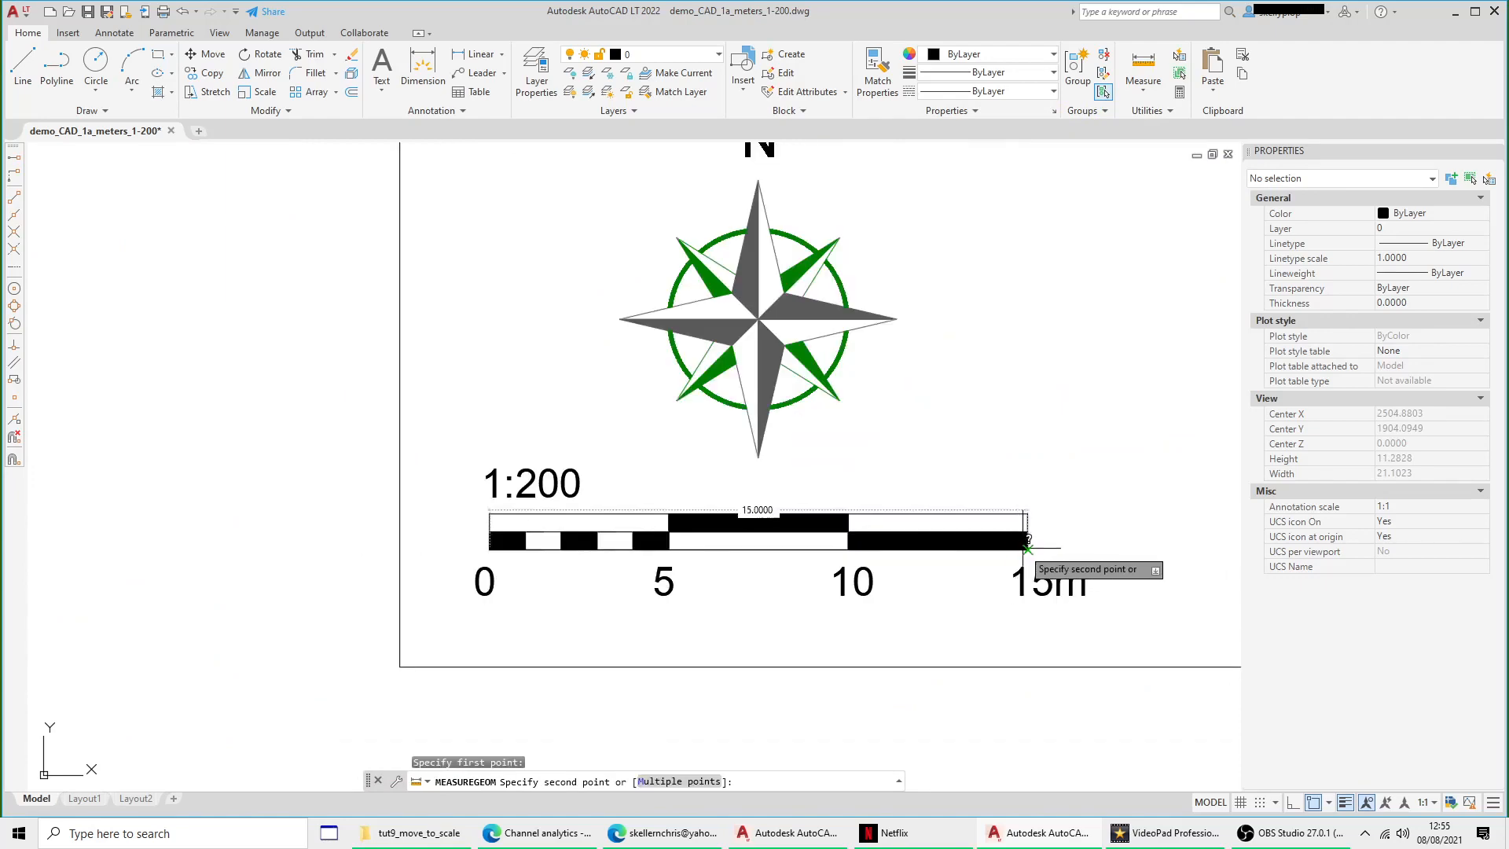
pyautogui.scroll(-8, 1022, 424)
pyautogui.press('Escape')
# Step: Examine the rescaled survey sheet as a whole, its scale bar and the house plots around Dingle Close
pyautogui.moveTo(1085, 303); pyautogui.dragTo(640, 502, button='middle')
pyautogui.scroll(-2, 641, 502)
pyautogui.moveTo(843, 421); pyautogui.dragTo(701, 432, button='middle')
pyautogui.scroll(1, 700, 417)
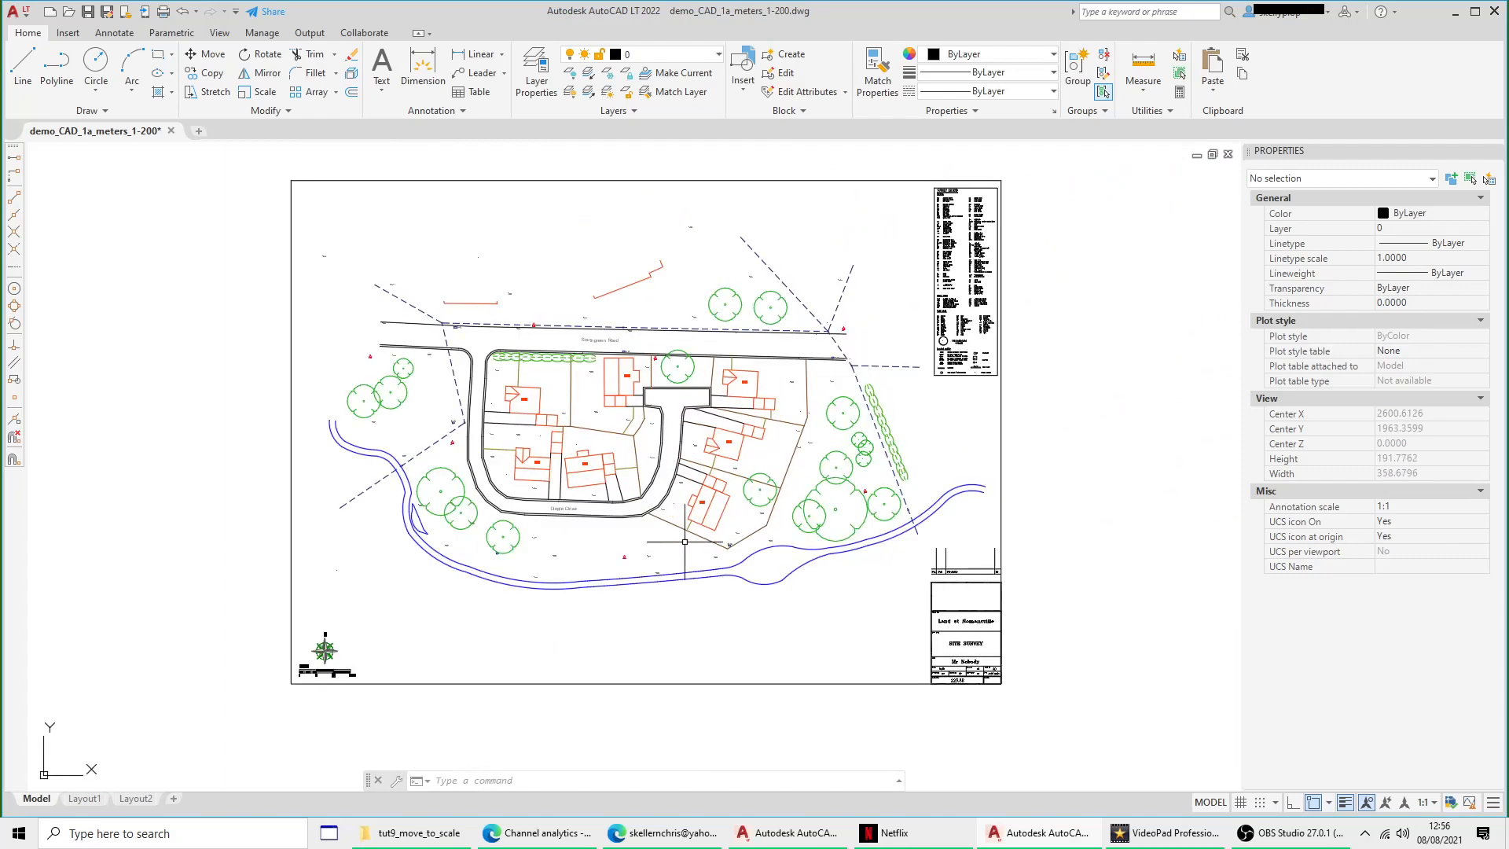
pyautogui.scroll(8, 310, 678)
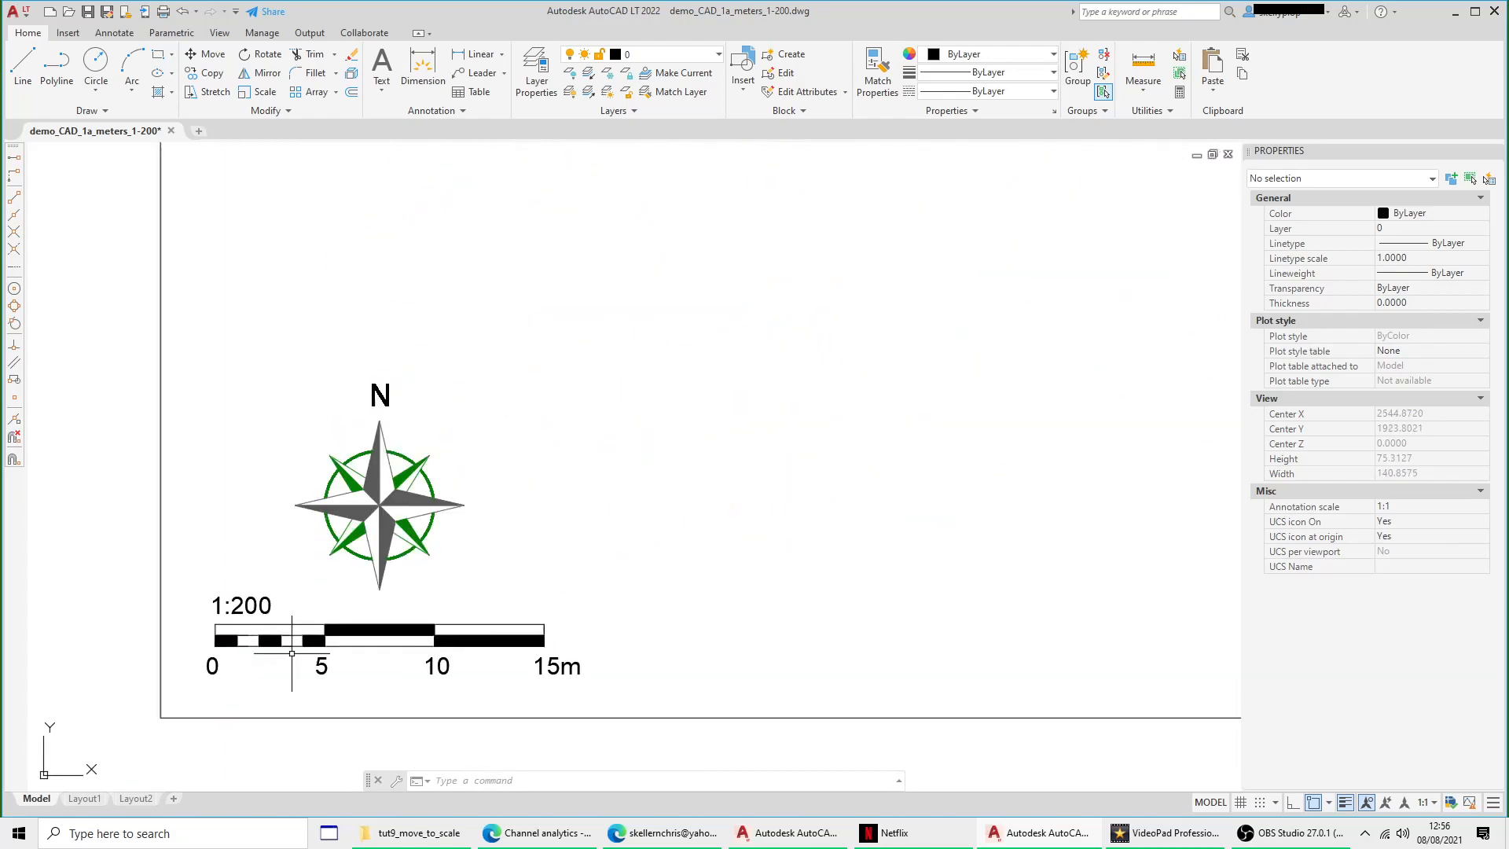
pyautogui.scroll(-4, 299, 653)
pyautogui.scroll(-6, 300, 653)
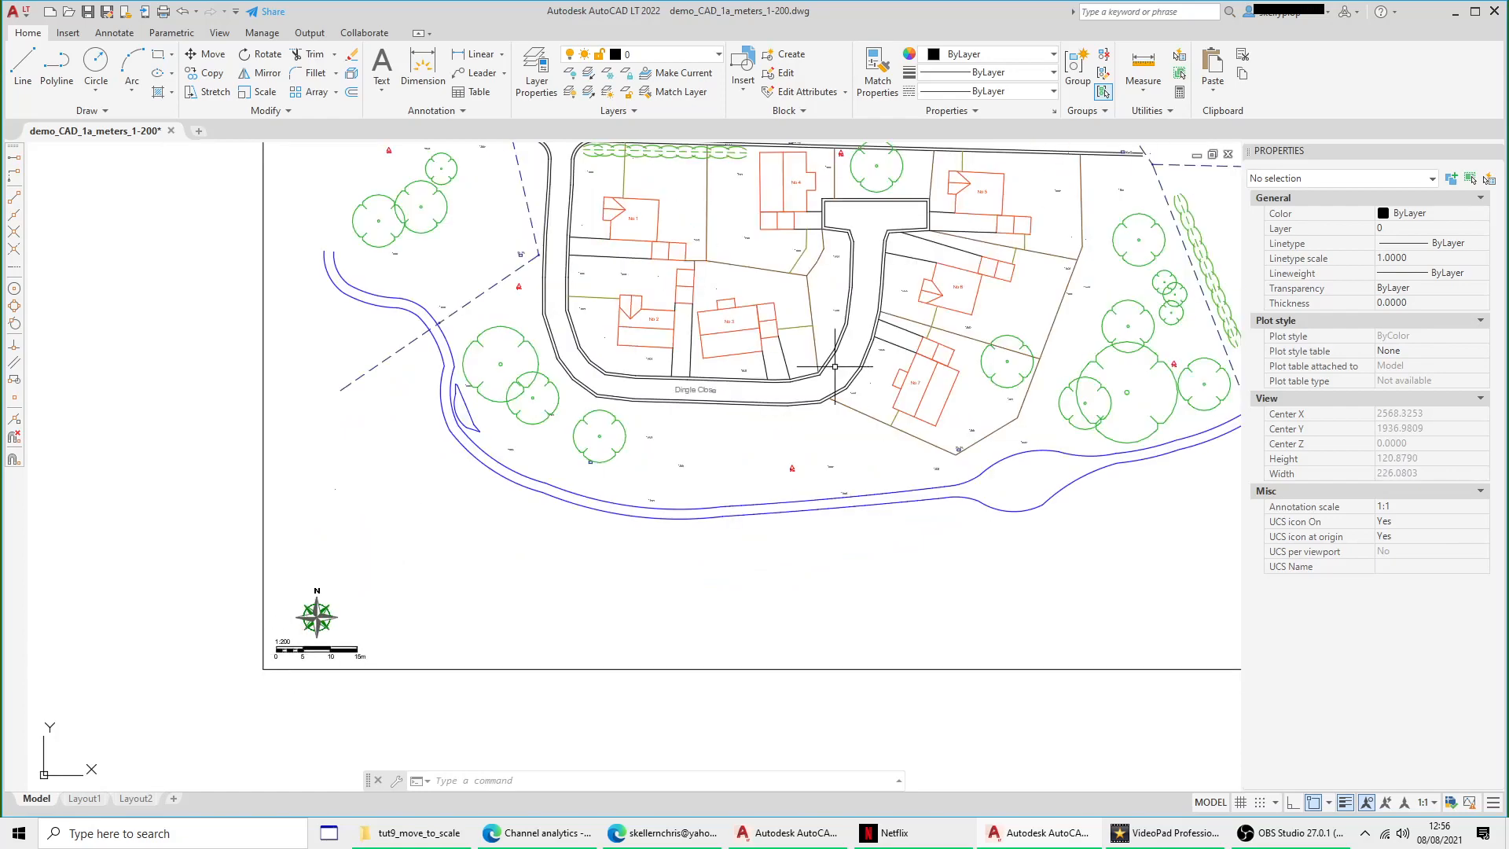
pyautogui.moveTo(828, 371); pyautogui.dragTo(755, 514, button='middle')
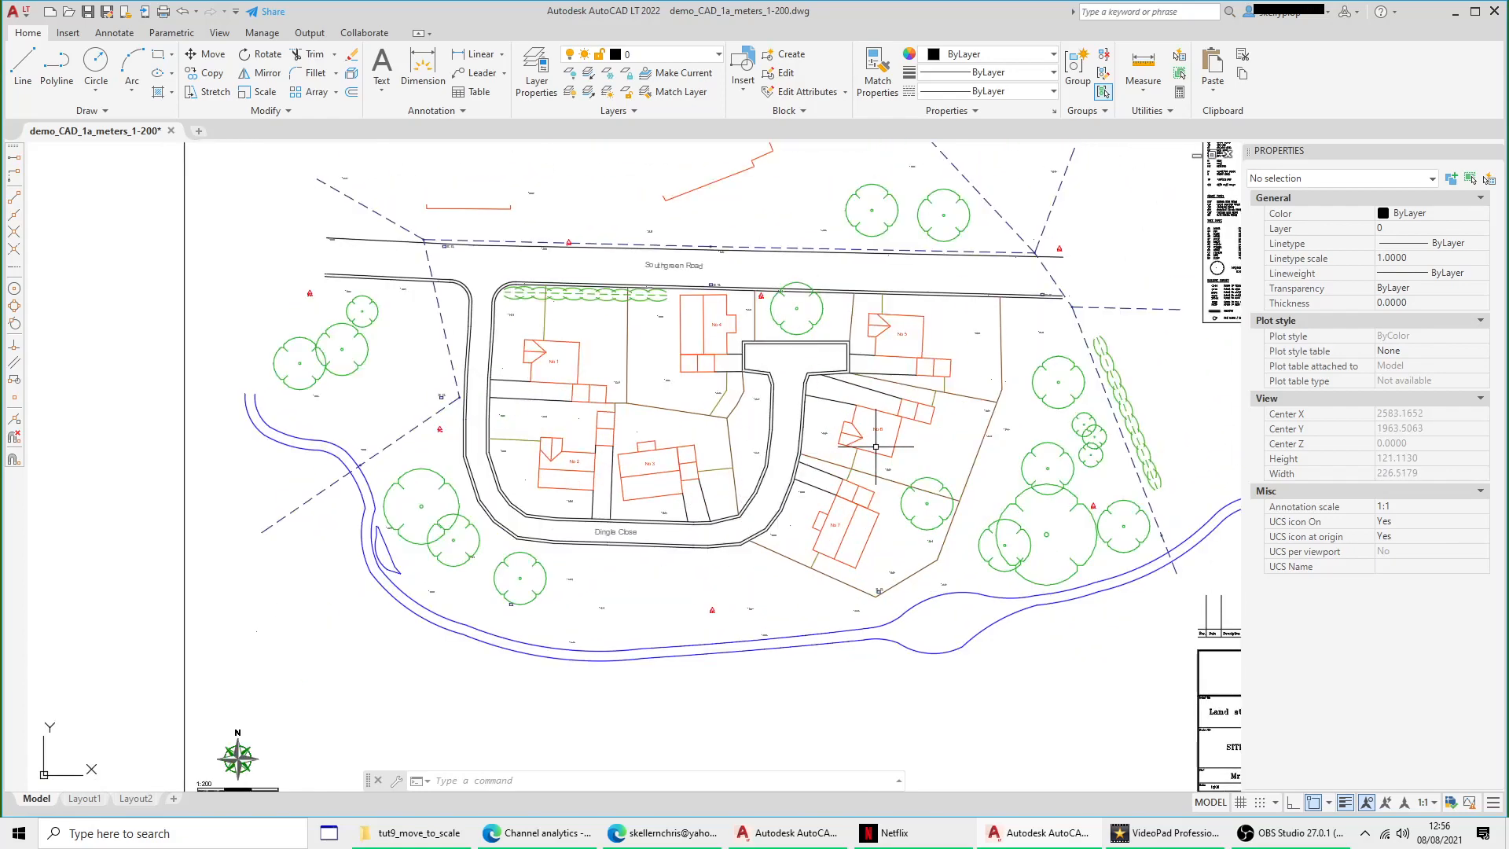
pyautogui.scroll(4, 616, 250)
pyautogui.scroll(-2, 616, 256)
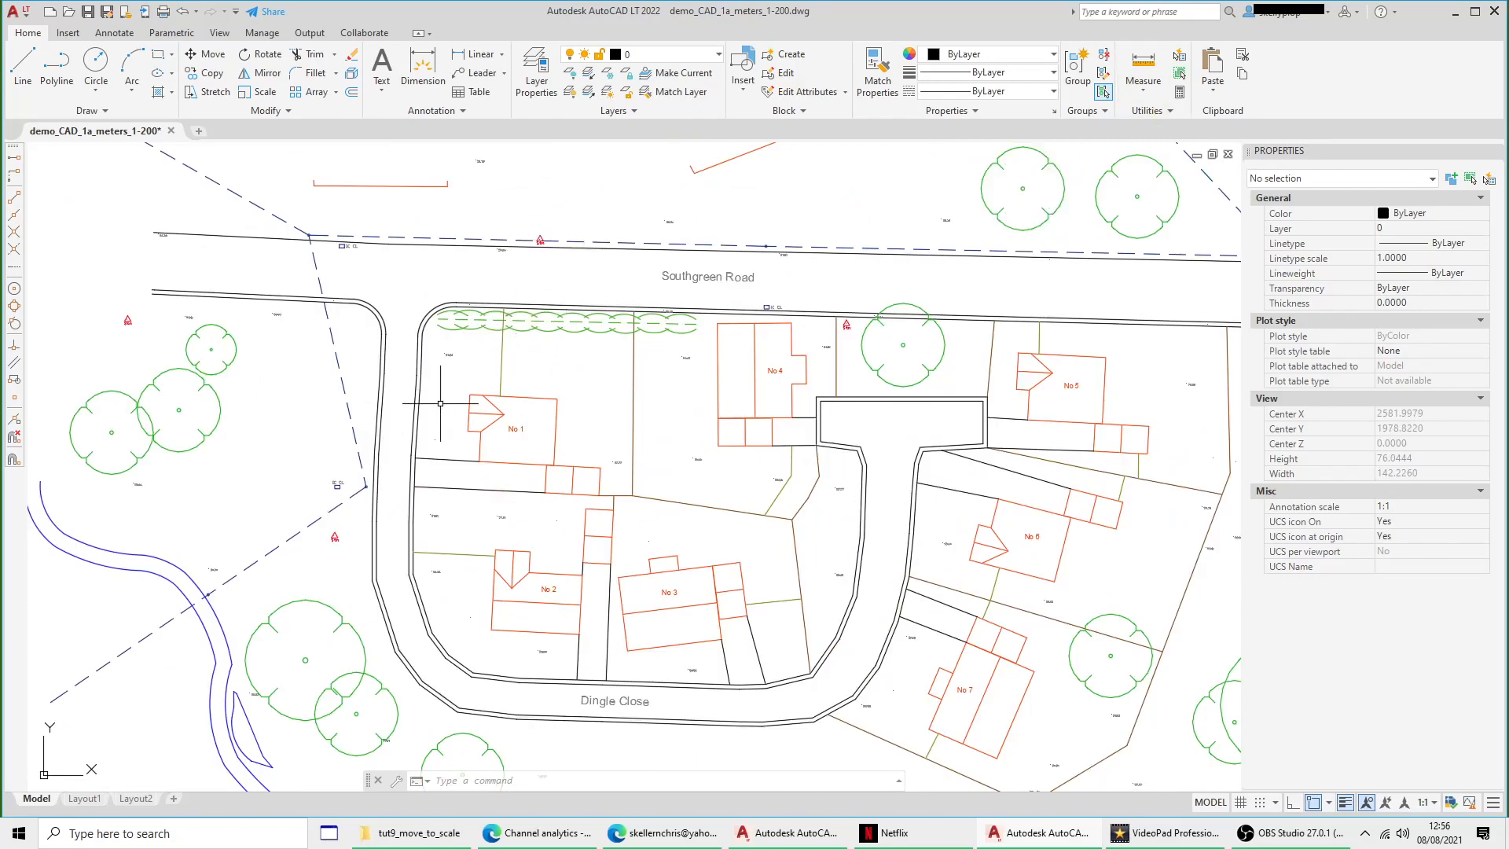
pyautogui.scroll(-4, 541, 408)
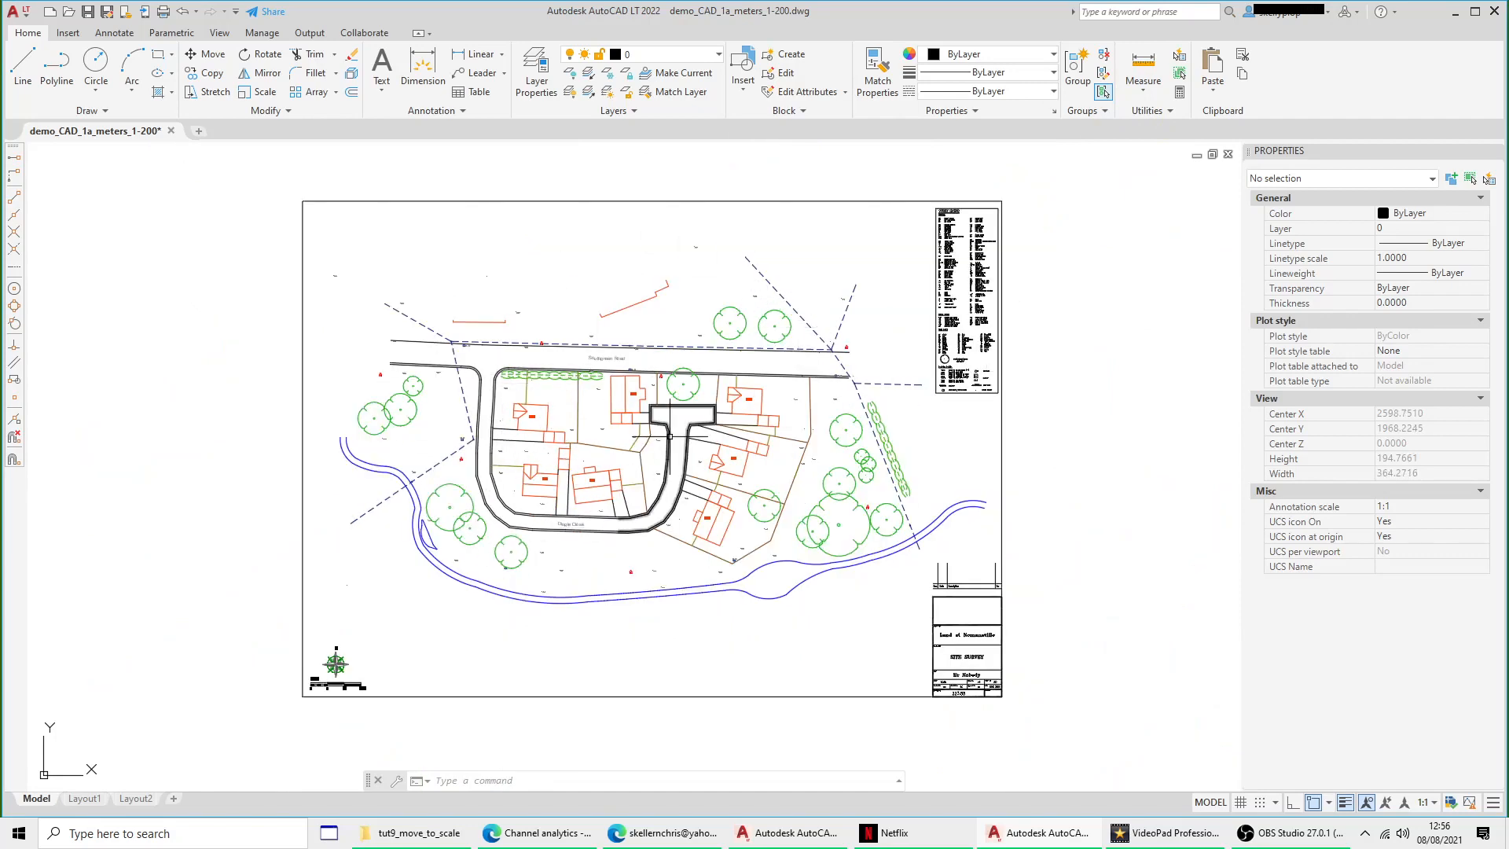
pyautogui.moveTo(671, 435)
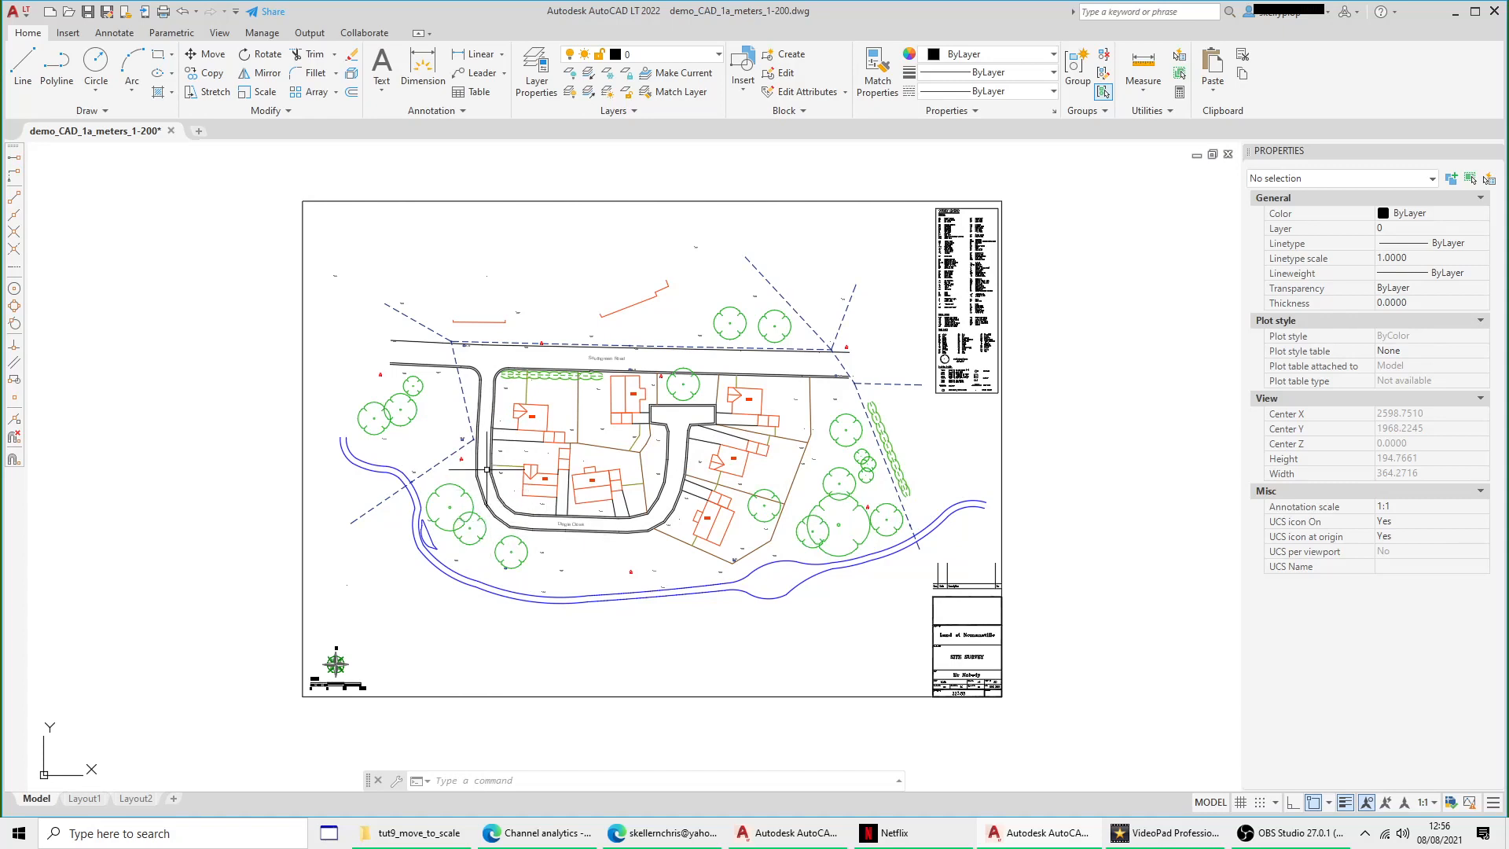
pyautogui.moveTo(487, 469); pyautogui.dragTo(530, 460, button='middle')
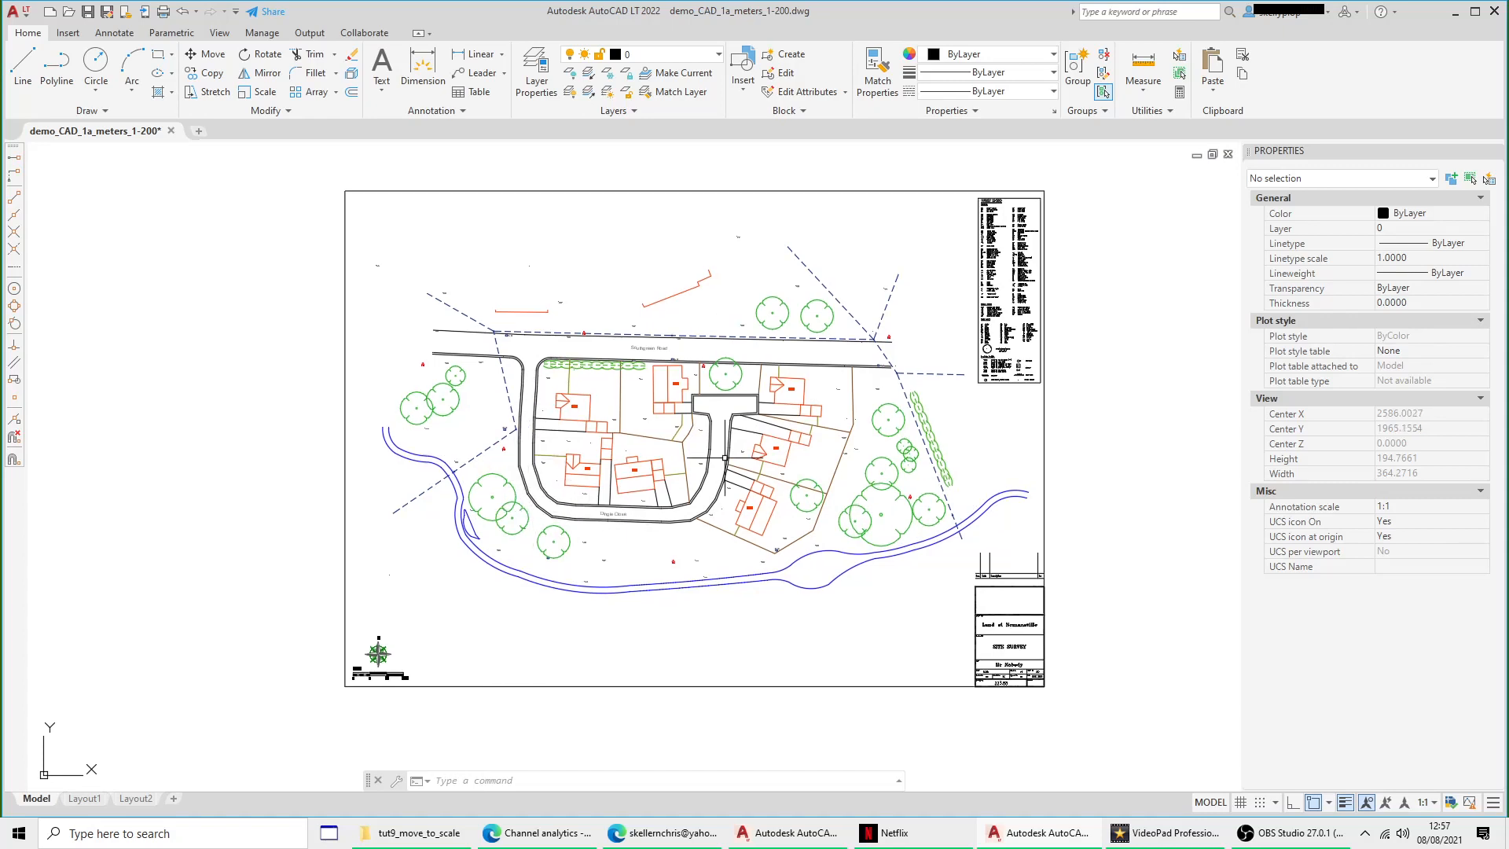